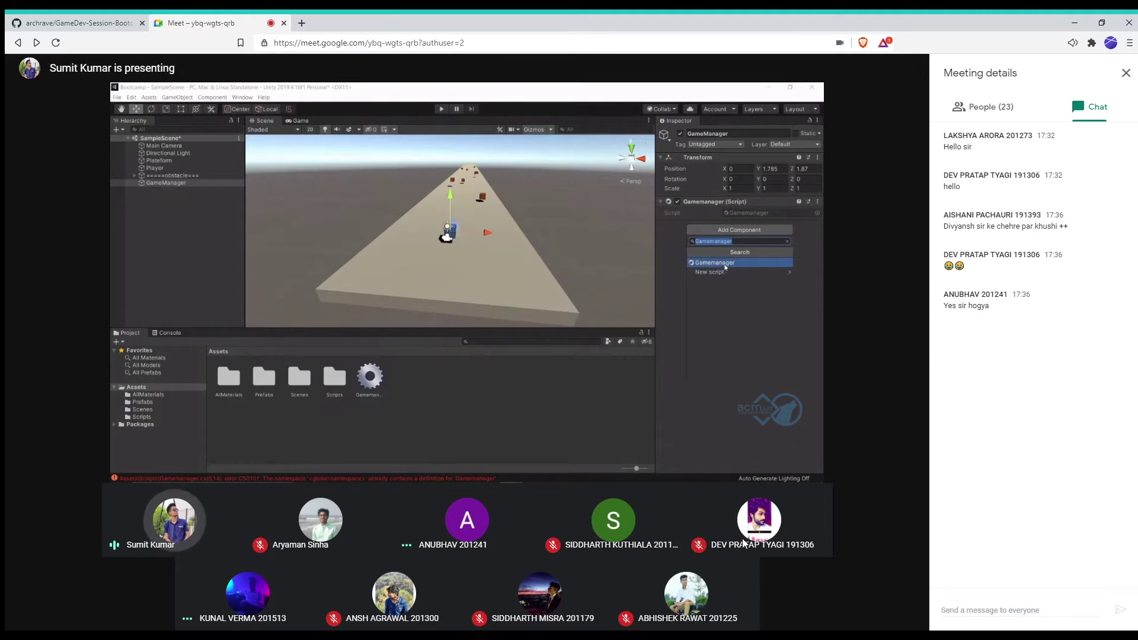
Check that the Scripts folder holds CamMove, Movement and No Friction, and that GameManager's script is Missing
{"action": "mouse_move", "coordinate": [747, 525]}
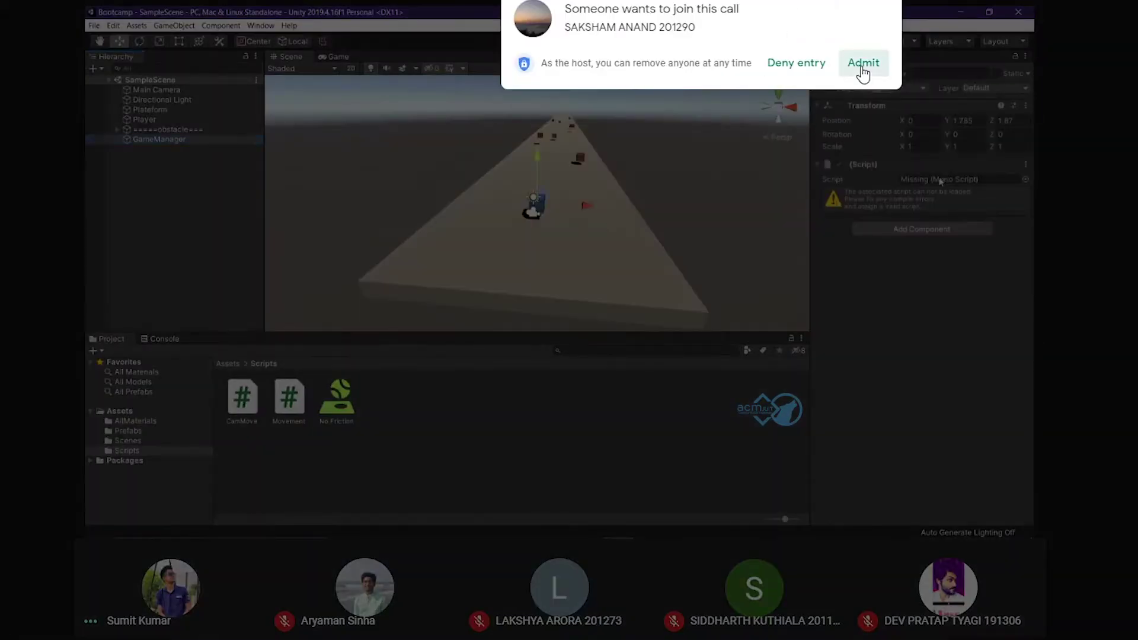
Admit the waiting participant to the call, then view an obstacle Cube's Rigidbody settings
{"action": "left_click", "coordinate": [862, 64]}
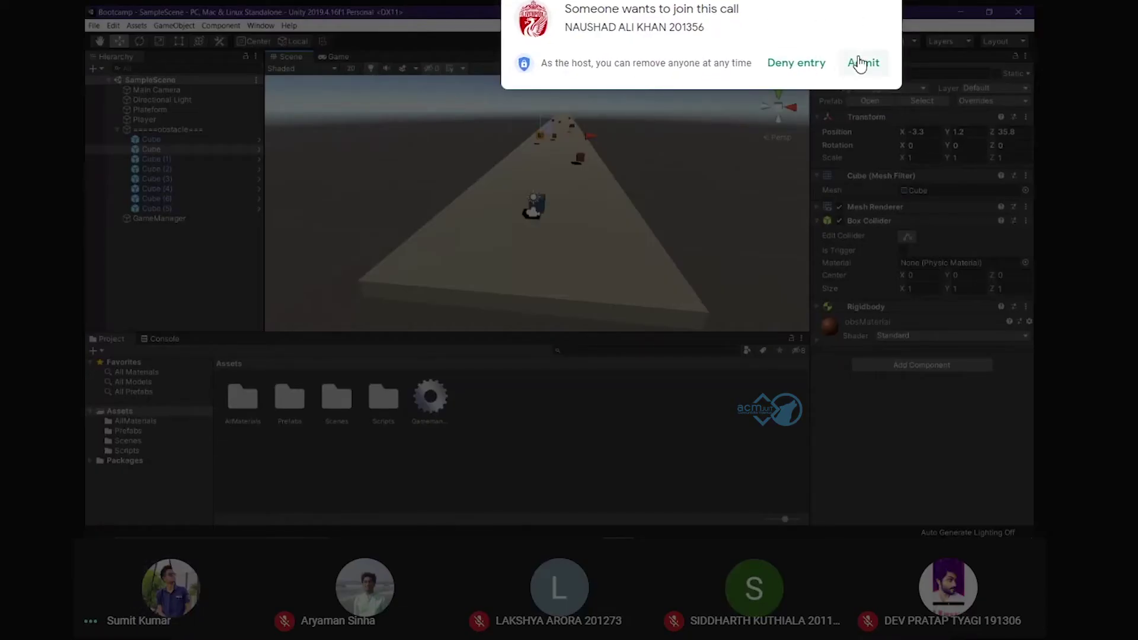
{"action": "left_click", "coordinate": [864, 62]}
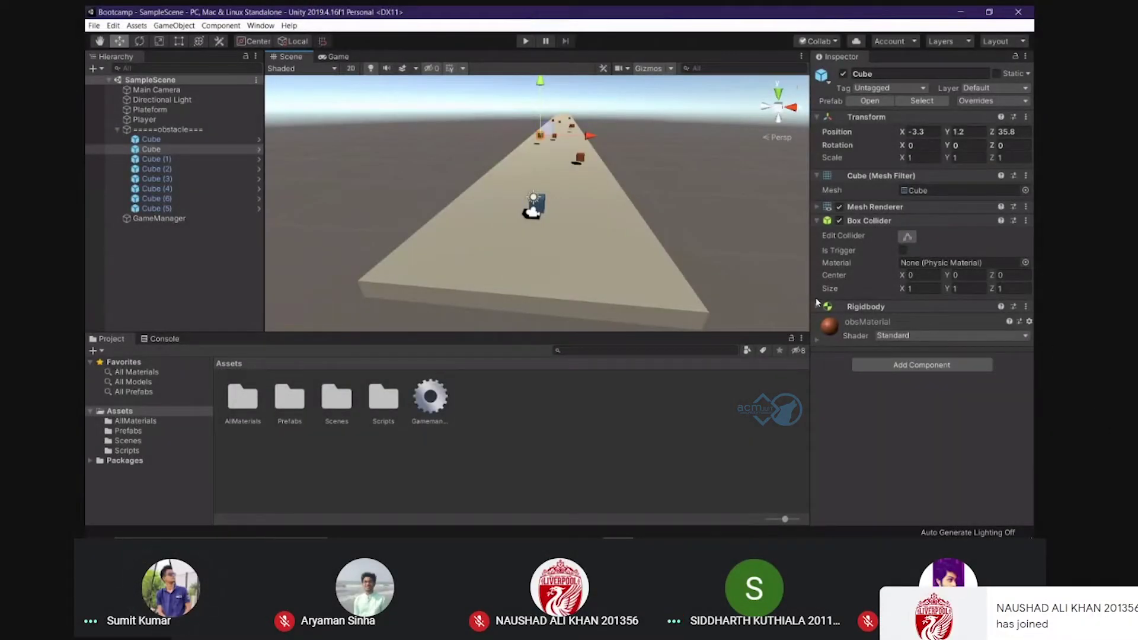
{"action": "left_click", "coordinate": [866, 307]}
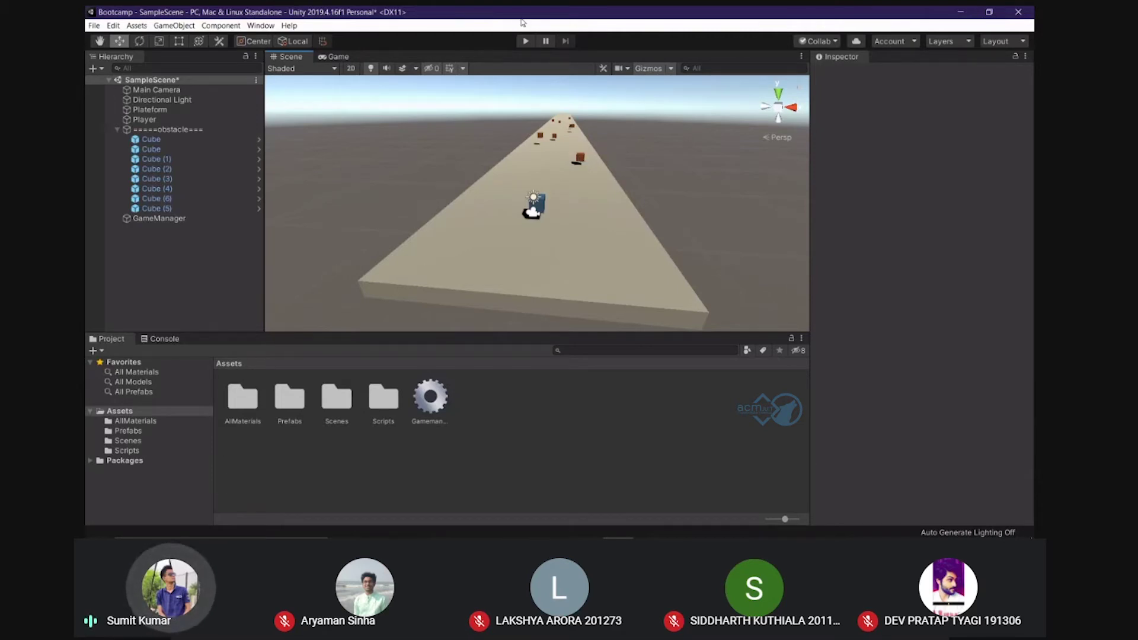
Run the SampleScene in Play mode to test the player cube on the runway
{"action": "left_click", "coordinate": [526, 42]}
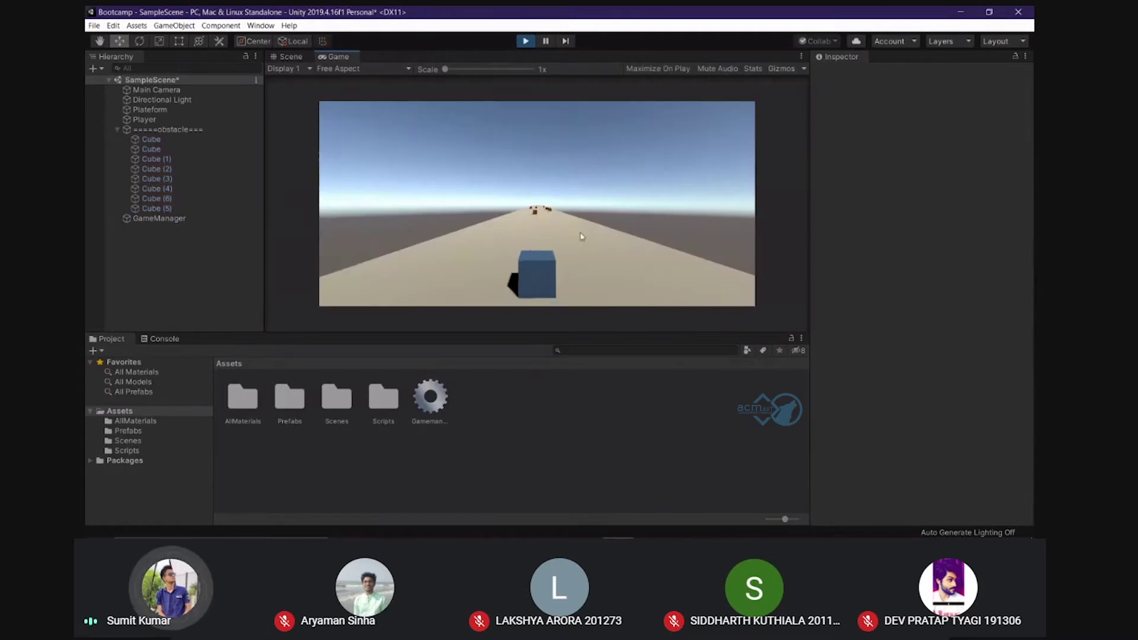
Stop Play mode and inspect the Plateform and the obstacle Cubes' Rigidbody settings
{"action": "left_click", "coordinate": [525, 41]}
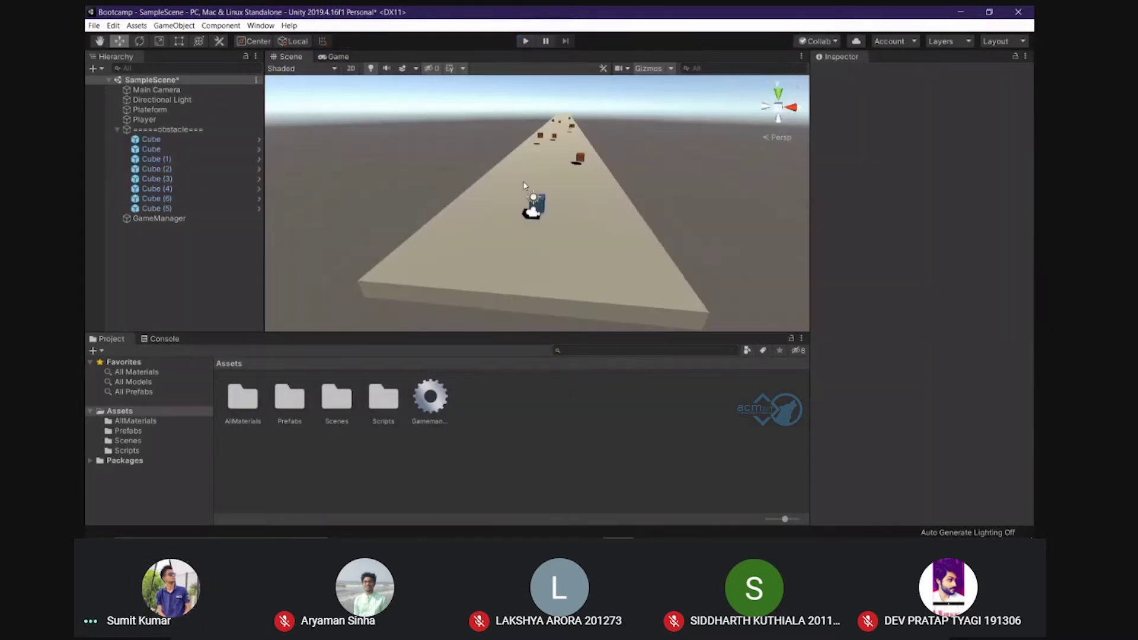
{"action": "left_click", "coordinate": [535, 135]}
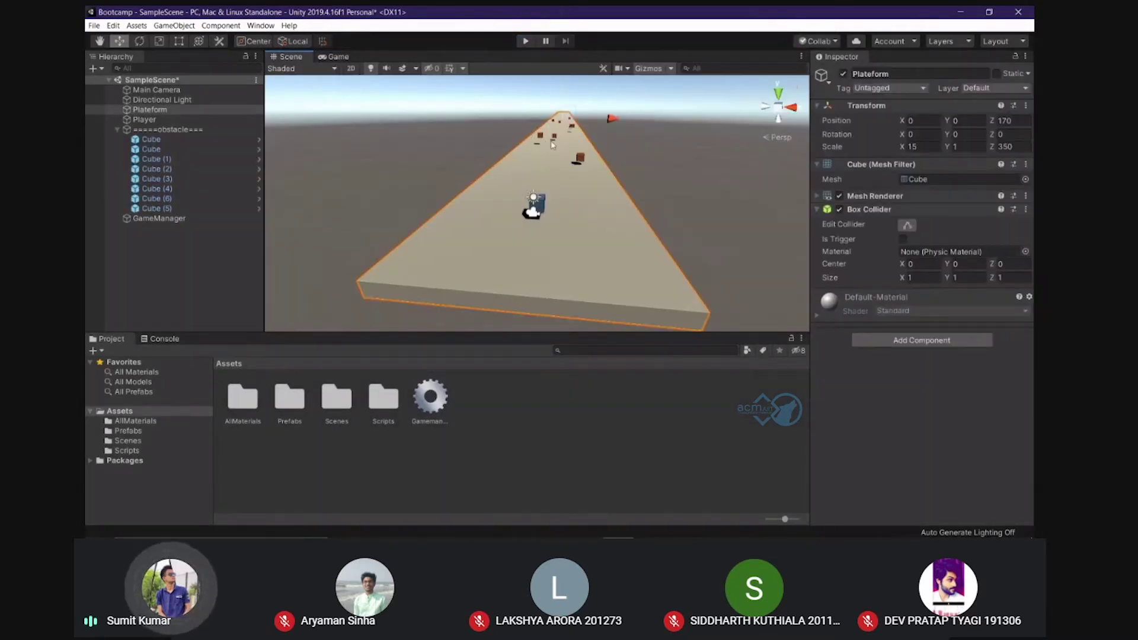
{"action": "left_click", "coordinate": [540, 136]}
{"action": "left_click", "coordinate": [580, 158], "text": "shift"}
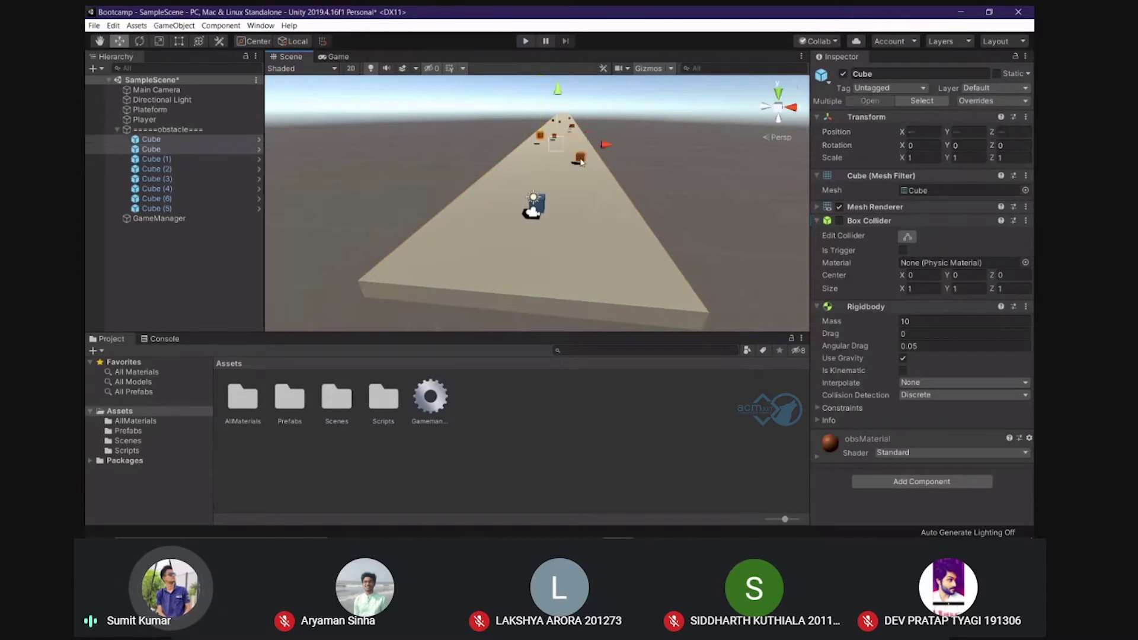
{"action": "left_click", "coordinate": [839, 220]}
{"action": "left_click", "coordinate": [613, 216]}
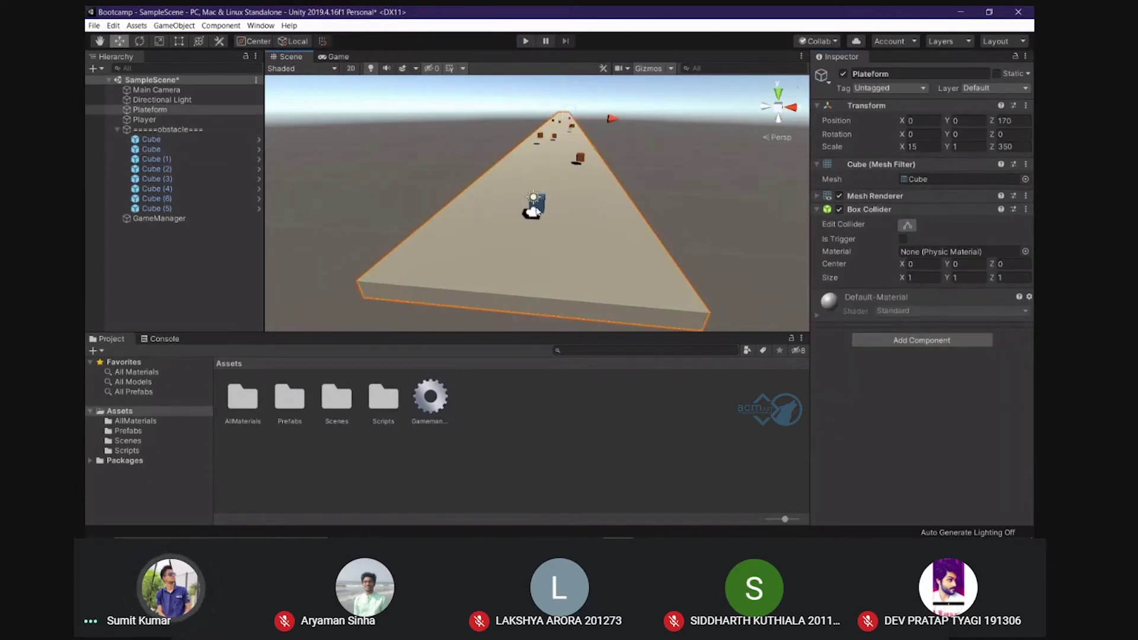
Review the Player's components, including Movement with Fwd Force 1000 and Side Force 500
{"action": "left_click", "coordinate": [539, 207]}
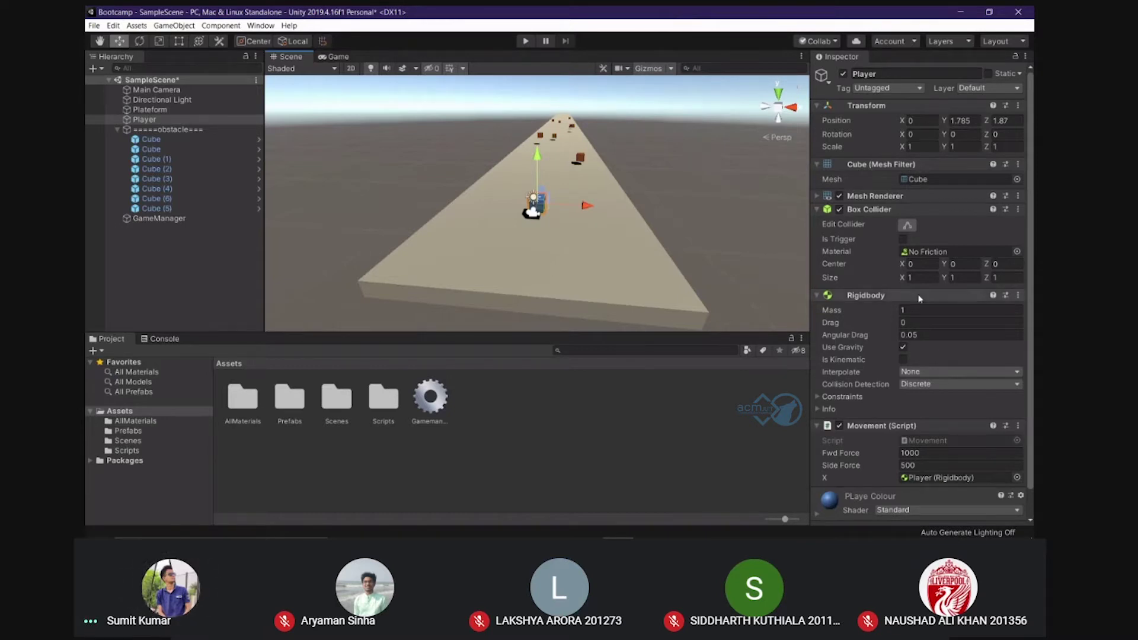
{"action": "scroll", "coordinate": [920, 298], "scroll_direction": "down", "scroll_amount": 2}
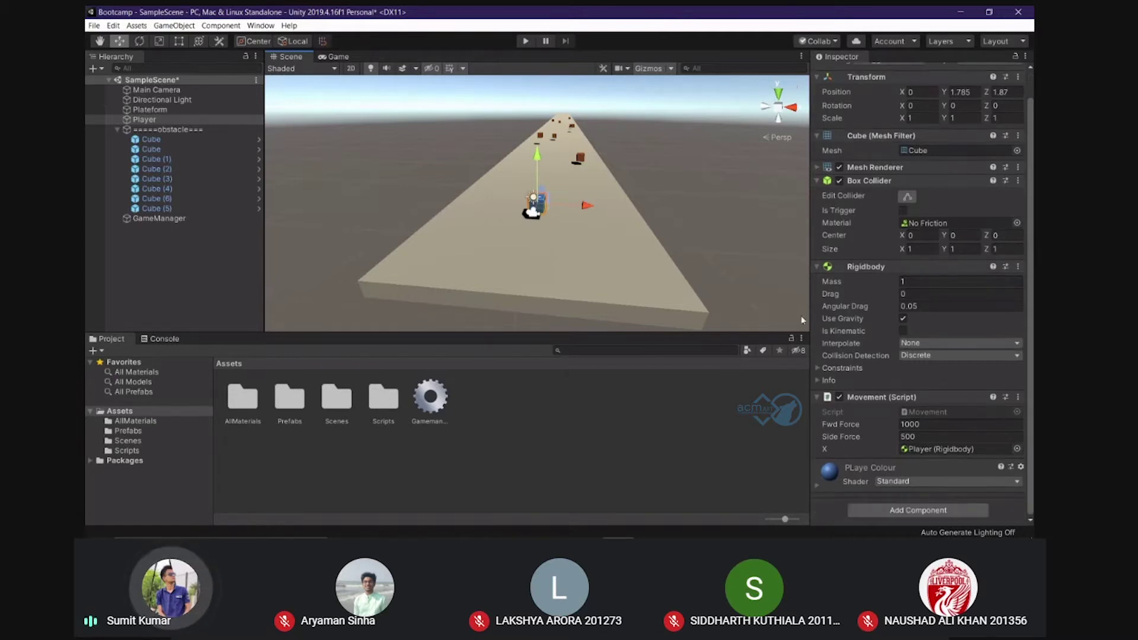
{"action": "scroll", "coordinate": [692, 314], "scroll_direction": "down", "scroll_amount": 1}
{"action": "scroll", "coordinate": [636, 212], "scroll_direction": "up", "scroll_amount": 2}
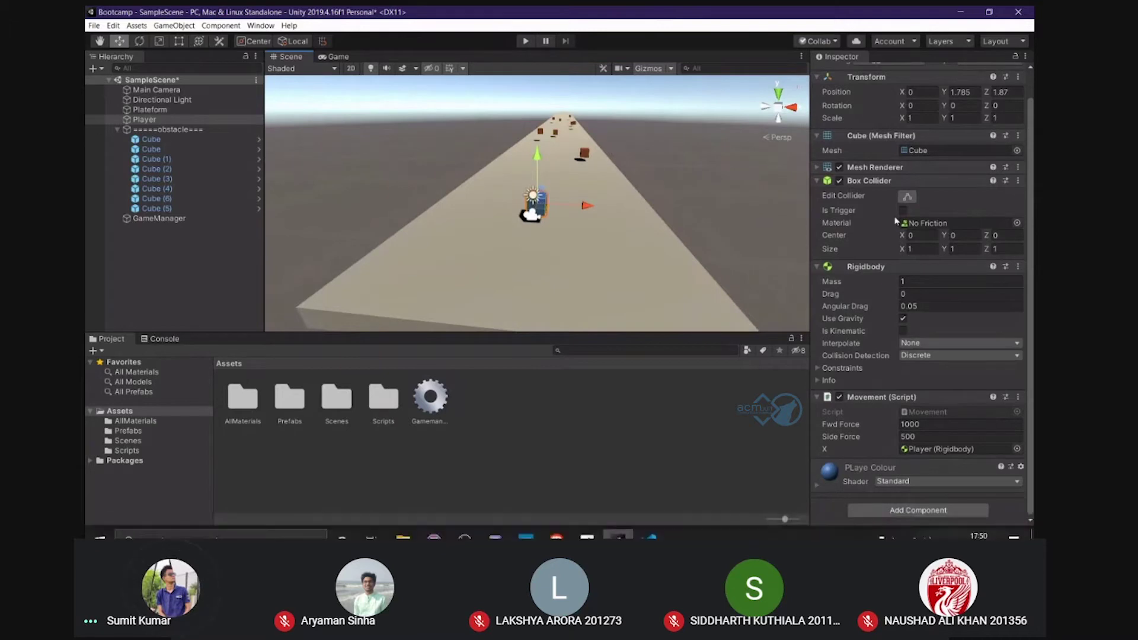
Collapse and re-expand the Player's Box Collider, Rigidbody and Movement components in the Inspector
{"action": "left_click", "coordinate": [873, 182]}
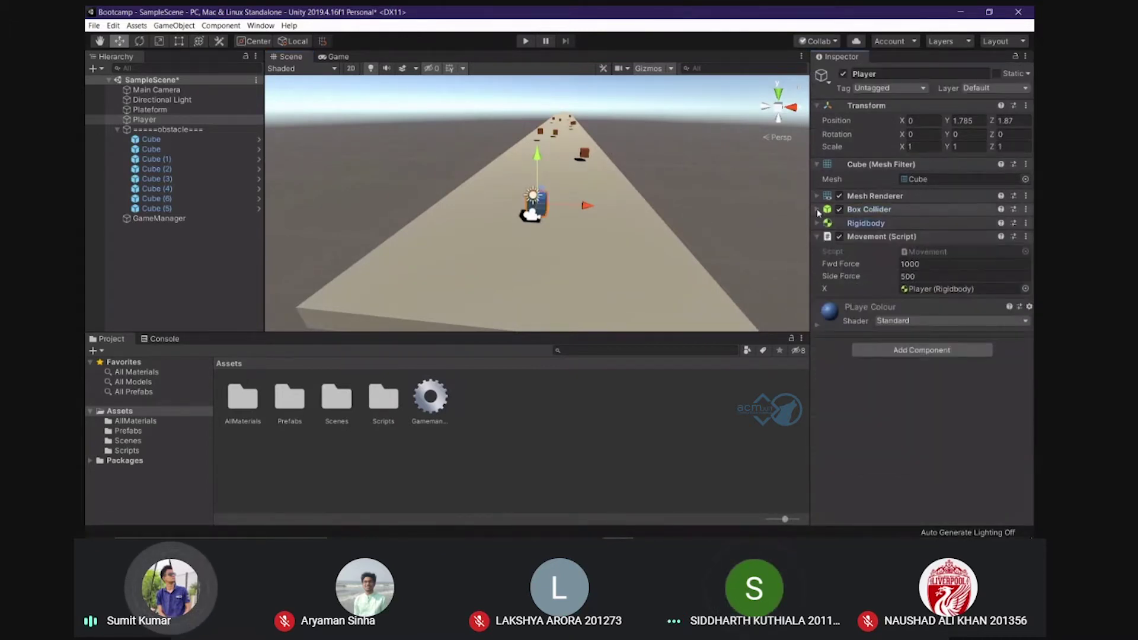
{"action": "left_click", "coordinate": [817, 223]}
{"action": "left_click", "coordinate": [818, 235]}
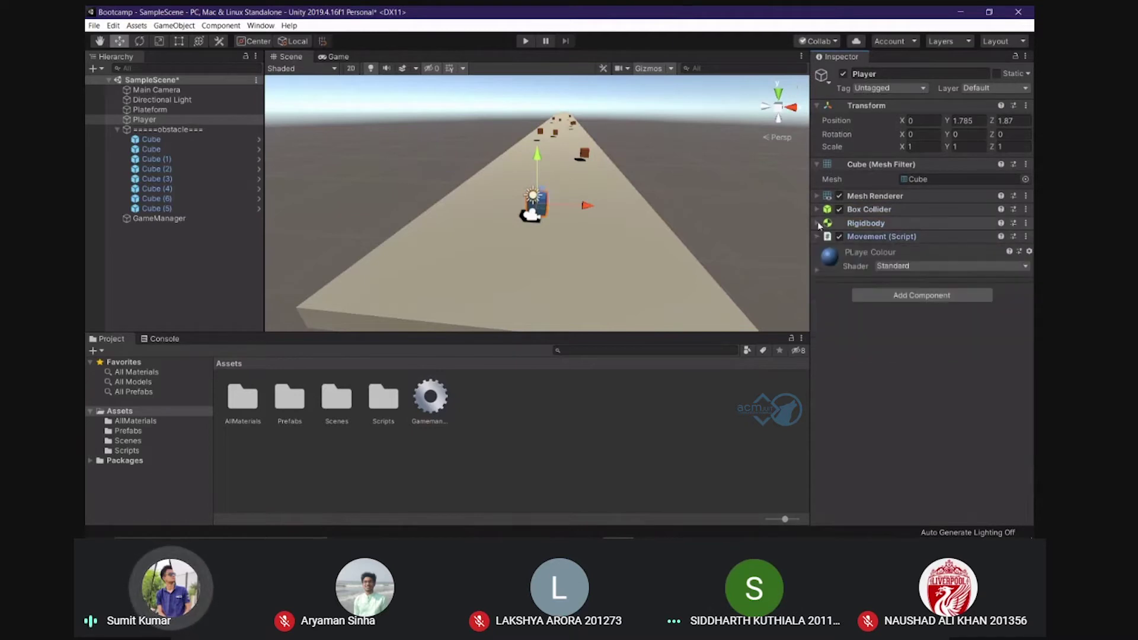
{"action": "left_click", "coordinate": [817, 223]}
{"action": "left_click", "coordinate": [817, 210]}
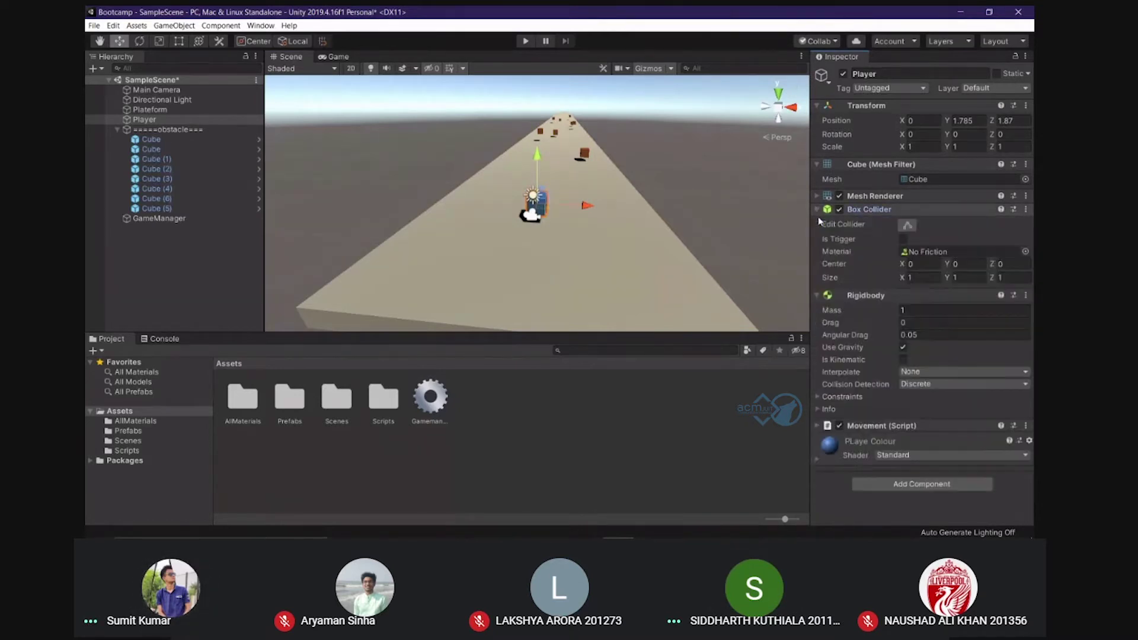
{"action": "left_click", "coordinate": [816, 296]}
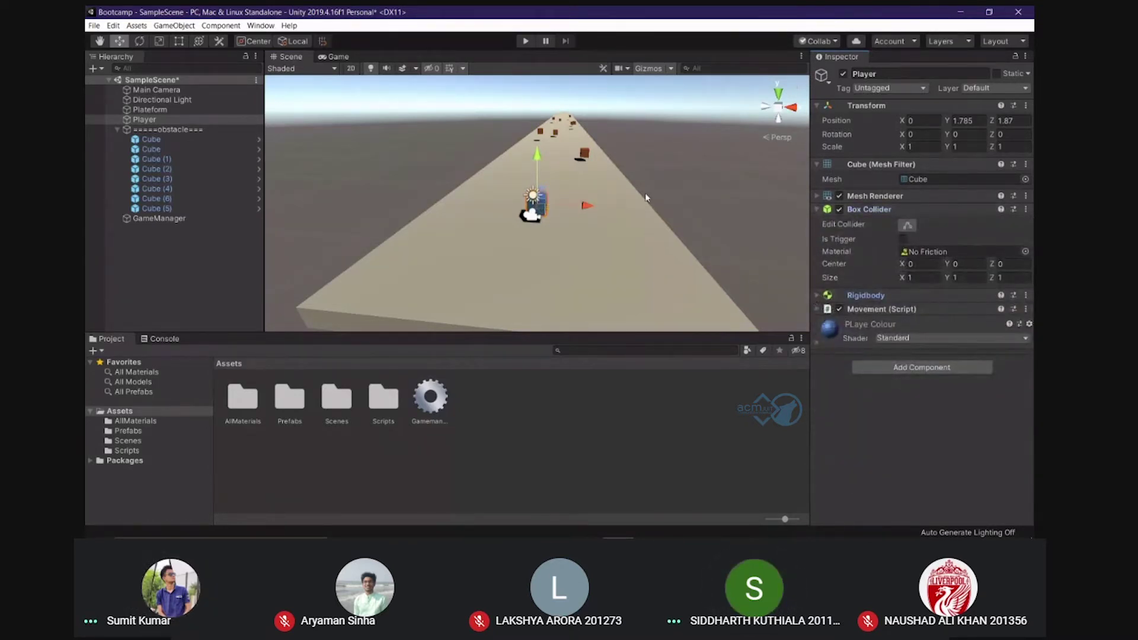
{"action": "mouse_move", "coordinate": [645, 193]}
{"action": "left_mouse_down", "text": "alt"}
{"action": "mouse_move", "coordinate": [631, 174]}
{"action": "mouse_move", "coordinate": [729, 190]}
{"action": "left_mouse_up", "text": "alt"}
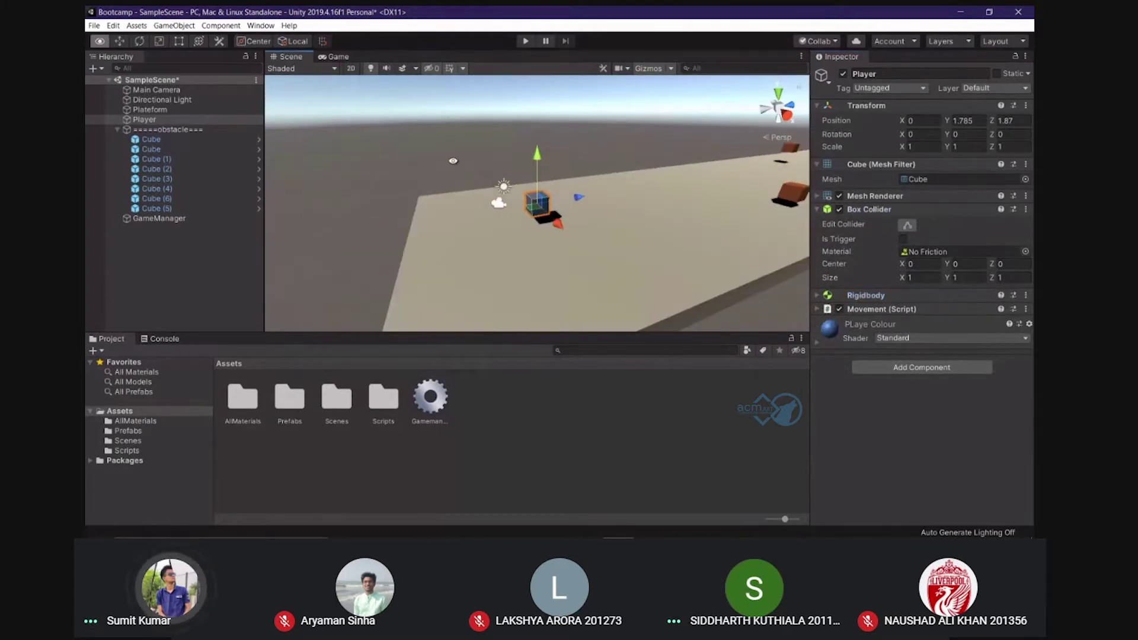
Edit the Player's collider bounds, then reset the Box Collider to Center 0 and Size 1
{"action": "left_click", "coordinate": [907, 225]}
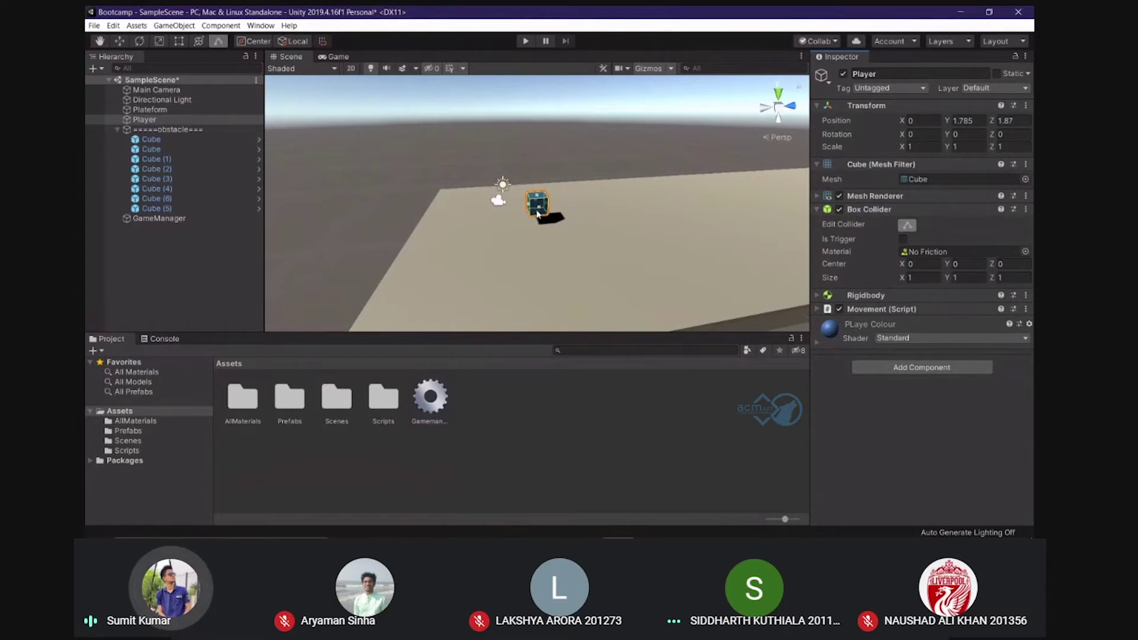
{"action": "left_click_drag", "start_coordinate": [539, 215], "coordinate": [541, 230], "text": "alt"}
{"action": "scroll", "coordinate": [546, 219], "scroll_direction": "up", "scroll_amount": 3}
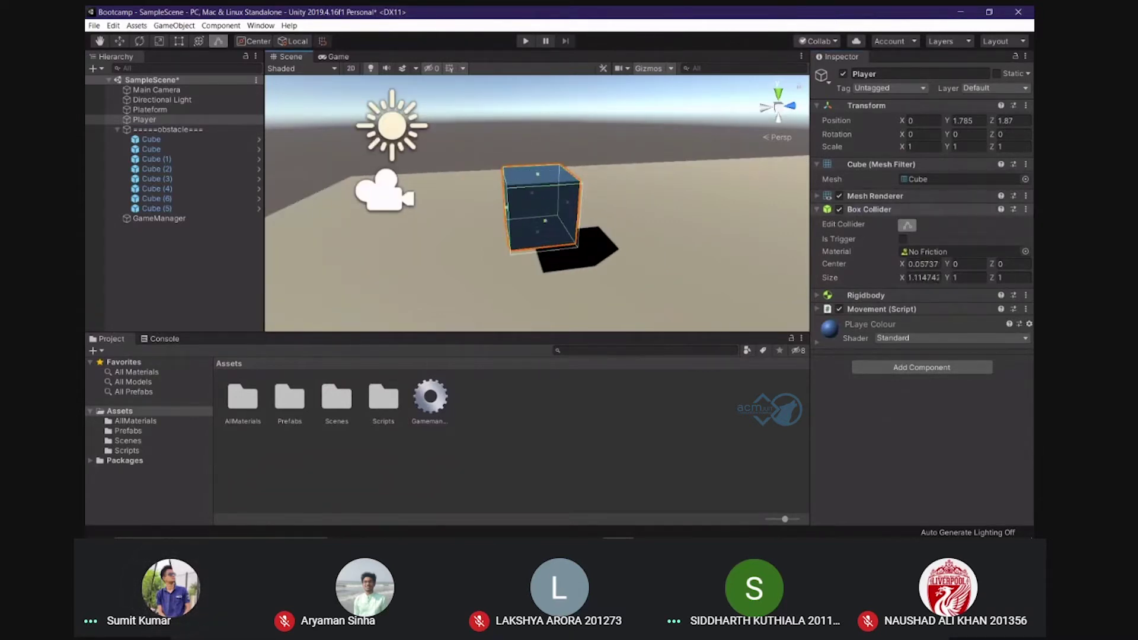
{"action": "left_click", "coordinate": [1025, 209]}
{"action": "left_click", "coordinate": [1013, 224]}
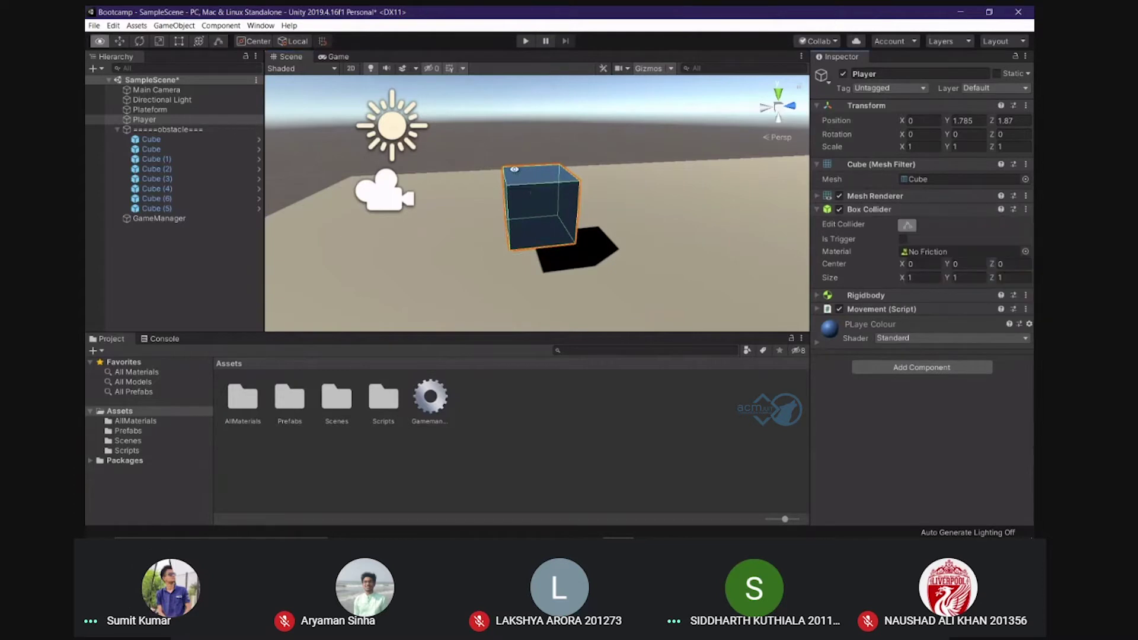
{"action": "left_click_drag", "start_coordinate": [496, 129], "coordinate": [569, 166], "text": "alt"}
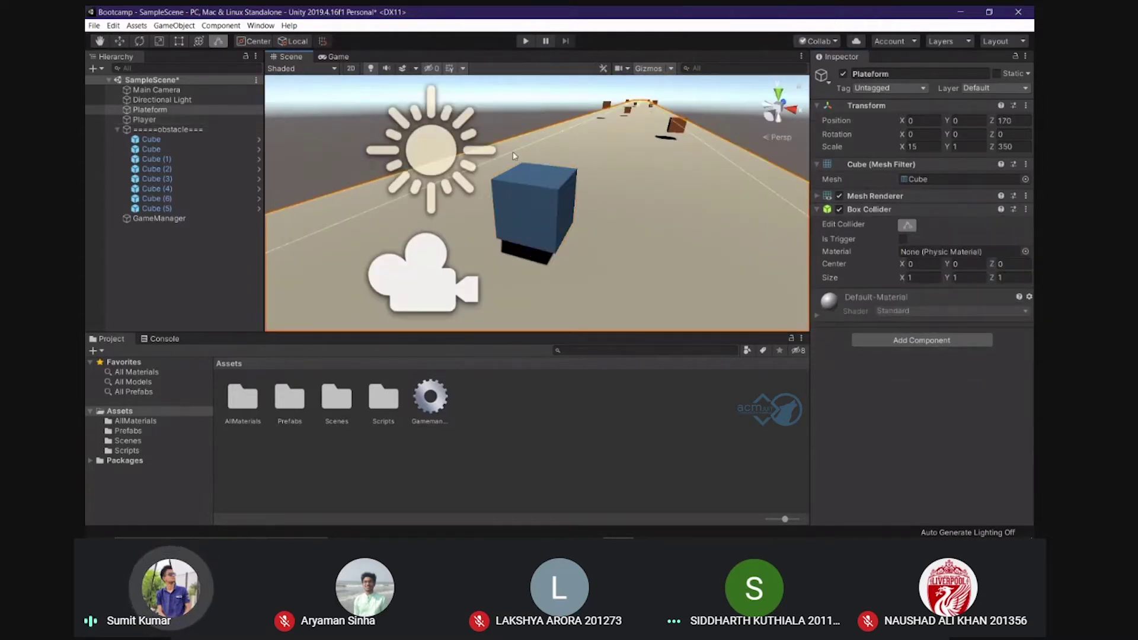
Create a new C# script named Collision inside Assets > Scripts
{"action": "left_click", "coordinate": [580, 172]}
{"action": "scroll", "coordinate": [580, 172], "scroll_direction": "down", "scroll_amount": 3}
{"action": "double_click", "coordinate": [384, 397]}
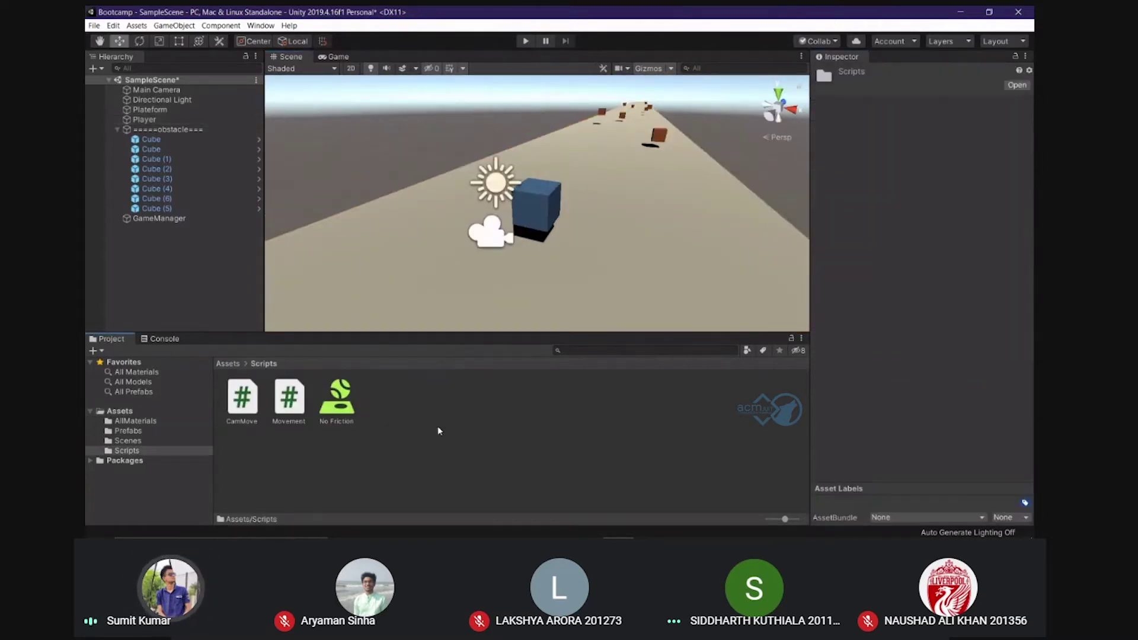
{"action": "right_click", "coordinate": [440, 432]}
{"action": "mouse_move", "coordinate": [474, 164]}
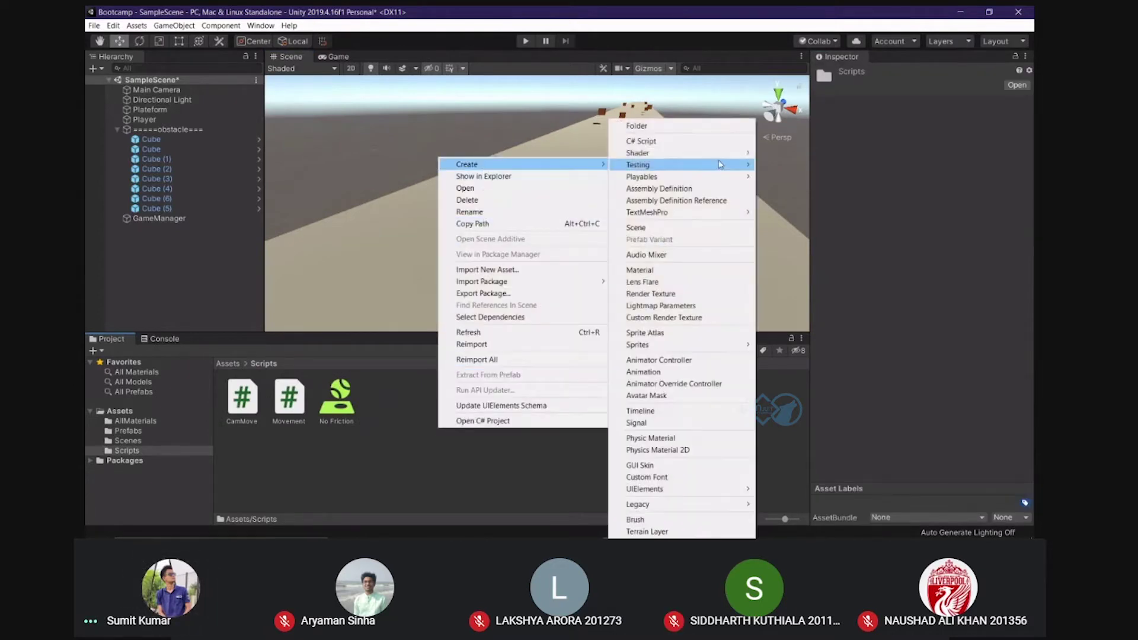
{"action": "left_click", "coordinate": [677, 147]}
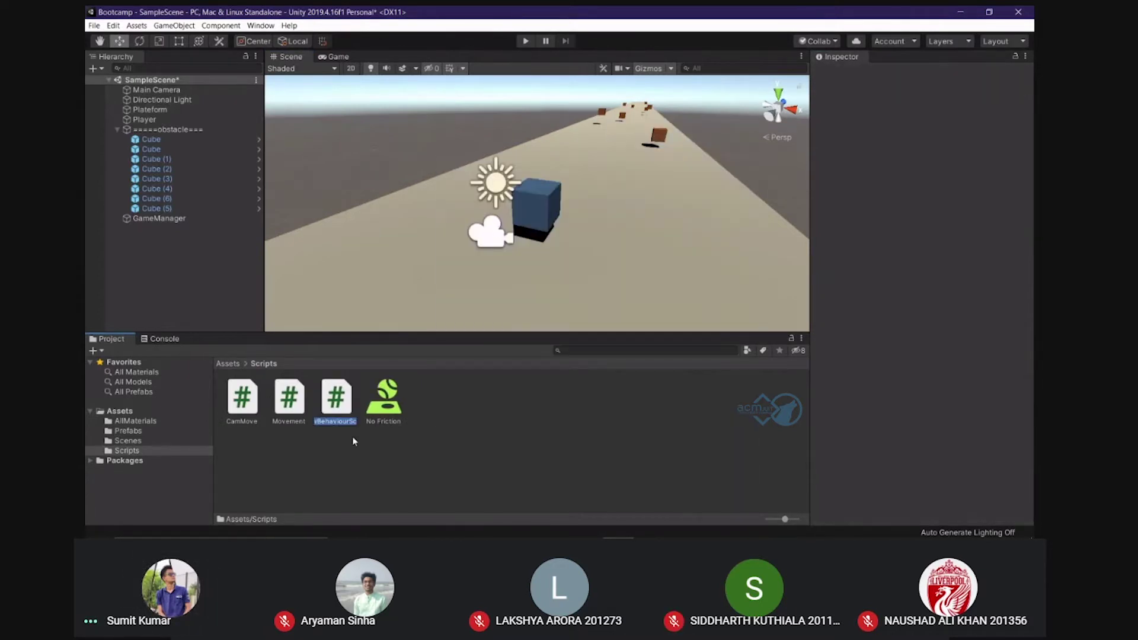
{"action": "type", "text": "COLL"}
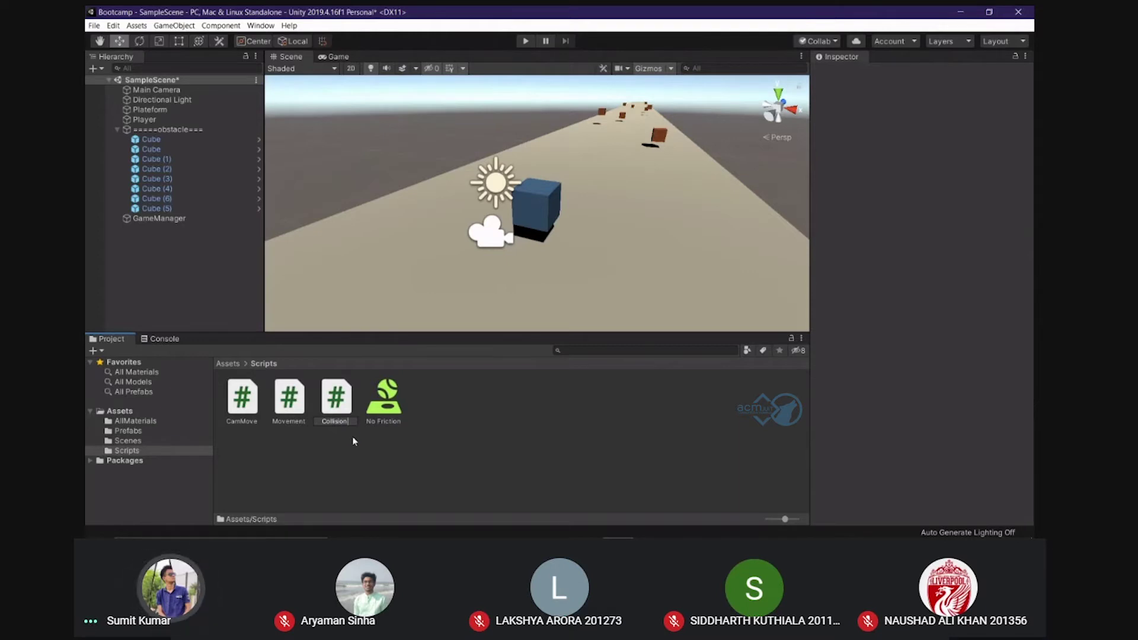
{"action": "key", "text": "Return"}
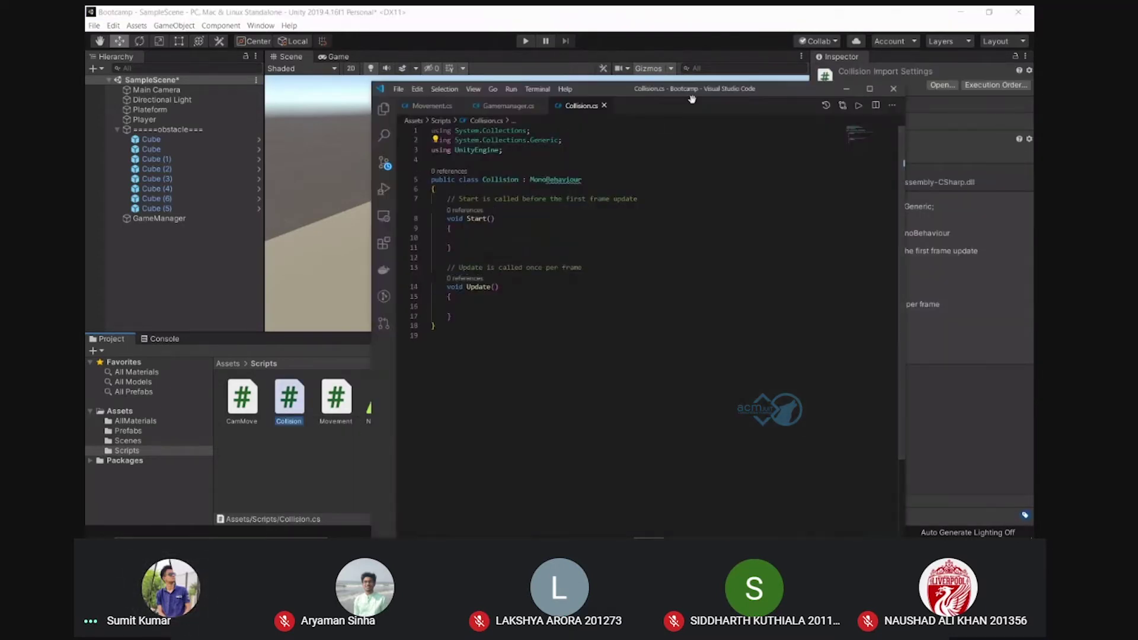
Delete the Start and Update methods from Collision.cs, leaving an empty line in the class
{"action": "left_click", "coordinate": [617, 151]}
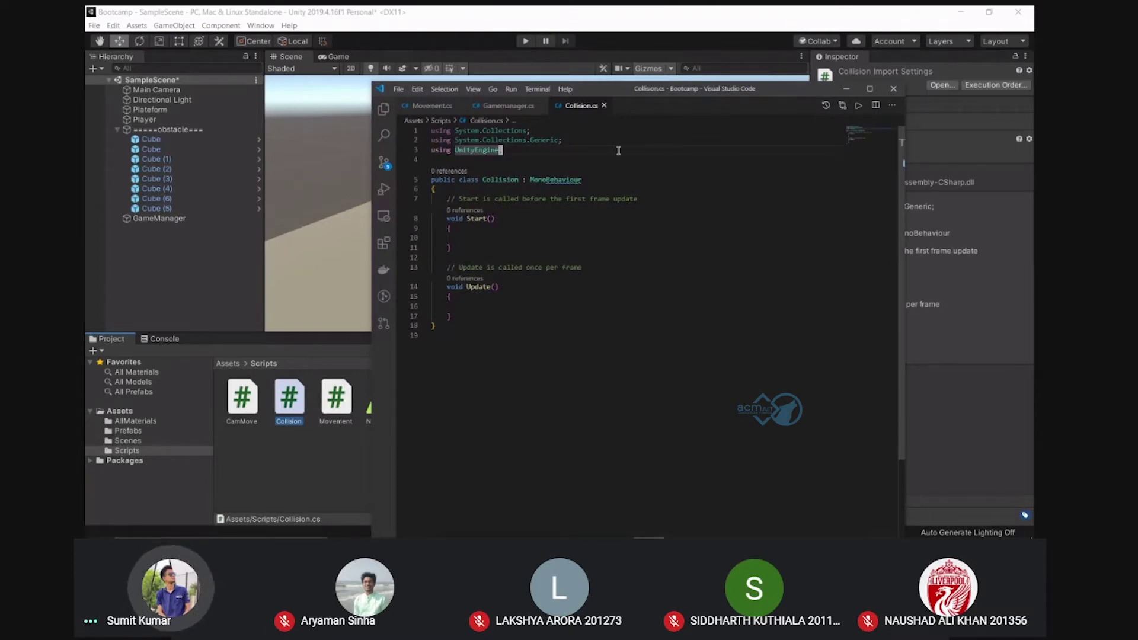
{"action": "left_click", "coordinate": [576, 219]}
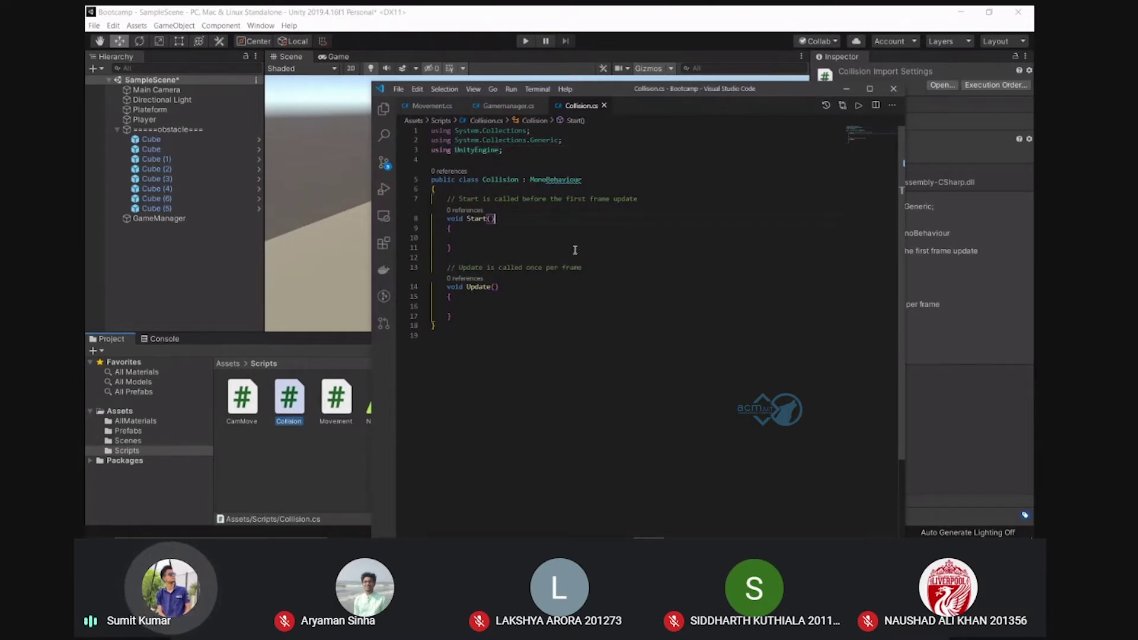
{"action": "left_click_drag", "start_coordinate": [496, 324], "coordinate": [447, 209]}
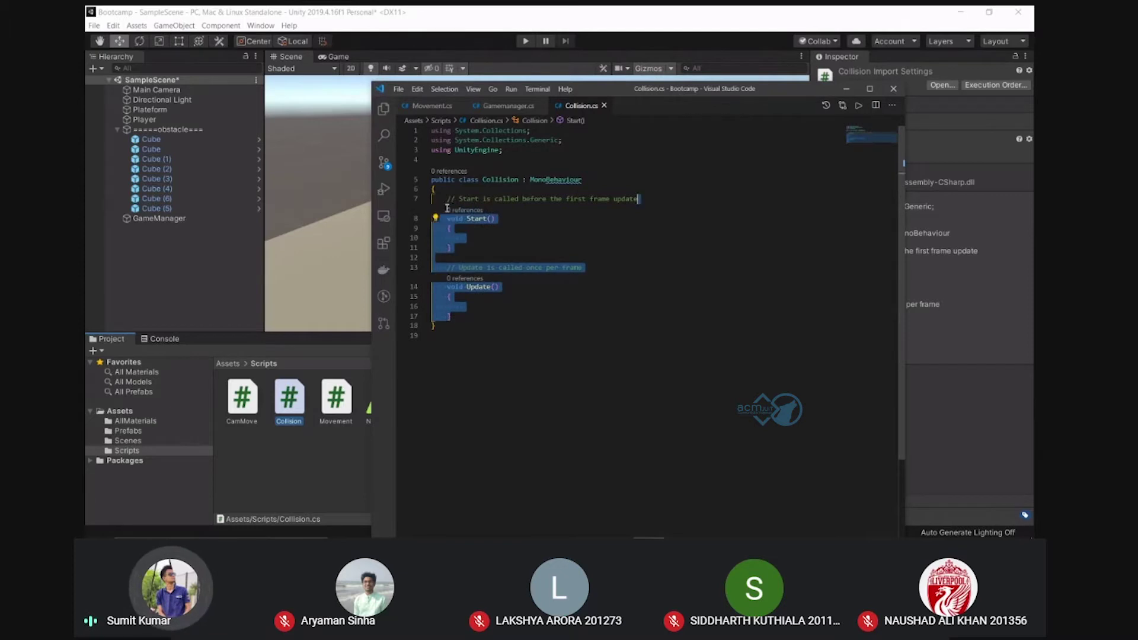
{"action": "key", "text": "BackSpace"}
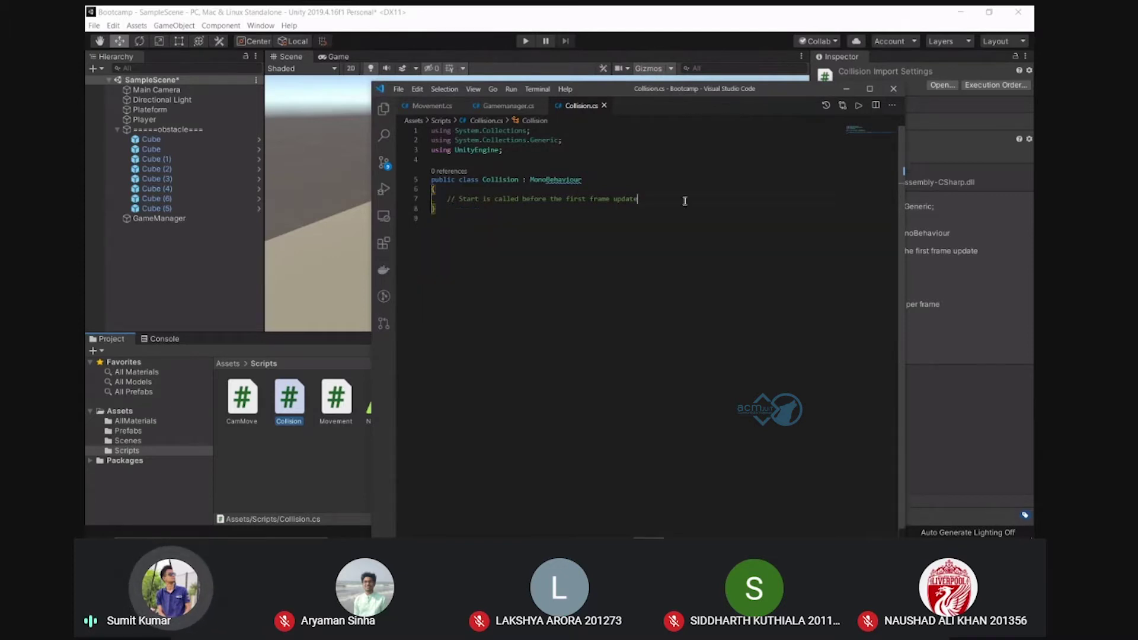
{"action": "key", "text": "Return"}
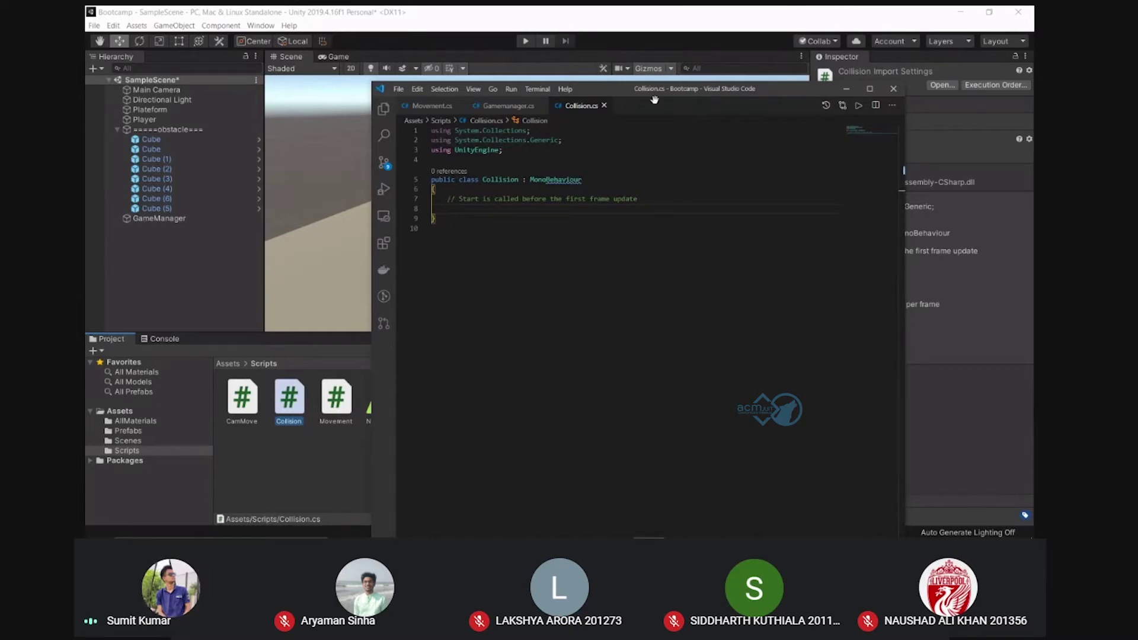
Insert an empty OnCollisionEnter(Collision other) method via IntelliSense and remove the duplicate 'void'
{"action": "type", "text": "void On"}
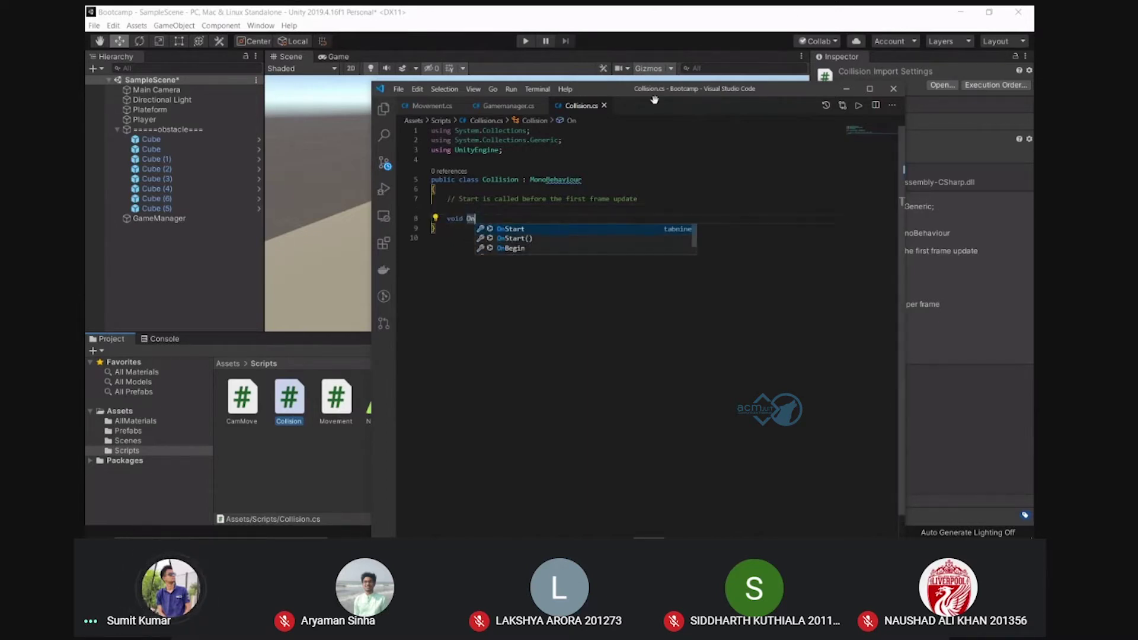
{"action": "type", "text": "C"}
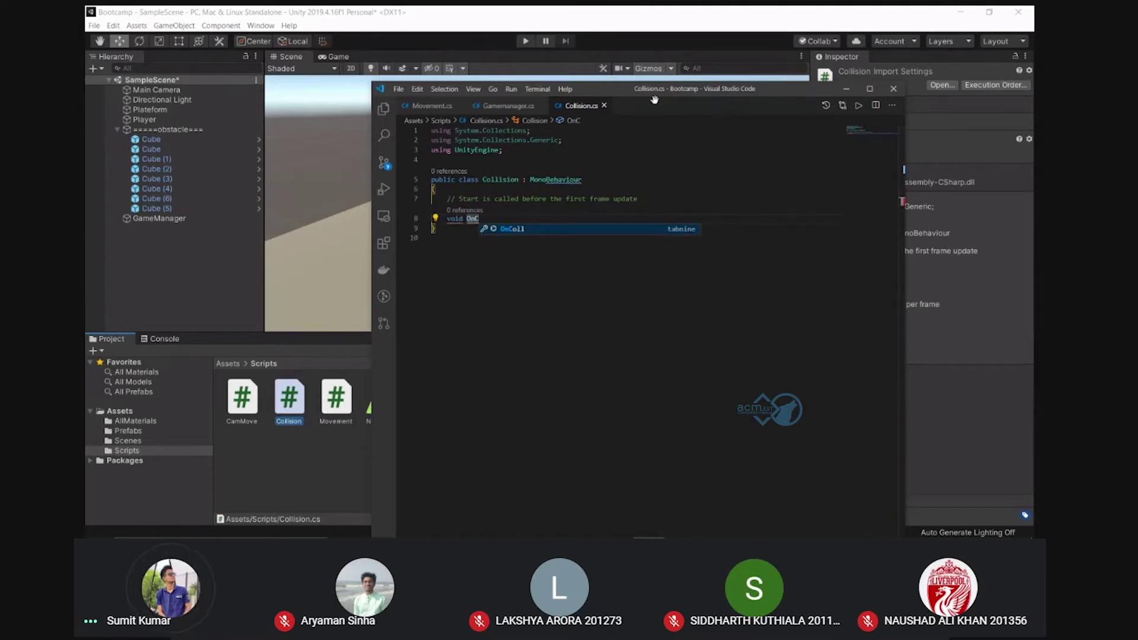
{"action": "type", "text": "OLL"}
{"action": "key", "text": "Down"}
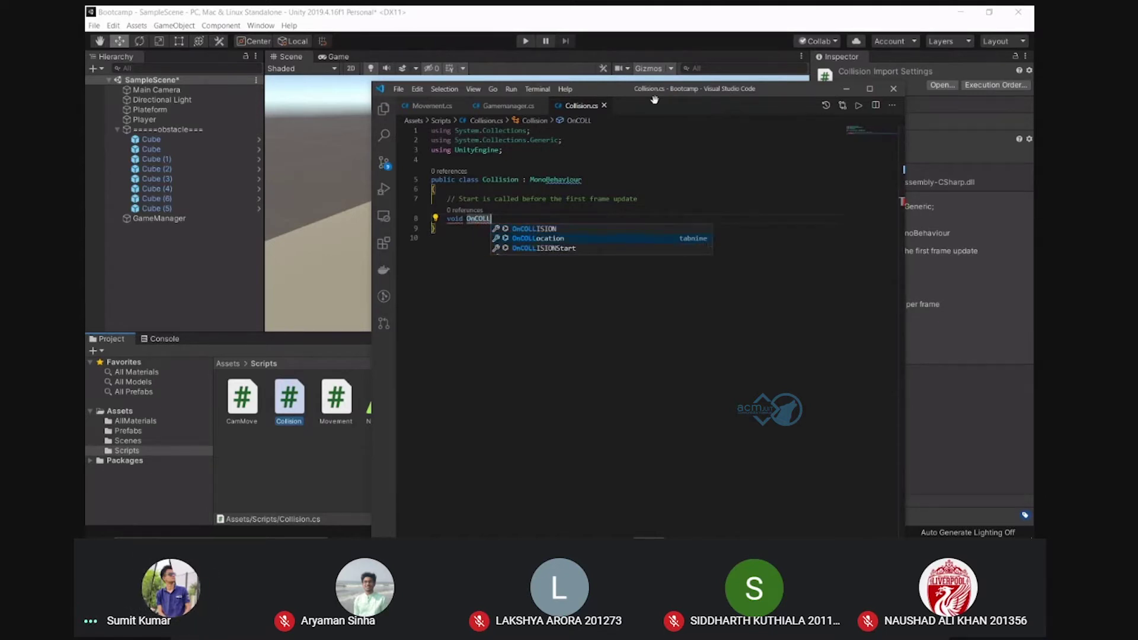
{"action": "key", "text": "Down"}
{"action": "key", "text": "BackSpace"}
{"action": "key", "text": "BackSpace"}
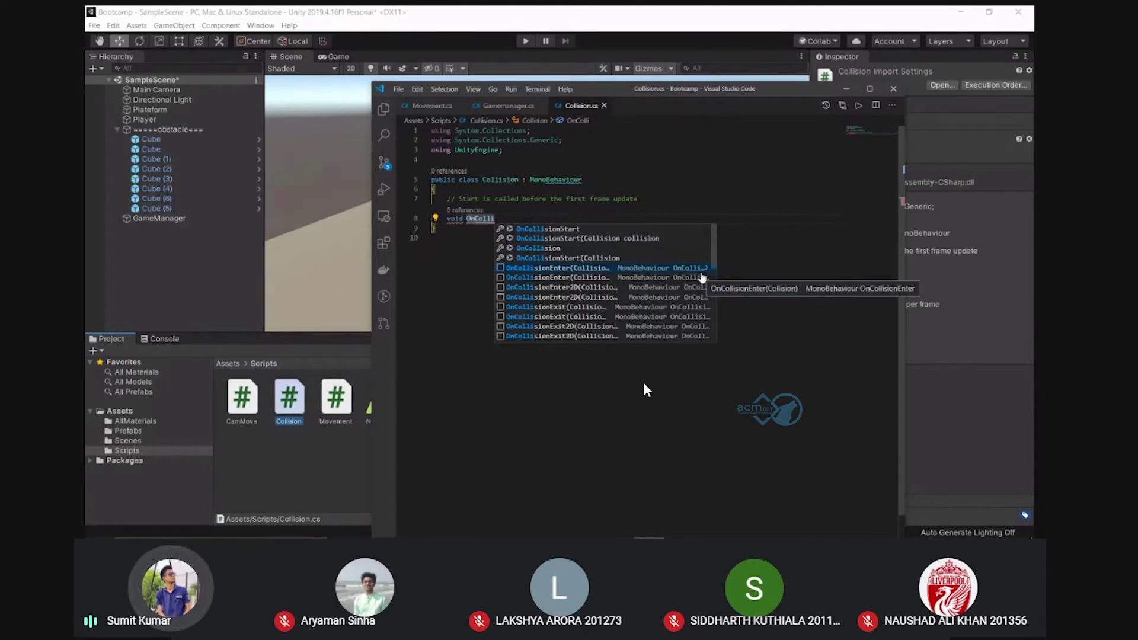
{"action": "left_click", "coordinate": [702, 278]}
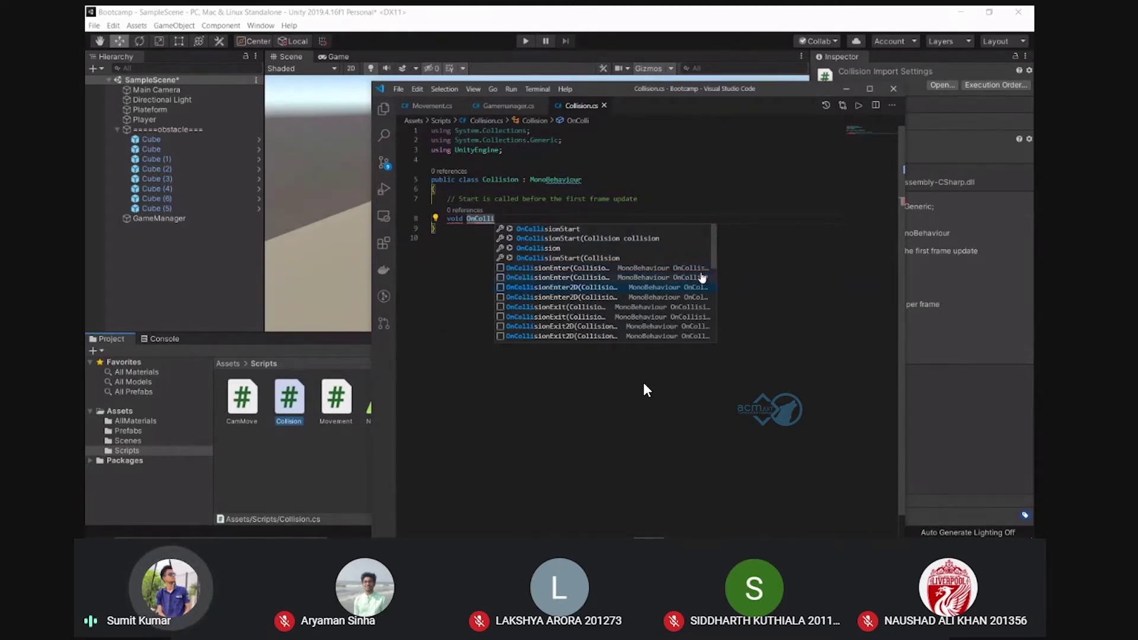
{"action": "key", "text": "Down"}
{"action": "left_click", "coordinate": [701, 278]}
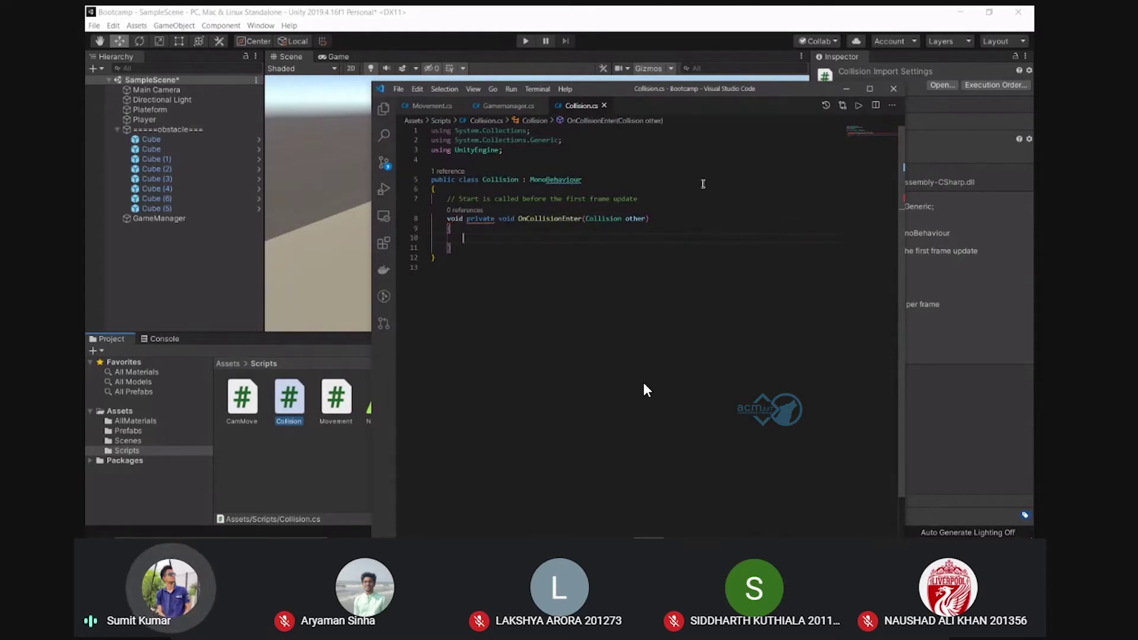
{"action": "left_click", "coordinate": [468, 219]}
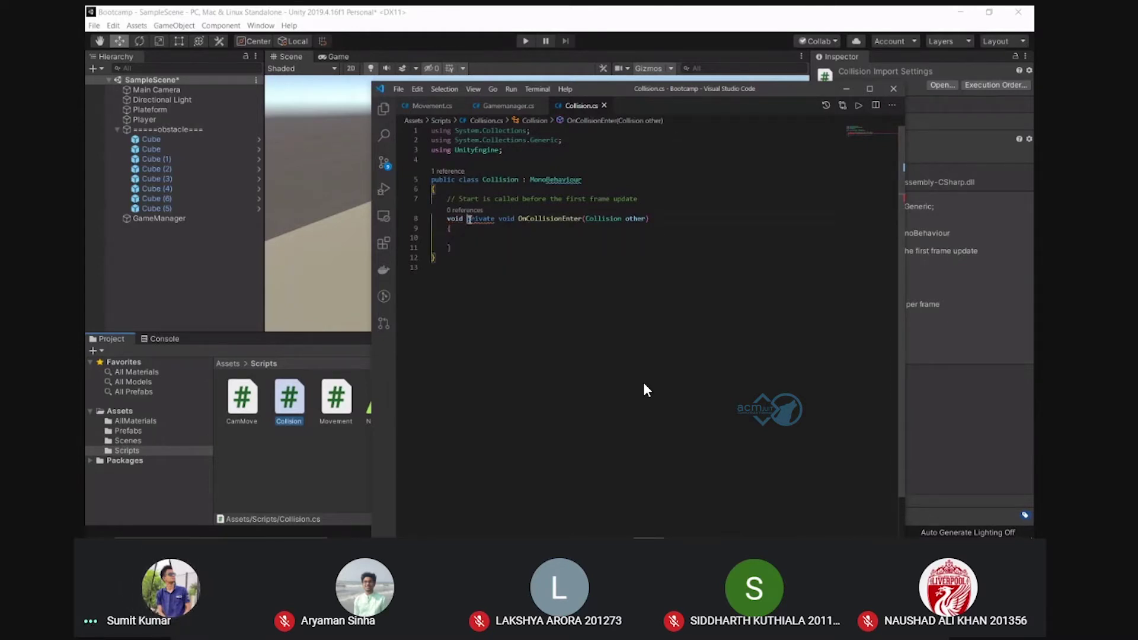
{"action": "key", "text": "BackSpace"}
{"action": "key", "text": "BackSpace"}
{"action": "key", "text": "BackSpace"}
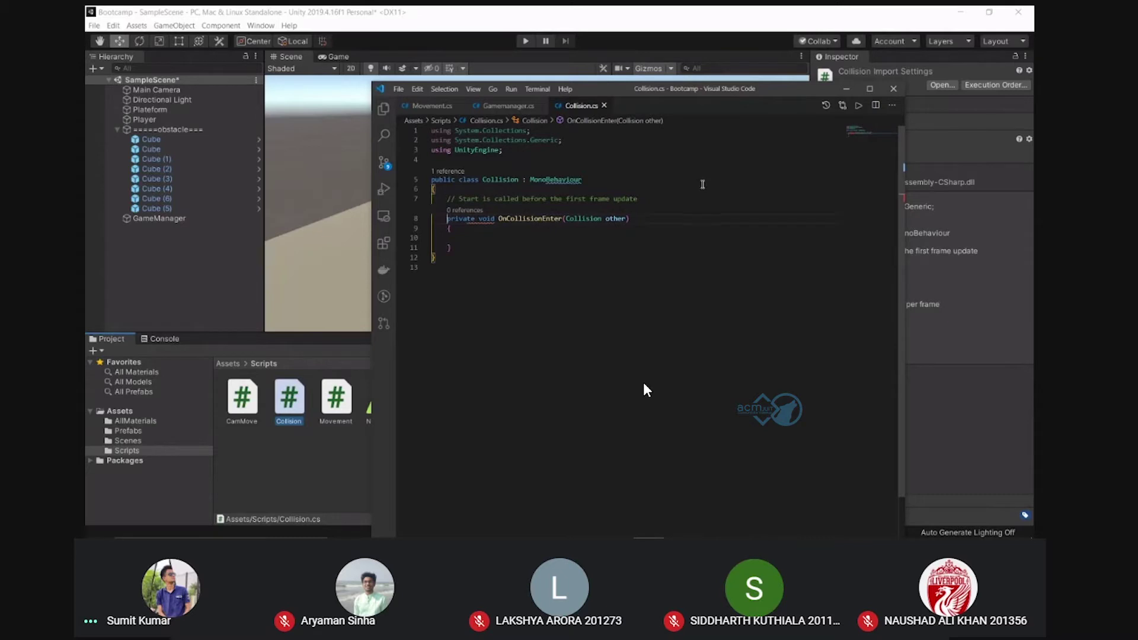
Switch to Unity, save the scene with Ctrl+S, and return to Collision.cs in VS Code
{"action": "left_click_drag", "start_coordinate": [735, 88], "coordinate": [776, 68]}
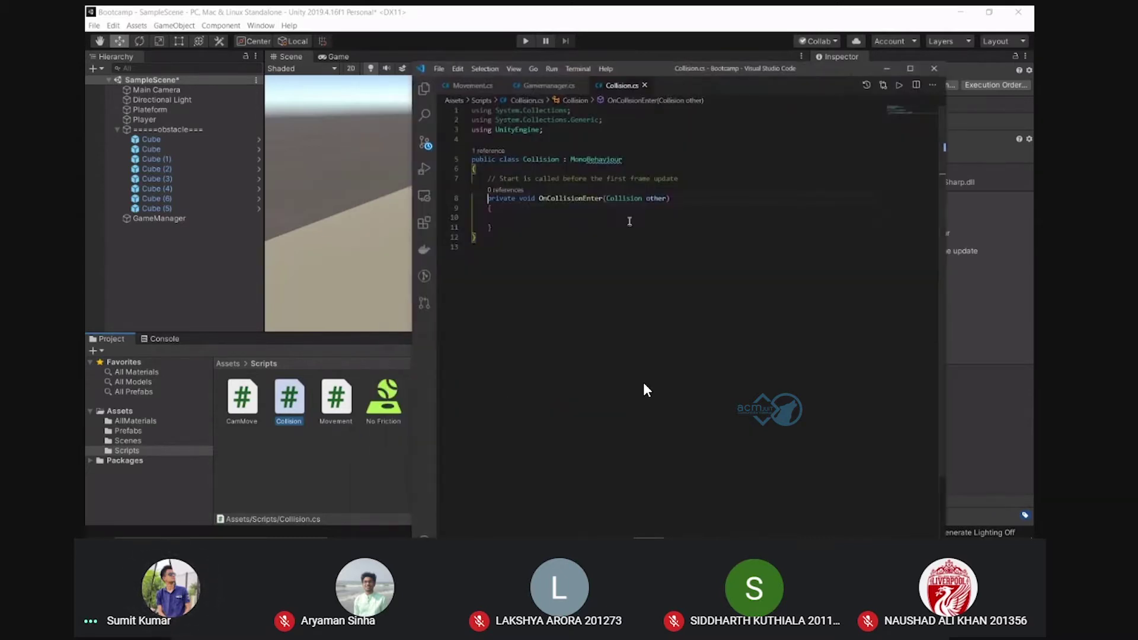
{"action": "left_click", "coordinate": [566, 212]}
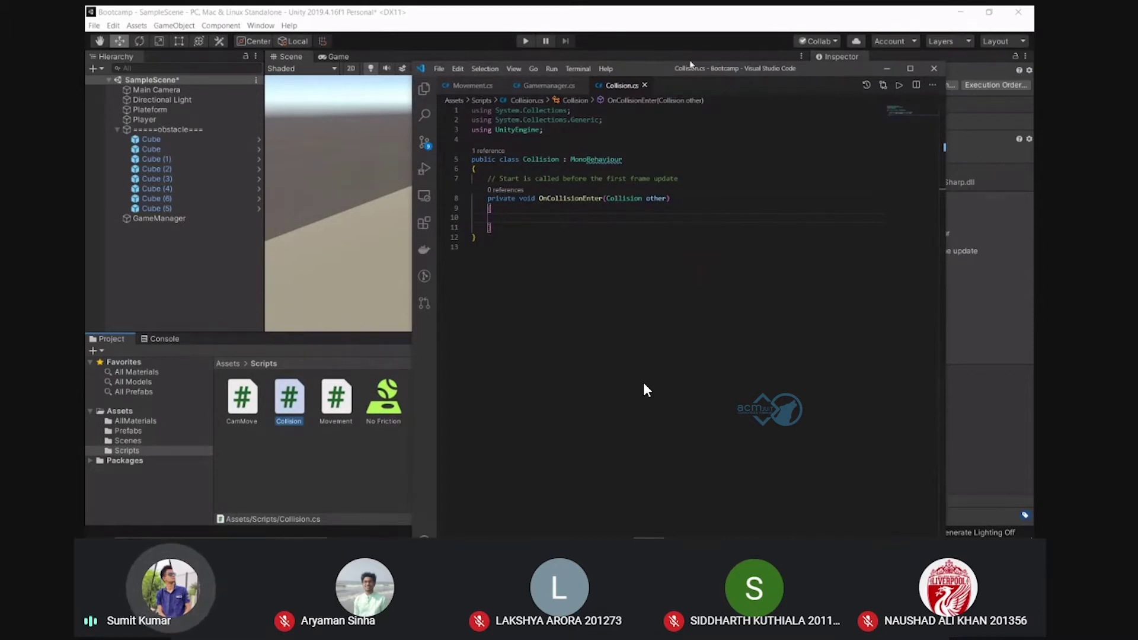
{"action": "key", "text": "alt+Tab"}
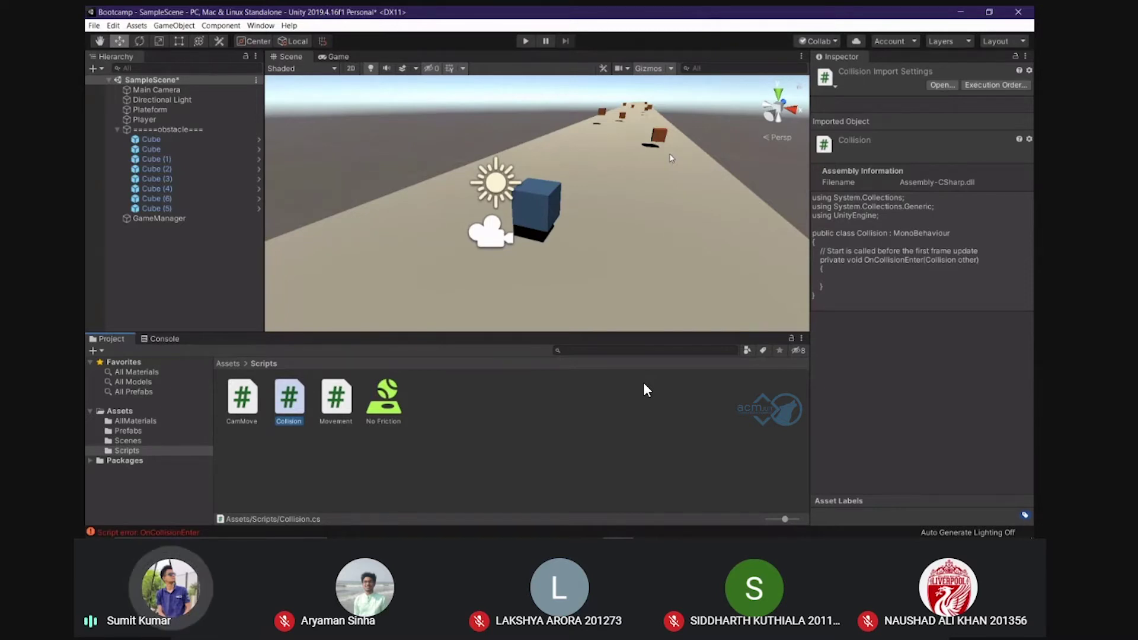
{"action": "key", "text": "ctrl+s"}
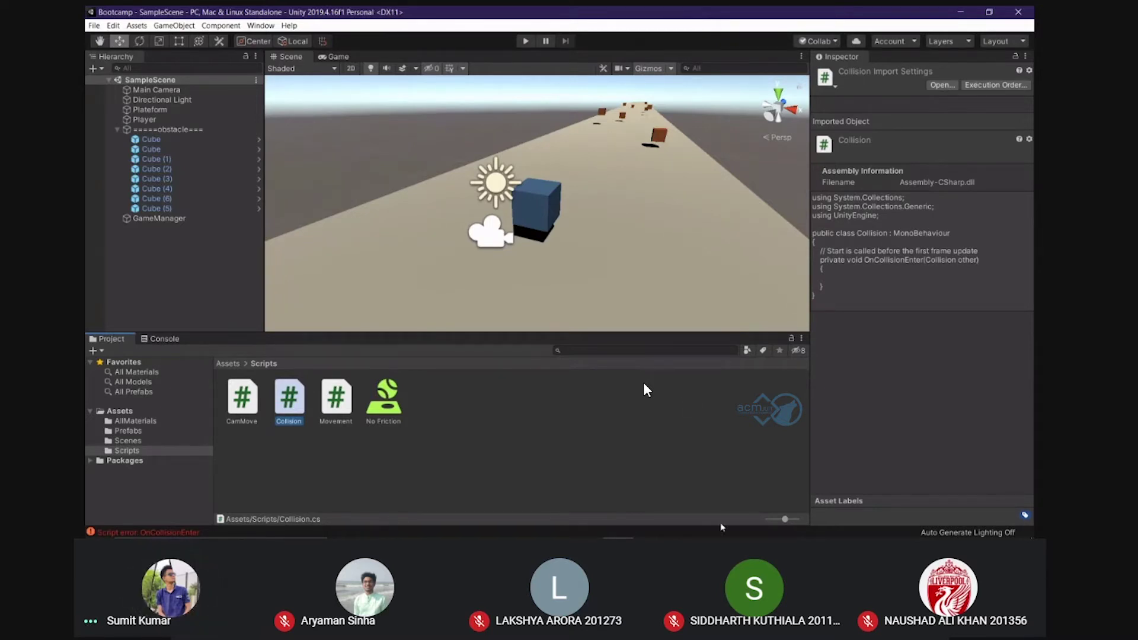
{"action": "left_click", "coordinate": [648, 526]}
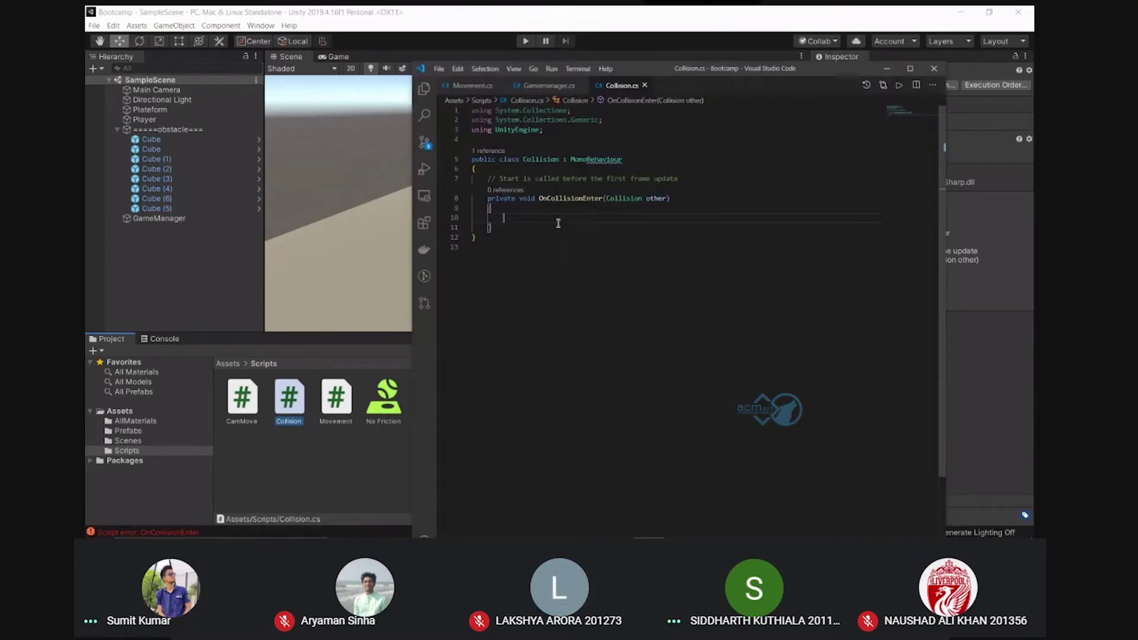
Move the code editor aside, select Player in Unity and expand its Movement script settings
{"action": "left_click", "coordinate": [649, 199]}
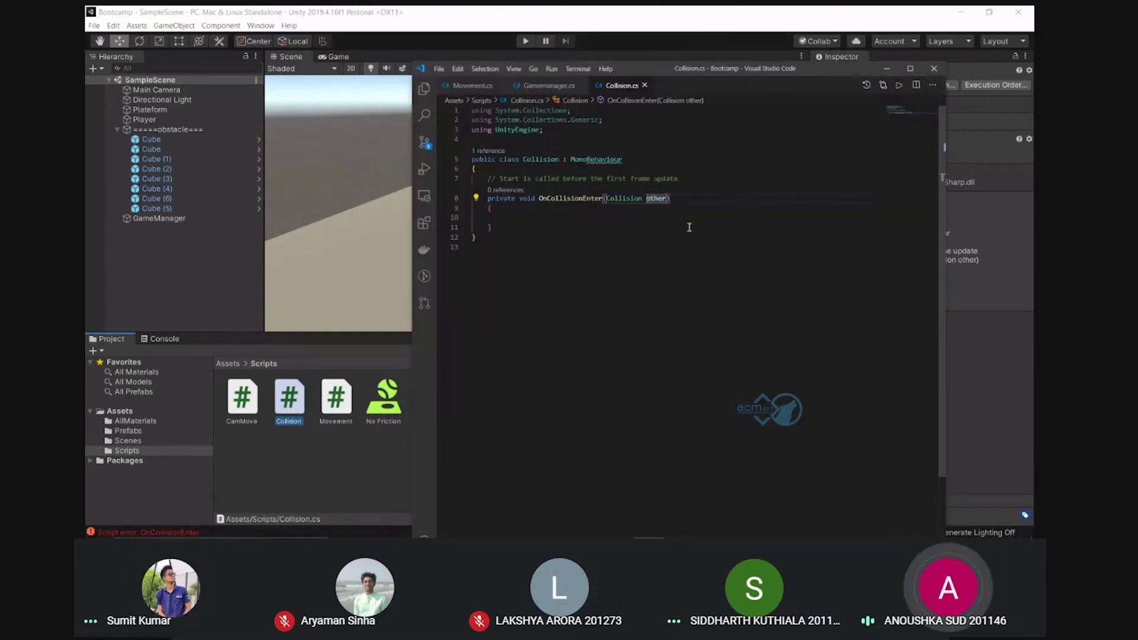
{"action": "left_click_drag", "start_coordinate": [569, 65], "coordinate": [638, 46]}
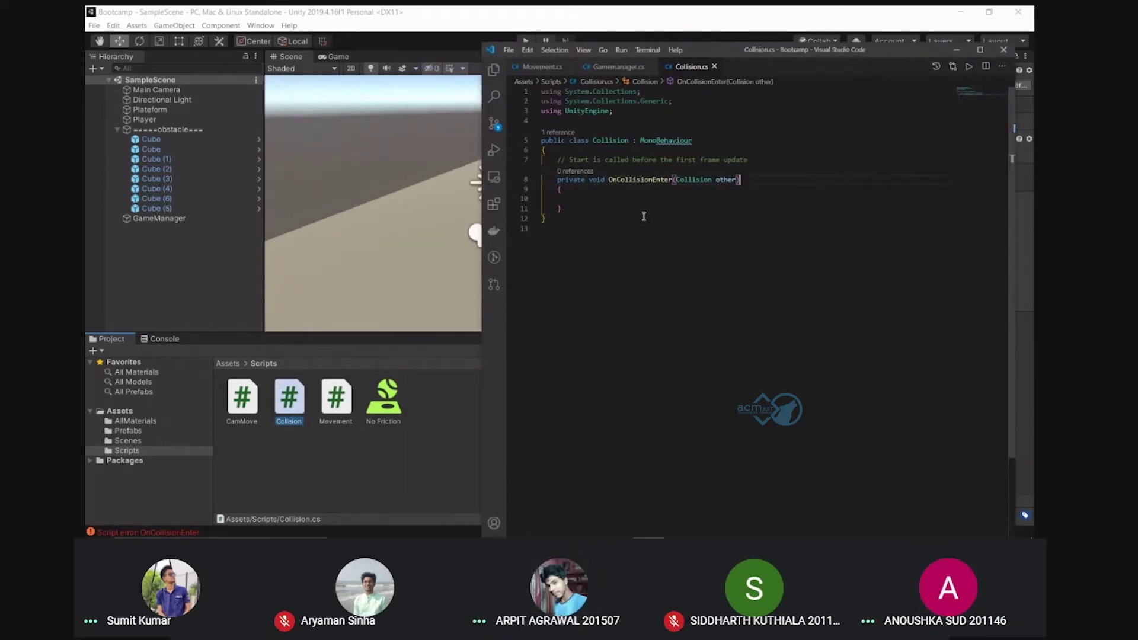
{"action": "left_click_drag", "start_coordinate": [783, 52], "coordinate": [701, 53]}
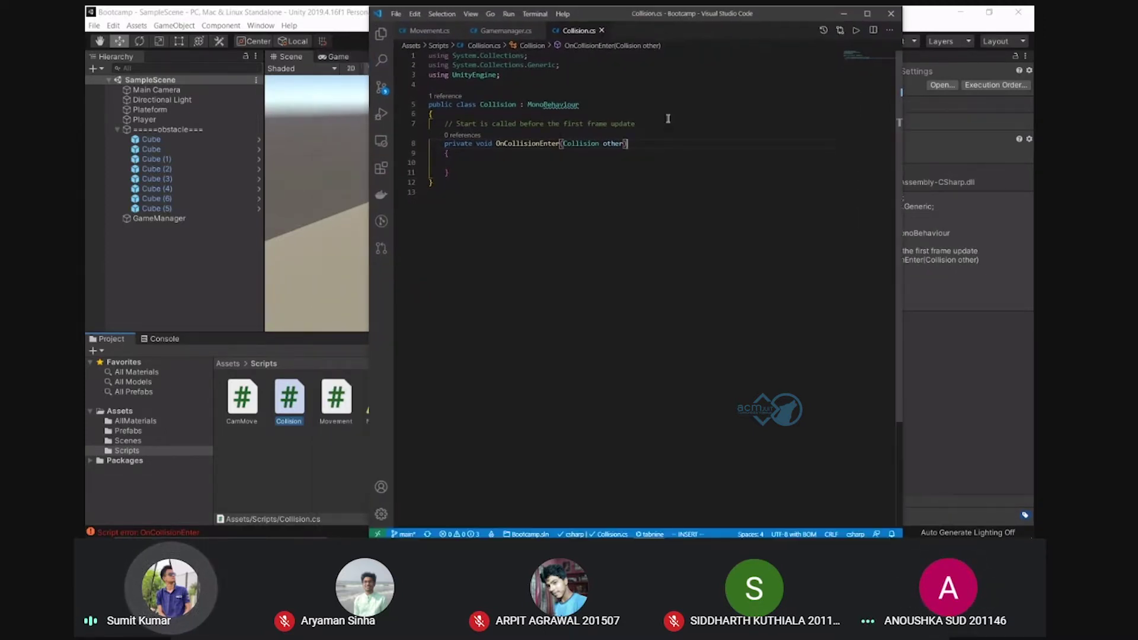
{"action": "left_click", "coordinate": [223, 118]}
{"action": "left_click", "coordinate": [168, 122]}
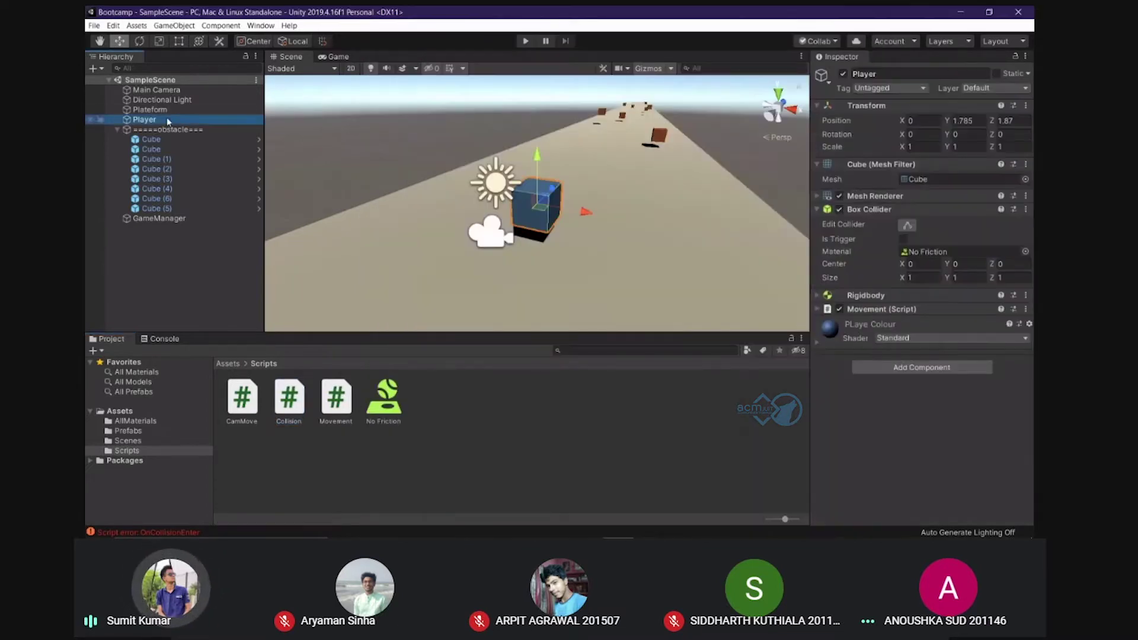
{"action": "left_click", "coordinate": [818, 309]}
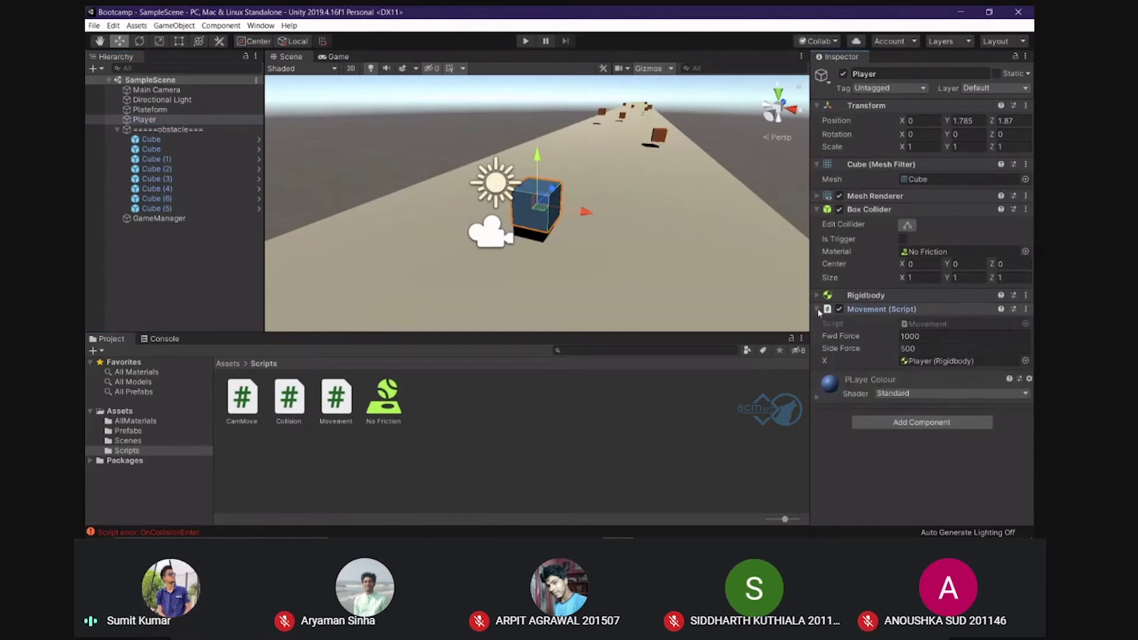
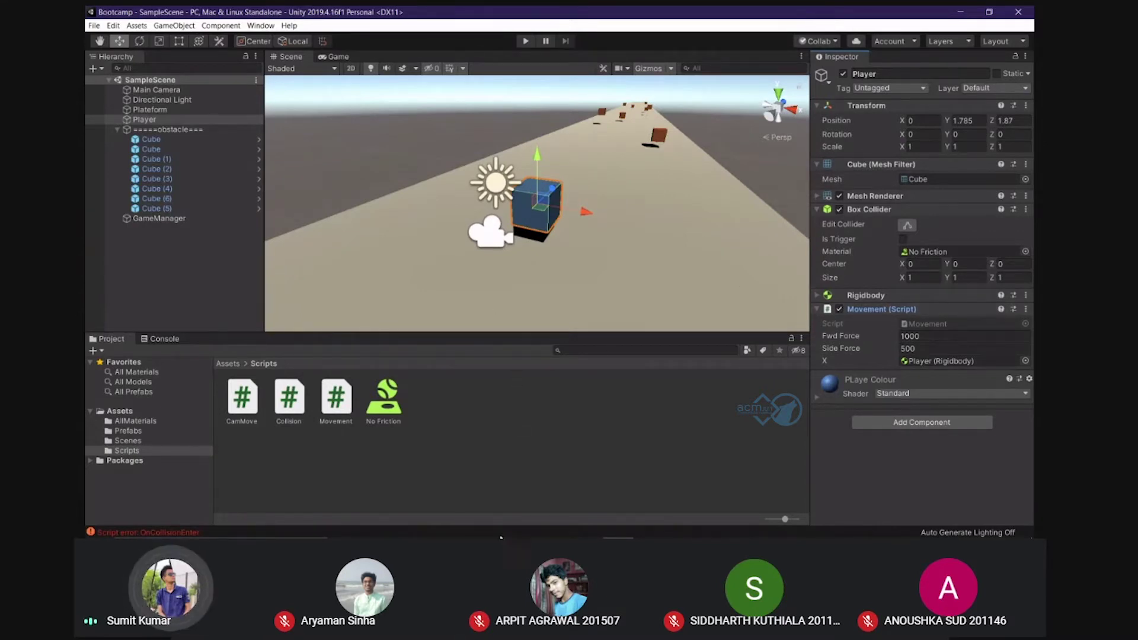
Delete the Start comment on line 7 of Collision.cs
{"action": "left_click", "coordinate": [649, 528]}
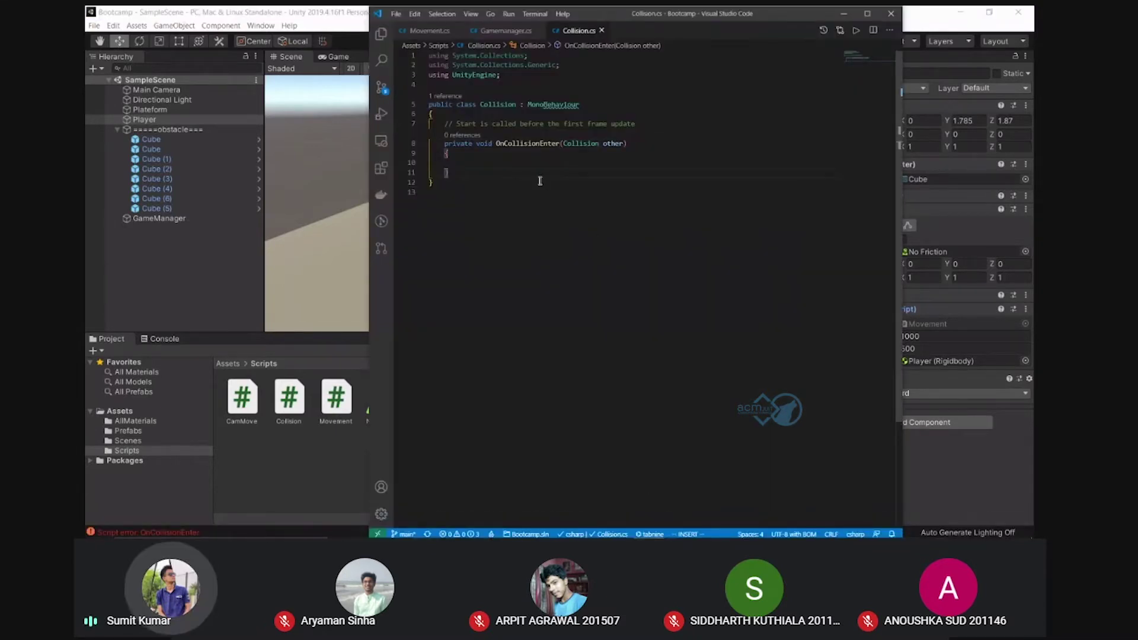
{"action": "left_click_drag", "start_coordinate": [635, 124], "coordinate": [445, 124]}
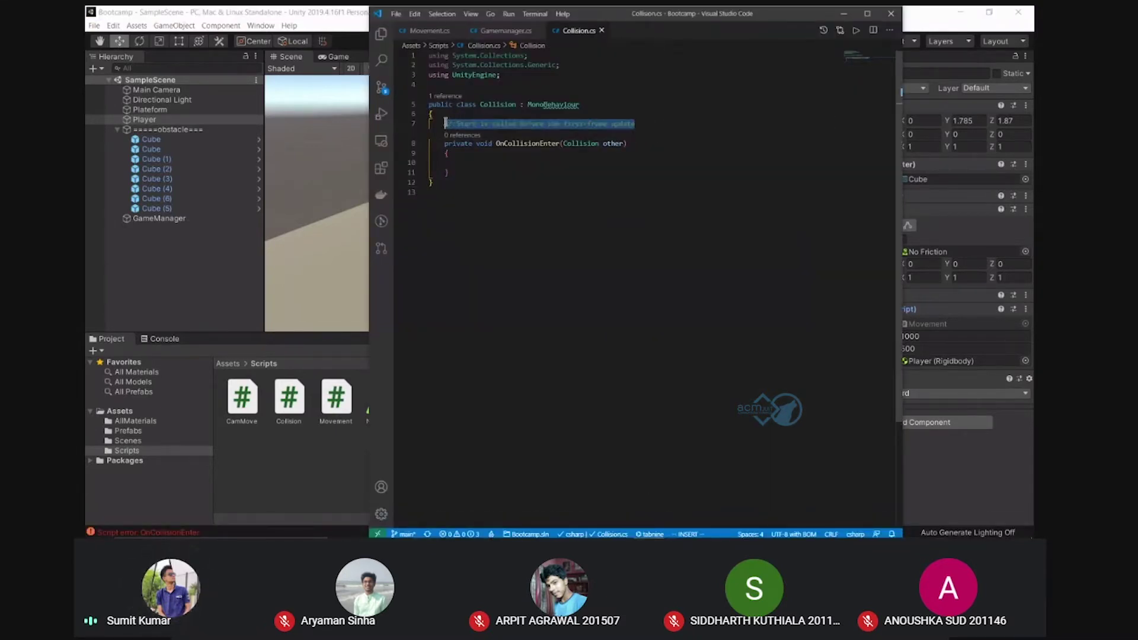
{"action": "key", "text": "BackSpace"}
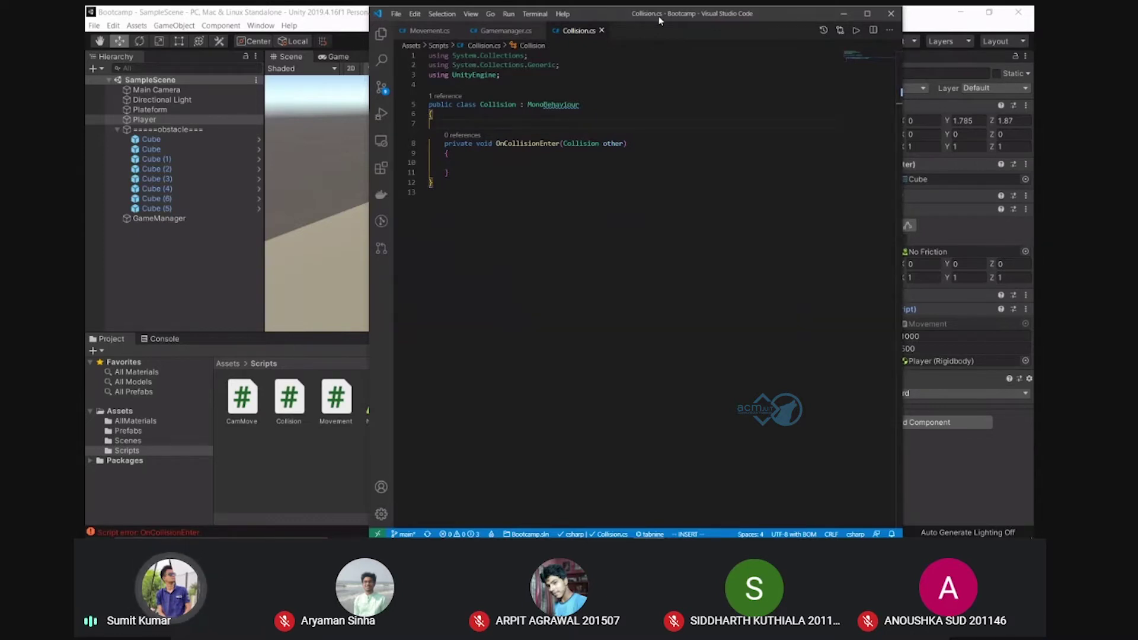
Declare 'public Movement mmt;' in its place, then return to the Unity editor
{"action": "type", "text": "pu"}
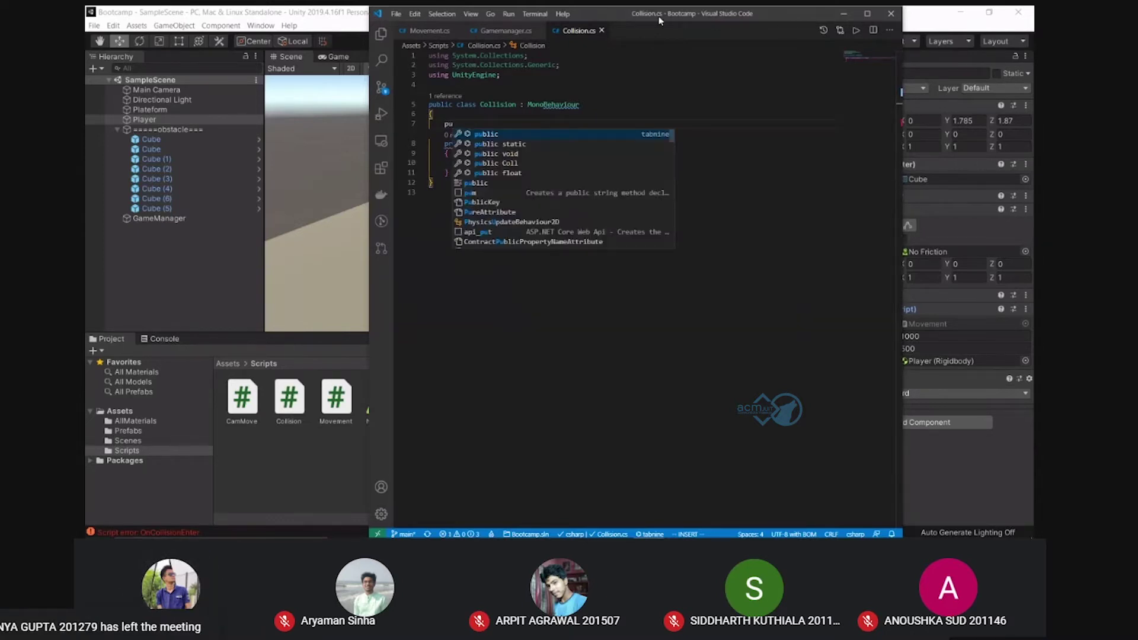
{"action": "type", "text": "blic"}
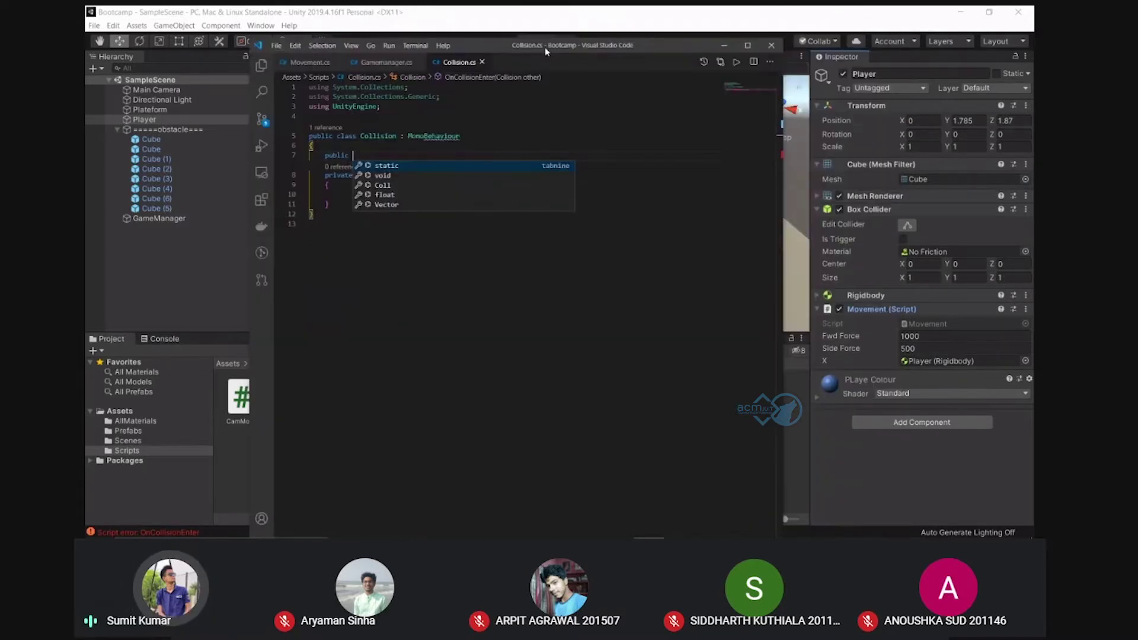
{"action": "left_click_drag", "start_coordinate": [660, 21], "coordinate": [461, 65]}
{"action": "type", "text": "Movement"}
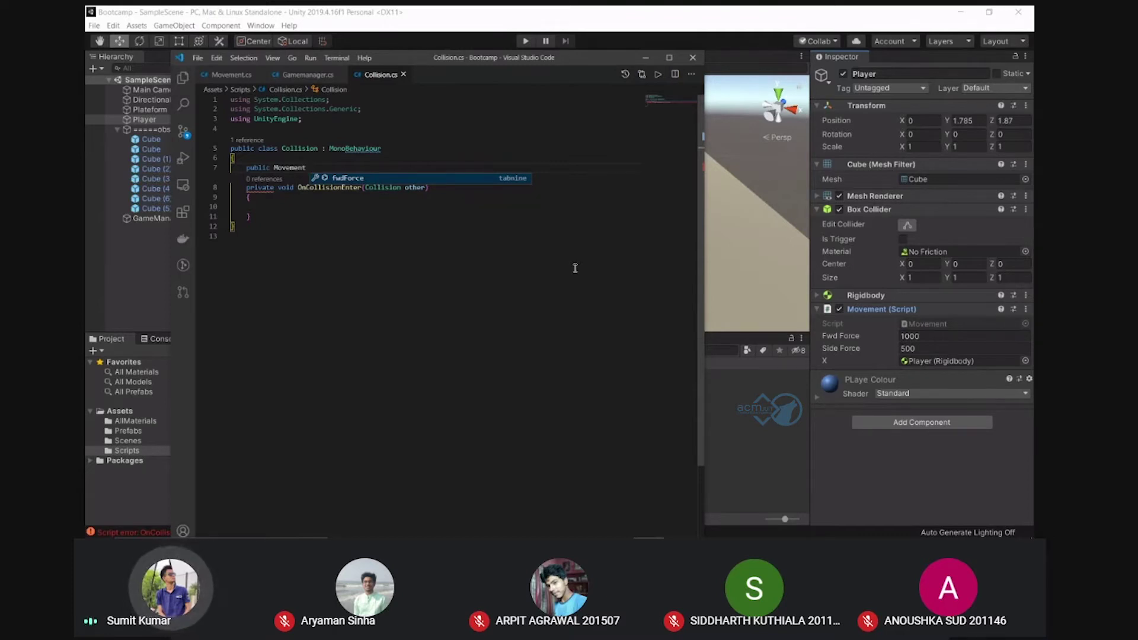
{"action": "type", "text": "mmt;"}
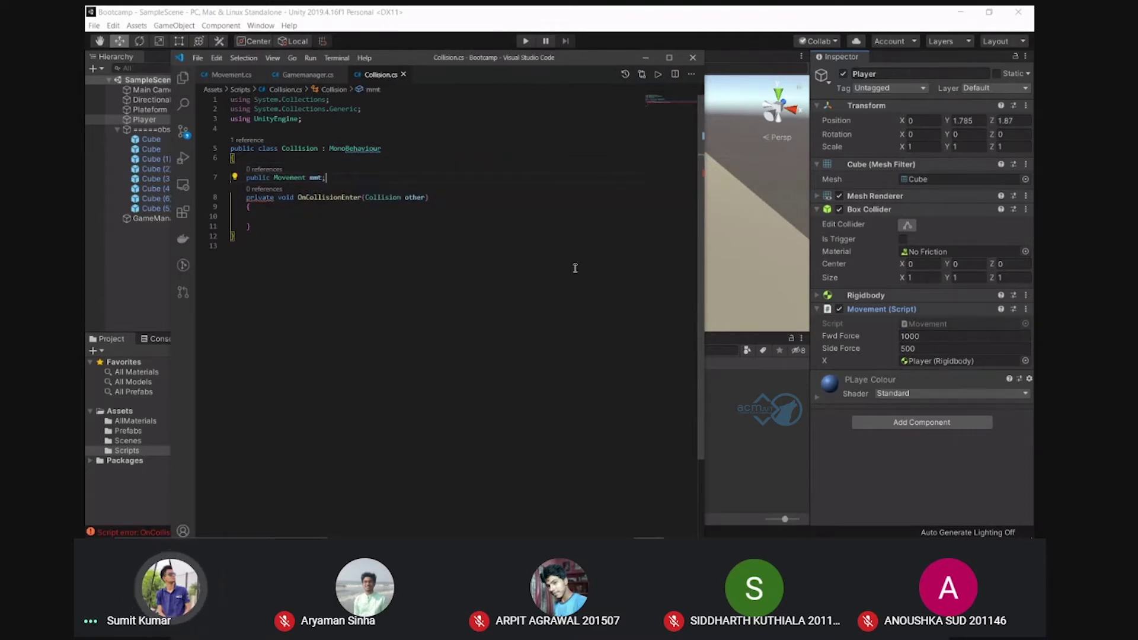
{"action": "key", "text": "Return"}
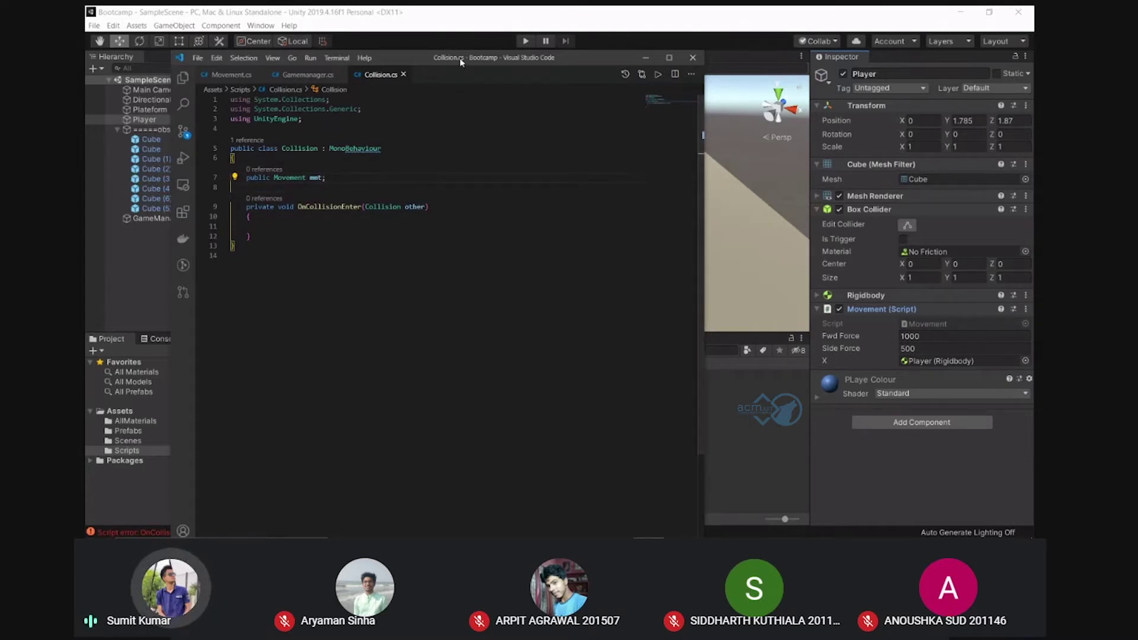
{"action": "left_click_drag", "start_coordinate": [456, 61], "coordinate": [610, 35]}
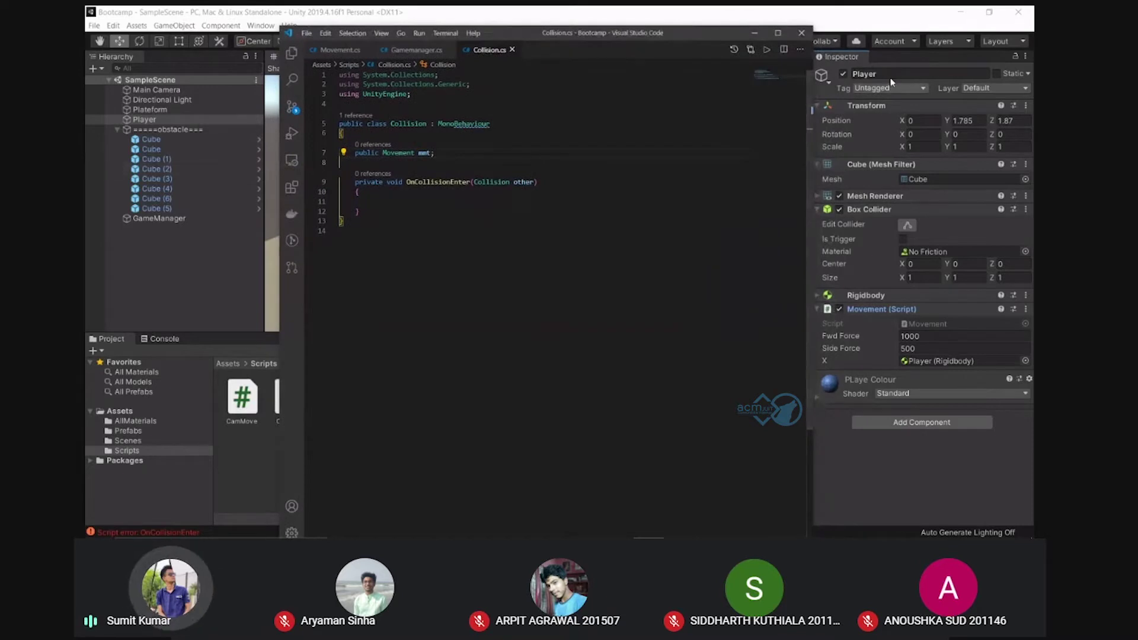
{"action": "left_click", "coordinate": [135, 99]}
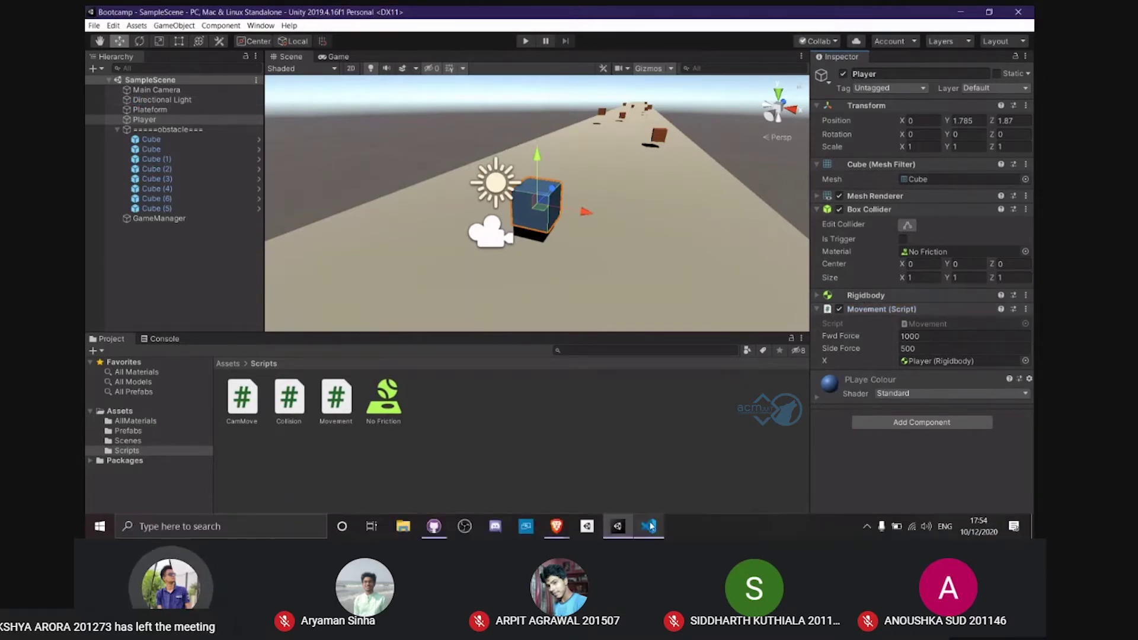
Start an 'if(' inside OnCollisionEnter, then select the obstacle cube in Unity's Scene view
{"action": "left_click", "coordinate": [653, 529]}
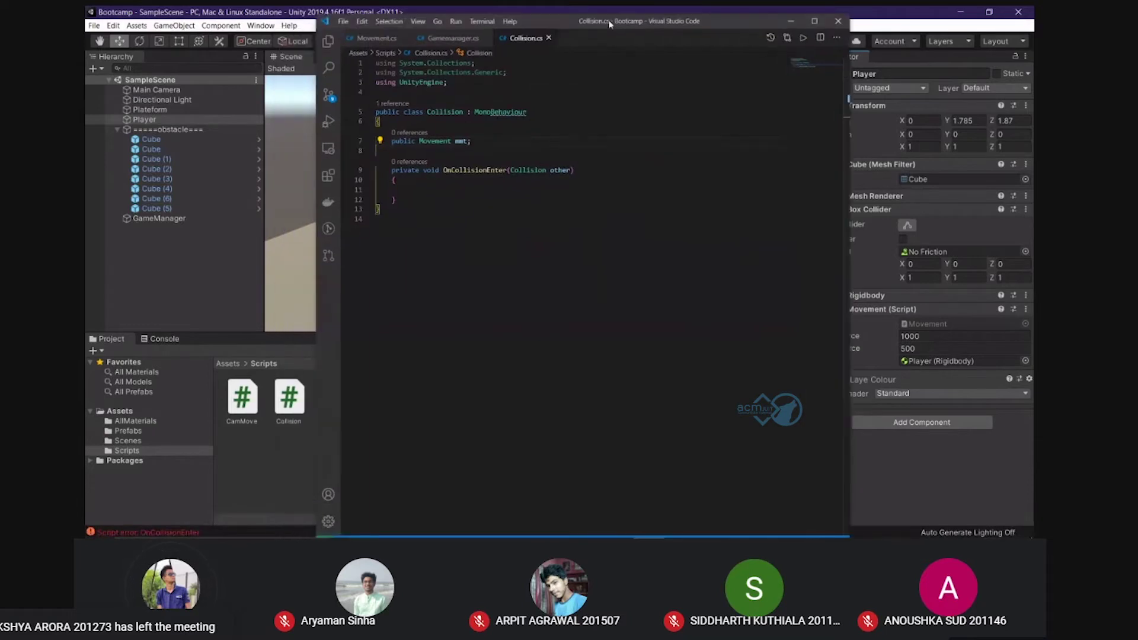
{"action": "left_click_drag", "start_coordinate": [571, 32], "coordinate": [610, 19]}
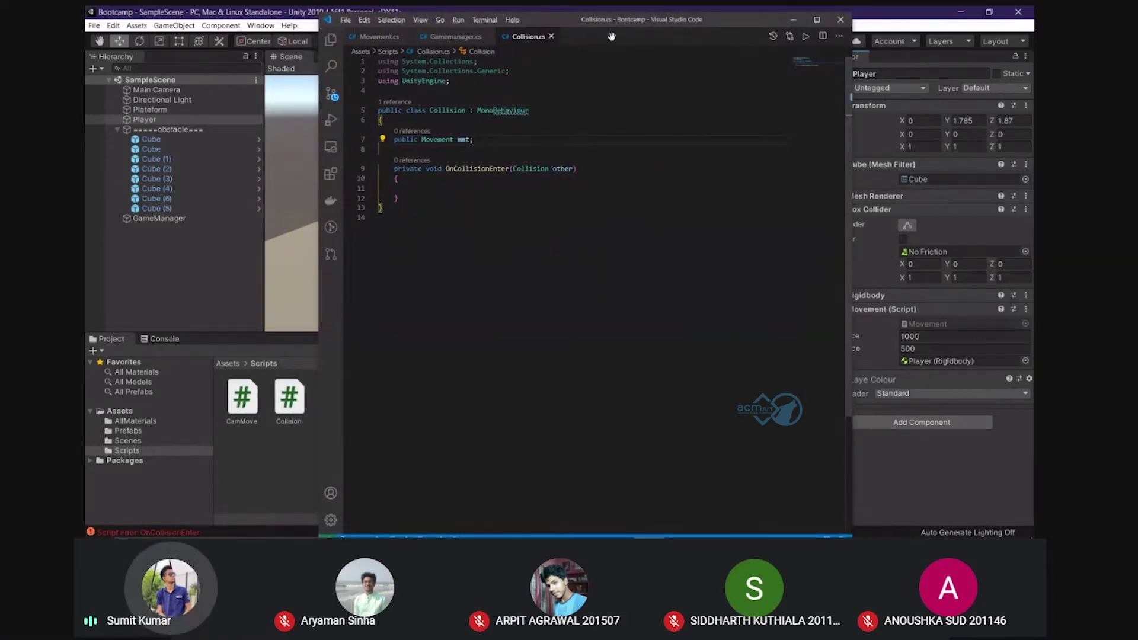
{"action": "left_click_drag", "start_coordinate": [624, 25], "coordinate": [602, 22]}
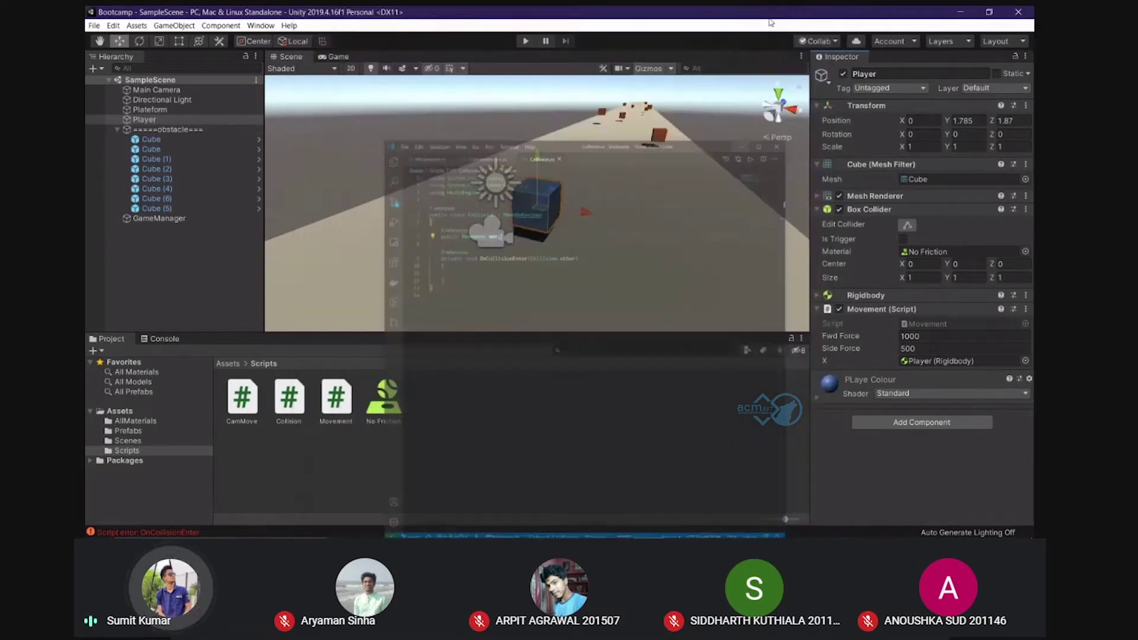
{"action": "left_click", "coordinate": [770, 16]}
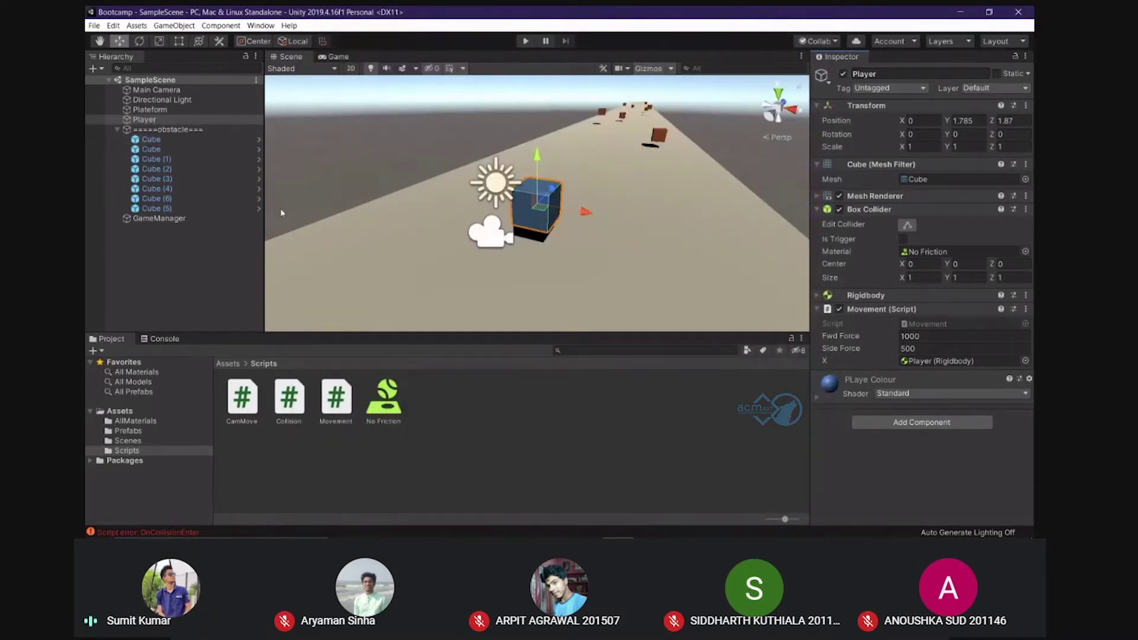
{"action": "left_click", "coordinate": [648, 527]}
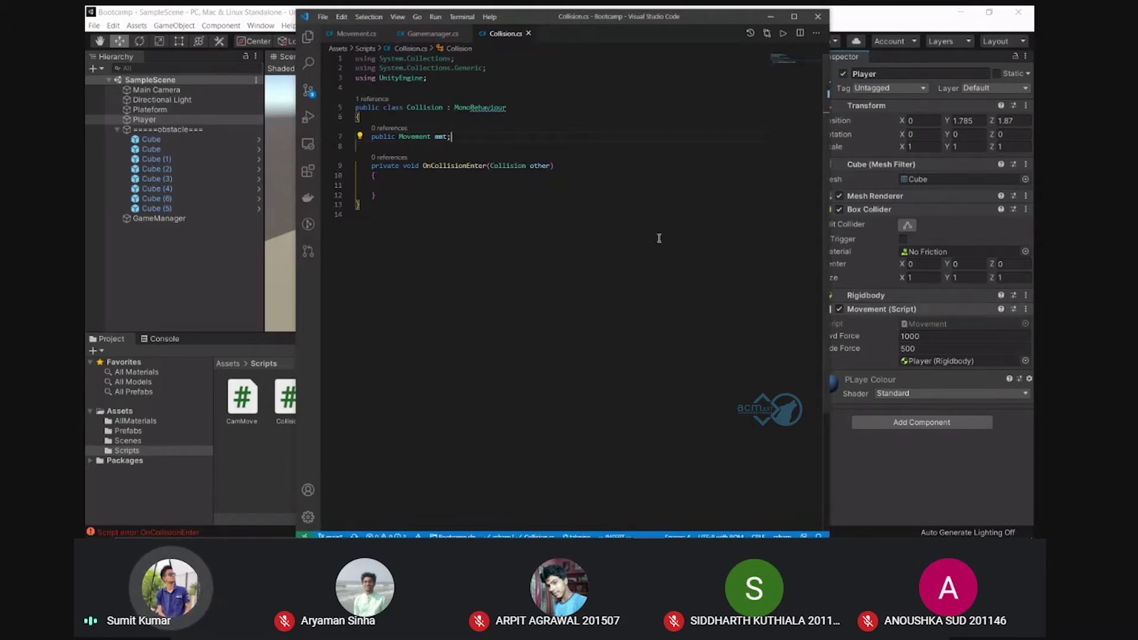
{"action": "left_click", "coordinate": [486, 141]}
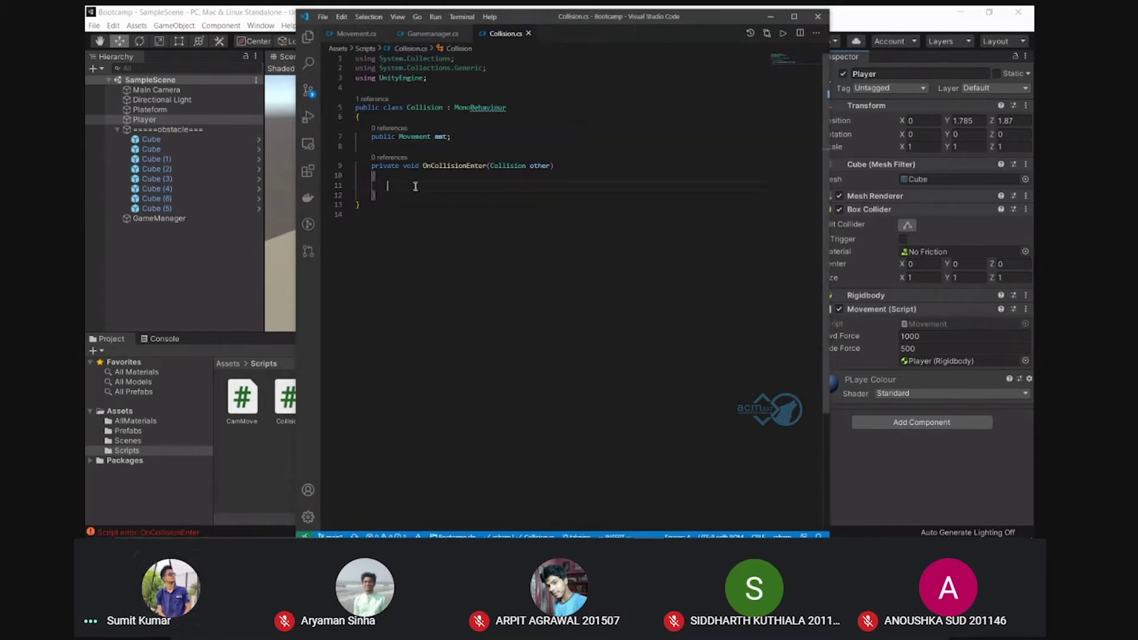
{"action": "left_click", "coordinate": [435, 199]}
{"action": "type", "text": "if"}
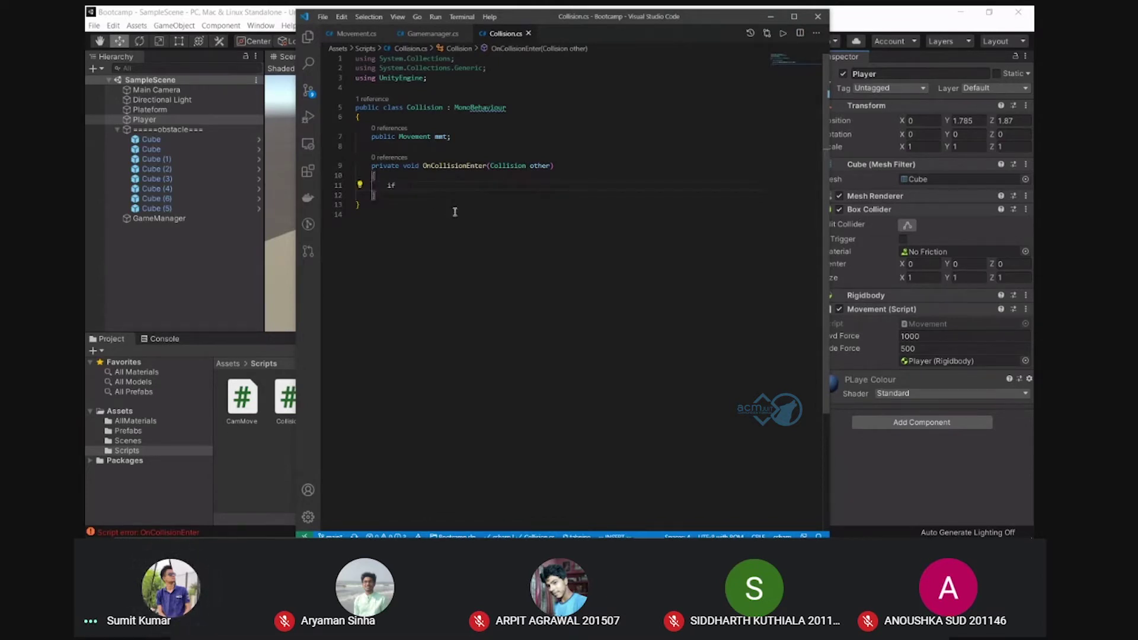
{"action": "type", "text": "("}
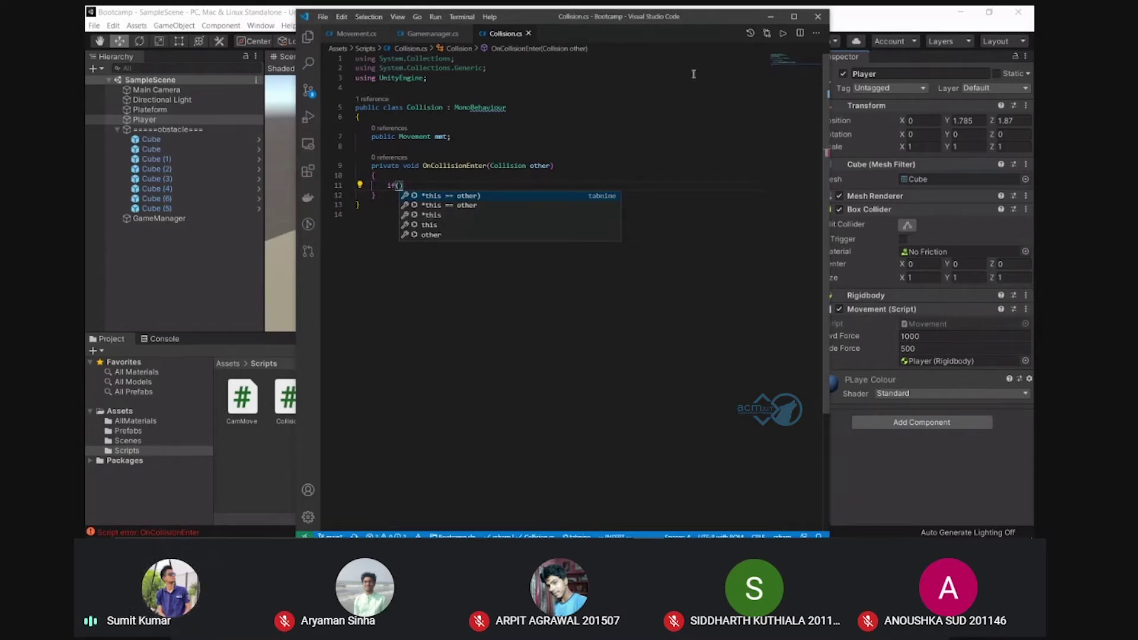
{"action": "left_click", "coordinate": [771, 17]}
{"action": "left_click", "coordinate": [659, 137]}
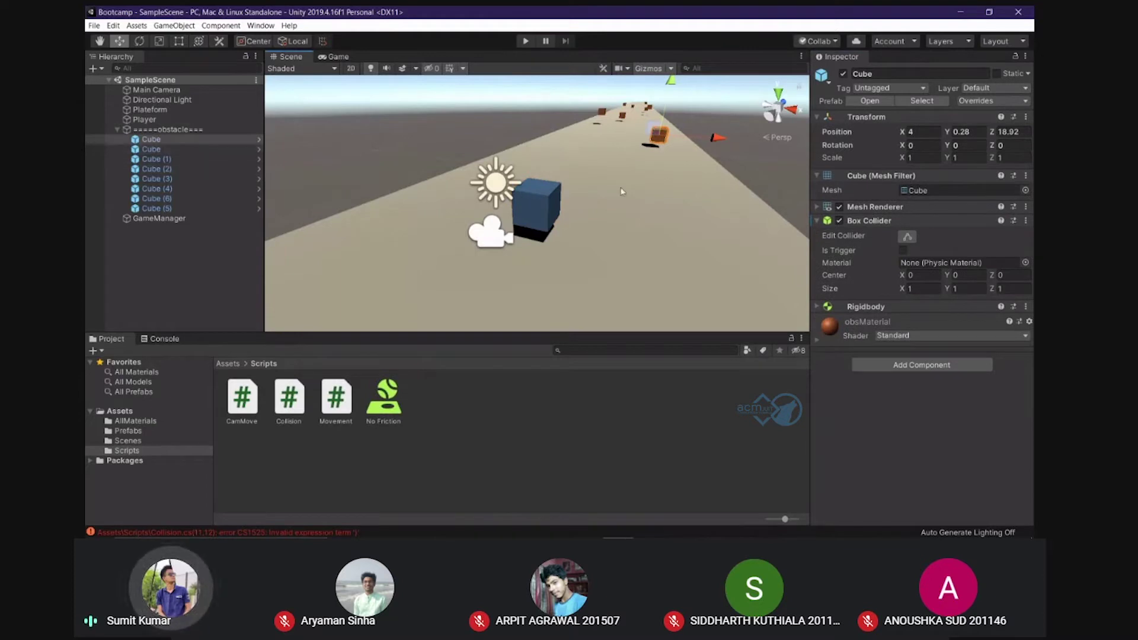
Select the Cube obstacles in the Hierarchy and check their Tag dropdown
{"action": "left_click", "coordinate": [644, 528]}
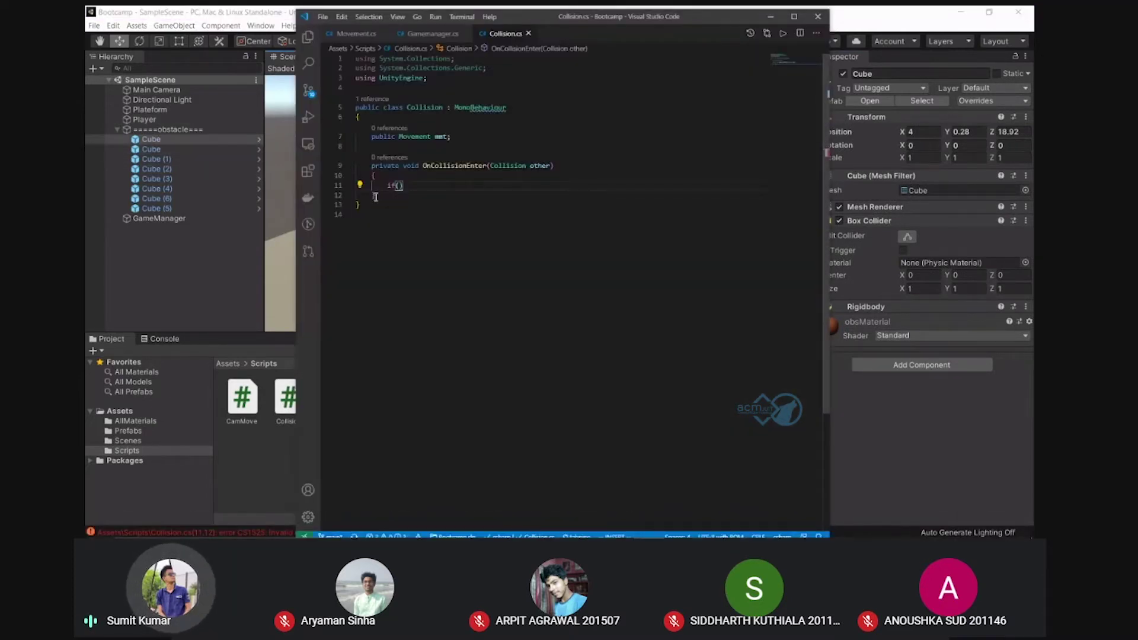
{"action": "left_click", "coordinate": [190, 150]}
{"action": "left_click", "coordinate": [188, 159]}
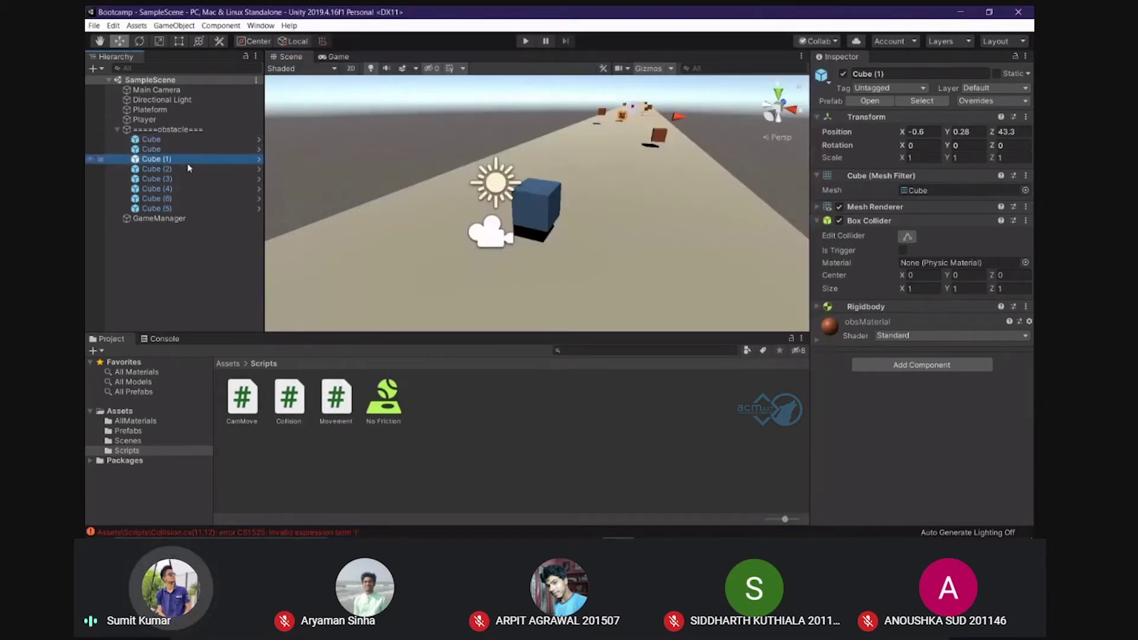
{"action": "left_click", "coordinate": [190, 169]}
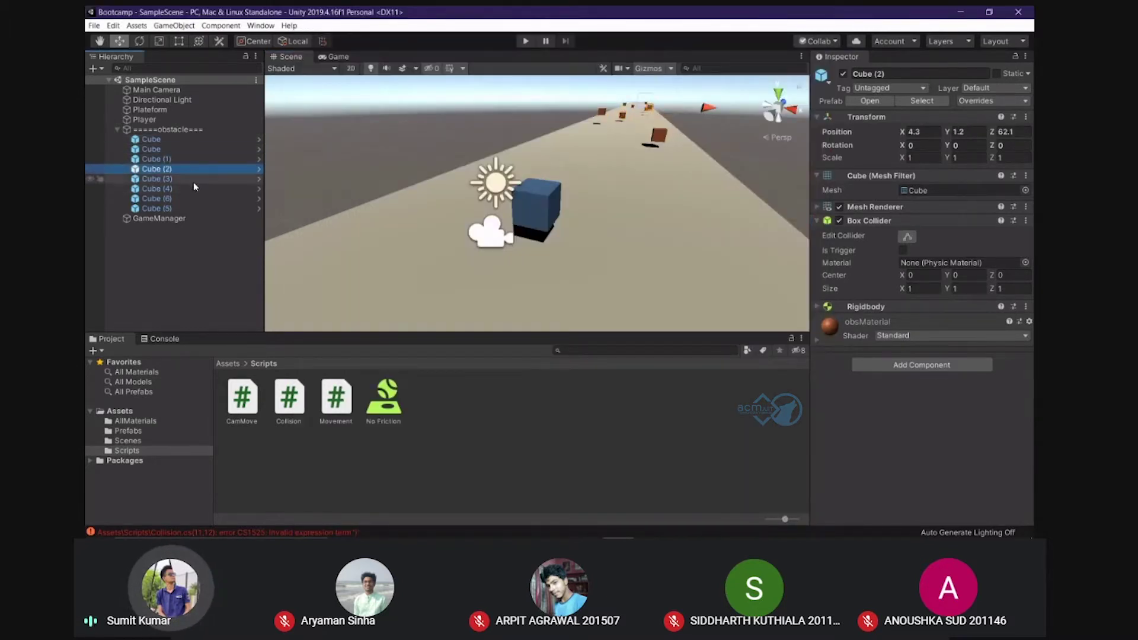
{"action": "left_click", "coordinate": [197, 191]}
{"action": "left_click", "coordinate": [202, 139]}
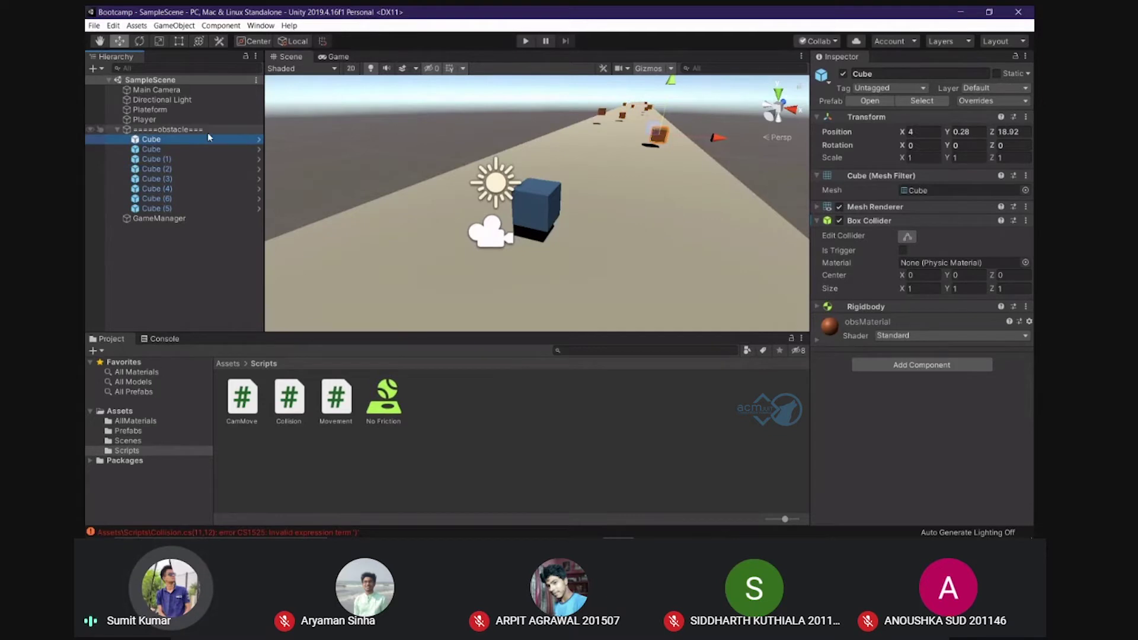
{"action": "left_click", "coordinate": [905, 88]}
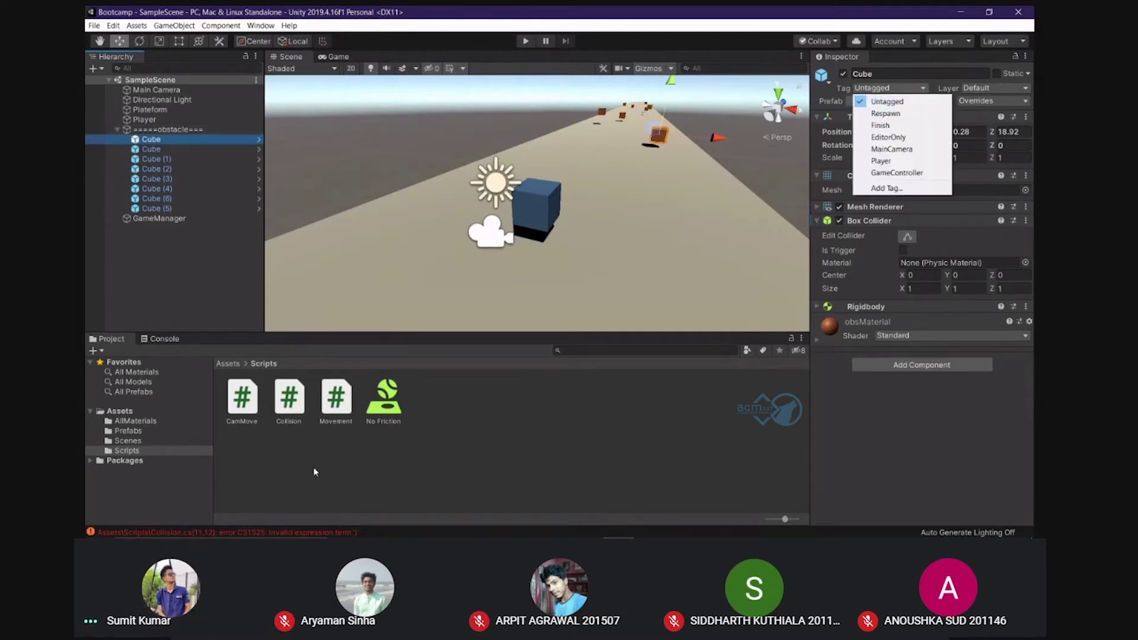
{"action": "left_click", "coordinate": [257, 431]}
Create a new 'Obstacle' tag from the Cube prefab's Tag menu
{"action": "left_click", "coordinate": [125, 433]}
{"action": "left_click", "coordinate": [241, 398]}
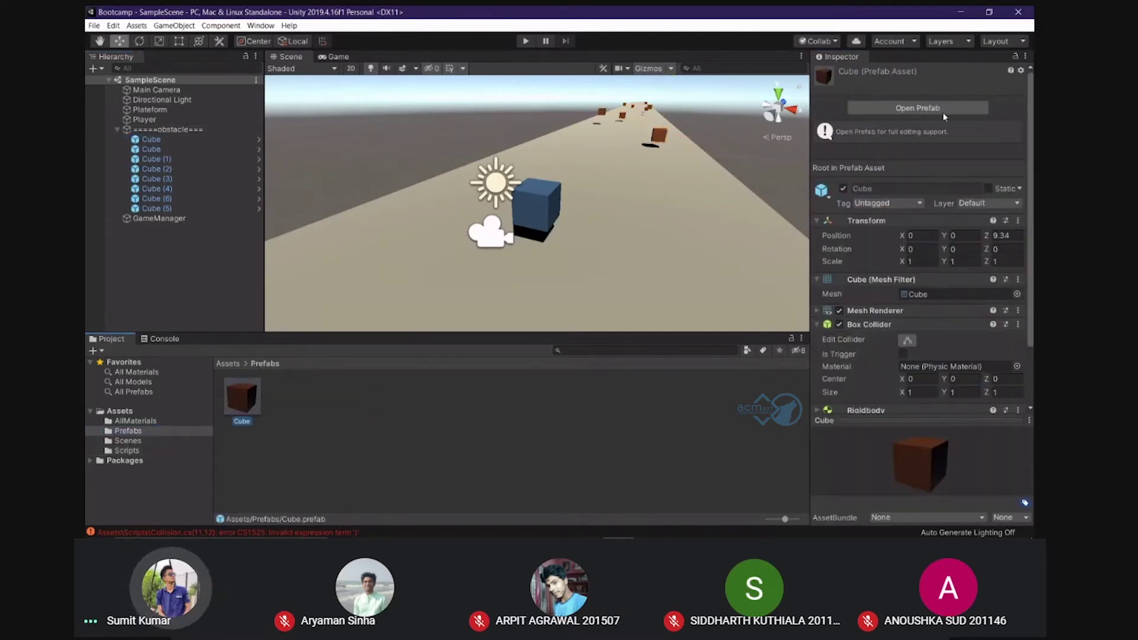
{"action": "left_click", "coordinate": [917, 204]}
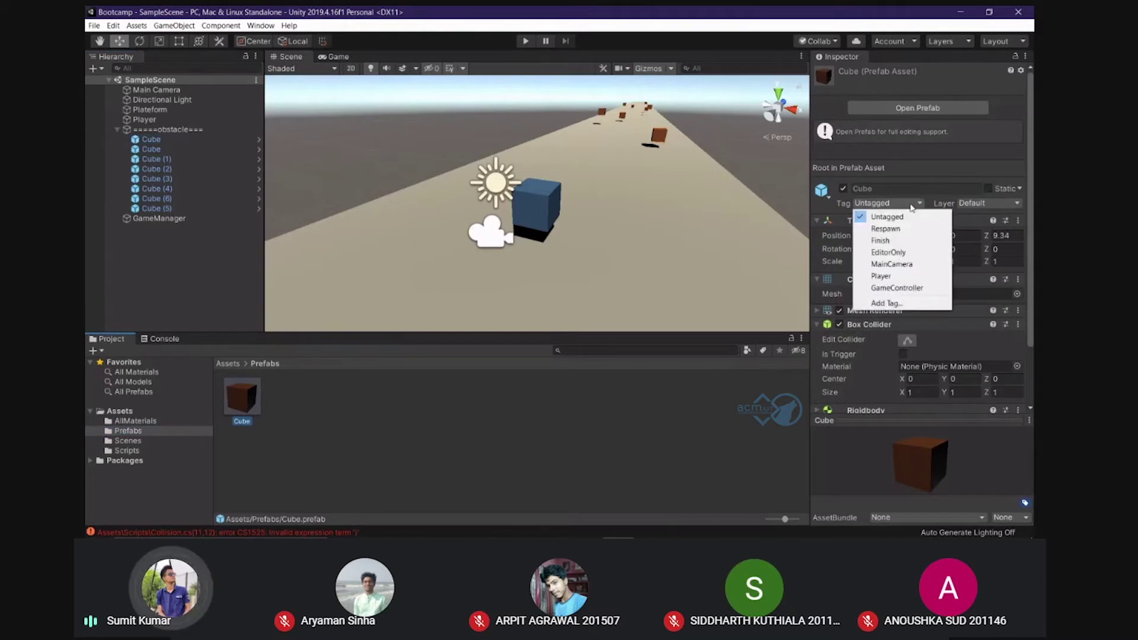
{"action": "left_click", "coordinate": [900, 305]}
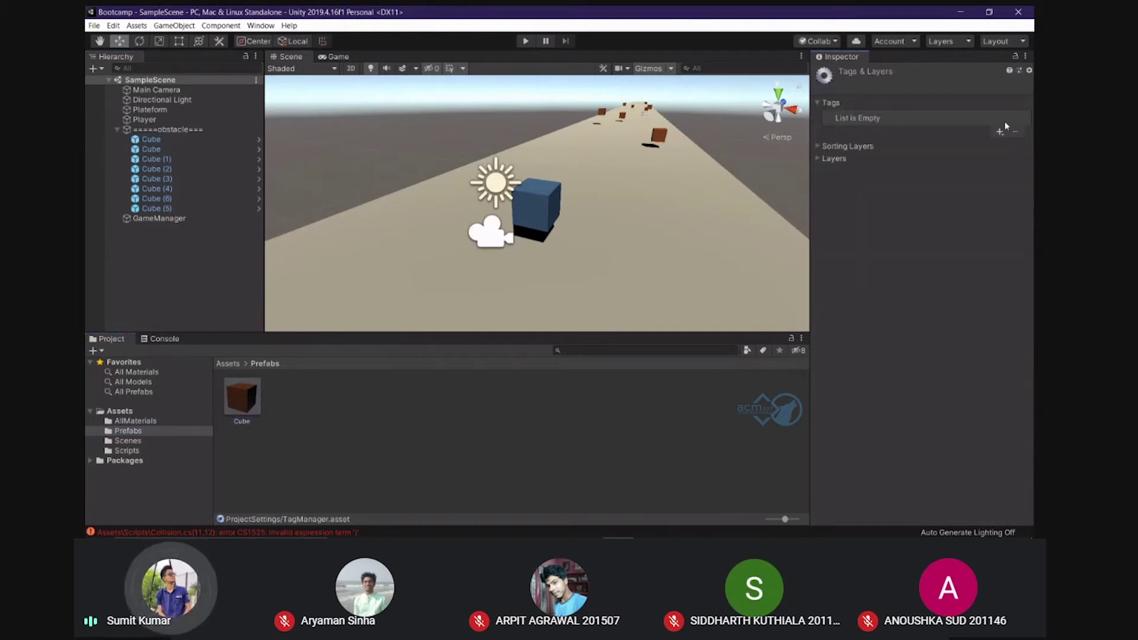
{"action": "left_click", "coordinate": [1000, 131]}
{"action": "type", "text": "Obstacle"}
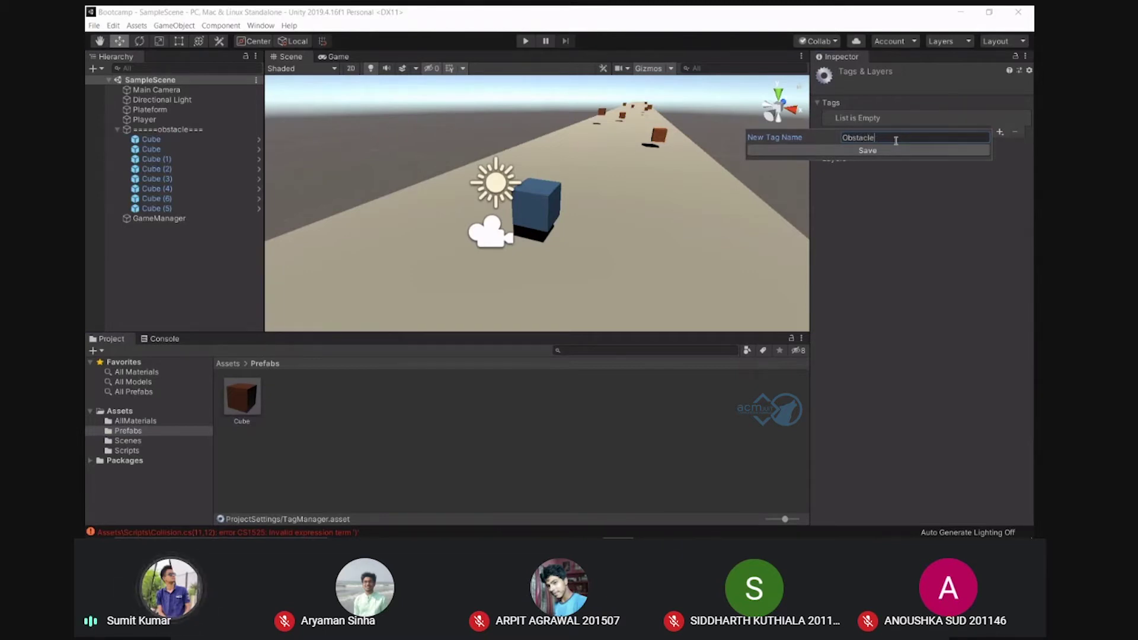
{"action": "left_click", "coordinate": [904, 150]}
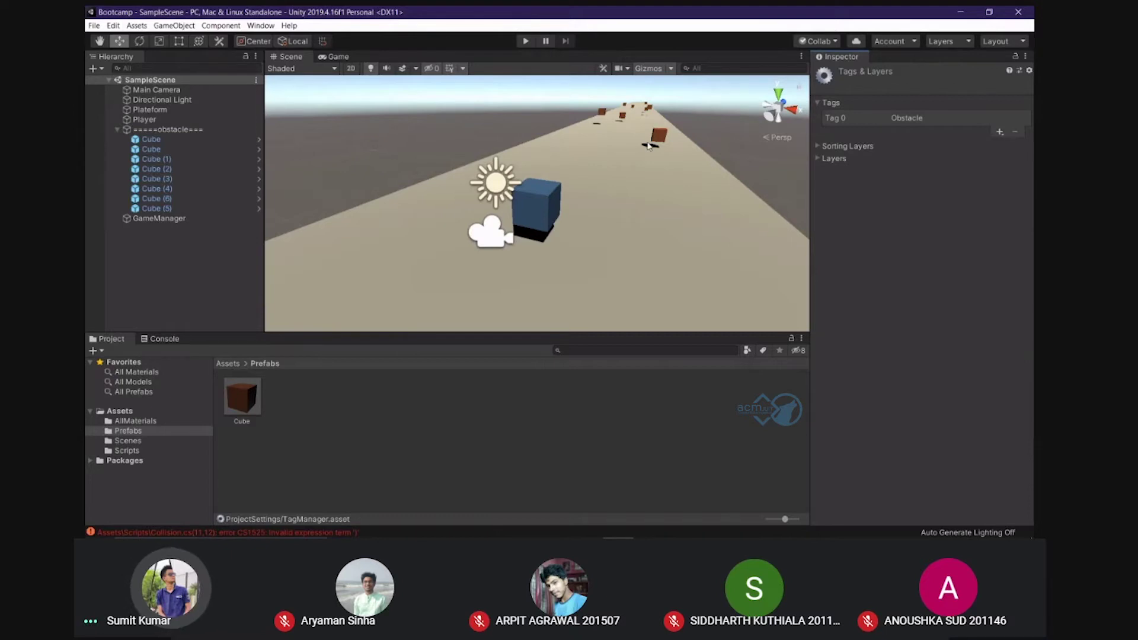
Tag the first and second obstacle Cubes as Obstacle
{"action": "left_click", "coordinate": [665, 137]}
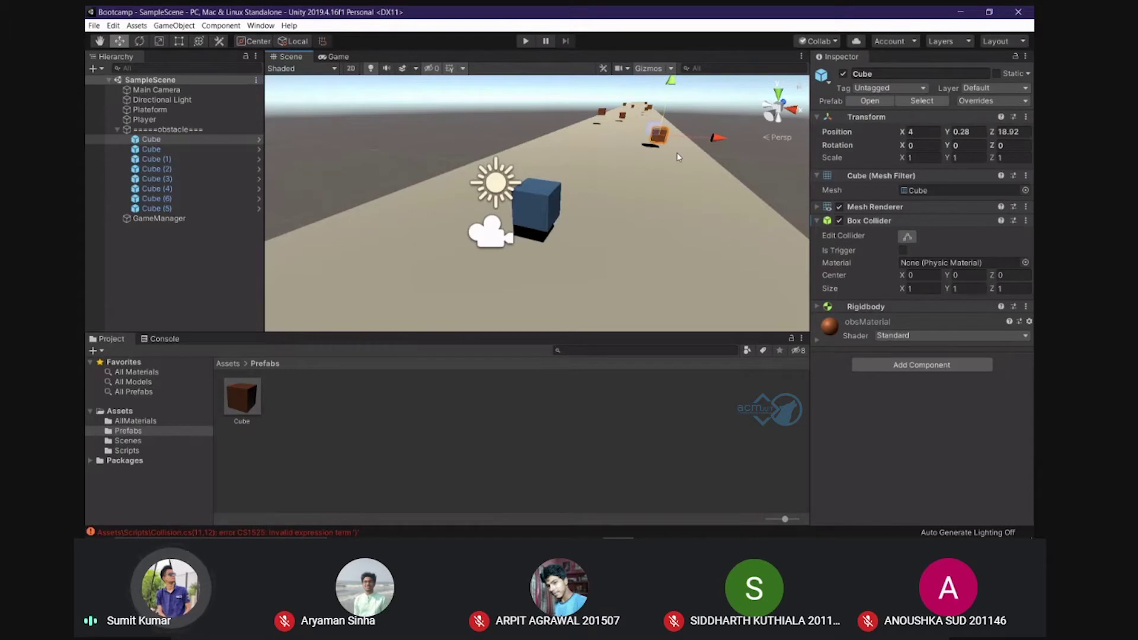
{"action": "left_click", "coordinate": [176, 150]}
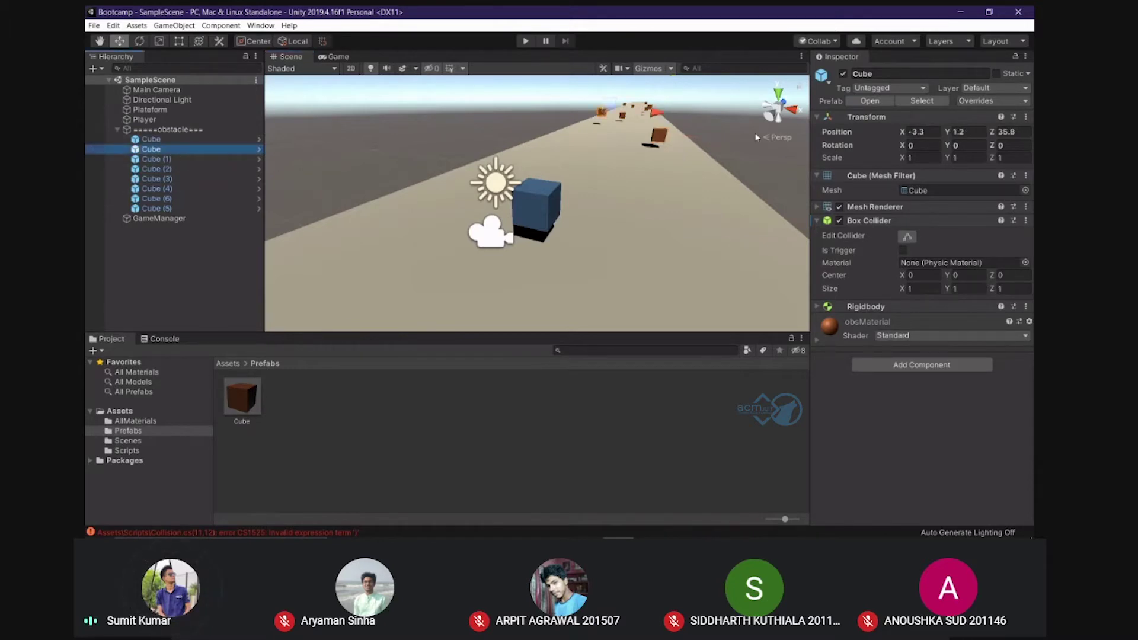
{"action": "left_click", "coordinate": [887, 87]}
{"action": "left_click", "coordinate": [897, 184]}
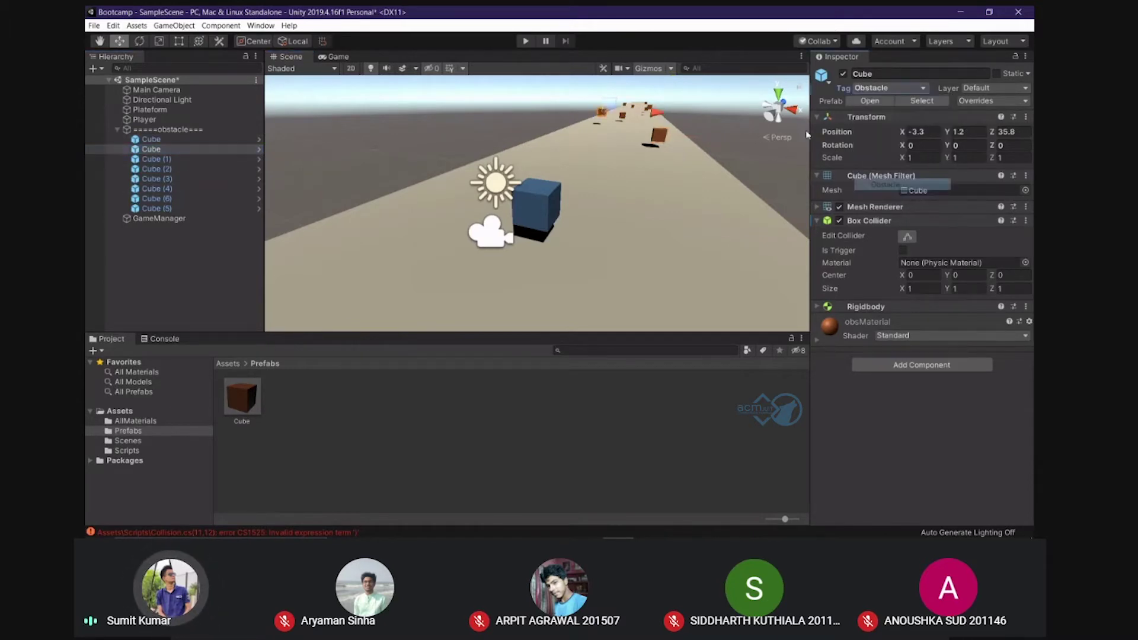
{"action": "left_click", "coordinate": [231, 140]}
{"action": "left_click", "coordinate": [888, 88]}
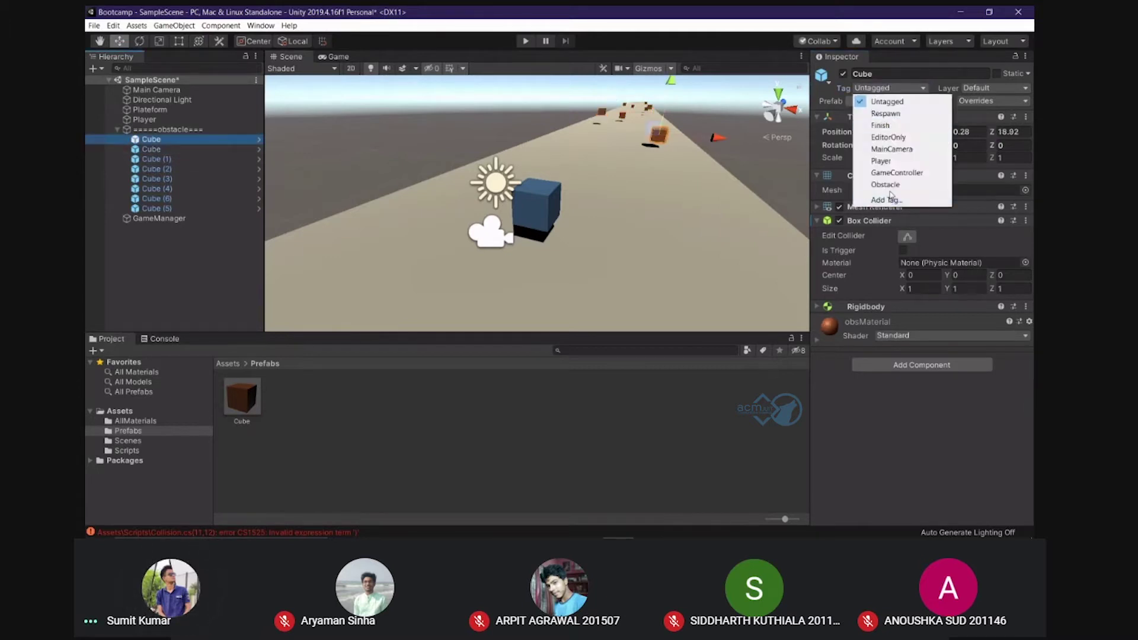
{"action": "left_click", "coordinate": [897, 180]}
Tag Cube (1) through Cube (5) together as Obstacle and save the scene
{"action": "left_click", "coordinate": [172, 169]}
{"action": "left_click", "coordinate": [172, 159]}
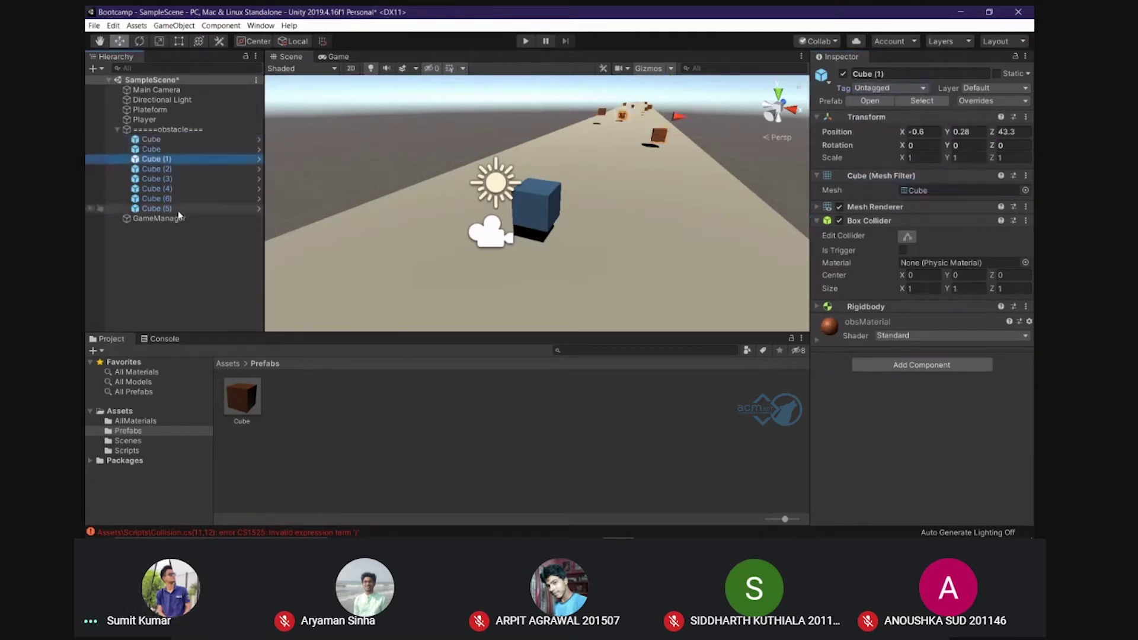
{"action": "left_click", "coordinate": [237, 207], "text": "shift"}
{"action": "left_click", "coordinate": [887, 88]}
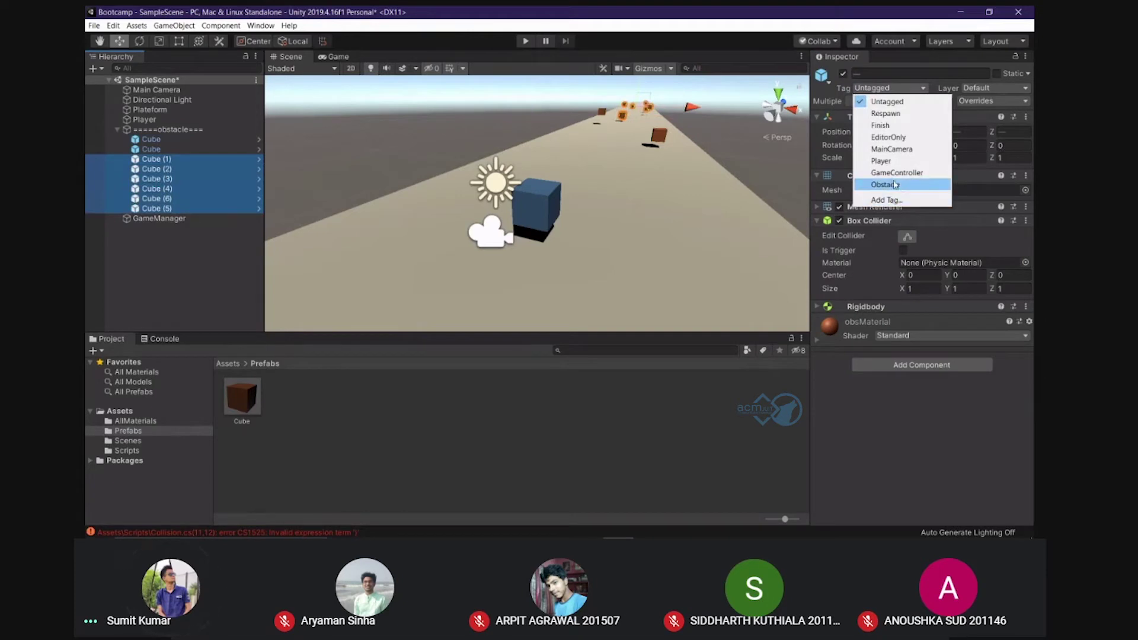
{"action": "left_click", "coordinate": [898, 186]}
{"action": "left_click", "coordinate": [208, 140]}
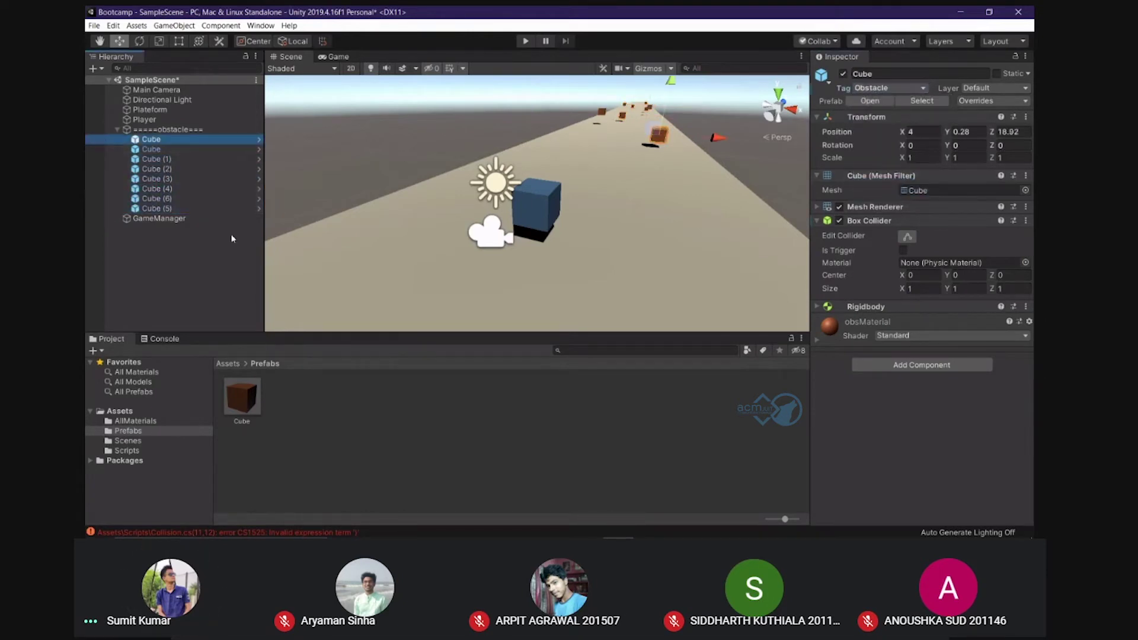
{"action": "key", "text": "ctrl+s"}
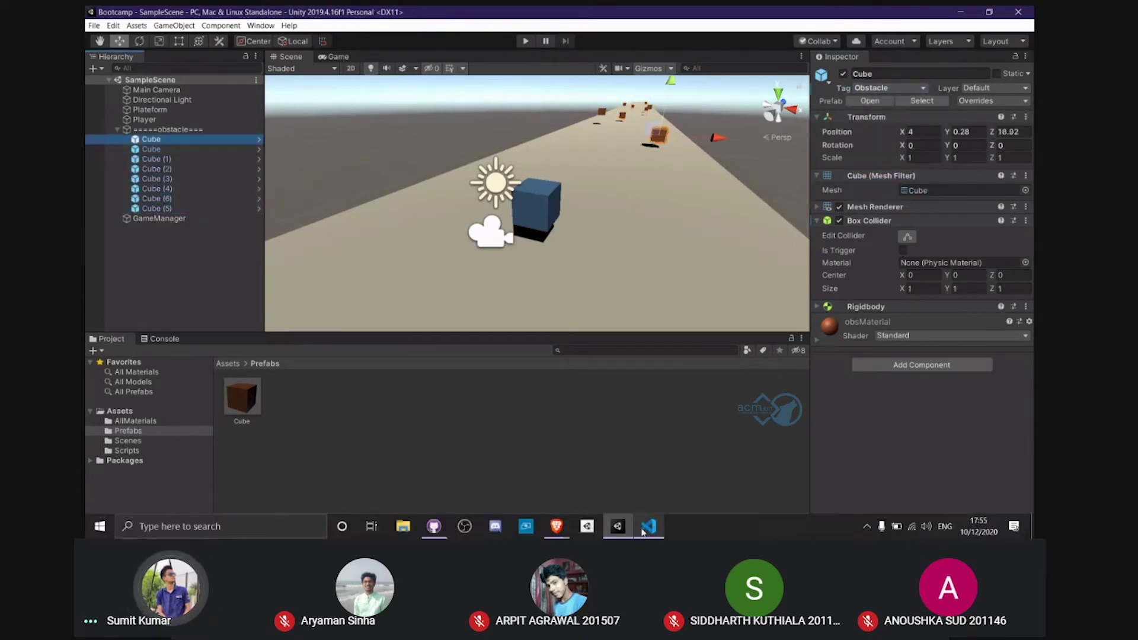
Write if(CollisionInfo.collider.tag == "Obstacle") with empty braces inside OnCollisionEnter
{"action": "left_click", "coordinate": [649, 538]}
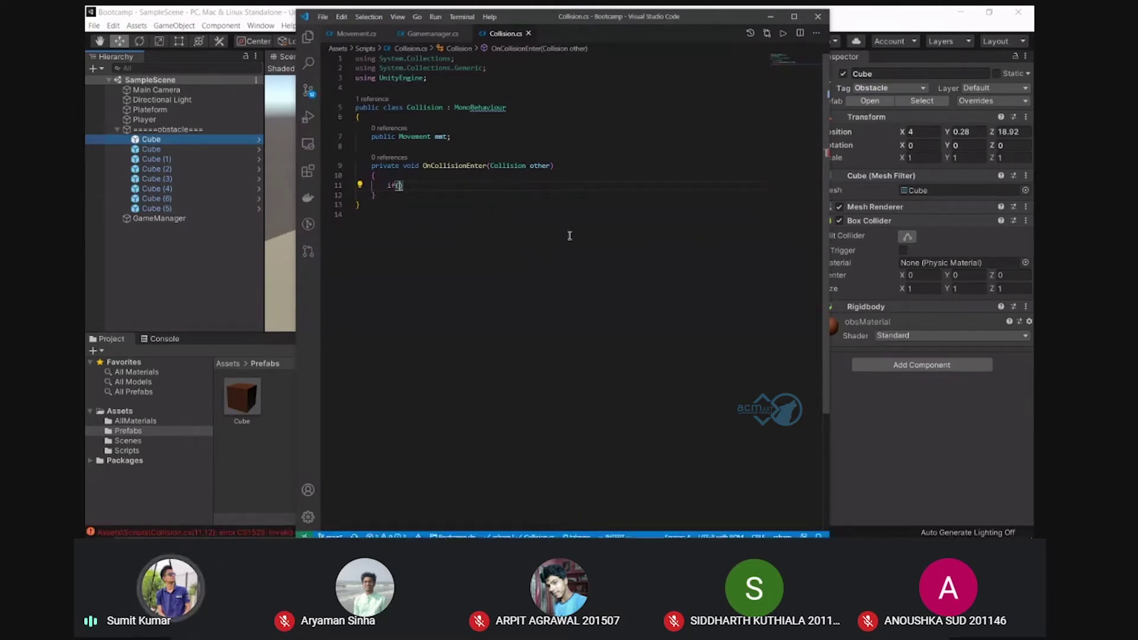
{"action": "type", "text": "C"}
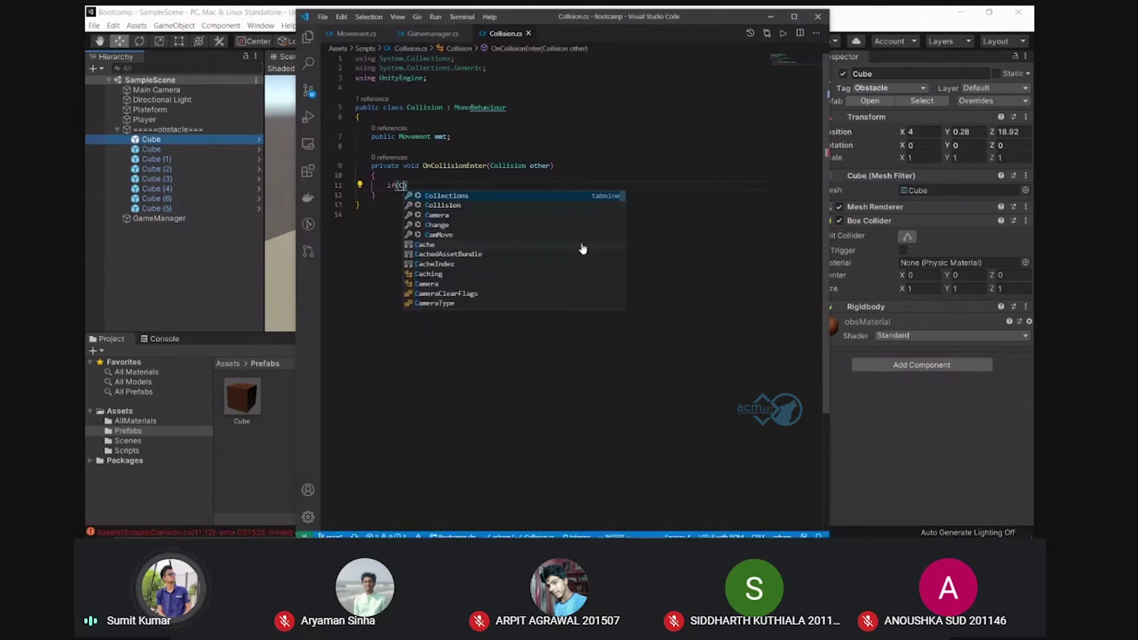
{"action": "key", "text": "Down"}
{"action": "key", "text": "Return"}
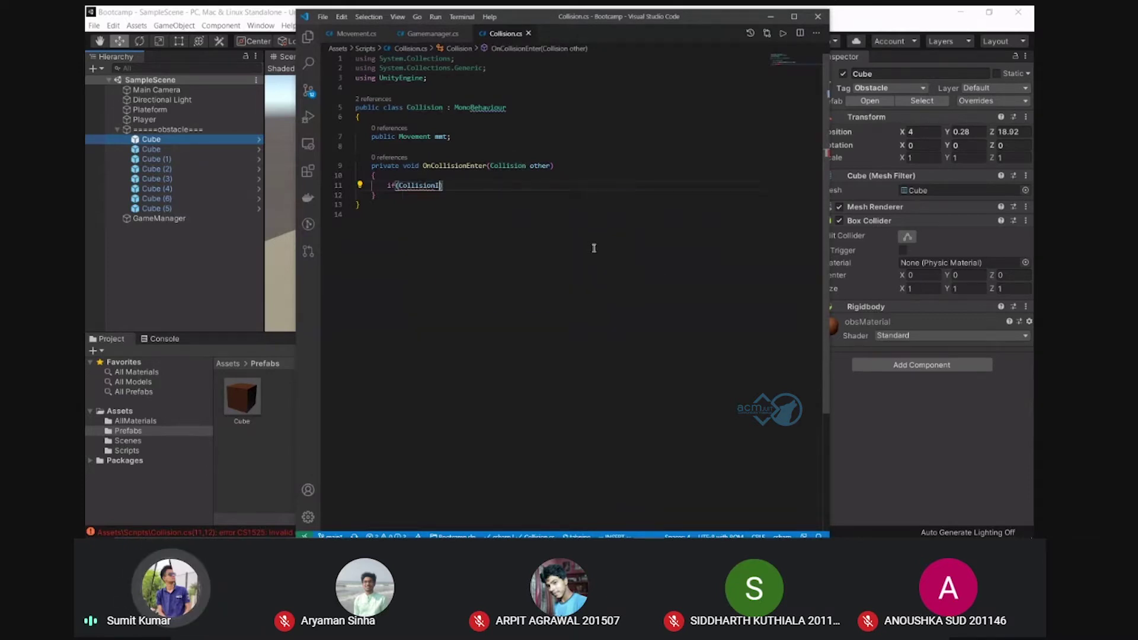
{"action": "type", "text": "Info."}
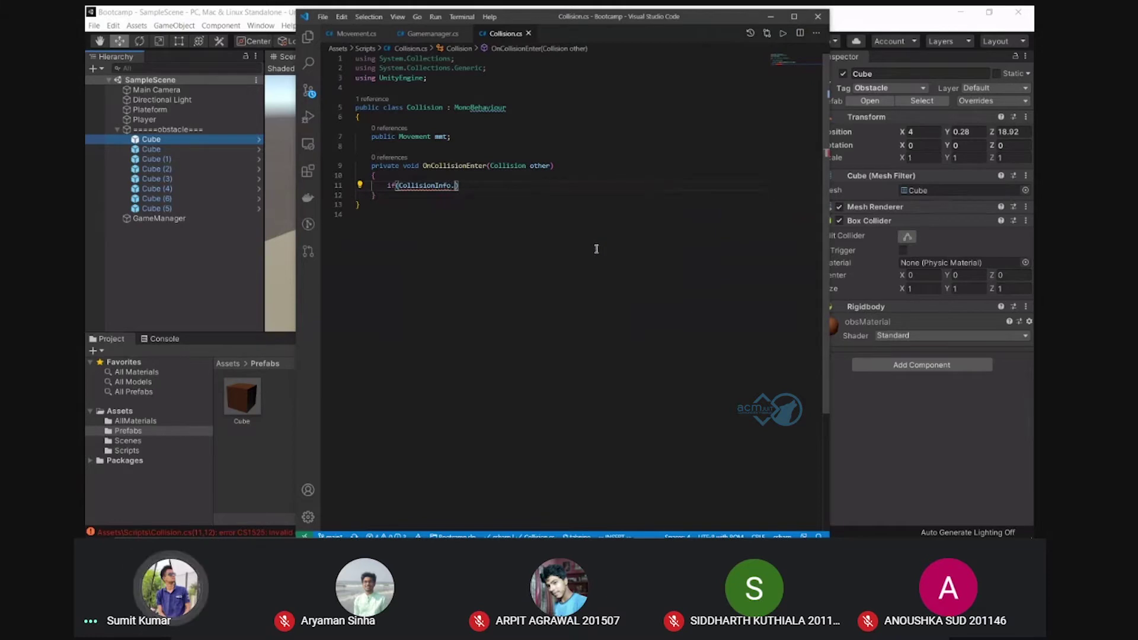
{"action": "type", "text": "C"}
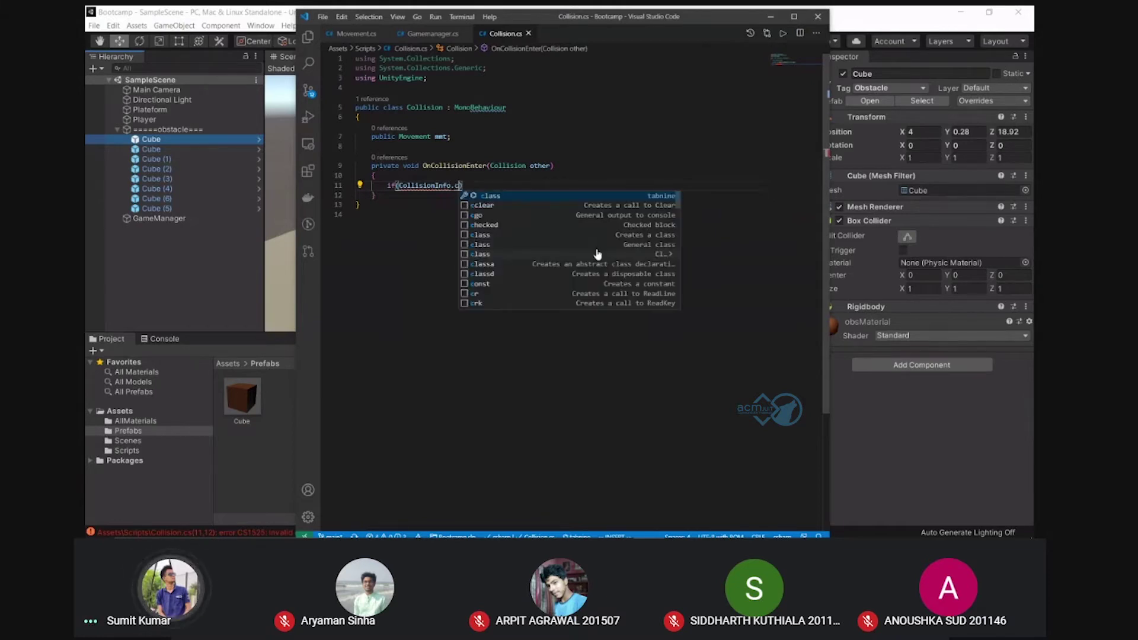
{"action": "key", "text": "BackSpace"}
{"action": "type", "text": "collider"}
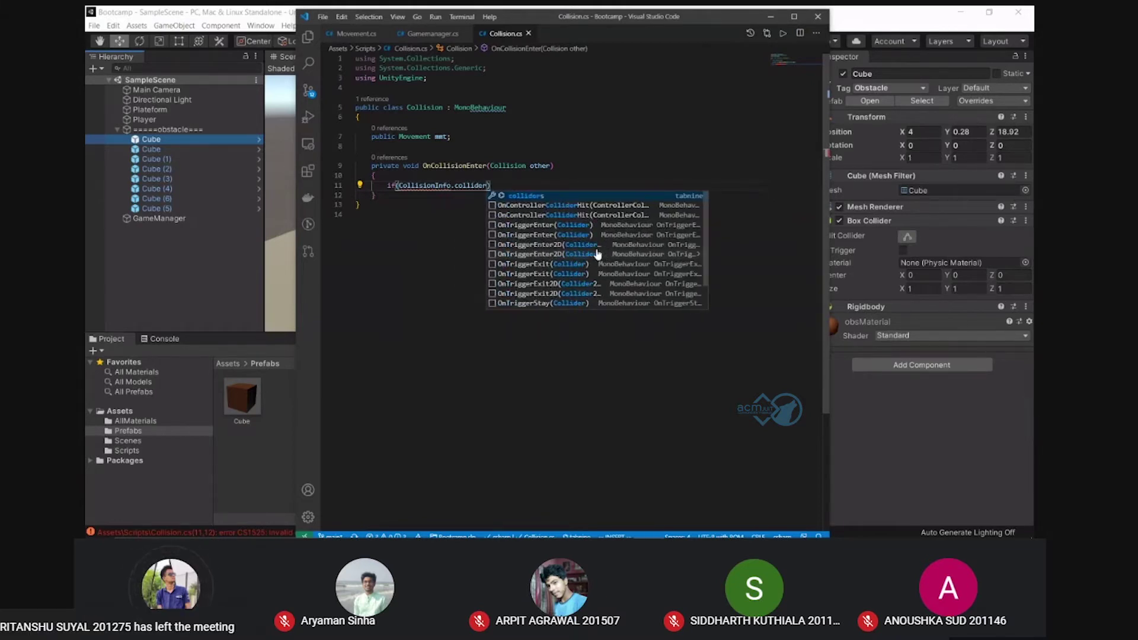
{"action": "type", "text": ".tag =="}
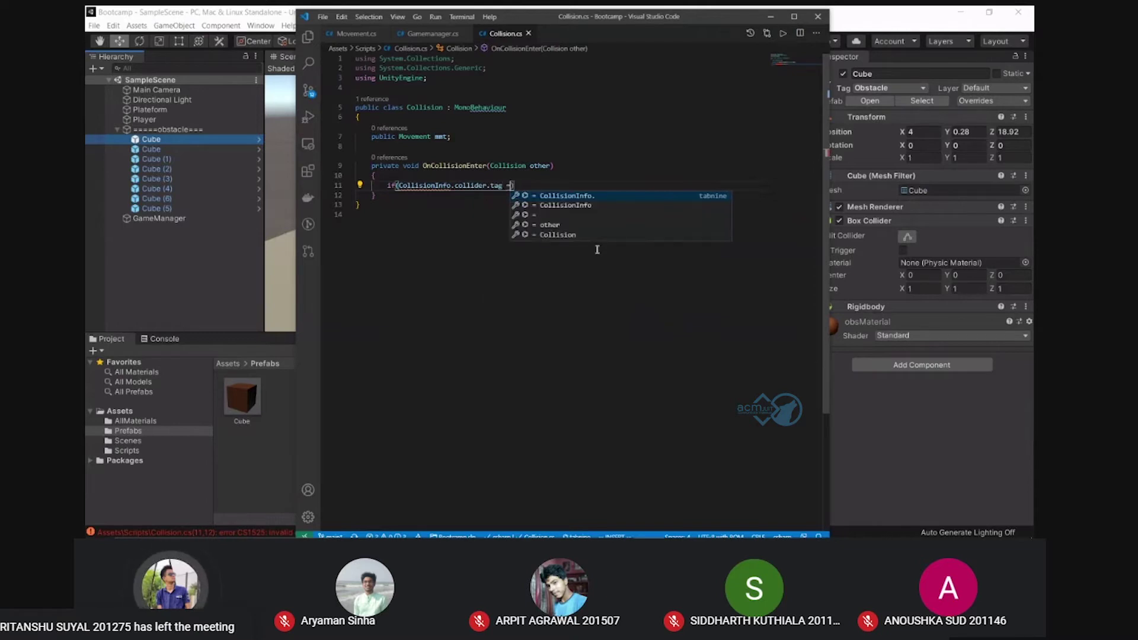
{"action": "type", "text": " \""}
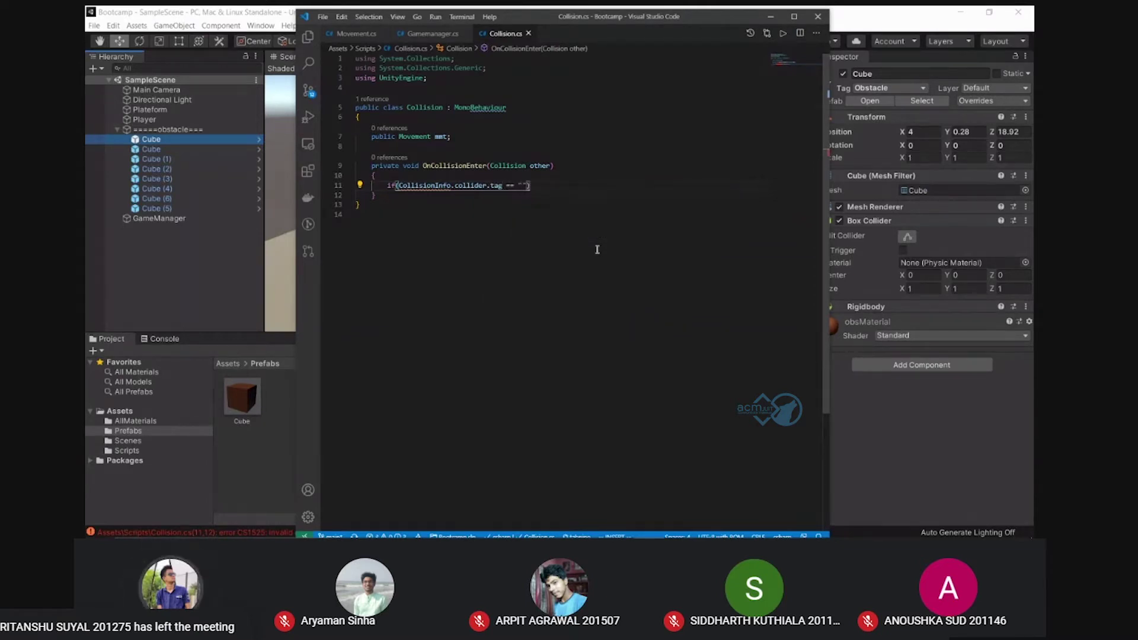
{"action": "type", "text": "Obstacle"}
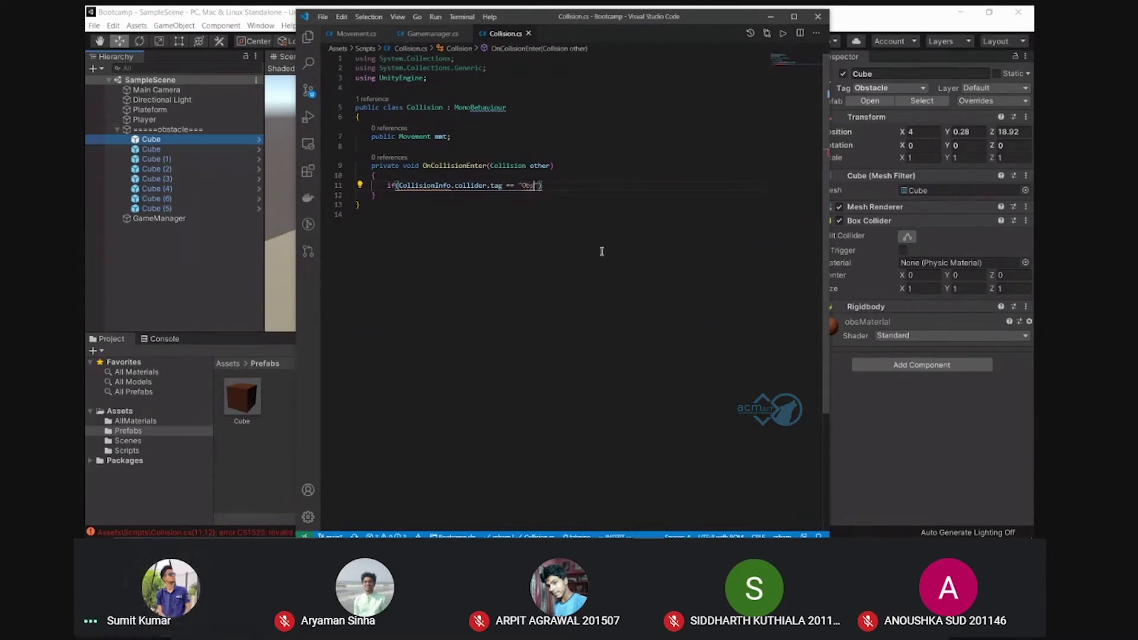
{"action": "type", "text": "\""}
{"action": "key", "text": "Return"}
{"action": "type", "text": "{"}
{"action": "key", "text": "Return"}
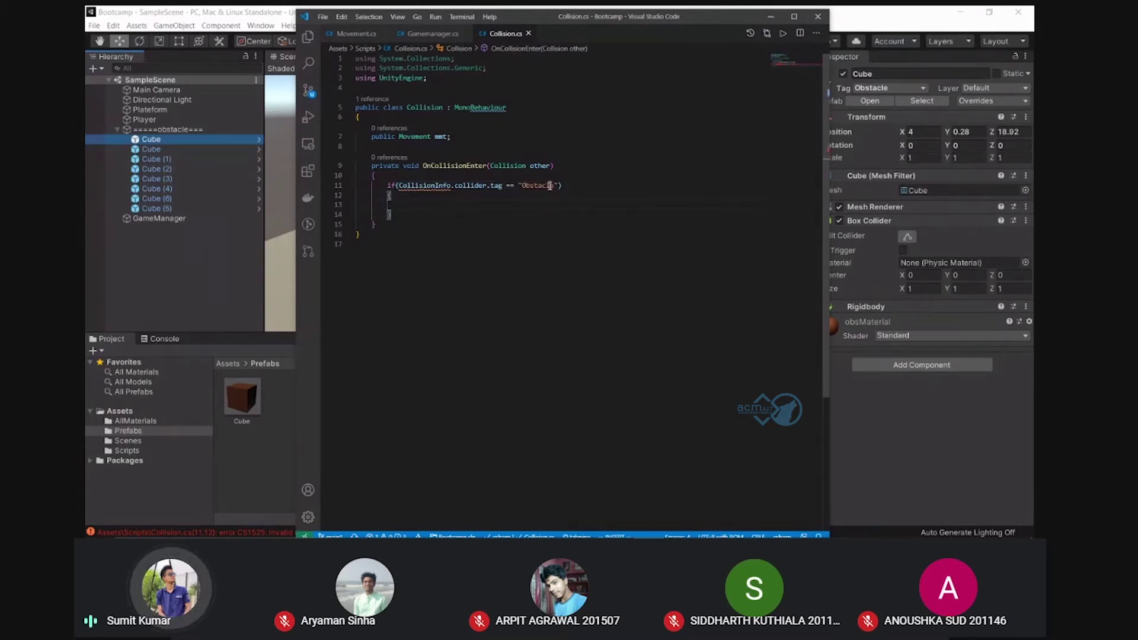
Check Unity, collapsing the obstacle group and selecting GameManager, then return to Collision.cs
{"action": "left_click", "coordinate": [497, 137]}
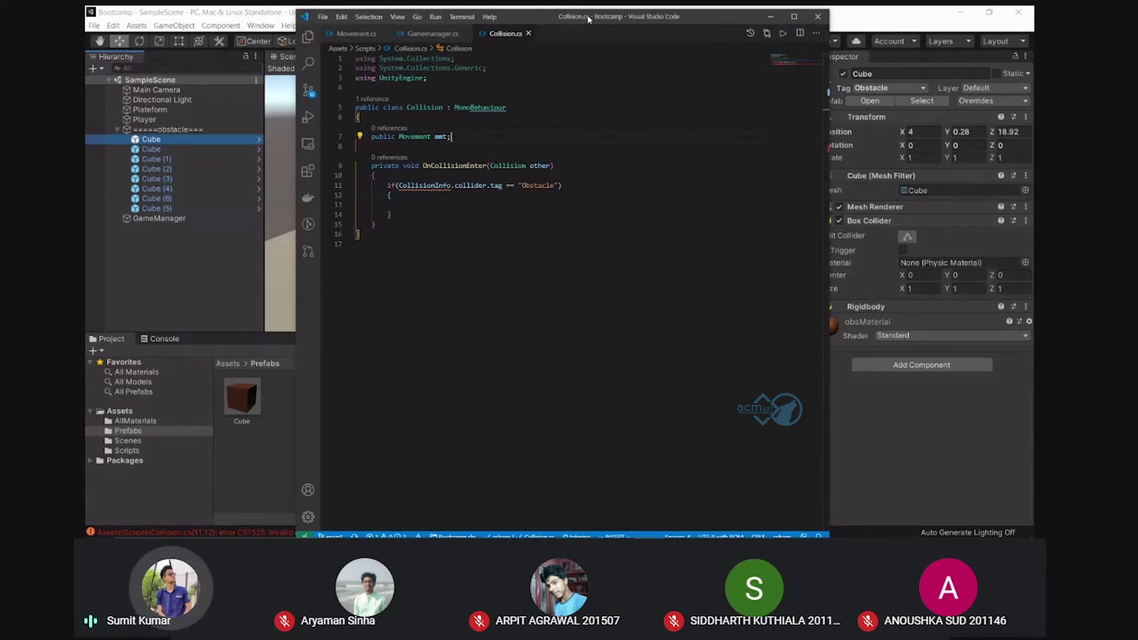
{"action": "left_click", "coordinate": [121, 131]}
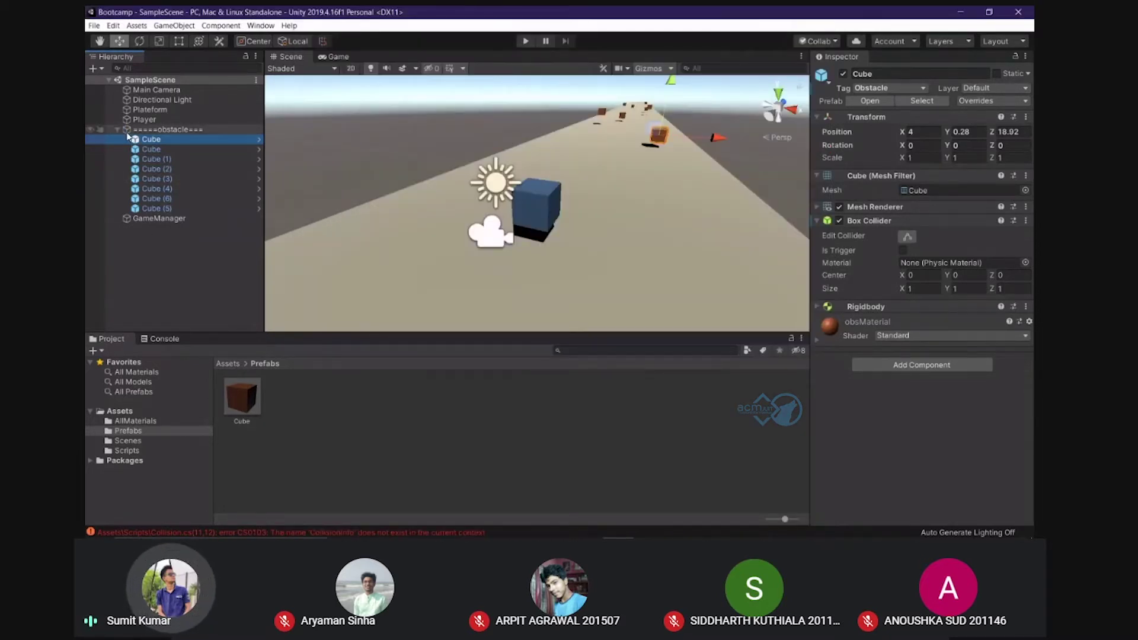
{"action": "left_click", "coordinate": [118, 129]}
{"action": "left_click", "coordinate": [159, 139]}
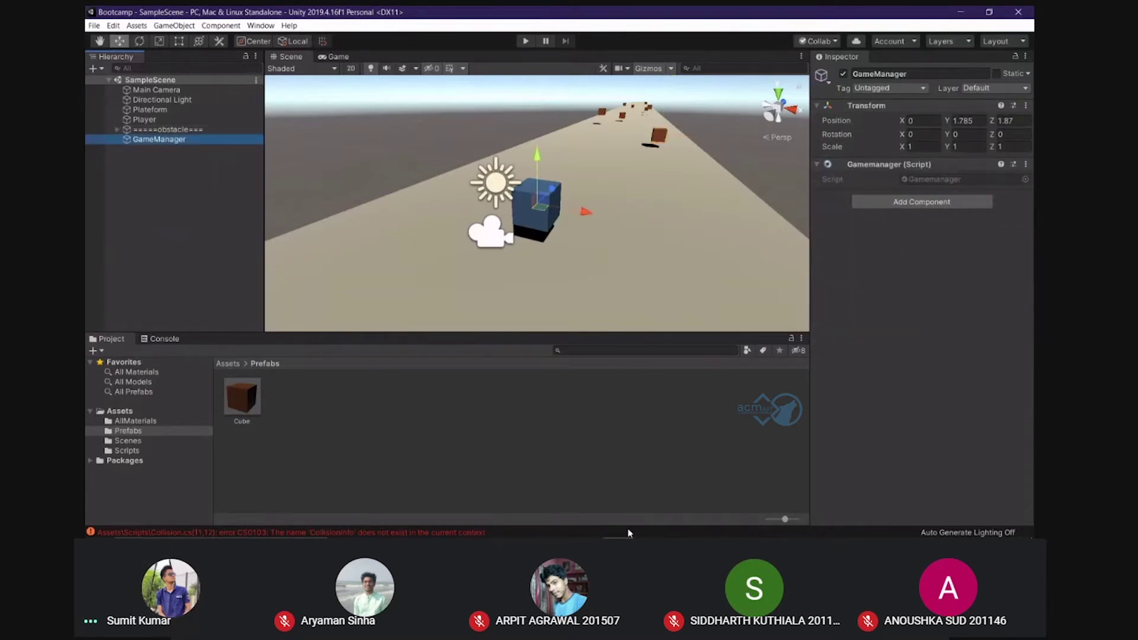
{"action": "left_click", "coordinate": [649, 526]}
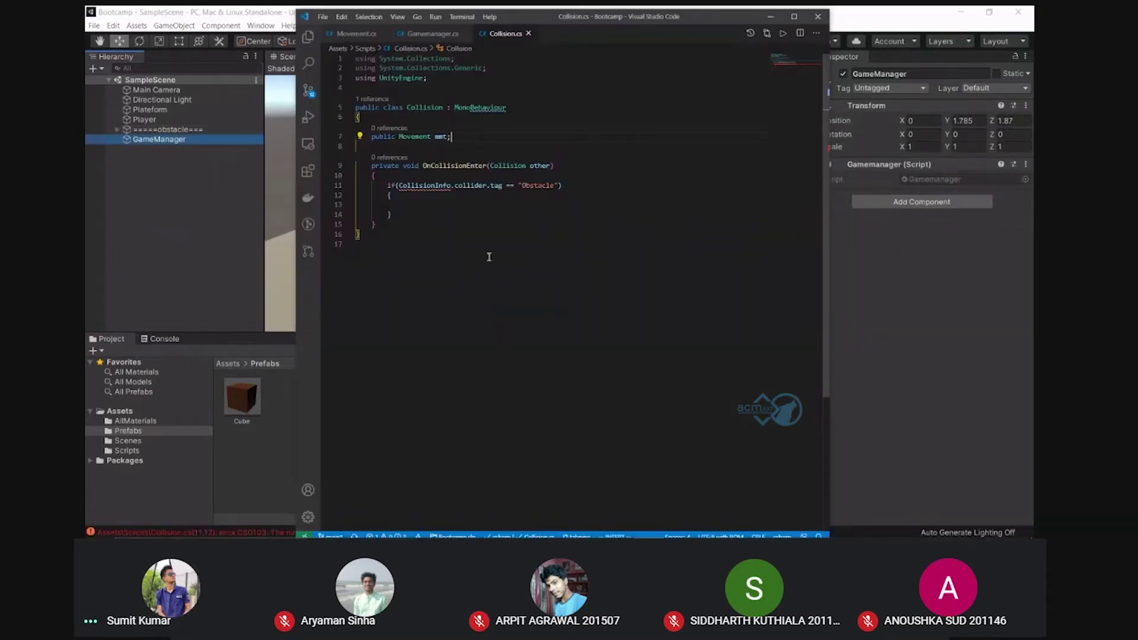
Remove the unfinished 'public' text on line 8 and glance at Gamemanager.cs
{"action": "left_click", "coordinate": [492, 261]}
{"action": "left_click", "coordinate": [445, 147]}
{"action": "type", "text": "ublic"}
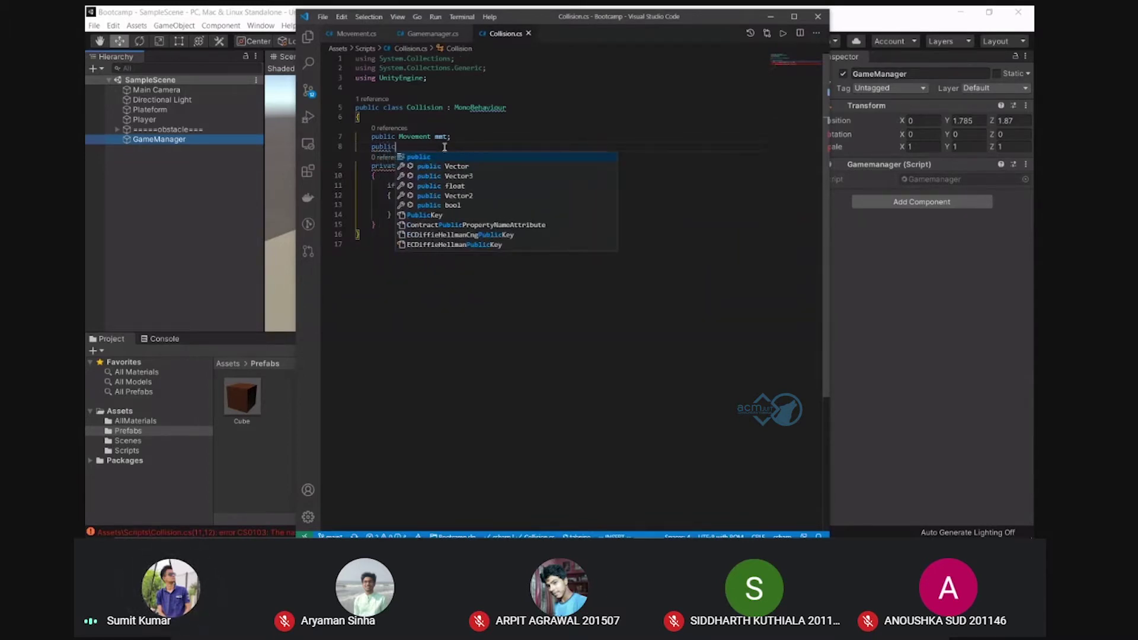
{"action": "key", "text": "BackSpace"}
{"action": "key", "text": "BackSpace"}
{"action": "key", "text": "BackSpace"}
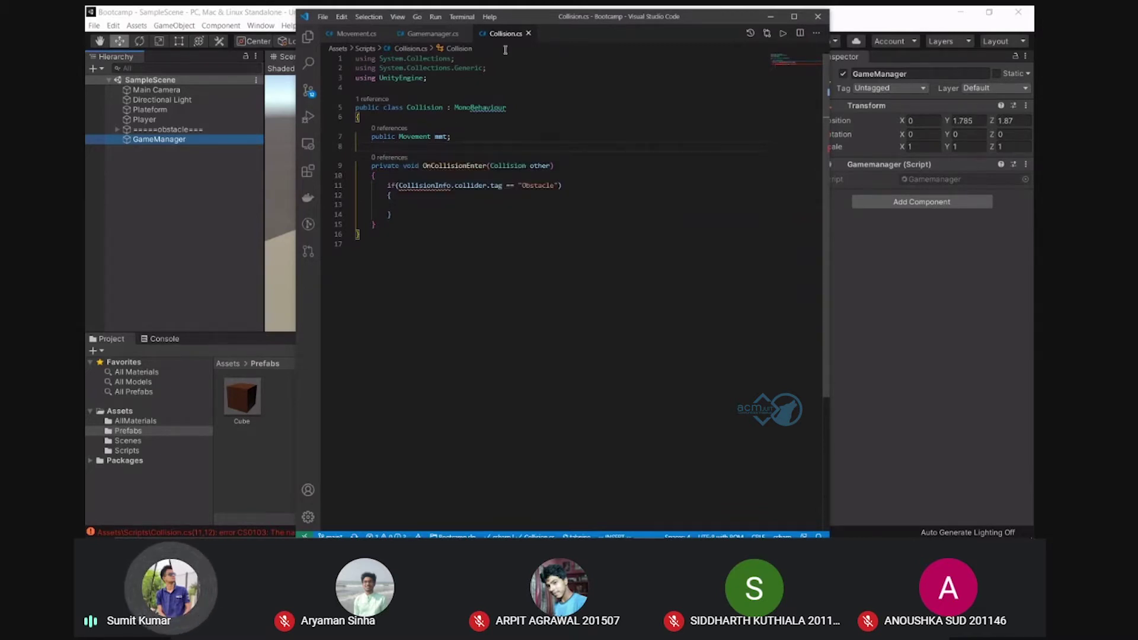
{"action": "left_click", "coordinate": [430, 33]}
{"action": "left_click", "coordinate": [505, 33]}
Replace CollisionInfo with 'other' in the if condition on line 11
{"action": "left_click", "coordinate": [451, 212]}
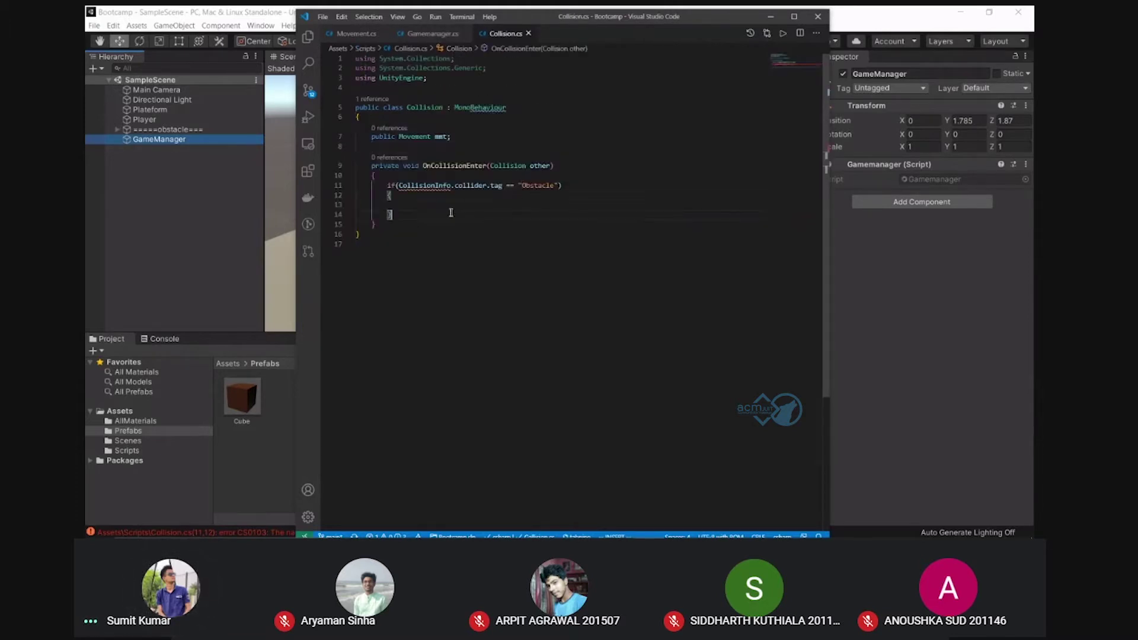
{"action": "left_click", "coordinate": [436, 186]}
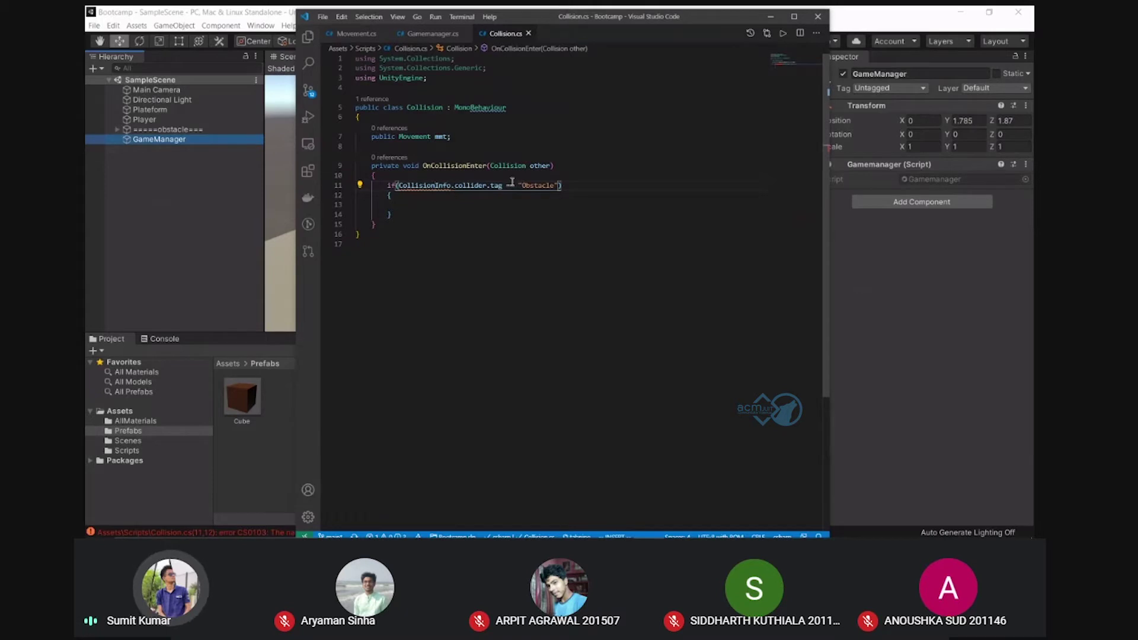
{"action": "left_click", "coordinate": [448, 185]}
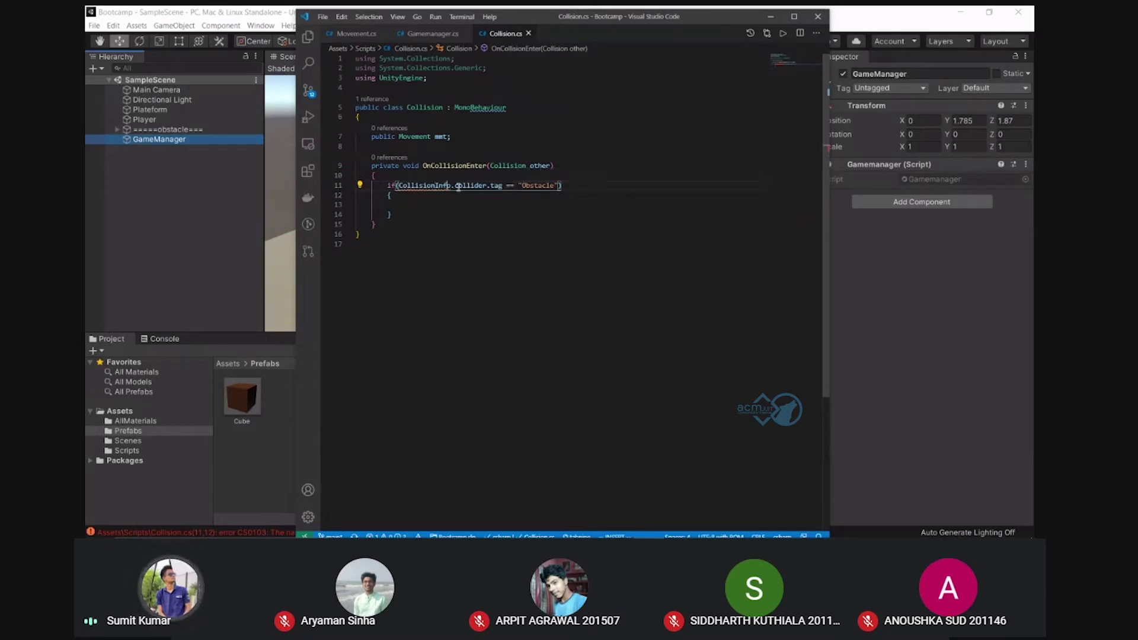
{"action": "key", "text": "BackSpace"}
{"action": "key", "text": "BackSpace"}
{"action": "key", "text": "BackSpace"}
{"action": "key", "text": "BackSpace"}
{"action": "key", "text": "BackSpace"}
{"action": "key", "text": "BackSpace"}
{"action": "key", "text": "BackSpace"}
{"action": "key", "text": "BackSpace"}
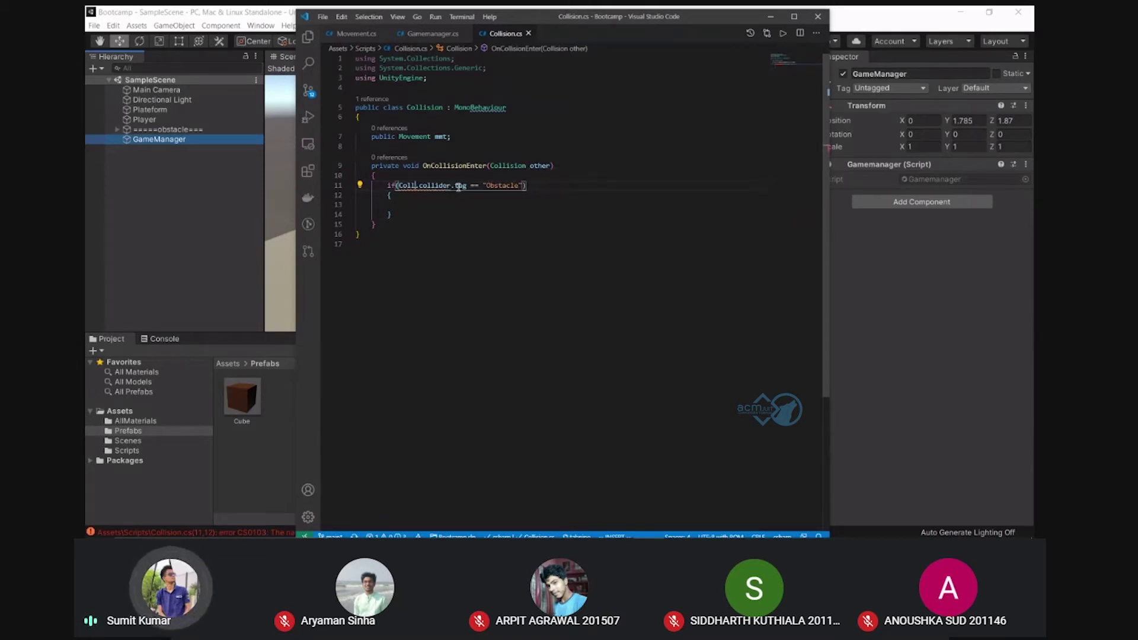
{"action": "key", "text": "BackSpace"}
{"action": "key", "text": "BackSpace"}
{"action": "key", "text": "BackSpace"}
{"action": "key", "text": "BackSpace"}
{"action": "key", "text": "BackSpace"}
{"action": "type", "text": "other"}
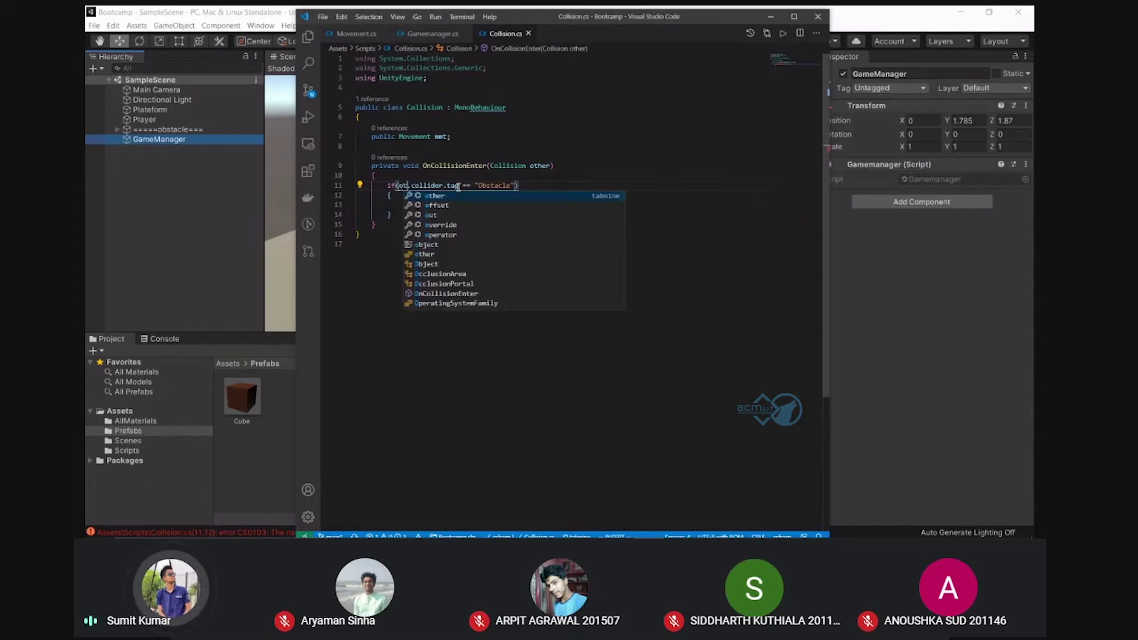
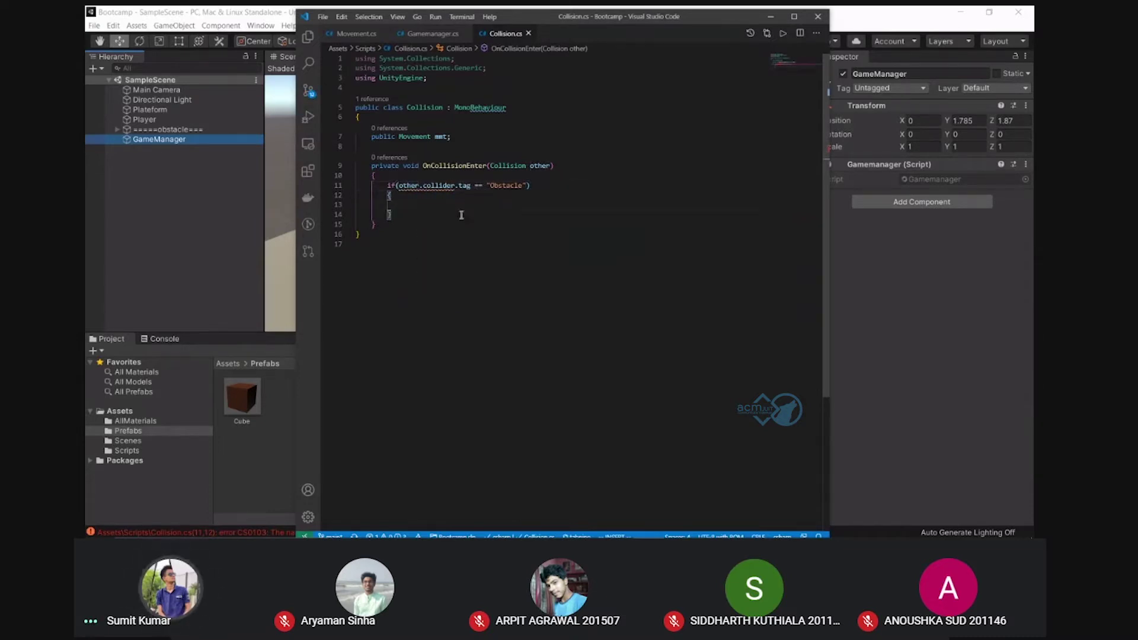
Accept Unity's API update prompt and minimize VS Code to reveal the runner scene
{"action": "left_click", "coordinate": [466, 147]}
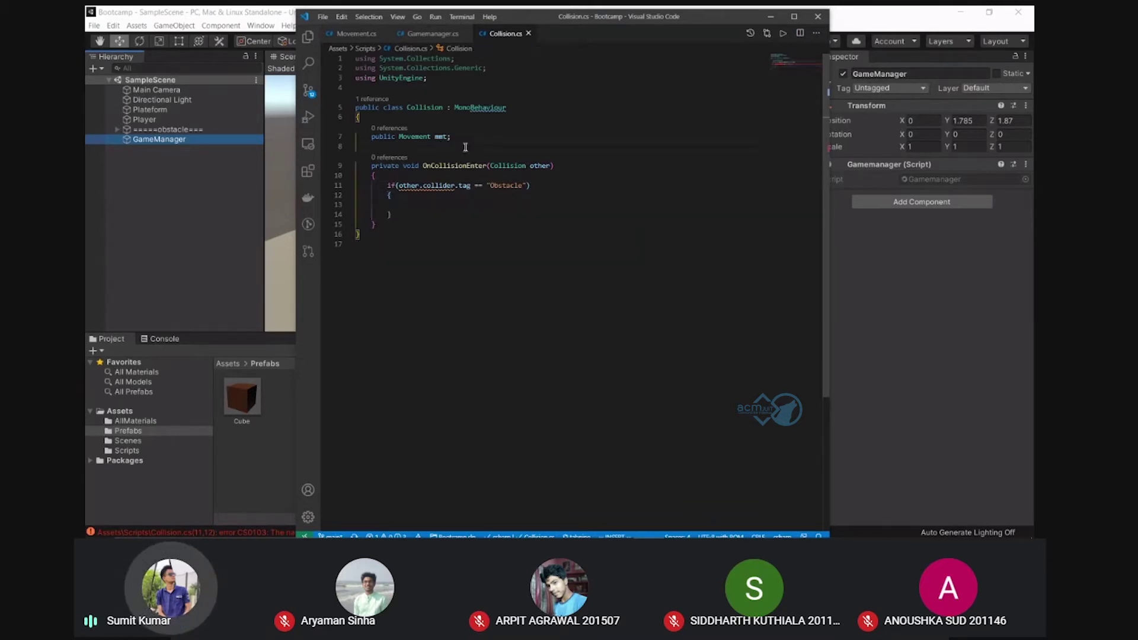
{"action": "left_click", "coordinate": [162, 142]}
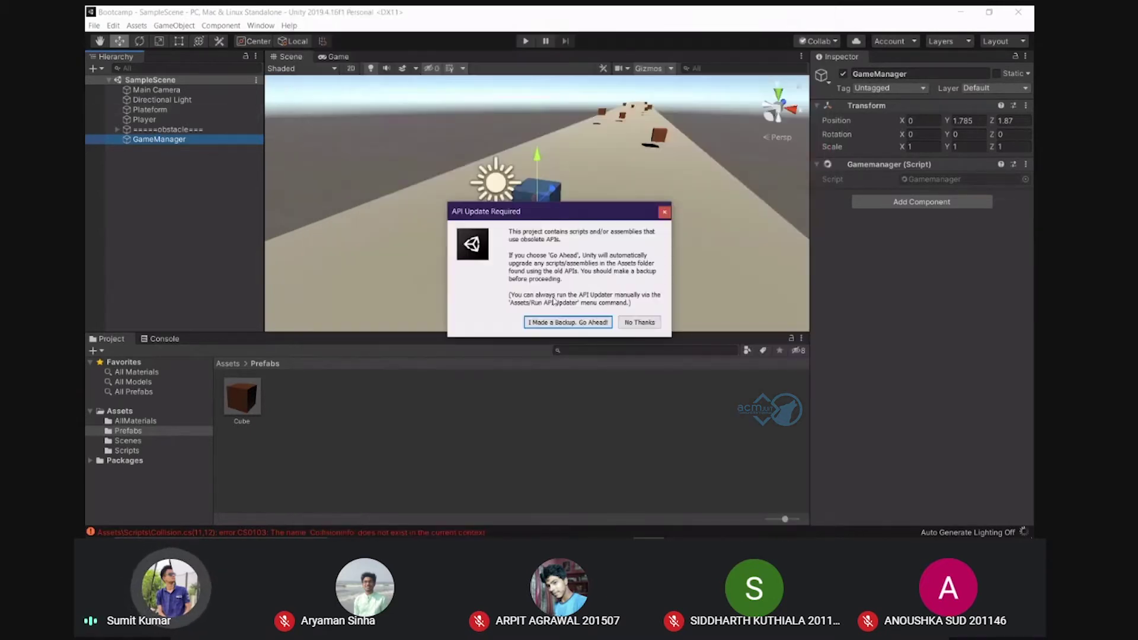
{"action": "left_click", "coordinate": [570, 323]}
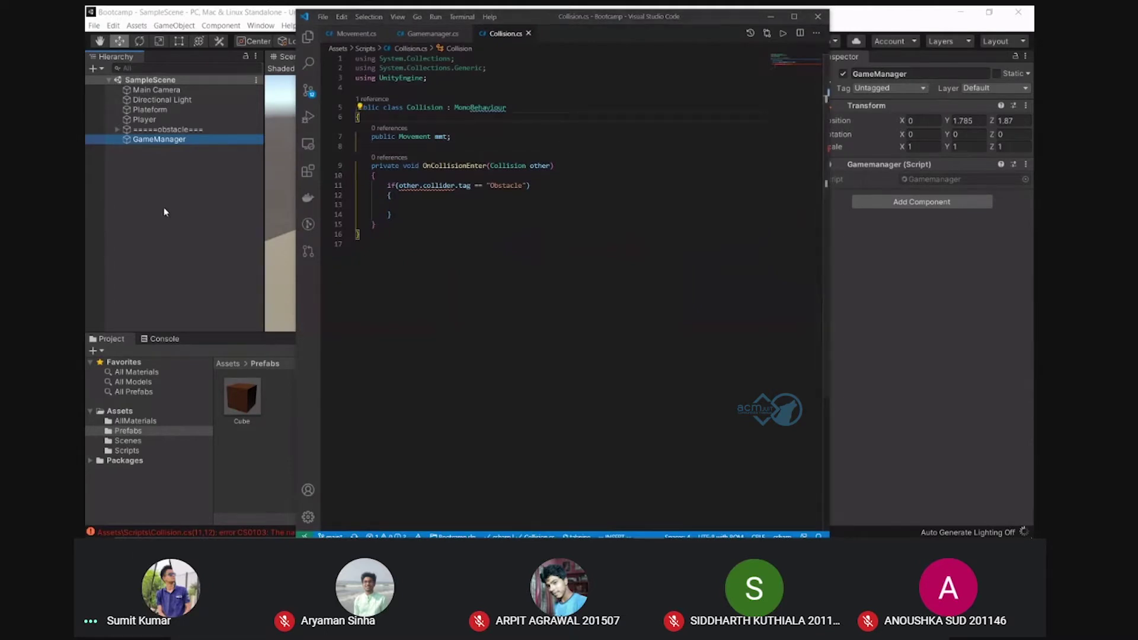
{"action": "left_click", "coordinate": [770, 16]}
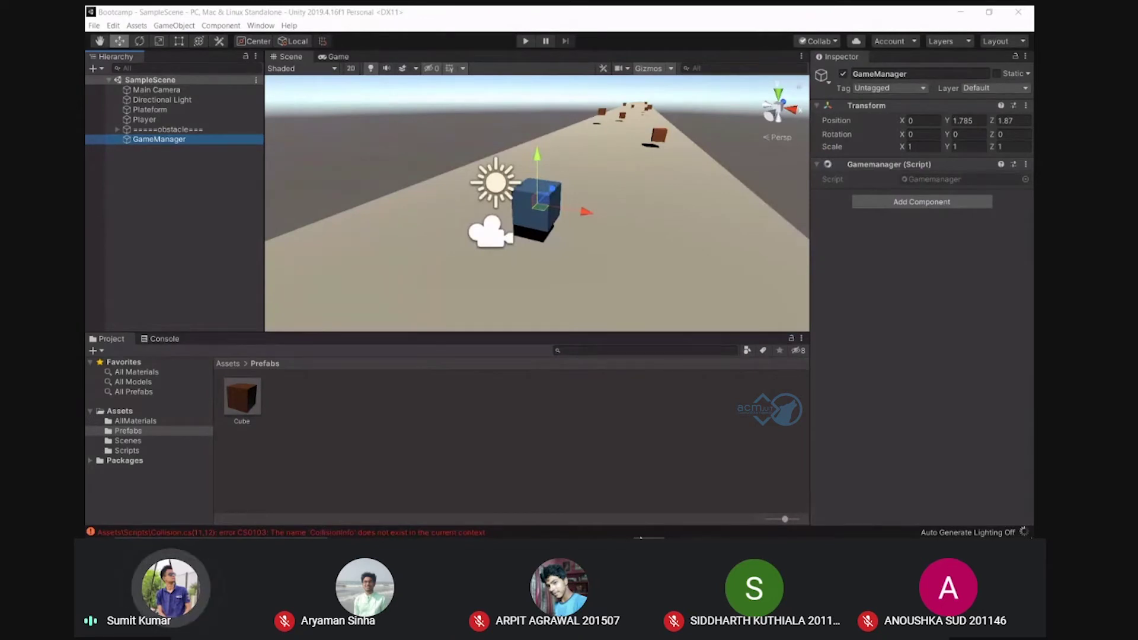
Bring up the Google Meet call, close its Meeting details panel, and restore the window smaller
{"action": "mouse_move", "coordinate": [649, 536]}
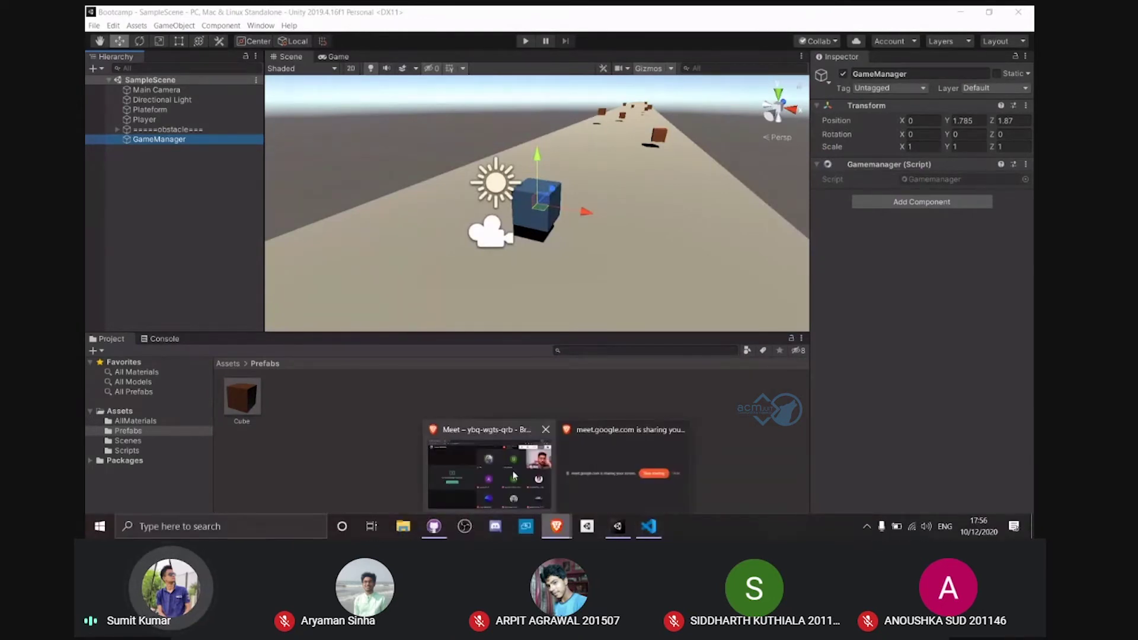
{"action": "left_click", "coordinate": [483, 462]}
{"action": "left_click", "coordinate": [852, 63]}
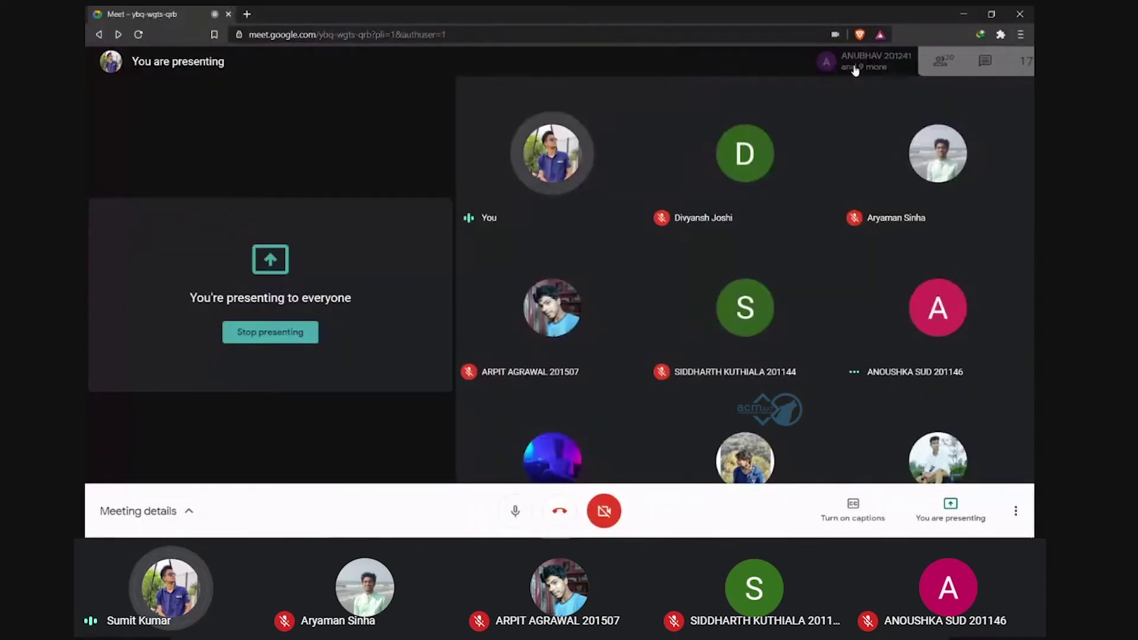
{"action": "left_click", "coordinate": [663, 533]}
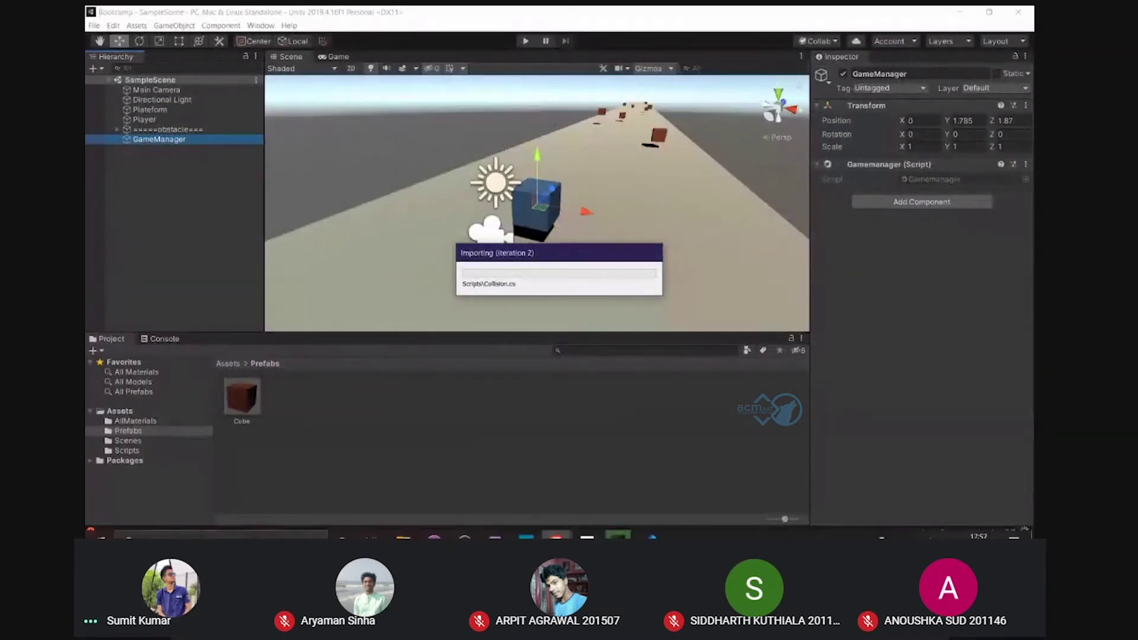
{"action": "mouse_move", "coordinate": [556, 526]}
{"action": "left_click", "coordinate": [513, 483]}
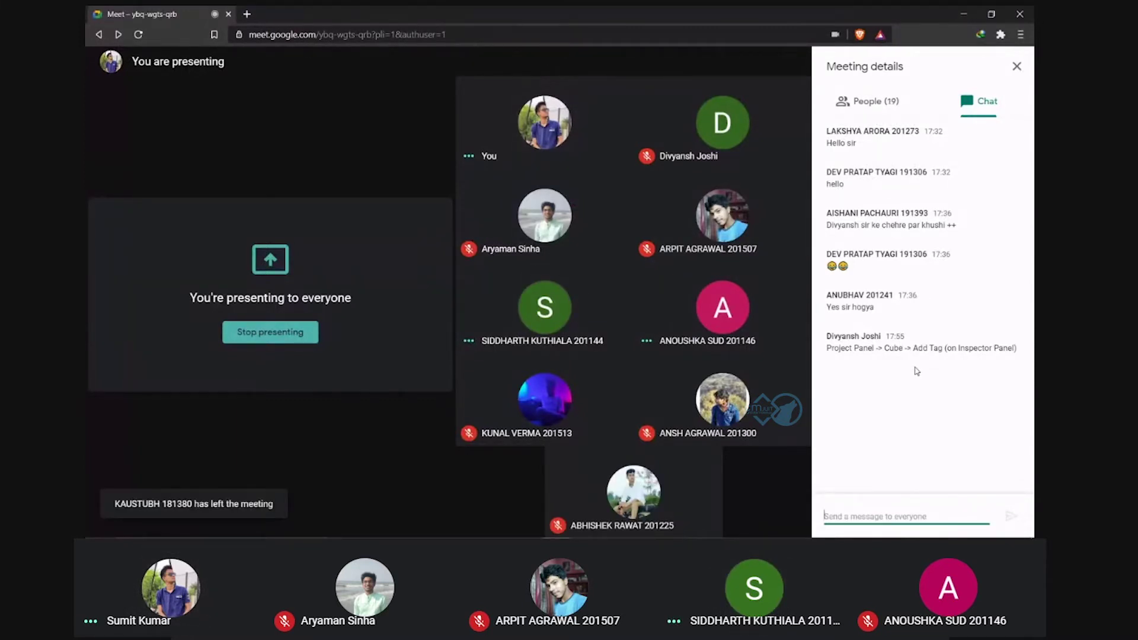
{"action": "left_click", "coordinate": [1017, 66]}
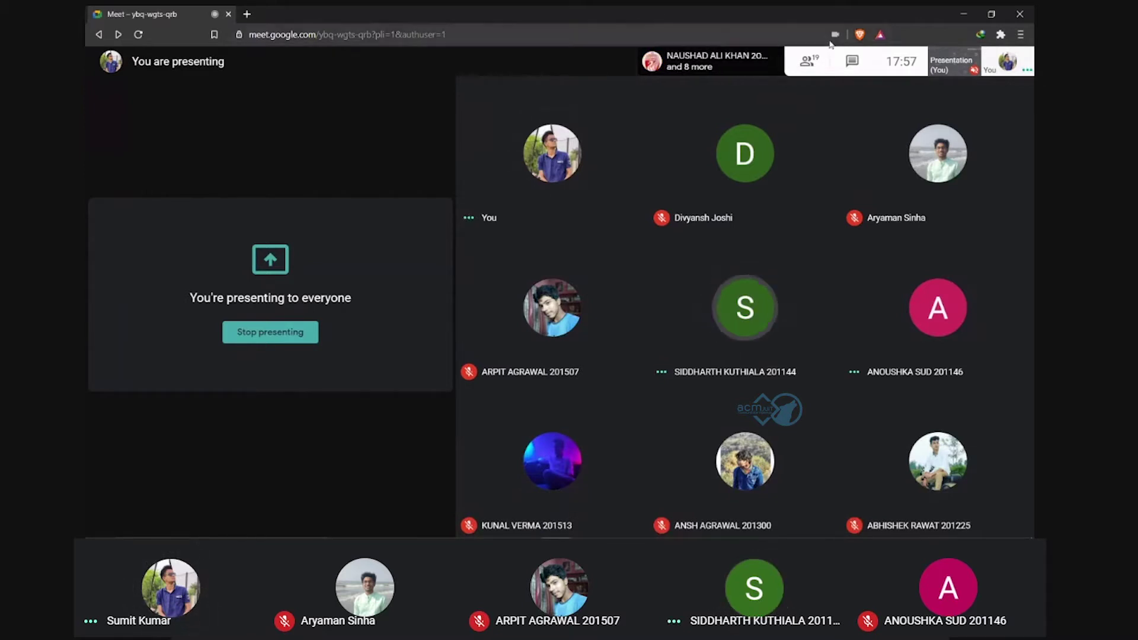
{"action": "left_click", "coordinate": [990, 14]}
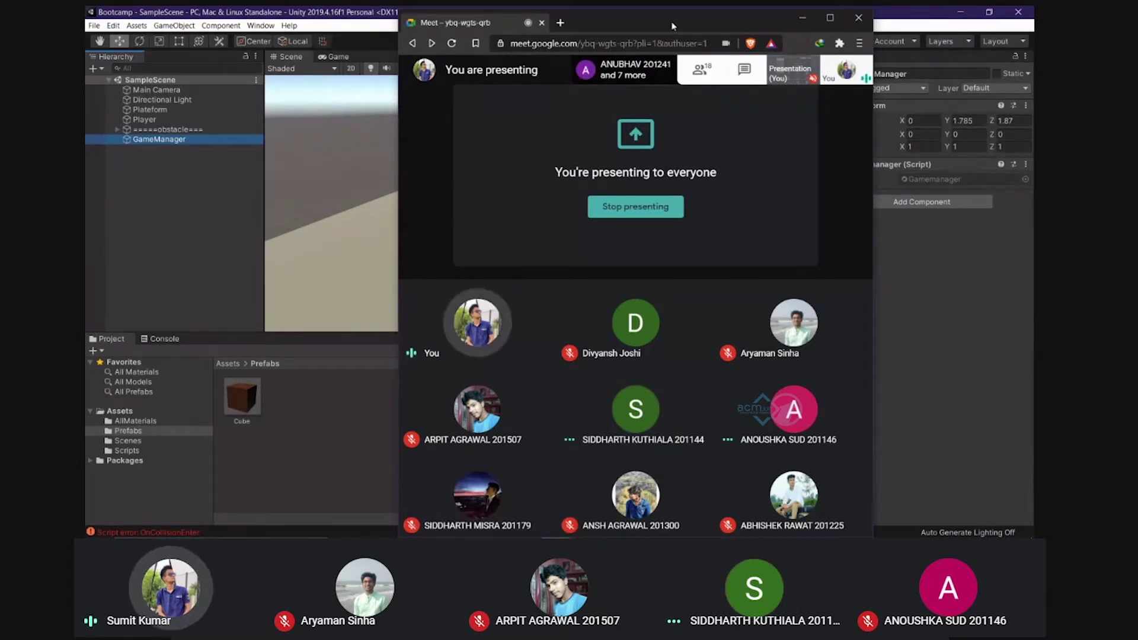
Select Player and expand its Rigidbody, checking that no freeze constraints are ticked
{"action": "left_click", "coordinate": [802, 18]}
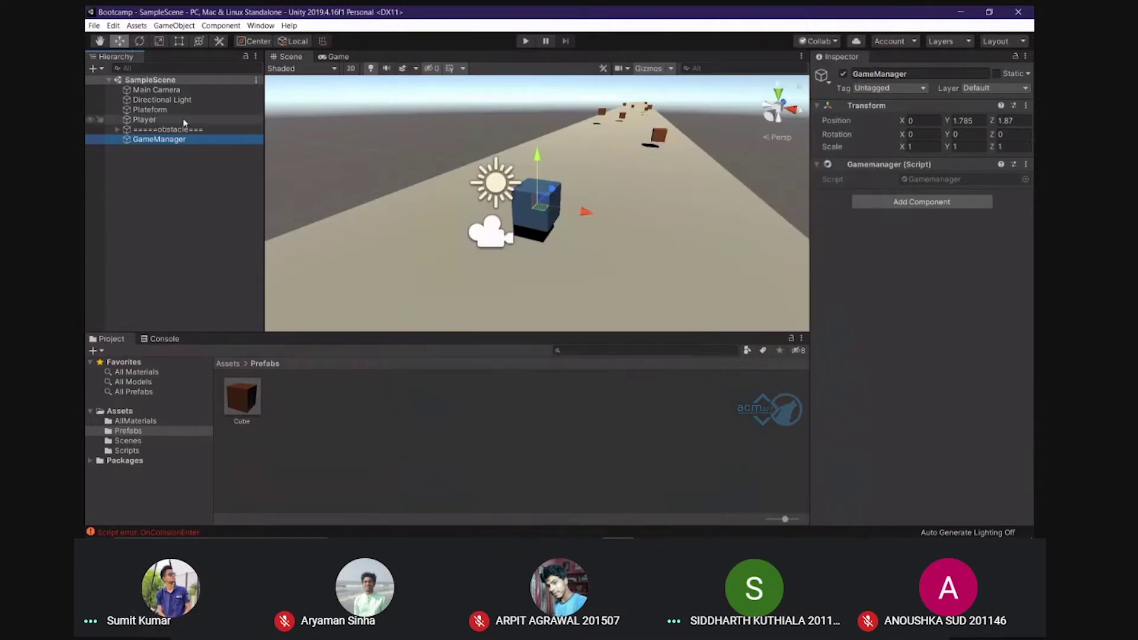
{"action": "left_click", "coordinate": [146, 120]}
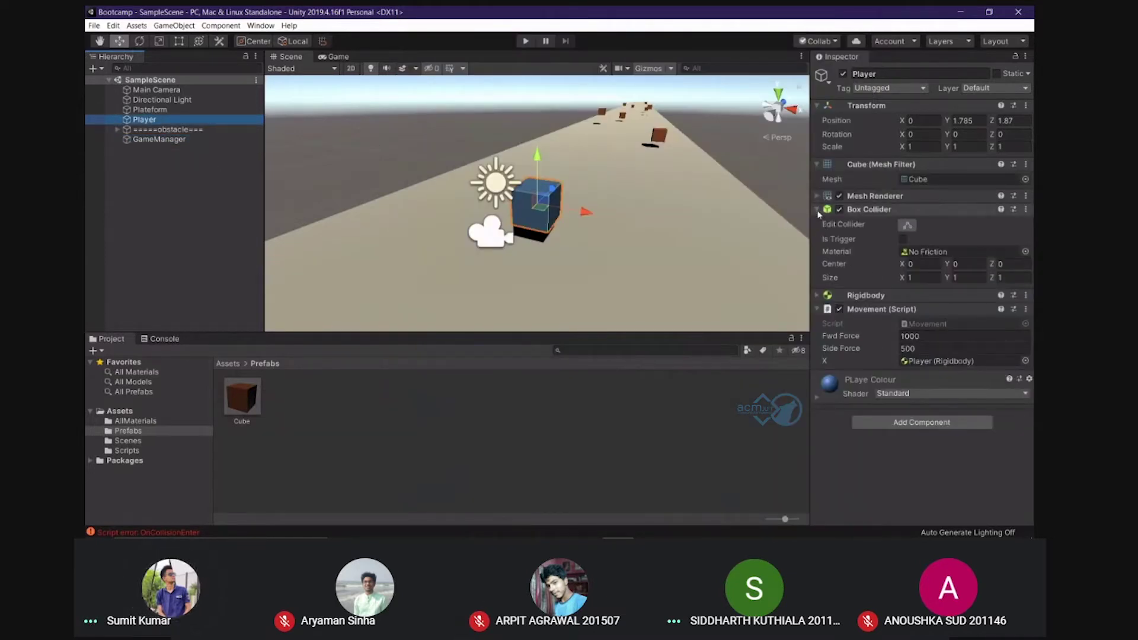
{"action": "left_click", "coordinate": [866, 295]}
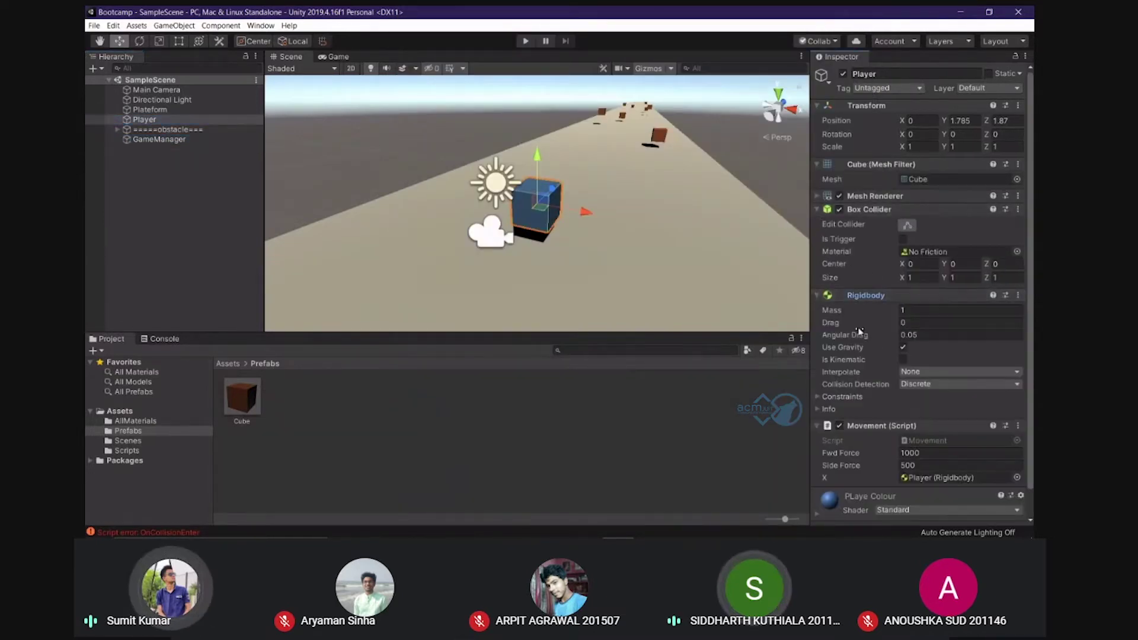
{"action": "scroll", "coordinate": [855, 330], "scroll_direction": "down", "scroll_amount": 1}
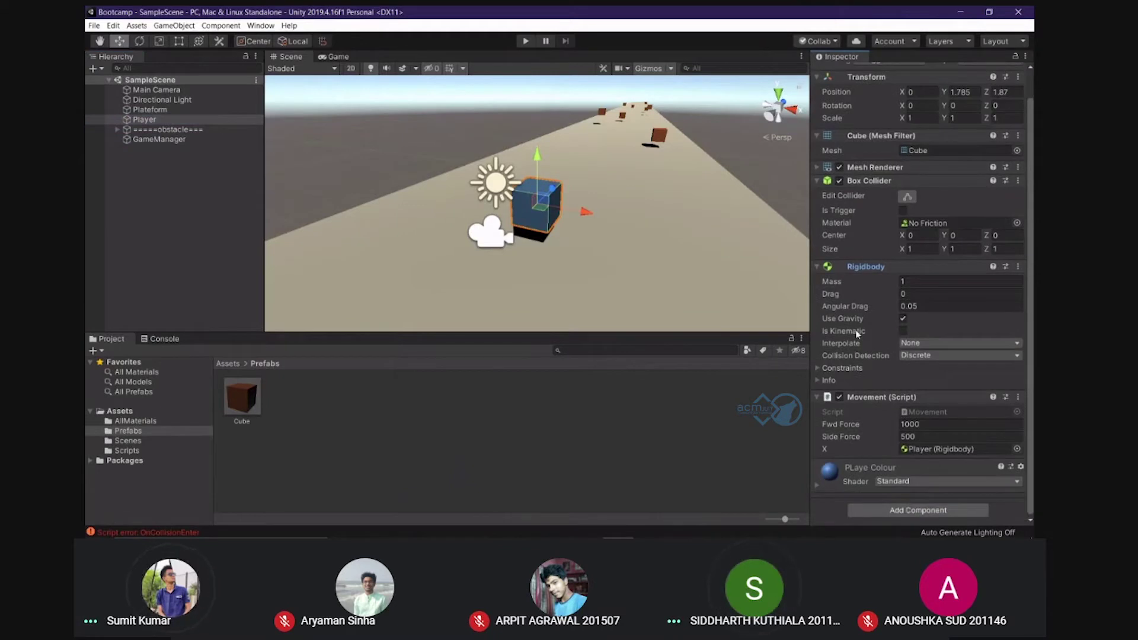
{"action": "left_click", "coordinate": [818, 368]}
{"action": "left_click", "coordinate": [818, 406]}
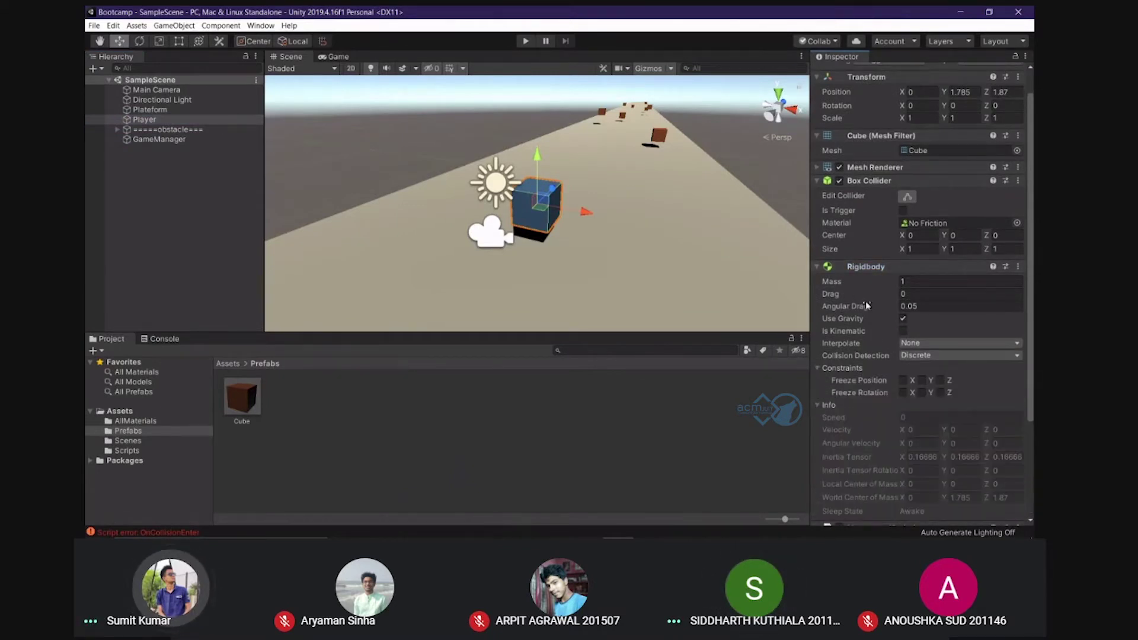
{"action": "scroll", "coordinate": [866, 305], "scroll_direction": "down", "scroll_amount": 5}
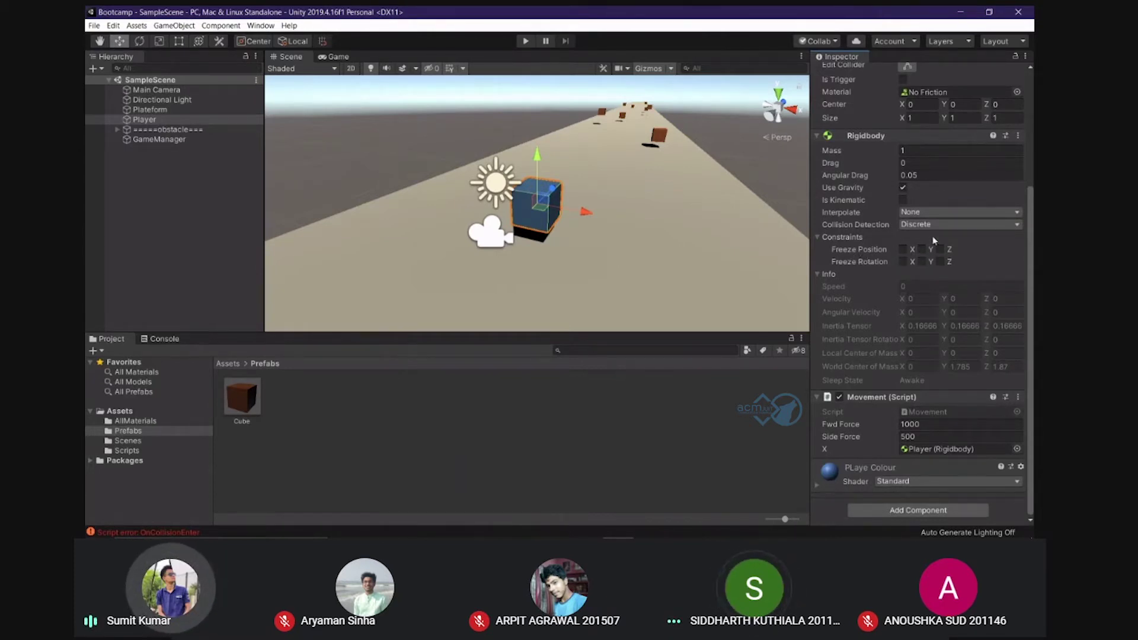
{"action": "left_click", "coordinate": [818, 238]}
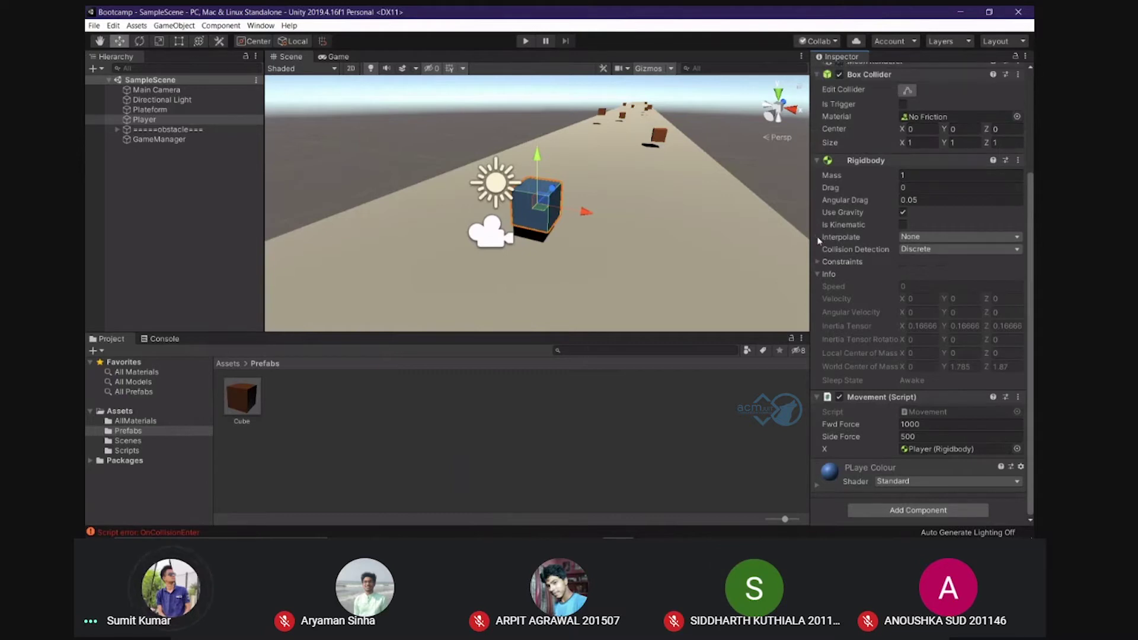
{"action": "left_click", "coordinate": [822, 273]}
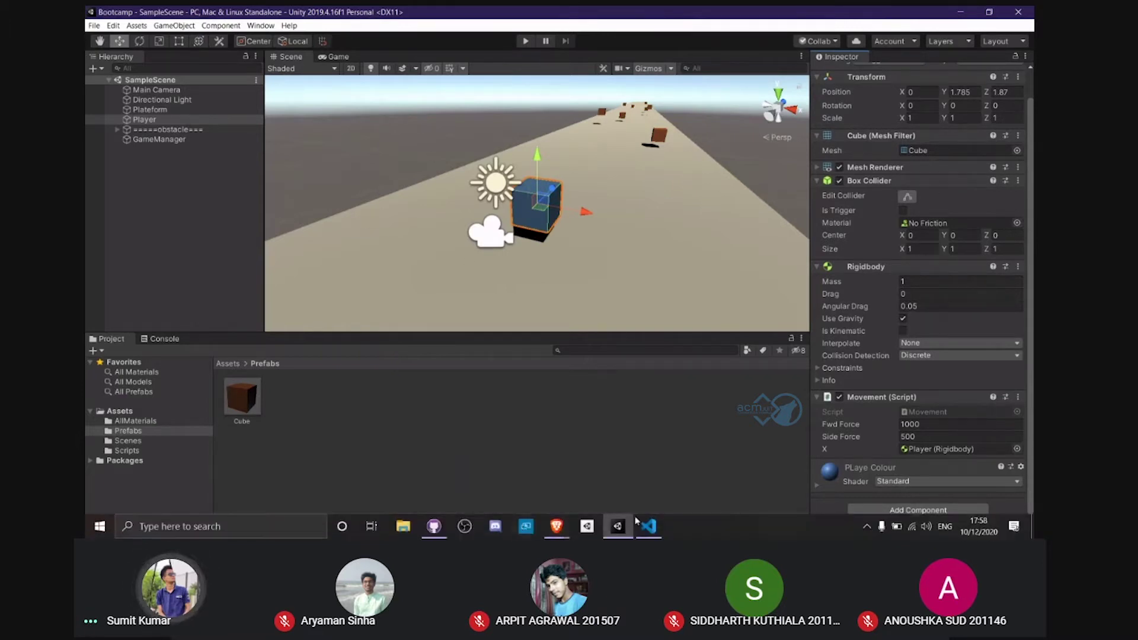
Declare 'public rigidbody playerRigid;' on line 8 of Collision.cs
{"action": "left_click", "coordinate": [645, 522]}
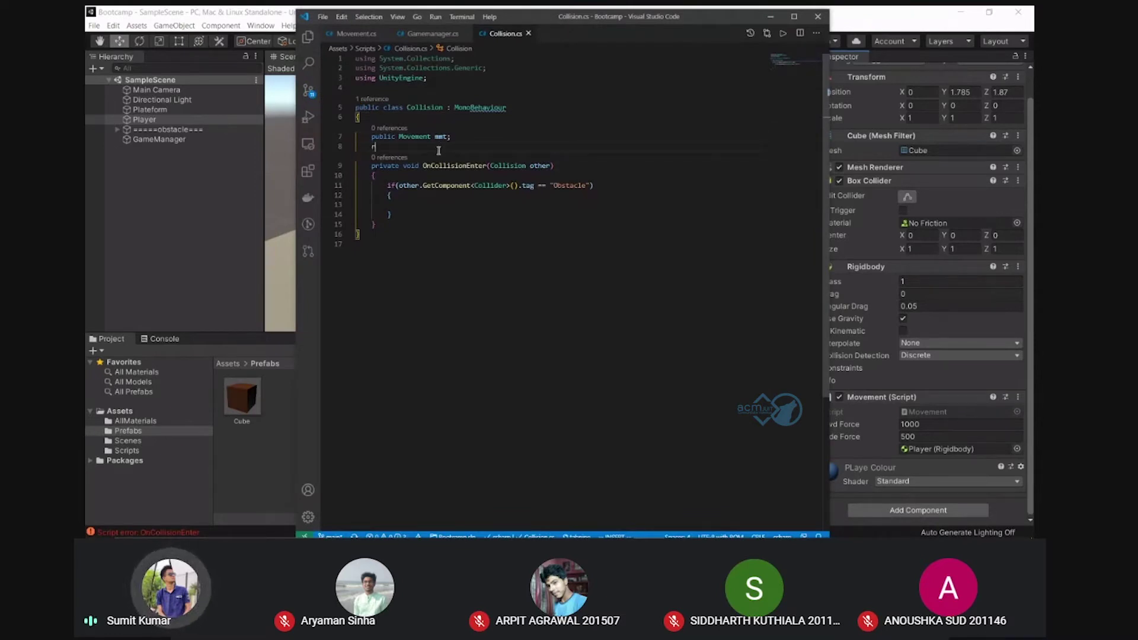
{"action": "type", "text": "public "}
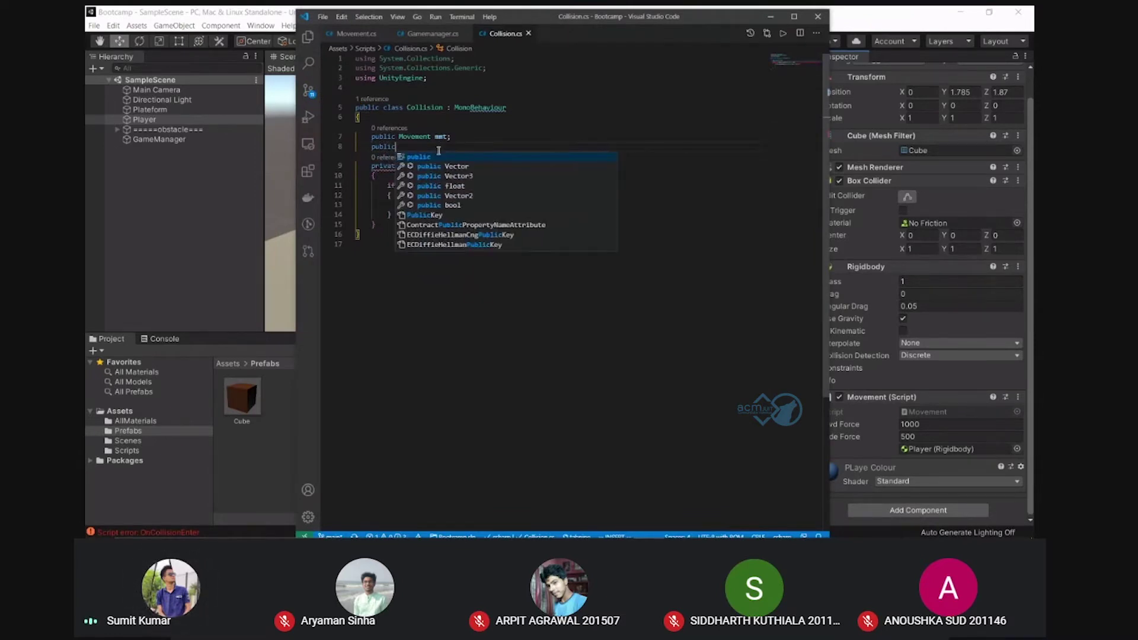
{"action": "type", "text": "rigid"}
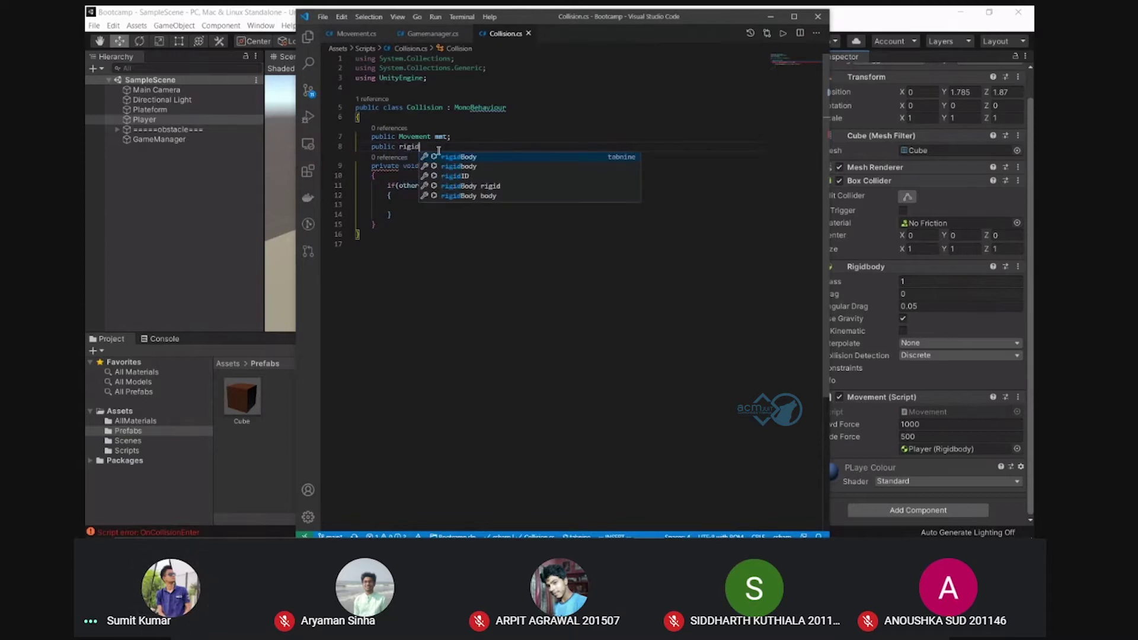
{"action": "key", "text": "Tab"}
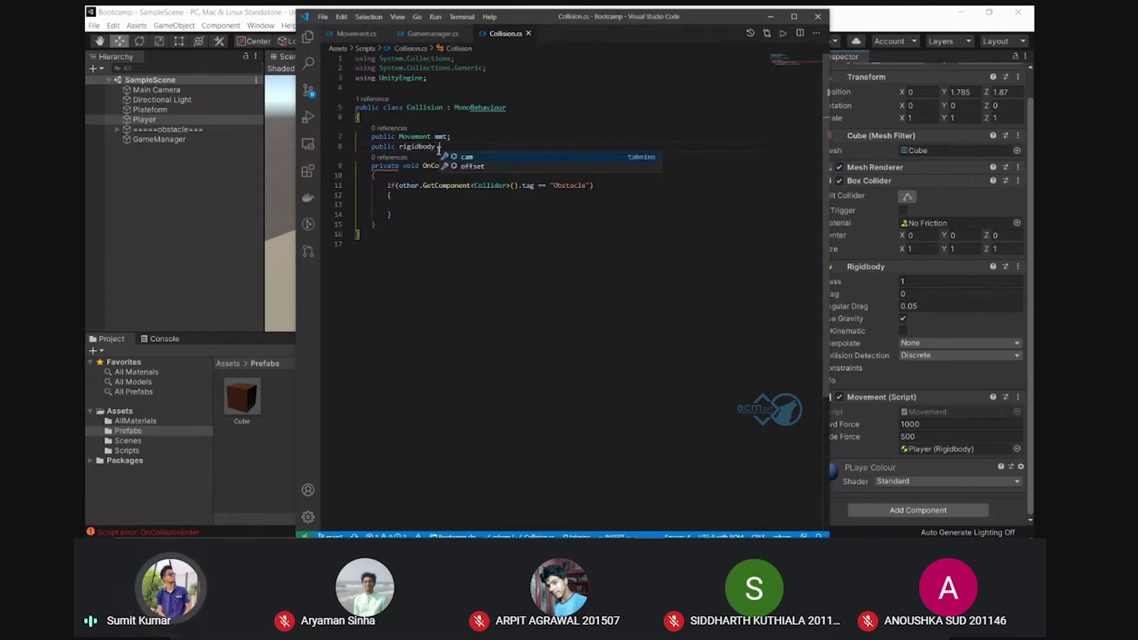
{"action": "type", "text": "r"}
{"action": "key", "text": "BackSpace"}
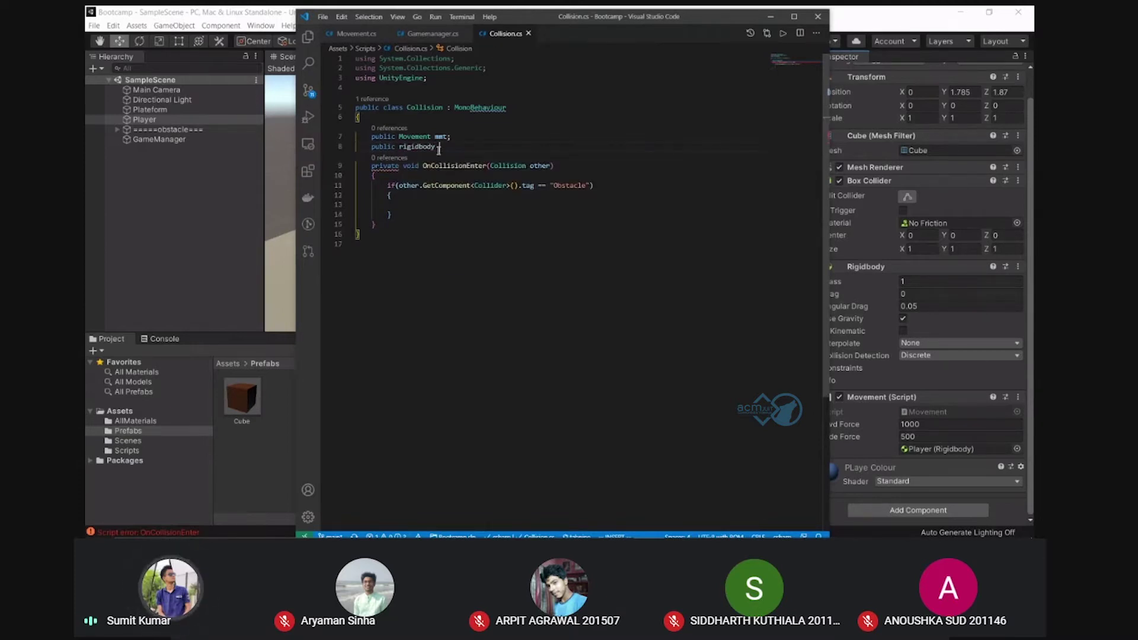
{"action": "type", "text": "player"}
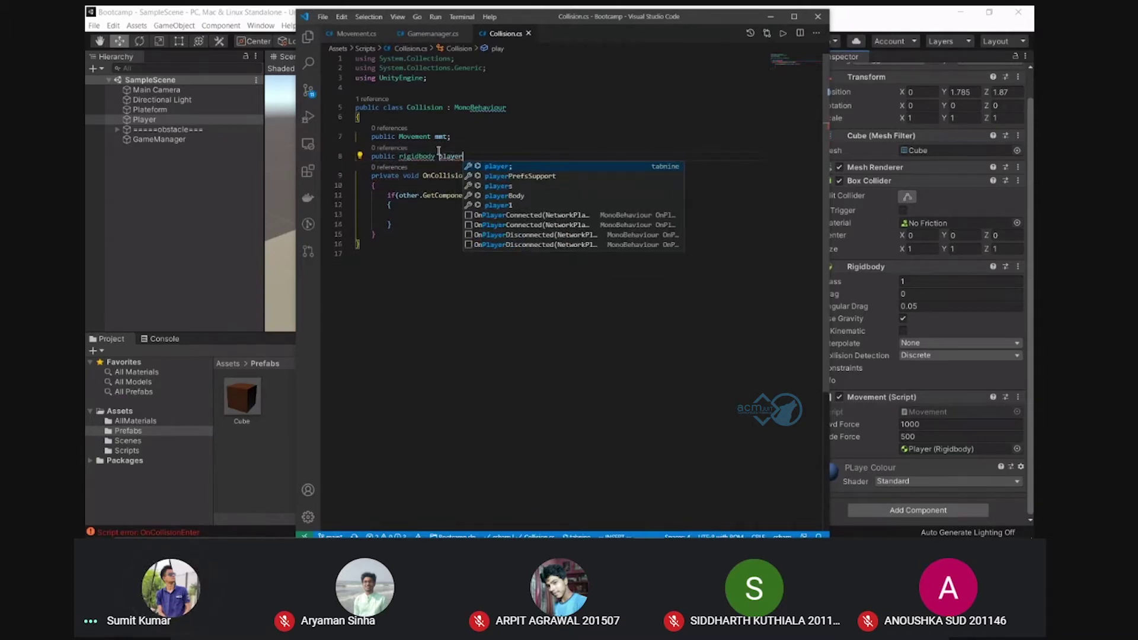
{"action": "type", "text": "Rid"}
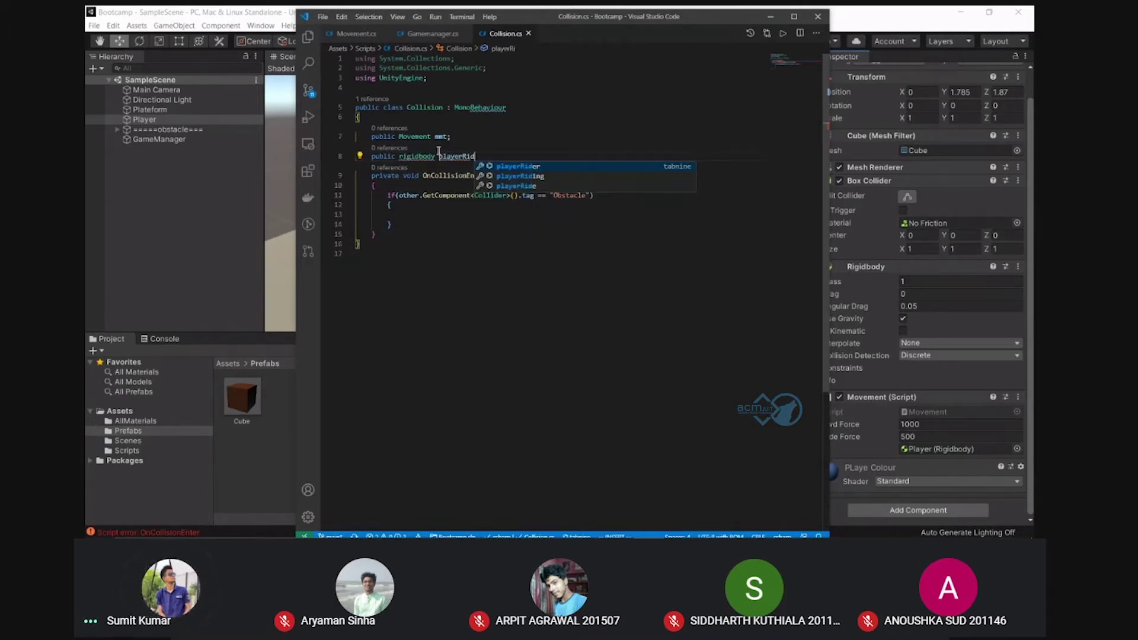
{"action": "key", "text": "BackSpace"}
{"action": "type", "text": "gid"}
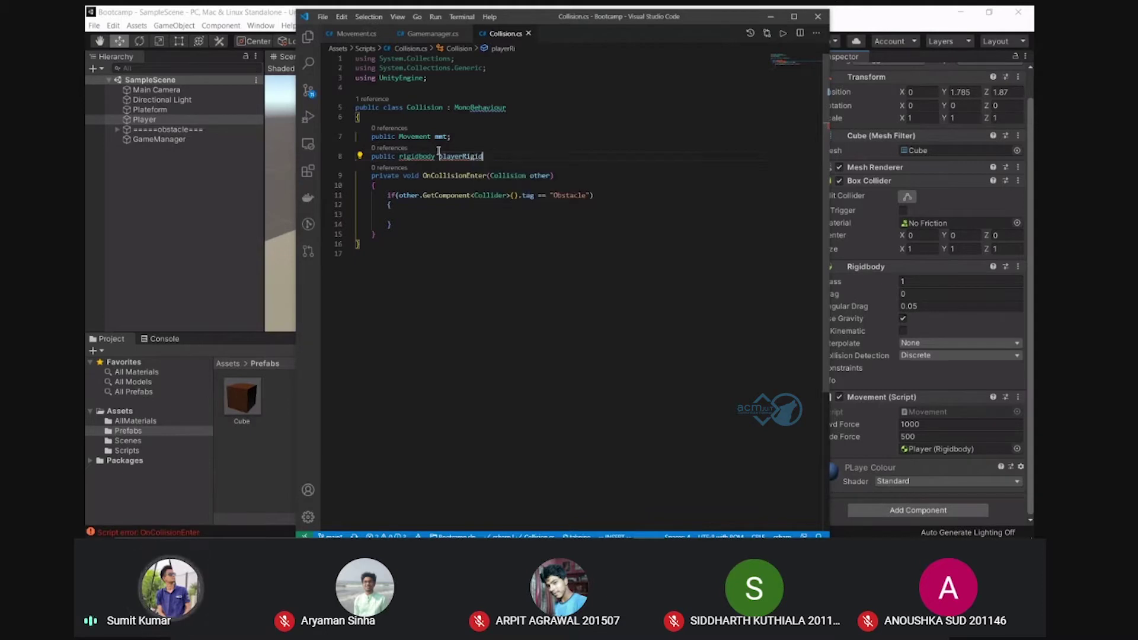
{"action": "type", "text": ";"}
{"action": "key", "text": "Return"}
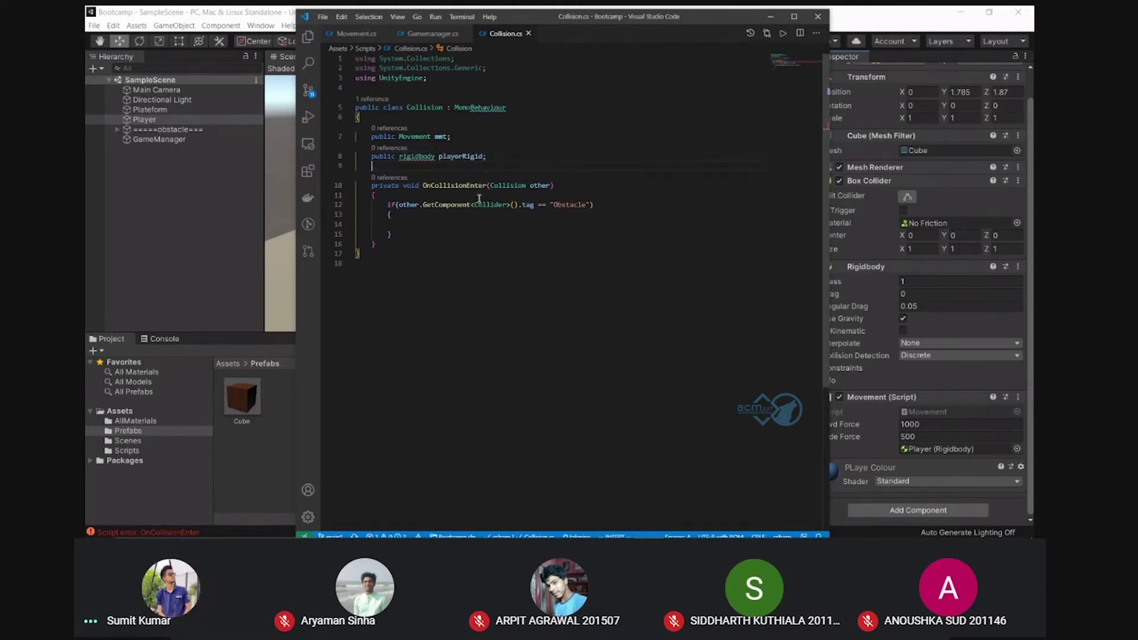
Inside the obstacle if-block, begin a playerRigid.constraints assignment
{"action": "left_click", "coordinate": [475, 231]}
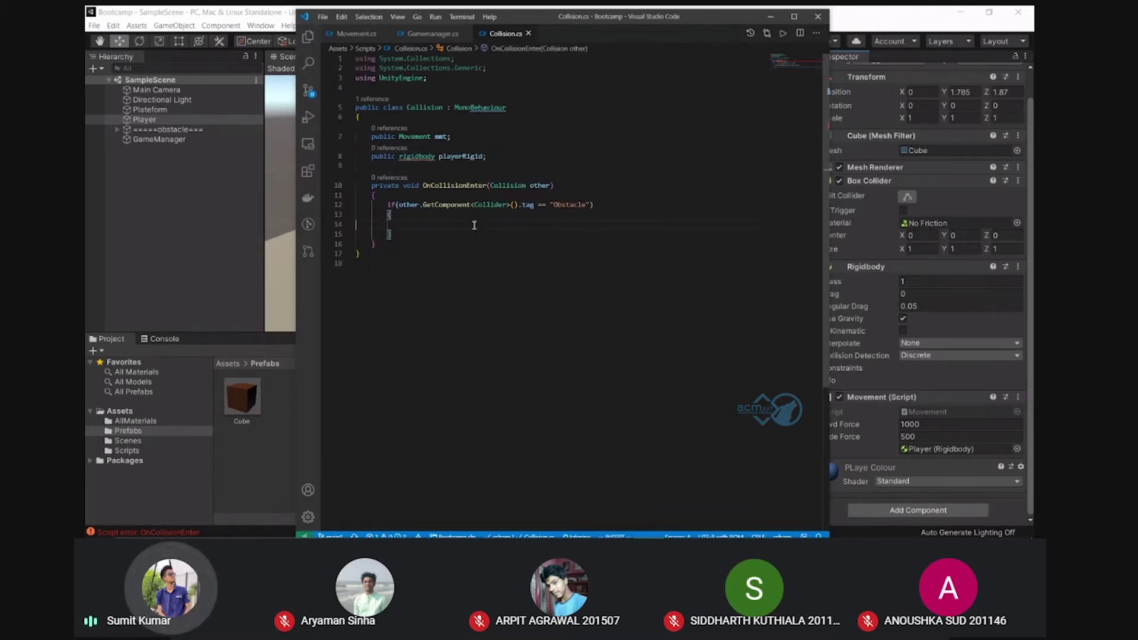
{"action": "key", "text": "Tab"}
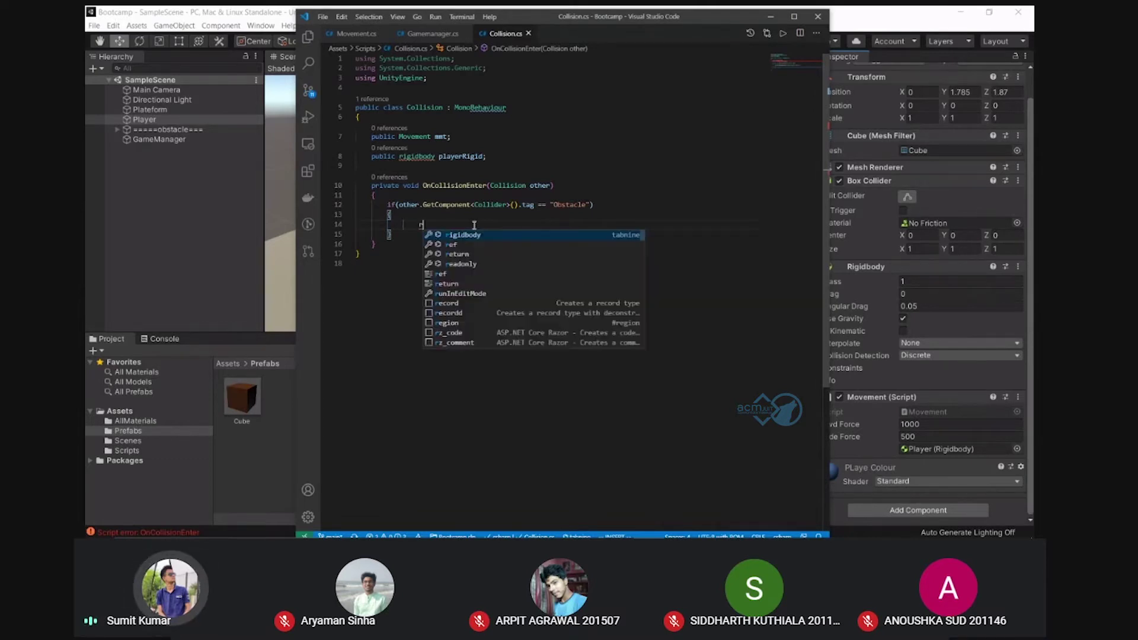
{"action": "type", "text": "layu"}
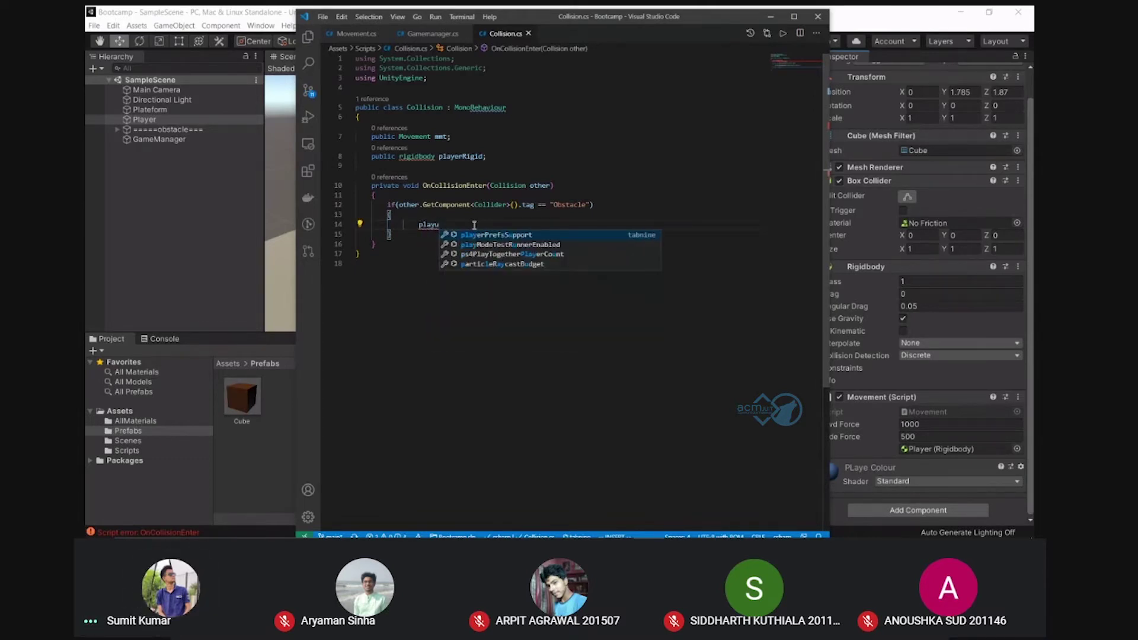
{"action": "key", "text": "BackSpace"}
{"action": "type", "text": "er"}
{"action": "key", "text": "Tab"}
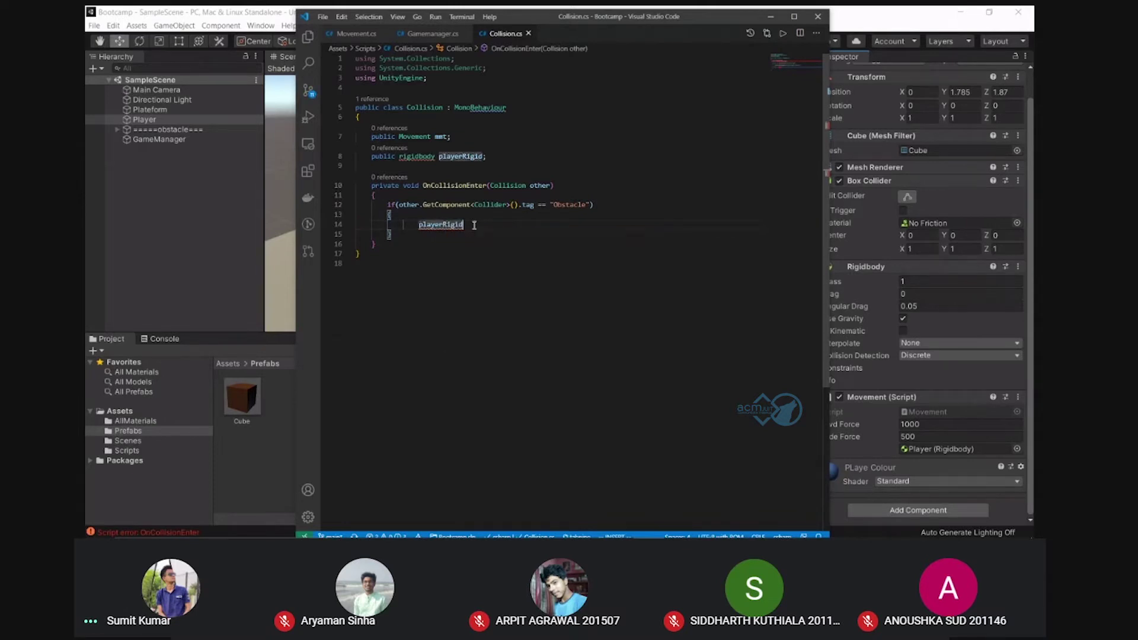
{"action": "type", "text": "."}
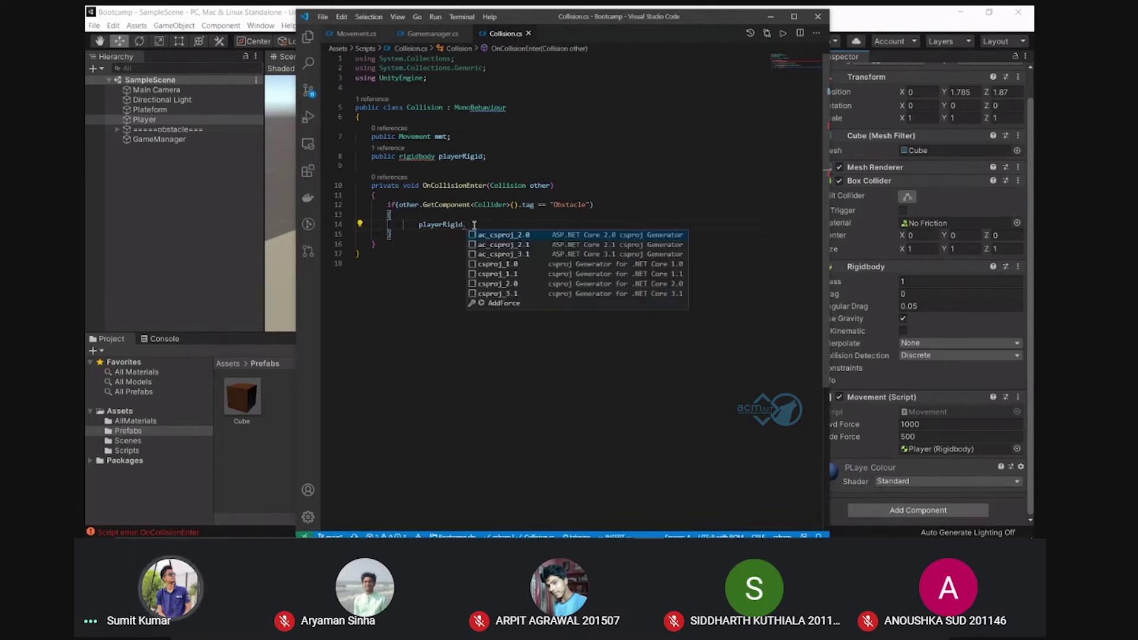
{"action": "type", "text": "co"}
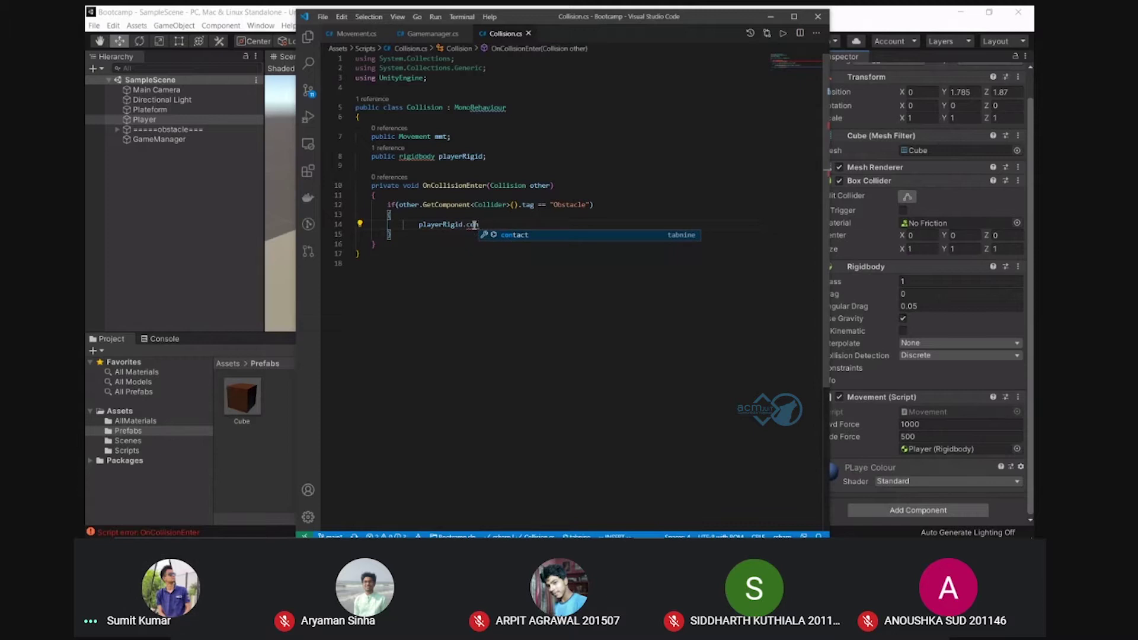
{"action": "type", "text": "nstrain"}
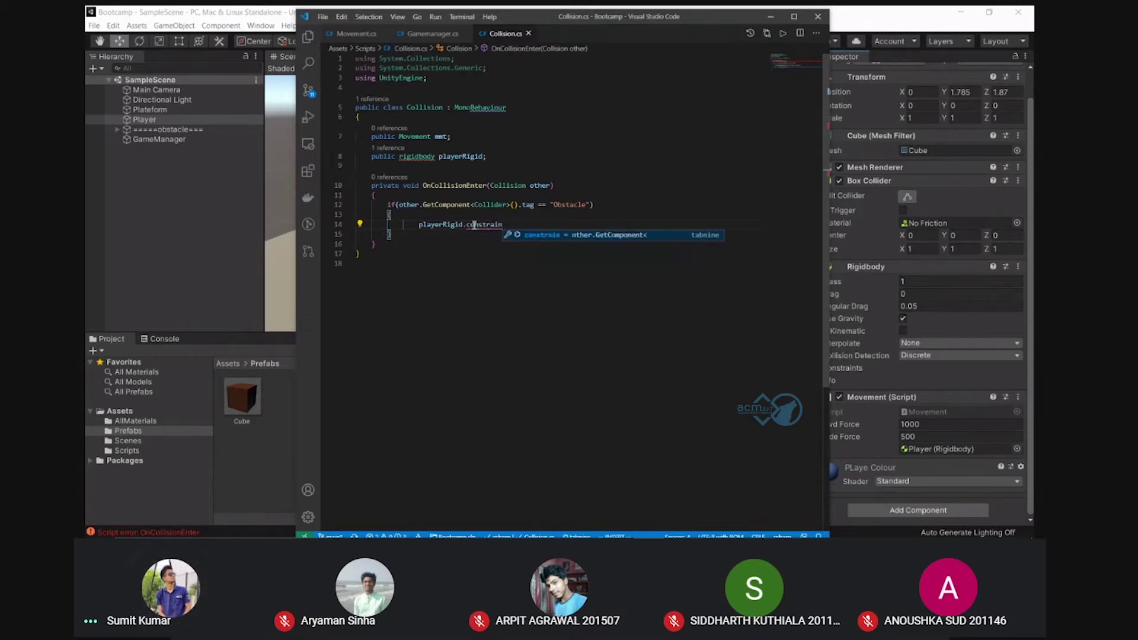
{"action": "key", "text": "Tab"}
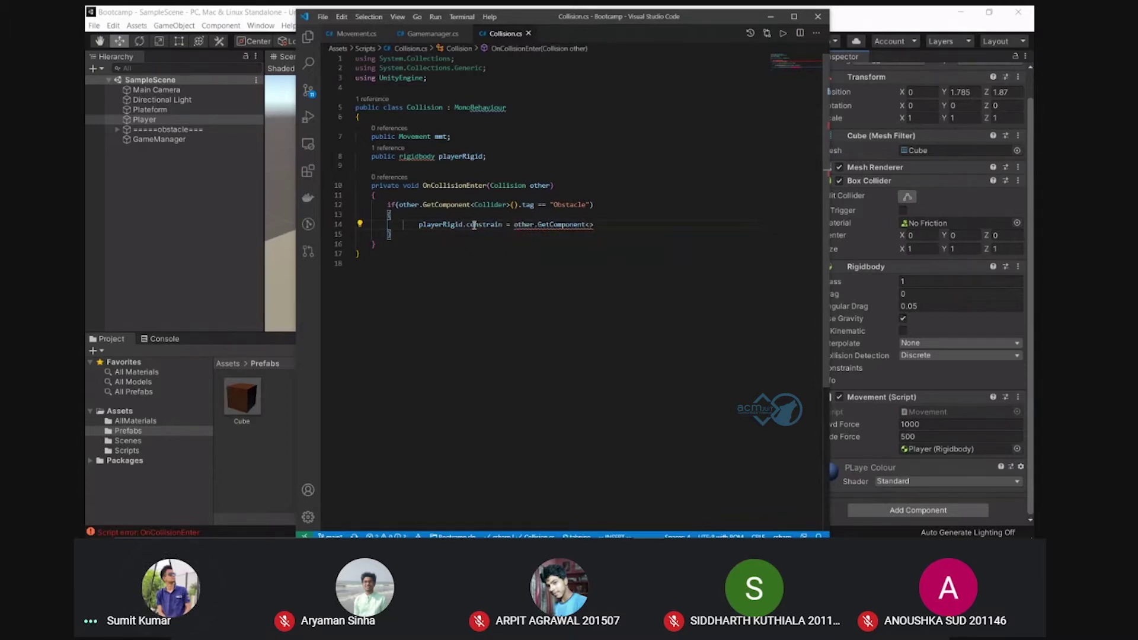
{"action": "key", "text": "BackSpace"}
{"action": "key", "text": "BackSpace"}
{"action": "key", "text": "BackSpace"}
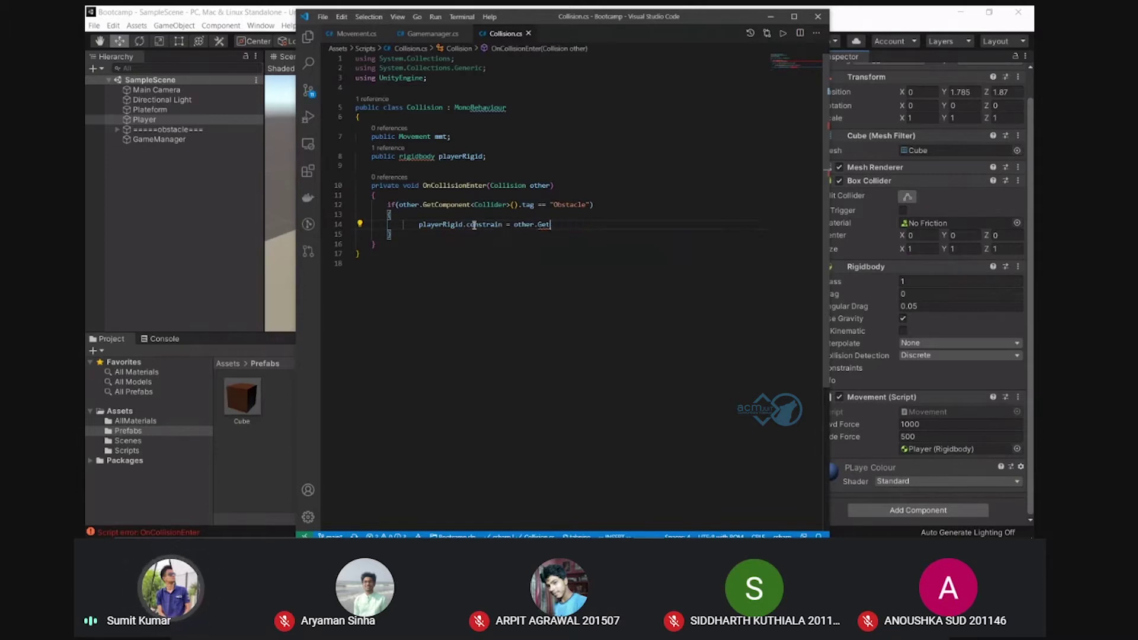
{"action": "key", "text": "BackSpace"}
{"action": "key", "text": "BackSpace"}
{"action": "key", "text": "BackSpace"}
{"action": "key", "text": "BackSpace"}
{"action": "key", "text": "BackSpace"}
{"action": "key", "text": "BackSpace"}
{"action": "key", "text": "BackSpace"}
{"action": "key", "text": "BackSpace"}
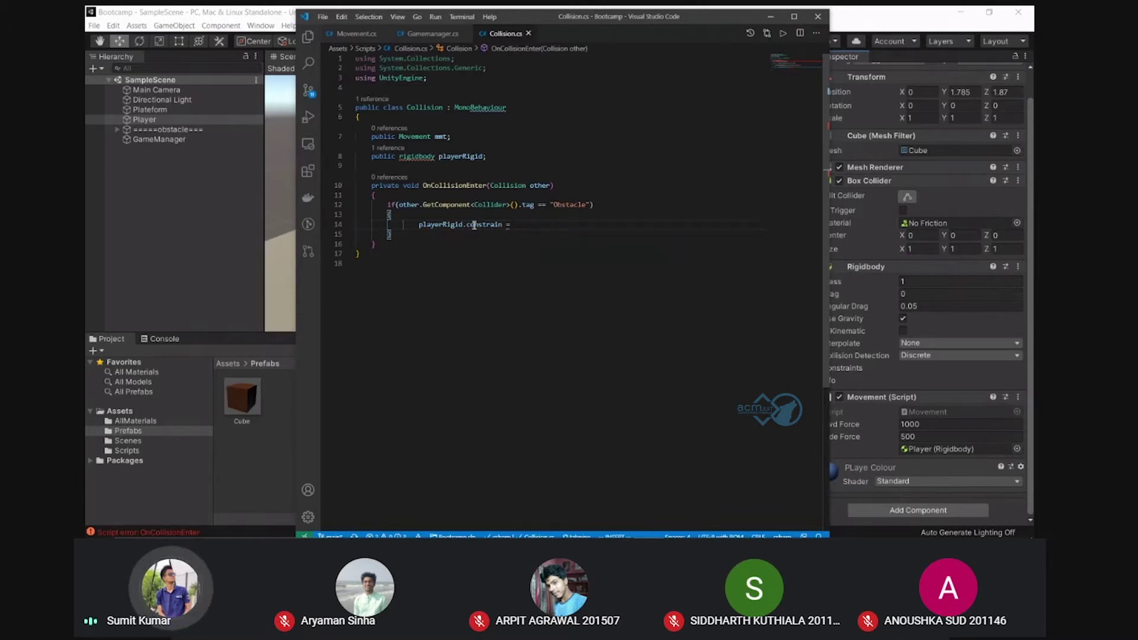
Complete the assignment with RigidbodyConstraints.FreezeAll;
{"action": "type", "text": "Rig"}
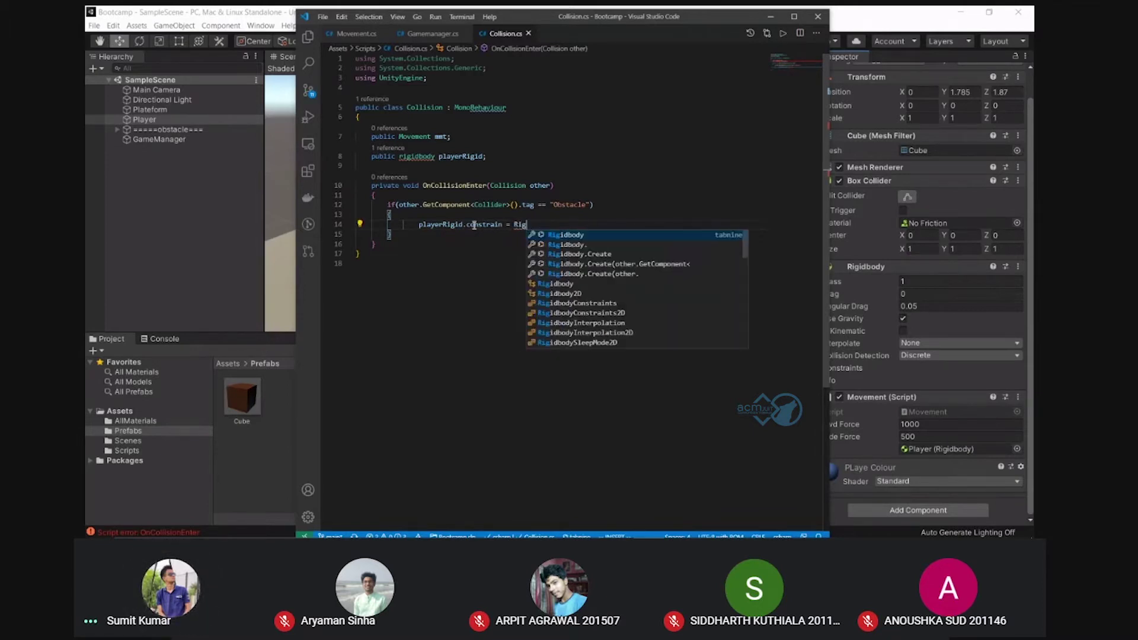
{"action": "key", "text": "Tab"}
{"action": "type", "text": "."}
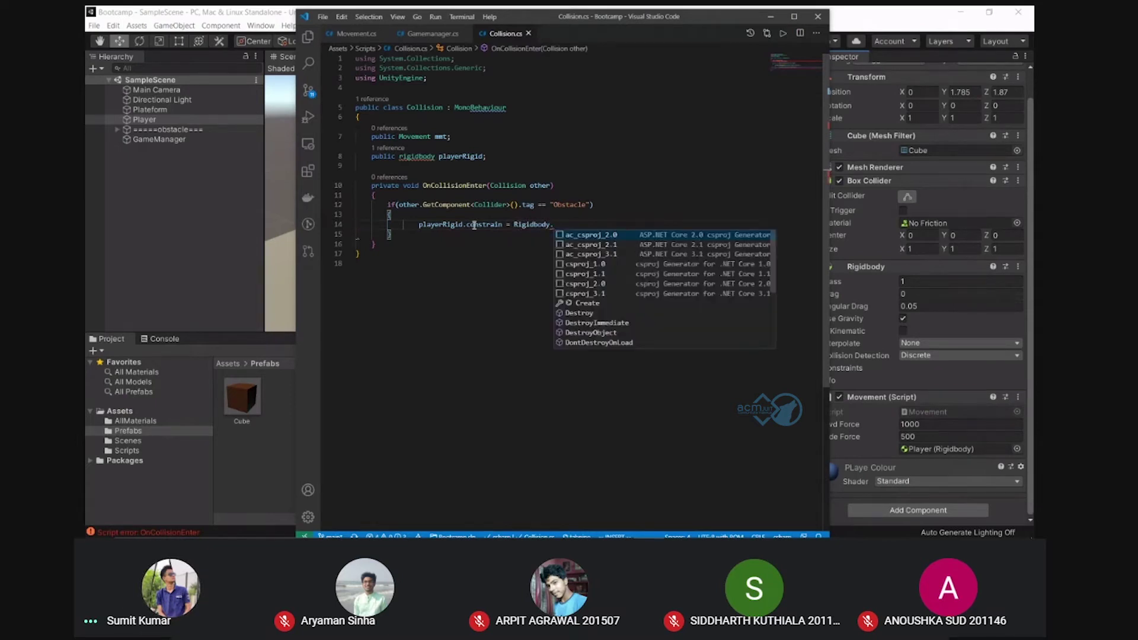
{"action": "key", "text": "BackSpace"}
{"action": "key", "text": "BackSpace"}
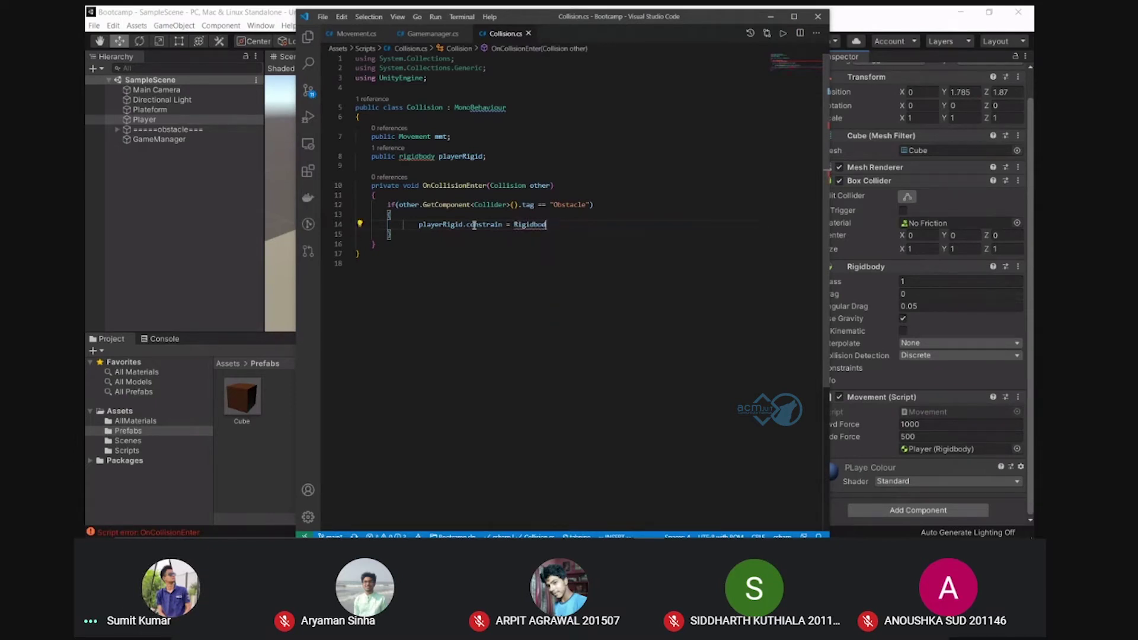
{"action": "type", "text": "yCo"}
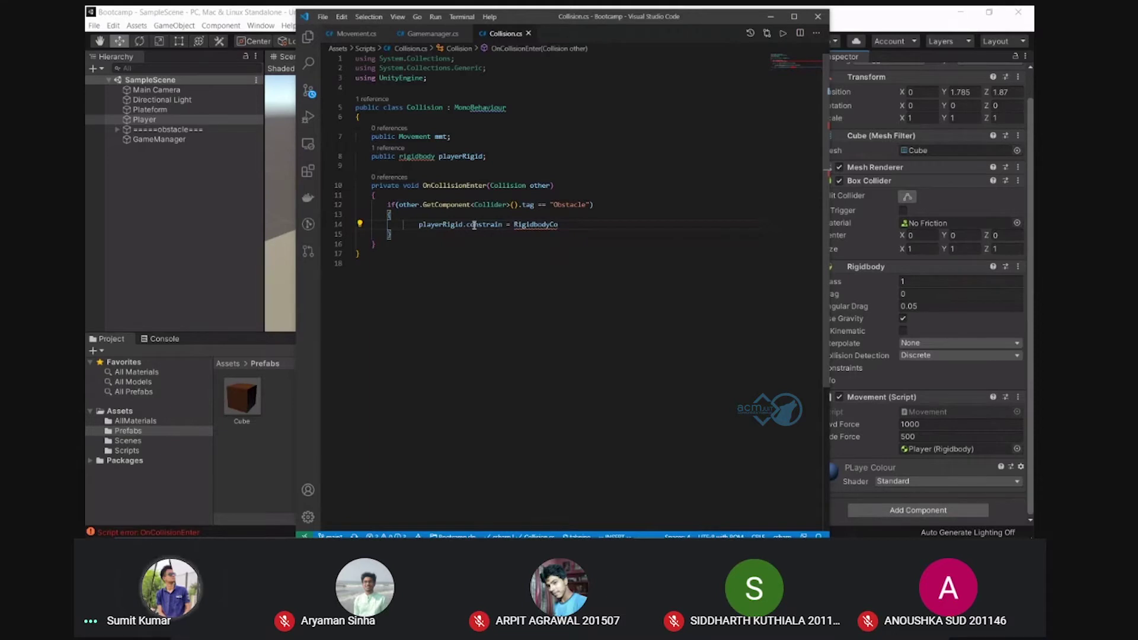
{"action": "type", "text": "nstar"}
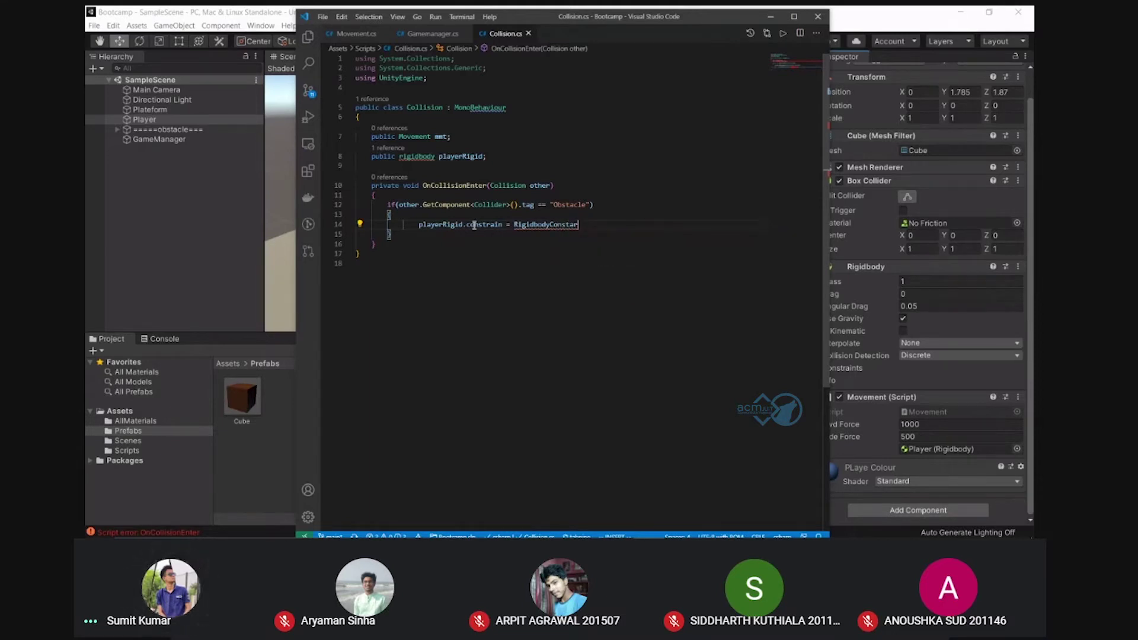
{"action": "key", "text": "BackSpace"}
{"action": "key", "text": "BackSpace"}
{"action": "type", "text": "rain"}
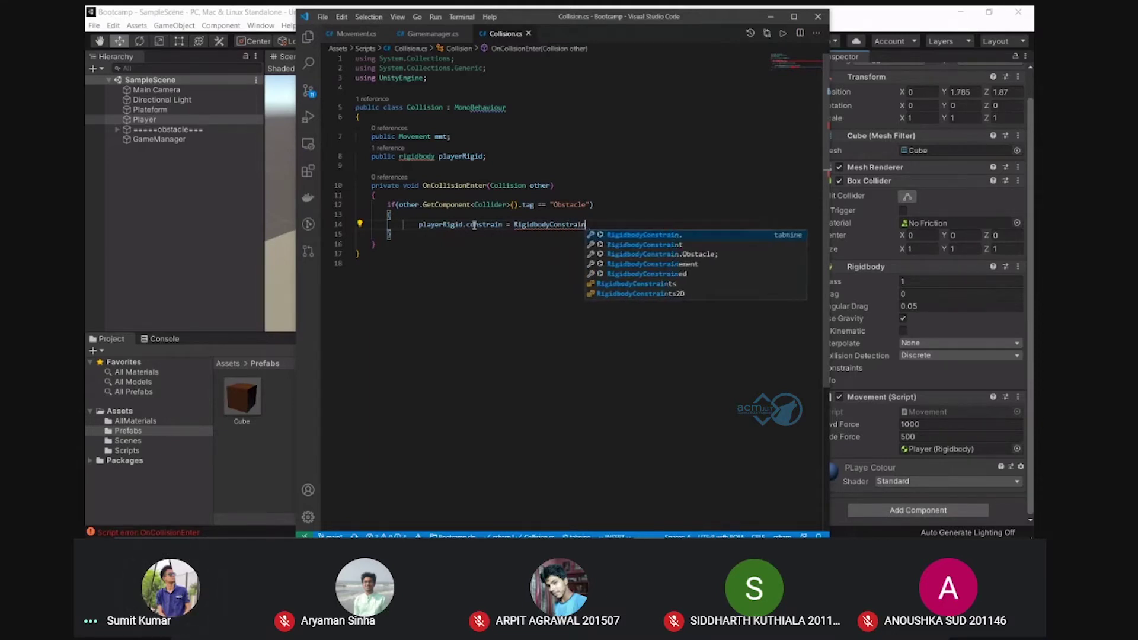
{"action": "key", "text": "Tab"}
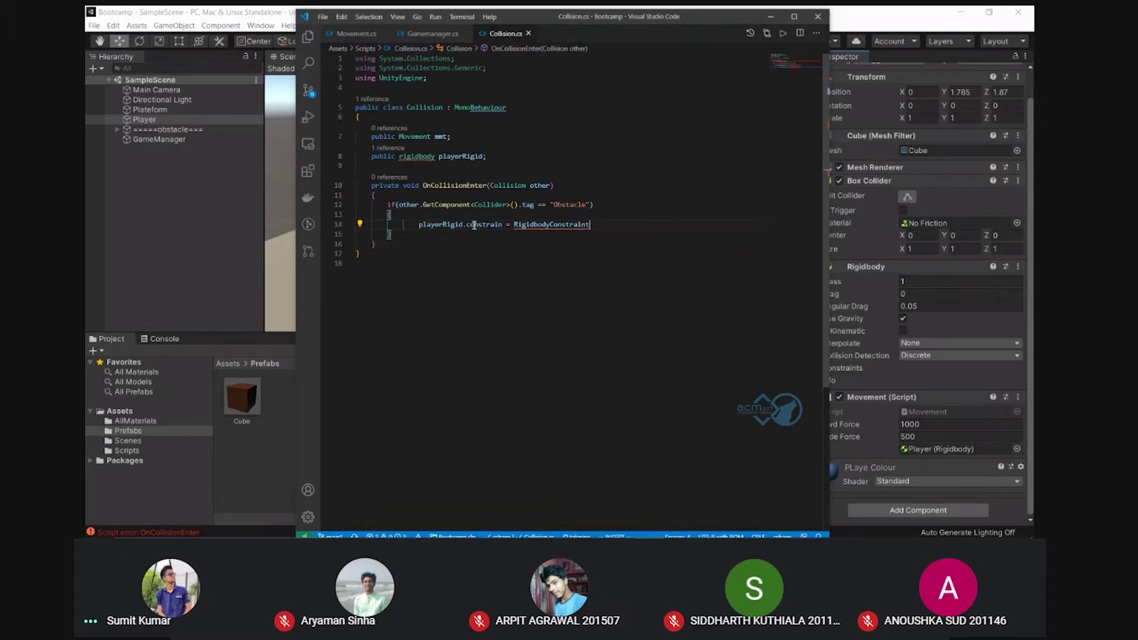
{"action": "type", "text": "s.Fre"}
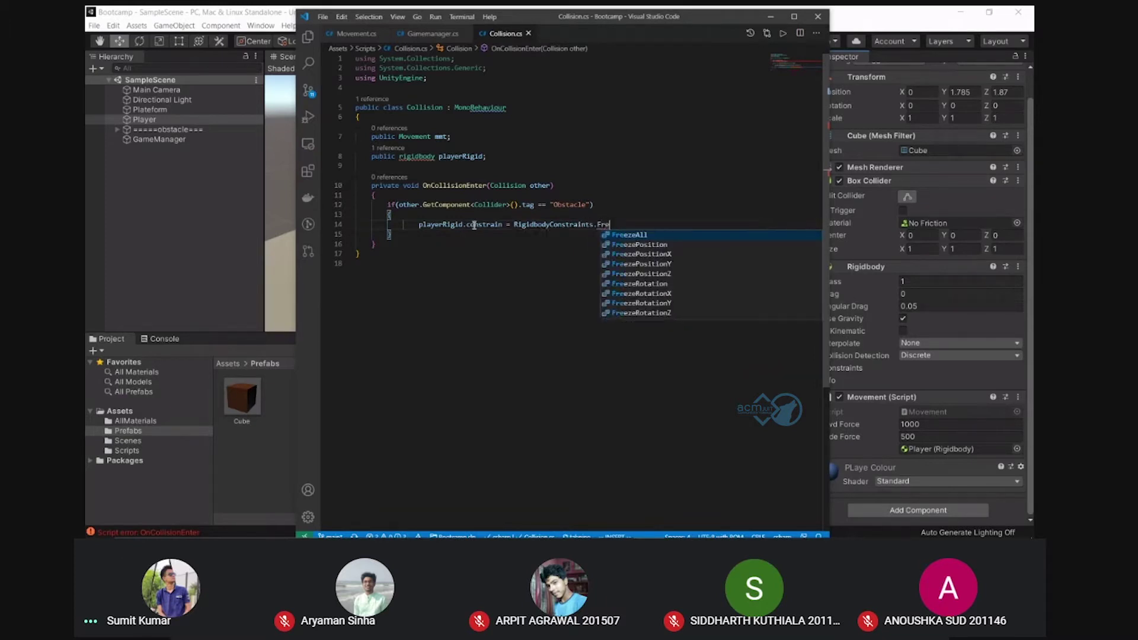
{"action": "key", "text": "Up"}
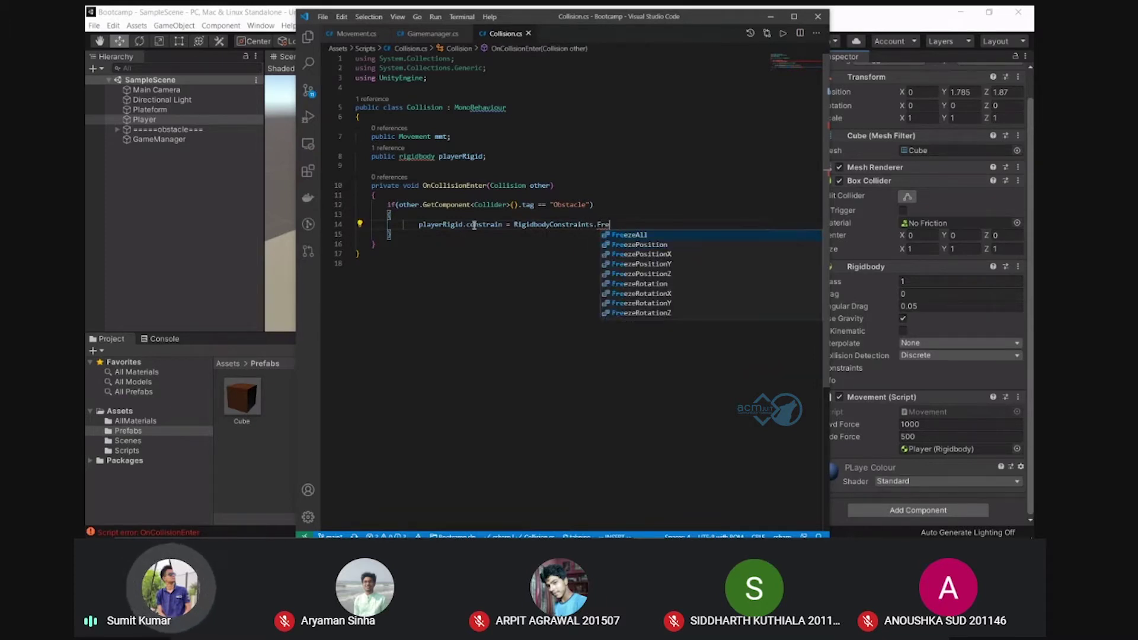
{"action": "key", "text": "Down"}
{"action": "key", "text": "Tab"}
{"action": "type", "text": ";"}
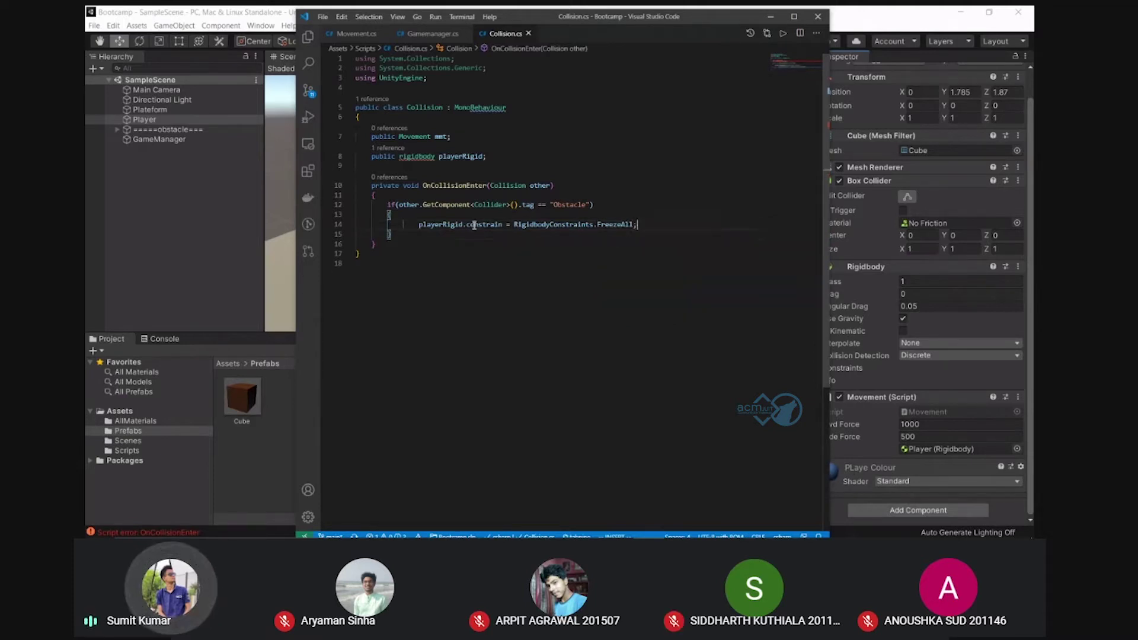
{"action": "key", "text": "BackSpace"}
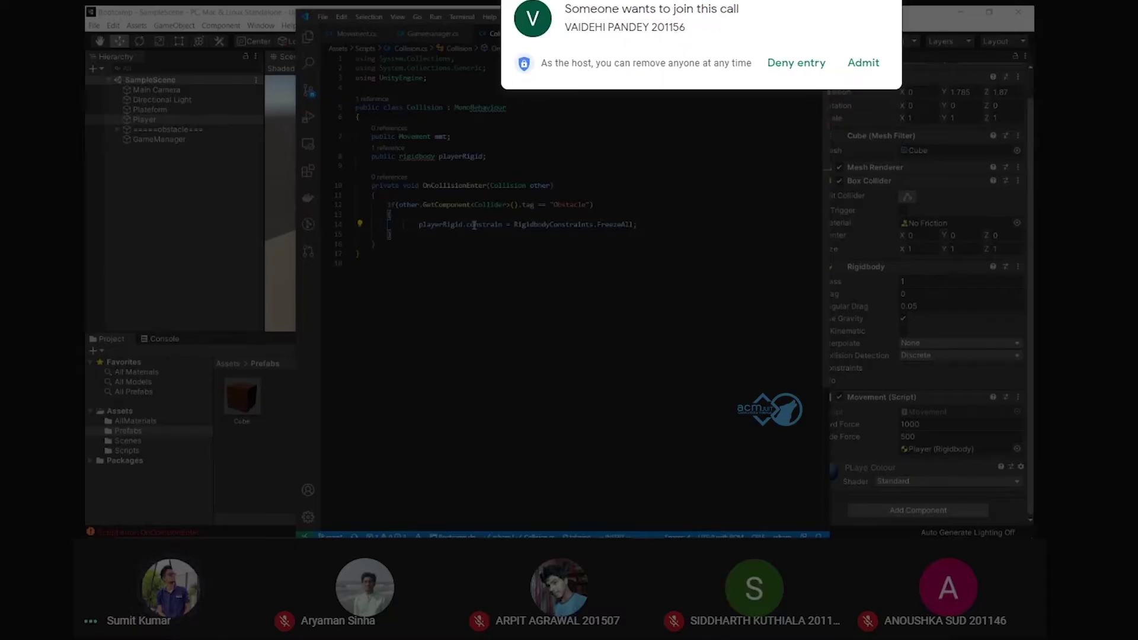
Admit the waiting Meet participant, then fix the 'constraints' spelling and line 14's indentation
{"action": "left_click", "coordinate": [856, 62]}
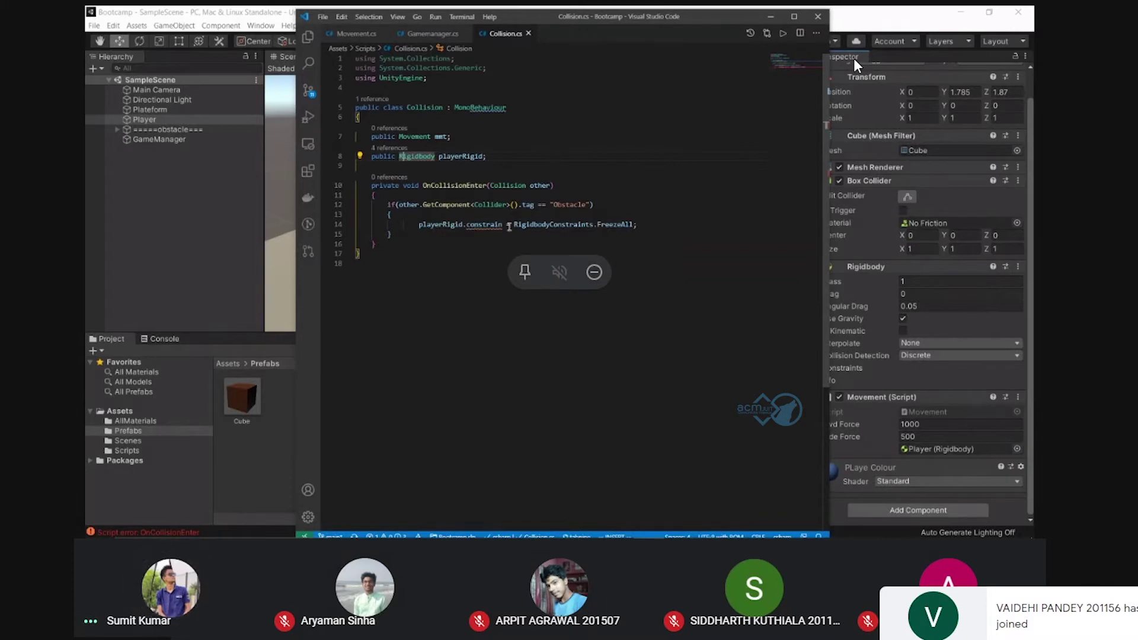
{"action": "left_click", "coordinate": [504, 224]}
{"action": "type", "text": "t"}
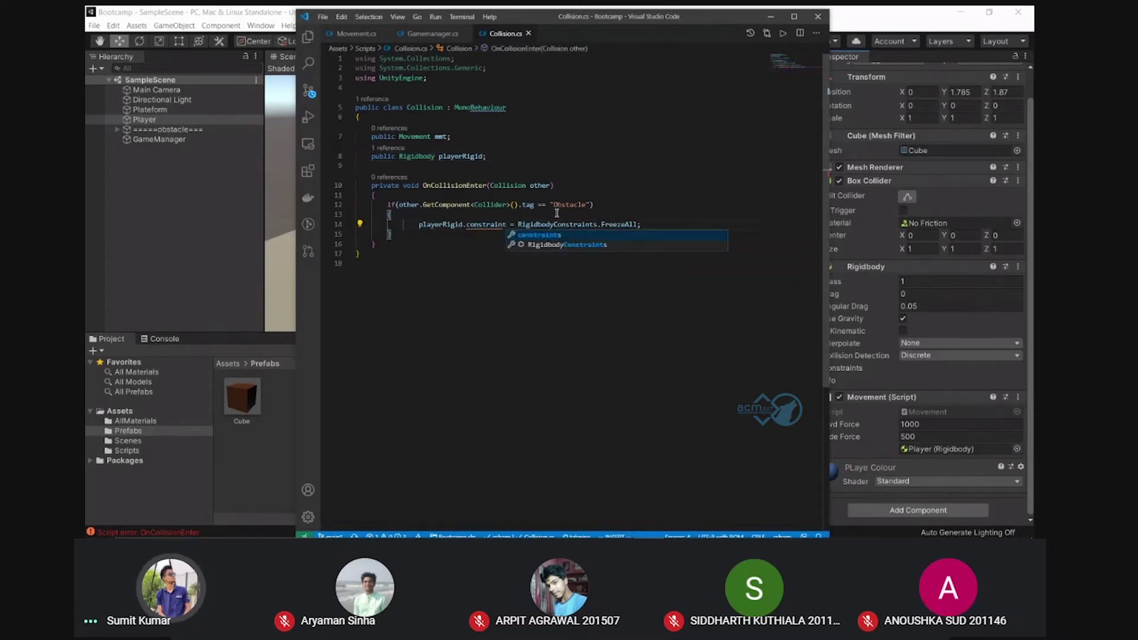
{"action": "key", "text": "Return"}
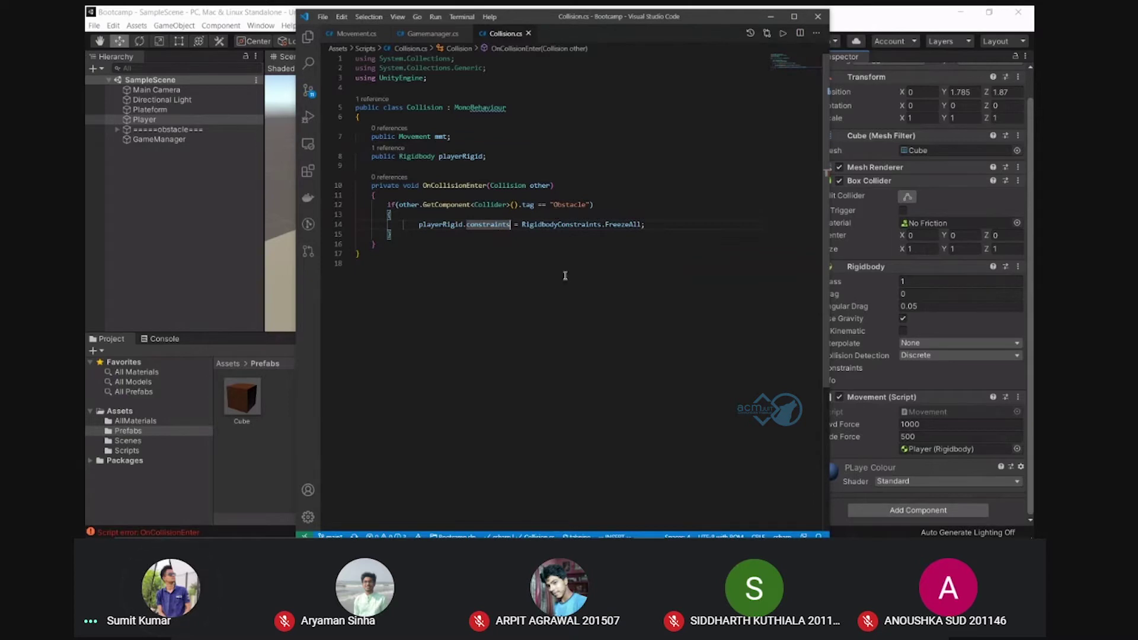
{"action": "key", "text": "Up"}
{"action": "key", "text": "Up"}
{"action": "key", "text": "Up"}
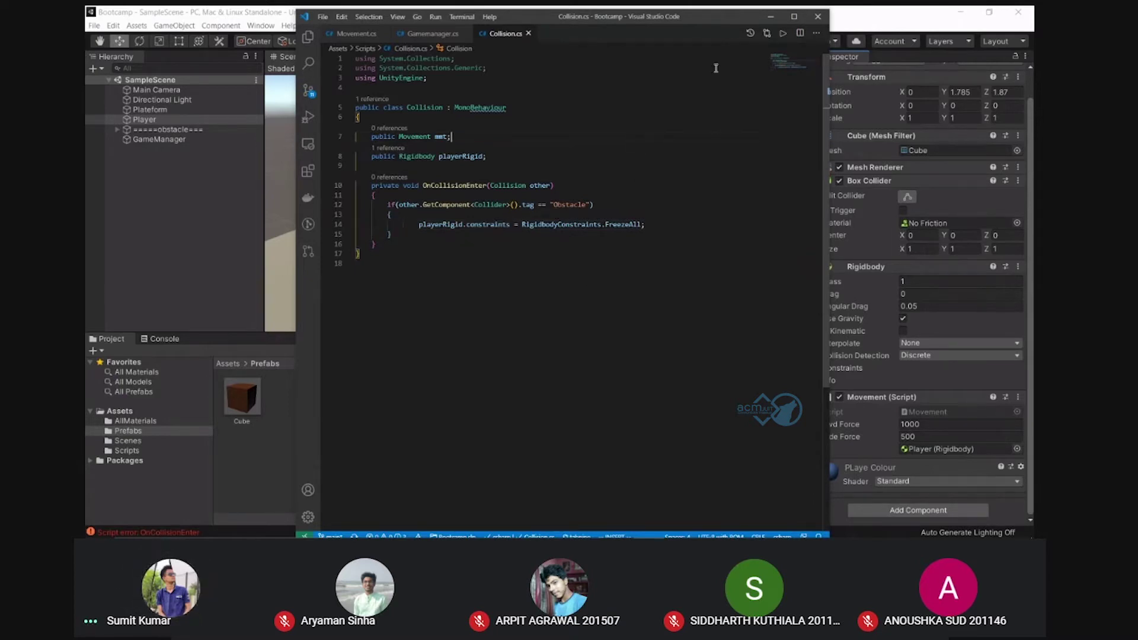
{"action": "left_click", "coordinate": [418, 224]}
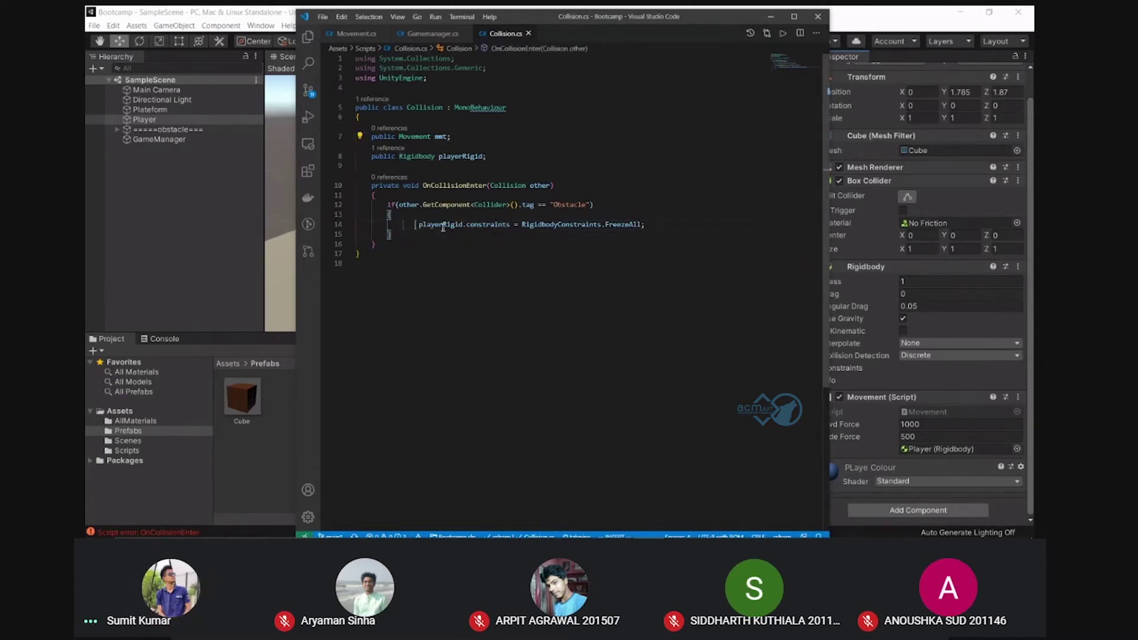
{"action": "key", "text": "BackSpace"}
{"action": "key", "text": "BackSpace"}
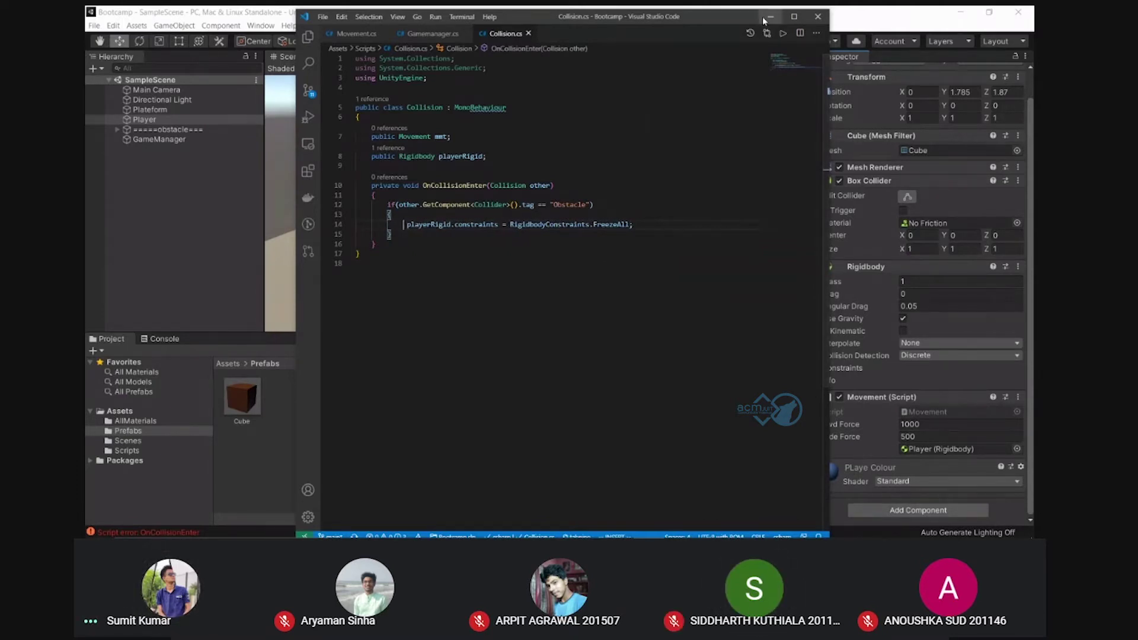
Back in Unity, open the Console's OnCollisionEnter error about the Collision parameter type
{"action": "left_click", "coordinate": [766, 17]}
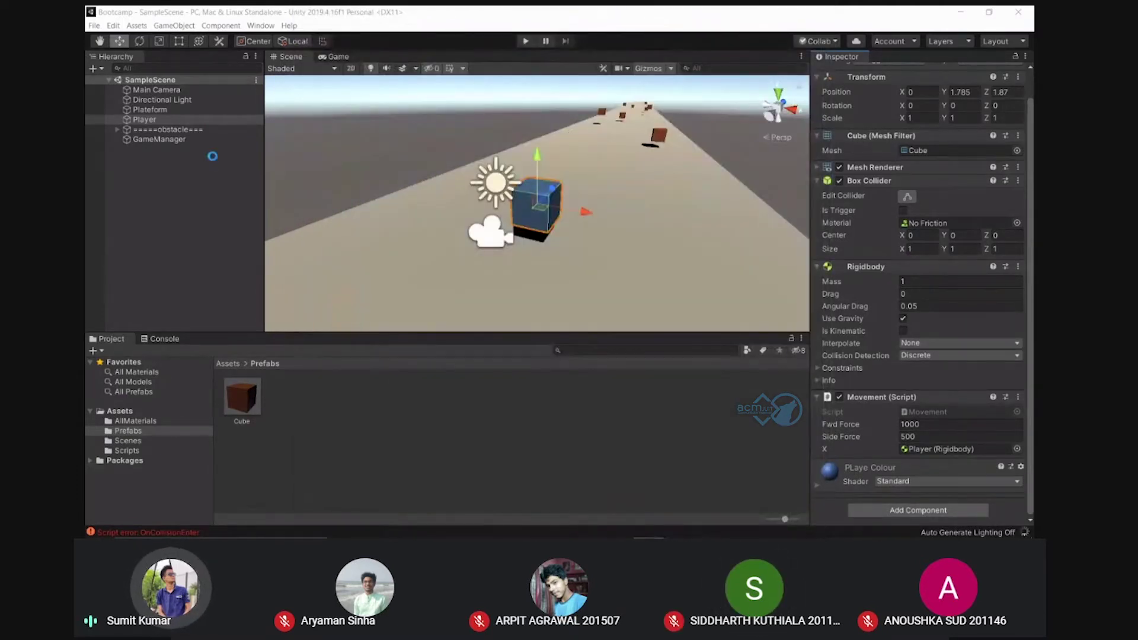
{"action": "left_click", "coordinate": [179, 138]}
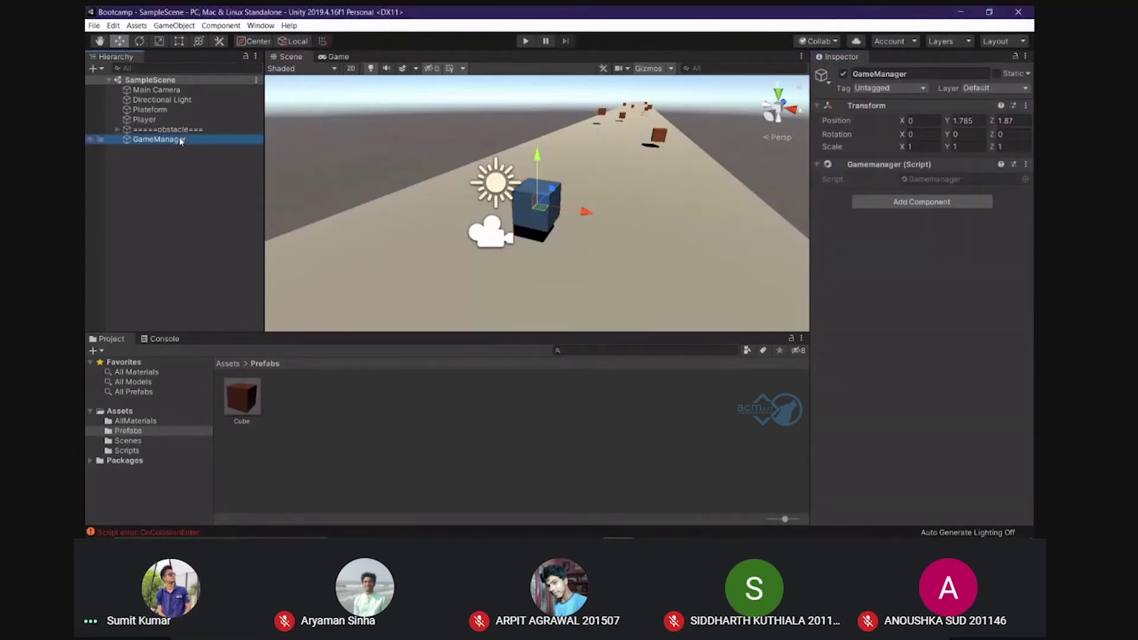
{"action": "left_click", "coordinate": [144, 120]}
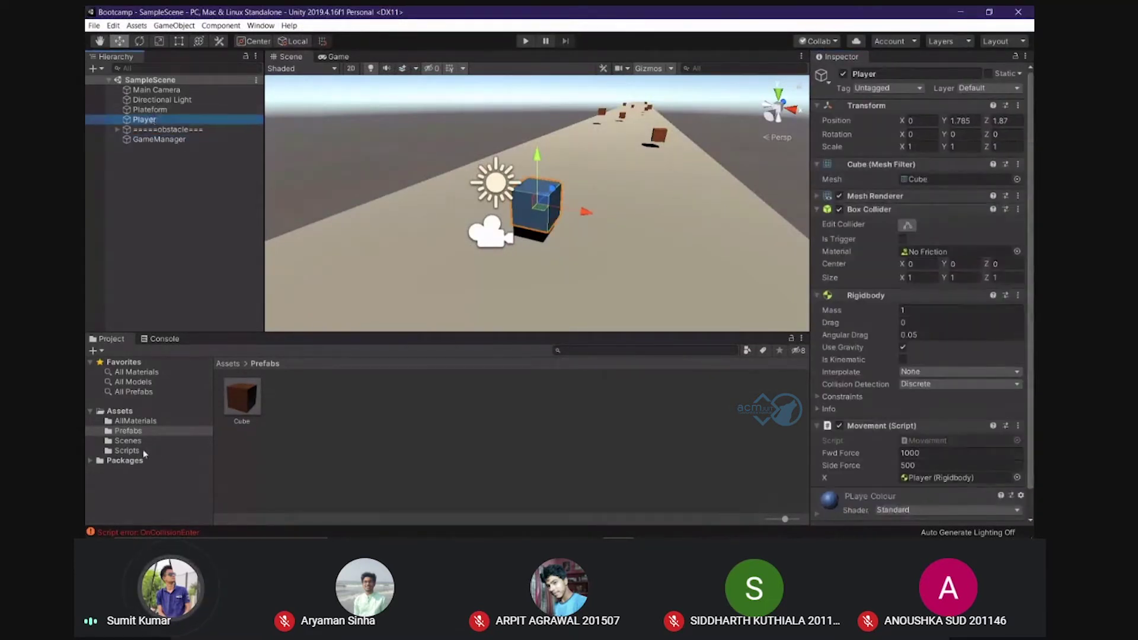
{"action": "left_click", "coordinate": [126, 451]}
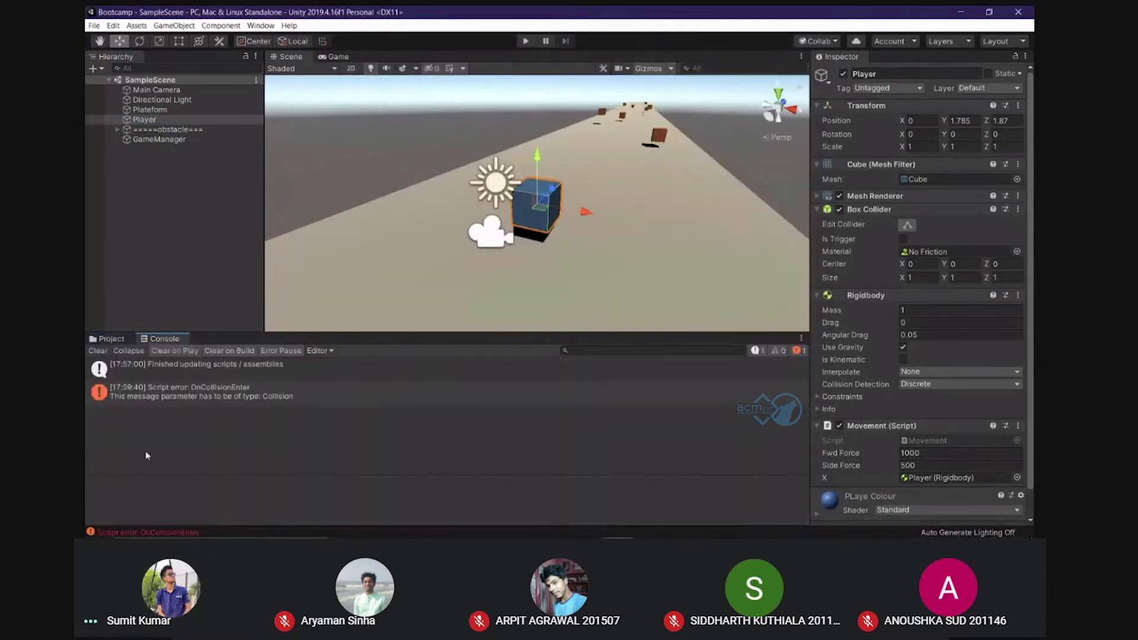
{"action": "left_click", "coordinate": [163, 339]}
{"action": "left_click", "coordinate": [227, 395]}
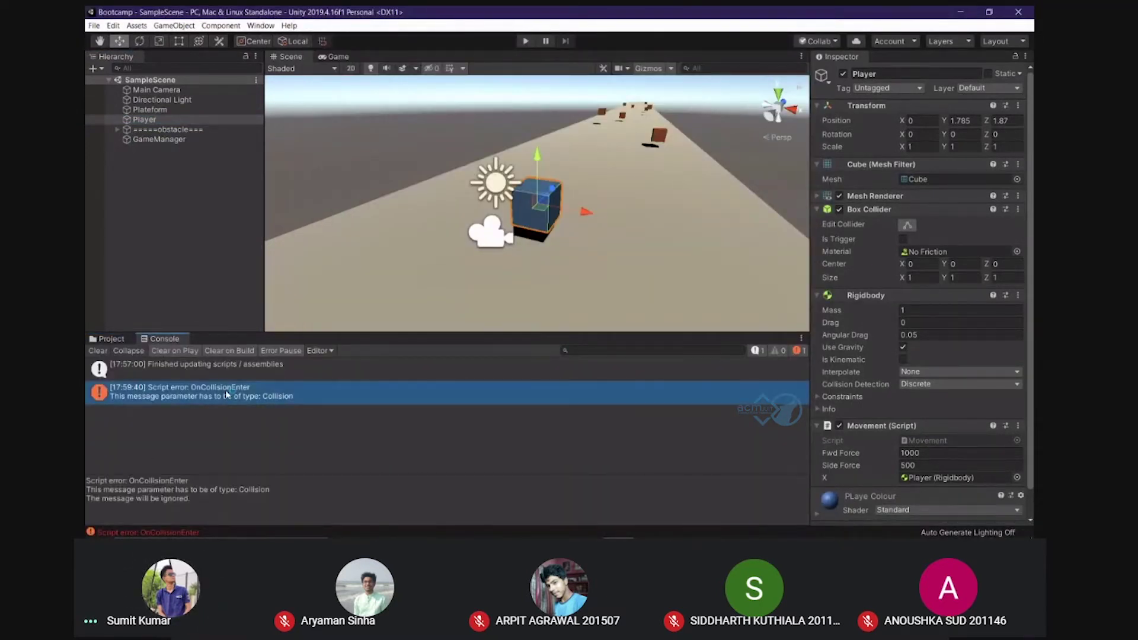
{"action": "double_click", "coordinate": [229, 394]}
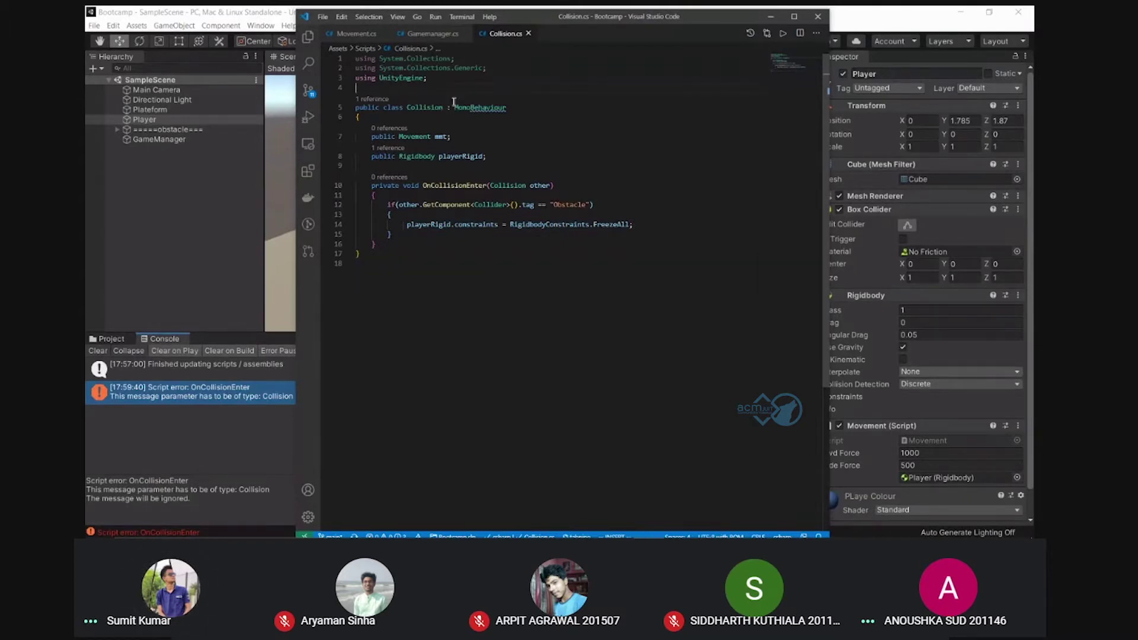
{"action": "left_click", "coordinate": [502, 154]}
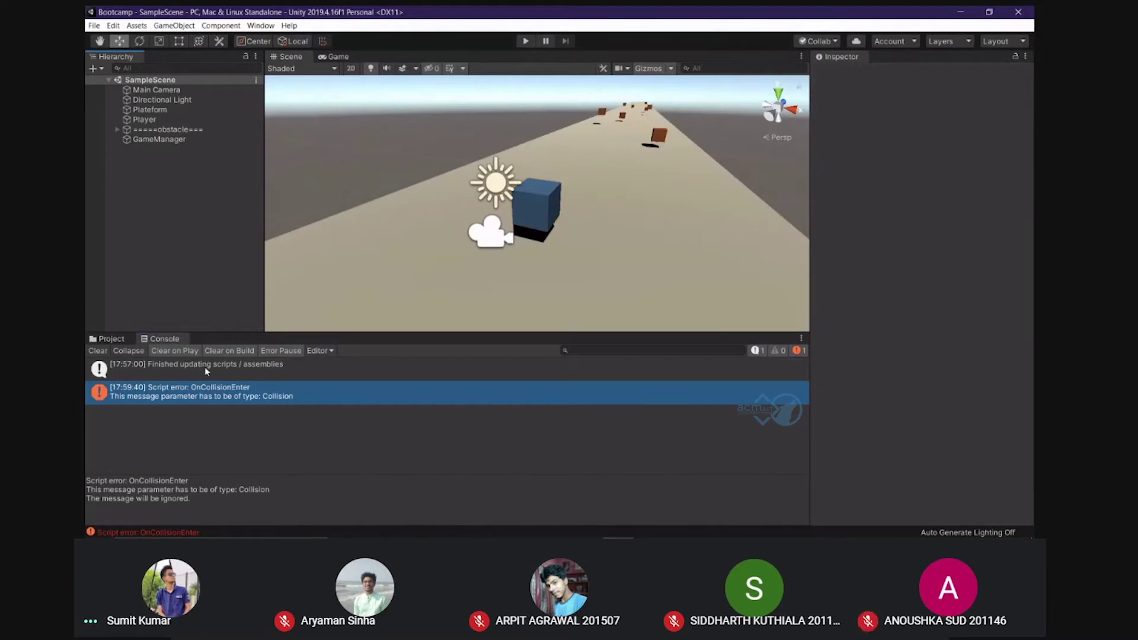
Rename the Collision script in Assets > Scripts to CollisionScript
{"action": "left_click", "coordinate": [119, 339]}
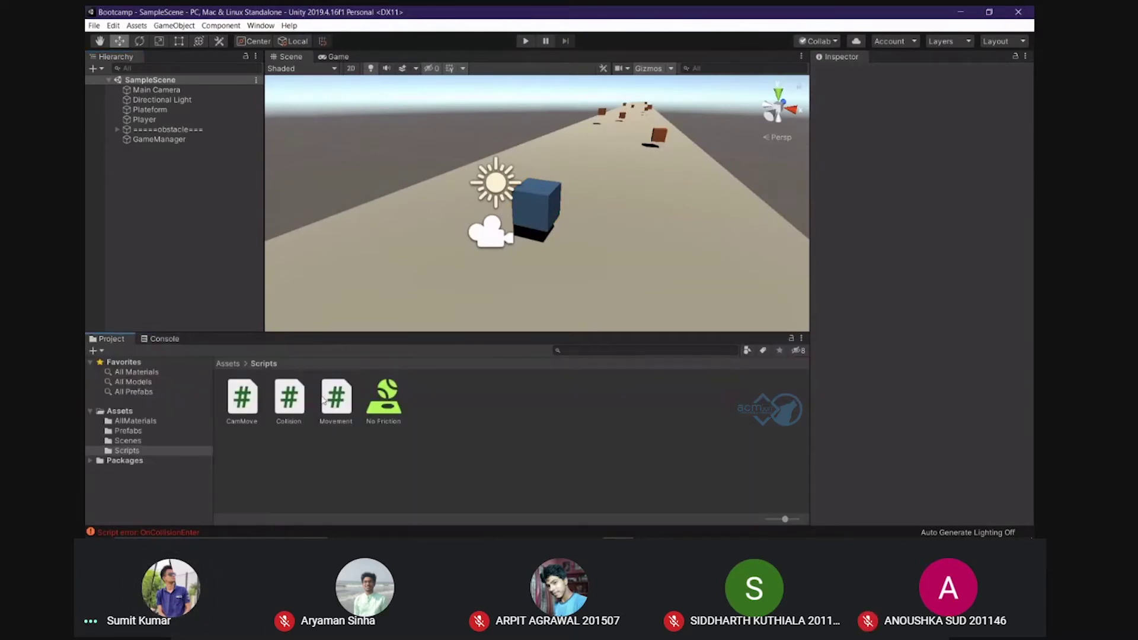
{"action": "left_click", "coordinate": [293, 398]}
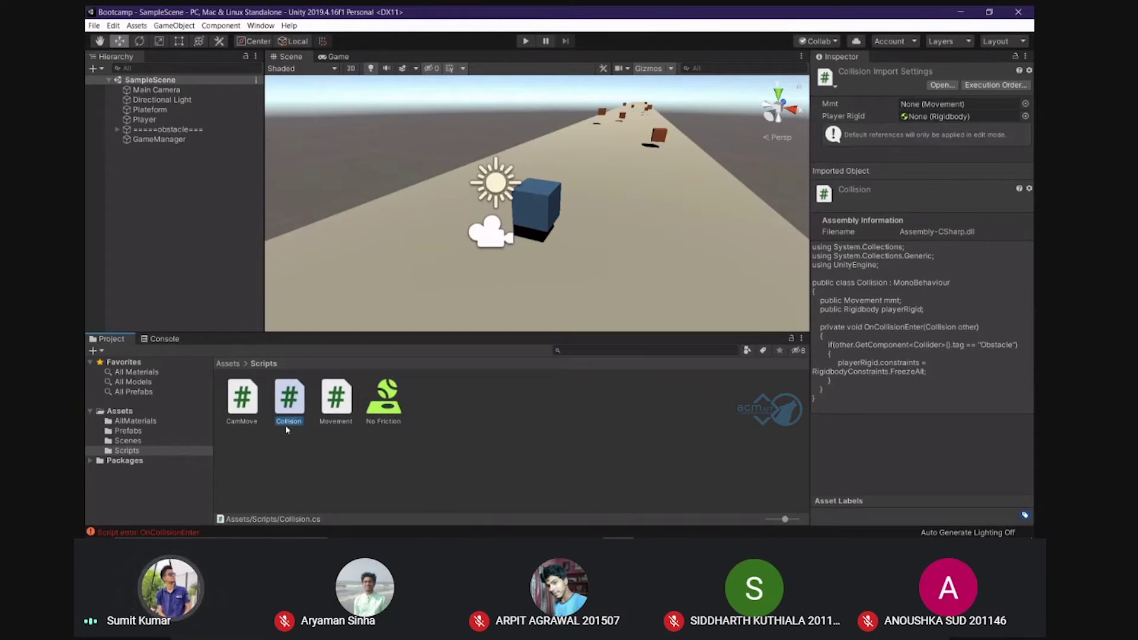
{"action": "left_click", "coordinate": [290, 424]}
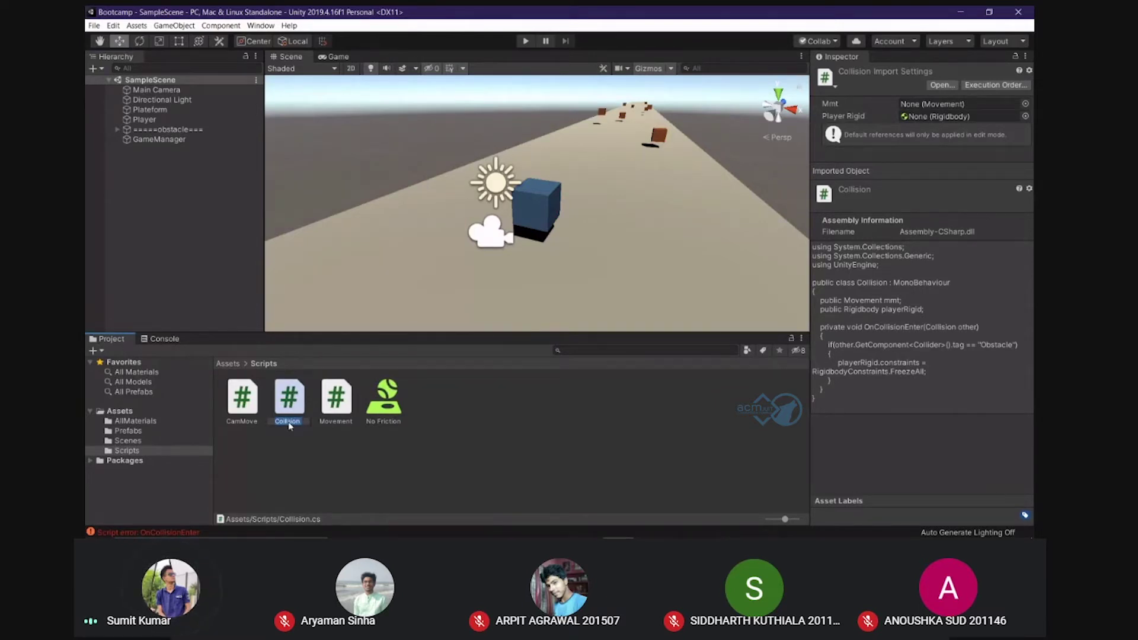
{"action": "type", "text": "Scr"}
{"action": "type", "text": "ipt"}
{"action": "key", "text": "Return"}
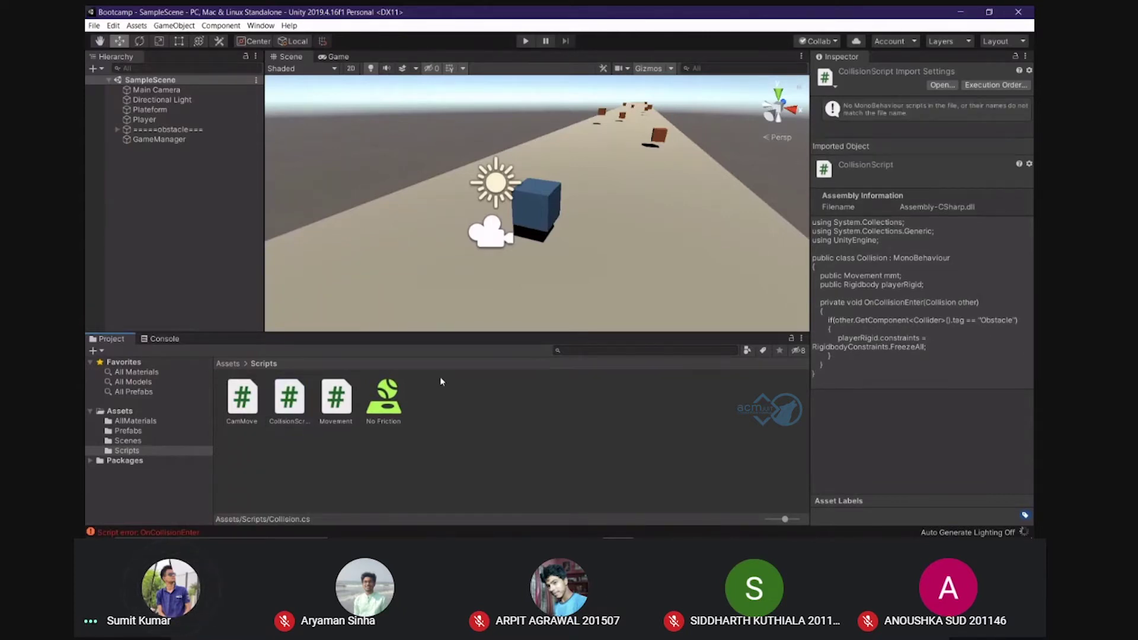
Rename the class in the code editor to CollisionScript
{"action": "mouse_move", "coordinate": [659, 527]}
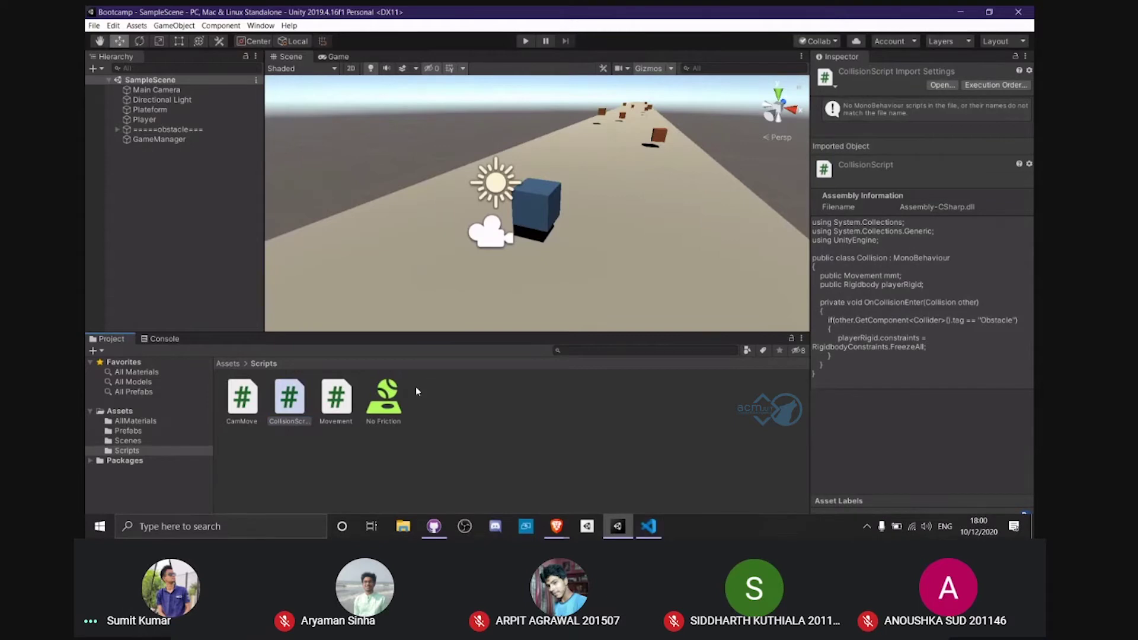
{"action": "left_click", "coordinate": [289, 400]}
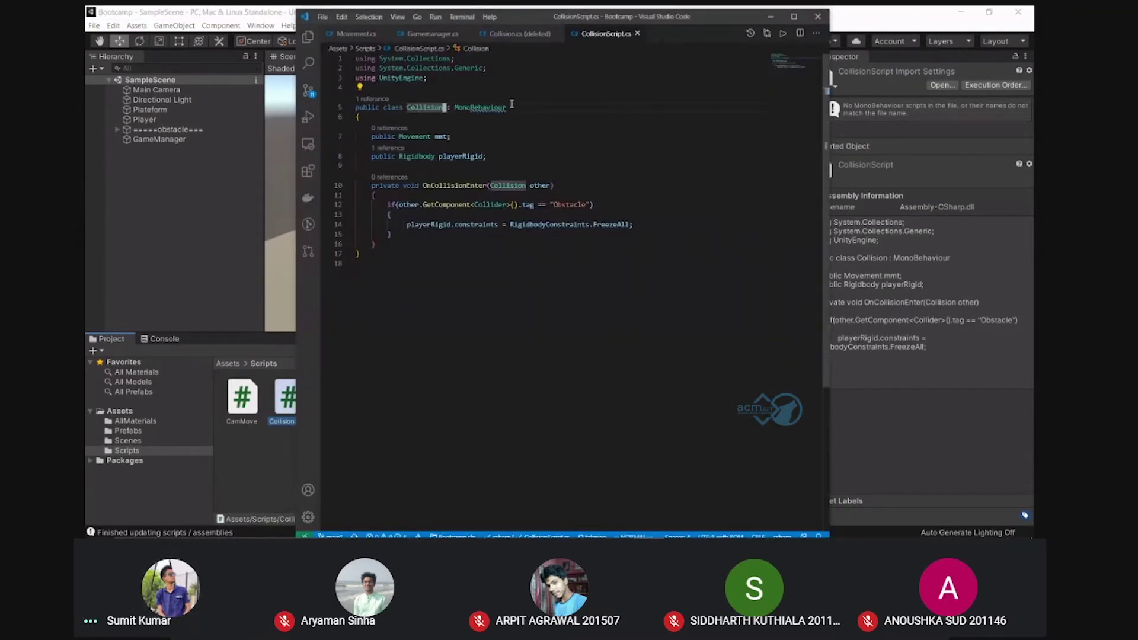
{"action": "type", "text": "Sc"}
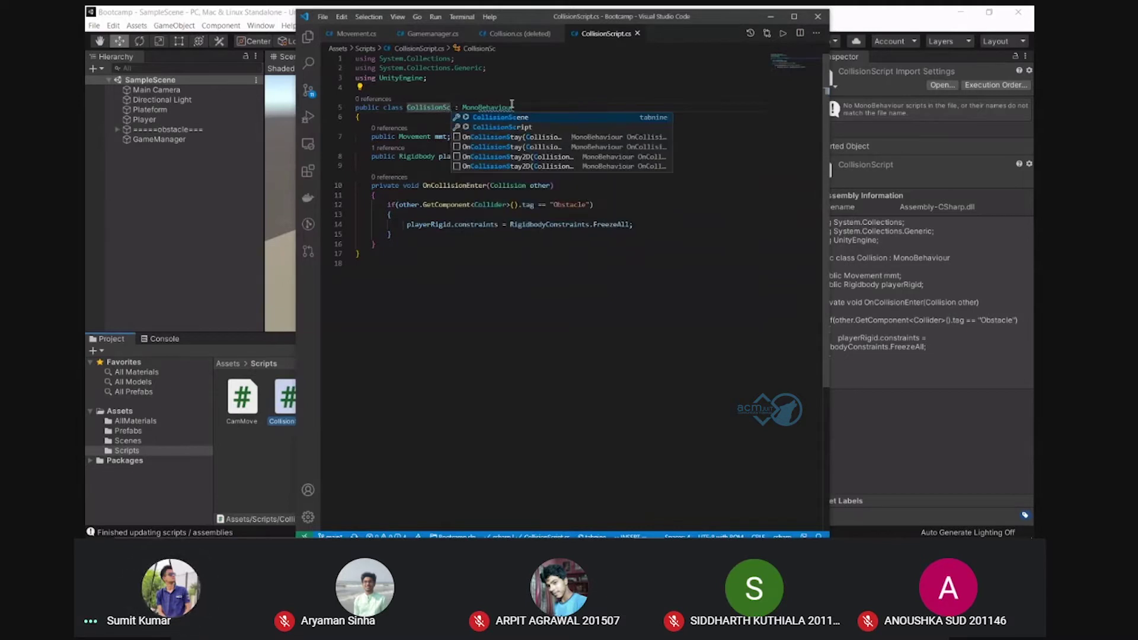
{"action": "type", "text": "ript"}
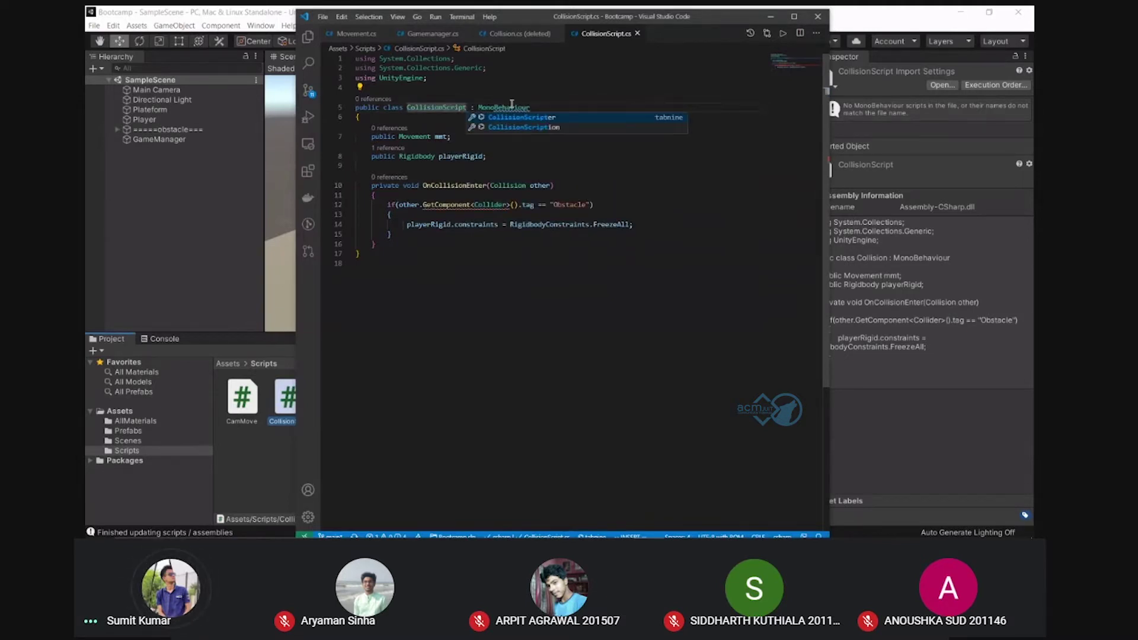
{"action": "left_click", "coordinate": [630, 100]}
Replace GetComponent<Collider>() with collider in line 12's tag check, then close the editor
{"action": "left_click", "coordinate": [469, 215]}
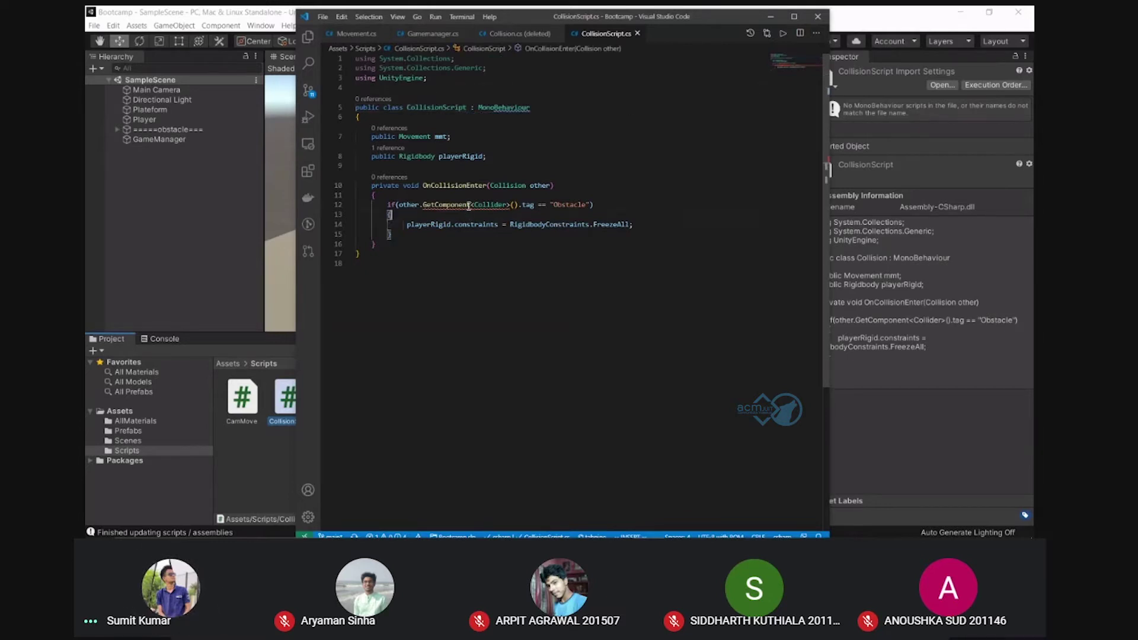
{"action": "left_click", "coordinate": [612, 162]}
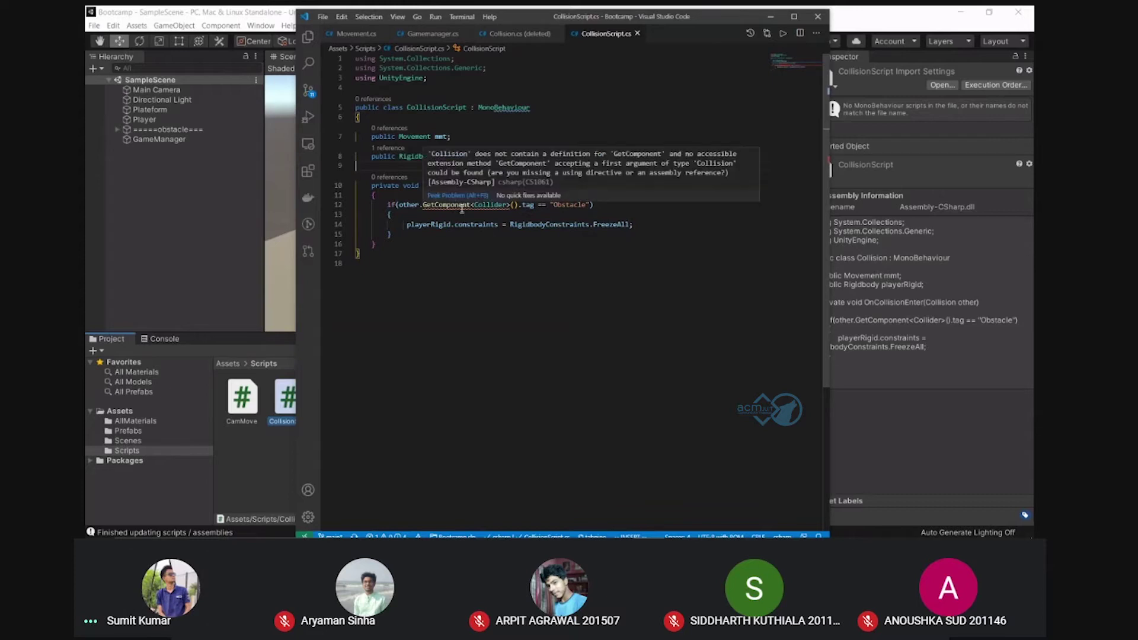
{"action": "left_click", "coordinate": [461, 205]}
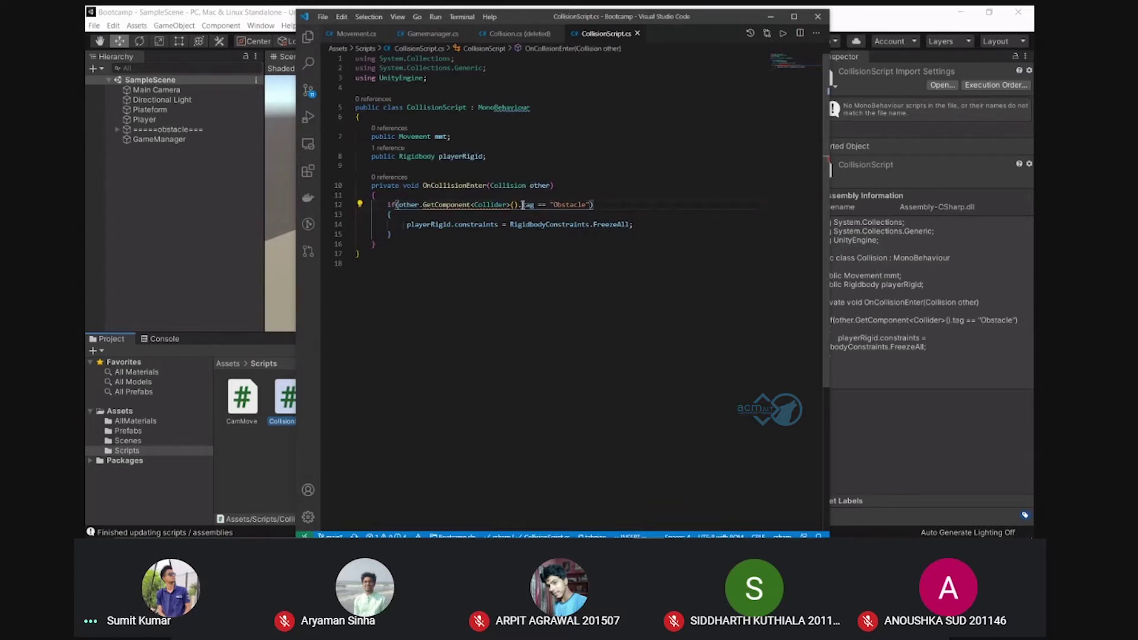
{"action": "left_click_drag", "start_coordinate": [512, 205], "coordinate": [448, 204]}
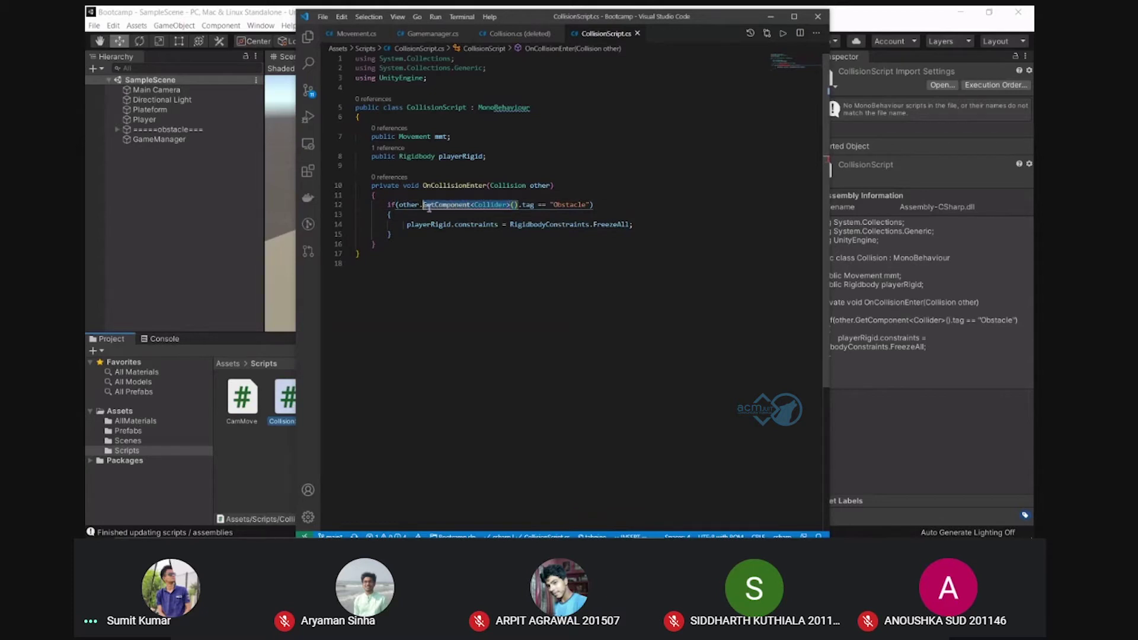
{"action": "key", "text": "BackSpace"}
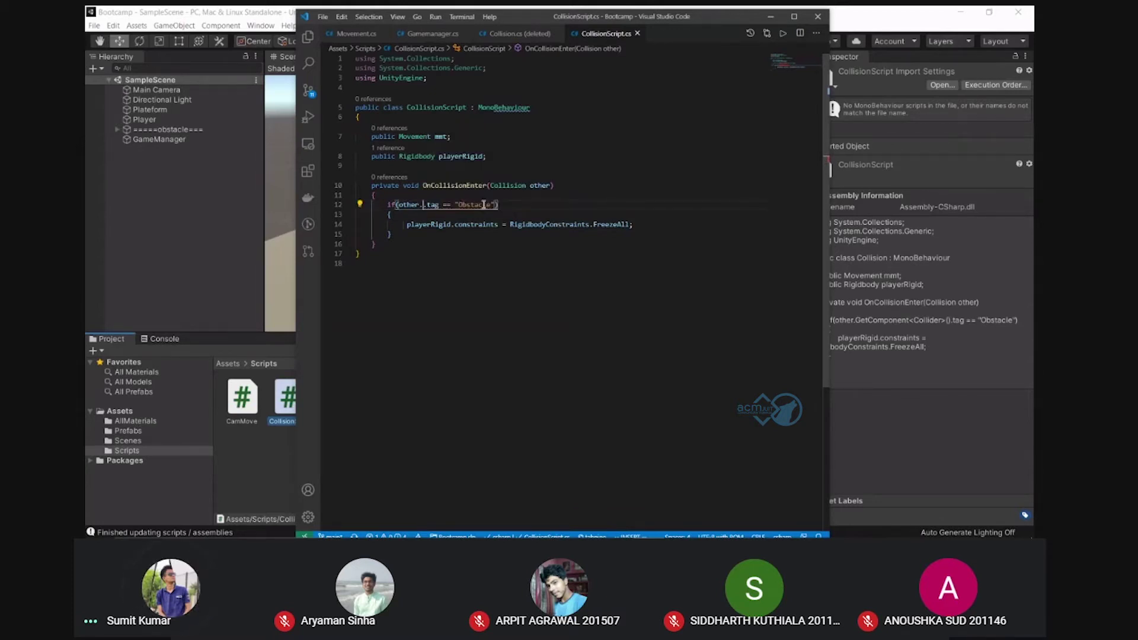
{"action": "type", "text": "c"}
{"action": "type", "text": "olli"}
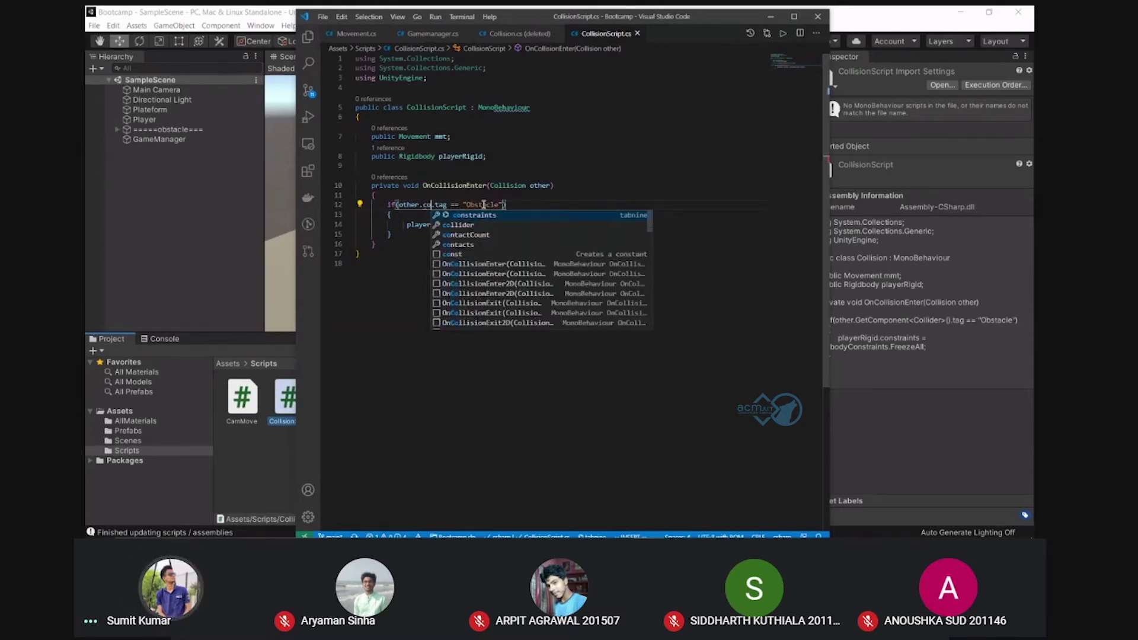
{"action": "key", "text": "Escape"}
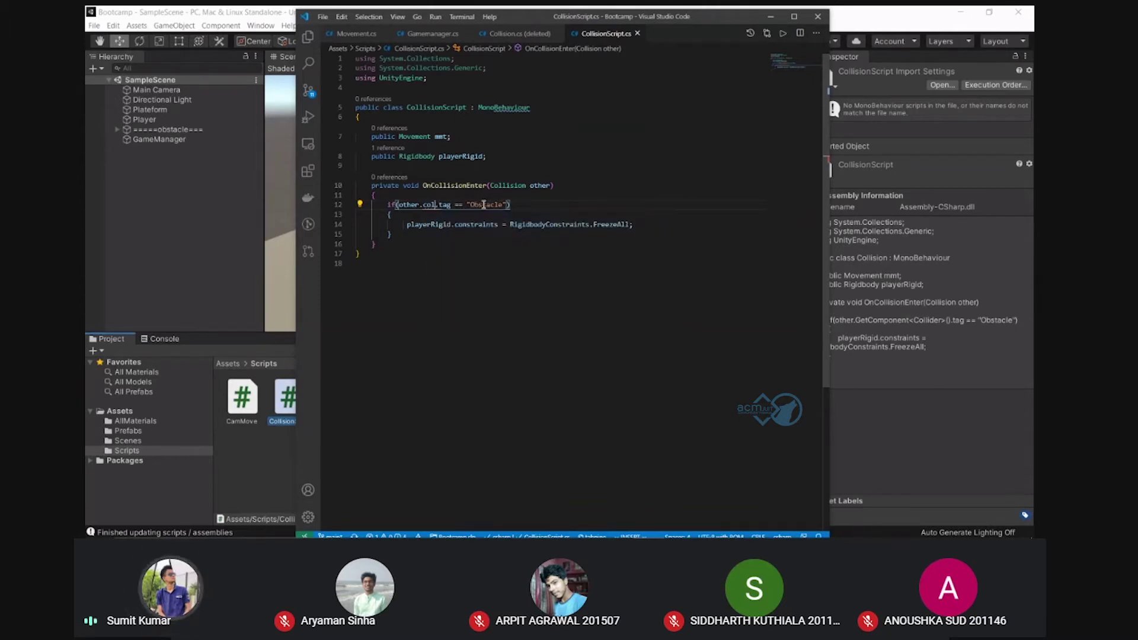
{"action": "key", "text": "ctrl+space"}
{"action": "type", "text": "der"}
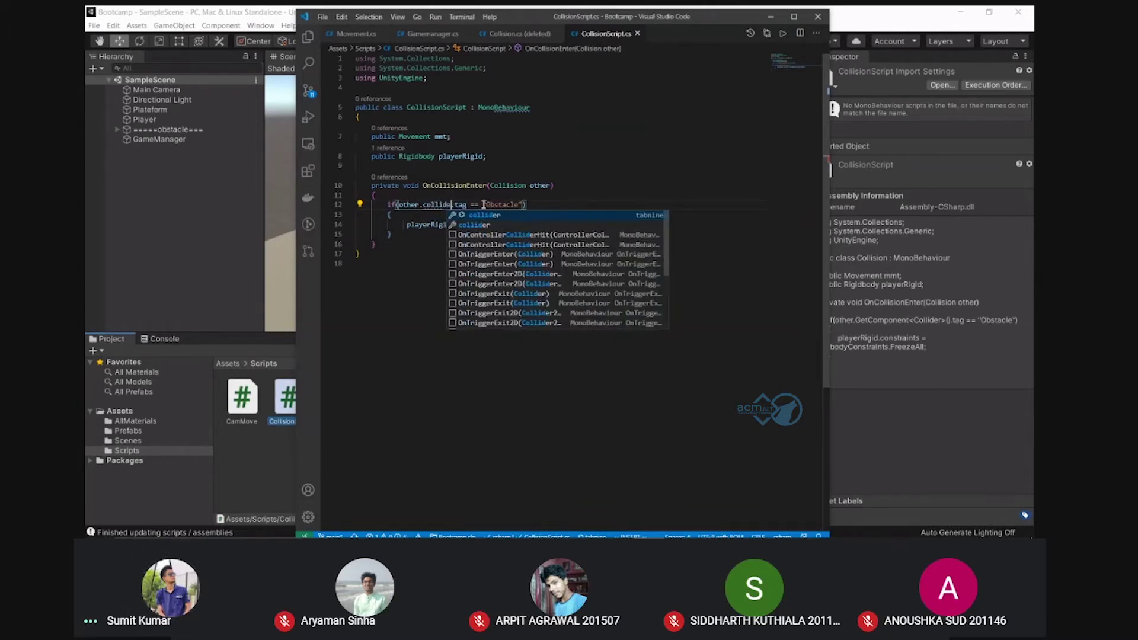
{"action": "left_click", "coordinate": [483, 204]}
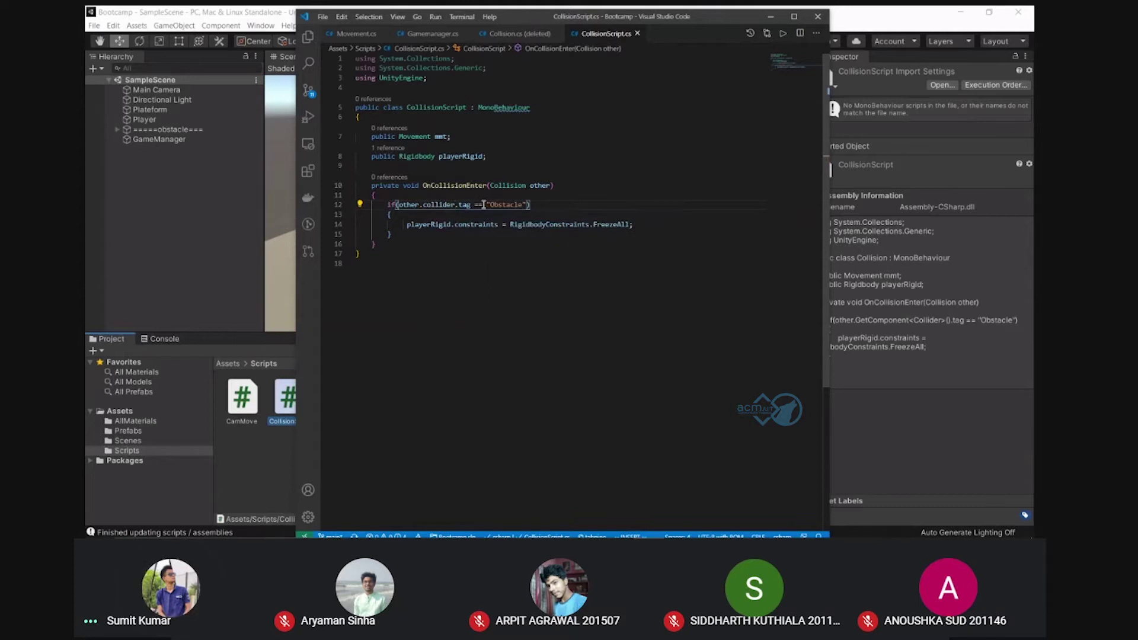
{"action": "left_click", "coordinate": [536, 204]}
{"action": "left_click", "coordinate": [825, 10]}
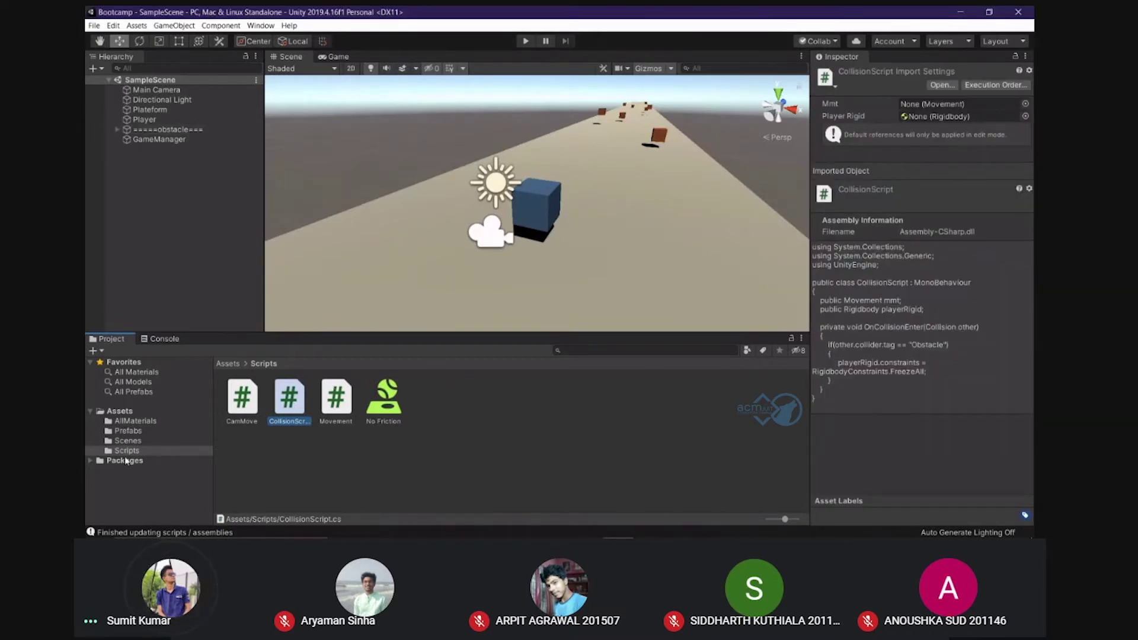
Check the Cube prefab and try dragging CollisionScript onto the obstacle cubes
{"action": "left_click", "coordinate": [127, 441]}
{"action": "left_click", "coordinate": [127, 431]}
{"action": "left_click", "coordinate": [241, 394]}
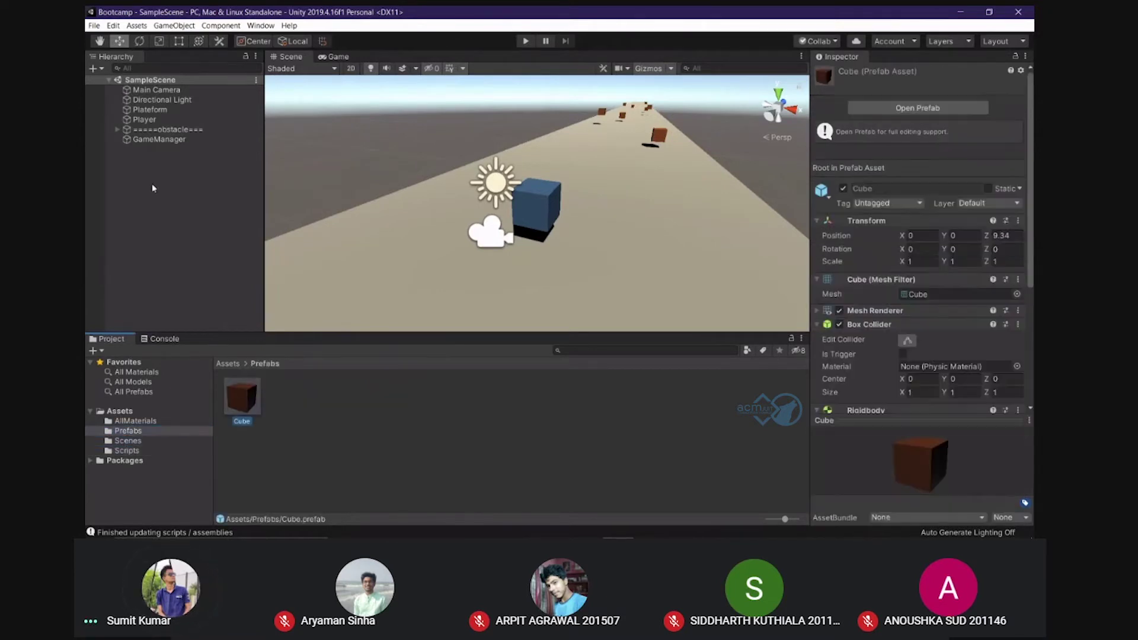
{"action": "left_click", "coordinate": [128, 449]}
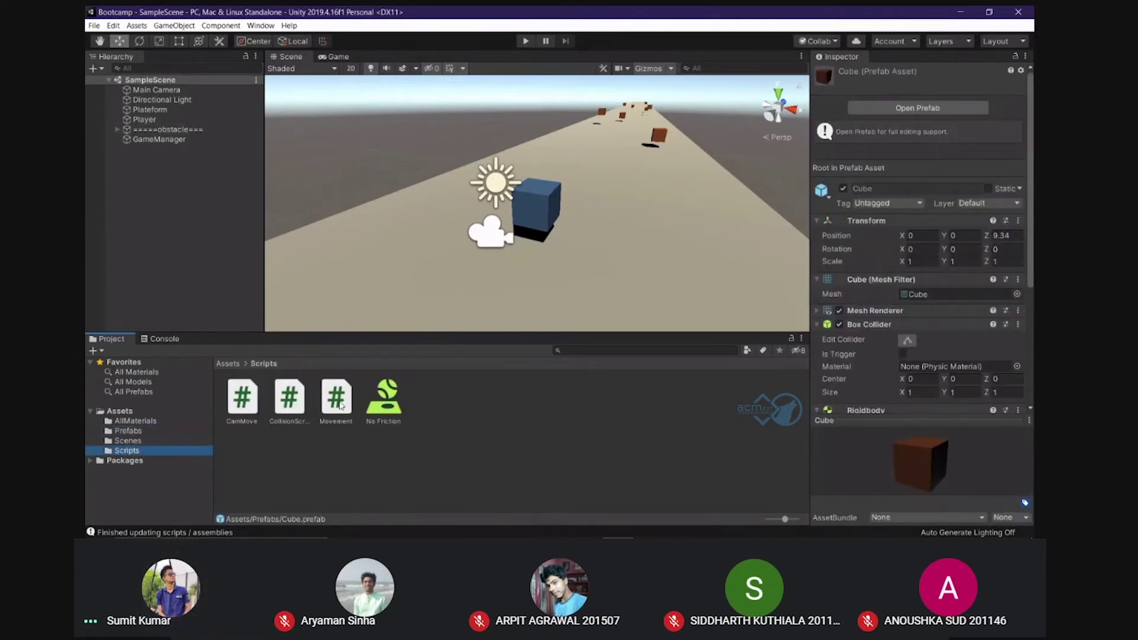
{"action": "left_click", "coordinate": [289, 407]}
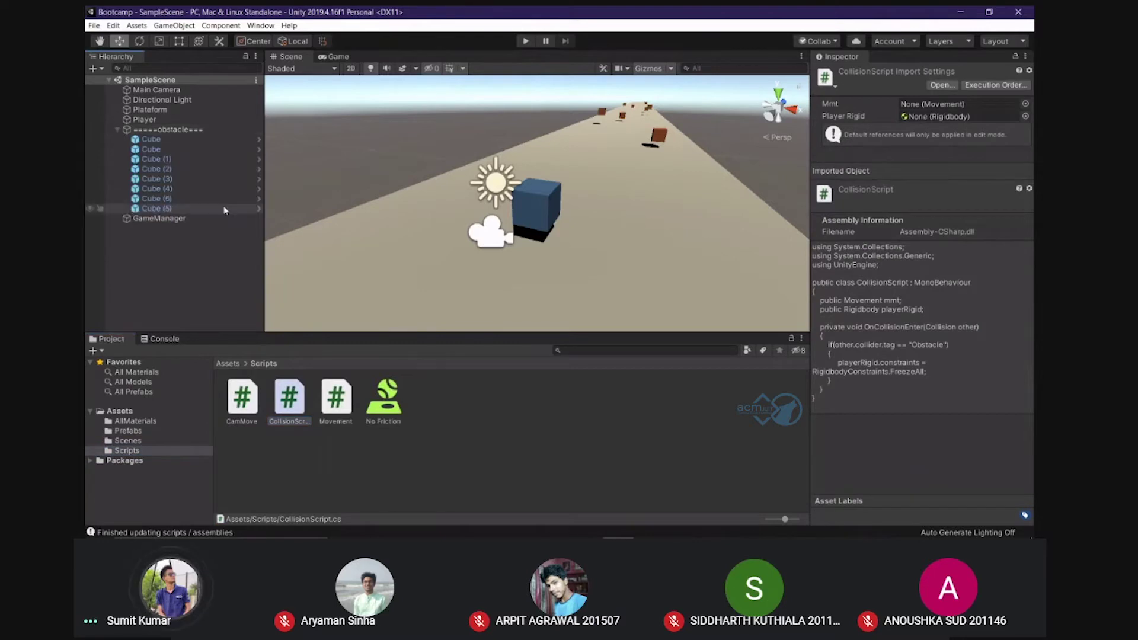
{"action": "left_click_drag", "start_coordinate": [293, 403], "coordinate": [273, 377]}
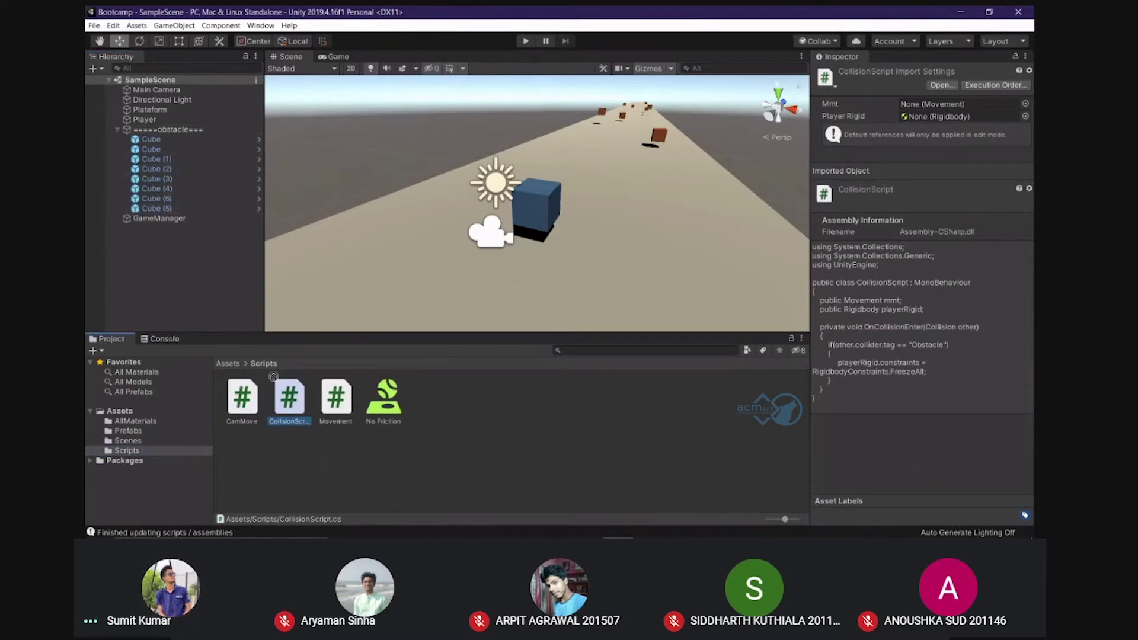
Select Cube through Cube (5) and add the Collision Script component to all of them
{"action": "left_click", "coordinate": [151, 140]}
{"action": "left_click", "coordinate": [157, 208], "text": "shift"}
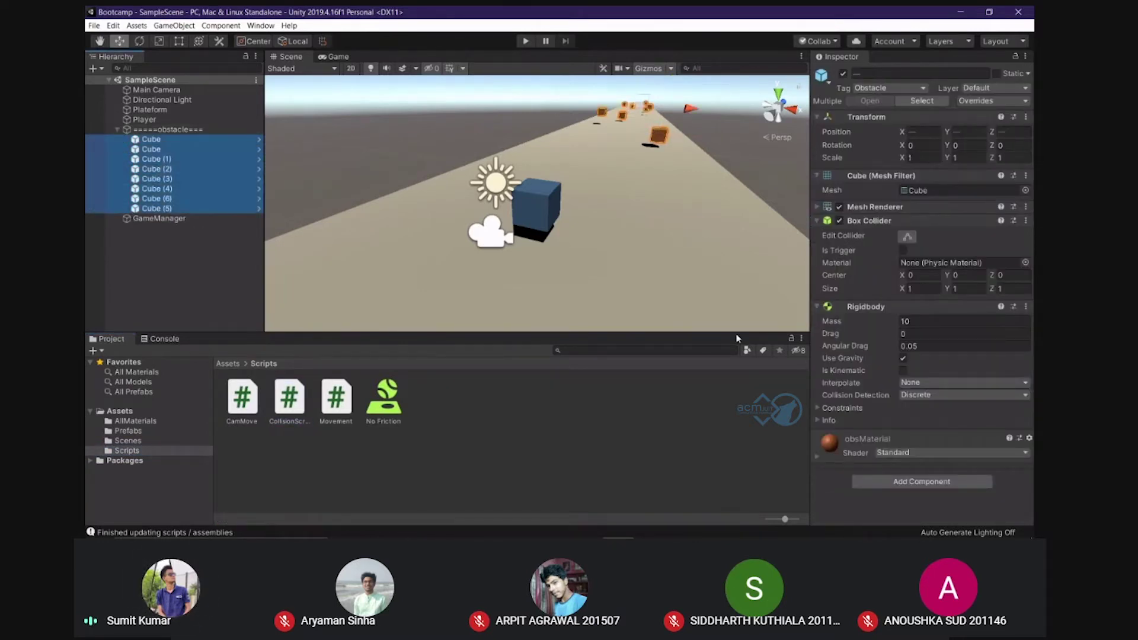
{"action": "left_click", "coordinate": [922, 481]}
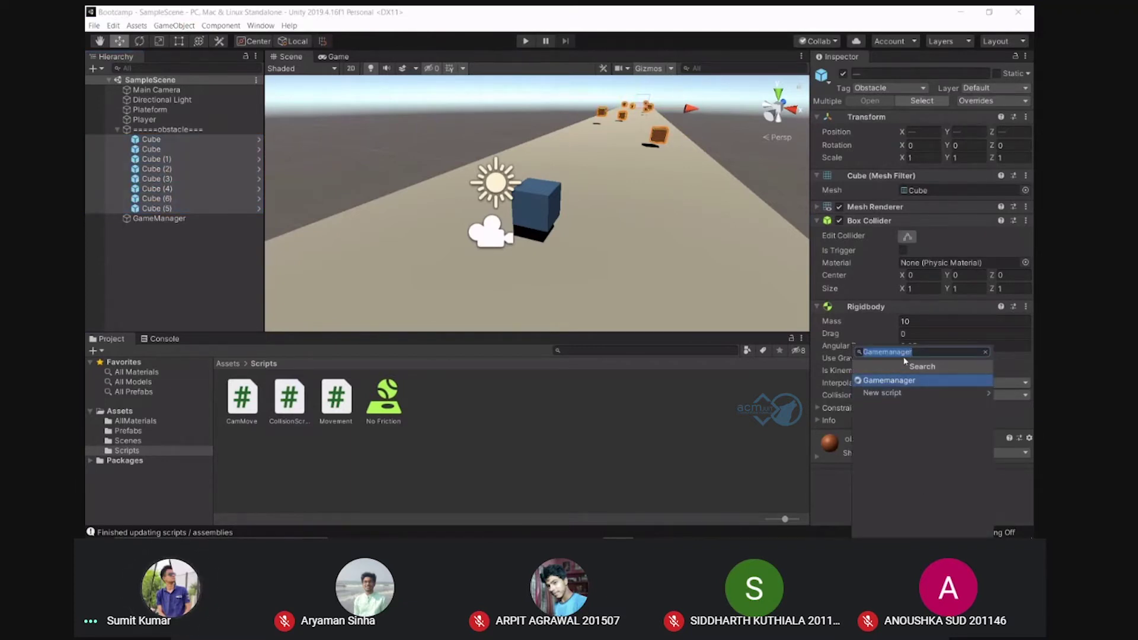
{"action": "type", "text": "coll"}
{"action": "key", "text": "Return"}
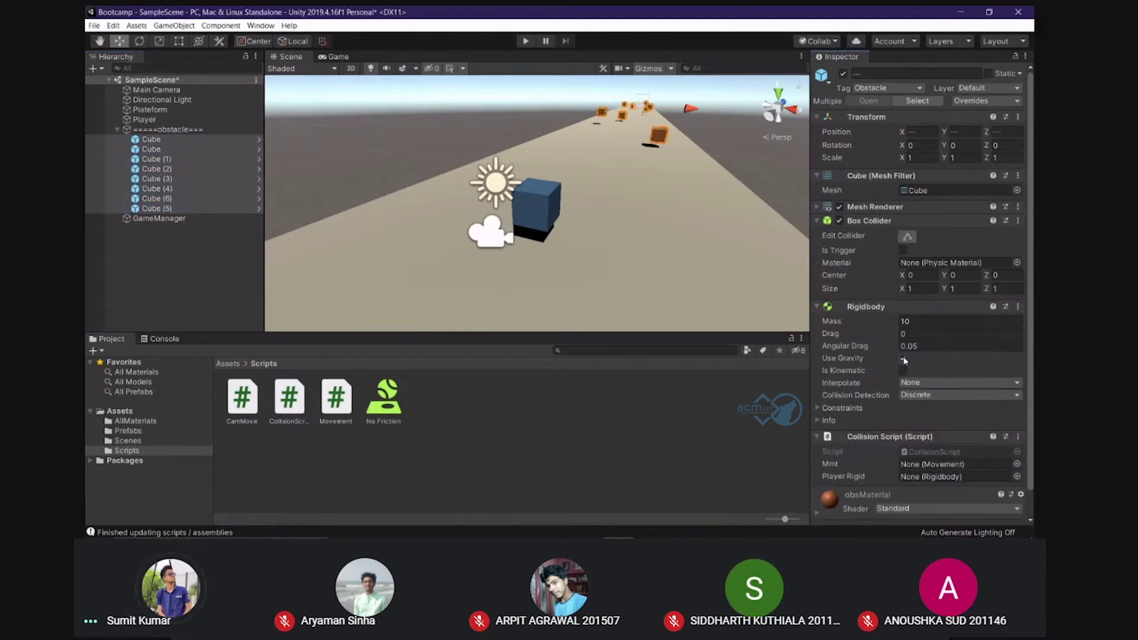
{"action": "left_click", "coordinate": [659, 414]}
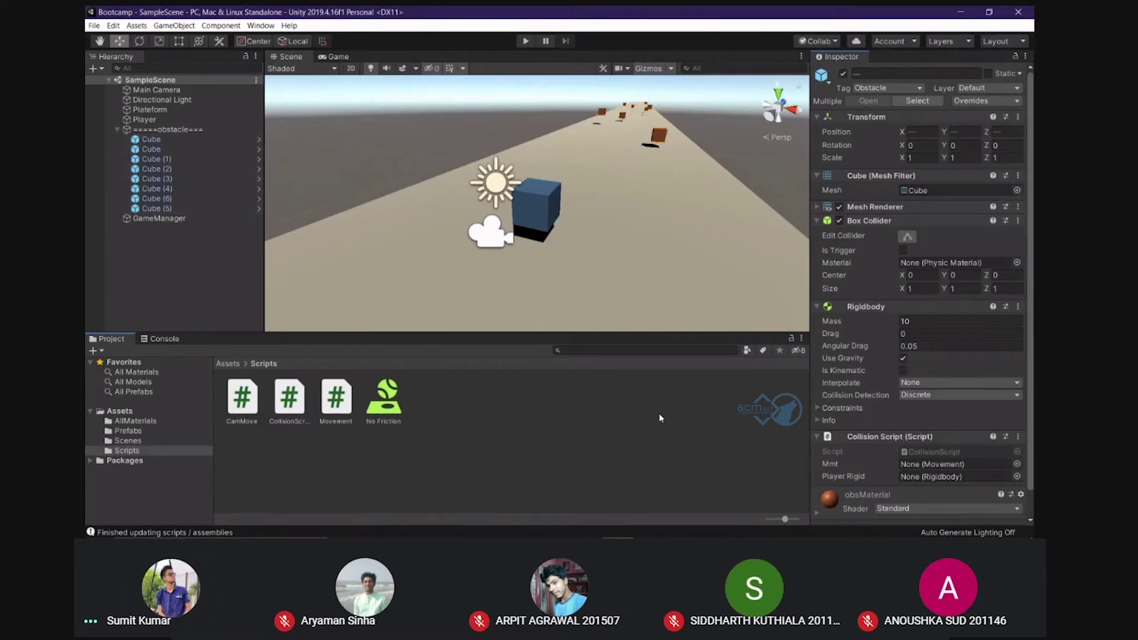
Save the scene, stop the game, and toggle Is Trigger on the obstacle cube's Box Collider
{"action": "left_click", "coordinate": [113, 25]}
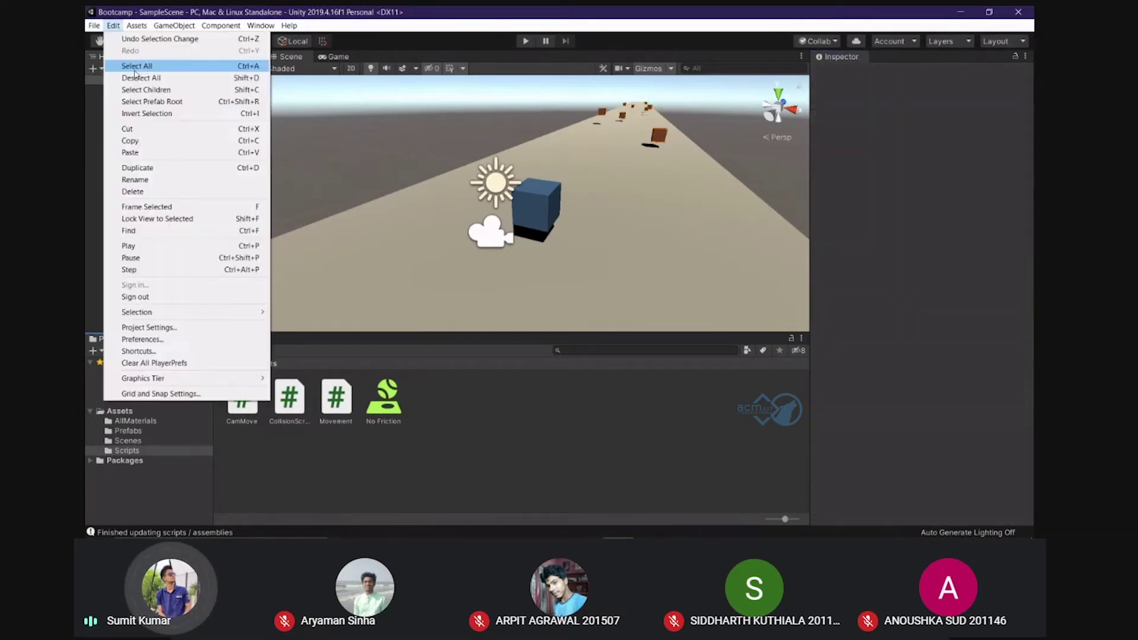
{"action": "mouse_move", "coordinate": [93, 26]}
{"action": "left_click", "coordinate": [112, 66]}
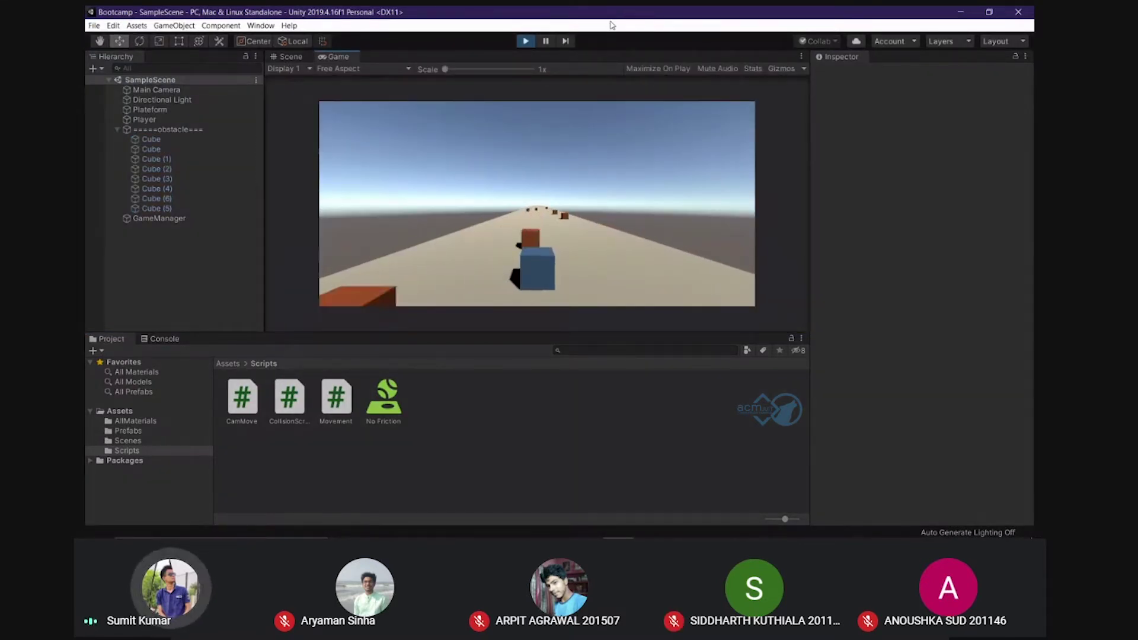
{"action": "left_click", "coordinate": [528, 42]}
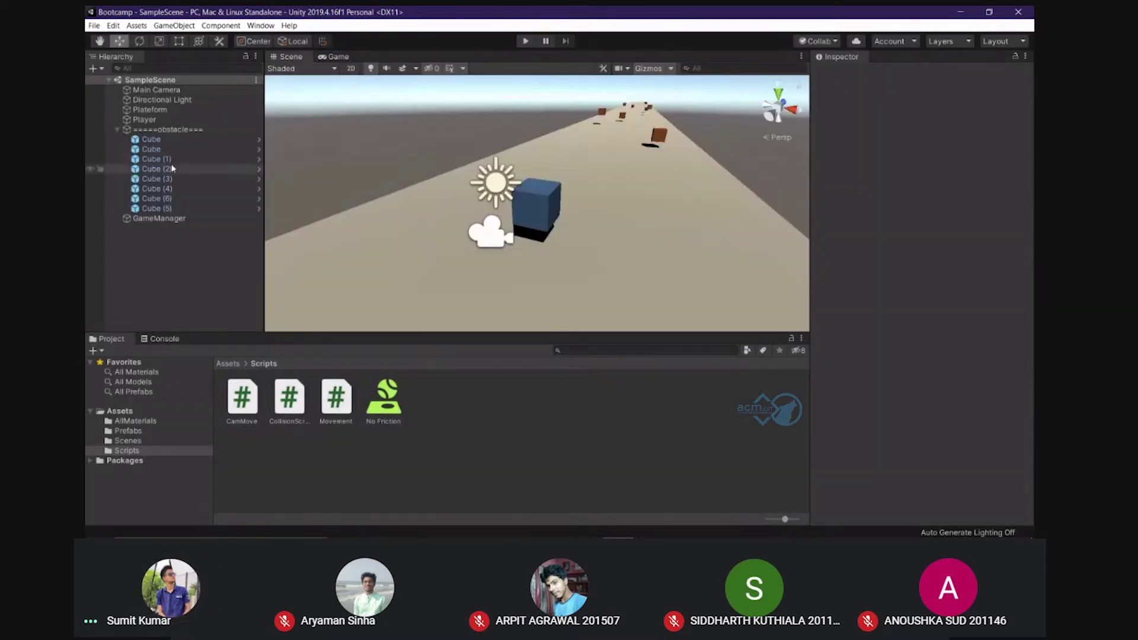
{"action": "left_click", "coordinate": [151, 139]}
{"action": "left_click", "coordinate": [903, 251]}
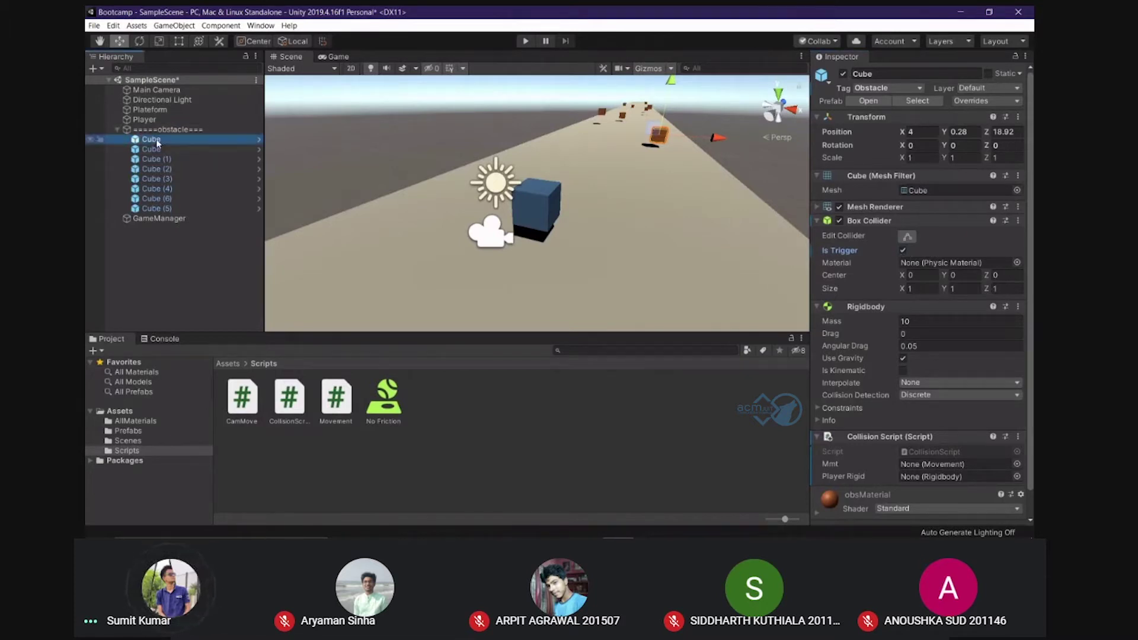
{"action": "left_click", "coordinate": [179, 209], "text": "shift"}
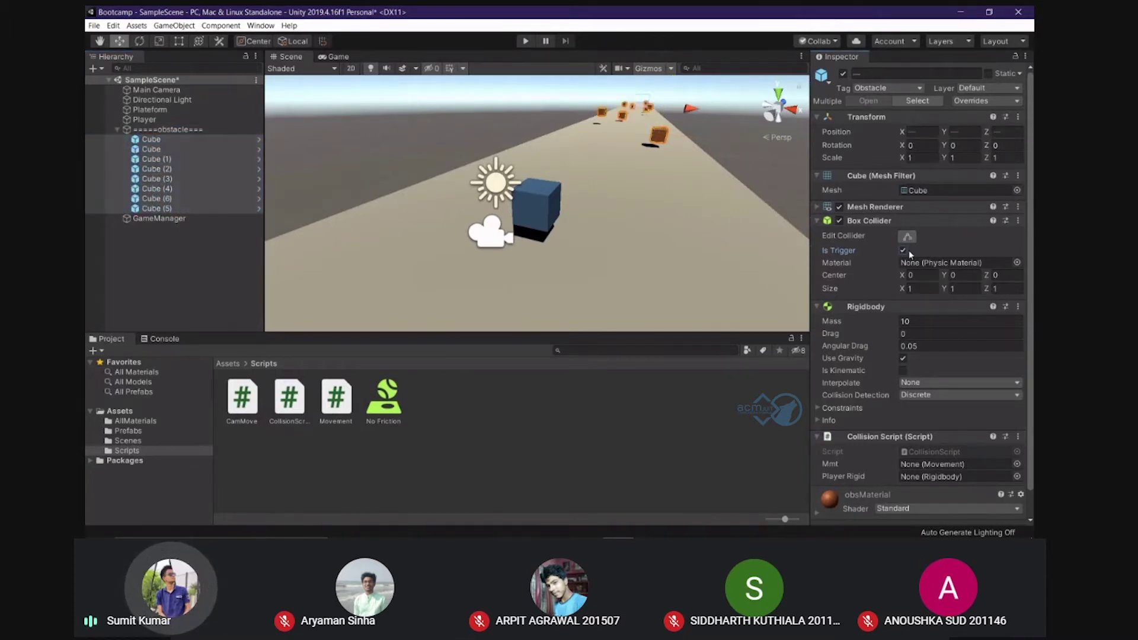
{"action": "left_click", "coordinate": [502, 145]}
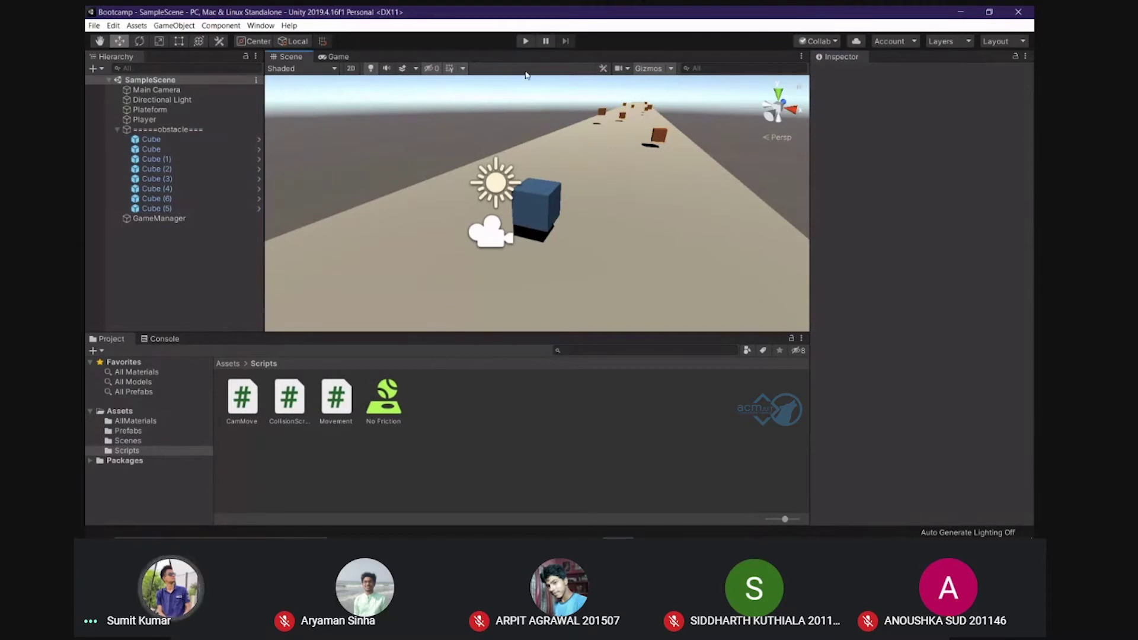
Test-play the game, then untick Is Trigger on all obstacle cubes and save with Ctrl+S
{"action": "left_click", "coordinate": [523, 43]}
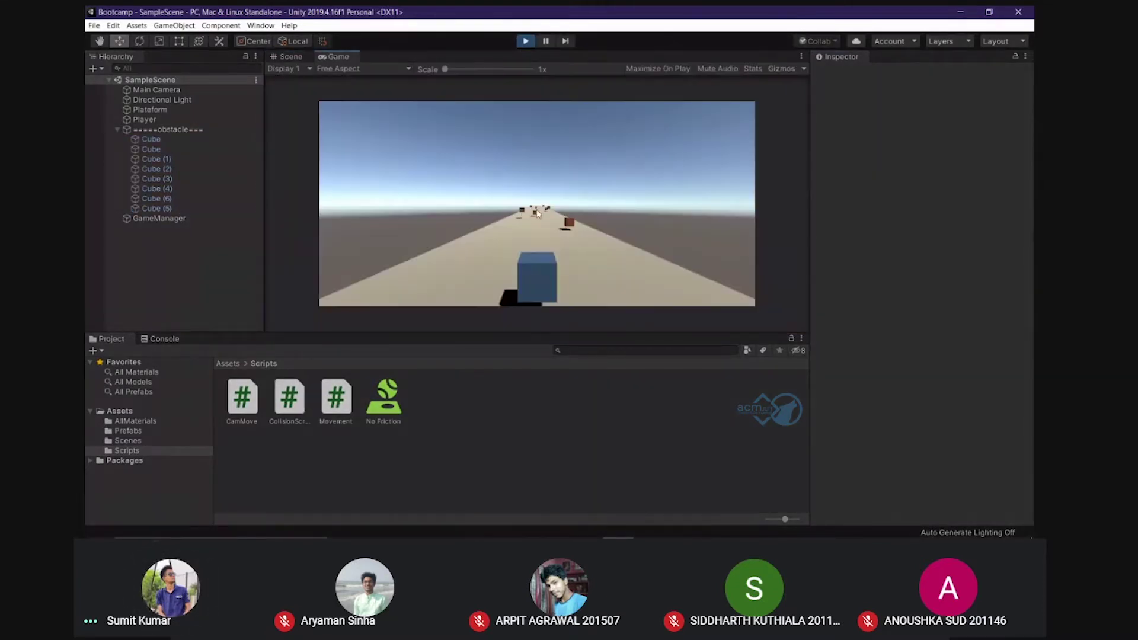
{"action": "left_click", "coordinate": [526, 41]}
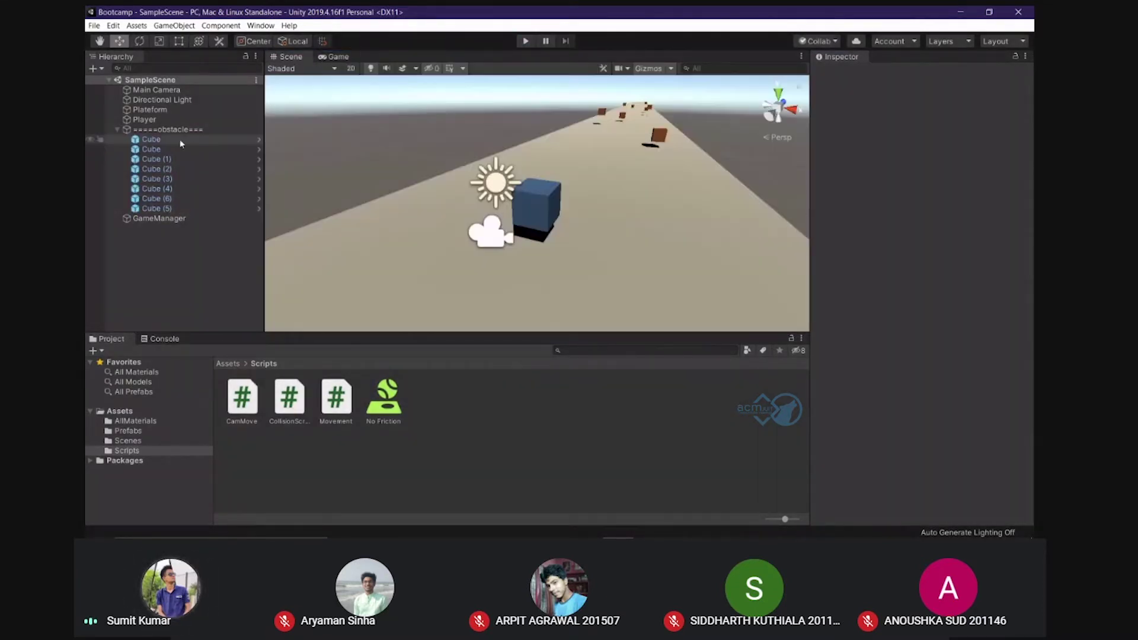
{"action": "left_click", "coordinate": [151, 139]}
{"action": "left_click", "coordinate": [179, 209], "text": "shift"}
{"action": "left_click", "coordinate": [903, 250]}
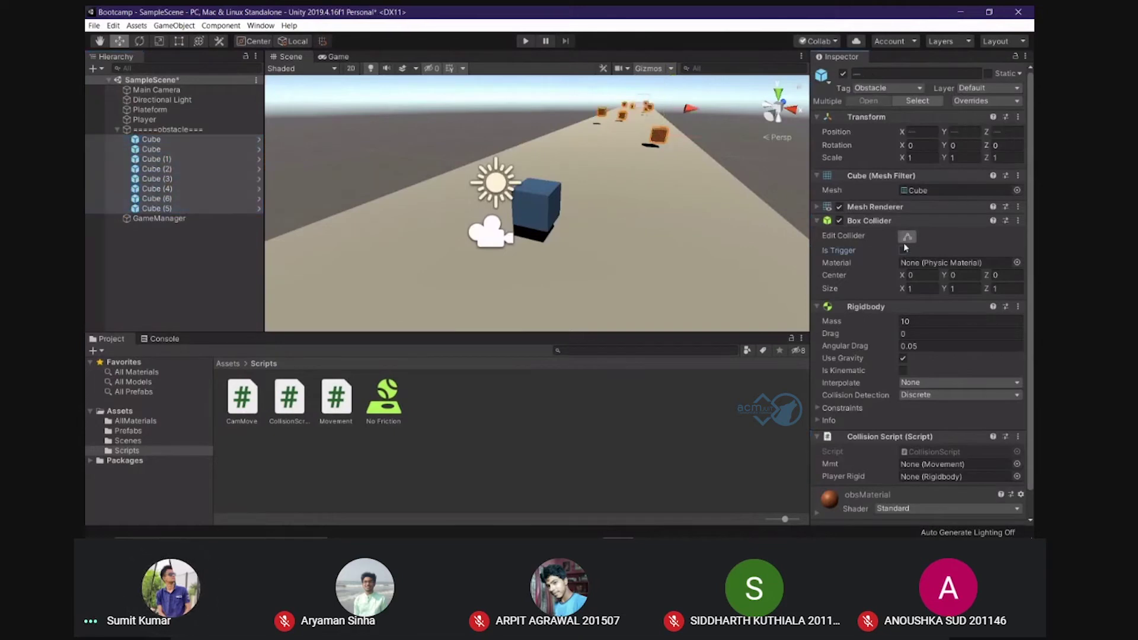
{"action": "key", "text": "ctrl+s"}
{"action": "scroll", "coordinate": [977, 448], "scroll_direction": "down", "scroll_amount": 2}
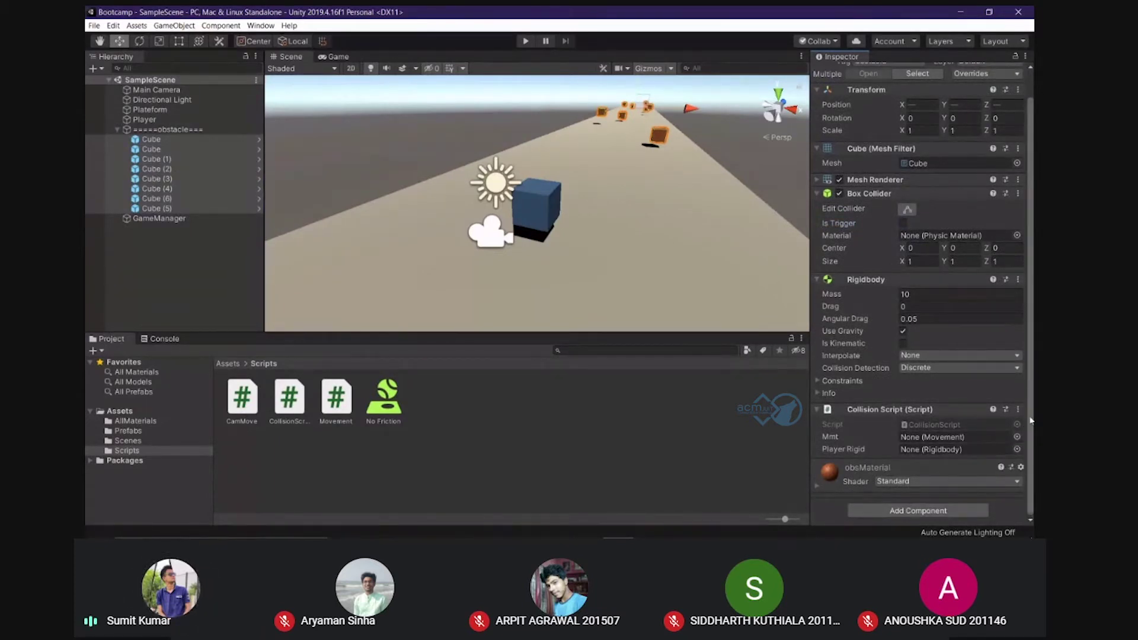
Remove the Collision Script from the cubes and add CollisionScript to the Player
{"action": "right_click", "coordinate": [960, 409]}
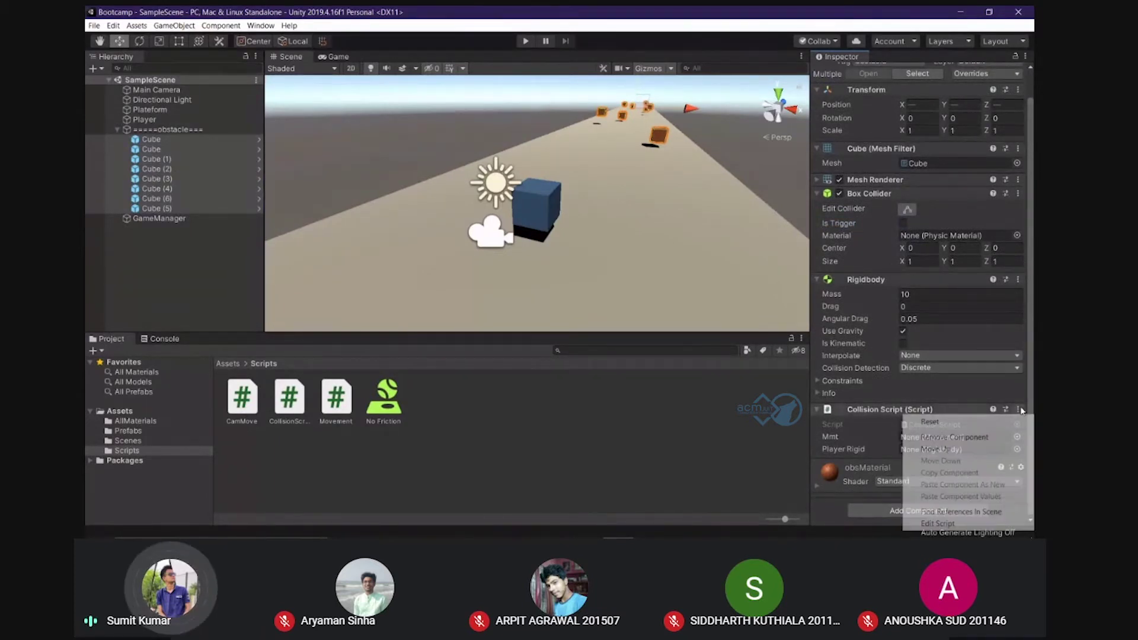
{"action": "left_click", "coordinate": [954, 437]}
{"action": "left_click", "coordinate": [145, 119]}
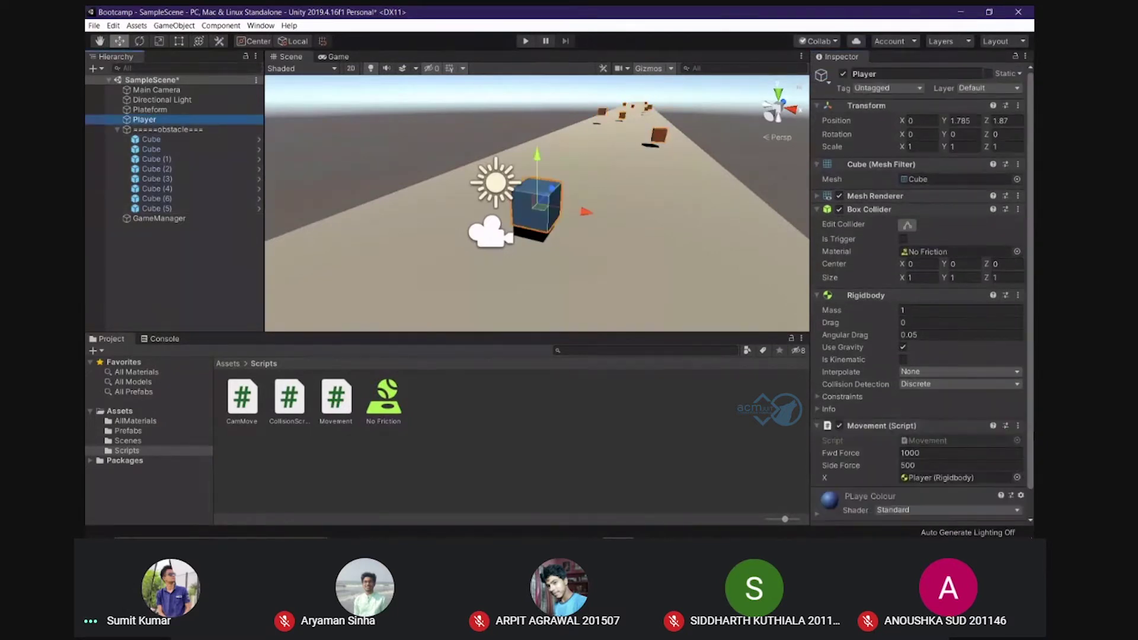
{"action": "scroll", "coordinate": [941, 508], "scroll_direction": "down", "scroll_amount": 2}
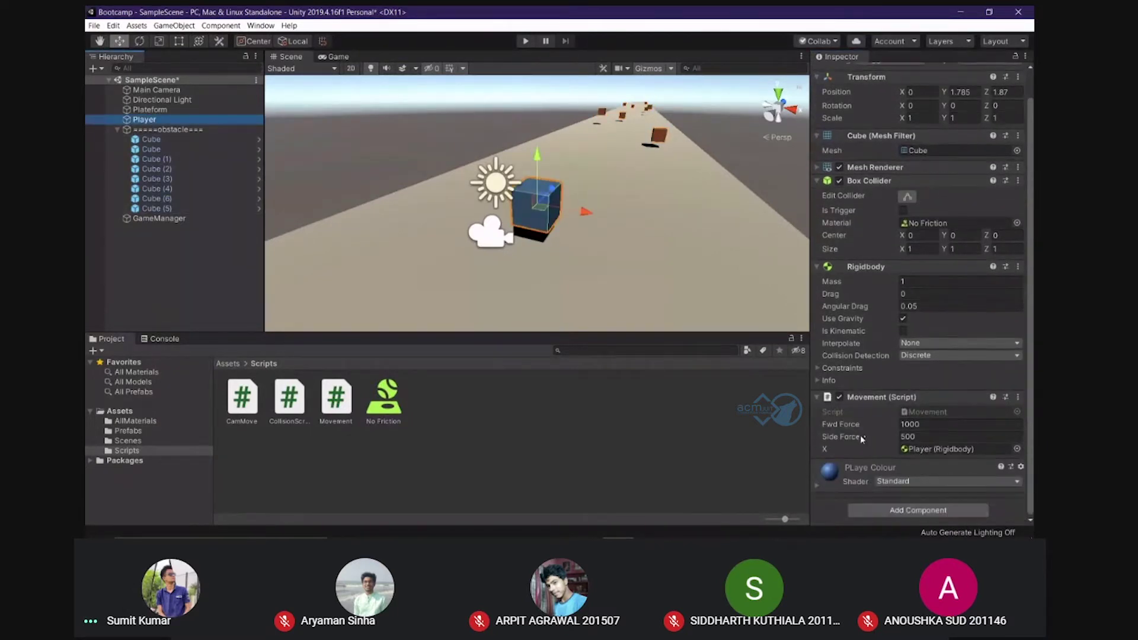
{"action": "left_click", "coordinate": [919, 511]}
{"action": "type", "text": "Coll"}
{"action": "left_click", "coordinate": [889, 380]}
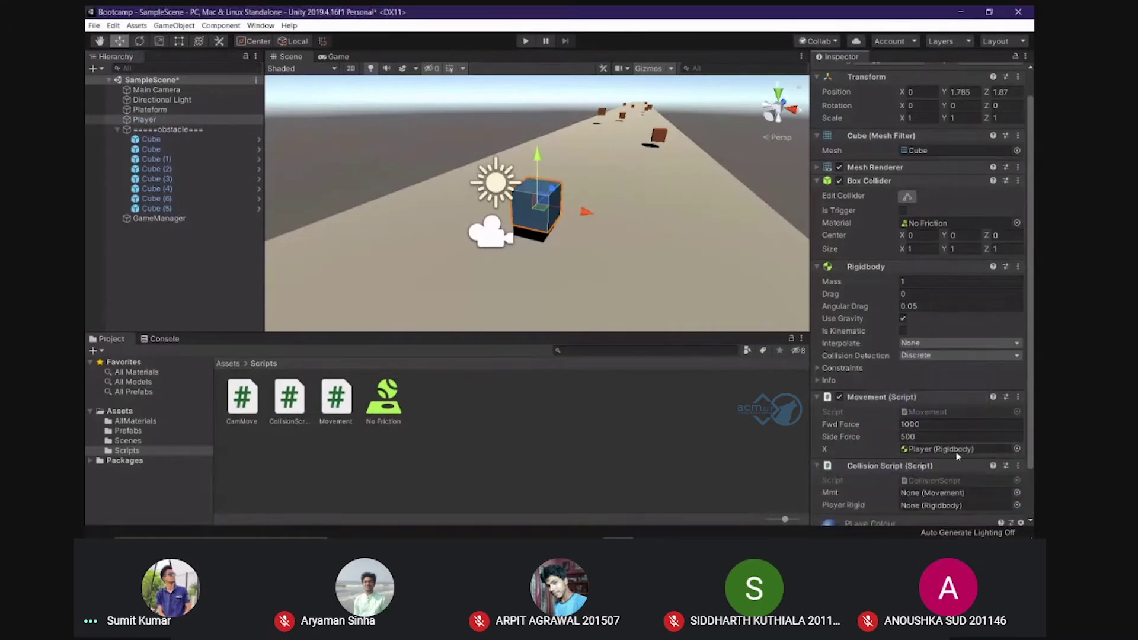
Point Mmt to Player (Movement) and Player Rigid to Player (Rigidbody)
{"action": "left_click", "coordinate": [1017, 437]}
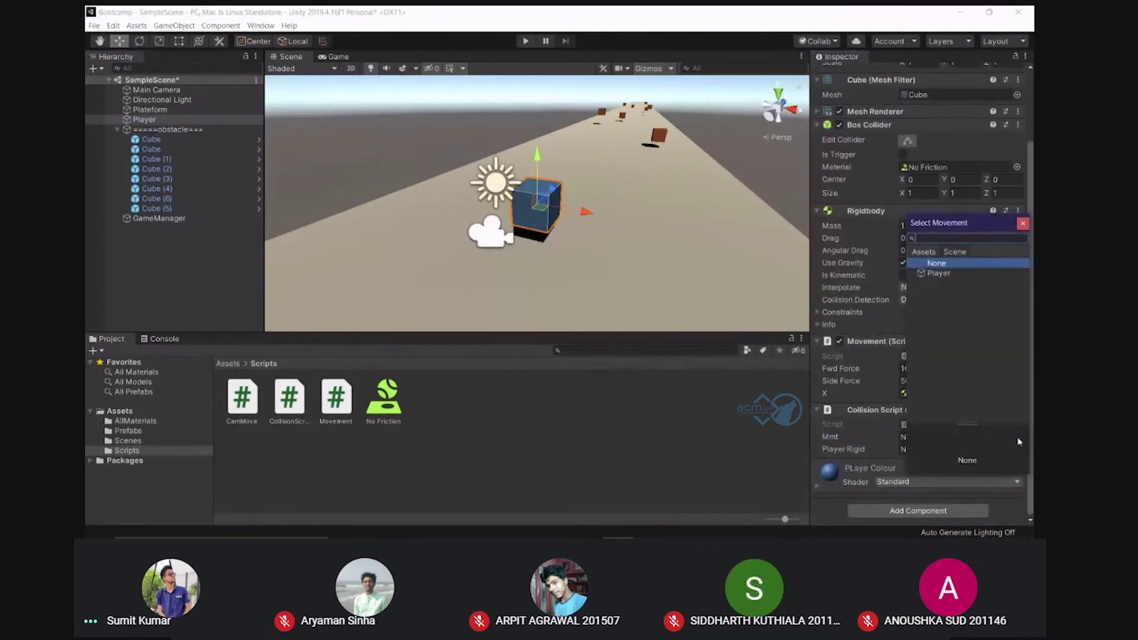
{"action": "left_click", "coordinate": [953, 273]}
{"action": "double_click", "coordinate": [952, 274]}
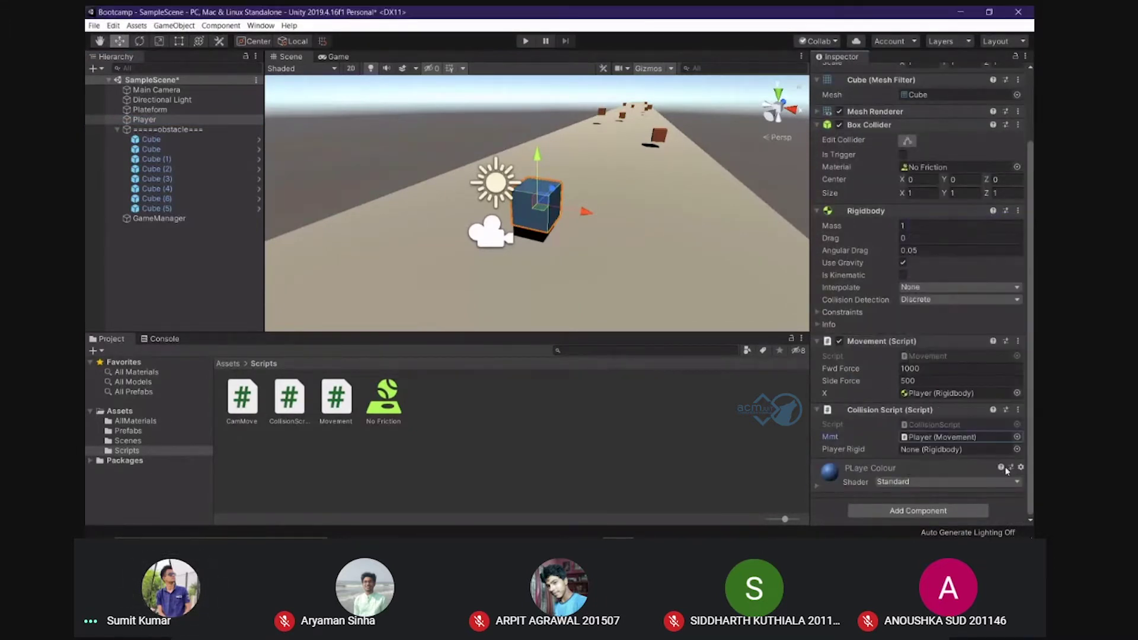
{"action": "left_click", "coordinate": [1016, 450]}
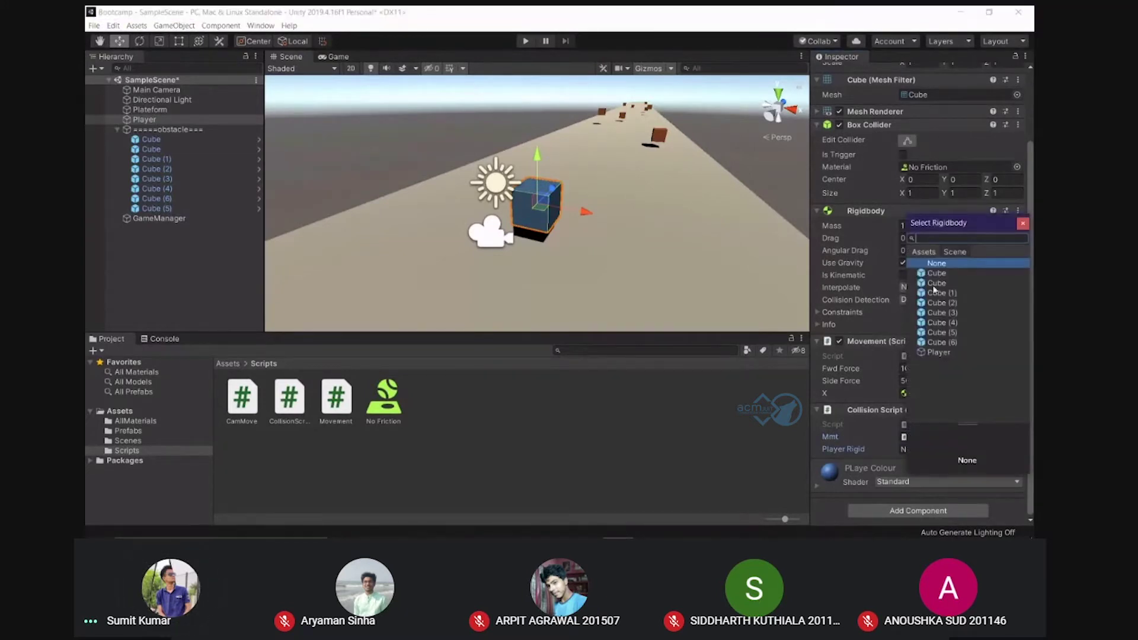
{"action": "double_click", "coordinate": [946, 354]}
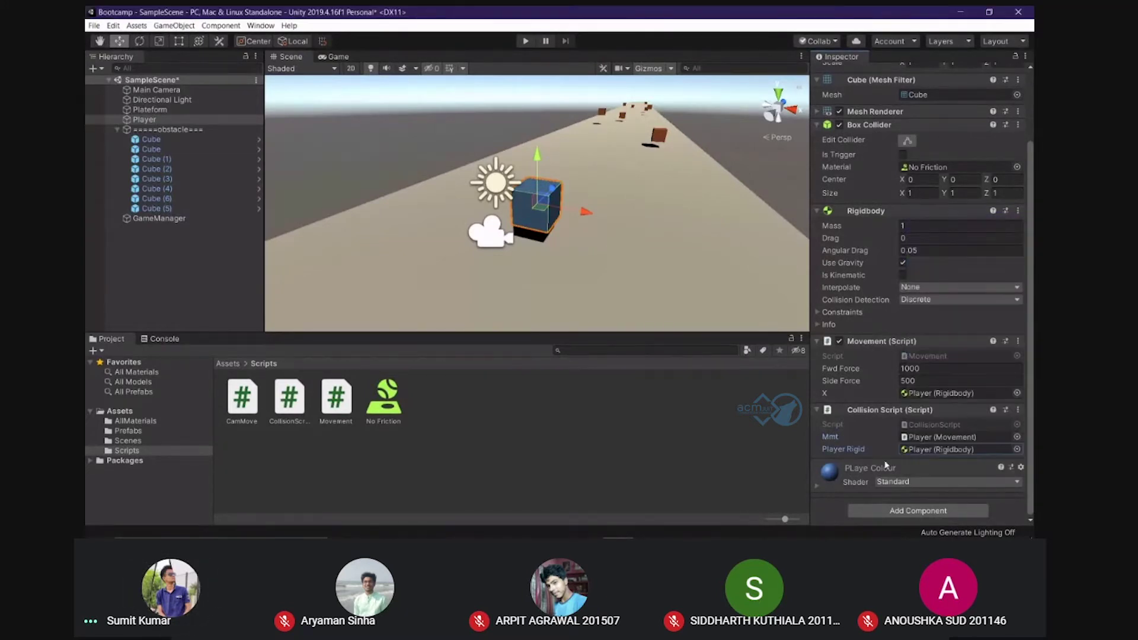
{"action": "left_click", "coordinate": [605, 251]}
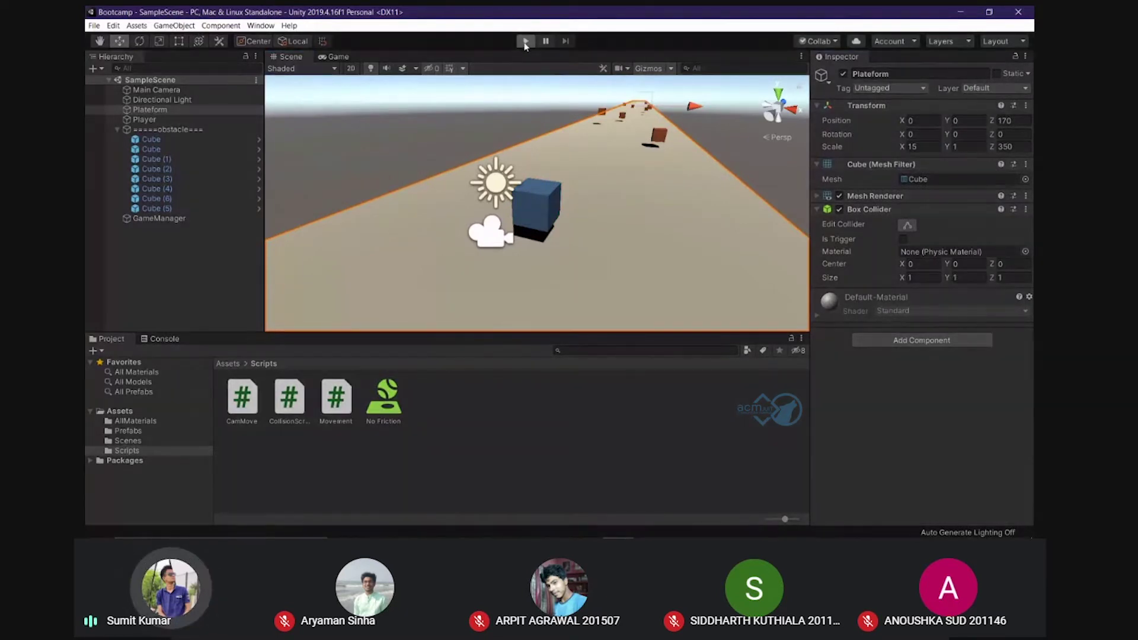
{"action": "left_click", "coordinate": [525, 41]}
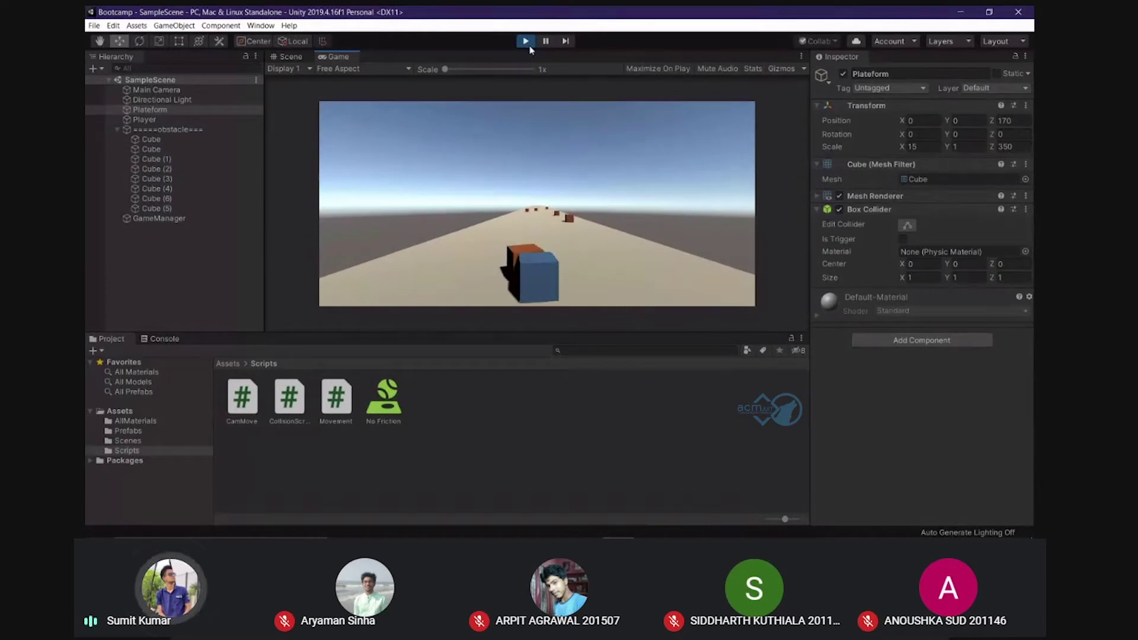
{"action": "left_click", "coordinate": [525, 40]}
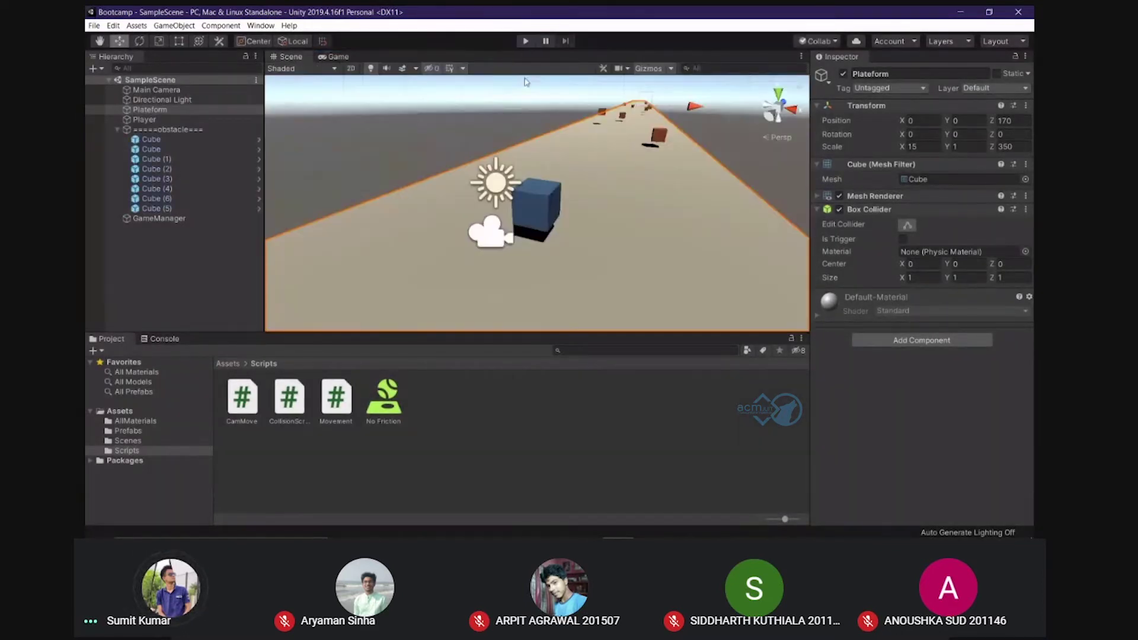
{"action": "left_click", "coordinate": [527, 42]}
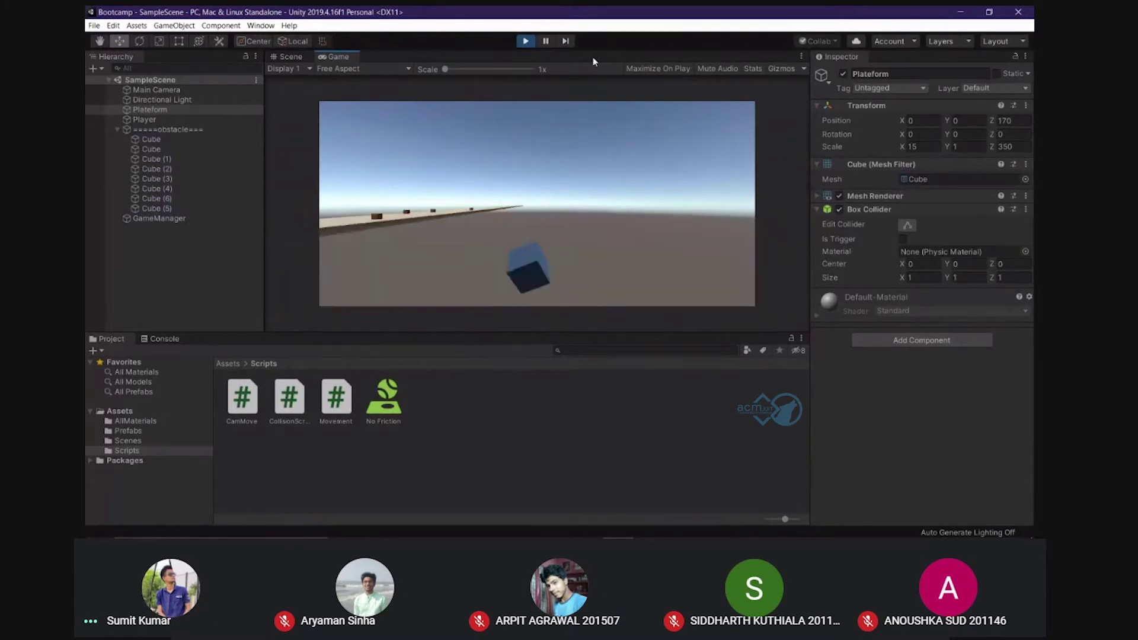
{"action": "left_click", "coordinate": [526, 41]}
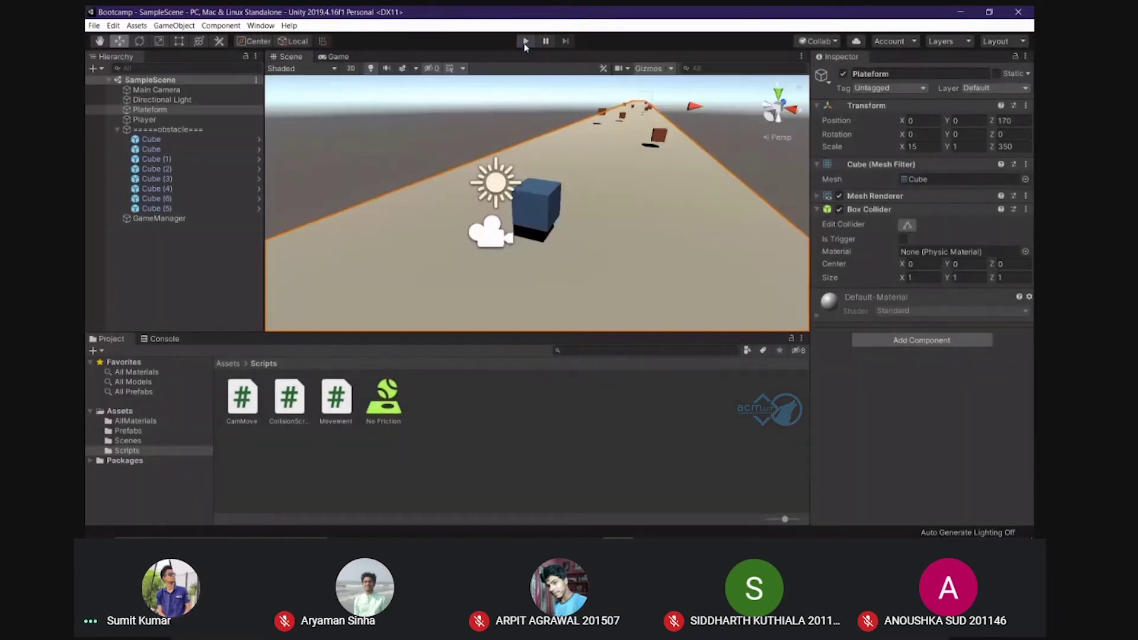
{"action": "left_click", "coordinate": [142, 119]}
Lower the Player's Side Force to 200, collapse Rigidbody and Box Collider, and run the game
{"action": "left_click", "coordinate": [944, 467]}
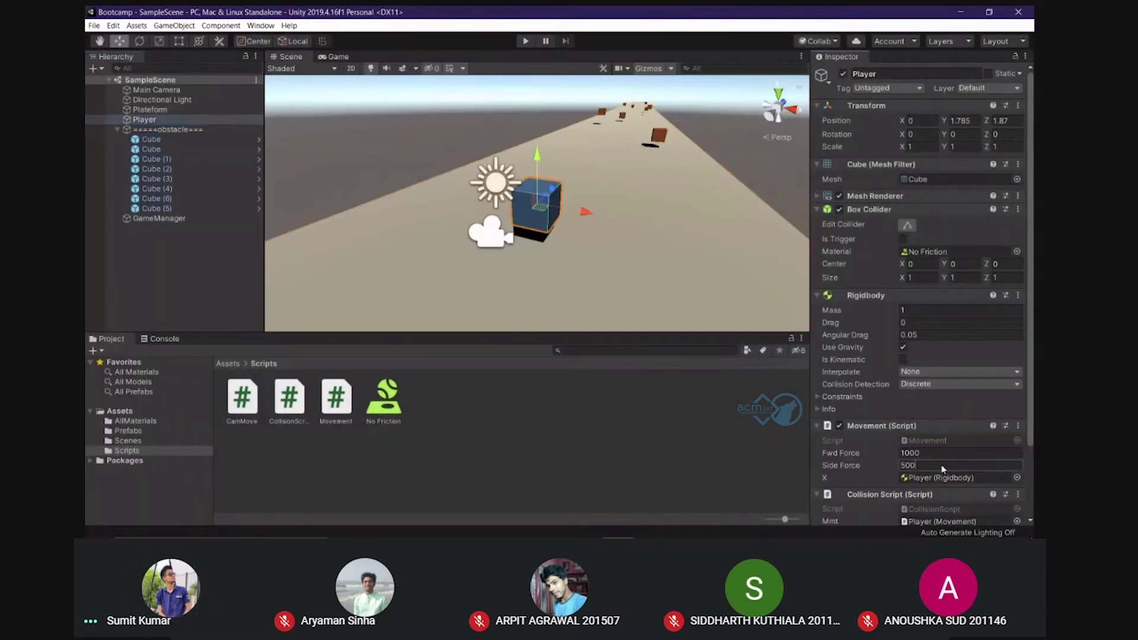
{"action": "type", "text": "200"}
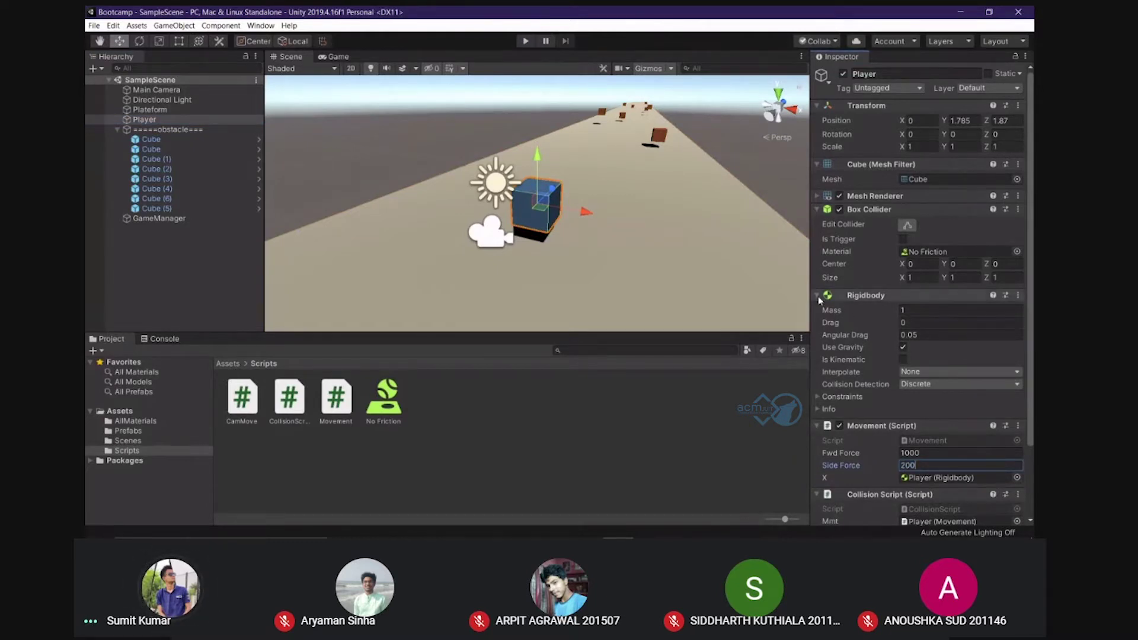
{"action": "left_click", "coordinate": [866, 295]}
{"action": "left_click", "coordinate": [869, 209]}
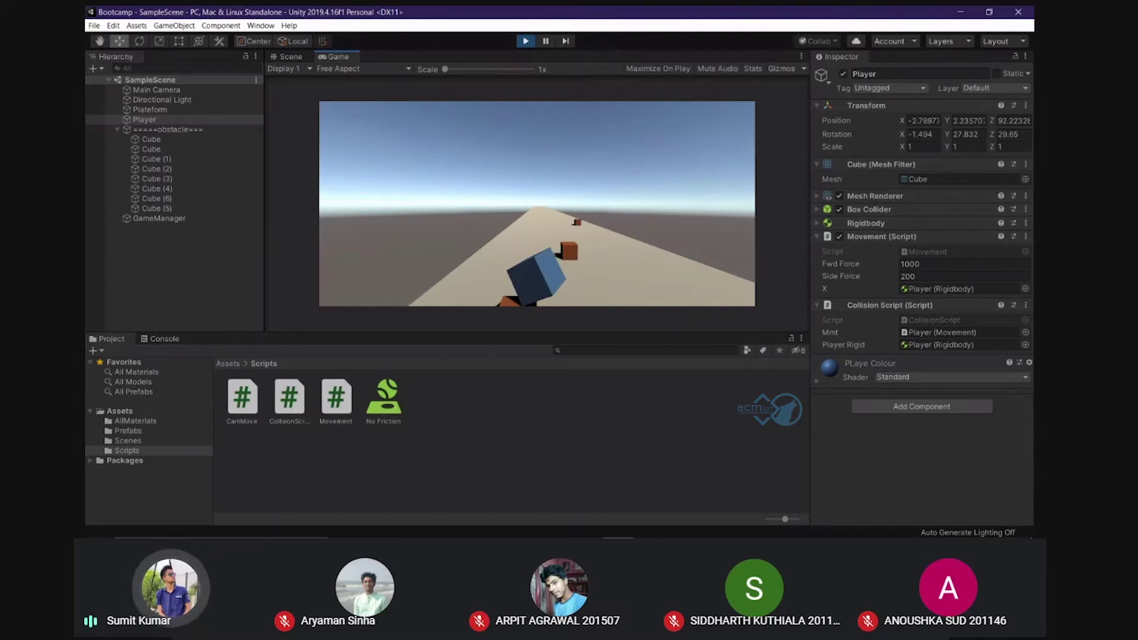
{"action": "mouse_move", "coordinate": [433, 531]}
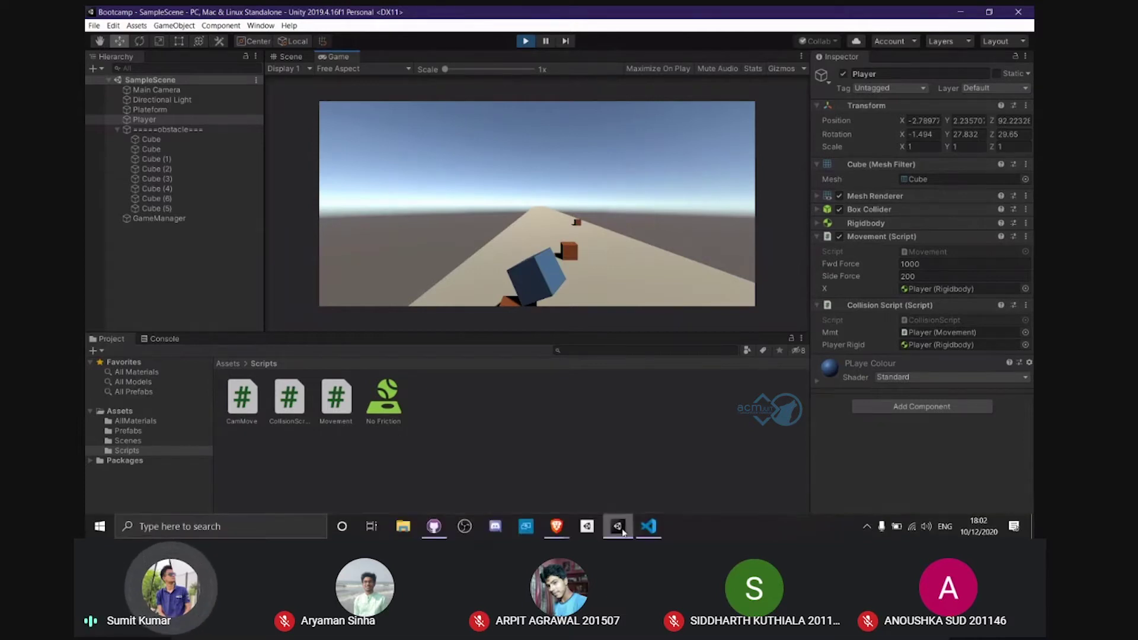
{"action": "left_click", "coordinate": [1014, 527]}
Check the Player's Rigidbody constraints to confirm they froze on collision
{"action": "left_click", "coordinate": [583, 10]}
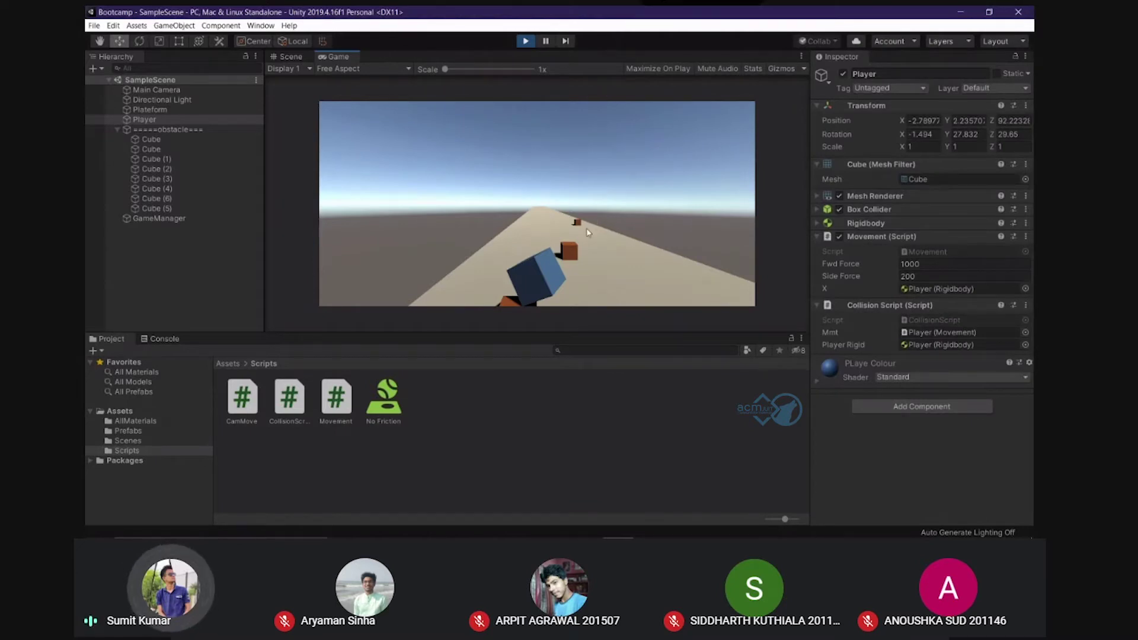
{"action": "left_click", "coordinate": [818, 237]}
{"action": "left_click", "coordinate": [817, 237]}
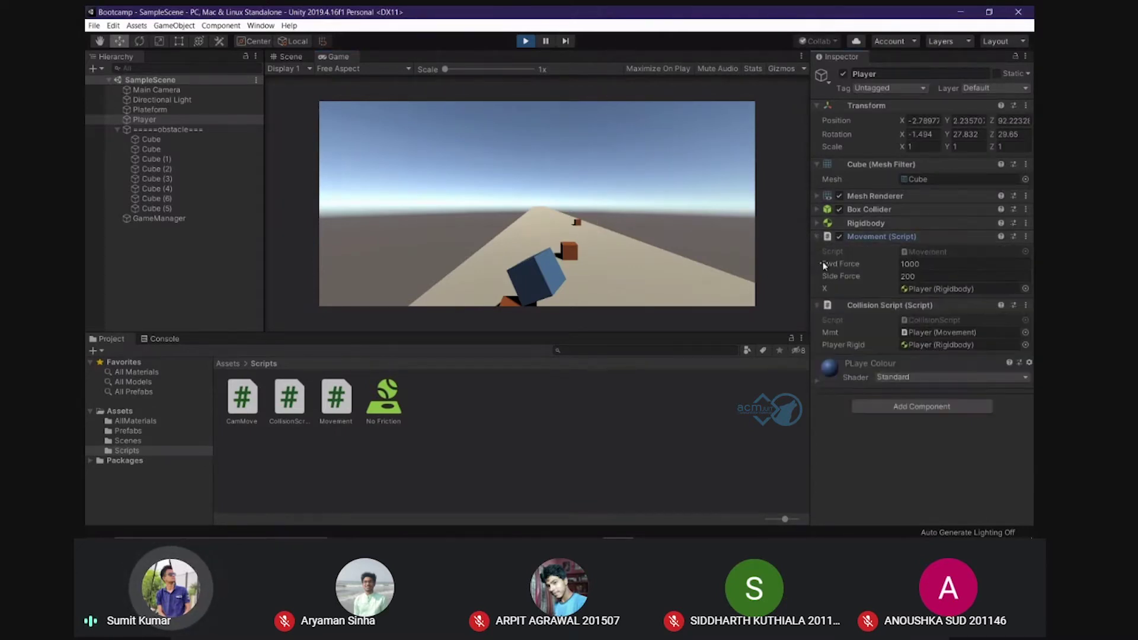
{"action": "left_click", "coordinate": [817, 224]}
{"action": "scroll", "coordinate": [913, 402], "scroll_direction": "down", "scroll_amount": 1}
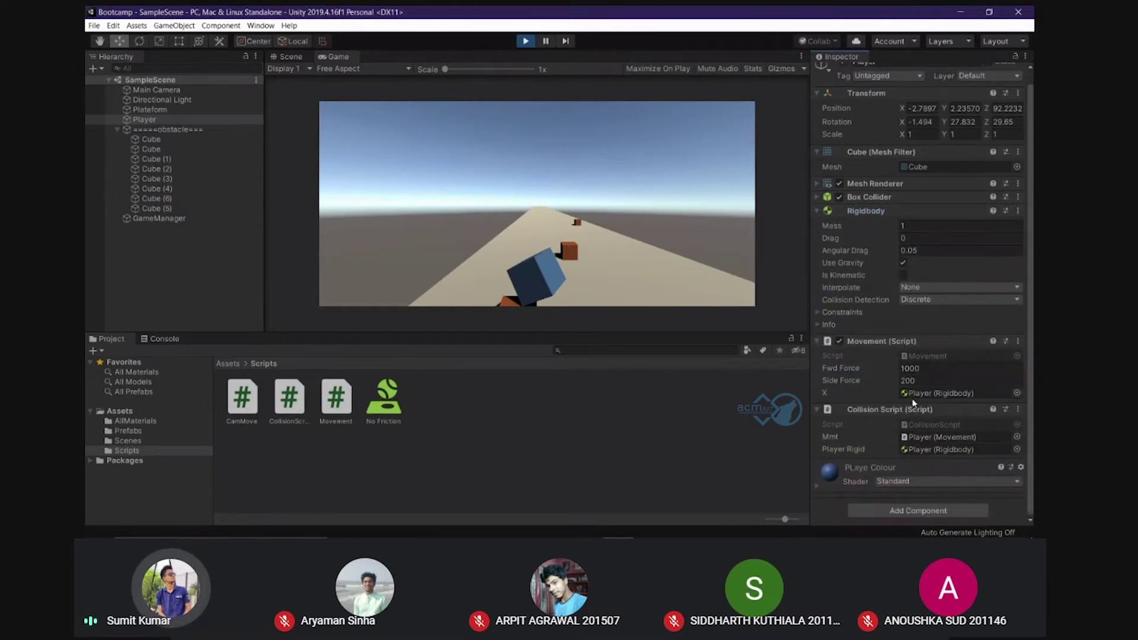
{"action": "left_click", "coordinate": [817, 312]}
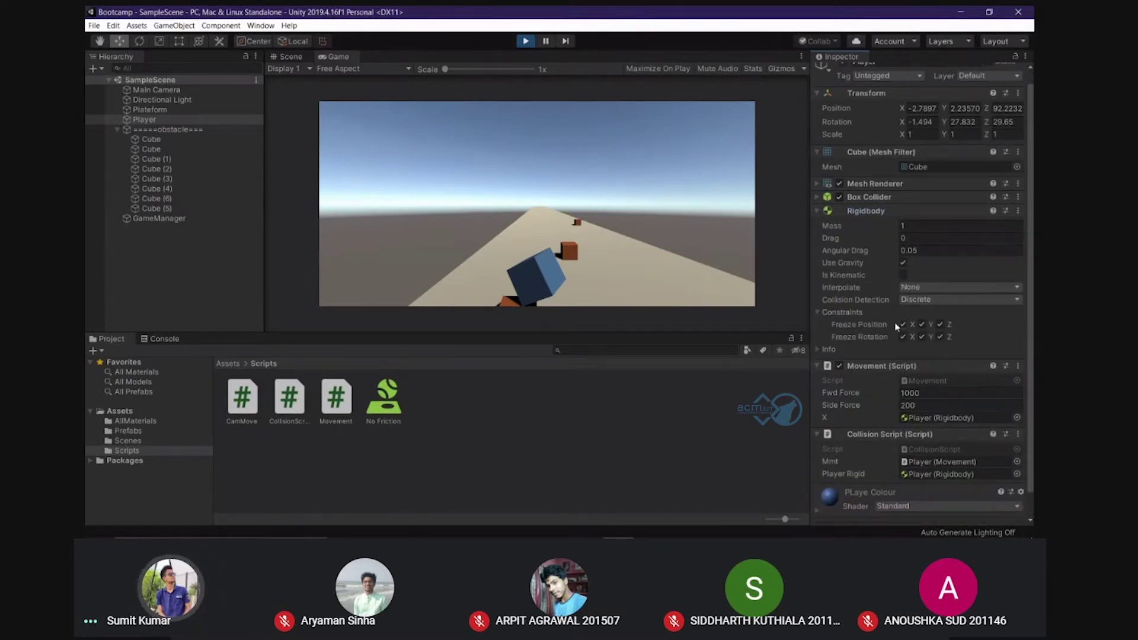
Stop, replay and stop the game, then bring CollisionScript.cs forward in Visual Studio Code
{"action": "left_click", "coordinate": [525, 42]}
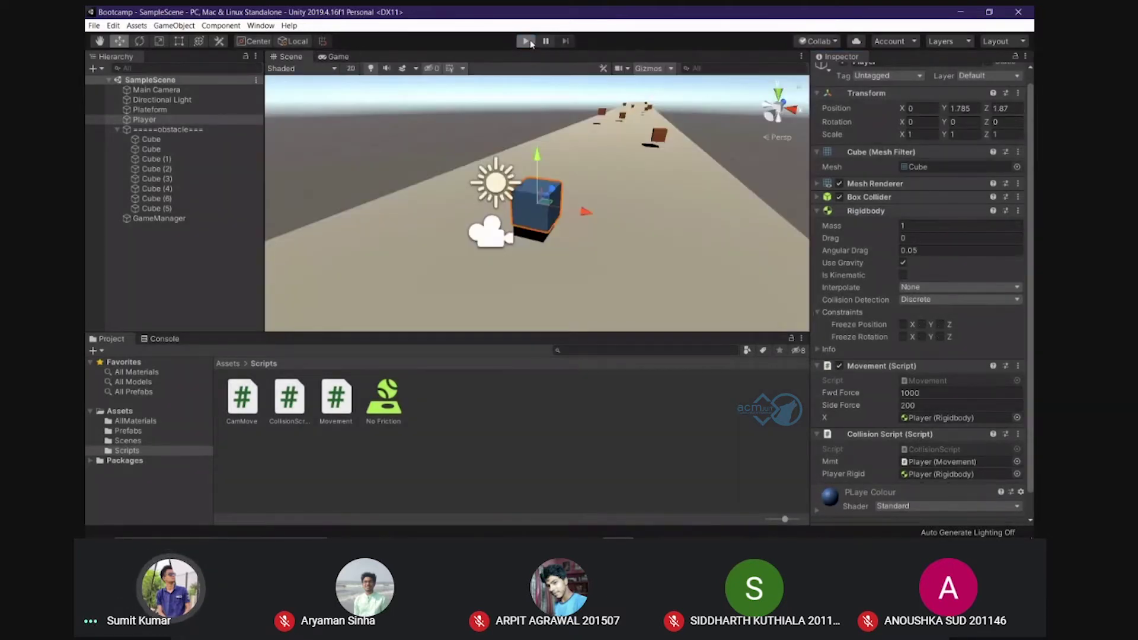
{"action": "left_click", "coordinate": [528, 41]}
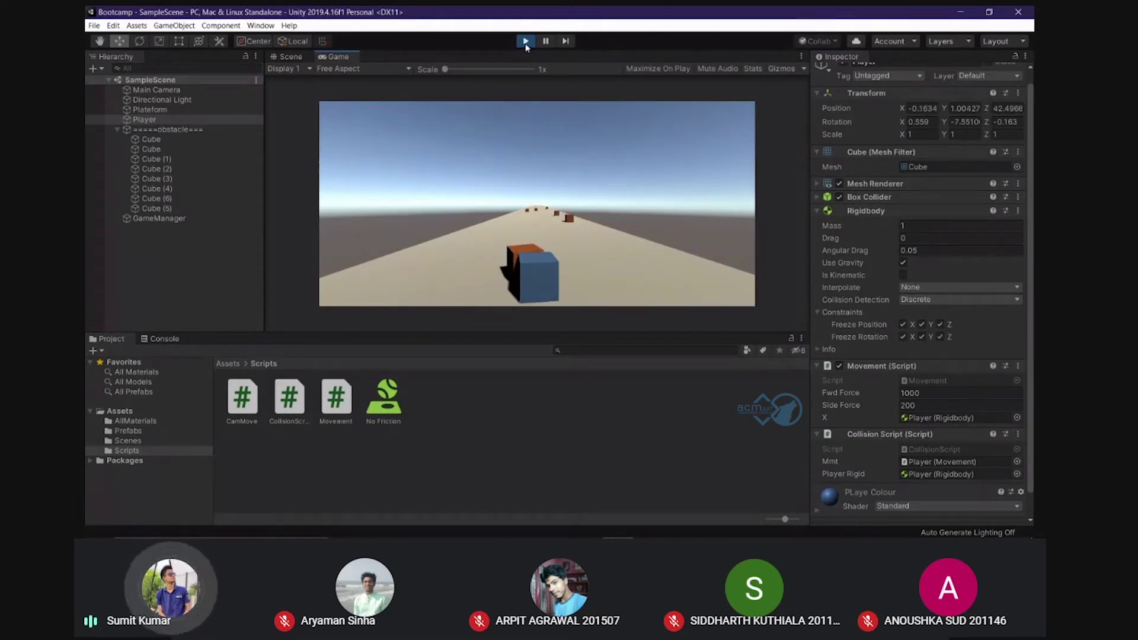
{"action": "left_click", "coordinate": [526, 41]}
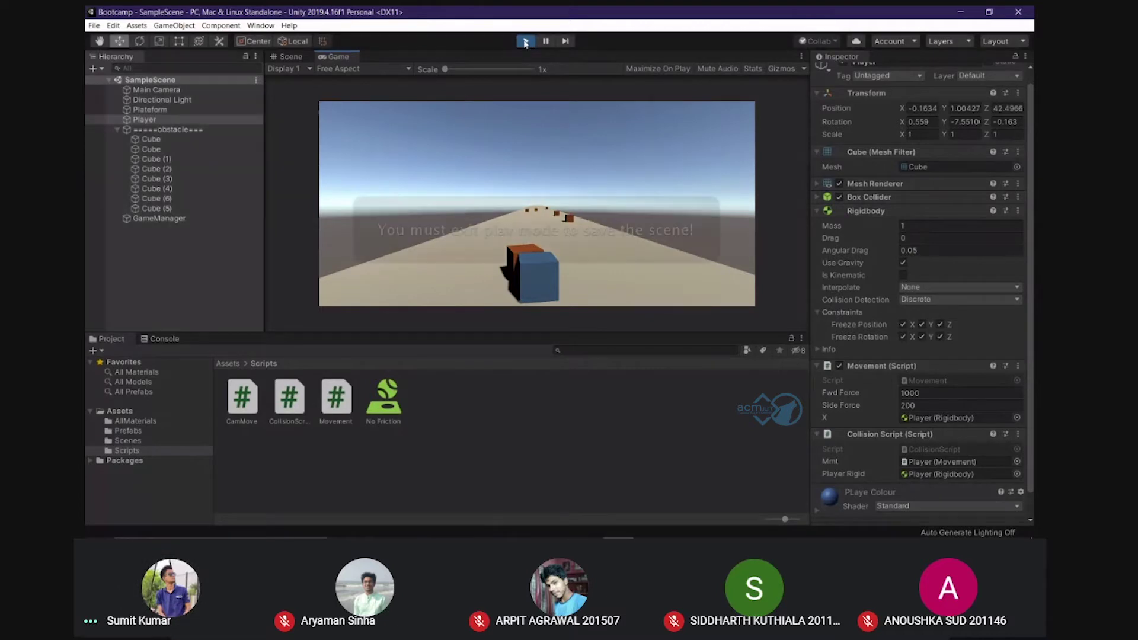
{"action": "mouse_move", "coordinate": [655, 536]}
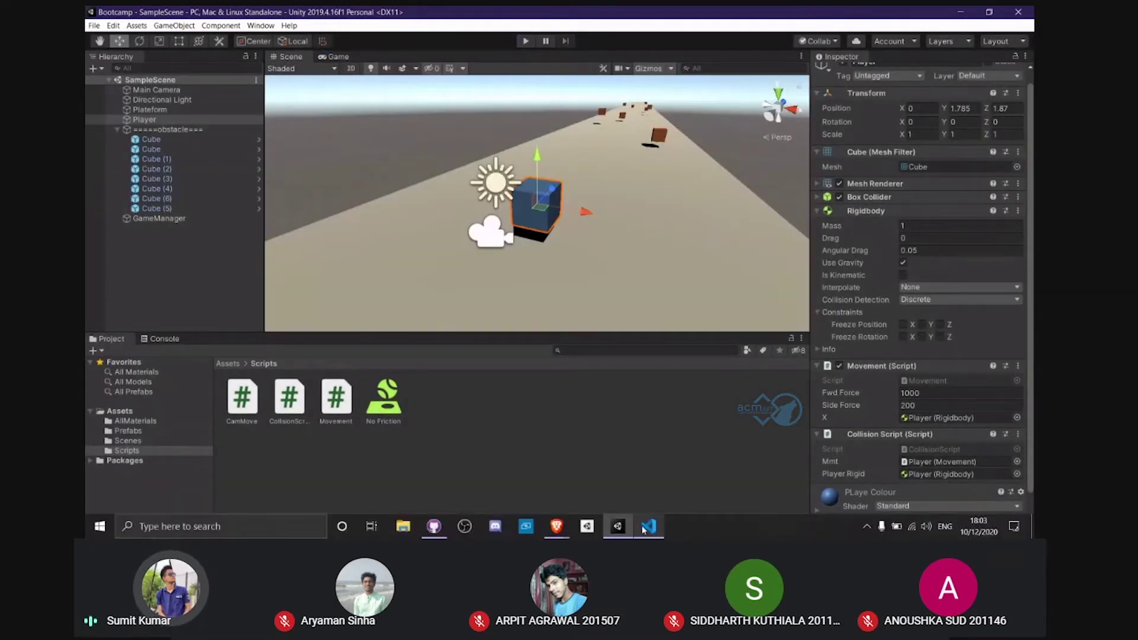
{"action": "left_click", "coordinate": [652, 531]}
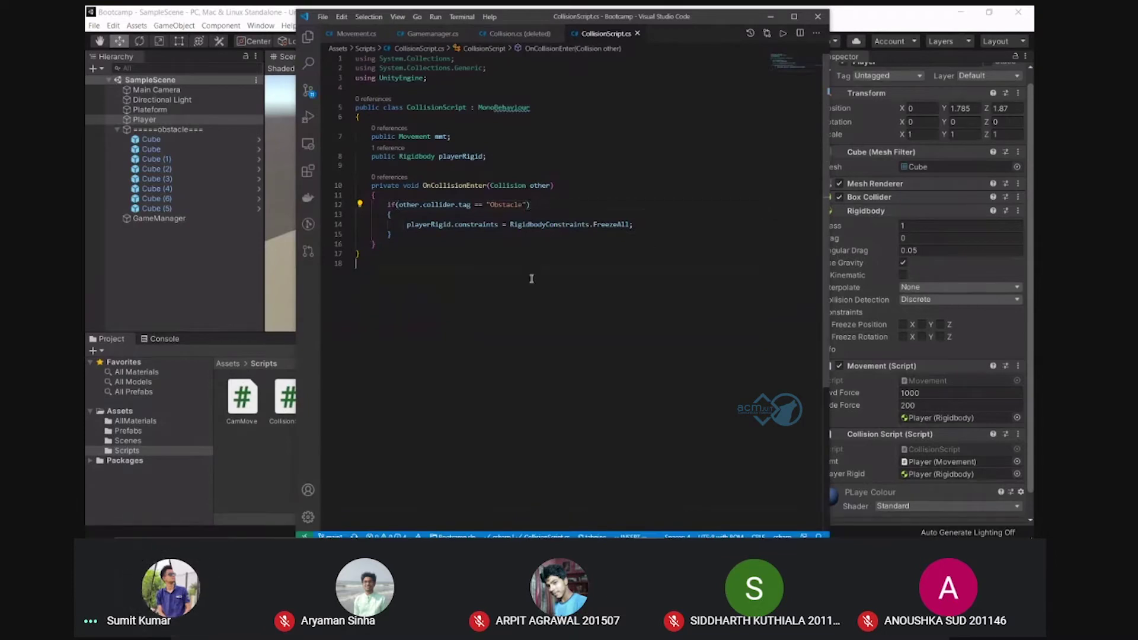
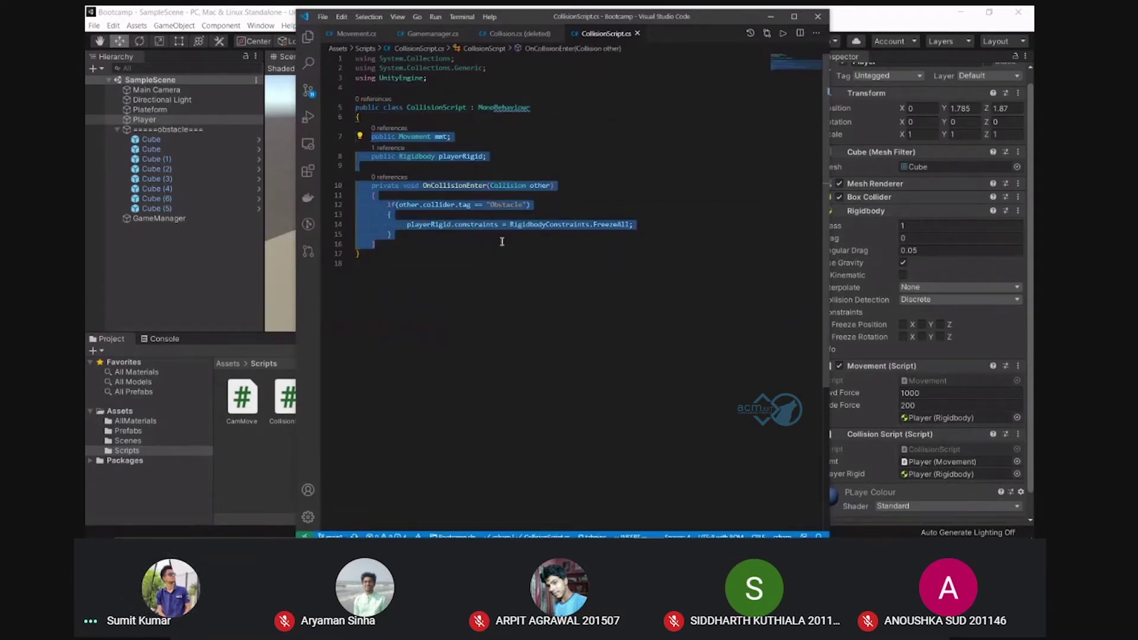
Copy the selected CollisionScript collision code and bring the Google Meet window forward
{"action": "right_click", "coordinate": [453, 197]}
{"action": "left_click", "coordinate": [504, 424]}
{"action": "mouse_move", "coordinate": [556, 526]}
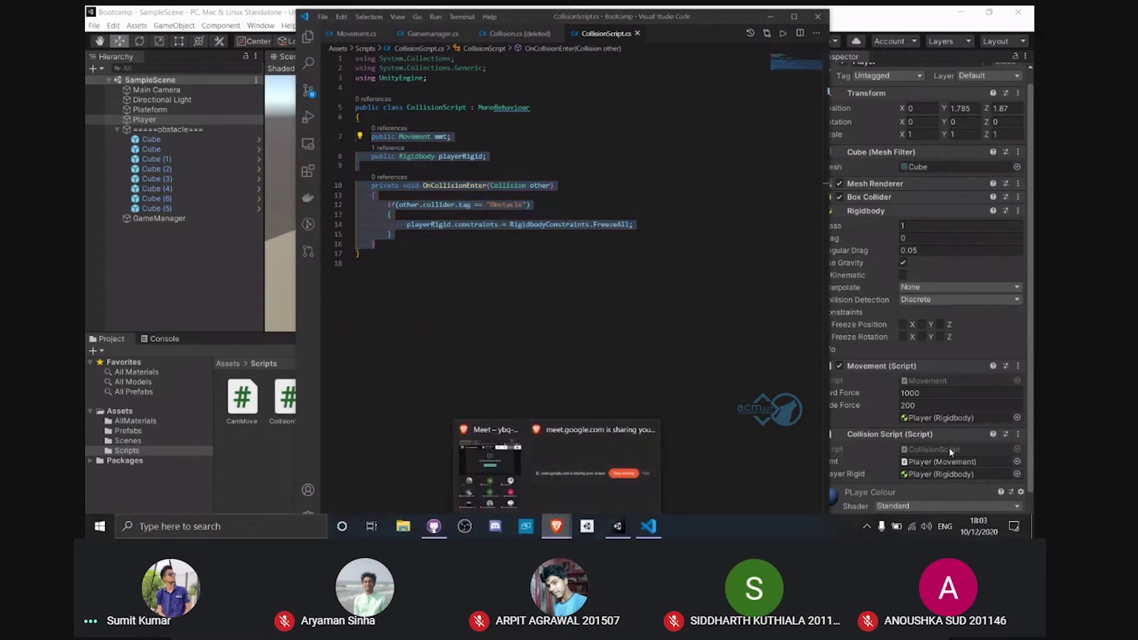
{"action": "left_click", "coordinate": [488, 457]}
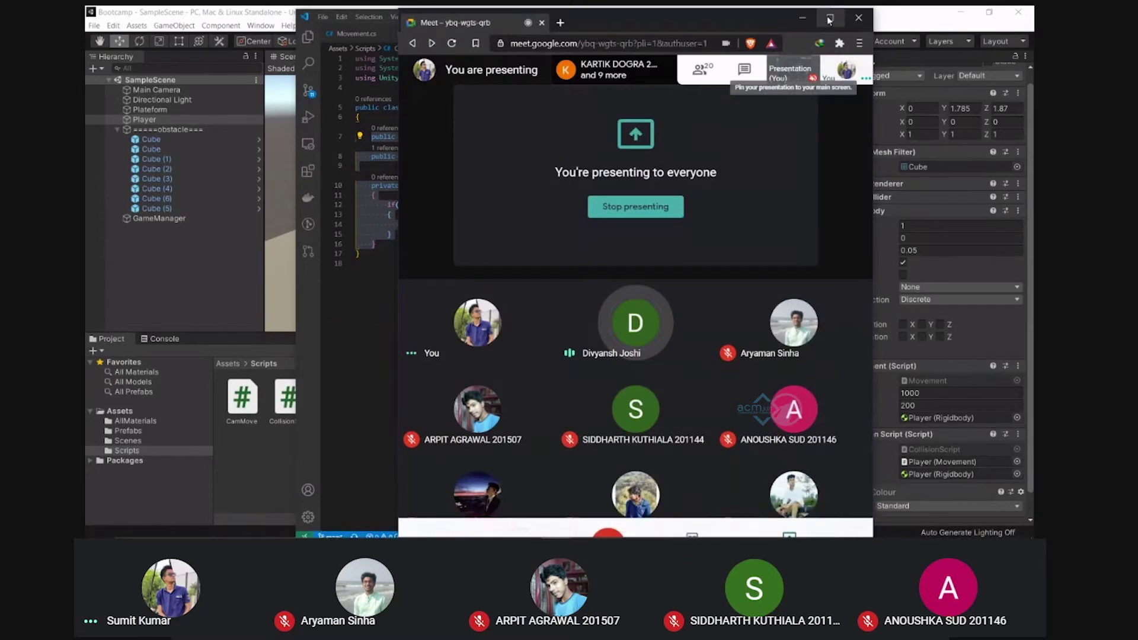
Maximize Meet and paste the copied collision code into the meeting chat to send it
{"action": "left_click", "coordinate": [829, 20]}
{"action": "left_click", "coordinate": [901, 56]}
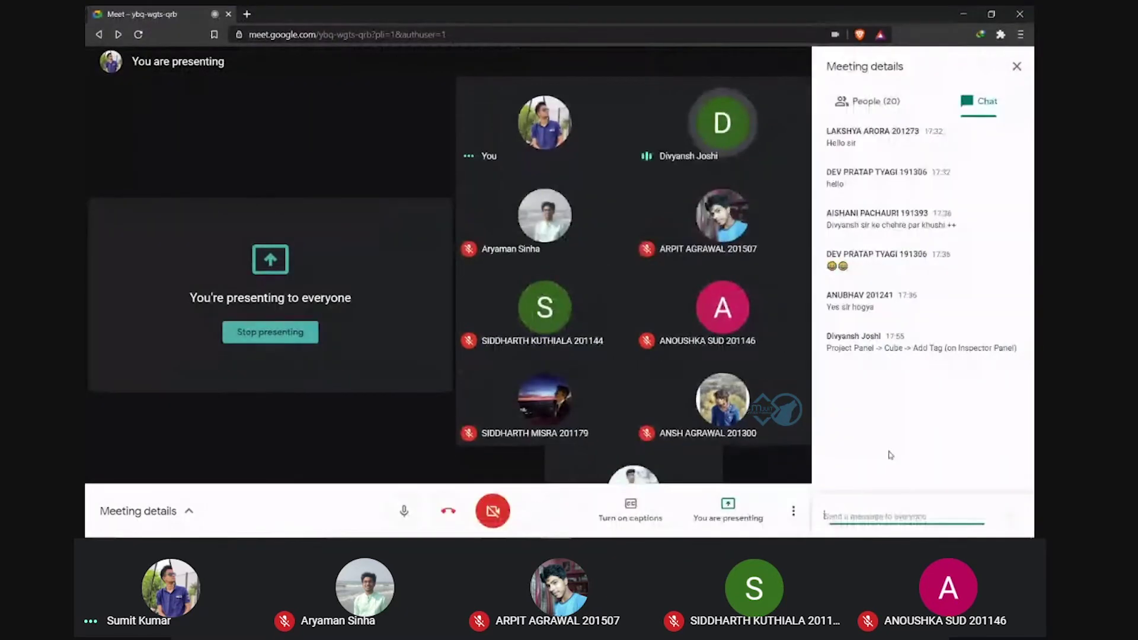
{"action": "right_click", "coordinate": [867, 516]}
{"action": "left_click", "coordinate": [907, 384]}
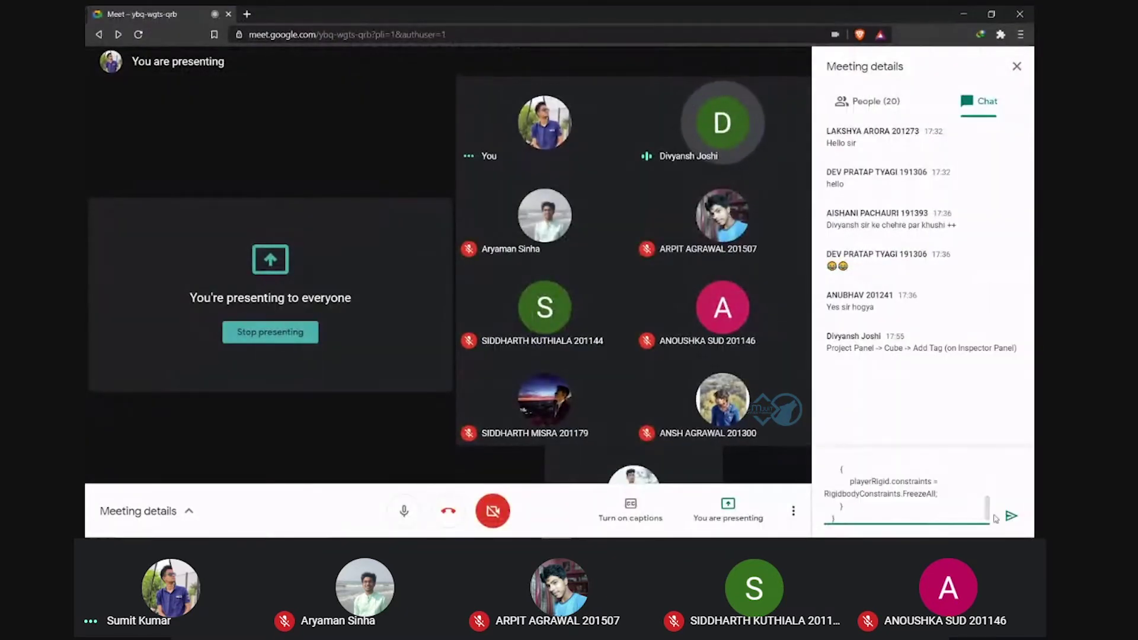
{"action": "left_click", "coordinate": [1010, 516]}
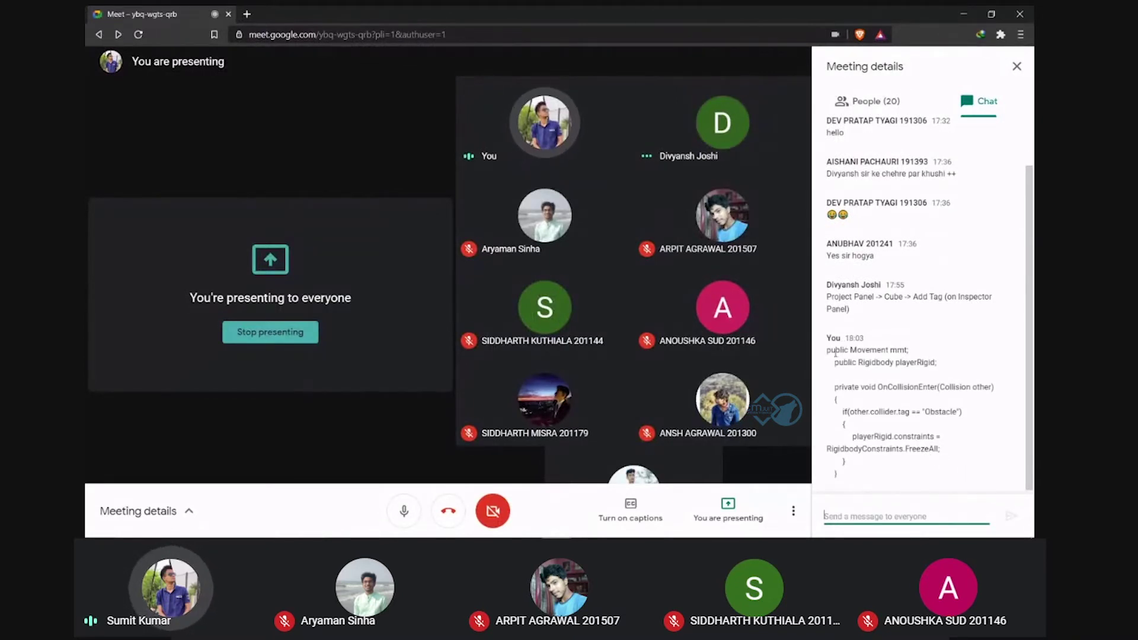
Look over the sent code in chat, then show the participant list
{"action": "left_click_drag", "start_coordinate": [836, 351], "coordinate": [942, 474]}
{"action": "left_click", "coordinate": [941, 479]}
{"action": "left_click", "coordinate": [875, 103]}
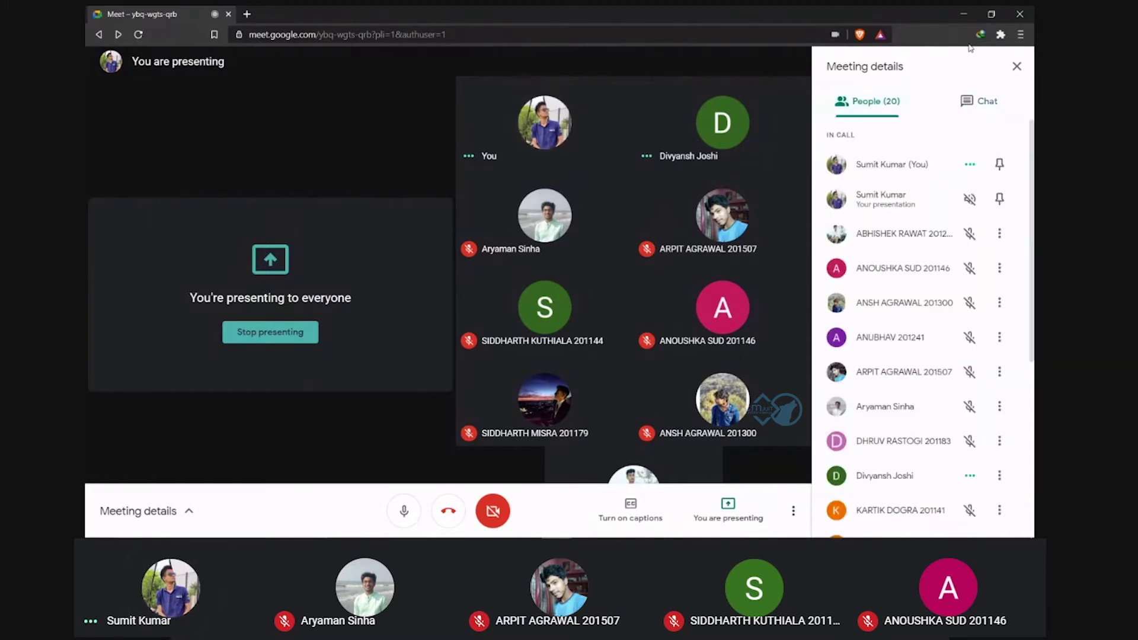
Back in VS Code, close the 'Collision.cs (deleted)' tab and review the FreezeAll statement on line 14
{"action": "key", "text": "alt+Tab"}
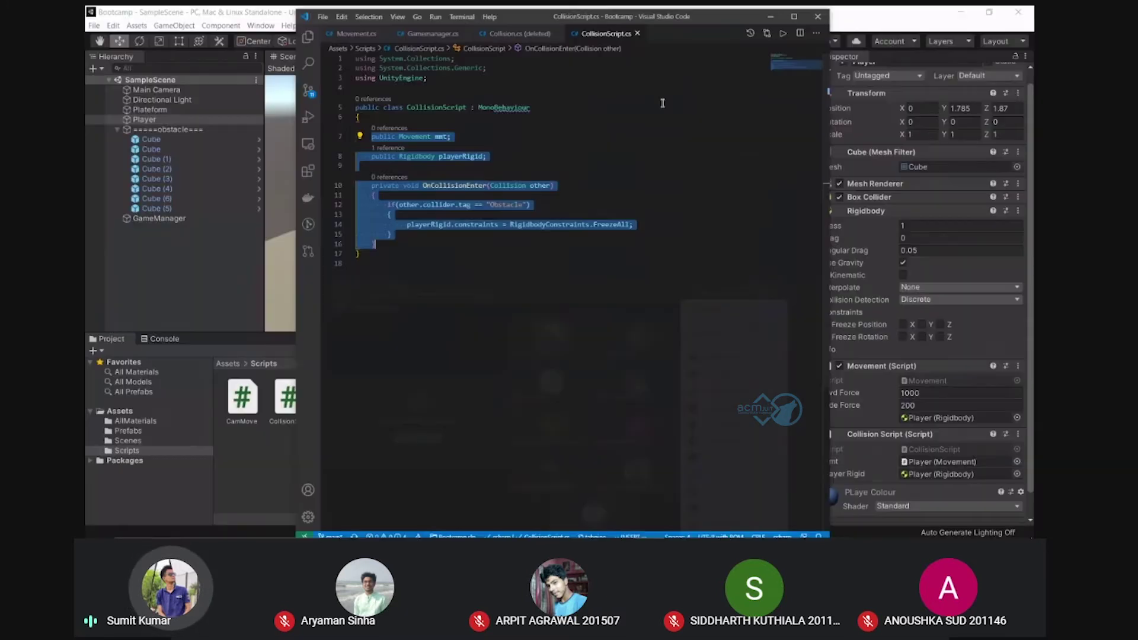
{"action": "left_click", "coordinate": [558, 34]}
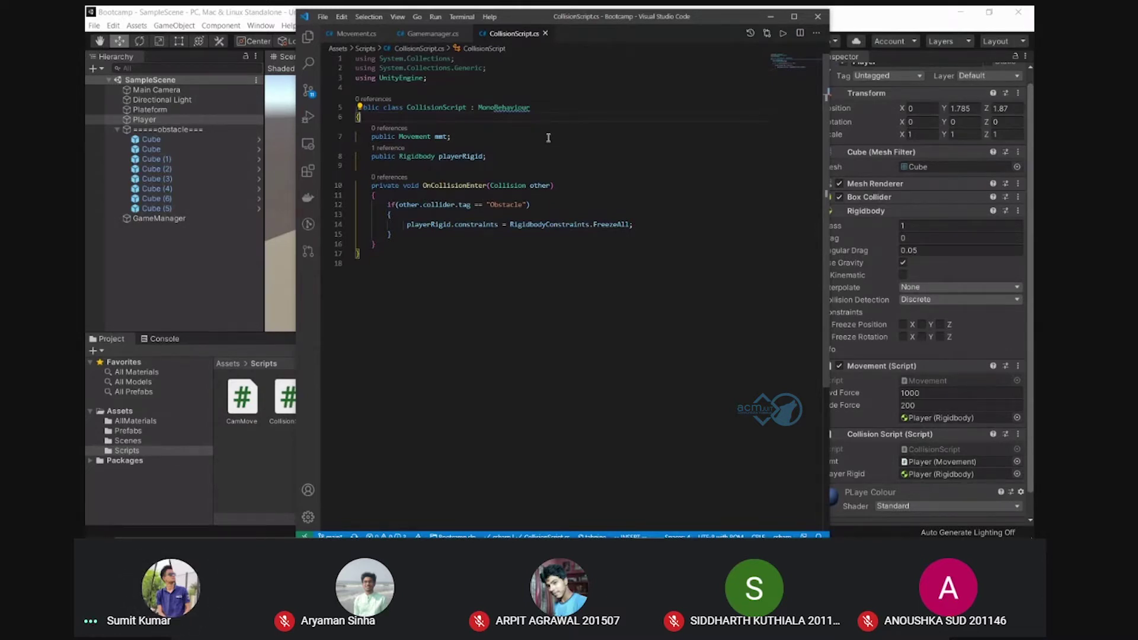
{"action": "left_click", "coordinate": [562, 204]}
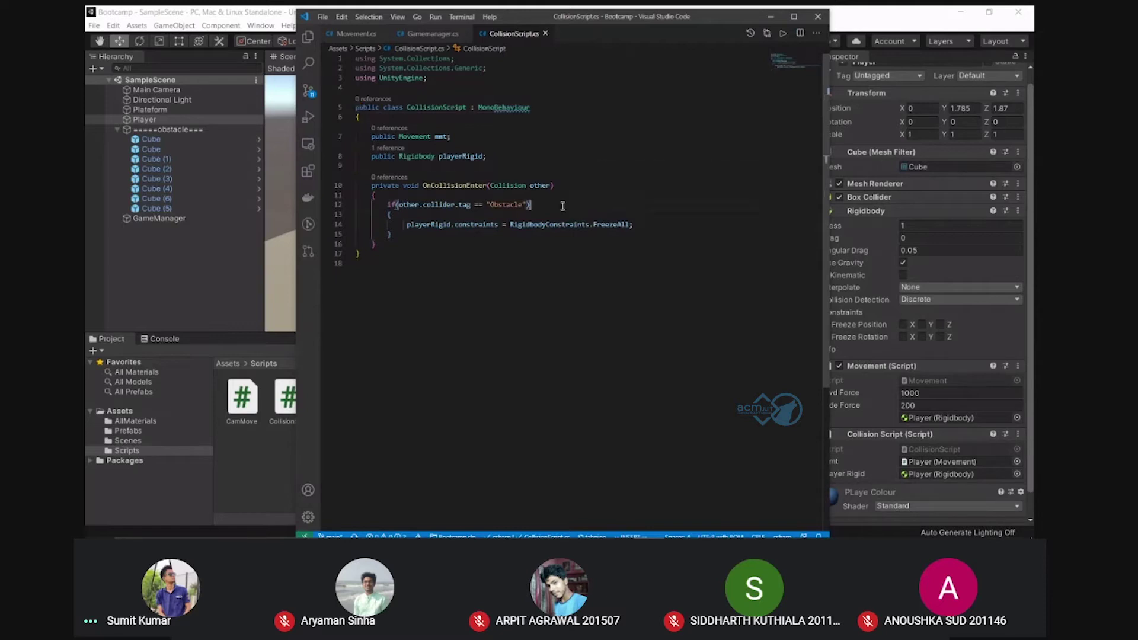
{"action": "left_click_drag", "start_coordinate": [657, 224], "coordinate": [408, 225]}
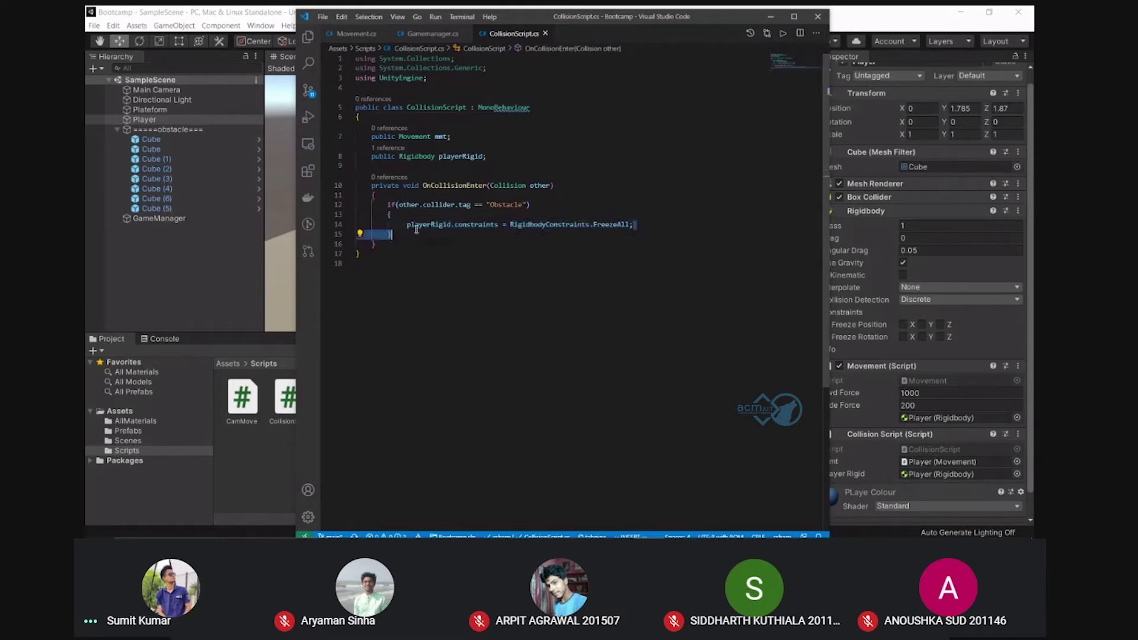
{"action": "left_click", "coordinate": [637, 225]}
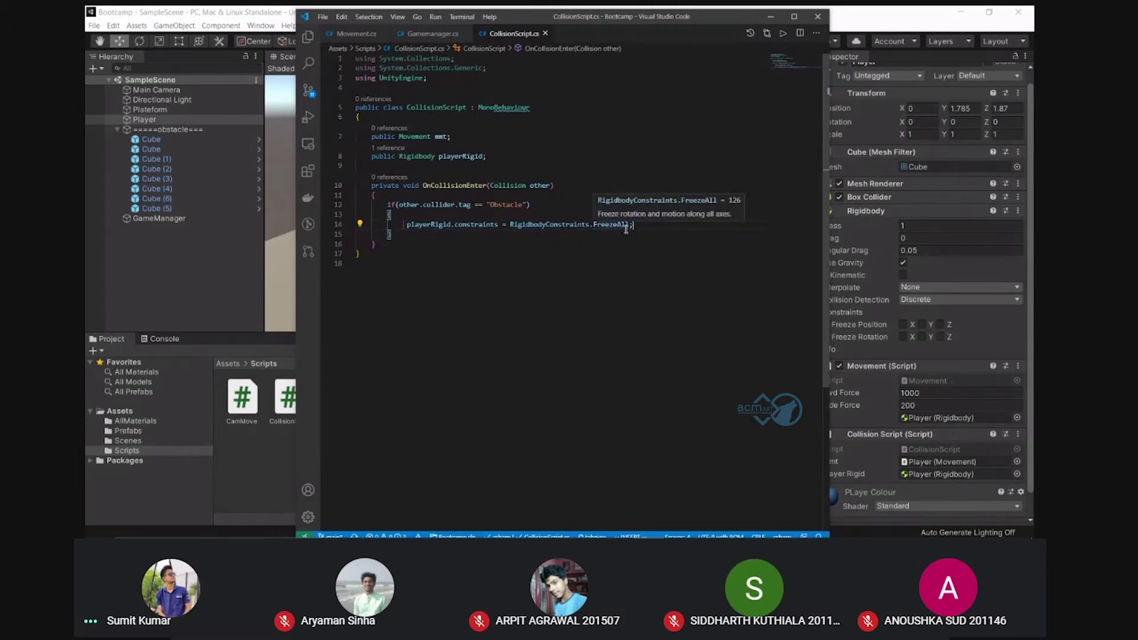
Switch to Google Meet and close the participants side panel
{"action": "mouse_move", "coordinate": [569, 533]}
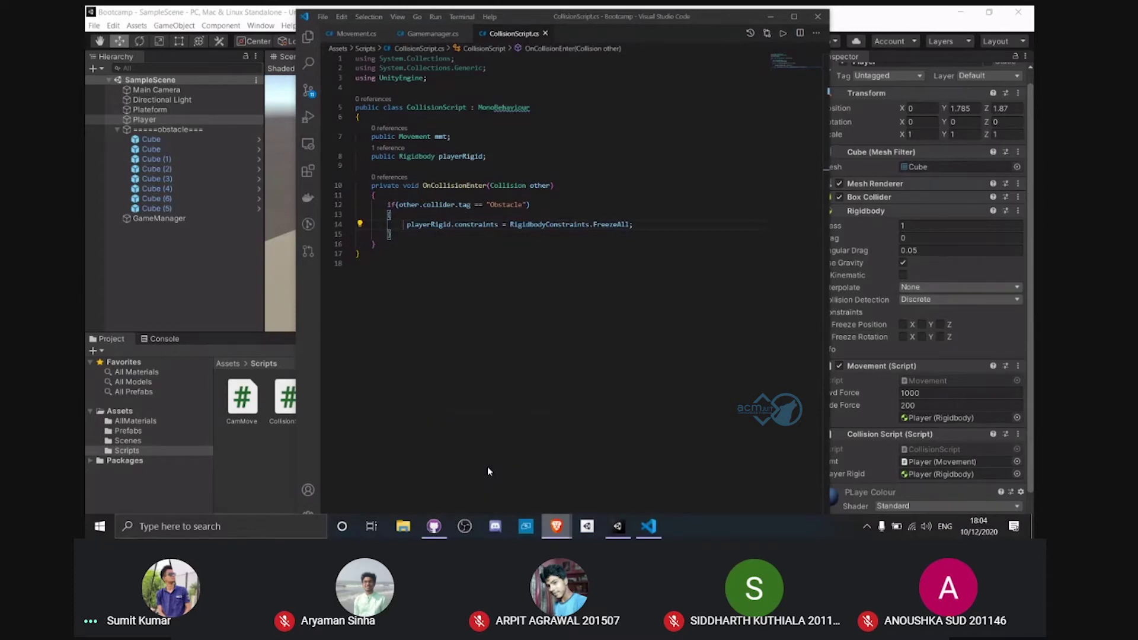
{"action": "left_click", "coordinate": [556, 526]}
{"action": "left_click", "coordinate": [1014, 66]}
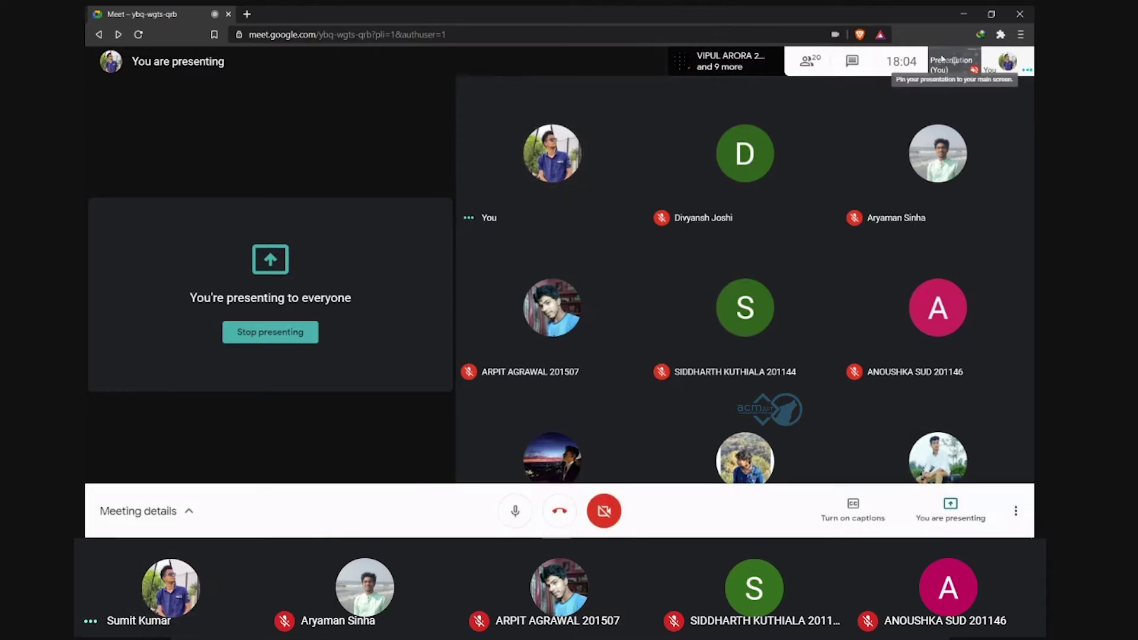
Browse Meet's participant list and chat, close the panel, and restore down the Meet window
{"action": "left_click", "coordinate": [809, 61]}
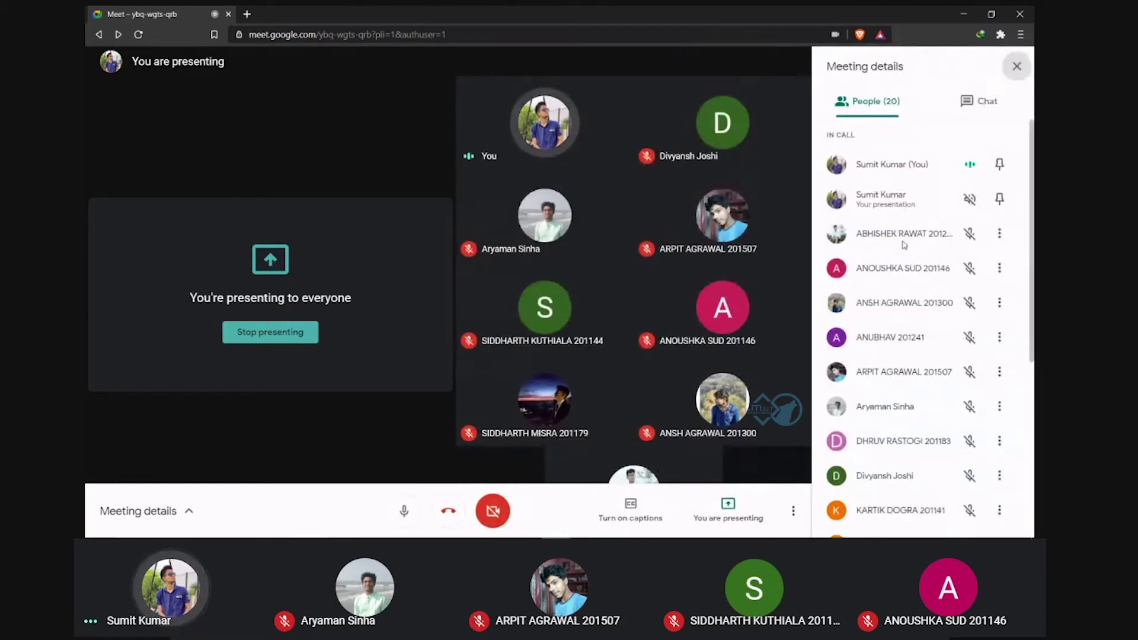
{"action": "scroll", "coordinate": [898, 185], "scroll_direction": "down", "scroll_amount": 5}
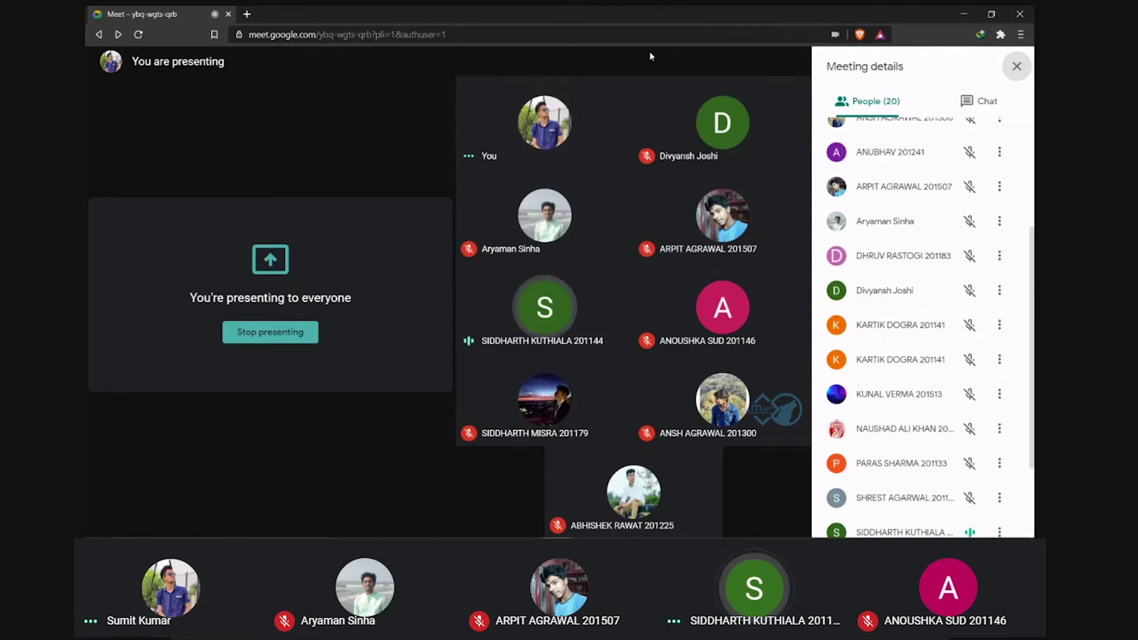
{"action": "scroll", "coordinate": [966, 237], "scroll_direction": "down", "scroll_amount": 2}
{"action": "left_click", "coordinate": [965, 106]}
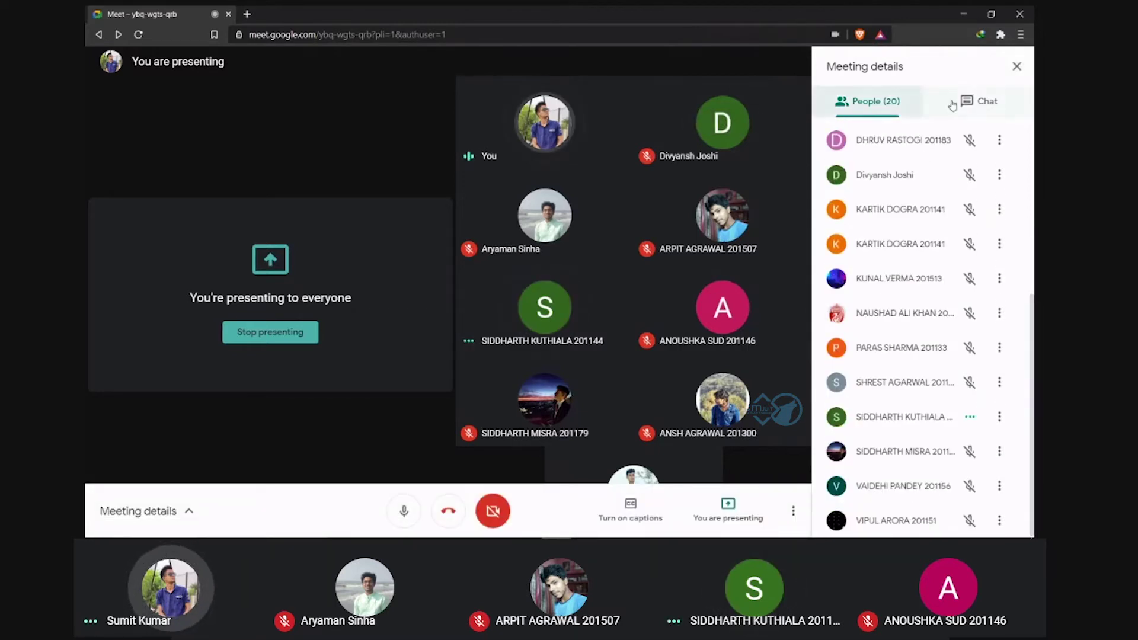
{"action": "left_click", "coordinate": [1017, 66]}
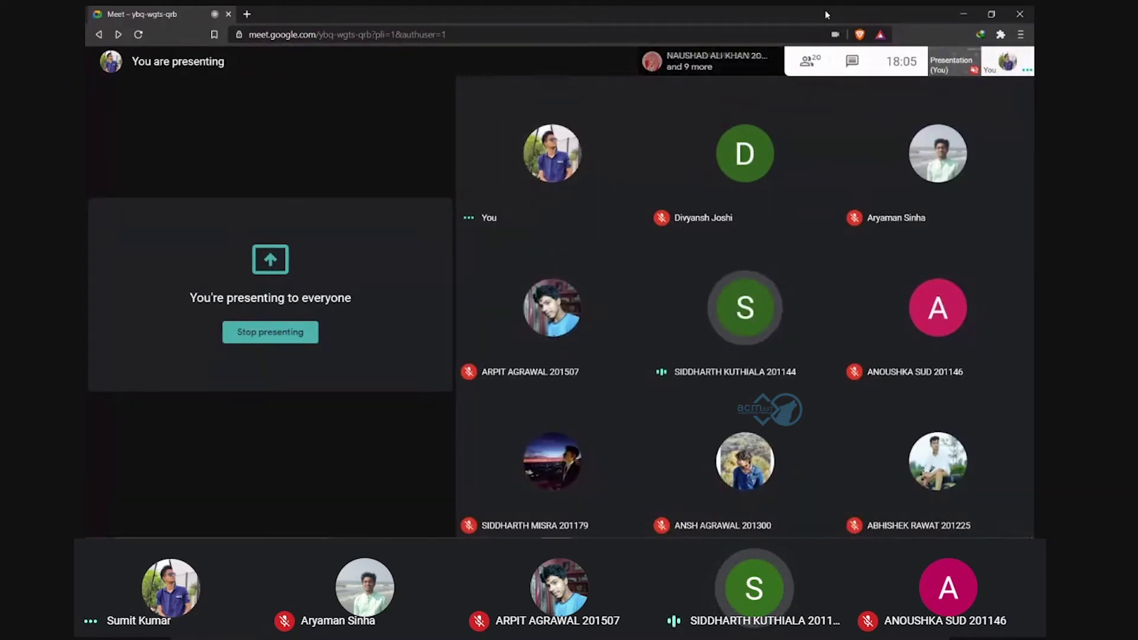
{"action": "left_click", "coordinate": [991, 14]}
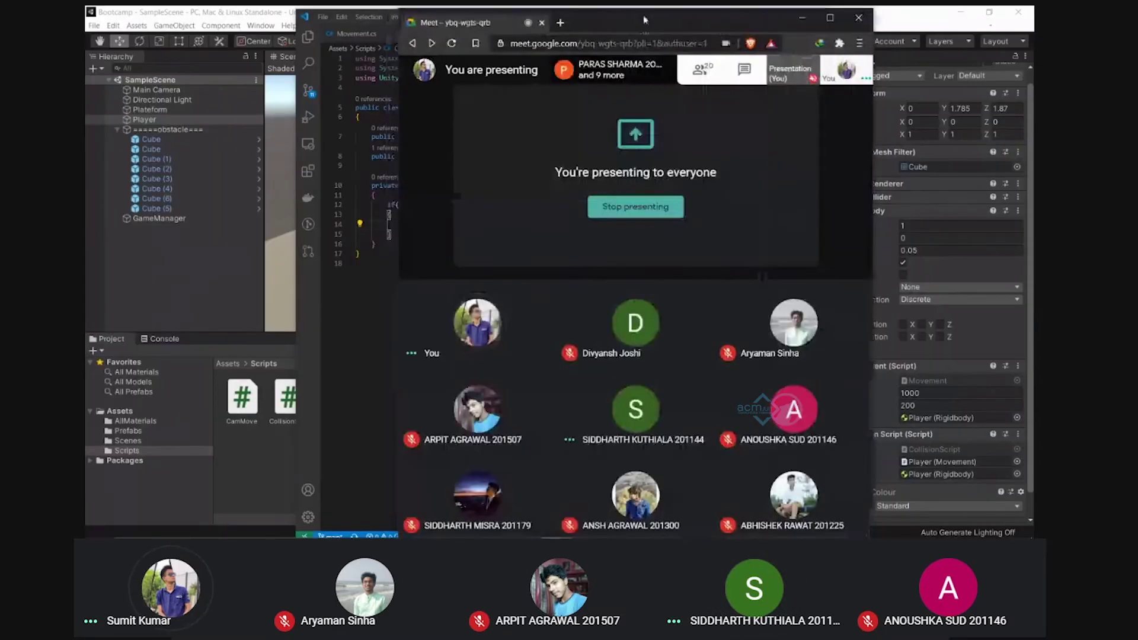
Move Meet aside and add a void Start() method on line 9 of CollisionScript.cs
{"action": "left_click_drag", "start_coordinate": [739, 28], "coordinate": [850, 28]}
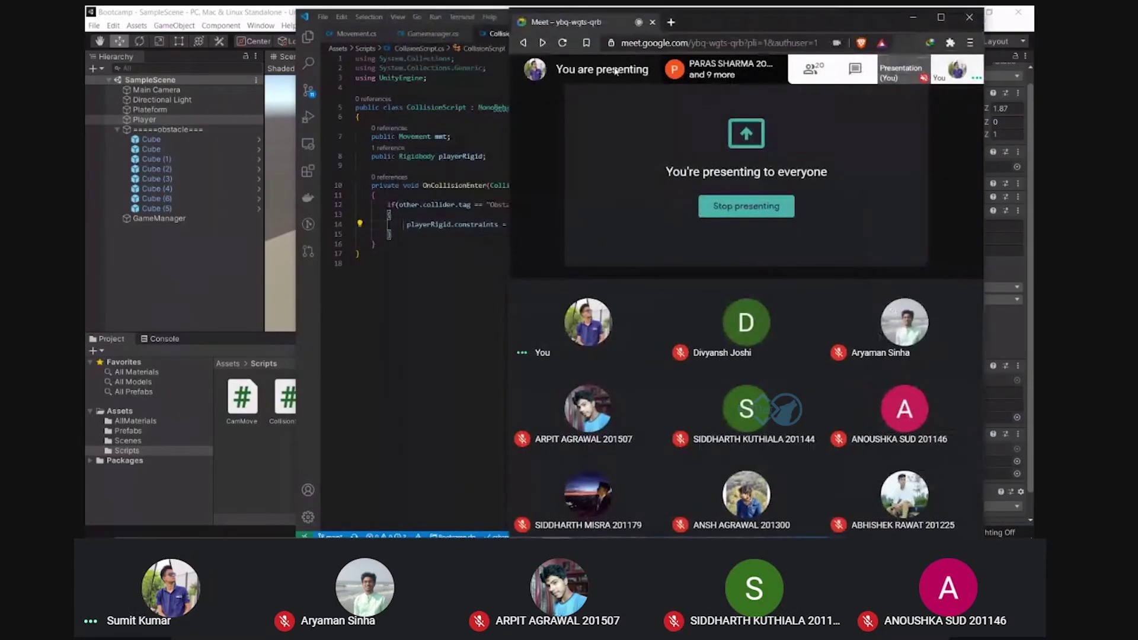
{"action": "left_click", "coordinate": [458, 176]}
{"action": "left_click", "coordinate": [460, 174]}
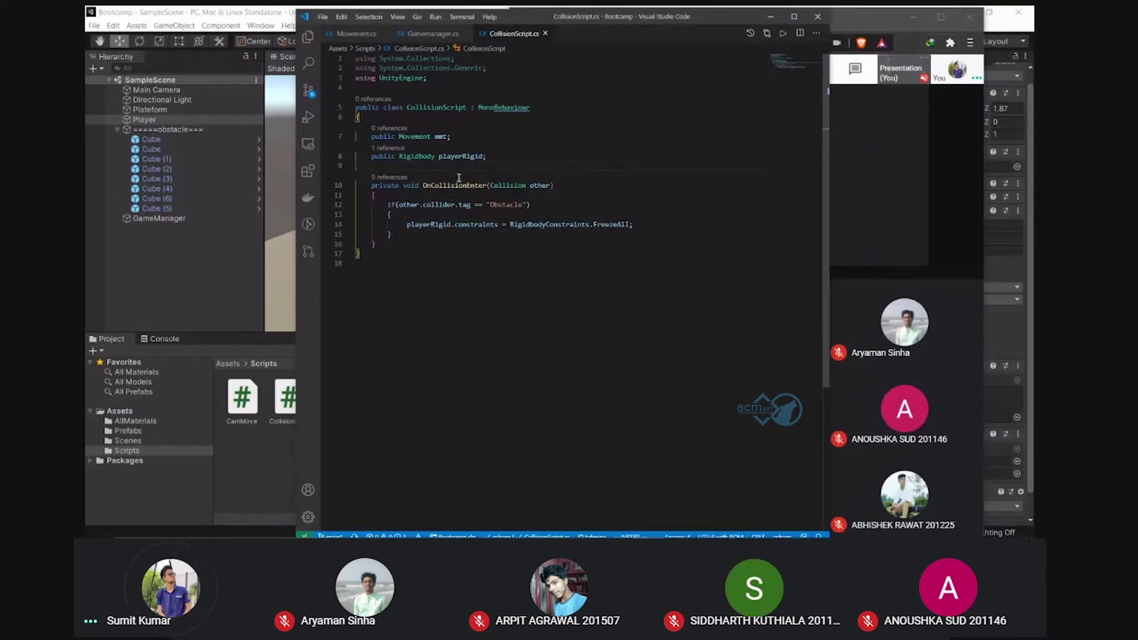
{"action": "type", "text": "void s"}
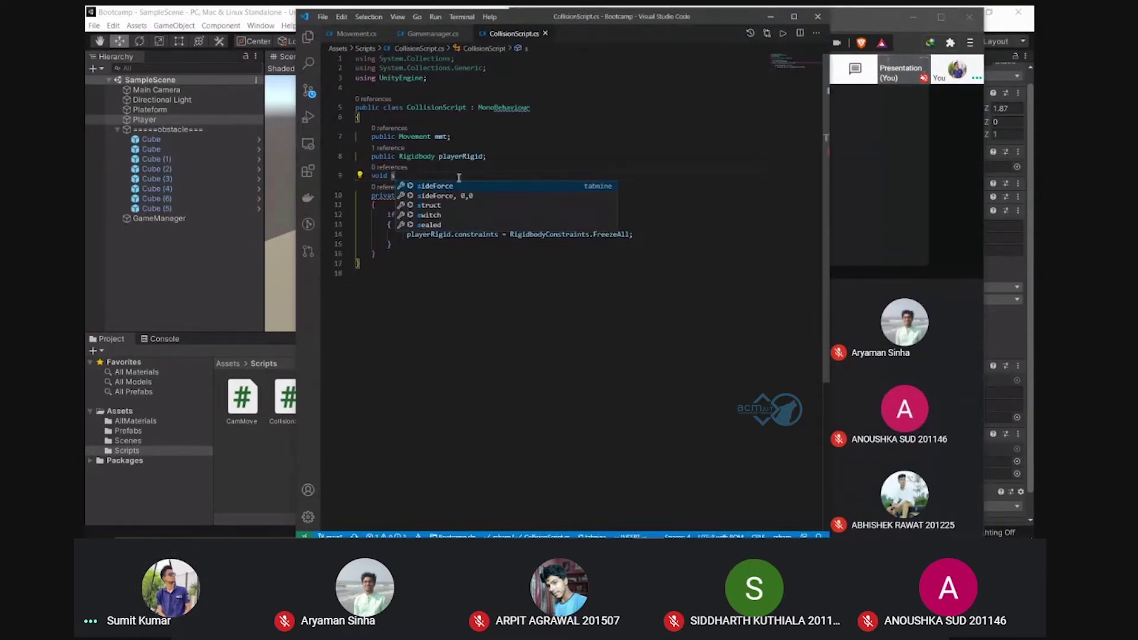
{"action": "type", "text": "tar"}
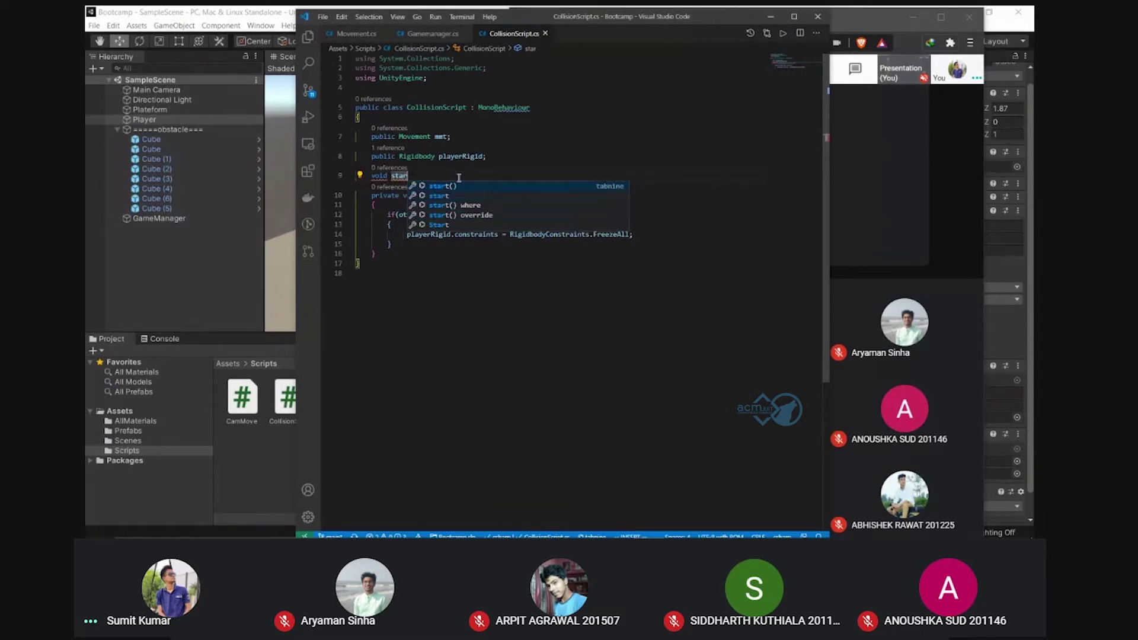
{"action": "key", "text": "Return"}
{"action": "key", "text": "Return"}
{"action": "type", "text": "{"}
{"action": "key", "text": "Return"}
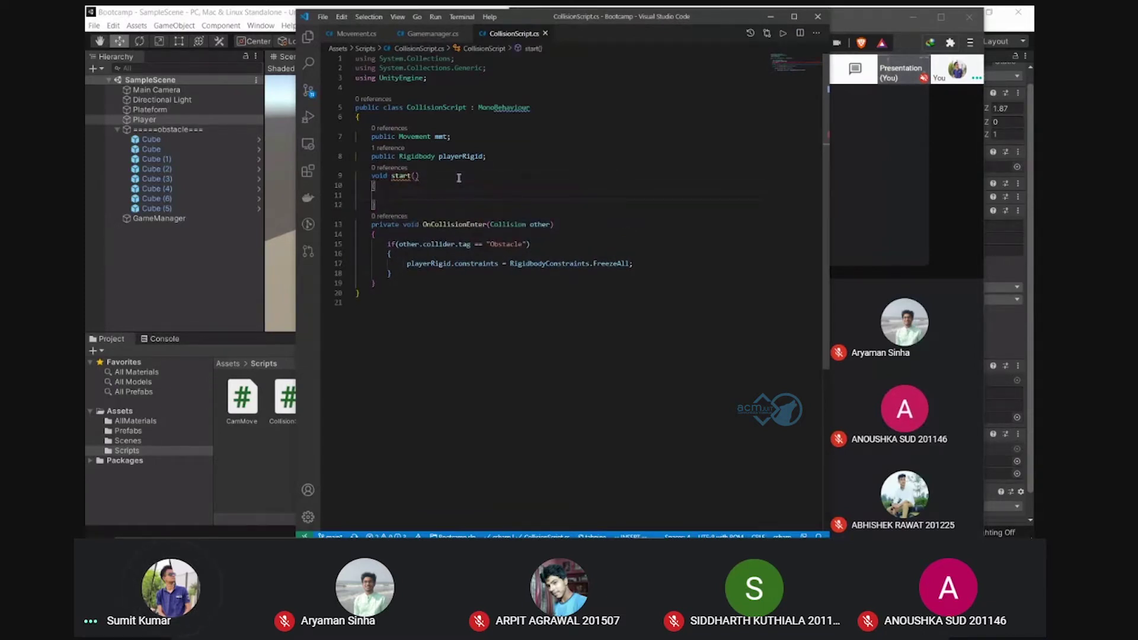
Inside Start(), assign playerRigid = GetComponent<Rigidbody>();
{"action": "type", "text": "pol"}
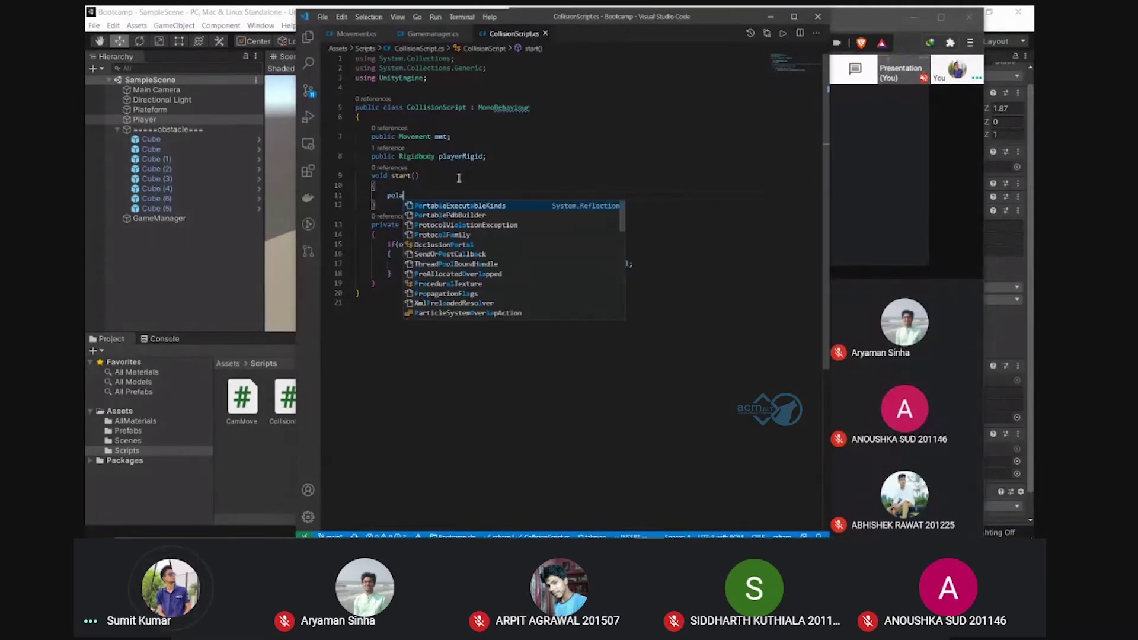
{"action": "key", "text": "Escape"}
{"action": "type", "text": "layer"}
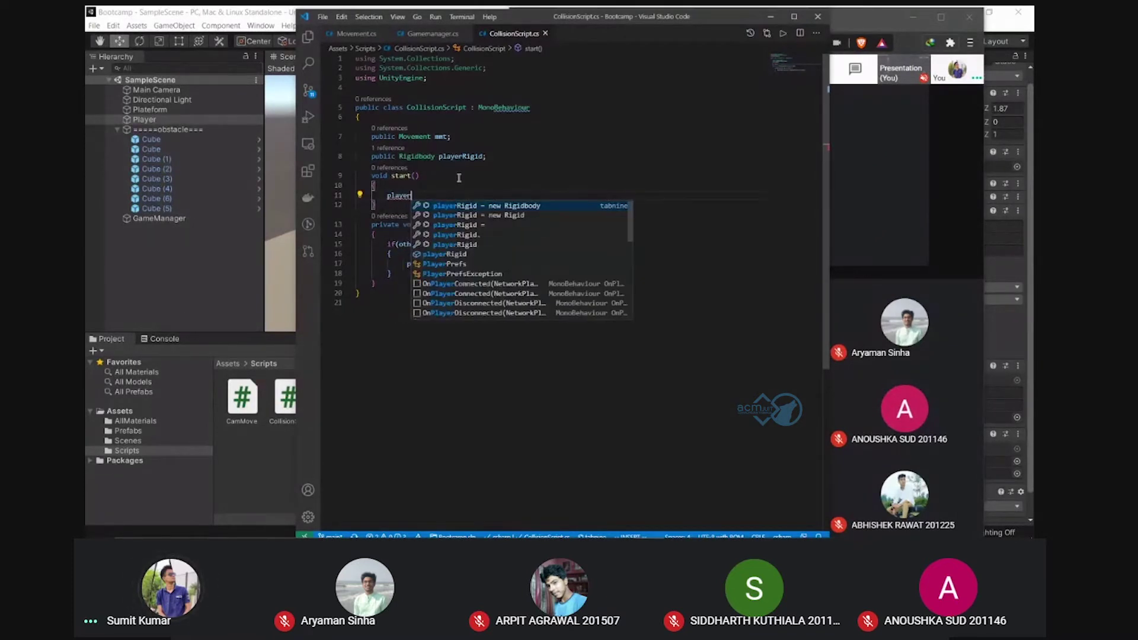
{"action": "key", "text": "Return"}
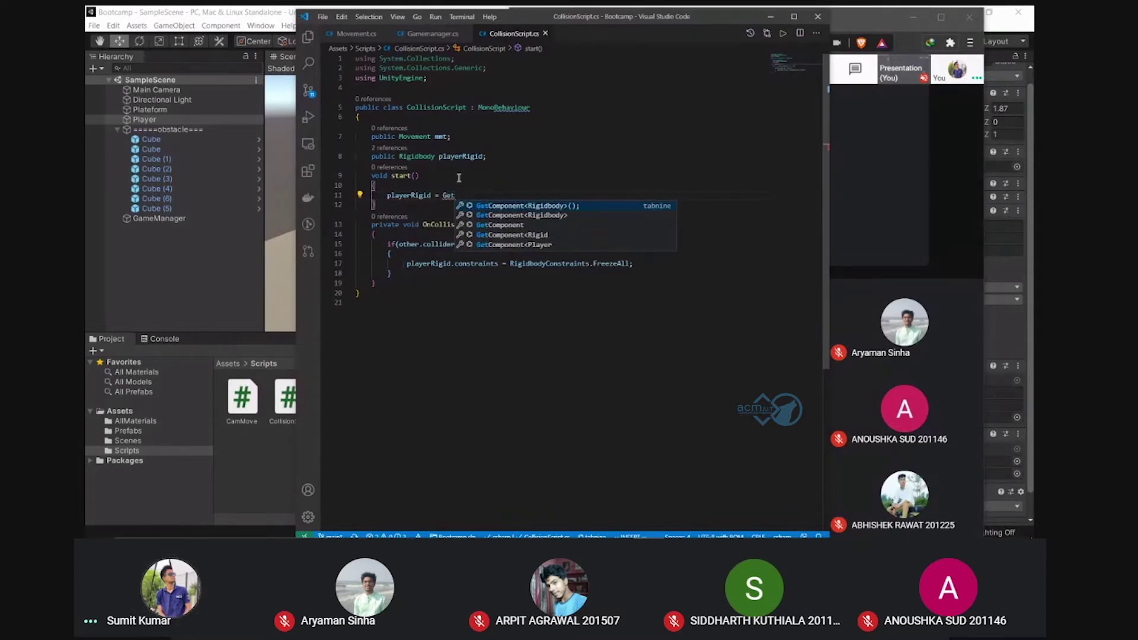
{"action": "type", "text": "GetComponent<Rigidbody>();"}
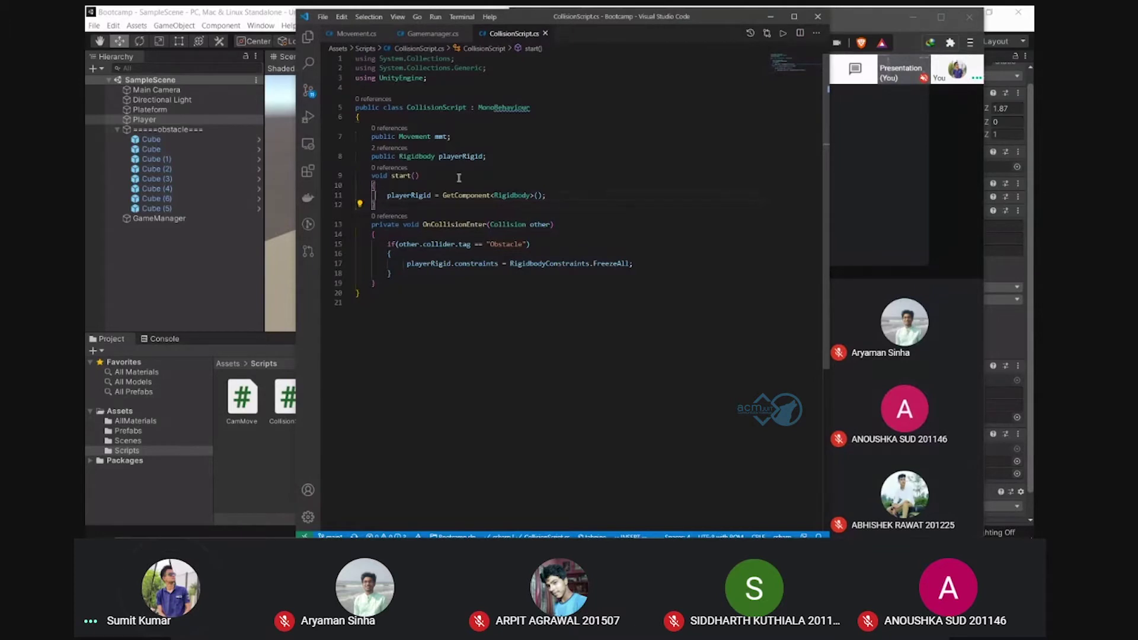
{"action": "key", "text": "Return"}
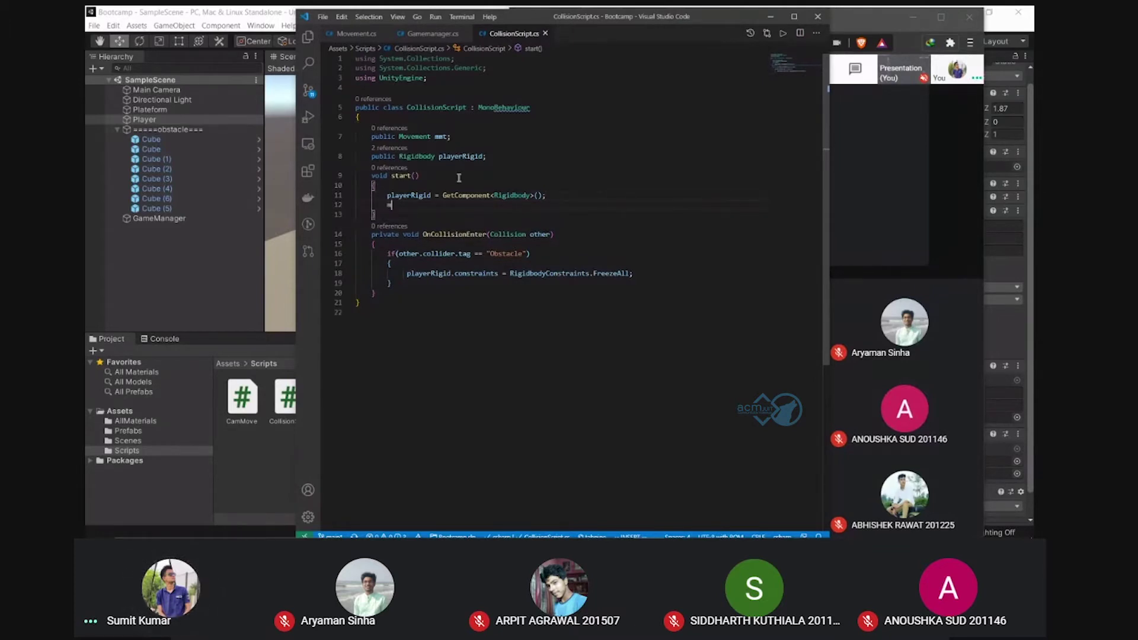
Add mmt = FindObjectOfType<Movement>(); on line 12, then minimize VS Code
{"action": "type", "text": "mt = "}
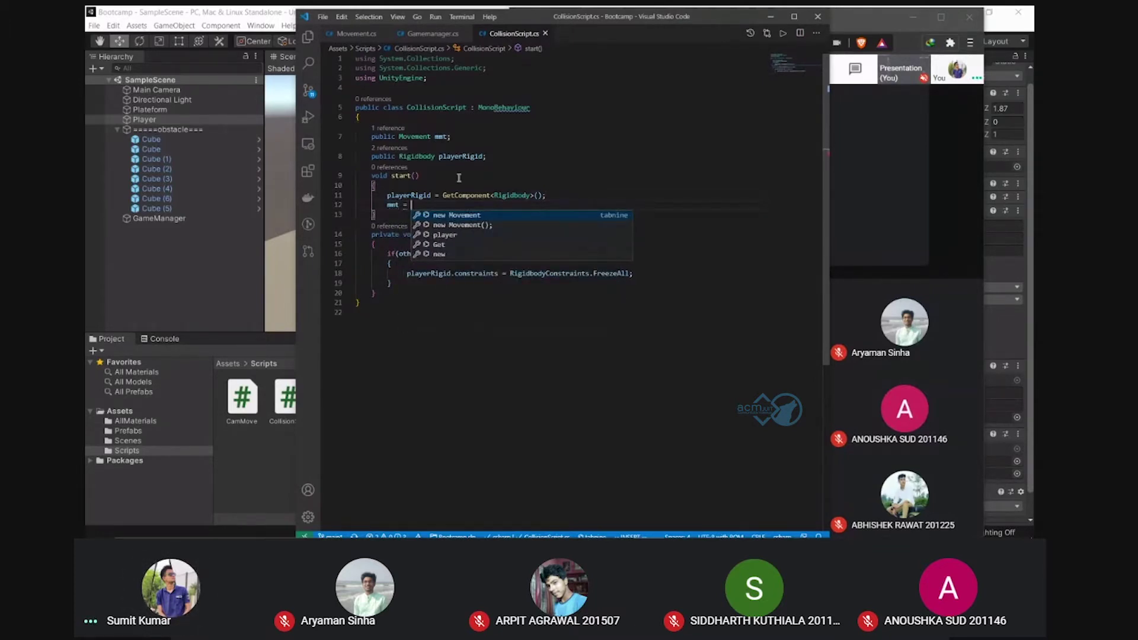
{"action": "type", "text": "Fin"}
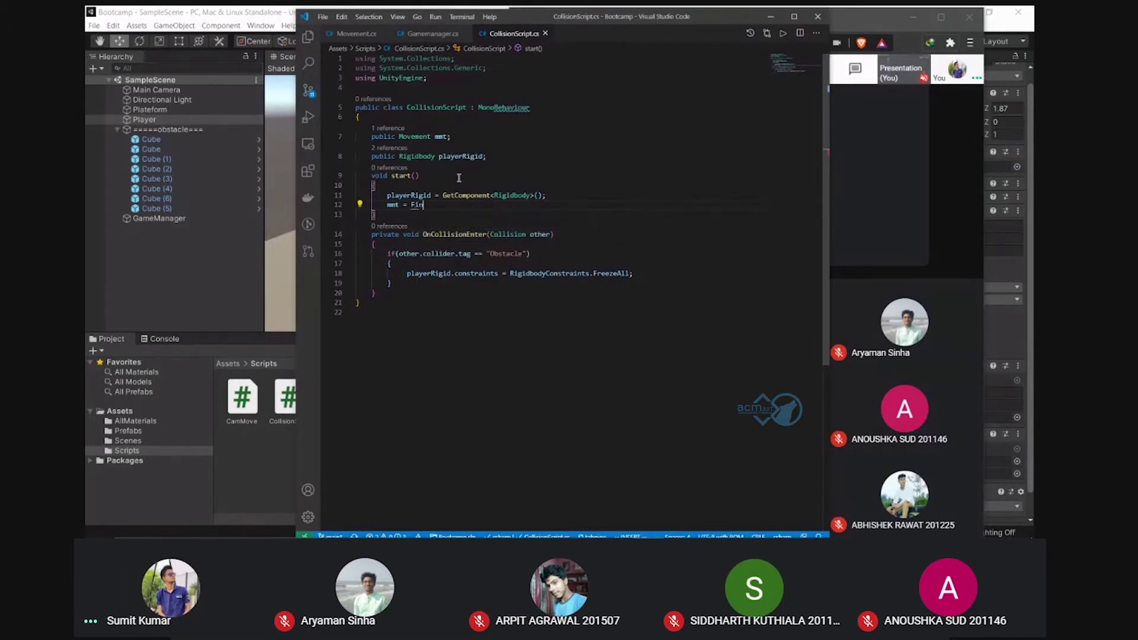
{"action": "type", "text": "d"}
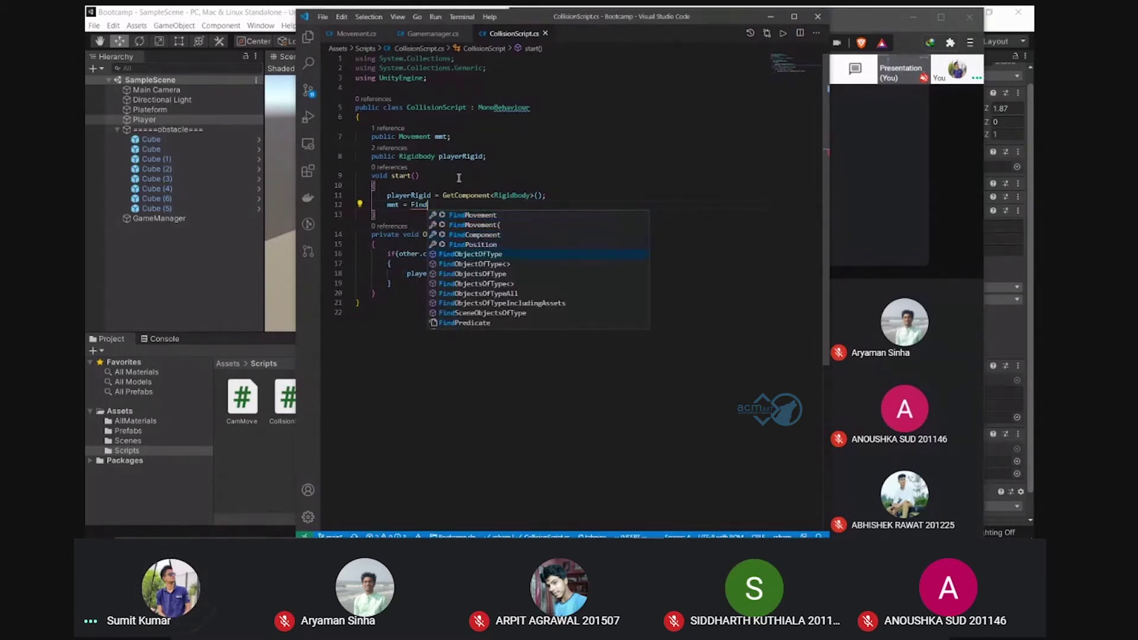
{"action": "key", "text": "Tab"}
{"action": "type", "text": "<"}
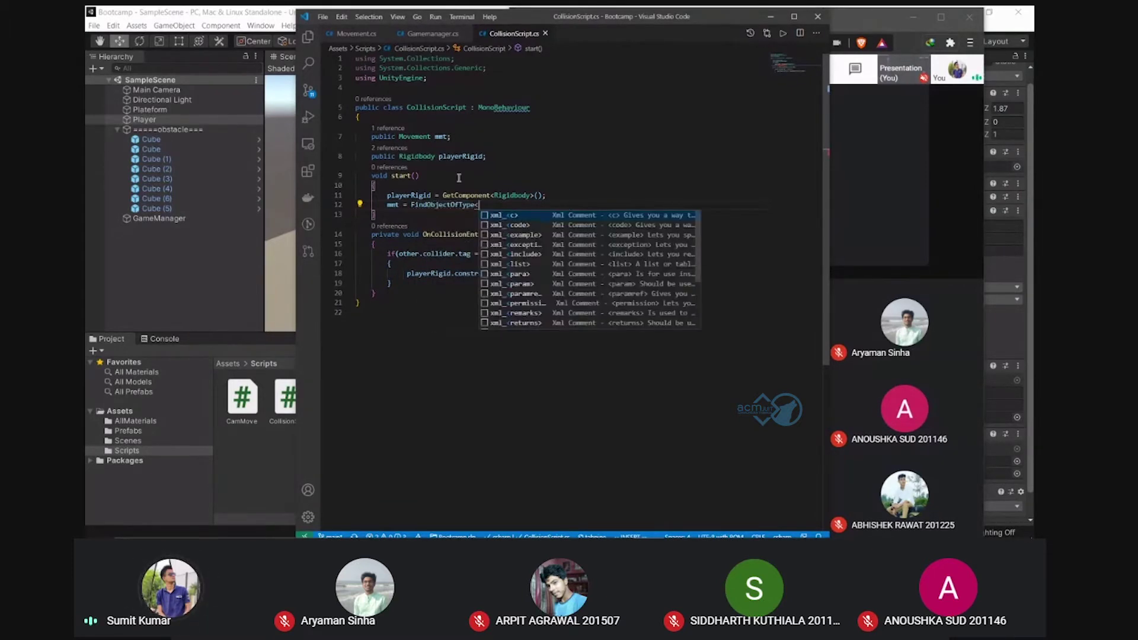
{"action": "type", "text": ">"}
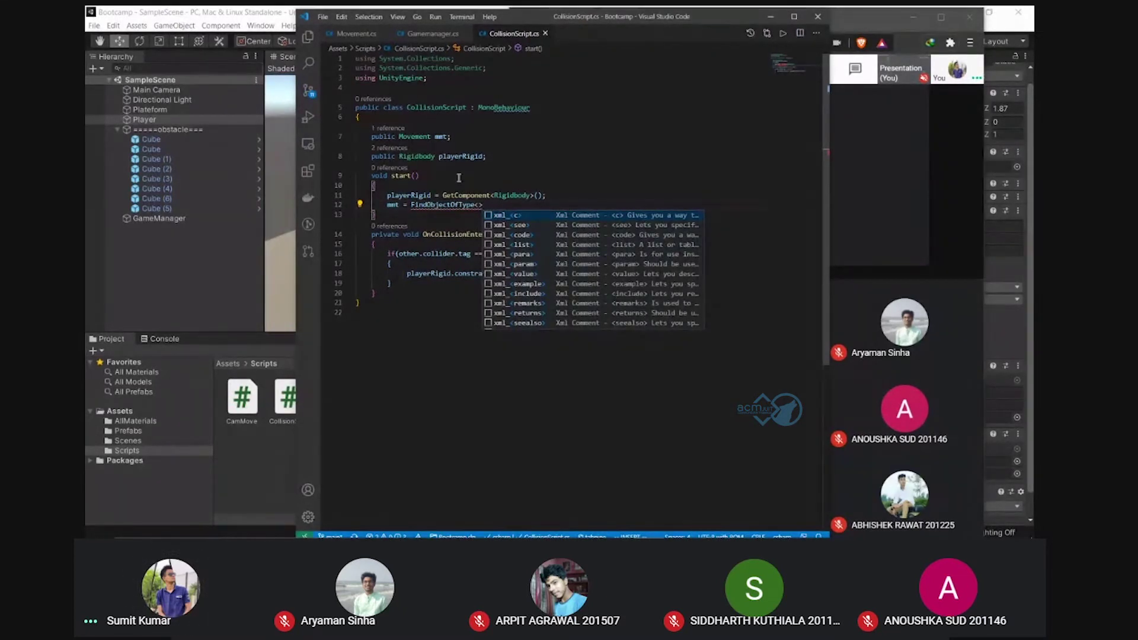
{"action": "key", "text": "Left"}
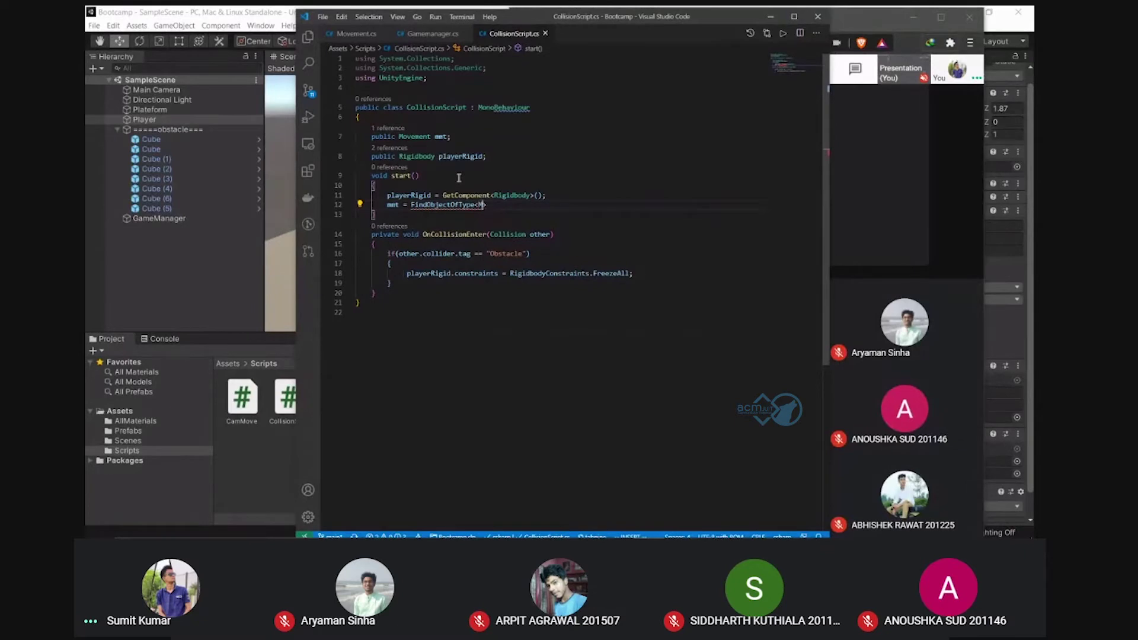
{"action": "type", "text": "Move"}
{"action": "key", "text": "Tab"}
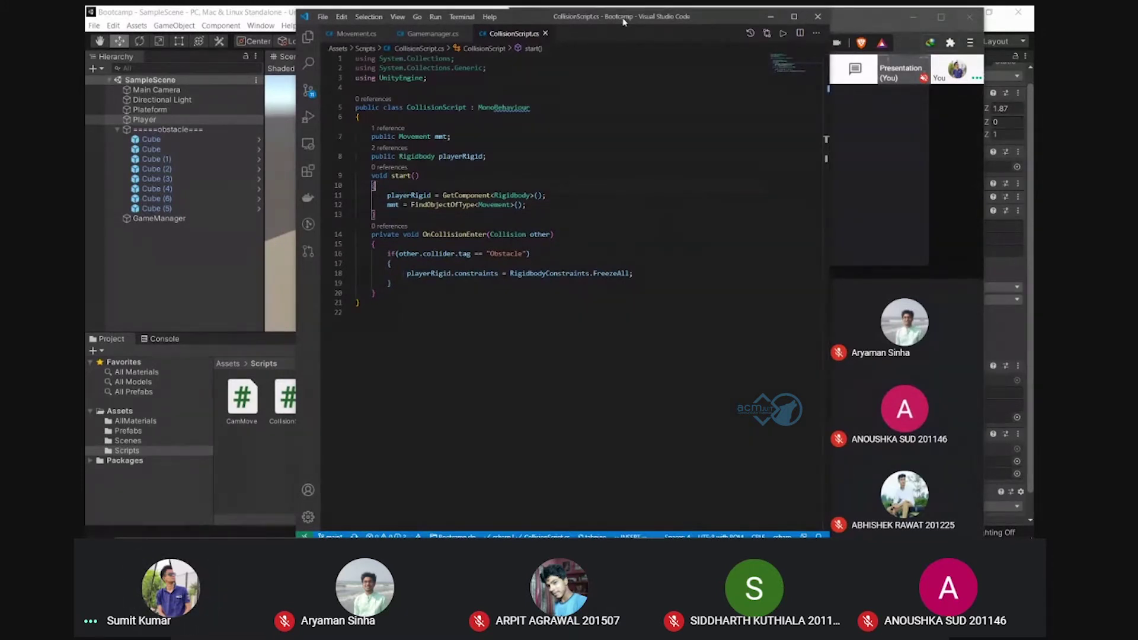
{"action": "left_click", "coordinate": [770, 17]}
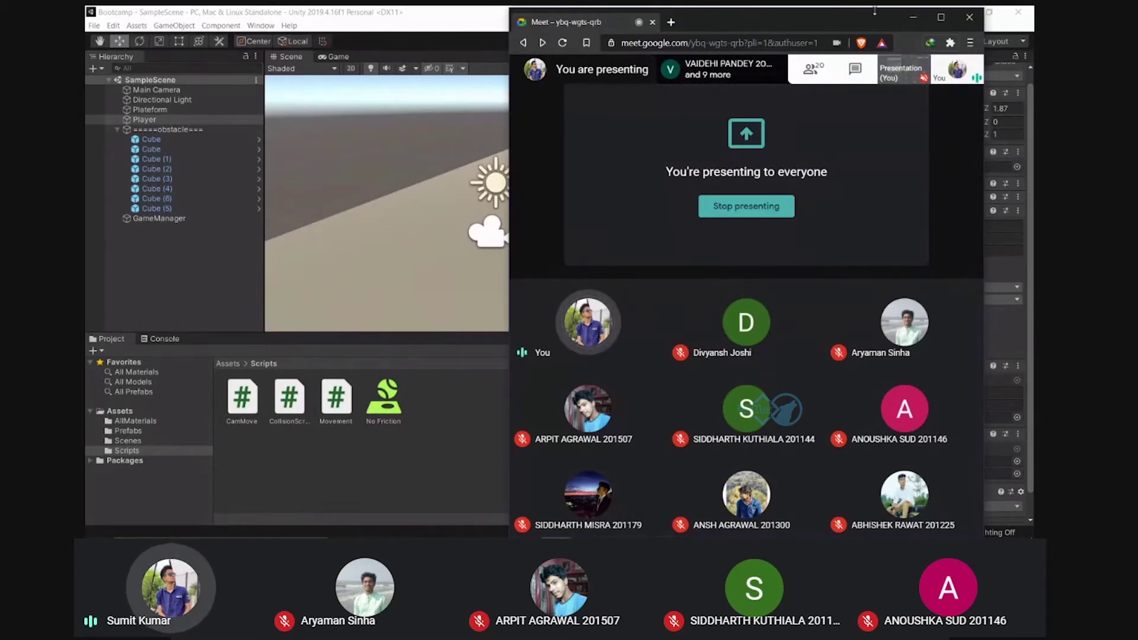
Minimize Meet, review line 11 of CollisionScript.cs, then collapse the Movement and Collision Script components
{"action": "left_click", "coordinate": [913, 17]}
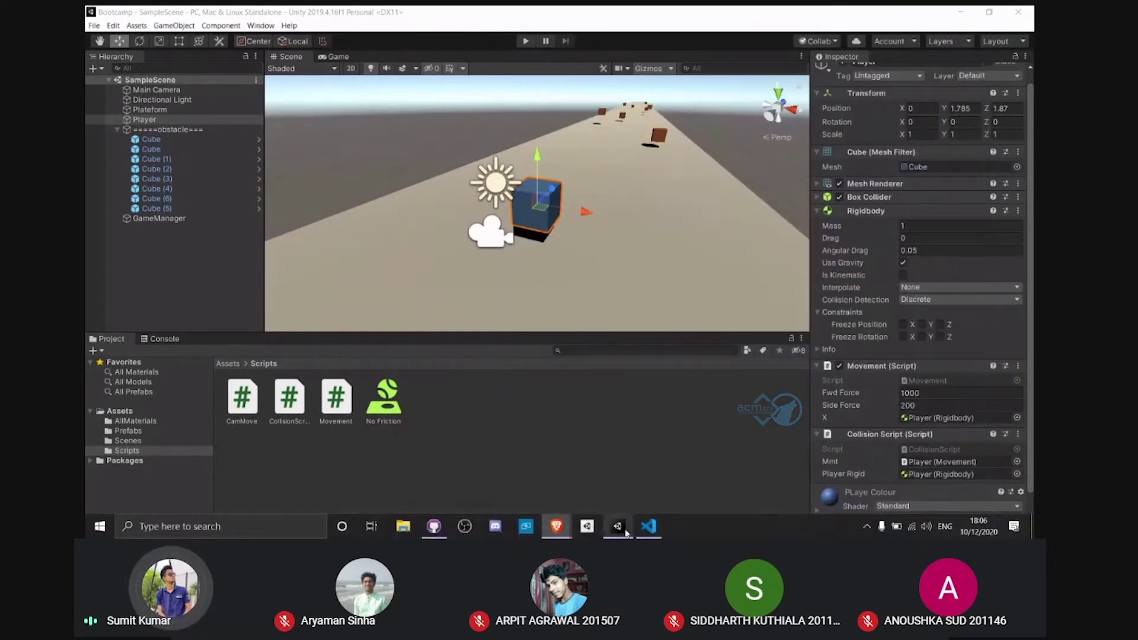
{"action": "left_click", "coordinate": [649, 526]}
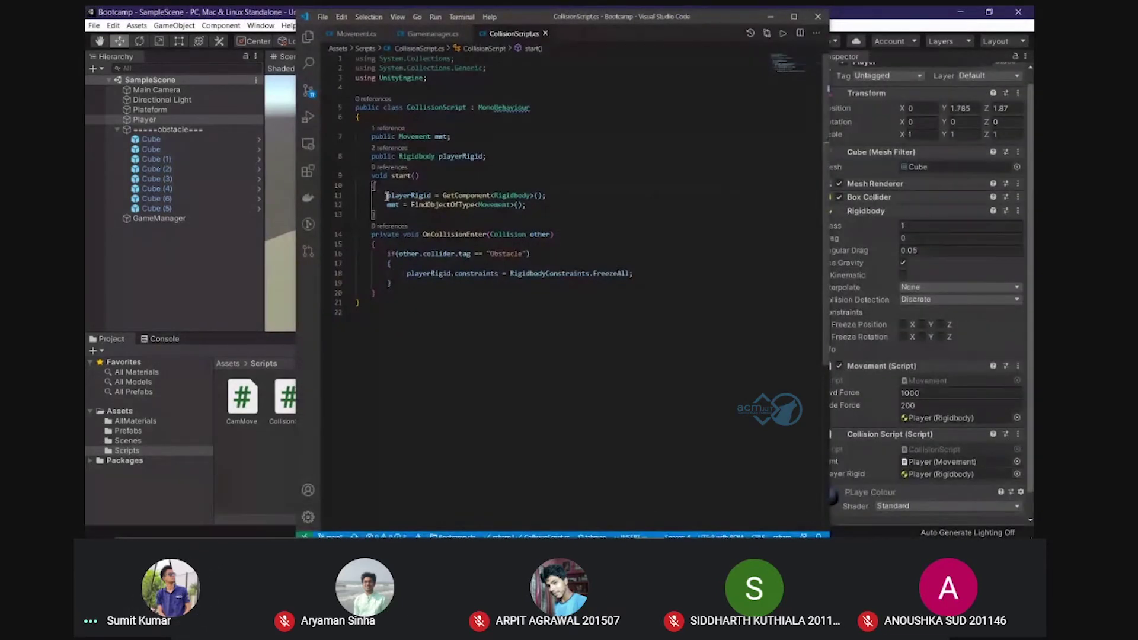
{"action": "left_click_drag", "start_coordinate": [386, 196], "coordinate": [569, 195]}
{"action": "left_click", "coordinate": [569, 194]}
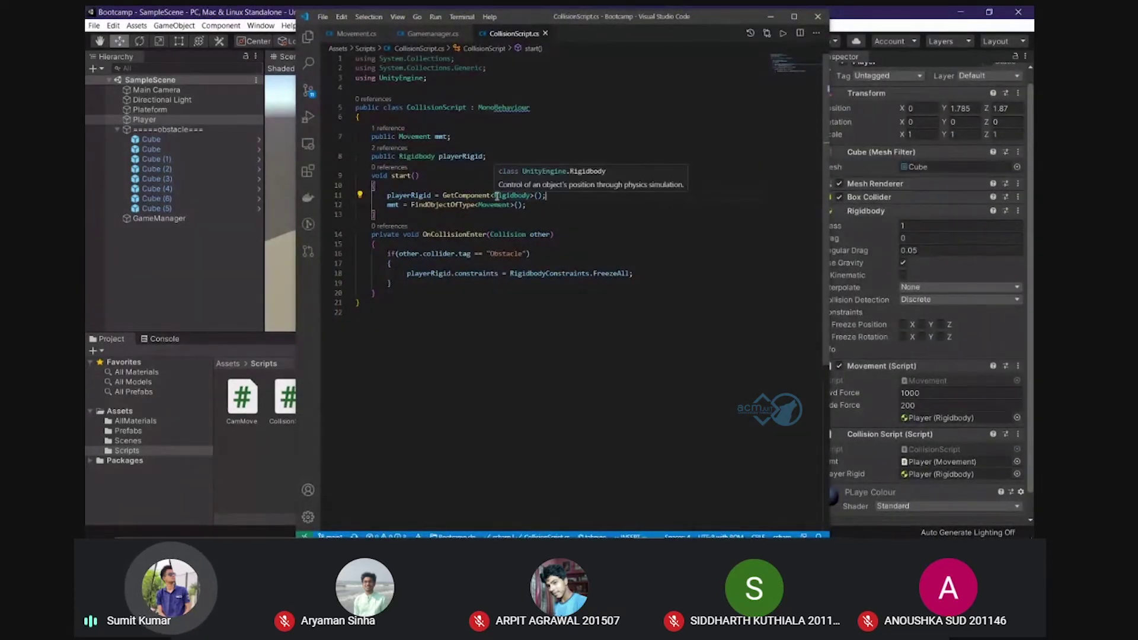
{"action": "left_click_drag", "start_coordinate": [521, 16], "coordinate": [414, 32]}
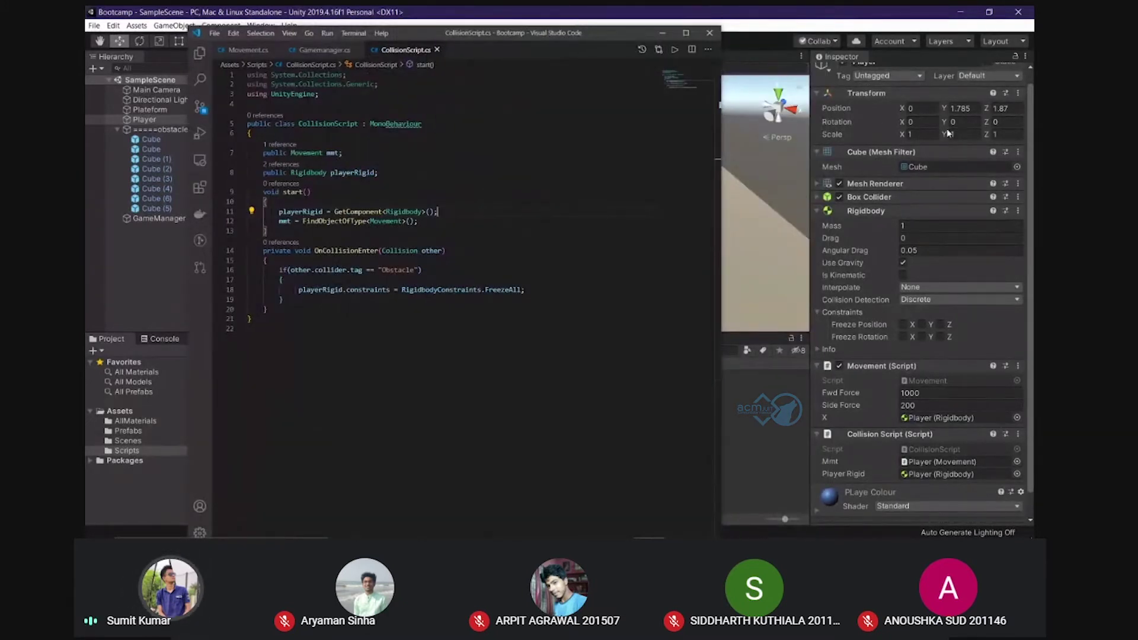
{"action": "left_click", "coordinate": [819, 367]}
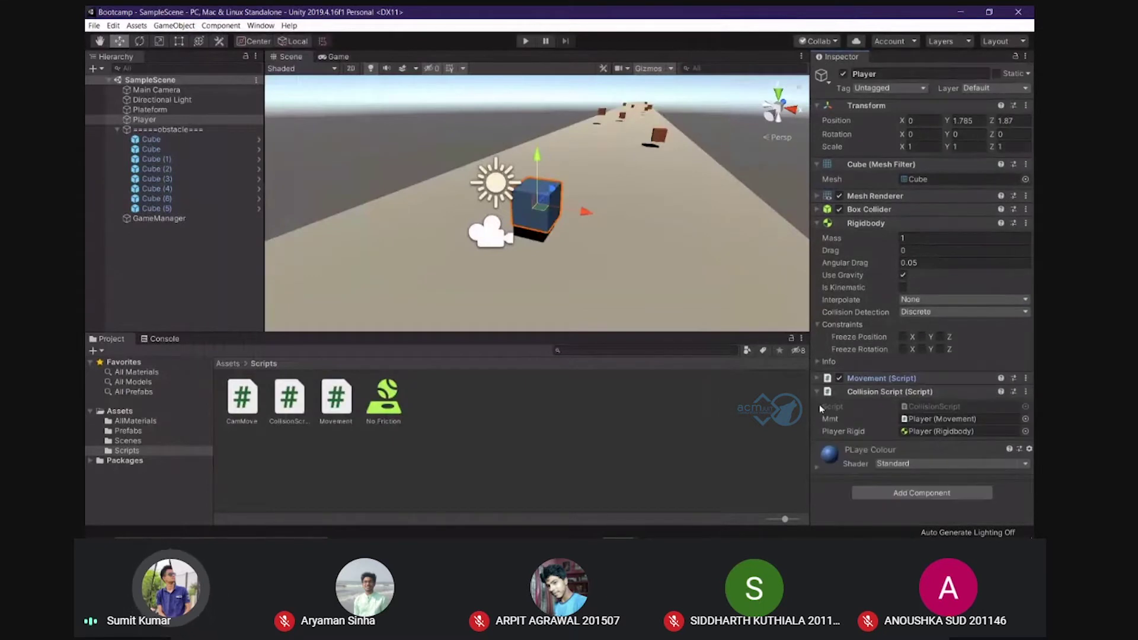
{"action": "left_click", "coordinate": [819, 392]}
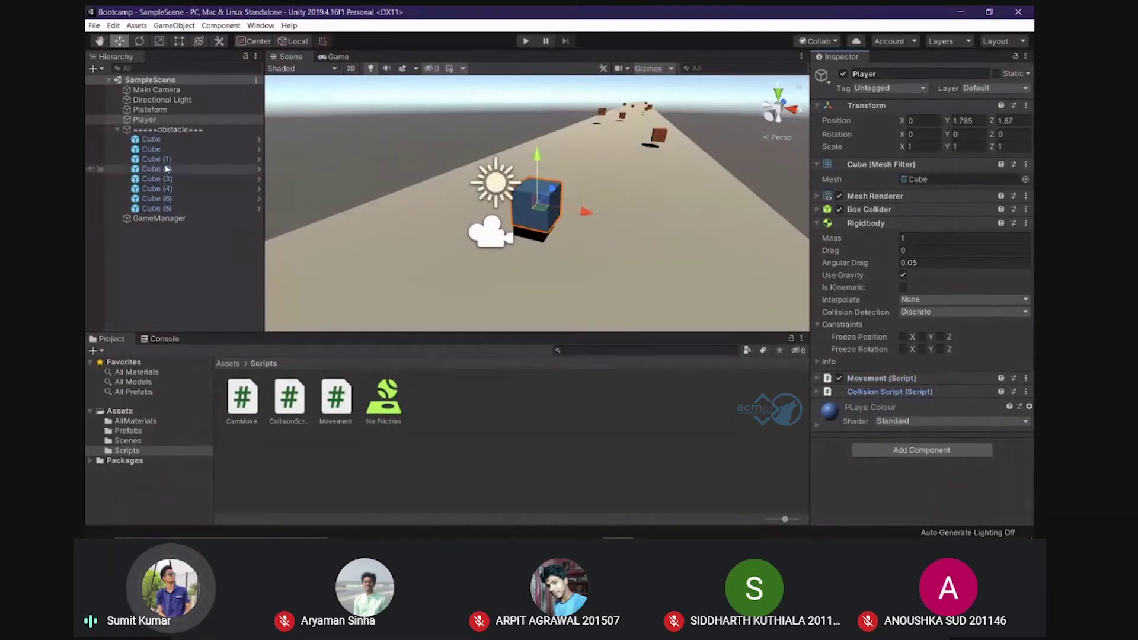
Bring VS Code forward and review the FindObjectOfType<Movement> call on line 12
{"action": "mouse_move", "coordinate": [664, 535]}
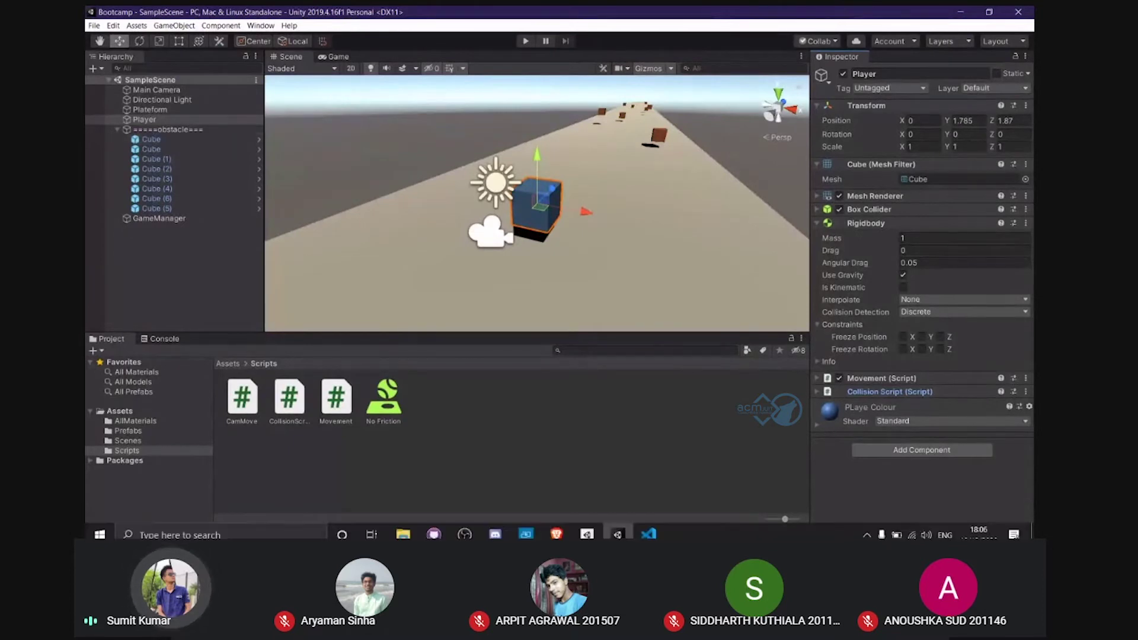
{"action": "left_click", "coordinate": [647, 529]}
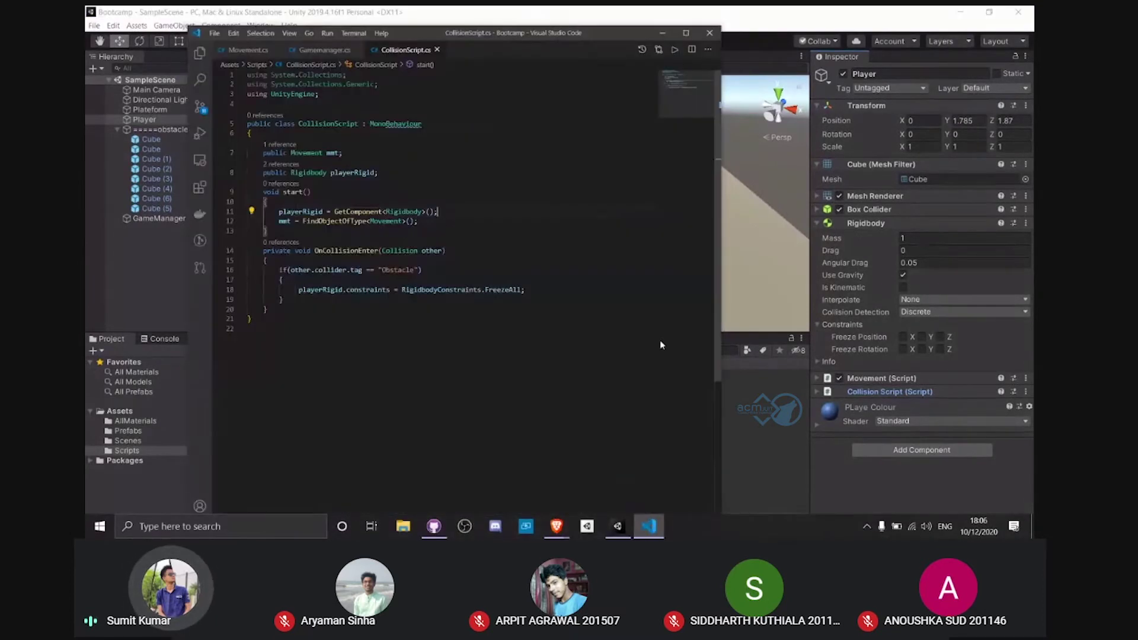
{"action": "left_click_drag", "start_coordinate": [500, 34], "coordinate": [667, 24]}
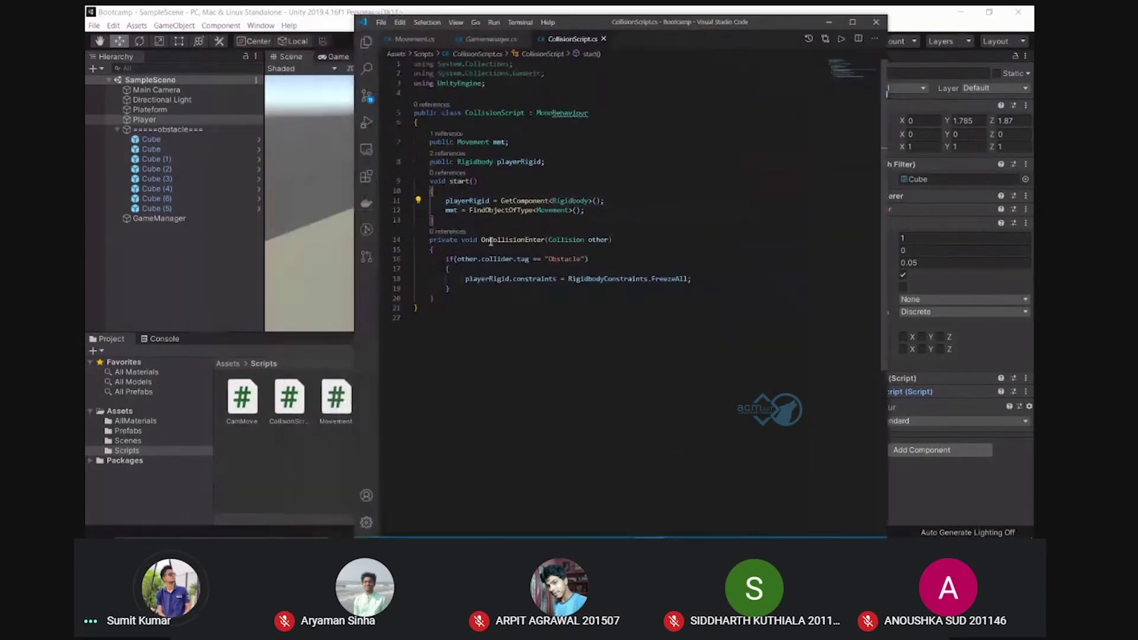
{"action": "double_click", "coordinate": [478, 209]}
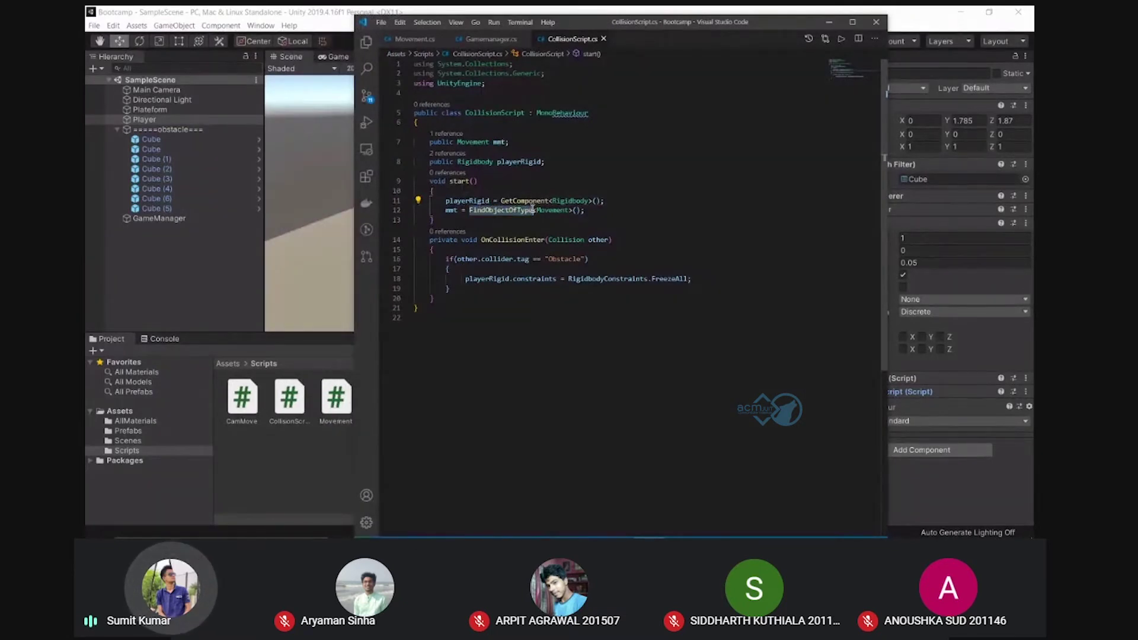
{"action": "double_click", "coordinate": [541, 210]}
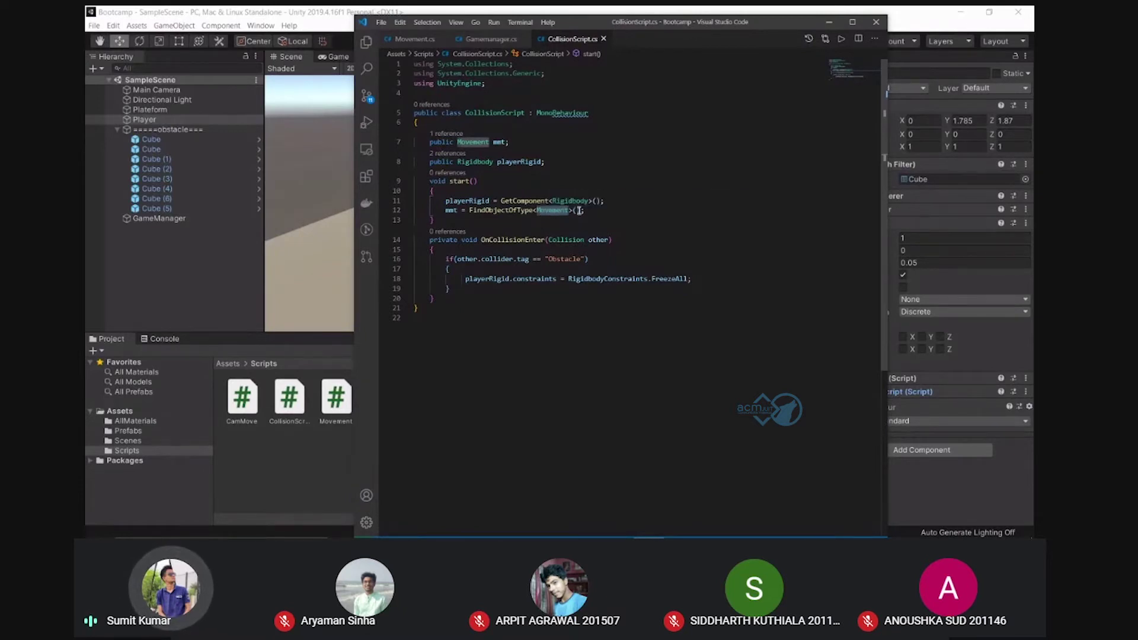
{"action": "left_click", "coordinate": [578, 211]}
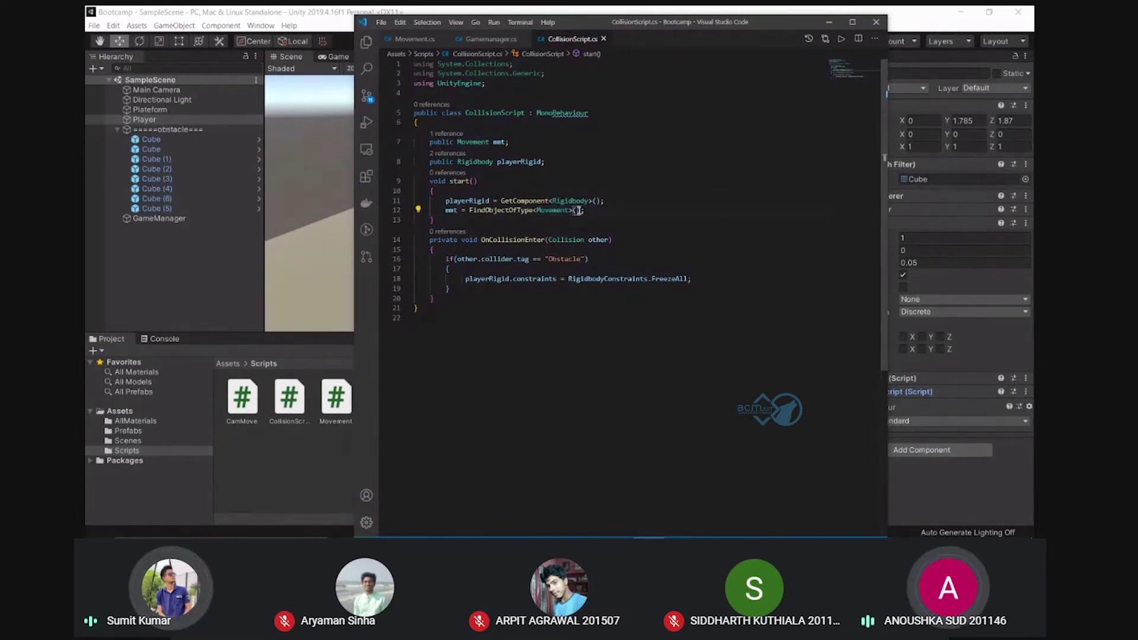
{"action": "left_click", "coordinate": [504, 93]}
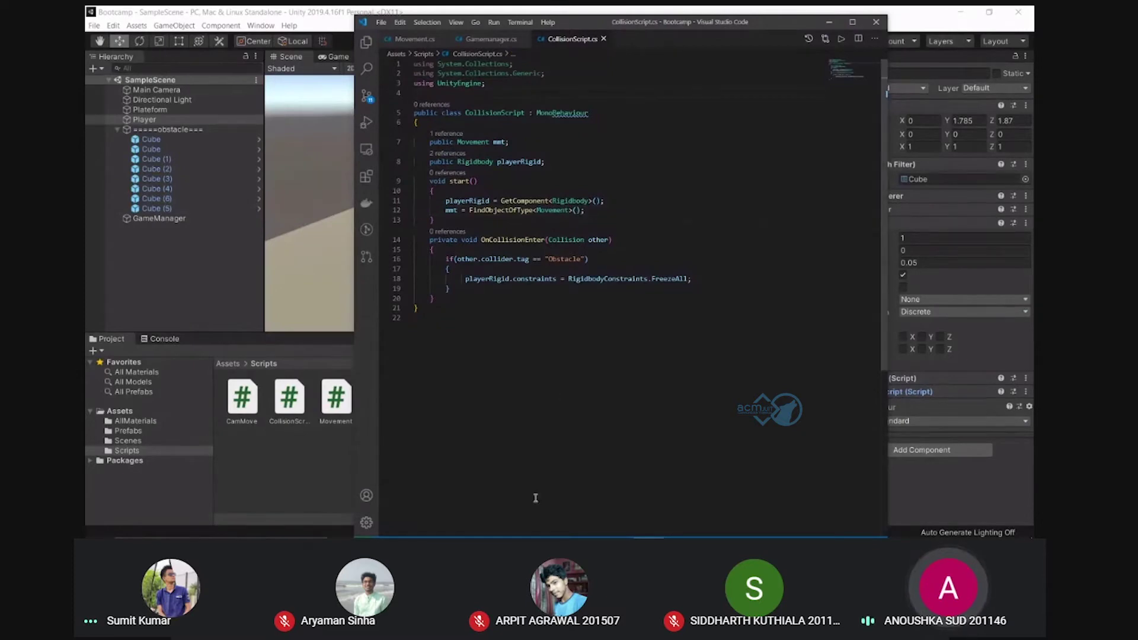
{"action": "left_click", "coordinate": [547, 530]}
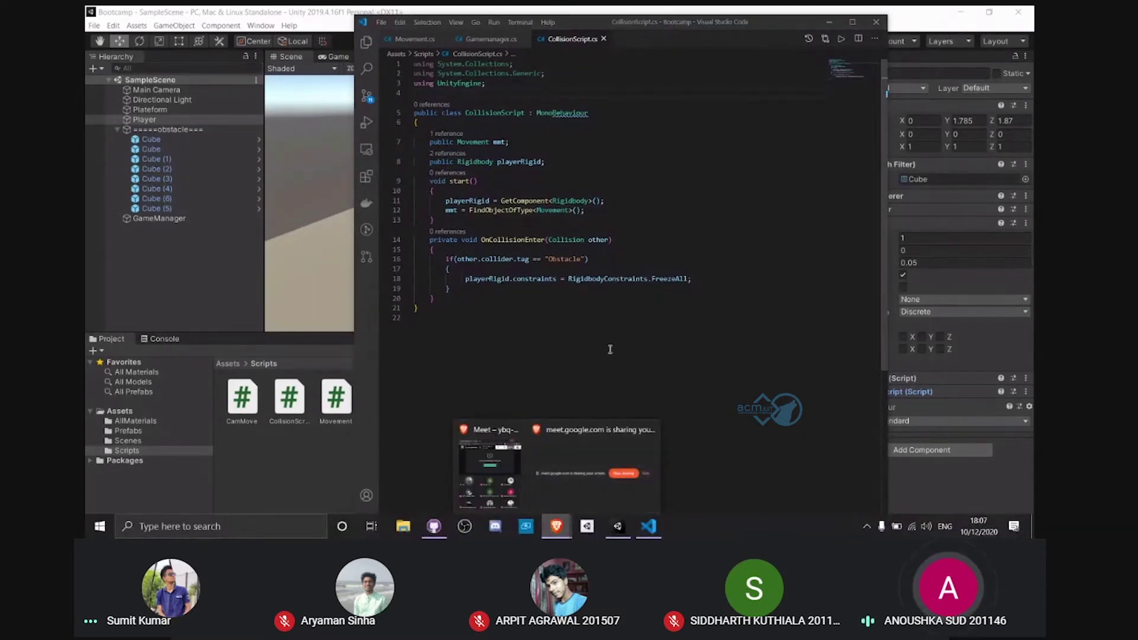
{"action": "left_click", "coordinate": [510, 476]}
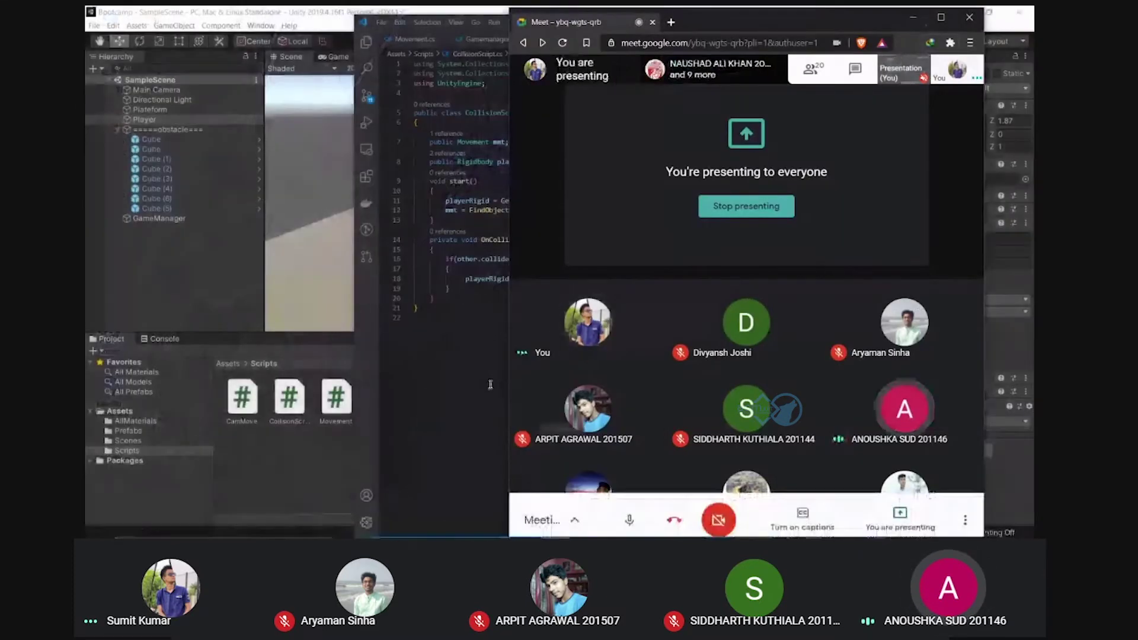
{"action": "left_click", "coordinate": [490, 385]}
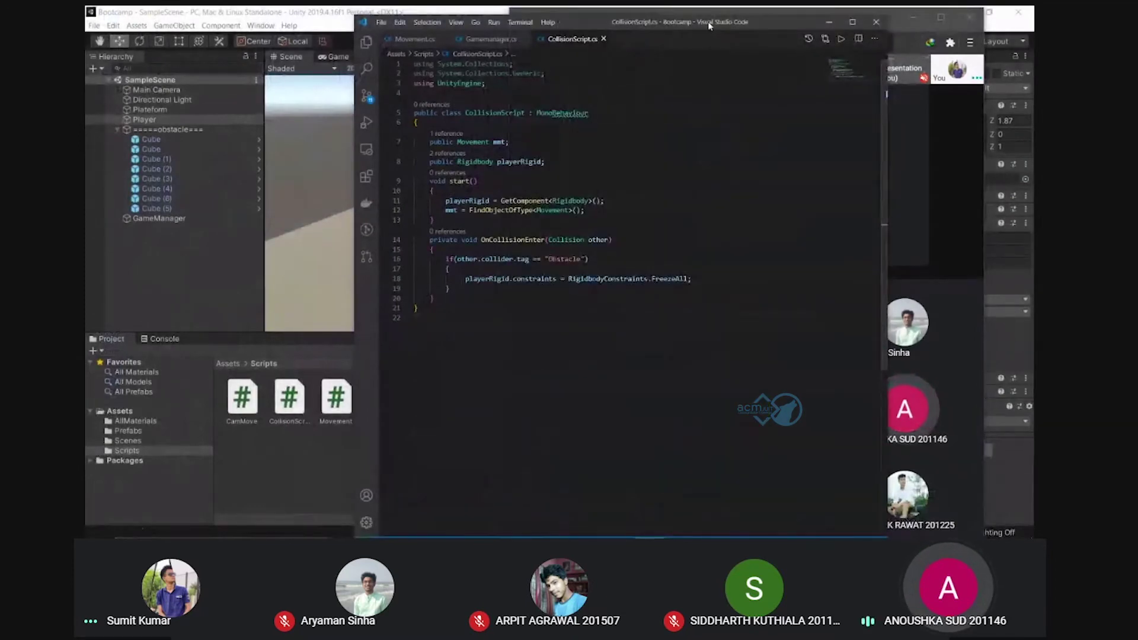
{"action": "left_click_drag", "start_coordinate": [708, 21], "coordinate": [585, 35]}
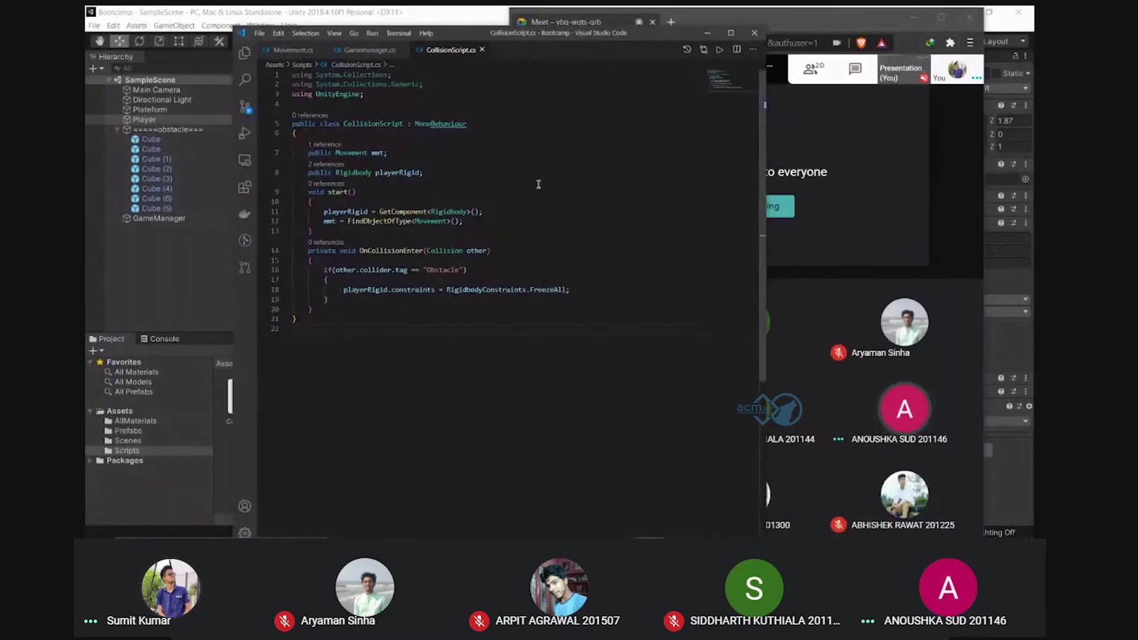
Enlarge the editor zoom with Ctrl+= and widen the VS Code window
{"action": "key", "text": "ctrl+equal"}
{"action": "key", "text": "ctrl+equal"}
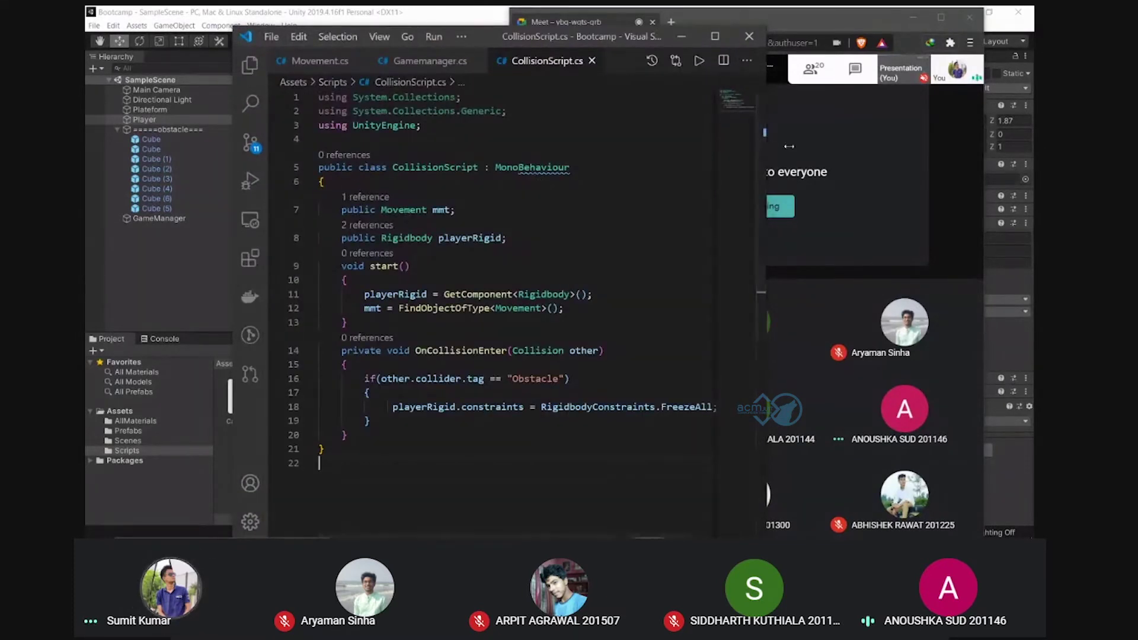
{"action": "left_click_drag", "start_coordinate": [766, 135], "coordinate": [947, 135]}
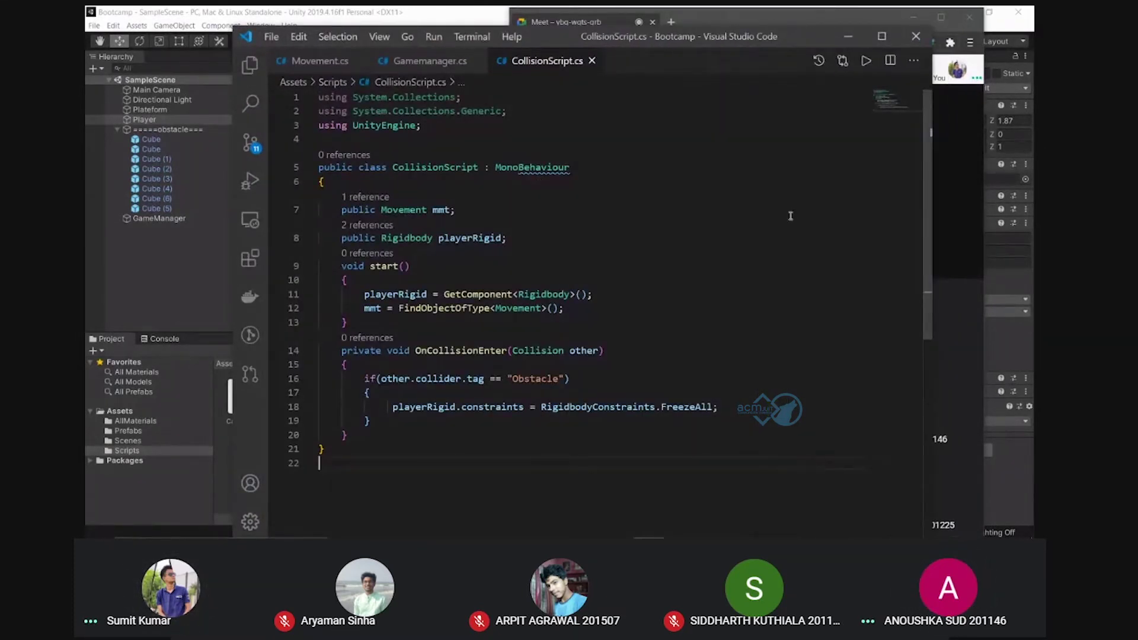
{"action": "key", "text": "ctrl+equal"}
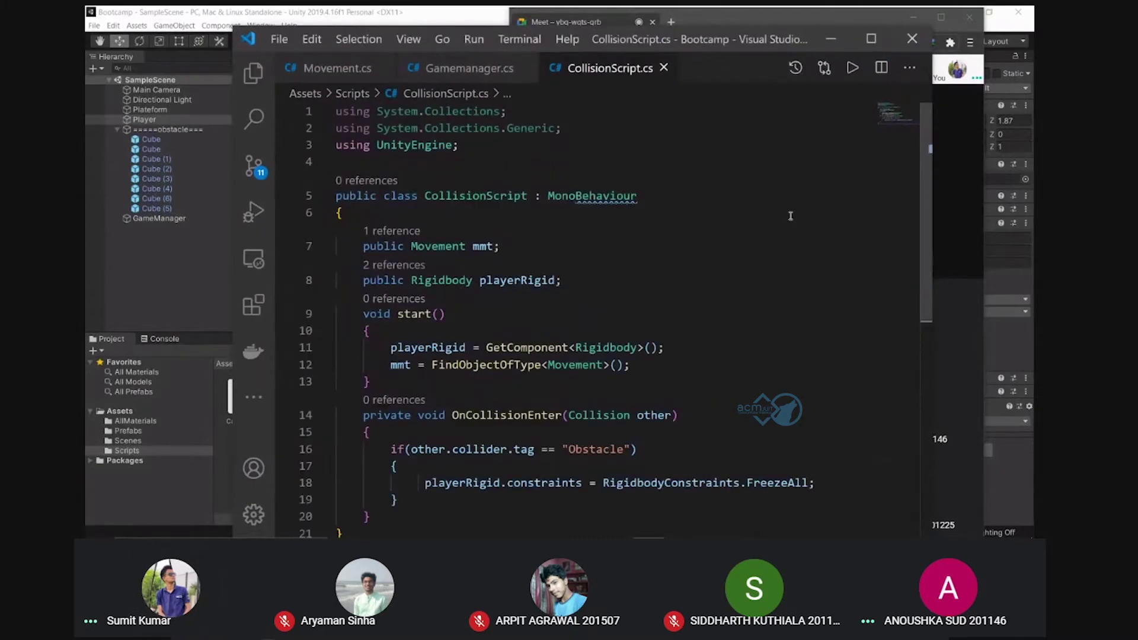
{"action": "key", "text": "ctrl+minus"}
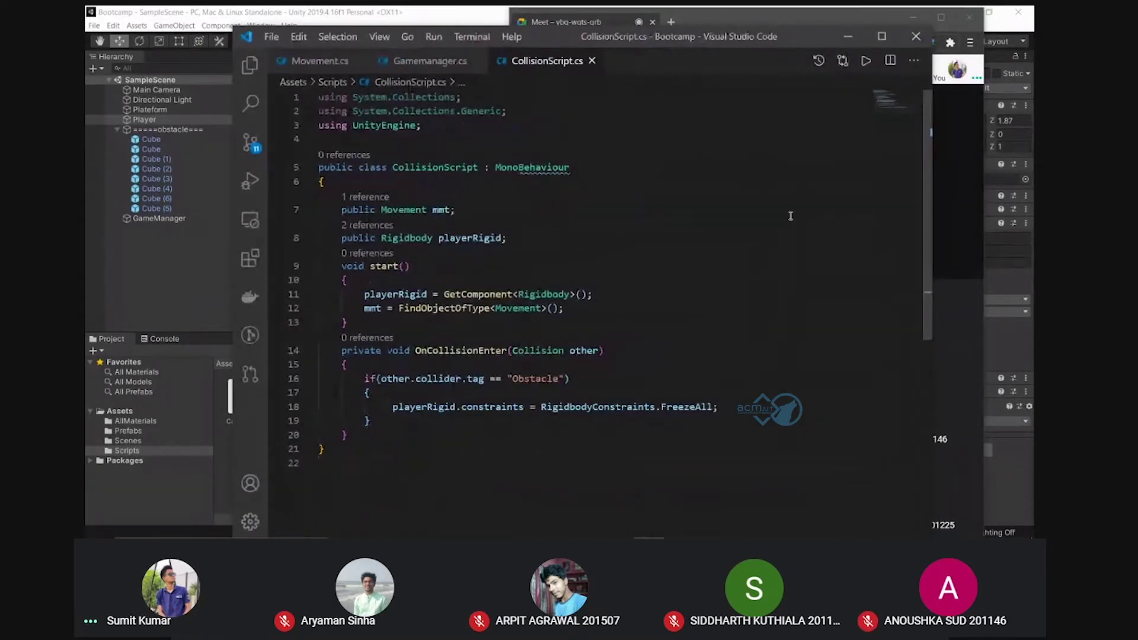
{"action": "left_click_drag", "start_coordinate": [705, 45], "coordinate": [686, 44]}
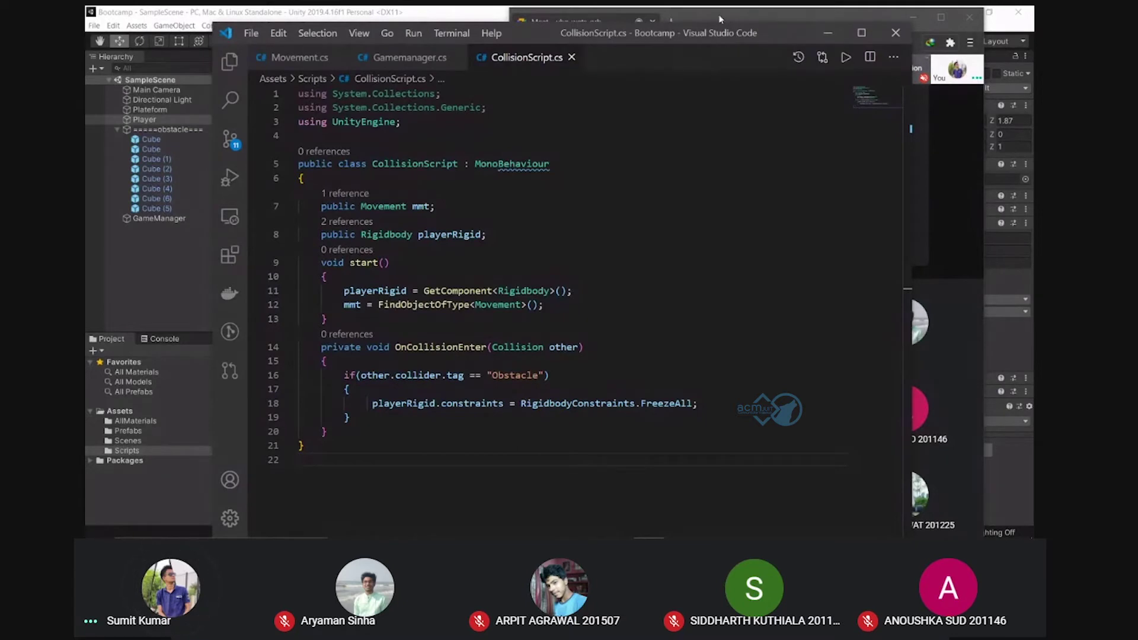
Remove the extra leading space on line 18's FreezeAll statement, then minimize VS Code
{"action": "left_click", "coordinate": [714, 302]}
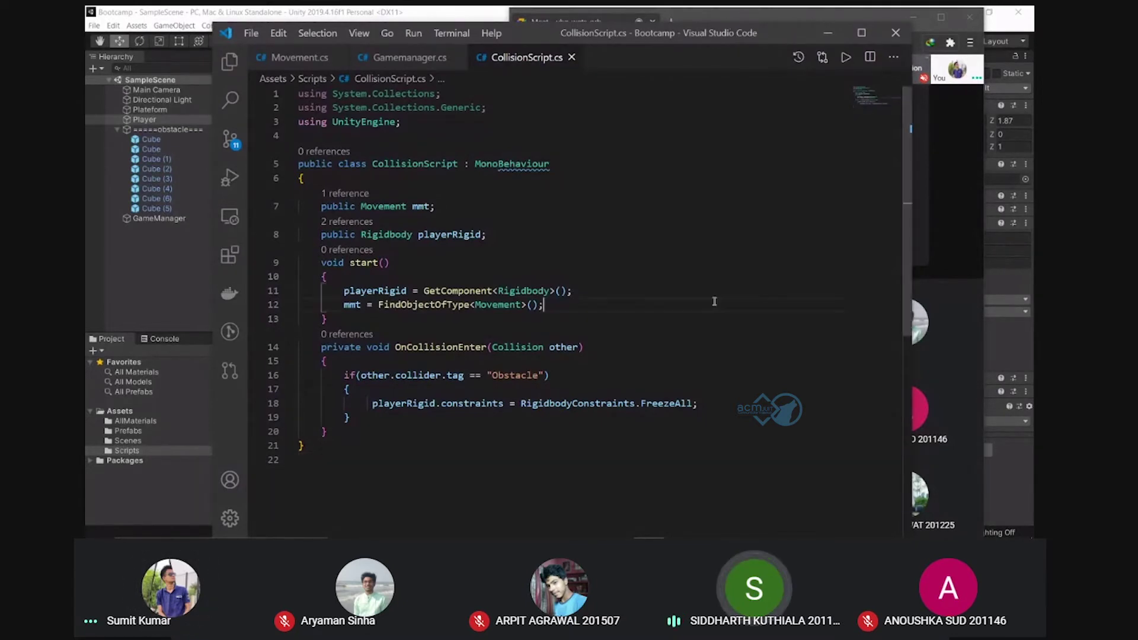
{"action": "left_click", "coordinate": [436, 409]}
{"action": "key", "text": "Home"}
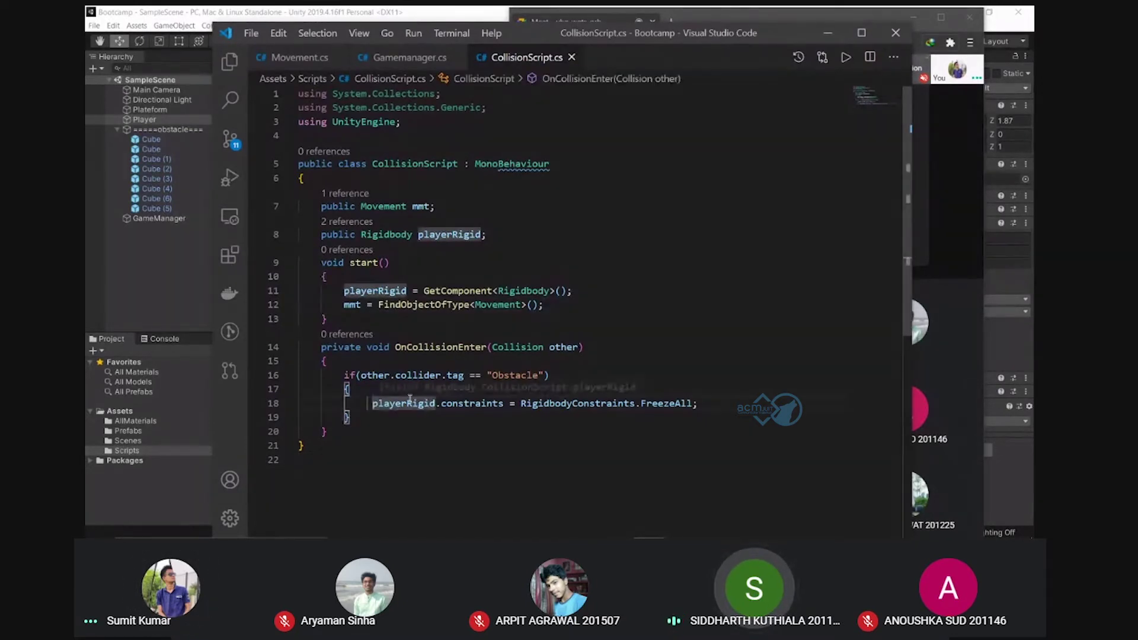
{"action": "key", "text": "BackSpace"}
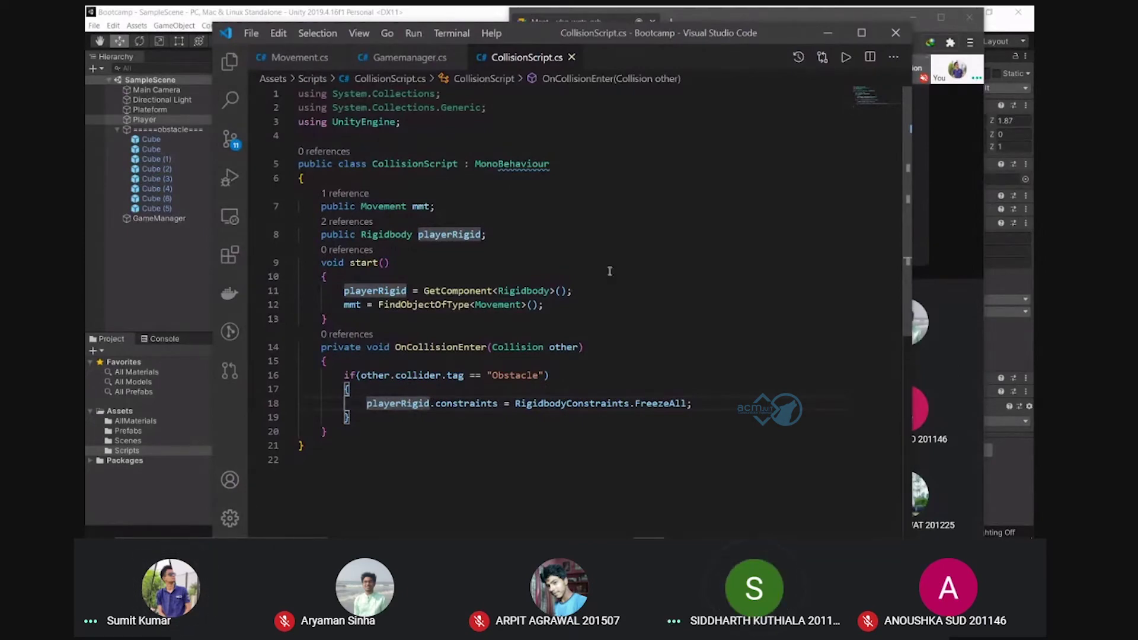
{"action": "left_click", "coordinate": [822, 33]}
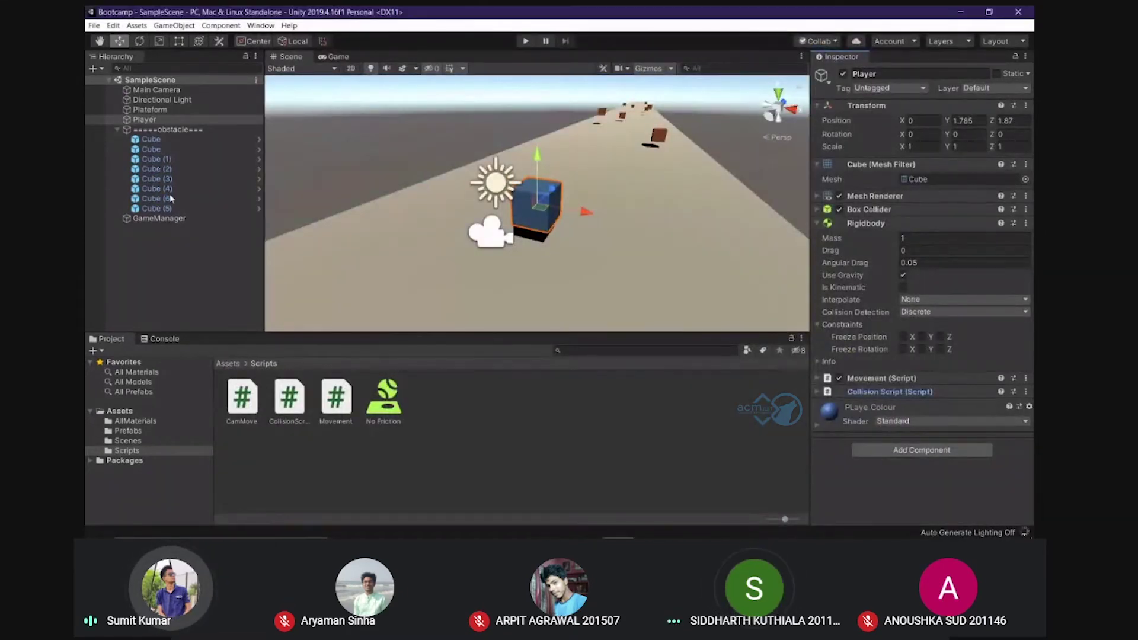
Select the obstacle parent object and browse its Tag dropdown without changing the tag
{"action": "left_click", "coordinate": [195, 130]}
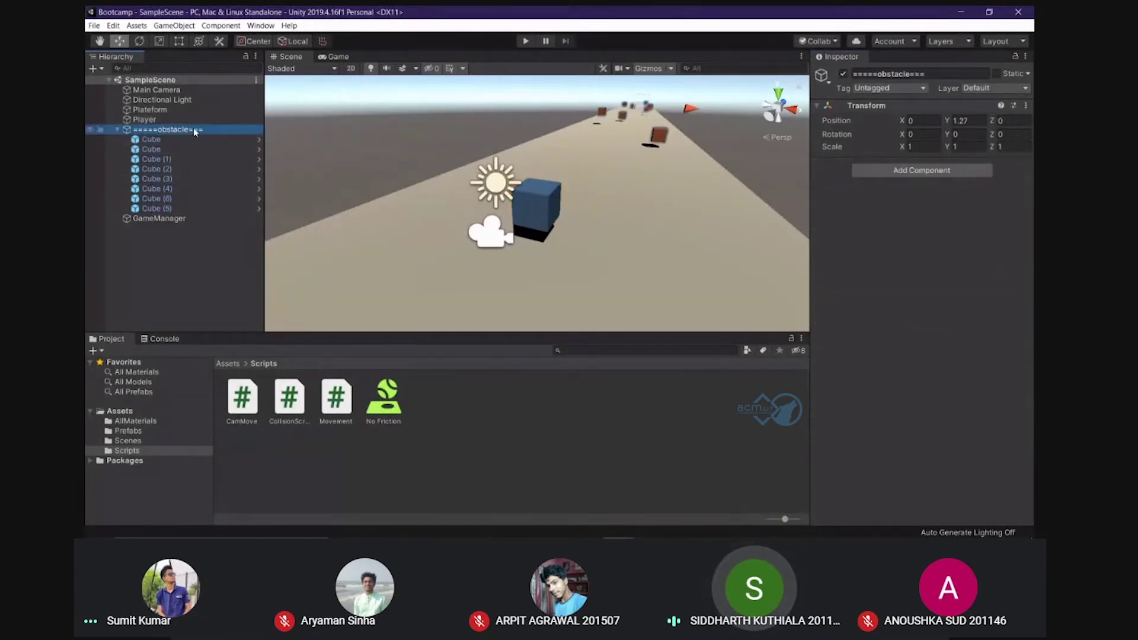
{"action": "left_click", "coordinate": [921, 89]}
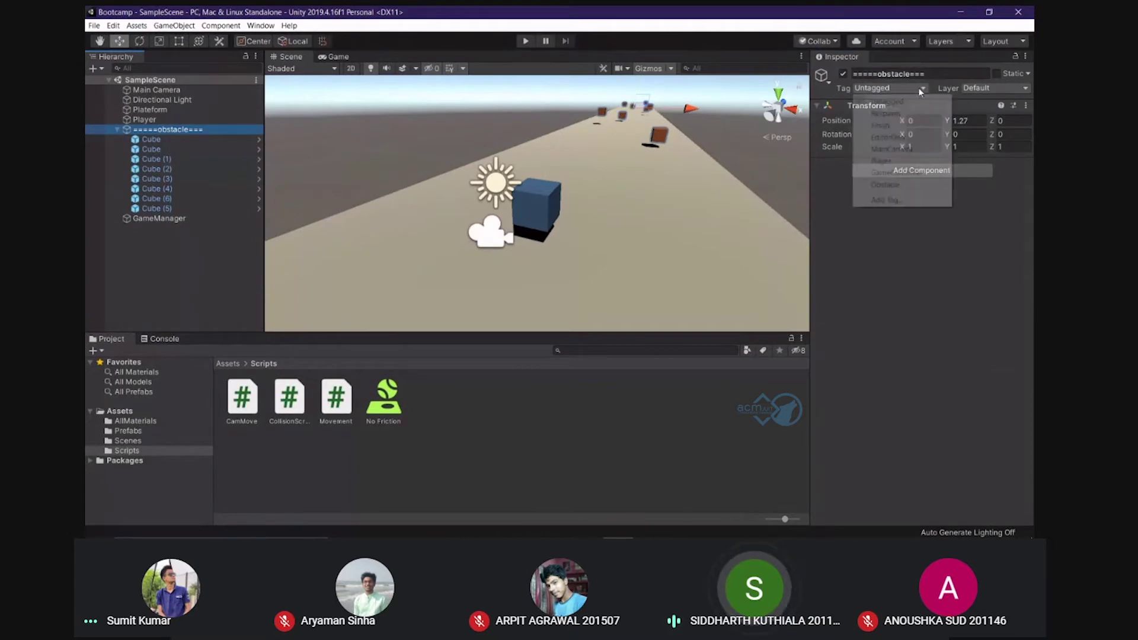
{"action": "left_click", "coordinate": [926, 77]}
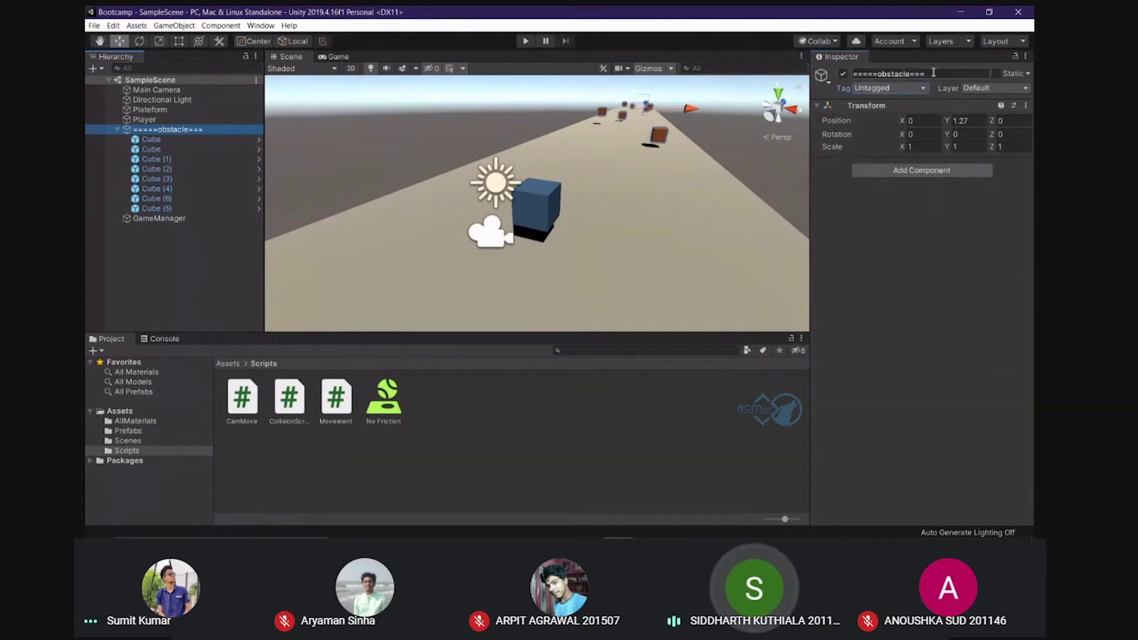
{"action": "left_click", "coordinate": [933, 73]}
{"action": "left_click", "coordinate": [923, 88]}
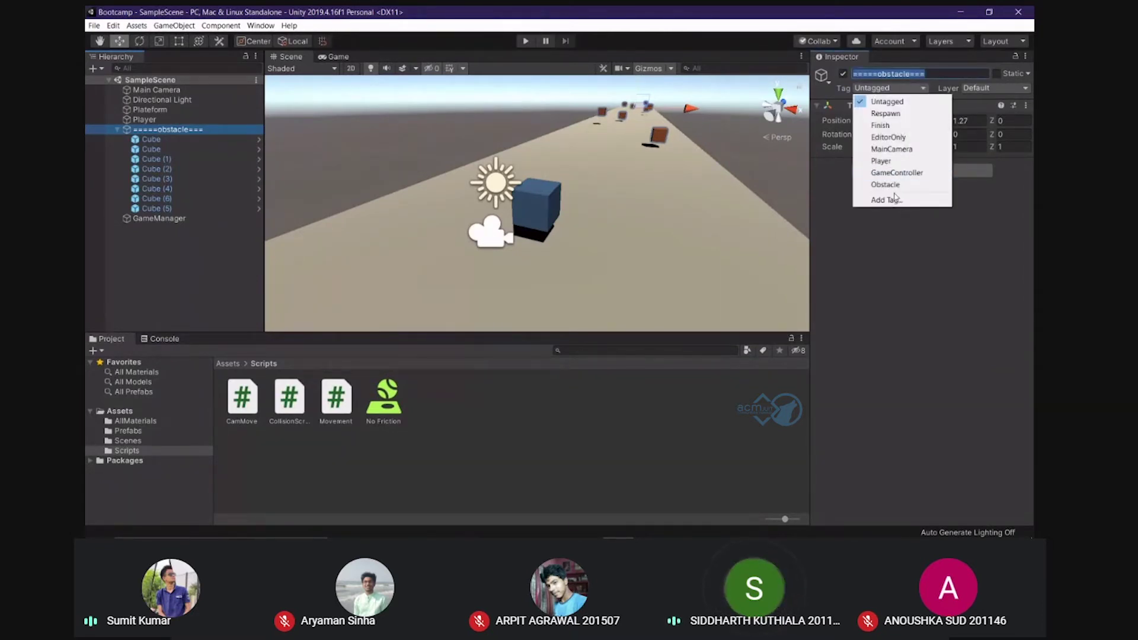
{"action": "left_click", "coordinate": [877, 247]}
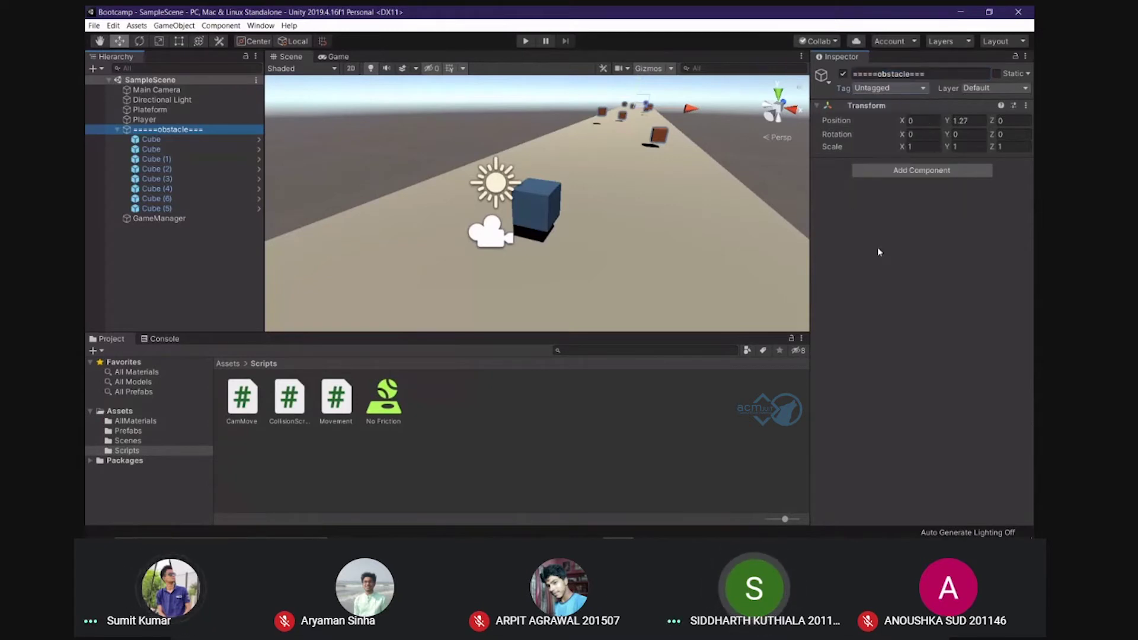
{"action": "left_click", "coordinate": [922, 88]}
{"action": "left_click", "coordinate": [910, 256]}
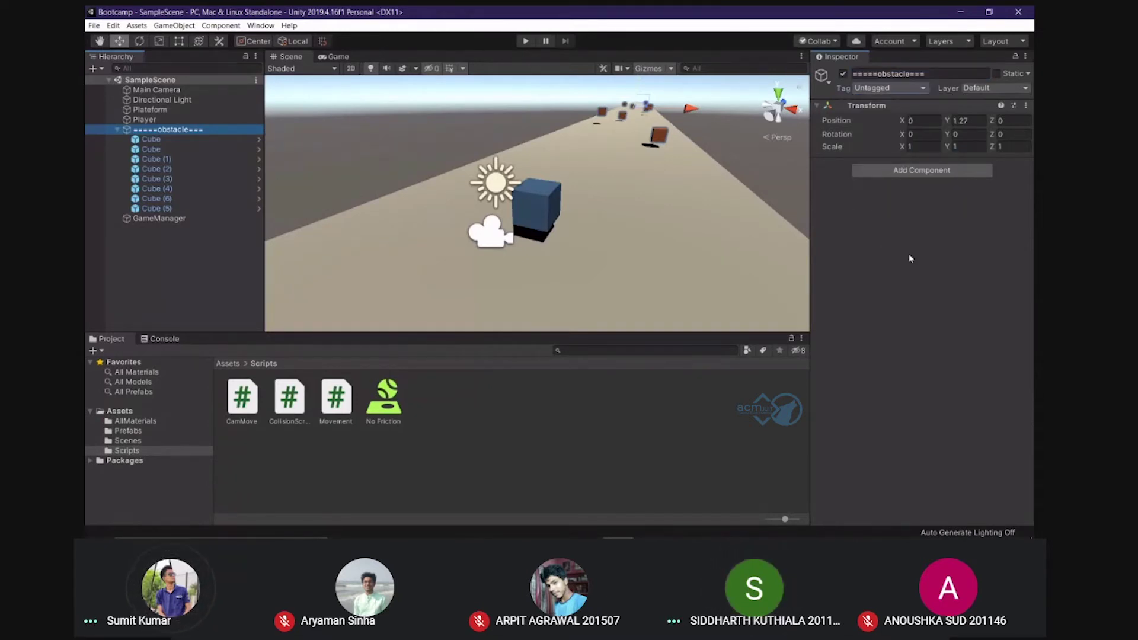
{"action": "left_click", "coordinate": [919, 88]}
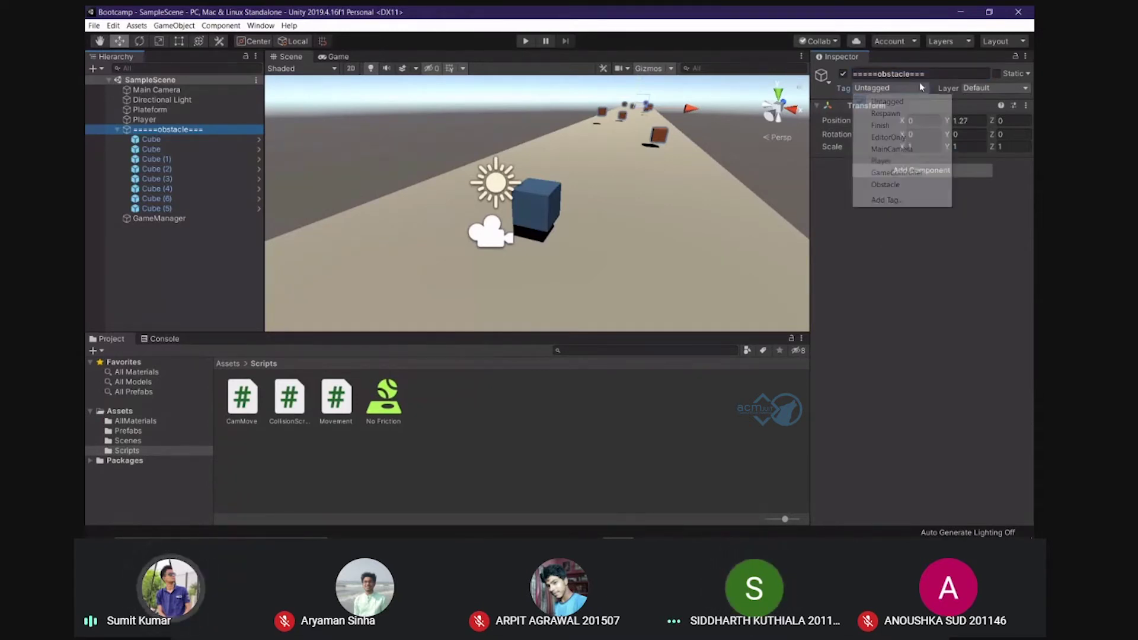
Open Tags & Layers via Add Tag..., cancel the new tag, and return to CollisionScript.cs
{"action": "left_click", "coordinate": [899, 201]}
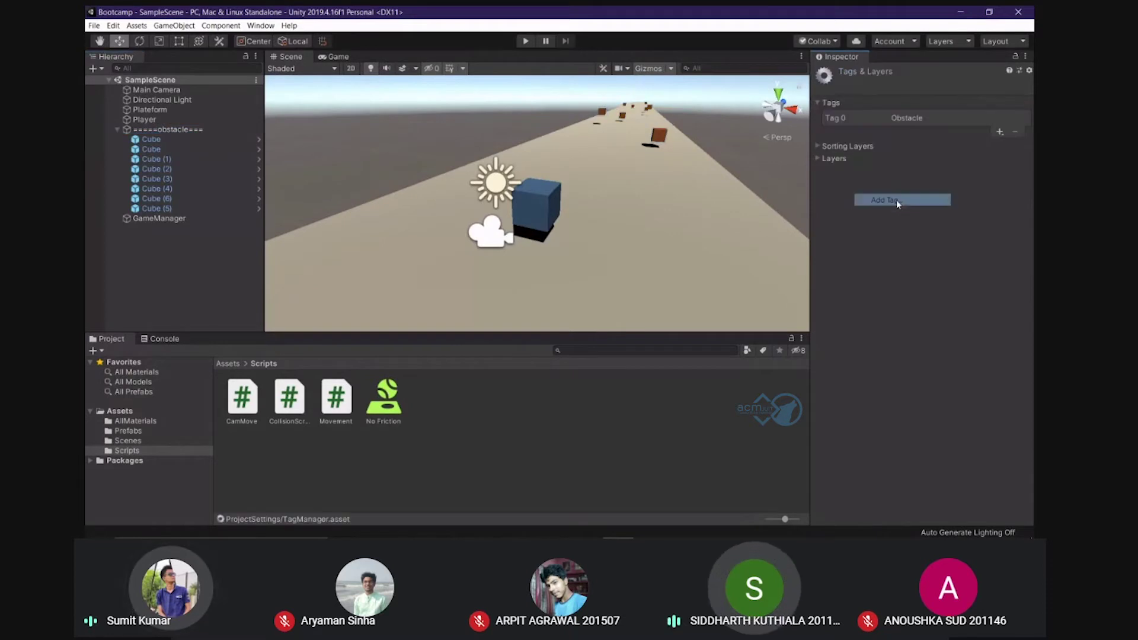
{"action": "left_click", "coordinate": [999, 132]}
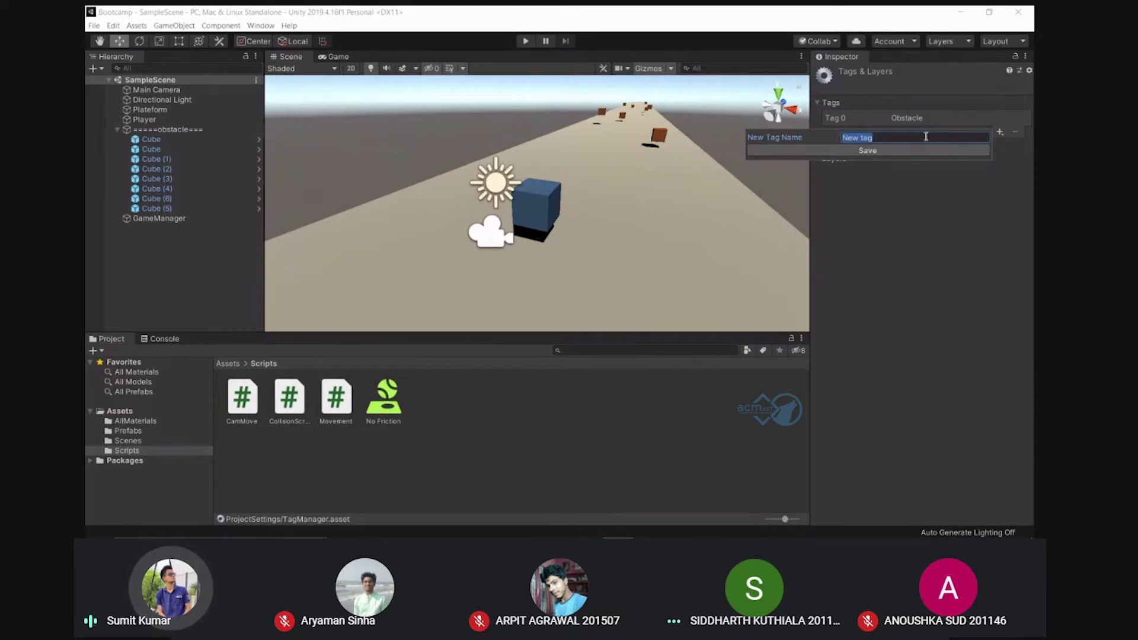
{"action": "left_click", "coordinate": [1003, 161]}
{"action": "mouse_move", "coordinate": [640, 529]}
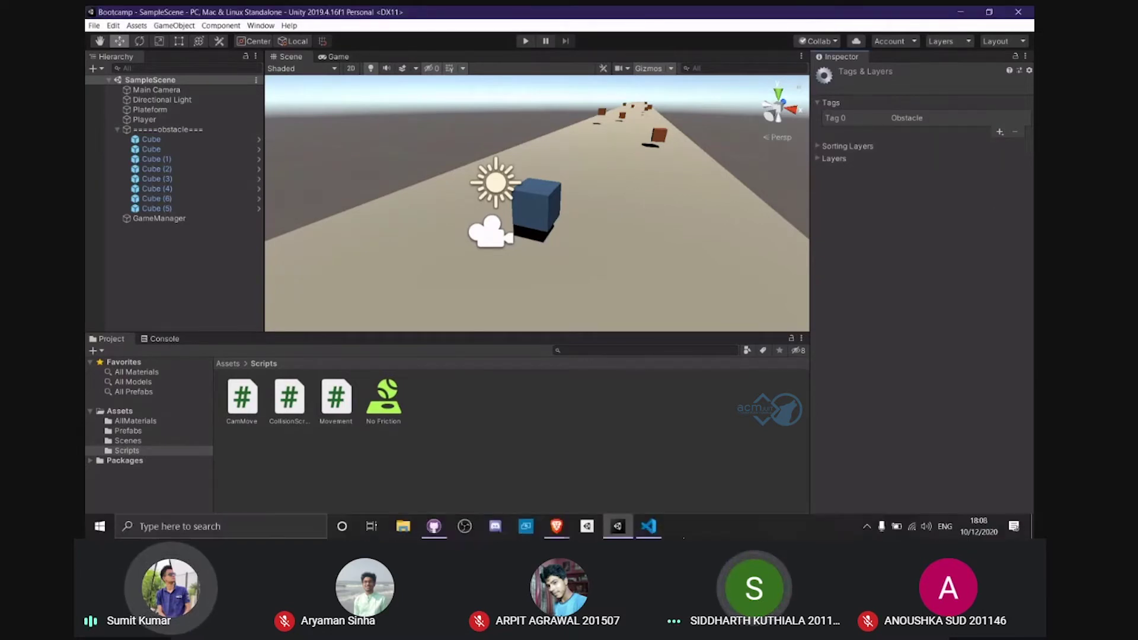
{"action": "left_click", "coordinate": [639, 529]}
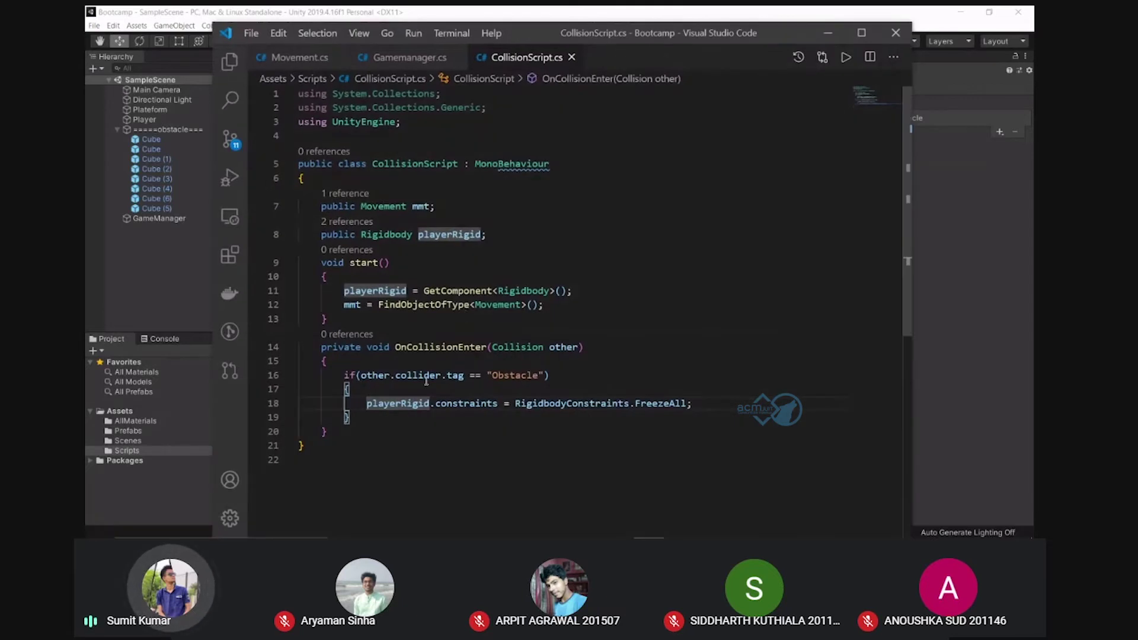
Review the "Obstacle" tag check on line 16 and the FreezeAll line 18, then return to Unity
{"action": "left_click", "coordinate": [465, 375]}
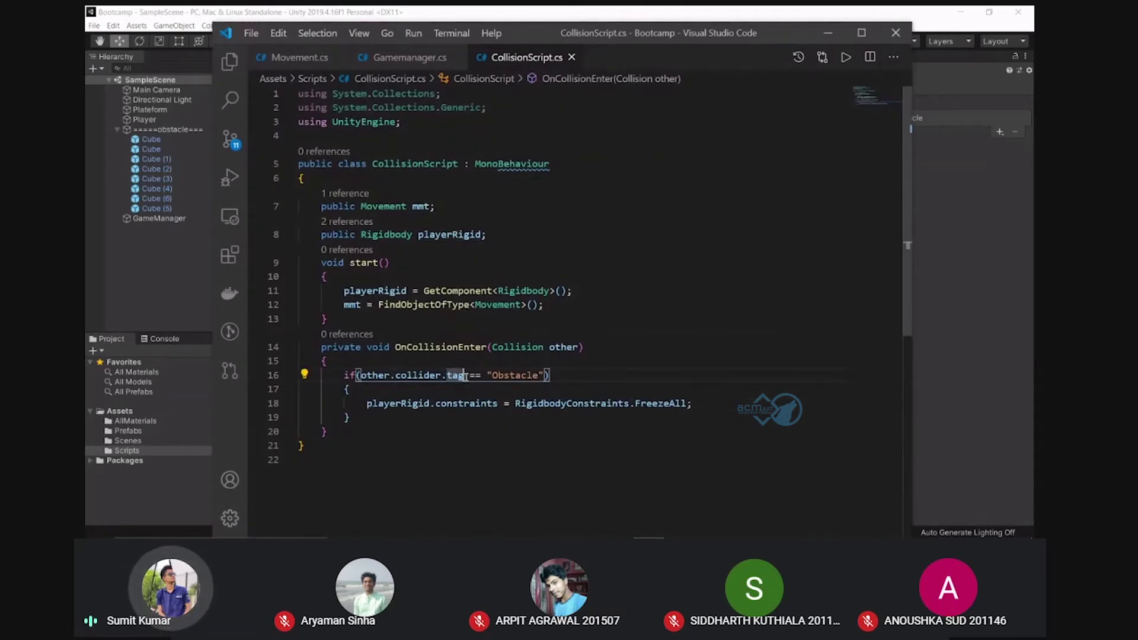
{"action": "mouse_move", "coordinate": [445, 379]}
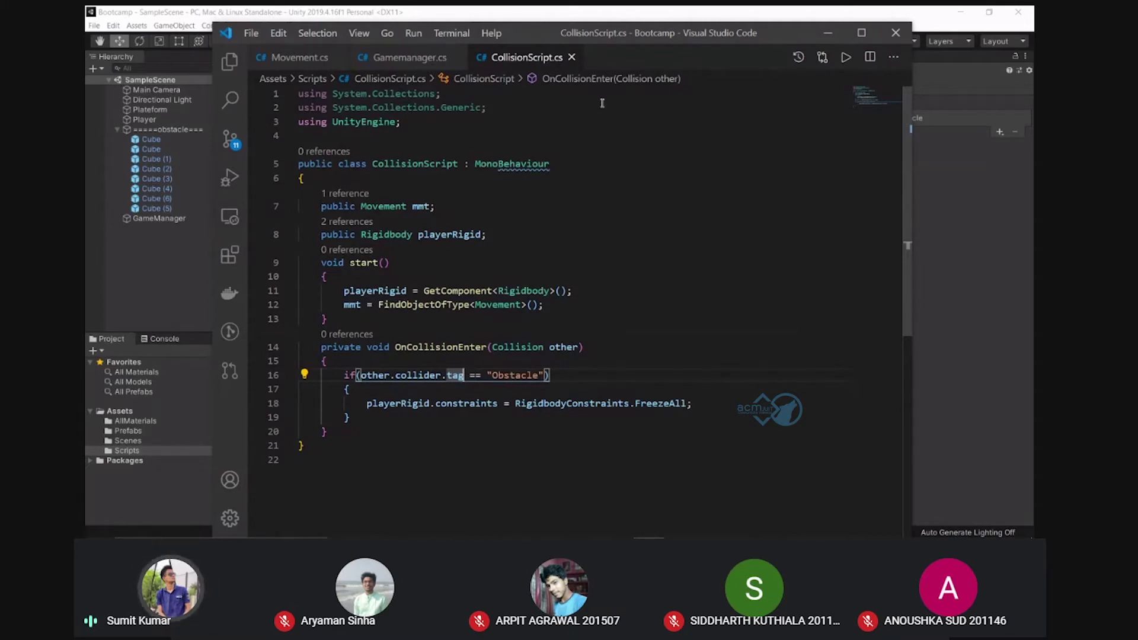
{"action": "left_click_drag", "start_coordinate": [487, 375], "coordinate": [534, 376]}
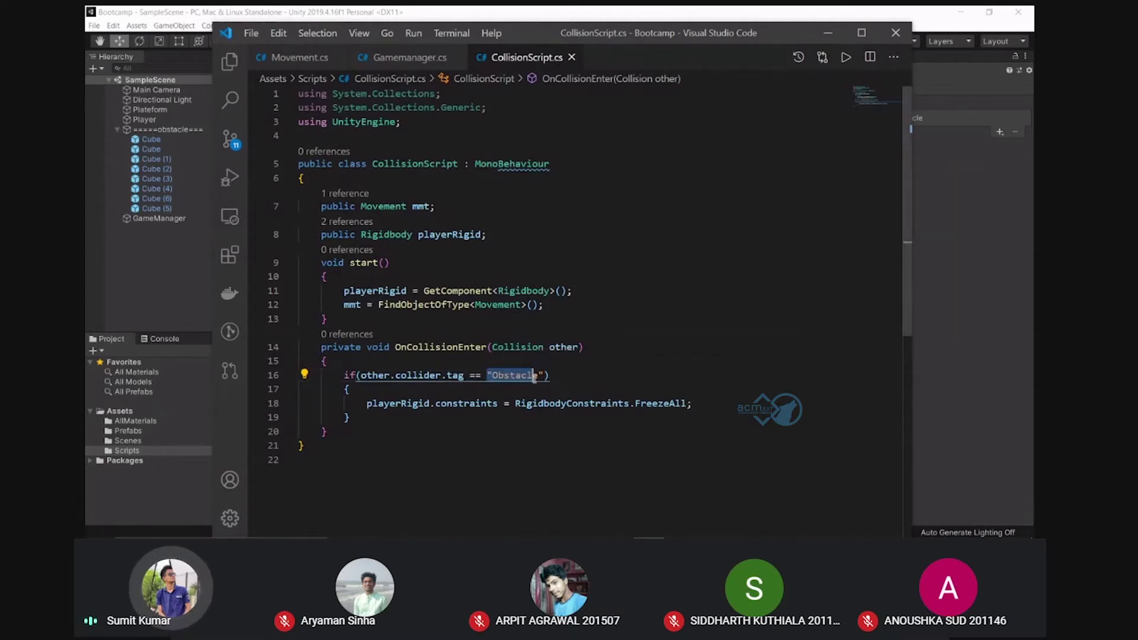
{"action": "left_click", "coordinate": [524, 377]}
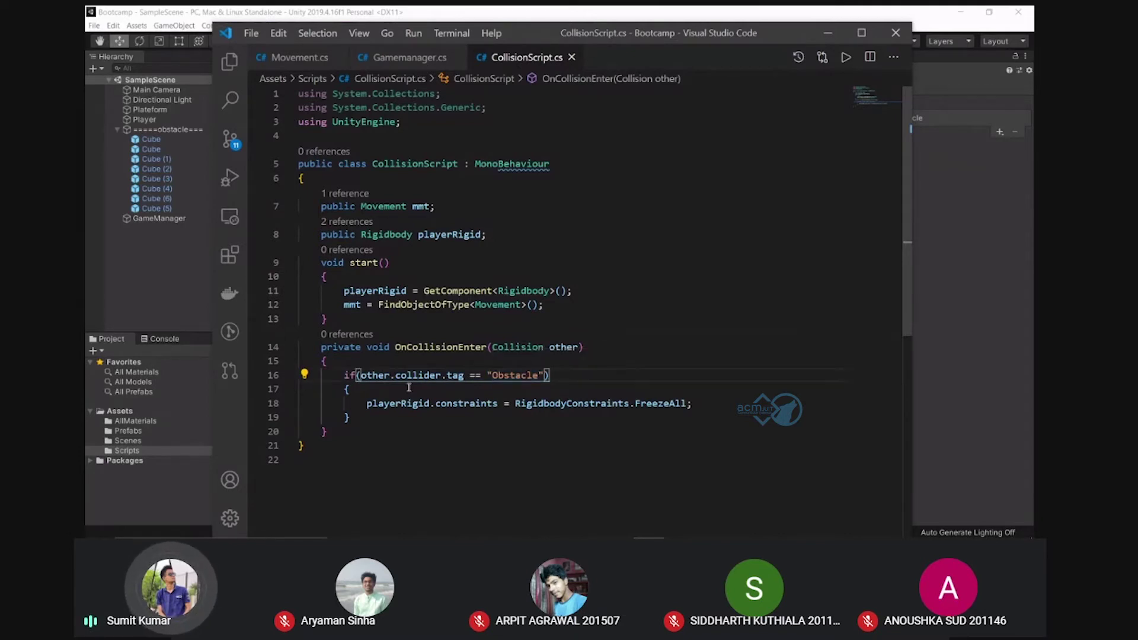
{"action": "triple_click", "coordinate": [763, 406]}
{"action": "left_click", "coordinate": [762, 405]}
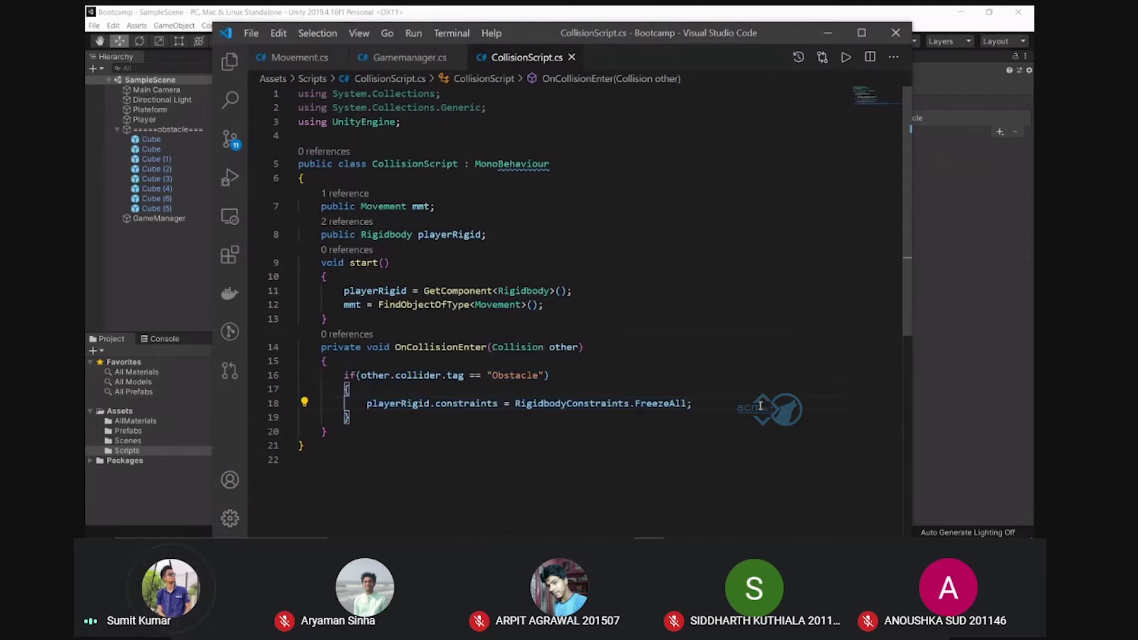
{"action": "left_click", "coordinate": [661, 10]}
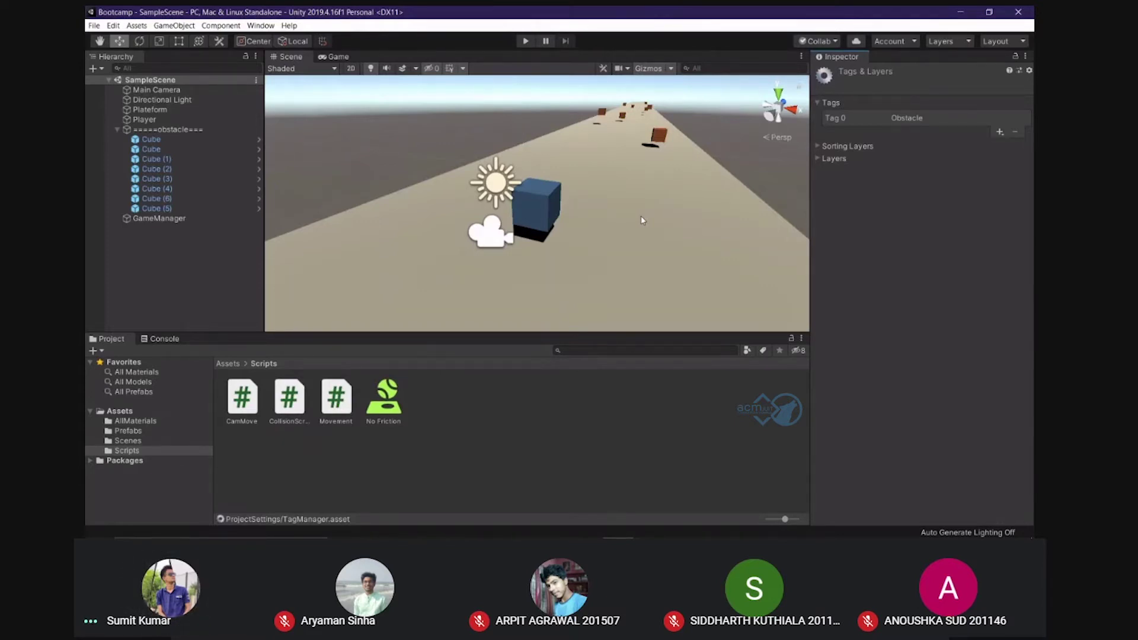
Save the current Unity scene with File > Save
{"action": "mouse_move", "coordinate": [555, 530]}
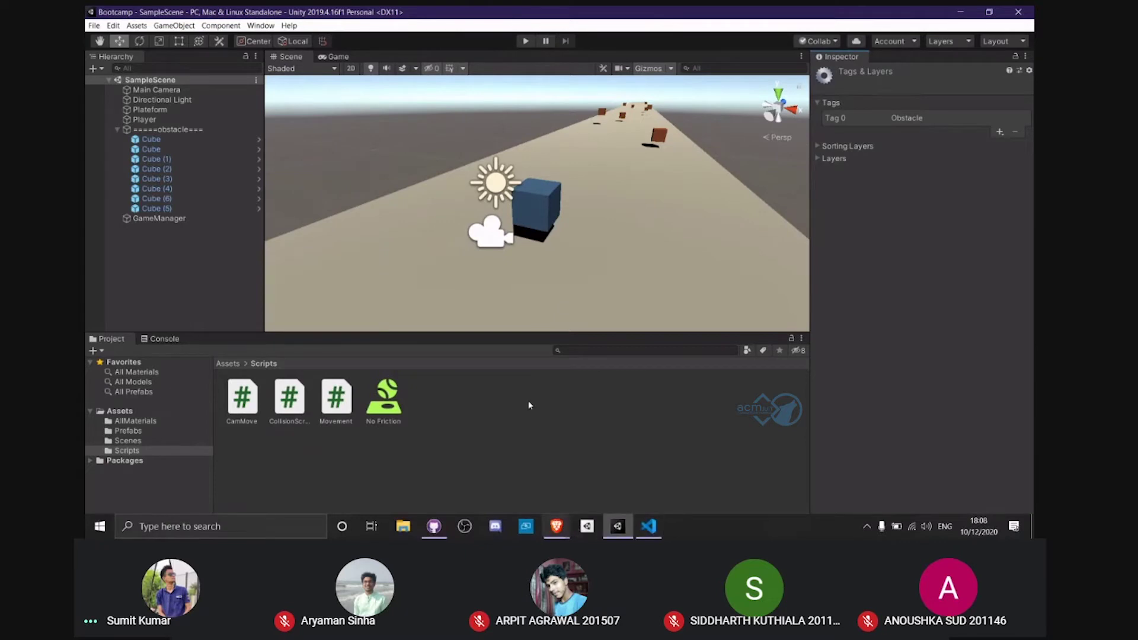
{"action": "left_click", "coordinate": [93, 26]}
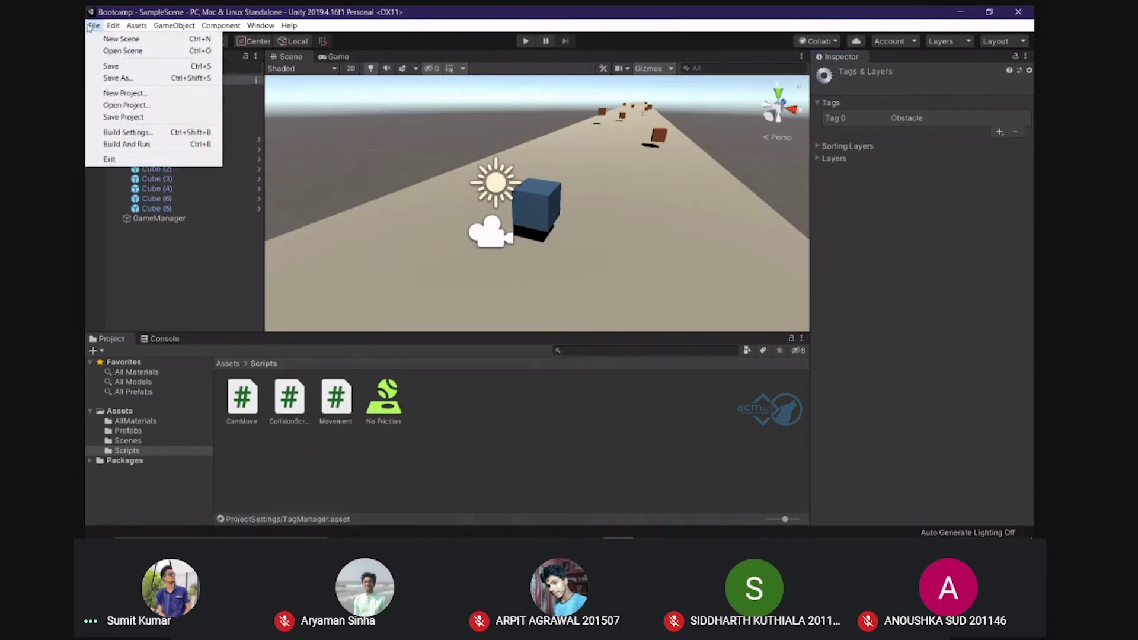
{"action": "left_click", "coordinate": [463, 10]}
{"action": "left_click", "coordinate": [93, 28]}
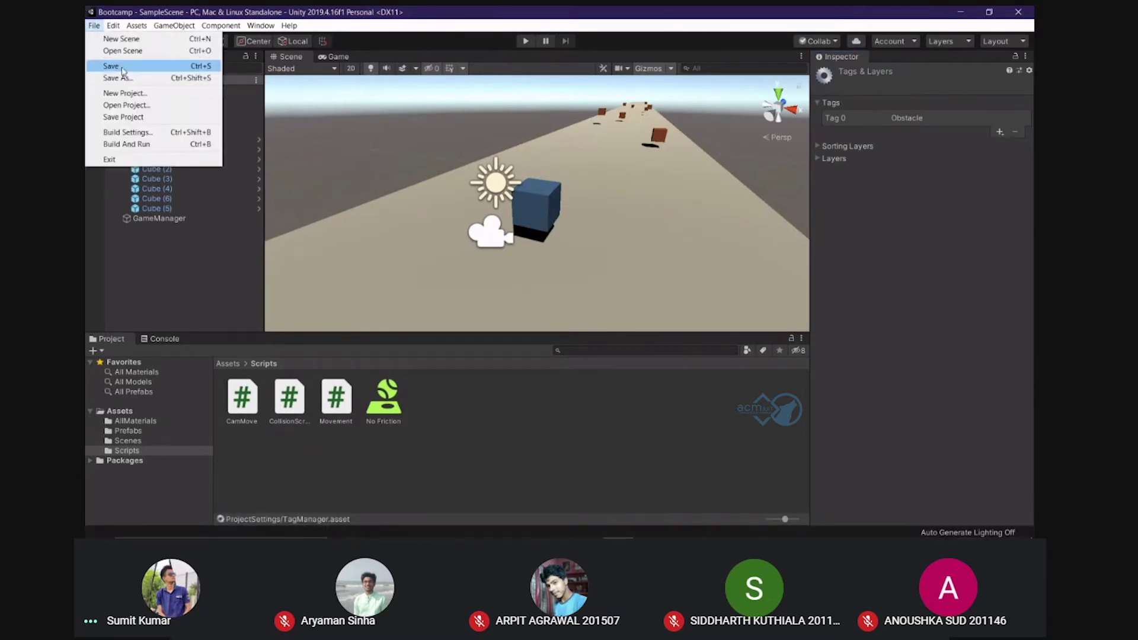
{"action": "left_click", "coordinate": [95, 27]}
{"action": "mouse_move", "coordinate": [622, 532]}
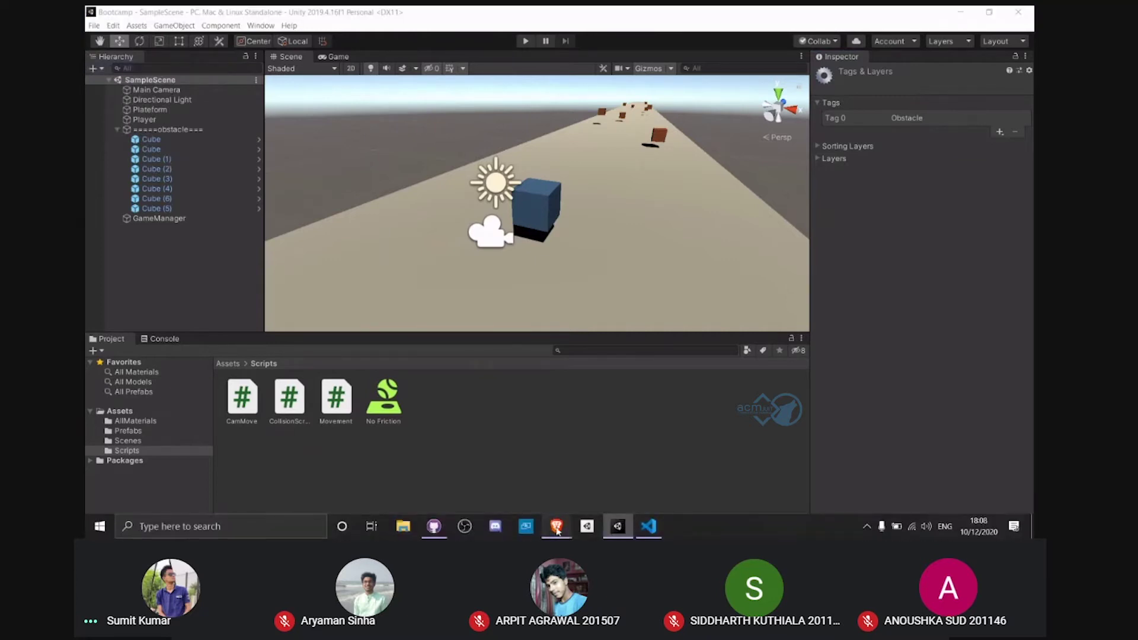
{"action": "mouse_move", "coordinate": [556, 526]}
{"action": "left_click", "coordinate": [505, 483]}
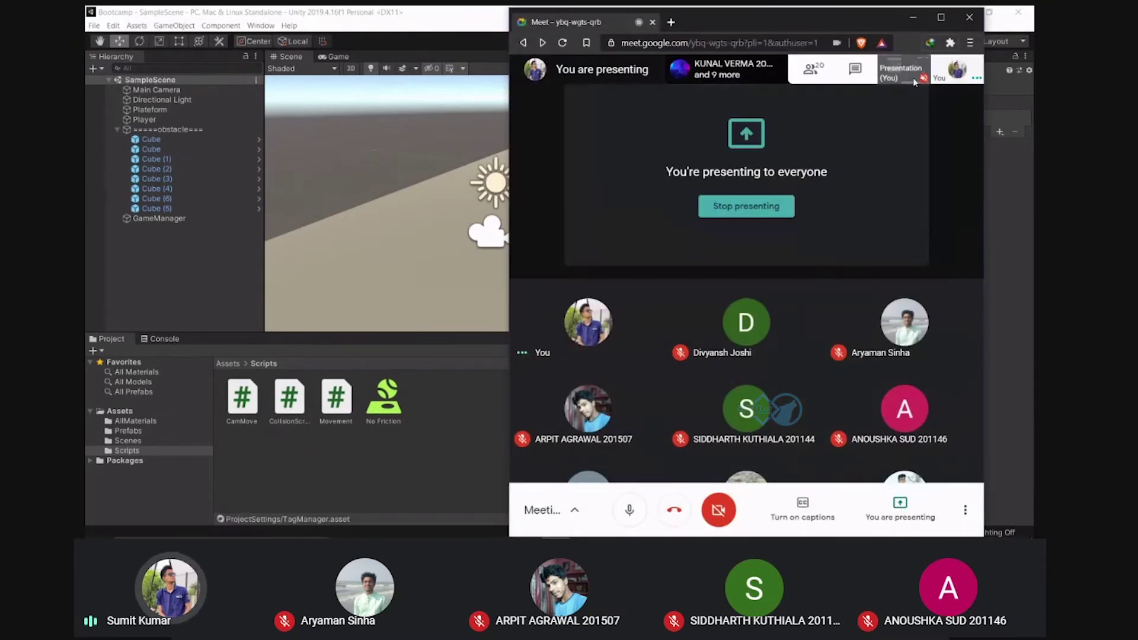
{"action": "left_click", "coordinate": [941, 17]}
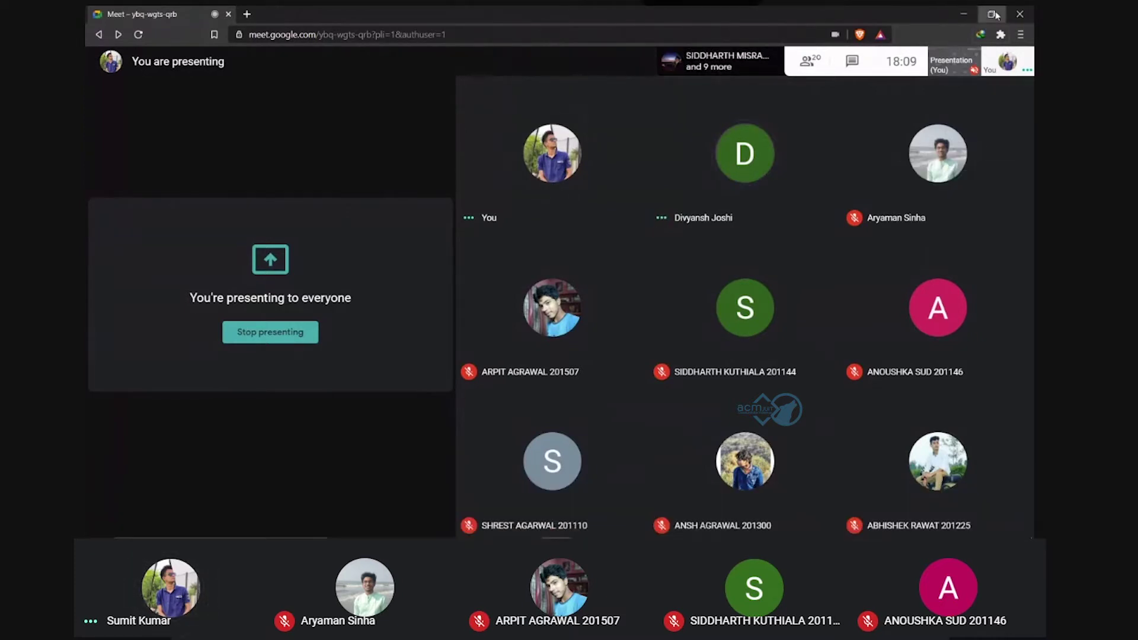
{"action": "left_click", "coordinate": [1001, 14]}
{"action": "left_click", "coordinate": [447, 23]}
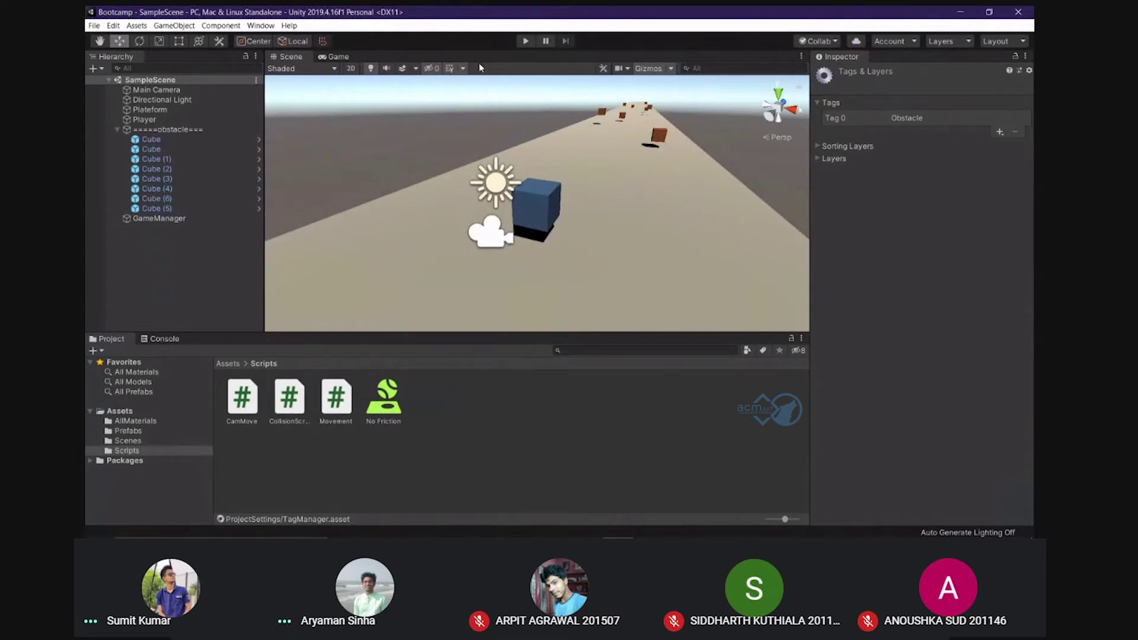
Add an mmt.enabled line inside the obstacle if block of CollisionScript.cs
{"action": "left_click", "coordinate": [641, 535]}
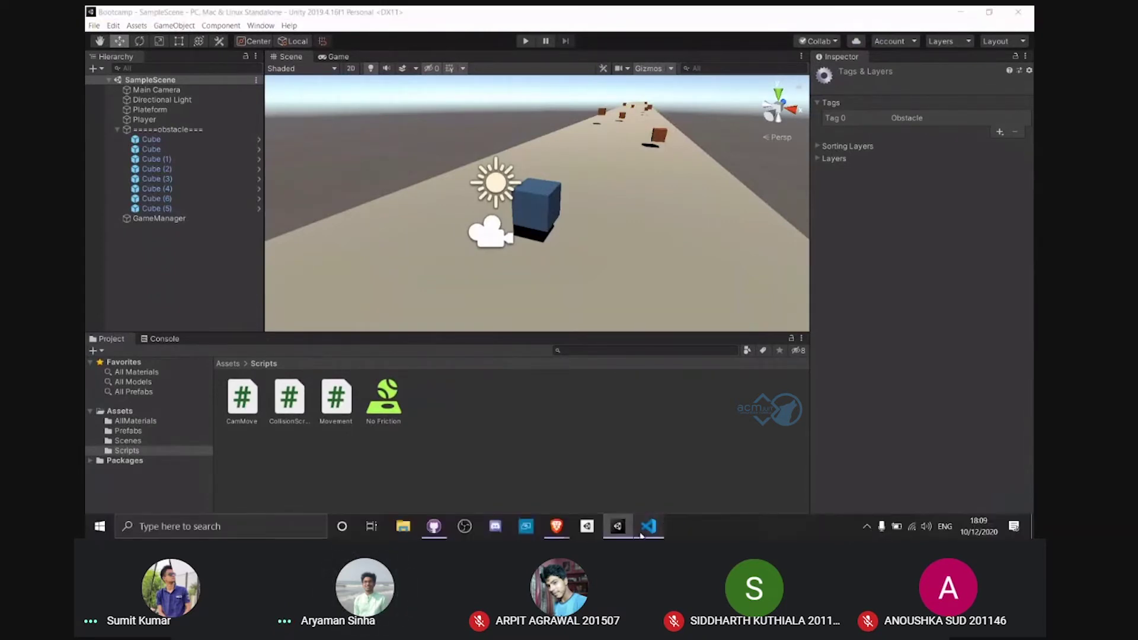
{"action": "left_click", "coordinate": [585, 373]}
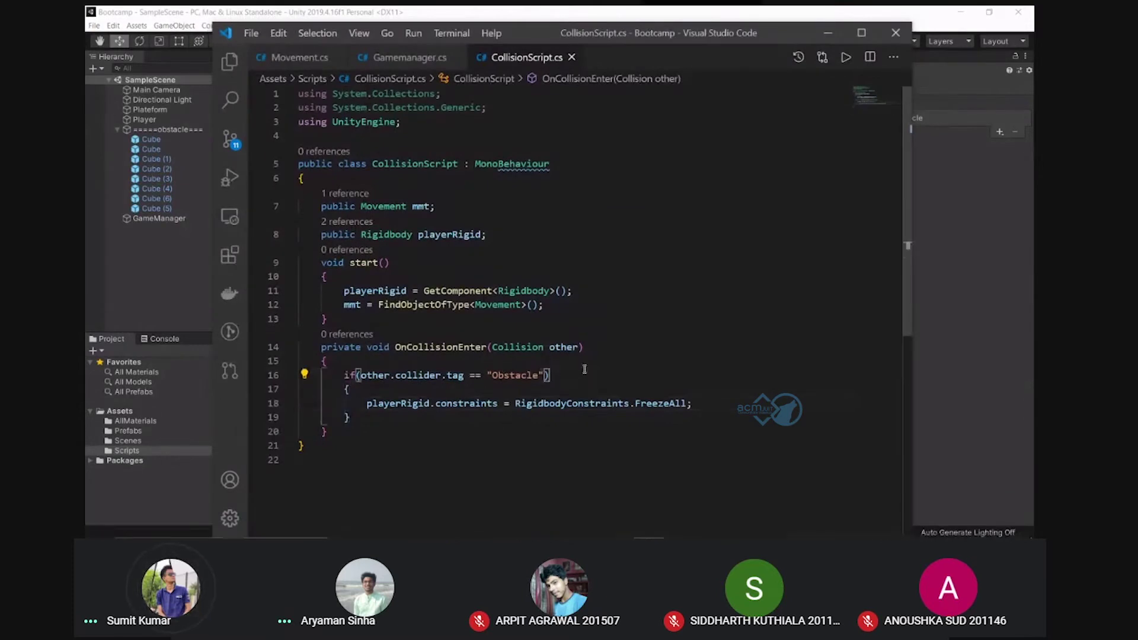
{"action": "left_click", "coordinate": [581, 392]}
{"action": "key", "text": "Return"}
{"action": "type", "text": "m"}
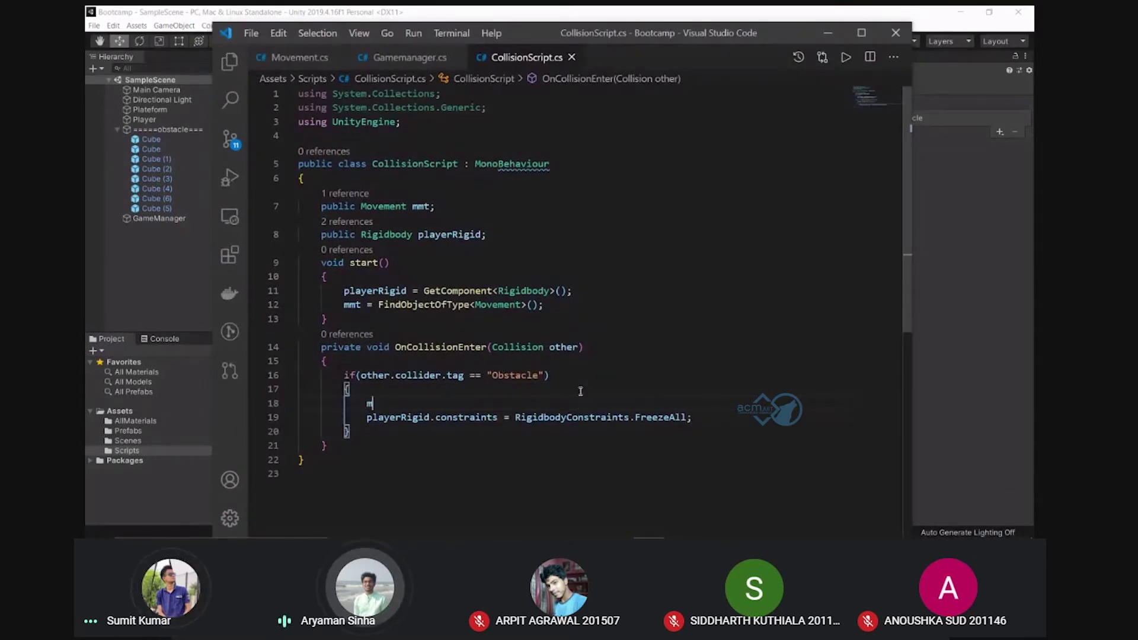
{"action": "type", "text": "mt.ena"}
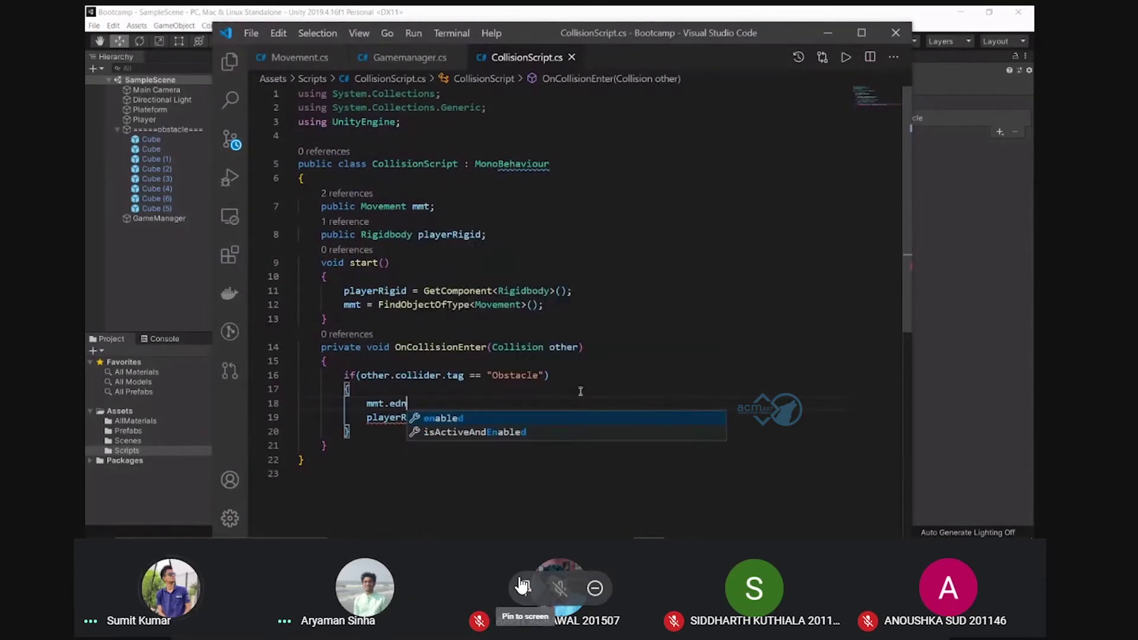
{"action": "key", "text": "Return"}
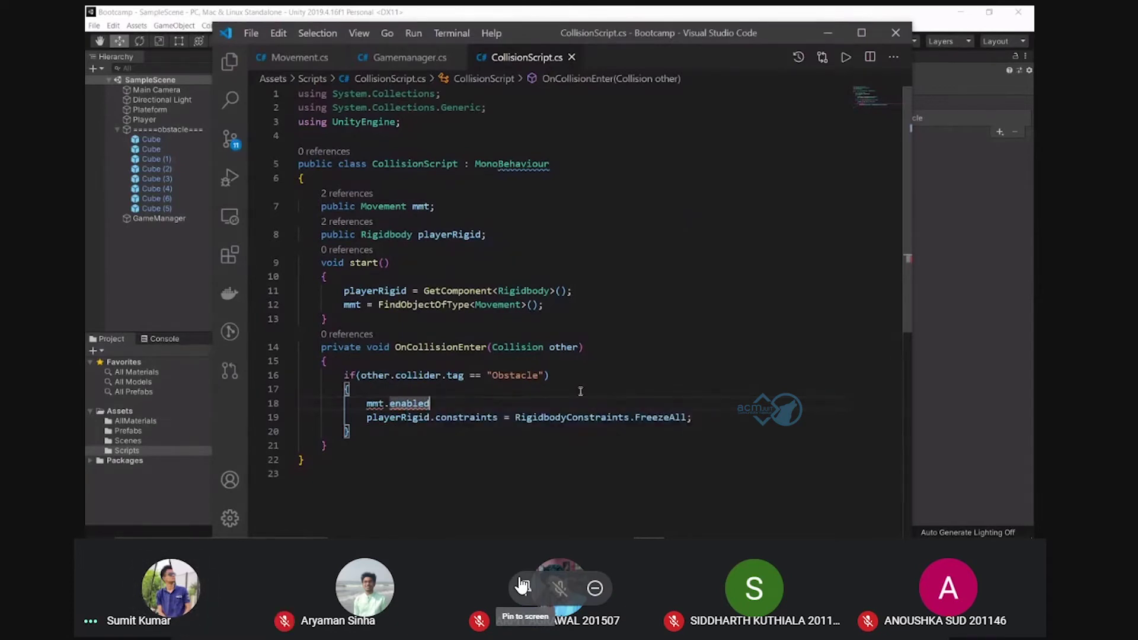
Comment out the FreezeAll constraints line with // and return to the Google Meet call
{"action": "left_click", "coordinate": [411, 429]}
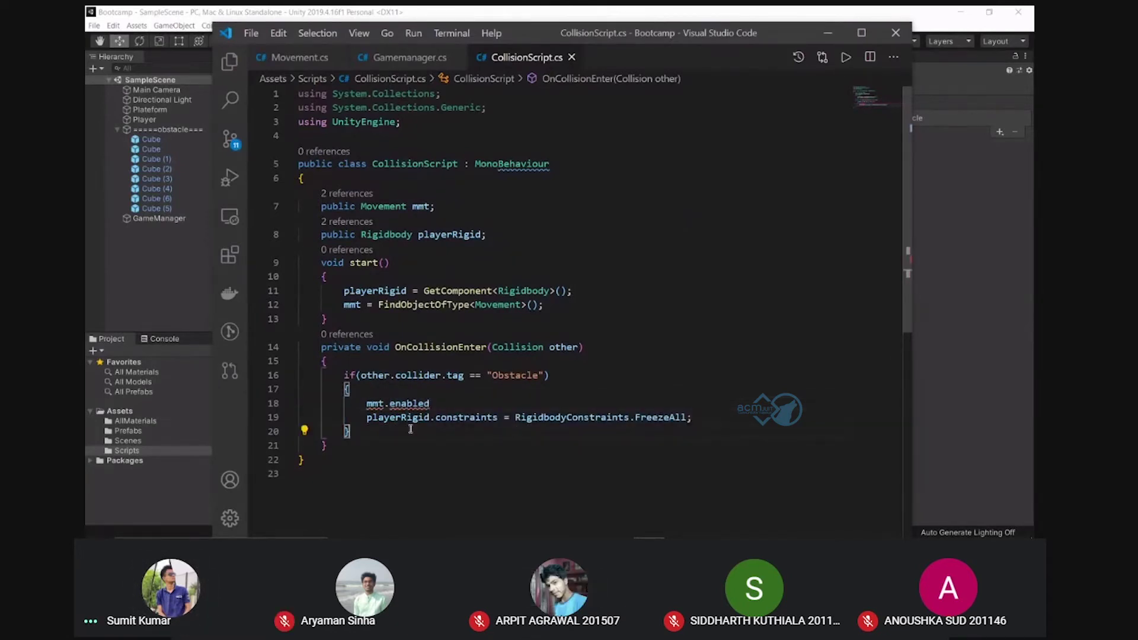
{"action": "type", "text": "//"}
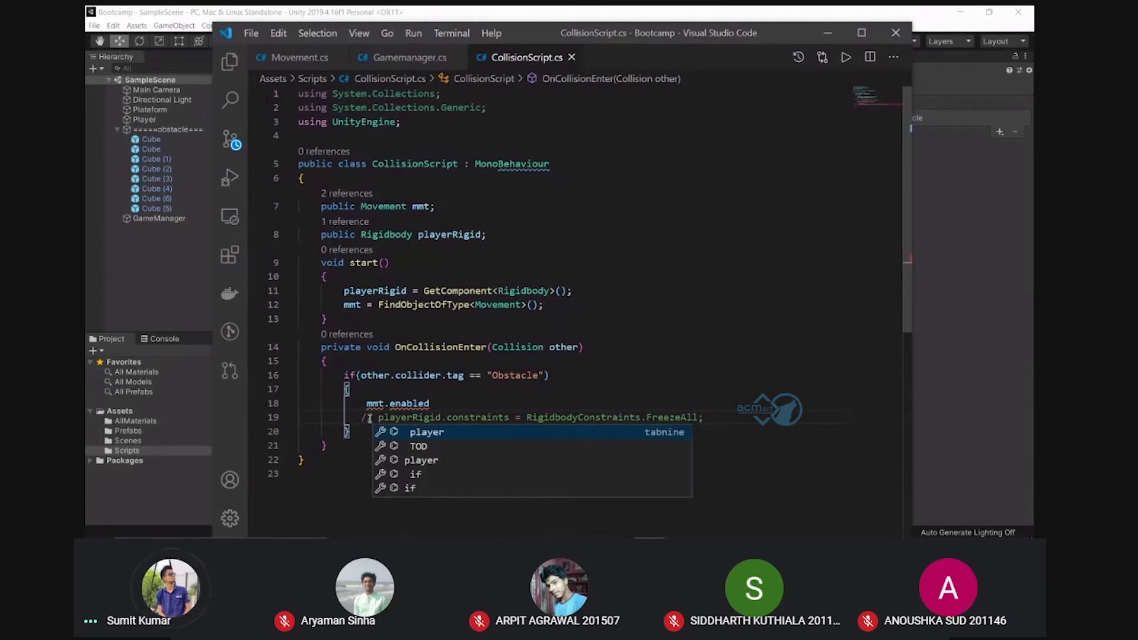
{"action": "left_click", "coordinate": [641, 388]}
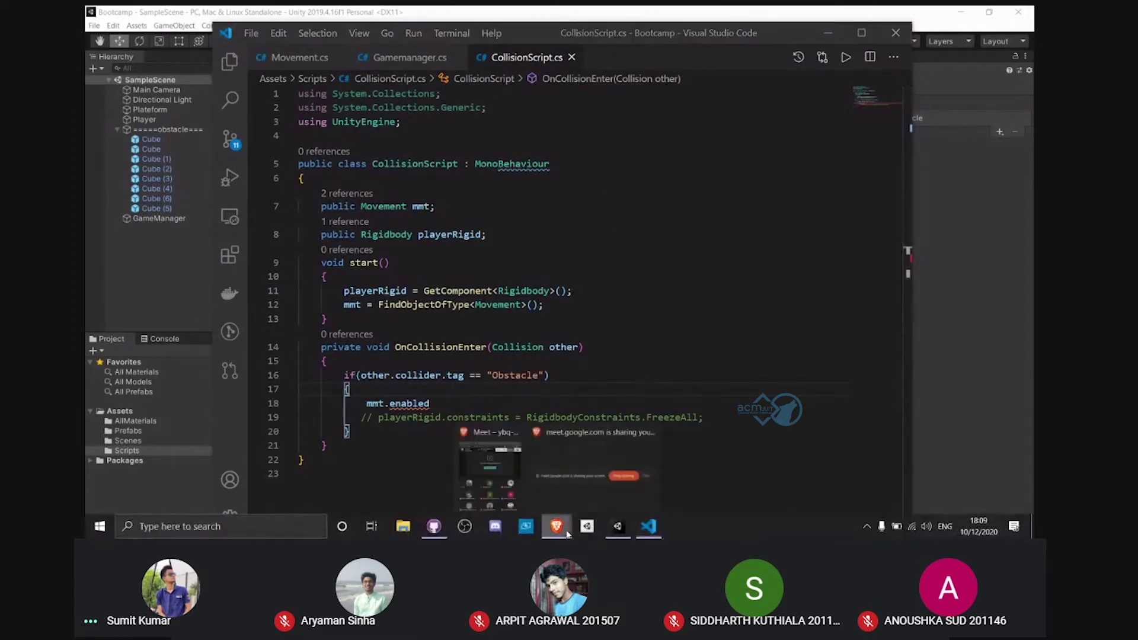
{"action": "mouse_move", "coordinate": [556, 532]}
{"action": "left_click", "coordinate": [514, 464]}
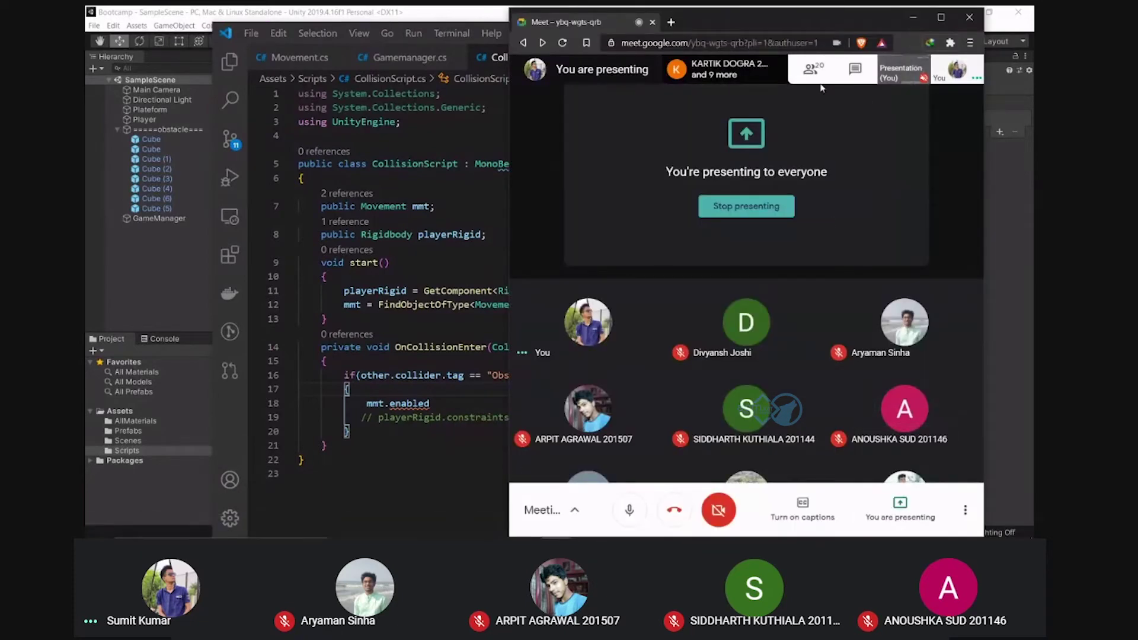
Maximize the Google Meet window to show the full participant grid and raise the volume
{"action": "double_click", "coordinate": [759, 16]}
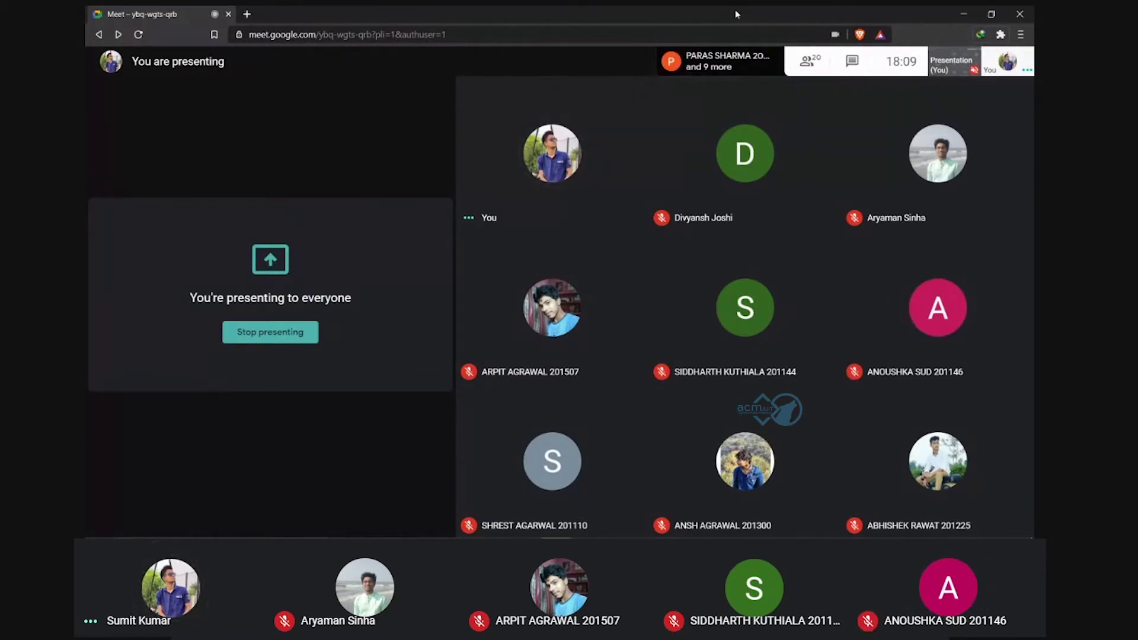
{"action": "key", "text": "XF86AudioRaiseVolume"}
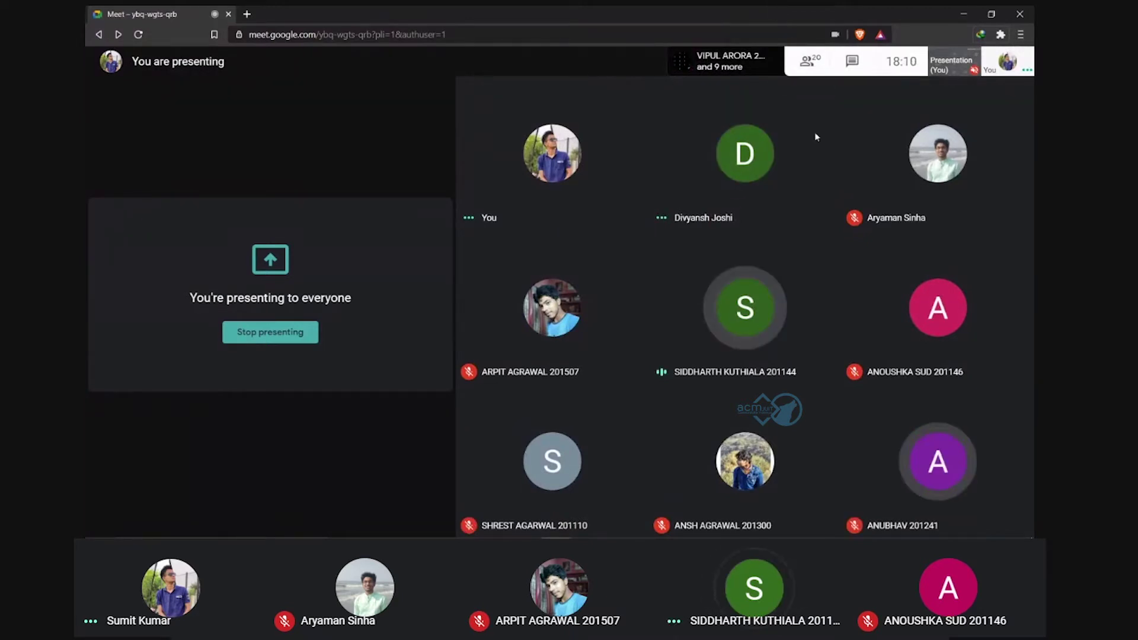
{"action": "mouse_move", "coordinate": [932, 449]}
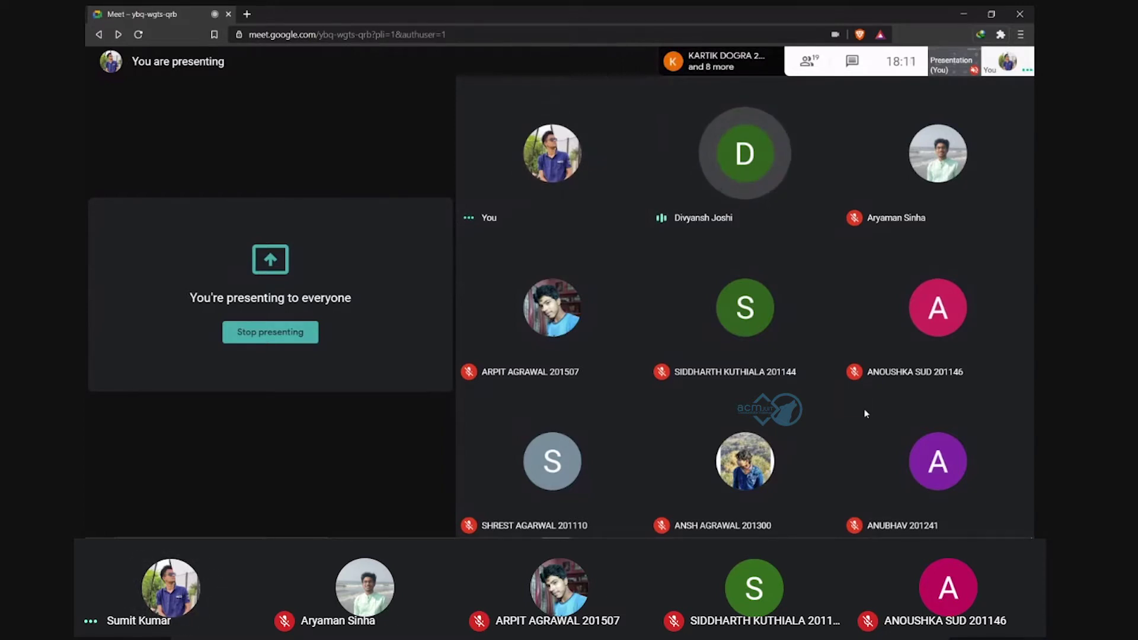
{"action": "mouse_move", "coordinate": [608, 537]}
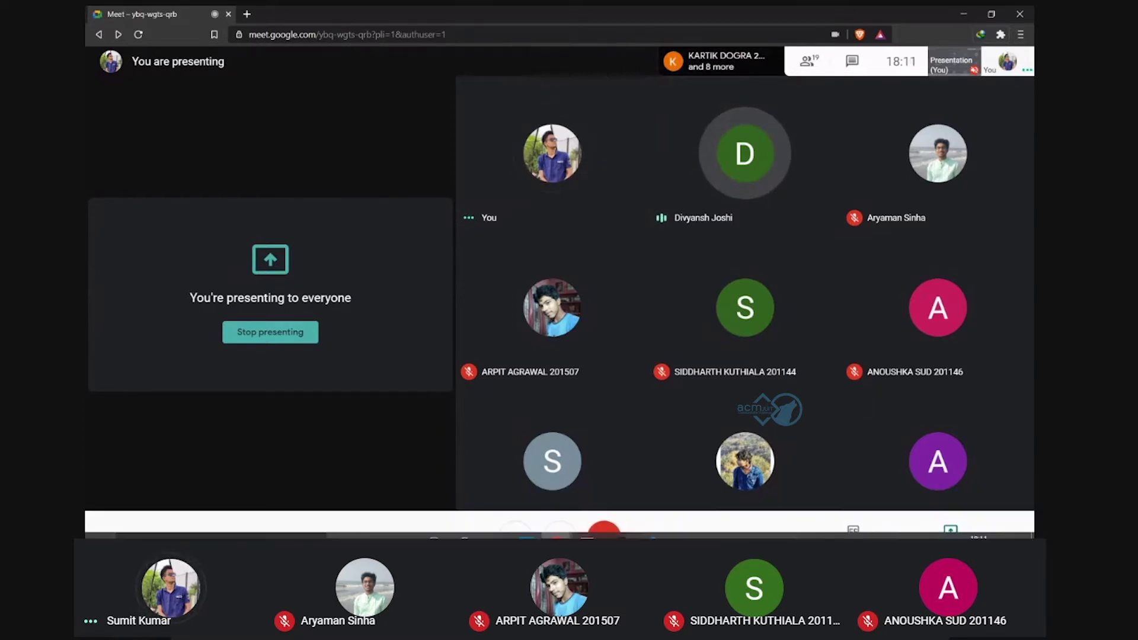
Search DuckDuckGo for 'playstore' in a new tab and open the Google Play result
{"action": "left_click", "coordinate": [249, 17]}
{"action": "type", "text": "p"}
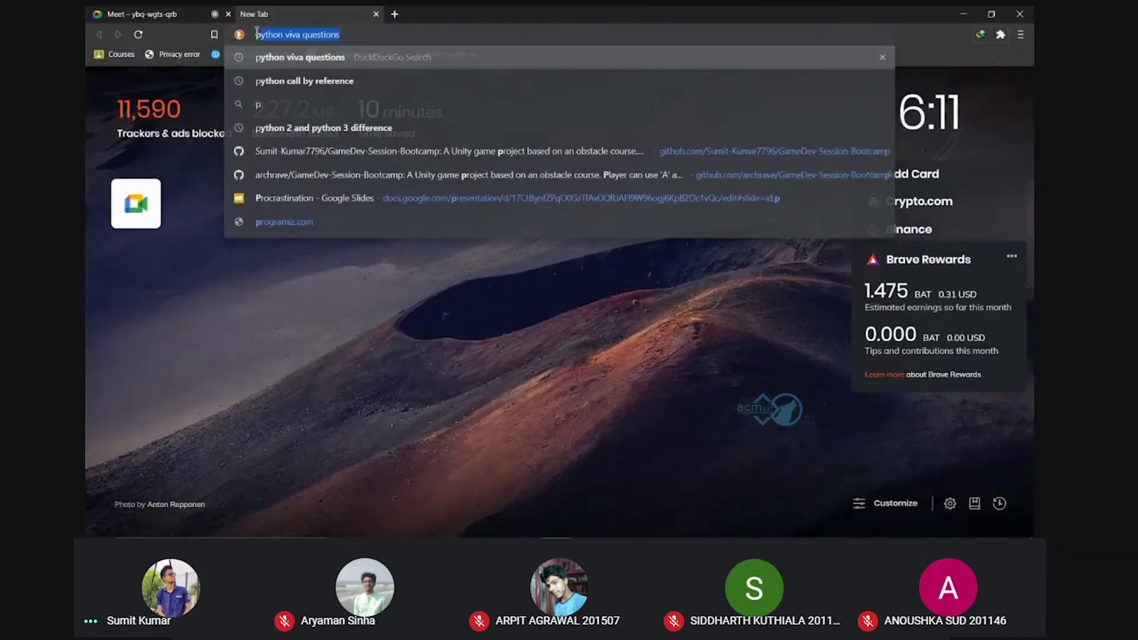
{"action": "type", "text": "laystore"}
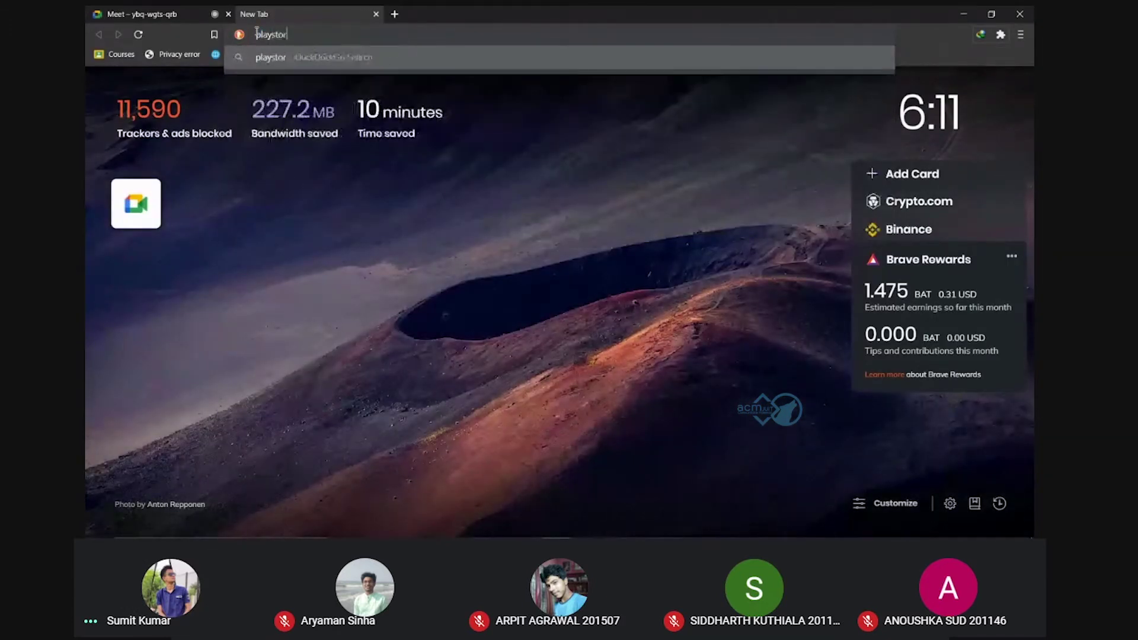
{"action": "key", "text": "Return"}
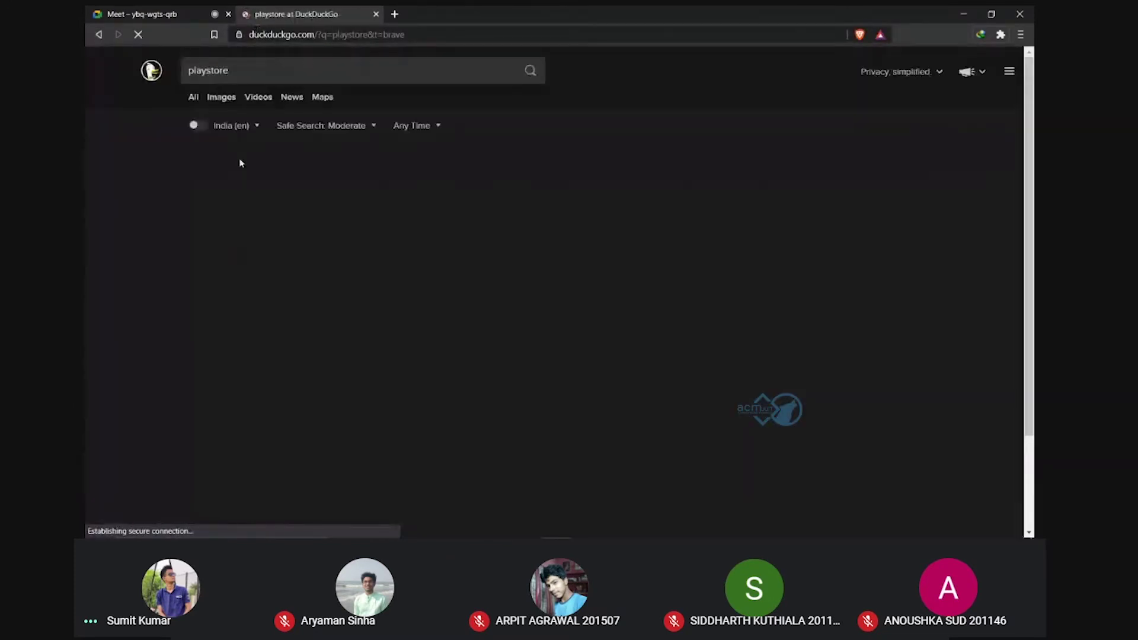
{"action": "left_click", "coordinate": [225, 202]}
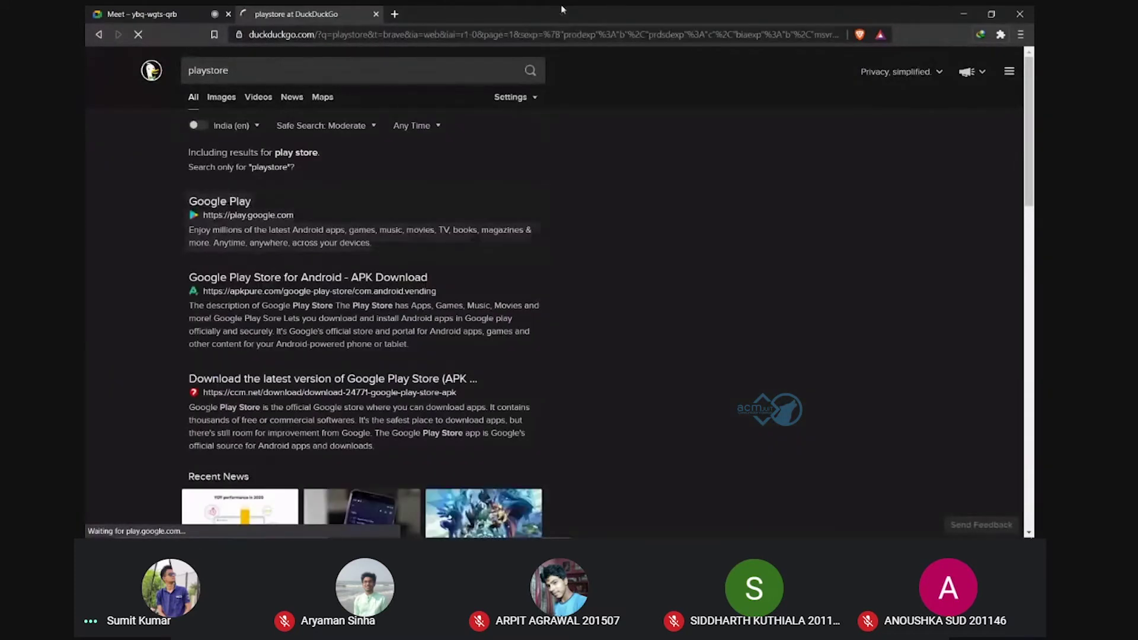
Search the Google Play store for 'boxSlider', then open the browser menu
{"action": "type", "text": "boxSlider"}
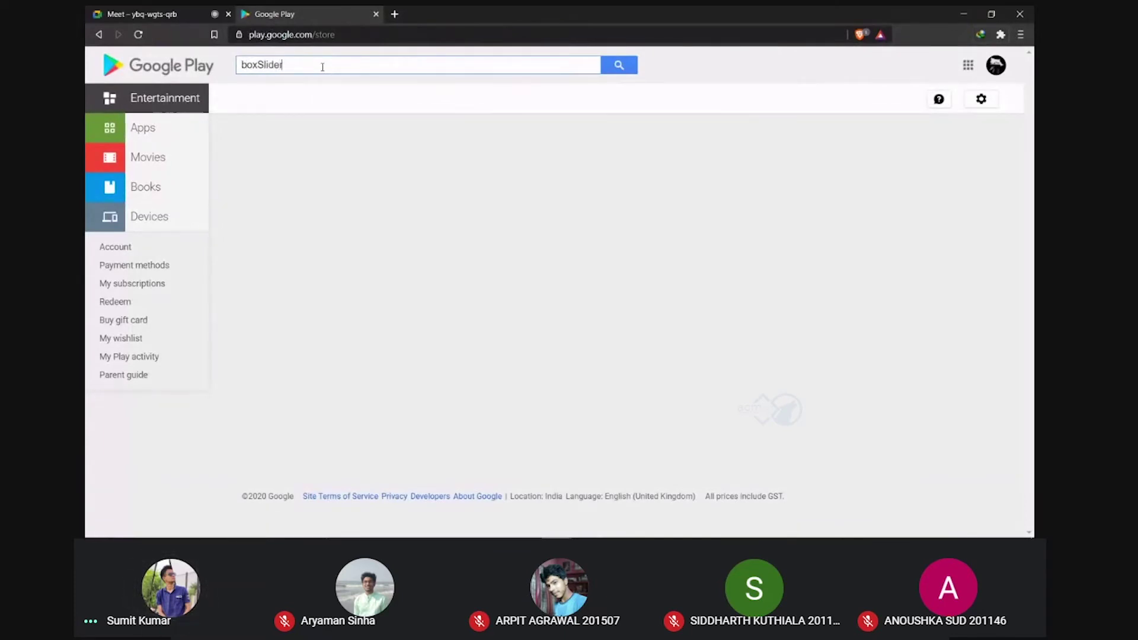
{"action": "key", "text": "Return"}
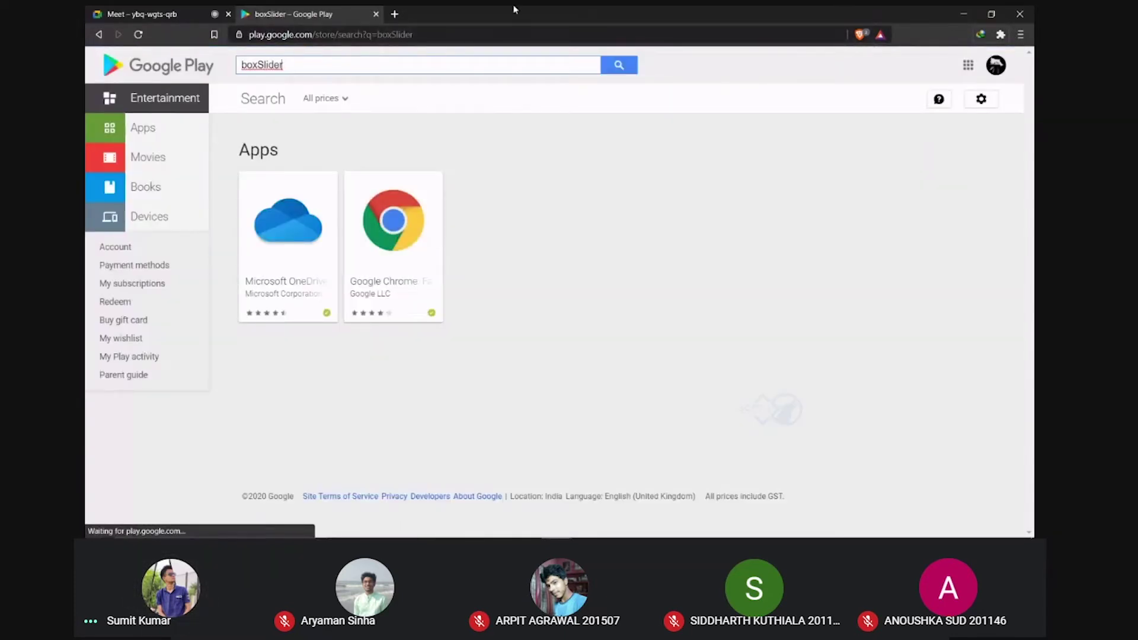
{"action": "double_click", "coordinate": [290, 64]}
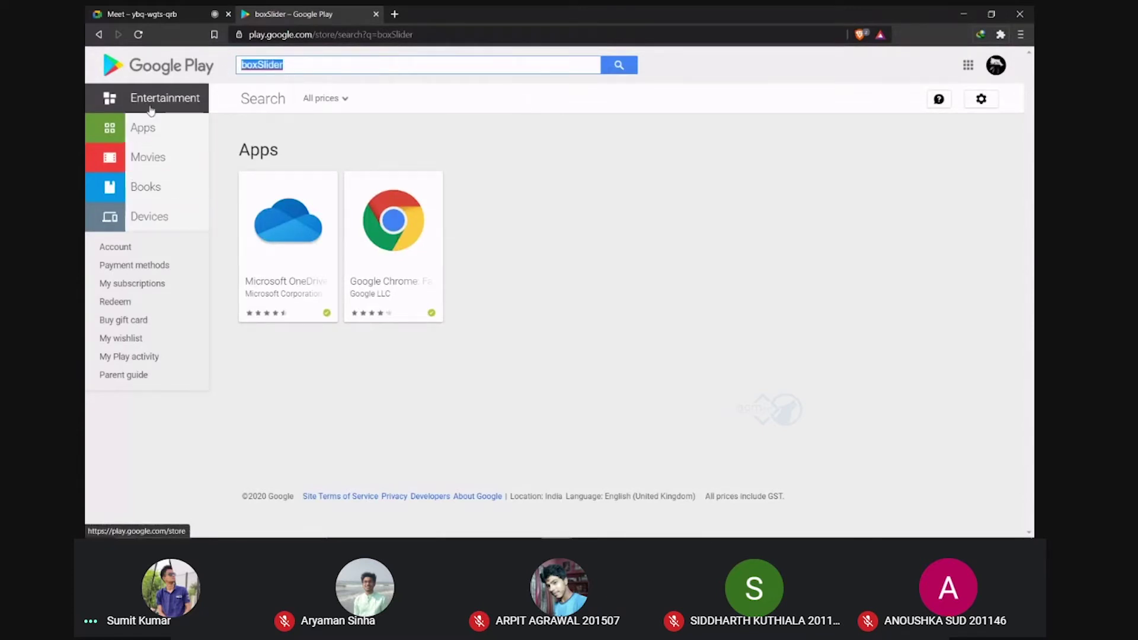
{"action": "left_click", "coordinate": [836, 274]}
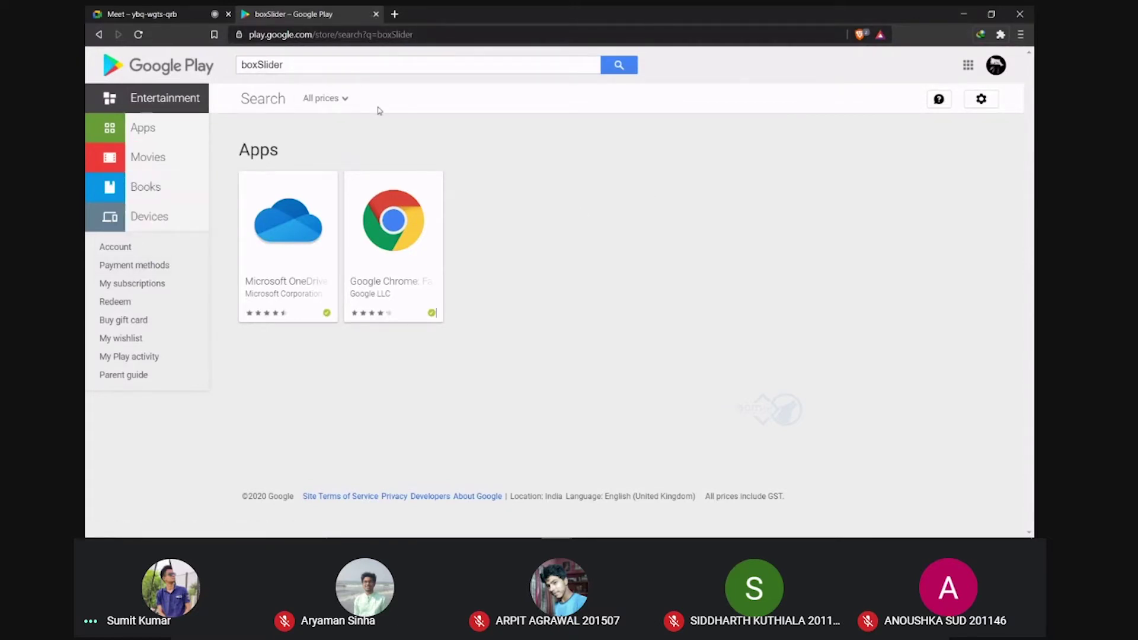
{"action": "left_click", "coordinate": [1020, 35]}
{"action": "left_click", "coordinate": [731, 203]}
Open DevTools on the store page with Galaxy S5 mobile device emulation
{"action": "key", "text": "ctrl+shift+i"}
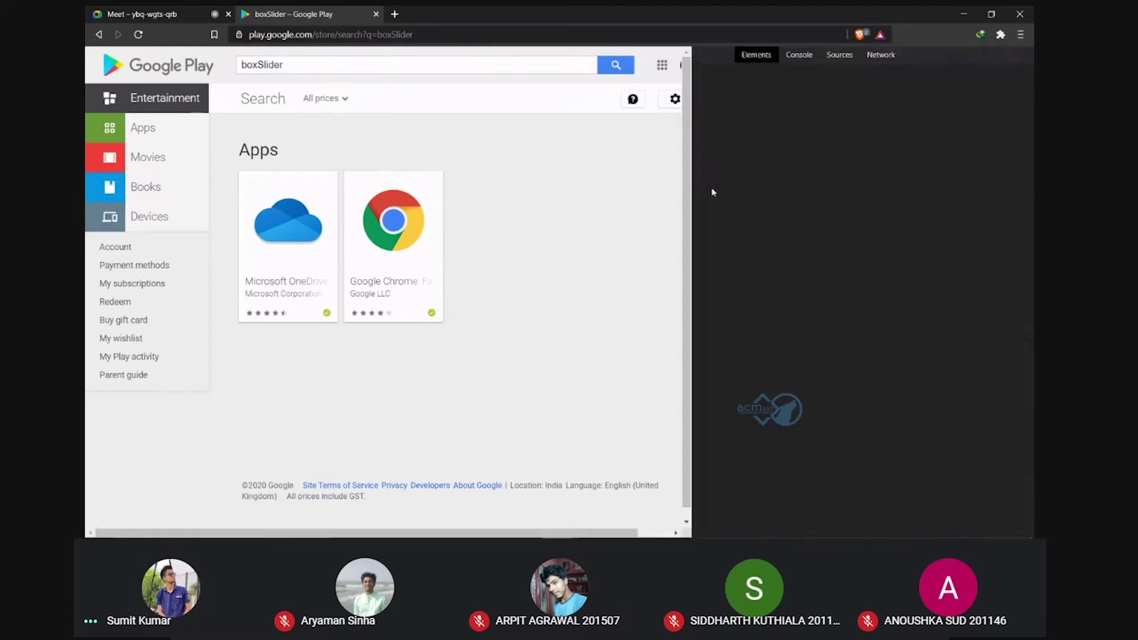
{"action": "left_click", "coordinate": [719, 55]}
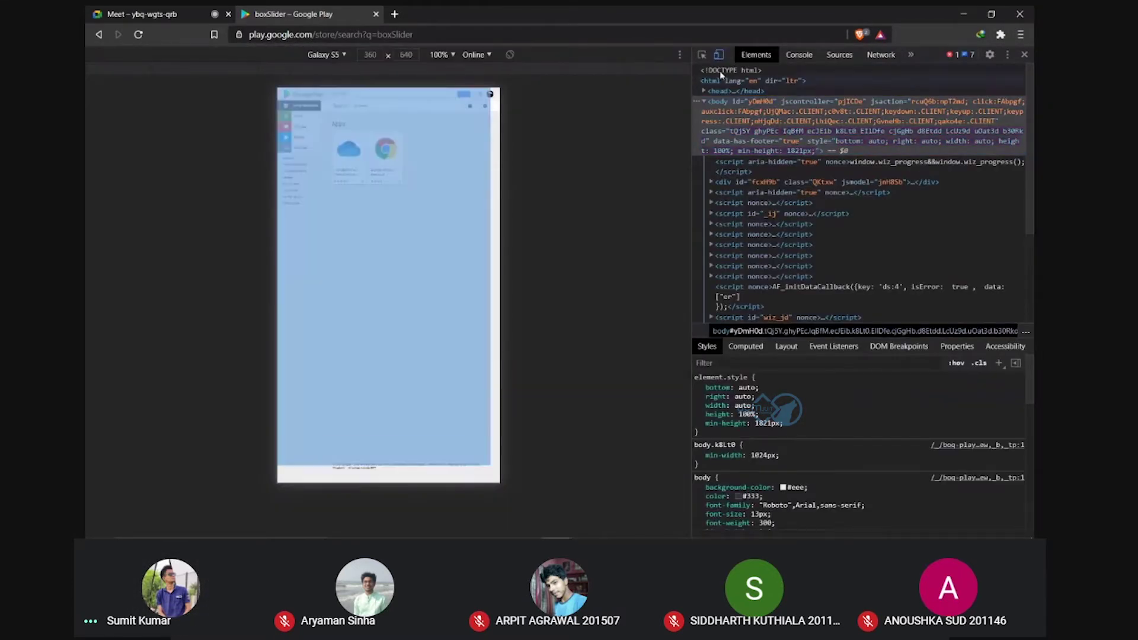
{"action": "left_click", "coordinate": [719, 54]}
{"action": "left_click", "coordinate": [720, 55]}
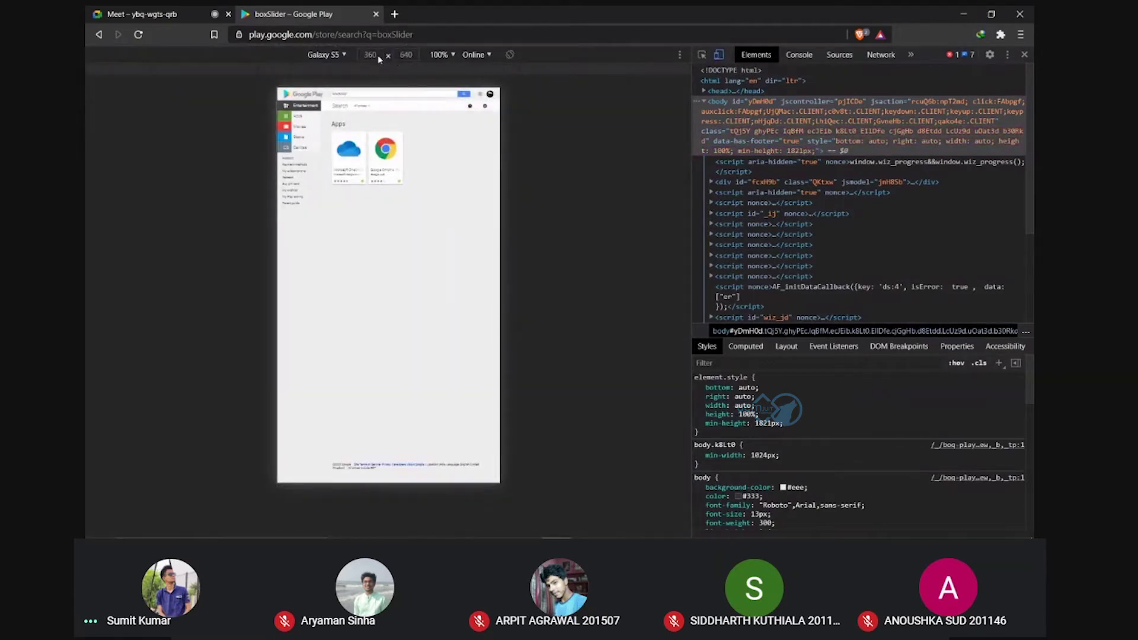
{"action": "left_click", "coordinate": [336, 54]}
{"action": "left_click", "coordinate": [344, 110]}
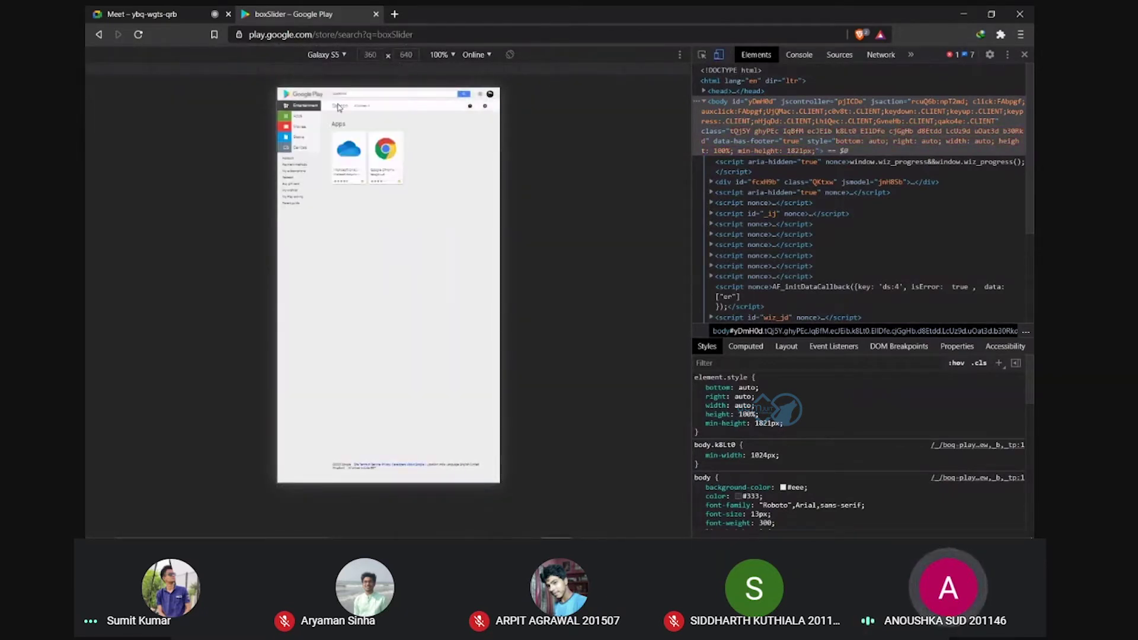
Reload the page in its mobile layout, then close DevTools and the Google Play tab
{"action": "key", "text": "ctrl+r"}
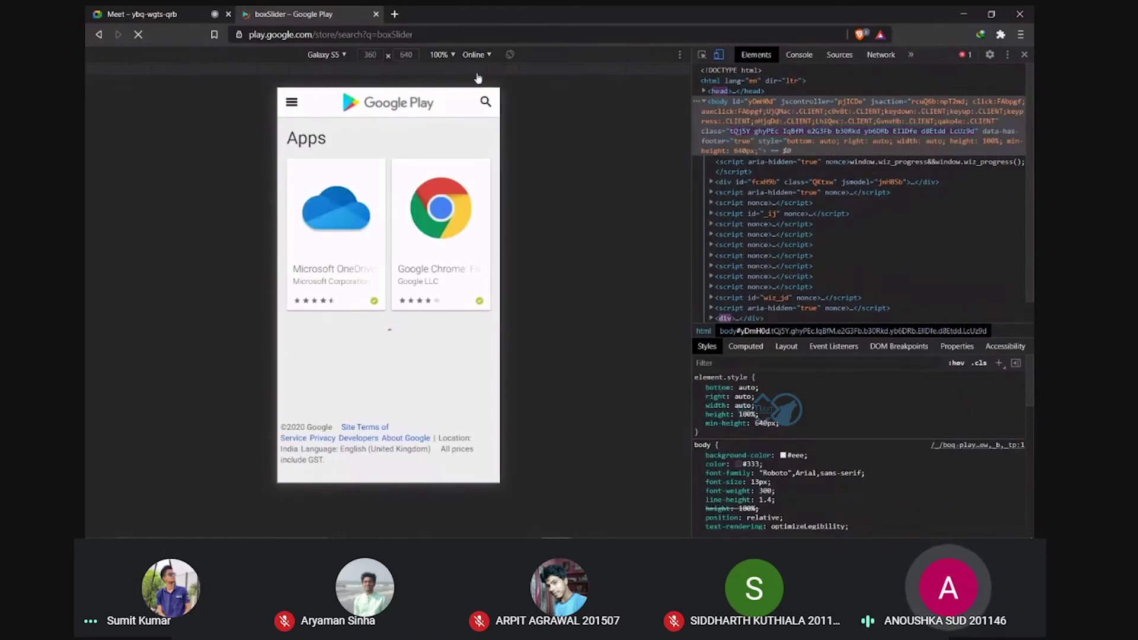
{"action": "left_click", "coordinate": [1024, 54]}
{"action": "left_click", "coordinate": [376, 14]}
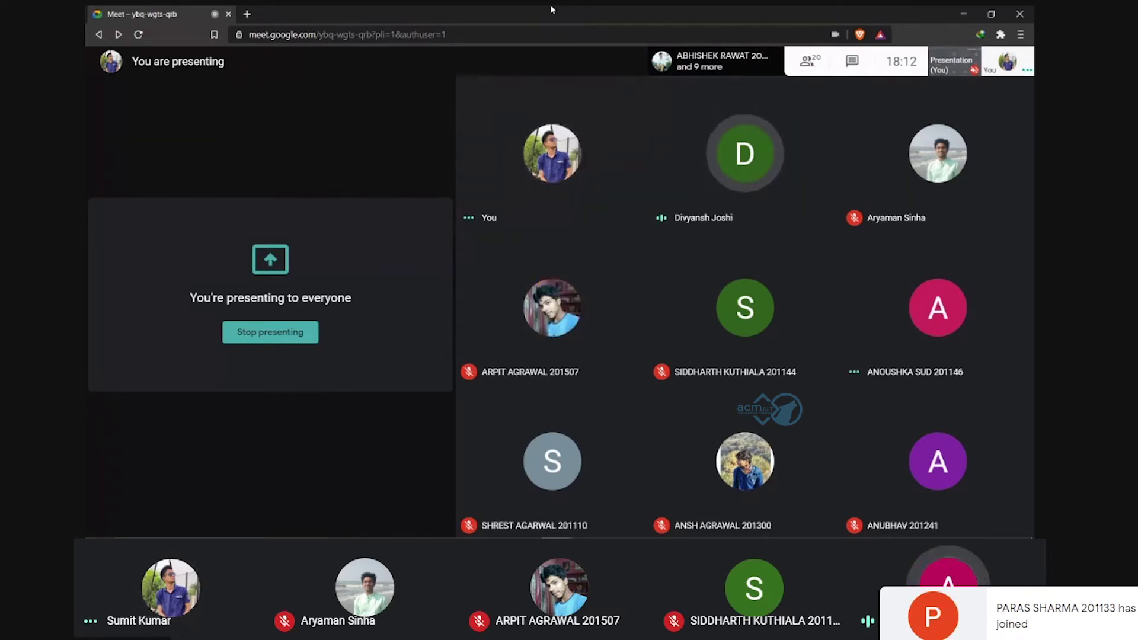
Cancel the accidental Save As dialog and bring the Unity editor to the front
{"action": "mouse_move", "coordinate": [304, 326]}
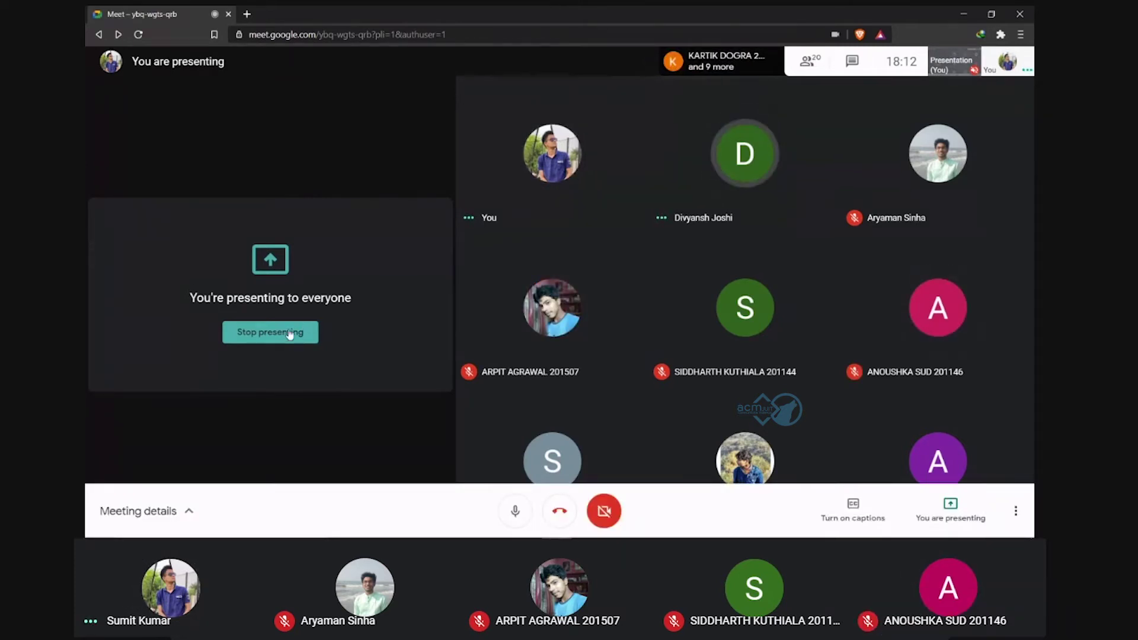
{"action": "key", "text": "ctrl+s"}
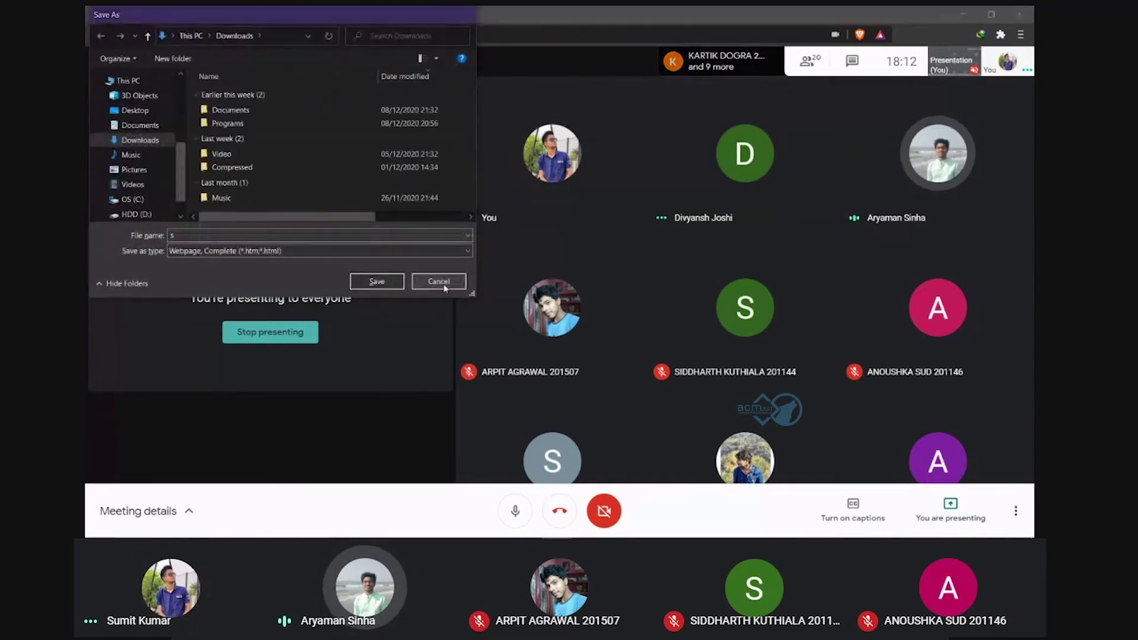
{"action": "left_click", "coordinate": [447, 284]}
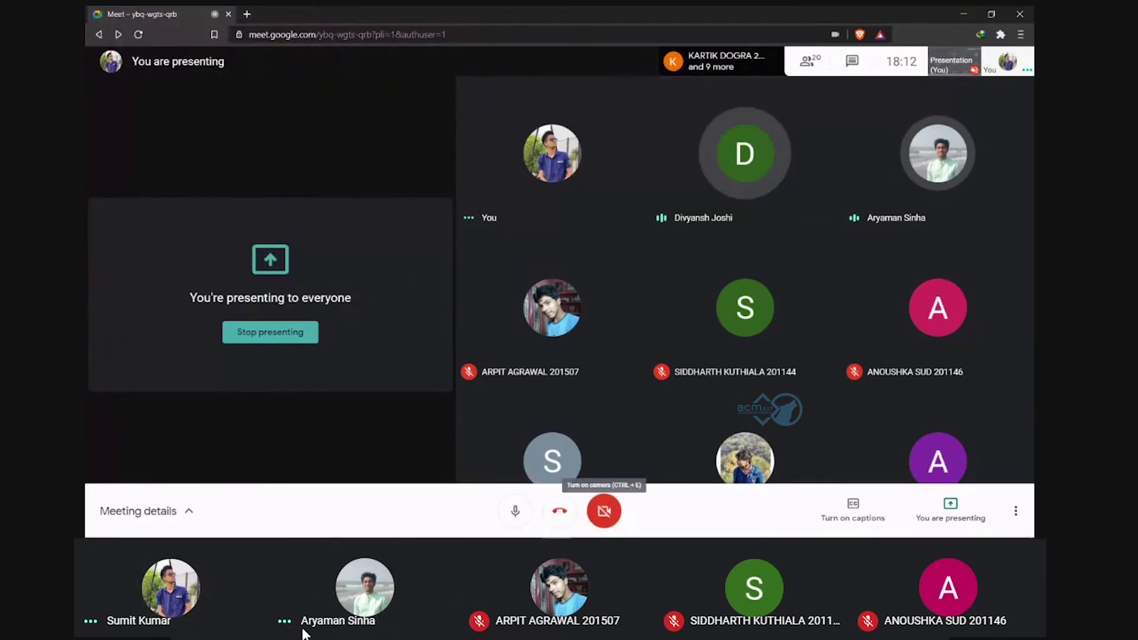
{"action": "mouse_move", "coordinate": [637, 533]}
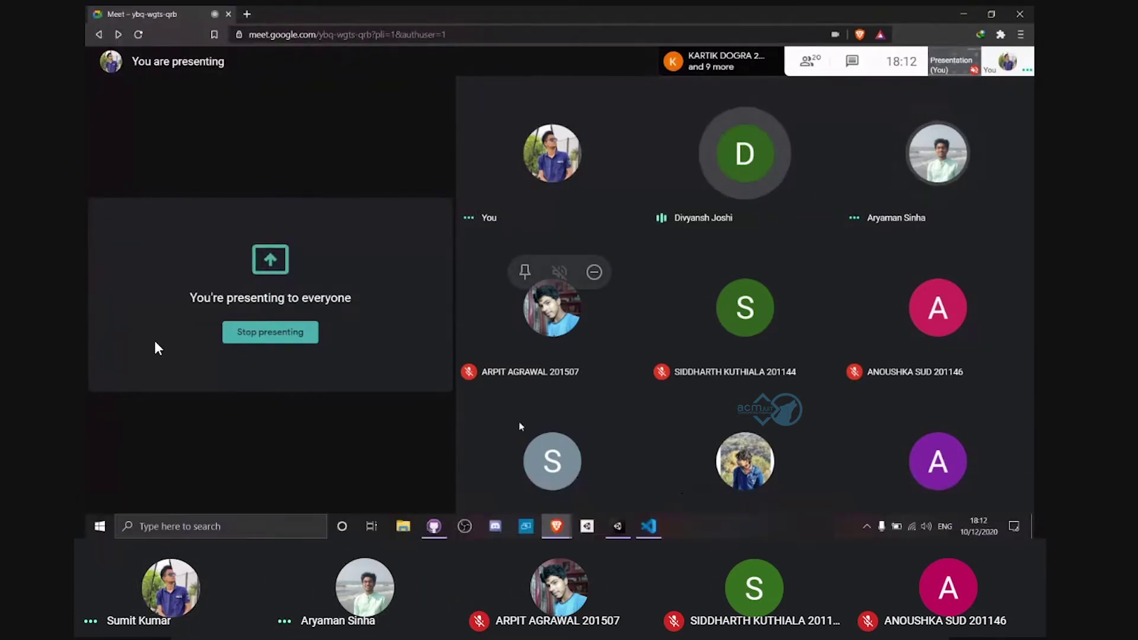
{"action": "left_click", "coordinate": [618, 526]}
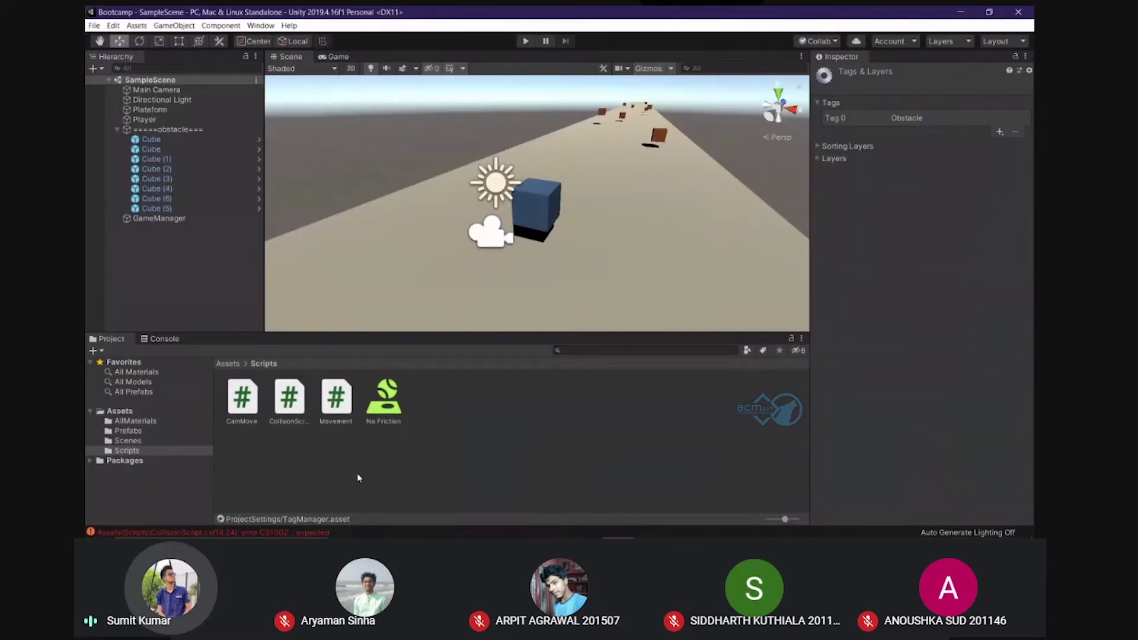
Select the first Cube and open the new-tag popup, then dismiss it without saving
{"action": "left_click", "coordinate": [288, 401]}
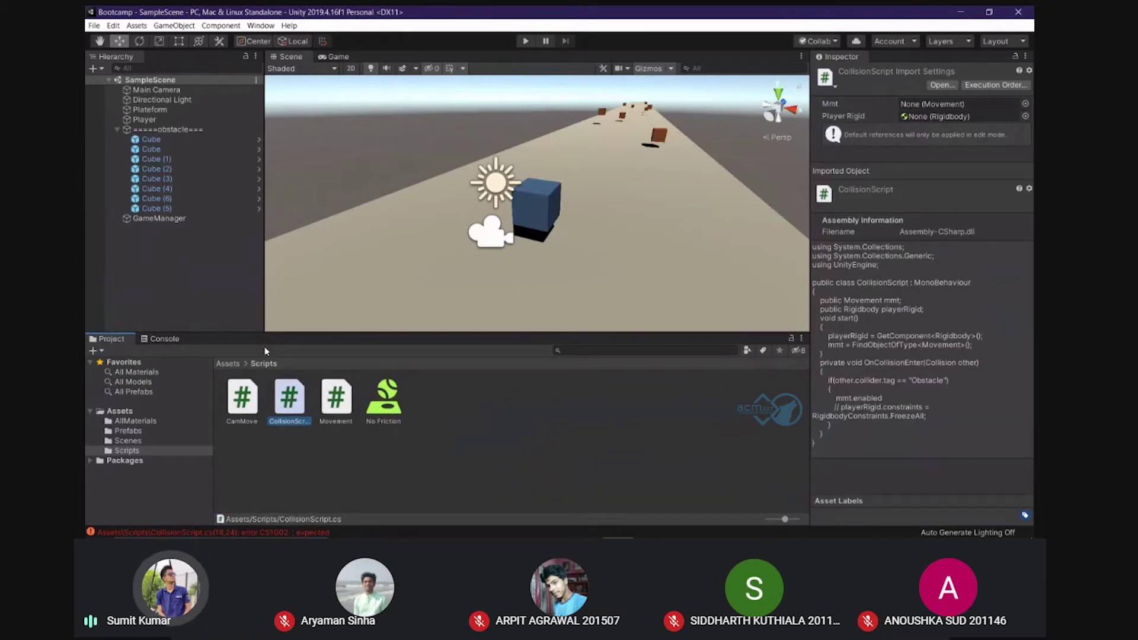
{"action": "left_click", "coordinate": [171, 139]}
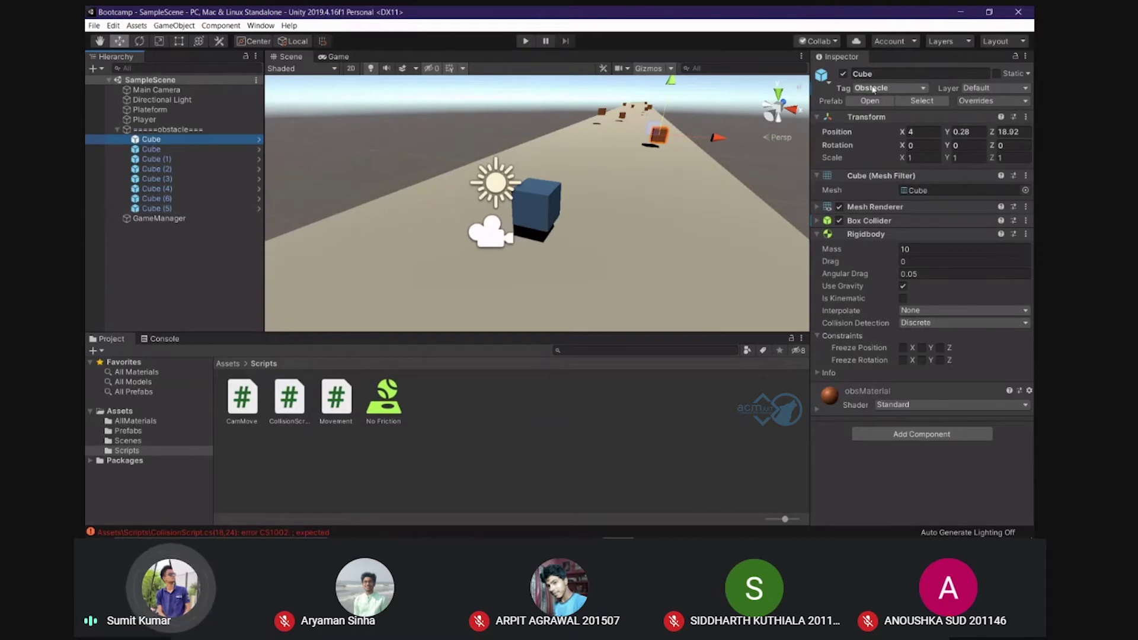
{"action": "left_click", "coordinate": [214, 145]}
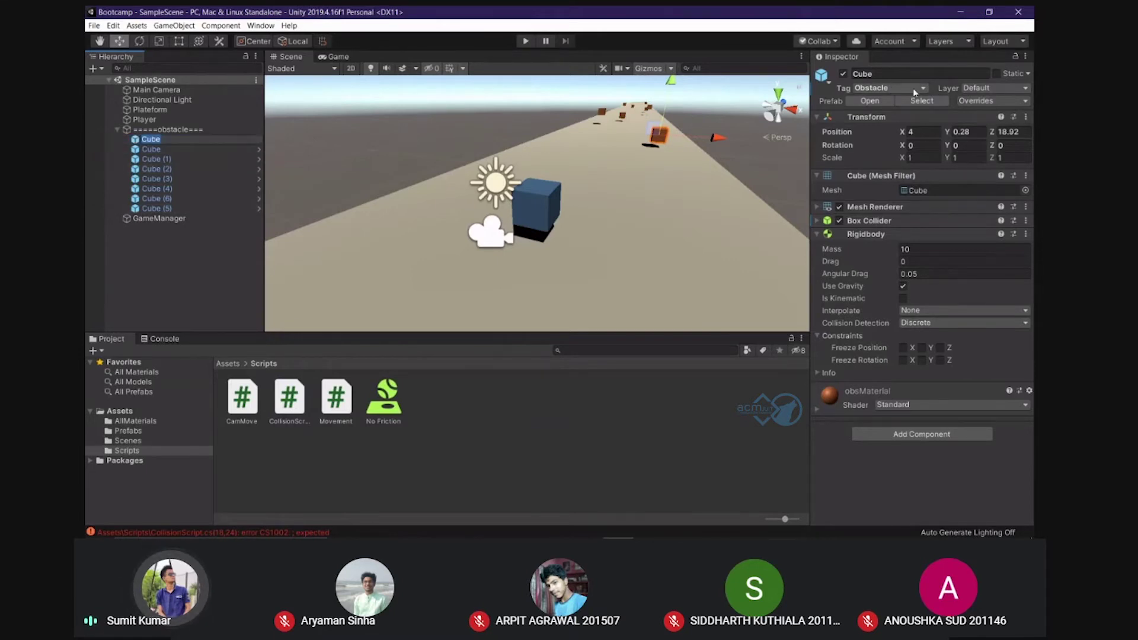
{"action": "left_click", "coordinate": [902, 87]}
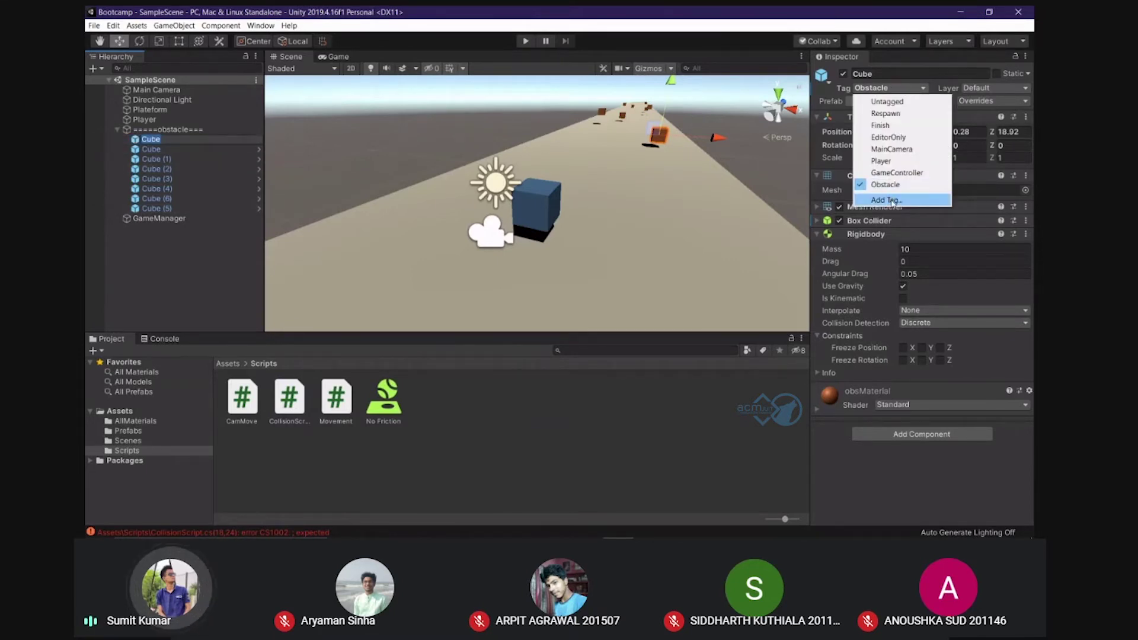
{"action": "left_click", "coordinate": [892, 201]}
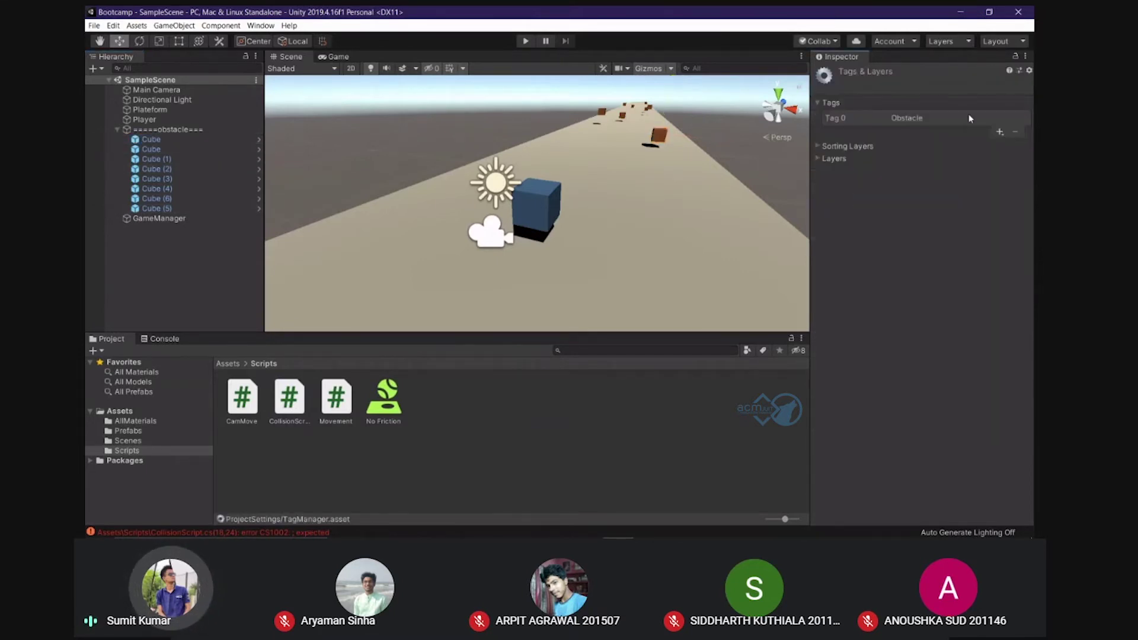
{"action": "left_click", "coordinate": [999, 133]}
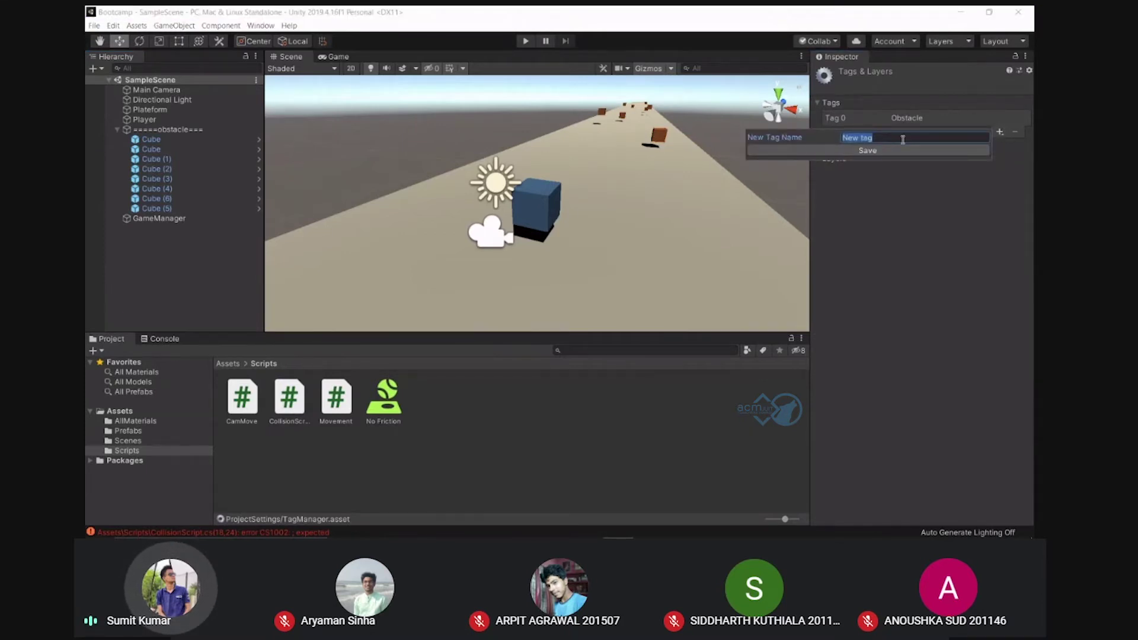
{"action": "left_click", "coordinate": [1004, 176]}
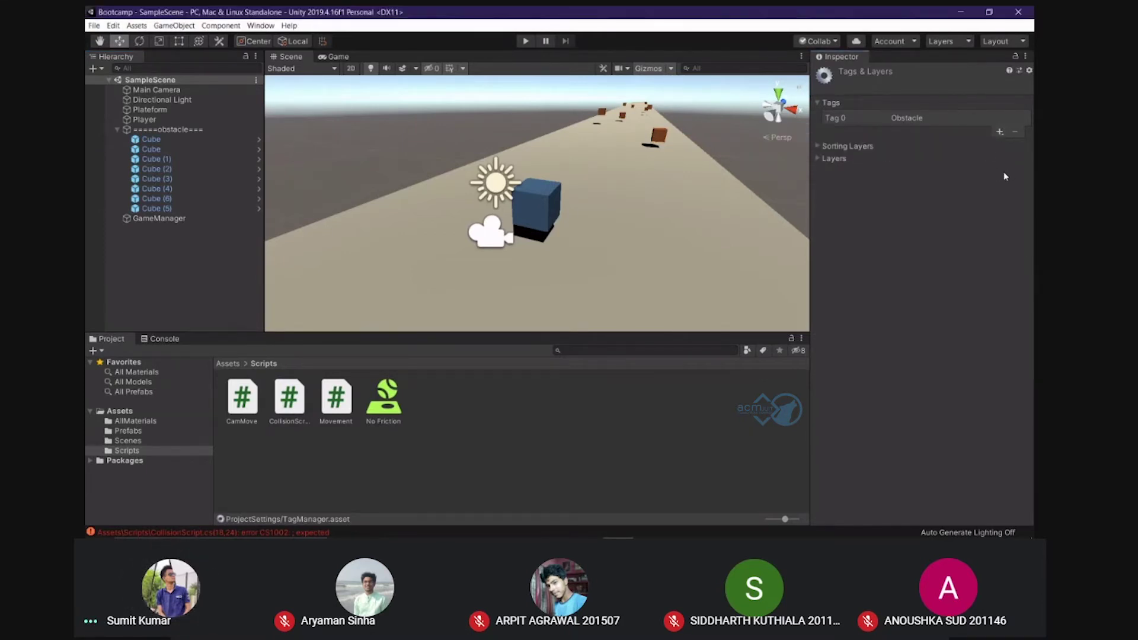
Select all the obstacle cubes and assign them the Obstacle tag
{"action": "left_click", "coordinate": [176, 141]}
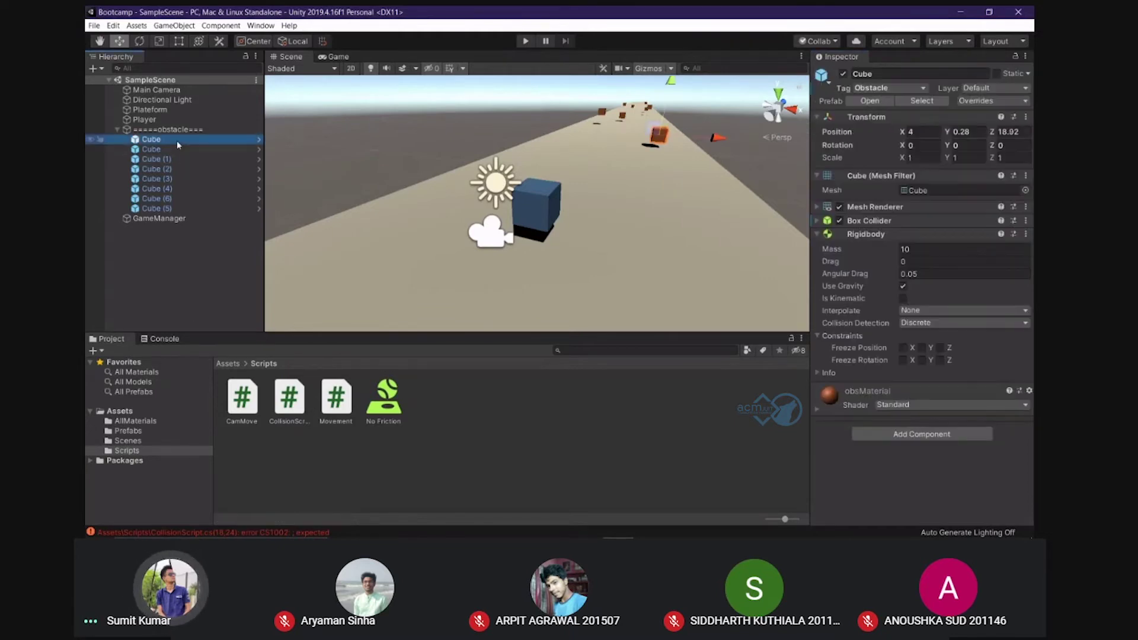
{"action": "left_click", "coordinate": [187, 208], "text": "shift"}
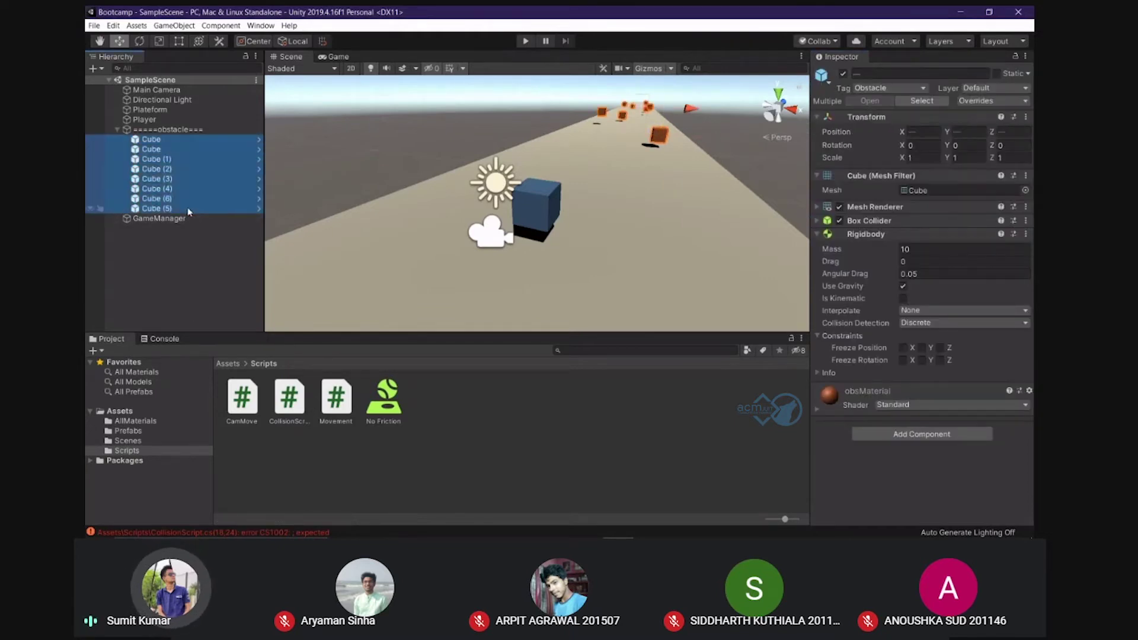
{"action": "left_click", "coordinate": [897, 89]}
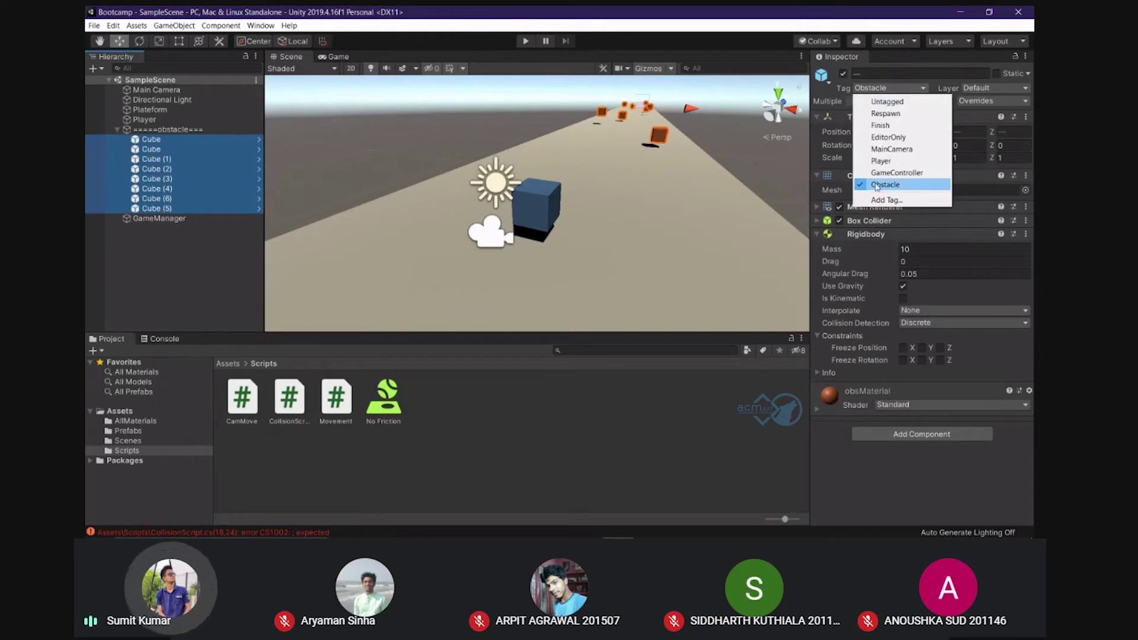
{"action": "left_click", "coordinate": [895, 185]}
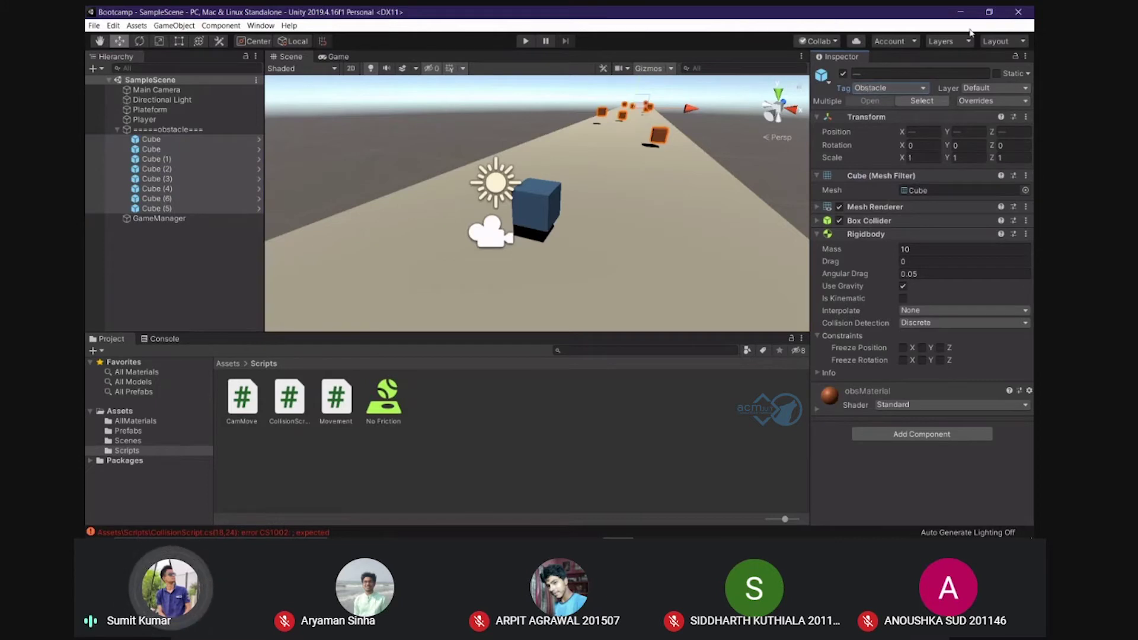
{"action": "left_click", "coordinate": [557, 480]}
Remove the stray characters after mmt.enabled and inspect the 'Obstacle' tag check on line 16
{"action": "mouse_move", "coordinate": [644, 521]}
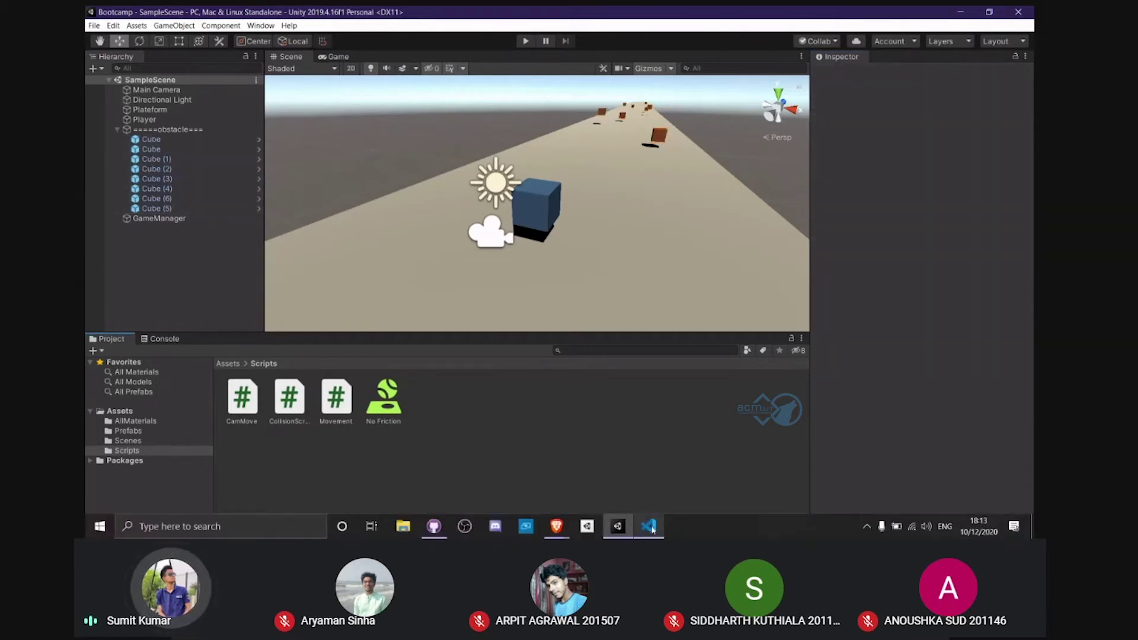
{"action": "left_click", "coordinate": [652, 529]}
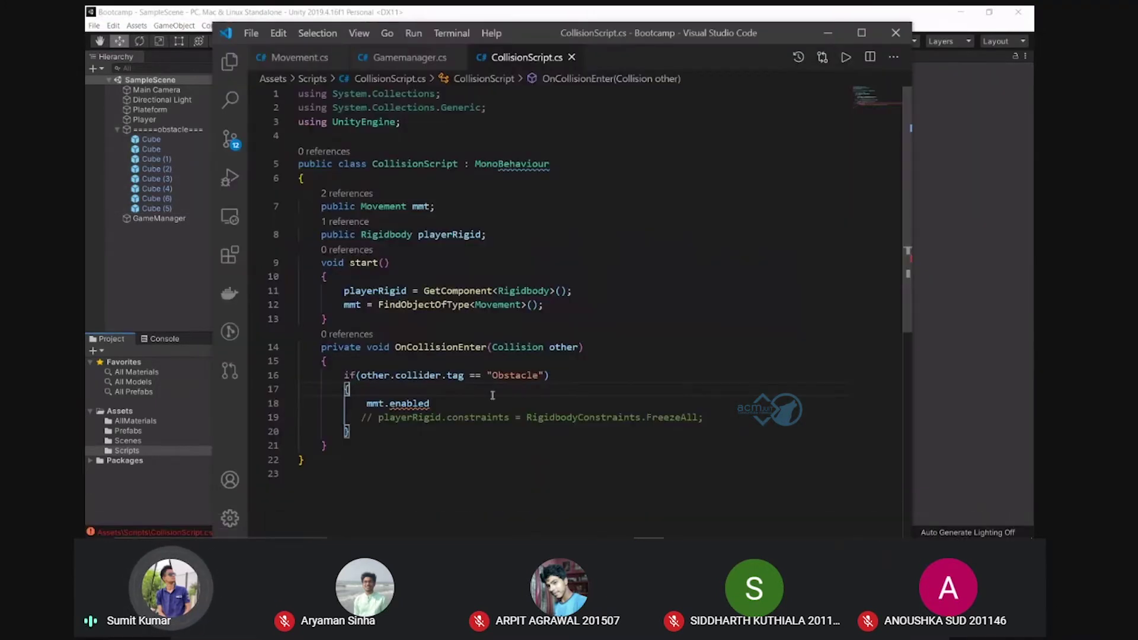
{"action": "type", "text": " =f"}
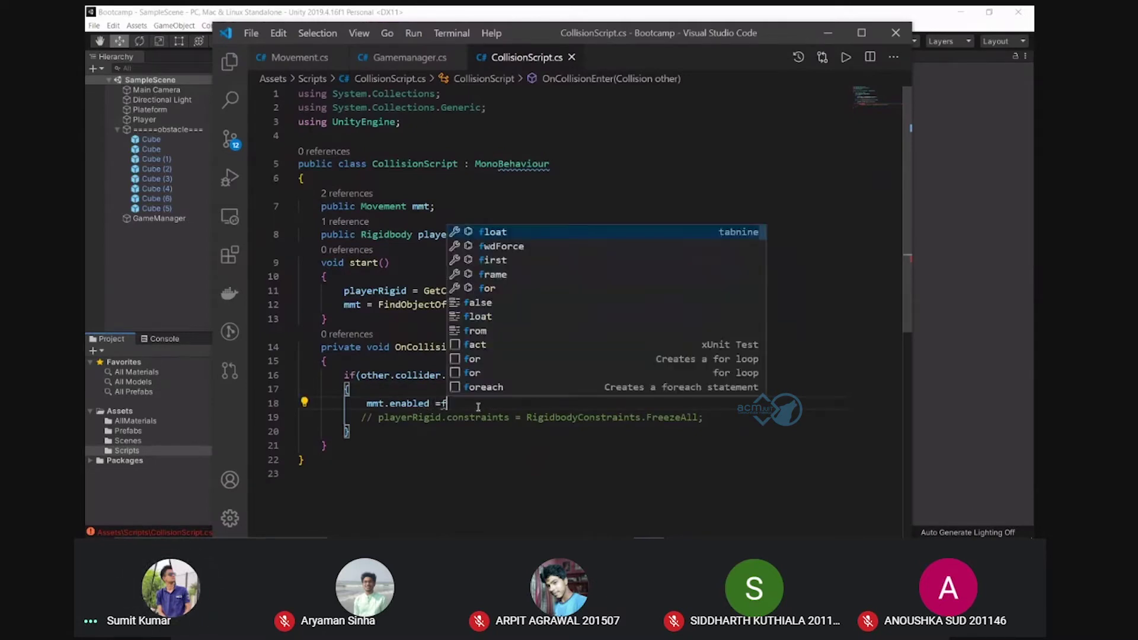
{"action": "key", "text": "BackSpace"}
{"action": "key", "text": "BackSpace"}
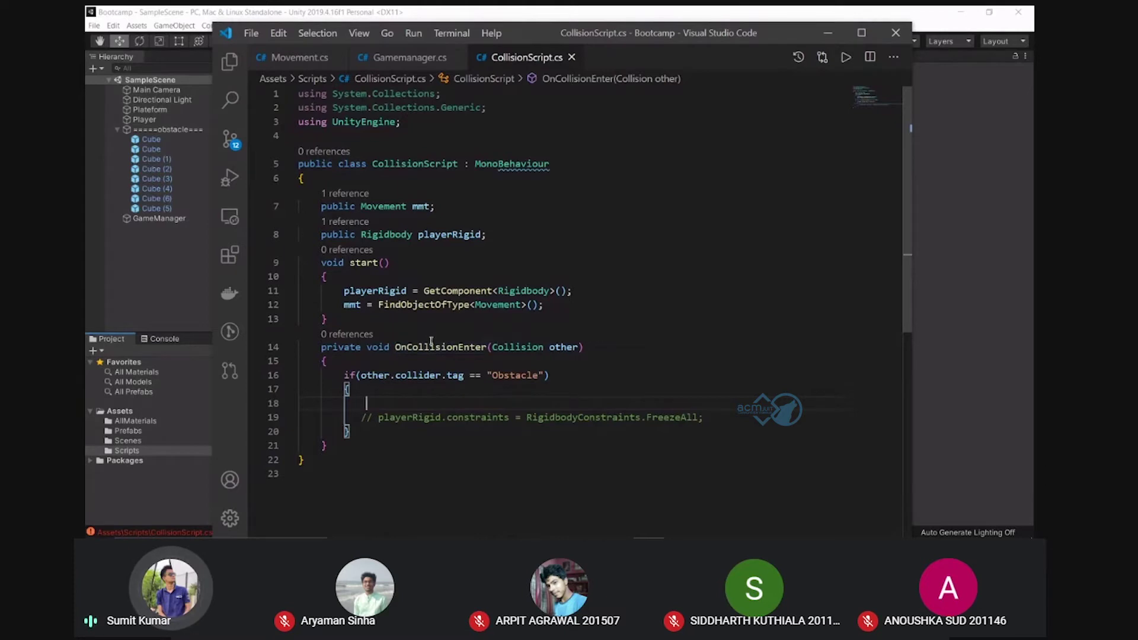
{"action": "double_click", "coordinate": [557, 348]}
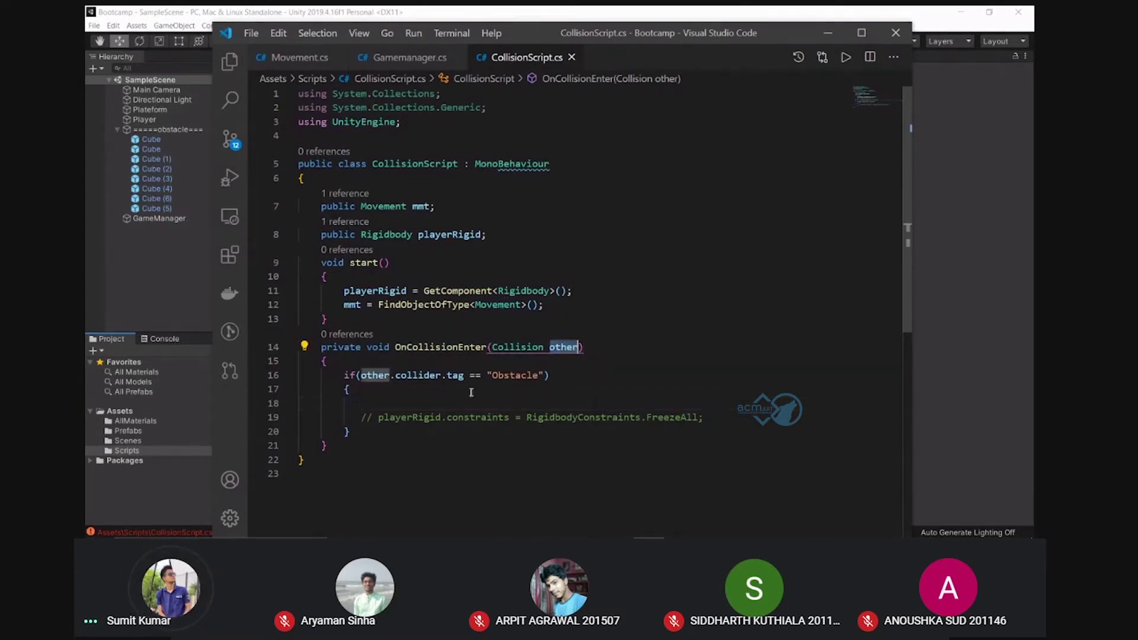
{"action": "left_click", "coordinate": [396, 375]}
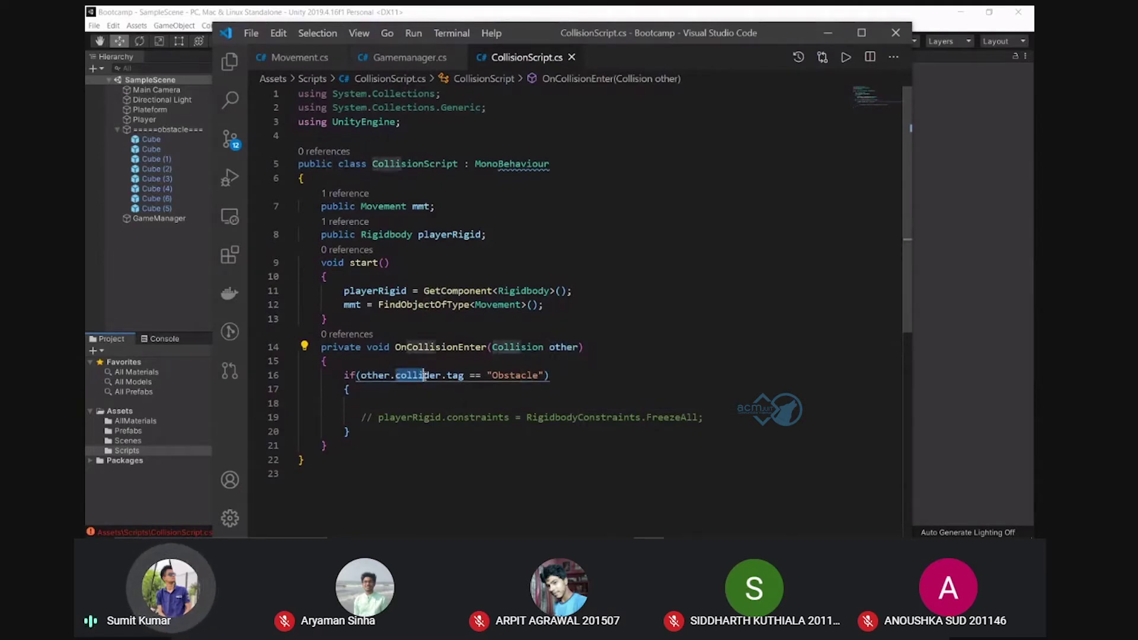
{"action": "left_click", "coordinate": [446, 375]}
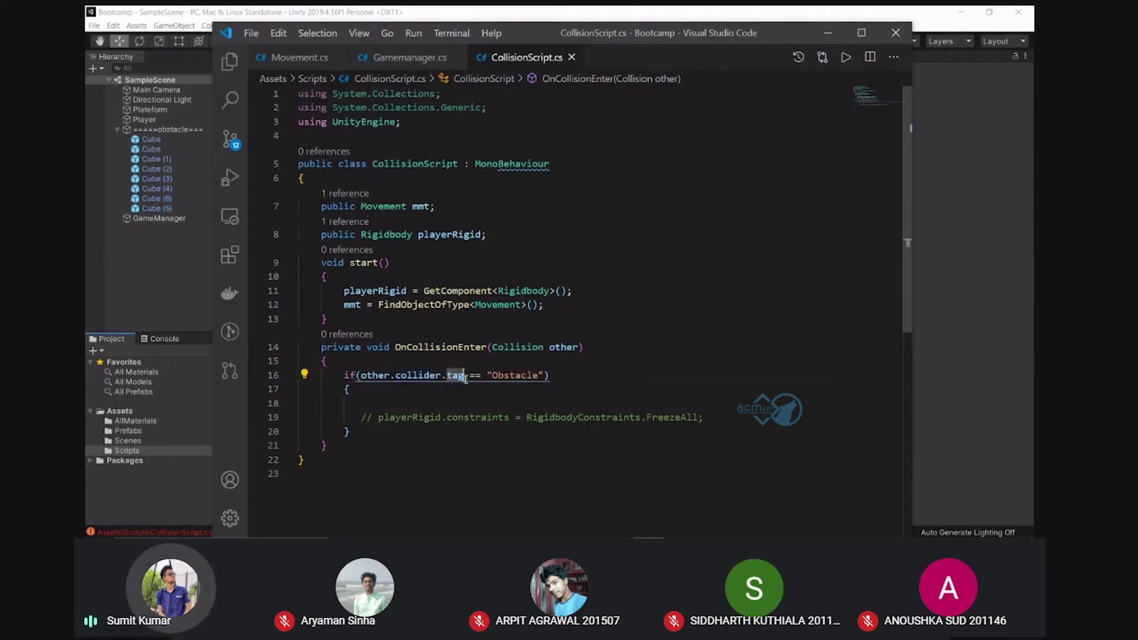
{"action": "left_click_drag", "start_coordinate": [486, 375], "coordinate": [541, 375]}
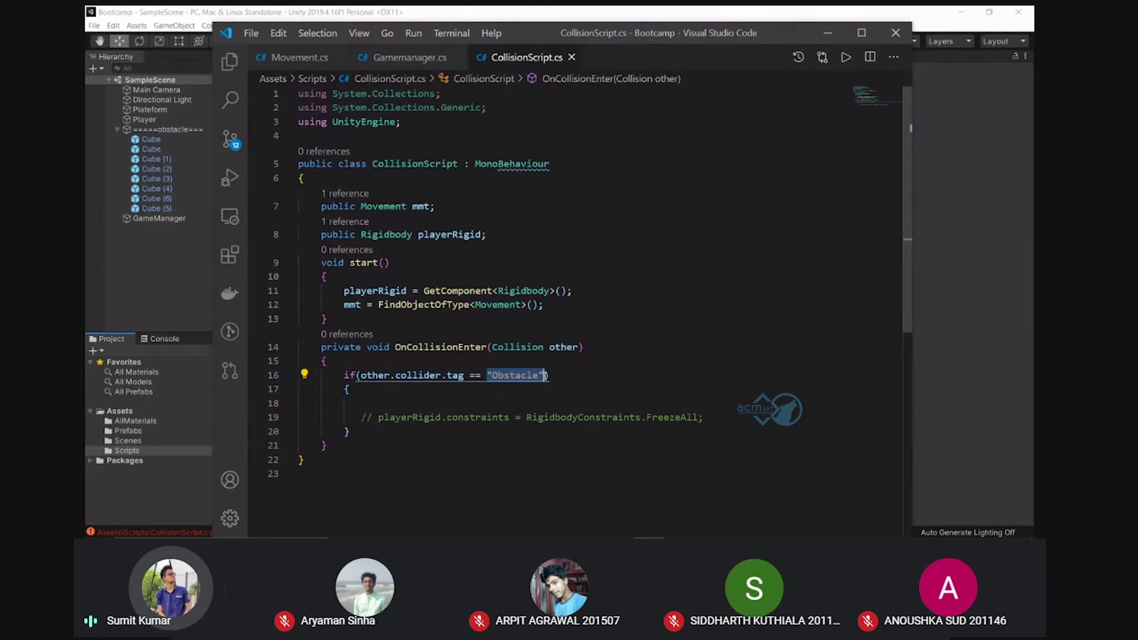
{"action": "left_click", "coordinate": [495, 376]}
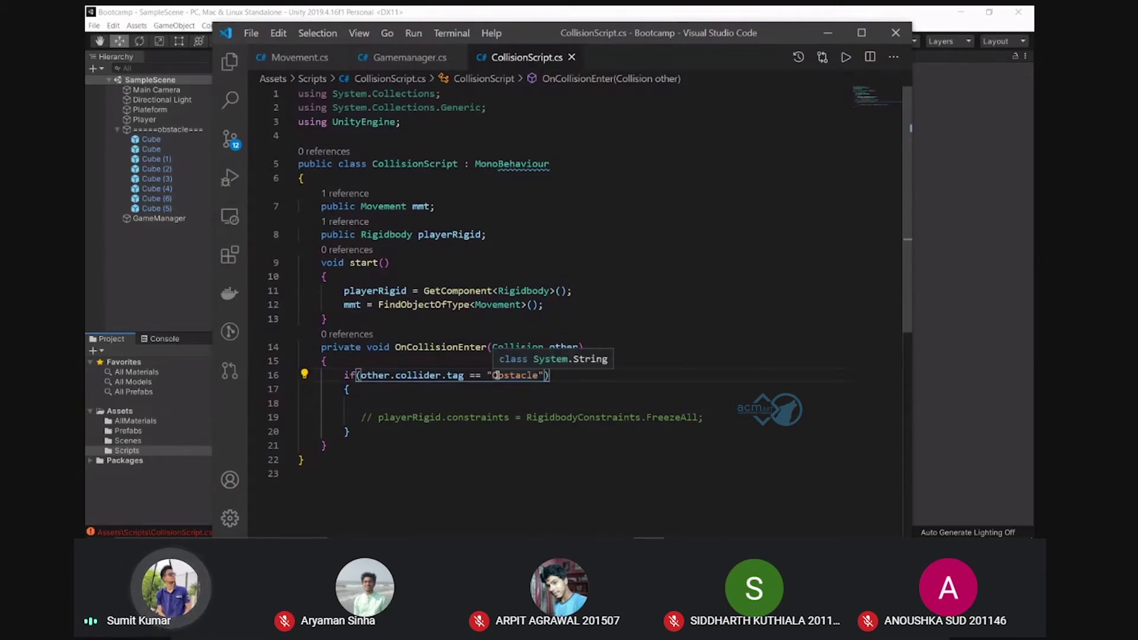
{"action": "left_click", "coordinate": [545, 375]}
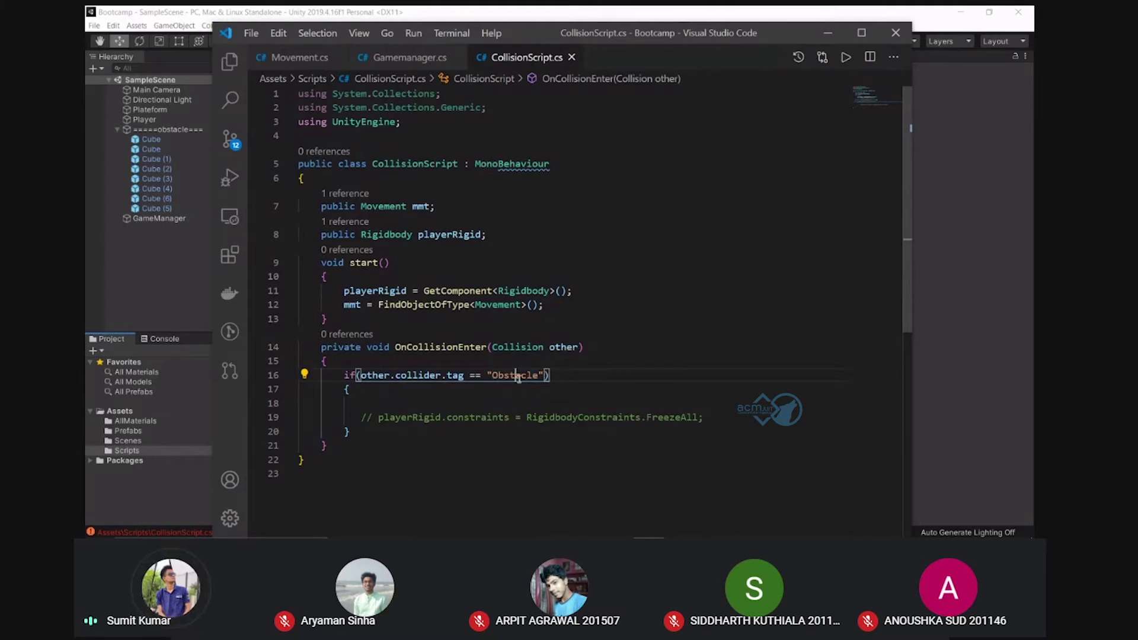
Uncomment the FreezeAll constraints line, tidy the blank lines, and return to Unity
{"action": "left_click", "coordinate": [379, 417]}
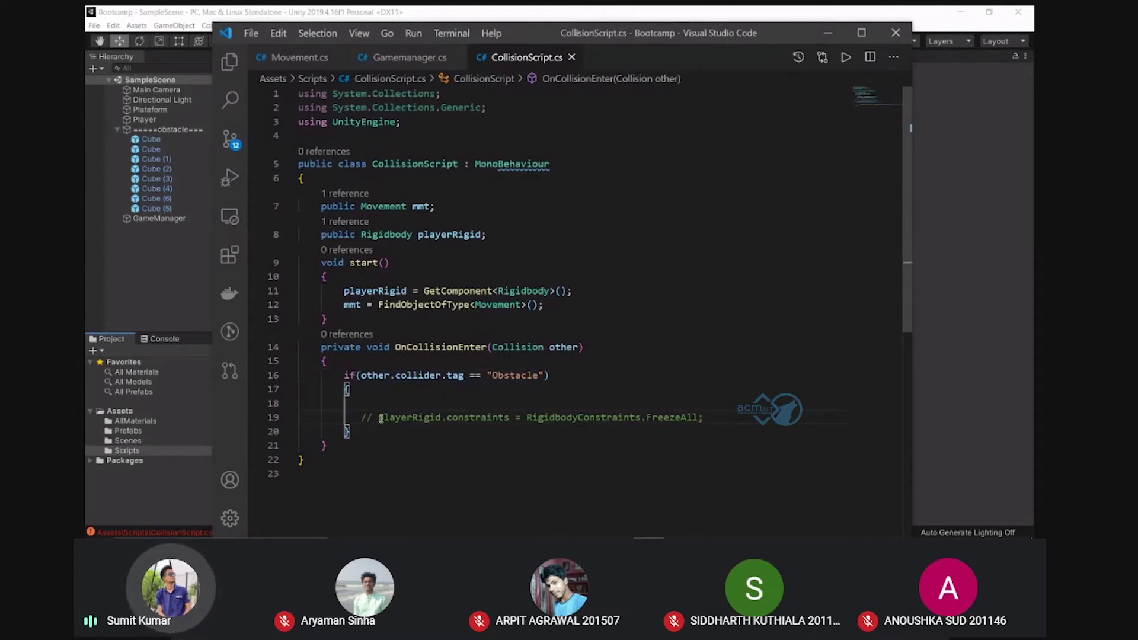
{"action": "key", "text": "ctrl+slash"}
{"action": "left_click", "coordinate": [365, 398]}
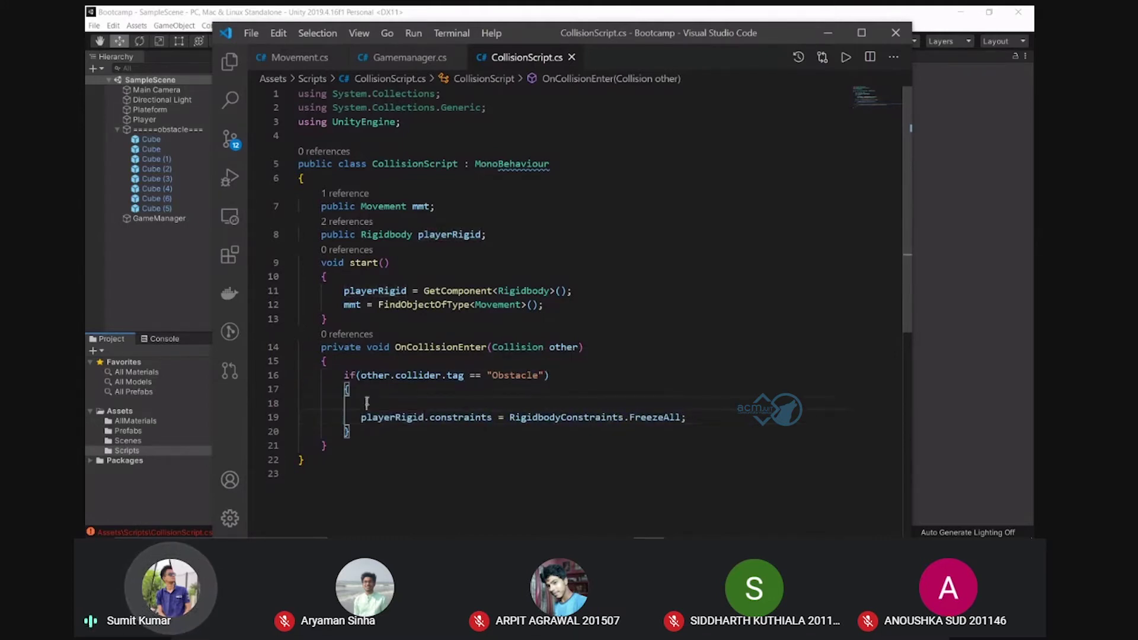
{"action": "key", "text": "Return"}
{"action": "key", "text": "Return"}
{"action": "key", "text": "BackSpace"}
{"action": "key", "text": "BackSpace"}
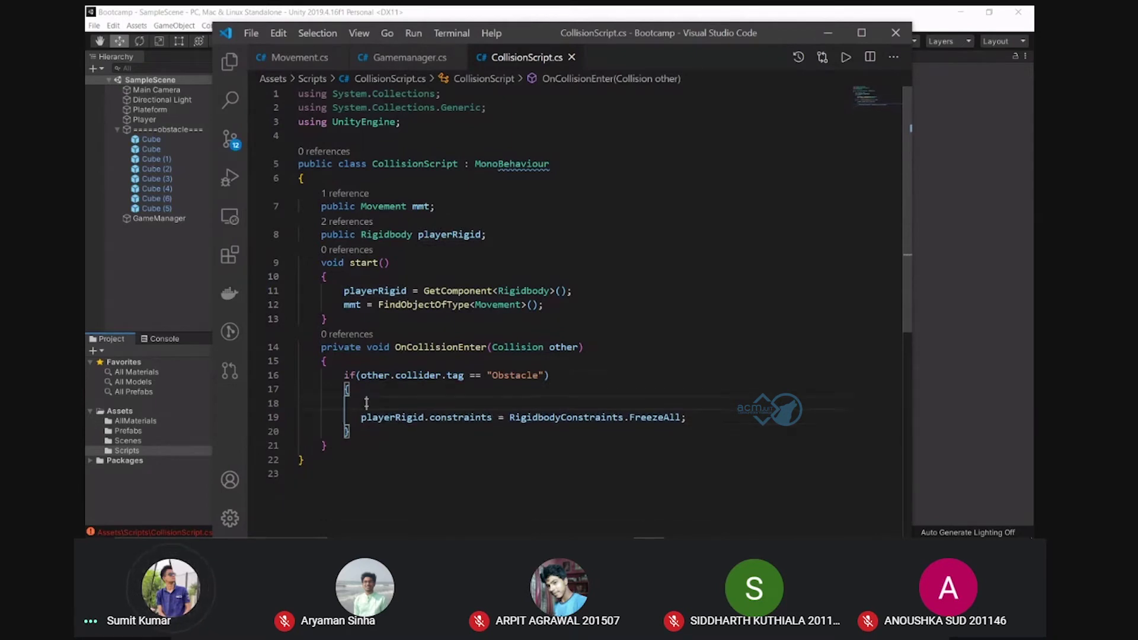
{"action": "key", "text": "BackSpace"}
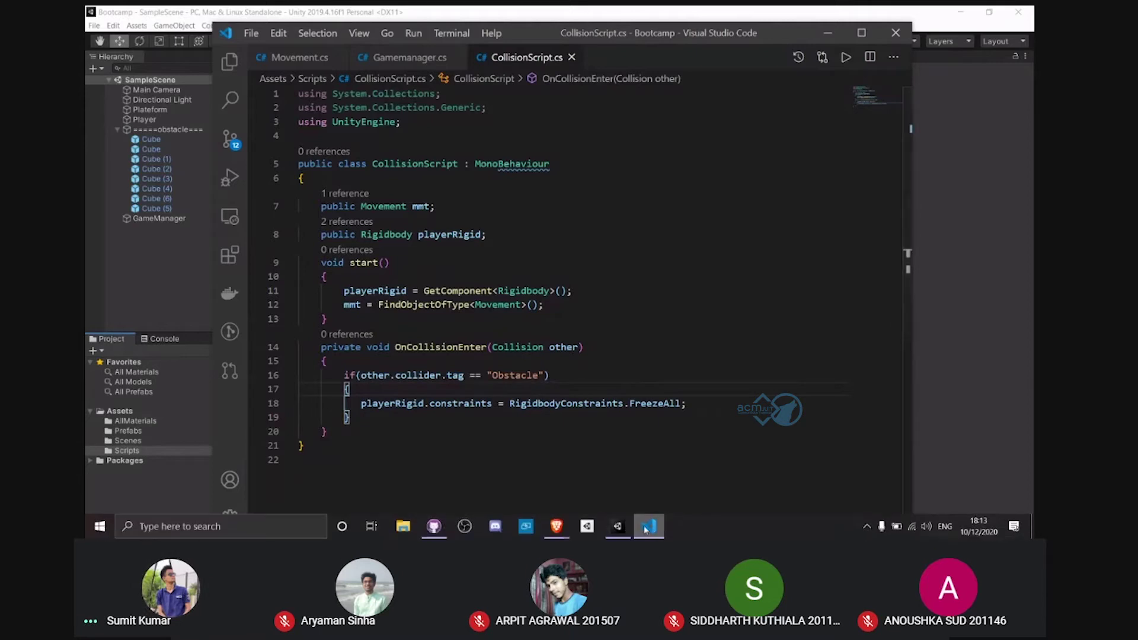
{"action": "key", "text": "alt+Tab"}
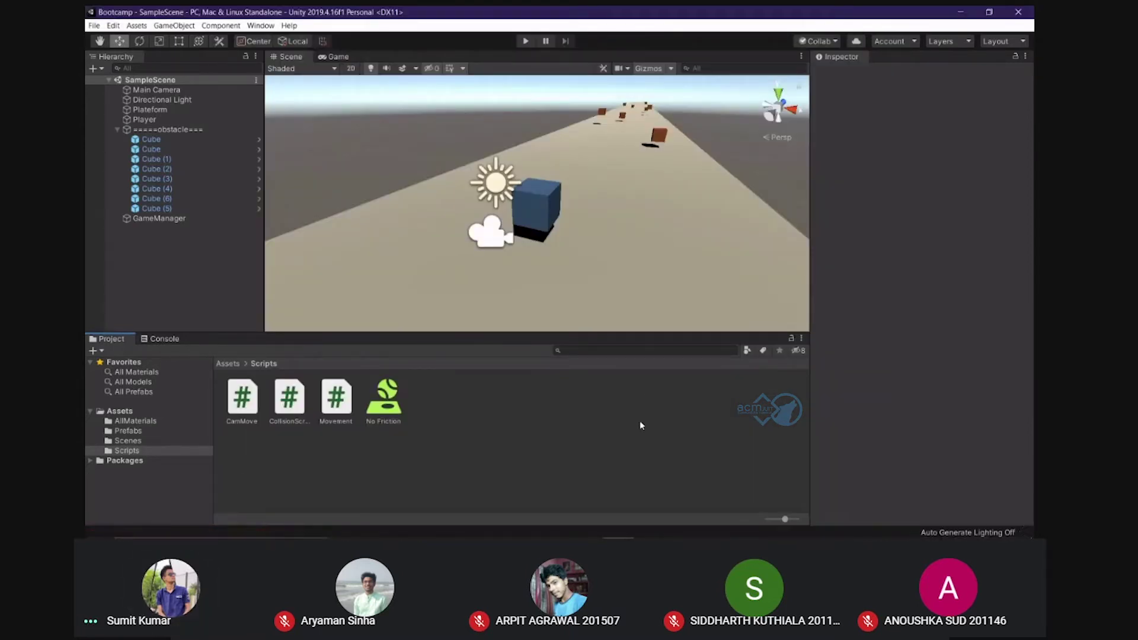
Dismiss the Meet notification from the Windows Action Center
{"action": "mouse_move", "coordinate": [522, 537]}
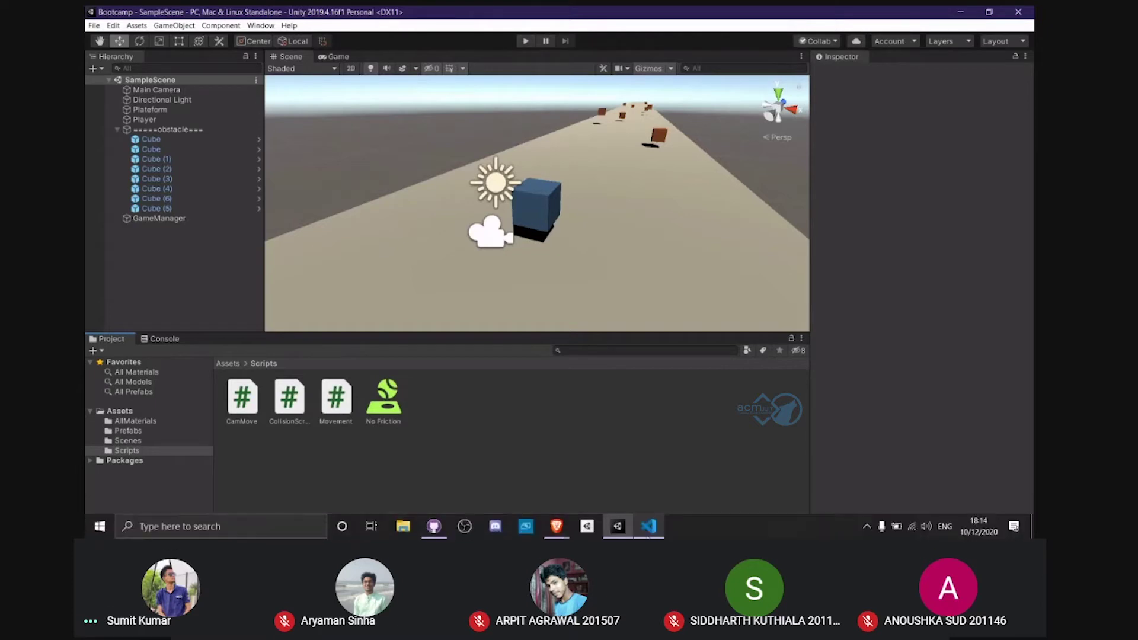
{"action": "left_click", "coordinate": [1014, 527]}
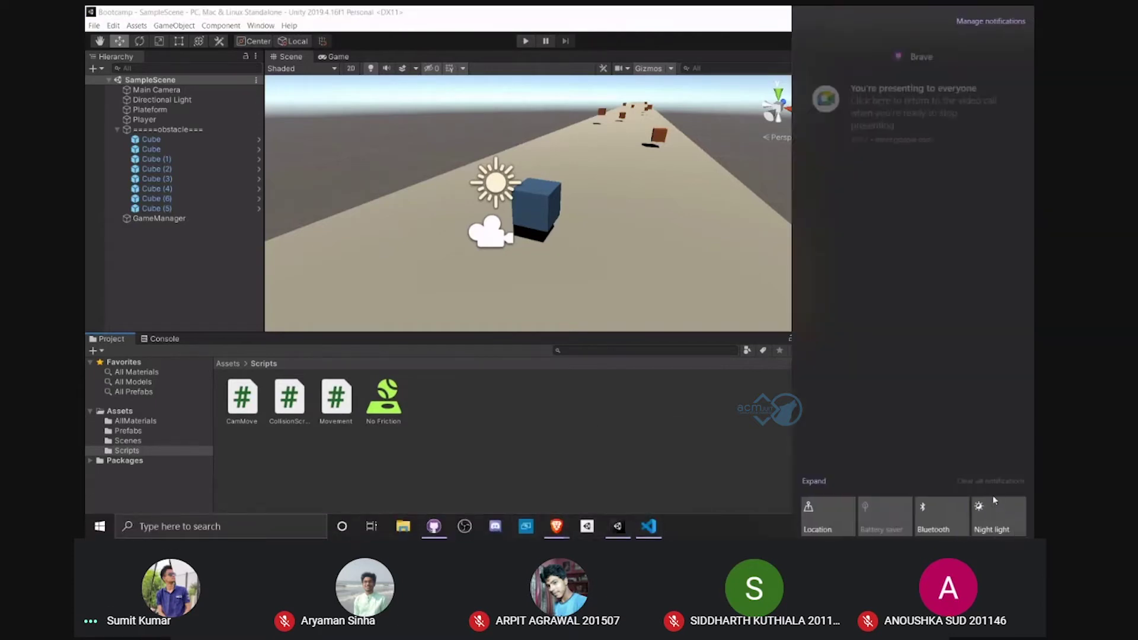
{"action": "left_click", "coordinate": [995, 481]}
{"action": "left_click", "coordinate": [617, 172]}
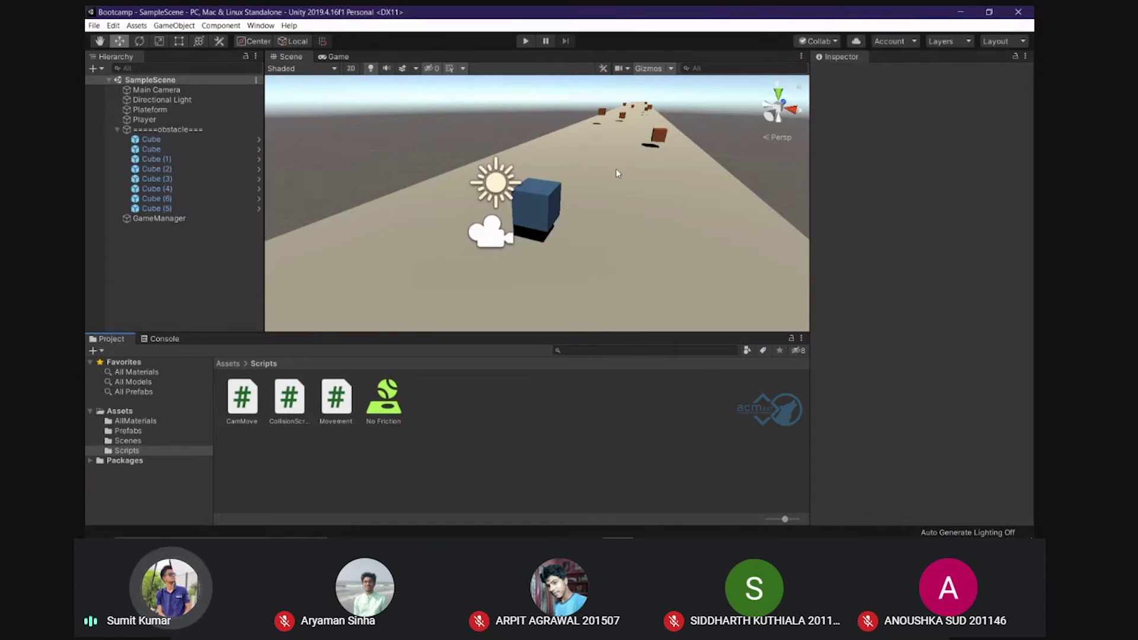
Bring the Google Meet call back to the front from the Brave taskbar preview
{"action": "mouse_move", "coordinate": [648, 532]}
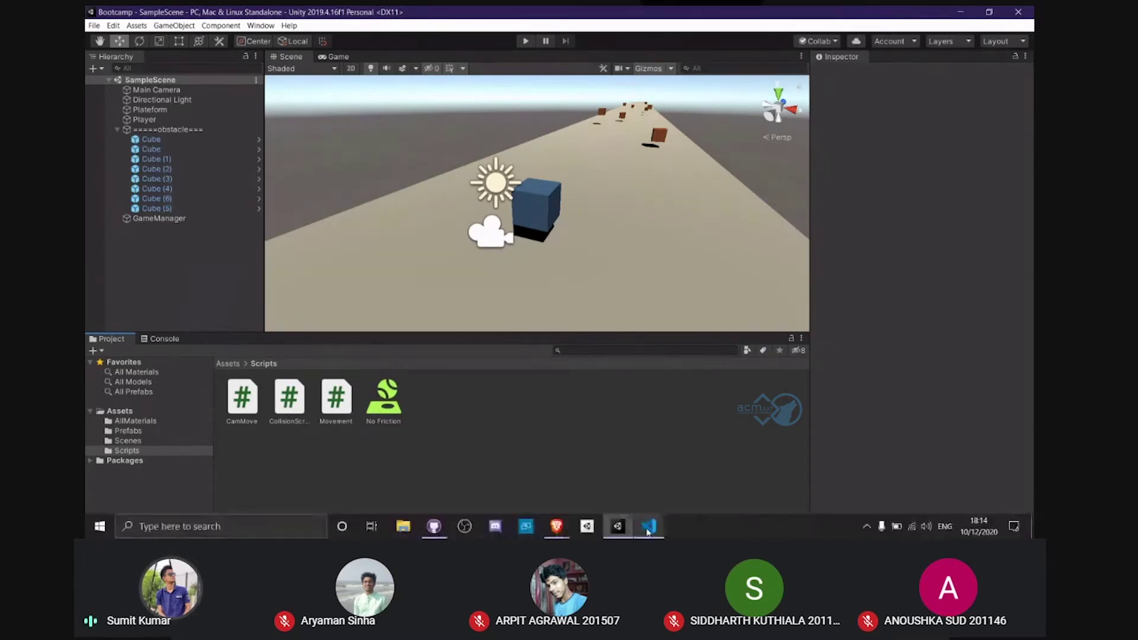
{"action": "mouse_move", "coordinate": [556, 528]}
{"action": "left_click", "coordinate": [512, 474]}
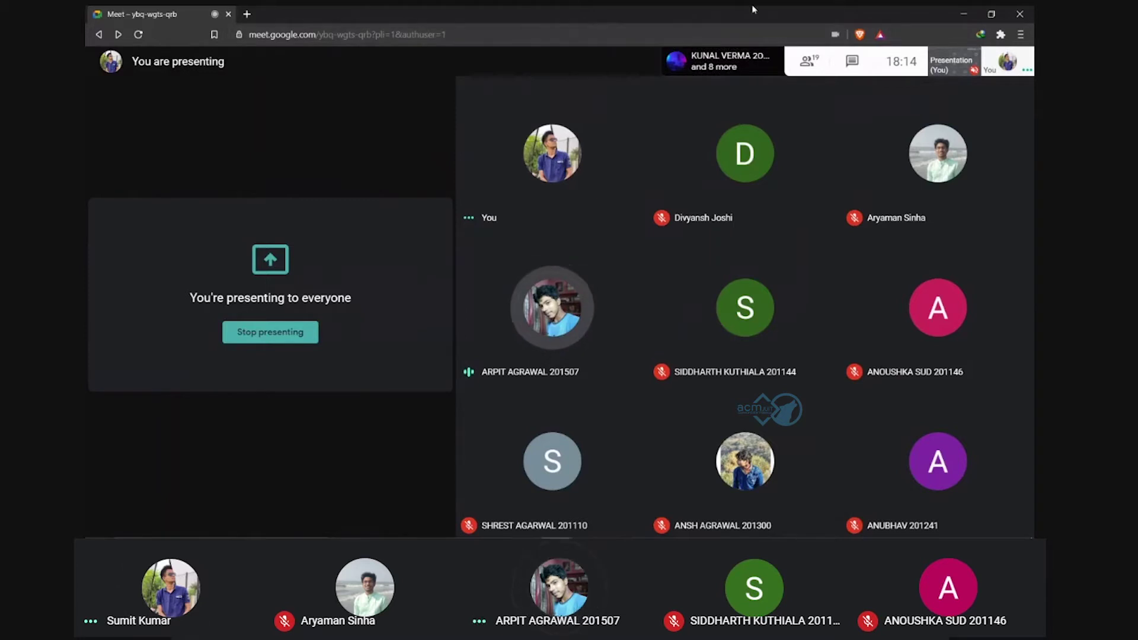
Commit the 11 changed files to main as 'Update with collision script' and push to origin
{"action": "mouse_move", "coordinate": [525, 531]}
{"action": "left_click", "coordinate": [434, 526]}
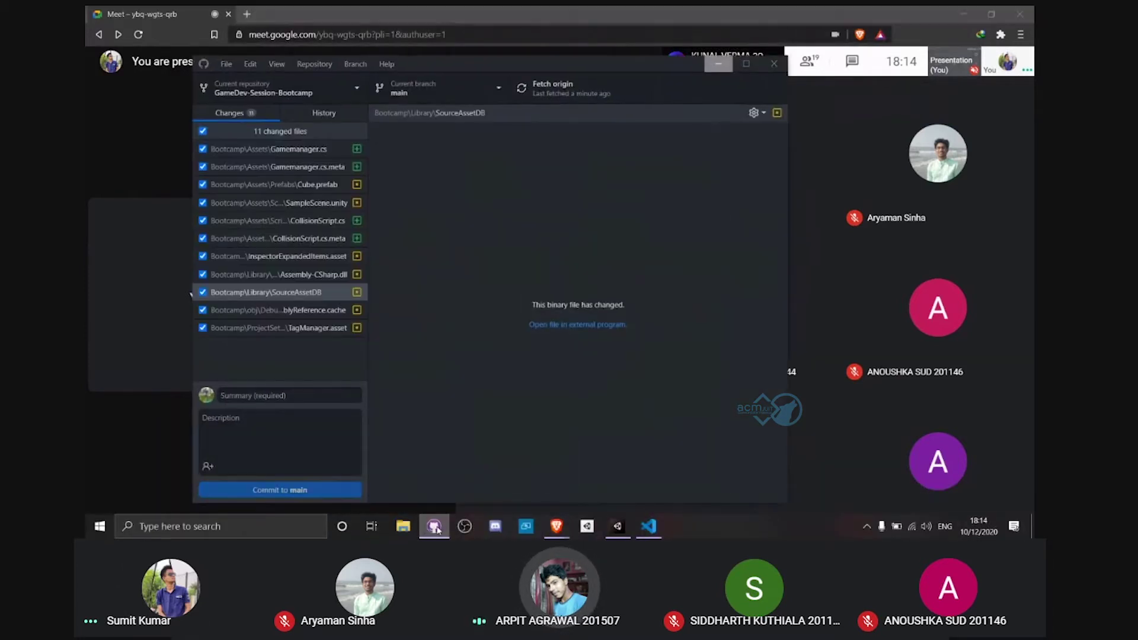
{"action": "left_click", "coordinate": [295, 395]}
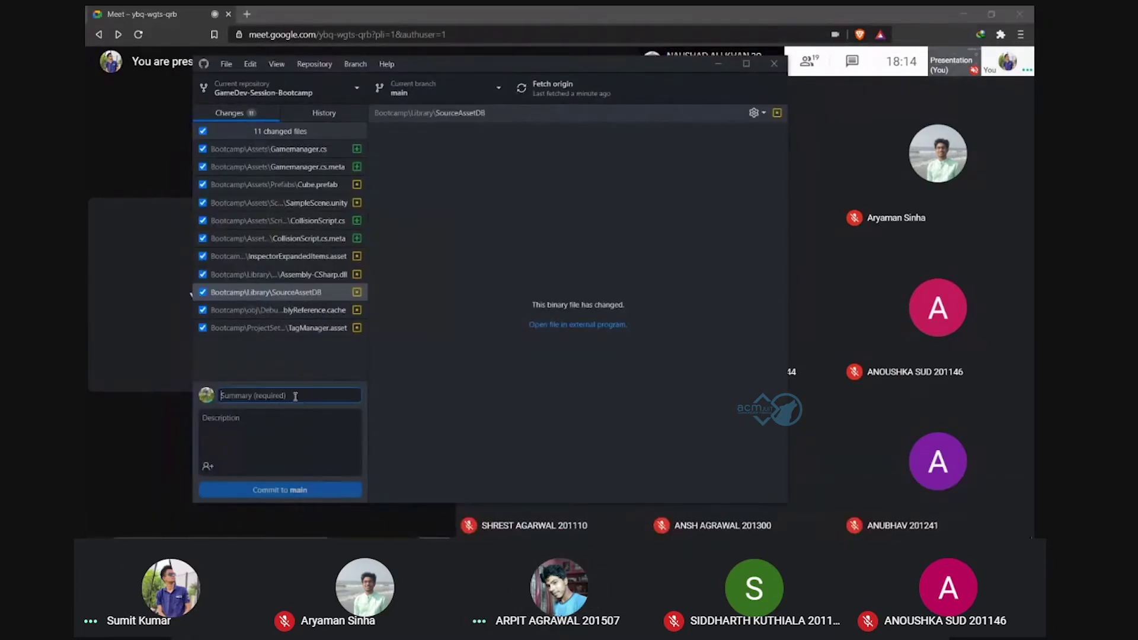
{"action": "type", "text": "Update with collision scrt"}
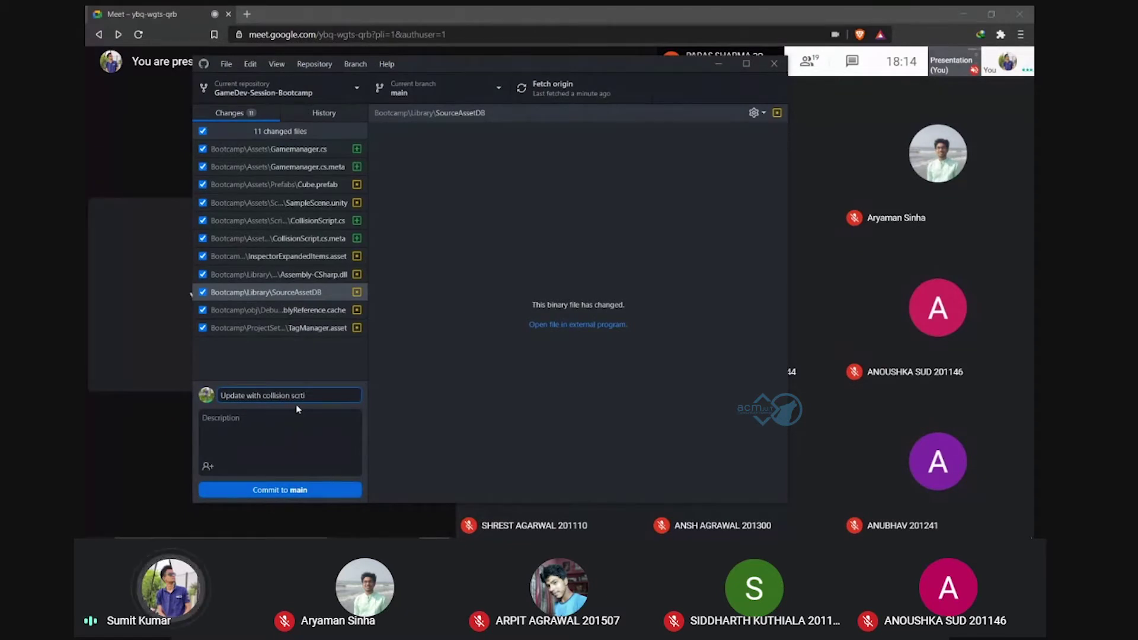
{"action": "type", "text": "ipt"}
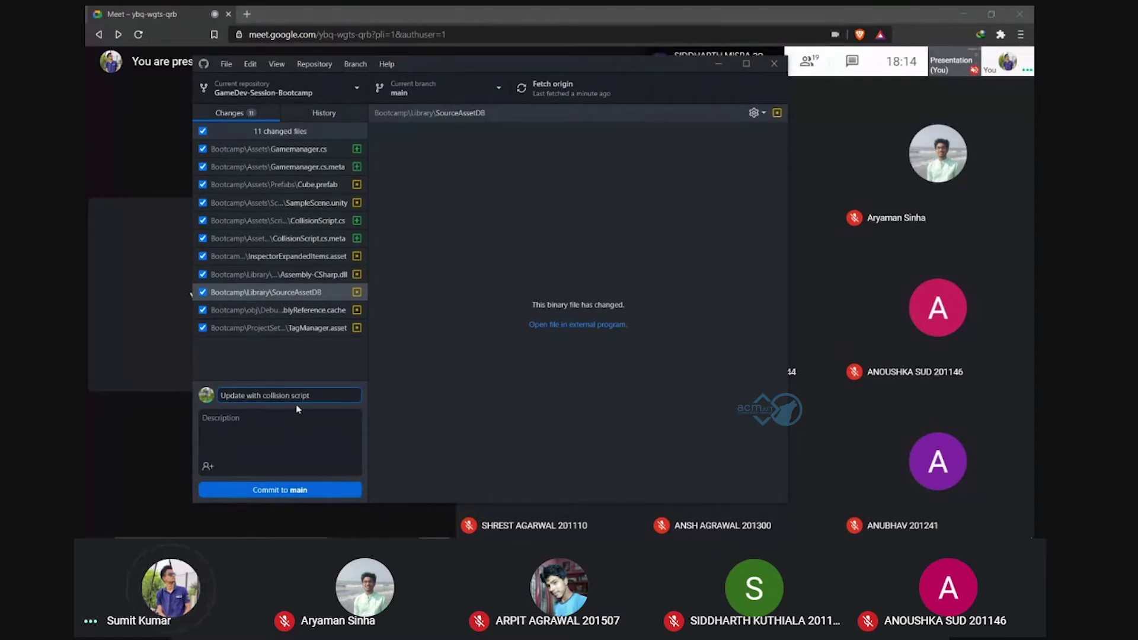
{"action": "left_click", "coordinate": [290, 497]}
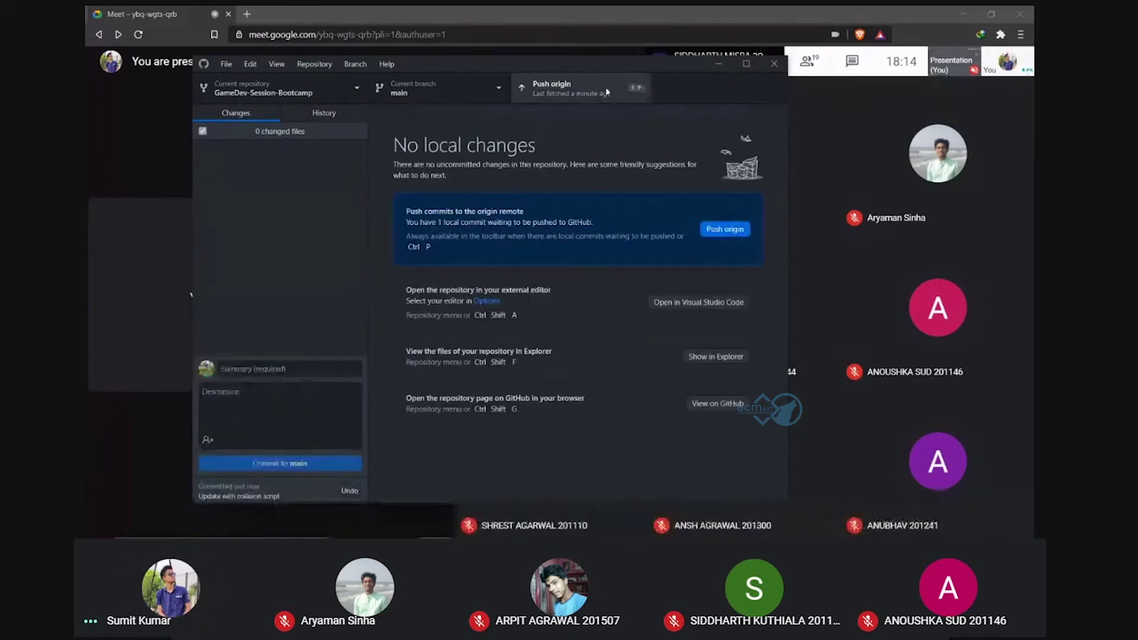
{"action": "left_click", "coordinate": [557, 88]}
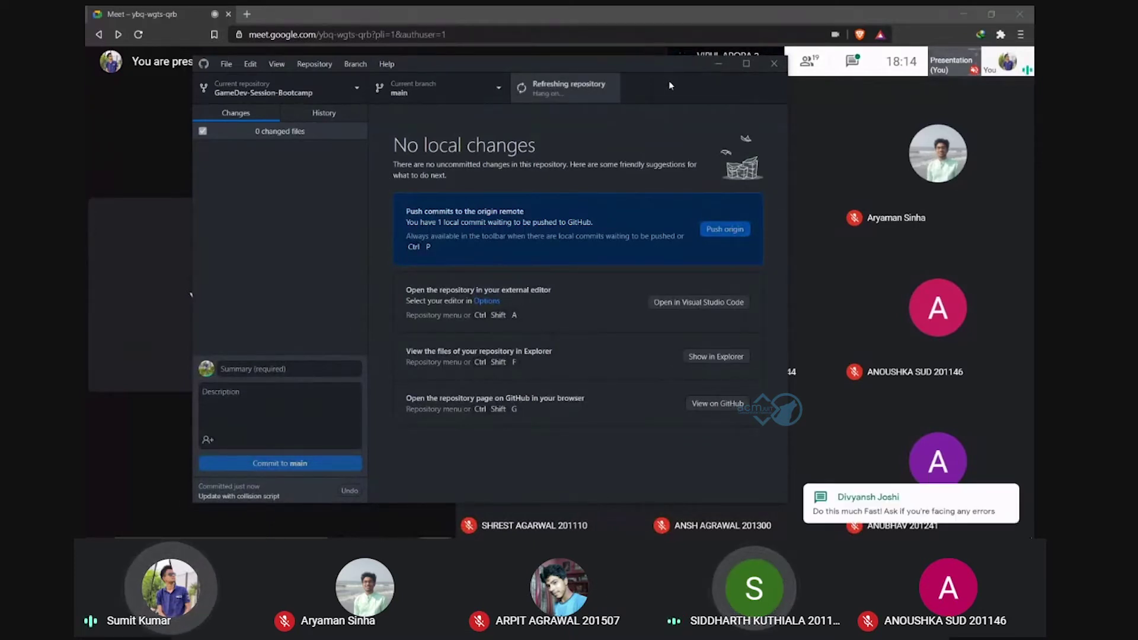
Minimize GitHub Desktop, read the new Meet chat message, then close the chat and bring Visual Studio Code forward
{"action": "left_click", "coordinate": [718, 69]}
{"action": "left_click", "coordinate": [1023, 70]}
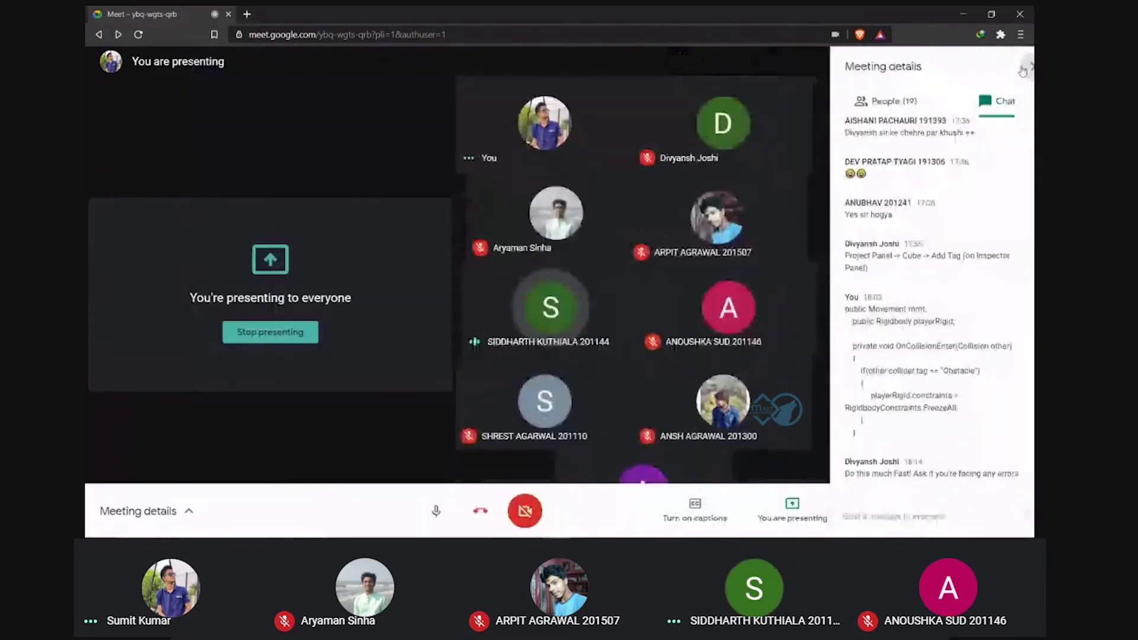
{"action": "left_click", "coordinate": [1024, 69]}
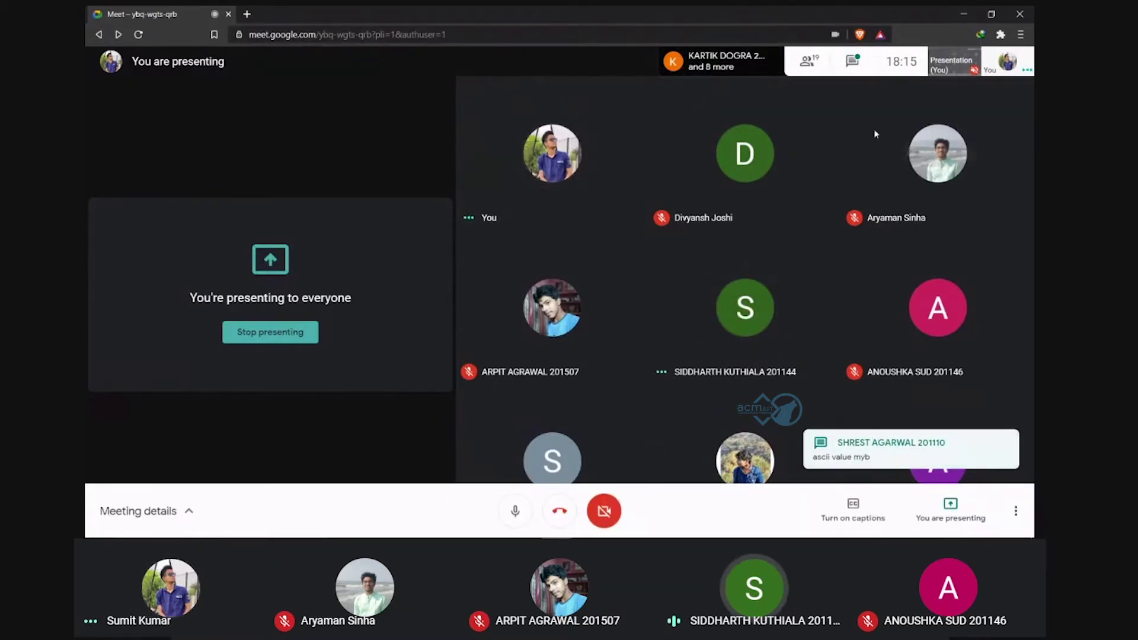
{"action": "left_click", "coordinate": [863, 458]}
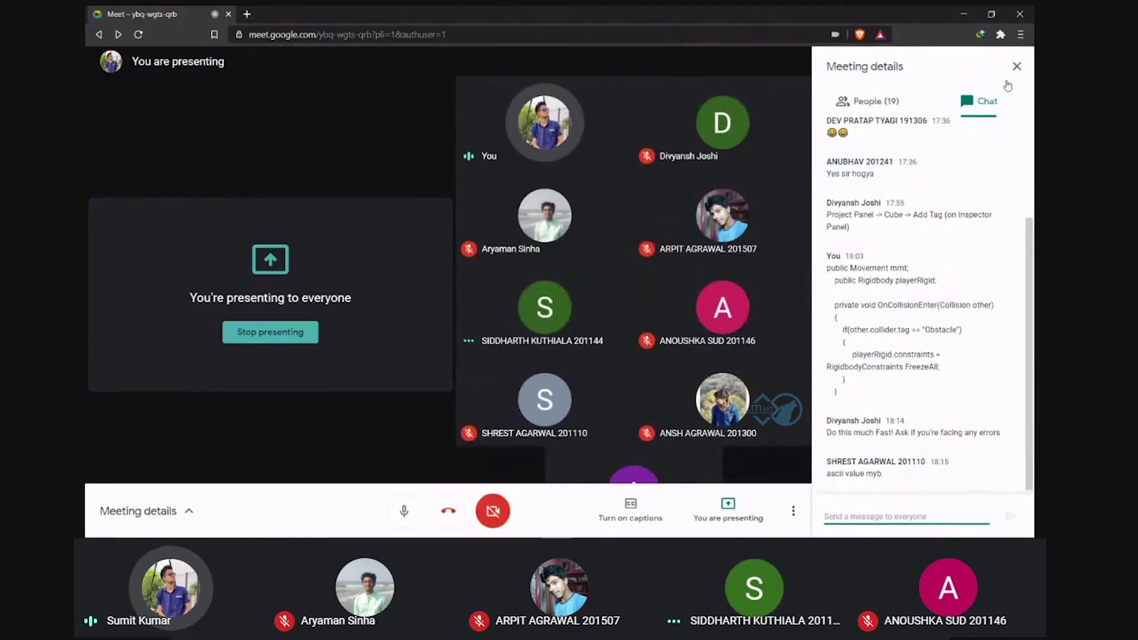
{"action": "left_click", "coordinate": [1015, 67]}
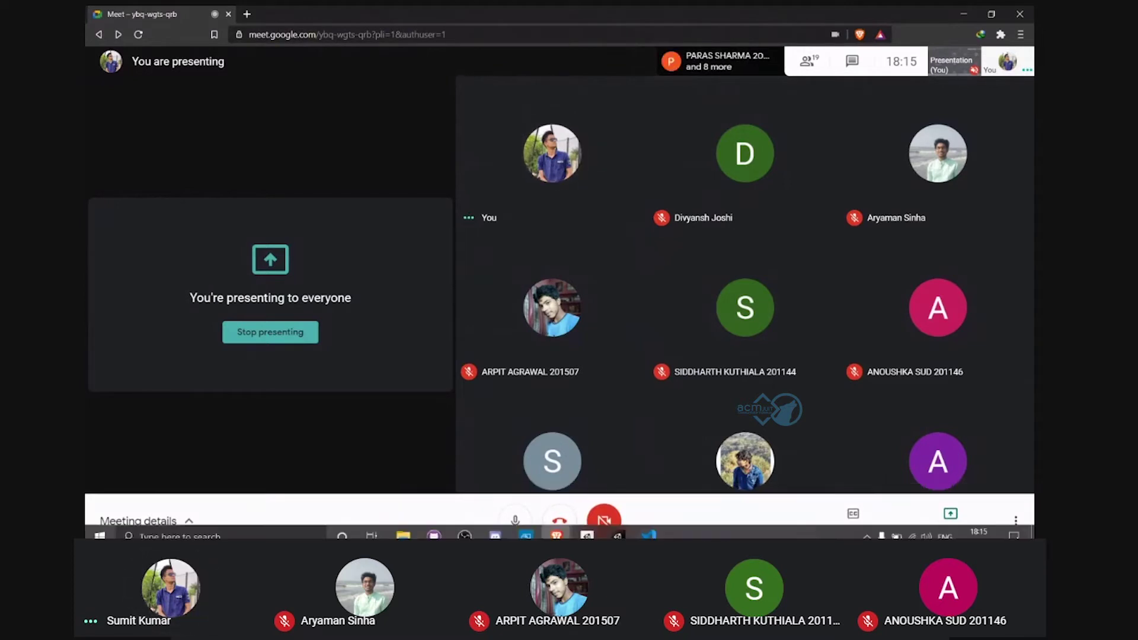
{"action": "left_click", "coordinate": [648, 526]}
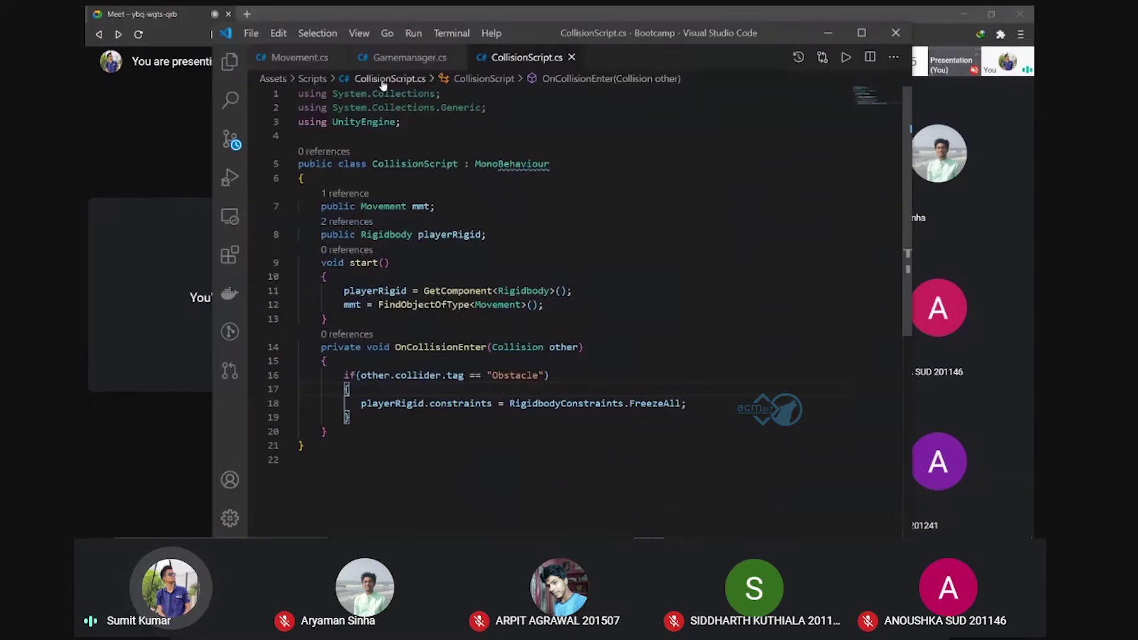
In Movement.cs, append ||Input.GetKey(KeyCode.LeftArrow) to the left-movement condition on line 18
{"action": "left_click", "coordinate": [288, 58]}
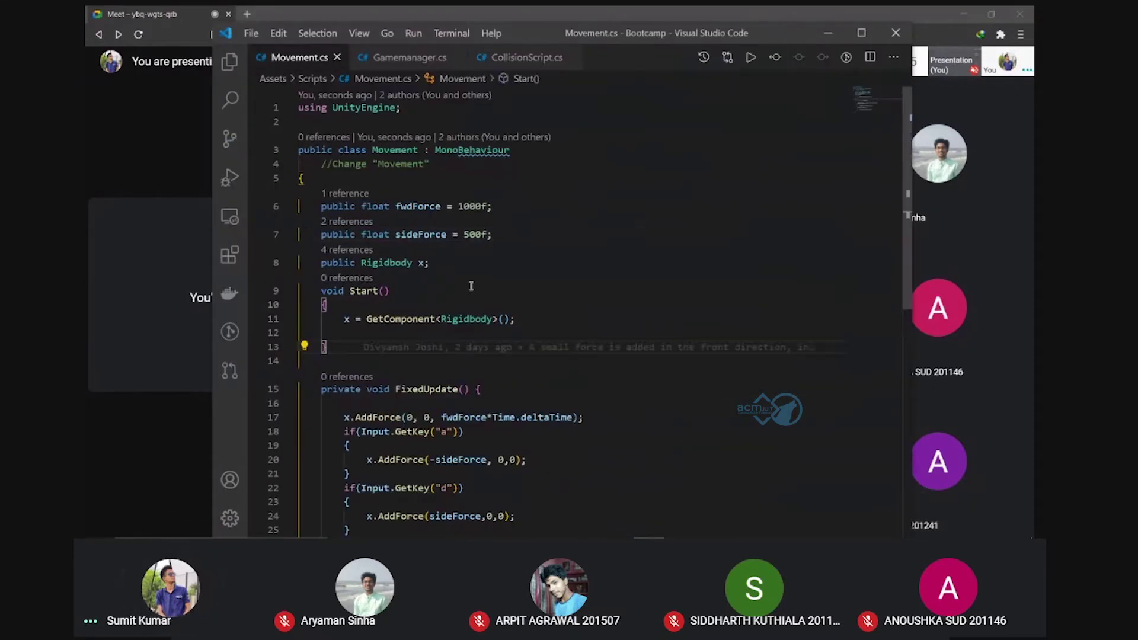
{"action": "scroll", "coordinate": [503, 410], "scroll_direction": "down", "scroll_amount": 3}
{"action": "scroll", "coordinate": [503, 410], "scroll_direction": "down", "scroll_amount": 3}
{"action": "left_click", "coordinate": [569, 202]}
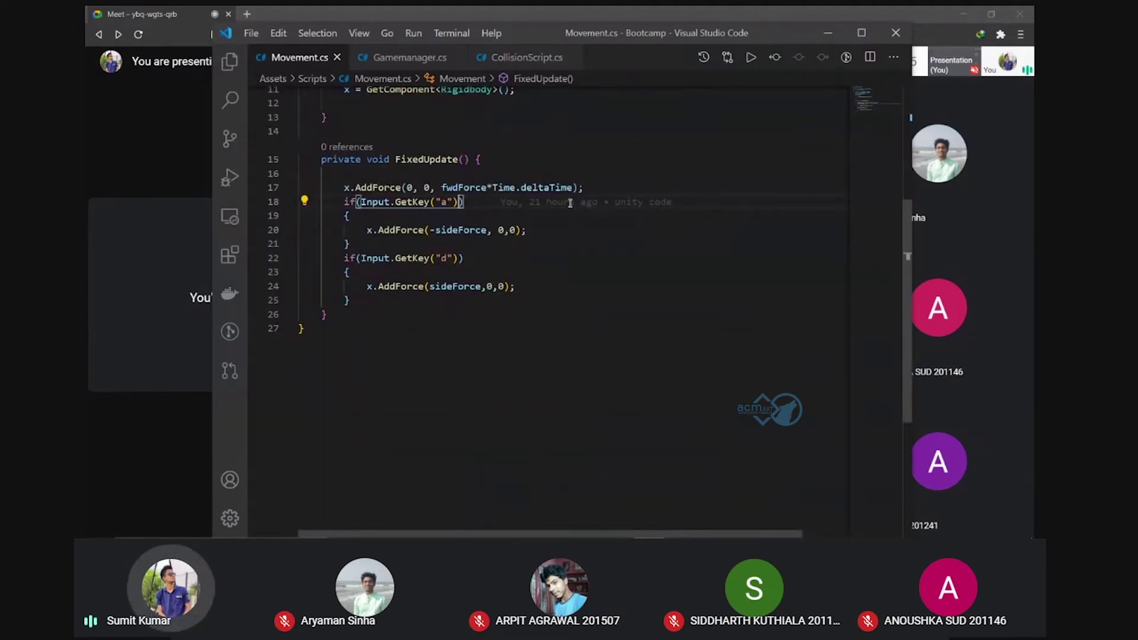
{"action": "type", "text": "||"}
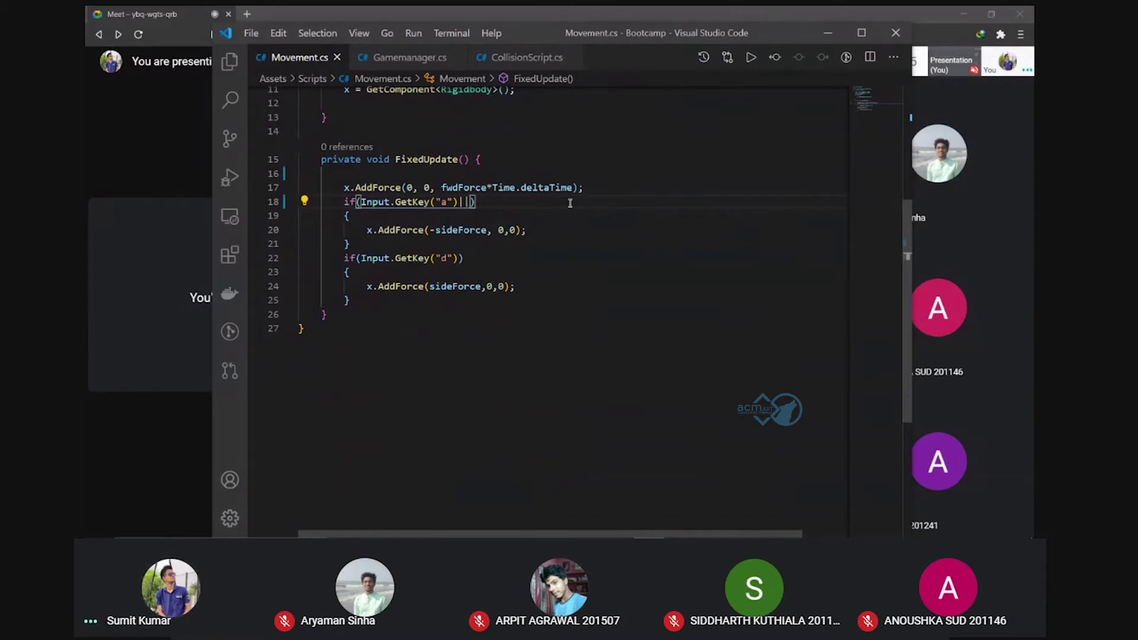
{"action": "type", "text": "Input"}
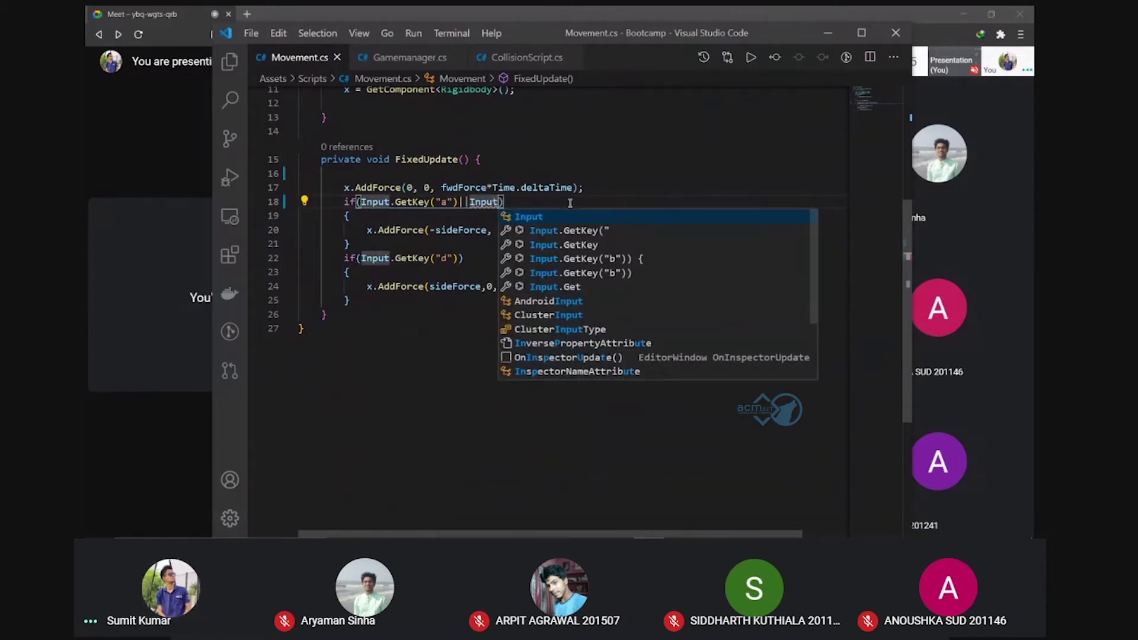
{"action": "key", "text": "Down"}
{"action": "key", "text": "Return"}
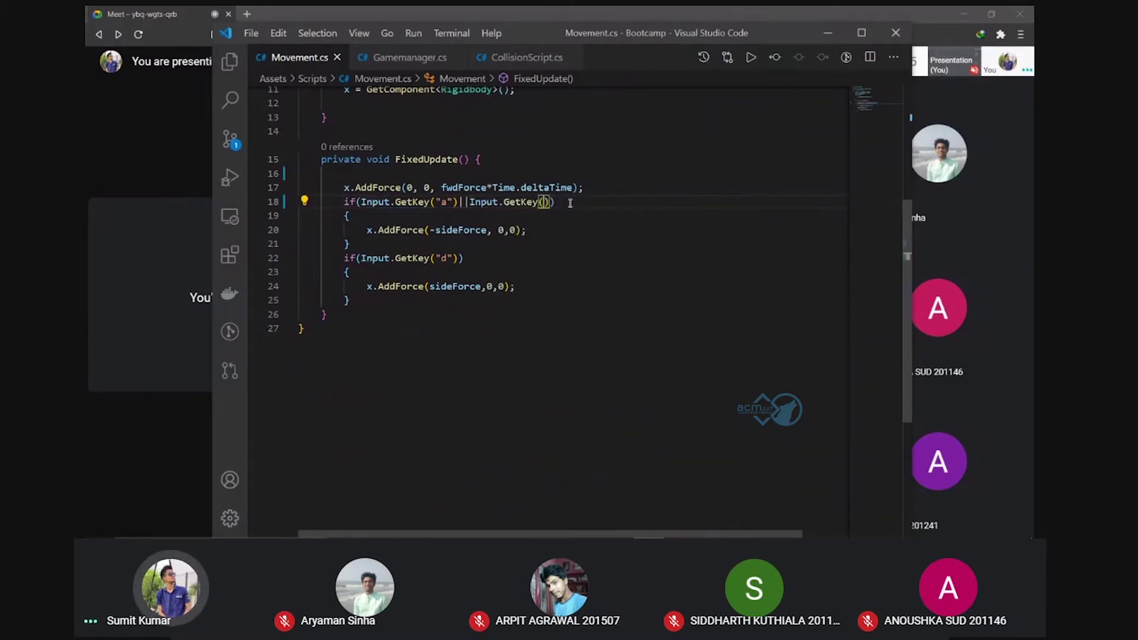
{"action": "type", "text": "Key"}
{"action": "key", "text": "Return"}
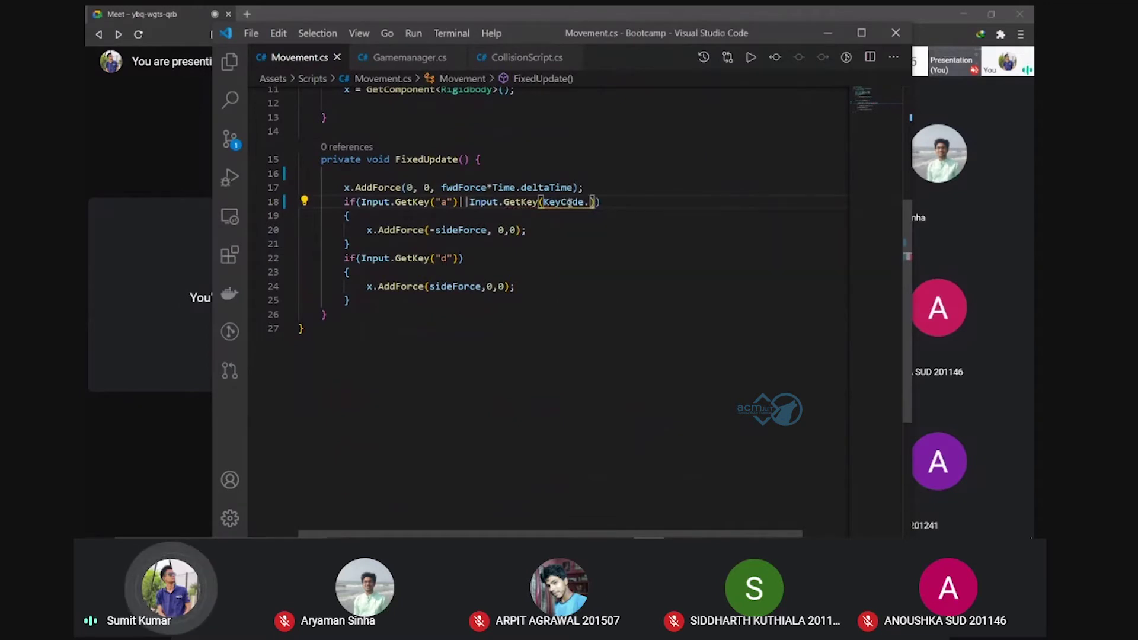
{"action": "type", "text": "up"}
{"action": "key", "text": "BackSpace"}
{"action": "key", "text": "BackSpace"}
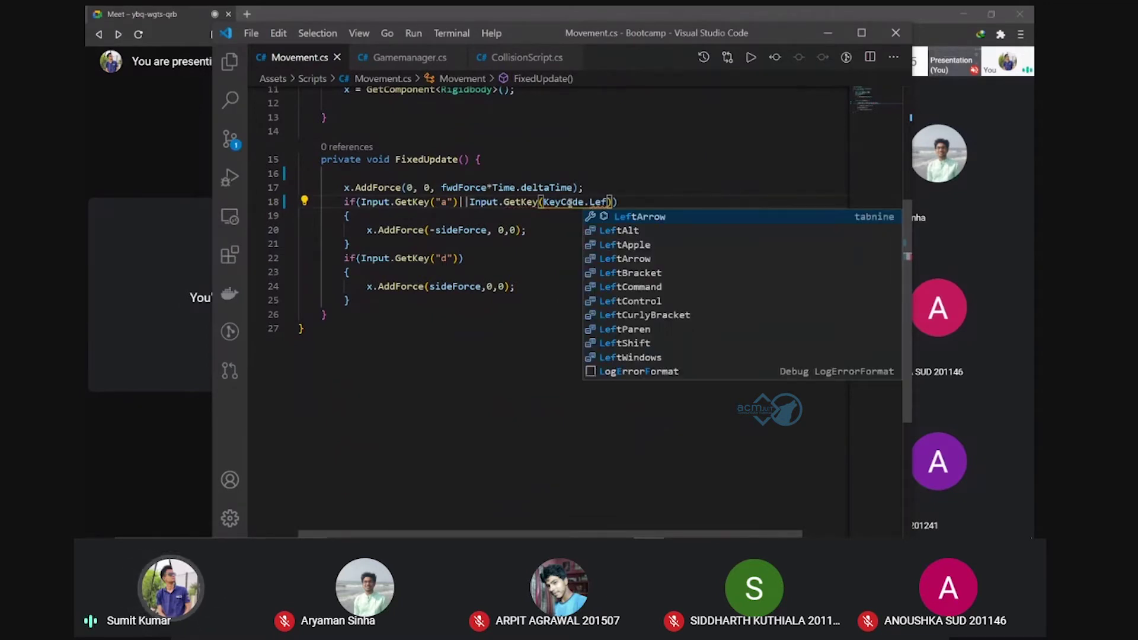
{"action": "key", "text": "Return"}
{"action": "key", "text": "Right"}
Append ||Input.GetKey(KeyCode.RightArrow) to the right-movement condition on line 22
{"action": "key", "text": "Down"}
{"action": "key", "text": "Down"}
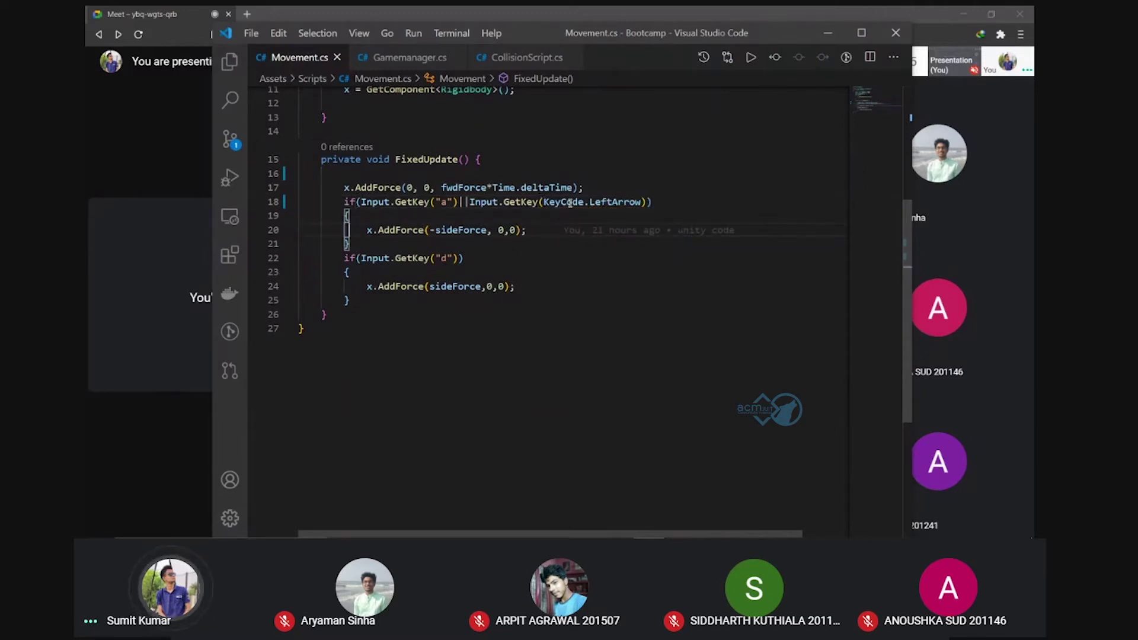
{"action": "key", "text": "Down"}
{"action": "key", "text": "Down"}
{"action": "key", "text": "Right"}
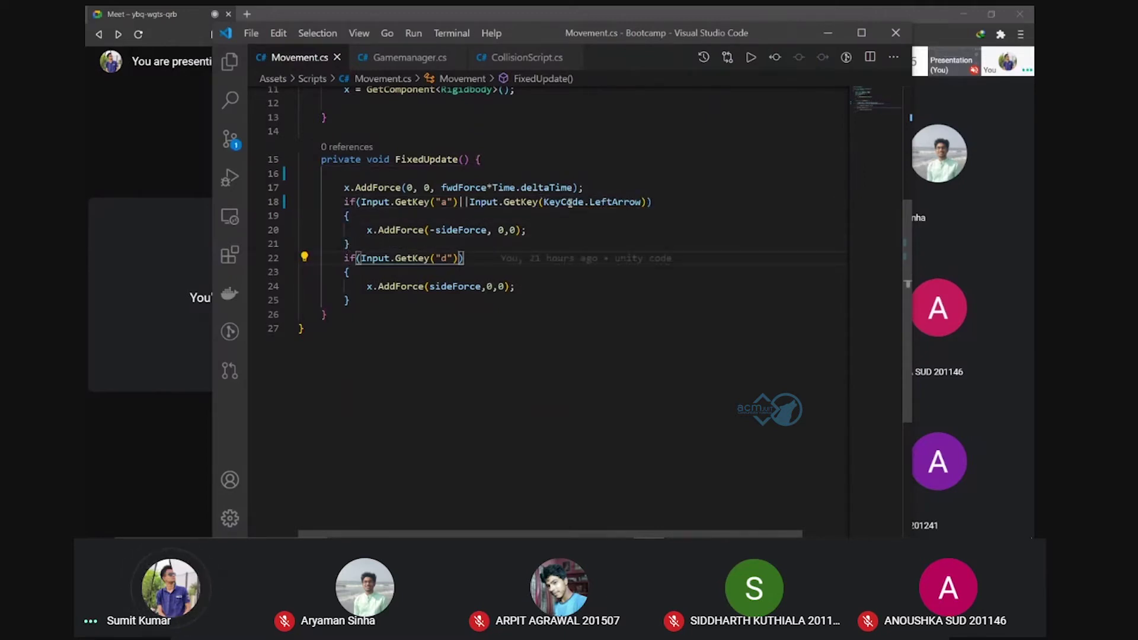
{"action": "type", "text": "||Input"}
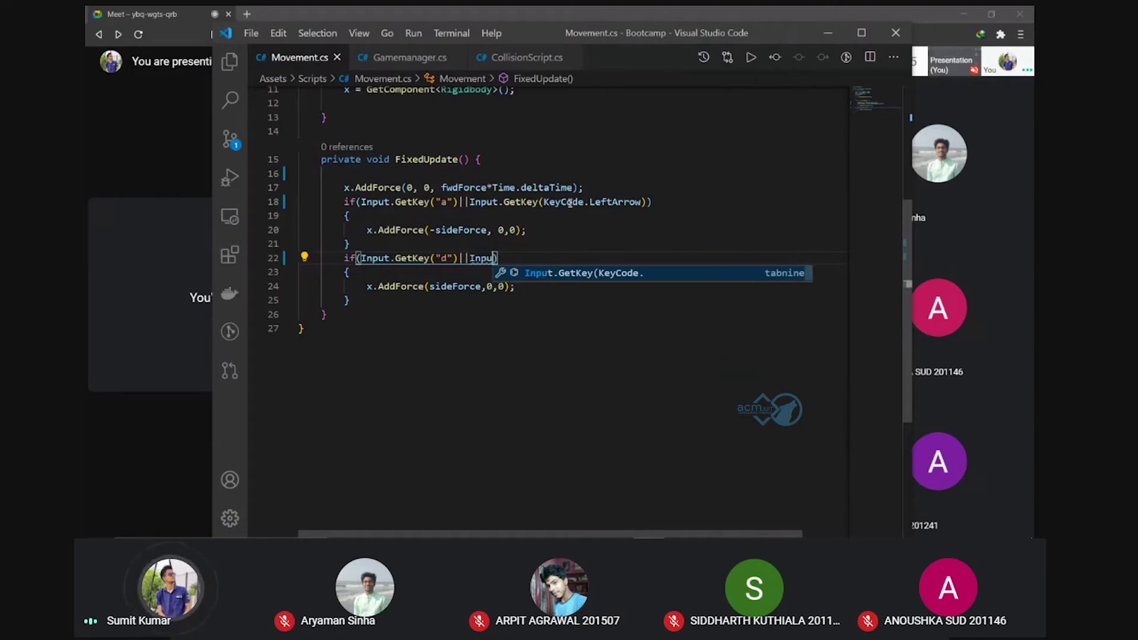
{"action": "key", "text": "Tab"}
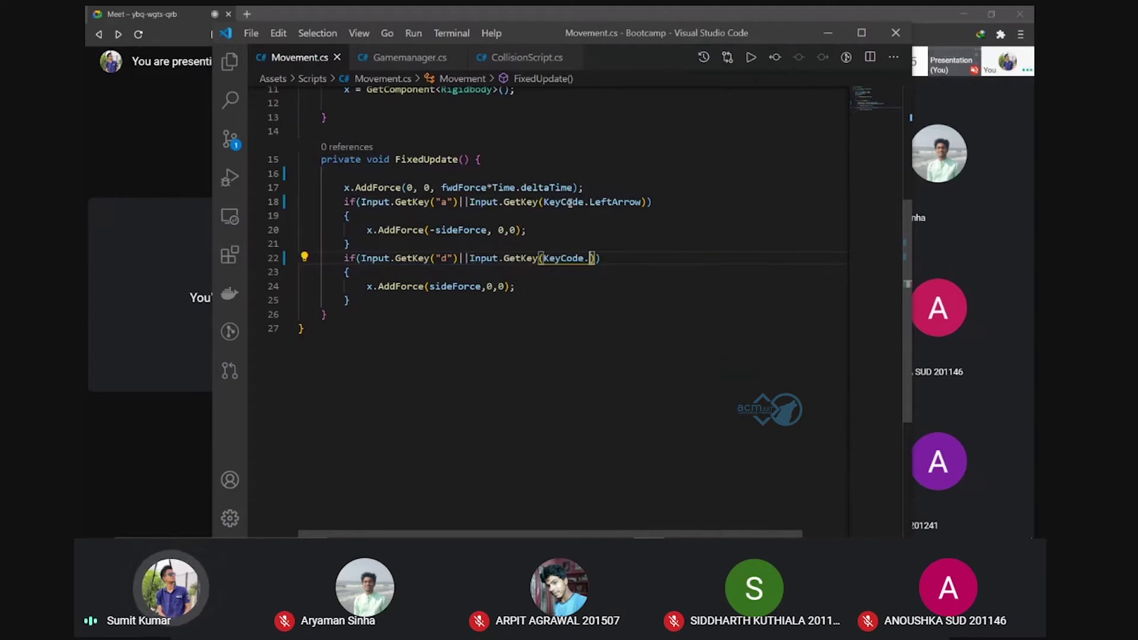
{"action": "type", "text": "Righ"}
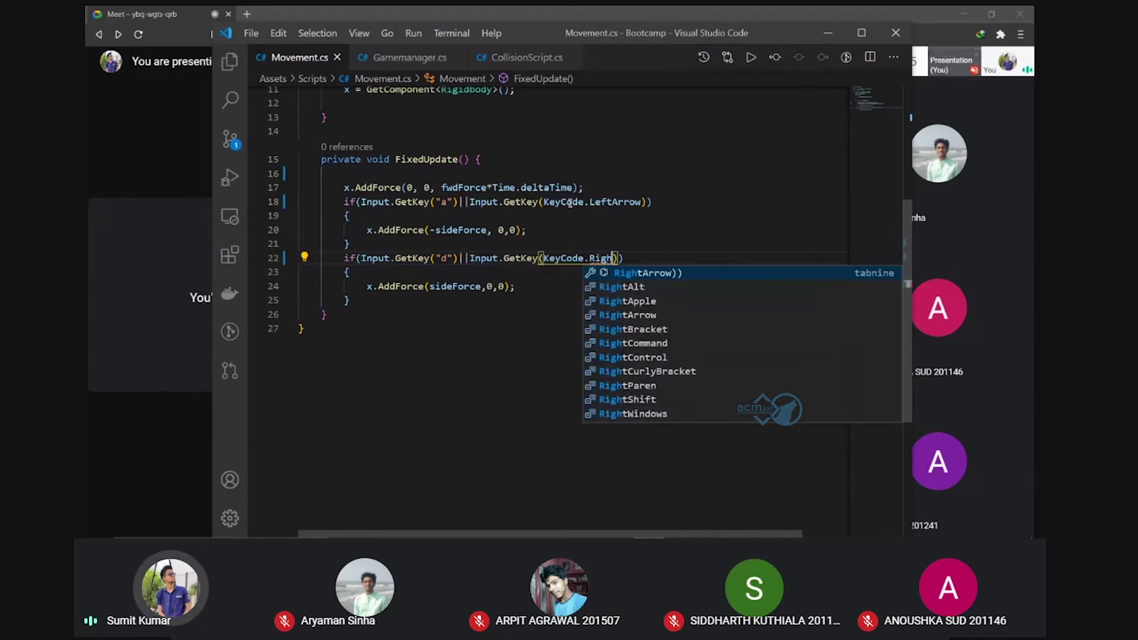
{"action": "key", "text": "Down"}
{"action": "key", "text": "Down"}
{"action": "key", "text": "Tab"}
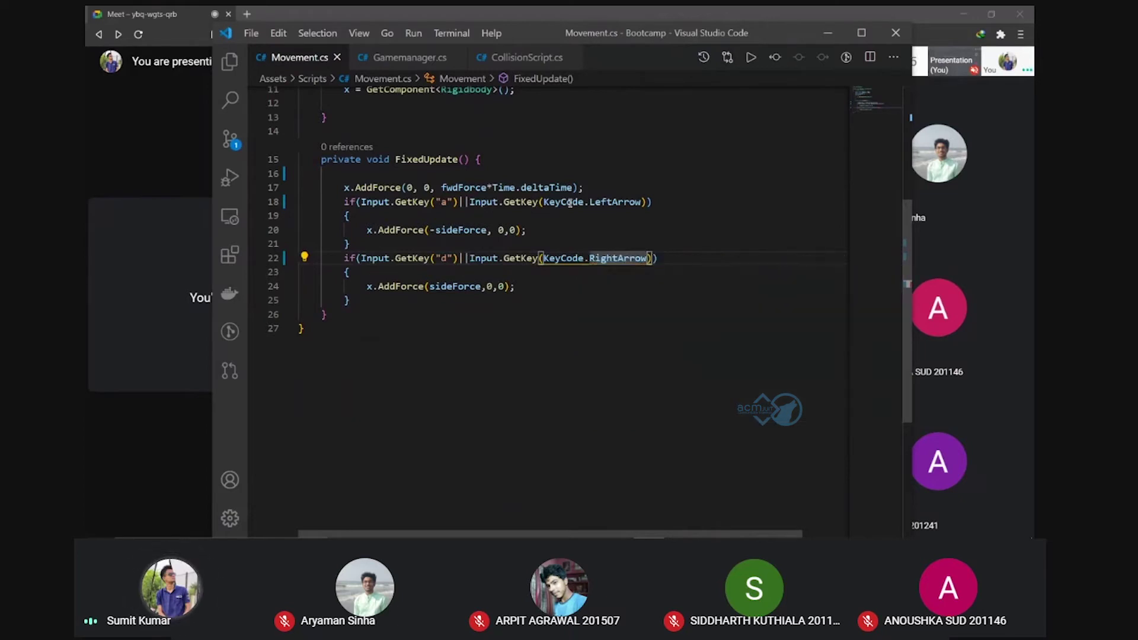
{"action": "key", "text": "Down"}
{"action": "key", "text": "Down"}
{"action": "key", "text": "Down"}
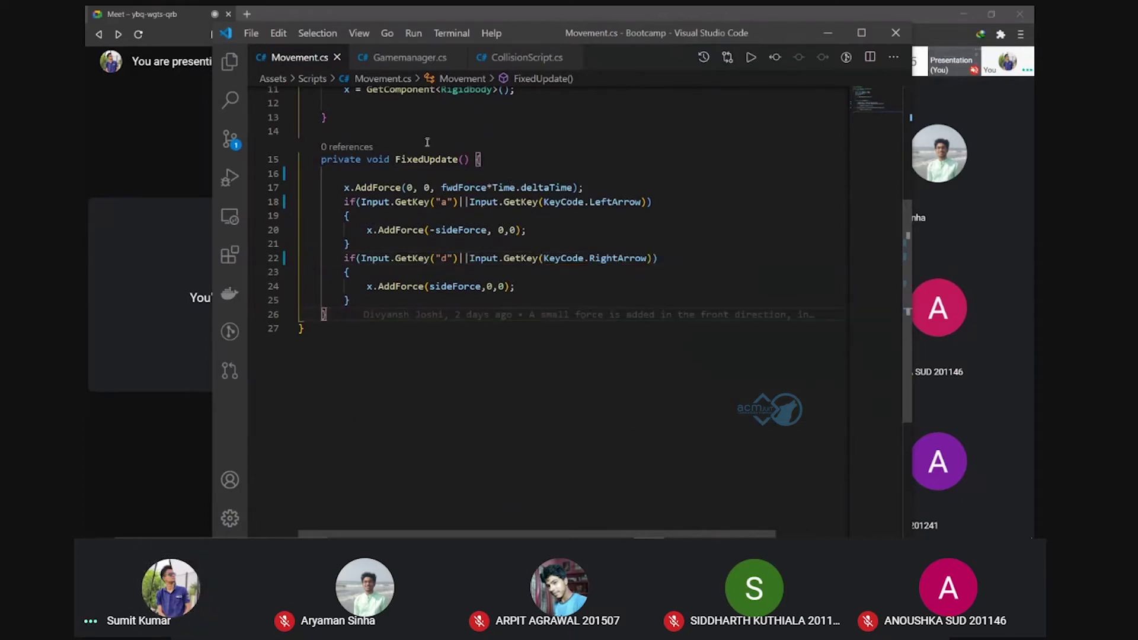
Play-test the arrow-key movement in the Unity editor, then stop the game
{"action": "left_click", "coordinate": [517, 9]}
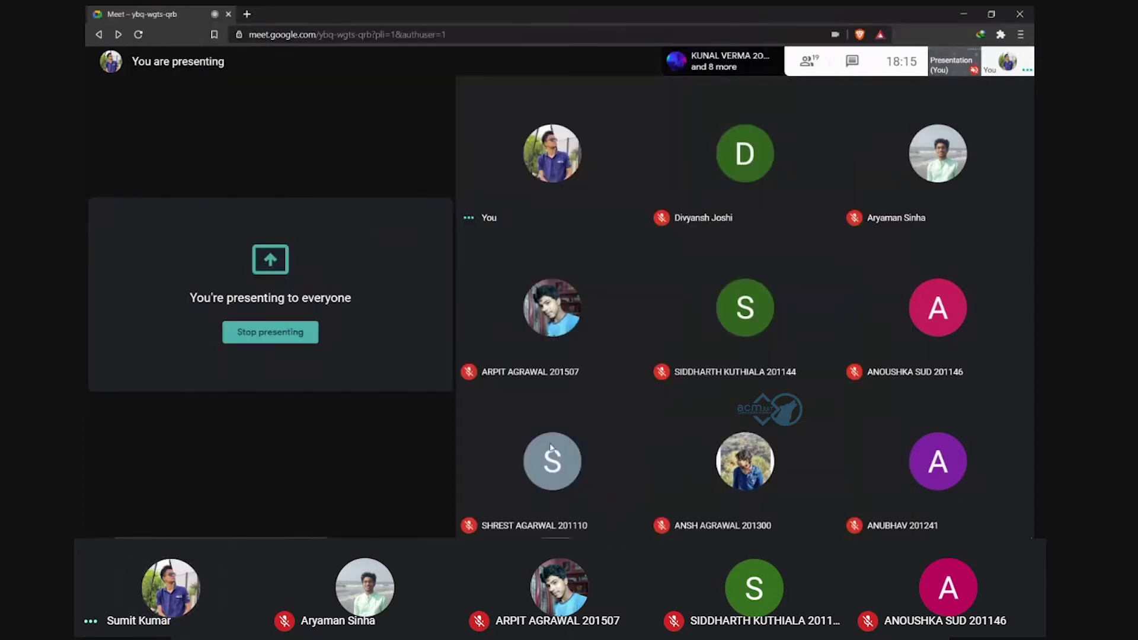
{"action": "left_click", "coordinate": [619, 526]}
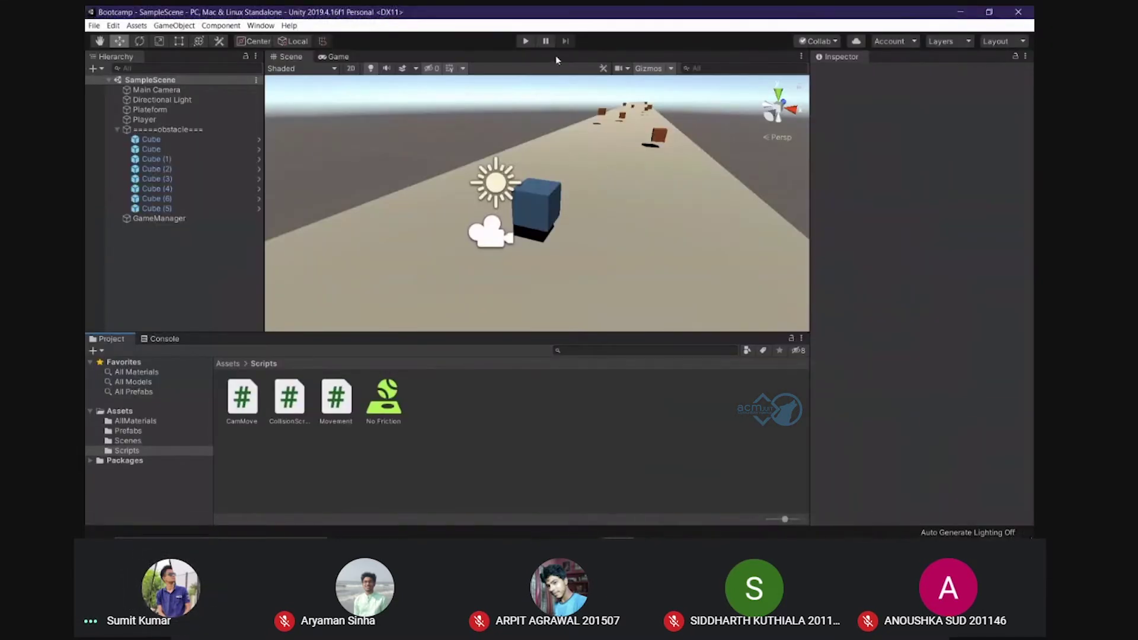
{"action": "left_click", "coordinate": [524, 41]}
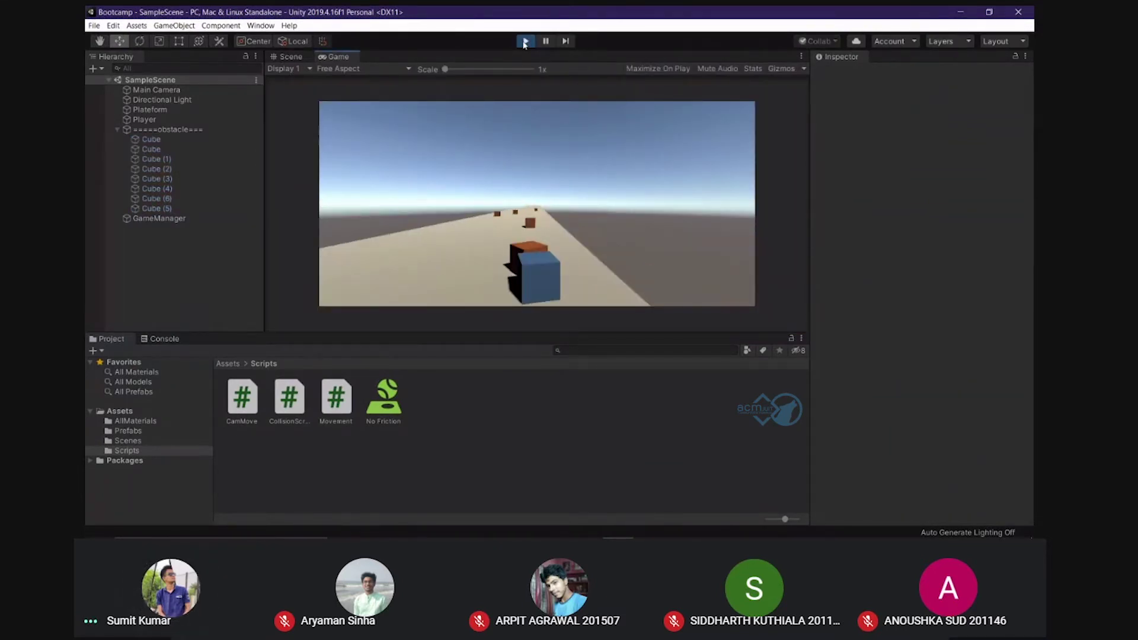
{"action": "left_click", "coordinate": [524, 42]}
Bring Movement.cs back in Visual Studio Code and select KeyCode on line 18
{"action": "mouse_move", "coordinate": [640, 527]}
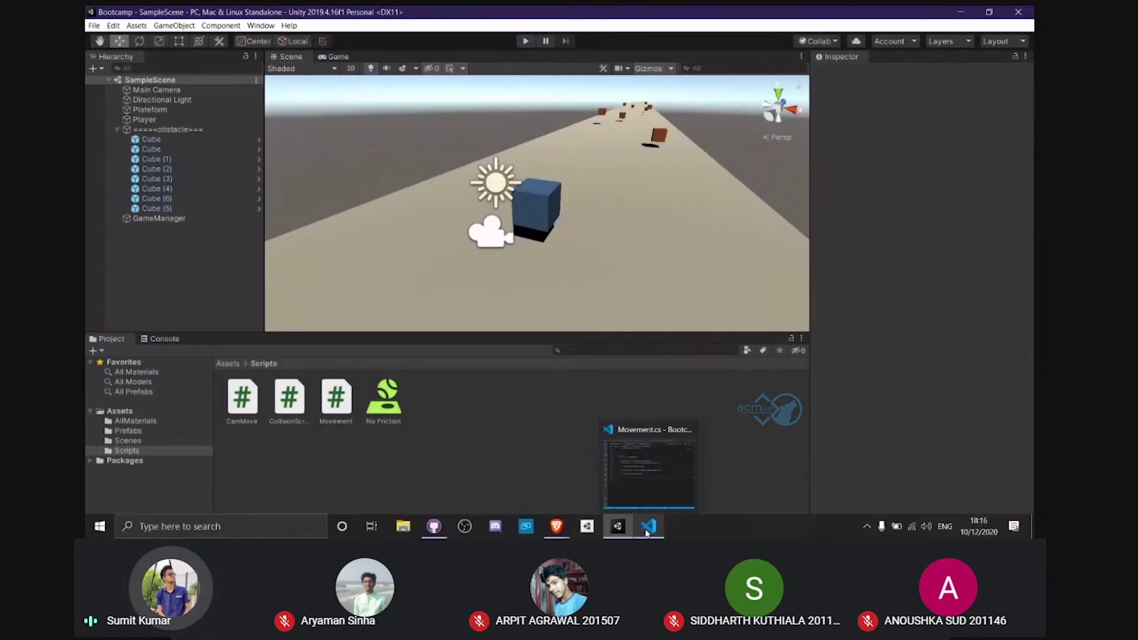
{"action": "mouse_move", "coordinate": [556, 527]}
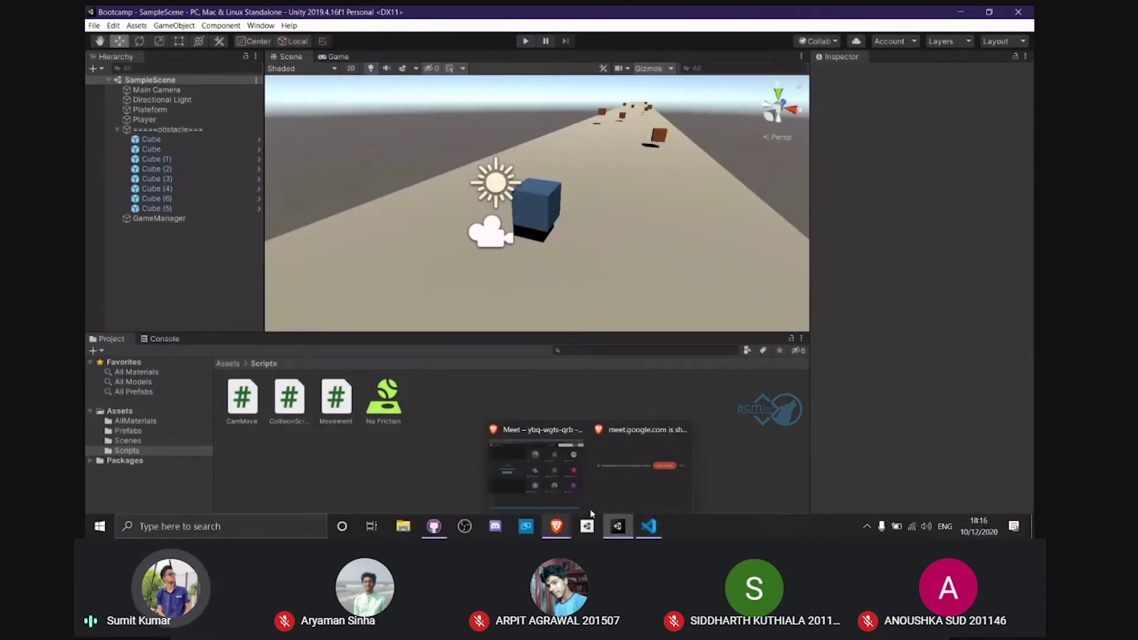
{"action": "left_click", "coordinate": [513, 474]}
{"action": "left_click", "coordinate": [514, 474]}
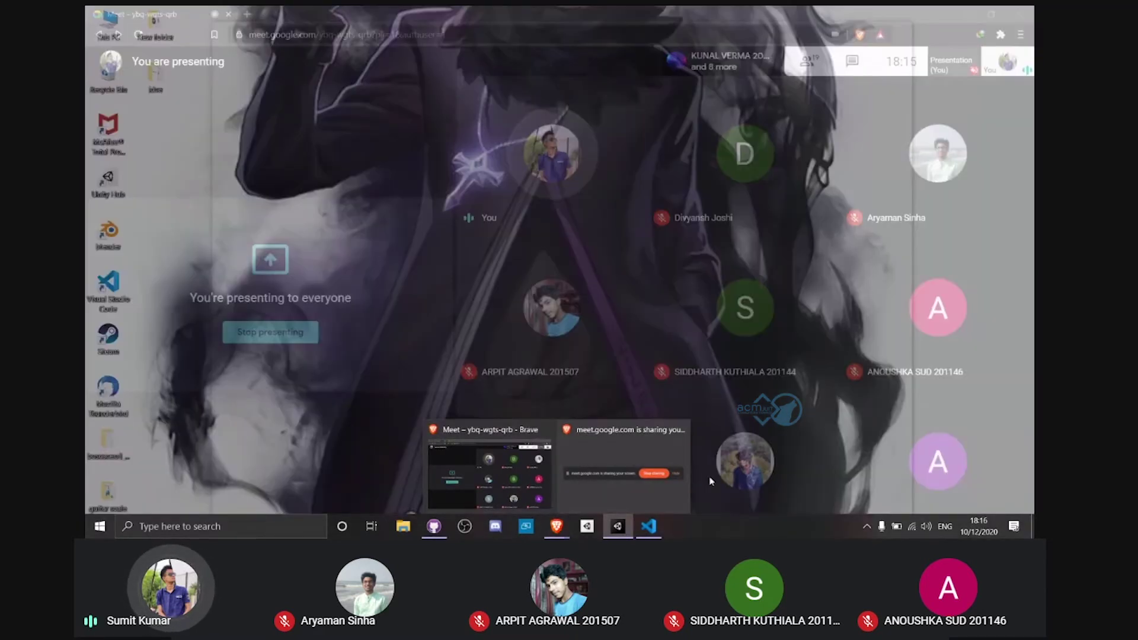
{"action": "left_click", "coordinate": [1014, 526]}
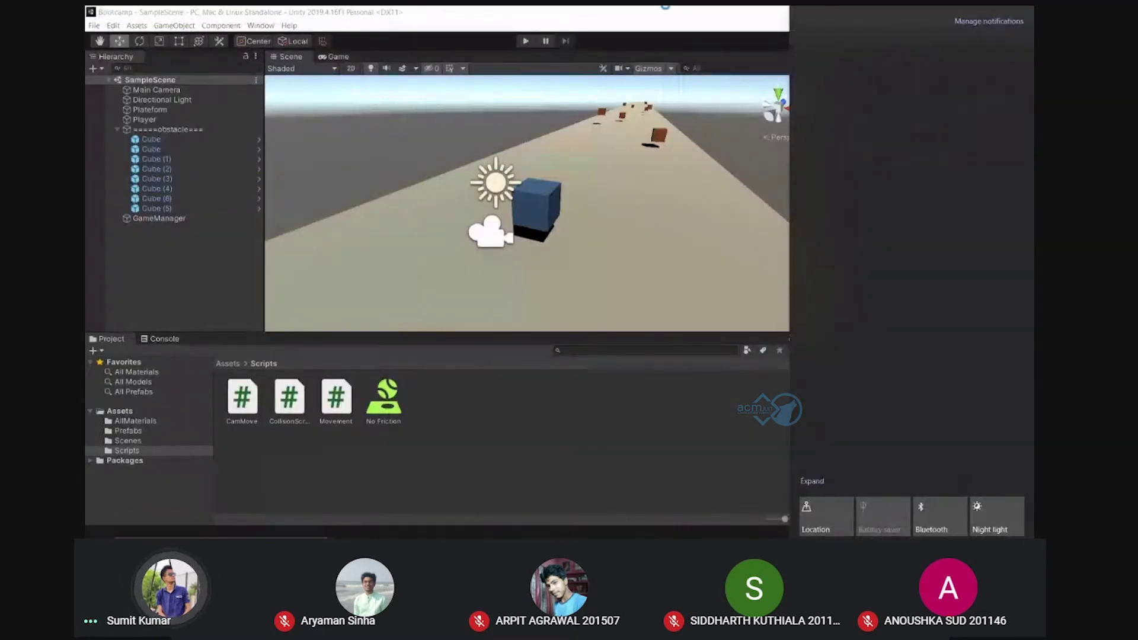
{"action": "left_click", "coordinate": [629, 264]}
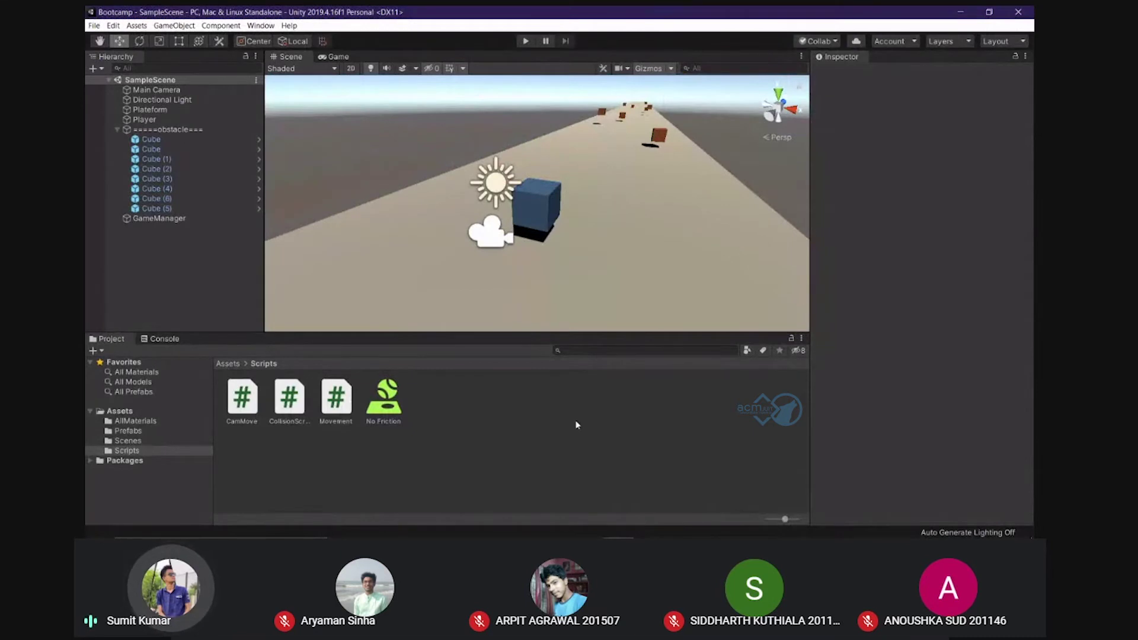
{"action": "mouse_move", "coordinate": [551, 534]}
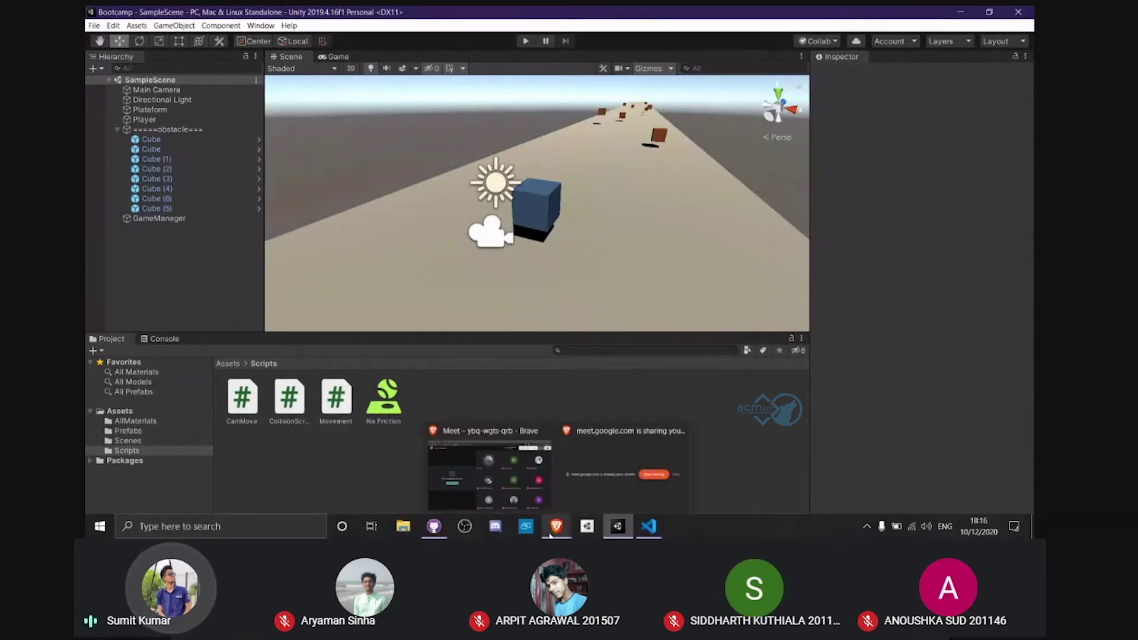
{"action": "left_click", "coordinate": [505, 476]}
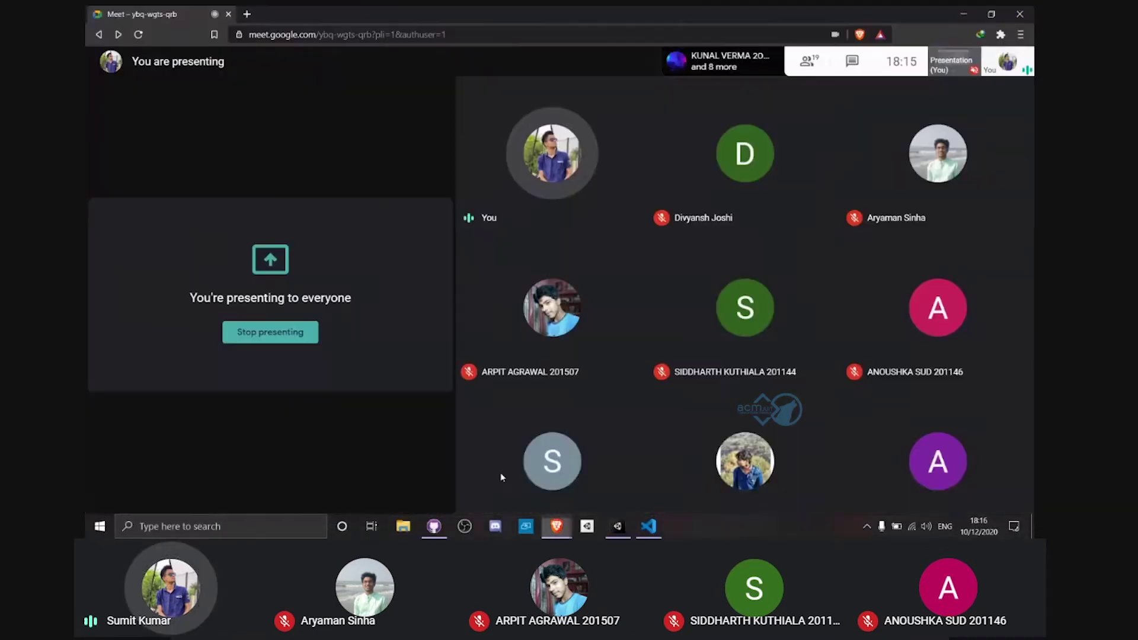
{"action": "left_click", "coordinate": [618, 526]}
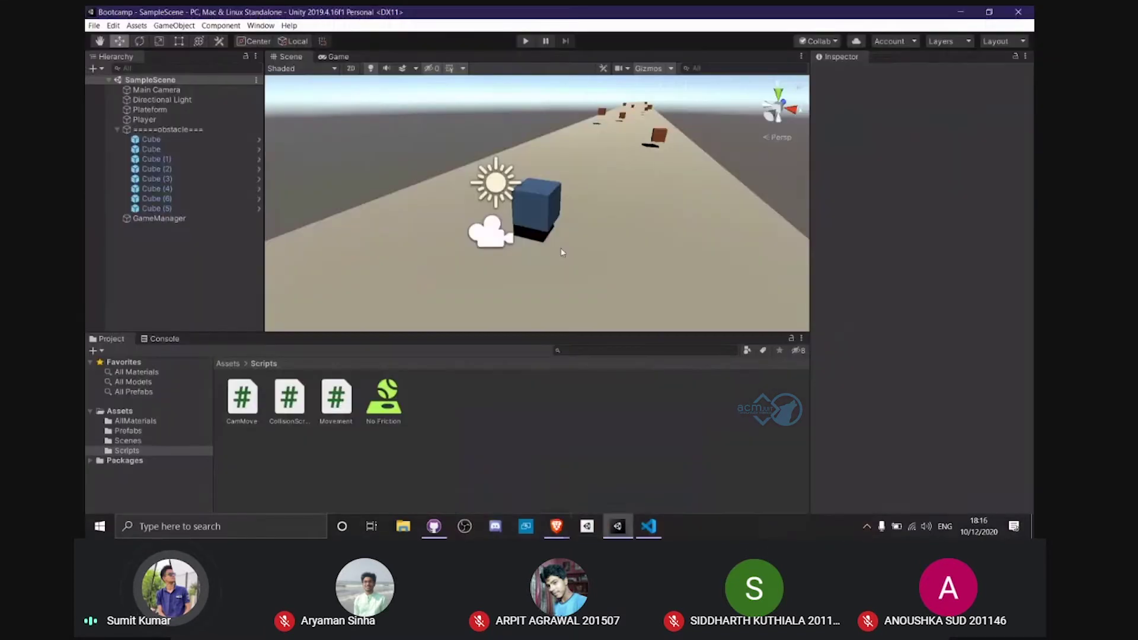
{"action": "left_click", "coordinate": [648, 532]}
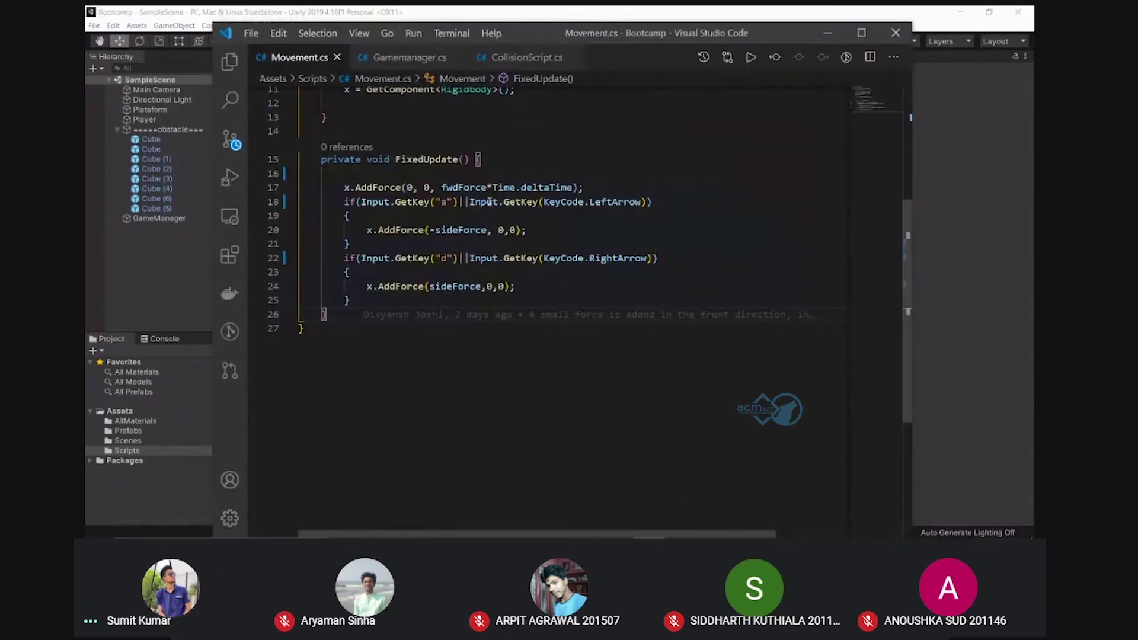
{"action": "double_click", "coordinate": [545, 202]}
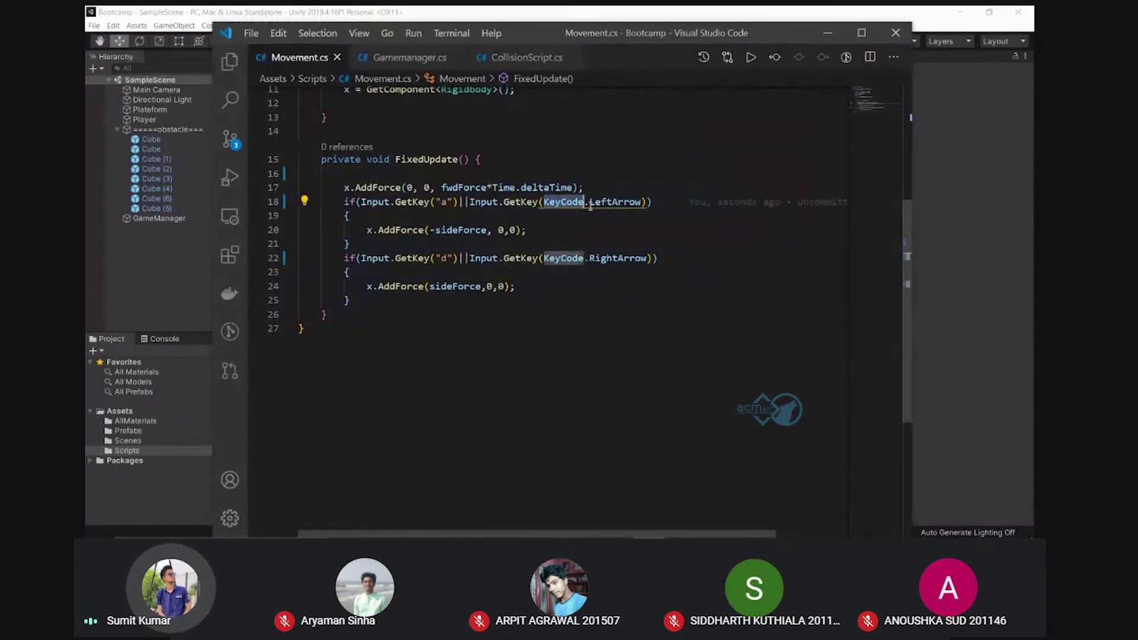
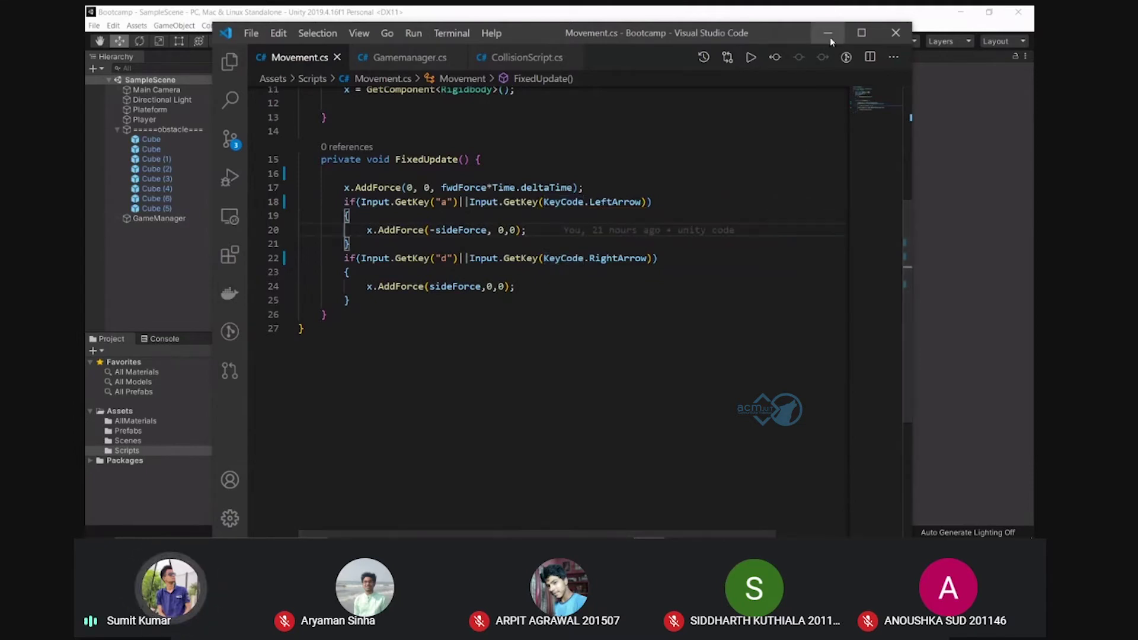
Check the Google Meet call, then return to VS Code and view CollisionScript.cs
{"action": "left_click", "coordinate": [829, 36]}
{"action": "mouse_move", "coordinate": [563, 528]}
{"action": "left_click", "coordinate": [489, 471]}
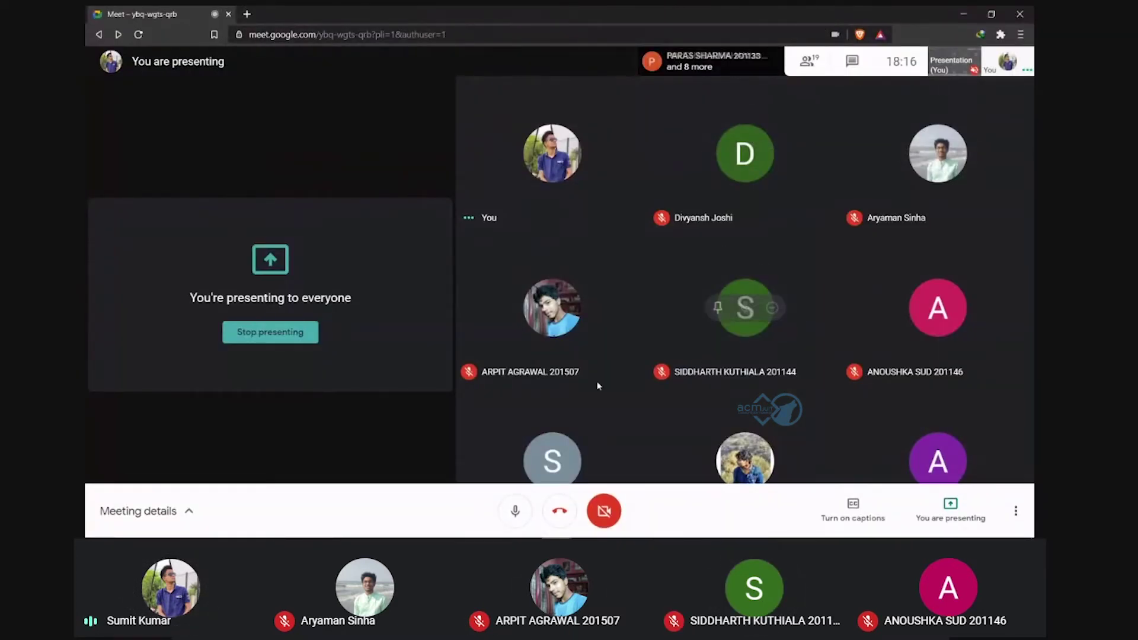
{"action": "left_click", "coordinate": [649, 526]}
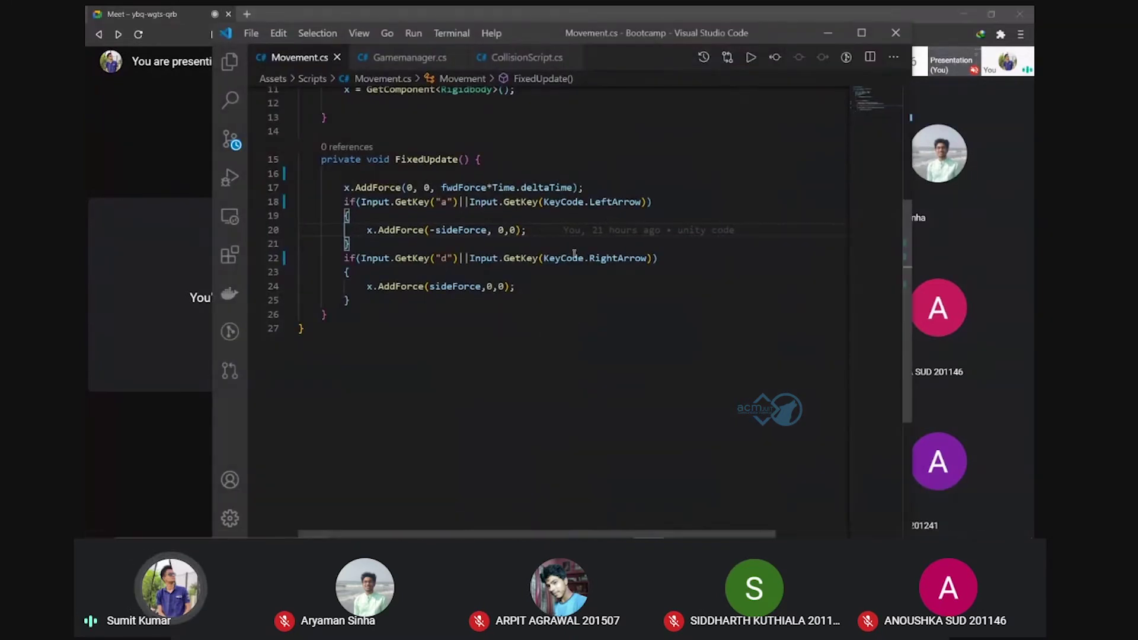
{"action": "left_click", "coordinate": [409, 58]}
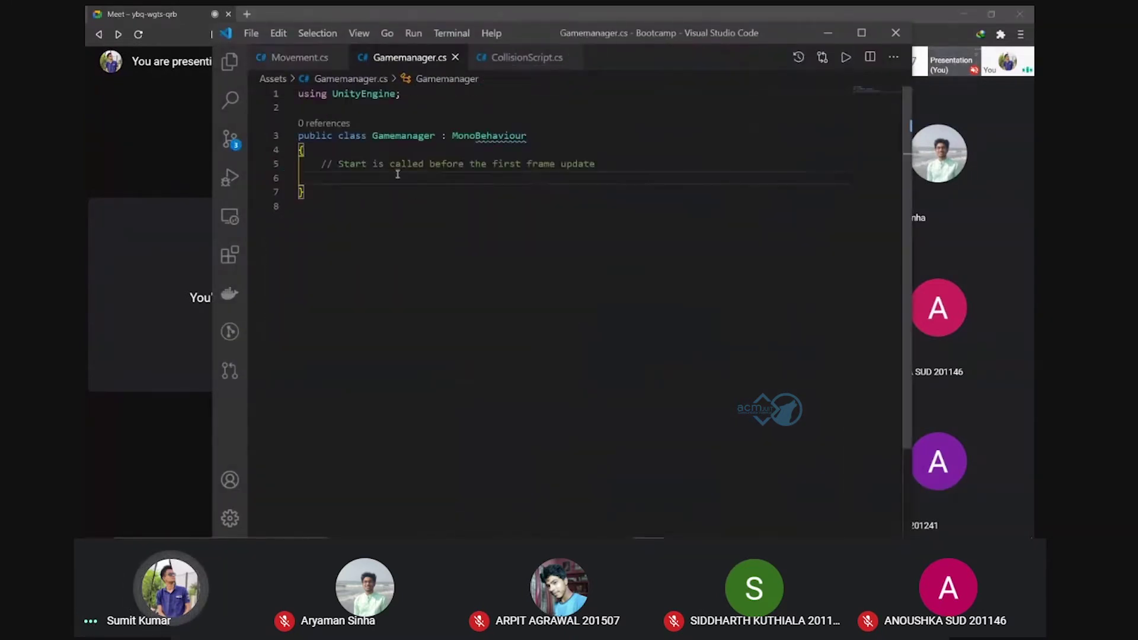
{"action": "left_click", "coordinate": [516, 58]}
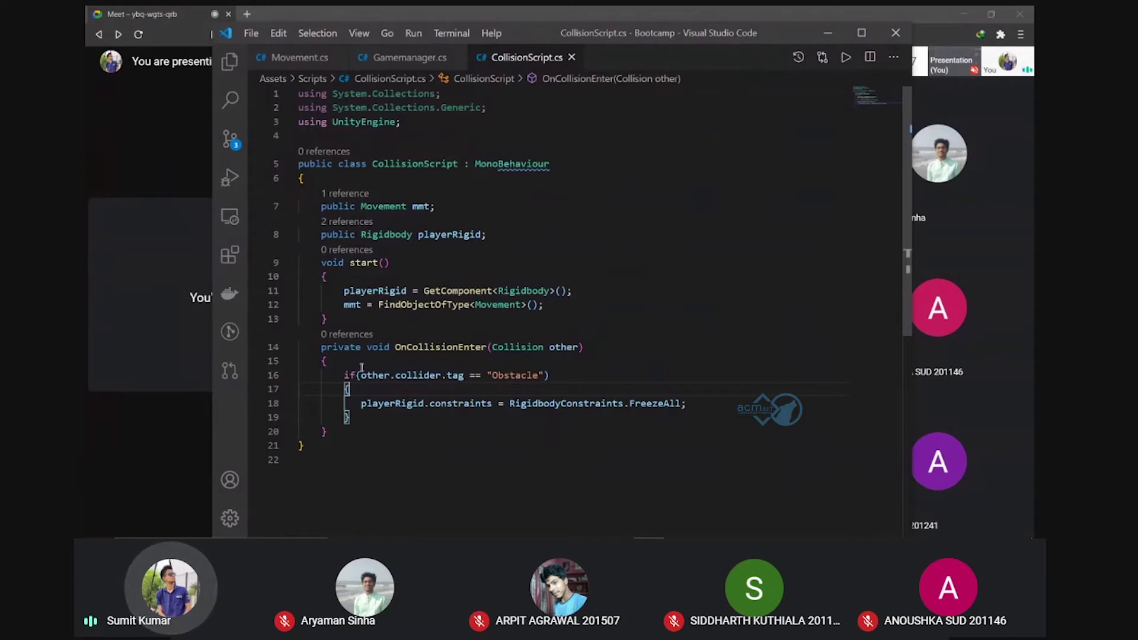
Comment out the FreezeAll constraint line in the obstacle check
{"action": "left_click", "coordinate": [360, 404]}
{"action": "type", "text": "//"}
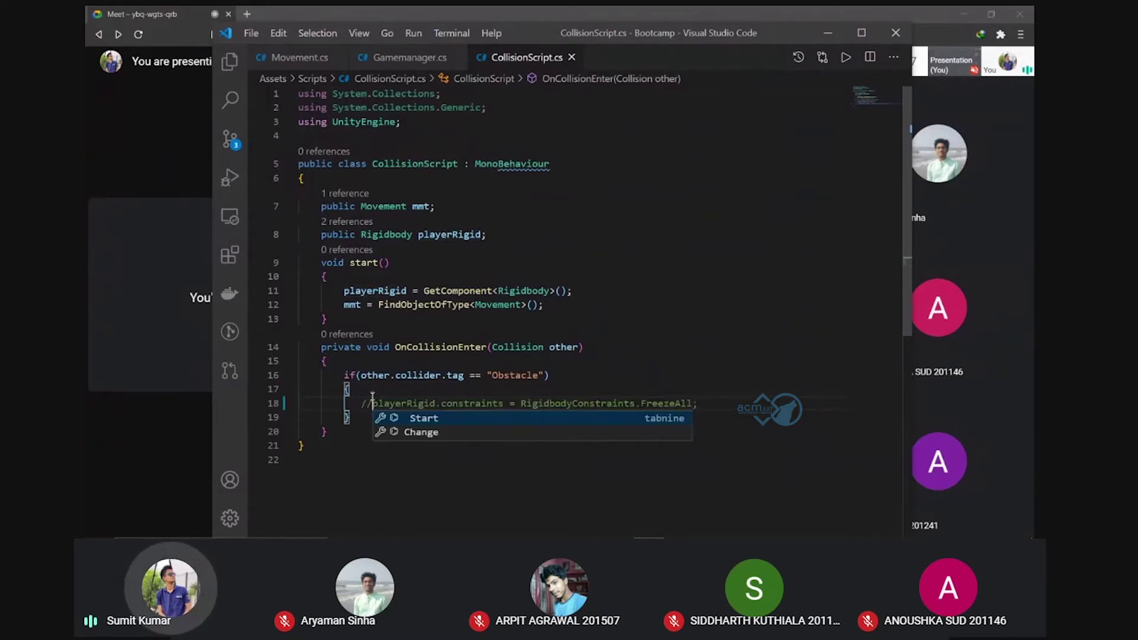
{"action": "key", "text": "Escape"}
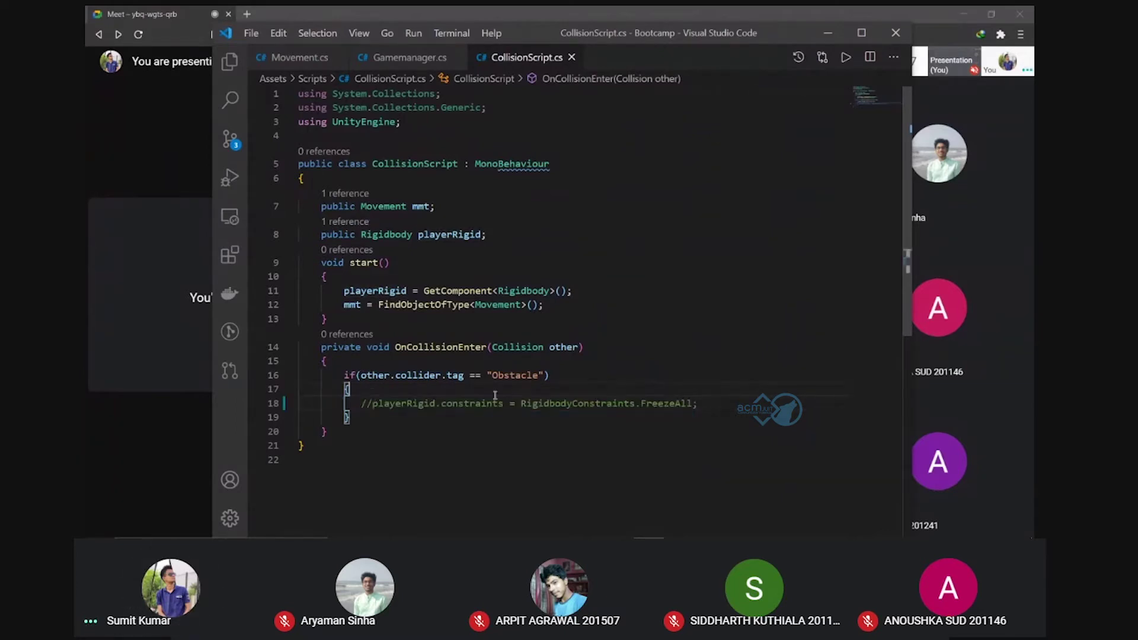
Add mmt.enabled = false; below it so obstacle hits disable the Movement script
{"action": "key", "text": "Return"}
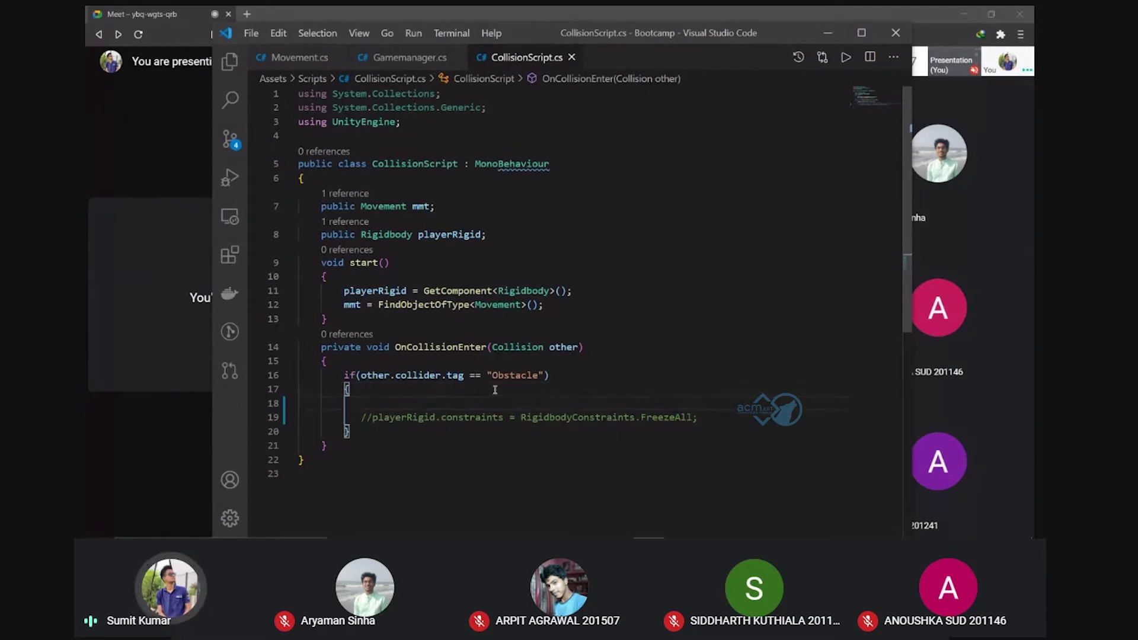
{"action": "type", "text": "mmt"}
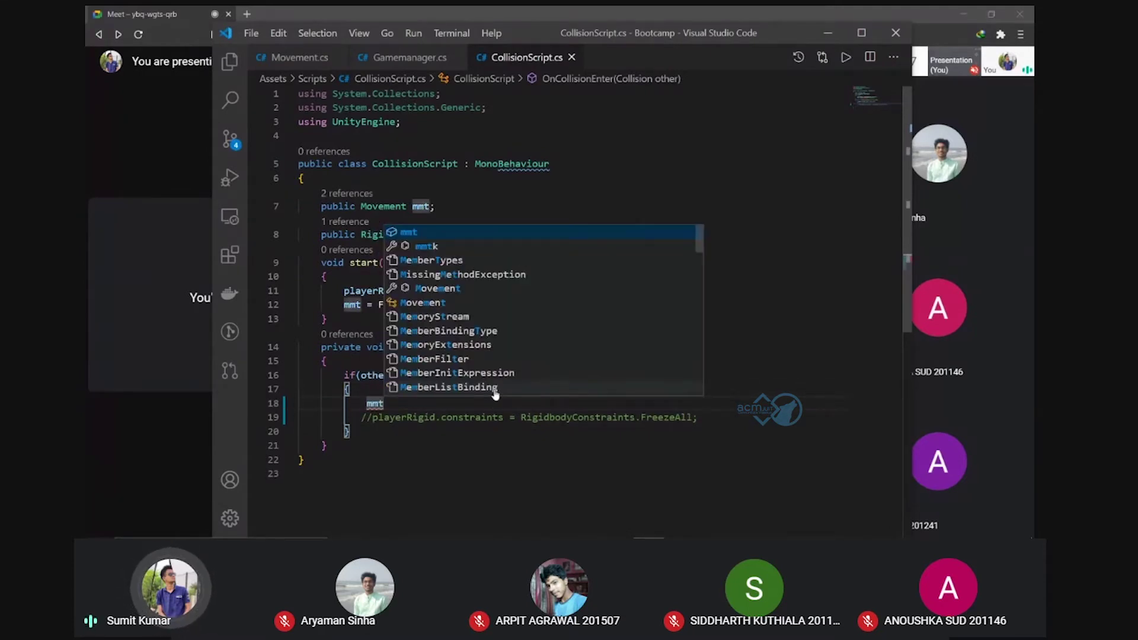
{"action": "type", "text": "."}
{"action": "key", "text": "Up"}
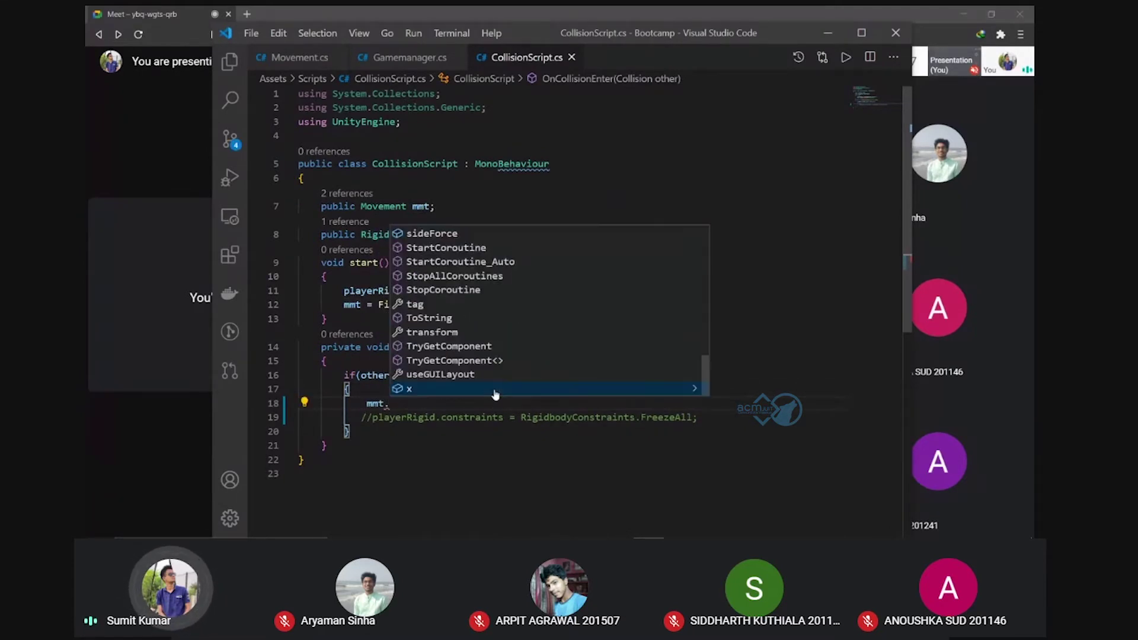
{"action": "type", "text": "en"}
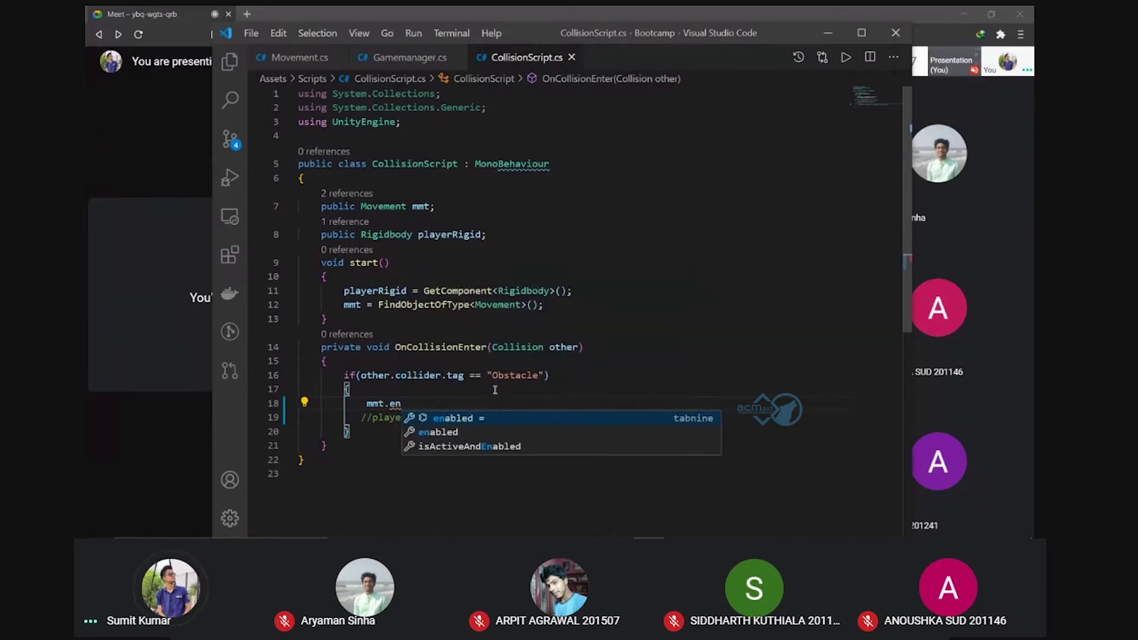
{"action": "key", "text": "Tab"}
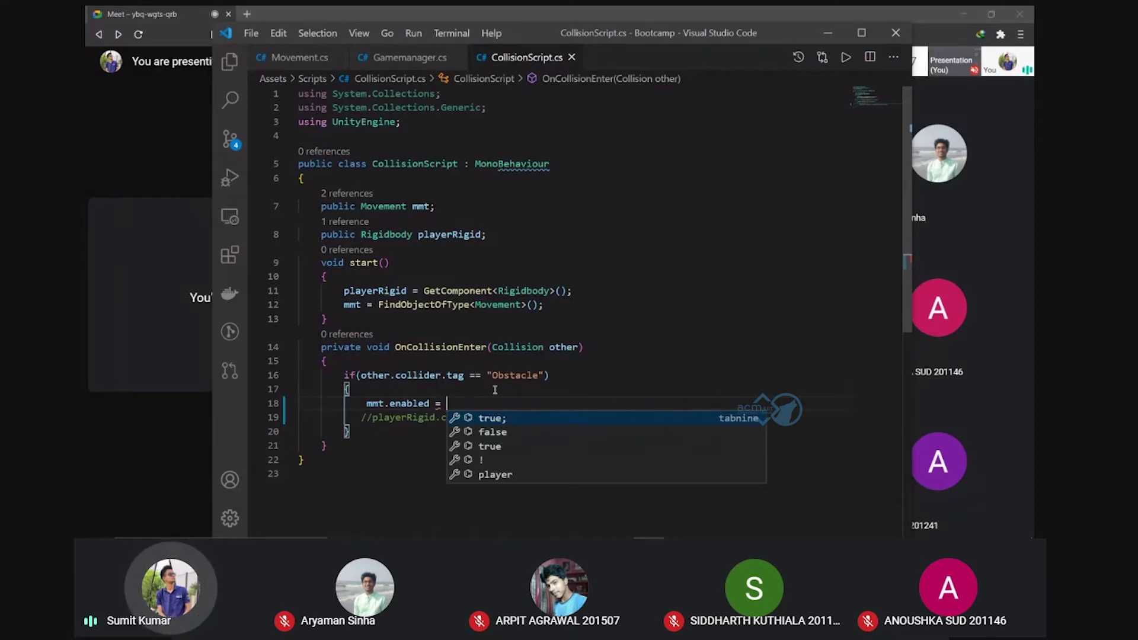
{"action": "key", "text": "Down"}
{"action": "key", "text": "Return"}
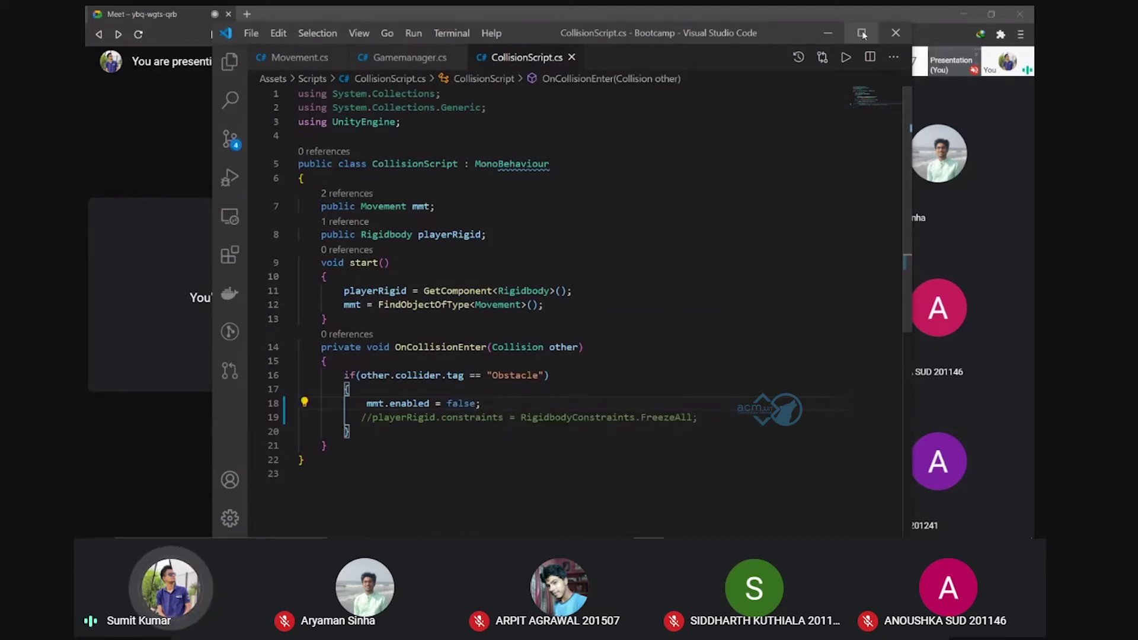
{"action": "left_click", "coordinate": [827, 34]}
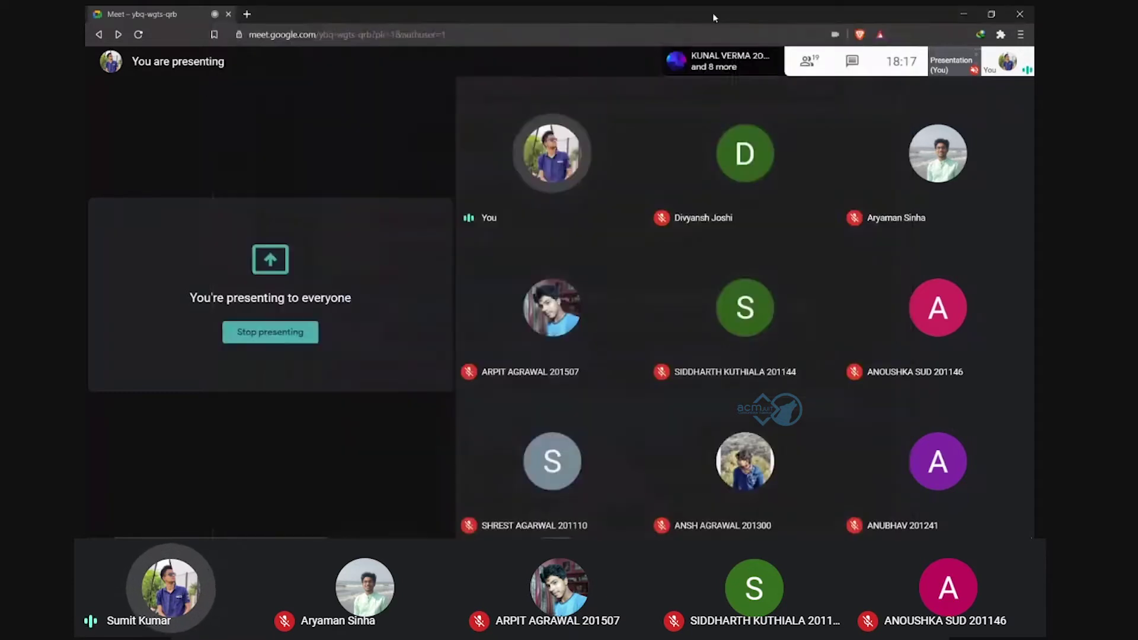
Play-test the game, see the player stop at an obstacle, and re-tick its Movement script
{"action": "left_click", "coordinate": [963, 14]}
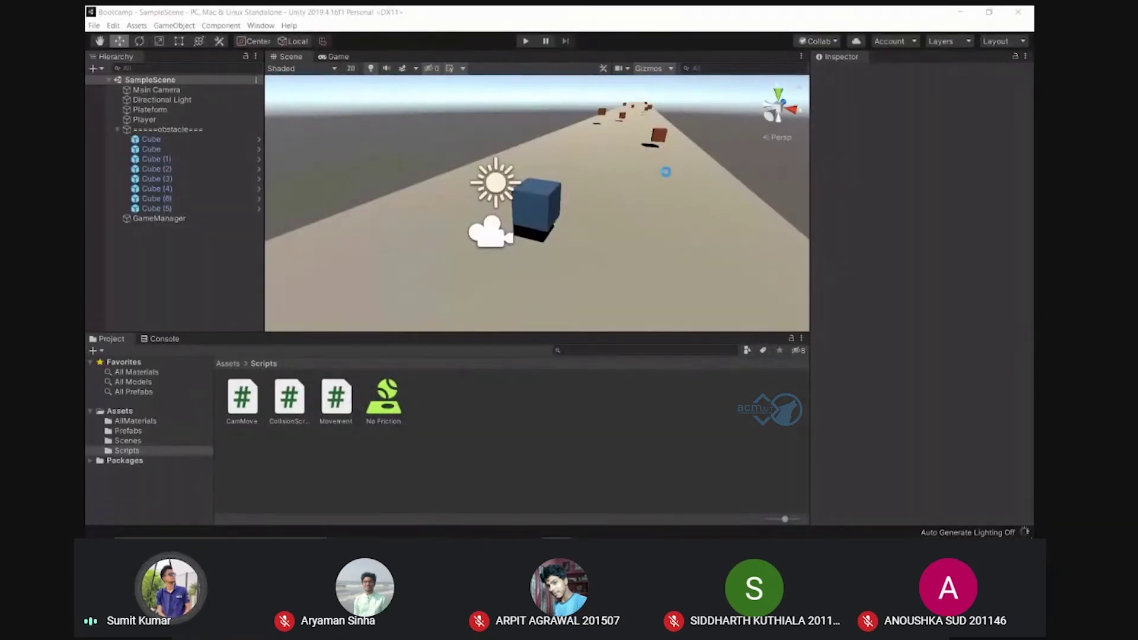
{"action": "left_click", "coordinate": [648, 202]}
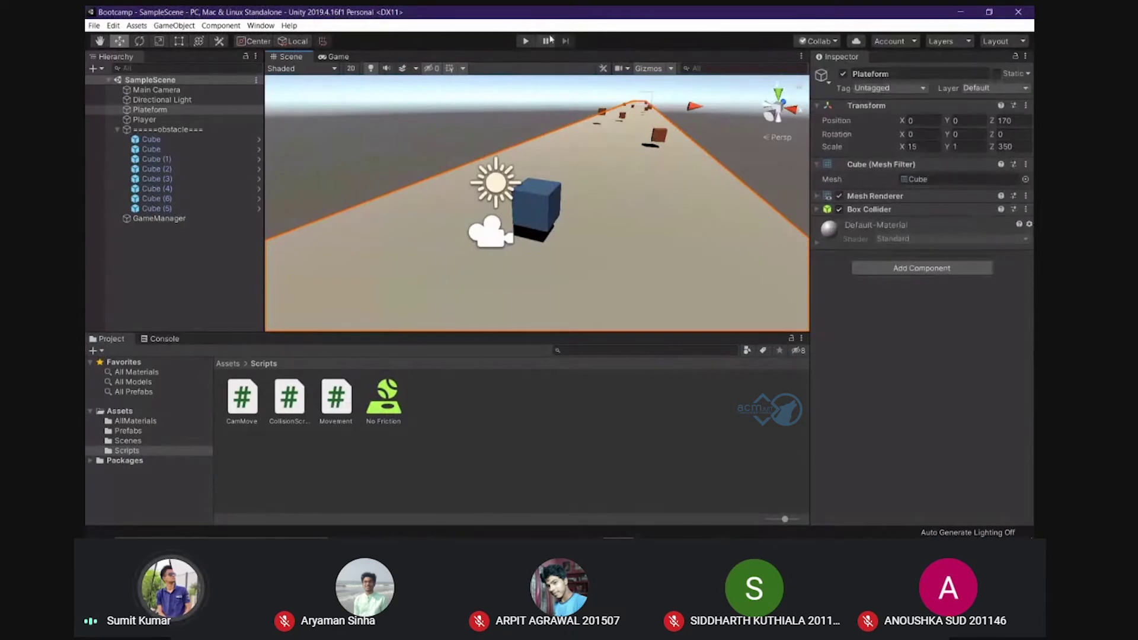
{"action": "left_click", "coordinate": [524, 41]}
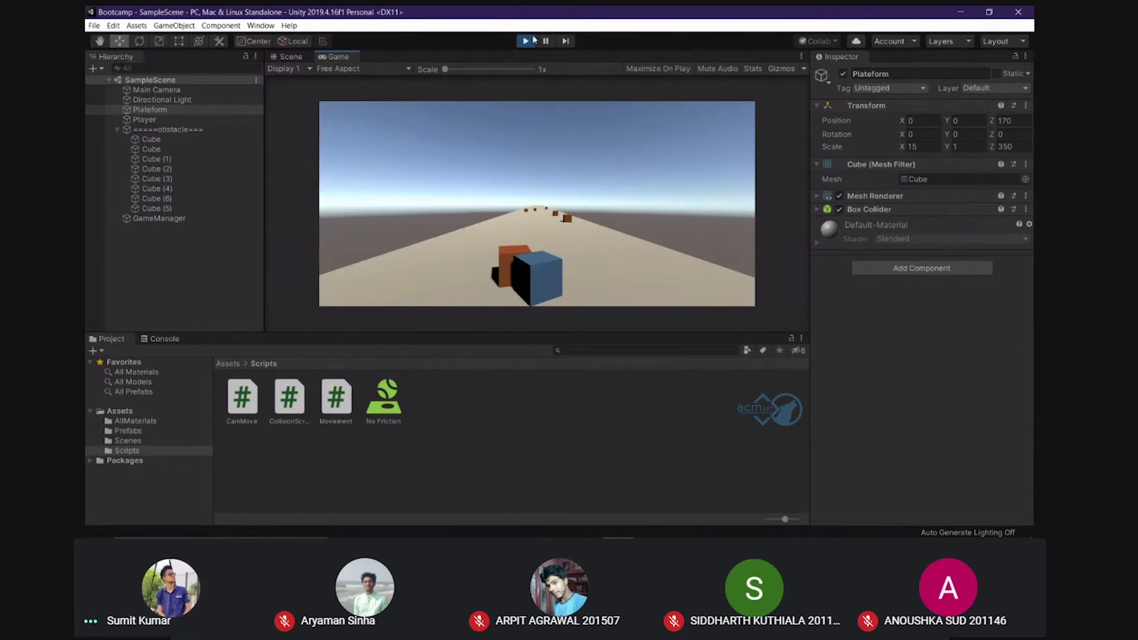
{"action": "left_click", "coordinate": [144, 119]}
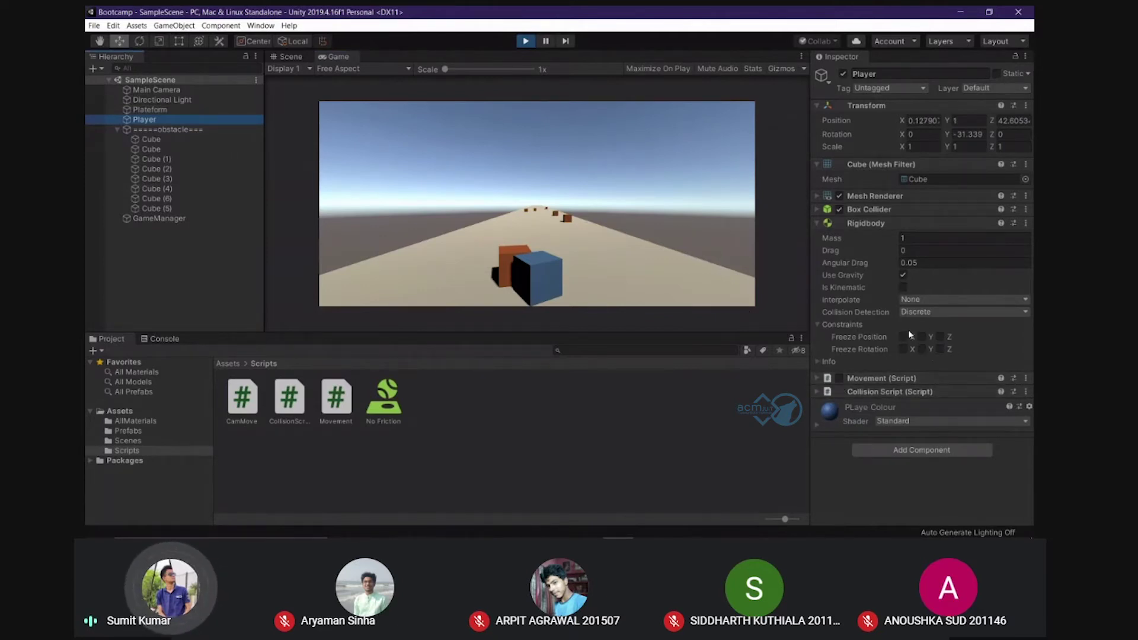
{"action": "left_click", "coordinate": [838, 380]}
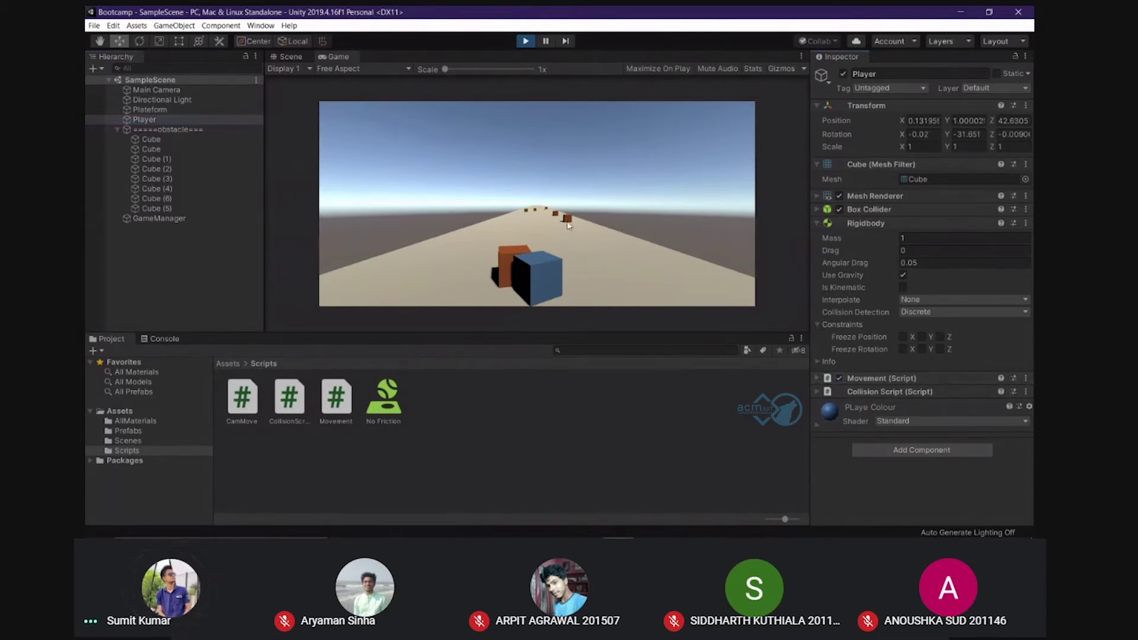
{"action": "left_click", "coordinate": [524, 41]}
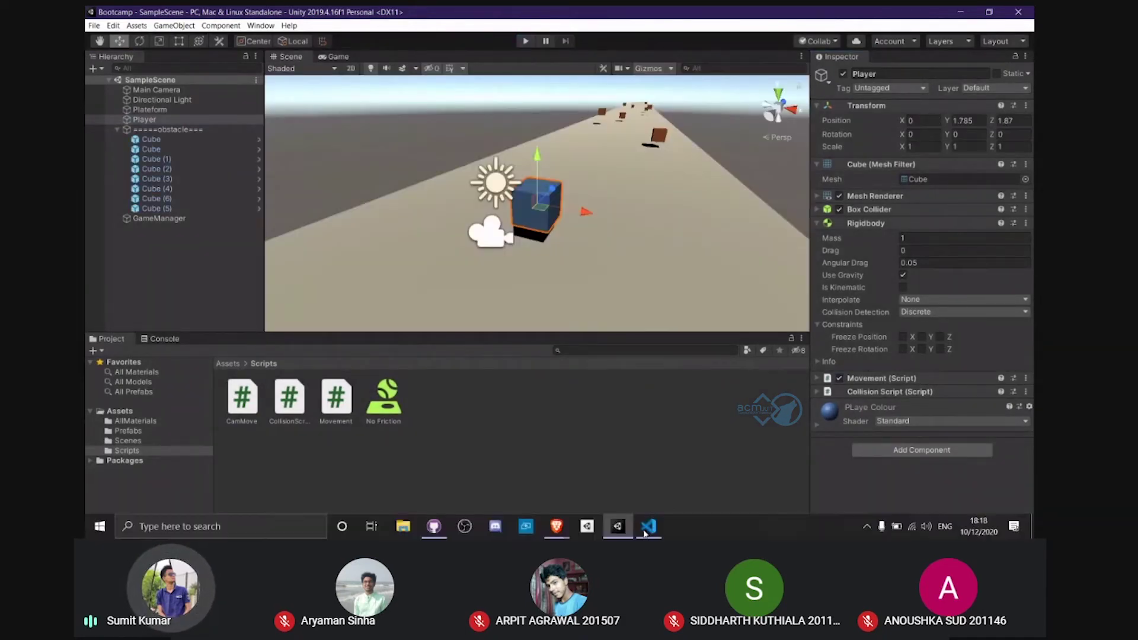
{"action": "left_click", "coordinate": [648, 526]}
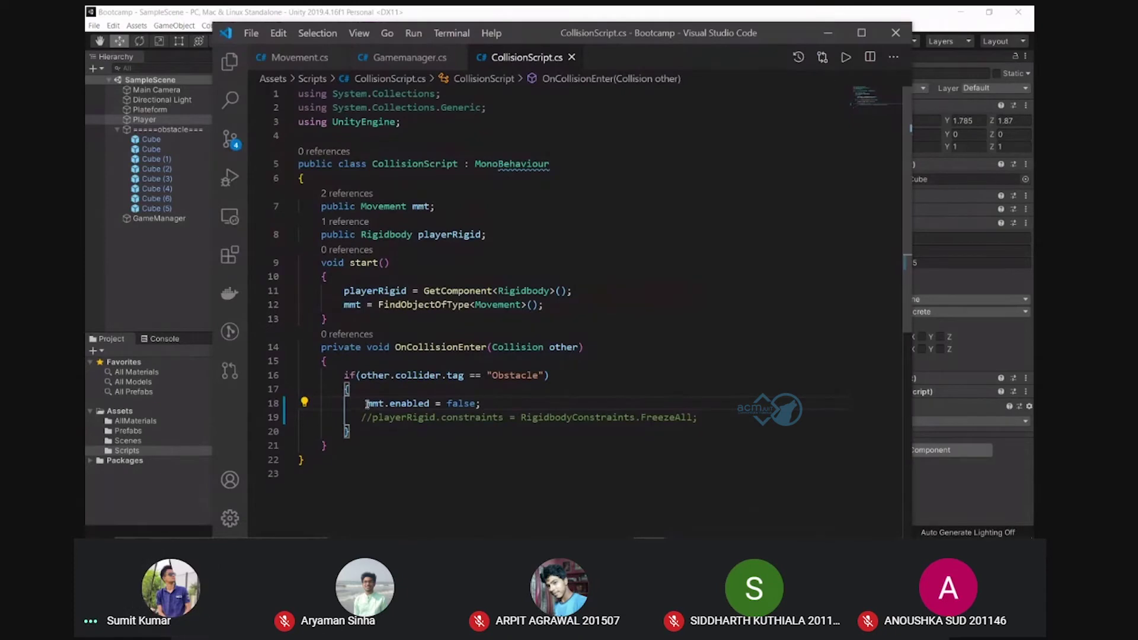
Review the mmt.enabled = false; line on line 18, then return to the Google Meet window
{"action": "left_click", "coordinate": [368, 403]}
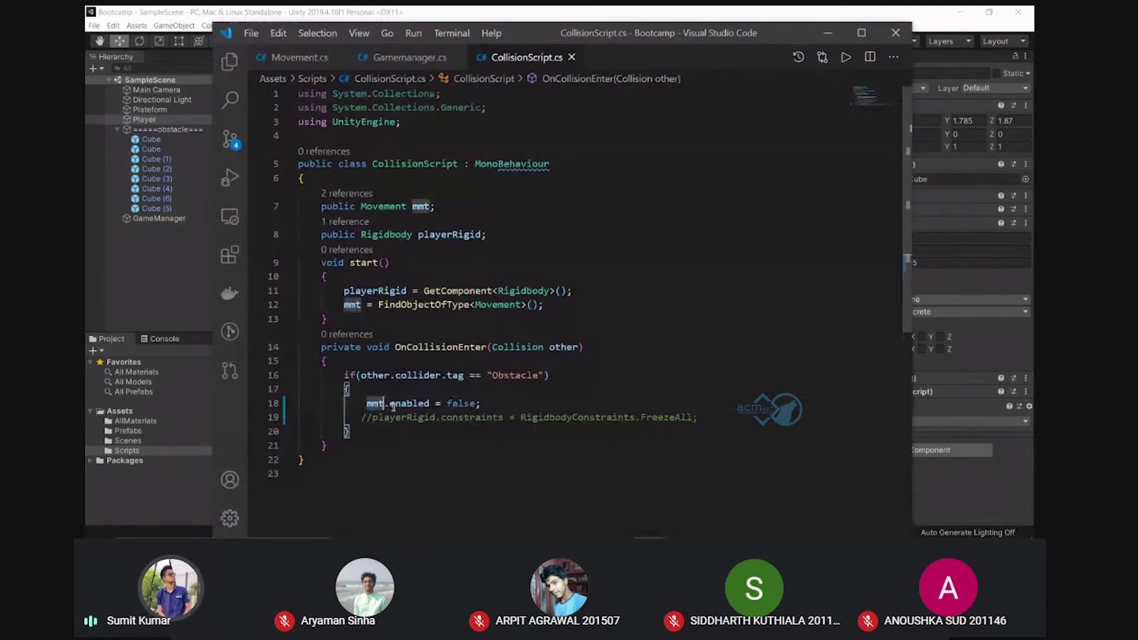
{"action": "left_click", "coordinate": [491, 404]}
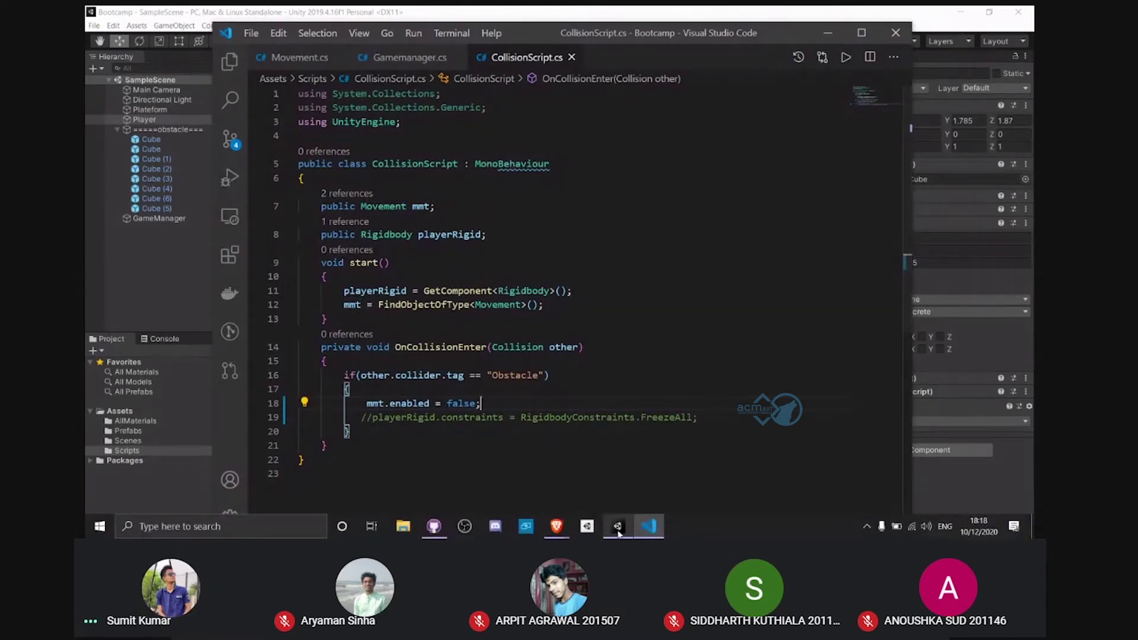
{"action": "mouse_move", "coordinate": [618, 534]}
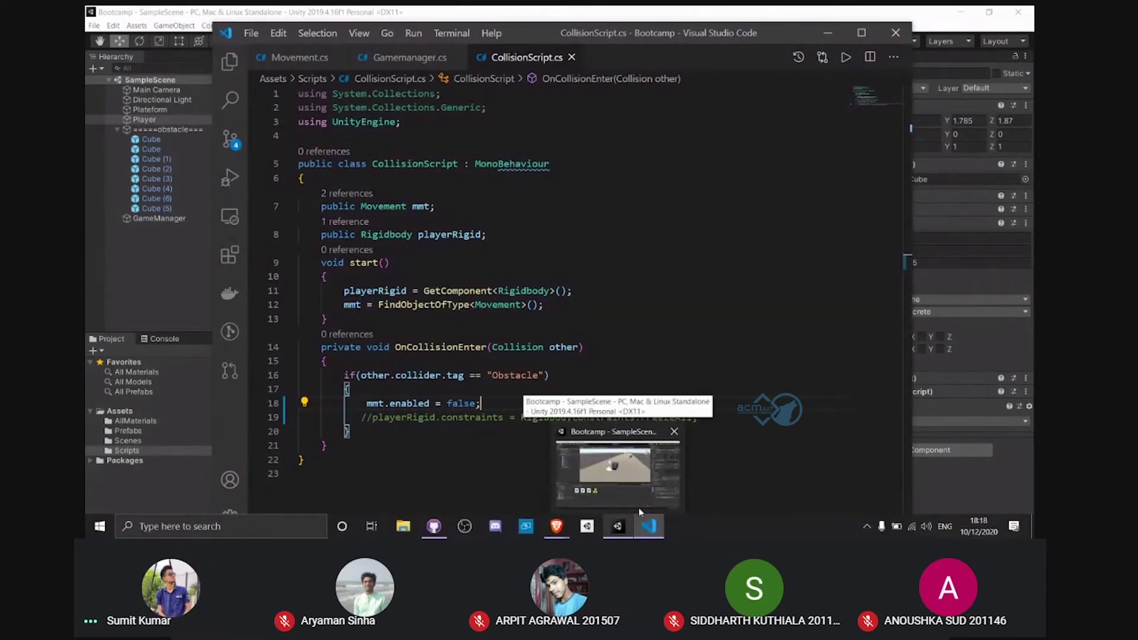
{"action": "left_click", "coordinate": [1015, 530]}
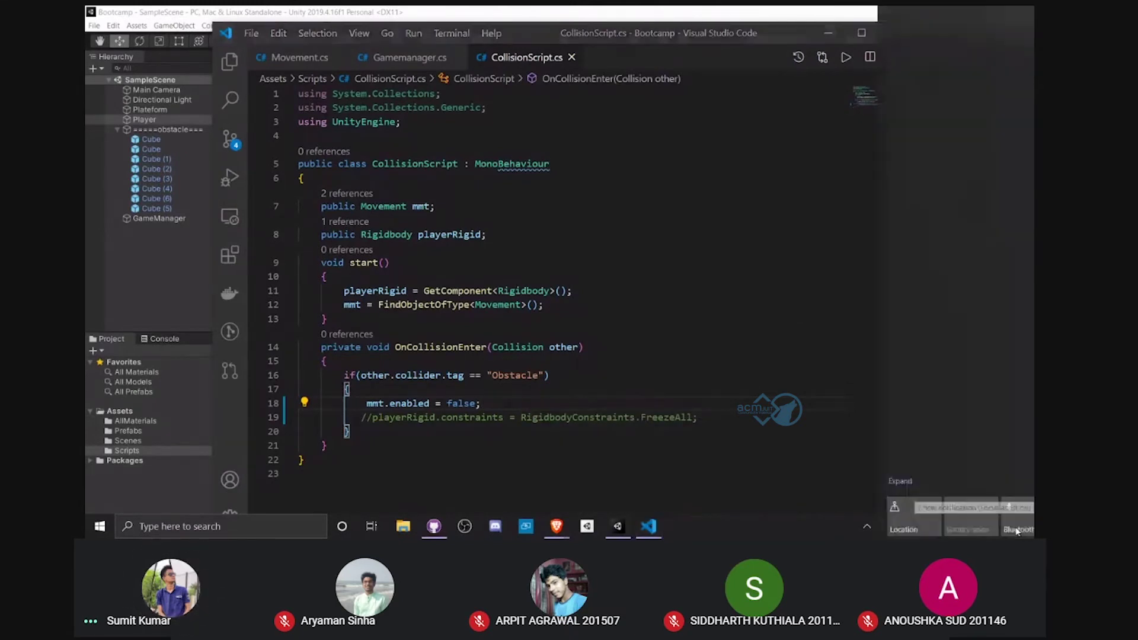
{"action": "left_click", "coordinate": [436, 206]}
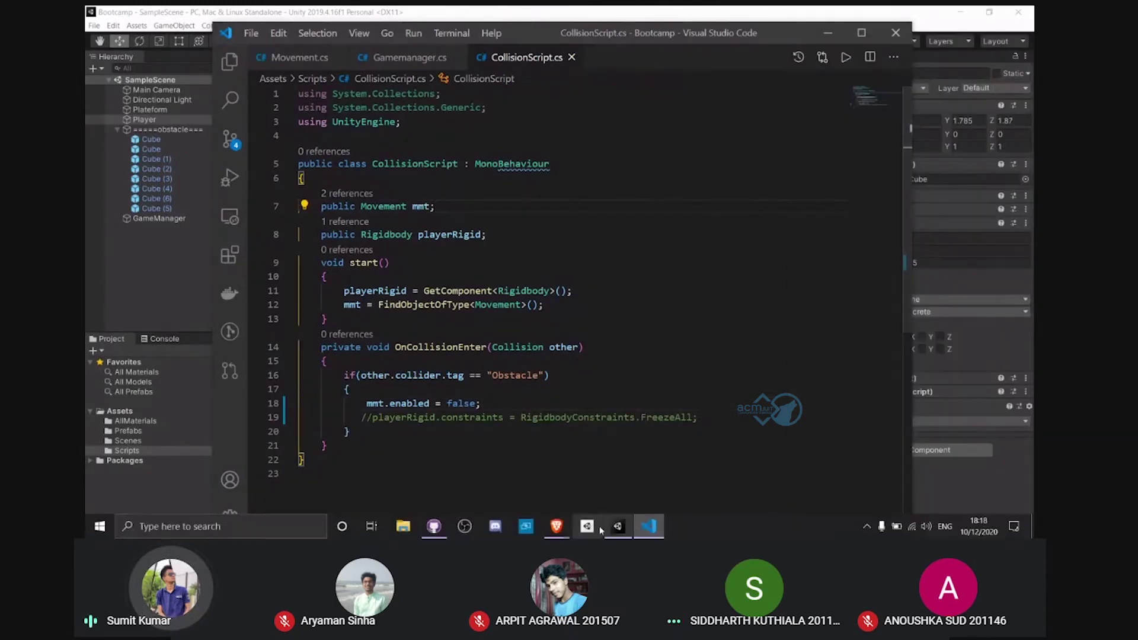
{"action": "mouse_move", "coordinate": [556, 528]}
{"action": "left_click", "coordinate": [623, 449]}
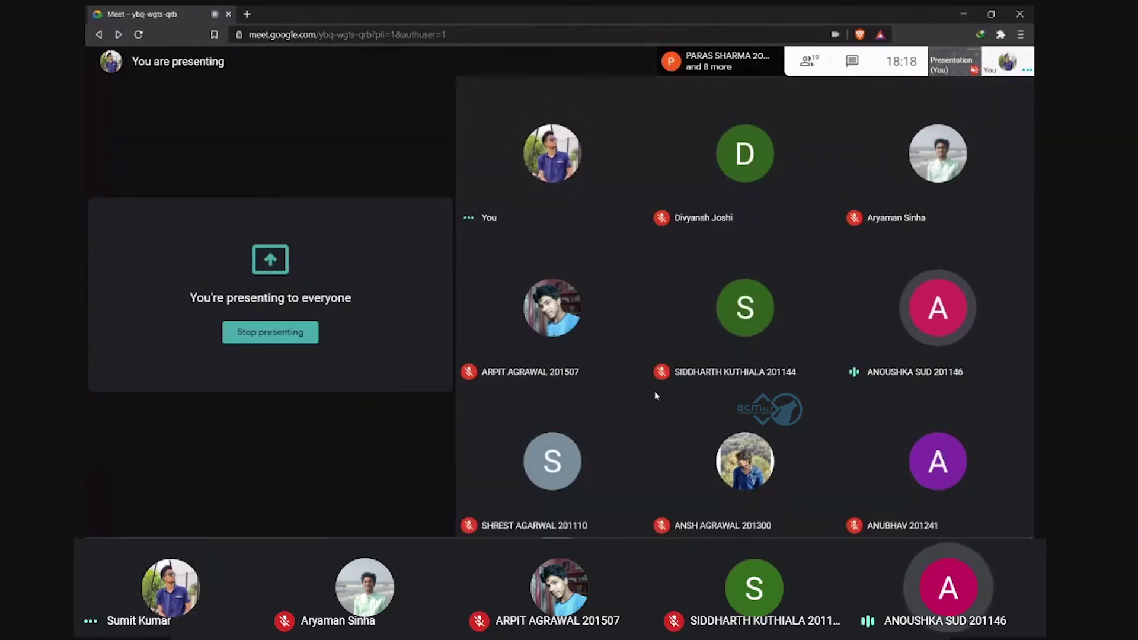
Let the other participant share their New Unity Project screen in the Meet call
{"action": "mouse_move", "coordinate": [515, 448]}
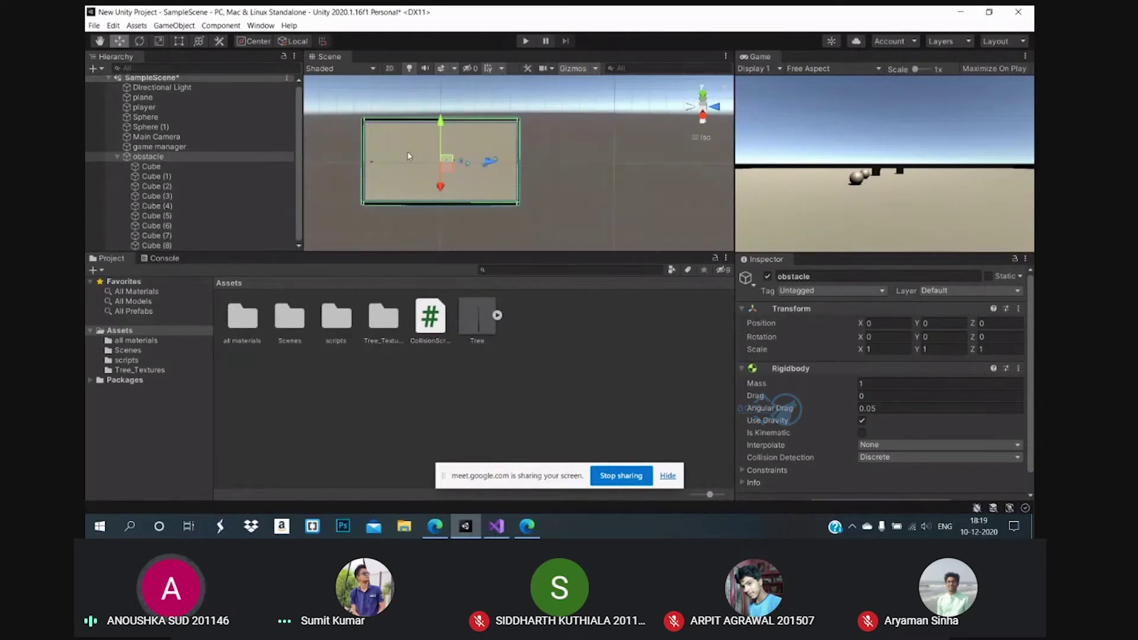
Run and stop a play test, then view the scene in perspective framed on the obstacles
{"action": "left_click", "coordinate": [525, 41]}
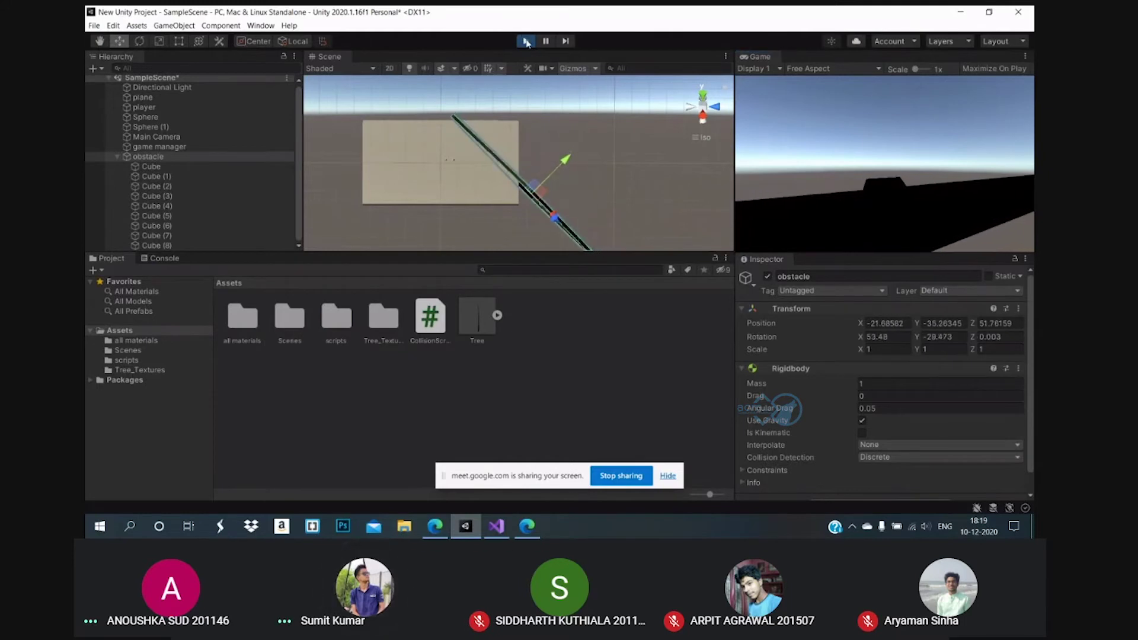
{"action": "left_click", "coordinate": [527, 42]}
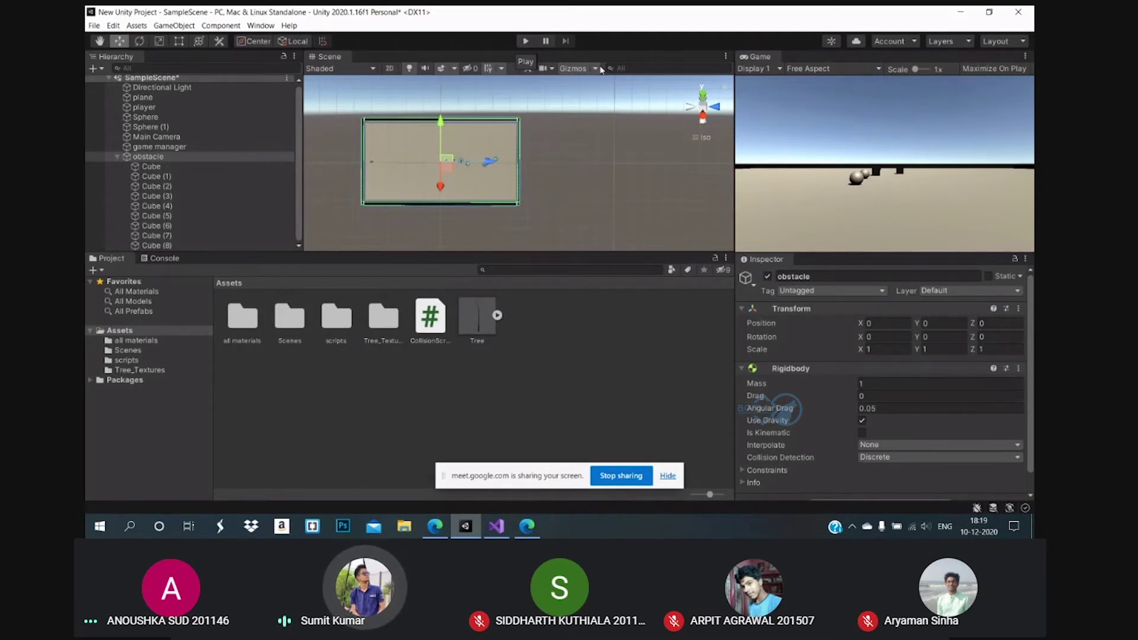
{"action": "left_click", "coordinate": [698, 138]}
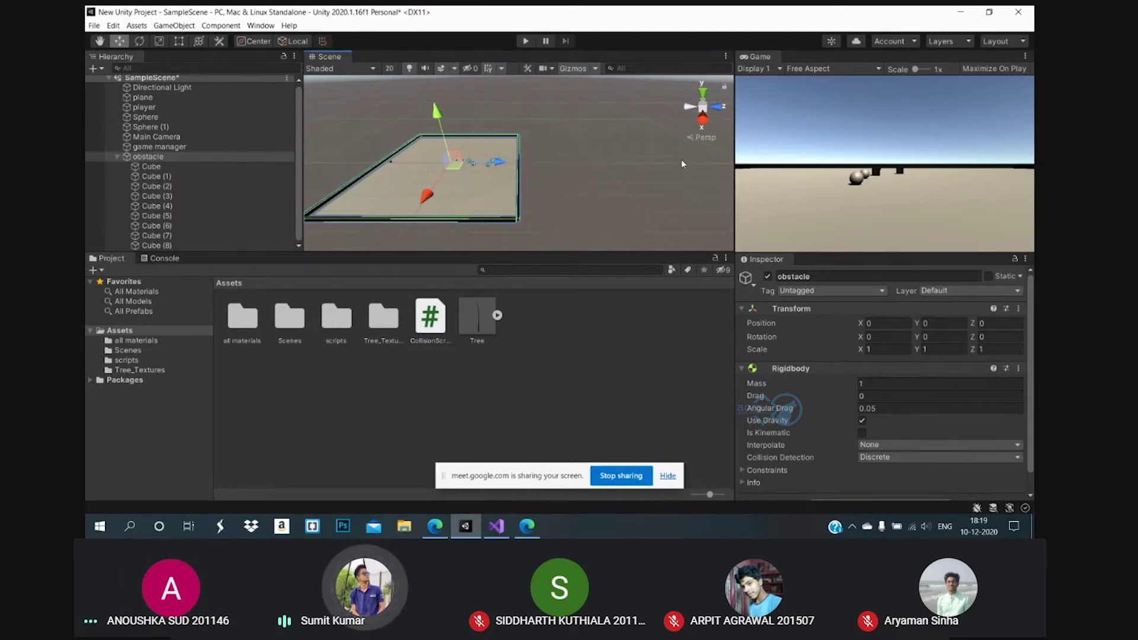
{"action": "key", "text": "f"}
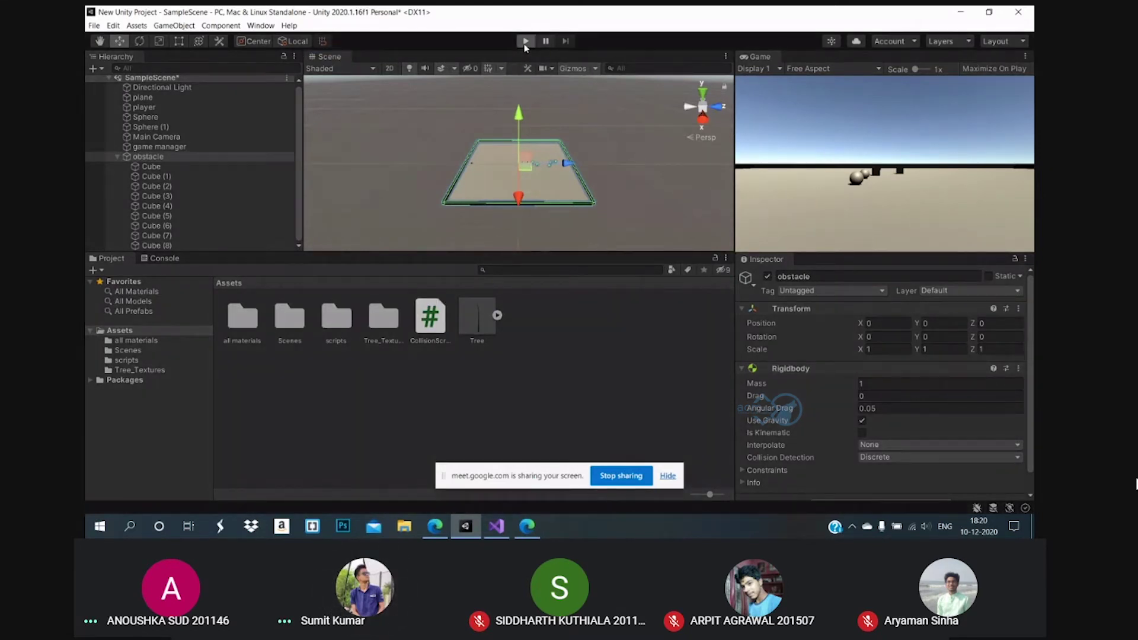
Play-test the obstacle cubes again and bring up the project's CollisionScript.cs
{"action": "left_click", "coordinate": [525, 41]}
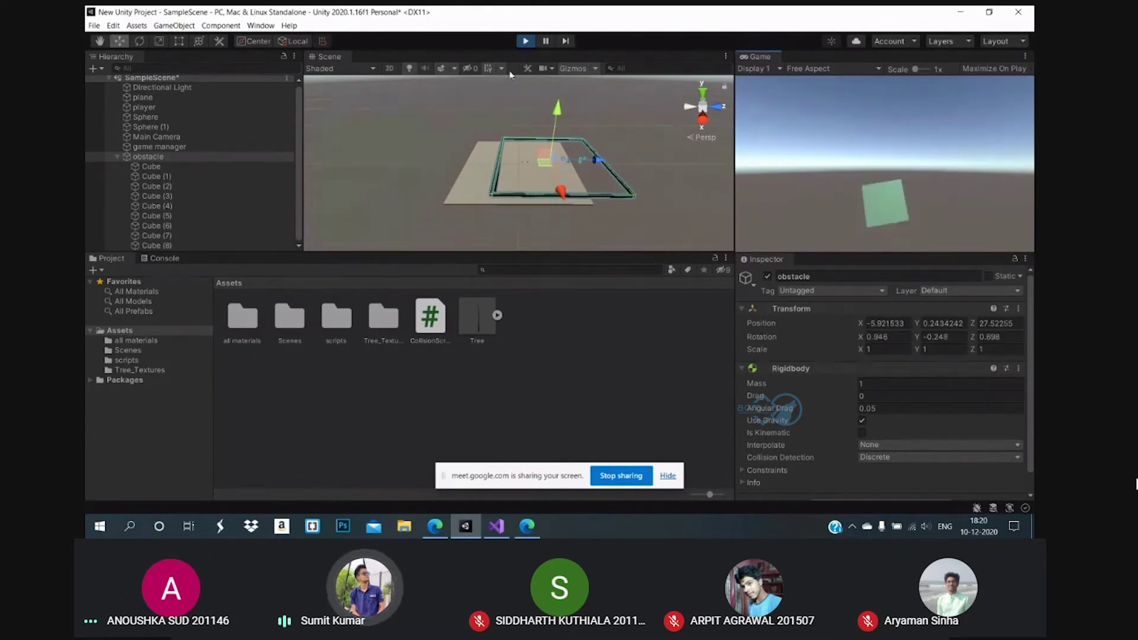
{"action": "left_click", "coordinate": [525, 41]}
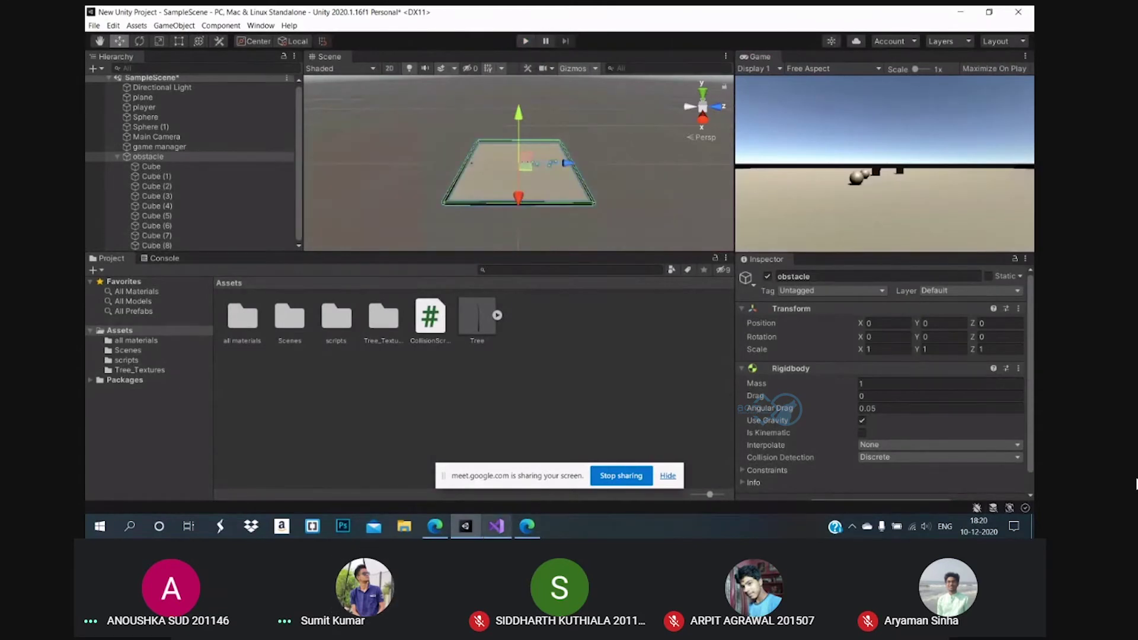
{"action": "left_click", "coordinate": [495, 526]}
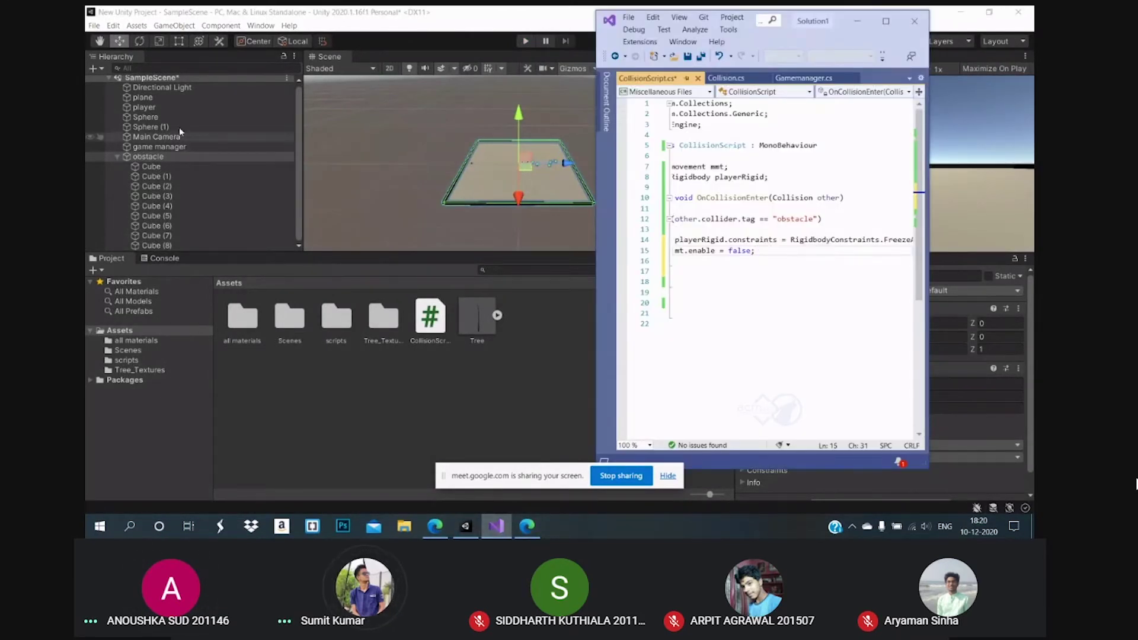
Add a Collision Script component to the player object
{"action": "left_click", "coordinate": [168, 108]}
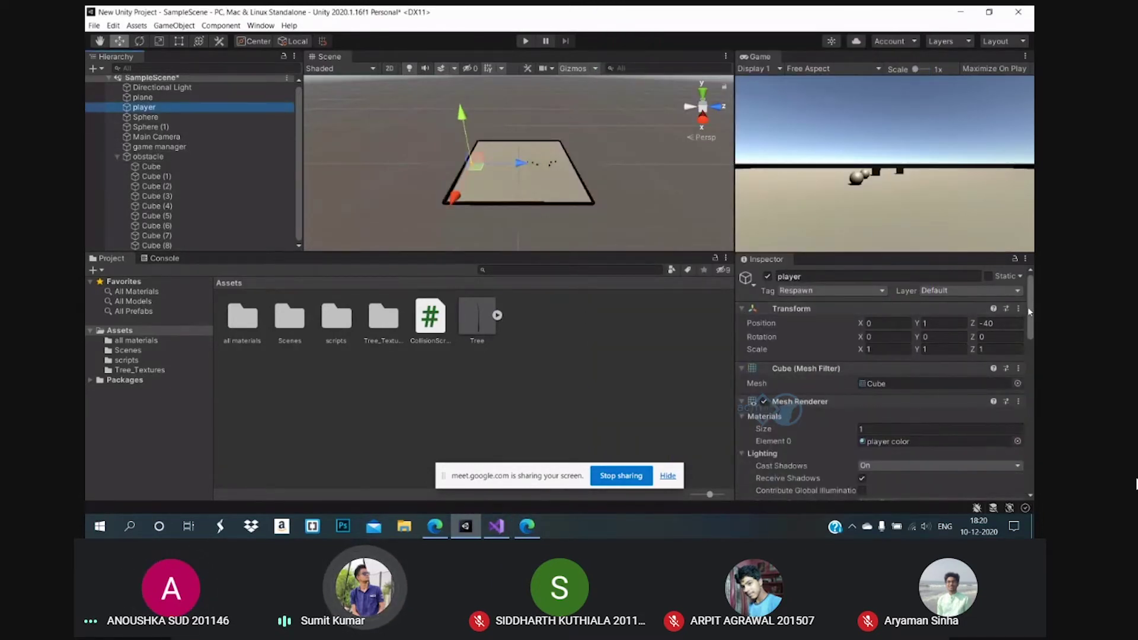
{"action": "left_click_drag", "start_coordinate": [1030, 312], "coordinate": [1030, 459]}
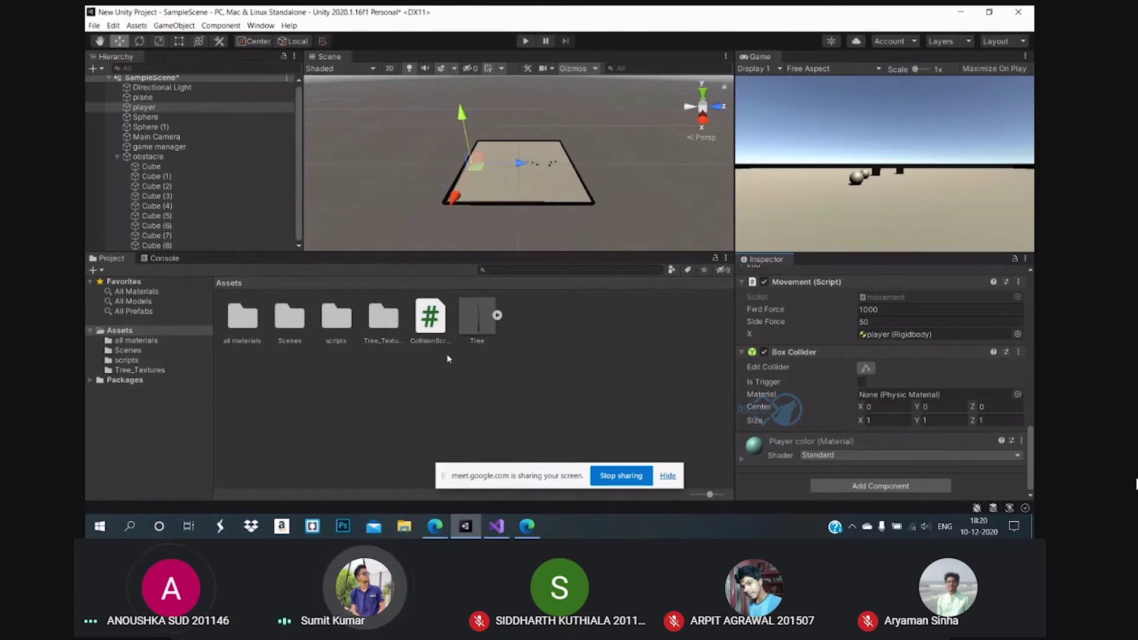
{"action": "left_click", "coordinate": [847, 491]}
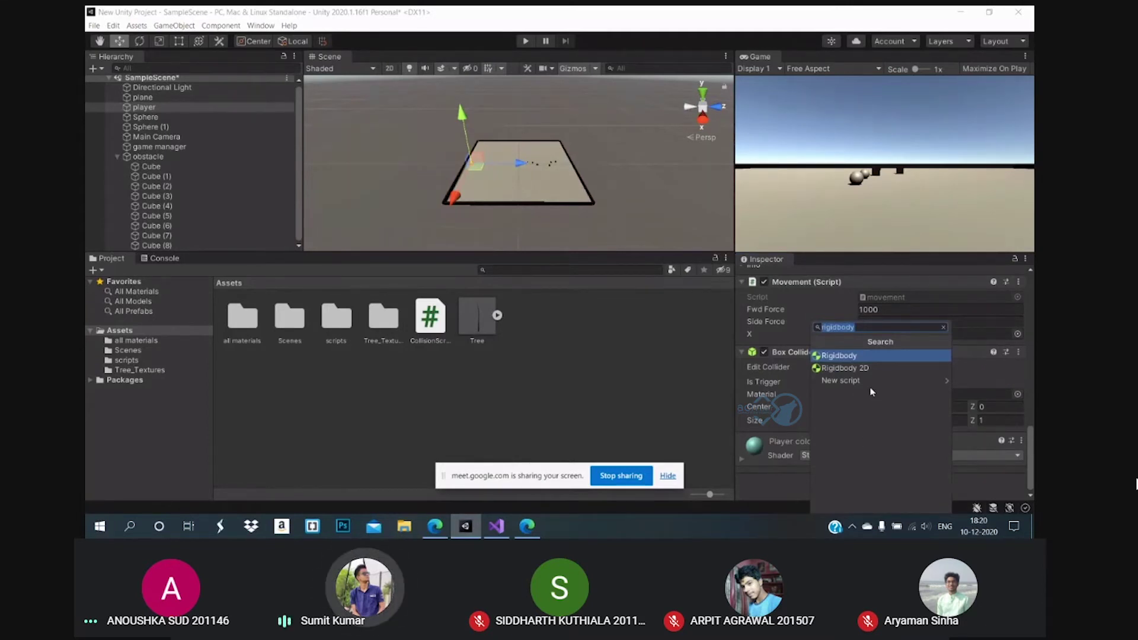
{"action": "type", "text": "Coll"}
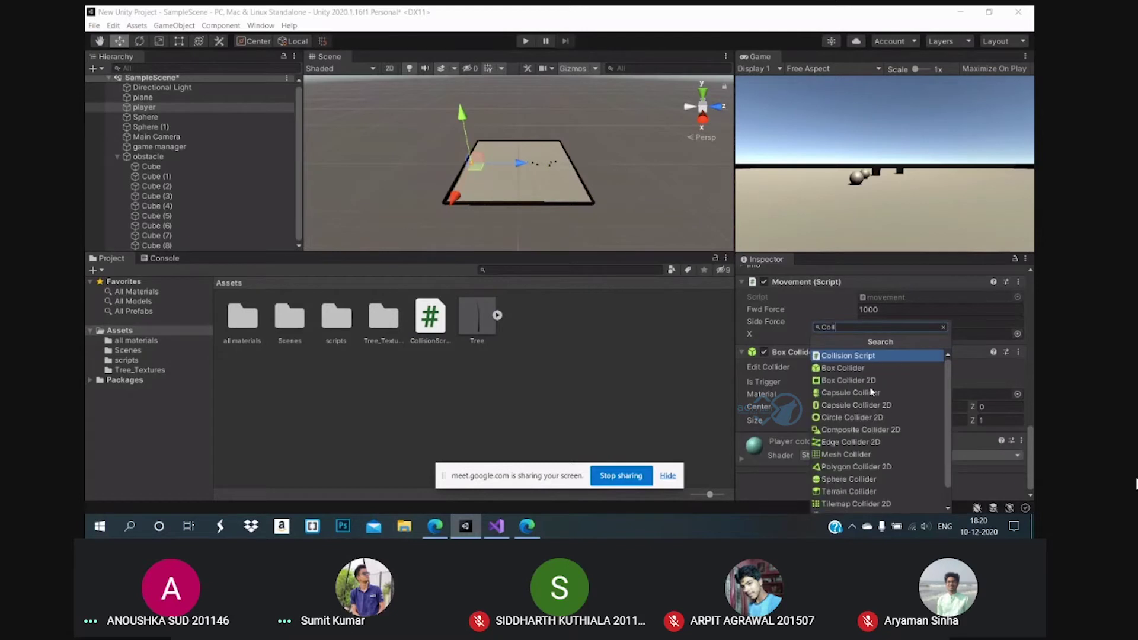
{"action": "key", "text": "Return"}
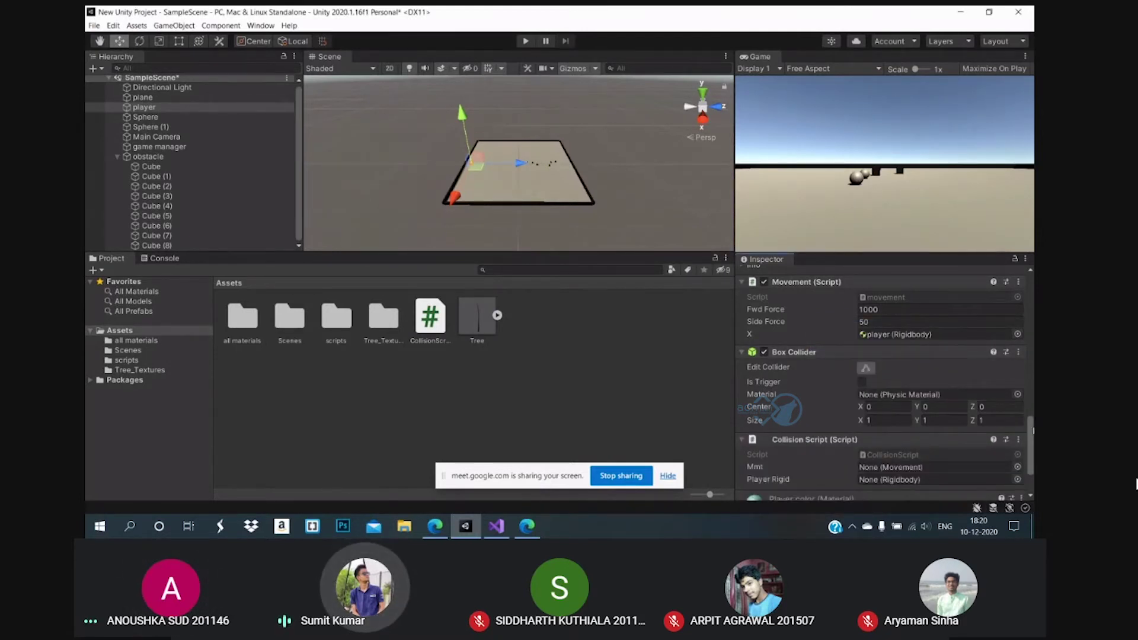
{"action": "scroll", "coordinate": [883, 385], "scroll_direction": "down", "scroll_amount": 3}
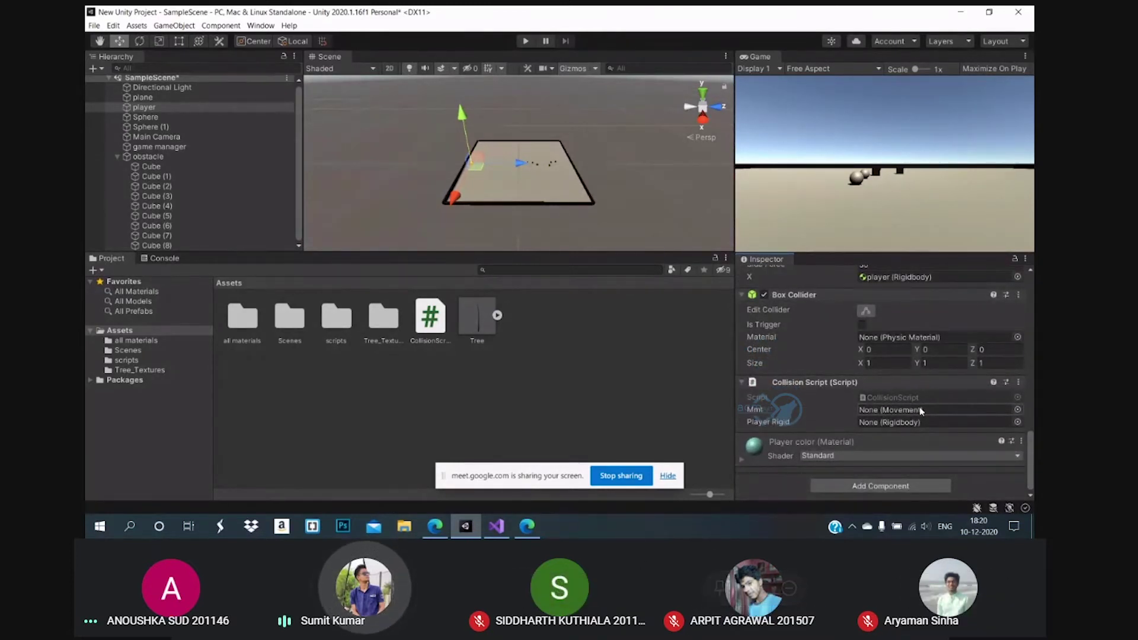
Assign player to Mmt (Movement) and Player Rigid (Rigidbody), then start a play test
{"action": "left_click", "coordinate": [1018, 409]}
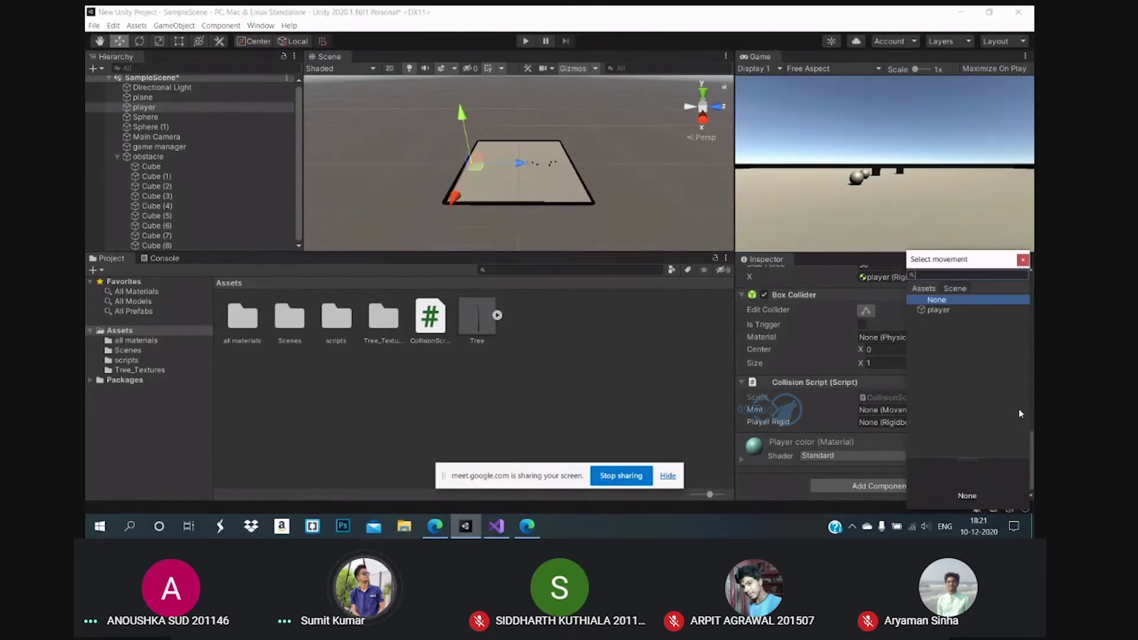
{"action": "left_click", "coordinate": [960, 311]}
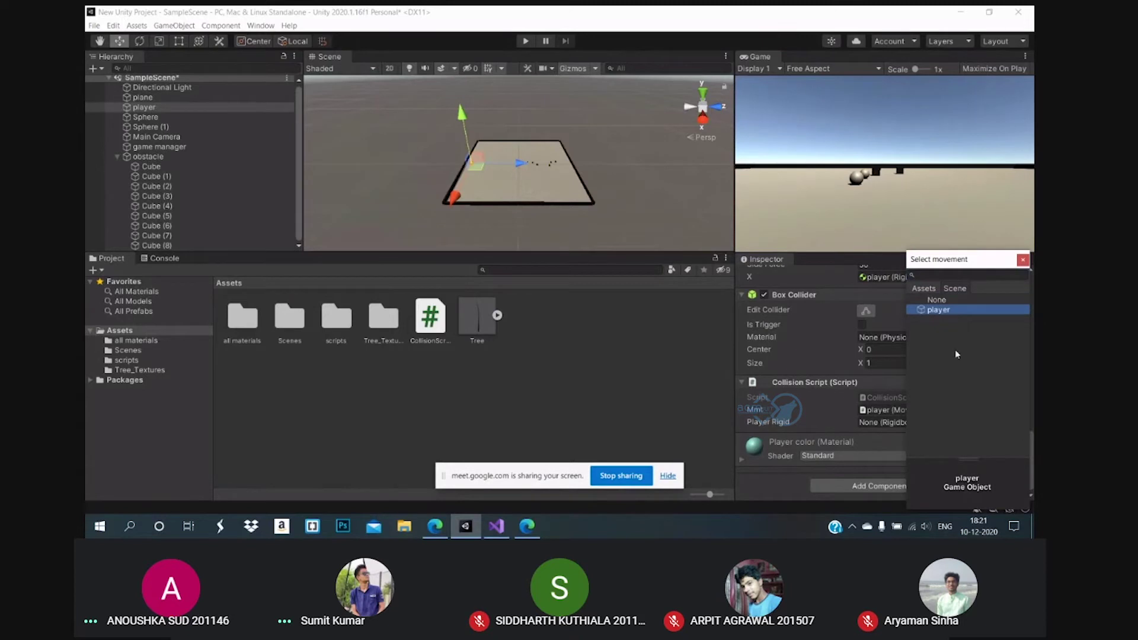
{"action": "double_click", "coordinate": [973, 310]}
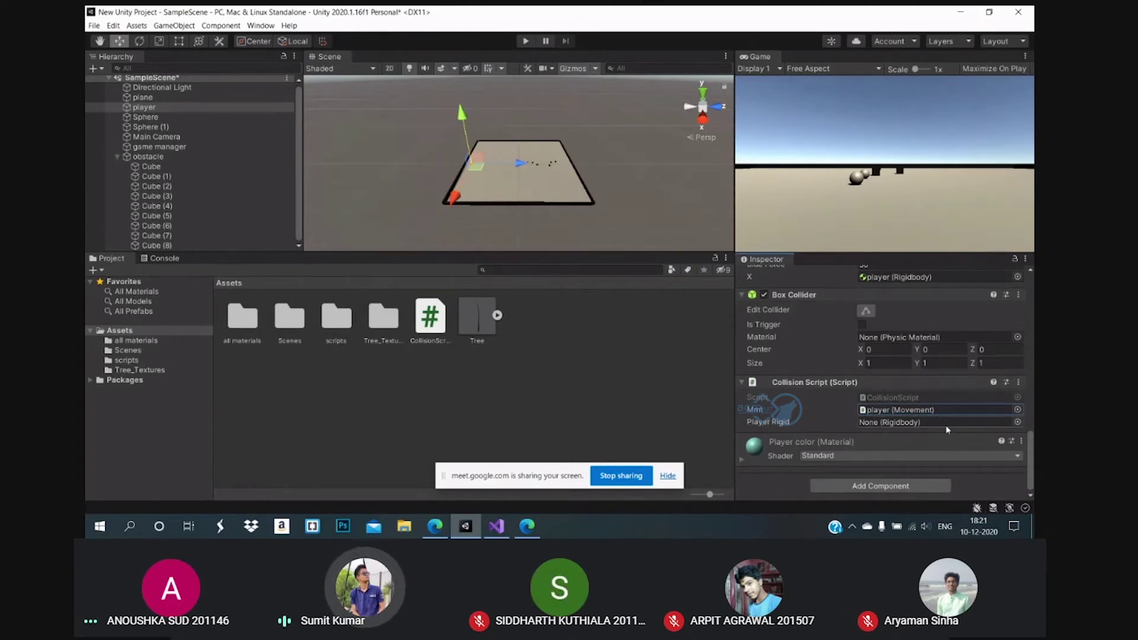
{"action": "left_click", "coordinate": [1018, 422]}
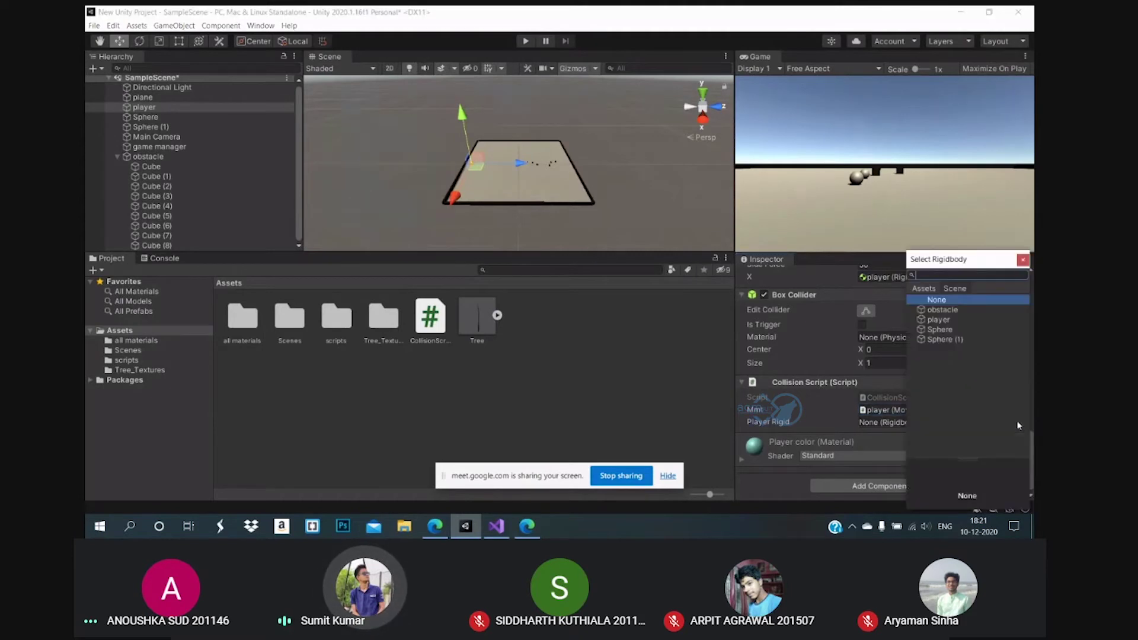
{"action": "left_click", "coordinate": [950, 320]}
{"action": "double_click", "coordinate": [948, 317]}
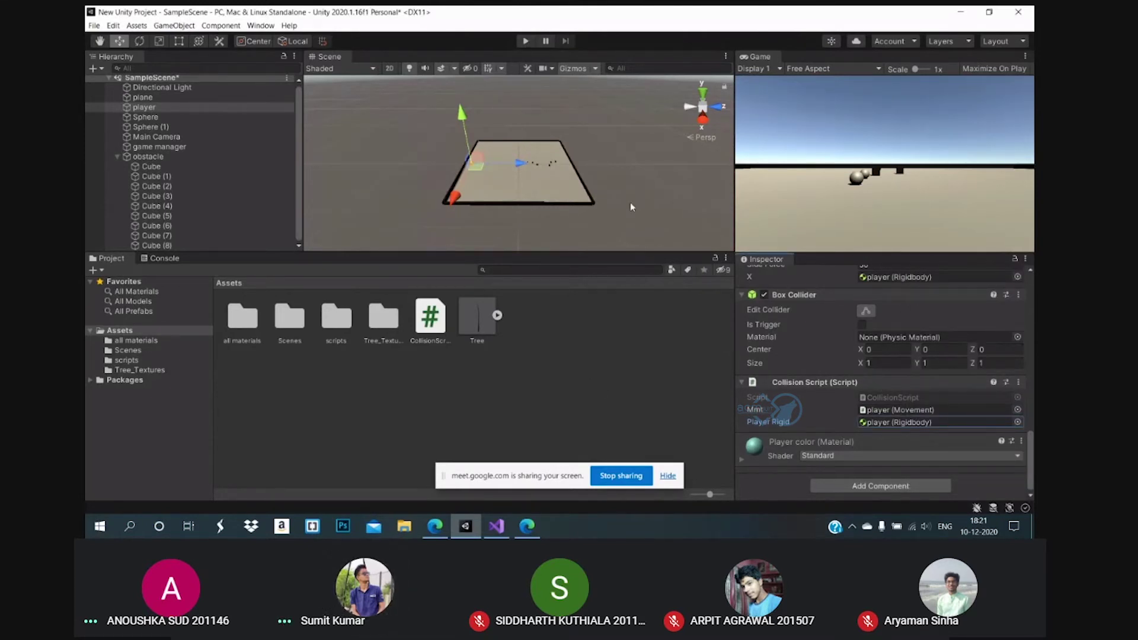
{"action": "left_click", "coordinate": [525, 41]}
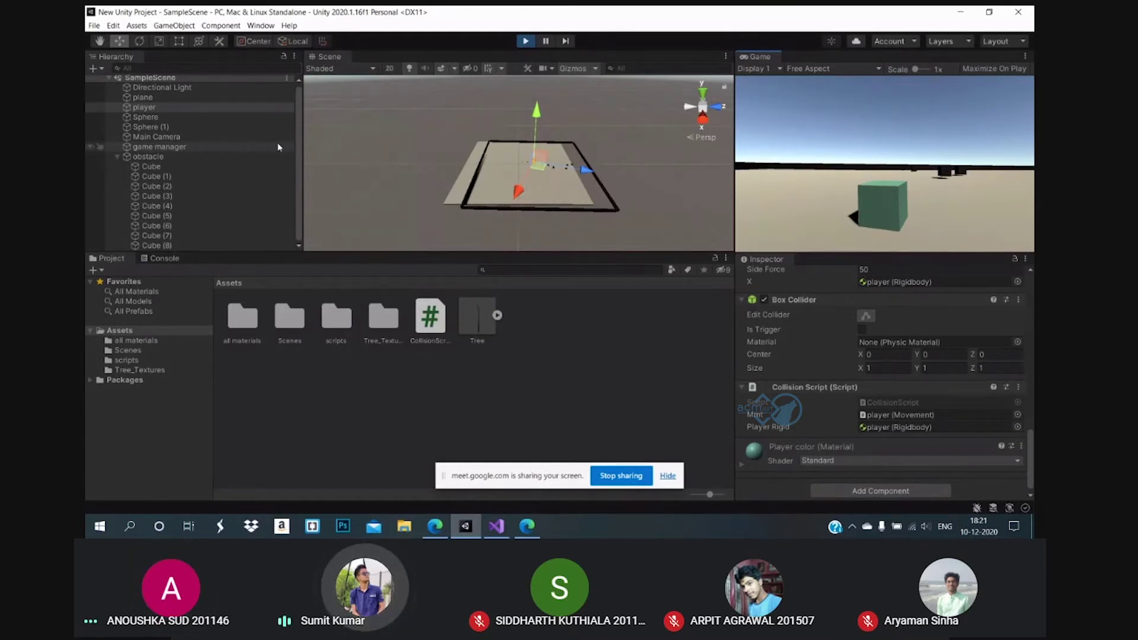
Stop the play test and deactivate the first Cube in the obstacle group
{"action": "left_click", "coordinate": [525, 42]}
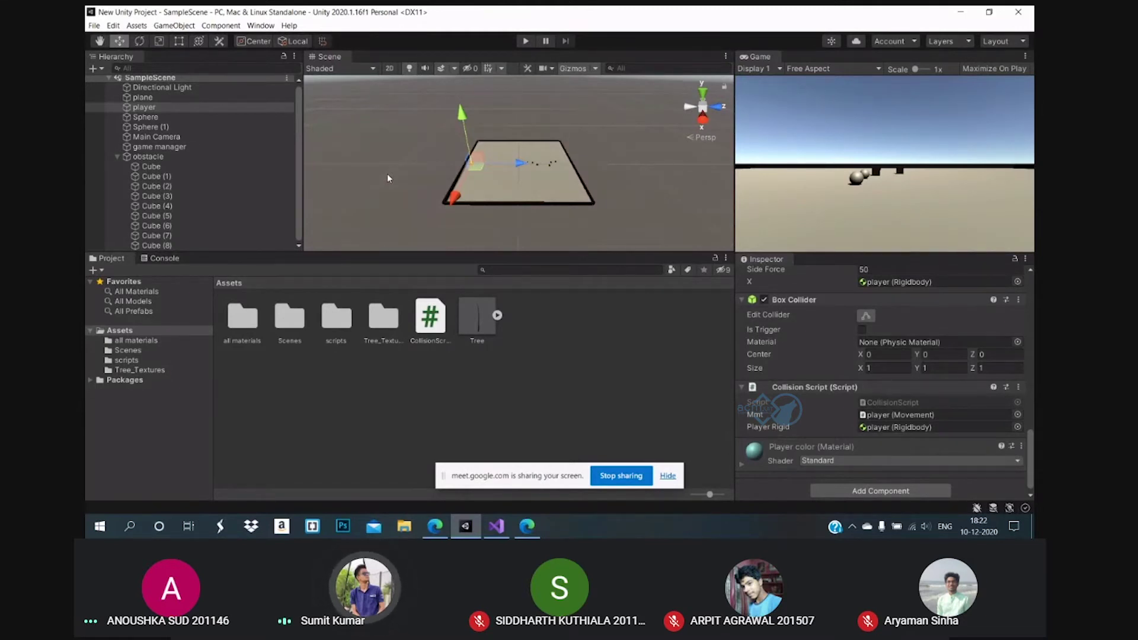
{"action": "right_click", "coordinate": [205, 168]}
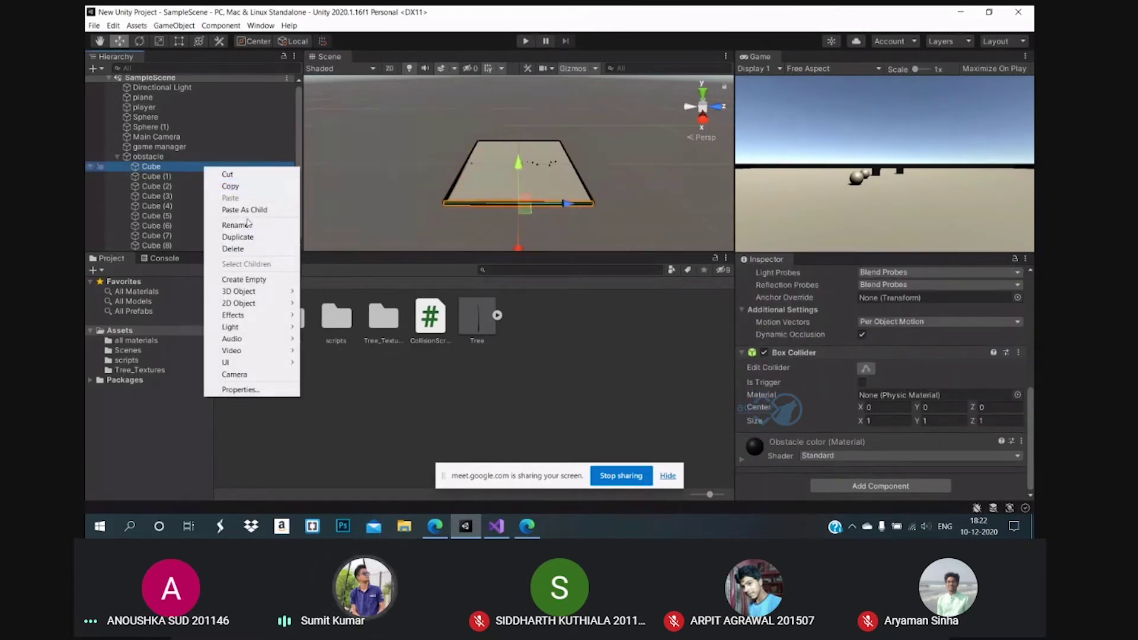
{"action": "left_click", "coordinate": [327, 187]}
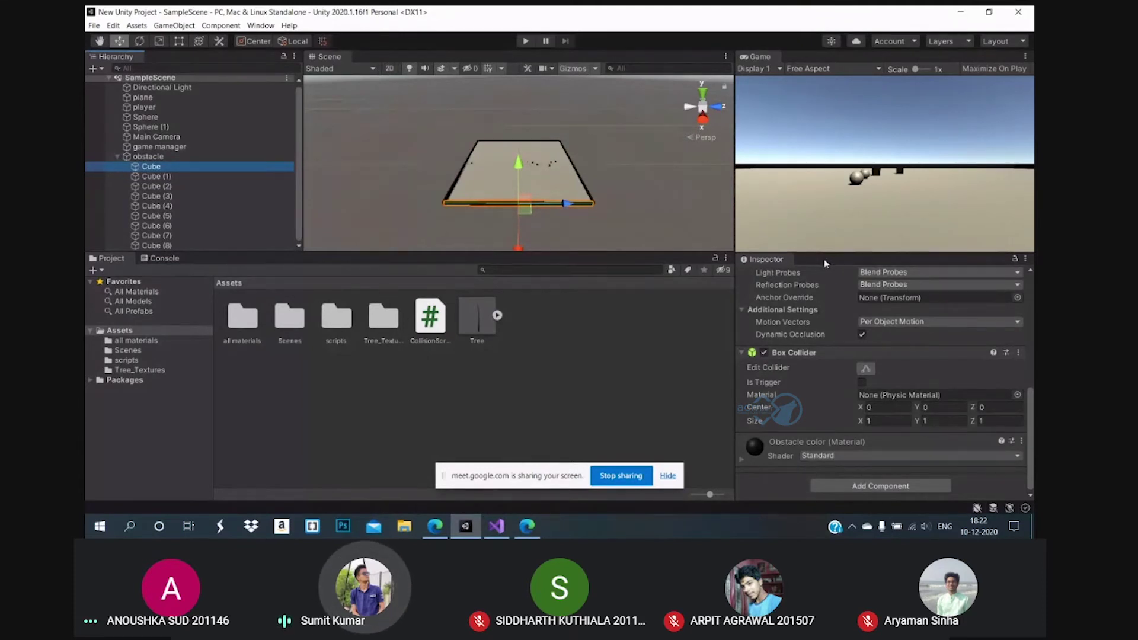
{"action": "left_click", "coordinate": [1026, 260]}
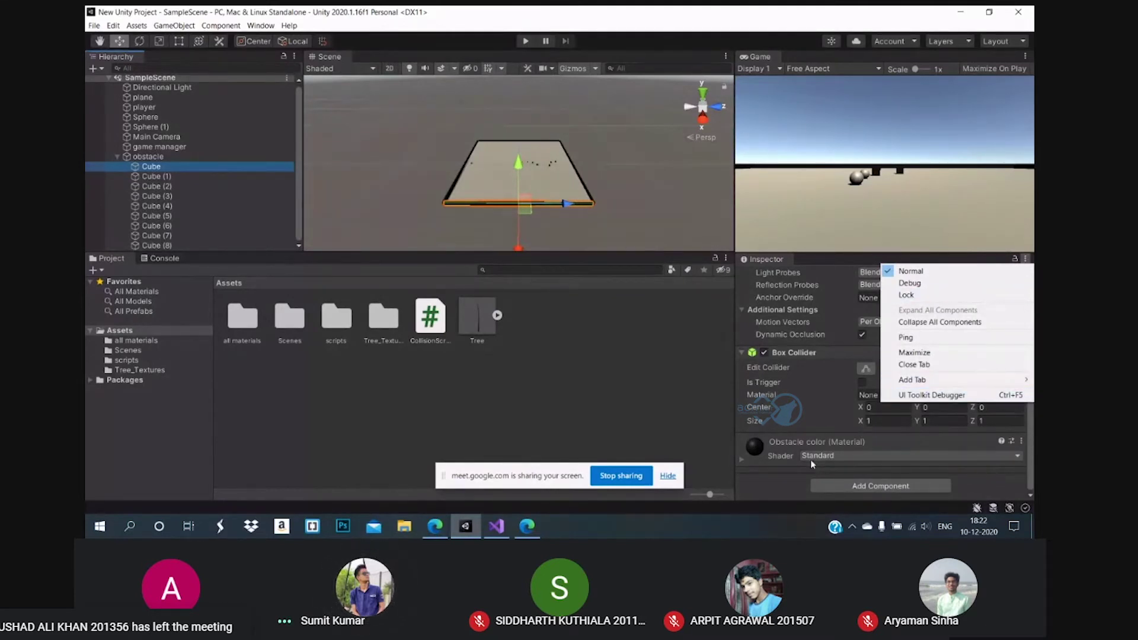
{"action": "left_click", "coordinate": [774, 486]}
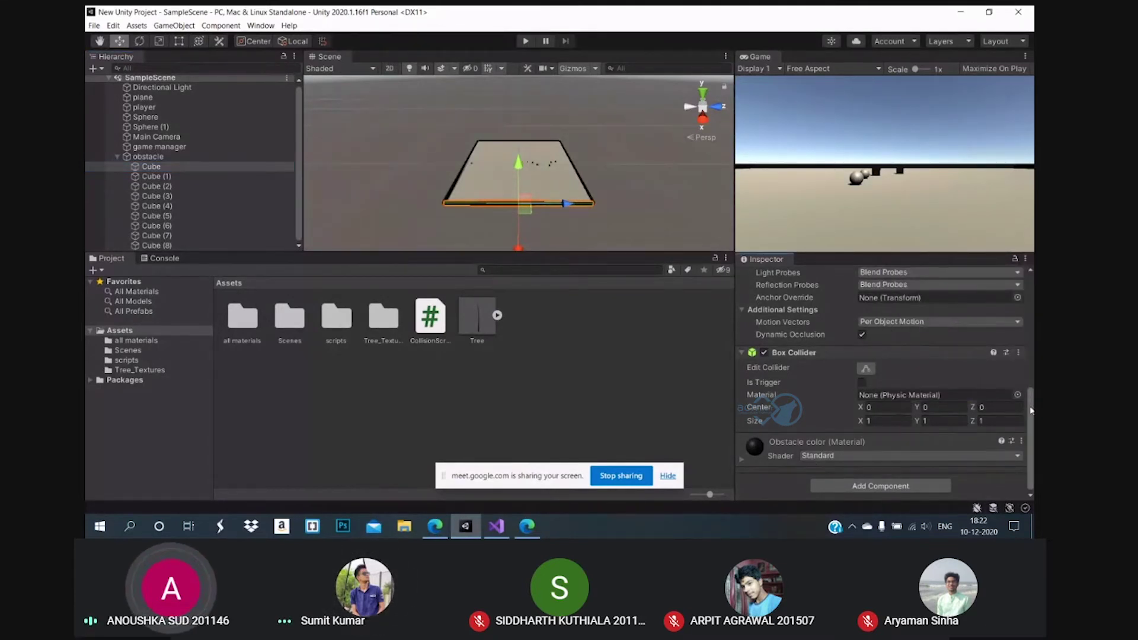
{"action": "scroll", "coordinate": [1032, 410], "scroll_direction": "up", "scroll_amount": 4}
{"action": "scroll", "coordinate": [1031, 410], "scroll_direction": "up", "scroll_amount": 4}
{"action": "scroll", "coordinate": [1031, 410], "scroll_direction": "up", "scroll_amount": 3}
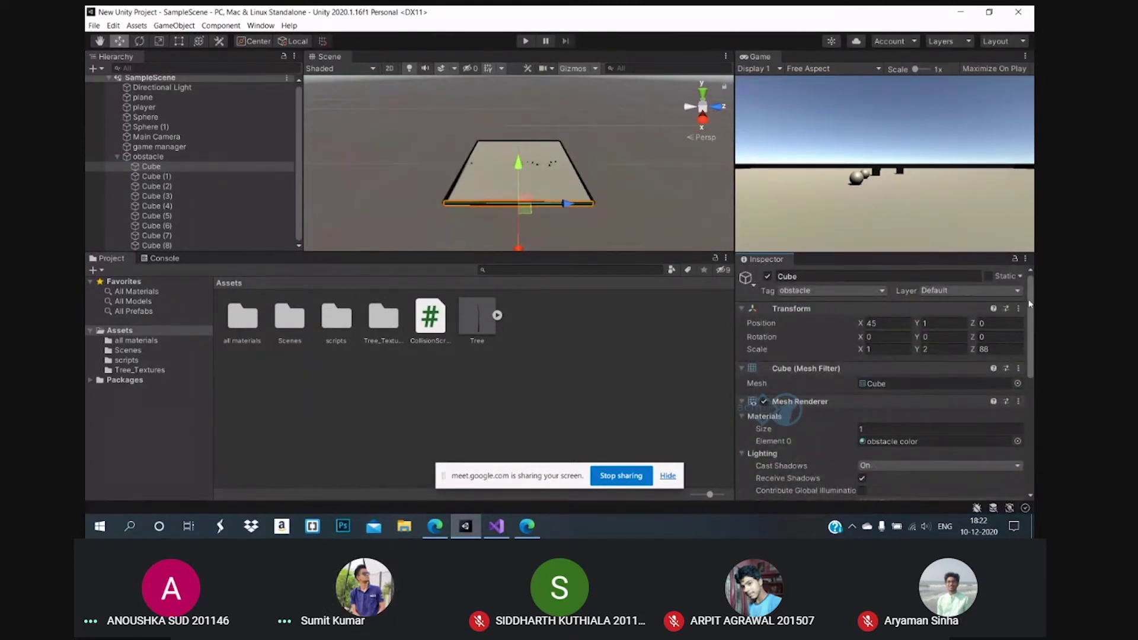
{"action": "left_click", "coordinate": [766, 277]}
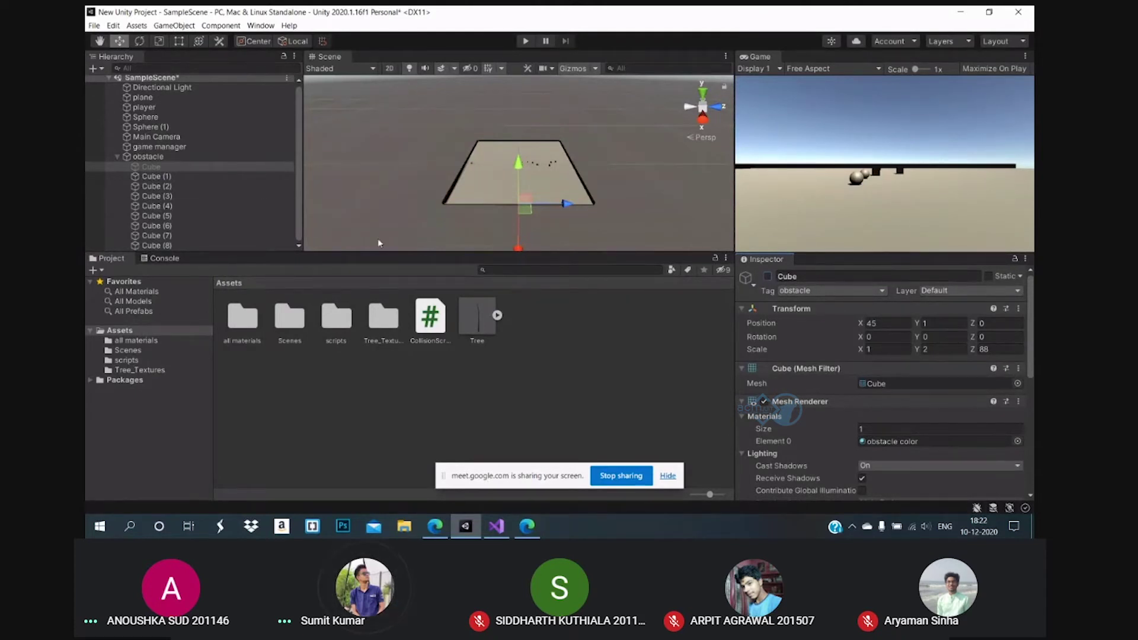
Stop sharing the Unity screen and return to the Meet participant grid
{"action": "left_click", "coordinate": [625, 479]}
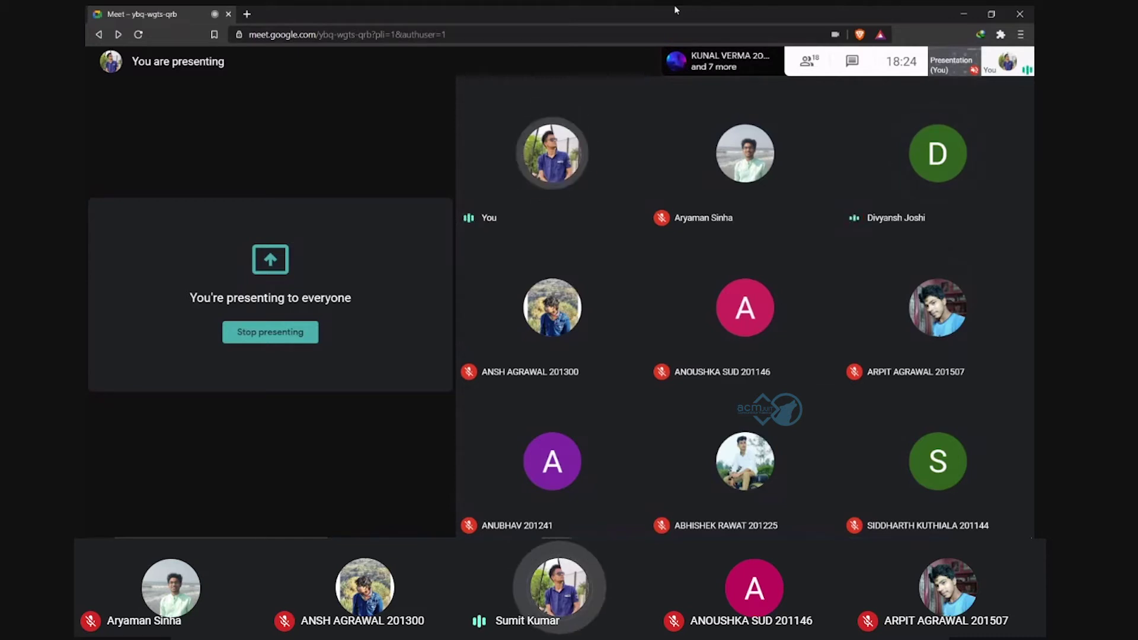
{"action": "mouse_move", "coordinate": [618, 530]}
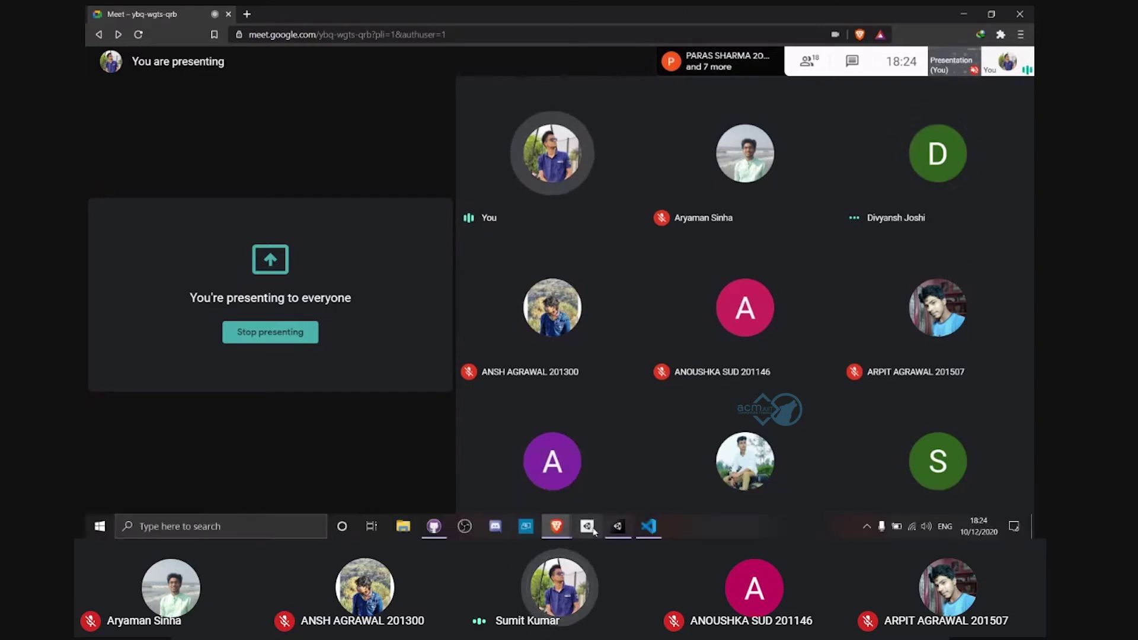
Add 'using UnityEngine.SceneManagement;' to the top of Gamemanager.cs
{"action": "left_click", "coordinate": [648, 526]}
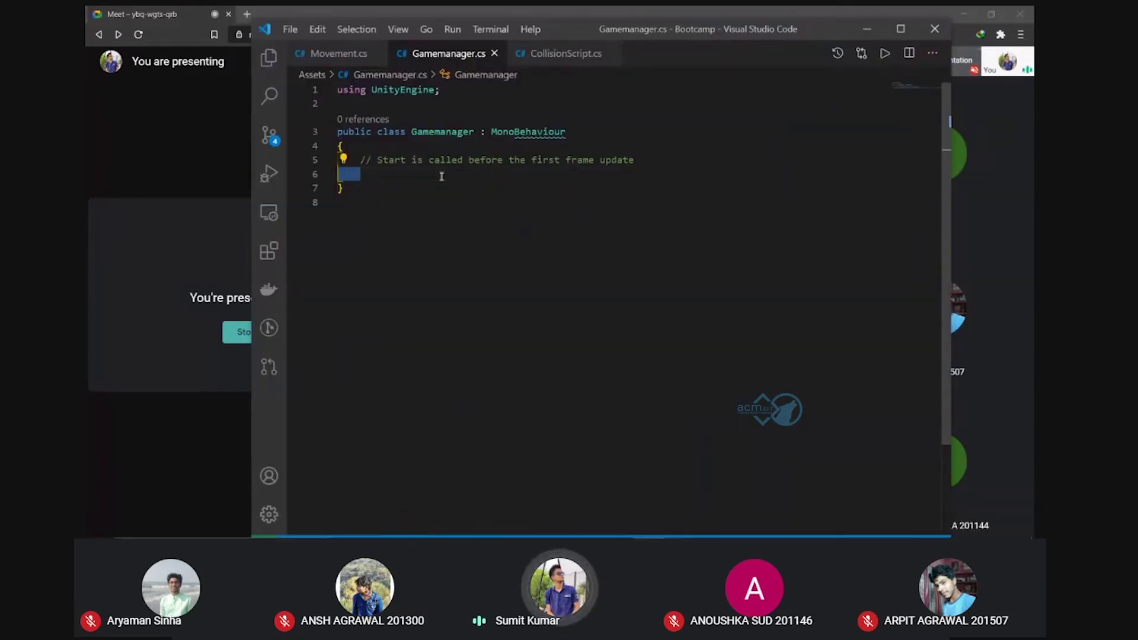
{"action": "left_click", "coordinate": [458, 92]}
{"action": "key", "text": "Return"}
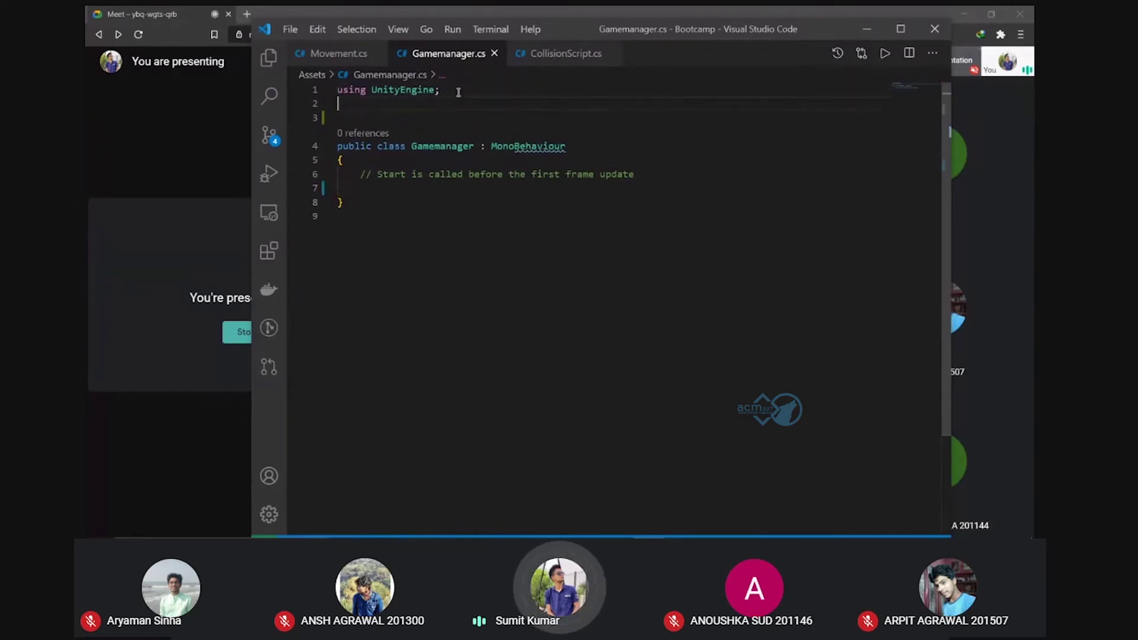
{"action": "type", "text": "su"}
{"action": "key", "text": "BackSpace"}
{"action": "type", "text": "usi"}
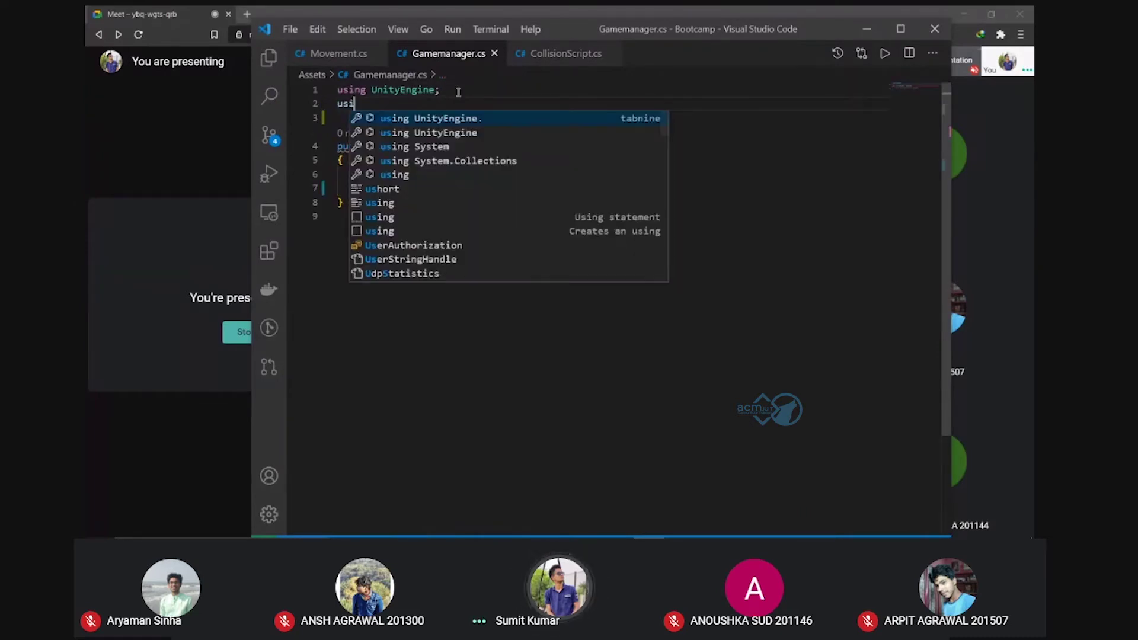
{"action": "type", "text": "n"}
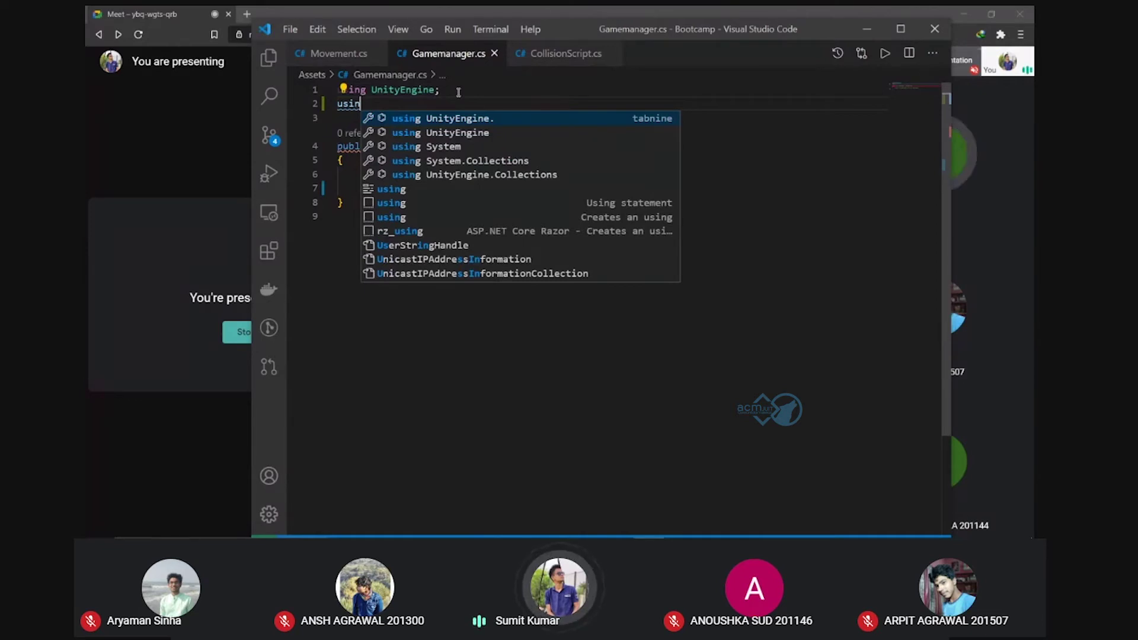
{"action": "key", "text": "Tab"}
{"action": "type", "text": "S"}
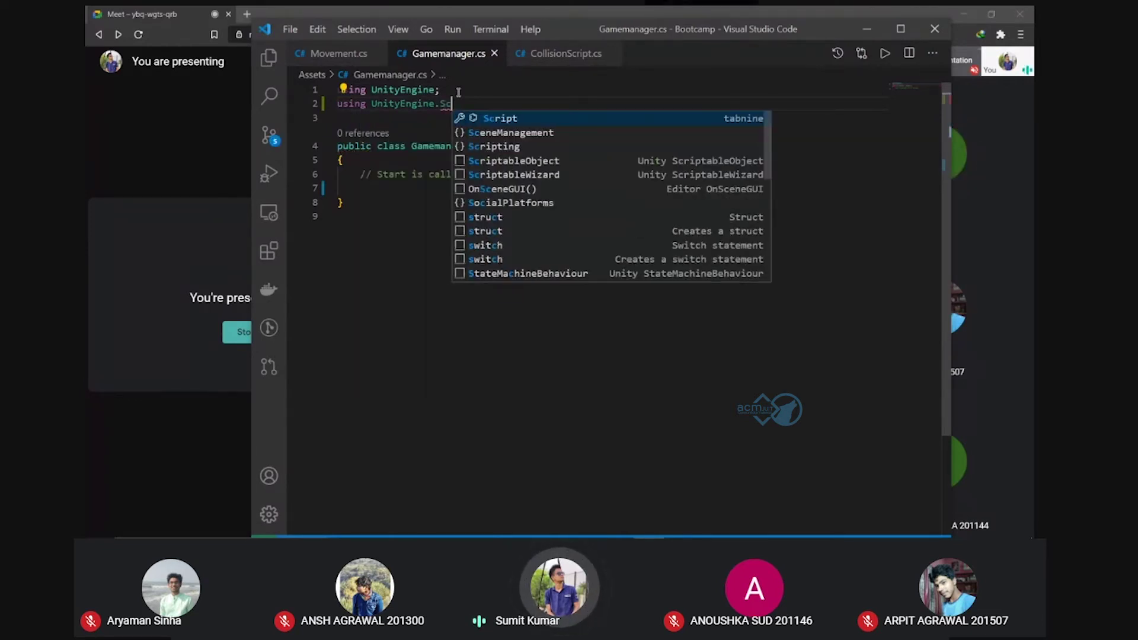
{"action": "type", "text": "cen"}
{"action": "key", "text": "Tab"}
{"action": "type", "text": ";"}
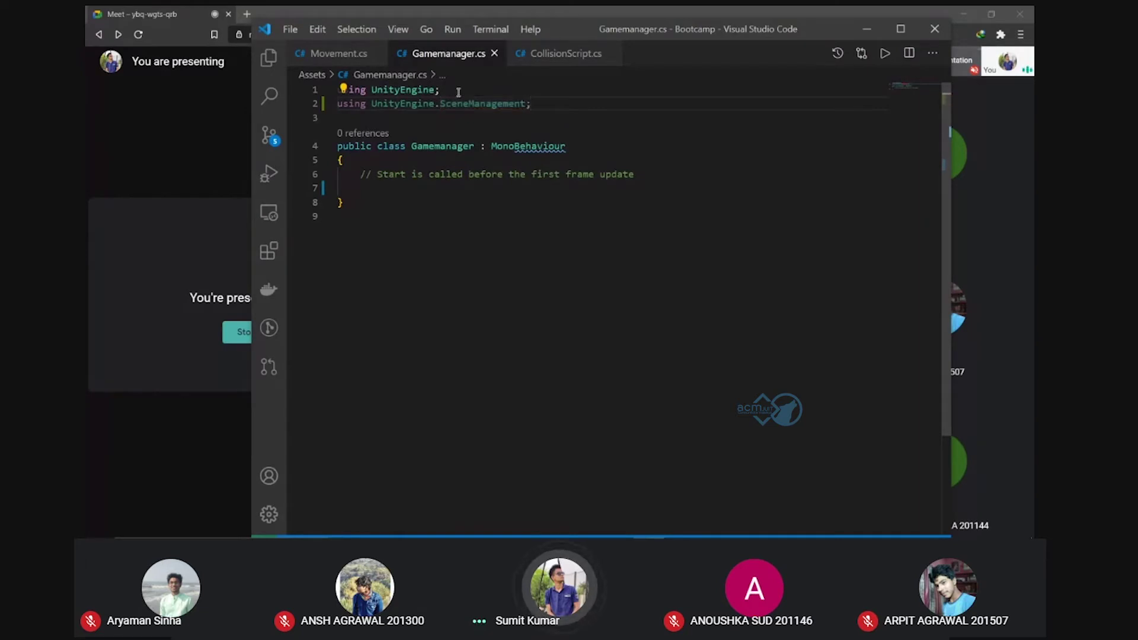
Insert an empty line inside the GameManager class body and switch back to Unity
{"action": "left_click", "coordinate": [600, 155]}
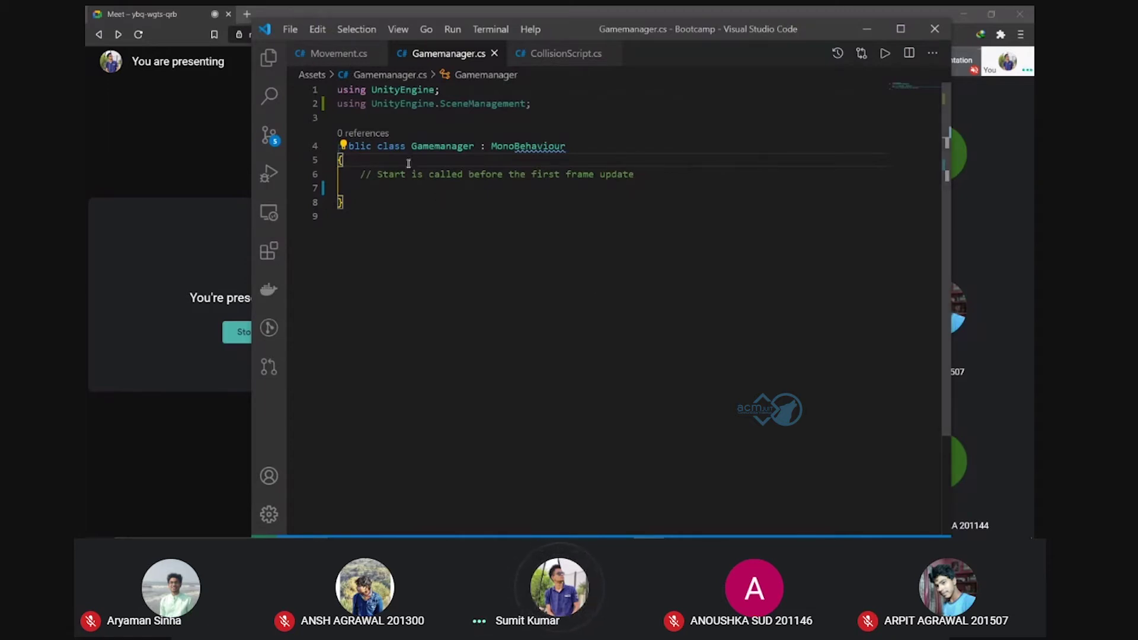
{"action": "key", "text": "Return"}
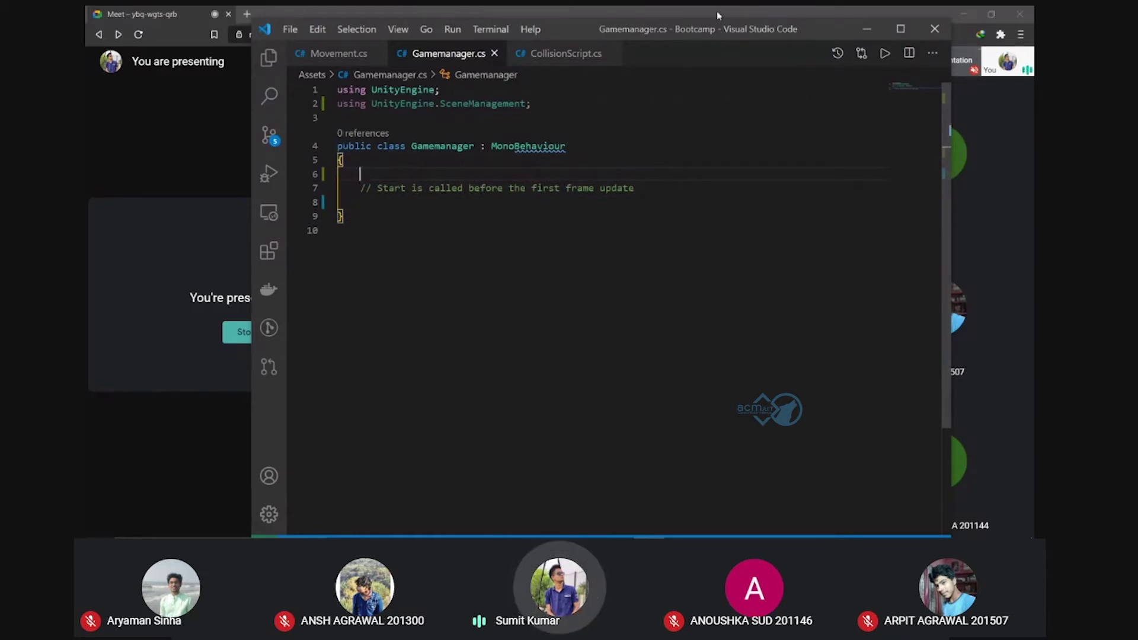
{"action": "key", "text": "alt+Tab"}
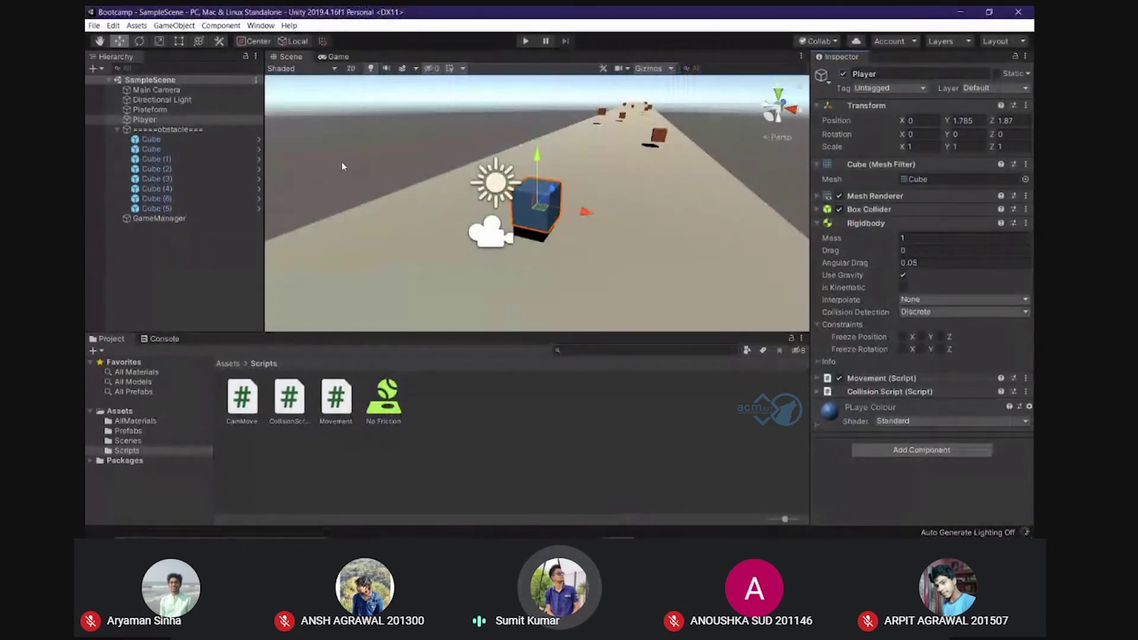
Add the open Scenes/SampleScene to Scenes In Build, close Build Settings, and deselect Player
{"action": "left_click", "coordinate": [94, 26]}
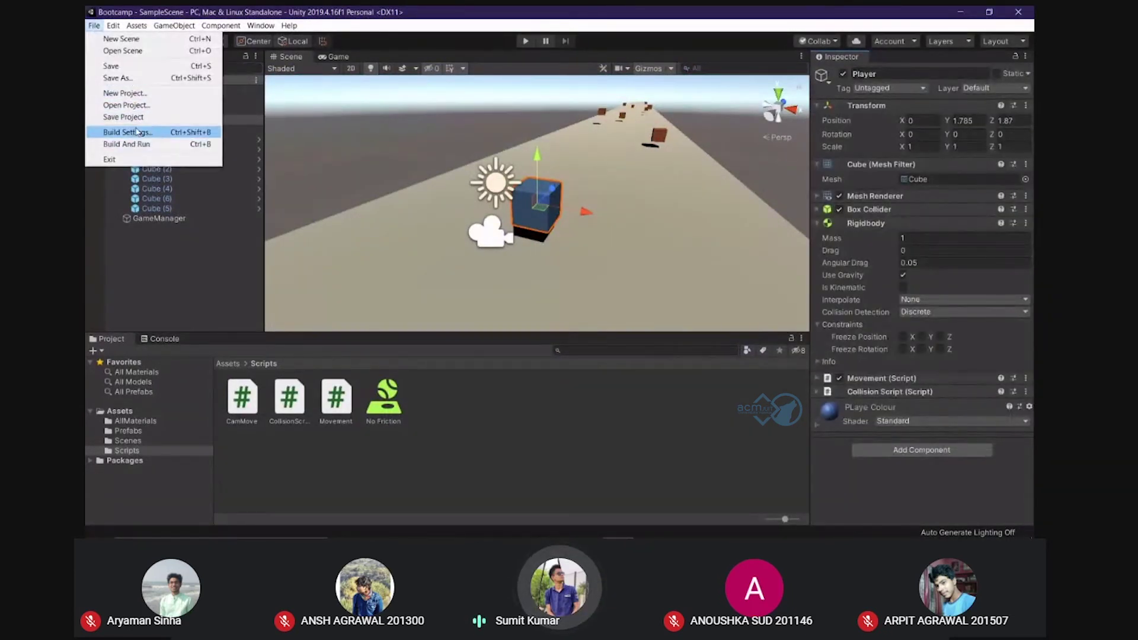
{"action": "left_click", "coordinate": [127, 132]}
{"action": "left_click_drag", "start_coordinate": [322, 34], "coordinate": [527, 36]}
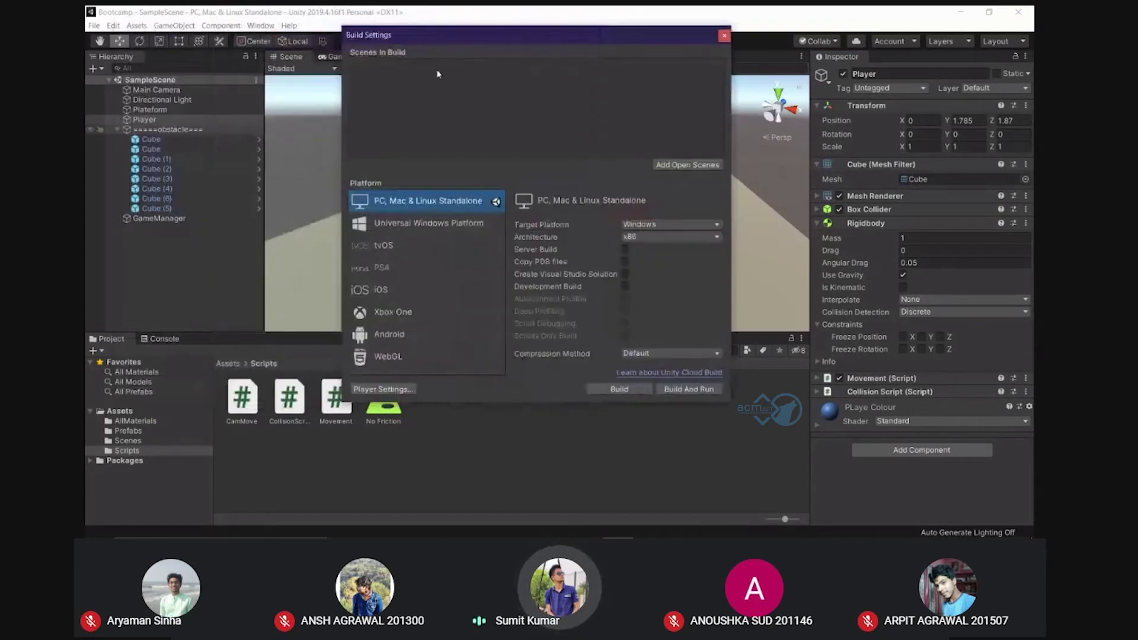
{"action": "left_click", "coordinate": [681, 164]}
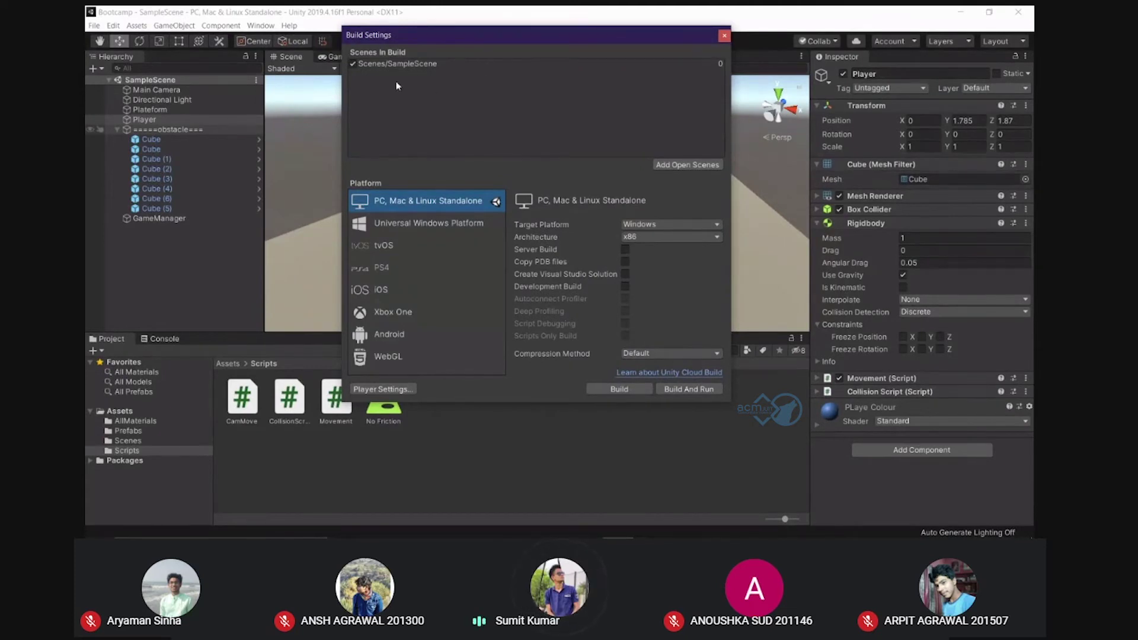
{"action": "left_click", "coordinate": [721, 66]}
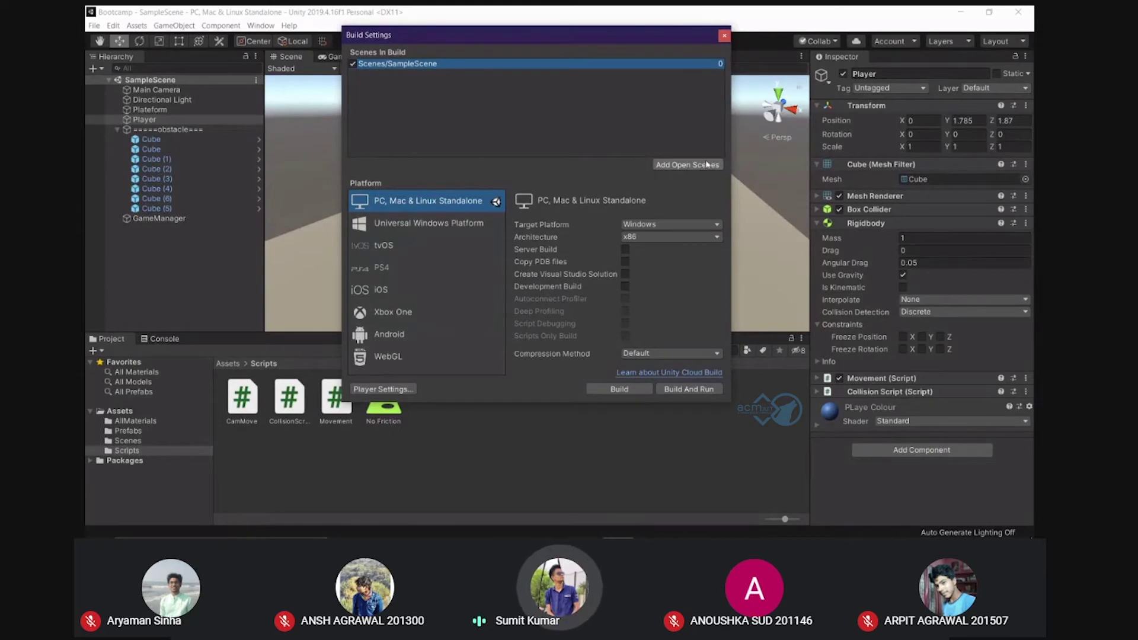
{"action": "left_click", "coordinate": [725, 38]}
{"action": "left_click", "coordinate": [470, 447]}
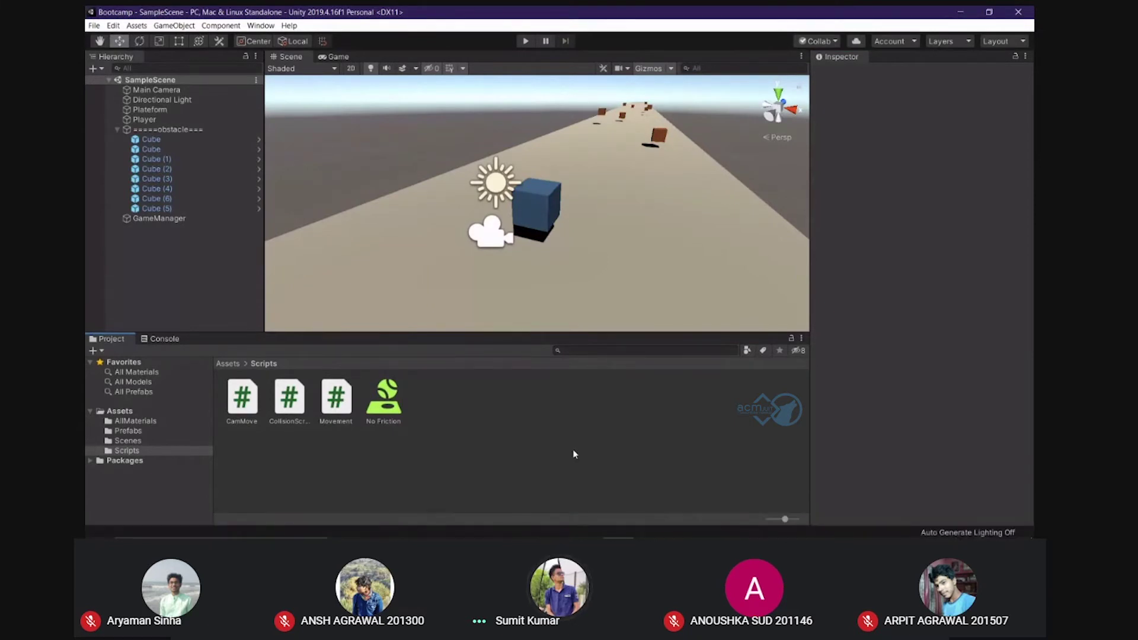
Review the movement-disabling line in CollisionScript.cs, then return to Gamemanager.cs
{"action": "left_click", "coordinate": [649, 530]}
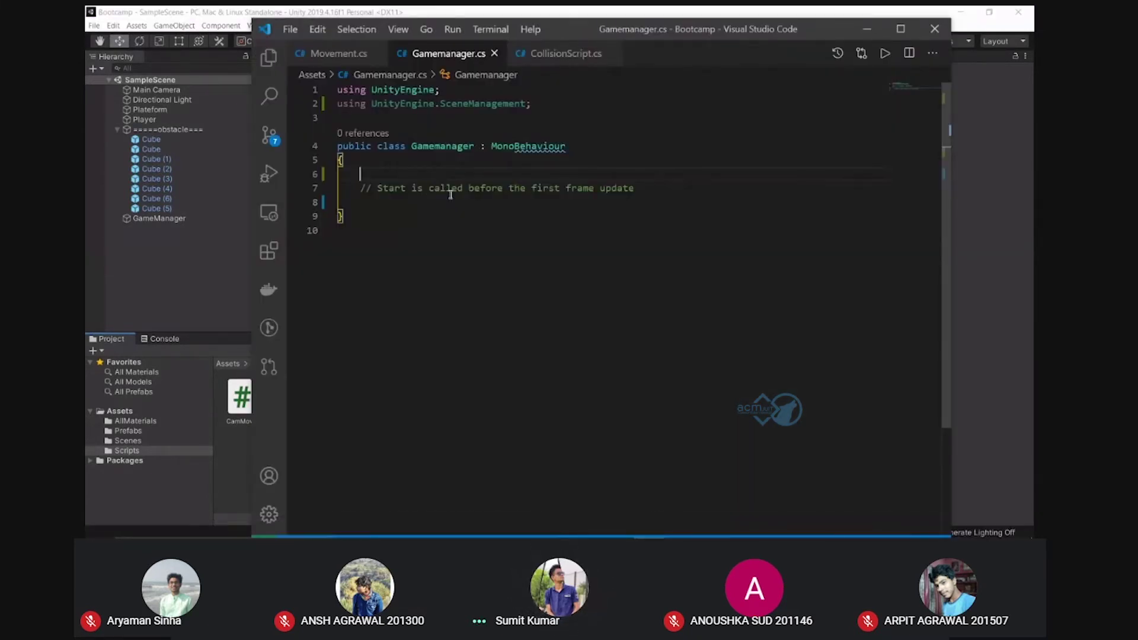
{"action": "left_click", "coordinate": [555, 55]}
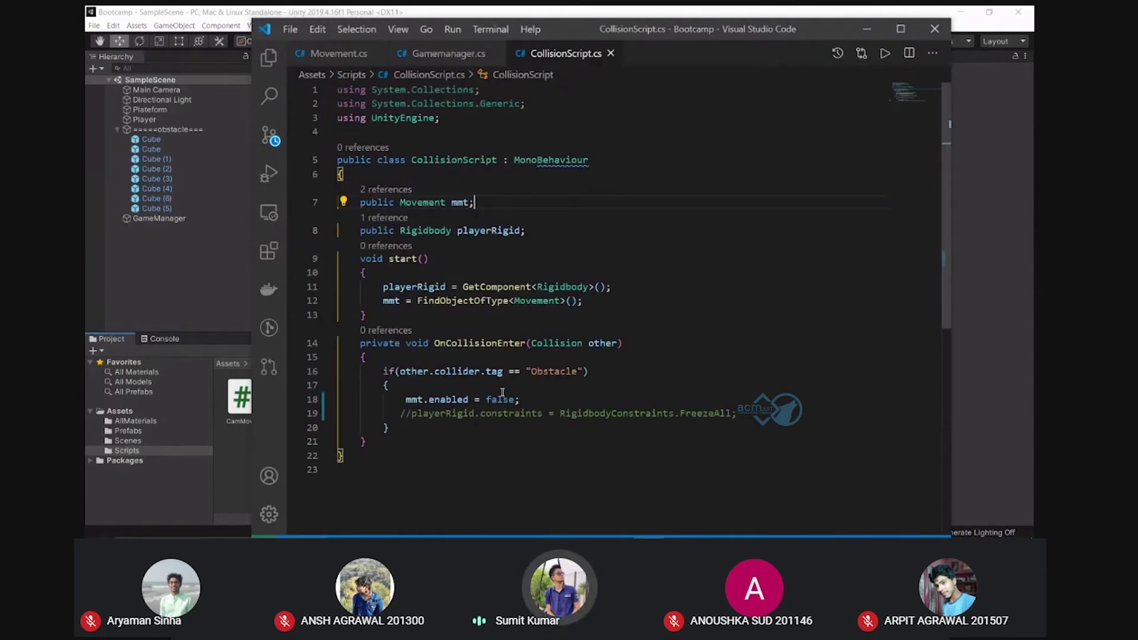
{"action": "left_click", "coordinate": [522, 400]}
{"action": "key", "text": "ctrl+Tab"}
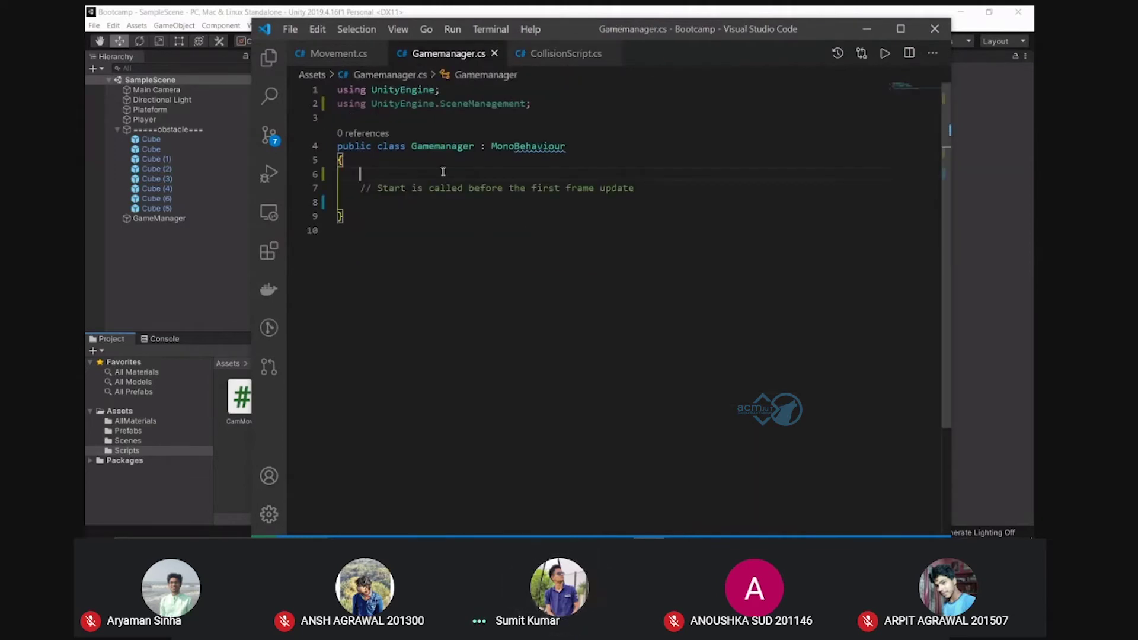
Declare an empty void Restart() method in Gamemanager.cs
{"action": "type", "text": "void "}
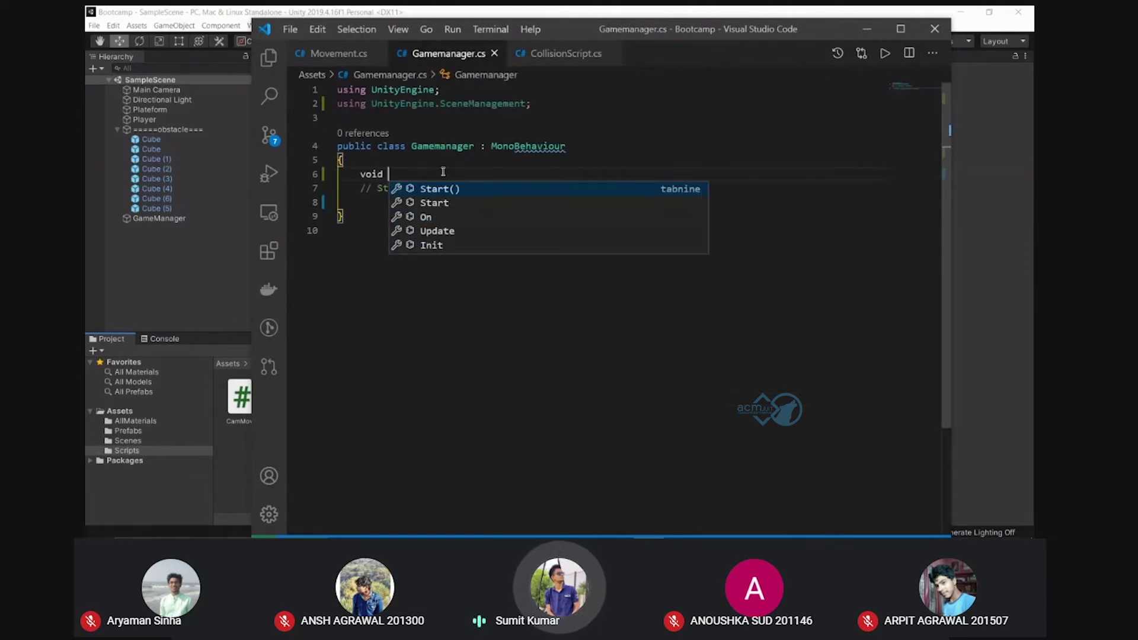
{"action": "type", "text": "Re"}
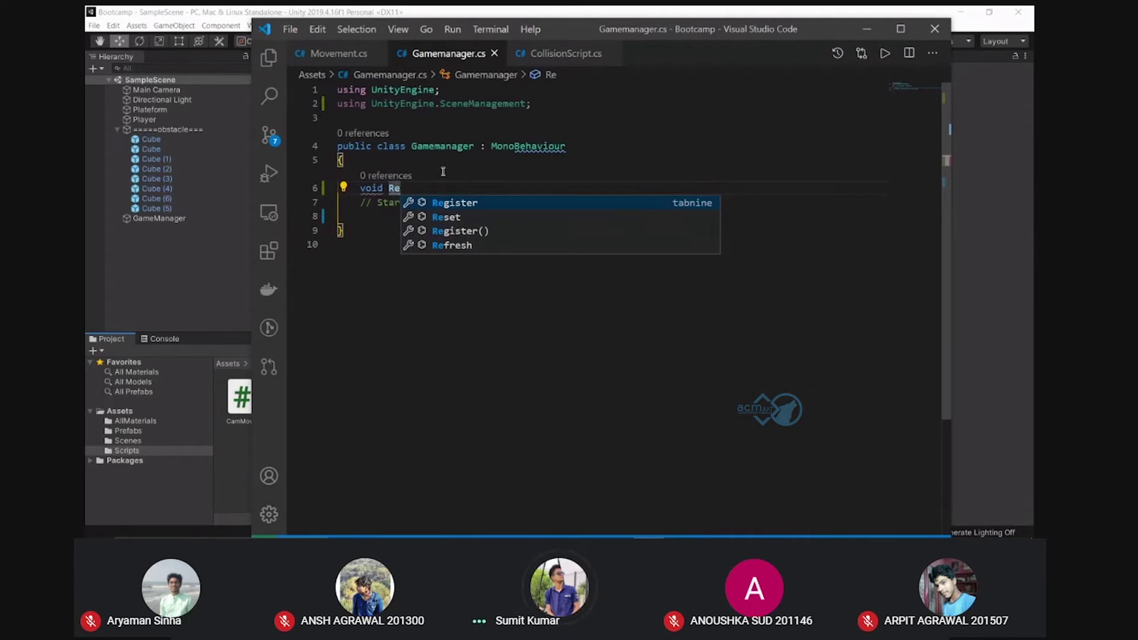
{"action": "type", "text": "start"}
{"action": "key", "text": "Return"}
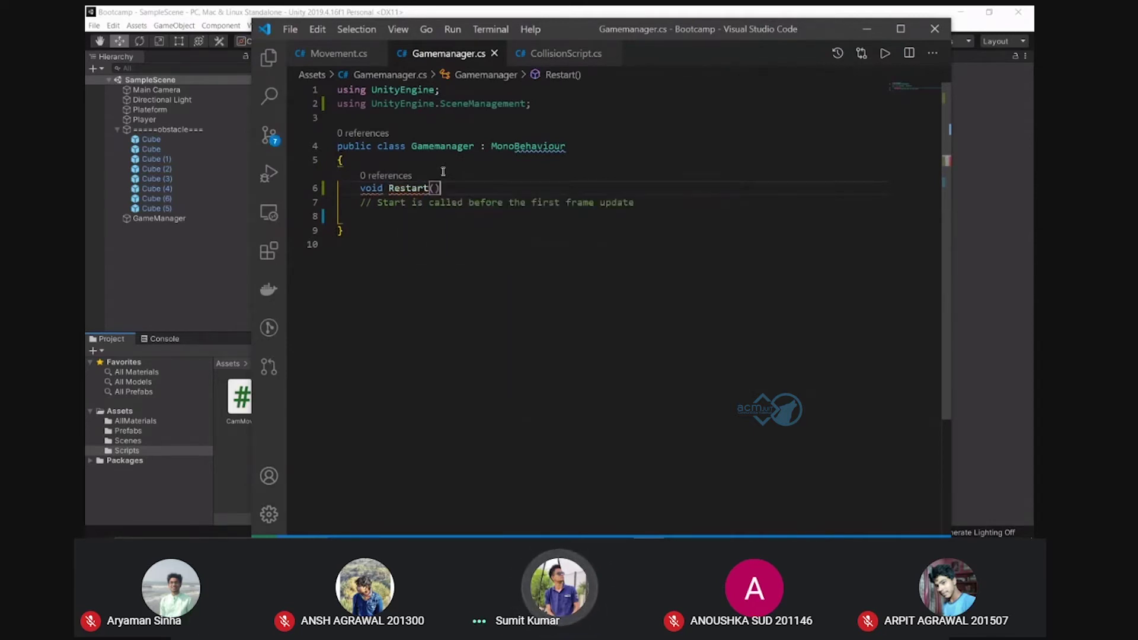
{"action": "key", "text": "Return"}
{"action": "type", "text": "{"}
{"action": "key", "text": "Return"}
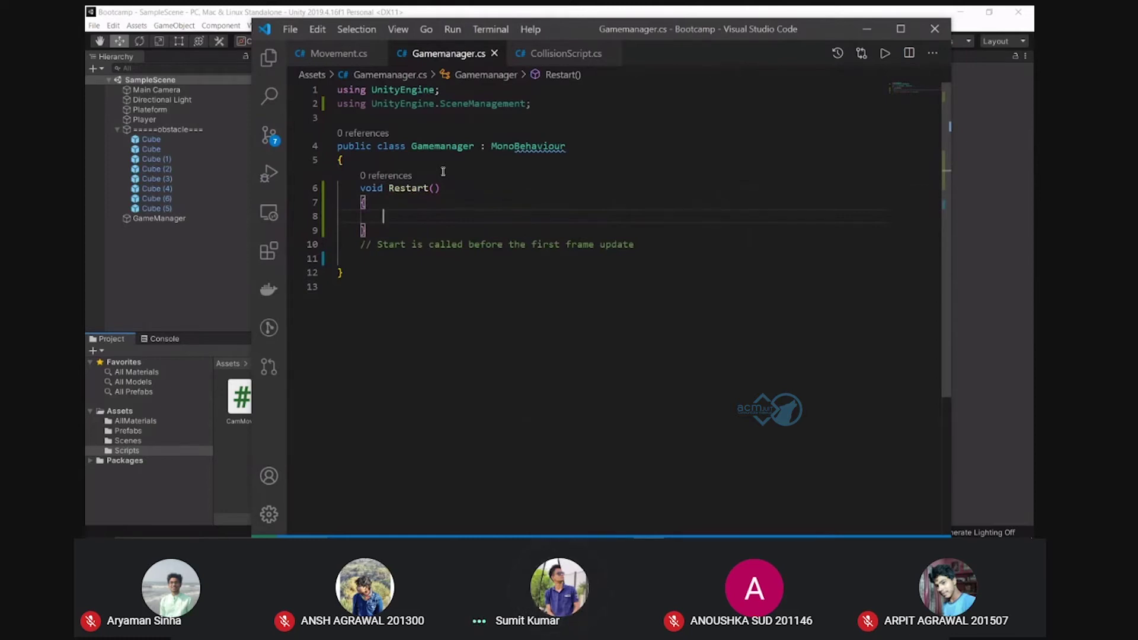
Begin the Restart body with SceneManager.GetActiveScene using autocomplete
{"action": "type", "text": "Get"}
{"action": "key", "text": "BackSpace"}
{"action": "key", "text": "BackSpace"}
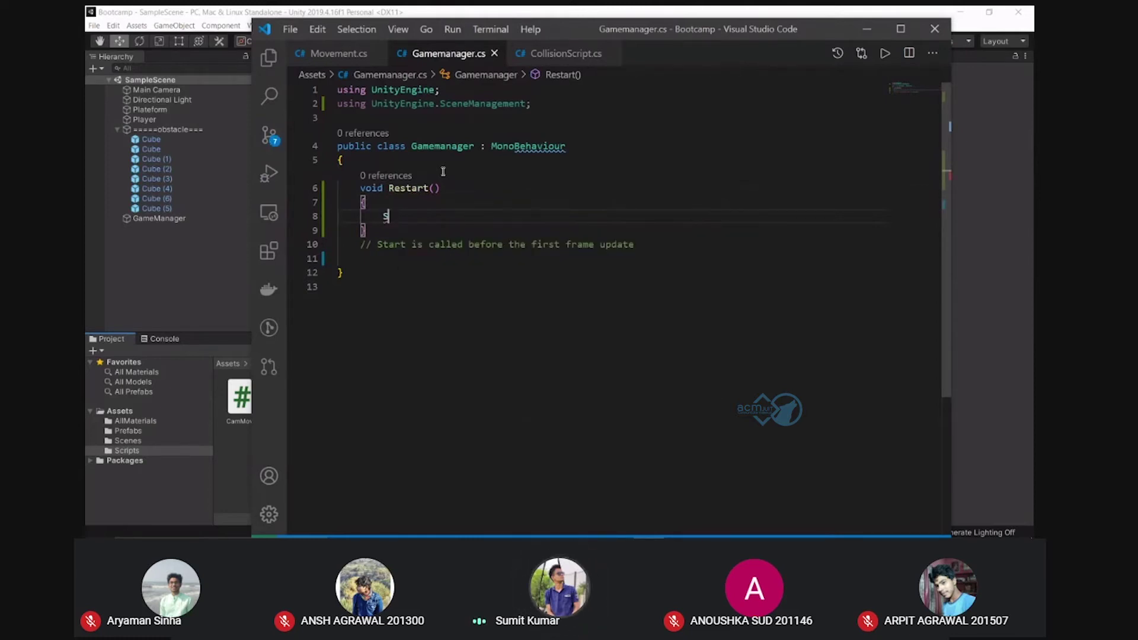
{"action": "type", "text": "ce"}
{"action": "key", "text": "Down"}
{"action": "key", "text": "Down"}
{"action": "key", "text": "Return"}
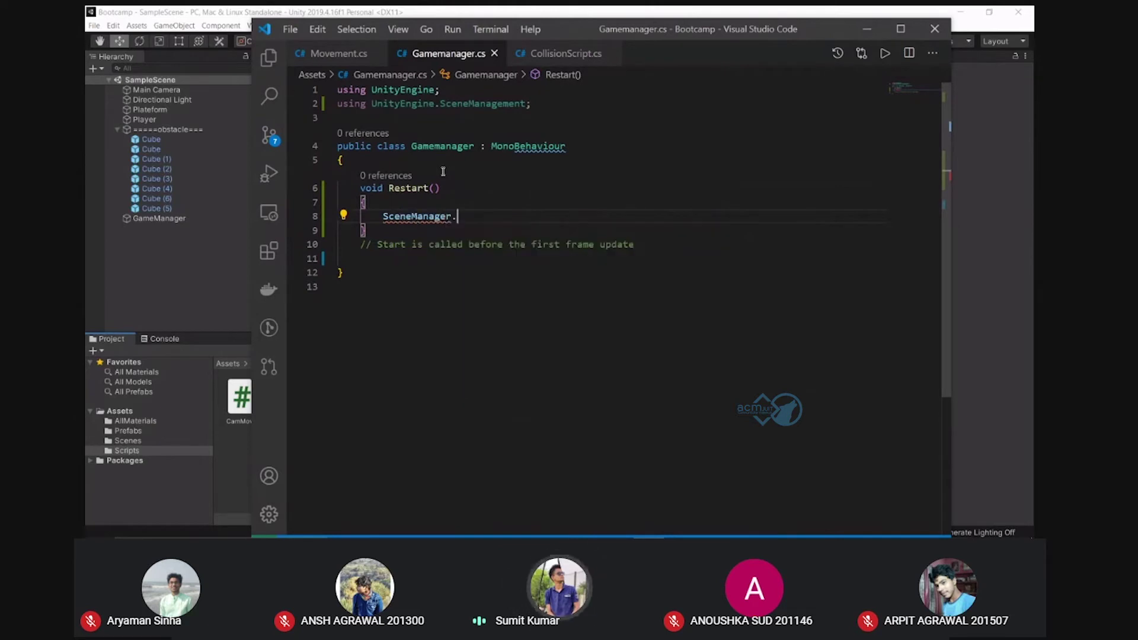
{"action": "type", "text": "Act"}
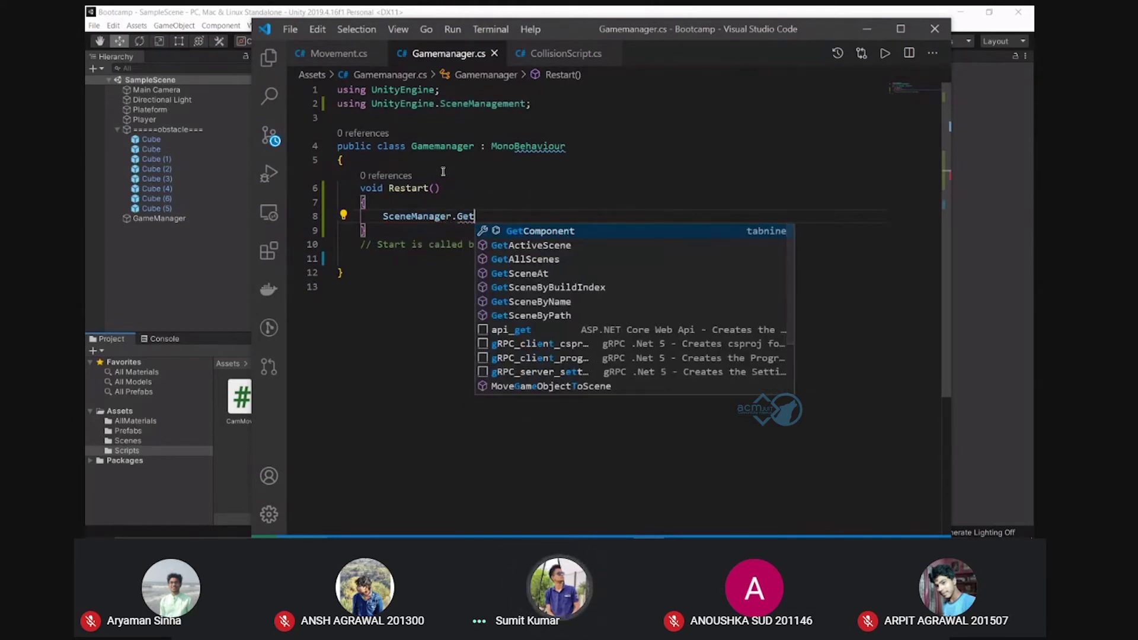
{"action": "key", "text": "Return"}
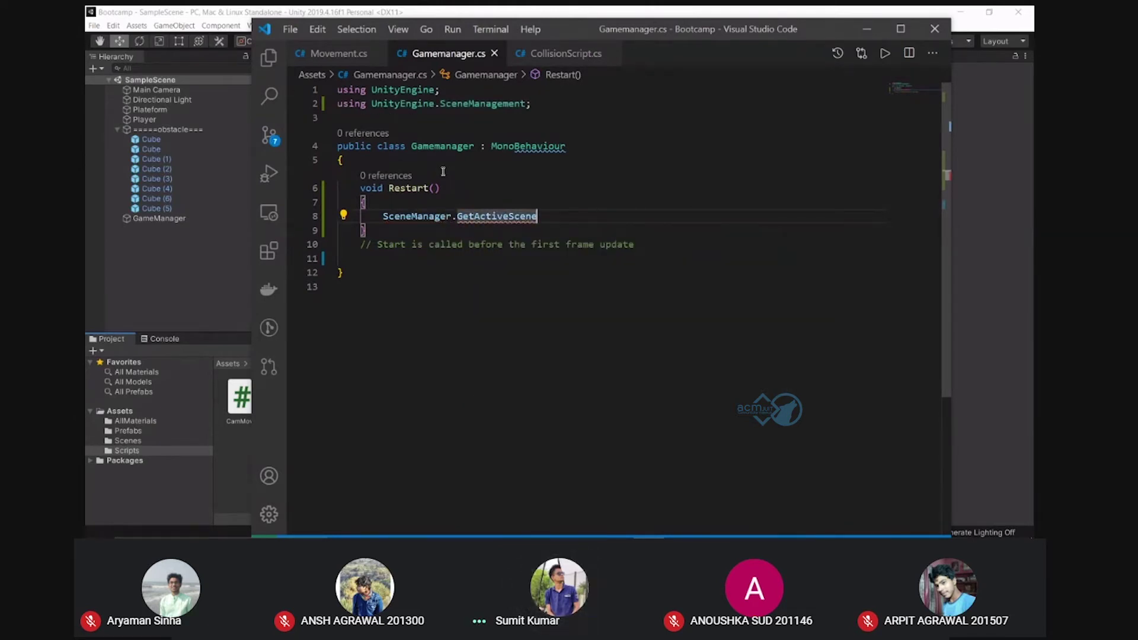
Add LoadScene("") inside the GetActiveScene parentheses
{"action": "type", "text": "(Get"}
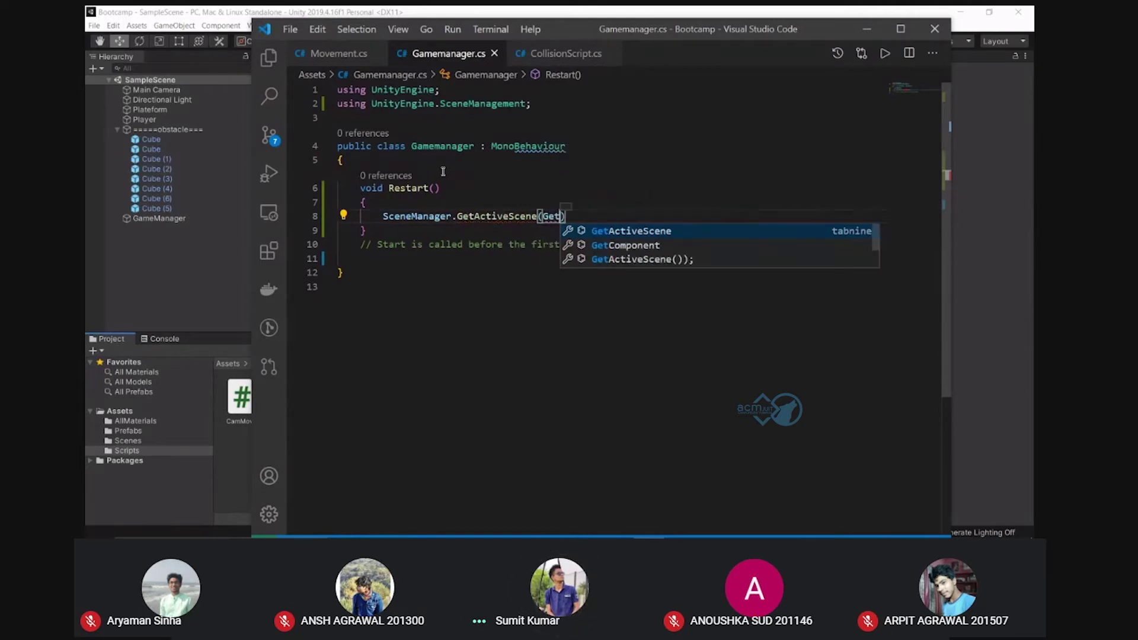
{"action": "key", "text": "BackSpace"}
{"action": "key", "text": "BackSpace"}
{"action": "key", "text": "BackSpace"}
{"action": "type", "text": "Load"}
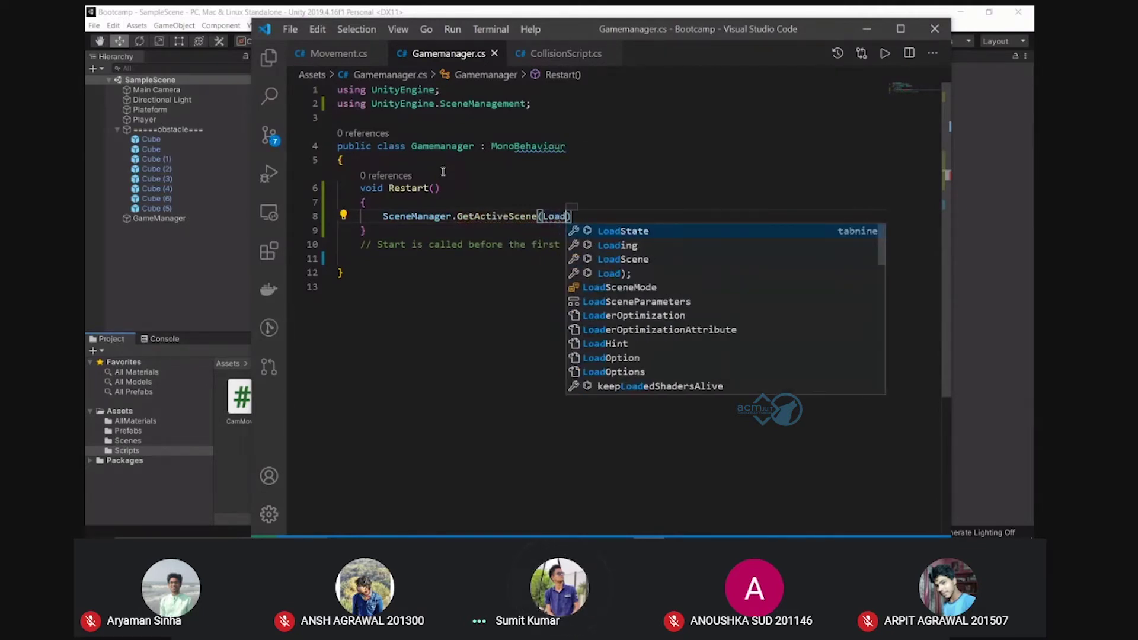
{"action": "key", "text": "Down"}
{"action": "key", "text": "Down"}
{"action": "key", "text": "Return"}
{"action": "type", "text": "."}
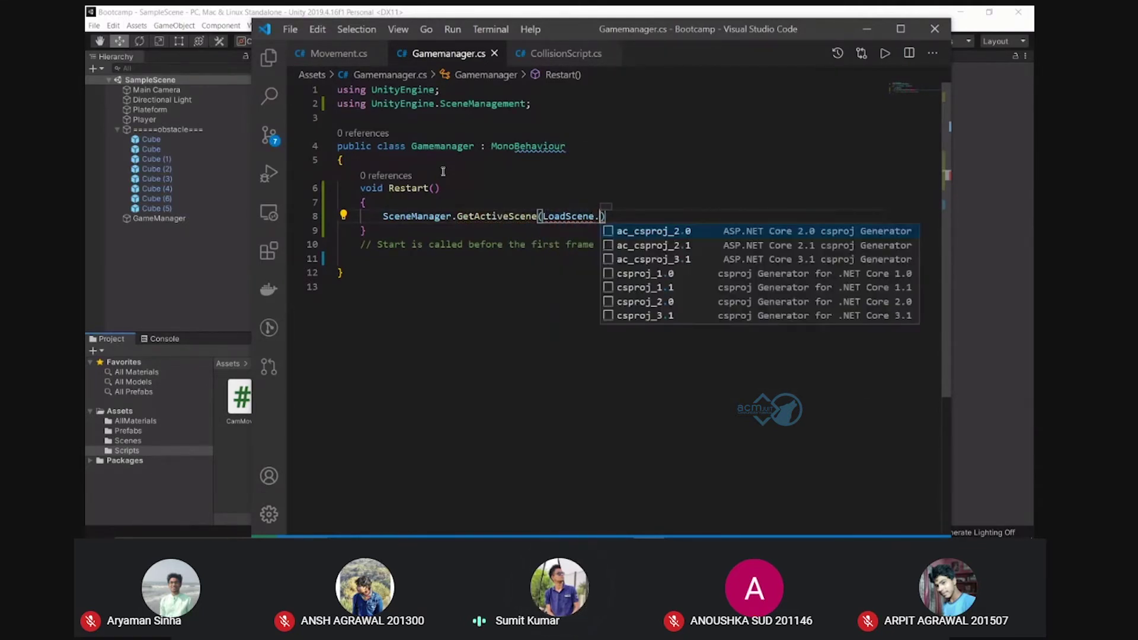
{"action": "key", "text": "BackSpace"}
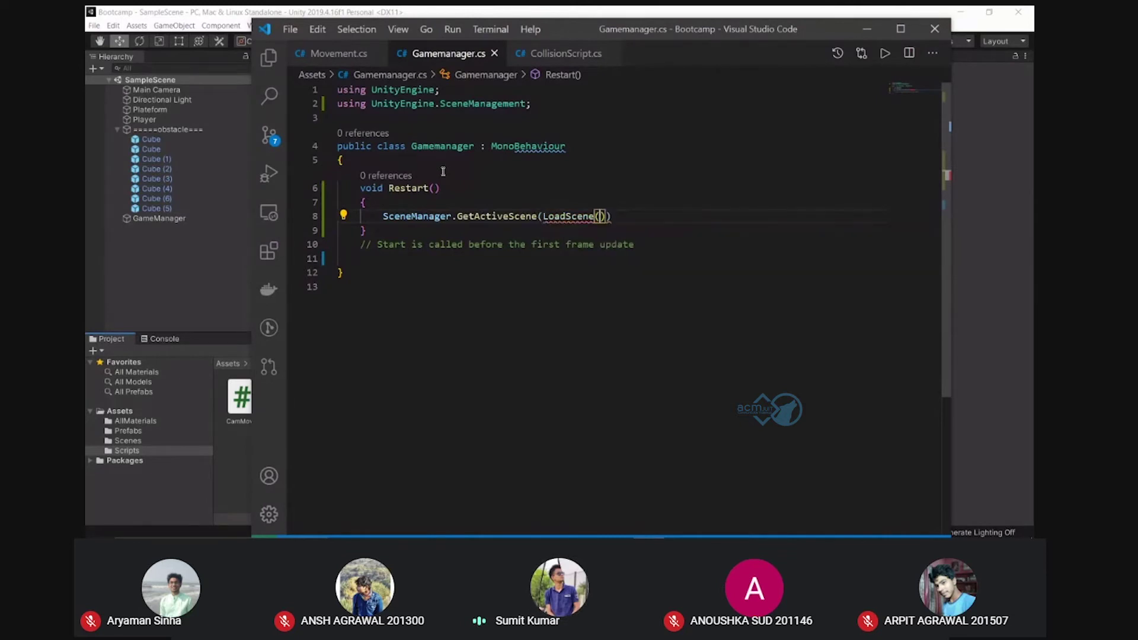
{"action": "type", "text": "\""}
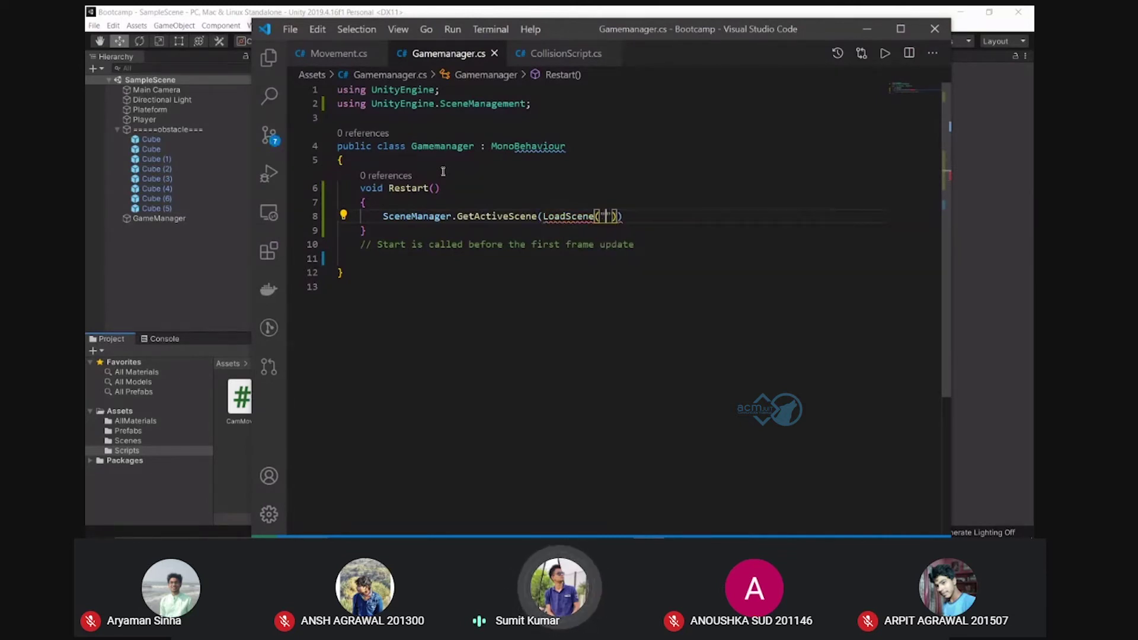
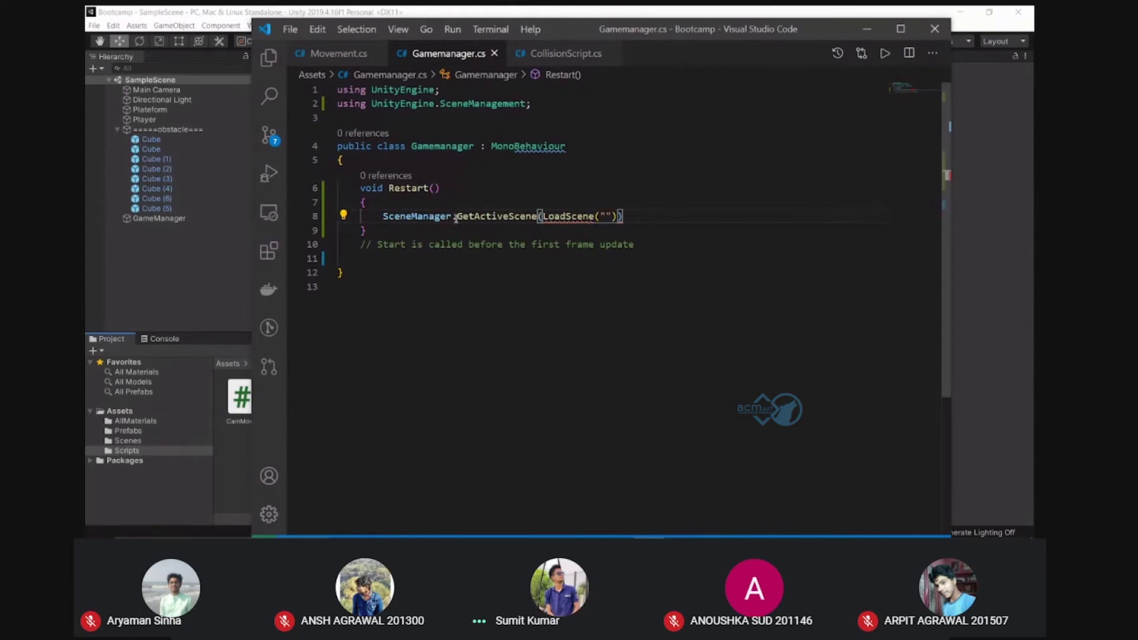
Examine the GetActiveScene and LoadScene calls and their brackets on line 8 of Gamemanager.cs
{"action": "left_click_drag", "start_coordinate": [457, 217], "coordinate": [543, 217]}
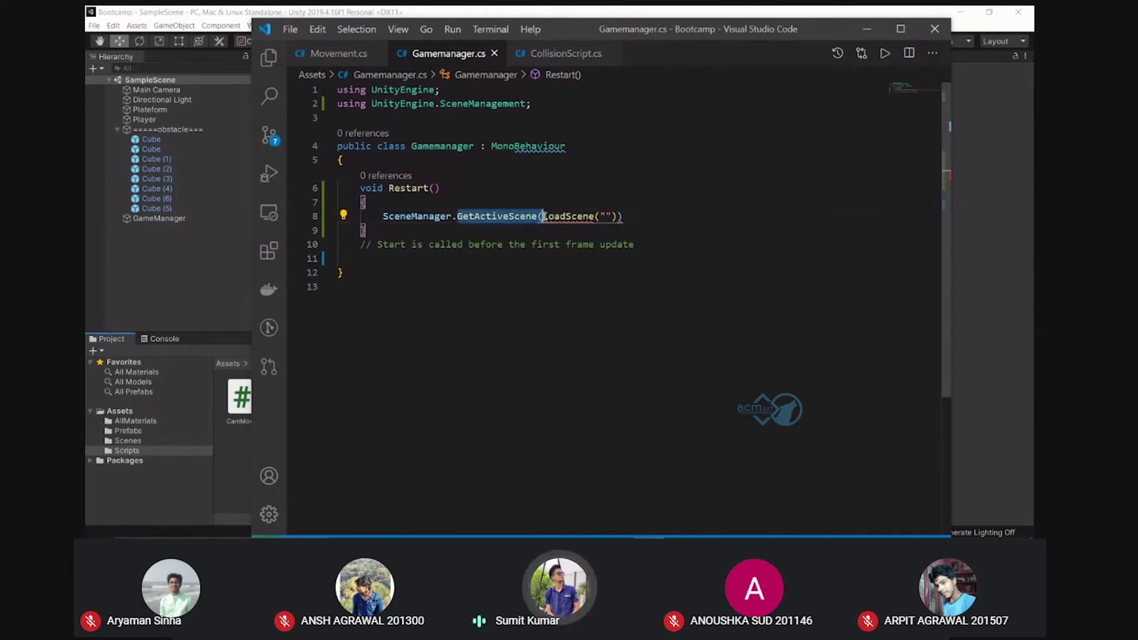
{"action": "left_click", "coordinate": [473, 218]}
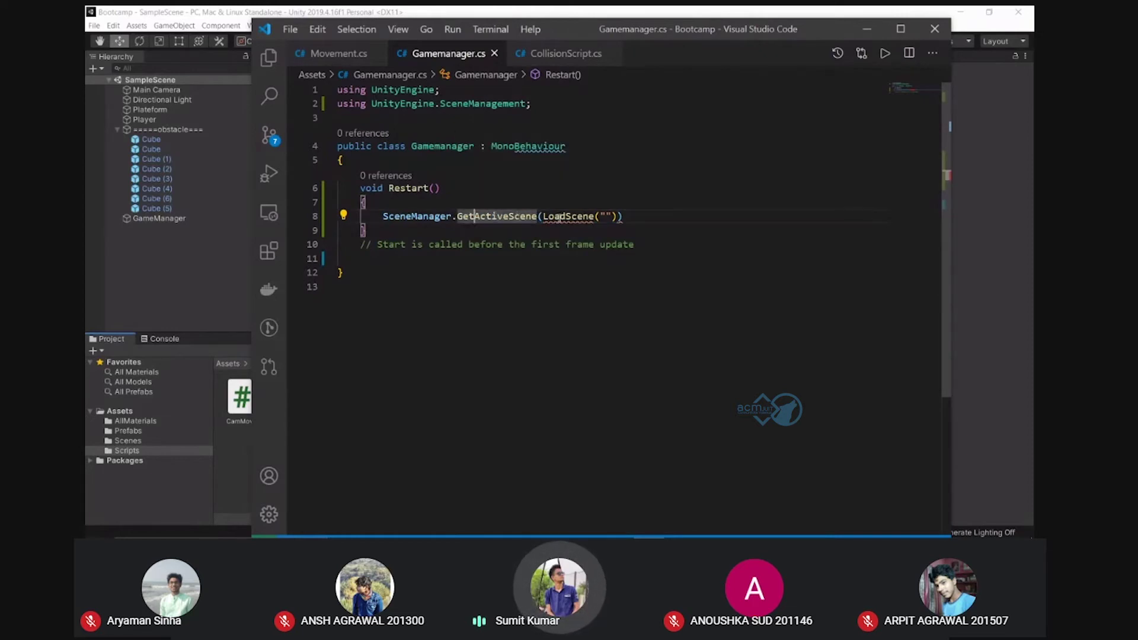
{"action": "left_click", "coordinate": [546, 217]}
{"action": "left_click_drag", "start_coordinate": [543, 217], "coordinate": [608, 217]}
{"action": "left_click", "coordinate": [607, 217]}
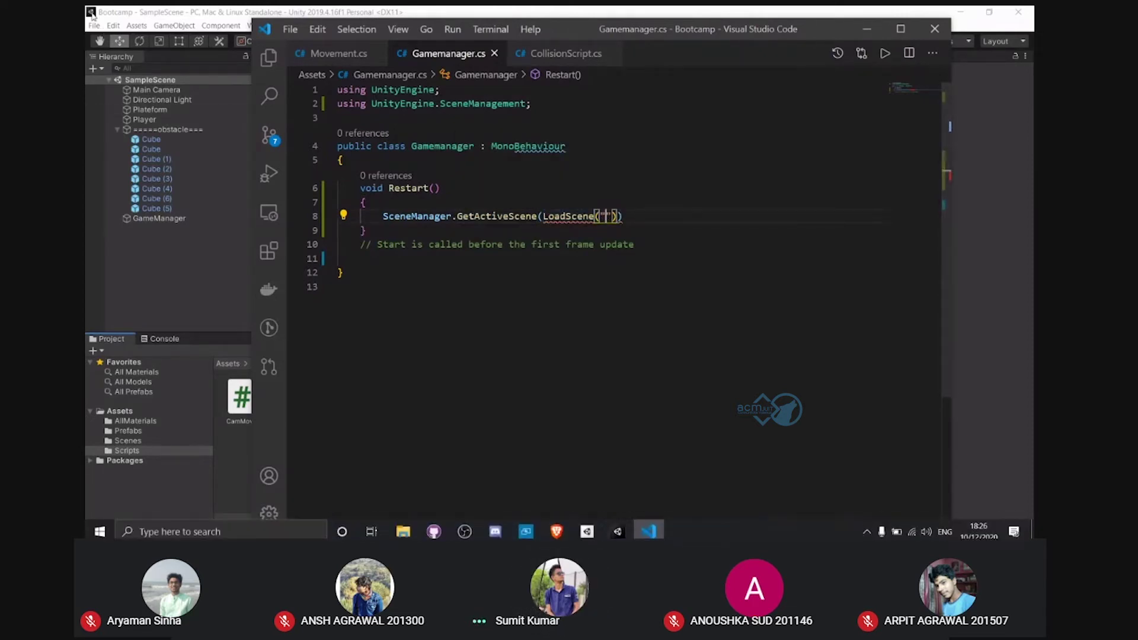
In Unity's Build Settings, confirm SampleScene is listed among the build scenes
{"action": "left_click", "coordinate": [617, 527]}
{"action": "left_click", "coordinate": [112, 25]}
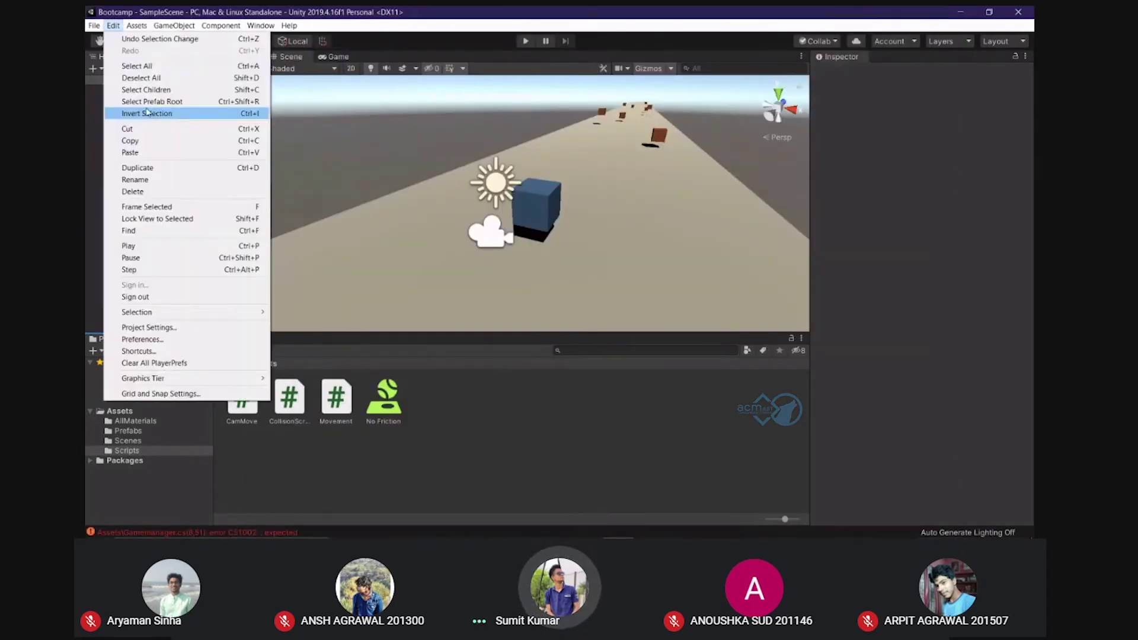
{"action": "mouse_move", "coordinate": [94, 25]}
{"action": "left_click", "coordinate": [125, 132]}
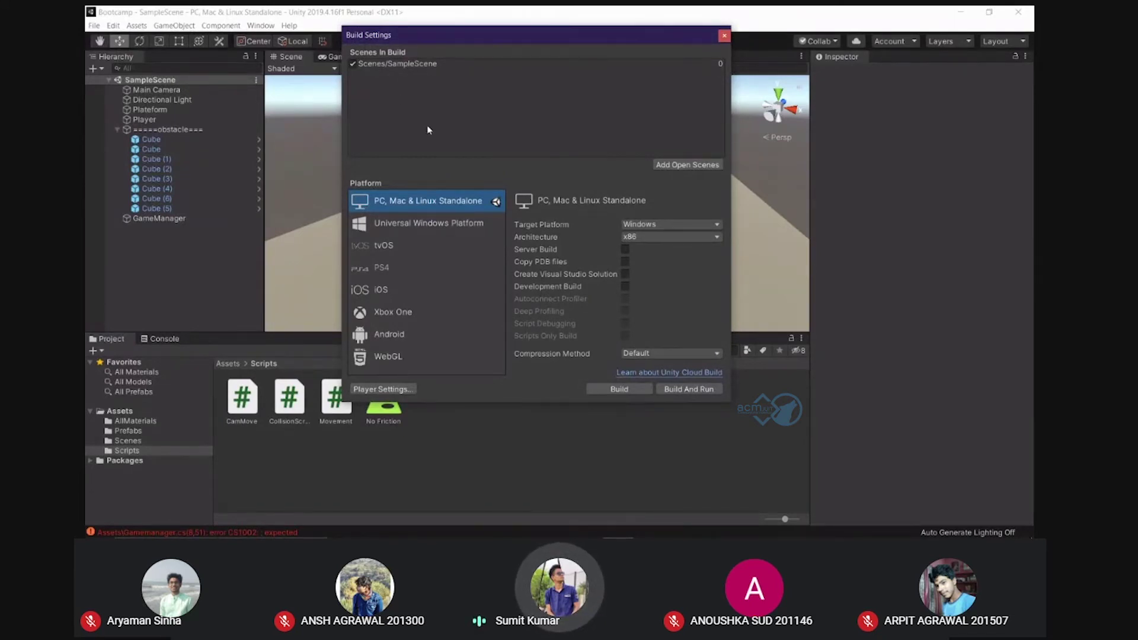
{"action": "left_click", "coordinate": [720, 67]}
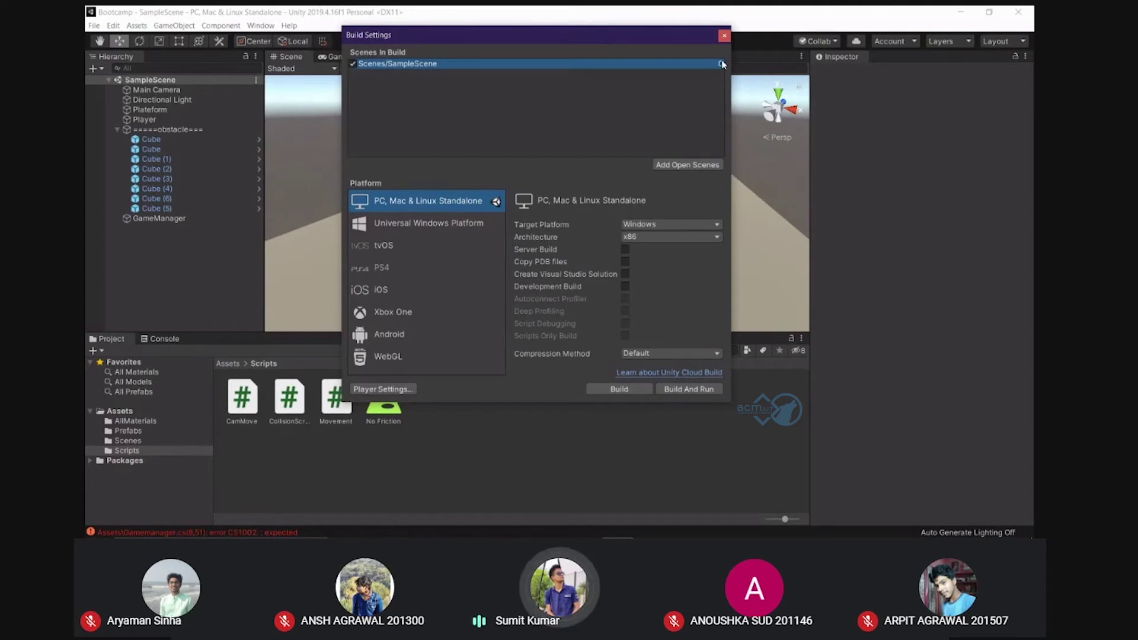
{"action": "left_click", "coordinate": [724, 36]}
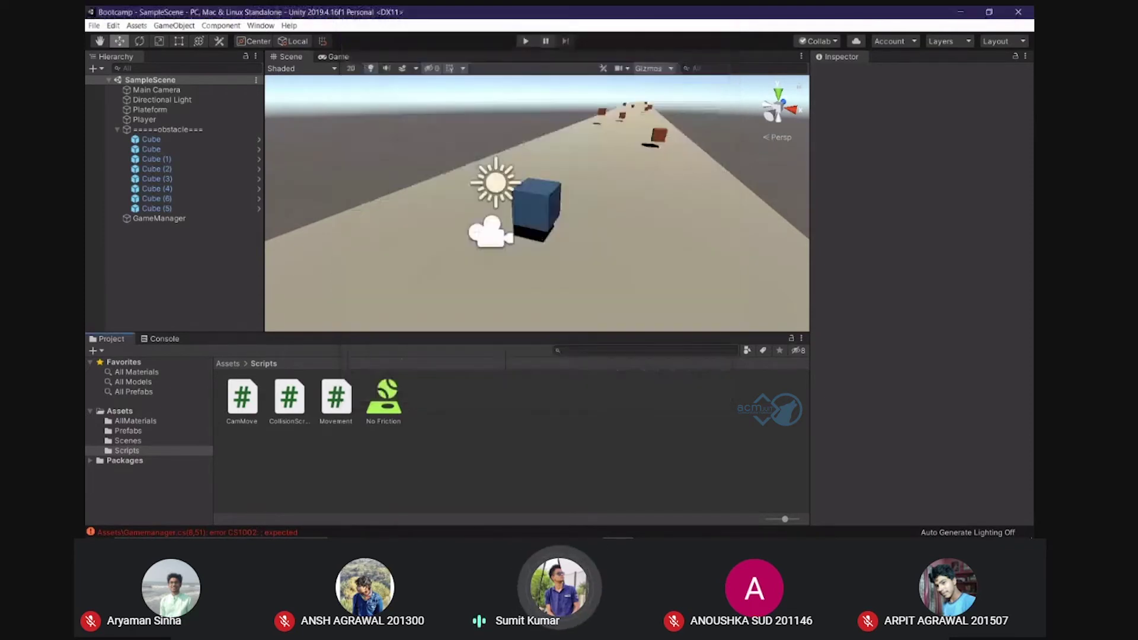
Replace LoadScene's empty quotes with .buildIndex + 0); and add a Scenemanger prefix
{"action": "left_click", "coordinate": [649, 528]}
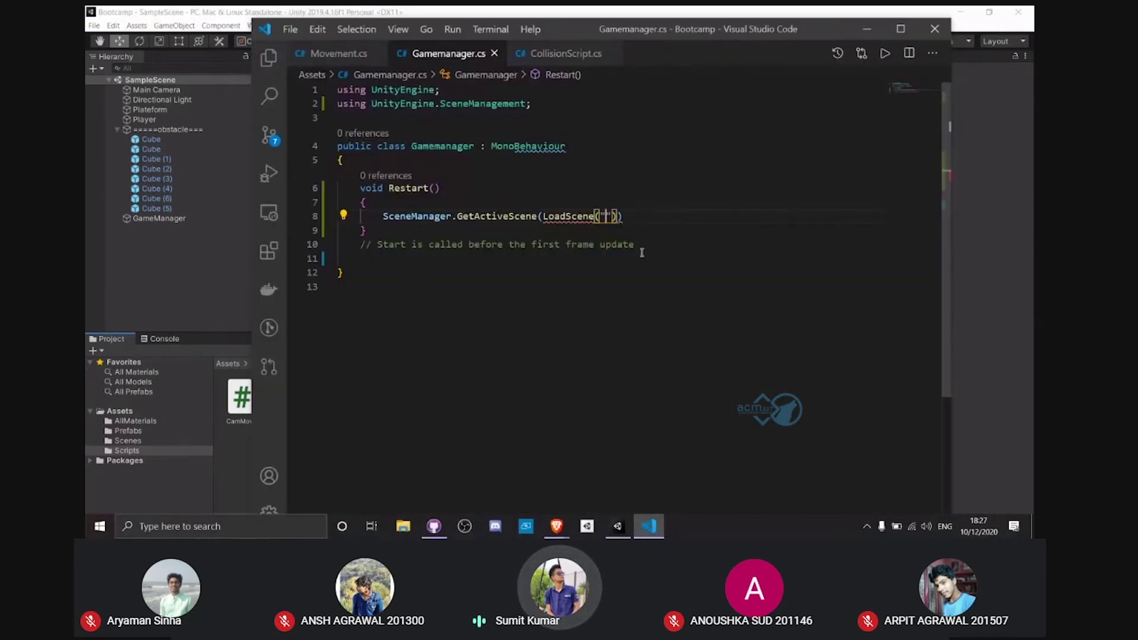
{"action": "key", "text": "BackSpace"}
{"action": "key", "text": "BackSpace"}
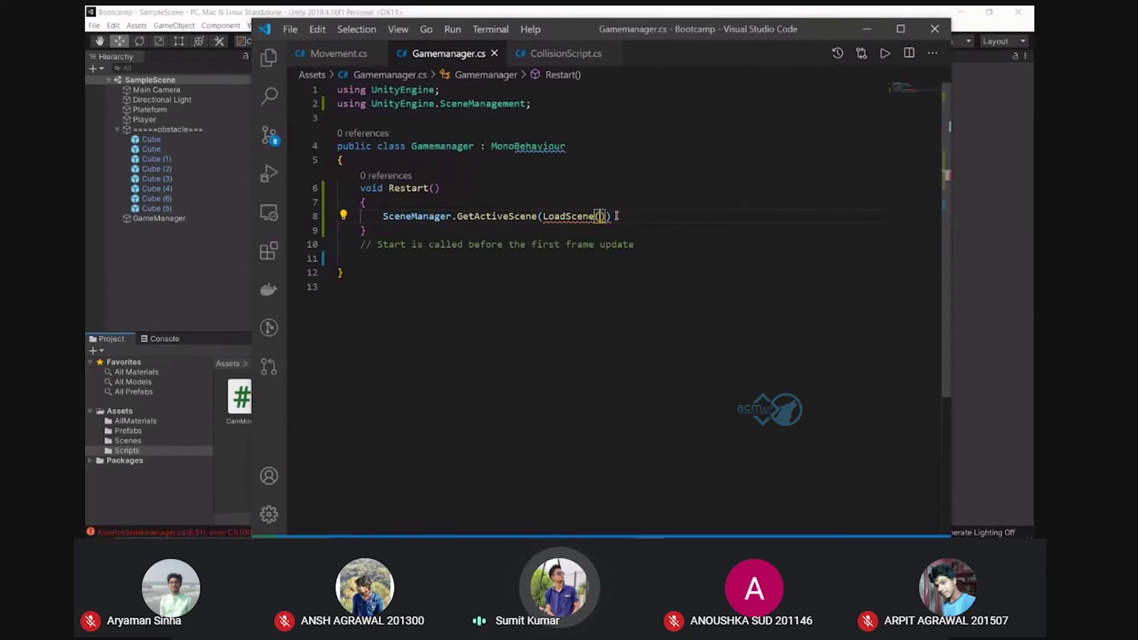
{"action": "key", "text": "BackSpace"}
{"action": "key", "text": "BackSpace"}
{"action": "key", "text": "BackSpace"}
{"action": "type", "text": "."}
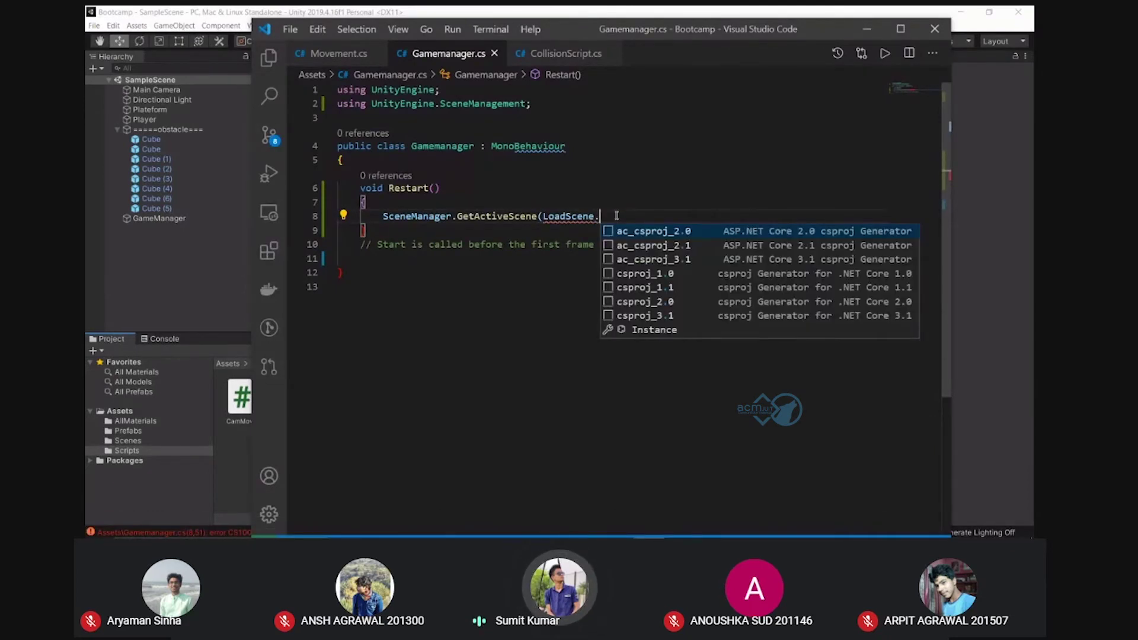
{"action": "type", "text": "bui"}
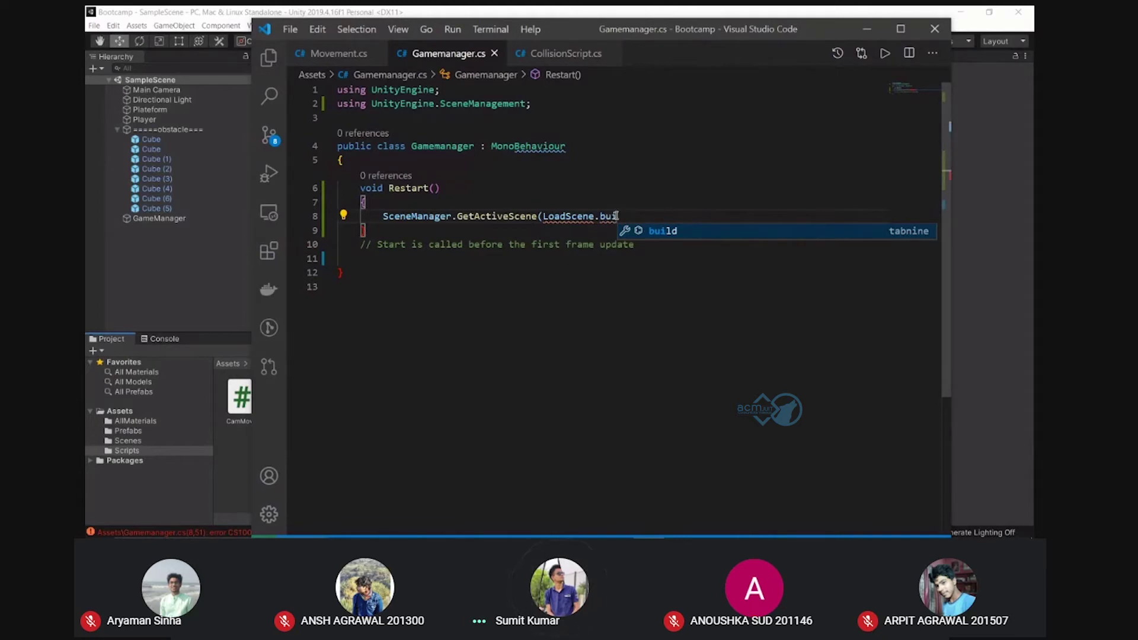
{"action": "key", "text": "Tab"}
{"action": "type", "text": "Inde"}
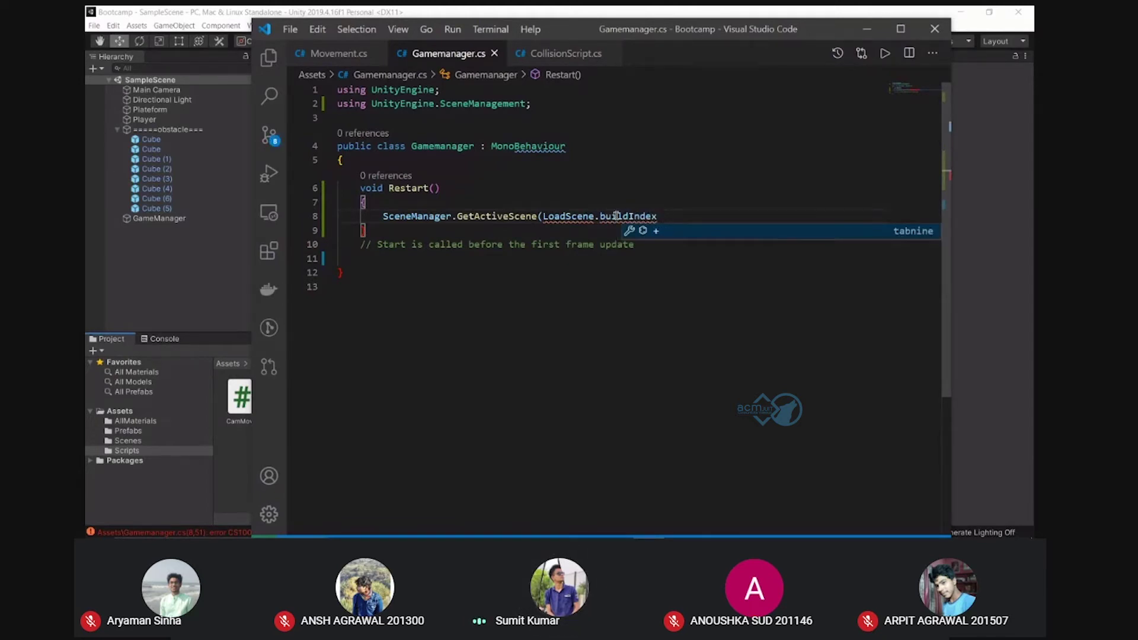
{"action": "type", "text": " +"}
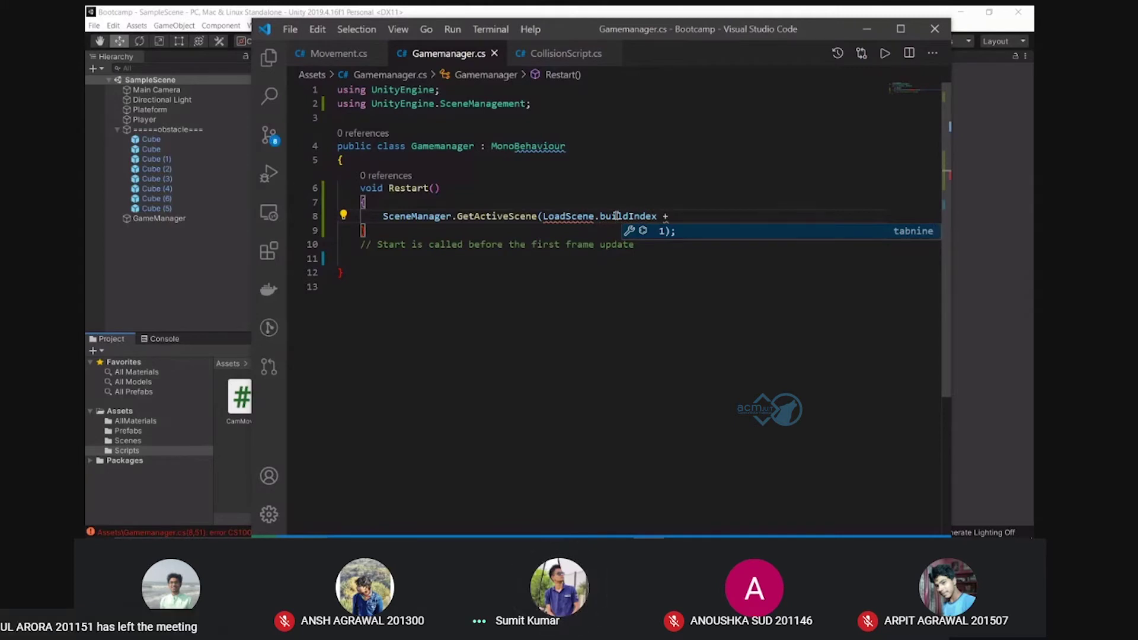
{"action": "type", "text": " 0"}
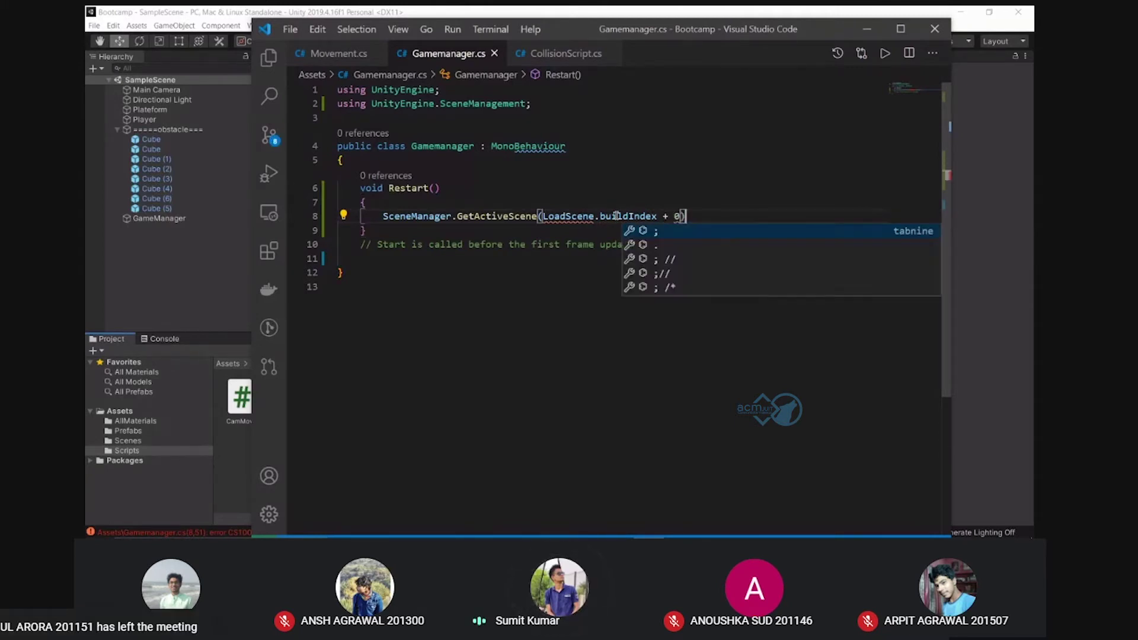
{"action": "type", "text": ");"}
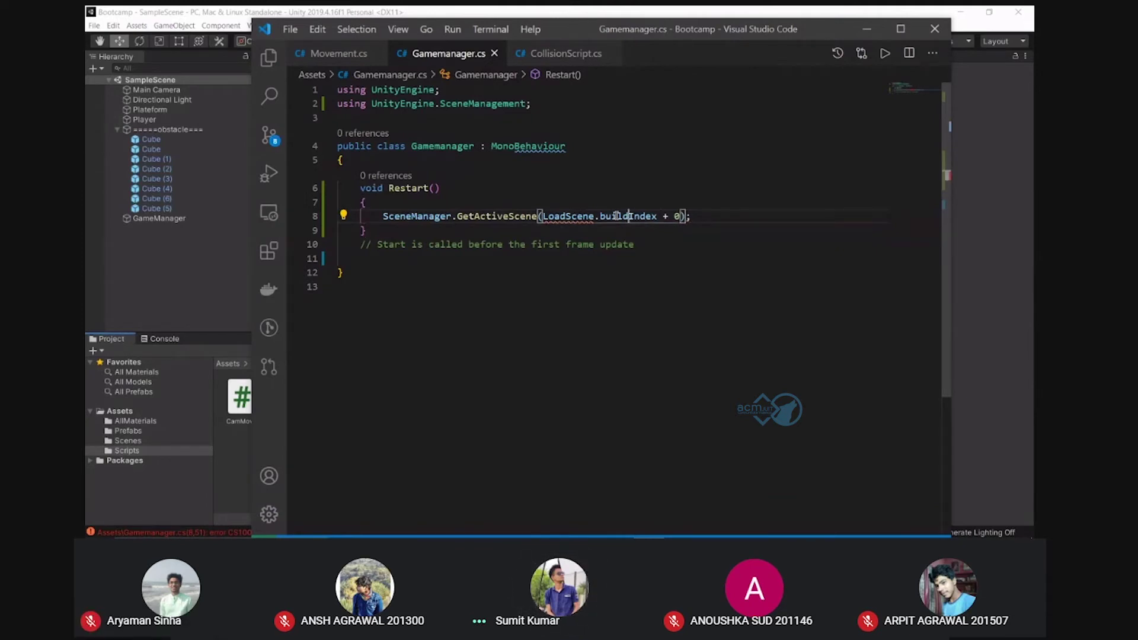
{"action": "type", "text": "Scene"}
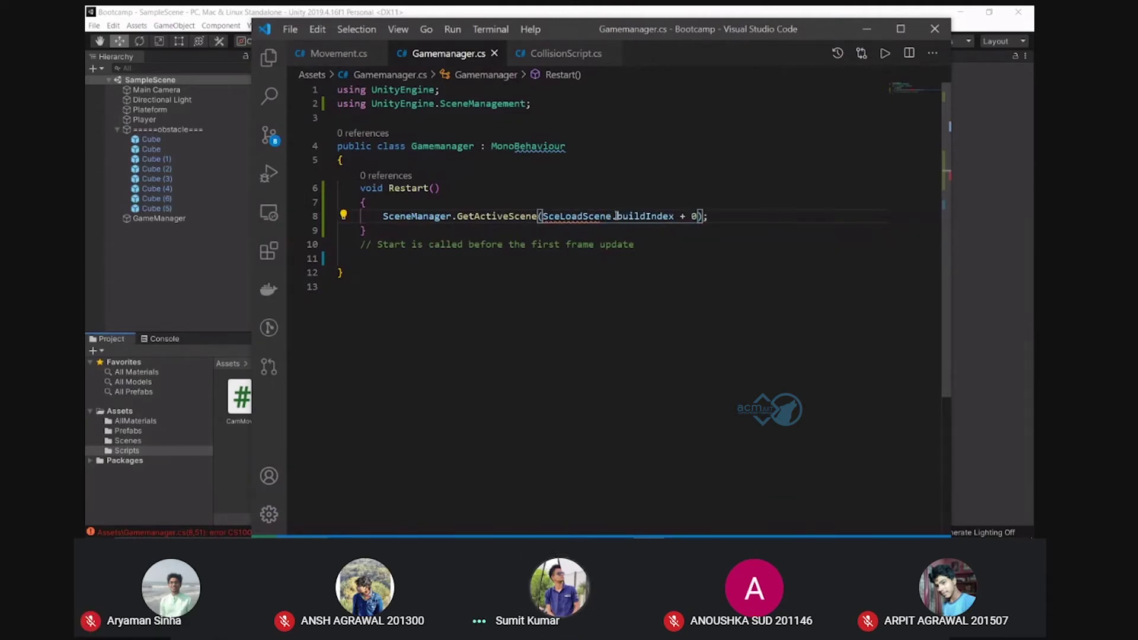
{"action": "type", "text": "manger"}
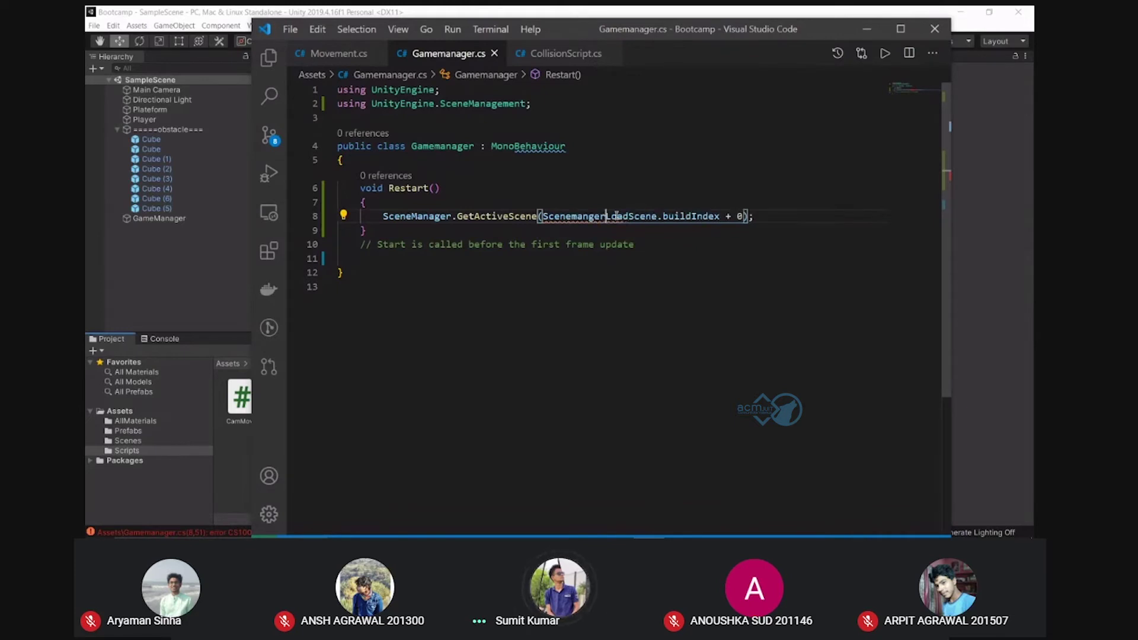
Fix the prefix's capitalisation to SceneManger. in front of LoadScene
{"action": "key", "text": "Left"}
{"action": "key", "text": "BackSpace"}
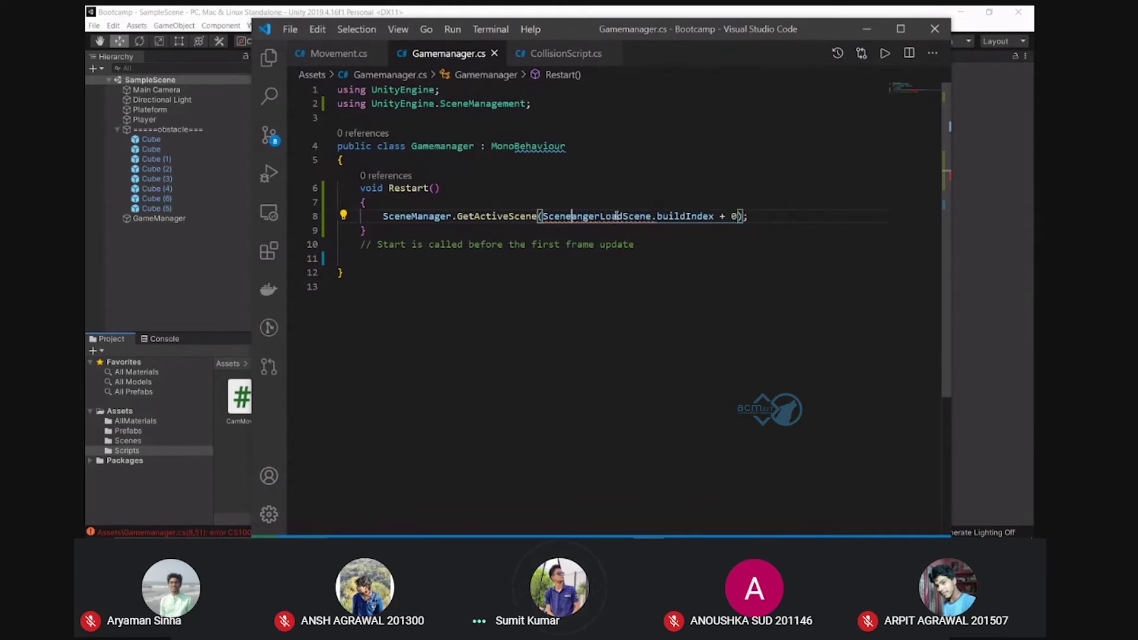
{"action": "type", "text": "M"}
{"action": "key", "text": "Right"}
{"action": "key", "text": "Right"}
{"action": "key", "text": "Right"}
{"action": "key", "text": "Right"}
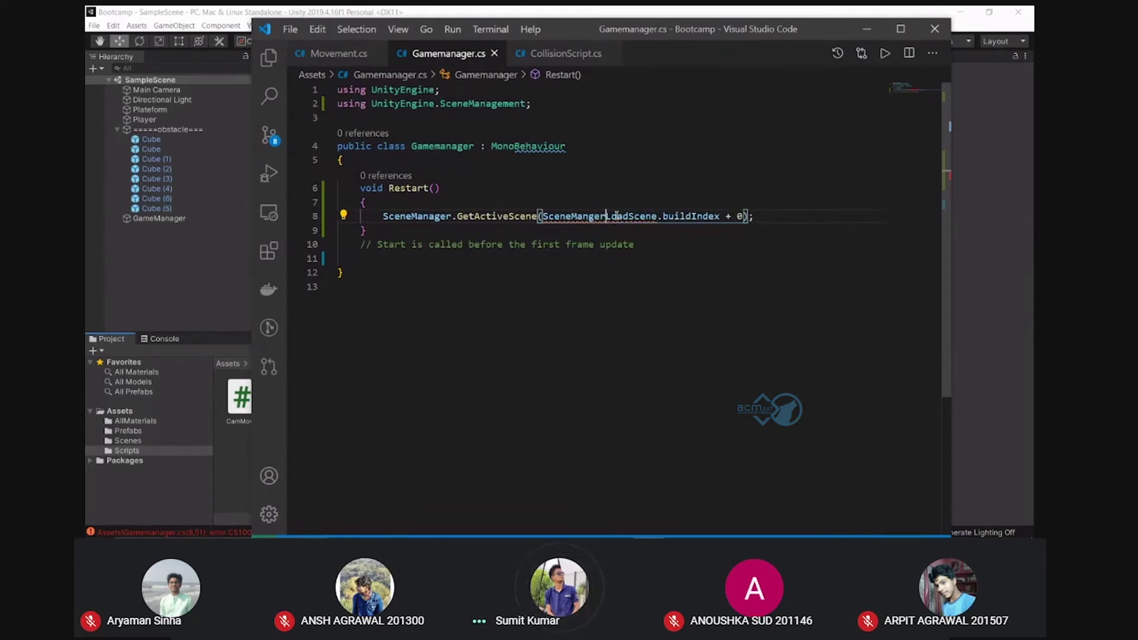
{"action": "type", "text": "."}
{"action": "left_click", "coordinate": [786, 217]}
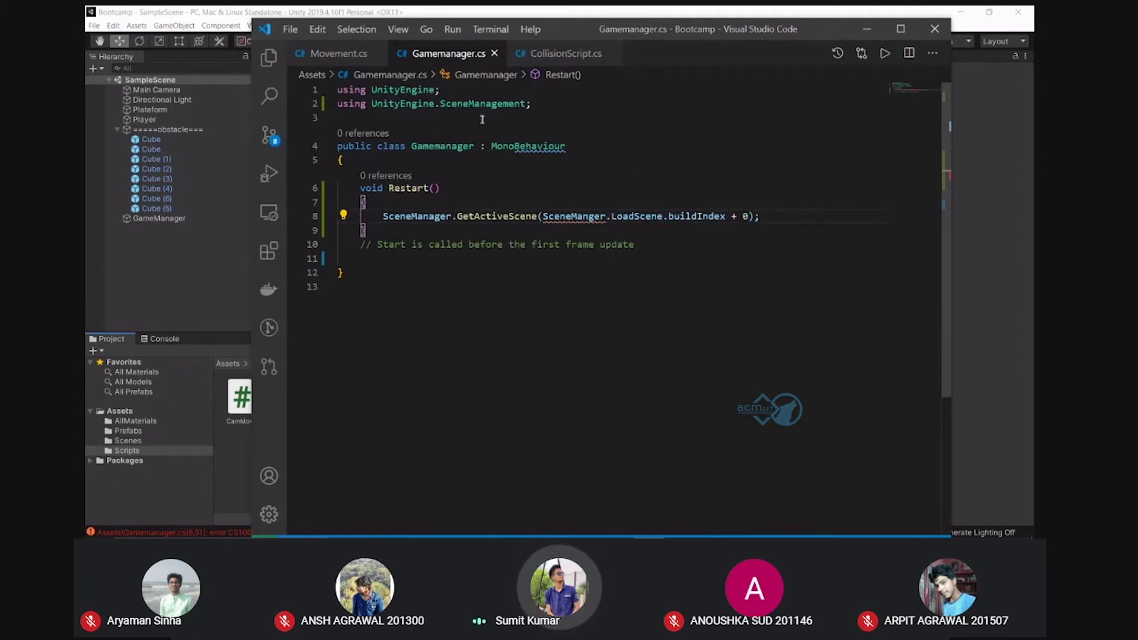
Review SceneManagement on line 2 and the GetActiveScene call on line 8
{"action": "left_click_drag", "start_coordinate": [441, 103], "coordinate": [527, 103]}
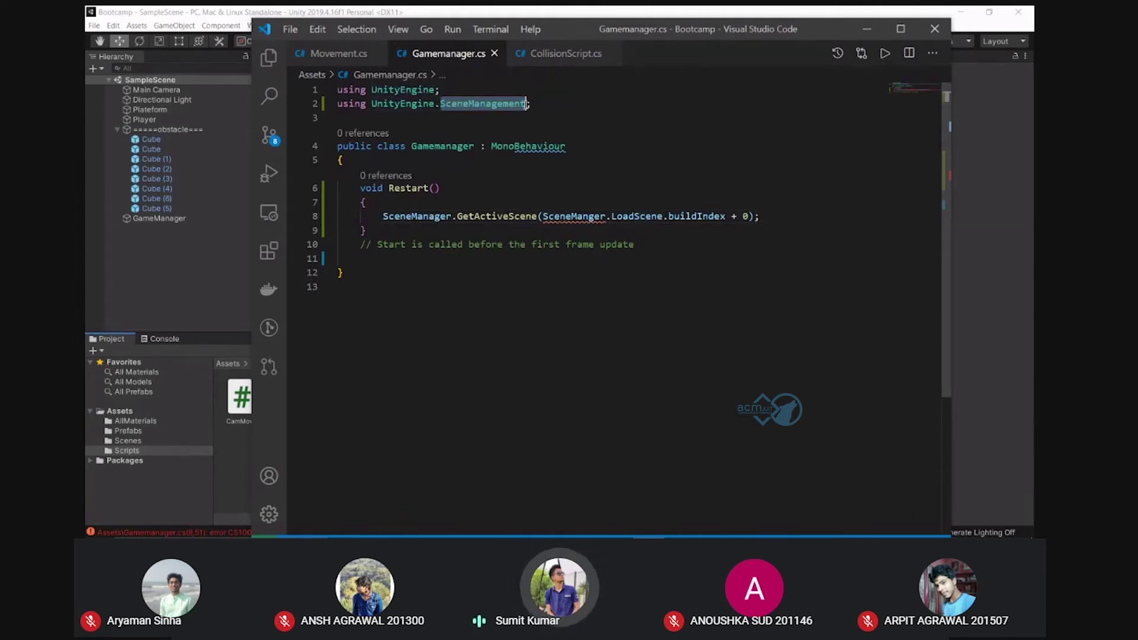
{"action": "left_click", "coordinate": [383, 216]}
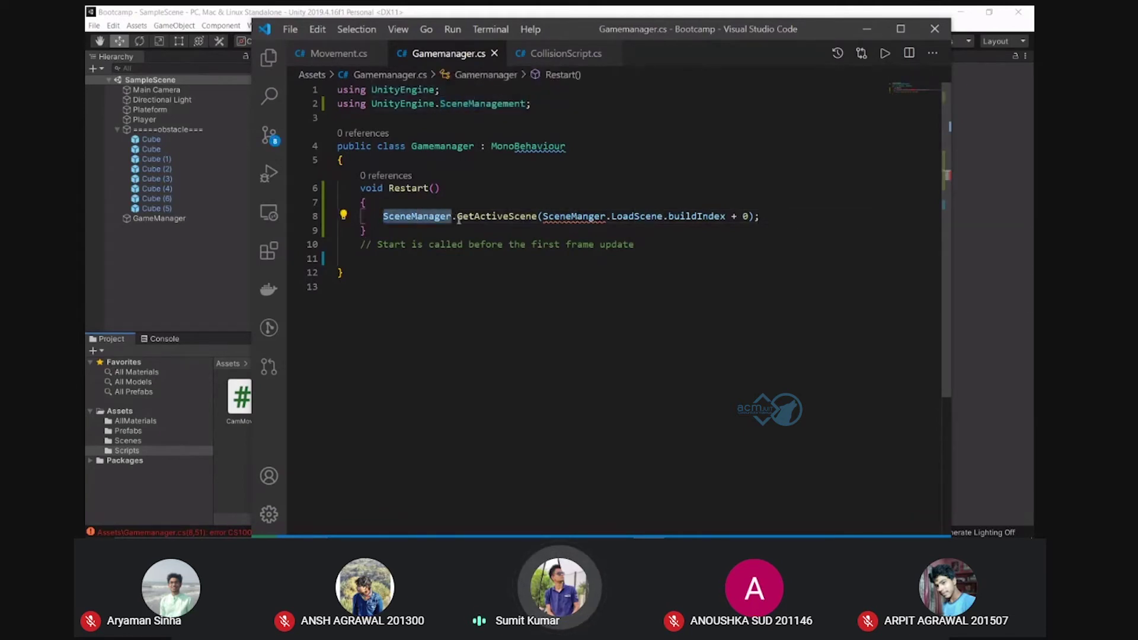
{"action": "left_click_drag", "start_coordinate": [457, 216], "coordinate": [537, 216]}
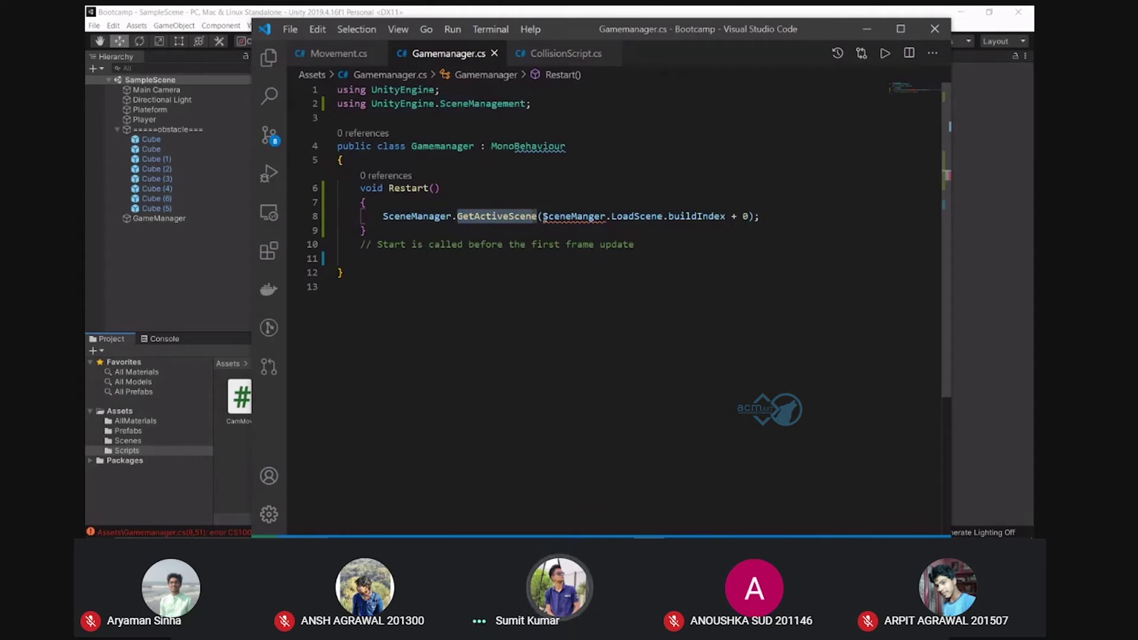
{"action": "left_click", "coordinate": [611, 216]}
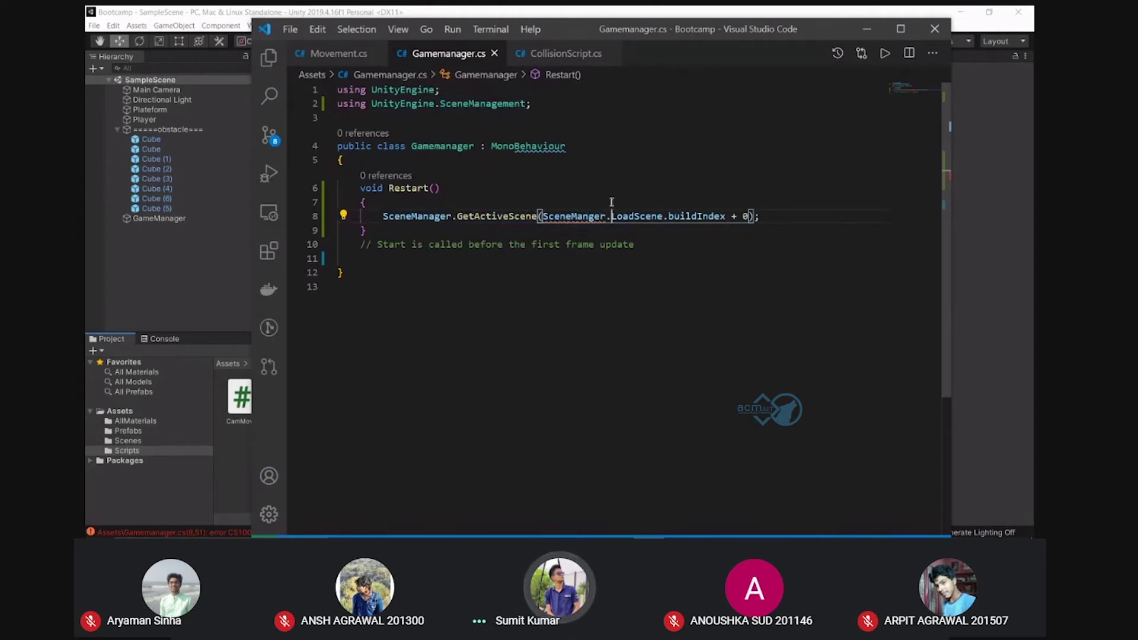
Add a blank line after mmt.enabled = false in CollisionScript.cs
{"action": "left_click", "coordinate": [566, 53]}
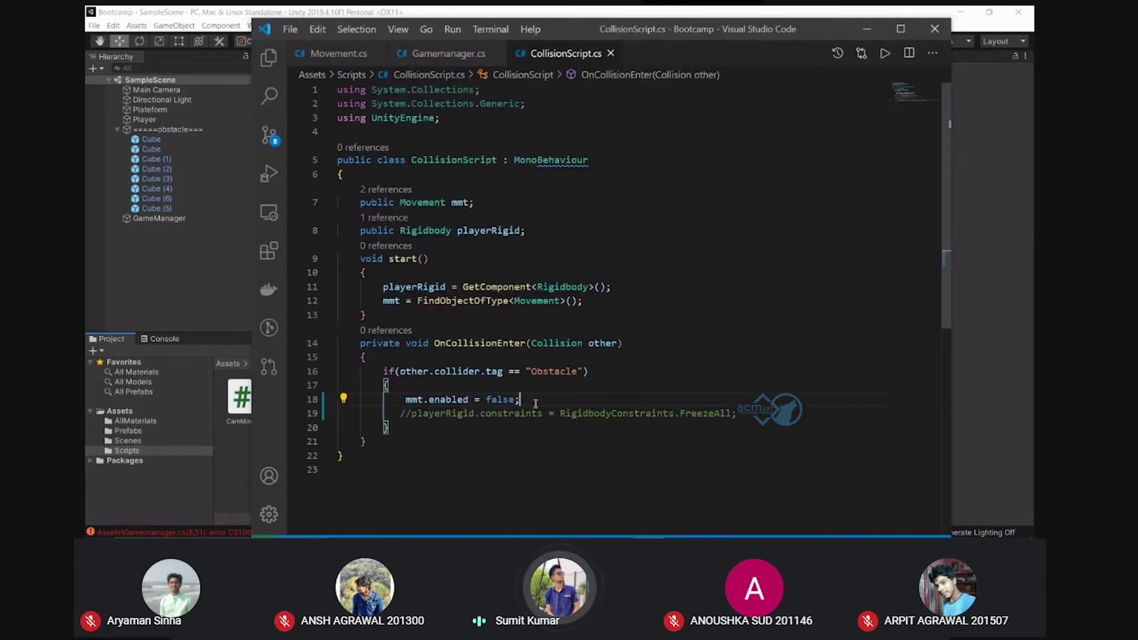
{"action": "key", "text": "Return"}
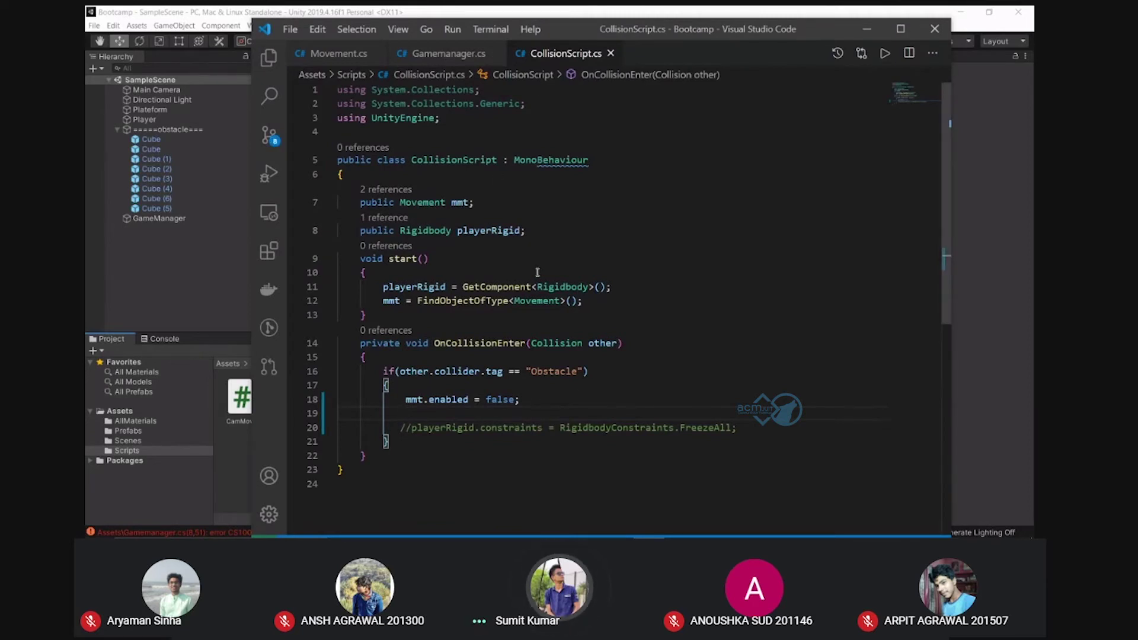
{"action": "left_click", "coordinate": [442, 53]}
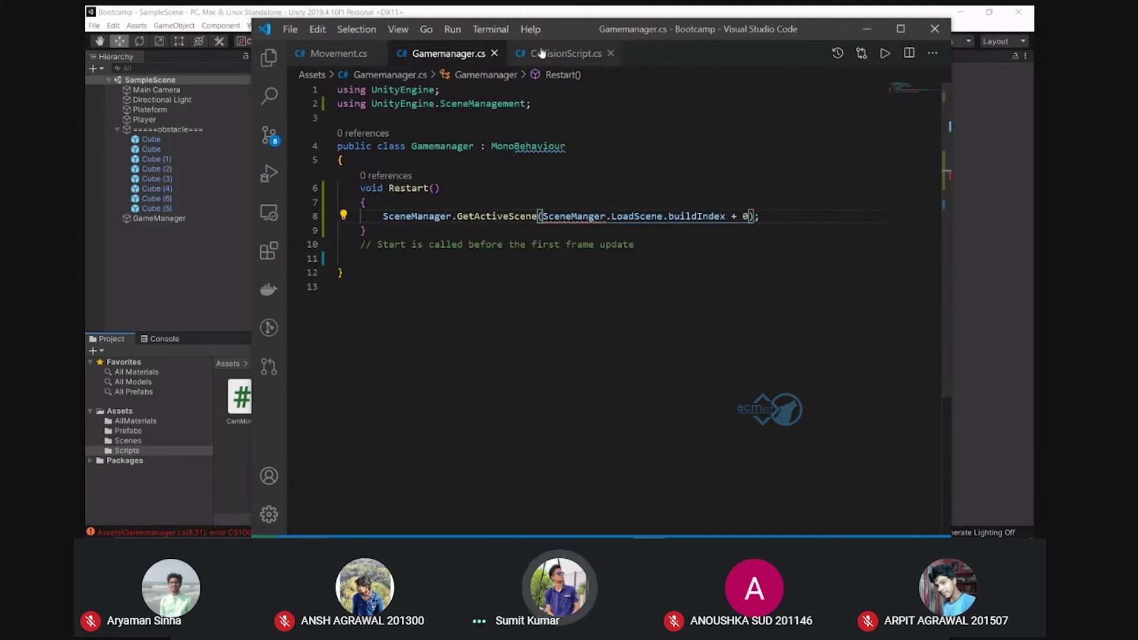
{"action": "left_click", "coordinate": [517, 59]}
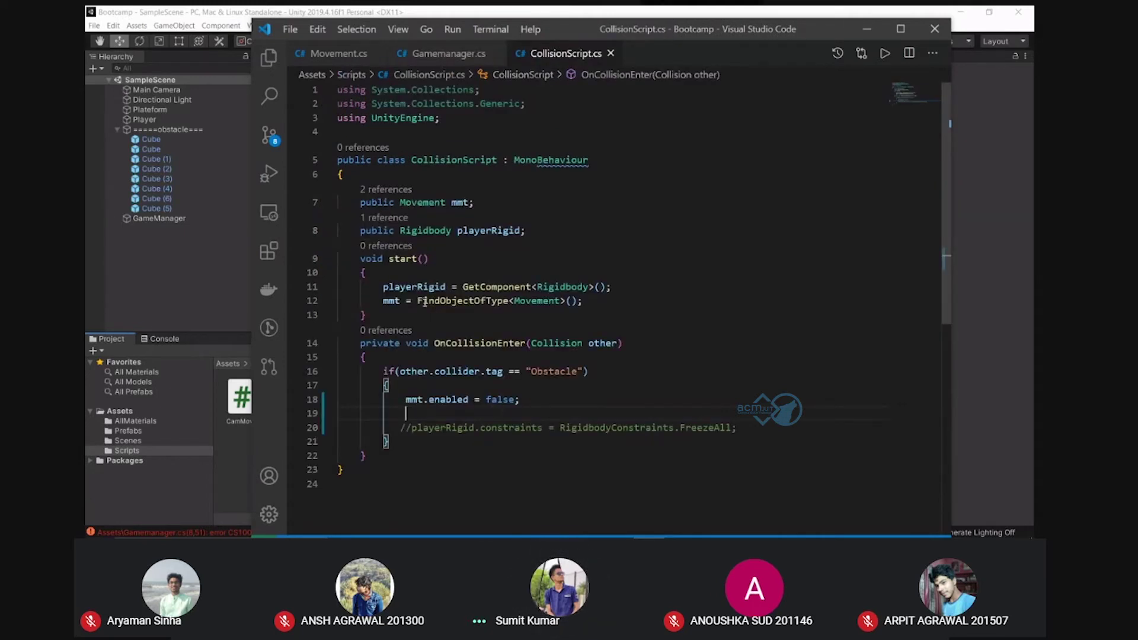
{"action": "mouse_move", "coordinate": [420, 303]}
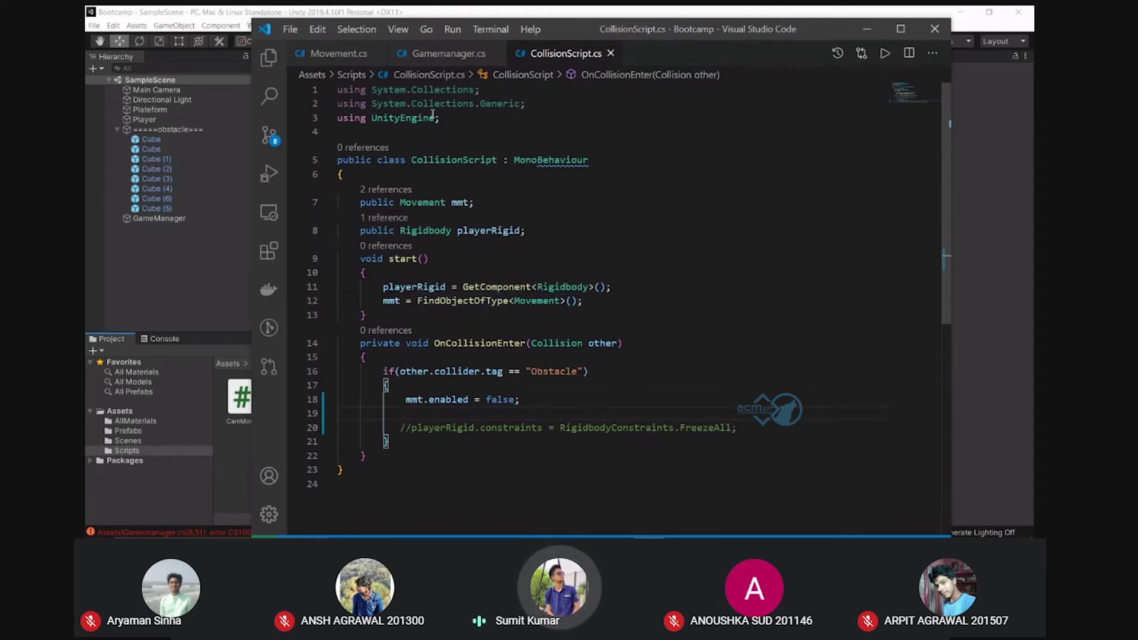
{"action": "mouse_move", "coordinate": [448, 398]}
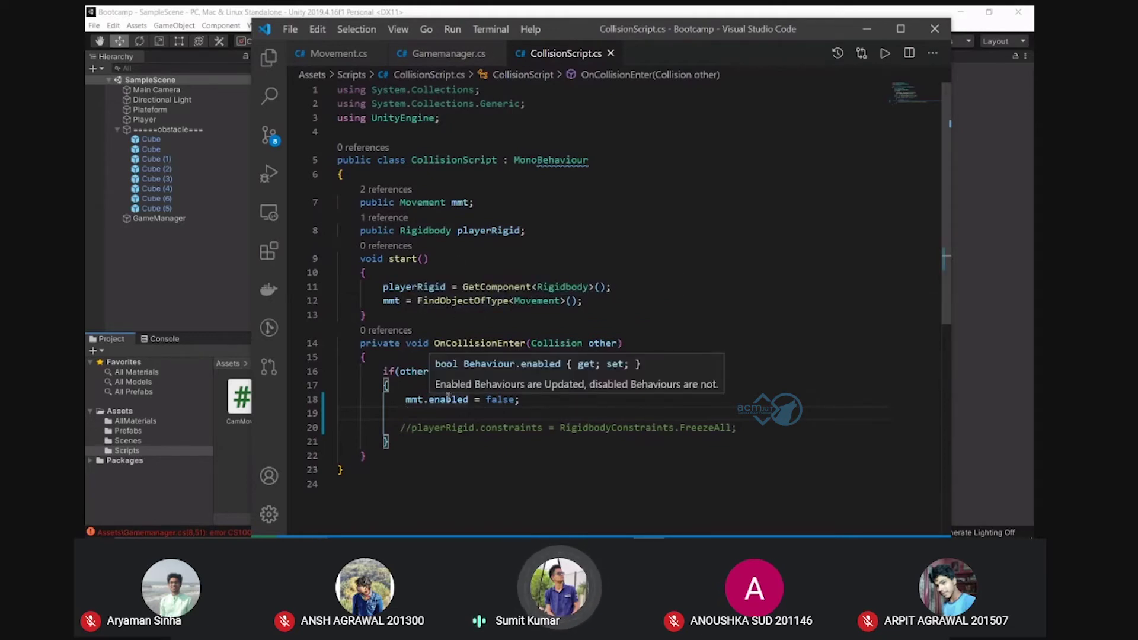
Enter FindObjectOfType<GameManager>() on line 19 via autocomplete
{"action": "type", "text": "Find"}
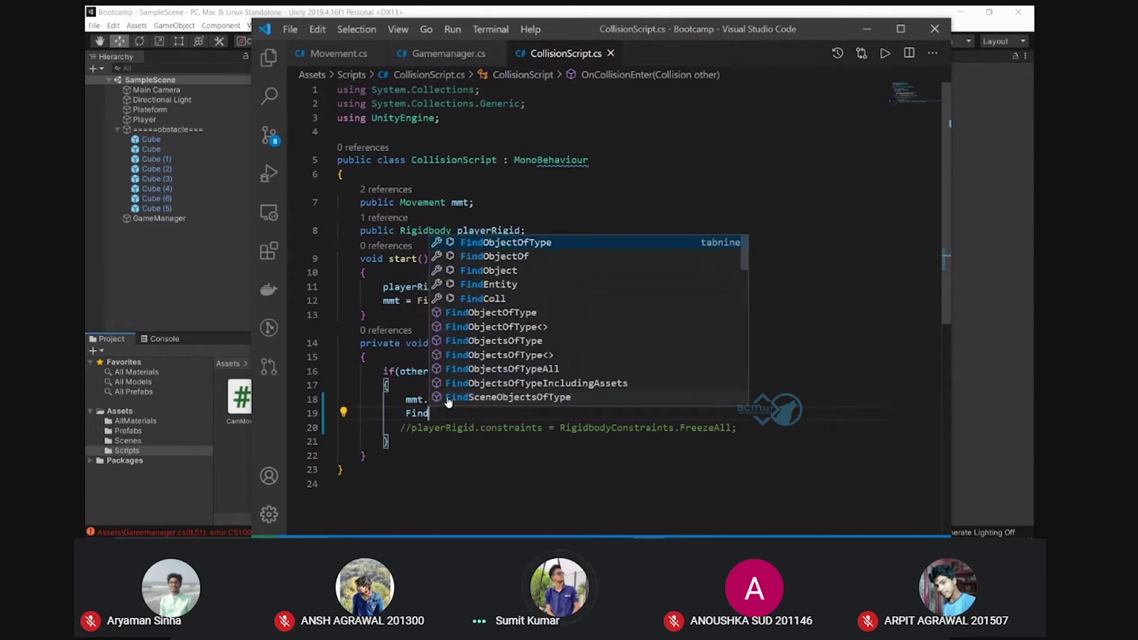
{"action": "key", "text": "Down"}
{"action": "key", "text": "Down"}
{"action": "key", "text": "Down"}
{"action": "key", "text": "Down"}
{"action": "key", "text": "Down"}
{"action": "key", "text": "Return"}
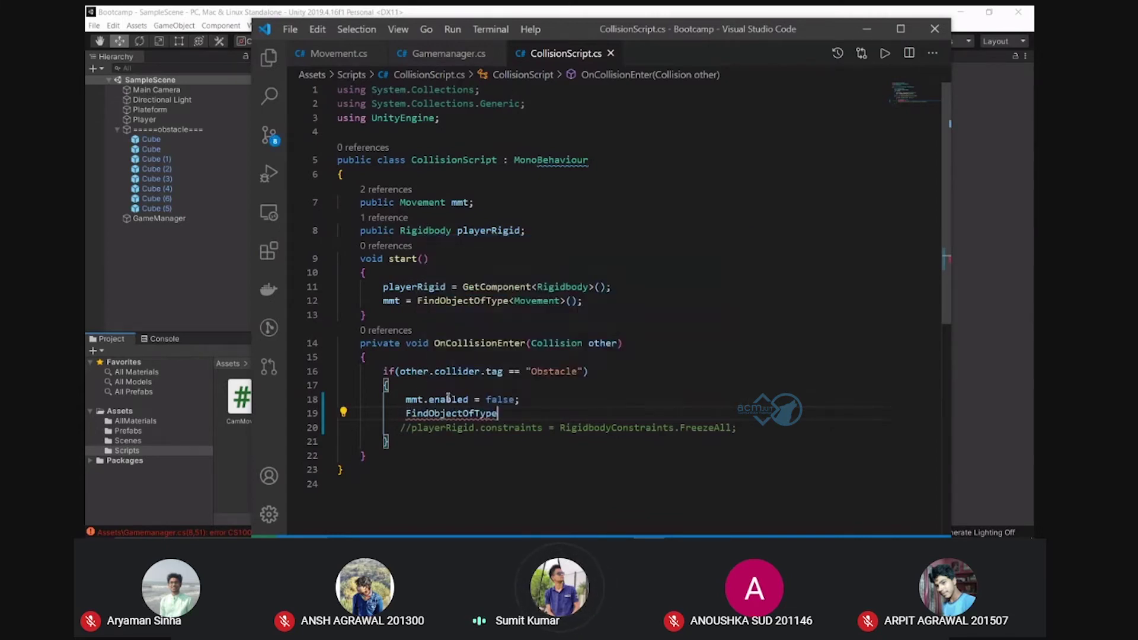
{"action": "type", "text": "<"}
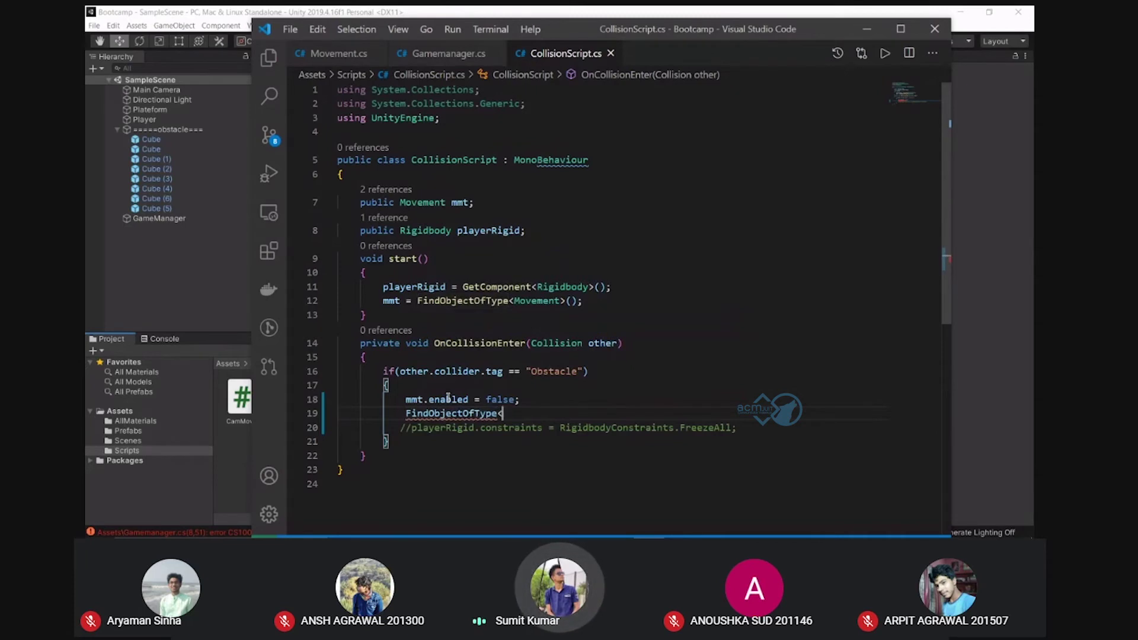
{"action": "type", "text": "Gam"}
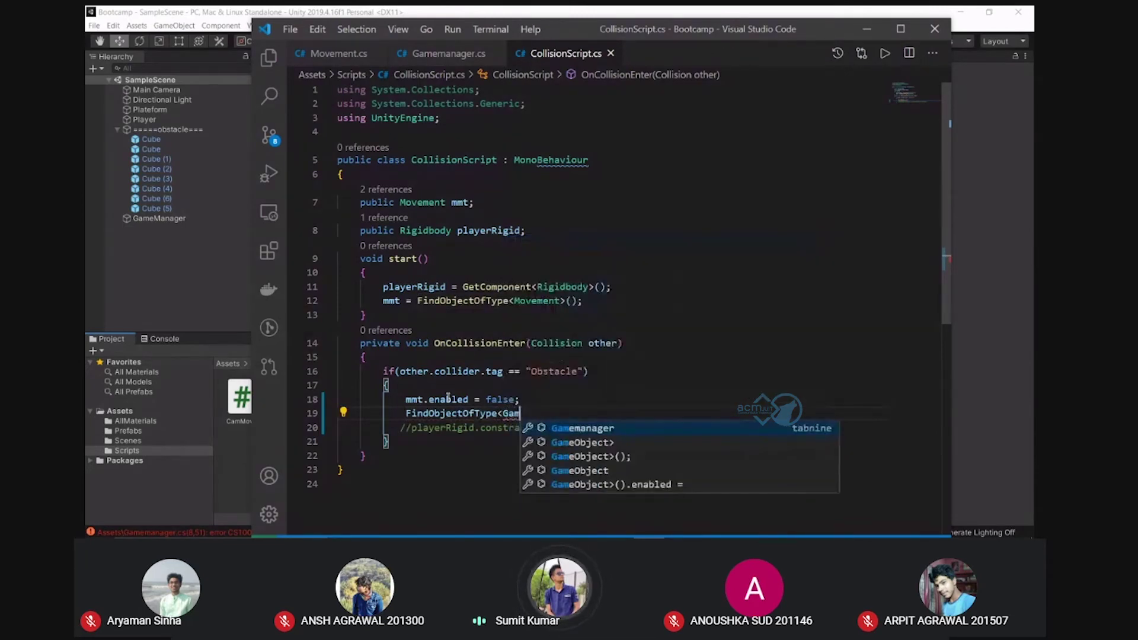
{"action": "key", "text": "Tab"}
{"action": "type", "text": ">"}
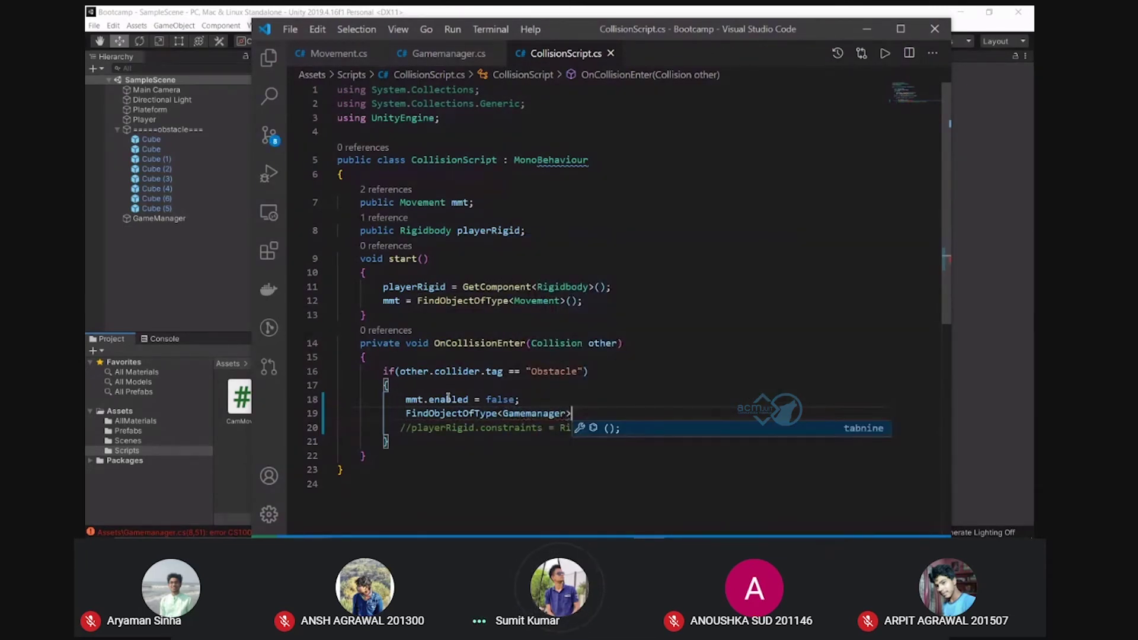
{"action": "type", "text": "("}
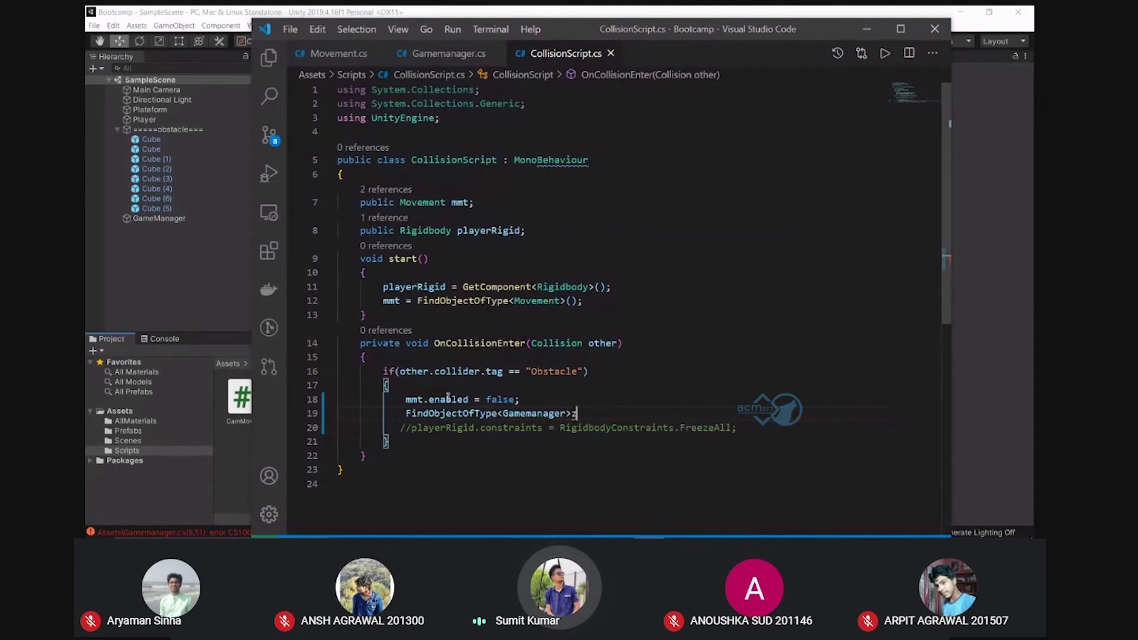
{"action": "type", "text": ")."}
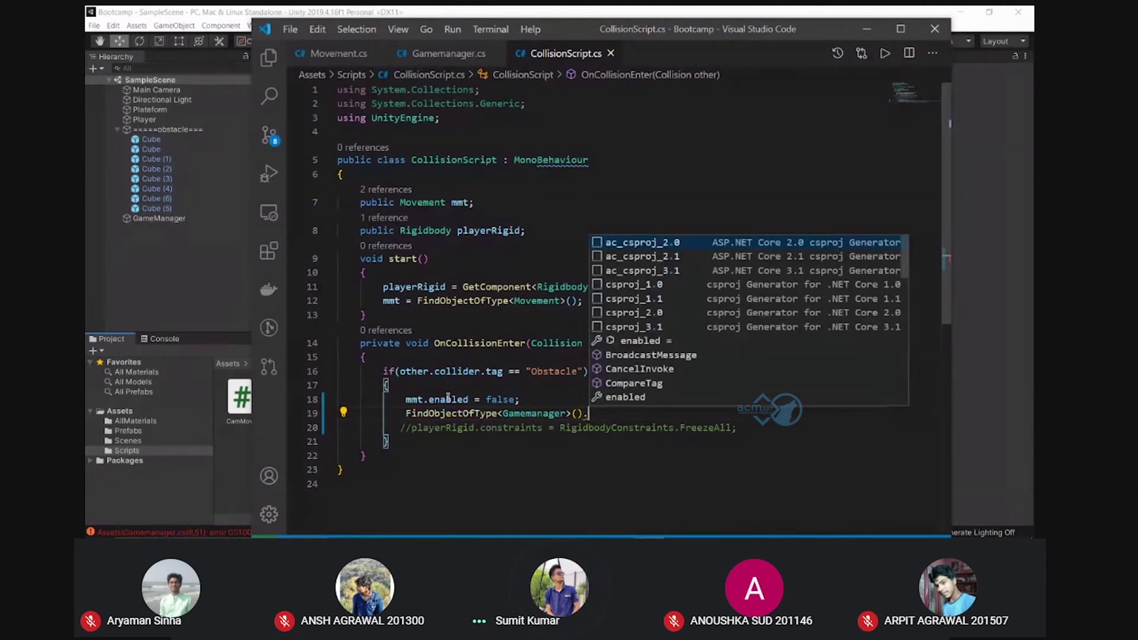
Check the Restart method name in Gamemanager.cs, start typing Res, and fix the class-name casing
{"action": "key", "text": "Up"}
{"action": "key", "text": "Up"}
{"action": "key", "text": "Up"}
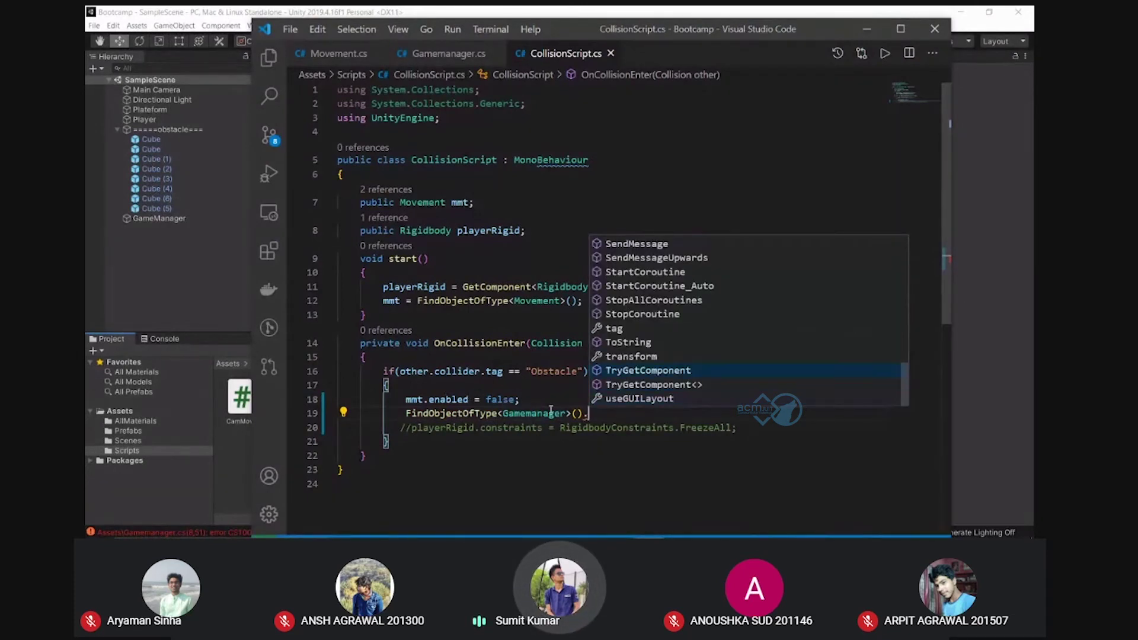
{"action": "key", "text": "Up"}
{"action": "key", "text": "Up"}
{"action": "key", "text": "Up"}
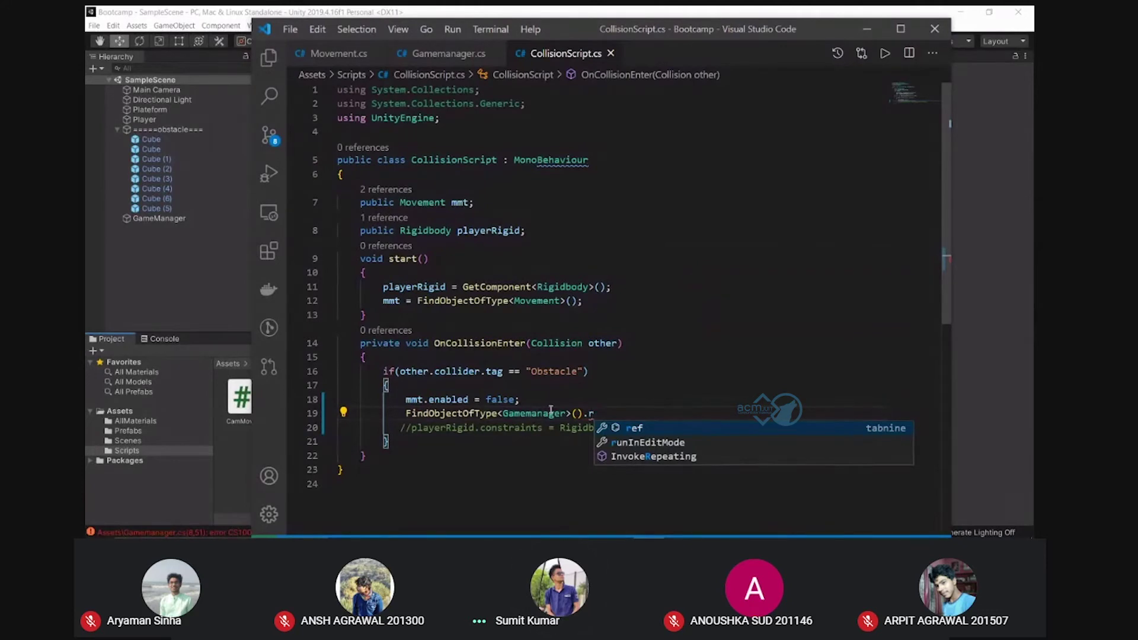
{"action": "key", "text": "BackSpace"}
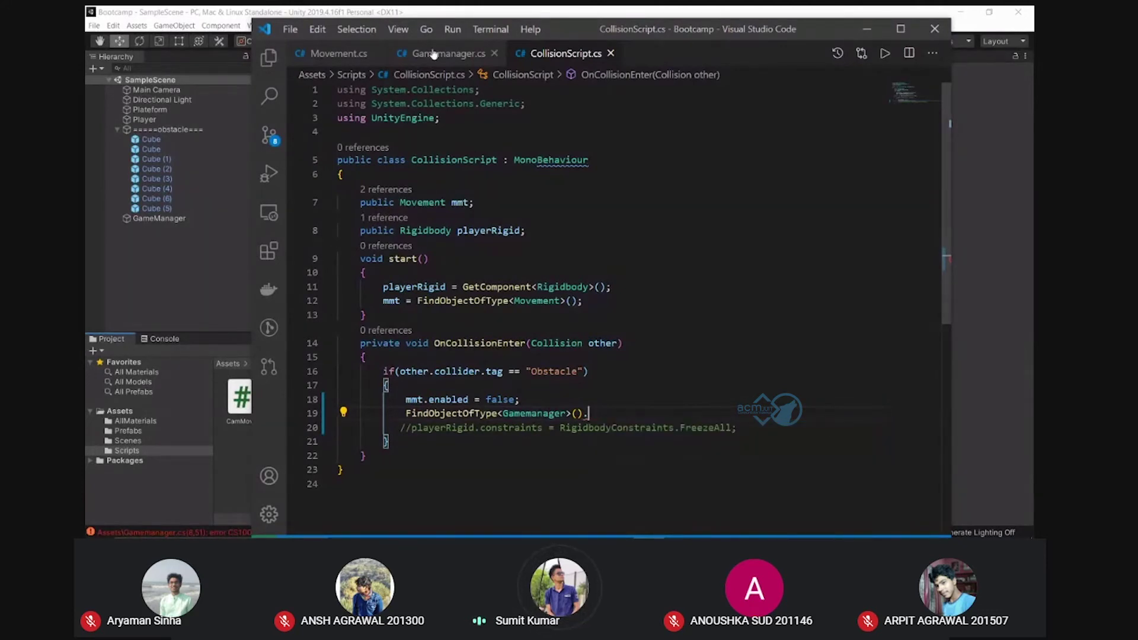
{"action": "left_click", "coordinate": [434, 54]}
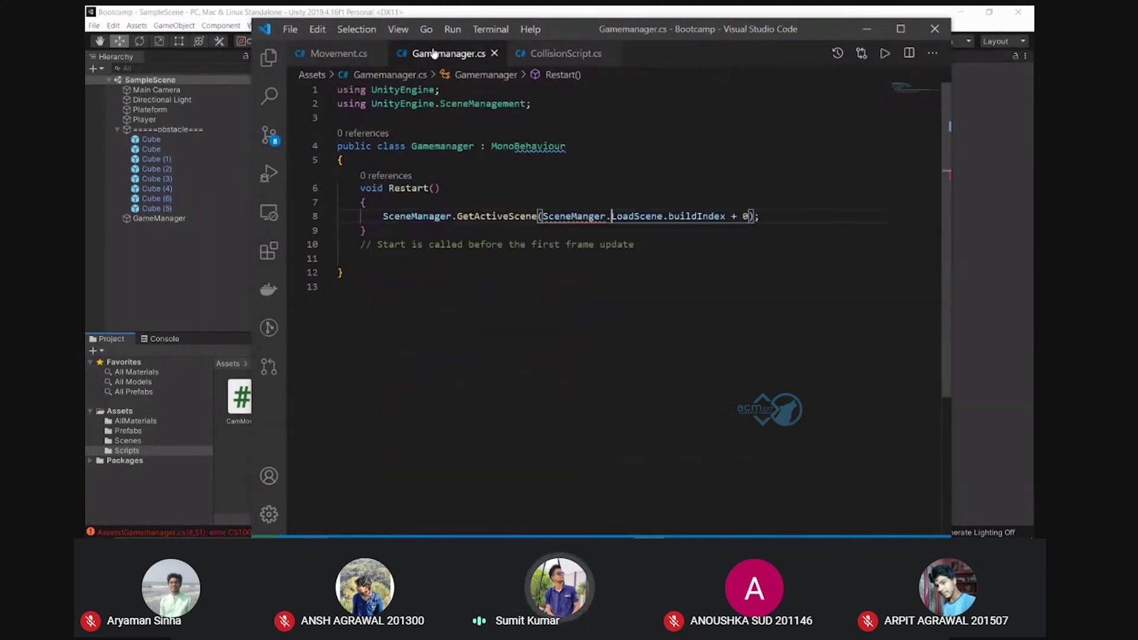
{"action": "left_click", "coordinate": [564, 54]}
{"action": "type", "text": "Res"}
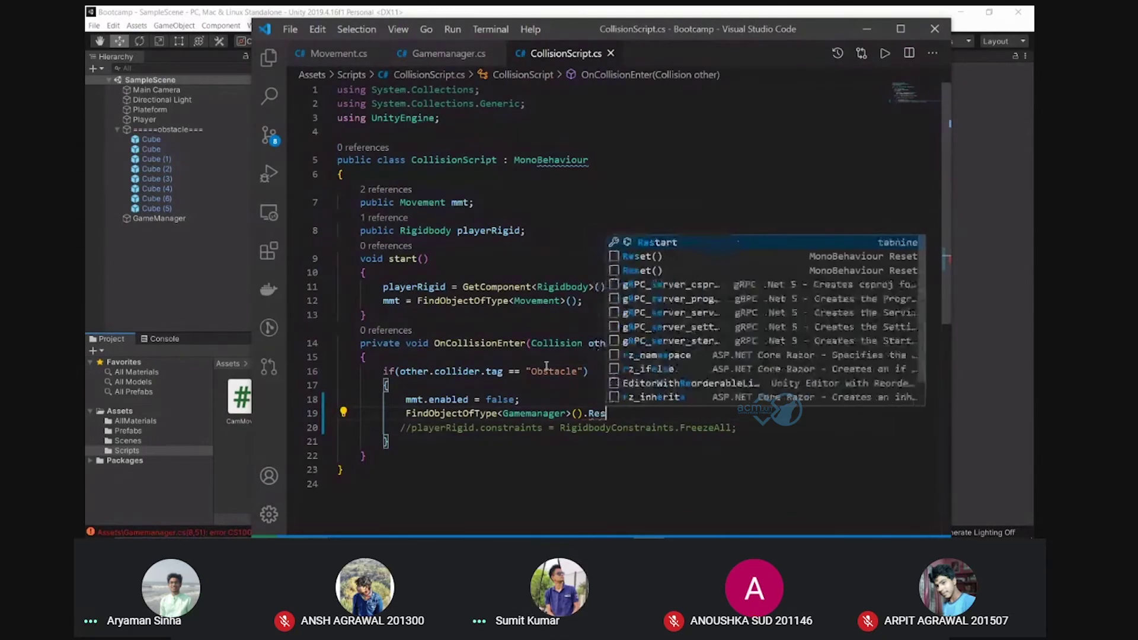
{"action": "key", "text": "Escape"}
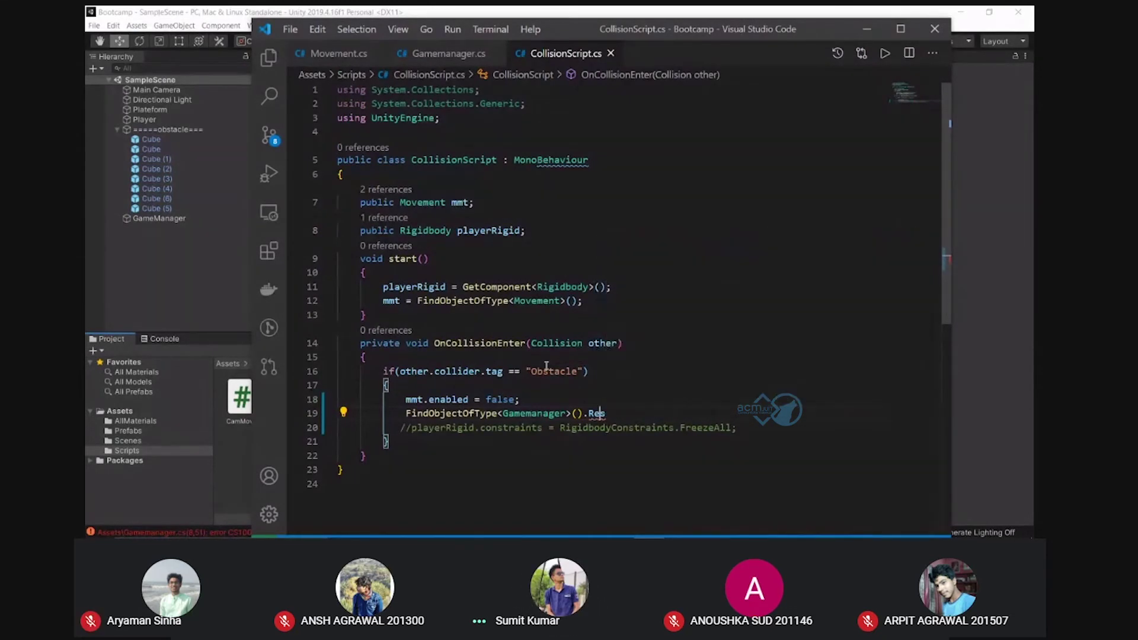
{"action": "key", "text": "Left"}
{"action": "key", "text": "Left"}
{"action": "key", "text": "Left"}
{"action": "key", "text": "Left"}
{"action": "key", "text": "Left"}
{"action": "key", "text": "Left"}
{"action": "key", "text": "BackSpace"}
{"action": "key", "text": "BackSpace"}
{"action": "type", "text": "M"}
Finish the call with Restart(); and return to line 8 of Gamemanager.cs
{"action": "key", "text": "End"}
{"action": "key", "text": "ctrl+space"}
{"action": "key", "text": "Tab"}
{"action": "type", "text": "("}
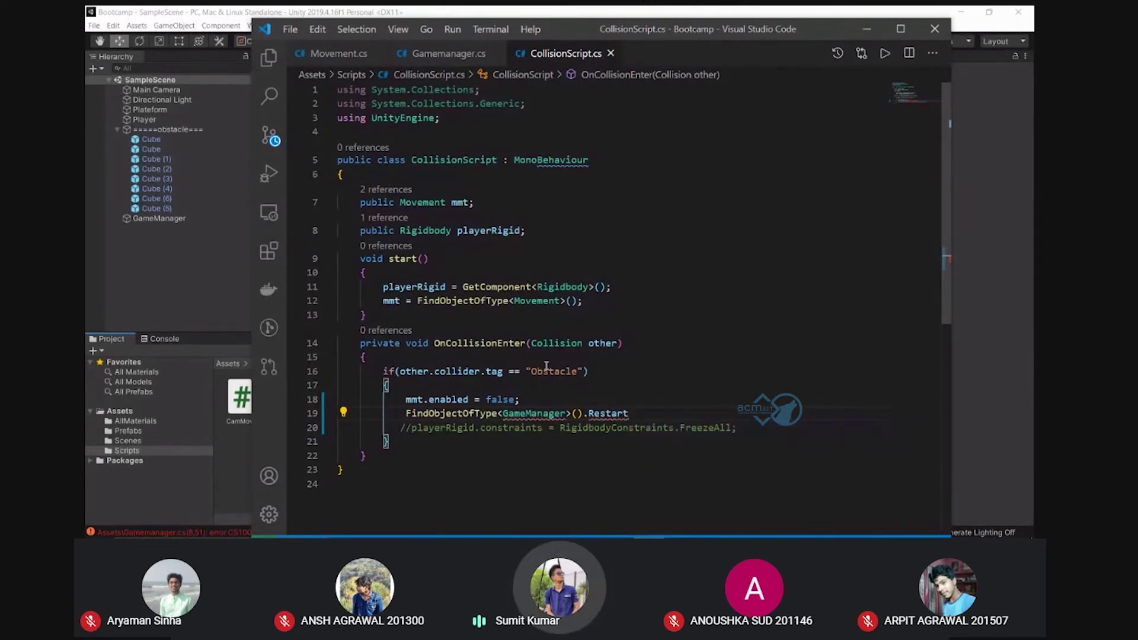
{"action": "type", "text": ");"}
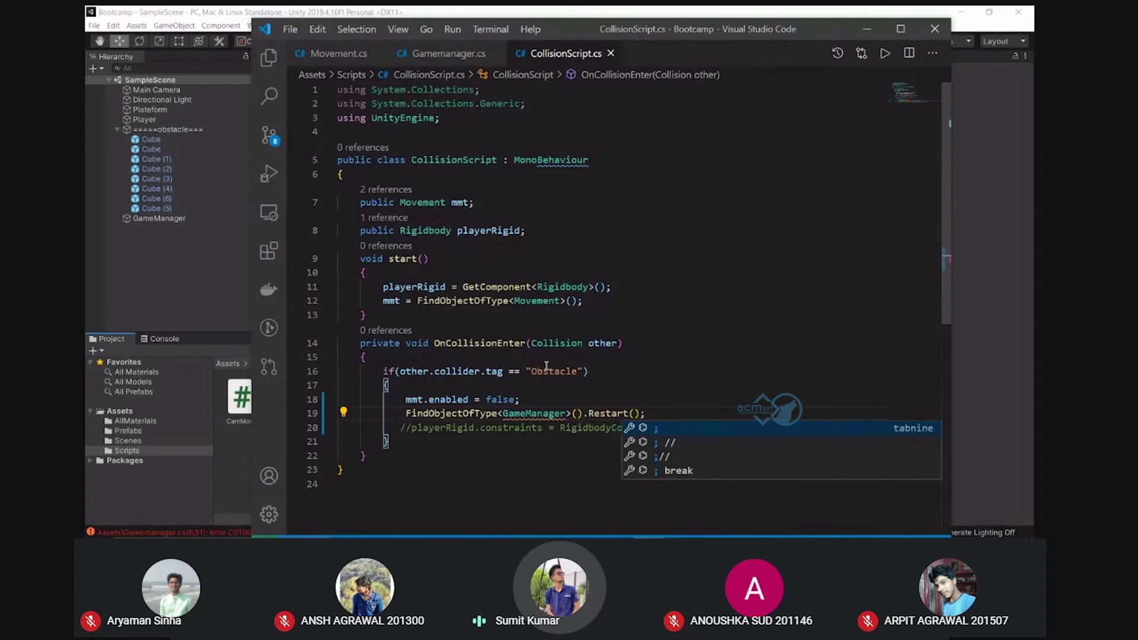
{"action": "left_click", "coordinate": [661, 401]}
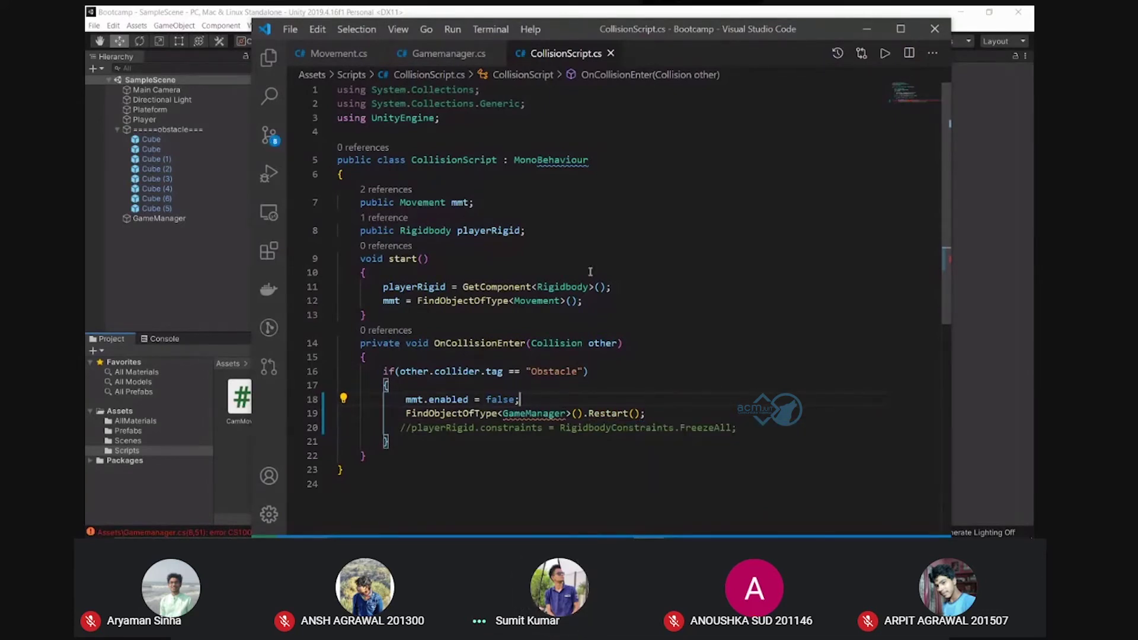
{"action": "left_click", "coordinate": [445, 53]}
{"action": "left_click", "coordinate": [611, 215]}
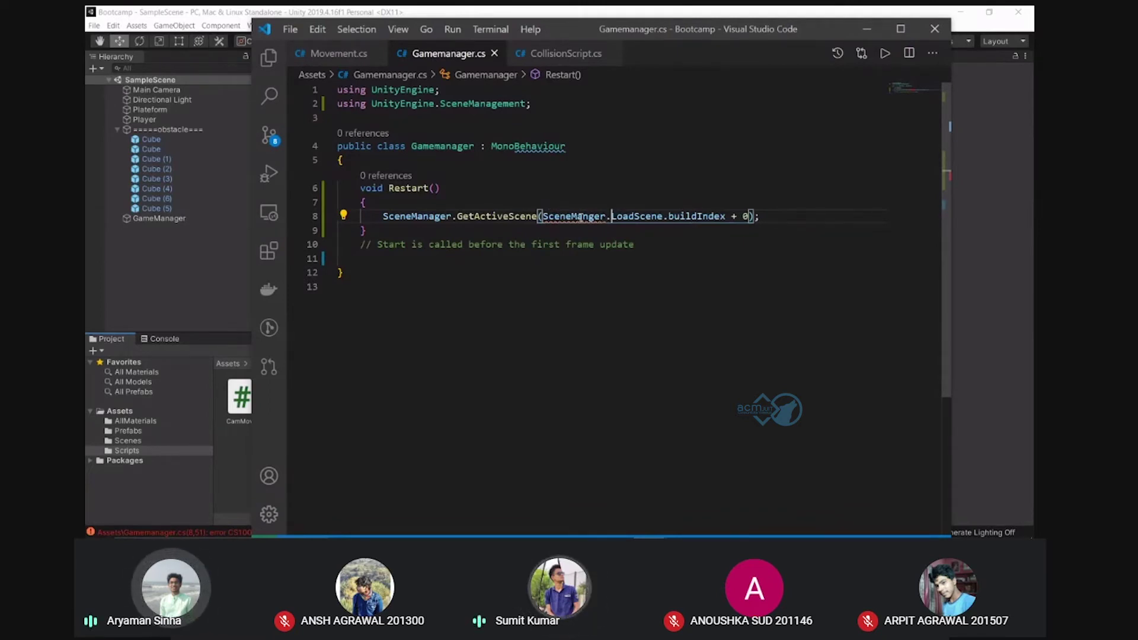
Correct the typo so line 8 reads SceneManager instead of SceneManger
{"action": "left_click", "coordinate": [573, 223]}
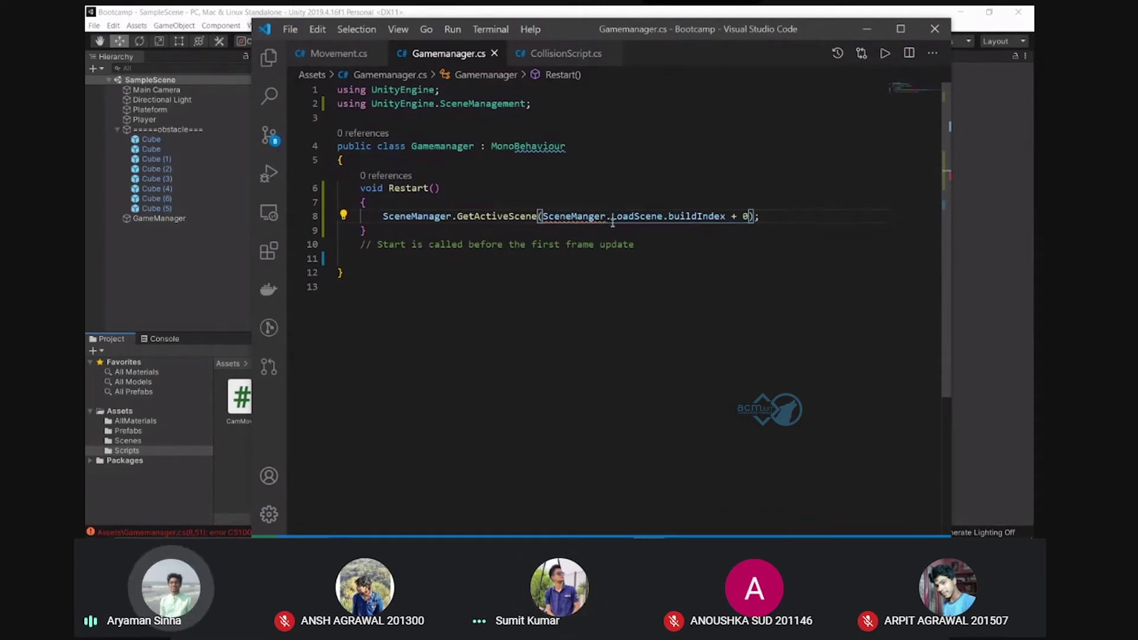
{"action": "left_click", "coordinate": [445, 146]}
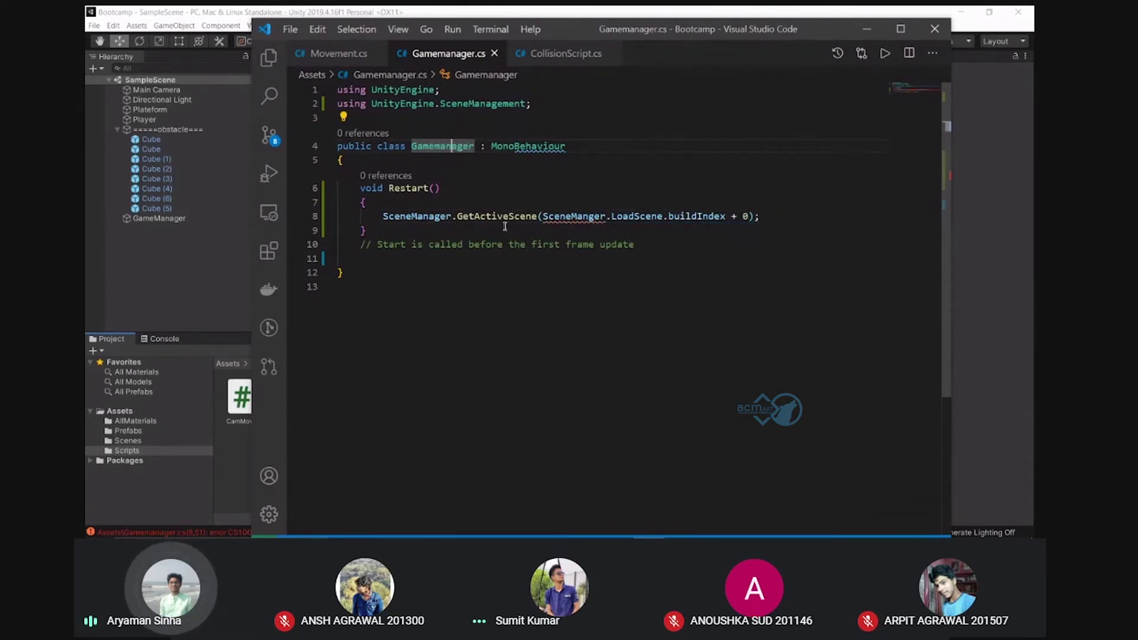
{"action": "left_click", "coordinate": [589, 217]}
{"action": "type", "text": "a"}
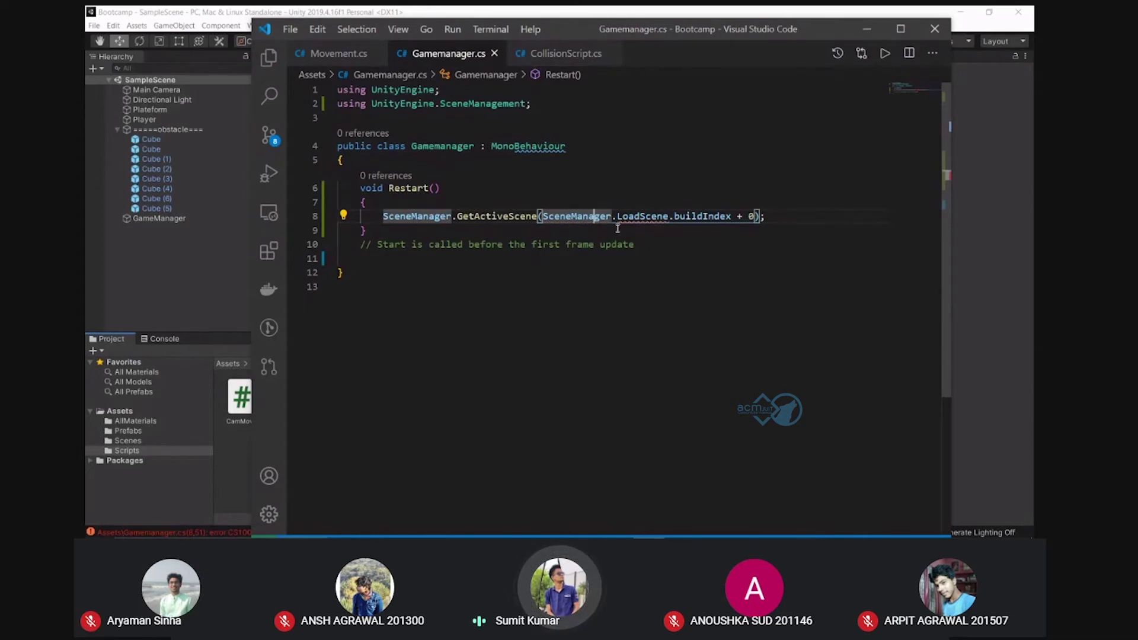
{"action": "left_click", "coordinate": [640, 219]}
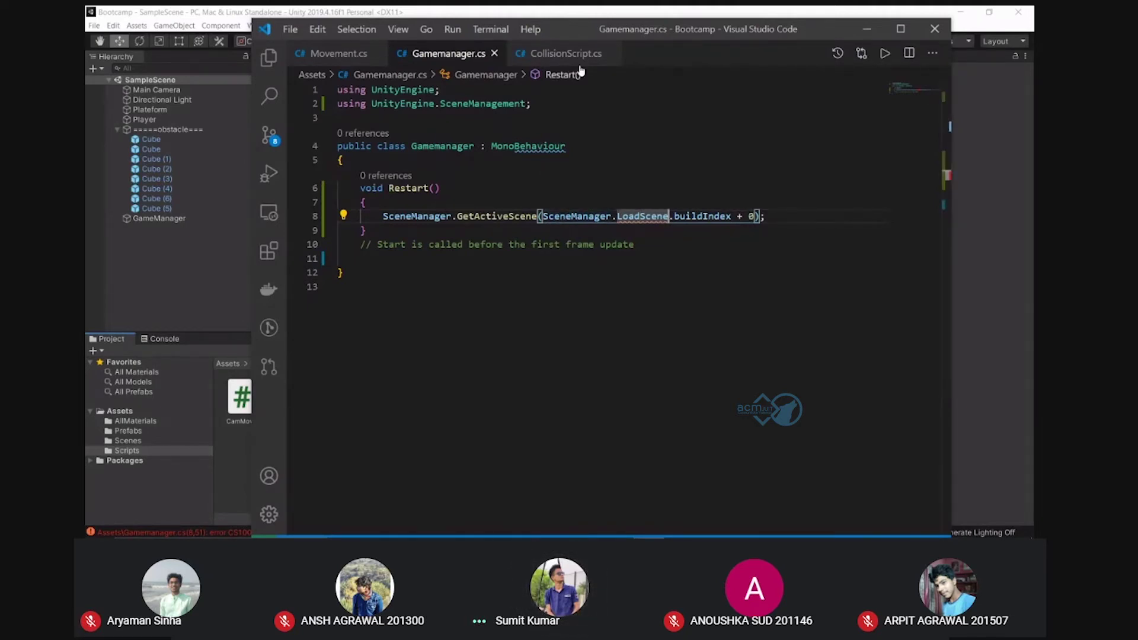
Retype the class name on CollisionScript.cs line 19 as Gamemanager
{"action": "left_click", "coordinate": [557, 54]}
{"action": "key", "text": "ctrl+Tab"}
{"action": "left_click", "coordinate": [551, 55]}
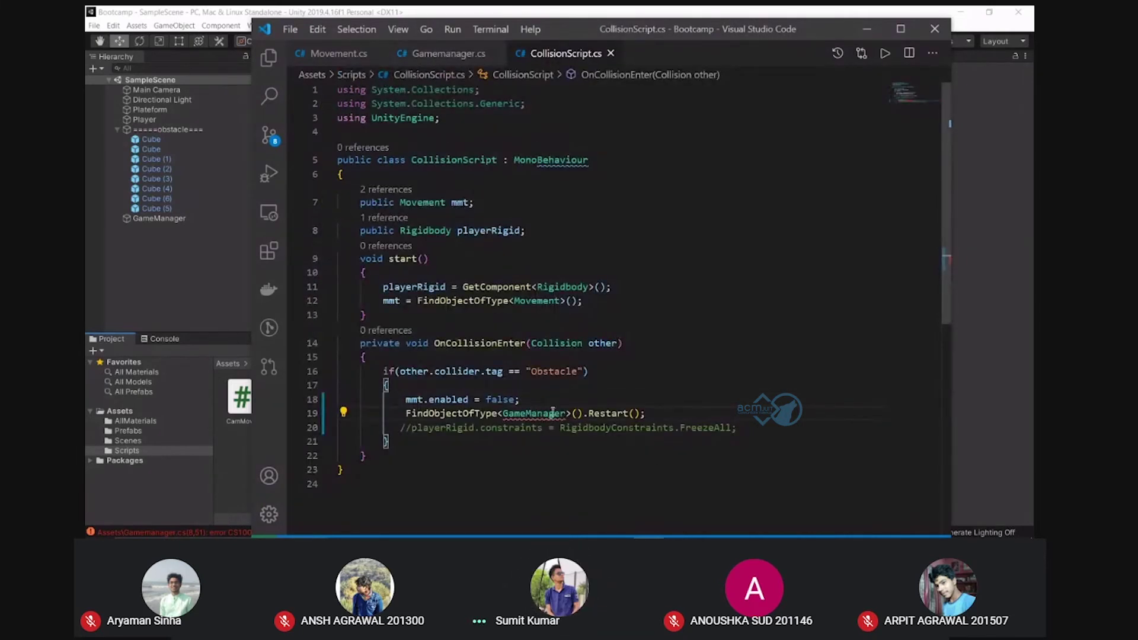
{"action": "double_click", "coordinate": [559, 407]}
{"action": "type", "text": "Gamemanager"}
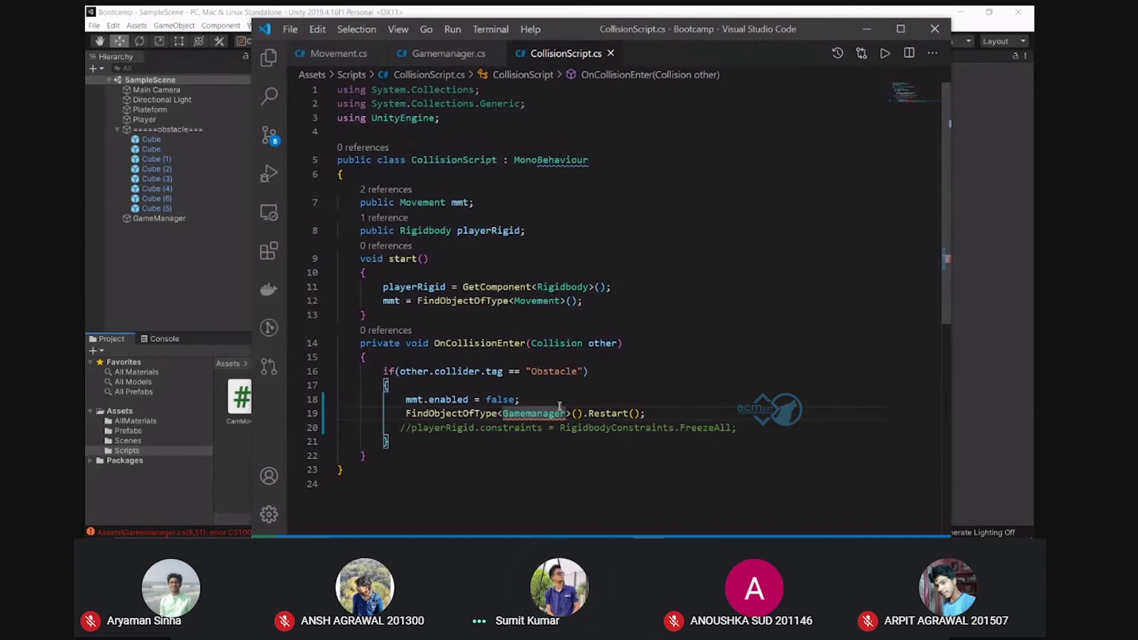
{"action": "left_click", "coordinate": [604, 414]}
Make the Restart() method public in Gamemanager.cs
{"action": "left_click", "coordinate": [449, 54]}
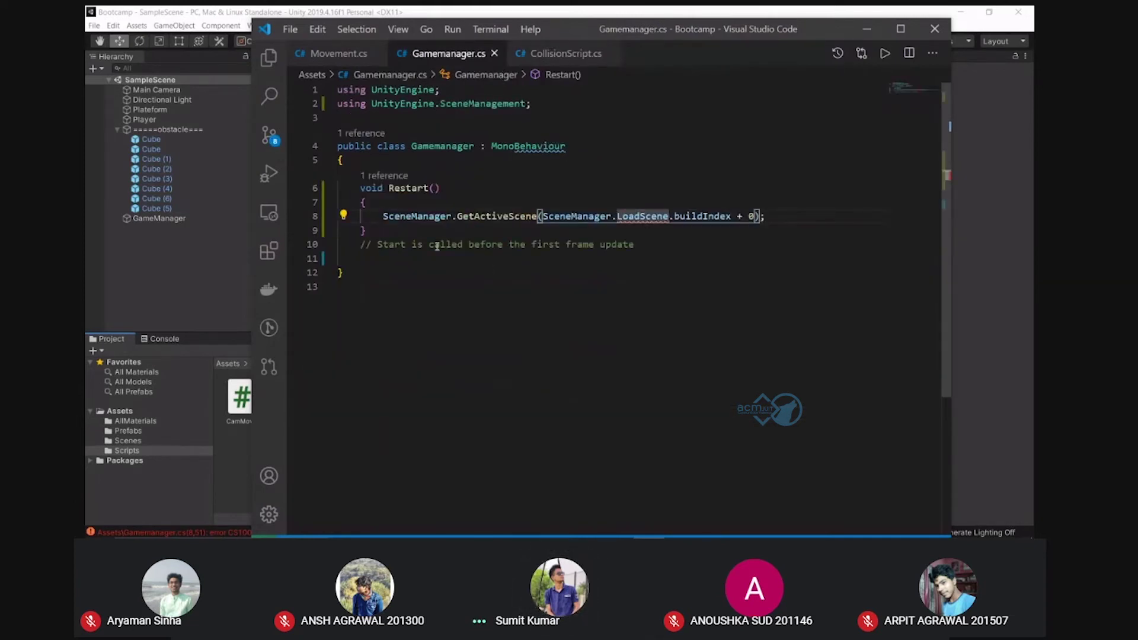
{"action": "left_click", "coordinate": [558, 54]}
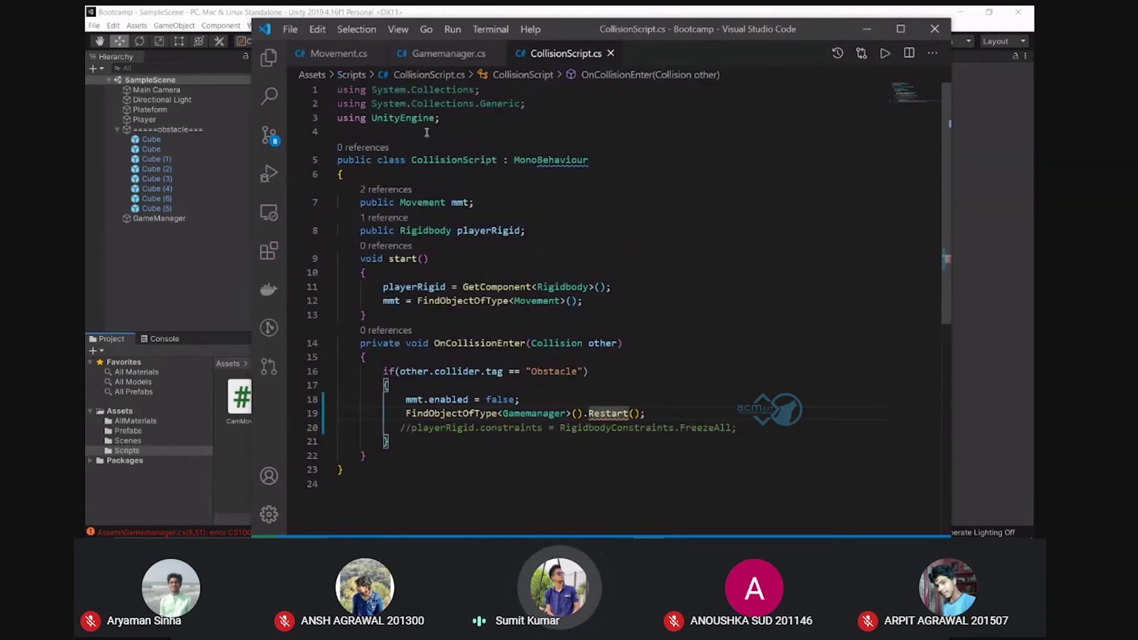
{"action": "left_click", "coordinate": [418, 52]}
{"action": "left_click", "coordinate": [384, 175]}
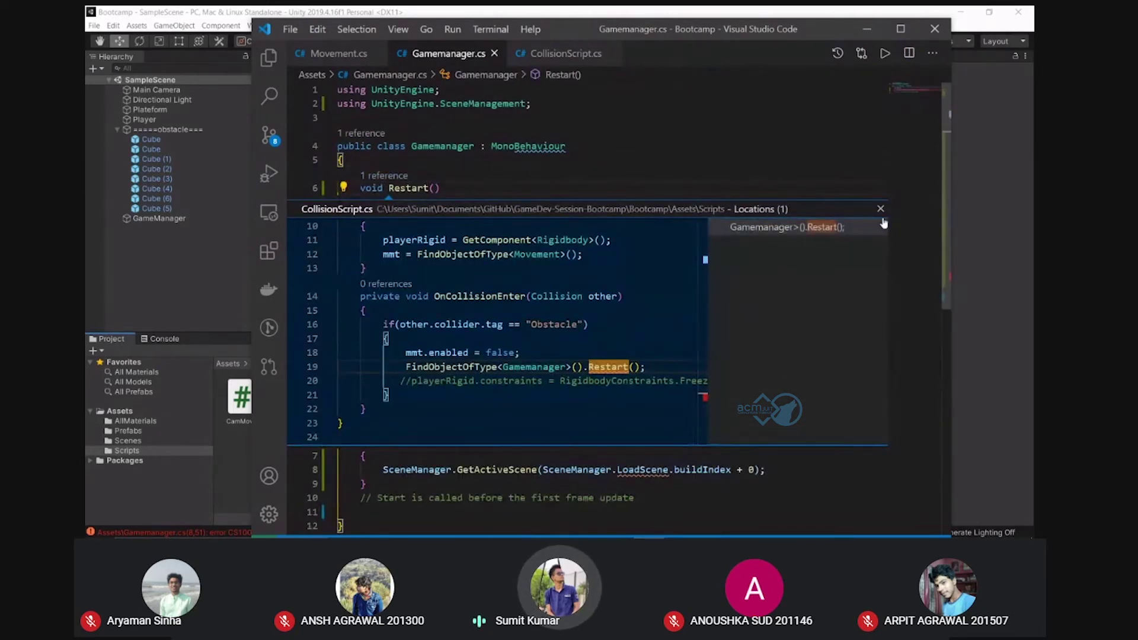
{"action": "key", "text": "Escape"}
{"action": "left_click", "coordinate": [360, 188]}
{"action": "type", "text": "public"}
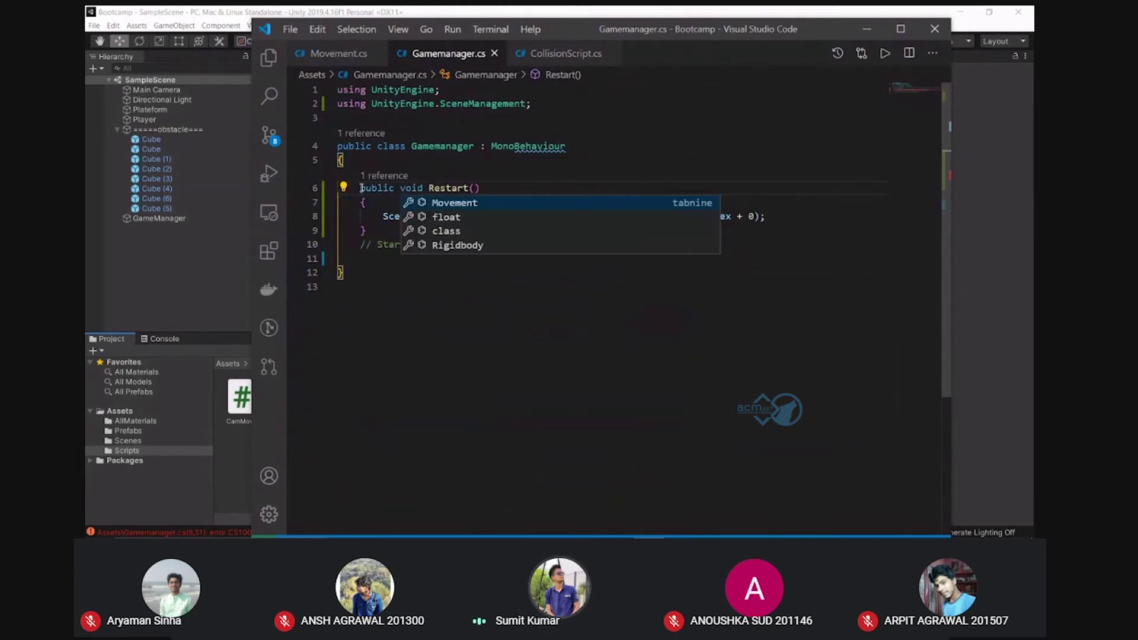
Review line 19 of CollisionScript.cs, then switch to the Unity editor
{"action": "left_click", "coordinate": [566, 54]}
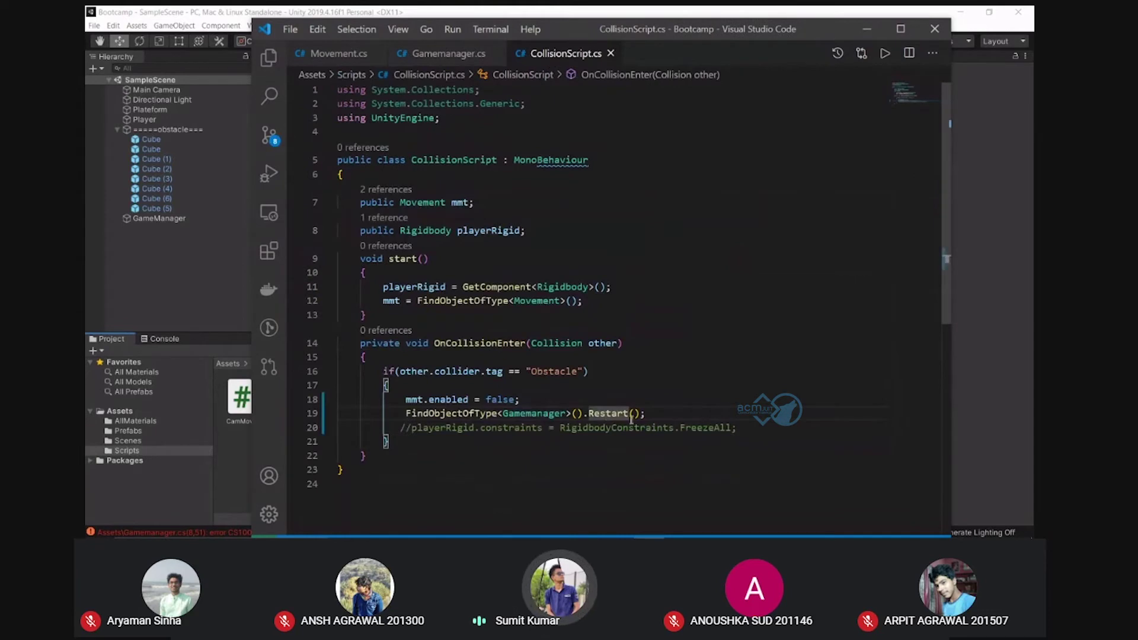
{"action": "left_click", "coordinate": [653, 415]}
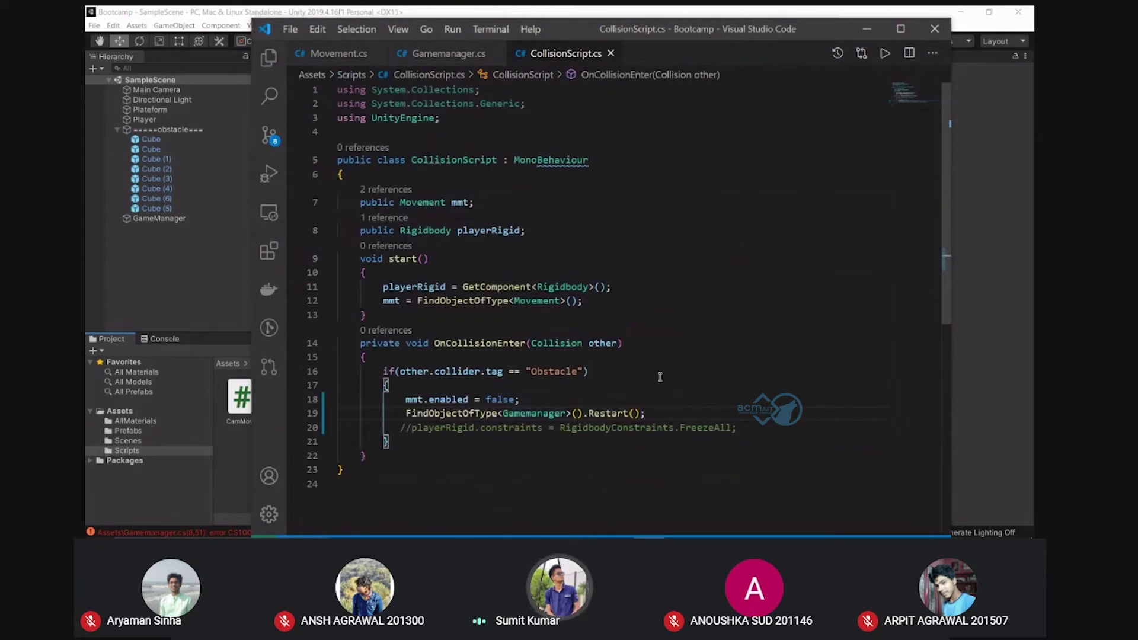
{"action": "key", "text": "alt+Tab"}
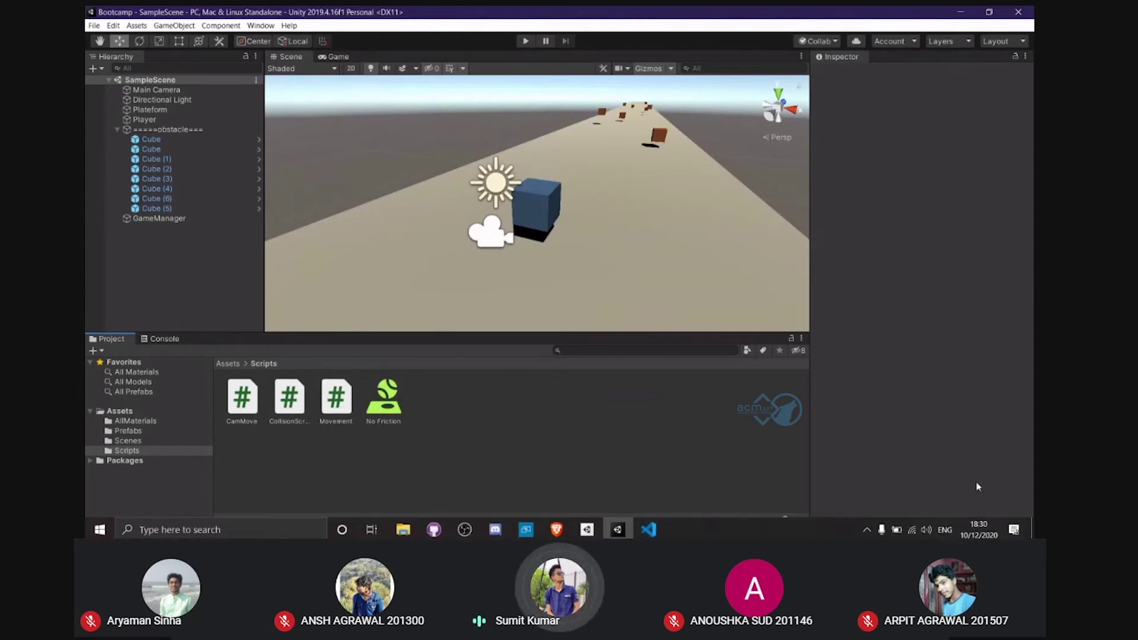
Open the CS0119 LoadScene error from Unity's Console to jump to Gamemanager.cs
{"action": "left_click", "coordinate": [1006, 530]}
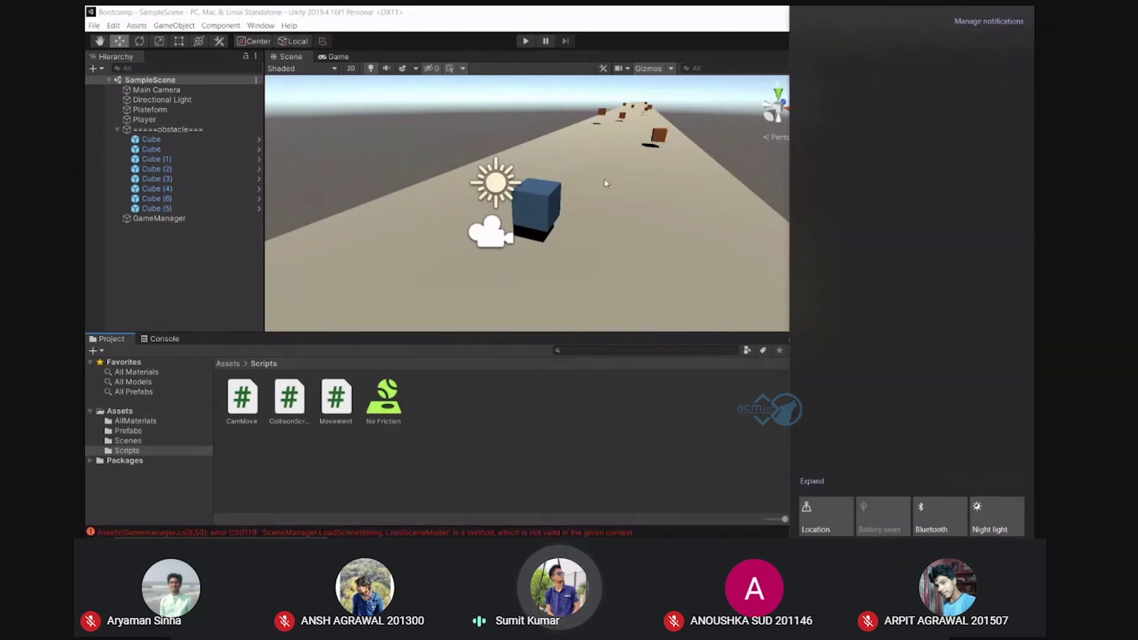
{"action": "left_click", "coordinate": [604, 179]}
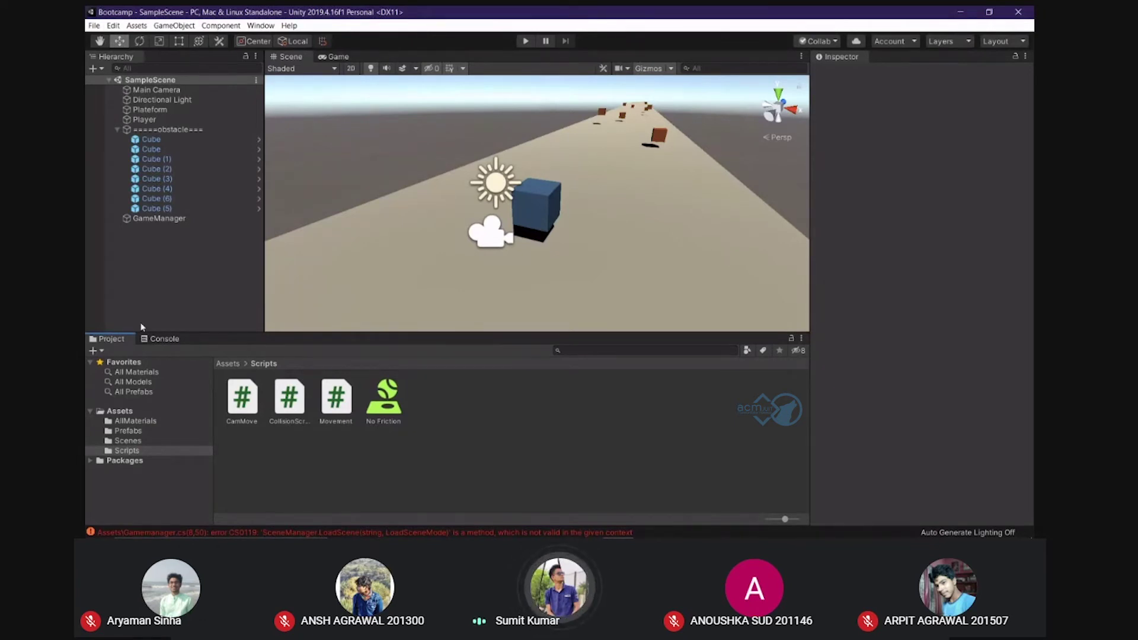
{"action": "left_click", "coordinate": [163, 338]}
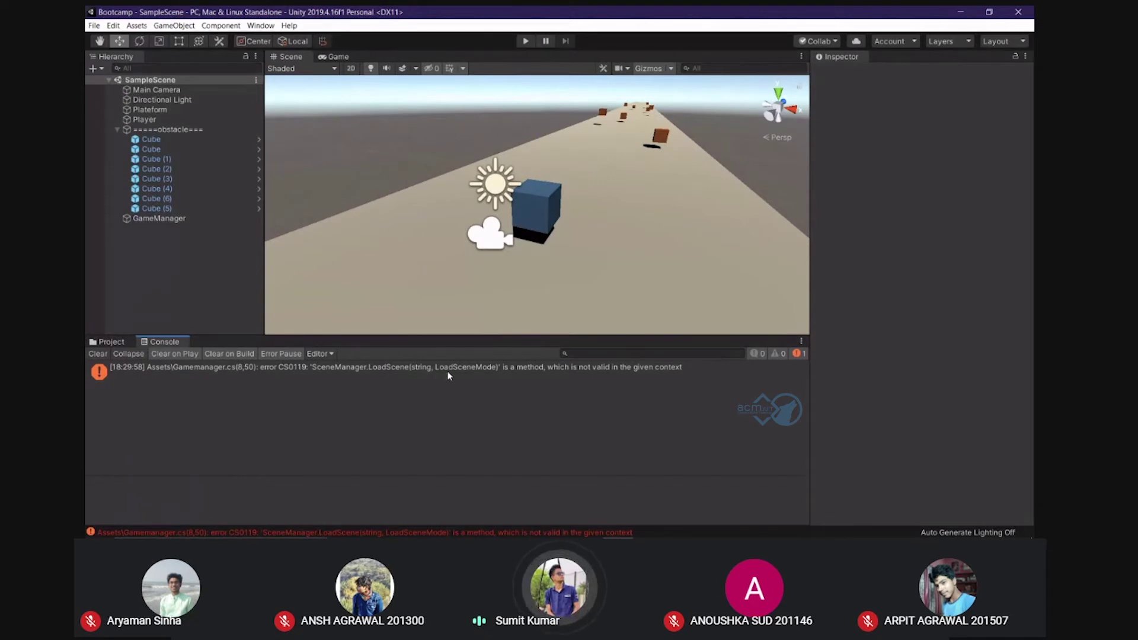
{"action": "left_click", "coordinate": [564, 368]}
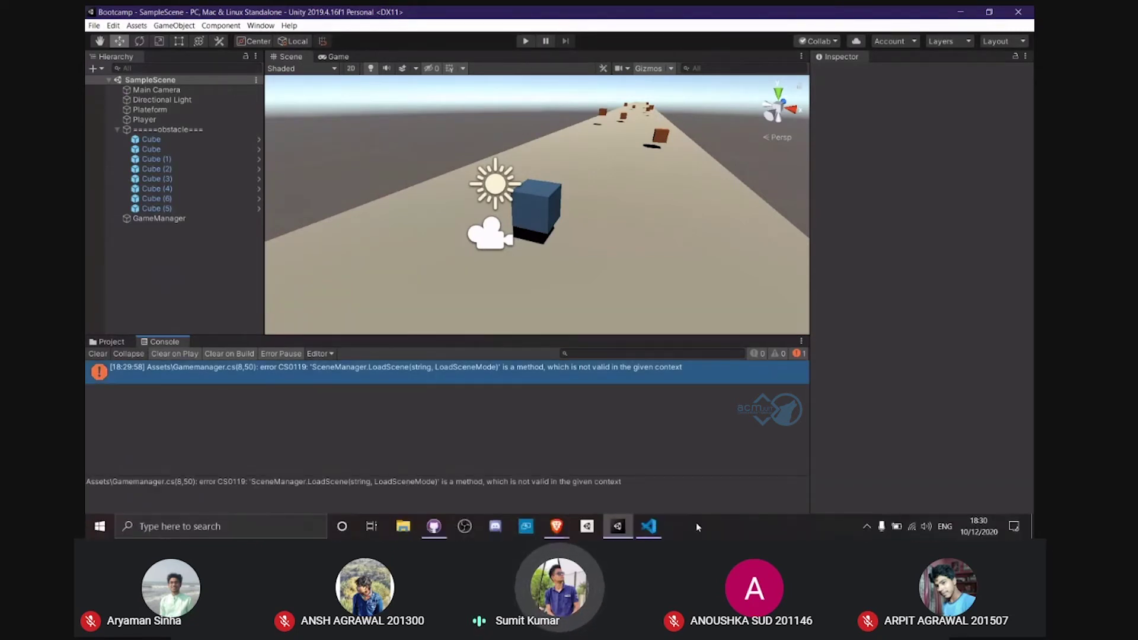
{"action": "left_click", "coordinate": [649, 526]}
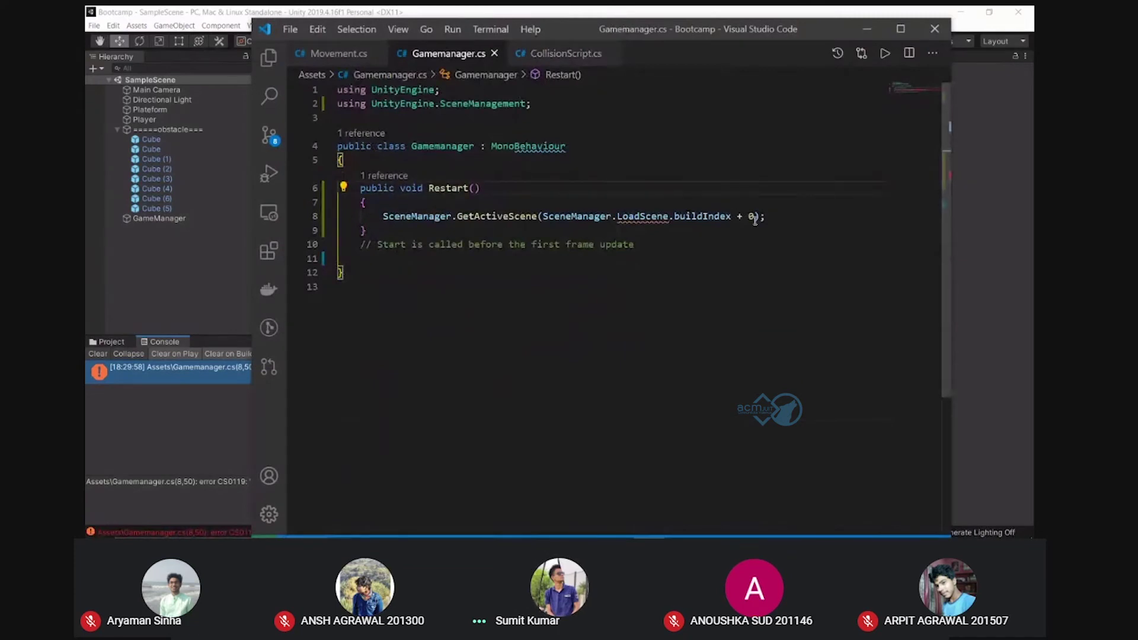
Replace the GetActiveScene argument with SceneManager.GetSceneByBuildIndex(0) using autocomplete
{"action": "left_click_drag", "start_coordinate": [756, 217], "coordinate": [543, 217]}
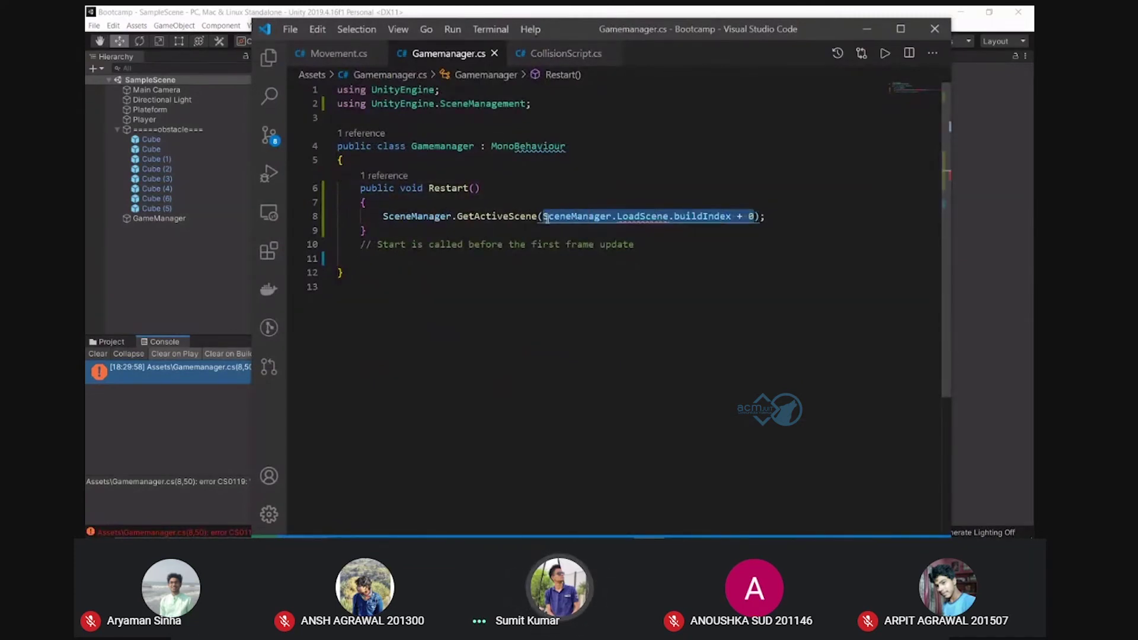
{"action": "key", "text": "BackSpace"}
{"action": "type", "text": "Scene"}
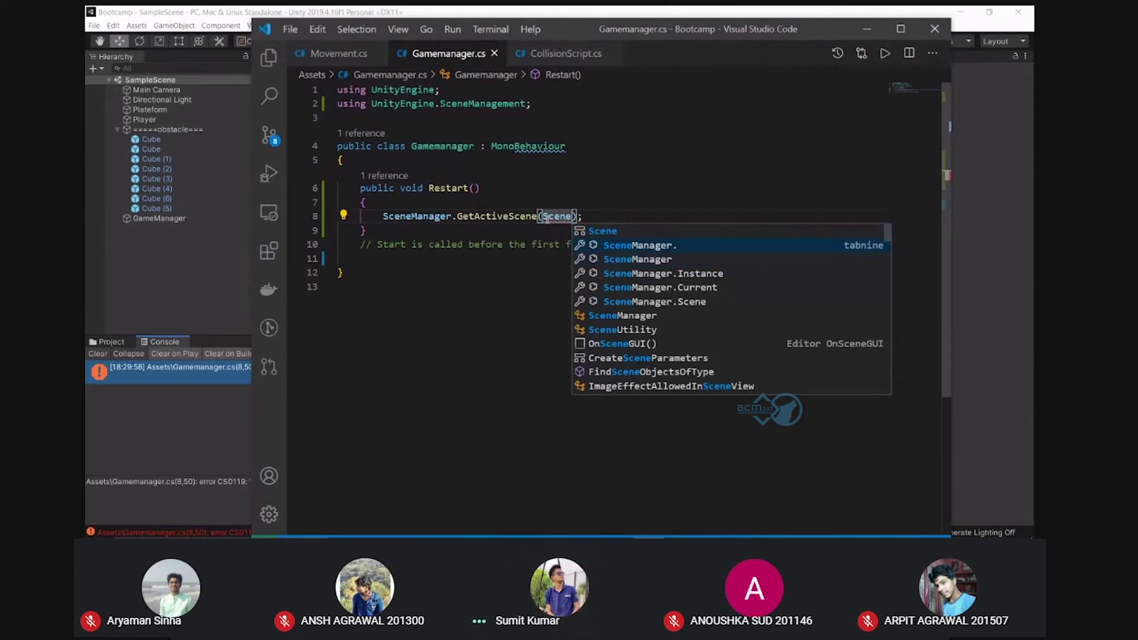
{"action": "key", "text": "Tab"}
{"action": "type", "text": "Ge"}
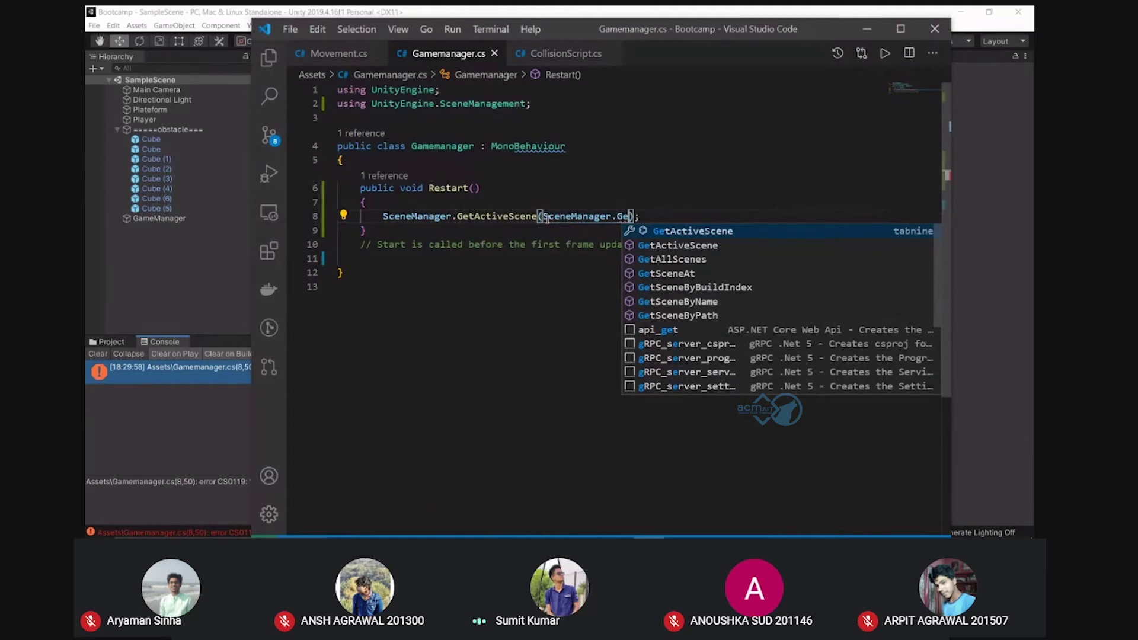
{"action": "key", "text": "Down"}
{"action": "key", "text": "Down"}
{"action": "key", "text": "Down"}
{"action": "key", "text": "Down"}
{"action": "key", "text": "Tab"}
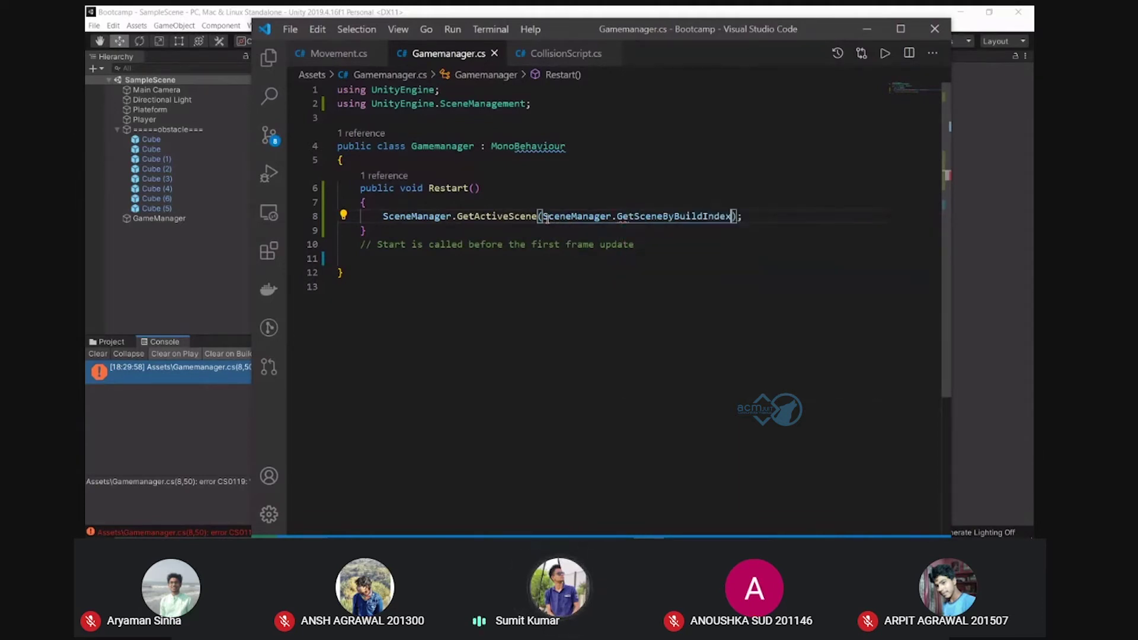
{"action": "type", "text": "(0"}
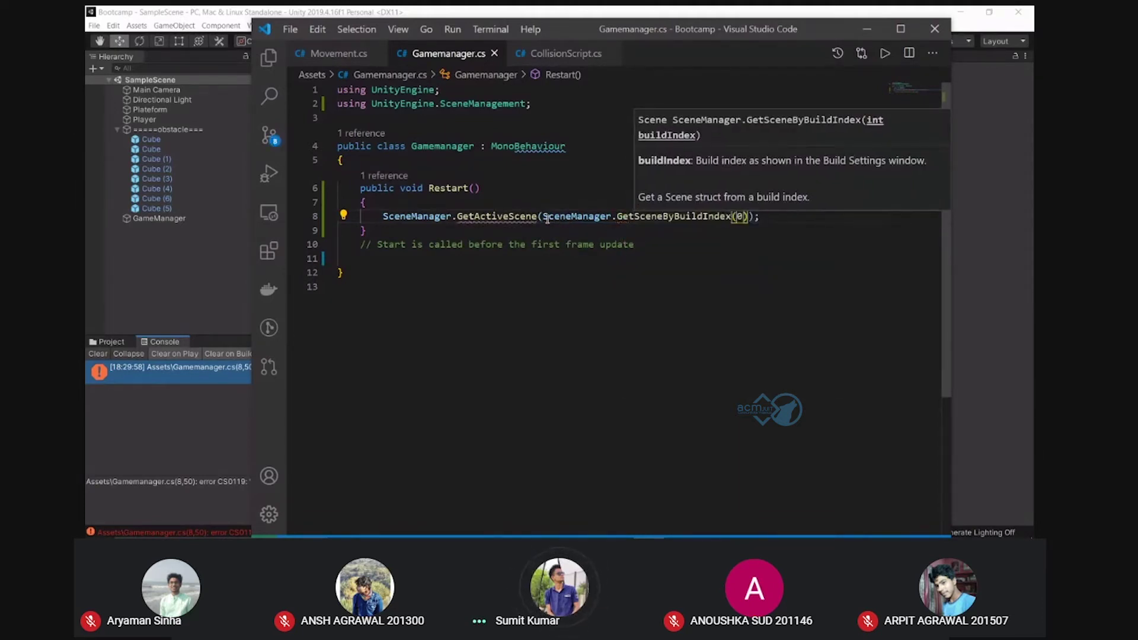
{"action": "key", "text": "End"}
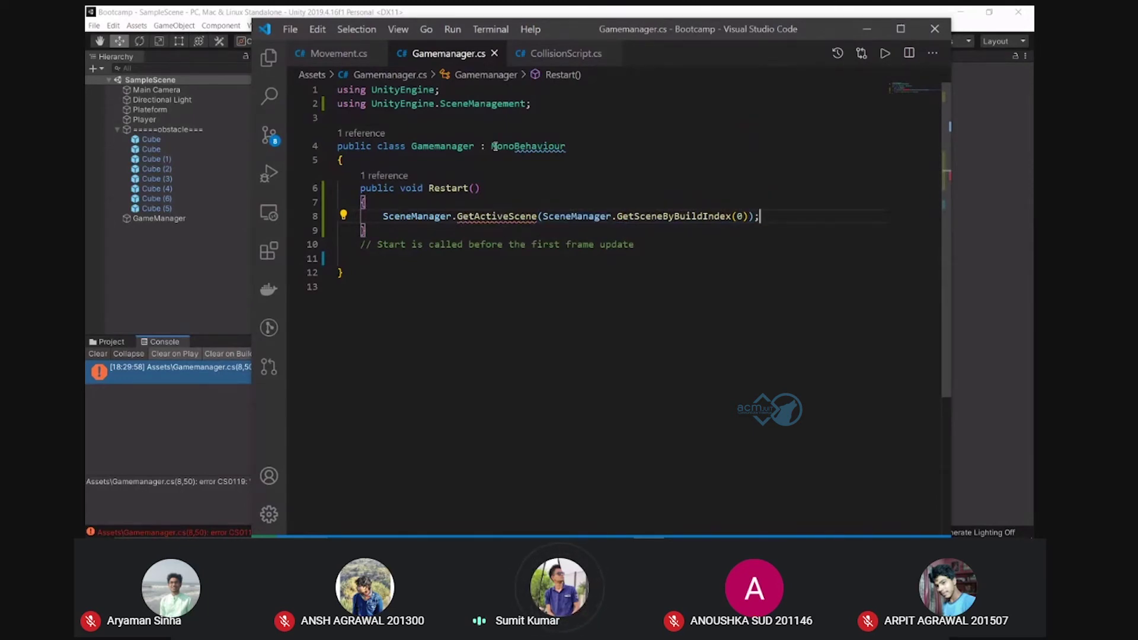
Save Gamemanager.cs and return to Unity to check compilation
{"action": "left_click", "coordinate": [293, 30]}
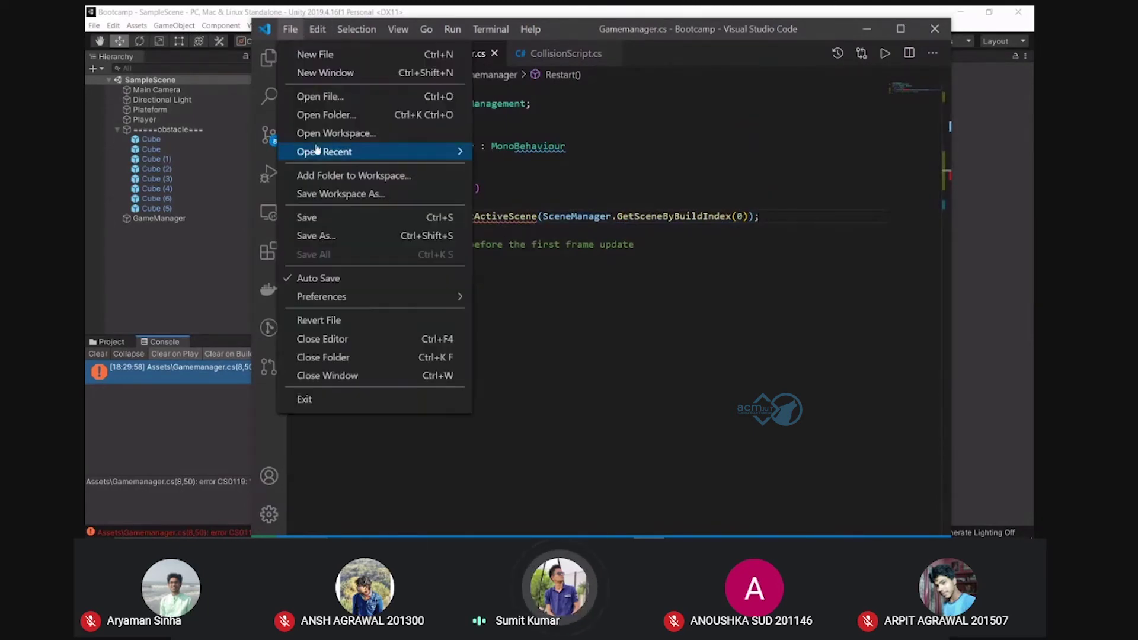
{"action": "left_click", "coordinate": [326, 218]}
{"action": "key", "text": "alt+Tab"}
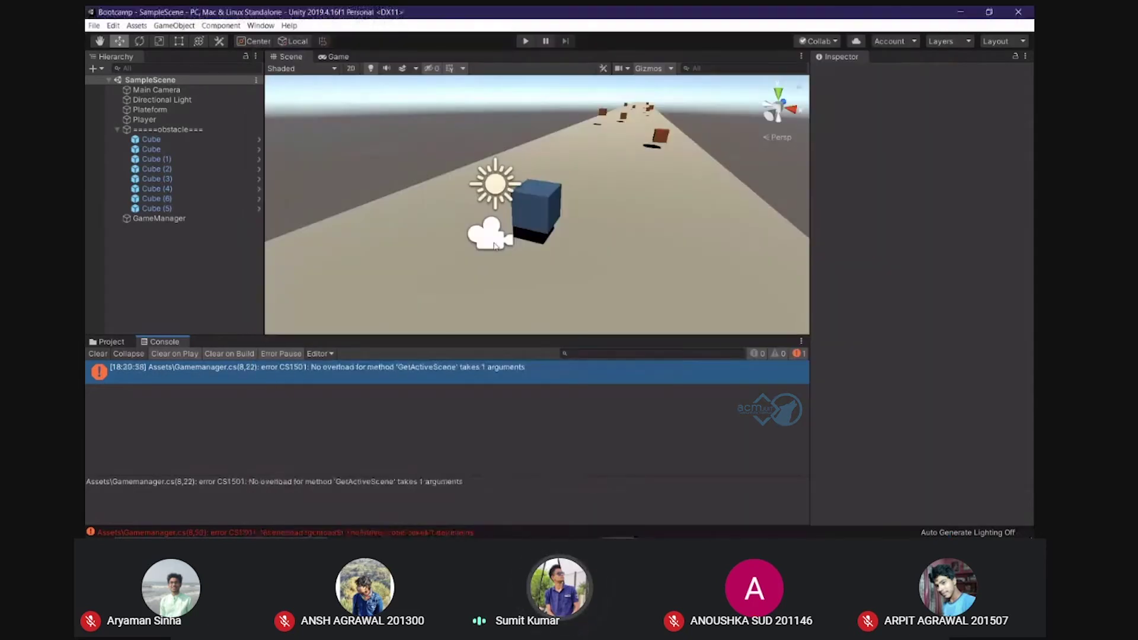
Read the CS1501 GetActiveScene overload error in Unity's Console, then go back to Gamemanager.cs
{"action": "mouse_move", "coordinate": [626, 536]}
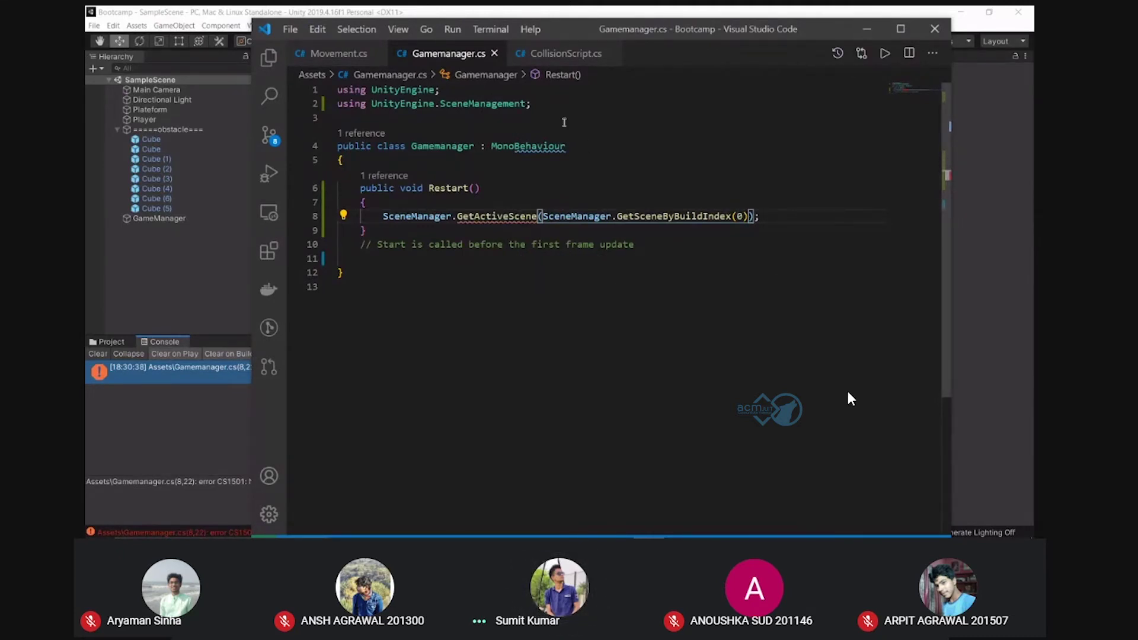
Replace the GetActiveScene call at the end of line 8 with LoadScene
{"action": "left_click", "coordinate": [739, 215]}
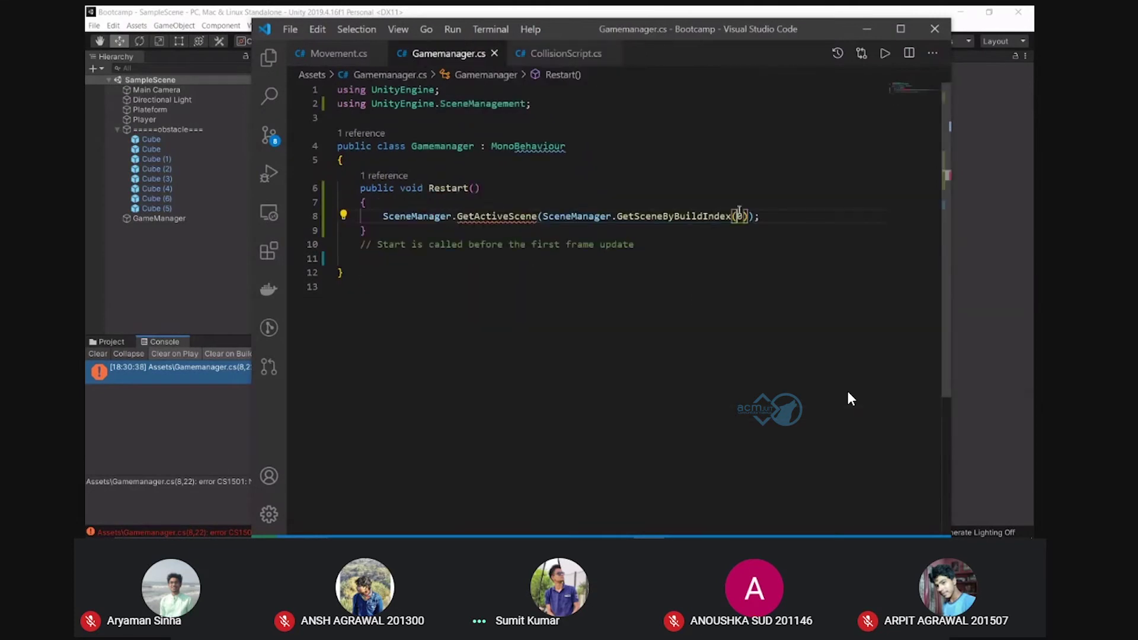
{"action": "left_click_drag", "start_coordinate": [753, 216], "coordinate": [466, 215]}
{"action": "left_click", "coordinate": [758, 216]}
{"action": "key", "text": "ctrl+shift+Left"}
{"action": "key", "text": "ctrl+shift+Left"}
{"action": "key", "text": "ctrl+shift+Left"}
{"action": "key", "text": "ctrl+shift+Left"}
{"action": "key", "text": "ctrl+shift+Left"}
{"action": "key", "text": "ctrl+shift+Left"}
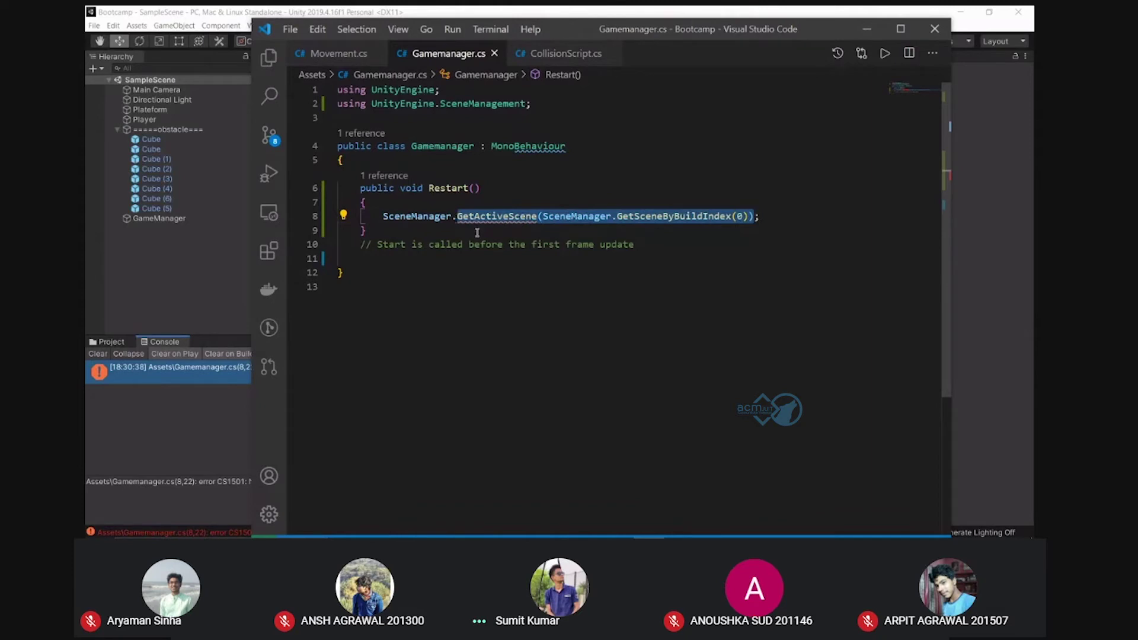
{"action": "key", "text": "BackSpace"}
{"action": "type", "text": "Load;"}
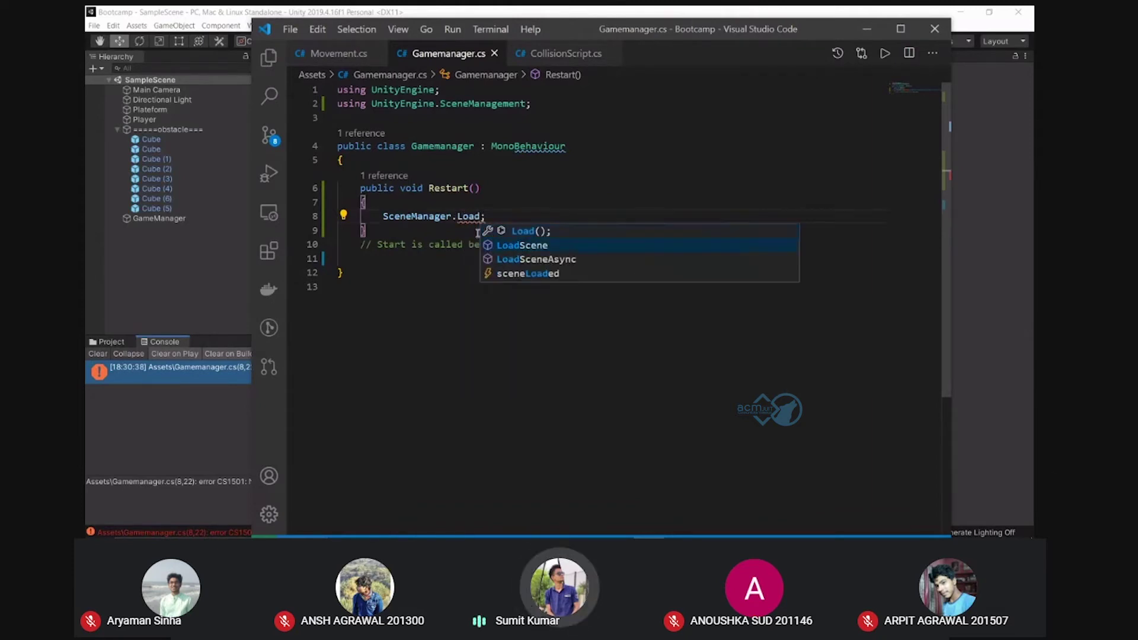
{"action": "key", "text": "Tab"}
Pass GetActiveScene as LoadScene's argument, trimming the extra parentheses
{"action": "type", "text": "(GFe"}
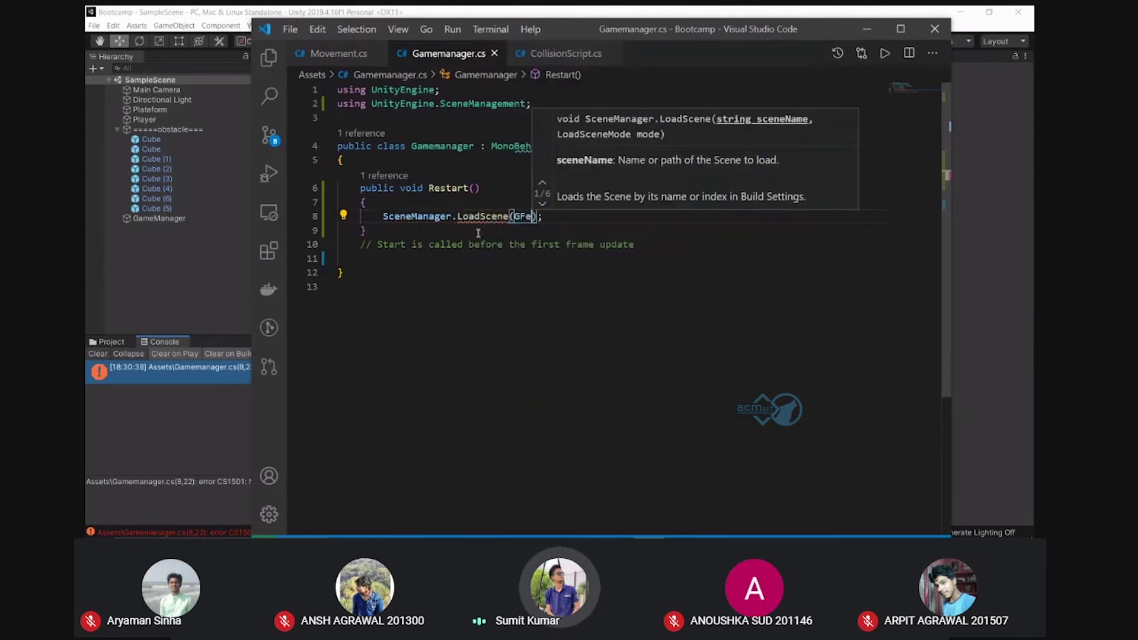
{"action": "key", "text": "BackSpace"}
{"action": "key", "text": "BackSpace"}
{"action": "type", "text": "etA"}
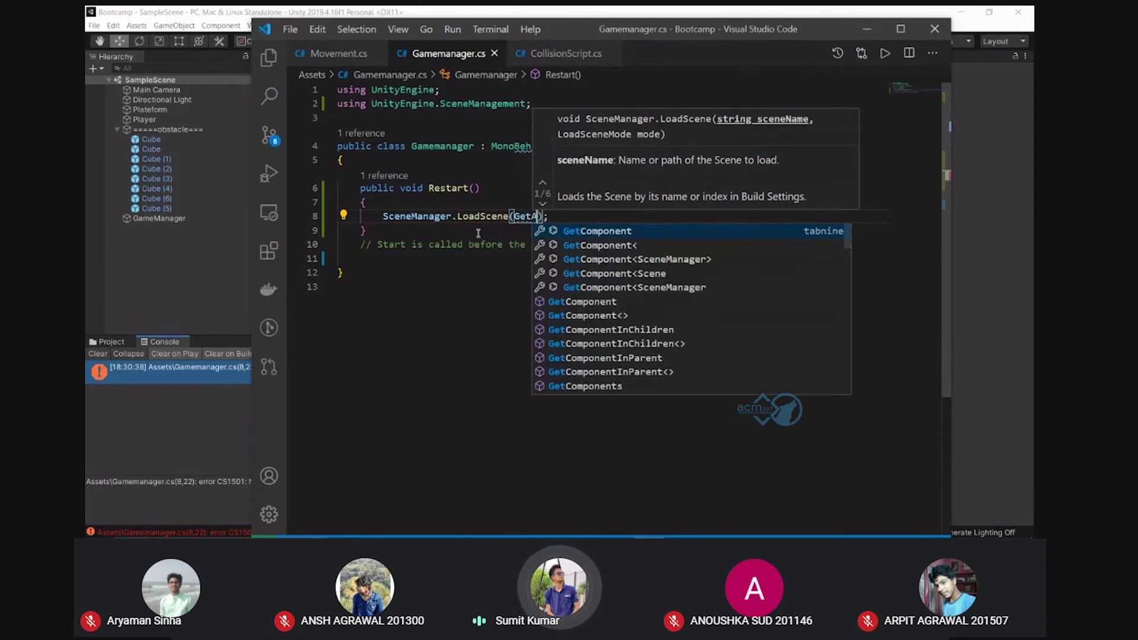
{"action": "type", "text": "ctiveSce"}
{"action": "key", "text": "Tab"}
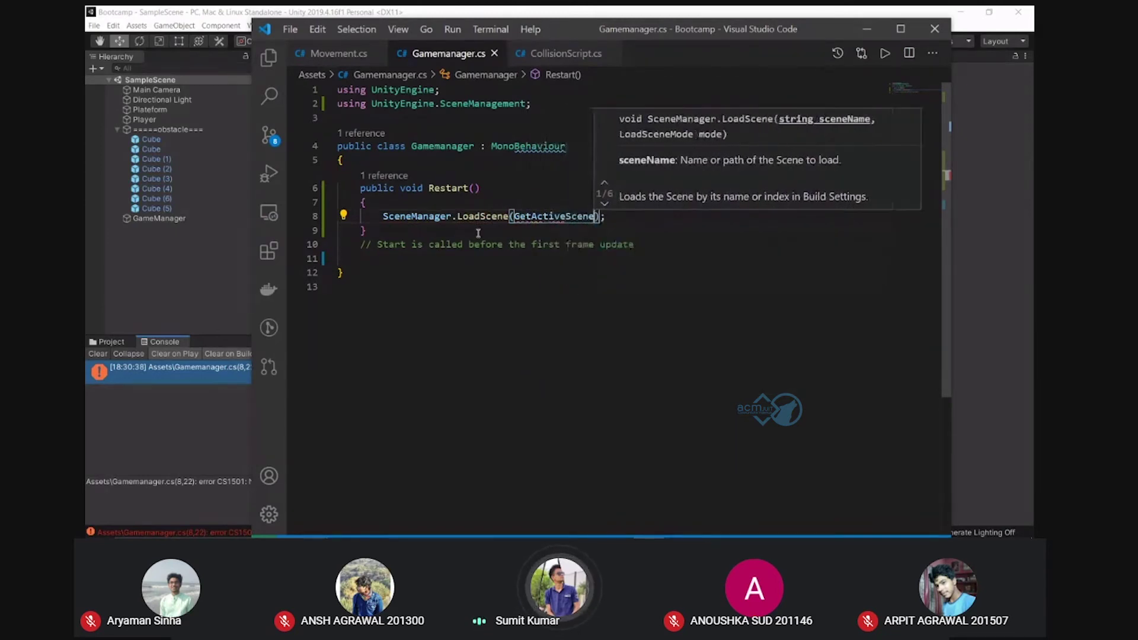
{"action": "type", "text": "("}
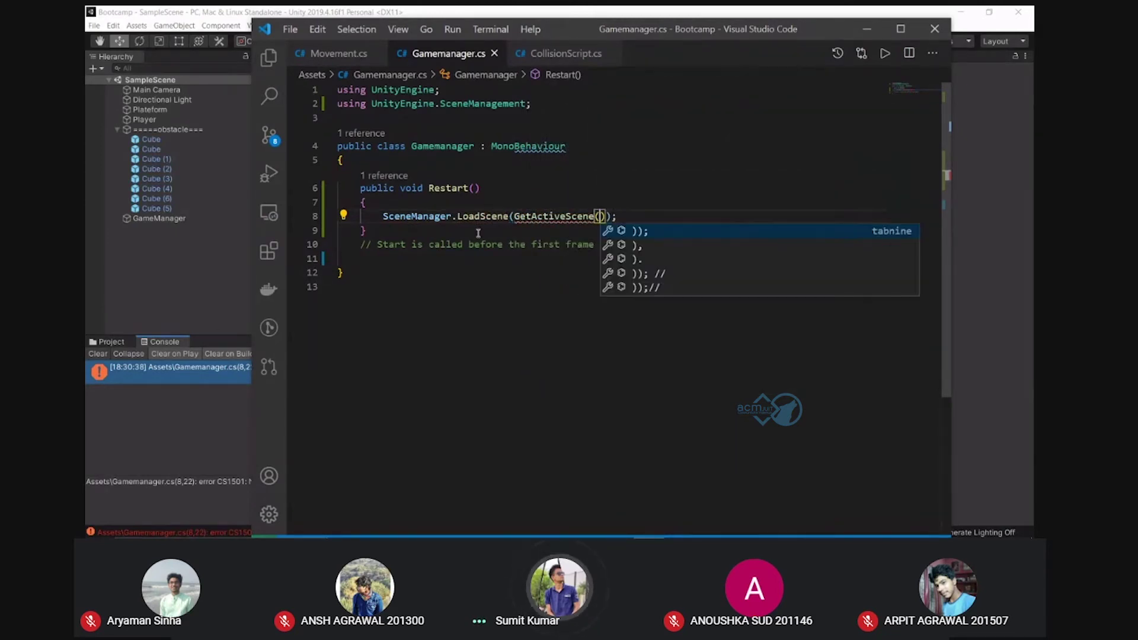
{"action": "key", "text": "BackSpace"}
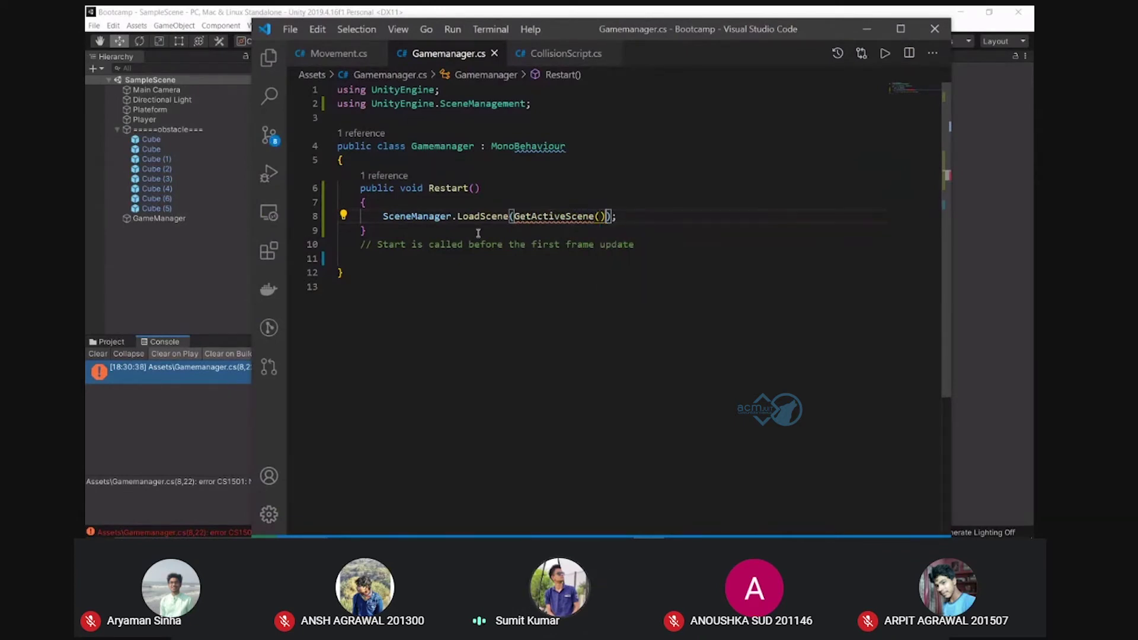
{"action": "key", "text": "Delete"}
{"action": "type", "text": "."}
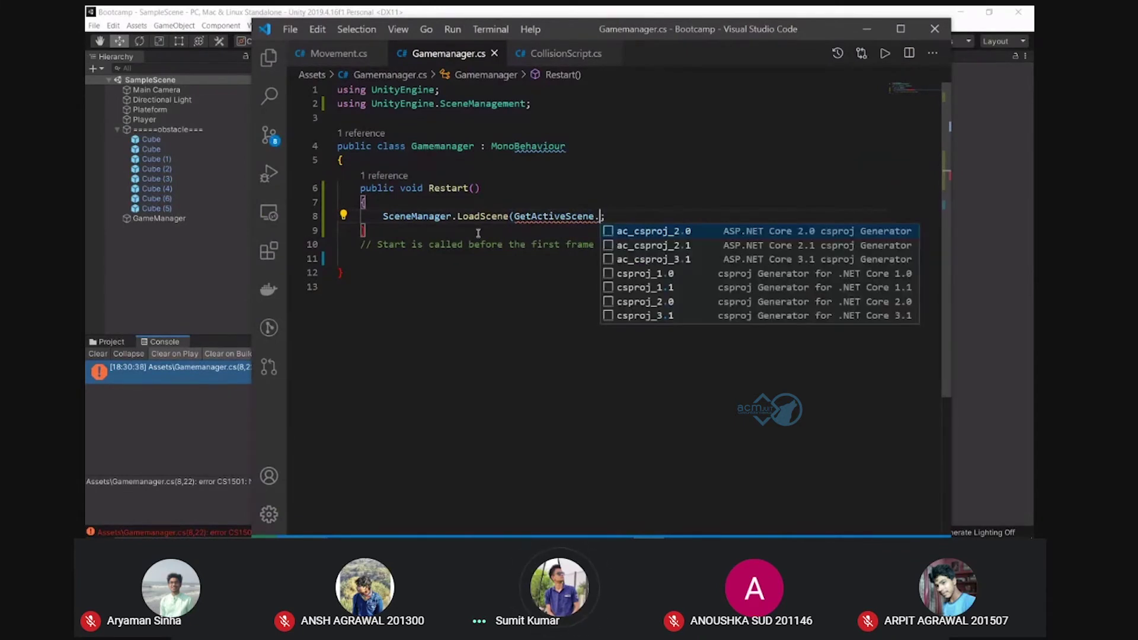
{"action": "key", "text": "Escape"}
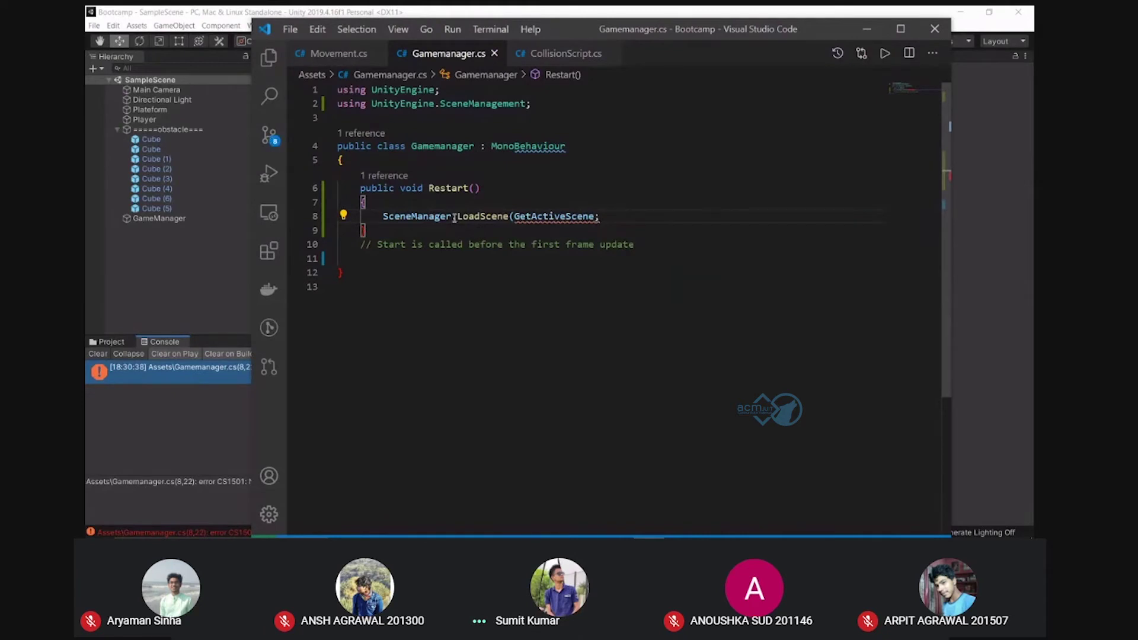
Replace the selected argument with SceneManager.GetActiveScene via autocomplete
{"action": "left_click", "coordinate": [379, 216]}
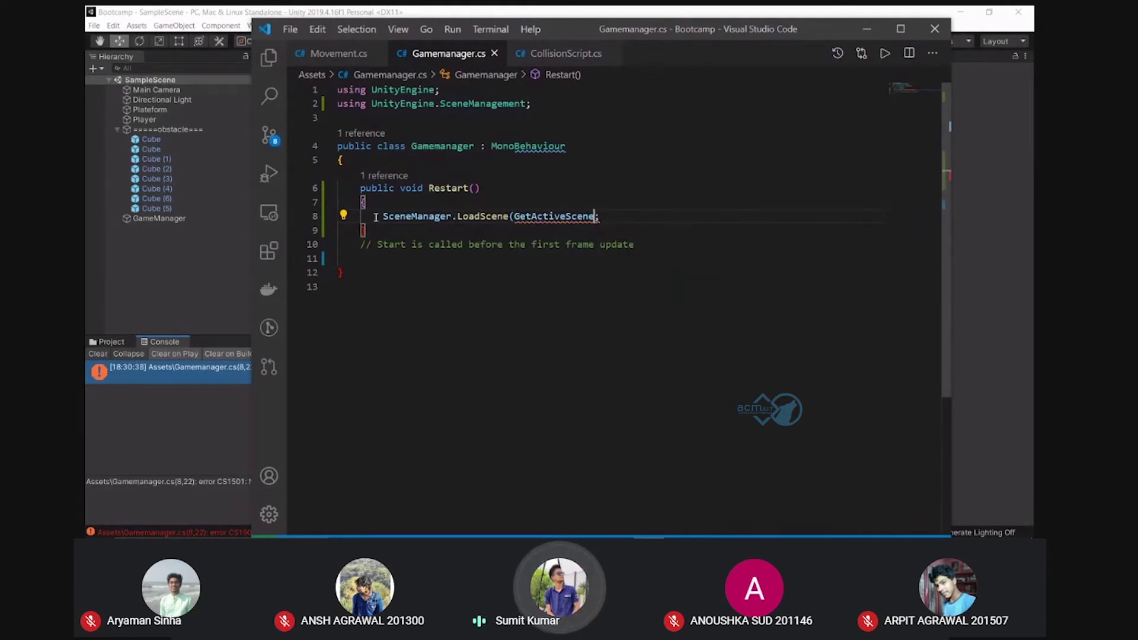
{"action": "double_click", "coordinate": [459, 216]}
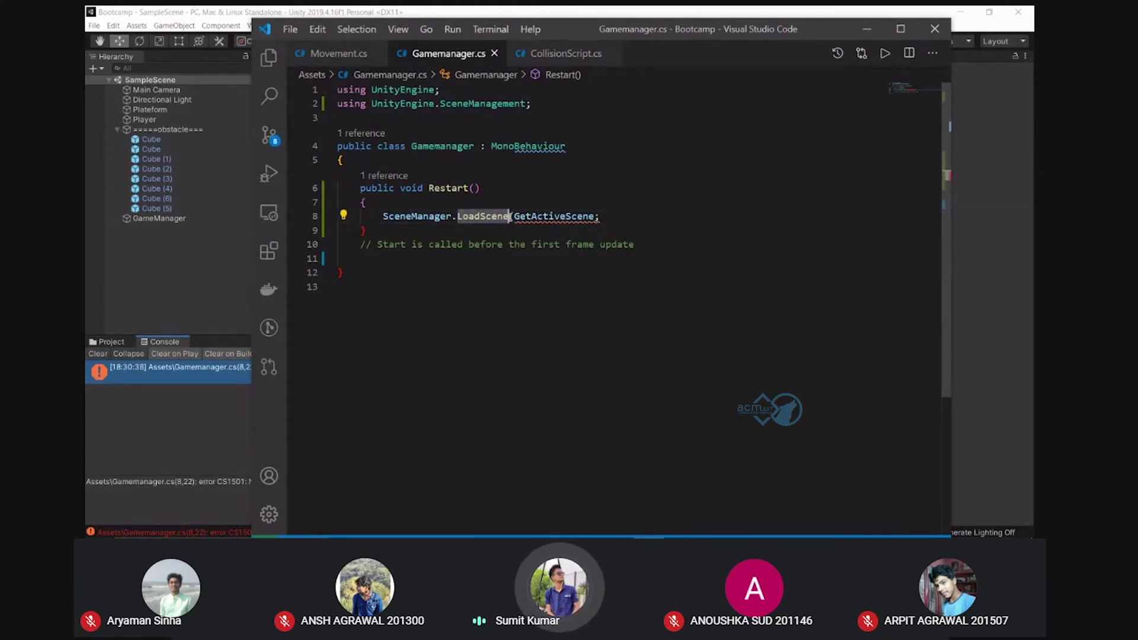
{"action": "left_click_drag", "start_coordinate": [514, 216], "coordinate": [595, 216]}
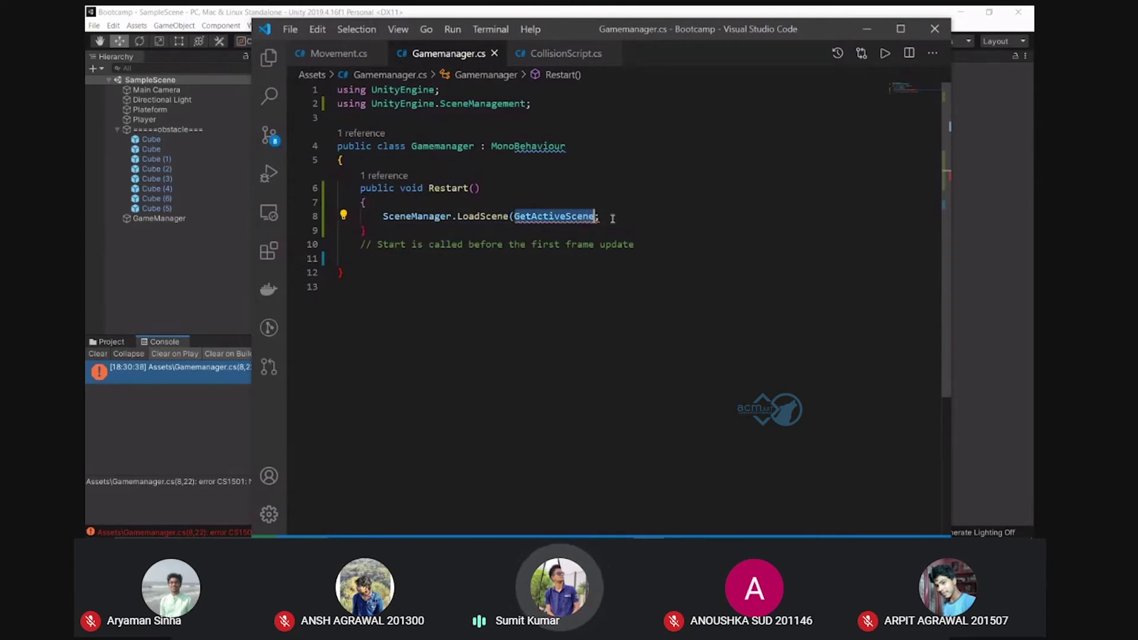
{"action": "type", "text": ")"}
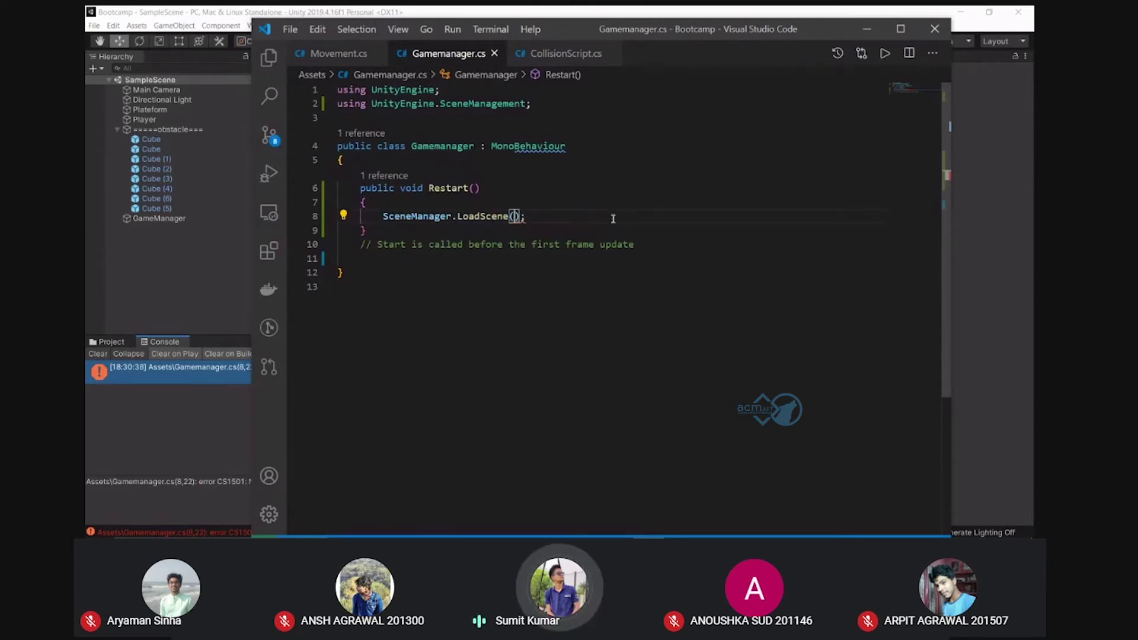
{"action": "type", "text": "Get"}
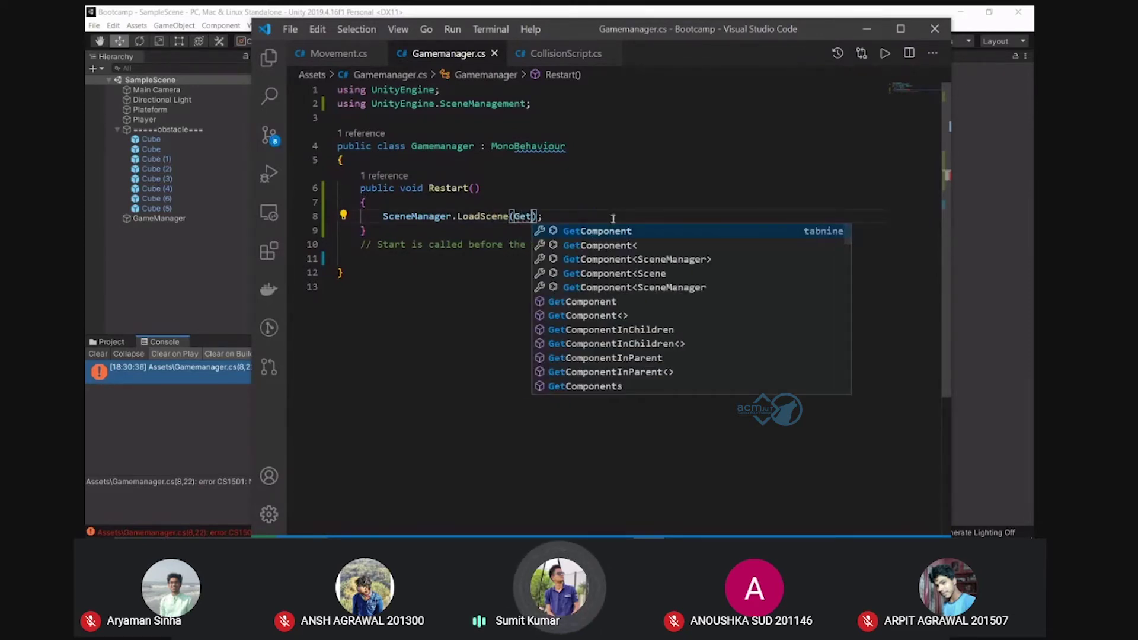
{"action": "type", "text": "Ac"}
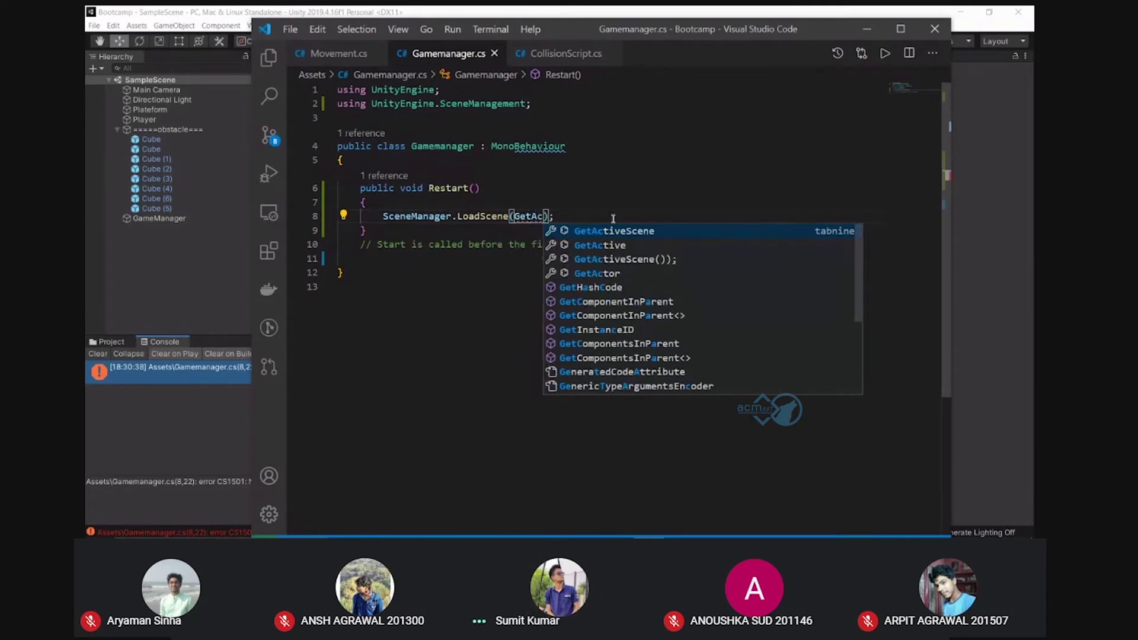
{"action": "key", "text": "BackSpace"}
{"action": "key", "text": "BackSpace"}
{"action": "key", "text": "BackSpace"}
{"action": "type", "text": "Sce"}
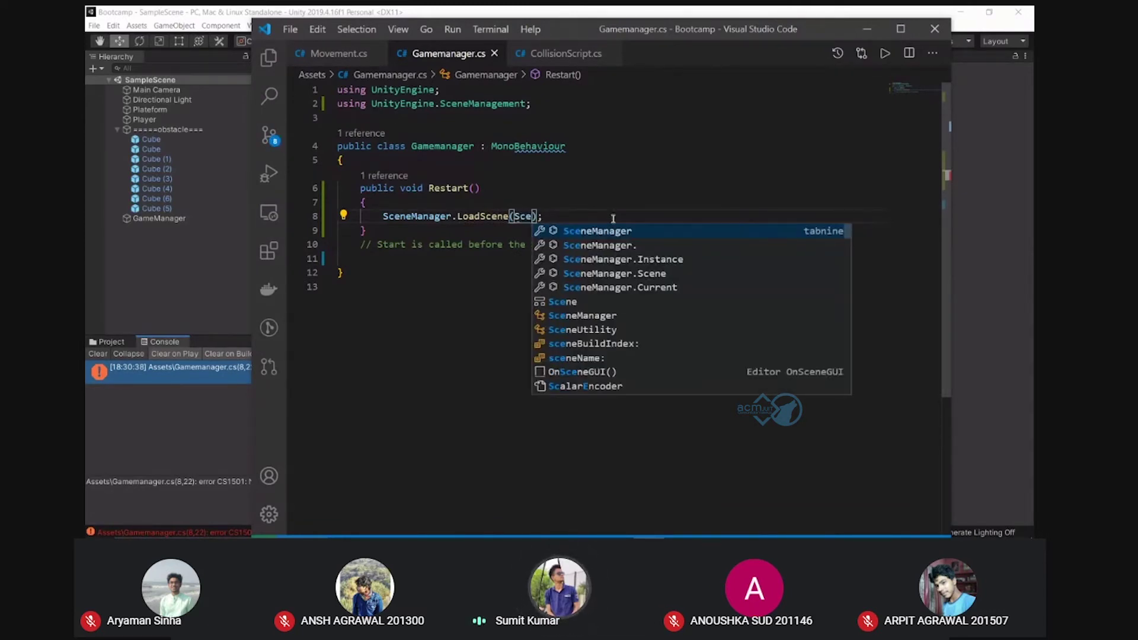
{"action": "key", "text": "Down"}
{"action": "key", "text": "Return"}
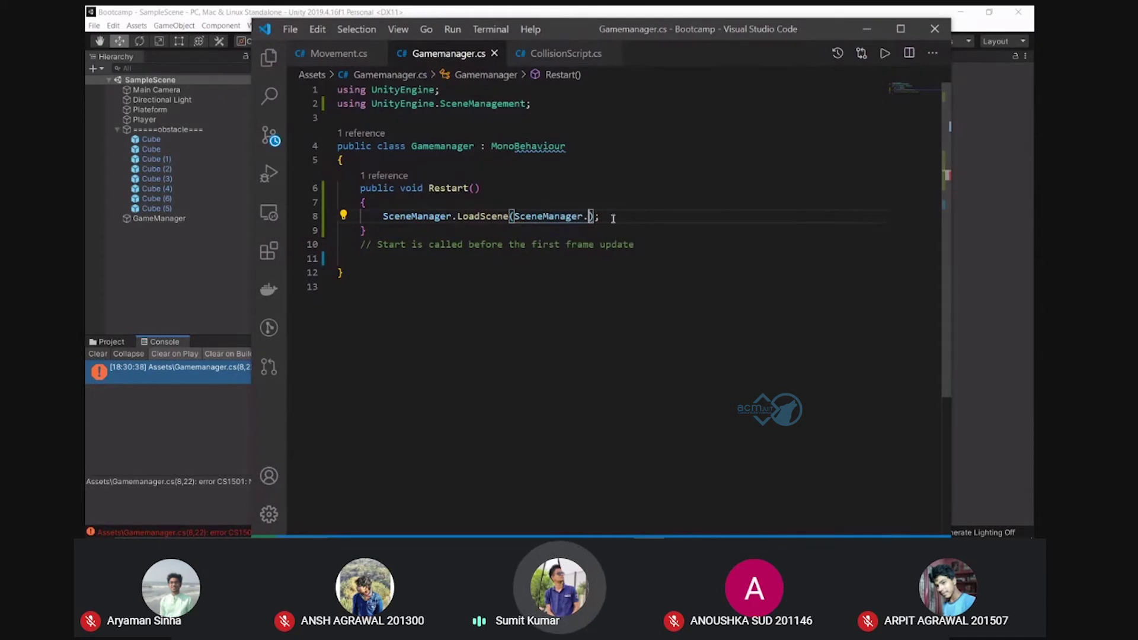
{"action": "type", "text": "Get"}
{"action": "key", "text": "Return"}
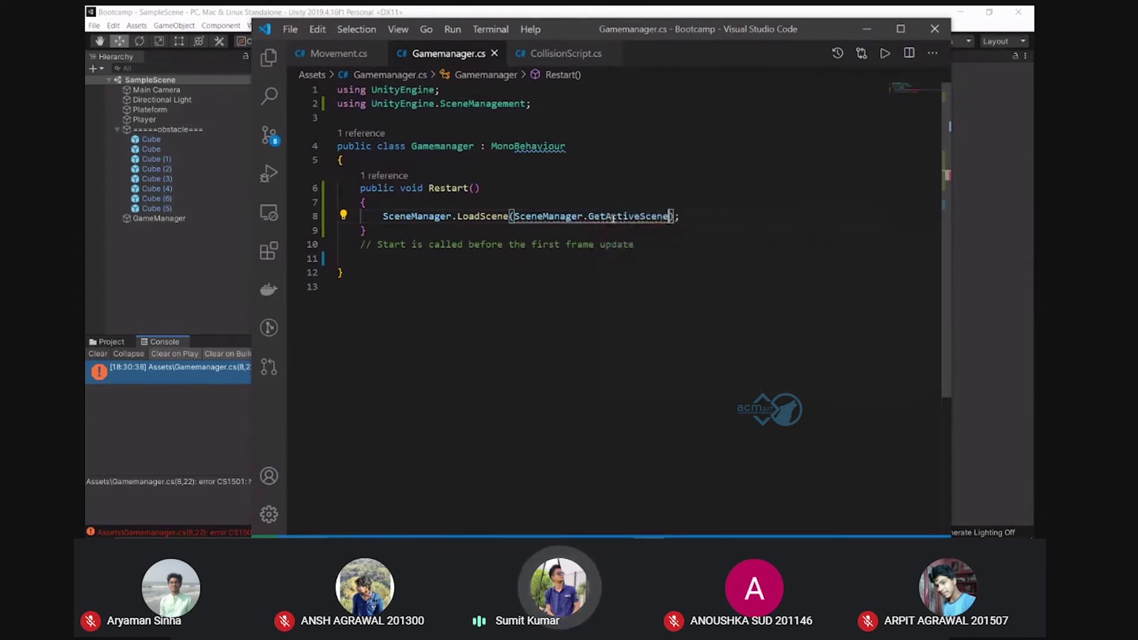
Swap GetActiveScene for GetSceneByBuildIndex from the suggestions
{"action": "type", "text": "("}
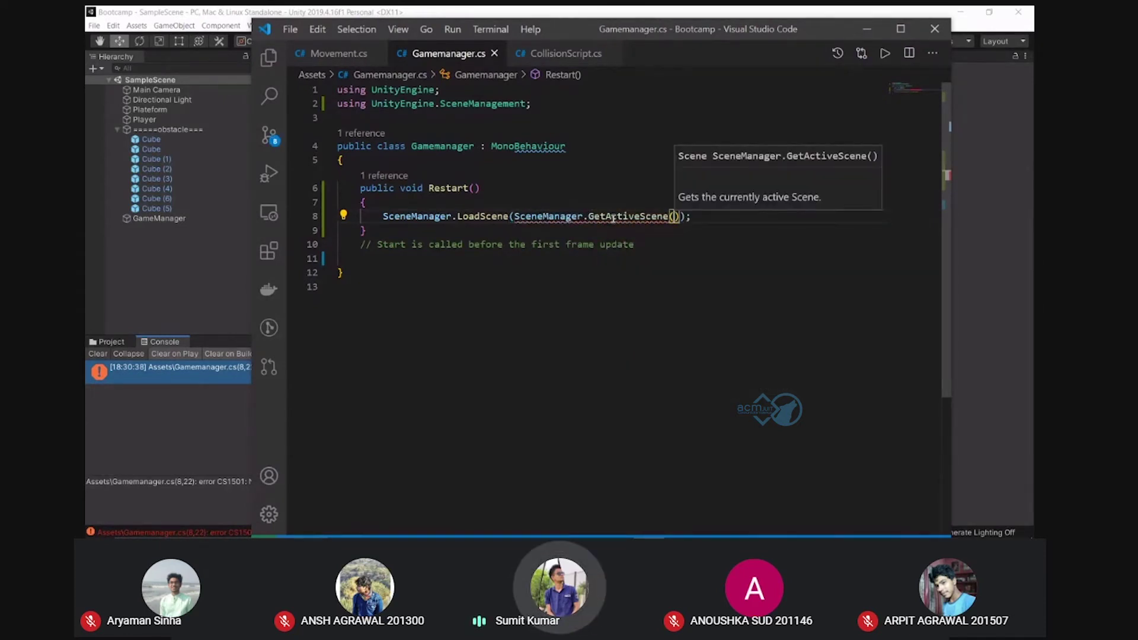
{"action": "type", "text": "\""}
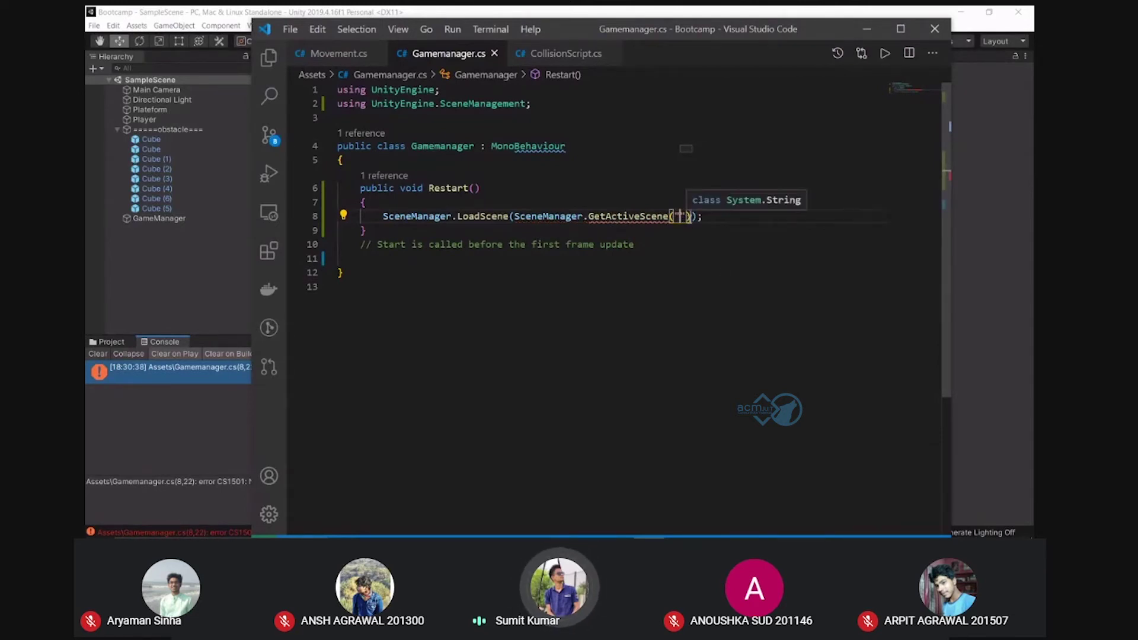
{"action": "key", "text": "BackSpace"}
{"action": "key", "text": "BackSpace"}
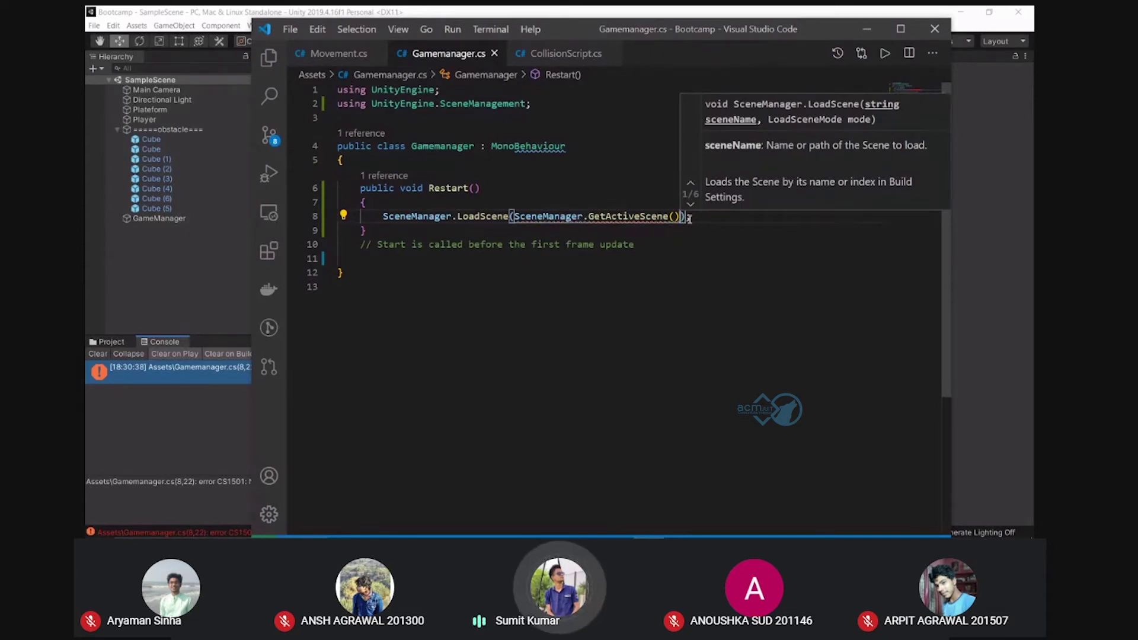
{"action": "key", "text": "BackSpace"}
{"action": "key", "text": "BackSpace"}
{"action": "key", "text": "BackSpace"}
{"action": "key", "text": "BackSpace"}
{"action": "key", "text": "BackSpace"}
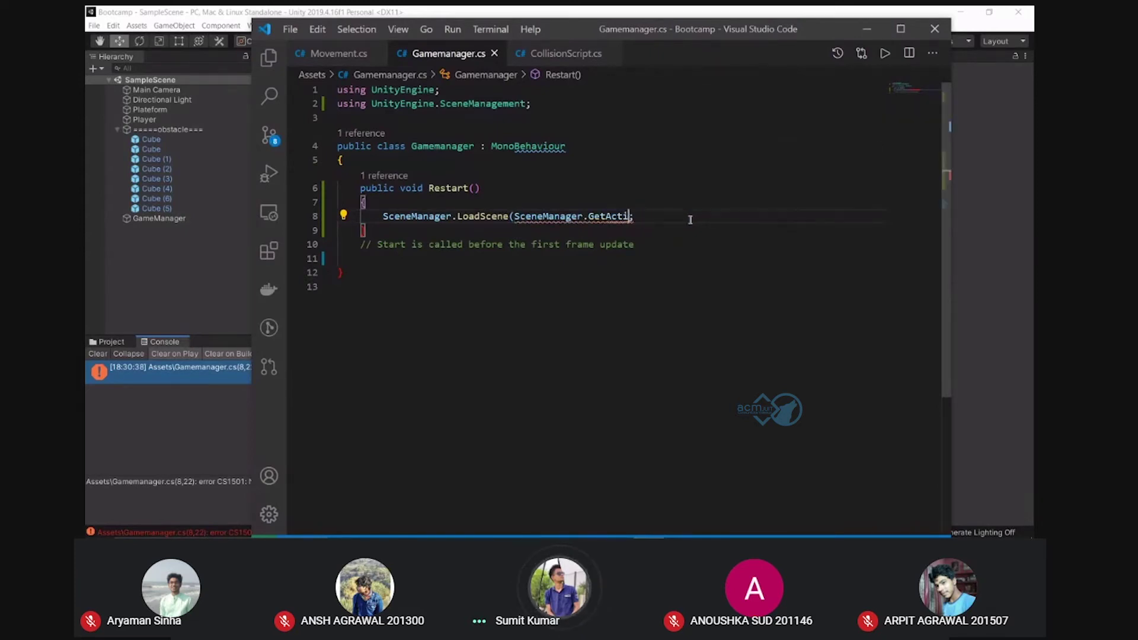
{"action": "key", "text": "BackSpace"}
{"action": "key", "text": "BackSpace"}
{"action": "key", "text": "BackSpace"}
{"action": "key", "text": "BackSpace"}
{"action": "key", "text": "BackSpace"}
{"action": "key", "text": "BackSpace"}
{"action": "type", "text": "Get"}
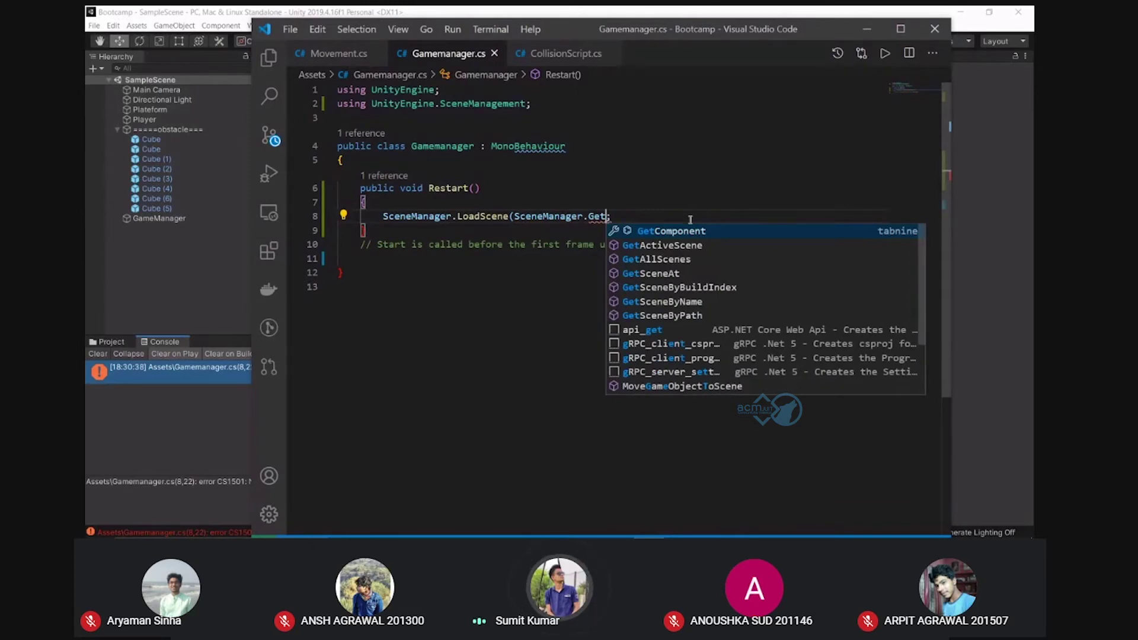
{"action": "left_click", "coordinate": [710, 290]}
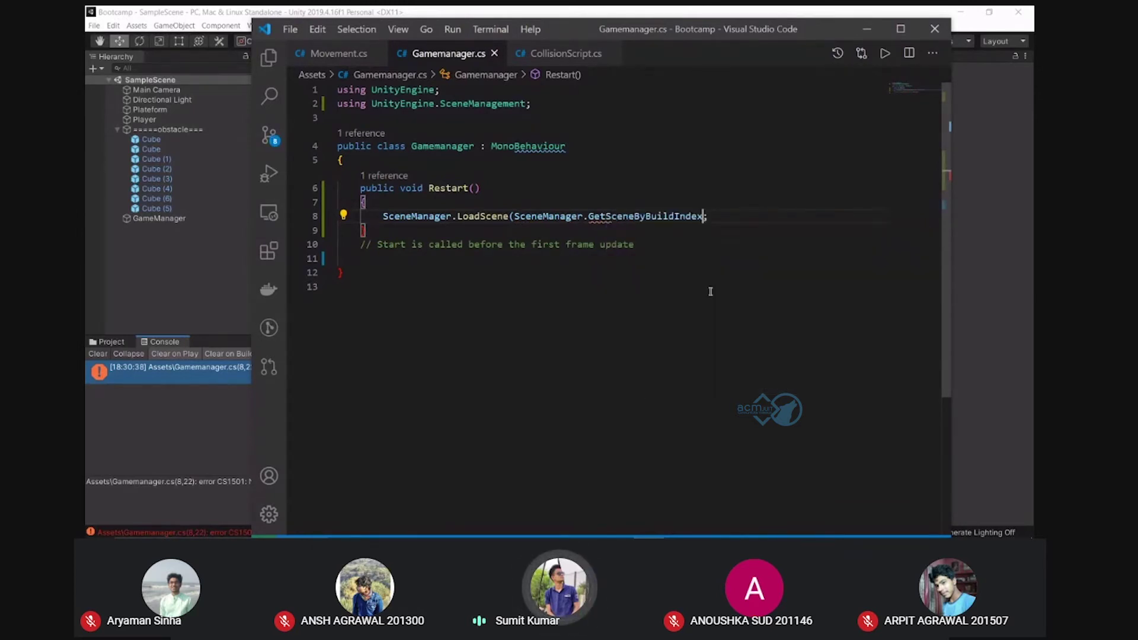
{"action": "type", "text": ")"}
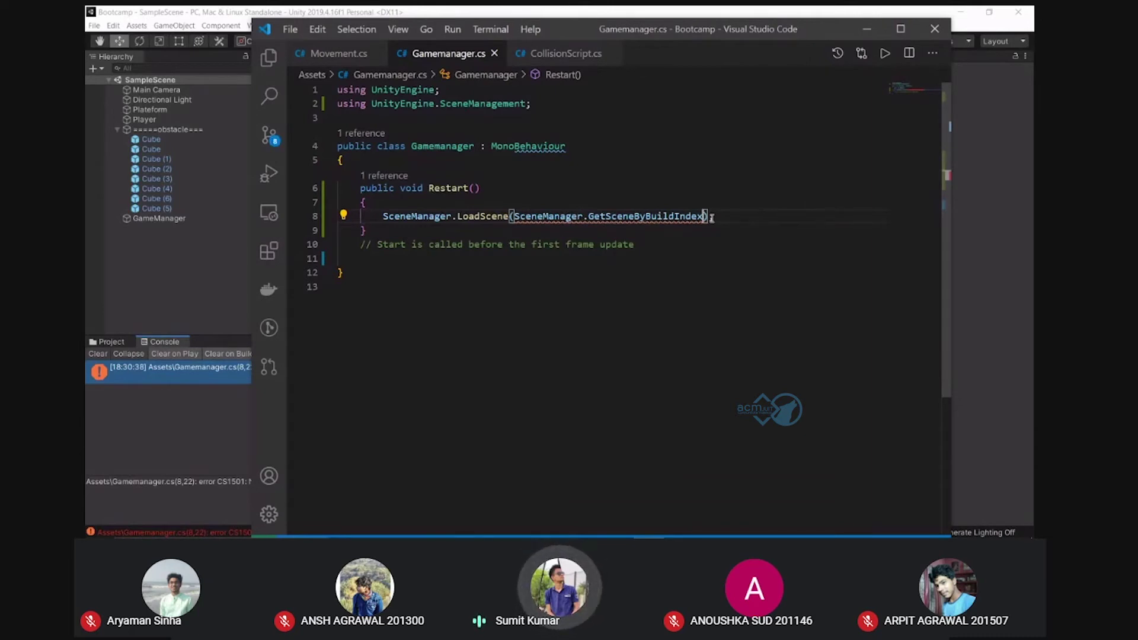
{"action": "type", "text": "(0)"}
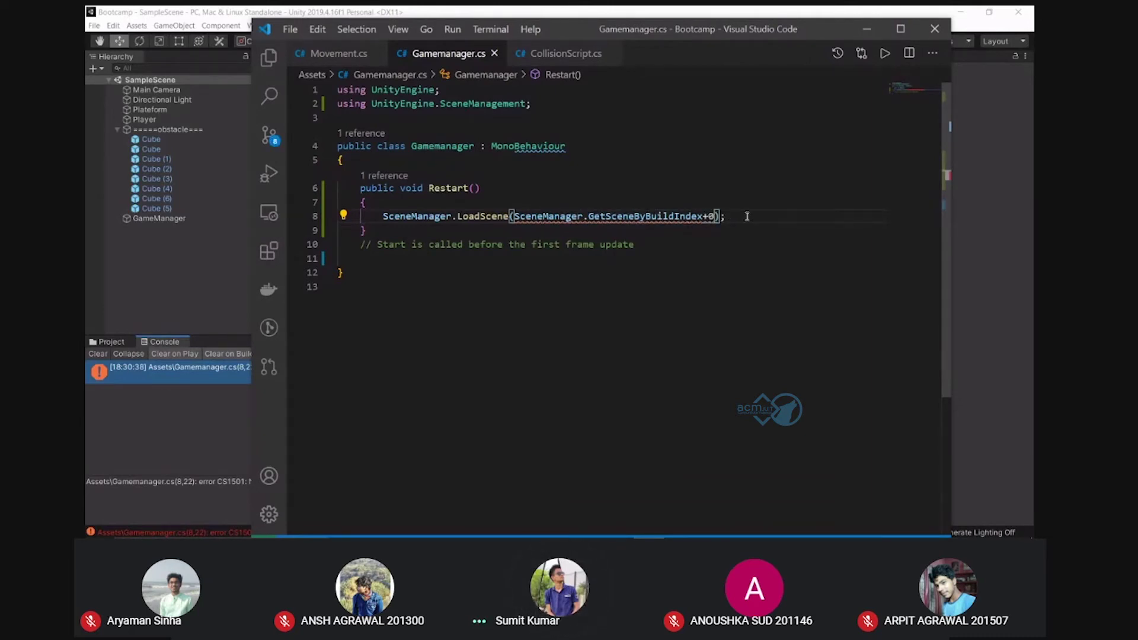
Pass build index 0 and fix the closing parentheses of the LoadScene call
{"action": "left_click", "coordinate": [634, 217]}
{"action": "key", "text": "Right"}
{"action": "key", "text": "Right"}
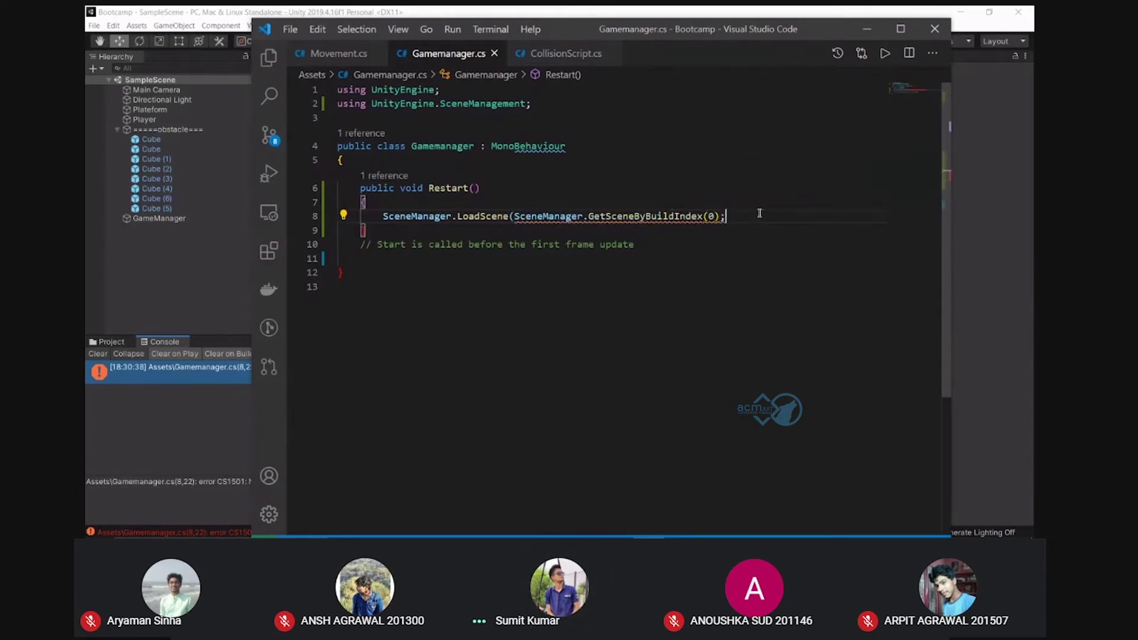
{"action": "type", "text": ")"}
{"action": "key", "text": "BackSpace"}
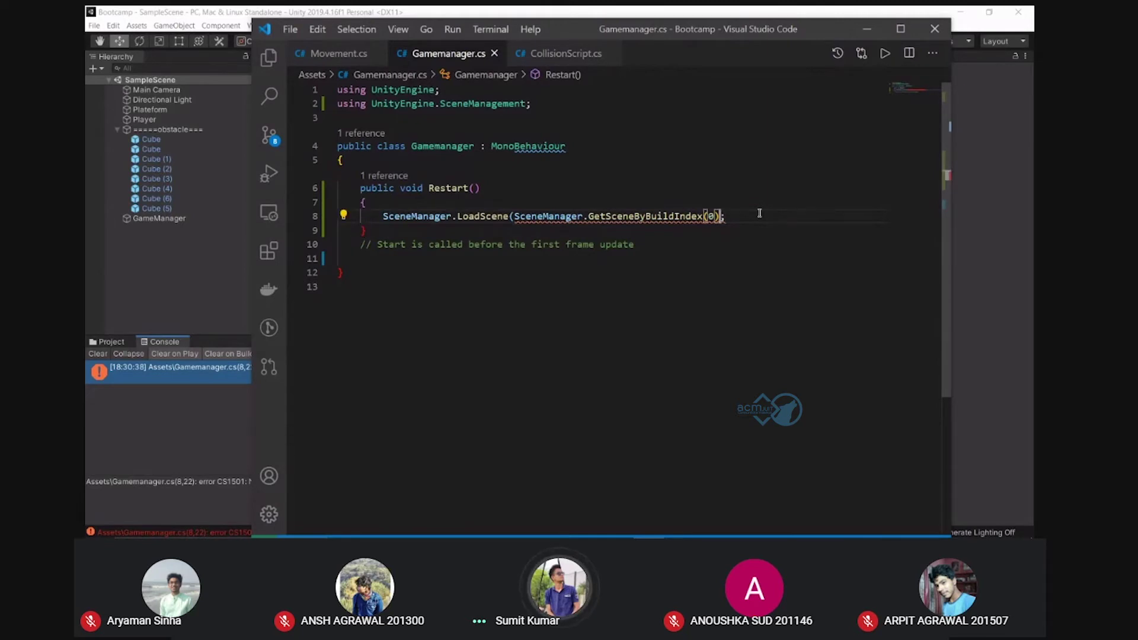
{"action": "key", "text": "Left"}
{"action": "type", "text": ")"}
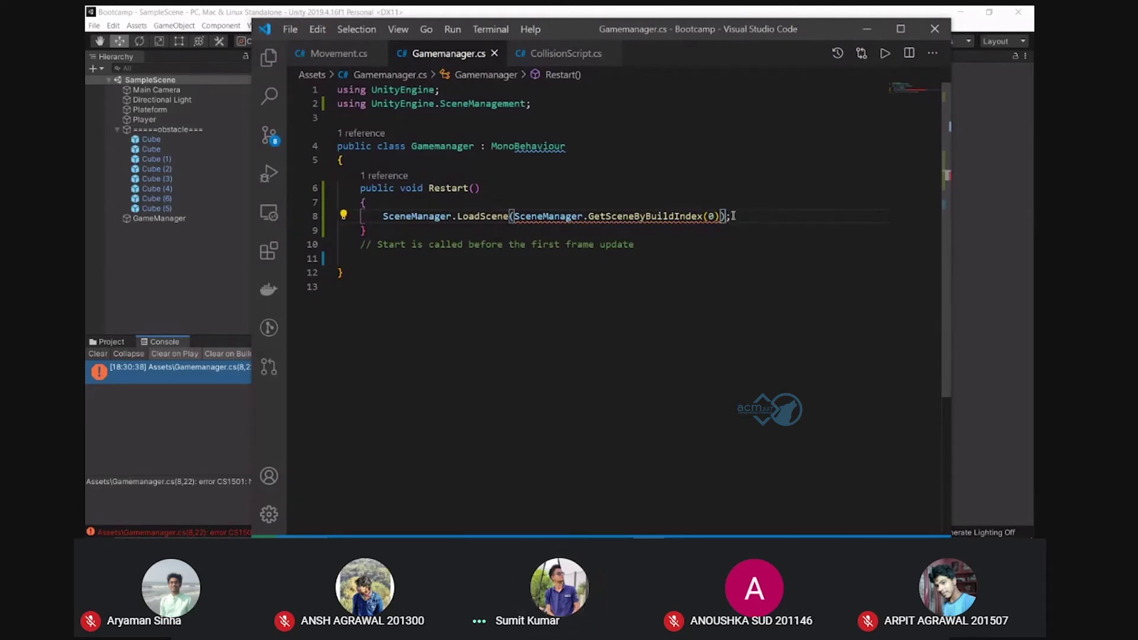
{"action": "left_click", "coordinate": [712, 217]}
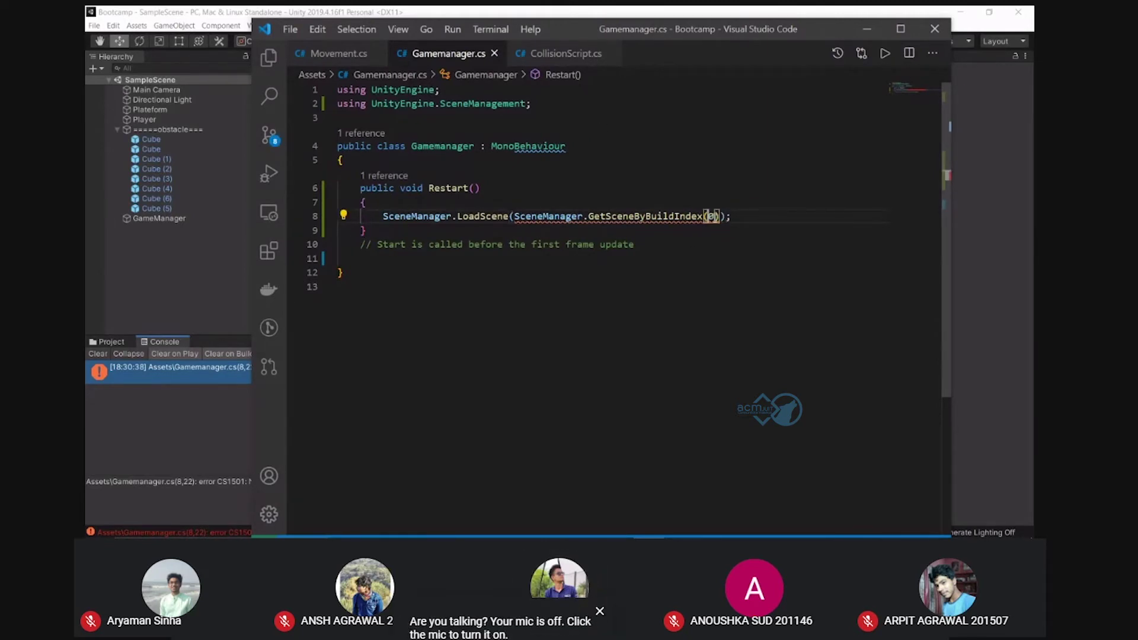
{"action": "mouse_move", "coordinate": [718, 220]}
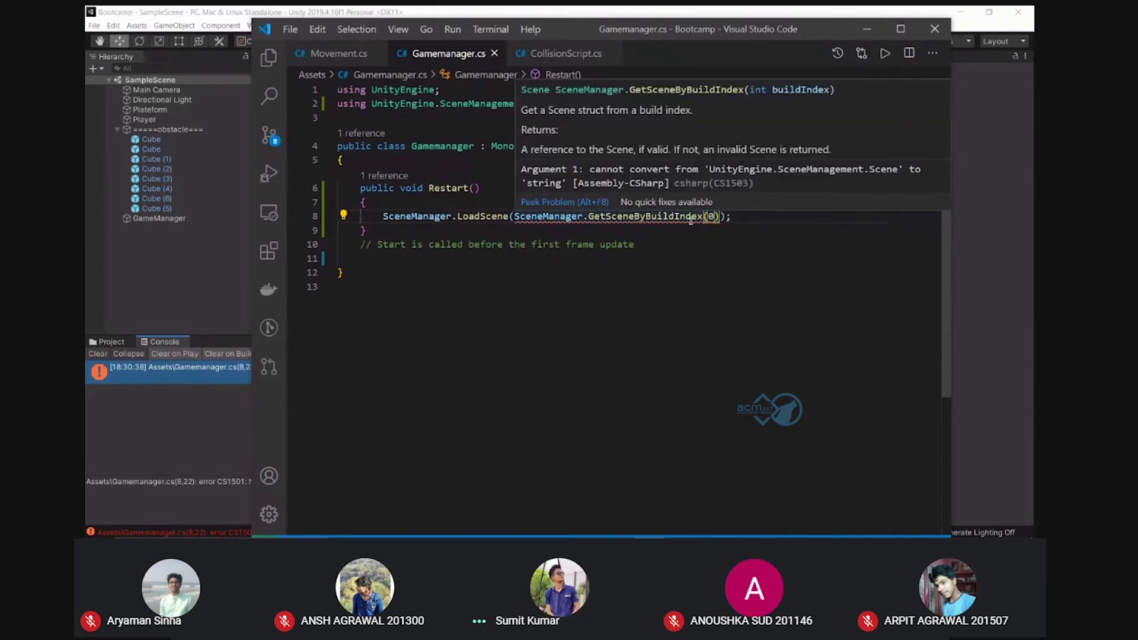
Replace SceneByBuildIndex(0) on line 8 with GetActiveScene().buildIndex+0, then return to Unity
{"action": "left_click_drag", "start_coordinate": [720, 217], "coordinate": [617, 217]}
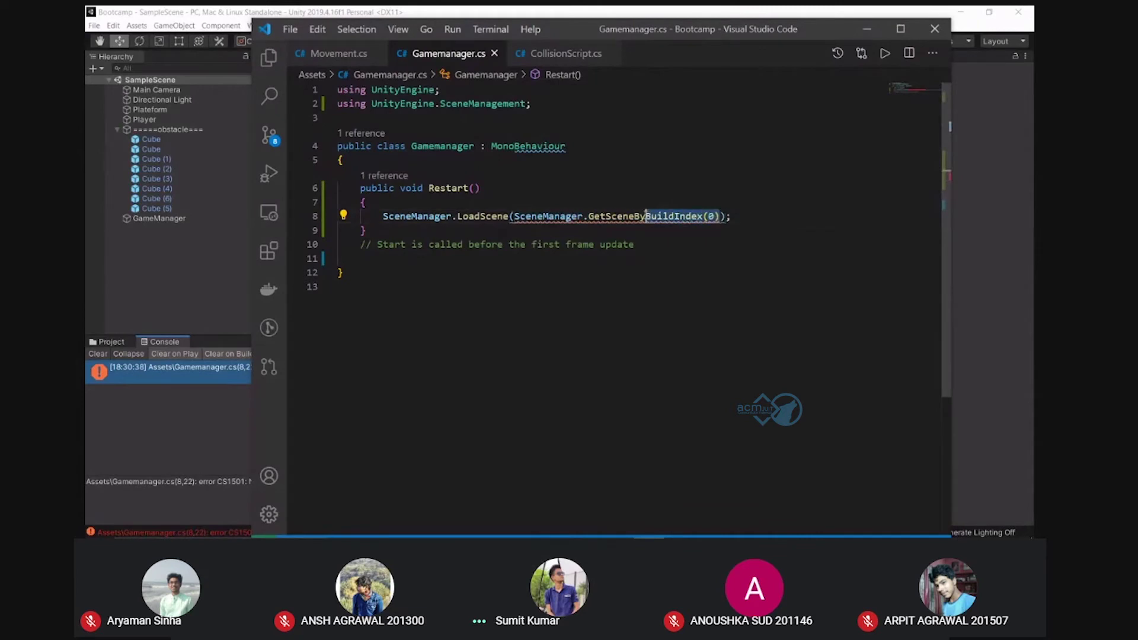
{"action": "type", "text": "A"}
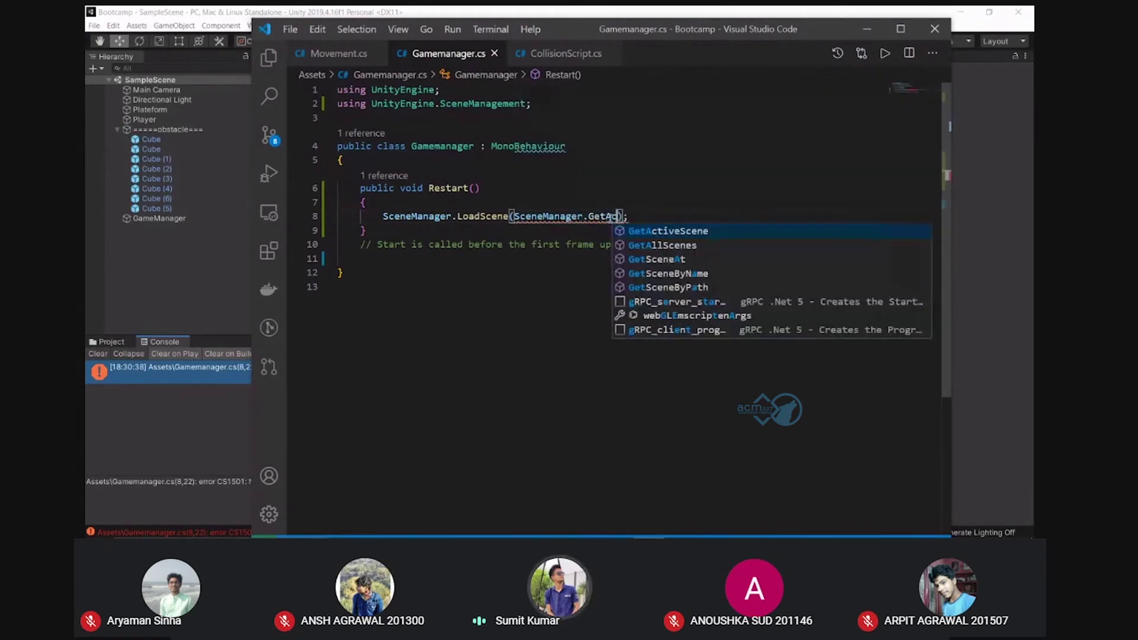
{"action": "key", "text": "Return"}
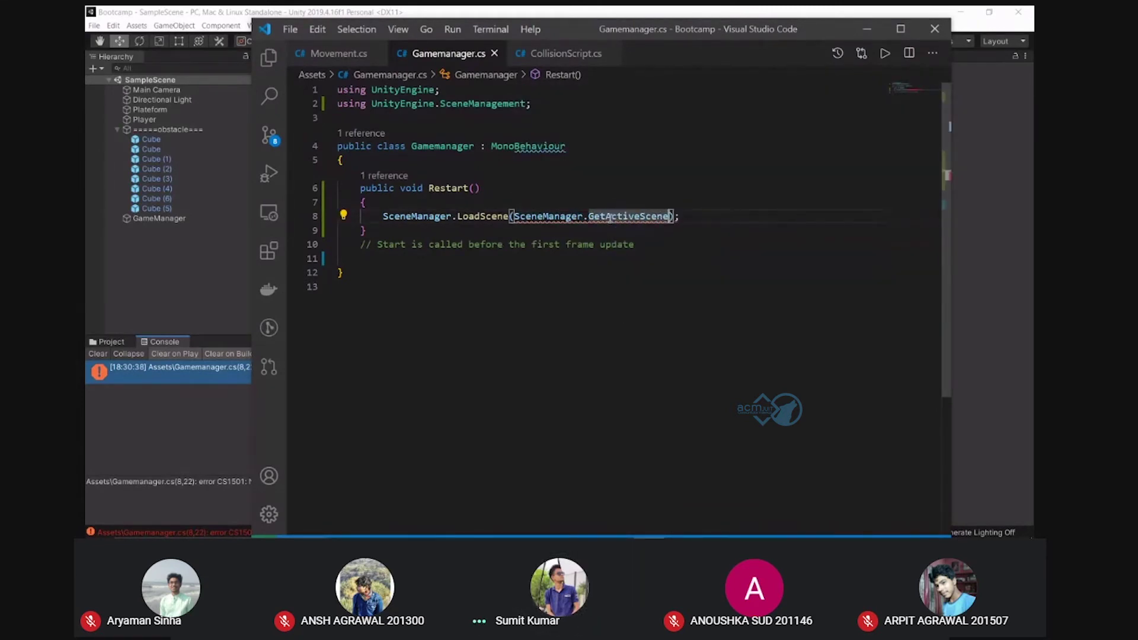
{"action": "type", "text": "()"}
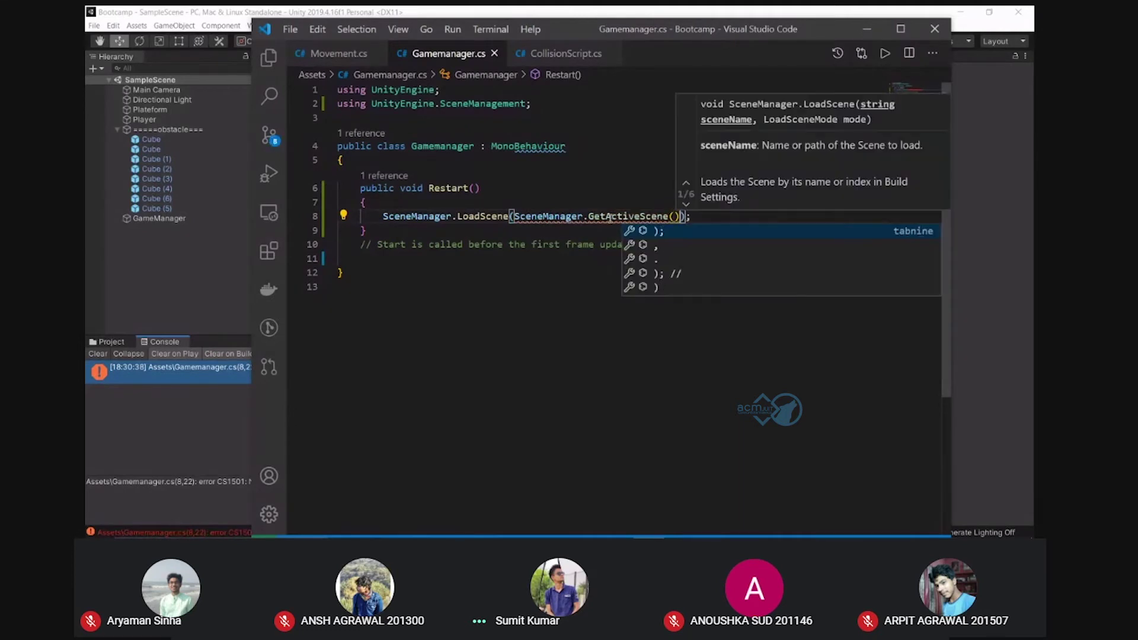
{"action": "type", "text": "."}
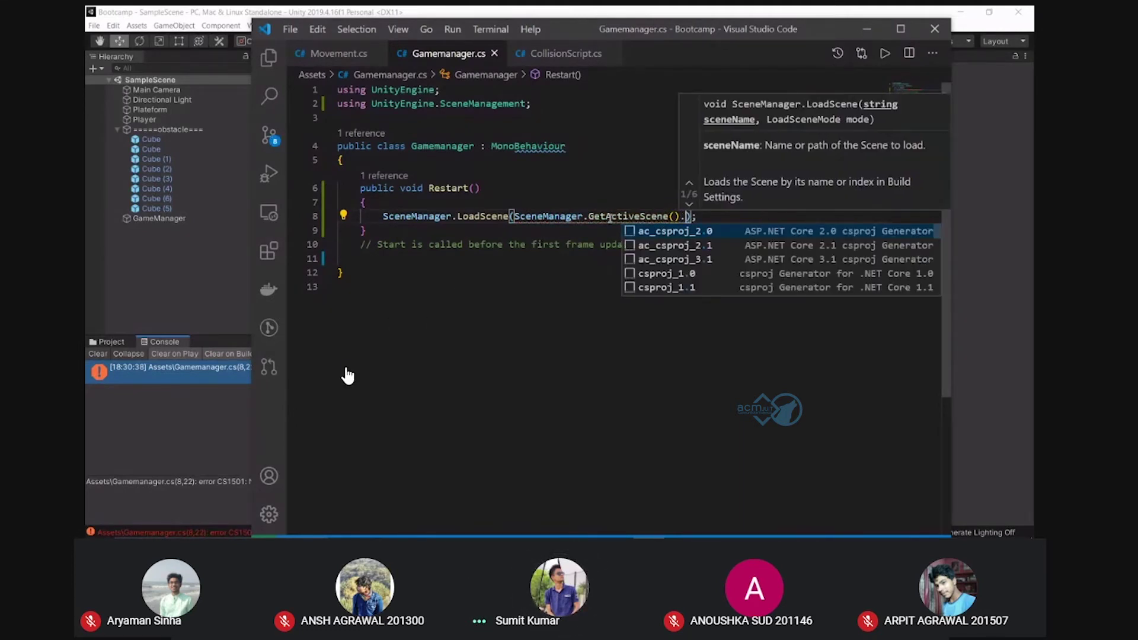
{"action": "type", "text": "bui;ld"}
{"action": "key", "text": "BackSpace"}
{"action": "key", "text": "BackSpace"}
{"action": "key", "text": "BackSpace"}
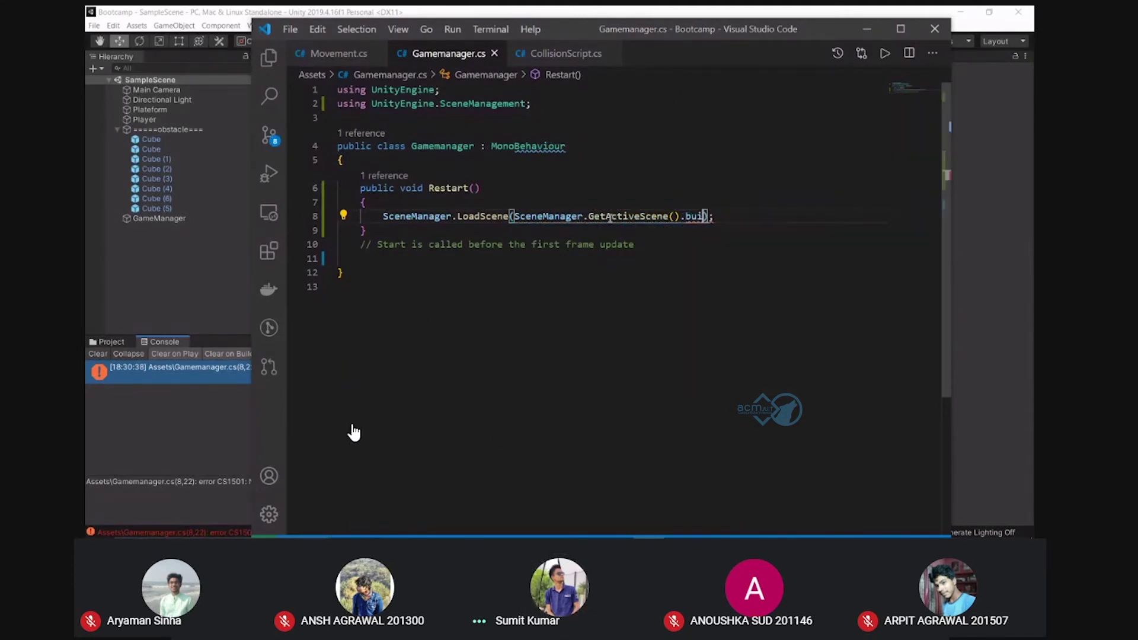
{"action": "type", "text": "ld"}
{"action": "key", "text": "Return"}
{"action": "type", "text": "+0"}
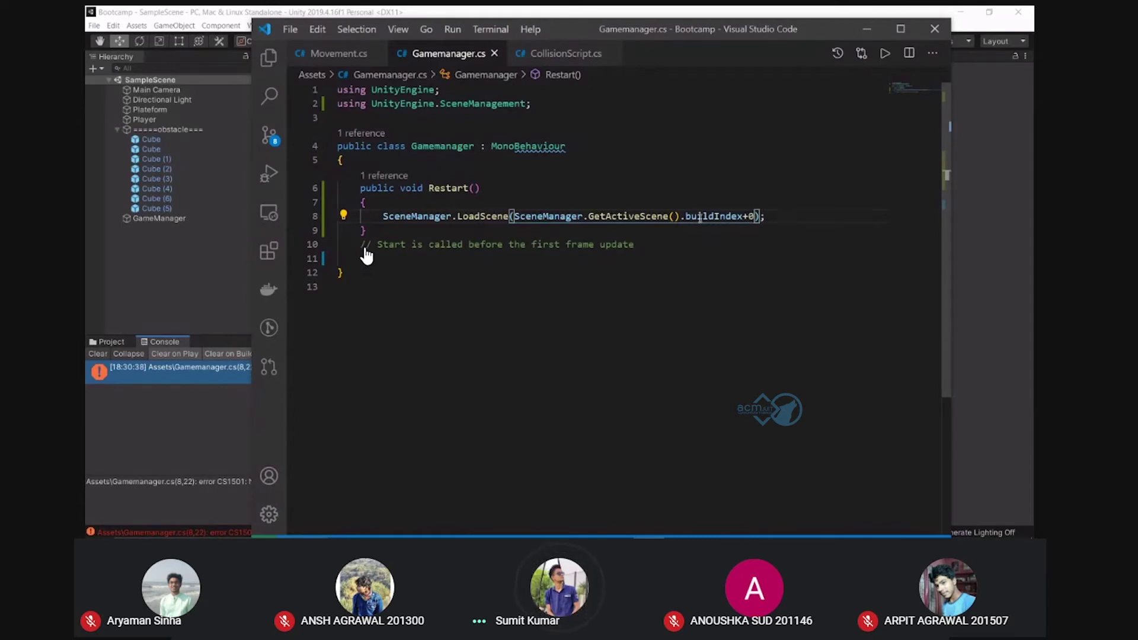
{"action": "left_click", "coordinate": [652, 246]}
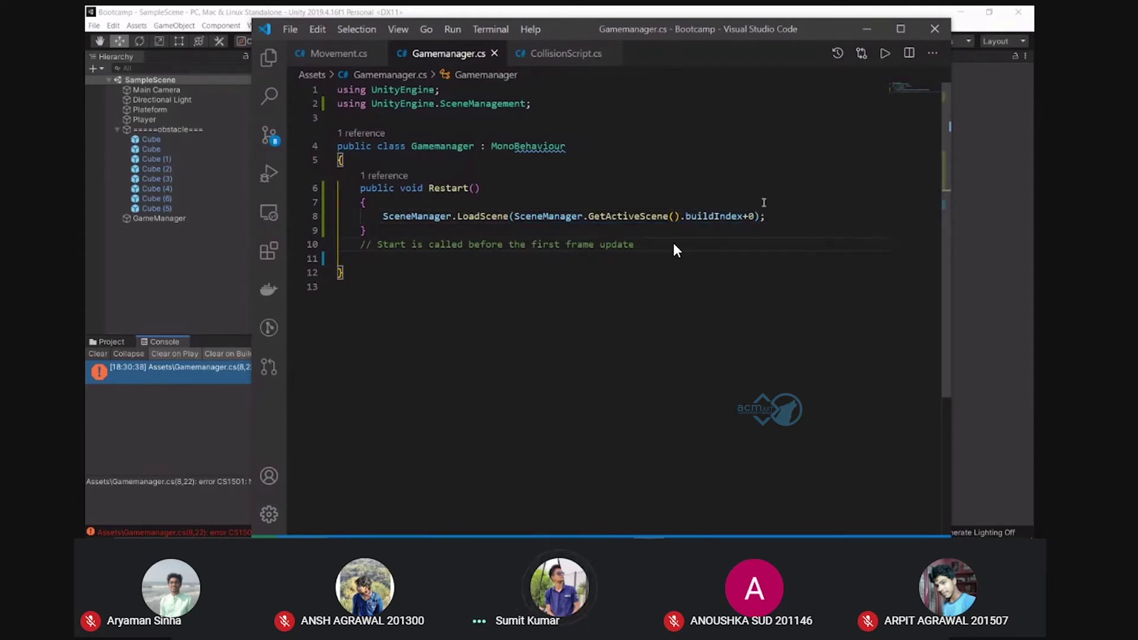
{"action": "key", "text": "Up"}
{"action": "key", "text": "Up"}
{"action": "key", "text": "End"}
{"action": "key", "text": "Left"}
{"action": "key", "text": "Left"}
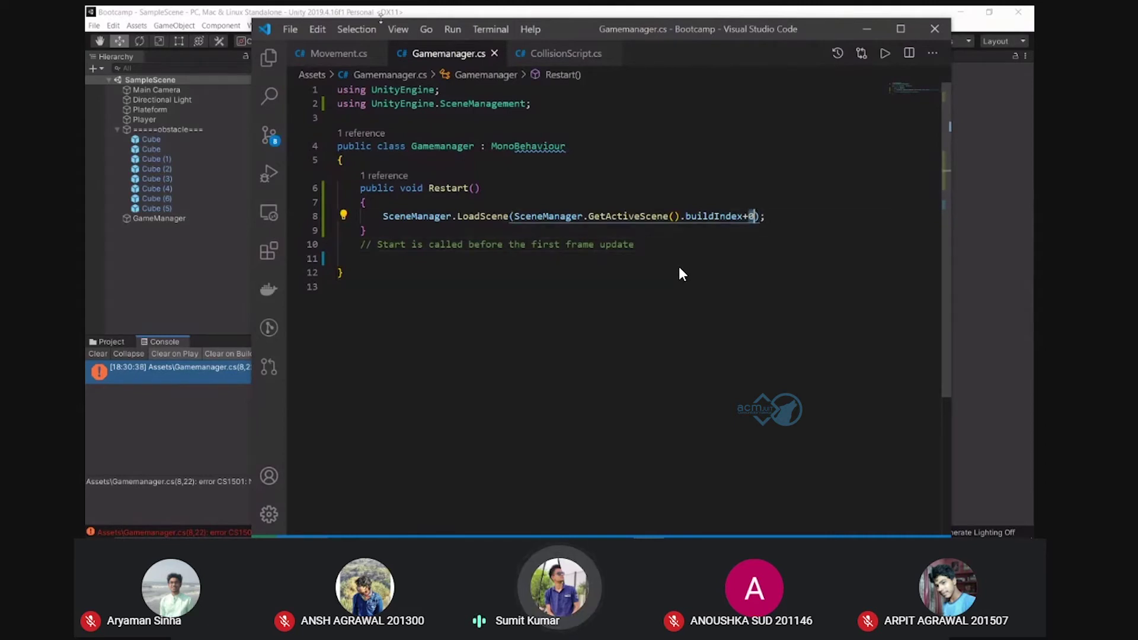
{"action": "key", "text": "alt+Tab"}
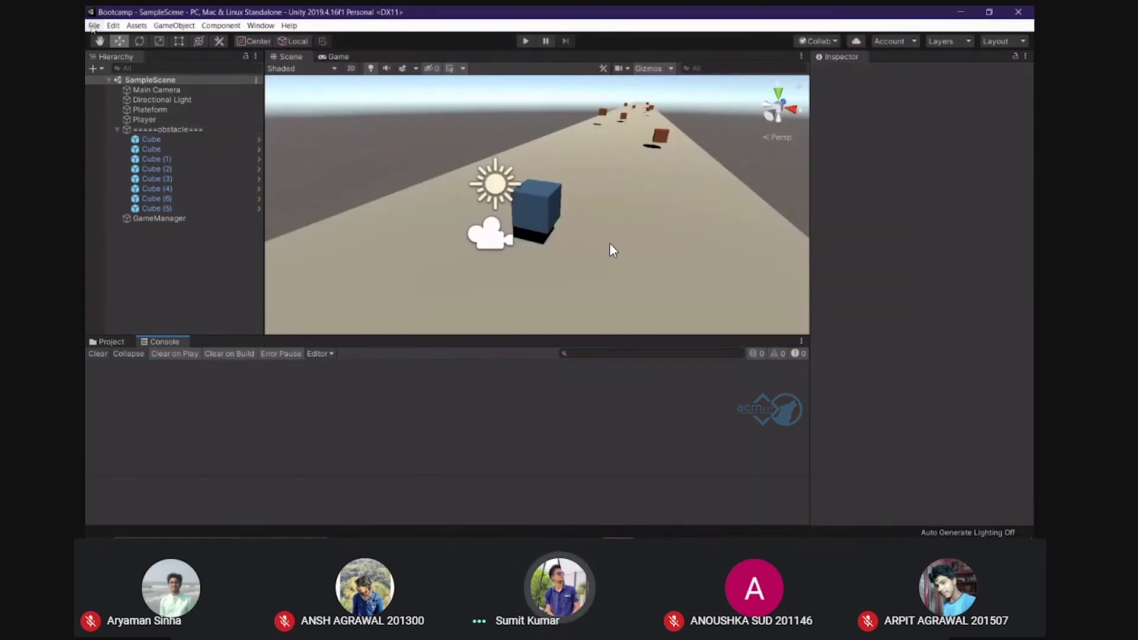
Open Build Settings from Unity's File menu
{"action": "left_click", "coordinate": [94, 26]}
{"action": "left_click", "coordinate": [144, 134]}
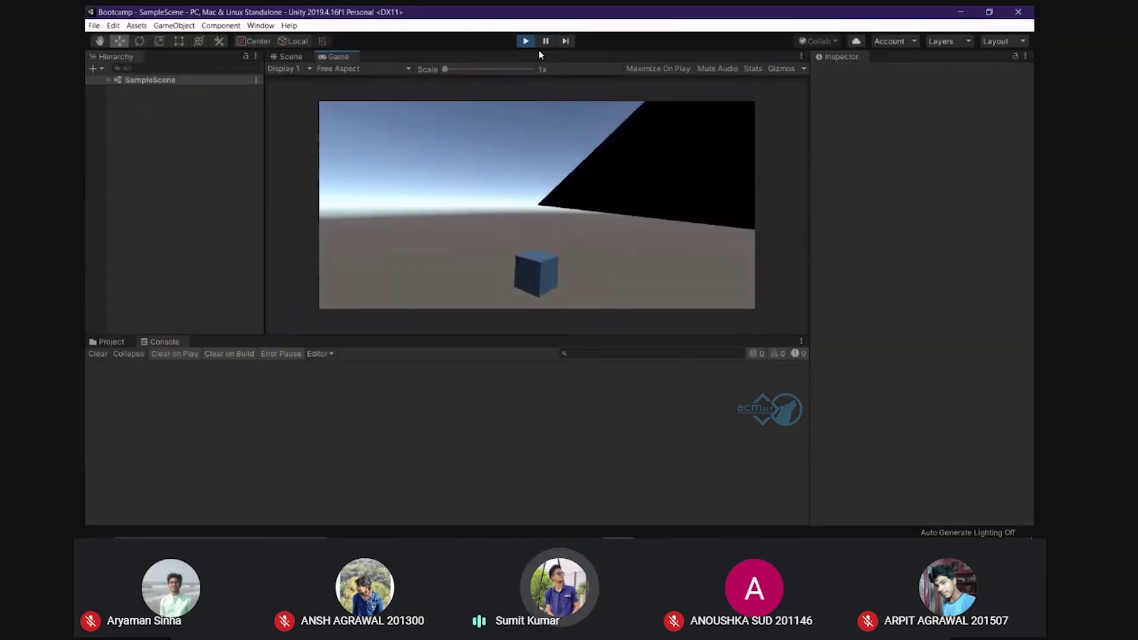
Bring up CollisionScript.cs in Visual Studio Code with an Invoke() call below Restart()
{"action": "mouse_move", "coordinate": [724, 568]}
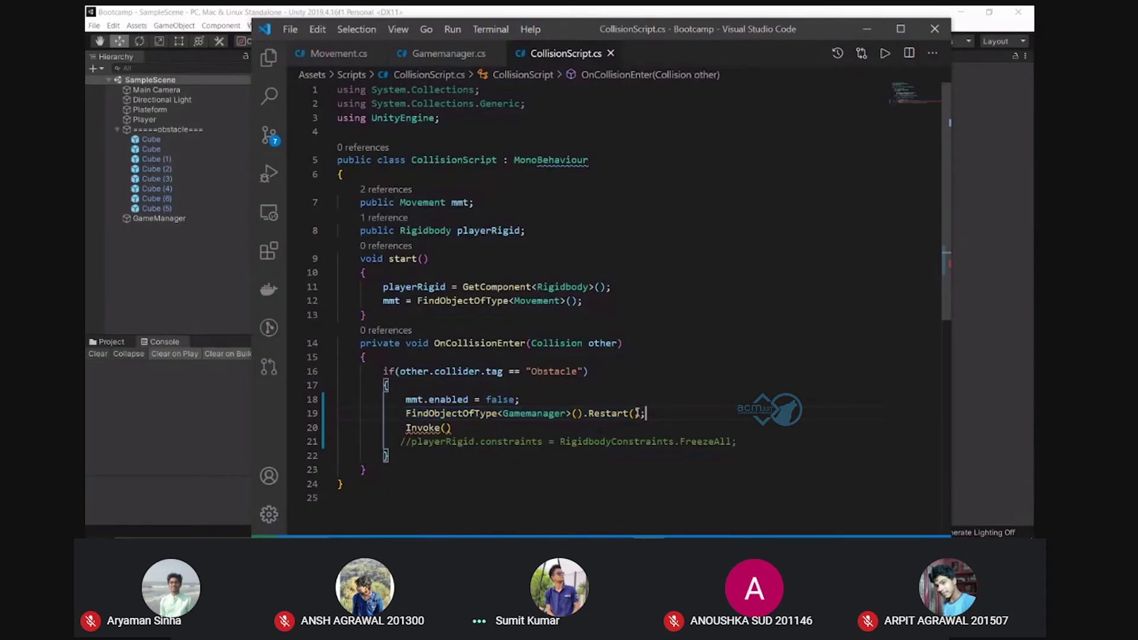
Move FindObjectOfType<Gamemanager>().Restart() into Invoke(..., 2); and delete the leftover empty line
{"action": "left_click_drag", "start_coordinate": [643, 413], "coordinate": [406, 413]}
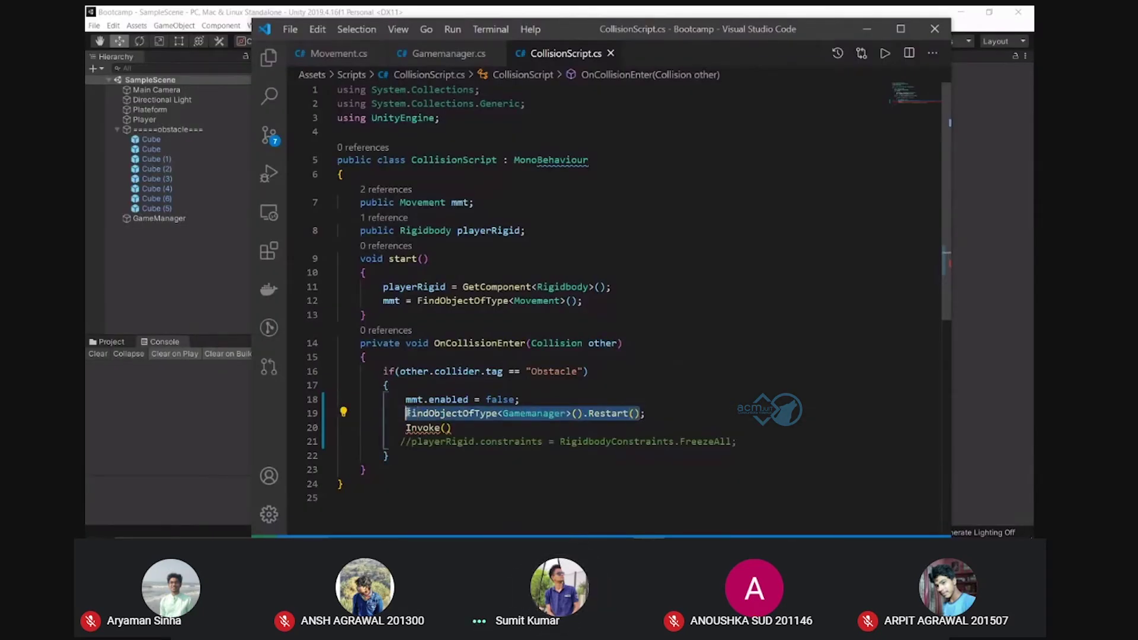
{"action": "right_click", "coordinate": [421, 413]}
{"action": "left_click", "coordinate": [474, 375]}
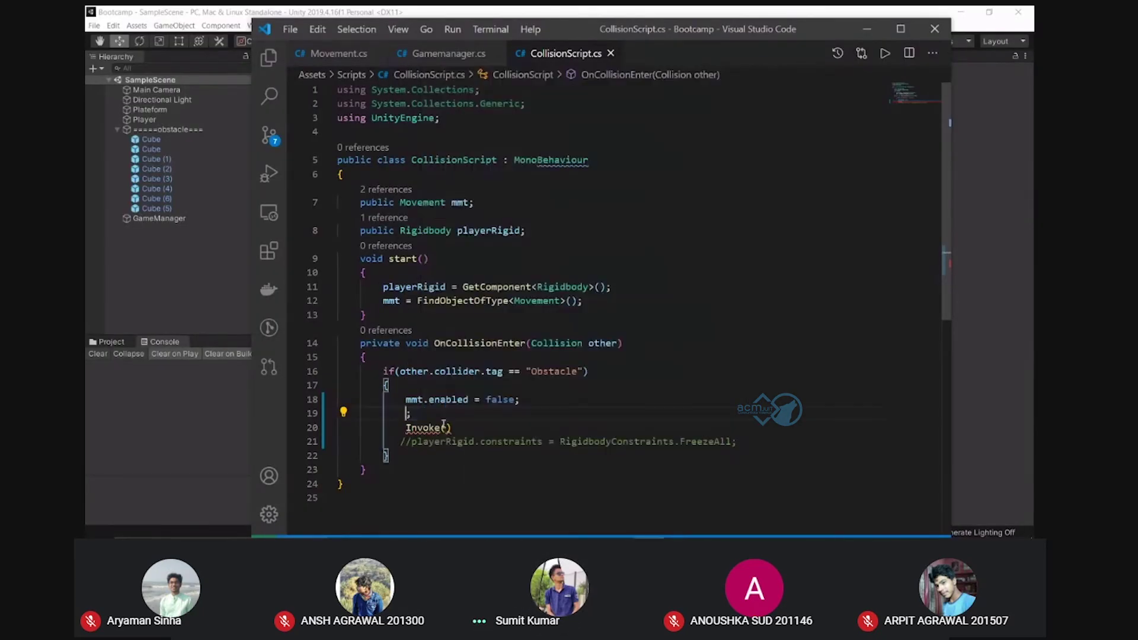
{"action": "type", "text": ";"}
{"action": "right_click", "coordinate": [447, 432]}
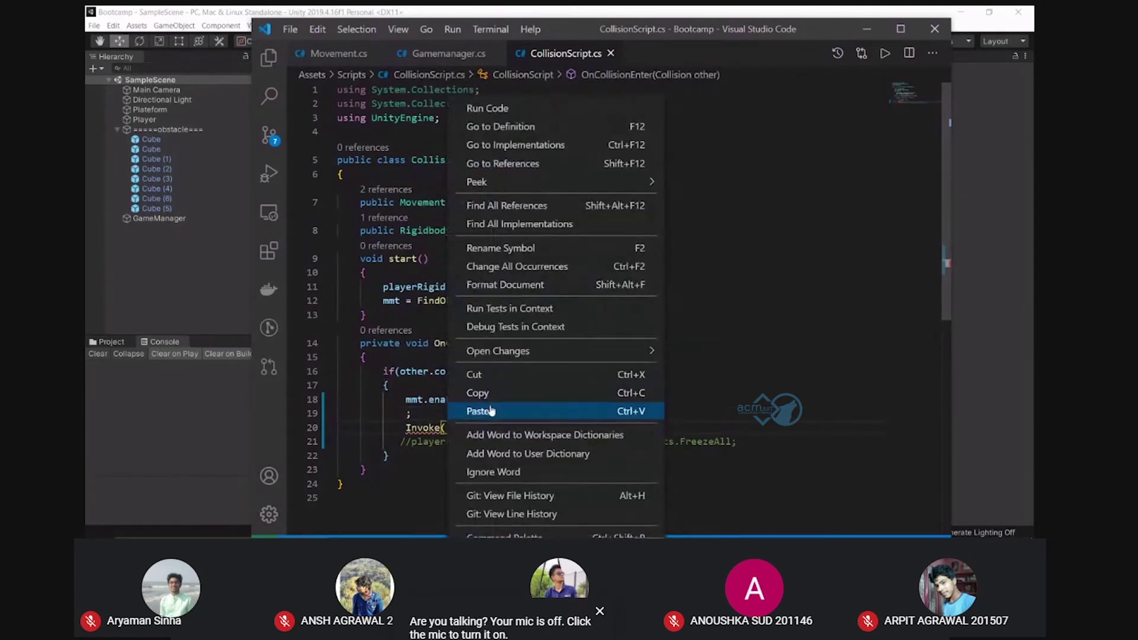
{"action": "left_click", "coordinate": [476, 410]}
{"action": "type", "text": ", "}
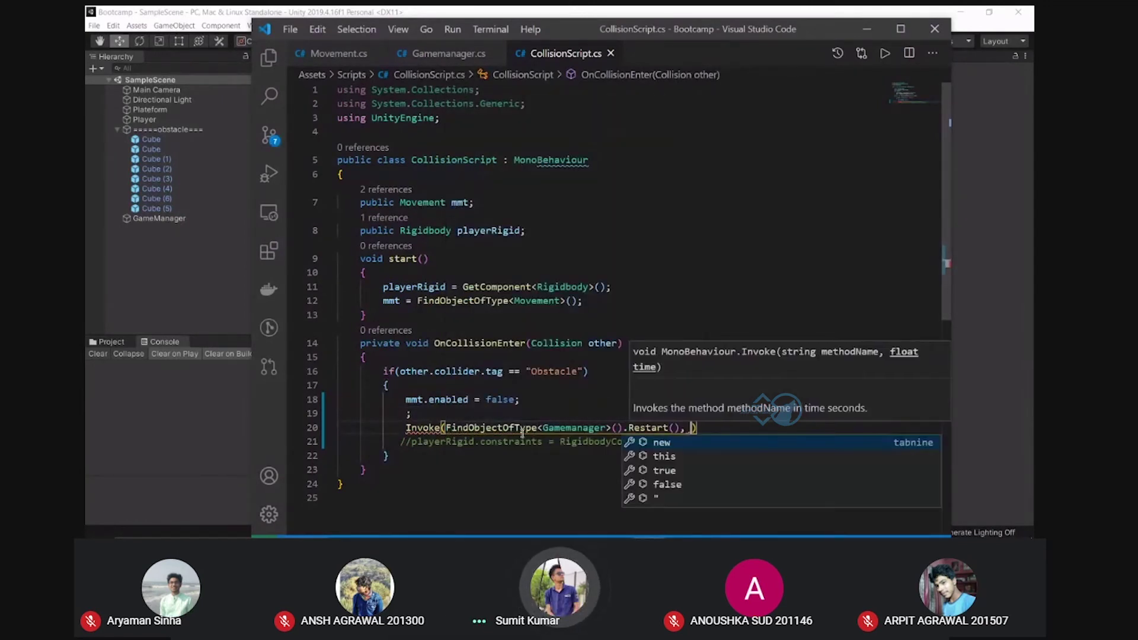
{"action": "type", "text": "2);"}
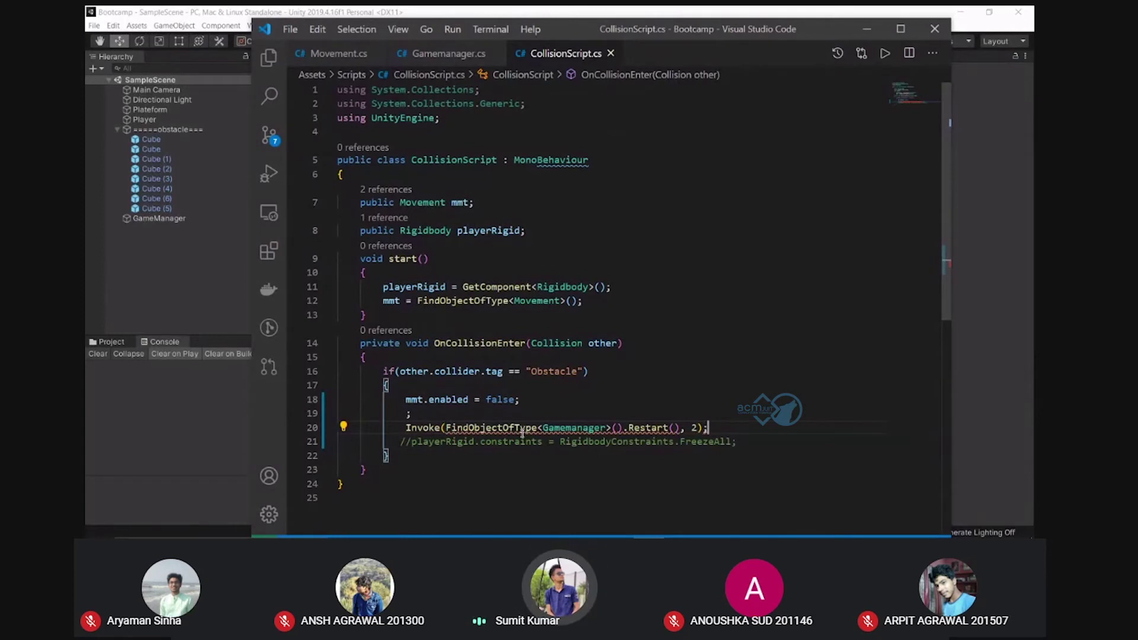
{"action": "key", "text": "BackSpace"}
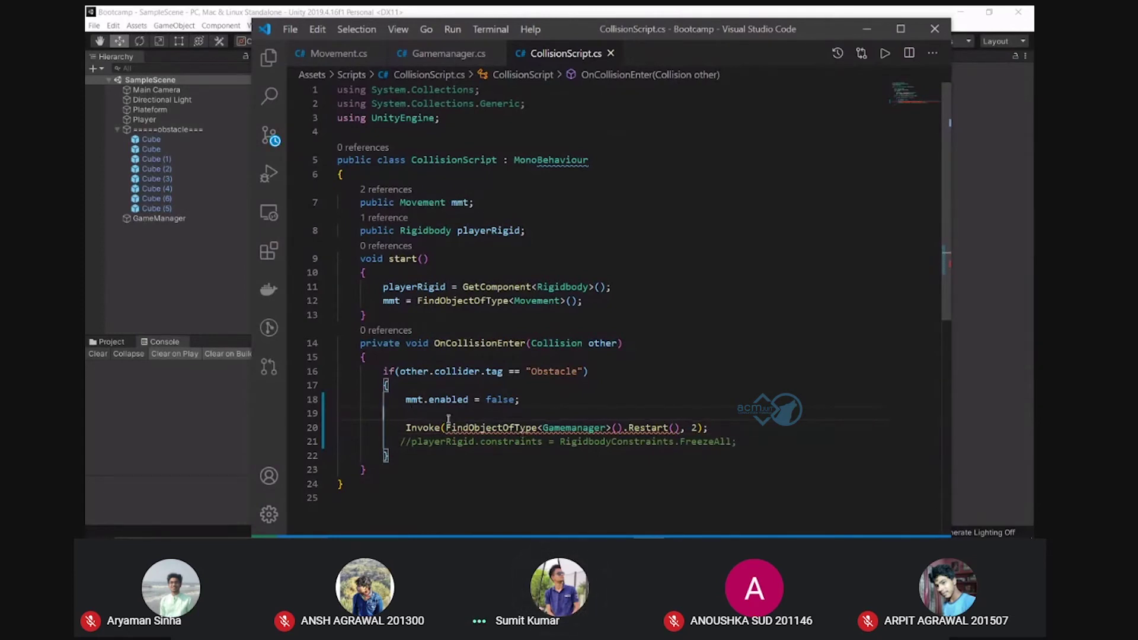
{"action": "key", "text": "BackSpace"}
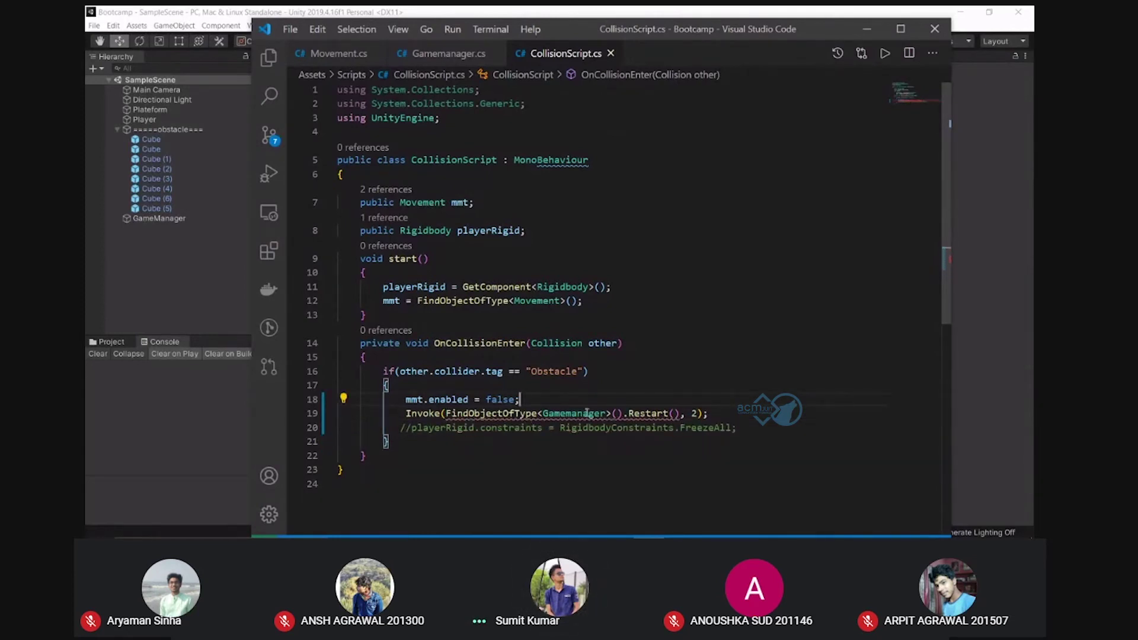
{"action": "left_click", "coordinate": [700, 311]}
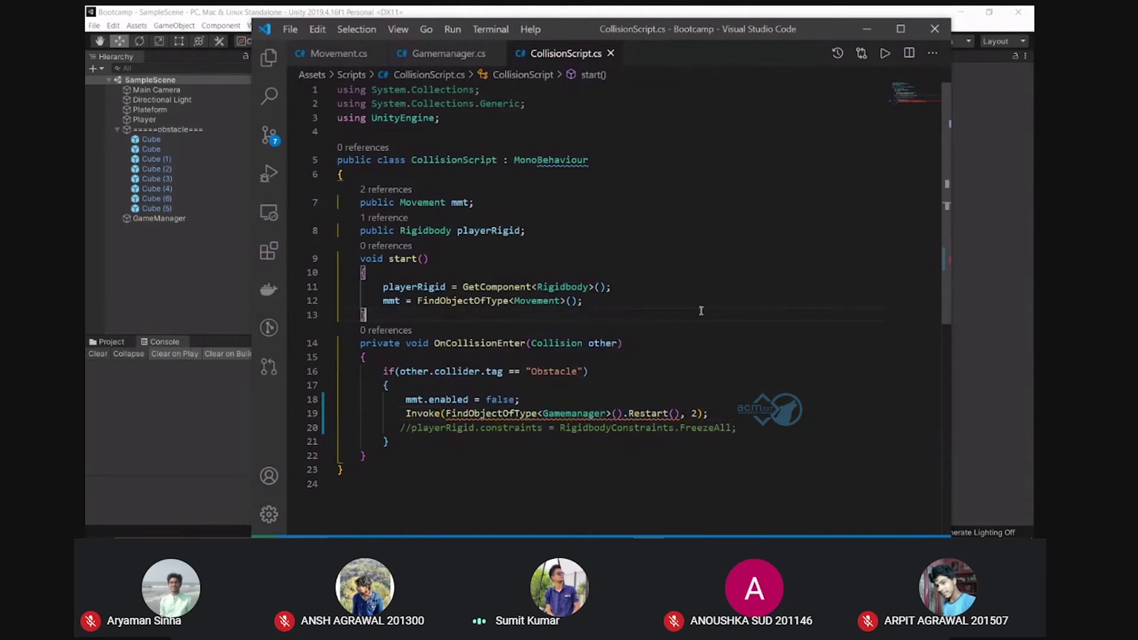
{"action": "left_click", "coordinate": [1032, 249]}
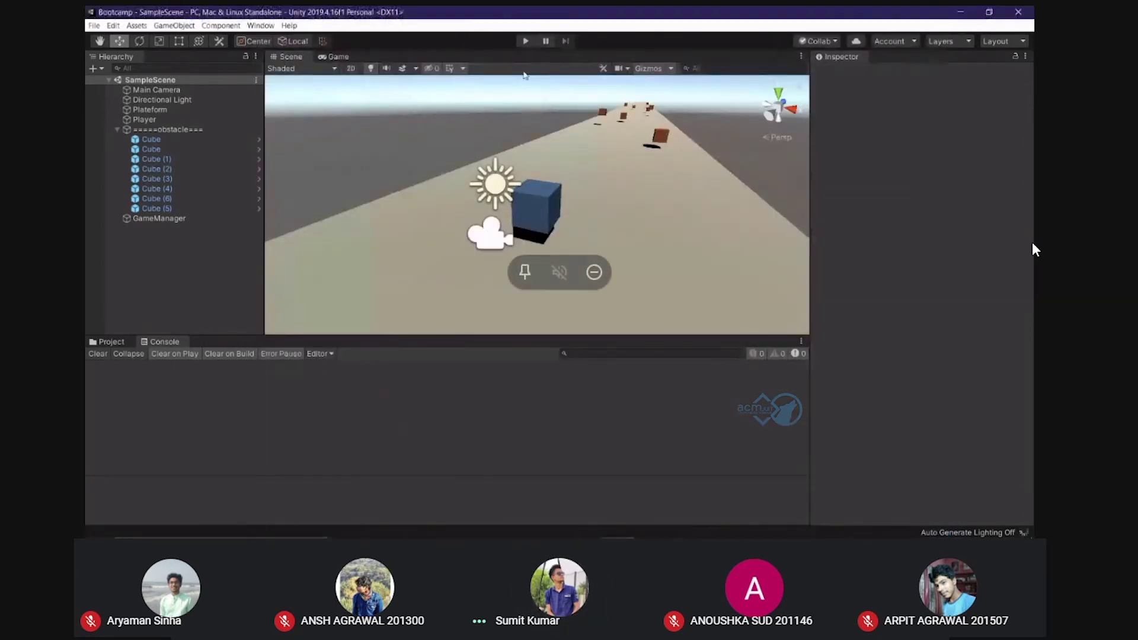
After checking the CS1503 error, start an Invoke("", 2); call at the top of Restart()
{"action": "left_click", "coordinate": [403, 532]}
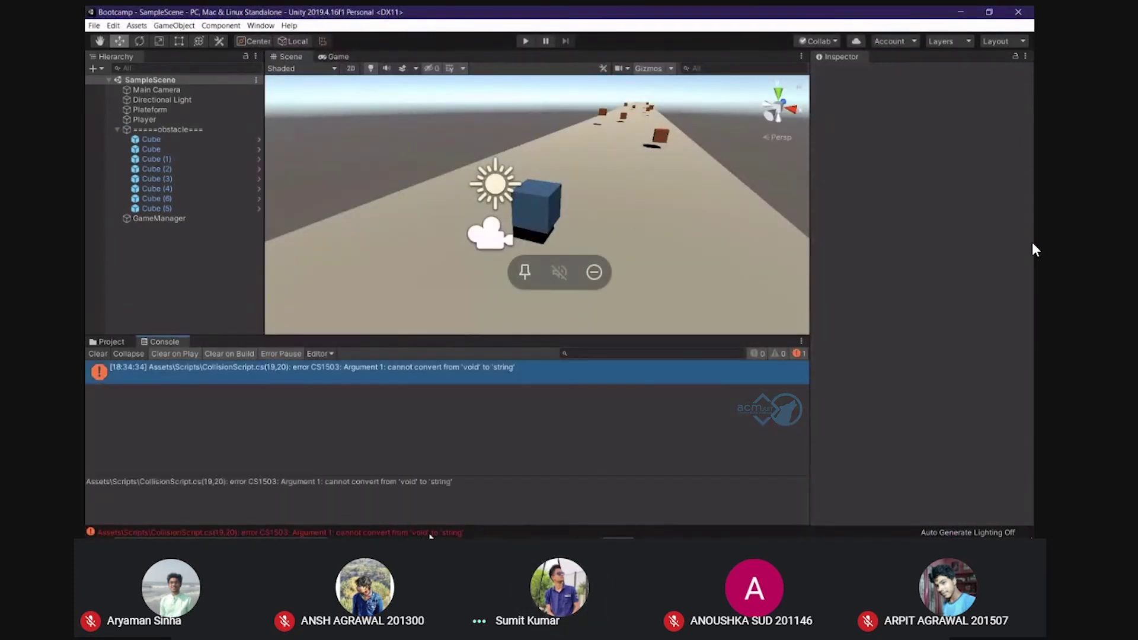
{"action": "left_click", "coordinate": [586, 530]}
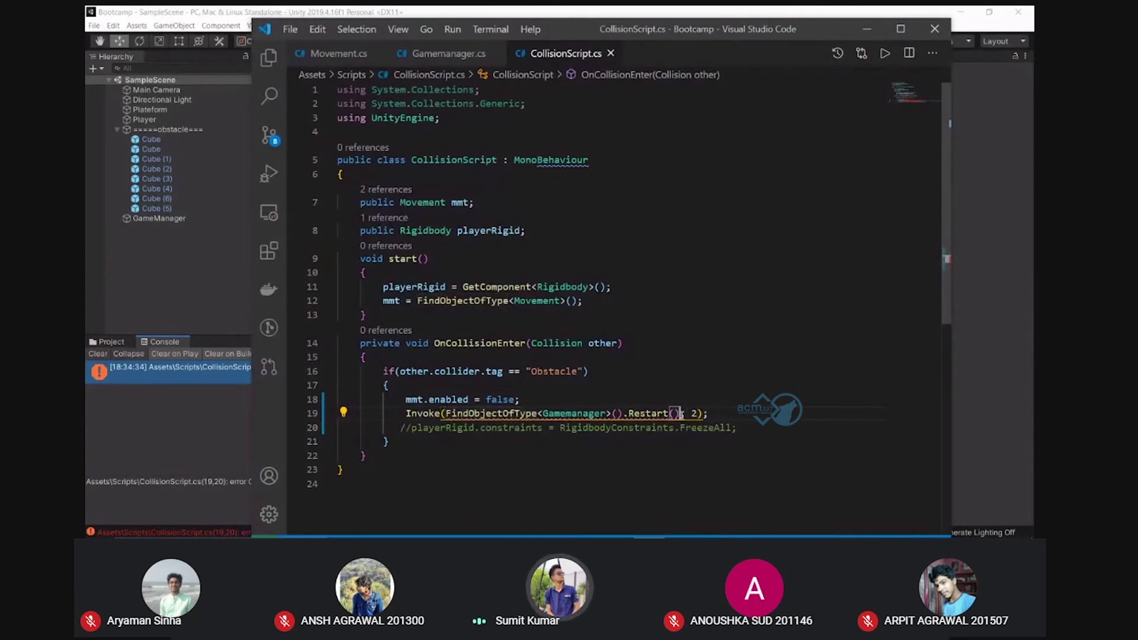
{"action": "left_click_drag", "start_coordinate": [679, 413], "coordinate": [487, 414]}
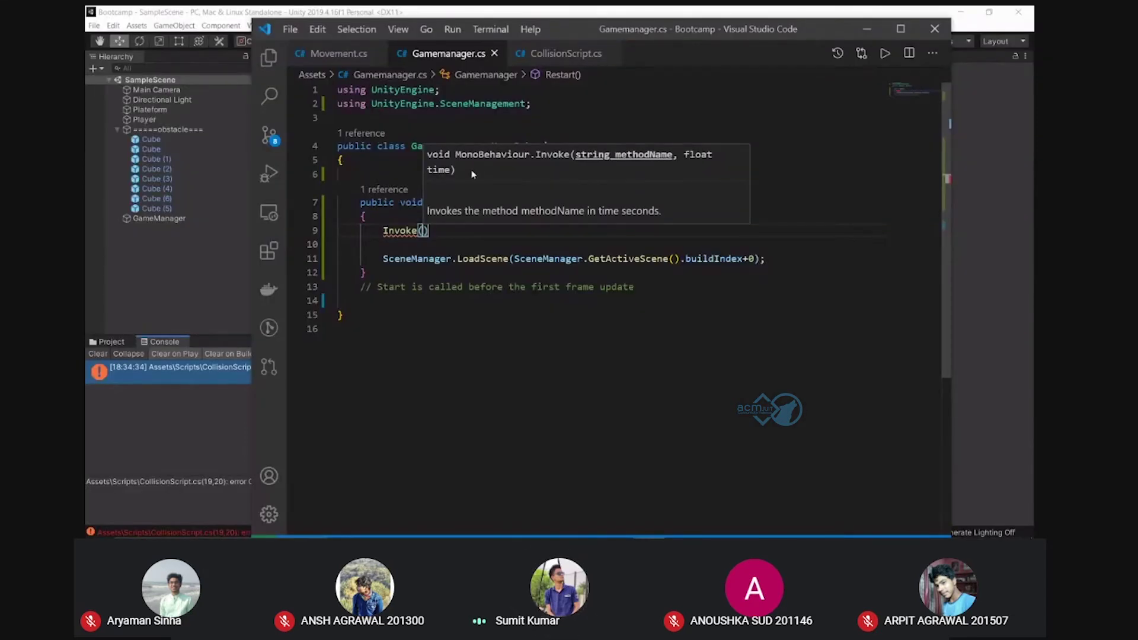
{"action": "type", "text": "\", "}
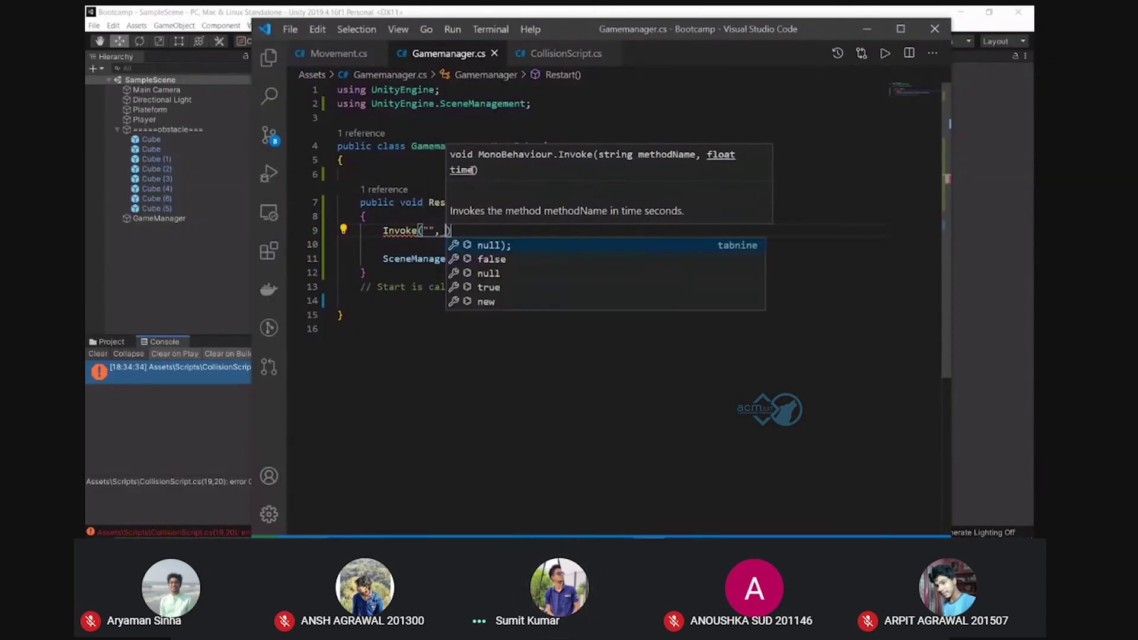
{"action": "type", "text": "2);"}
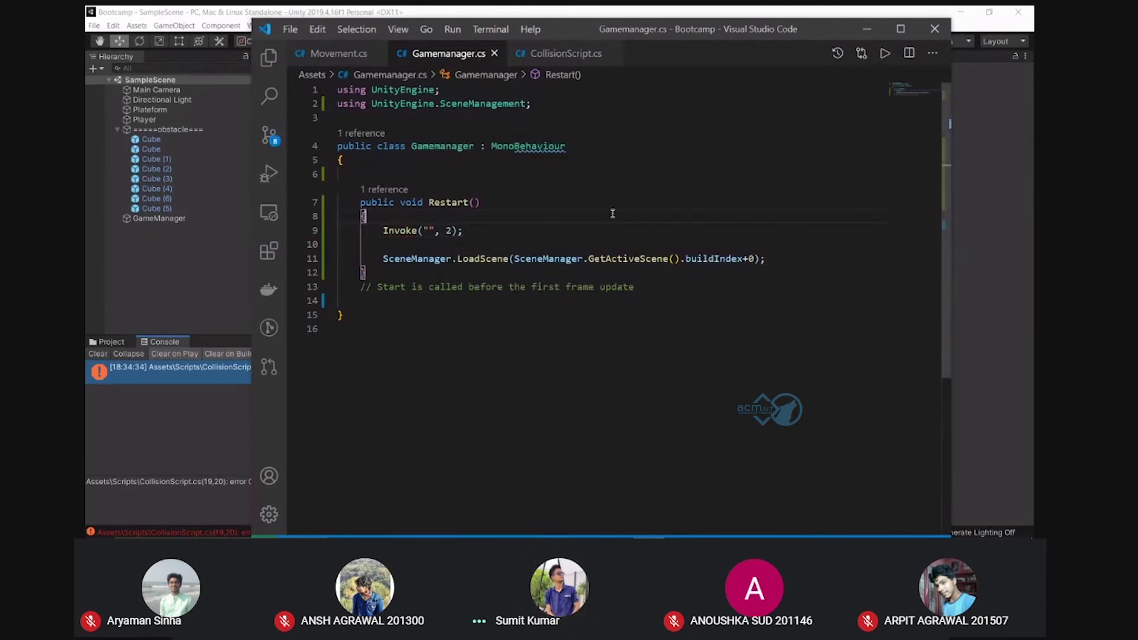
Make CollisionScript.cs line 19 end with Restart();, save it, and let Unity recompile
{"action": "key", "text": "alt+Tab"}
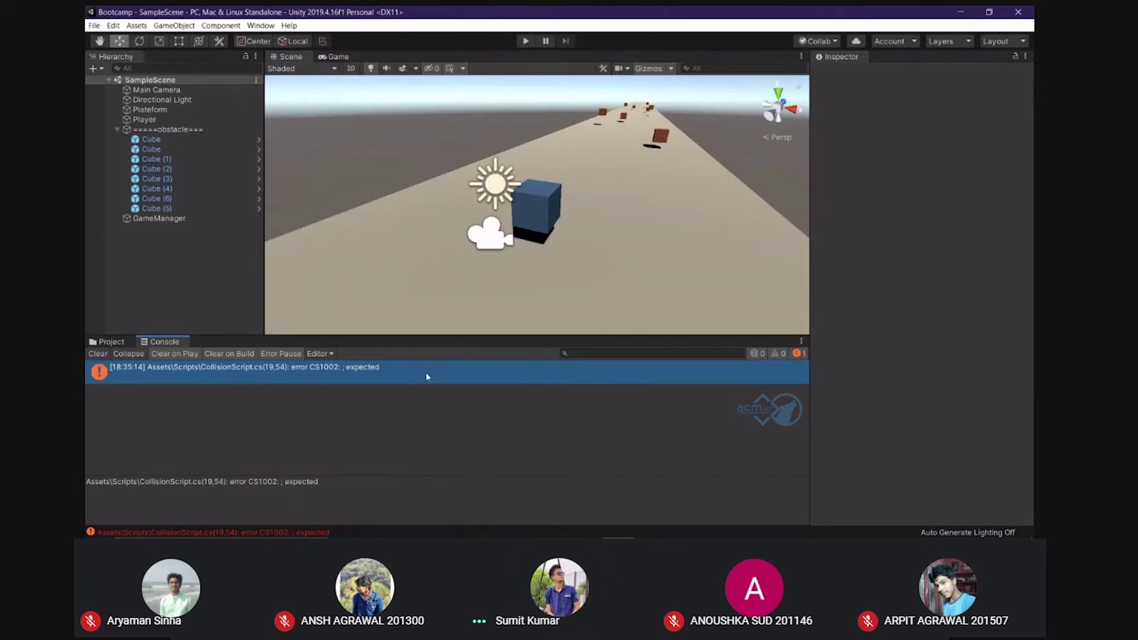
{"action": "left_click", "coordinate": [647, 526]}
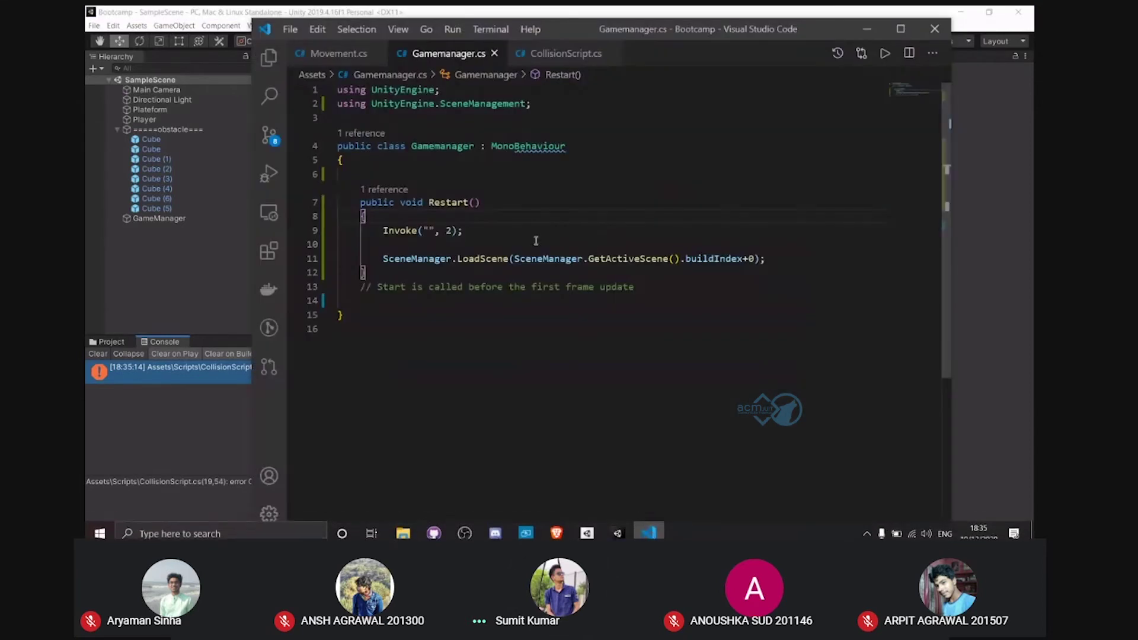
{"action": "left_click", "coordinate": [566, 54]}
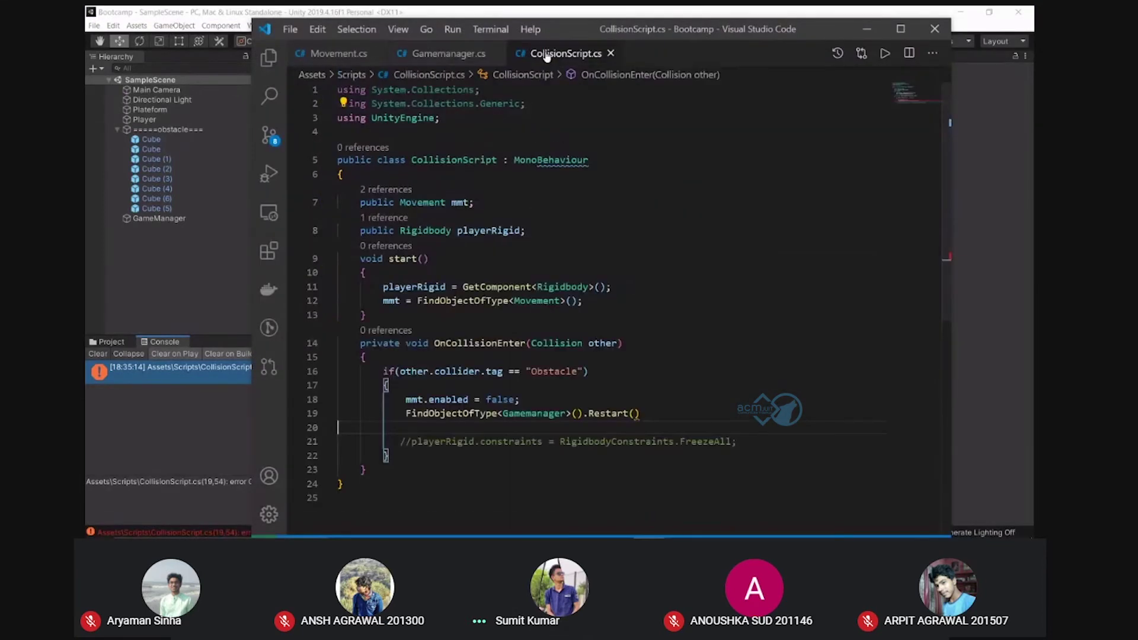
{"action": "left_click", "coordinate": [631, 413]}
{"action": "type", "text": ";"}
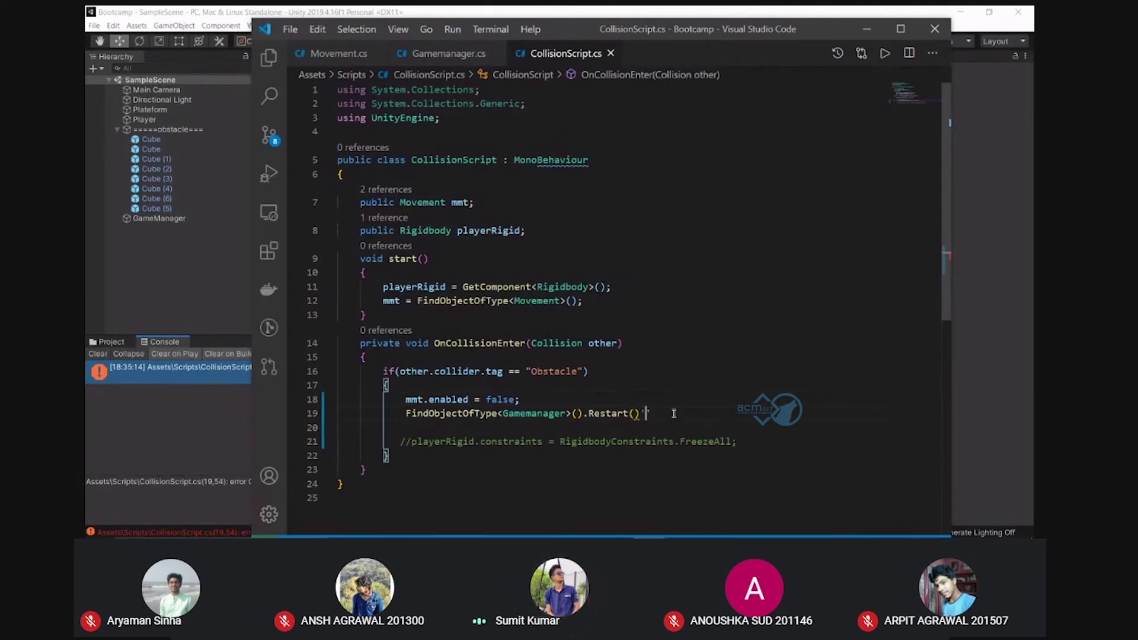
{"action": "type", "text": "'"}
{"action": "key", "text": "BackSpace"}
{"action": "type", "text": ";"}
{"action": "key", "text": "ctrl+s"}
{"action": "key", "text": "alt+Tab"}
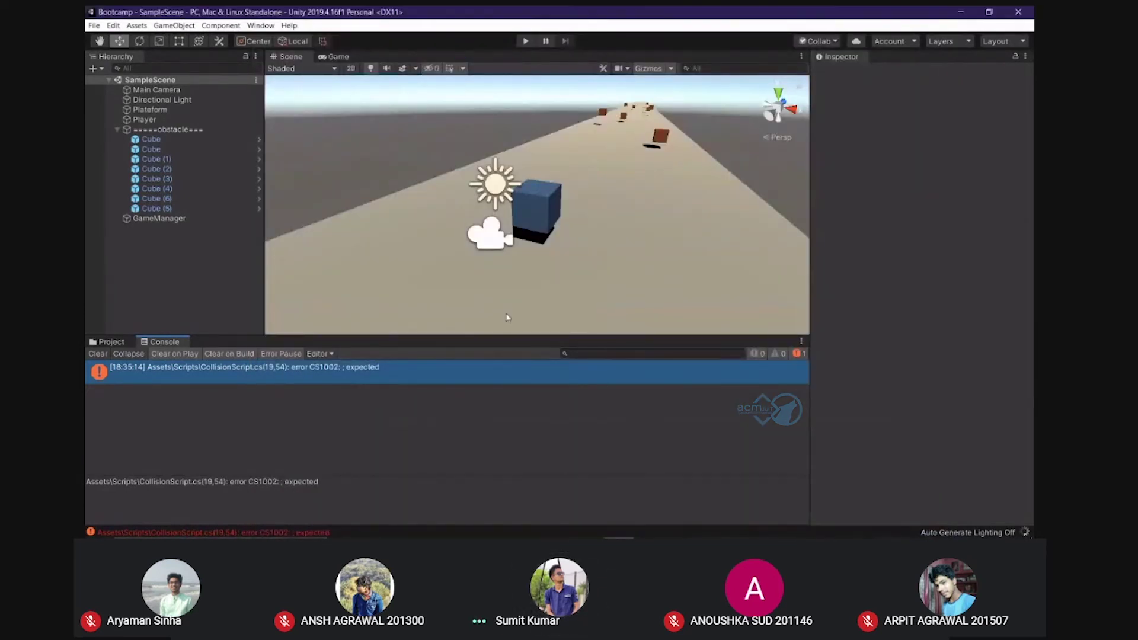
Play-test the game in Unity, stop it, and return to CollisionScript.cs in VS Code
{"action": "left_click", "coordinate": [526, 43]}
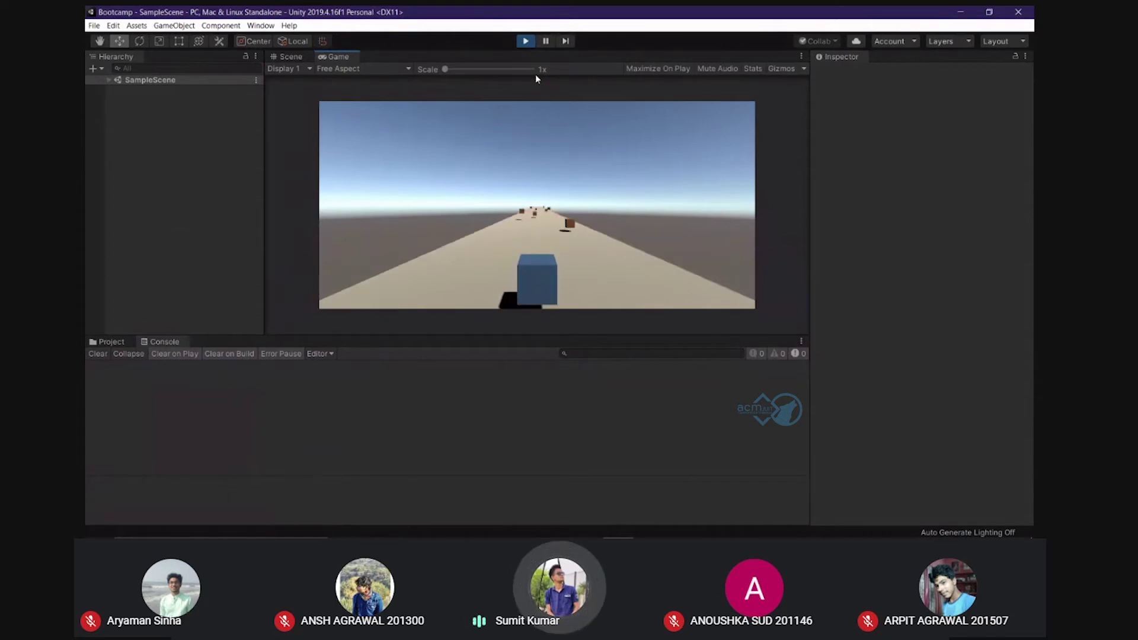
{"action": "left_click", "coordinate": [526, 41]}
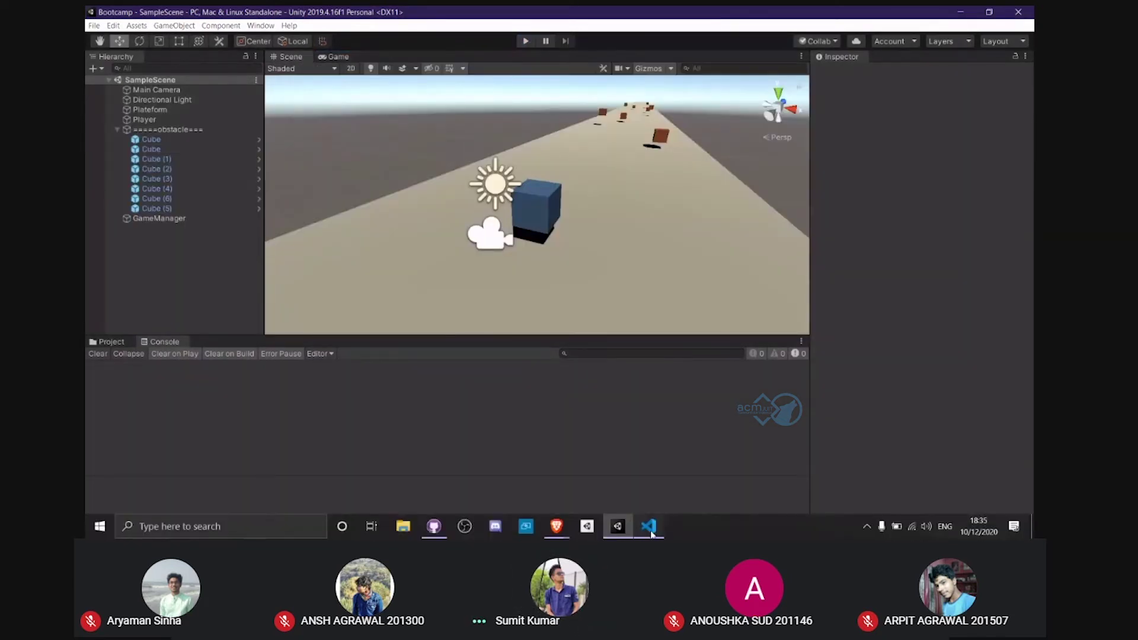
{"action": "left_click", "coordinate": [649, 537]}
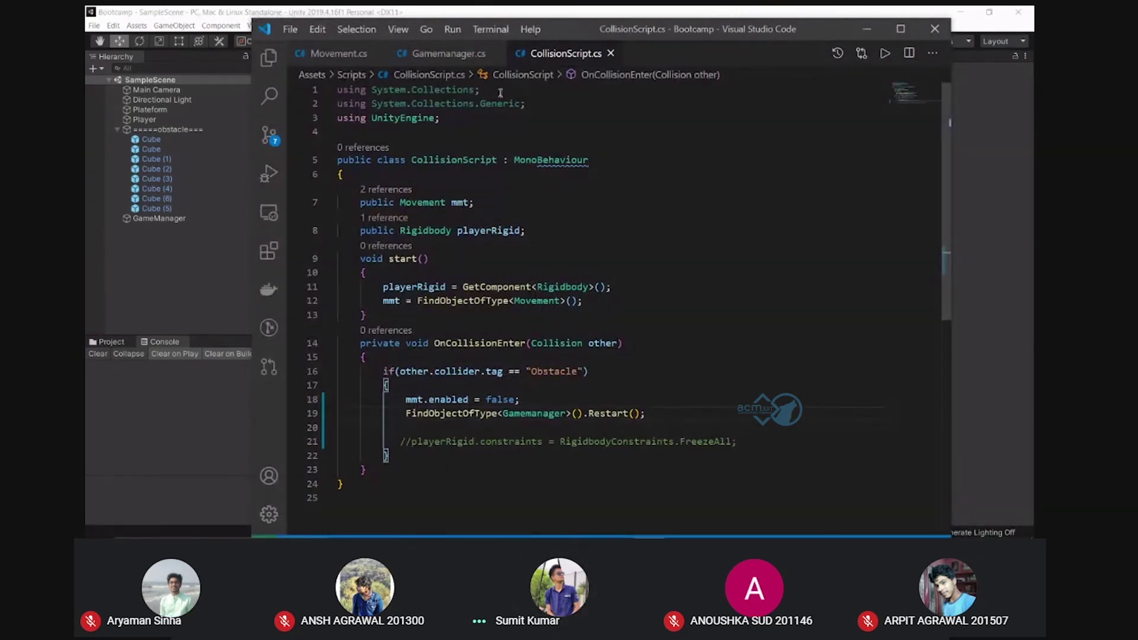
In Gamemanager.cs, delete the unfinished Invoke line from Restart()
{"action": "left_click", "coordinate": [449, 55]}
{"action": "left_click", "coordinate": [452, 230]}
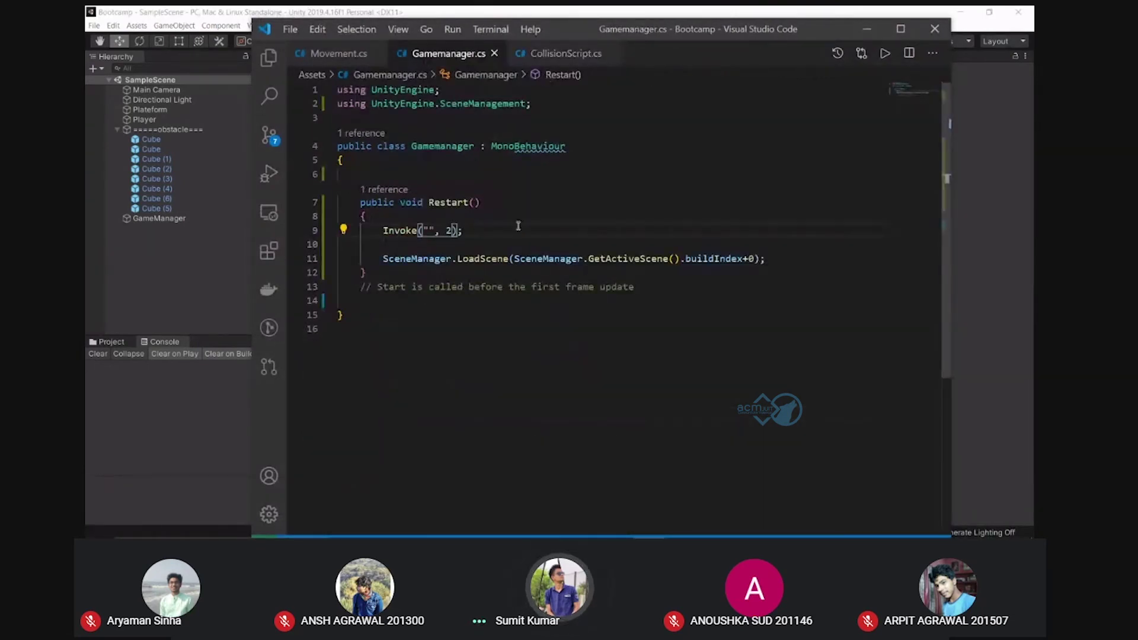
{"action": "key", "text": "BackSpace"}
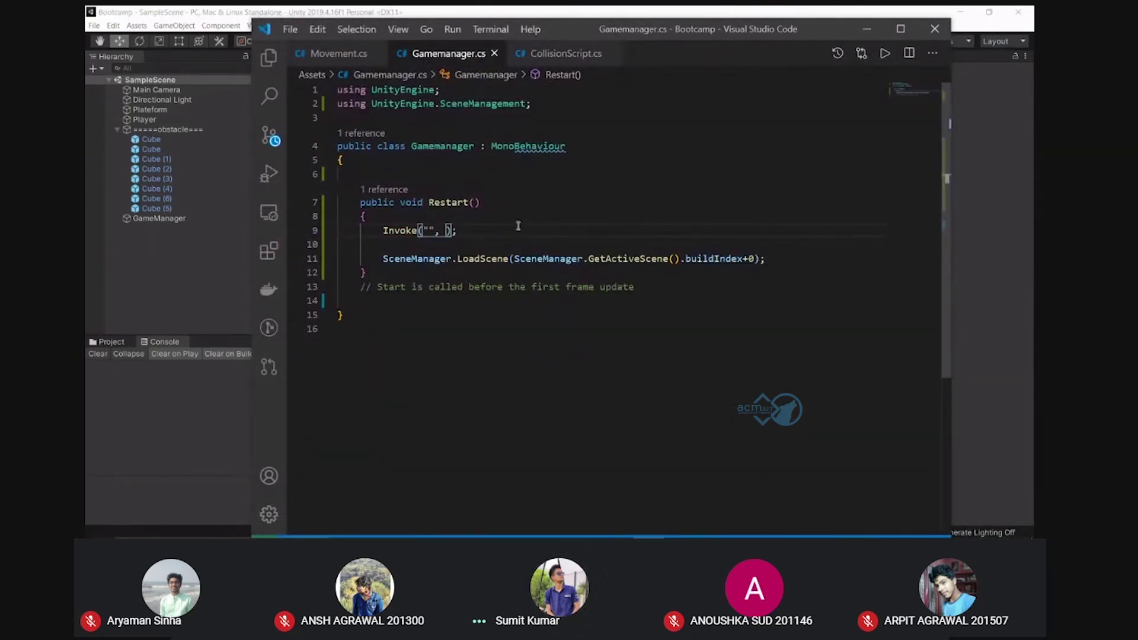
{"action": "type", "text": "4"}
{"action": "left_click", "coordinate": [493, 229]}
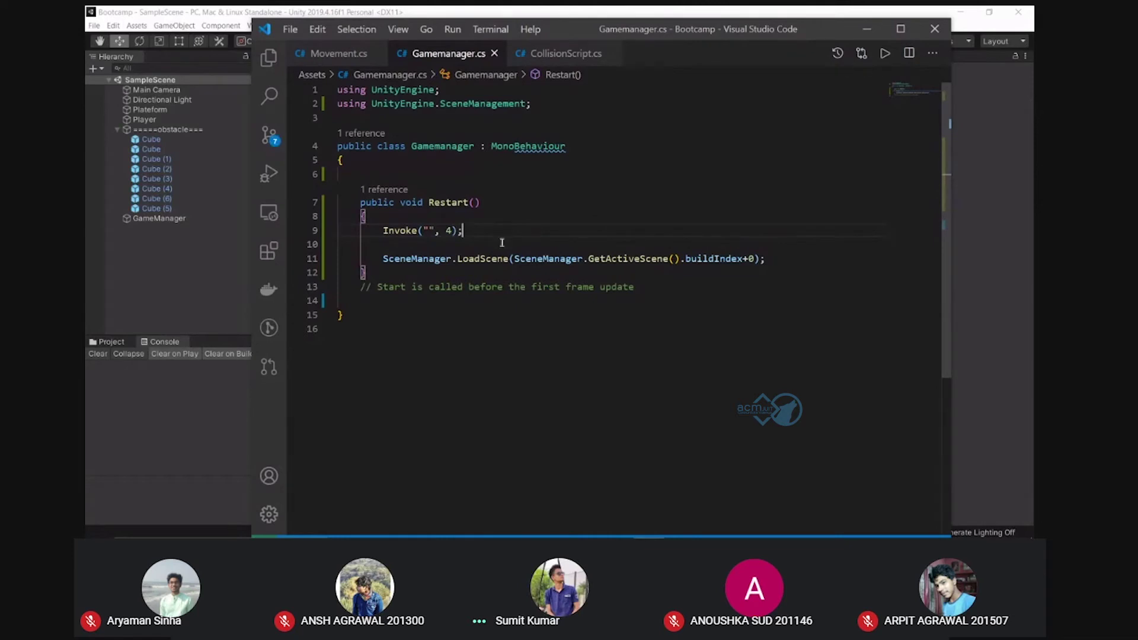
{"action": "left_click_drag", "start_coordinate": [382, 231], "coordinate": [464, 231]}
{"action": "key", "text": "BackSpace"}
{"action": "key", "text": "BackSpace"}
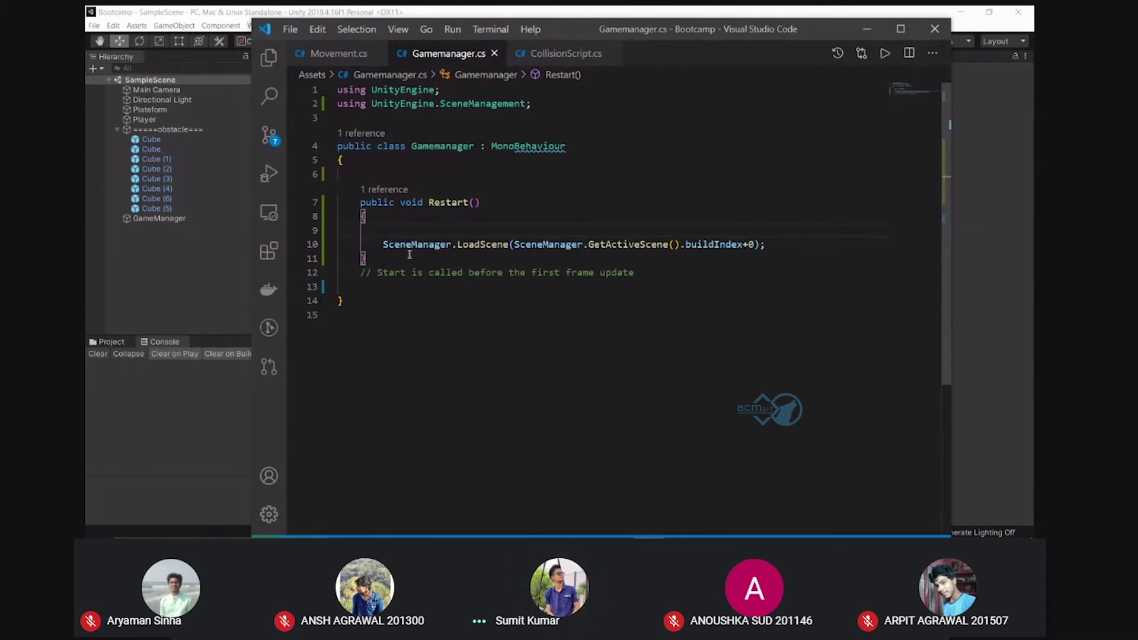
Add an empty void Res() method below Restart()
{"action": "left_click", "coordinate": [390, 257]}
{"action": "key", "text": "Return"}
{"action": "type", "text": "voi"}
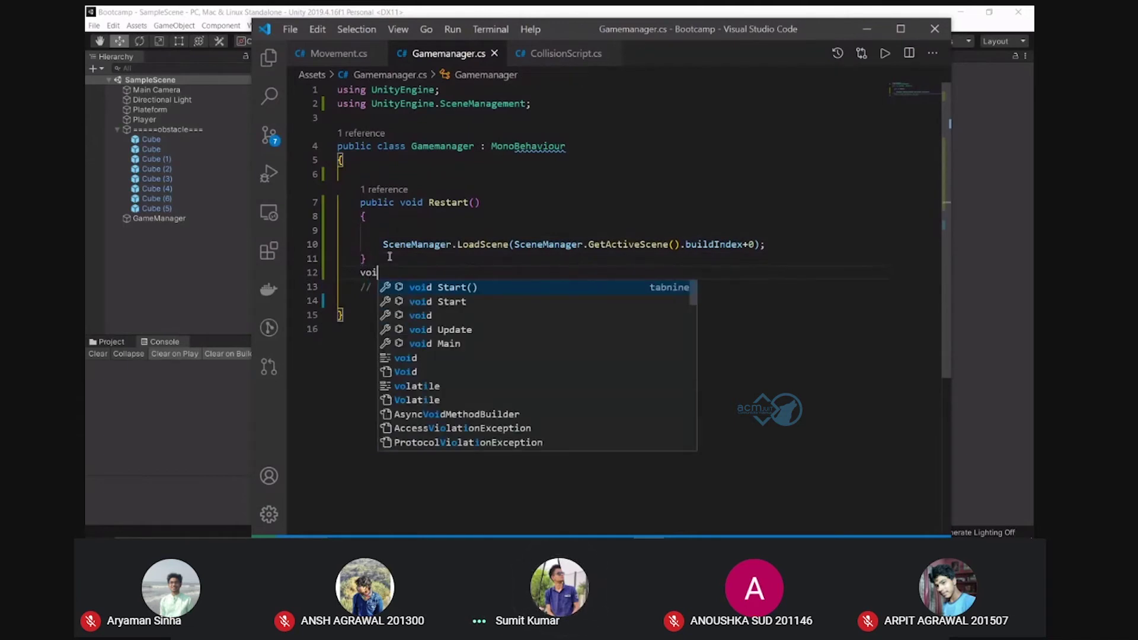
{"action": "type", "text": "d "}
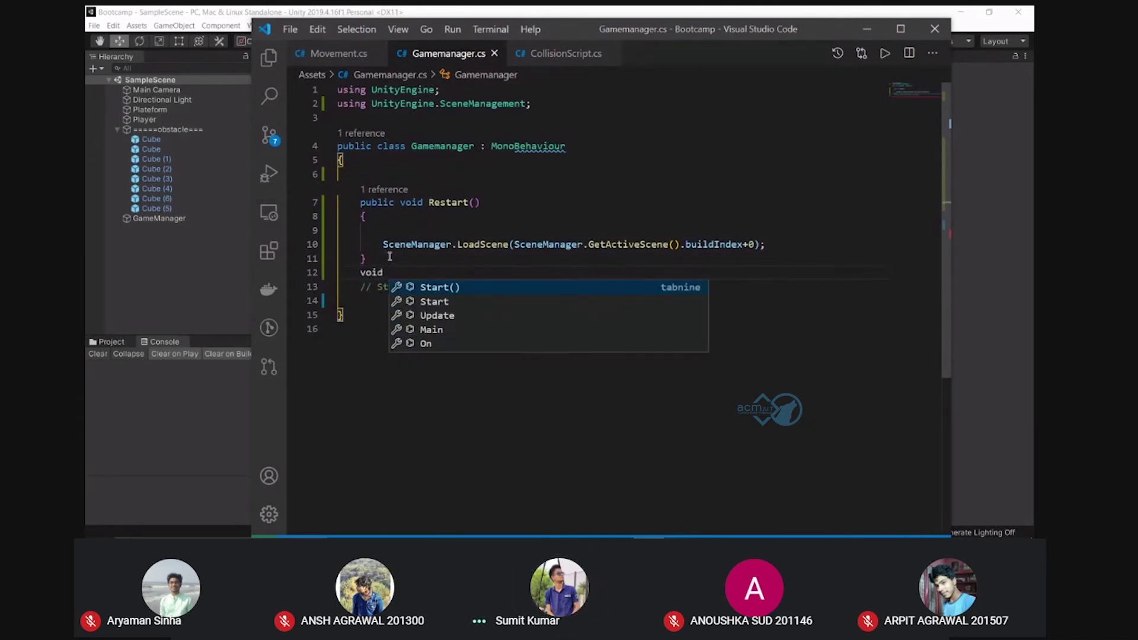
{"action": "type", "text": "Res("}
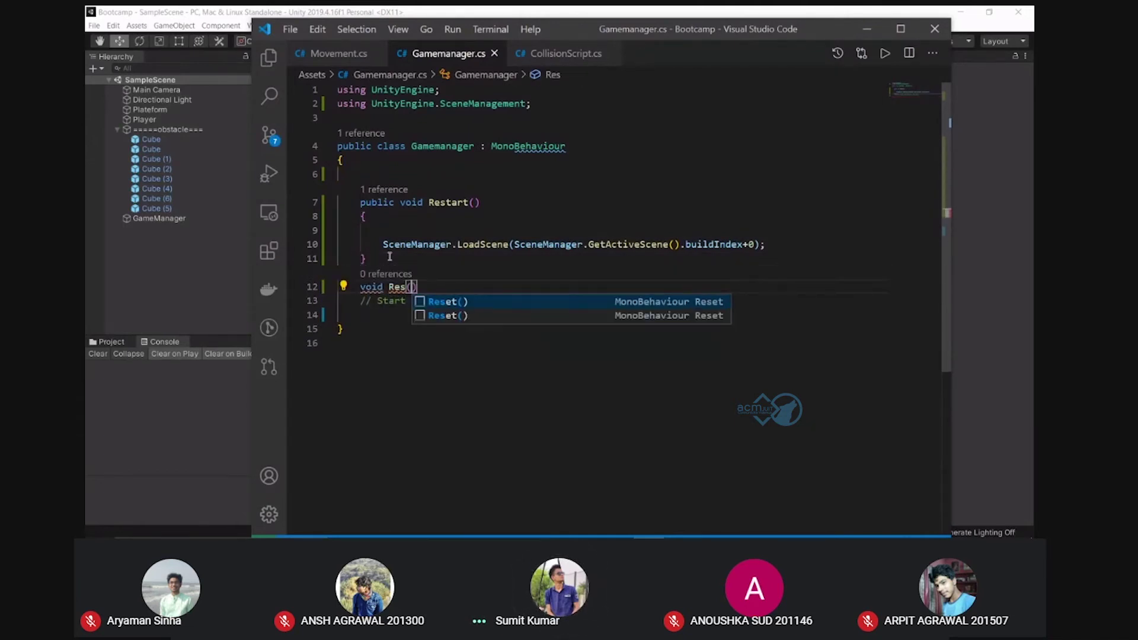
{"action": "type", "text": ")"}
{"action": "key", "text": "Return"}
{"action": "type", "text": "{"}
{"action": "key", "text": "Return"}
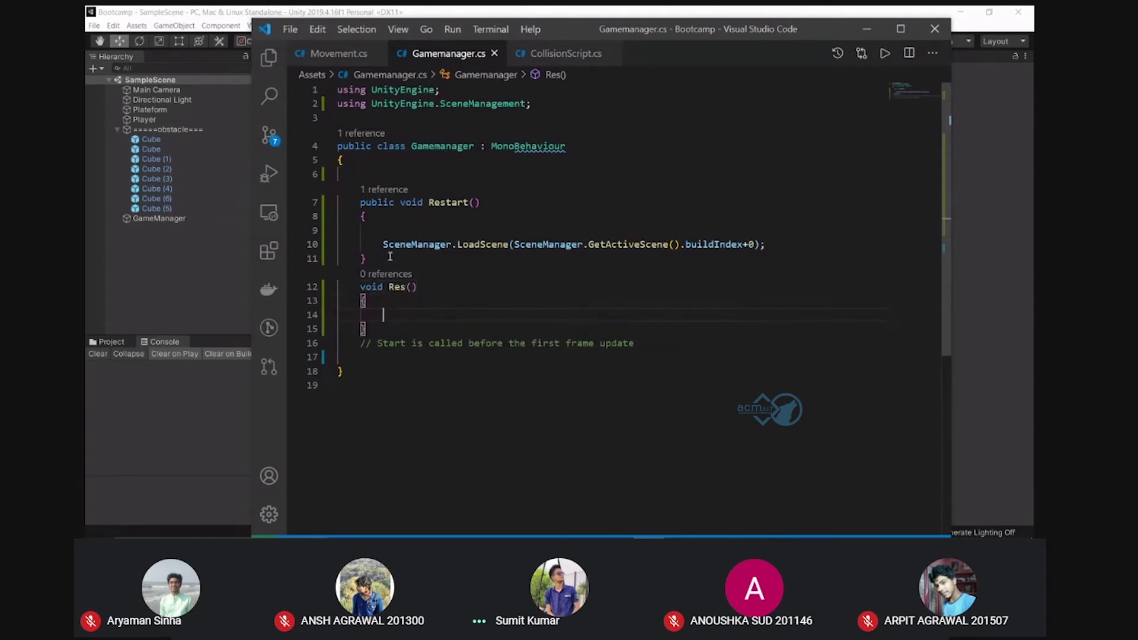
Move the SceneManager.LoadScene reload statement from Restart() into Res()
{"action": "left_click_drag", "start_coordinate": [383, 244], "coordinate": [779, 259]}
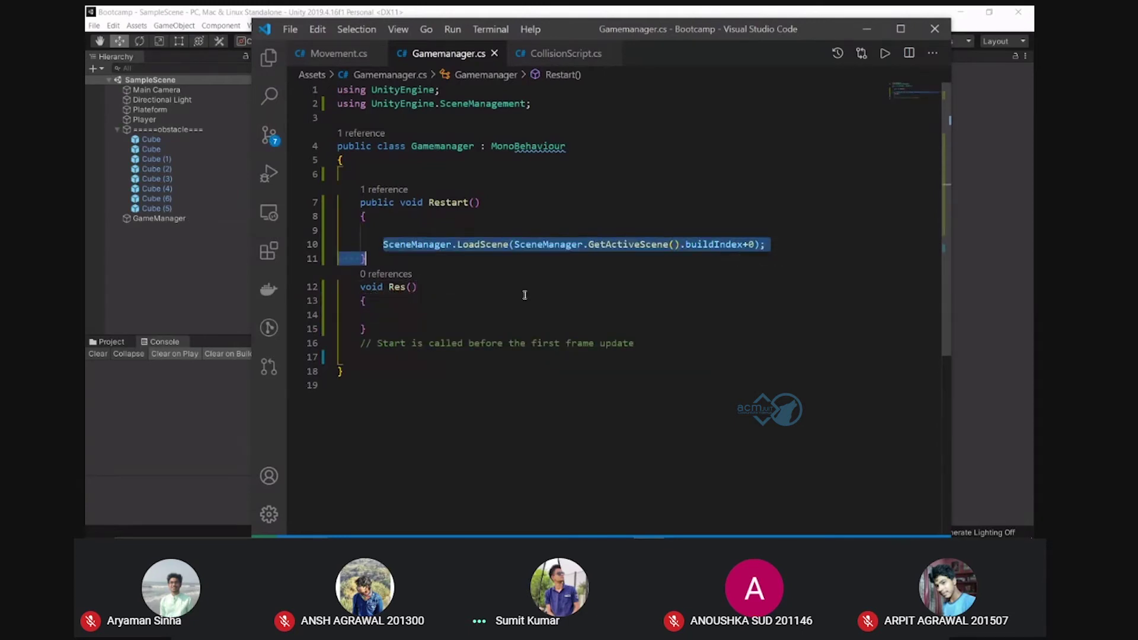
{"action": "left_click_drag", "start_coordinate": [382, 245], "coordinate": [765, 244]}
{"action": "key", "text": "ctrl+c"}
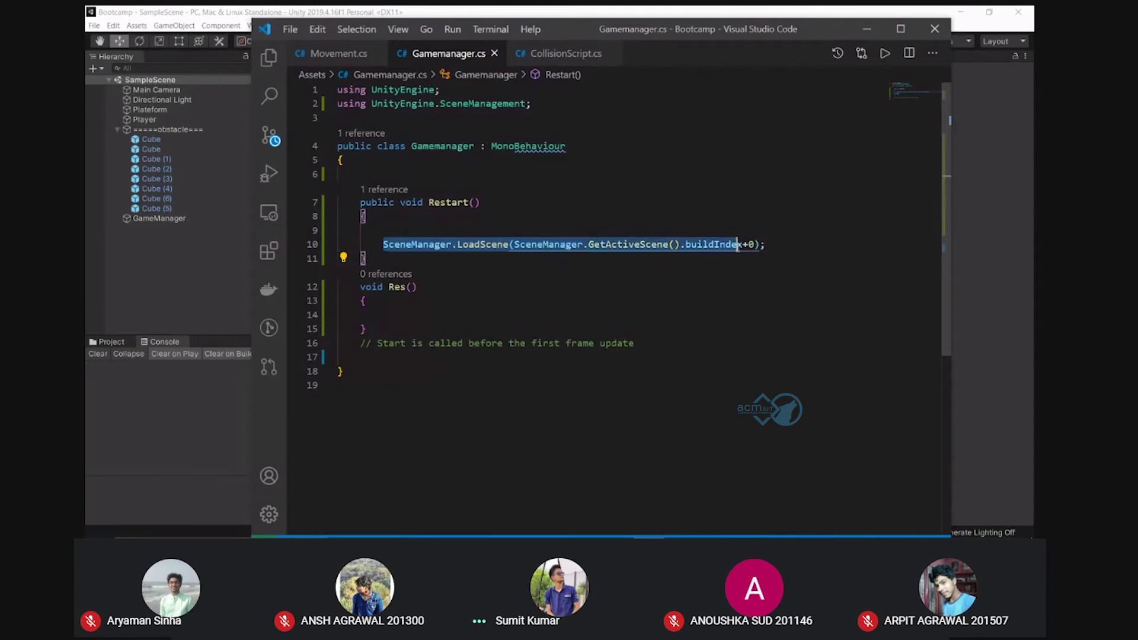
{"action": "right_click", "coordinate": [722, 247]}
{"action": "left_click", "coordinate": [506, 373]}
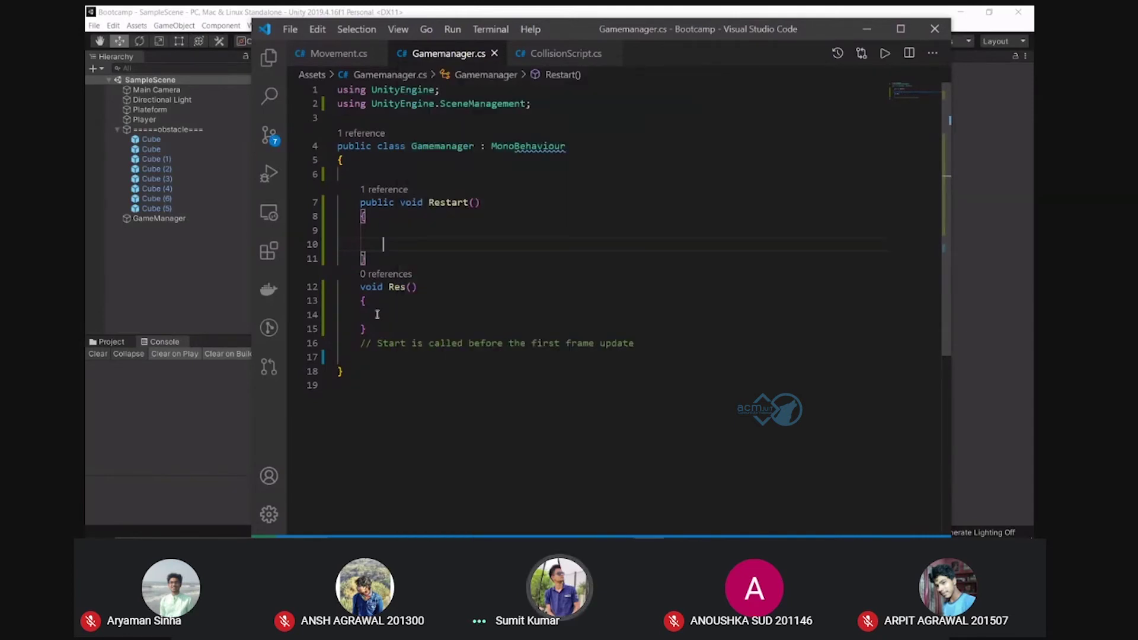
{"action": "right_click", "coordinate": [433, 318]}
{"action": "left_click", "coordinate": [391, 316]}
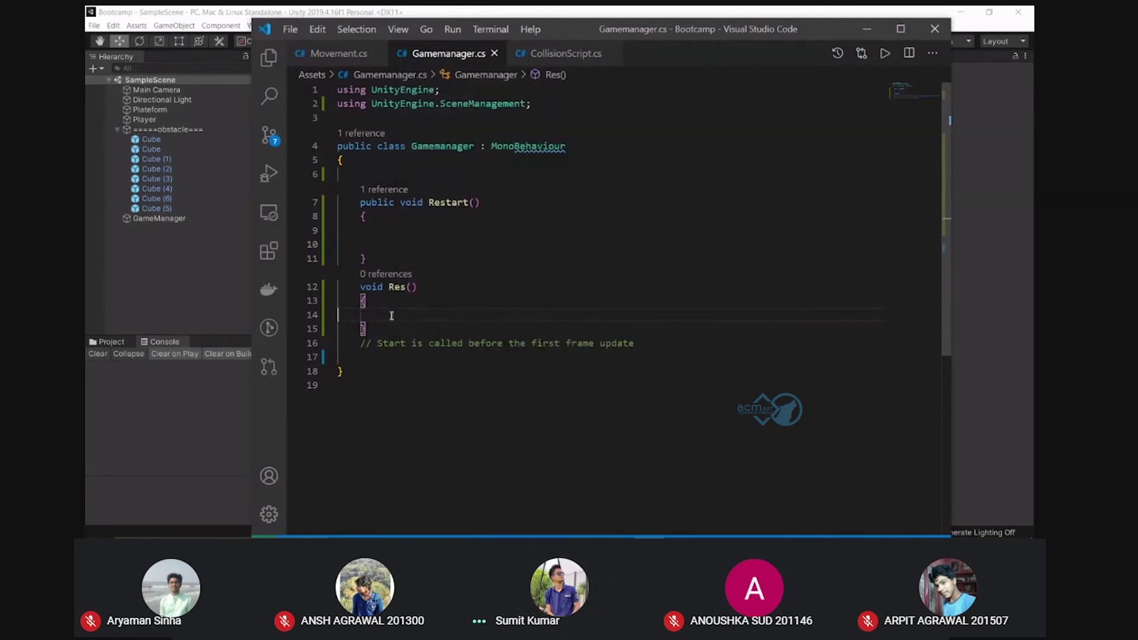
{"action": "right_click", "coordinate": [426, 317]}
{"action": "left_click", "coordinate": [462, 409]}
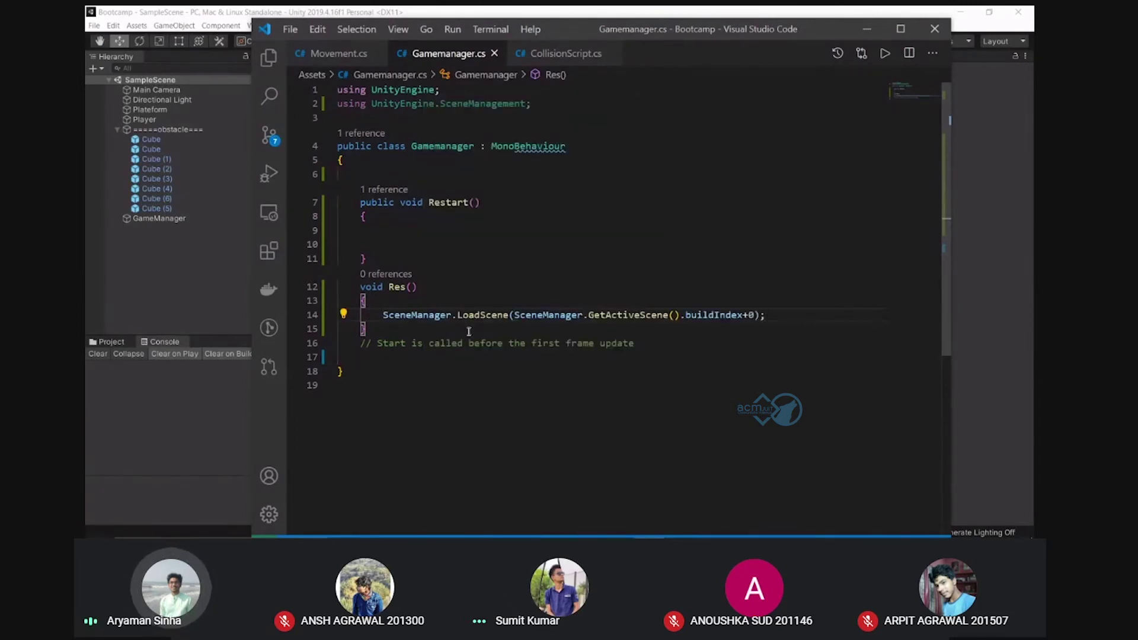
Make Restart() call Invoke("Res", 2f);
{"action": "left_click", "coordinate": [452, 242]}
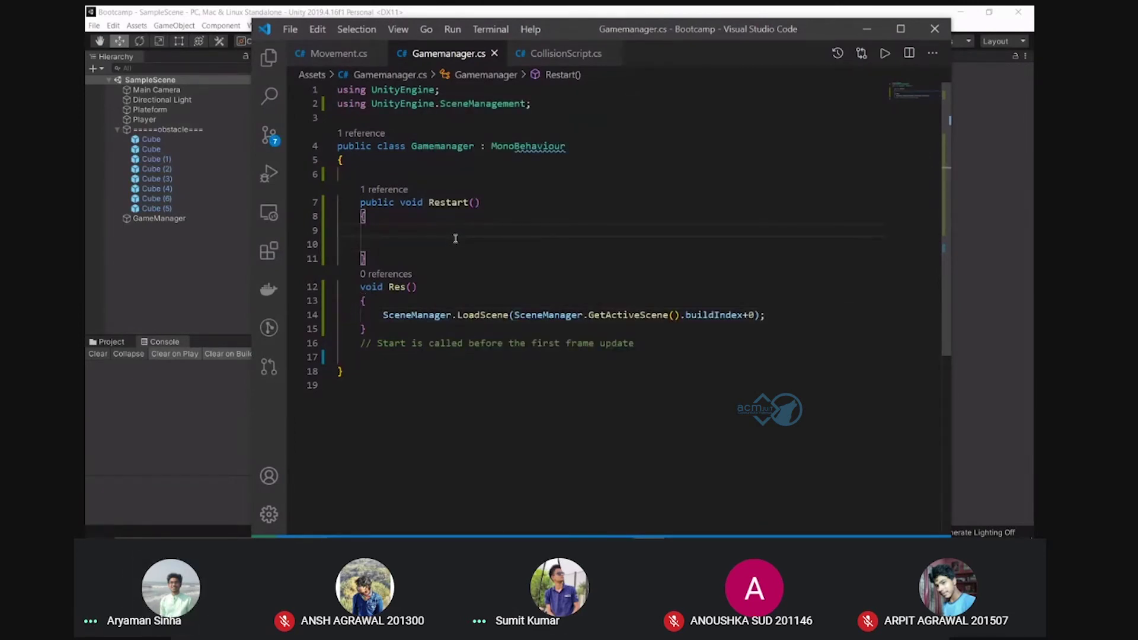
{"action": "type", "text": "n"}
{"action": "key", "text": "BackSpace"}
{"action": "type", "text": "In"}
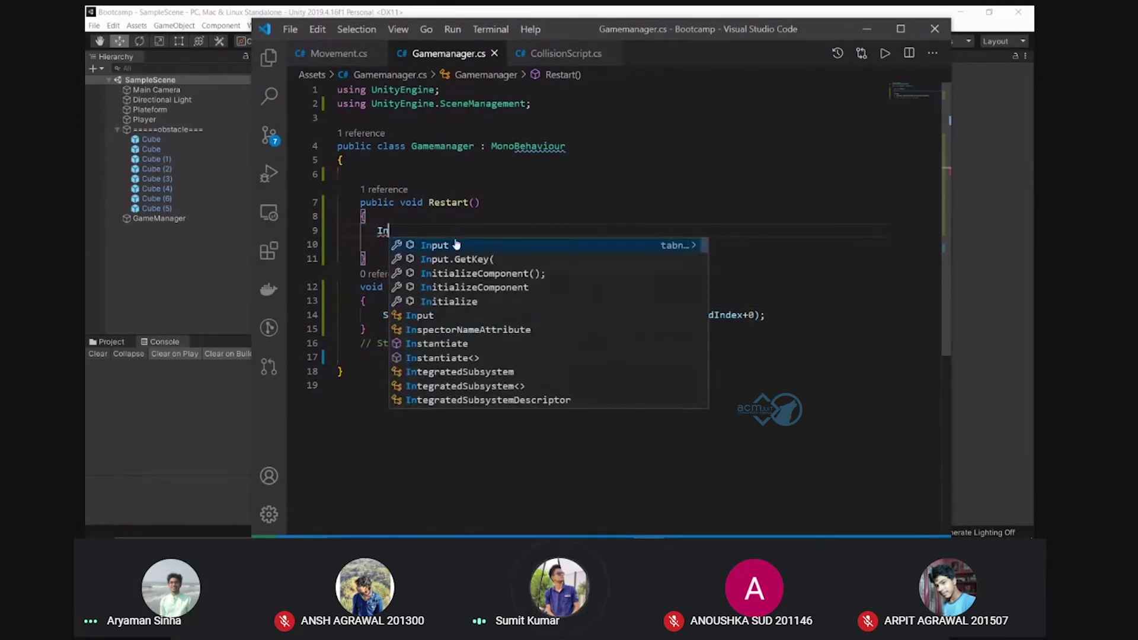
{"action": "type", "text": "voke"}
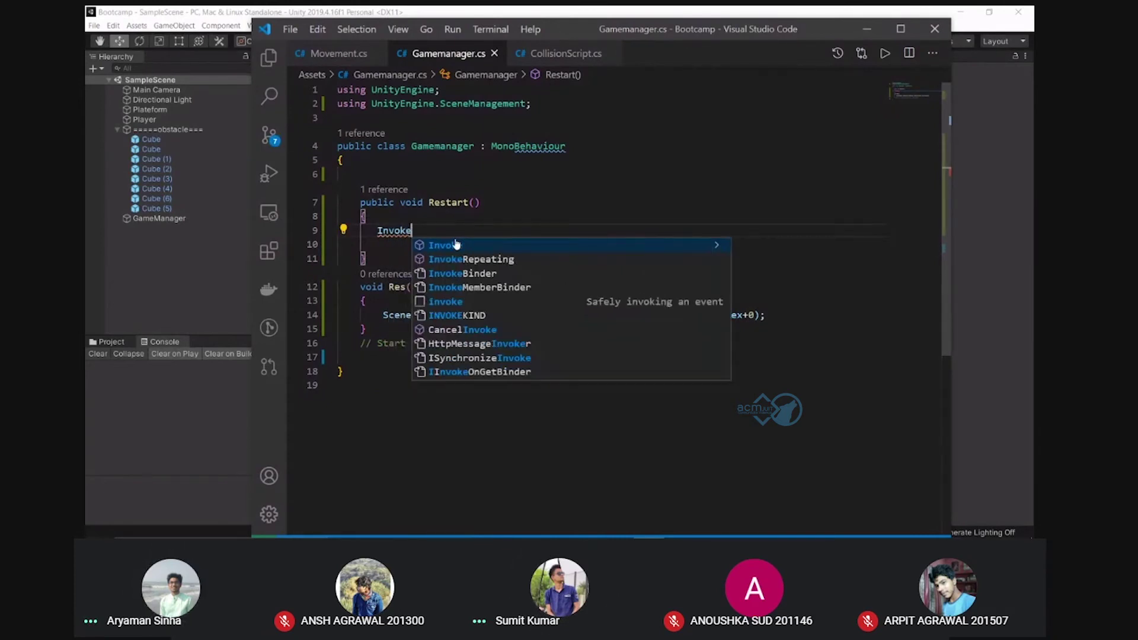
{"action": "left_click", "coordinate": [456, 243]}
{"action": "type", "text": "("}
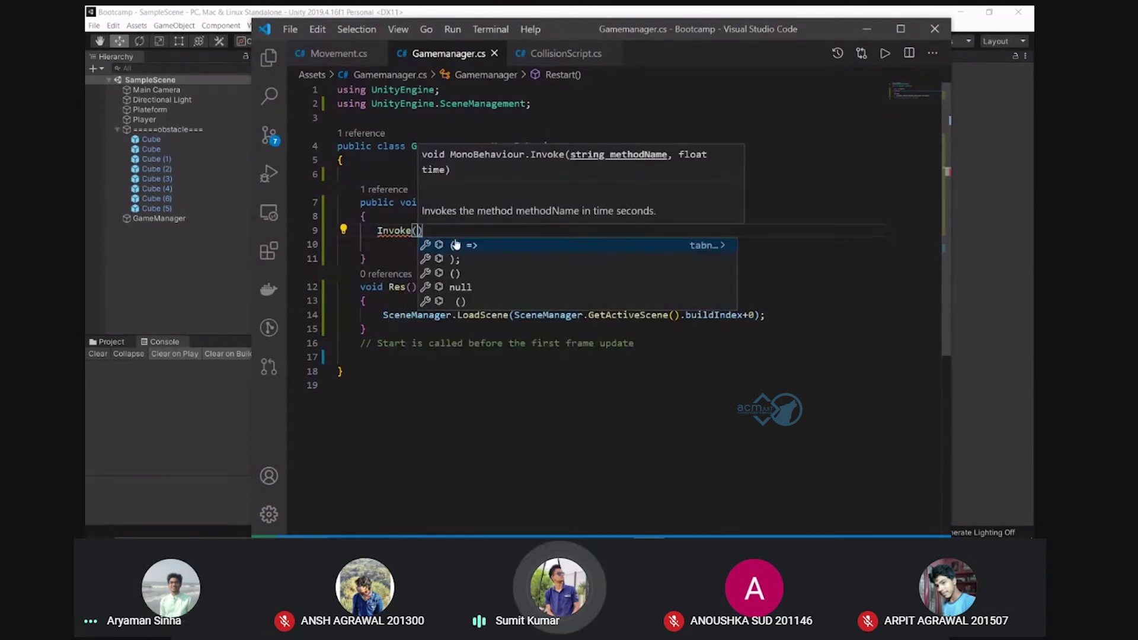
{"action": "type", "text": "\"R"}
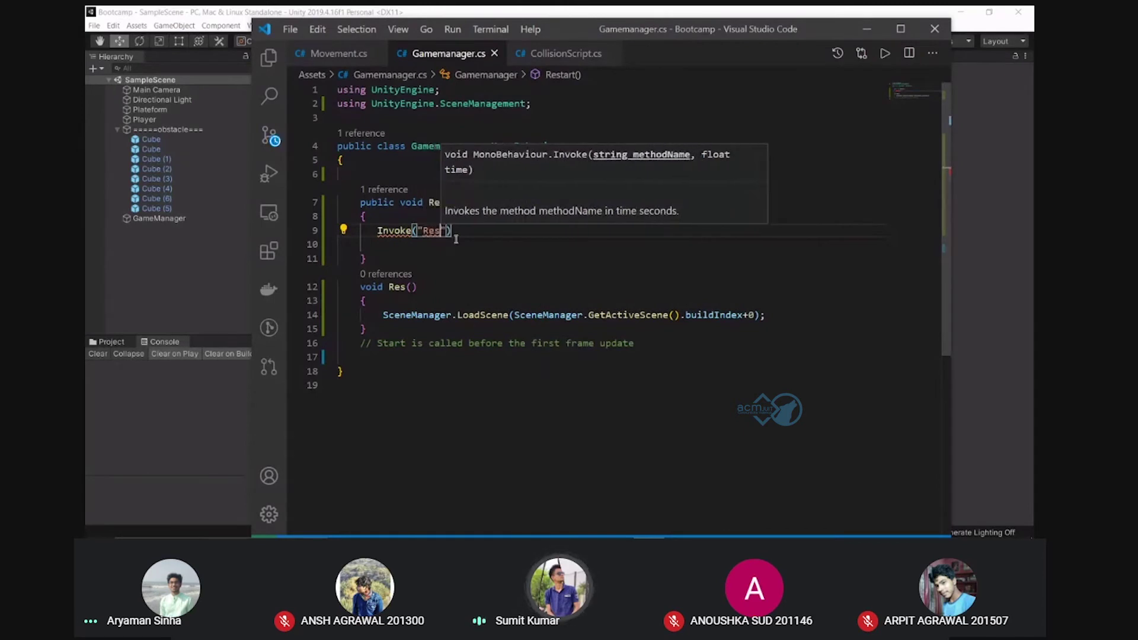
{"action": "type", "text": "es\""}
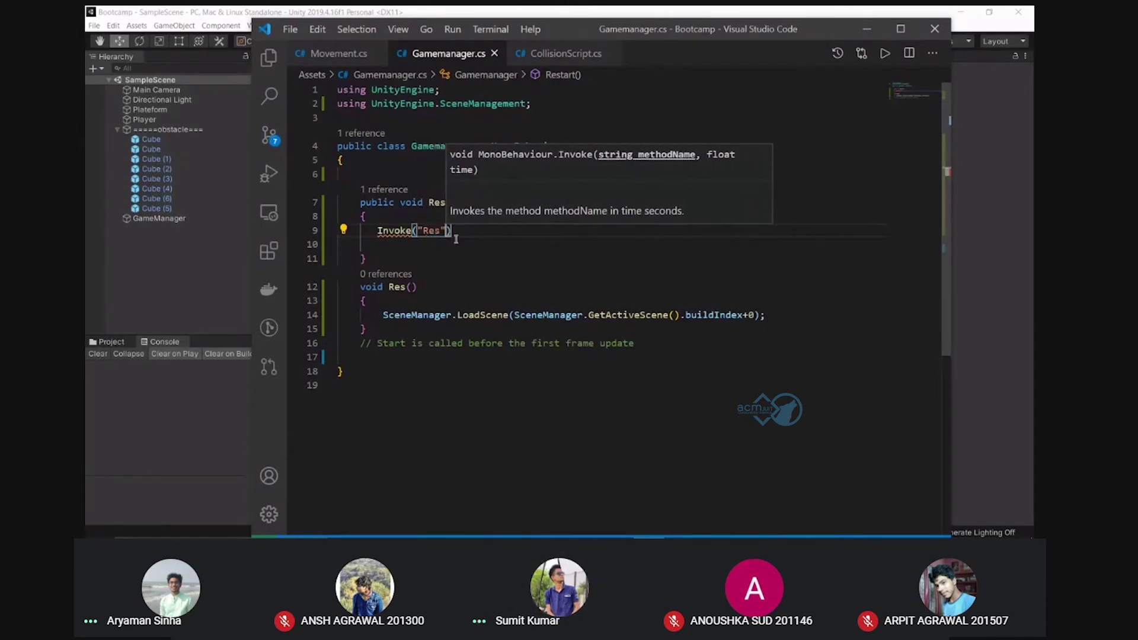
{"action": "type", "text": ", 2f"}
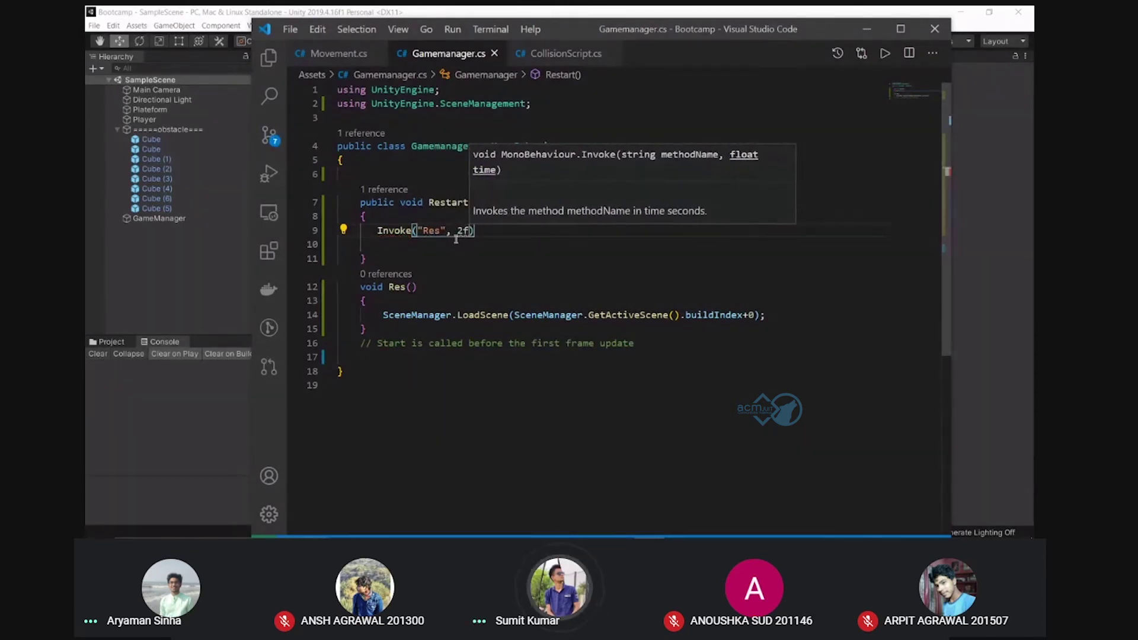
{"action": "type", "text": ");"}
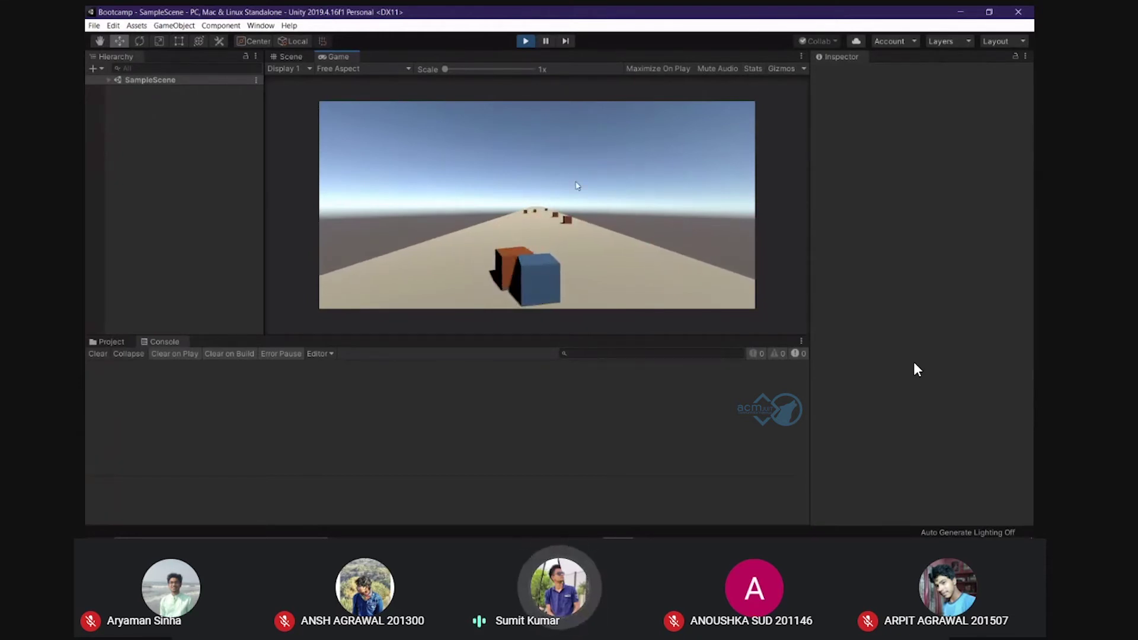
Stop the play test after seeing the scene reload on collision
{"action": "left_click", "coordinate": [526, 41]}
Change the Res Invoke delay from 2f to 1.0f in Gamemanager.cs
{"action": "left_click", "coordinate": [652, 527]}
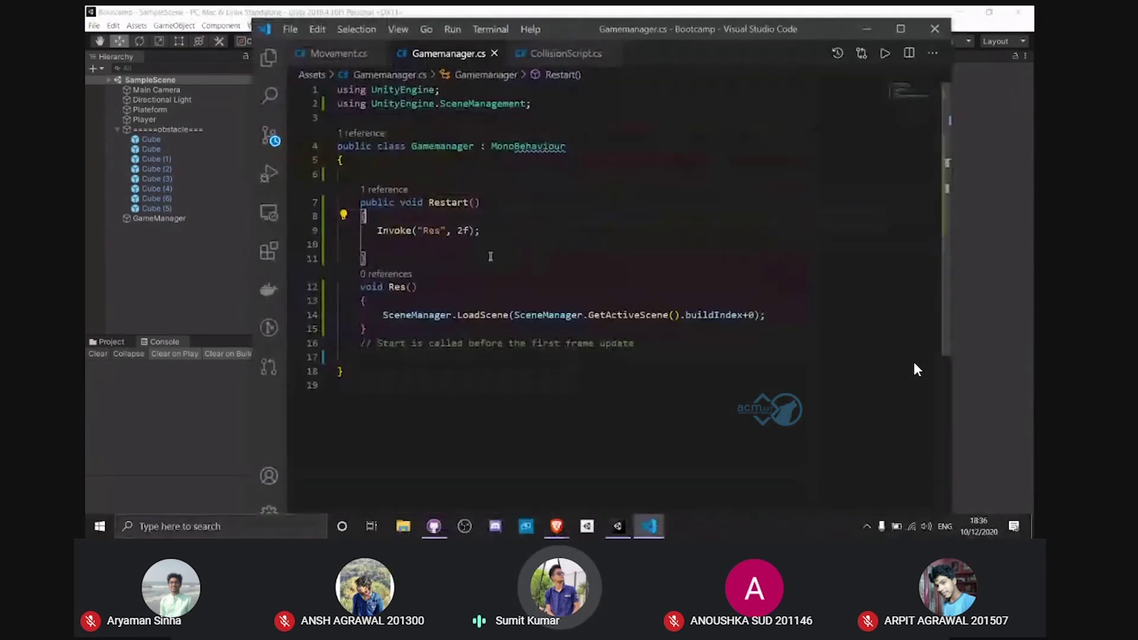
{"action": "key", "text": "BackSpace"}
{"action": "key", "text": "BackSpace"}
{"action": "type", "text": "1f"}
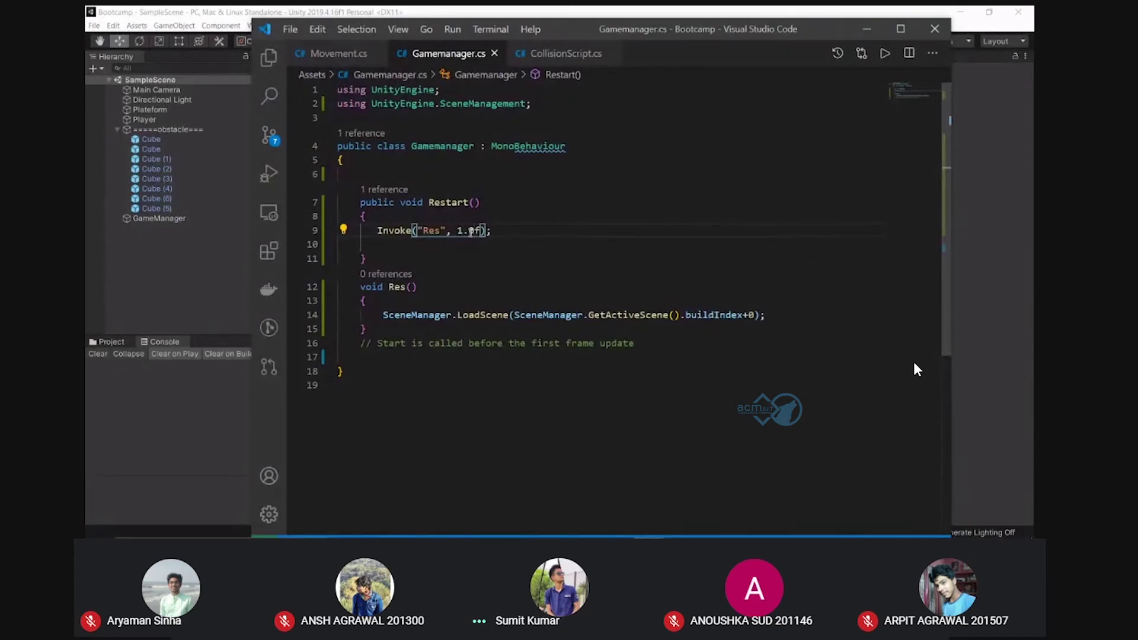
Play-test the shorter delay in Unity, stop it, and return to the code editor
{"action": "key", "text": "alt+Tab"}
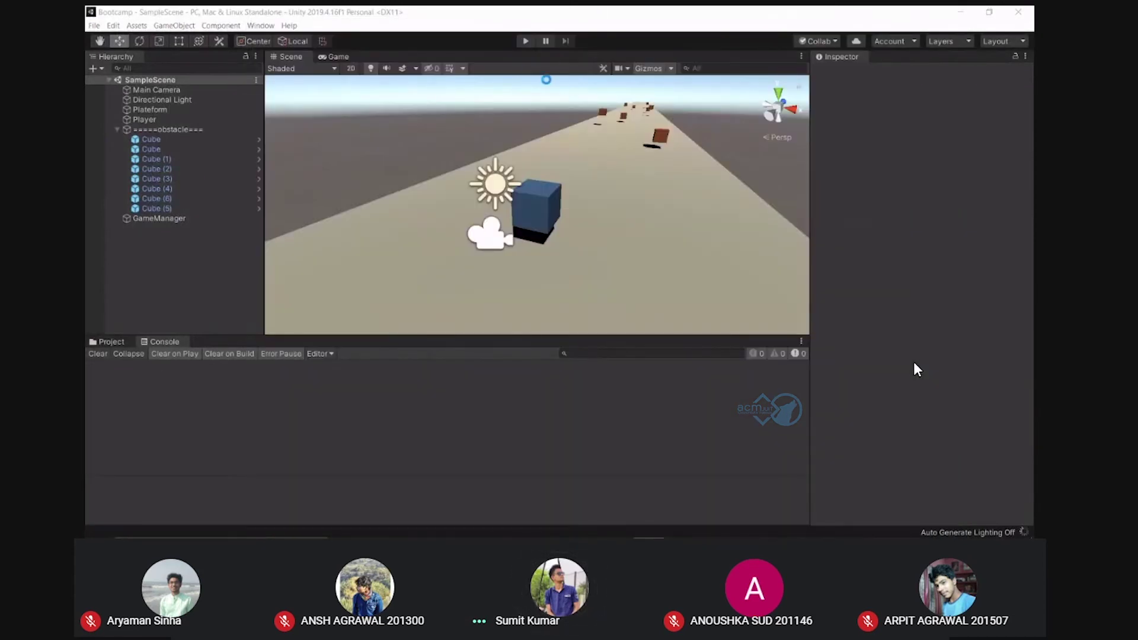
{"action": "left_click", "coordinate": [526, 41]}
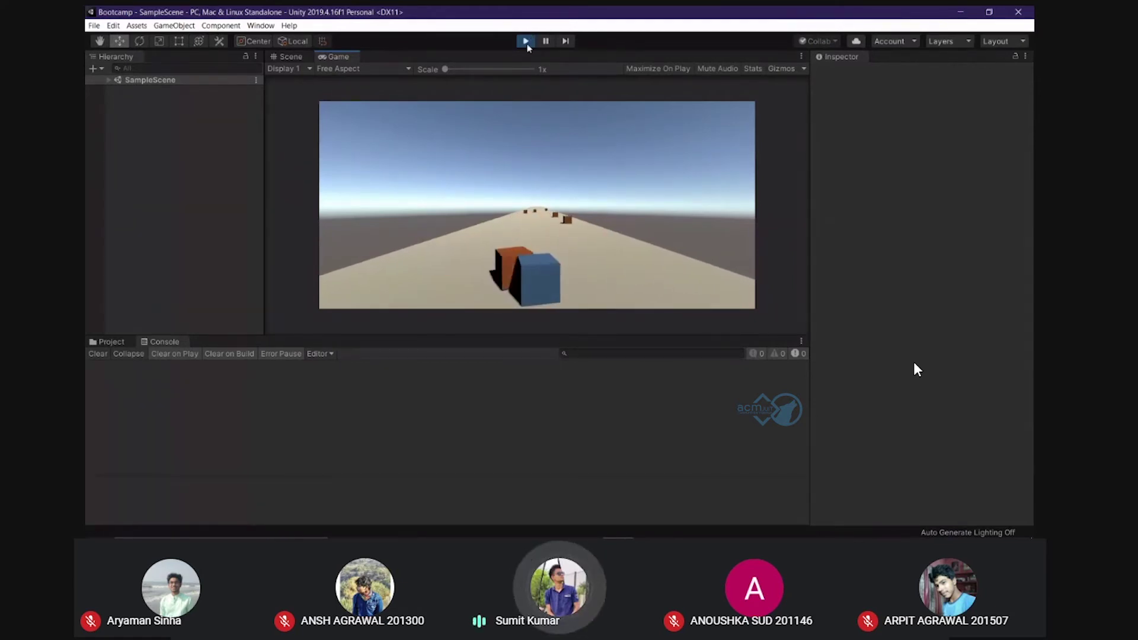
{"action": "left_click", "coordinate": [526, 41]}
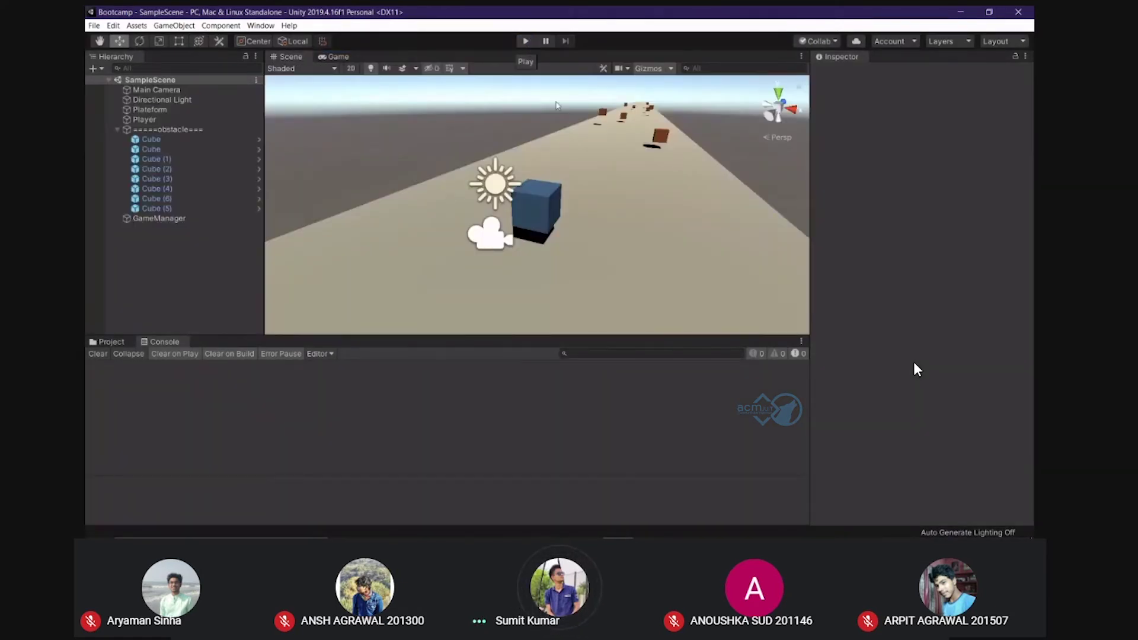
{"action": "left_click", "coordinate": [646, 532]}
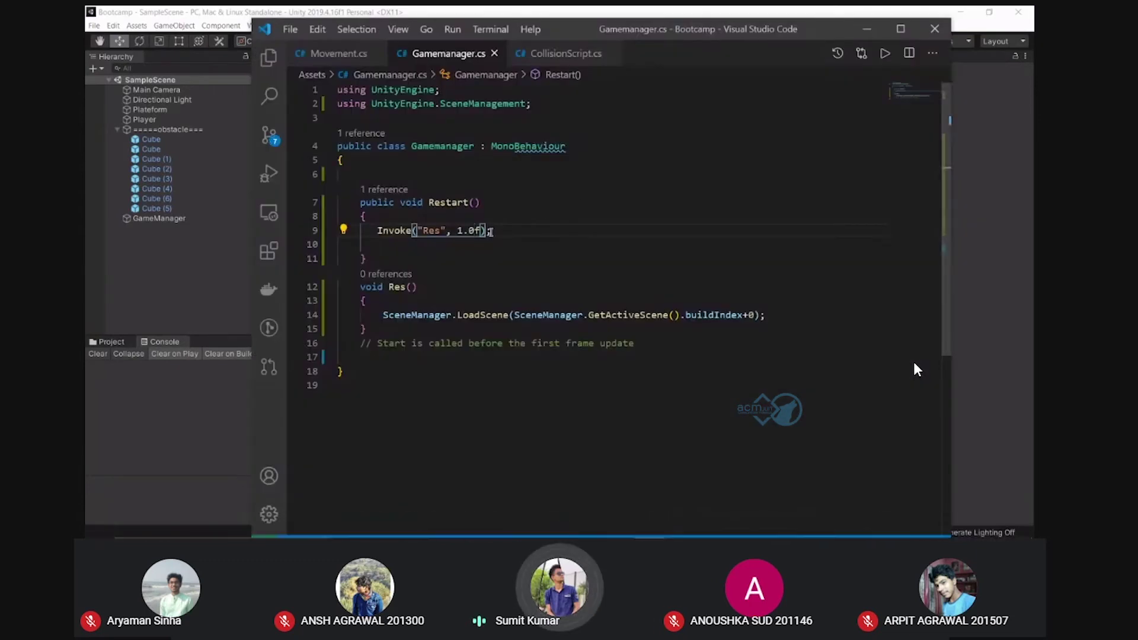
Review the Invoke call and the Res() scene-reload method in Gamemanager.cs, briefly checking Unity
{"action": "left_click", "coordinate": [434, 230]}
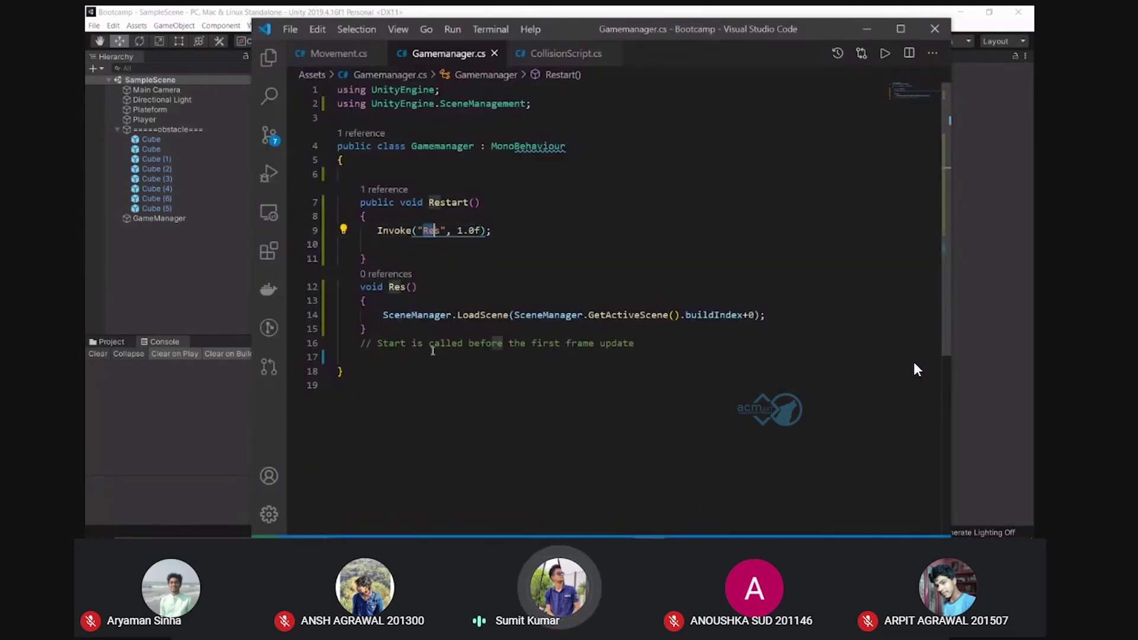
{"action": "left_click", "coordinate": [422, 333]}
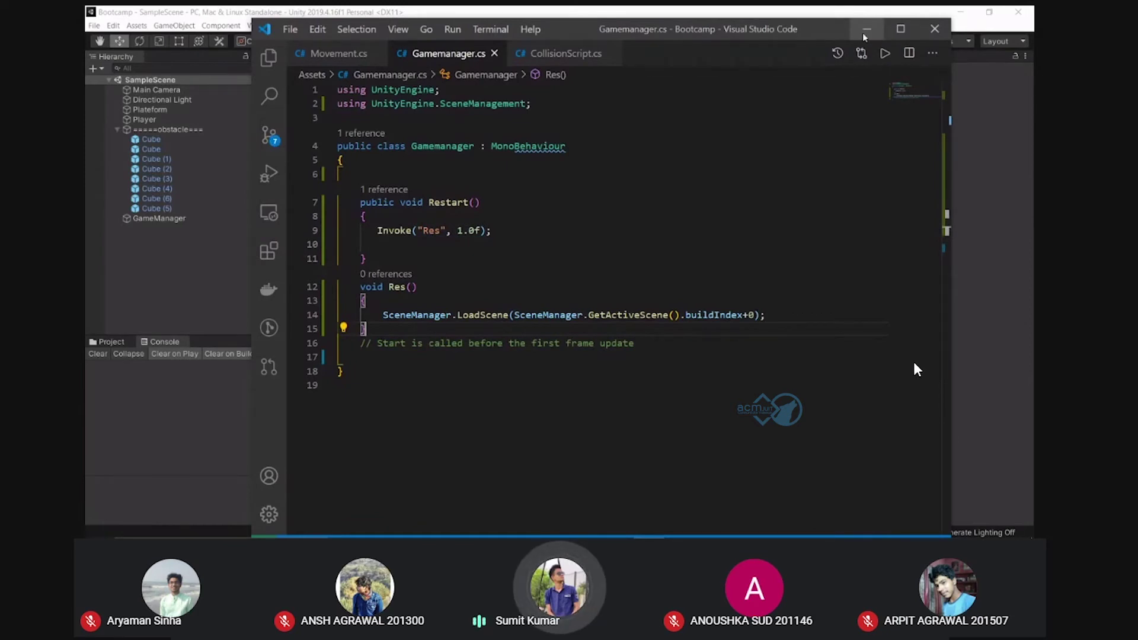
{"action": "left_click", "coordinate": [865, 31]}
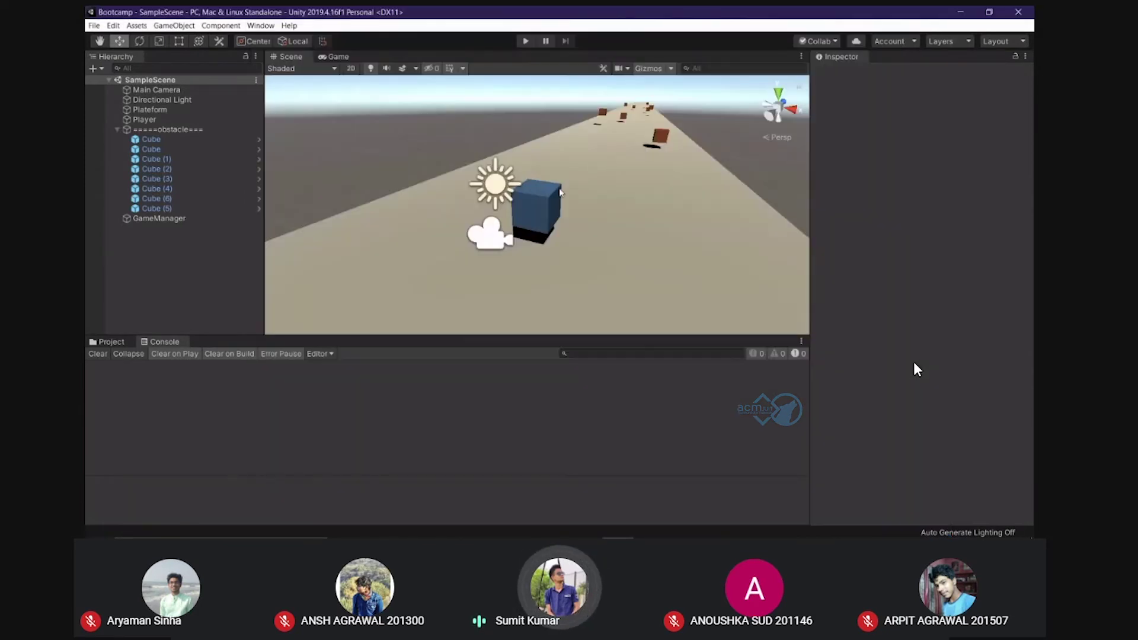
{"action": "left_click", "coordinate": [648, 533]}
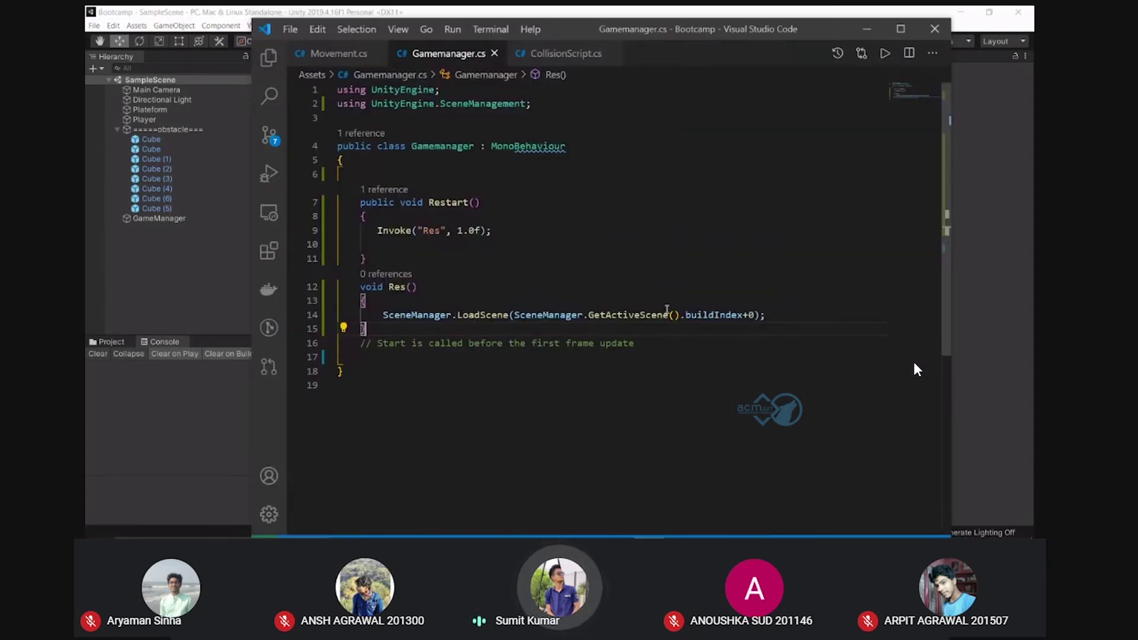
{"action": "left_click", "coordinate": [673, 315]}
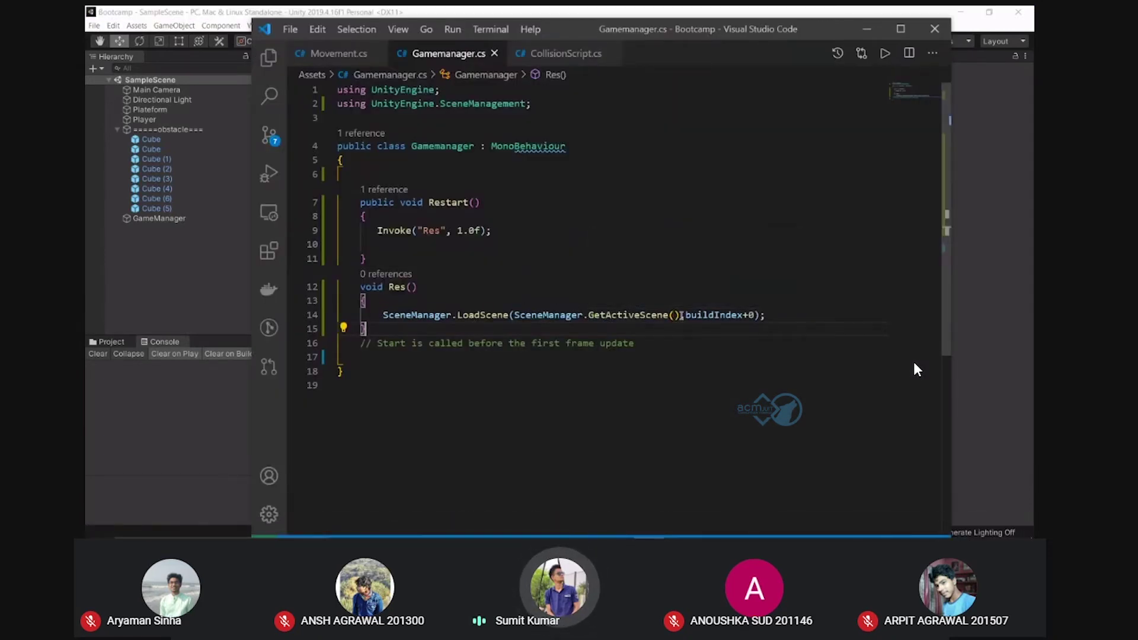
{"action": "mouse_move", "coordinate": [712, 315]}
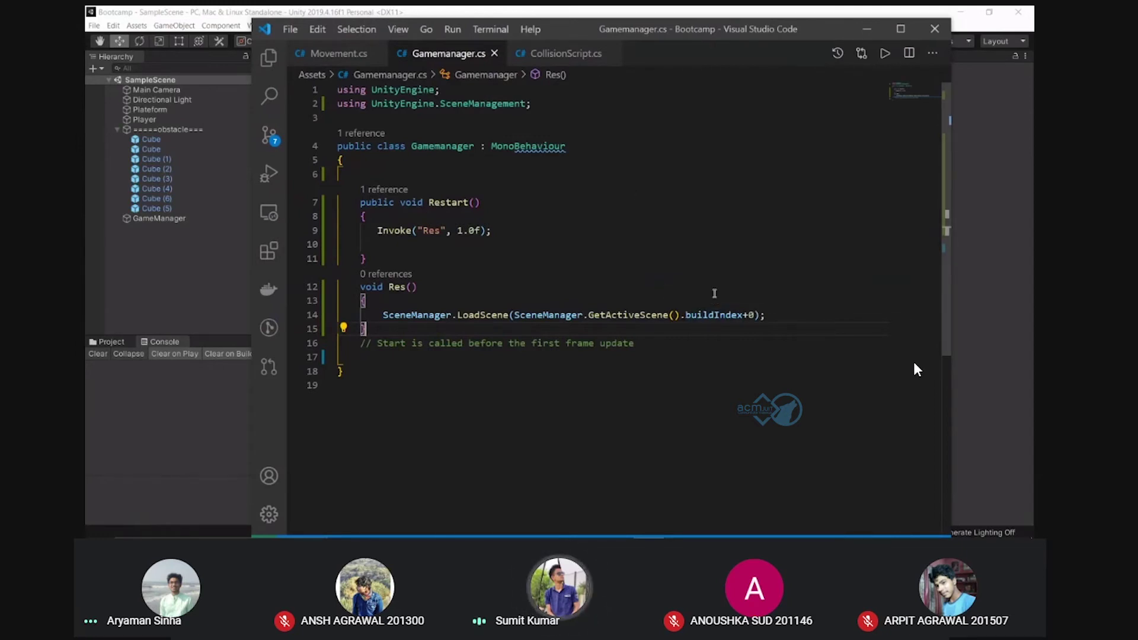
{"action": "mouse_move", "coordinate": [549, 527]}
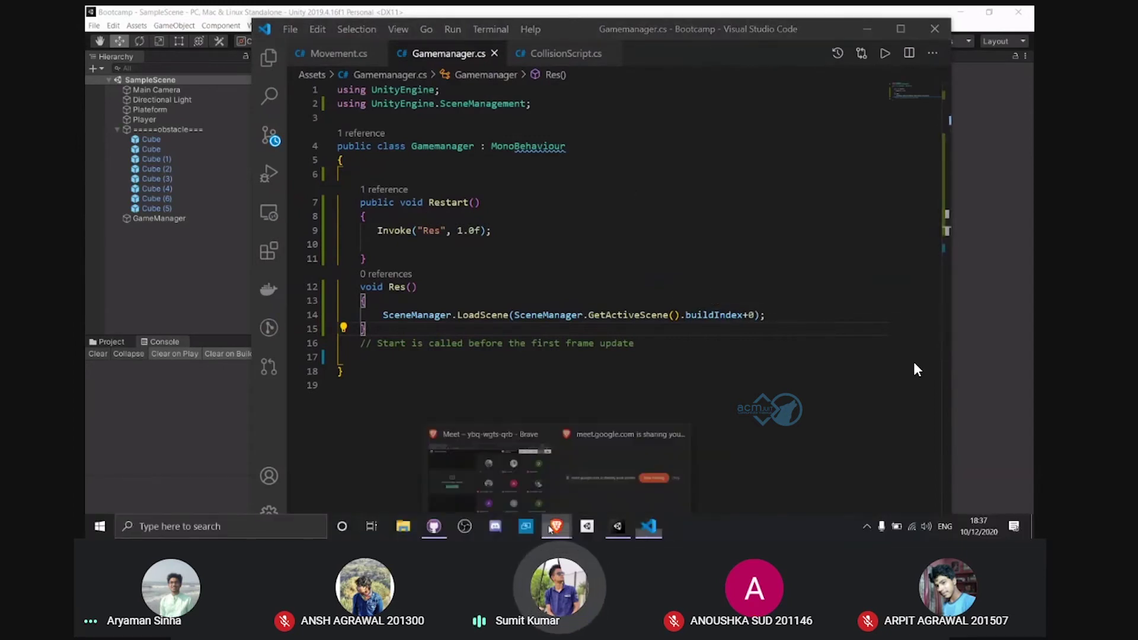
Dismiss the Meet presenting notification and bring the code editor back to the front
{"action": "left_click", "coordinate": [1014, 526]}
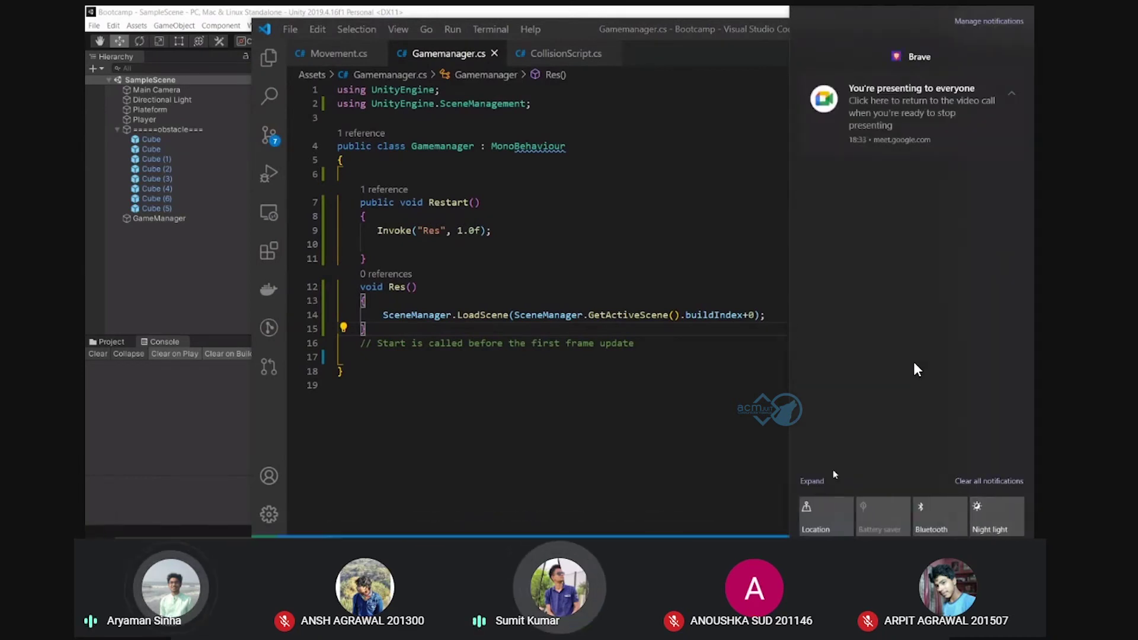
{"action": "left_click", "coordinate": [988, 481]}
{"action": "key", "text": "Escape"}
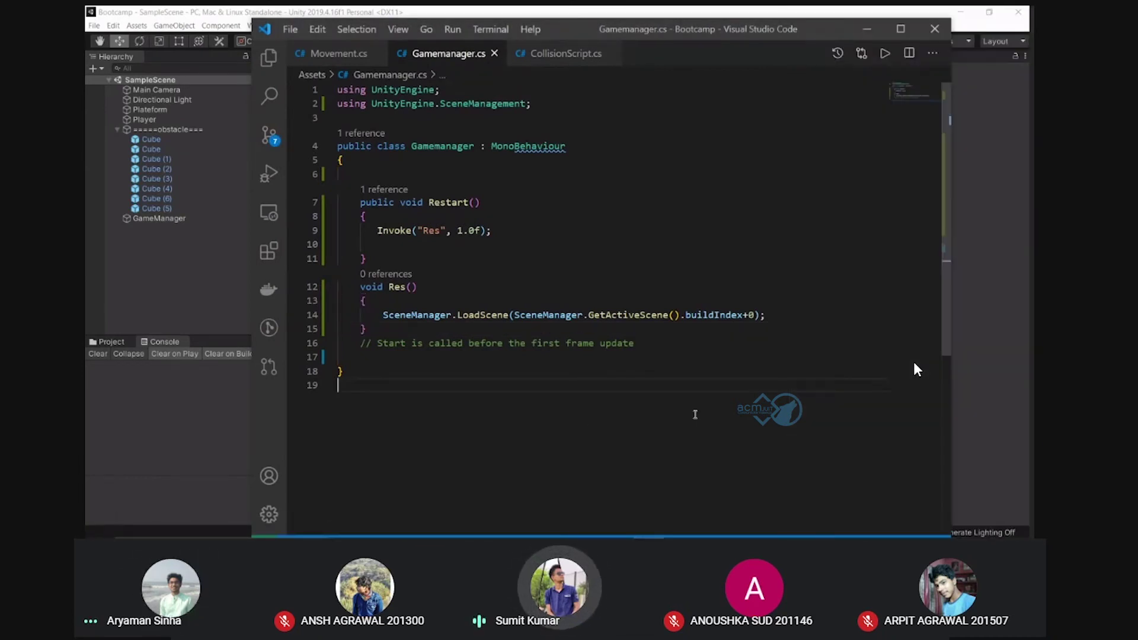
{"action": "key", "text": "alt+Tab"}
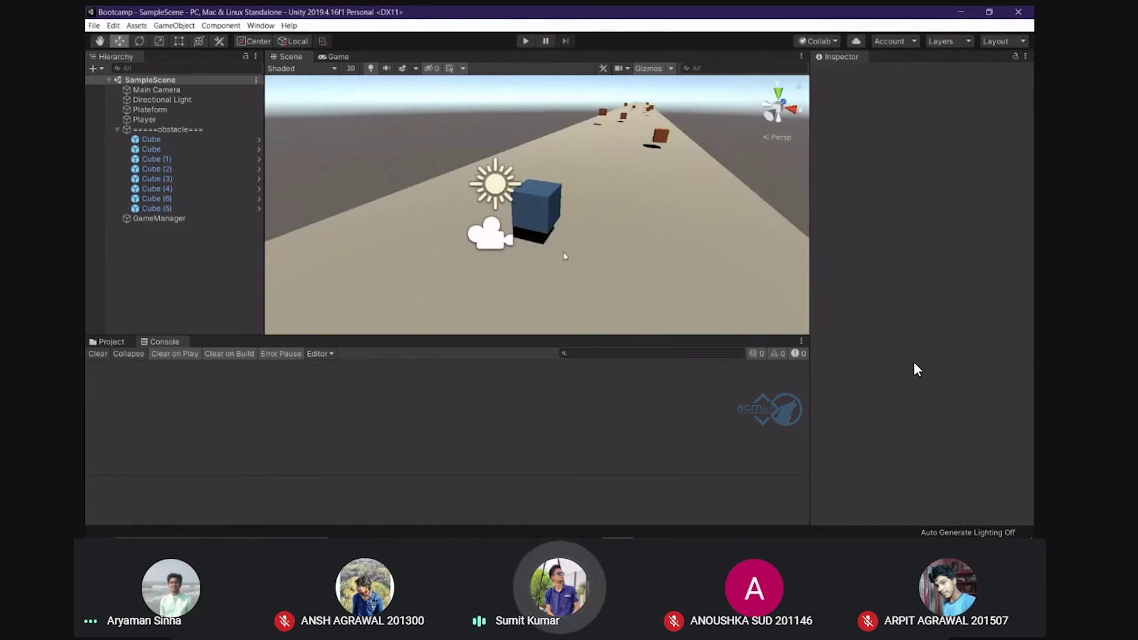
{"action": "left_click", "coordinate": [628, 525]}
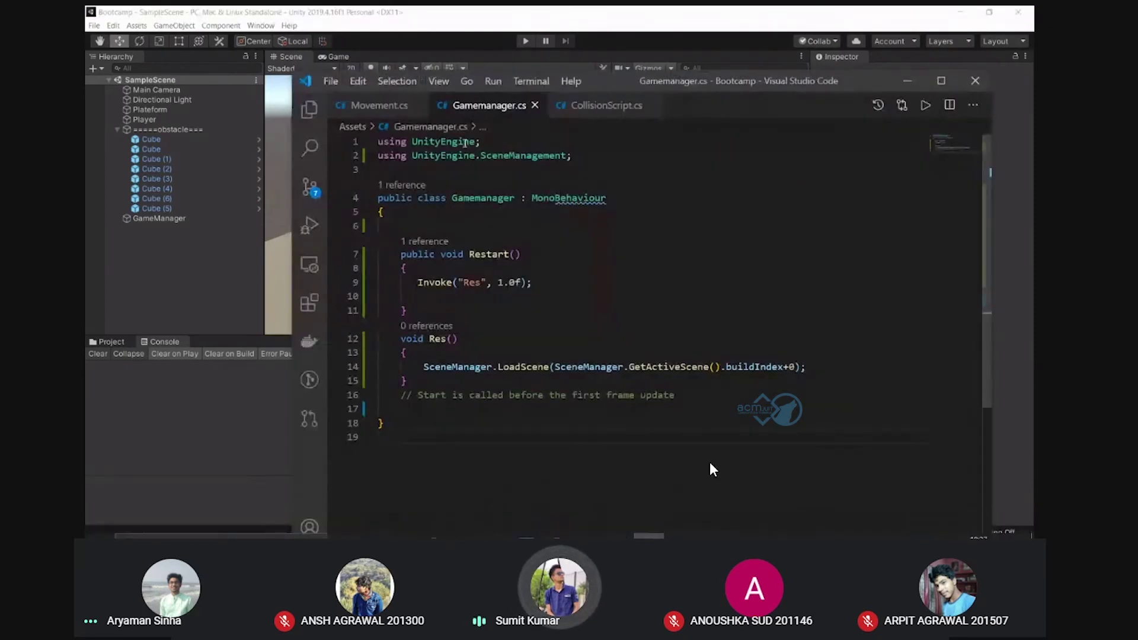
Delete the empty line inside Restart() in Gamemanager.cs, then switch to CollisionScript.cs
{"action": "left_click_drag", "start_coordinate": [400, 254], "coordinate": [568, 254]}
{"action": "left_click", "coordinate": [384, 308]}
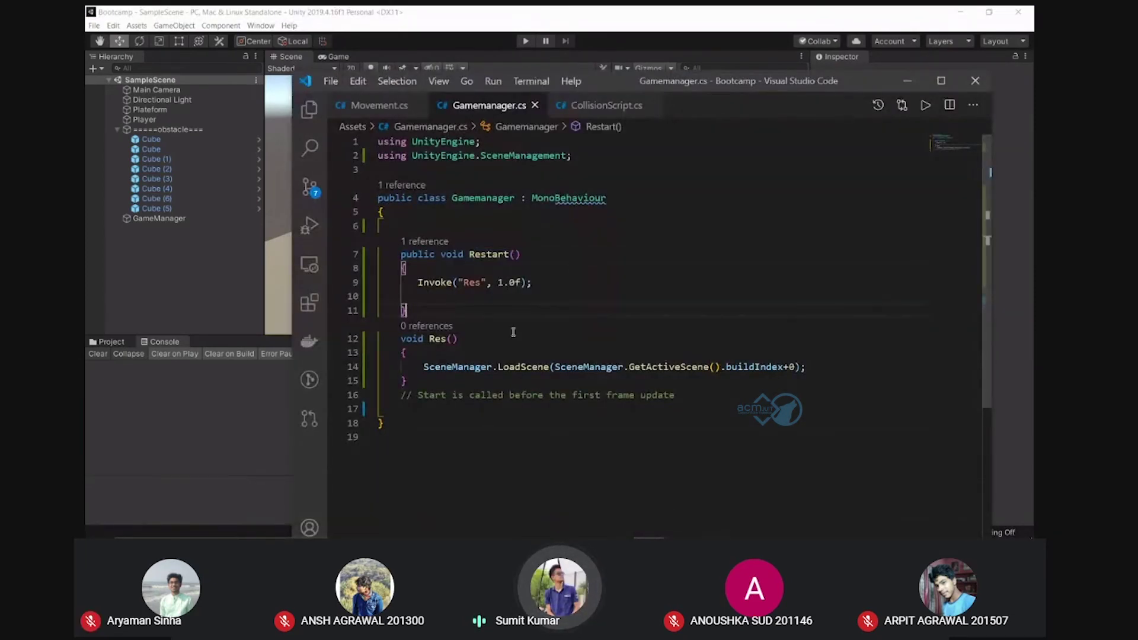
{"action": "key", "text": "BackSpace"}
{"action": "key", "text": "BackSpace"}
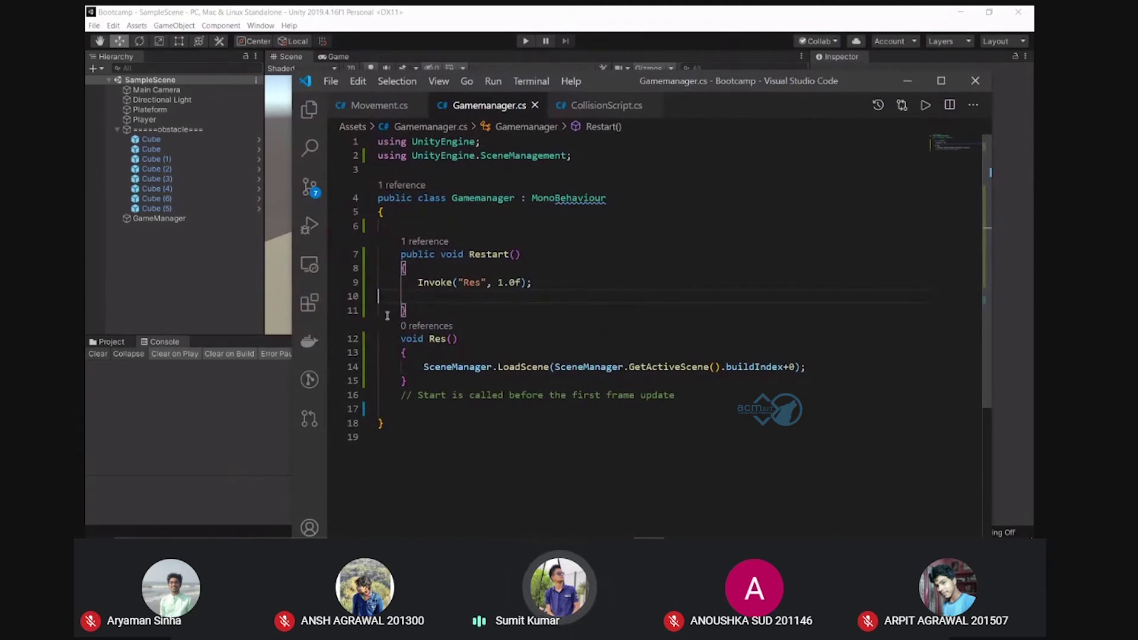
{"action": "key", "text": "BackSpace"}
{"action": "left_click_drag", "start_coordinate": [423, 352], "coordinate": [763, 352]}
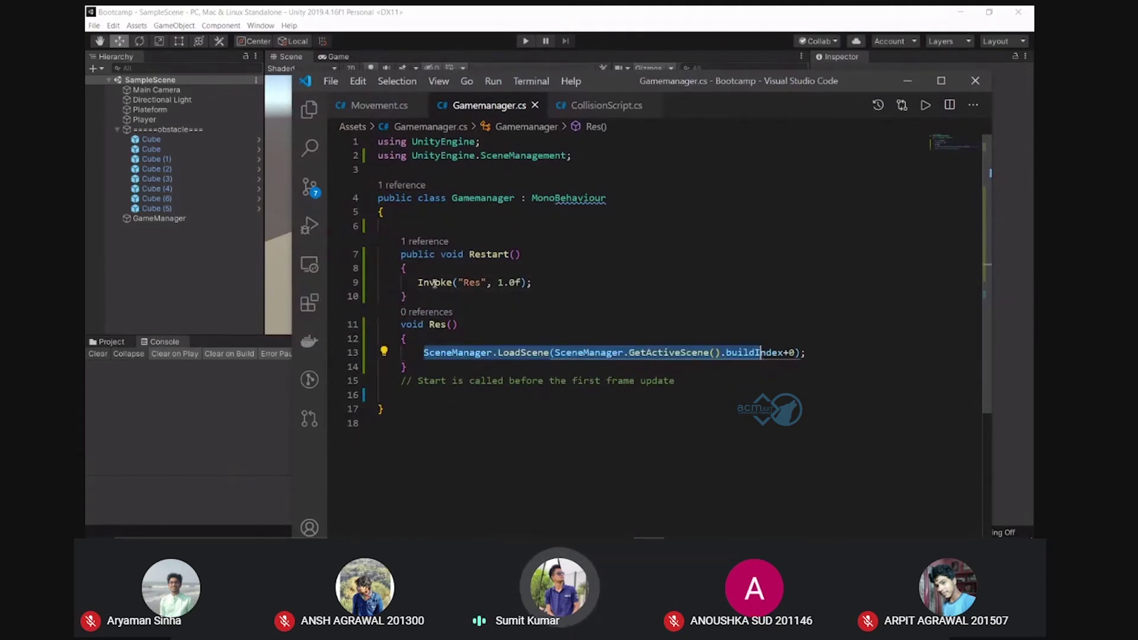
{"action": "left_click", "coordinate": [543, 283]}
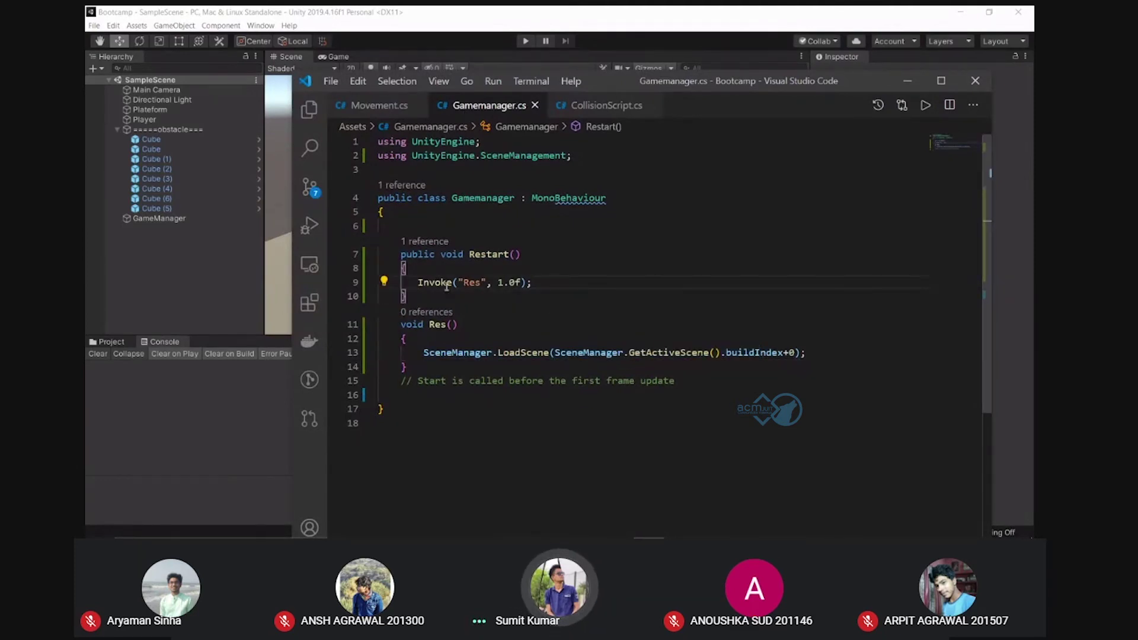
{"action": "left_click", "coordinate": [597, 110]}
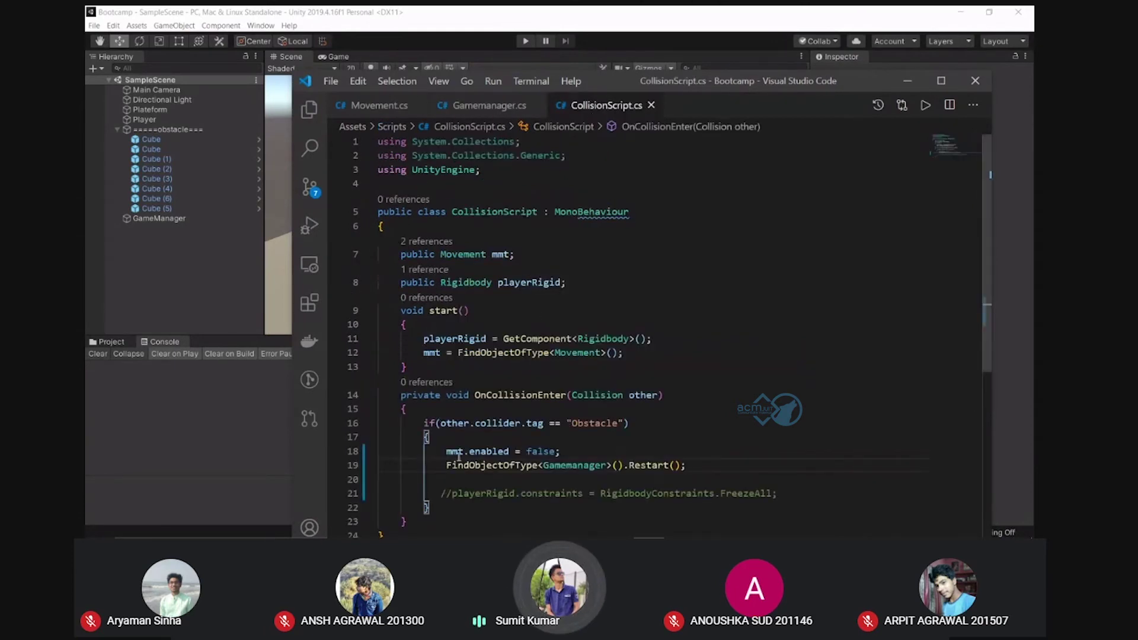
Remove the blank line below the Restart() call in CollisionScript.cs
{"action": "key", "text": "Delete"}
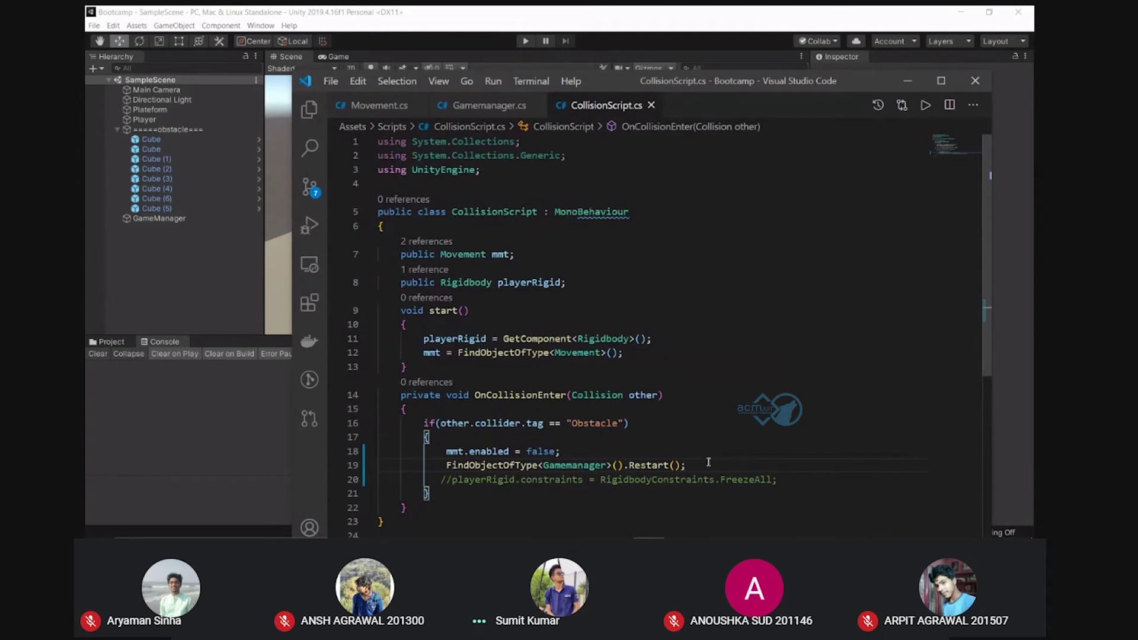
{"action": "left_click_drag", "start_coordinate": [633, 464], "coordinate": [444, 465]}
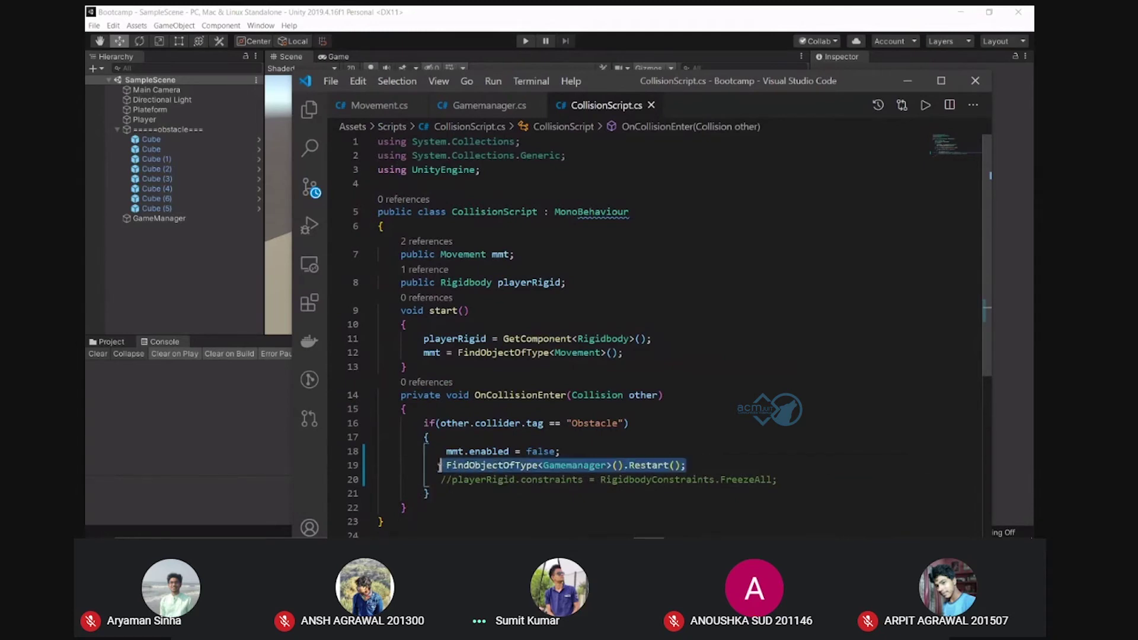
{"action": "left_click", "coordinate": [656, 454]}
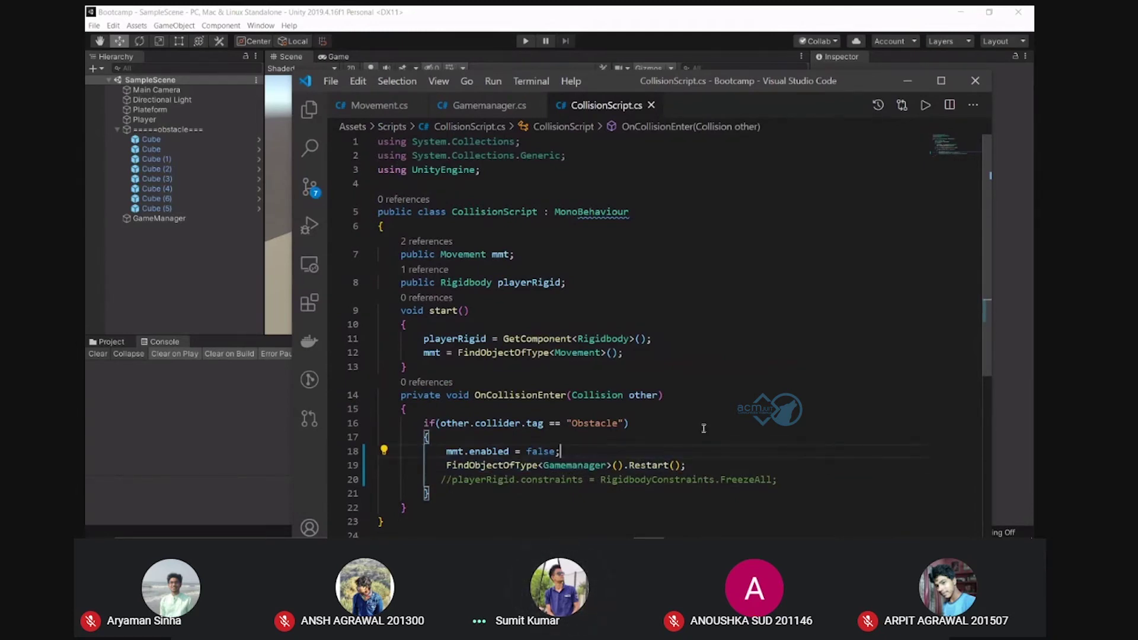
Return to Gamemanager.cs, move the editor window aside, and bring Unity forward
{"action": "left_click", "coordinate": [474, 115]}
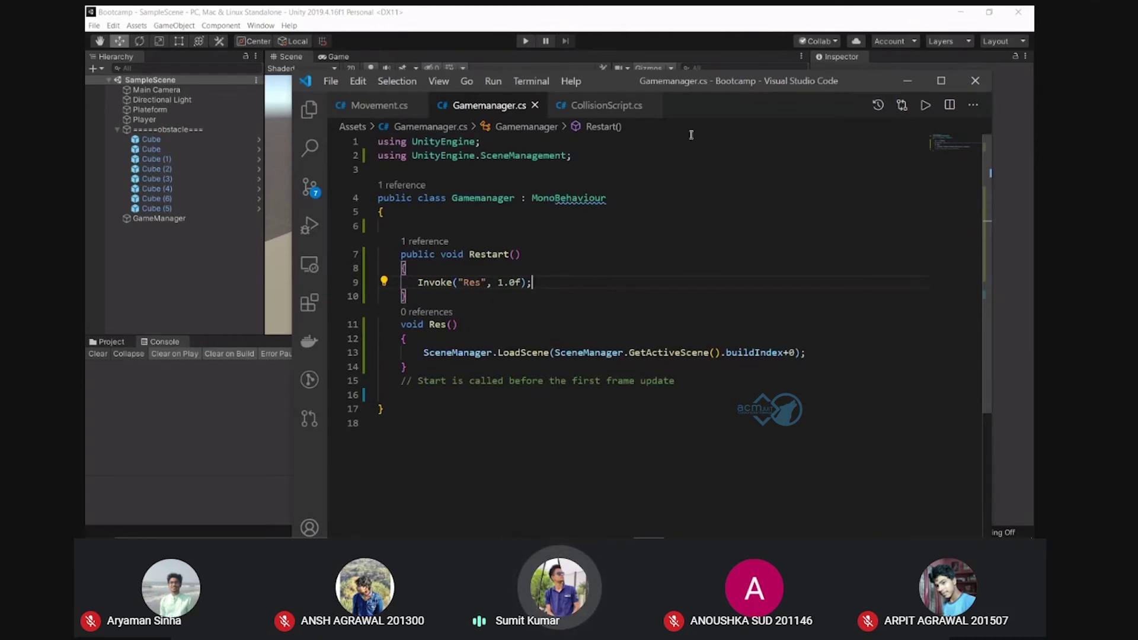
{"action": "left_click_drag", "start_coordinate": [725, 87], "coordinate": [691, 78]}
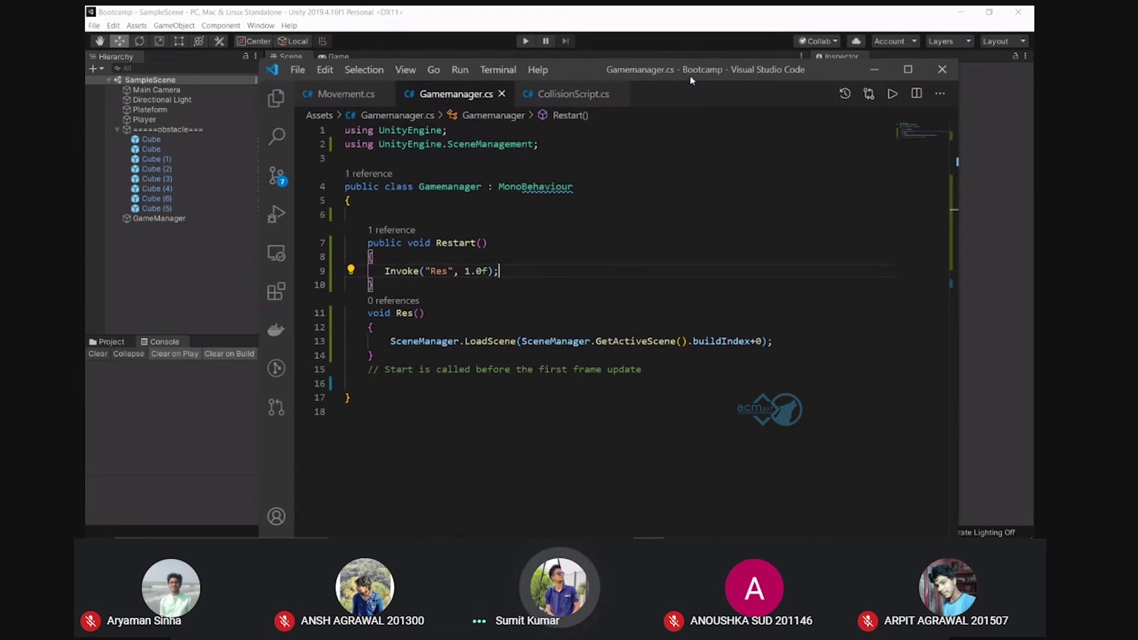
{"action": "left_click", "coordinate": [710, 33]}
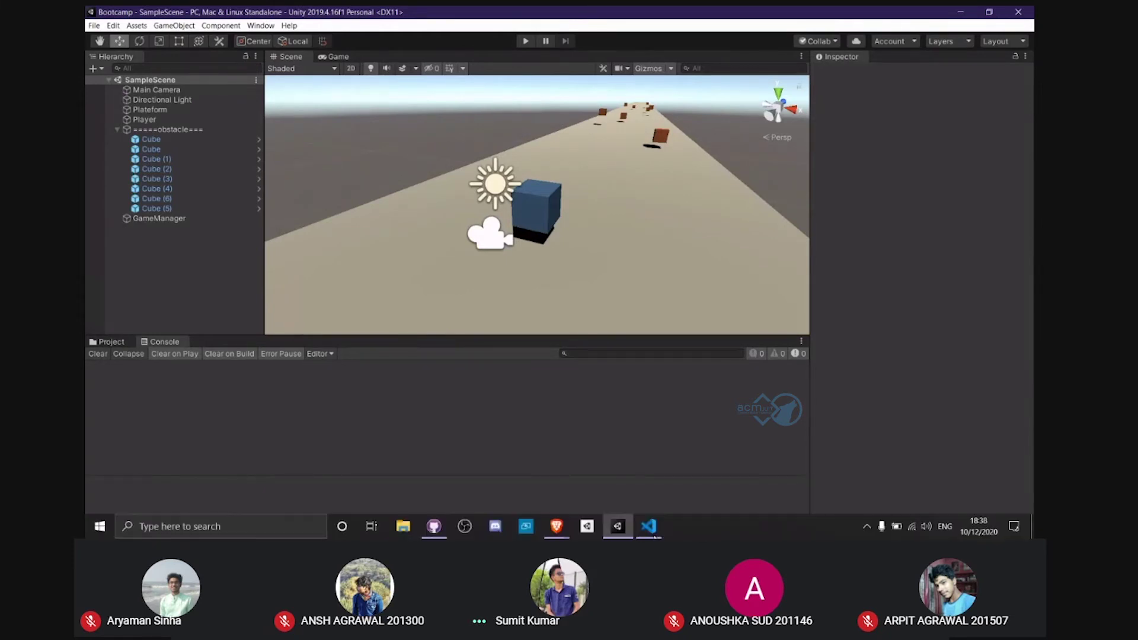
Select GameManager in Unity, collapse the obstacle cubes group, then bring Meet forward
{"action": "left_click", "coordinate": [169, 220]}
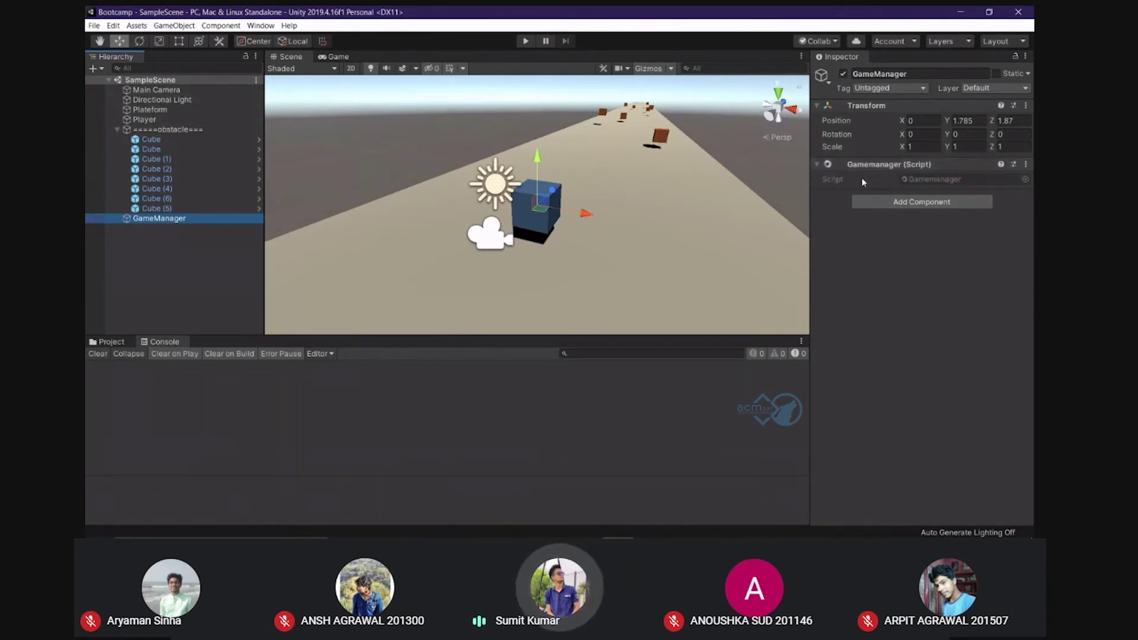
{"action": "left_click", "coordinate": [117, 130]}
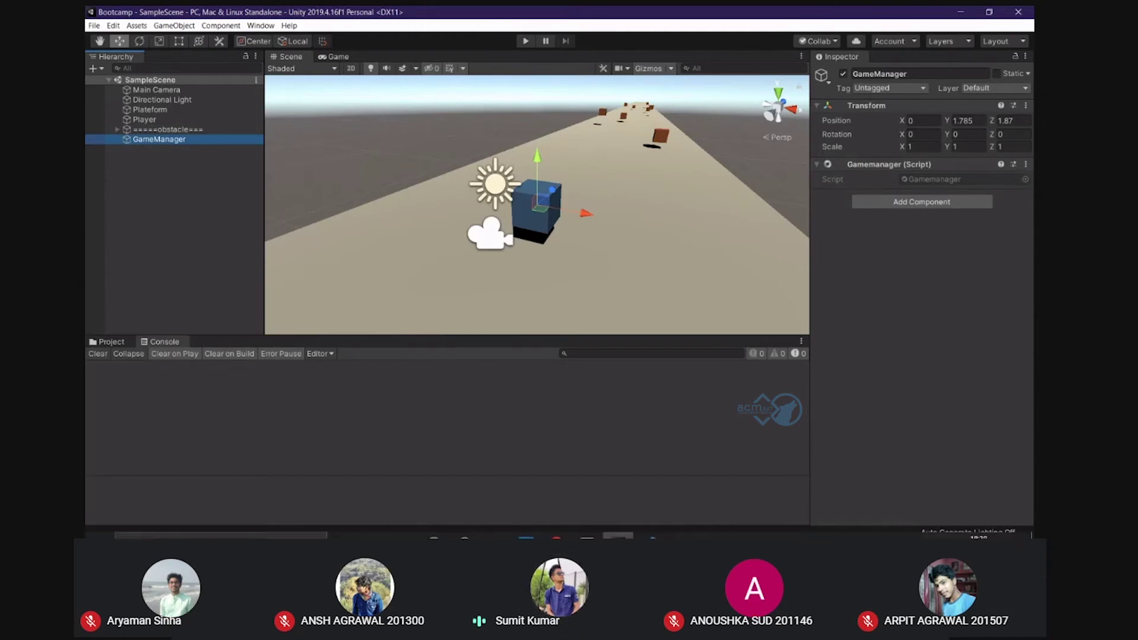
{"action": "mouse_move", "coordinate": [673, 532]}
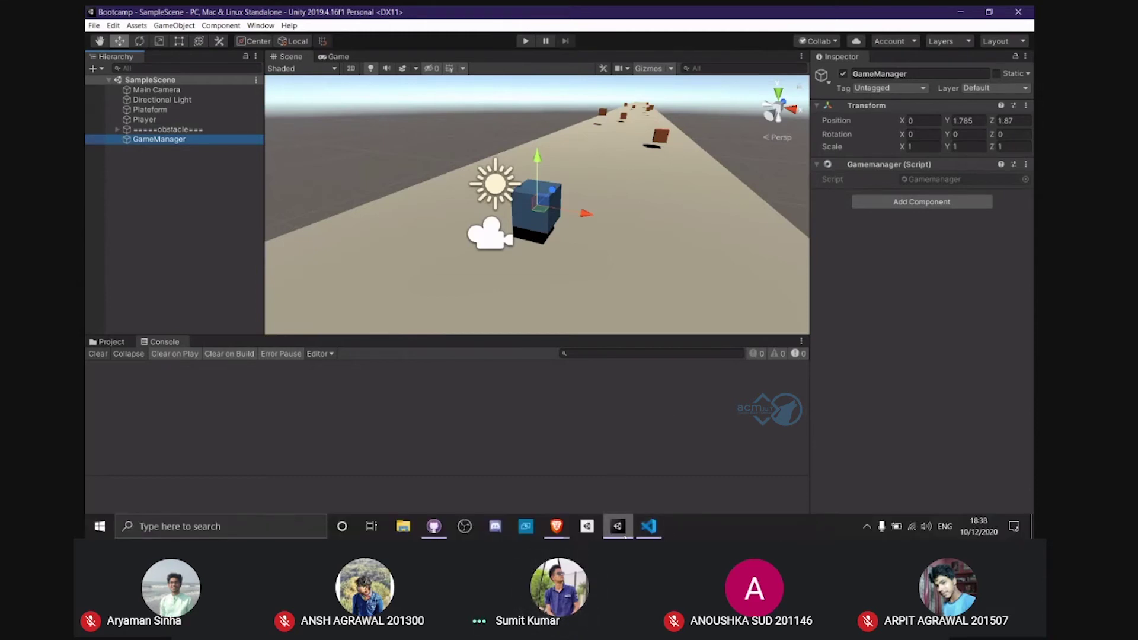
{"action": "left_click", "coordinate": [556, 526]}
{"action": "left_click", "coordinate": [517, 475]}
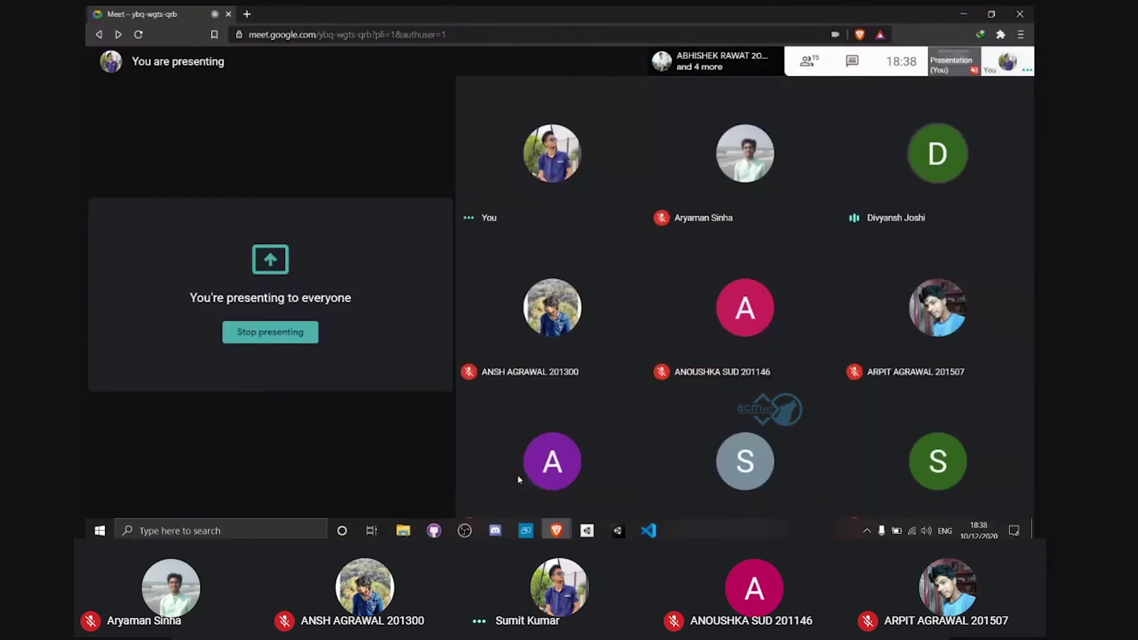
Copy the CollisionScript.cs code from line 7 downward
{"action": "left_click", "coordinate": [648, 527]}
{"action": "left_click", "coordinate": [585, 395]}
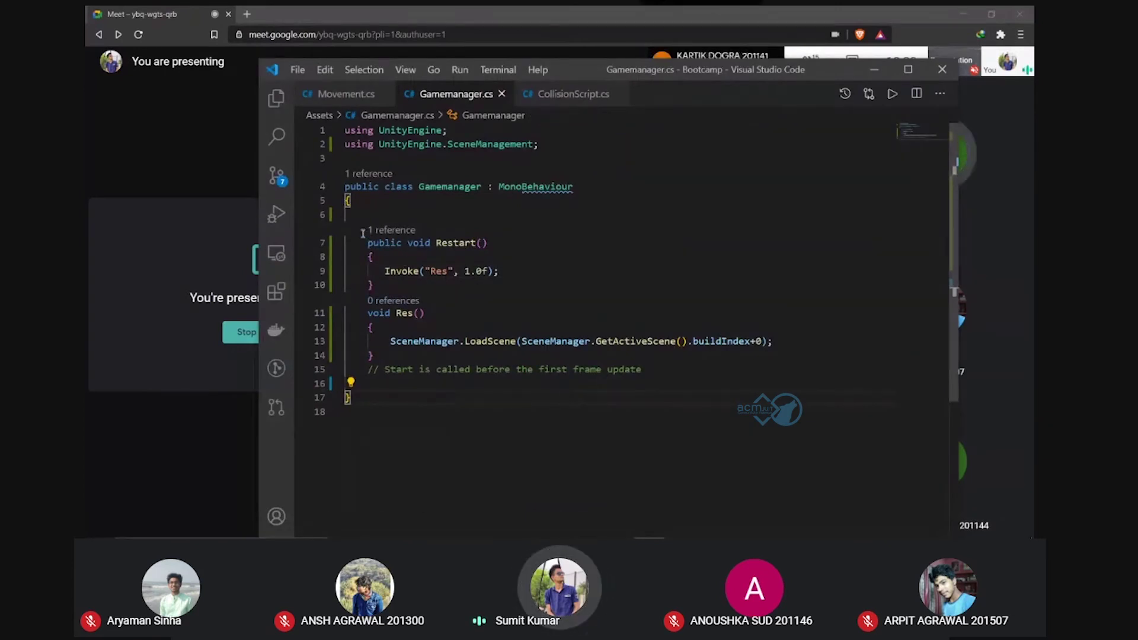
{"action": "left_click", "coordinate": [591, 96]}
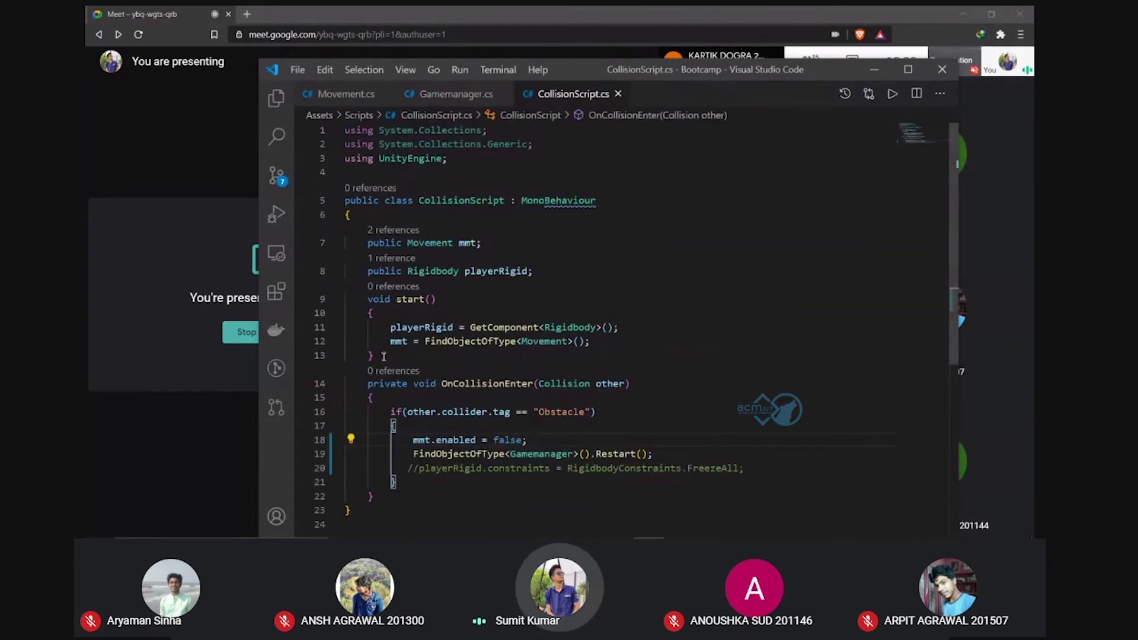
{"action": "left_click_drag", "start_coordinate": [368, 243], "coordinate": [579, 535]}
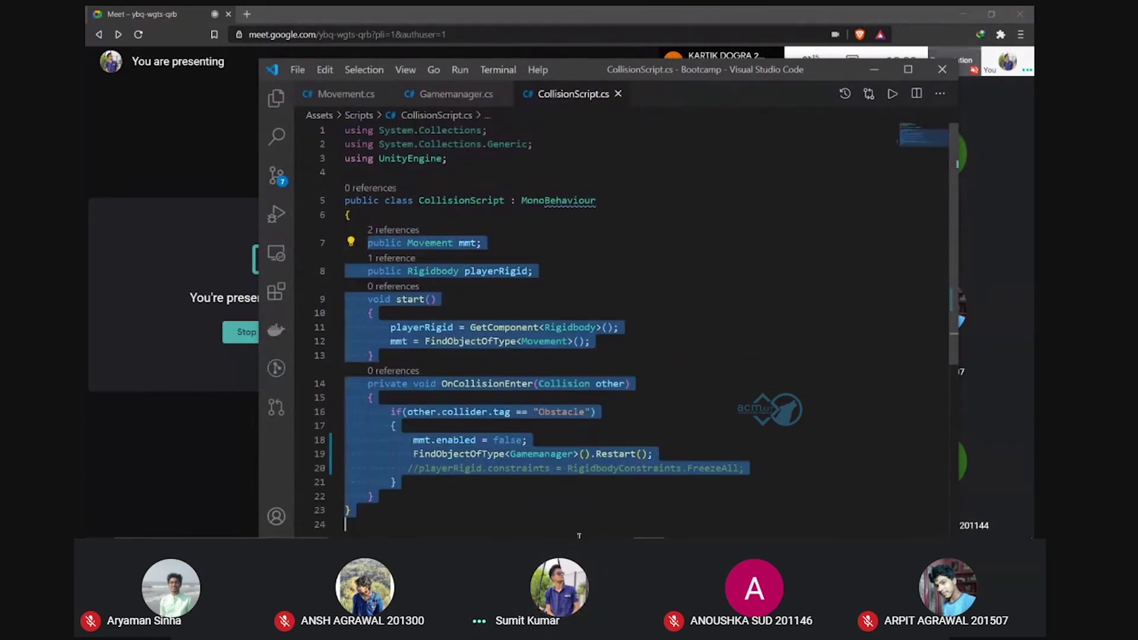
{"action": "right_click", "coordinate": [509, 460]}
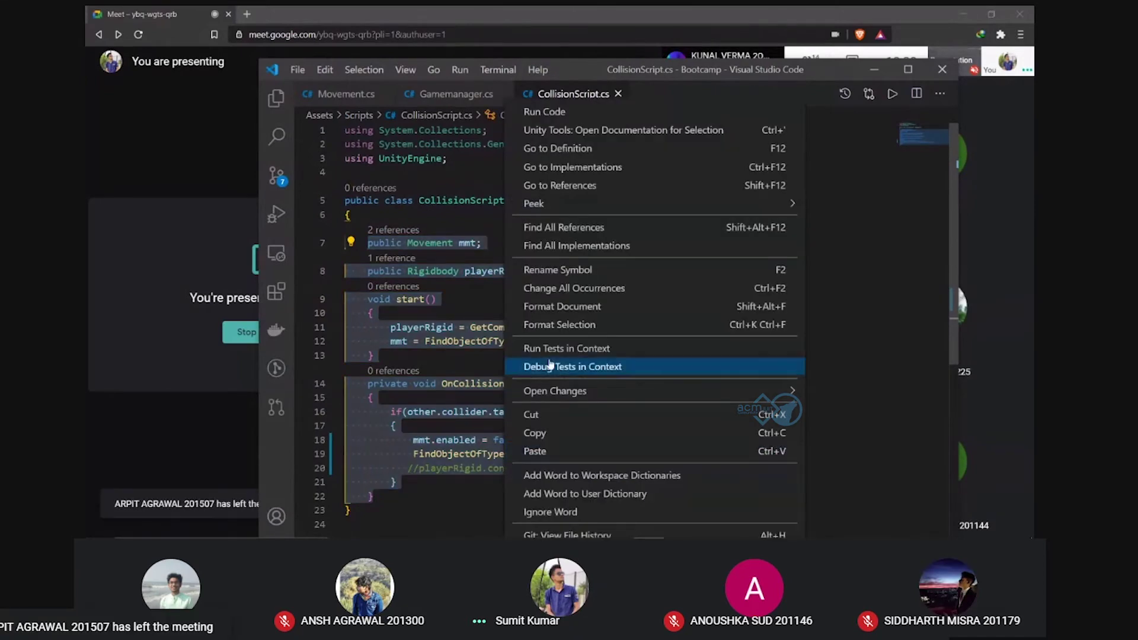
{"action": "left_click", "coordinate": [550, 432]}
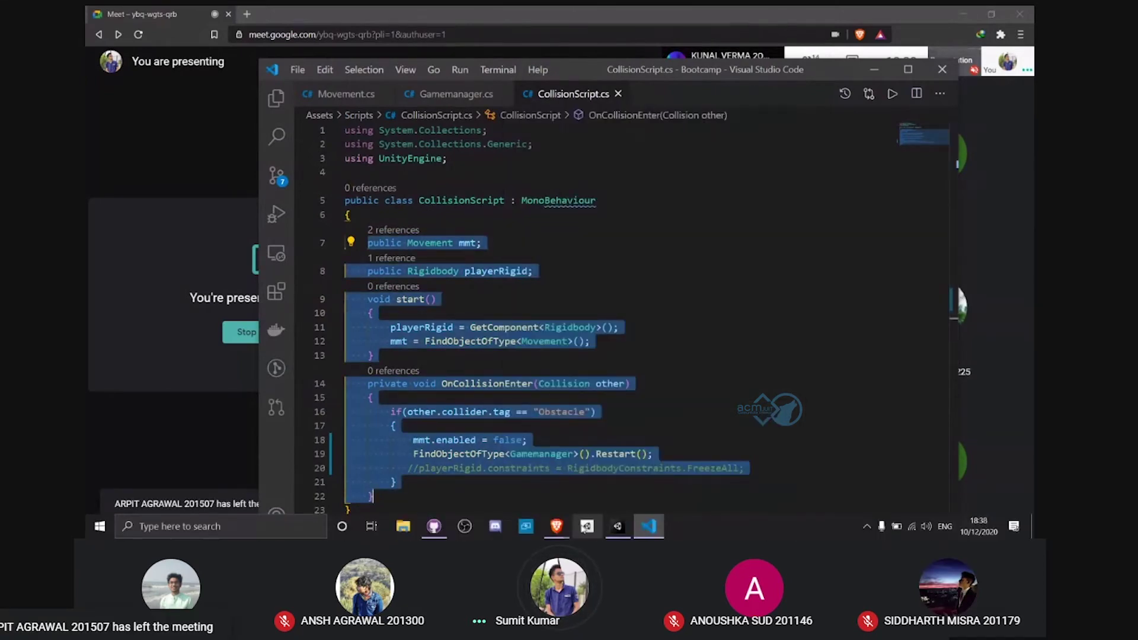
Open the Meet chat and send the copied CollisionScript code to everyone
{"action": "mouse_move", "coordinate": [556, 526]}
{"action": "left_click", "coordinate": [489, 474]}
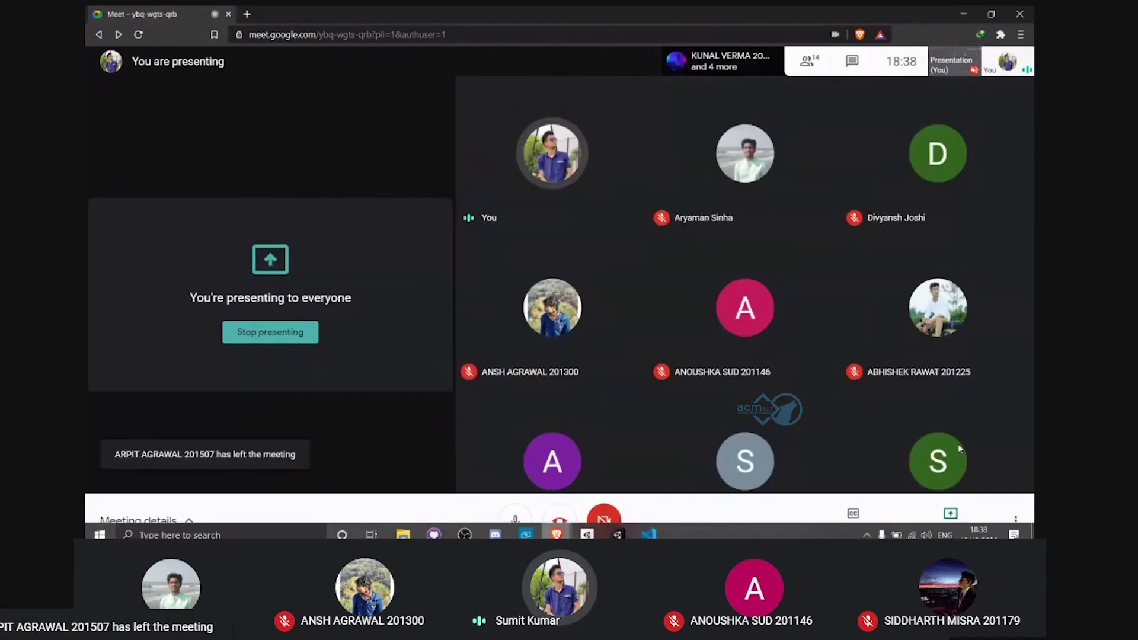
{"action": "left_click", "coordinate": [1015, 511]}
{"action": "left_click", "coordinate": [890, 74]}
{"action": "left_click", "coordinate": [852, 61]}
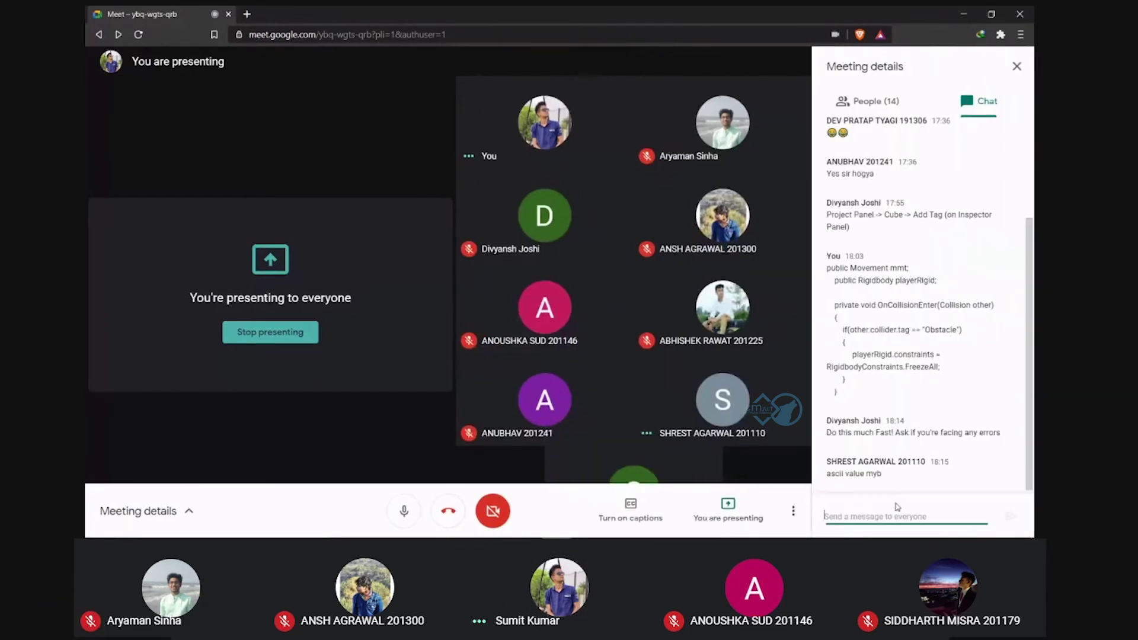
{"action": "right_click", "coordinate": [857, 508]}
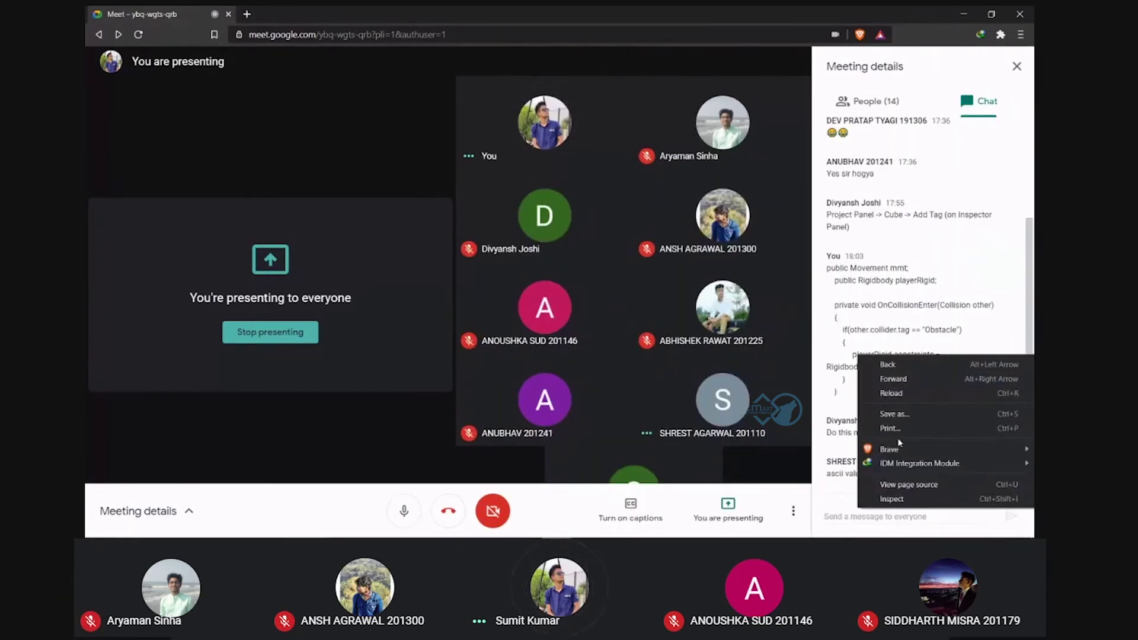
{"action": "left_click", "coordinate": [857, 514]}
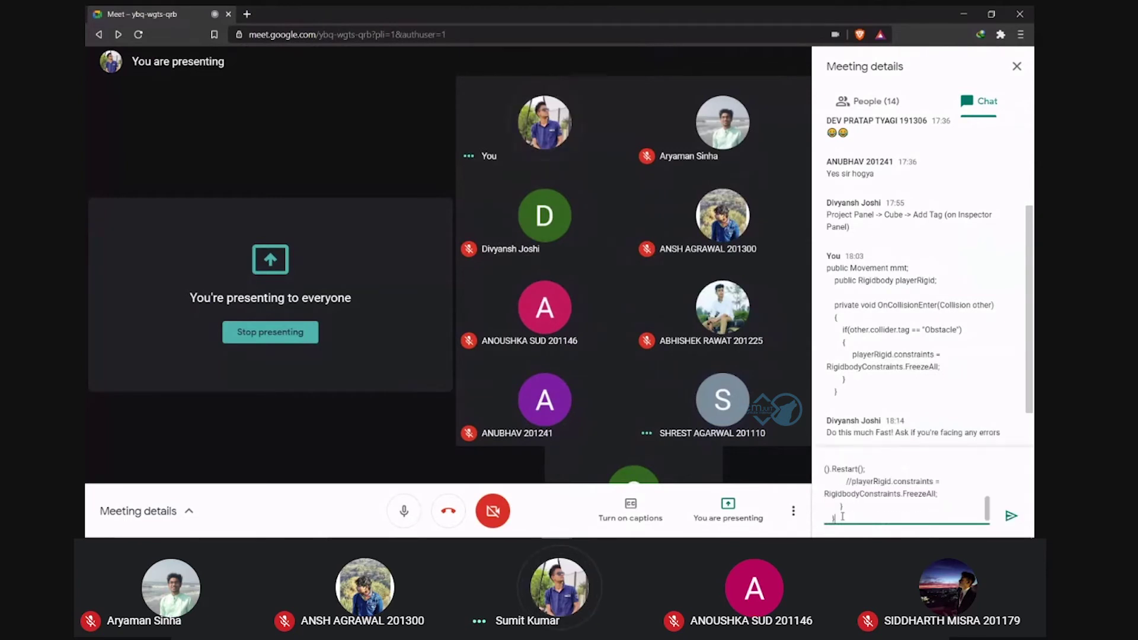
{"action": "key", "text": "ctrl+v"}
{"action": "key", "text": "Return"}
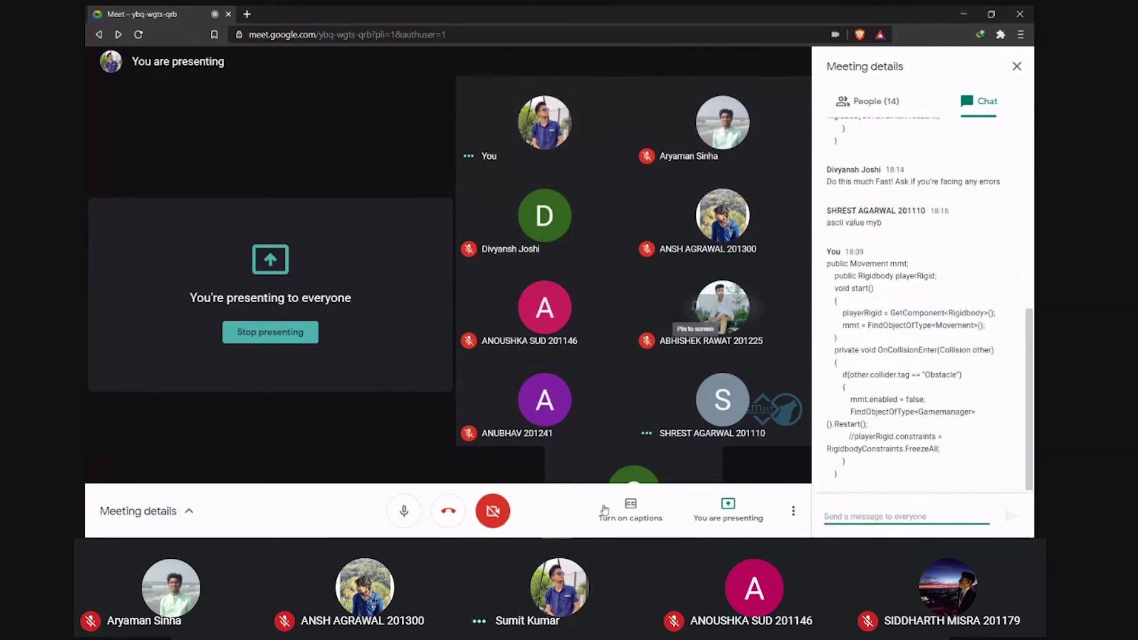
Copy the Restart() and Res() methods from Gamemanager.cs
{"action": "mouse_move", "coordinate": [639, 530]}
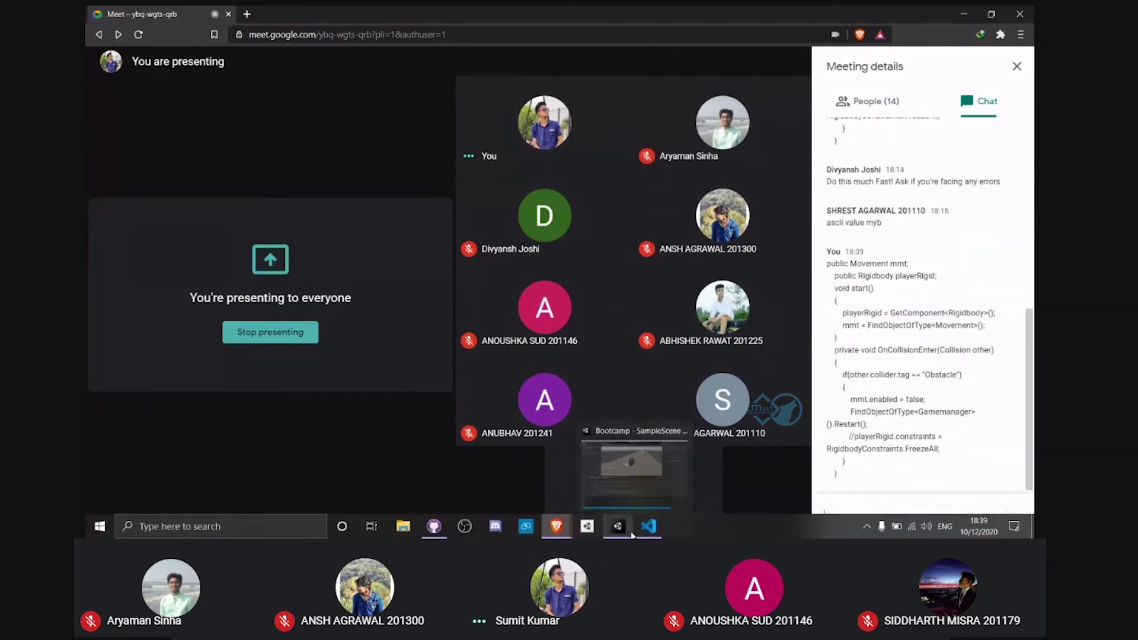
{"action": "left_click", "coordinate": [649, 468]}
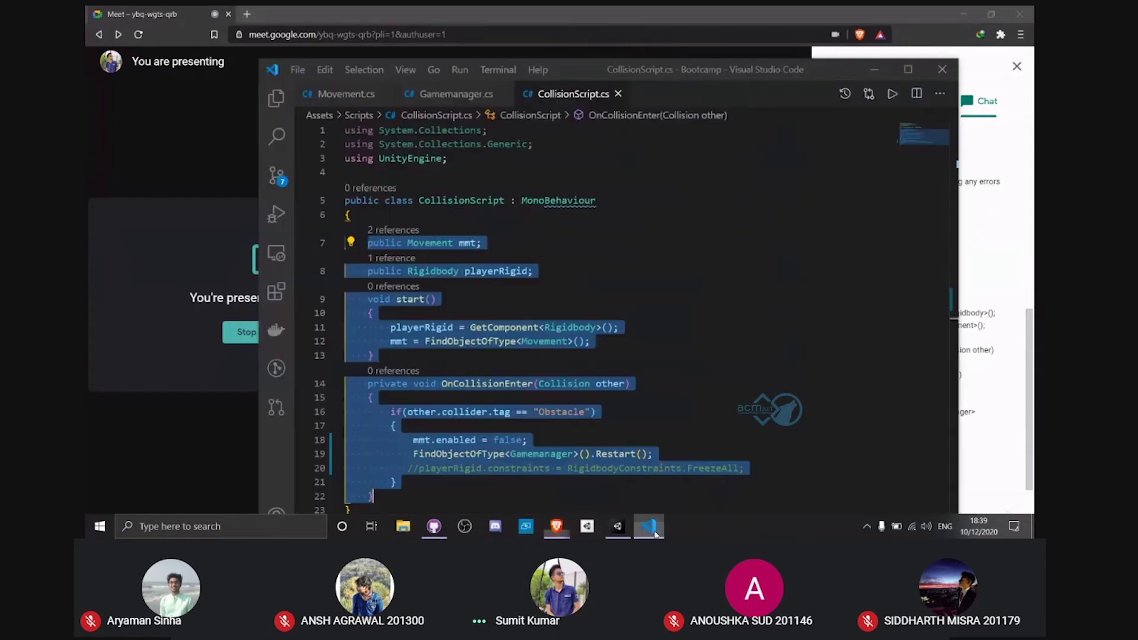
{"action": "left_click", "coordinate": [456, 94]}
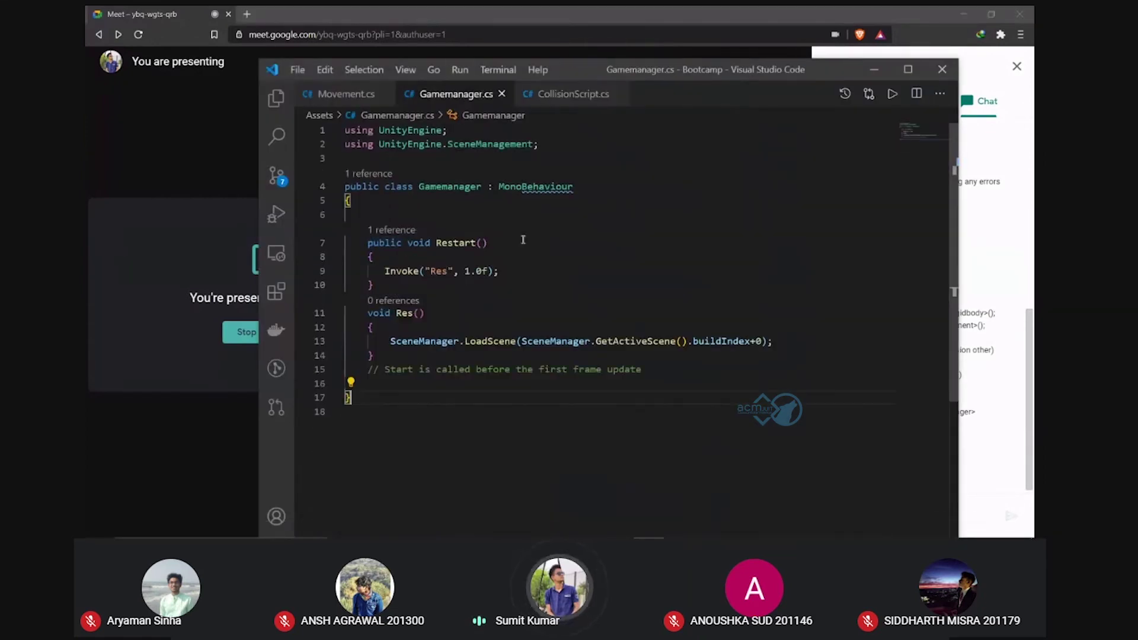
{"action": "left_click", "coordinate": [353, 244]}
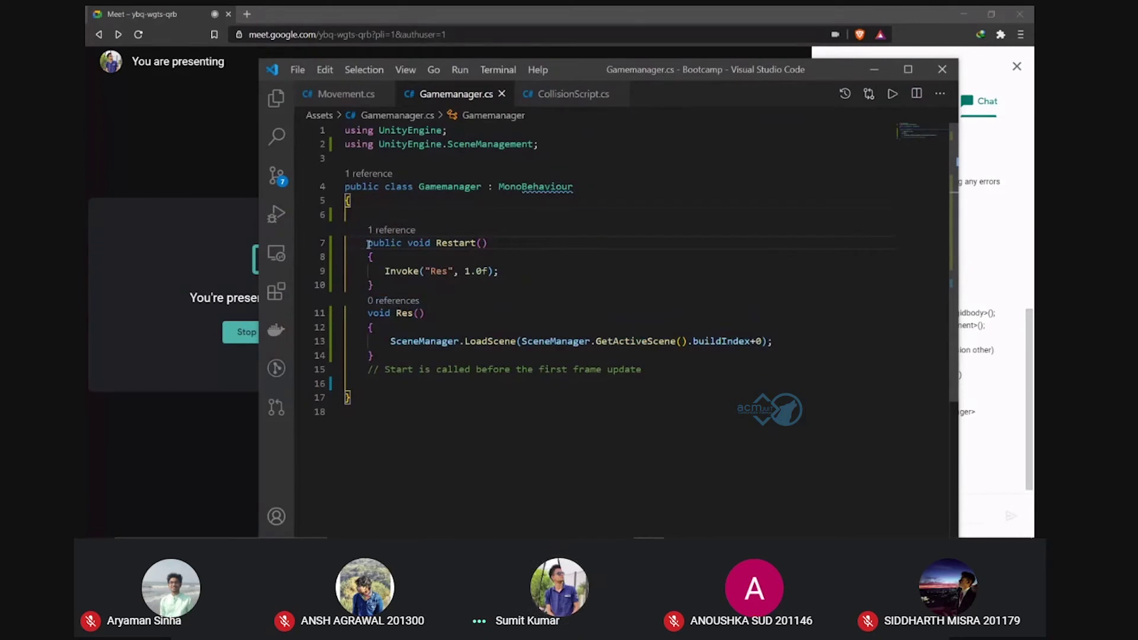
{"action": "left_click_drag", "start_coordinate": [349, 214], "coordinate": [365, 243]}
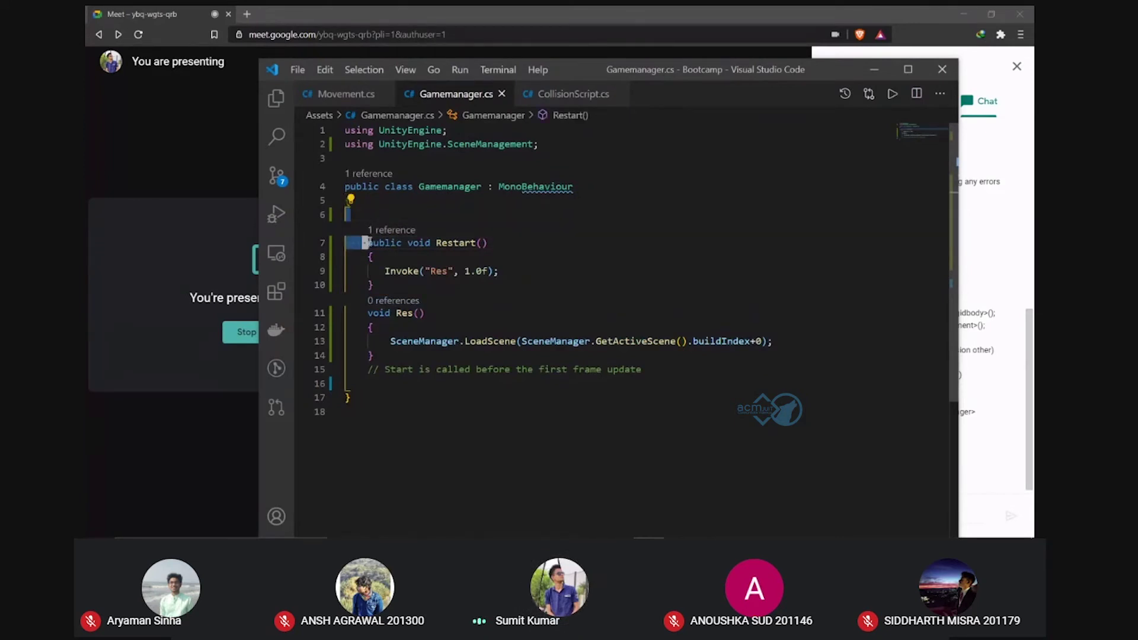
{"action": "left_click_drag", "start_coordinate": [366, 243], "coordinate": [438, 353]}
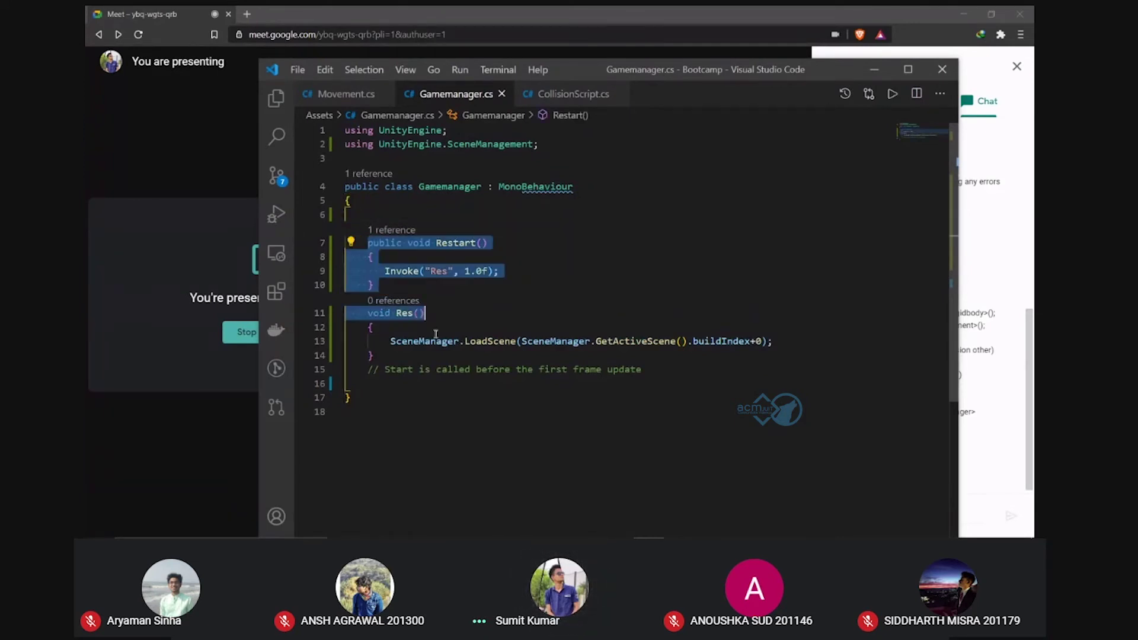
{"action": "right_click", "coordinate": [438, 353]}
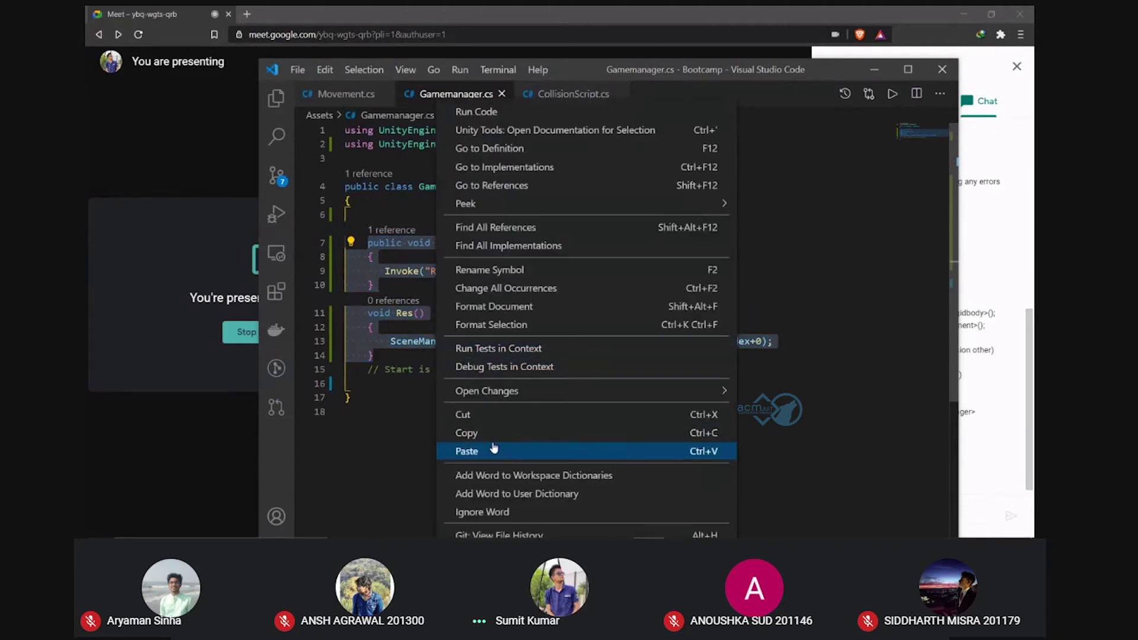
{"action": "left_click", "coordinate": [467, 433]}
Paste the Restart() and Res() methods into Meet chat and send them
{"action": "key", "text": "alt+Tab"}
{"action": "left_click", "coordinate": [869, 513]}
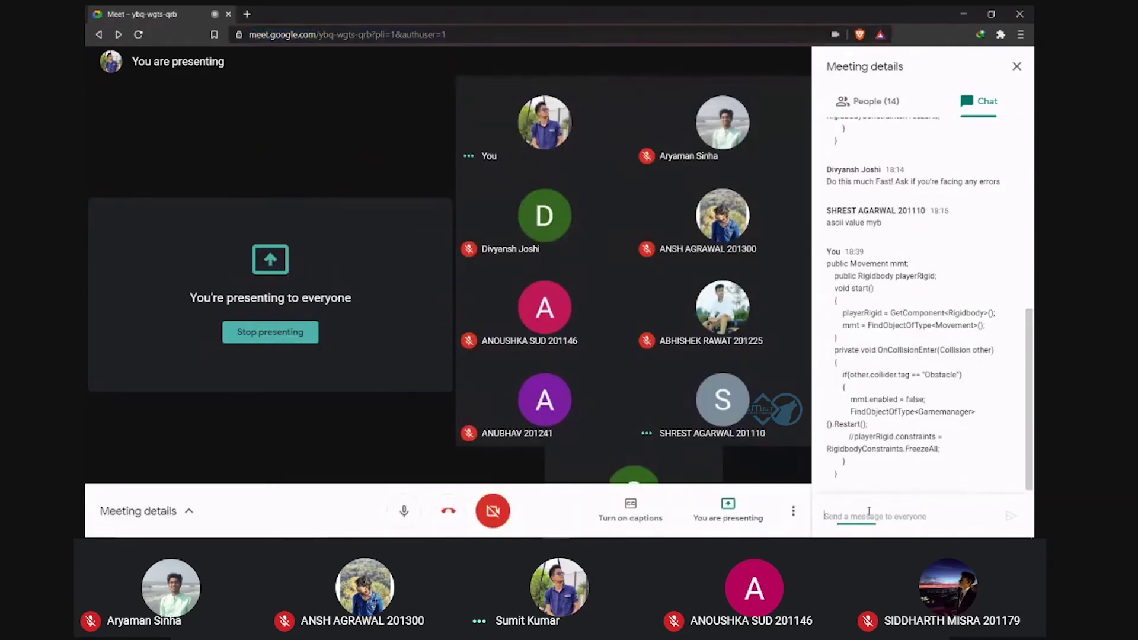
{"action": "right_click", "coordinate": [868, 513]}
{"action": "left_click", "coordinate": [911, 381]}
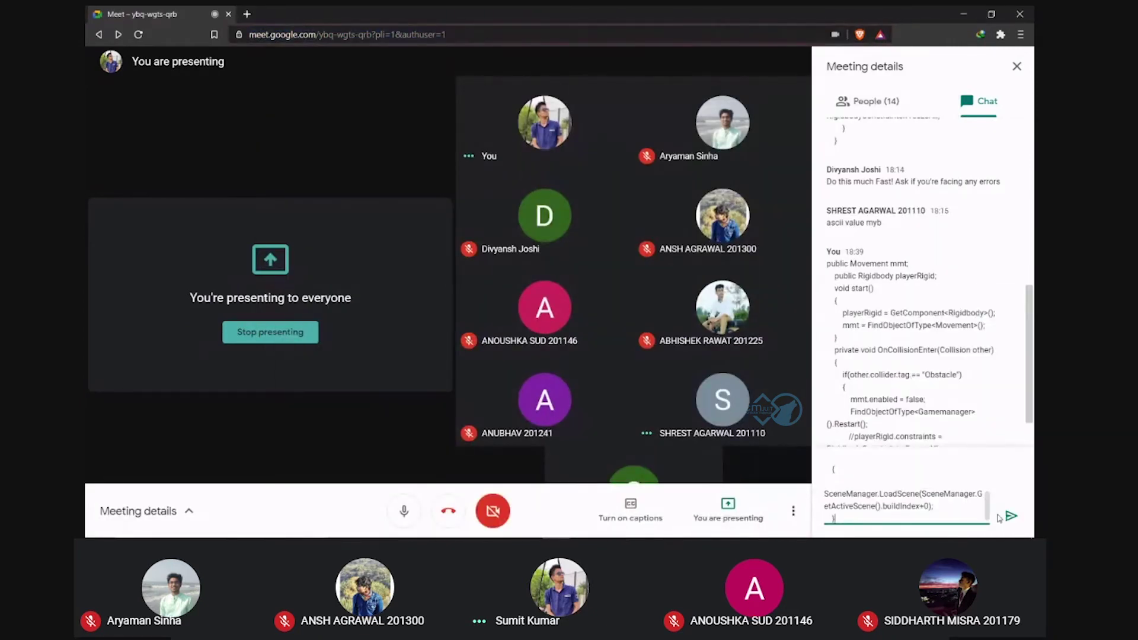
{"action": "key", "text": "Return"}
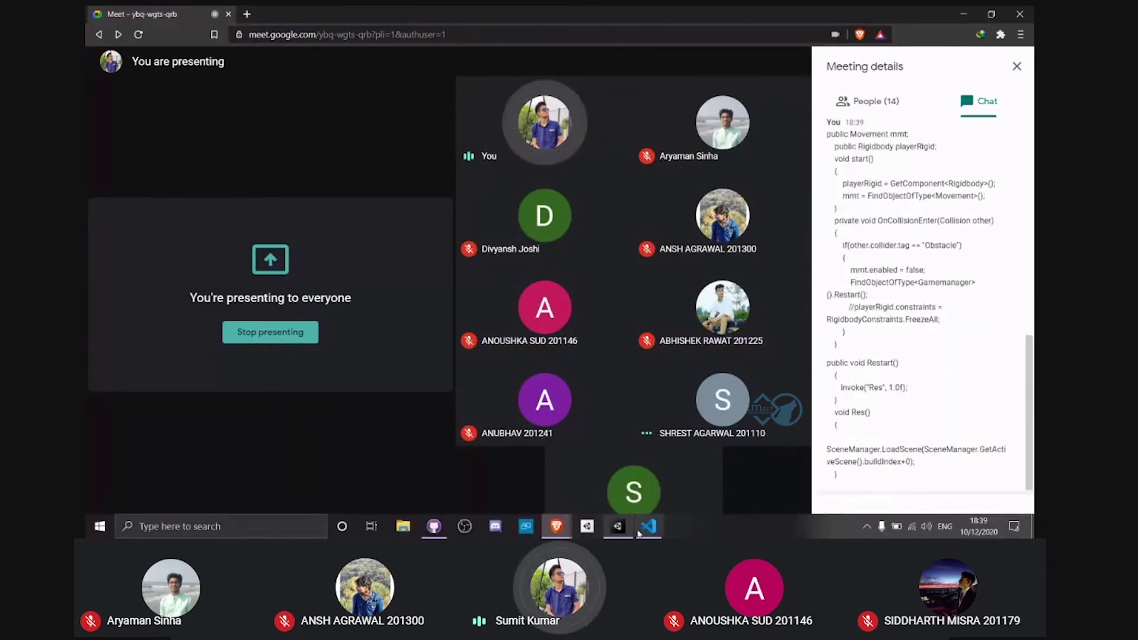
Commit the seven changed files to main as 'Added GameManager Script and Invoke Function' and push to origin
{"action": "left_click", "coordinate": [434, 527]}
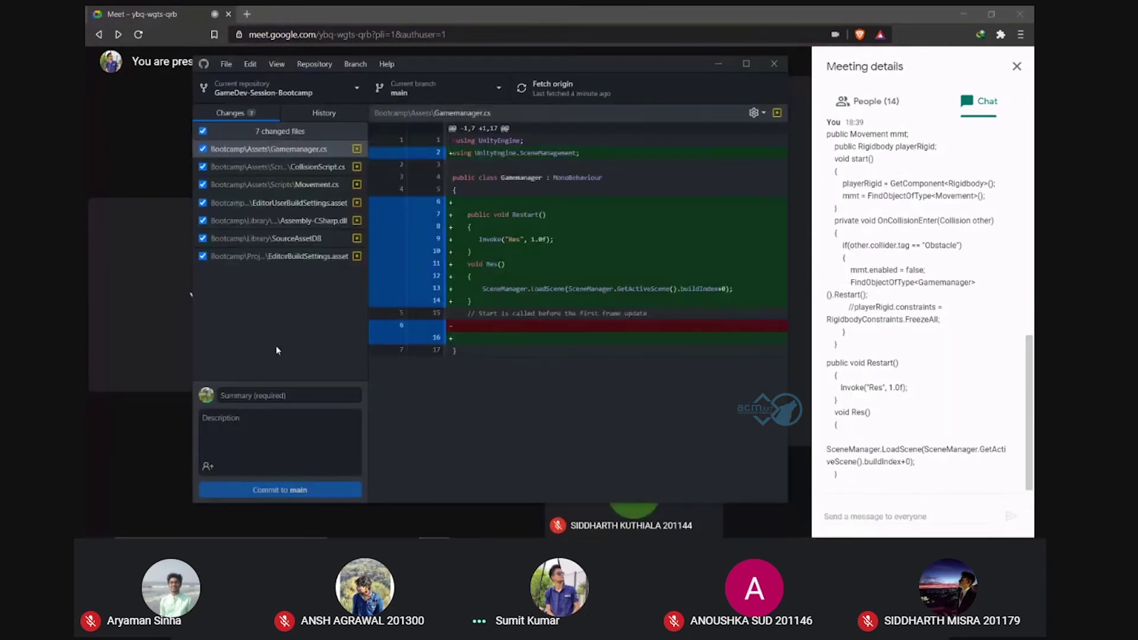
{"action": "type", "text": "Added  GameManager Script and"}
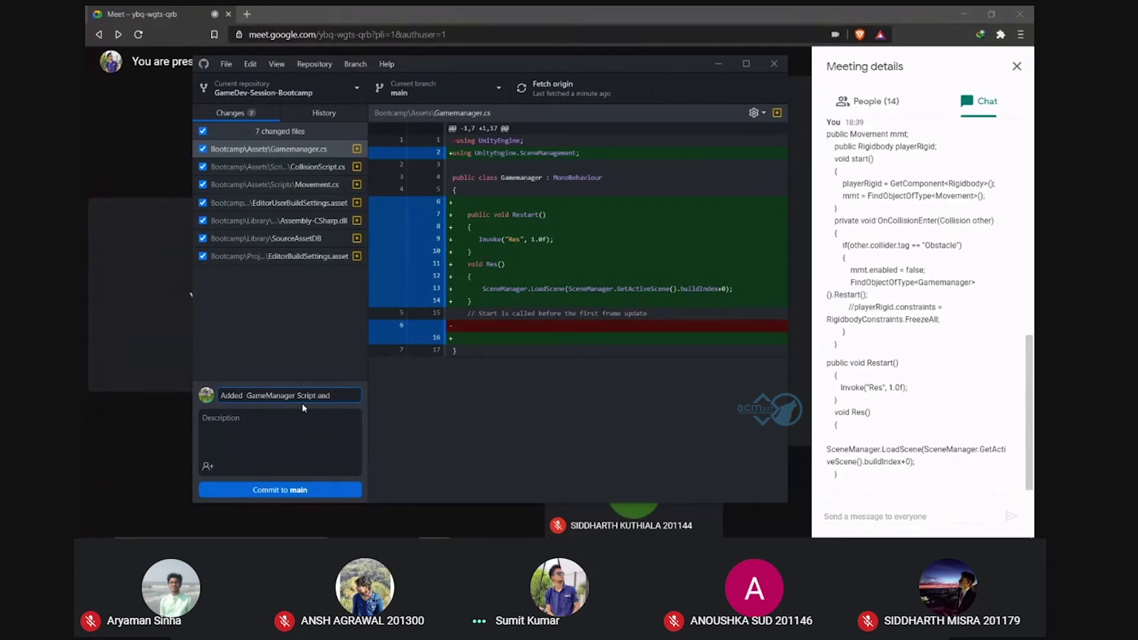
{"action": "type", "text": "Invoke R"}
{"action": "type", "text": "unction"}
{"action": "left_click", "coordinate": [296, 490]}
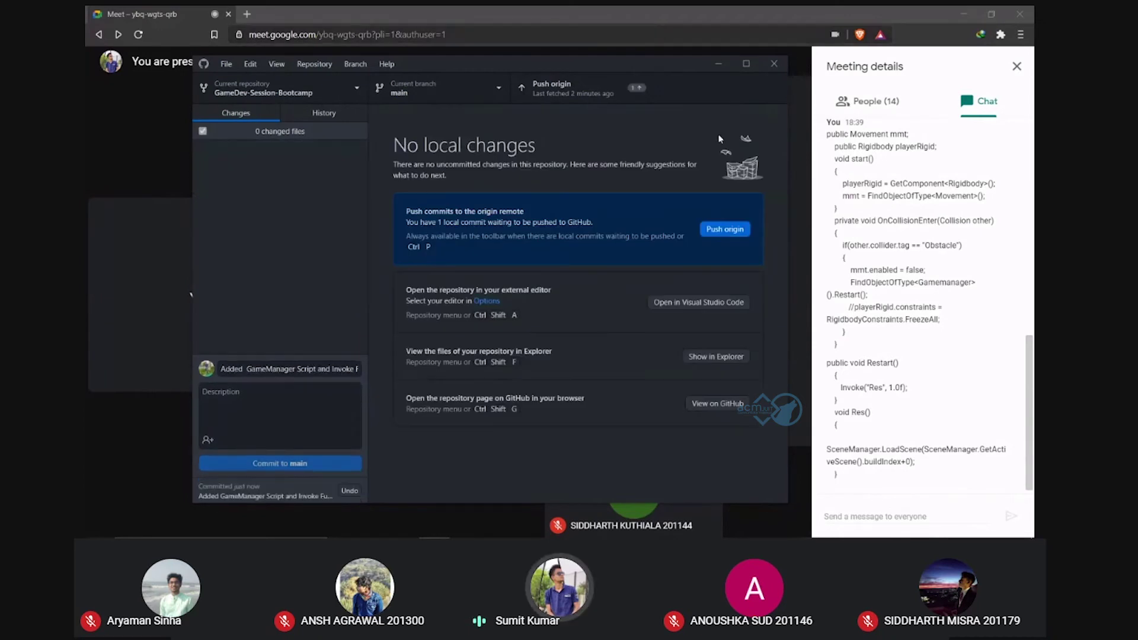
{"action": "left_click", "coordinate": [724, 229]}
{"action": "left_click", "coordinate": [869, 339]}
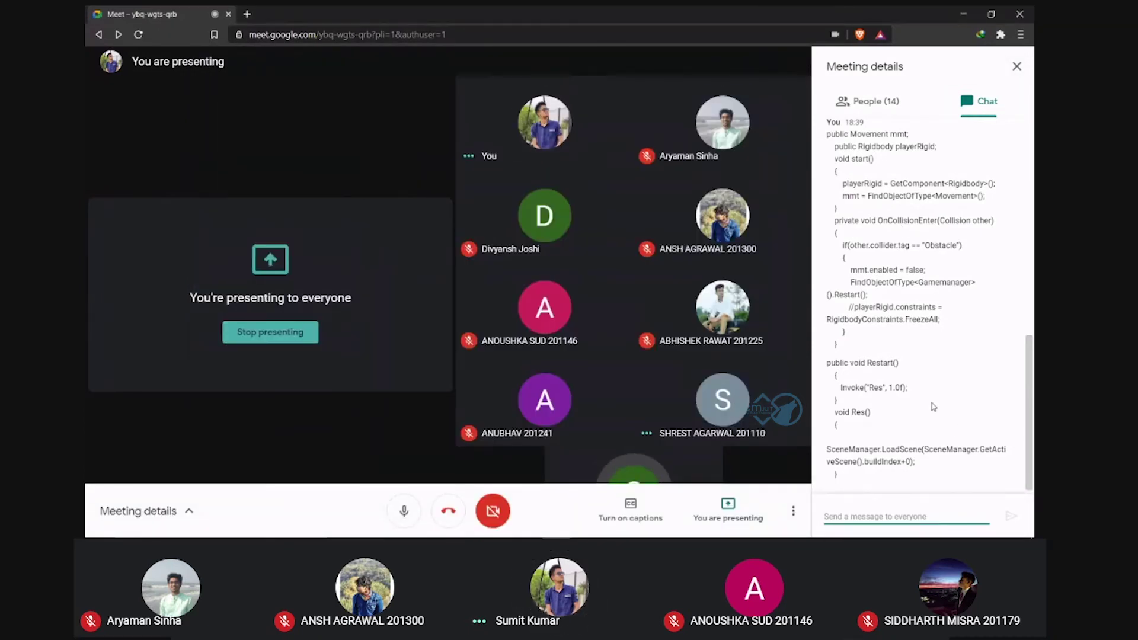
Close the Meet chat panel so the participant tiles fill the meeting view
{"action": "left_click", "coordinate": [869, 444]}
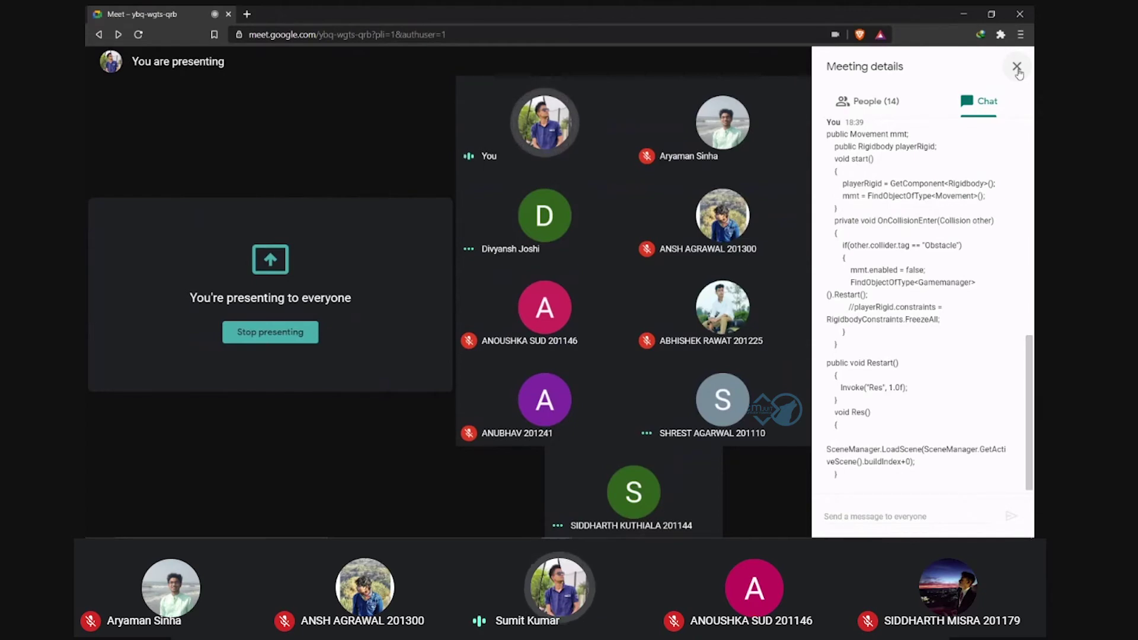
{"action": "left_click", "coordinate": [1017, 67]}
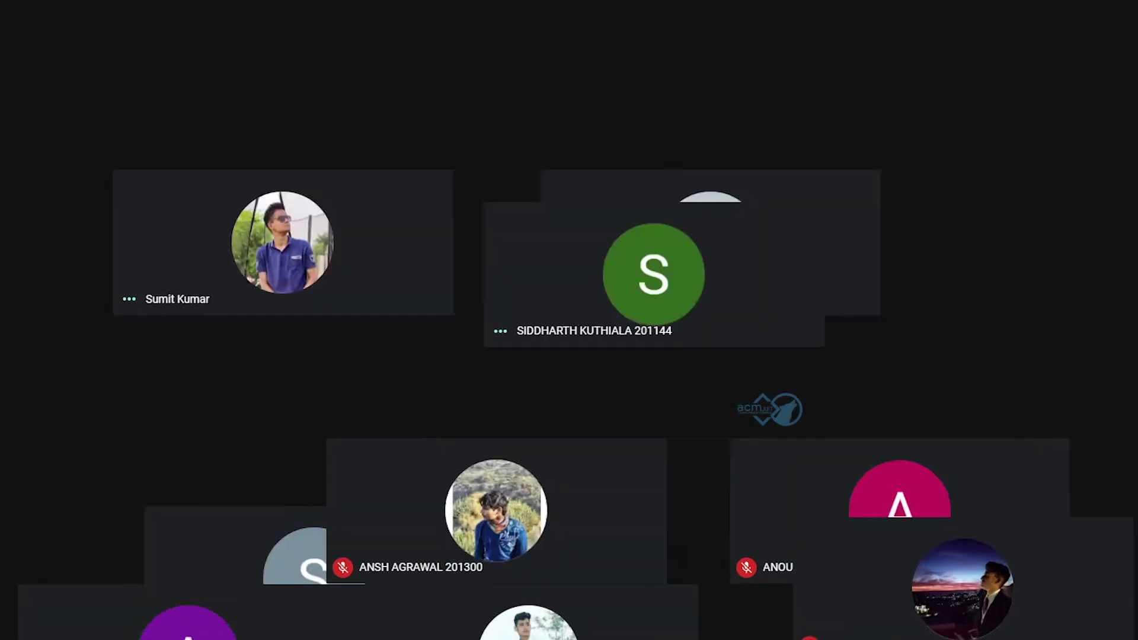
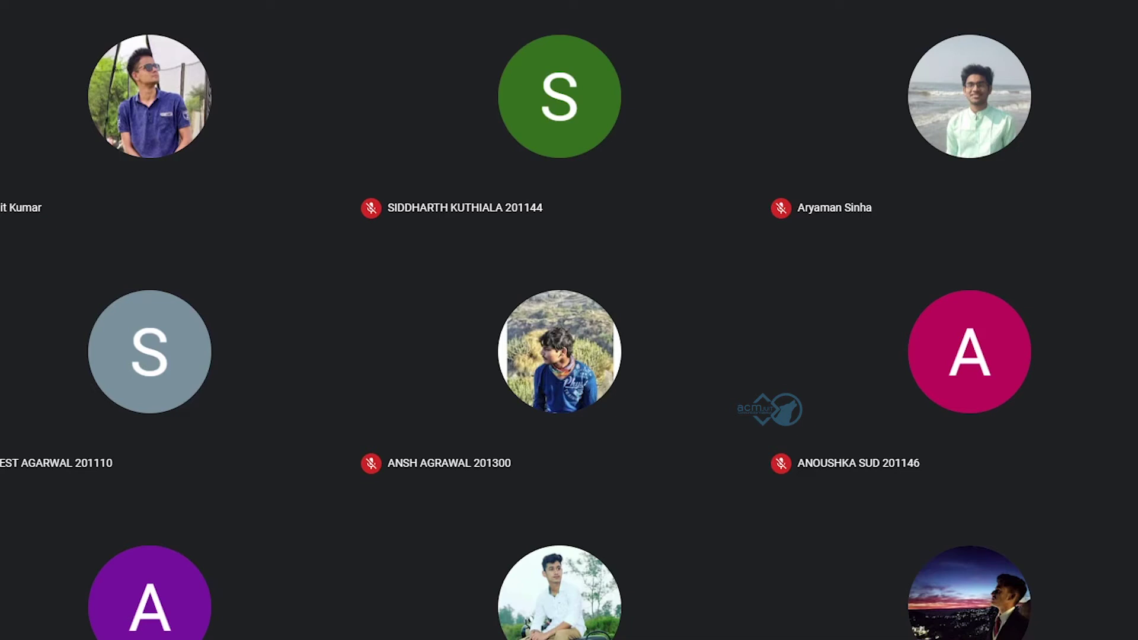
Bring up the presenter's shared screen, with Unity and Movement.cs, in Google Meet
{"action": "mouse_move", "coordinate": [831, 164]}
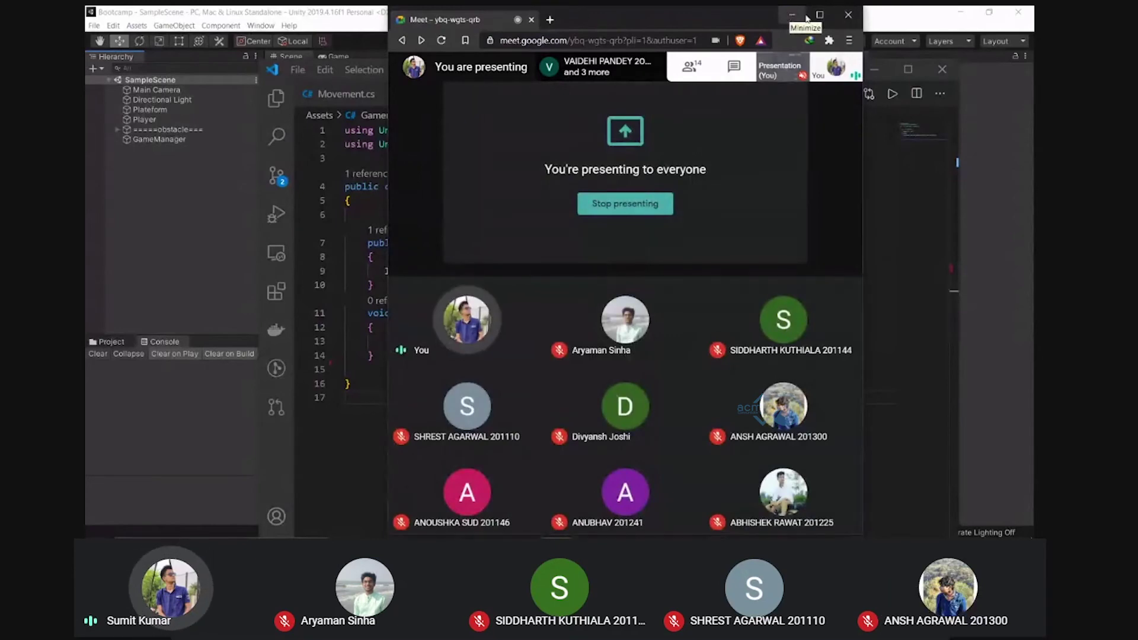
Maximize the Meet window, then minimize it to reveal the Unity endless-runner scene
{"action": "left_click", "coordinate": [820, 15]}
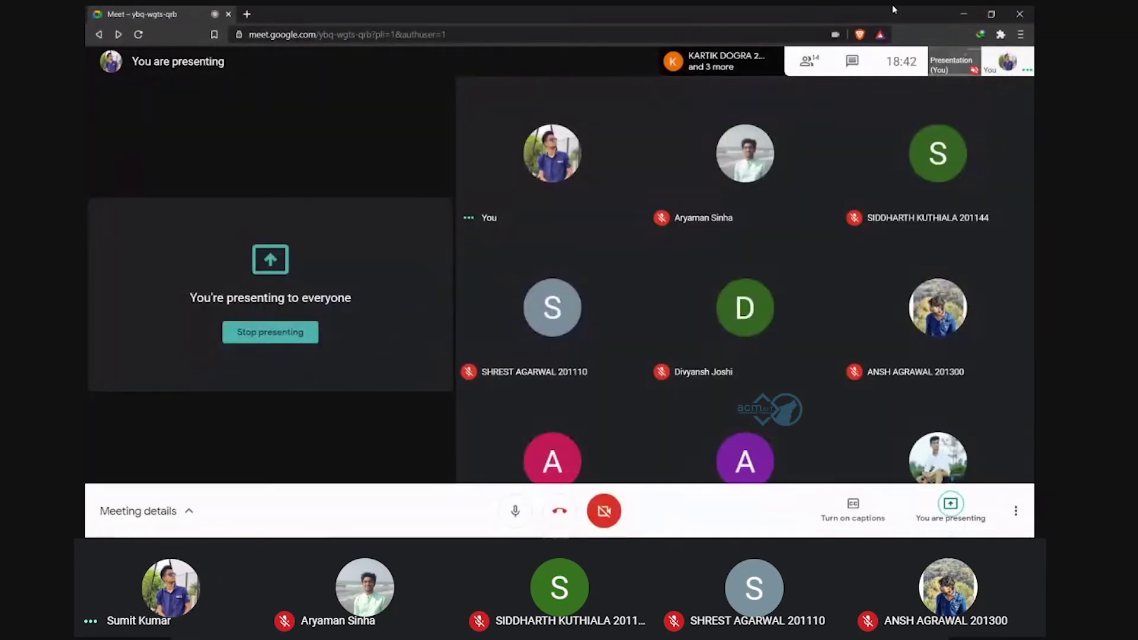
{"action": "left_click", "coordinate": [964, 14]}
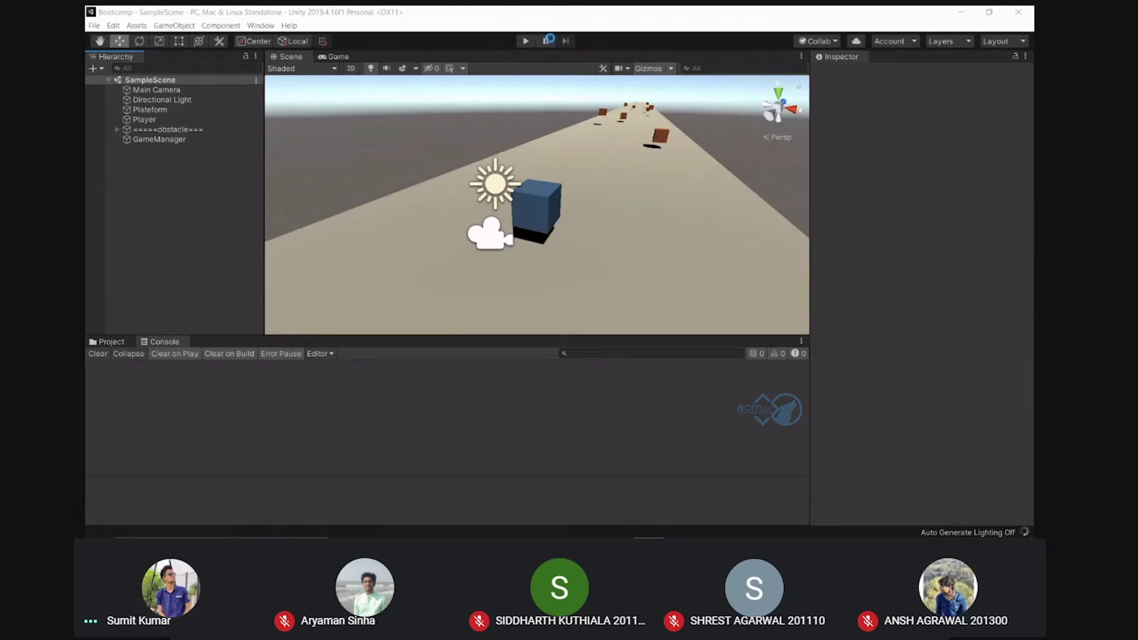
Switch between Meet and the Unity editor and select an obstacle cube in the scene
{"action": "mouse_move", "coordinate": [628, 518]}
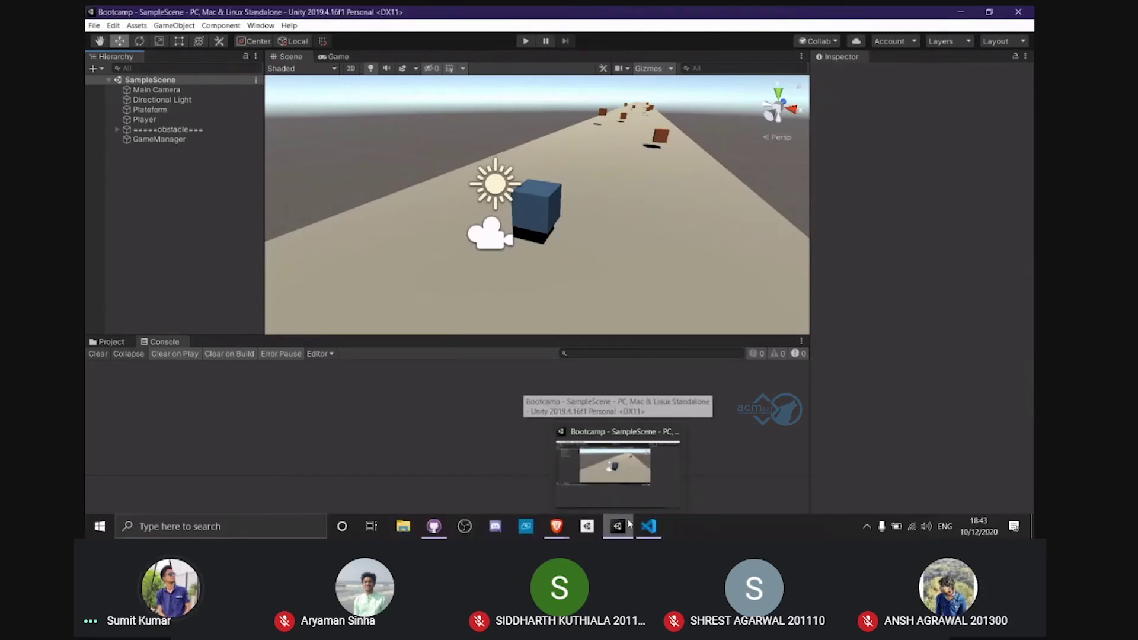
{"action": "left_click", "coordinate": [1014, 526]}
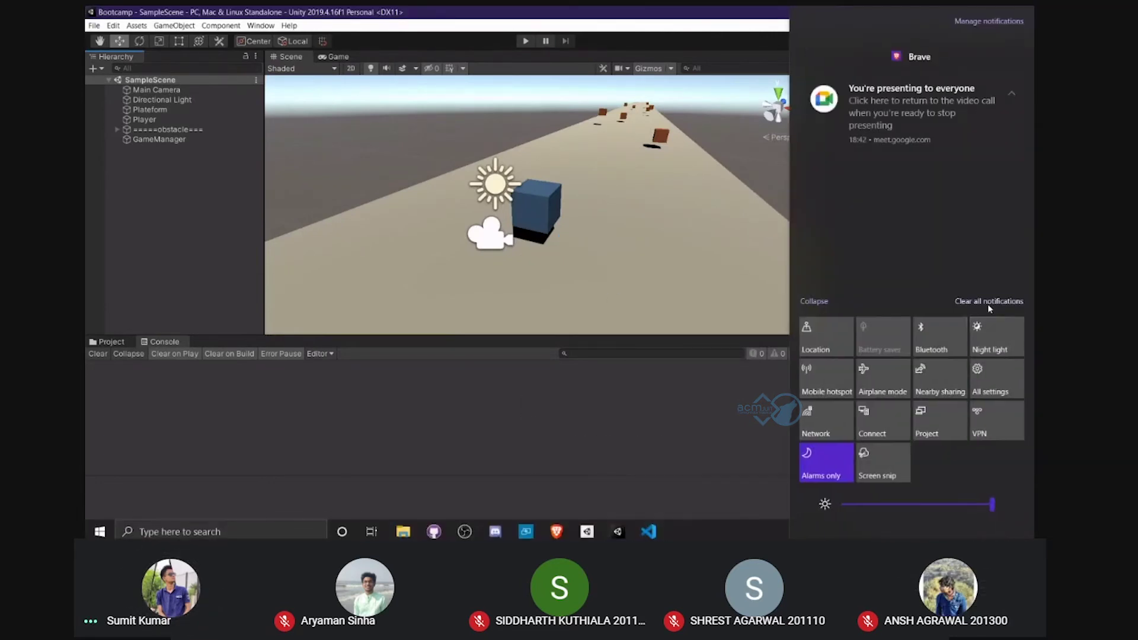
{"action": "left_click", "coordinate": [568, 281]}
{"action": "left_click", "coordinate": [568, 281]}
{"action": "mouse_move", "coordinate": [556, 527]}
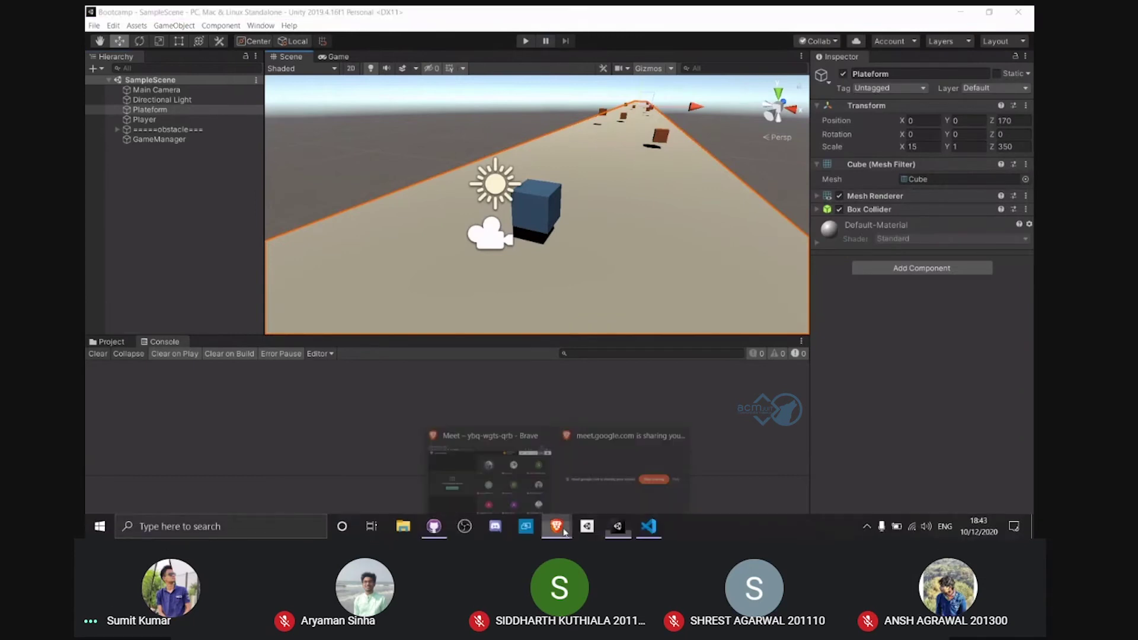
{"action": "left_click", "coordinate": [511, 463]}
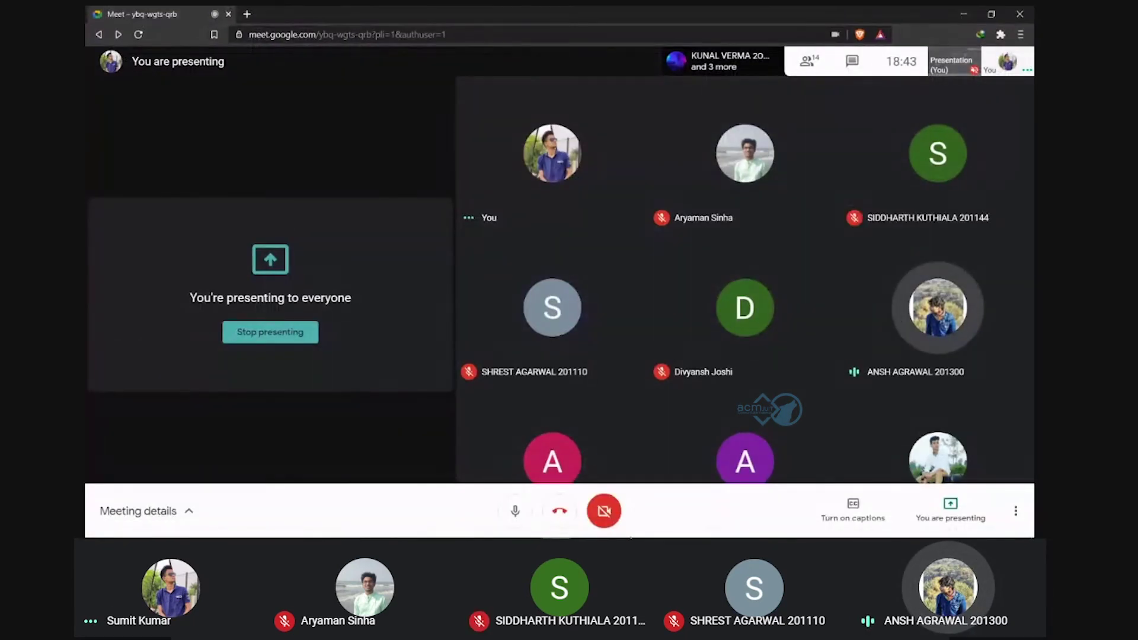
{"action": "left_click", "coordinate": [618, 527]}
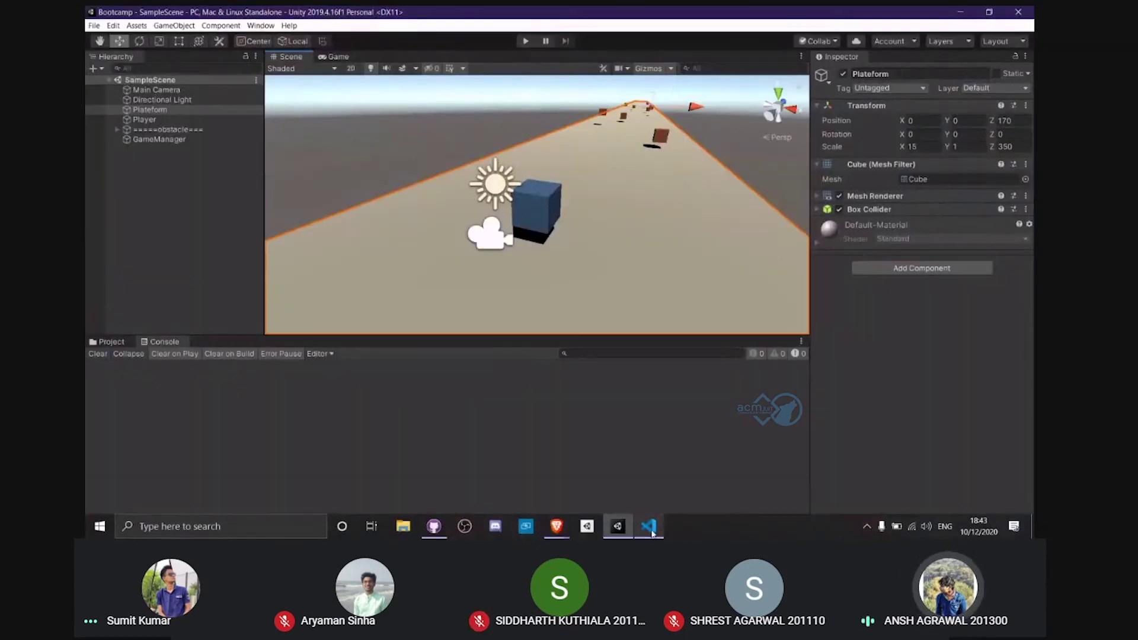
{"action": "left_click", "coordinate": [656, 142]}
In Assets > Prefabs, set the Cube obstacle prefab's Scale X to 2
{"action": "left_click", "coordinate": [110, 342]}
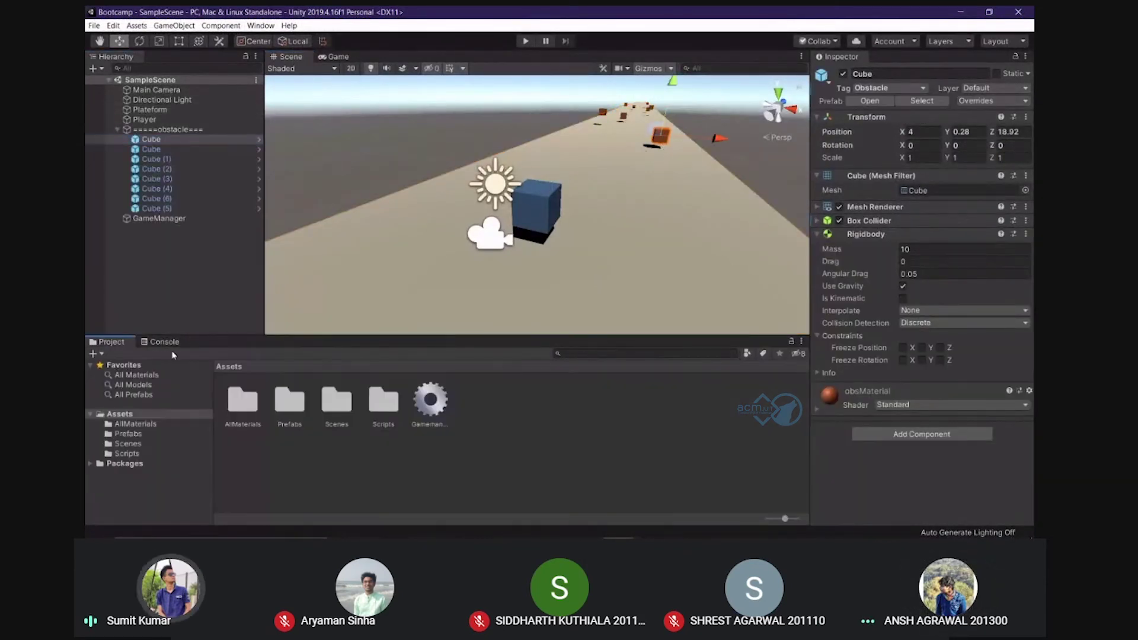
{"action": "left_click", "coordinate": [243, 401]}
{"action": "double_click", "coordinate": [286, 403]}
{"action": "left_click", "coordinate": [243, 401]}
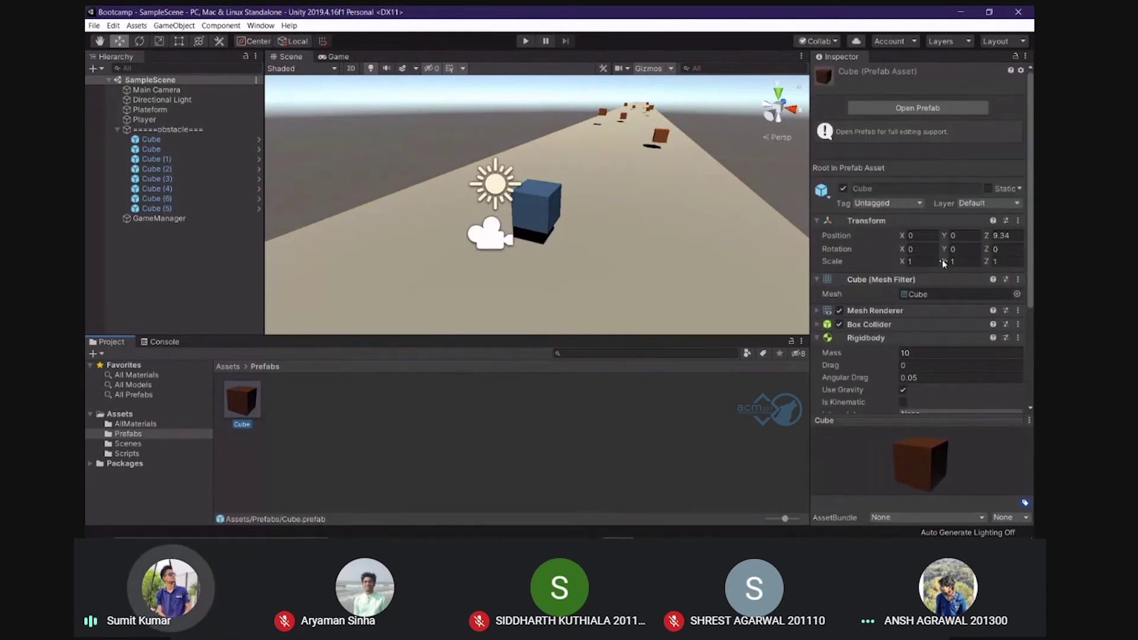
{"action": "left_click", "coordinate": [907, 261]}
{"action": "type", "text": "2"}
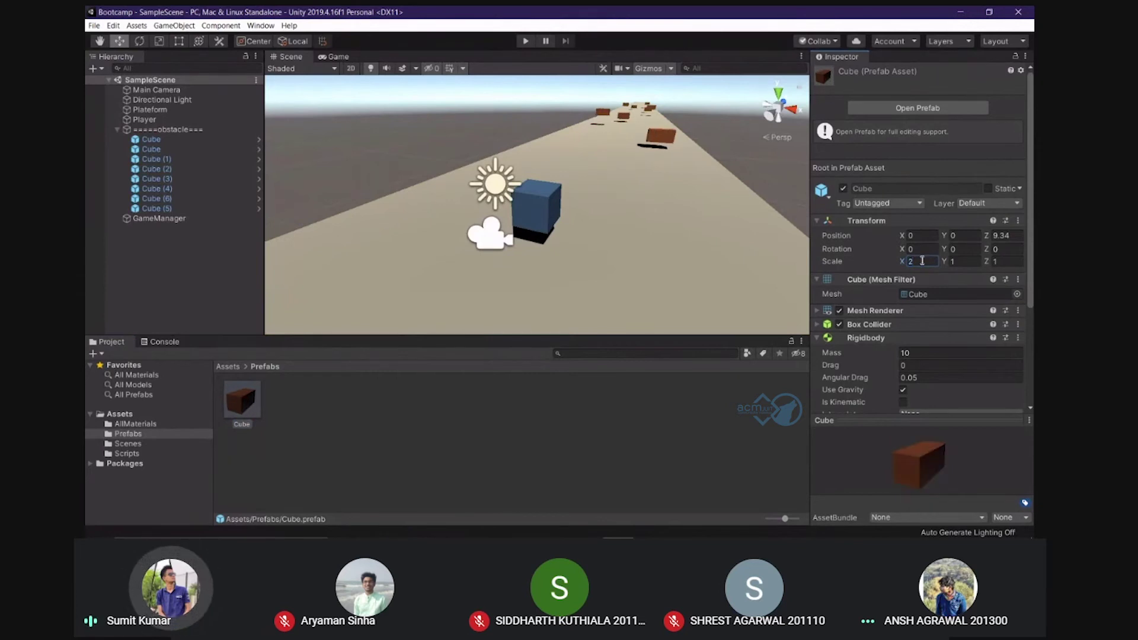
Play-test the runner with the wider obstacles, steering with A, then stop play
{"action": "left_click", "coordinate": [652, 125]}
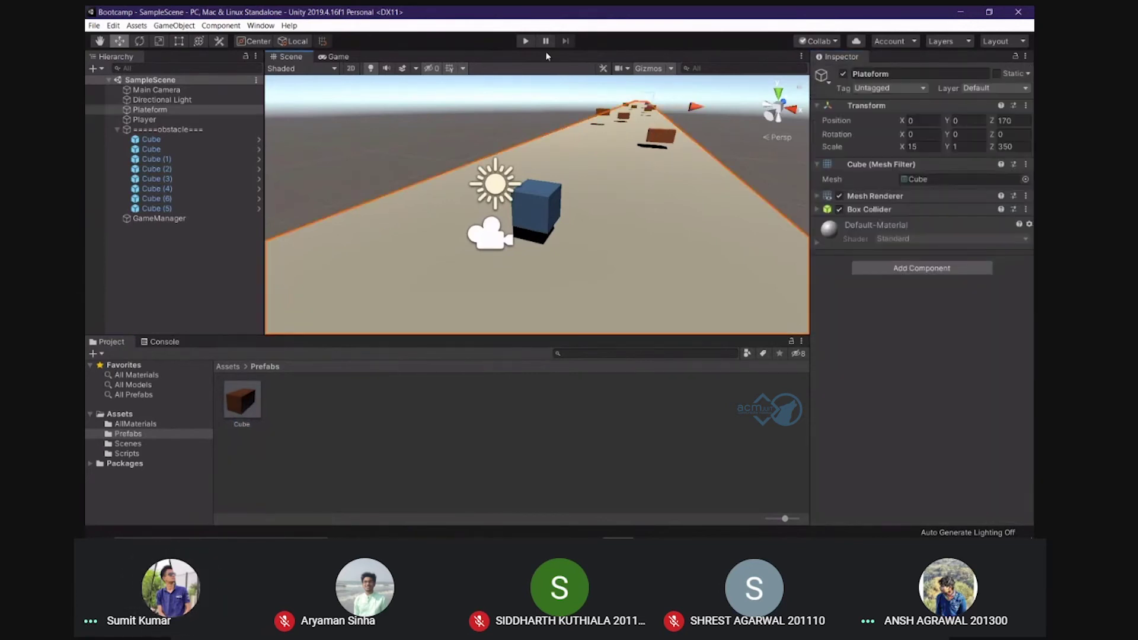
{"action": "left_click", "coordinate": [528, 41]}
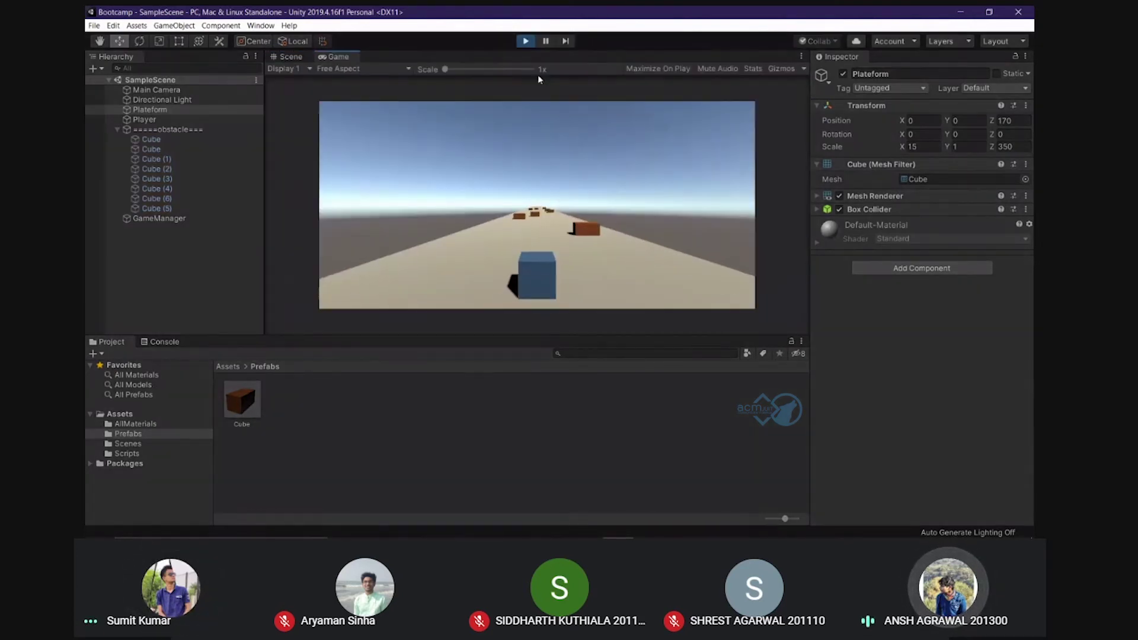
{"action": "key", "text": "a"}
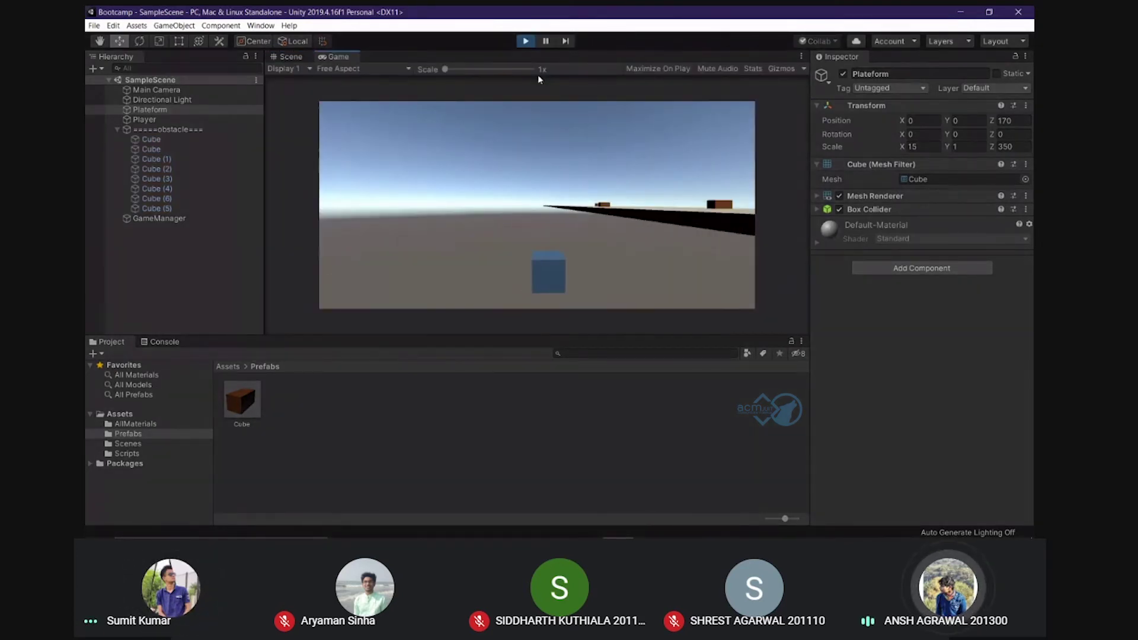
{"action": "left_click", "coordinate": [526, 41]}
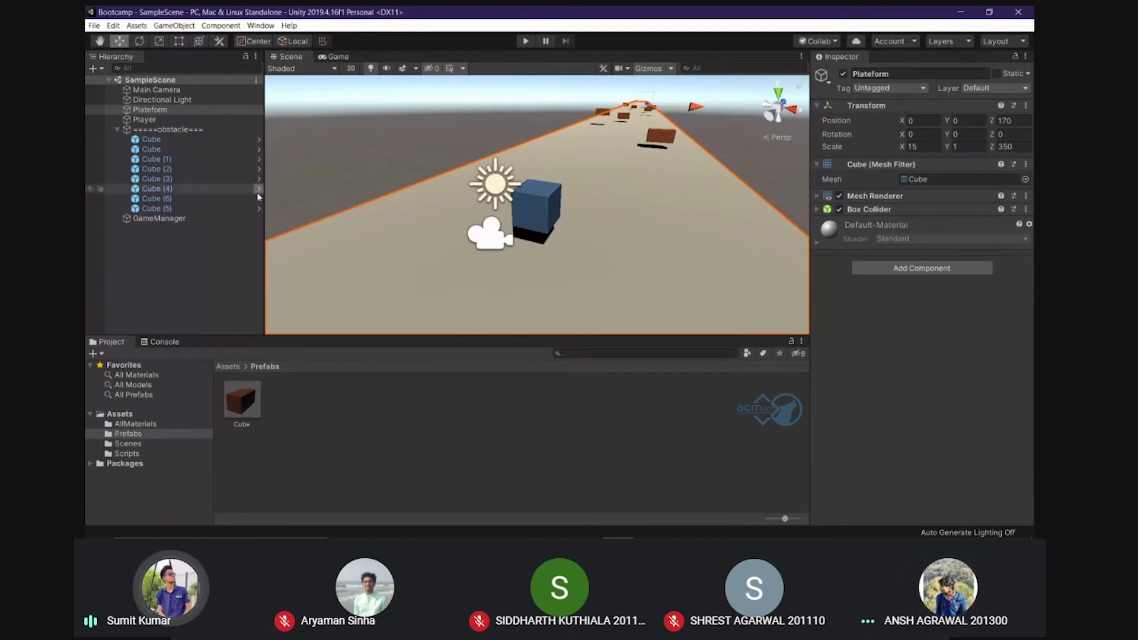
On the Main Camera, try Clear Flags as Solid Color, then switch back to Skybox
{"action": "left_click", "coordinate": [157, 90]}
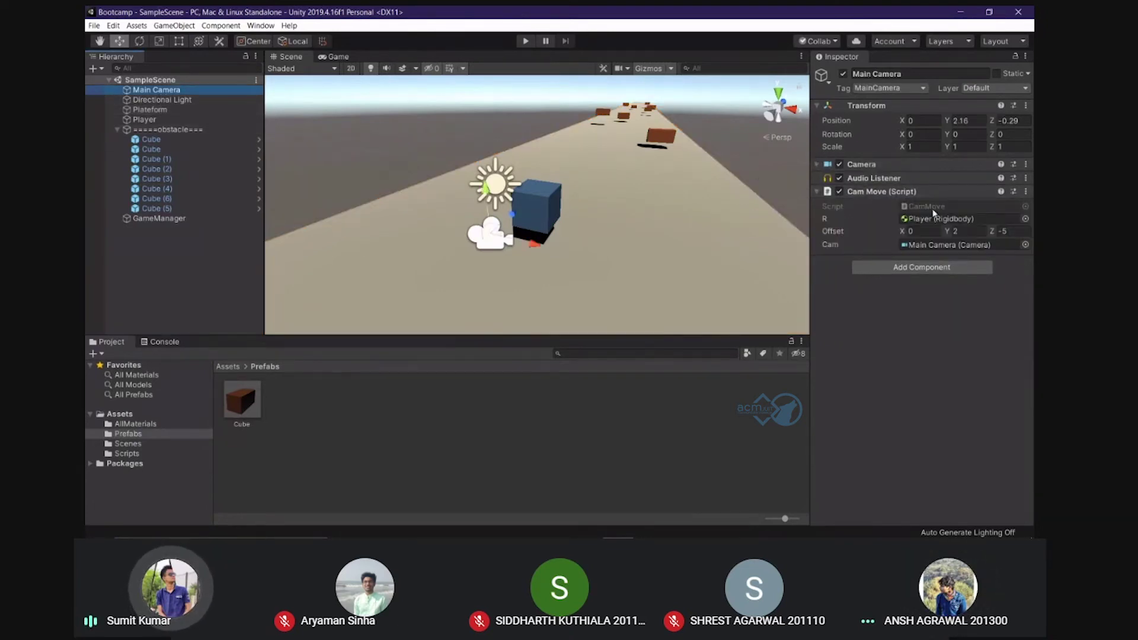
{"action": "left_click", "coordinate": [907, 191]}
{"action": "left_click", "coordinate": [907, 164]}
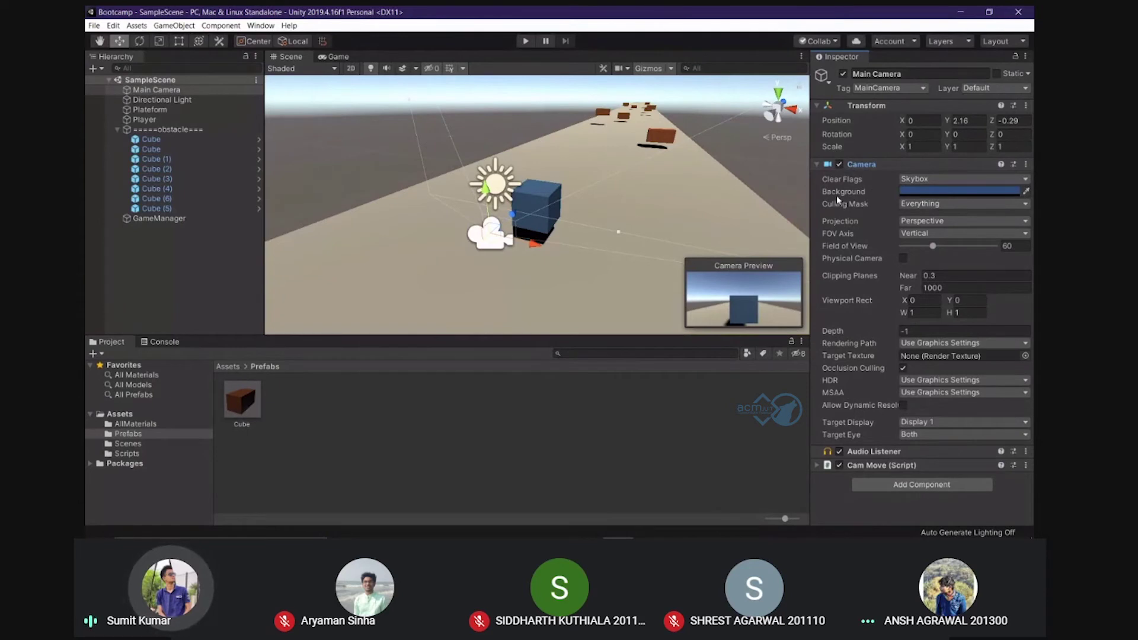
{"action": "left_click", "coordinate": [1014, 192]}
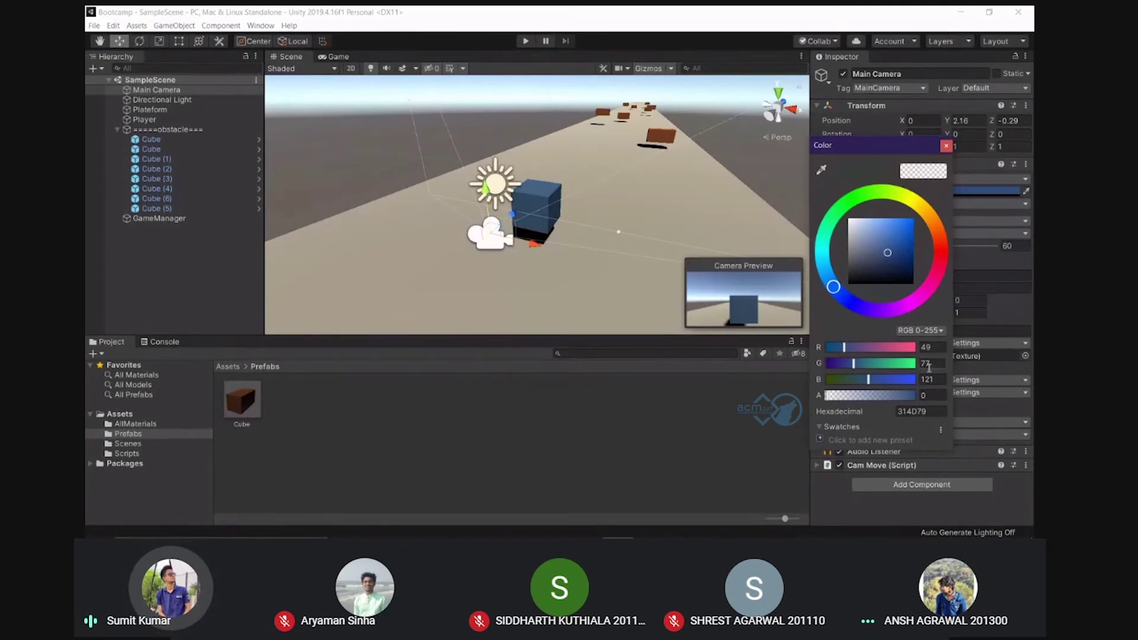
{"action": "left_click", "coordinate": [946, 145]}
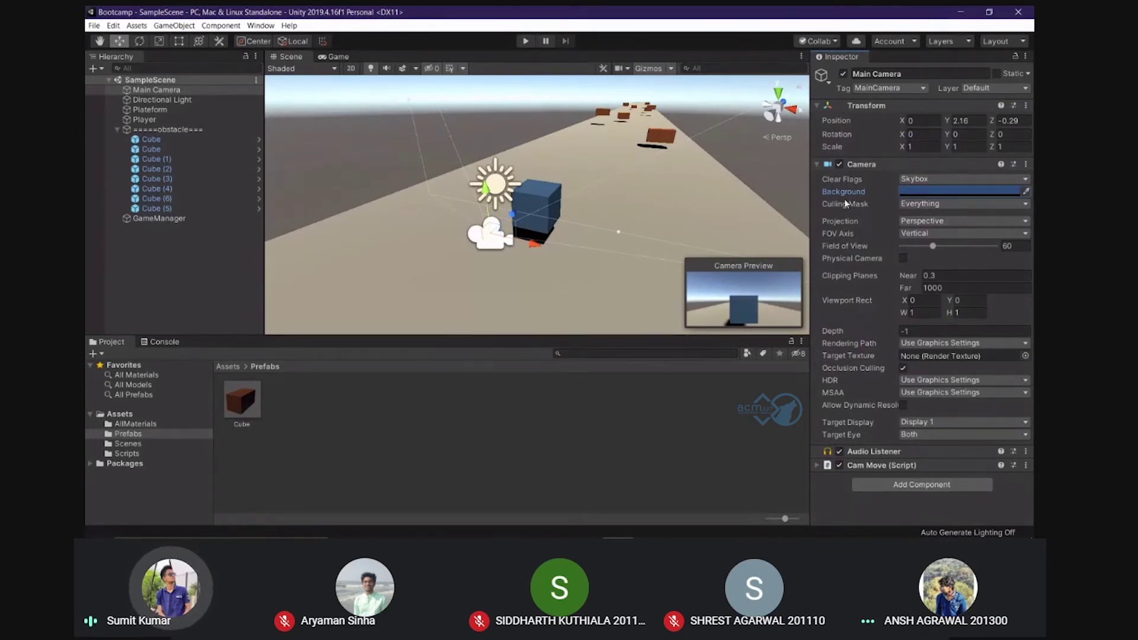
{"action": "left_click", "coordinate": [988, 179]}
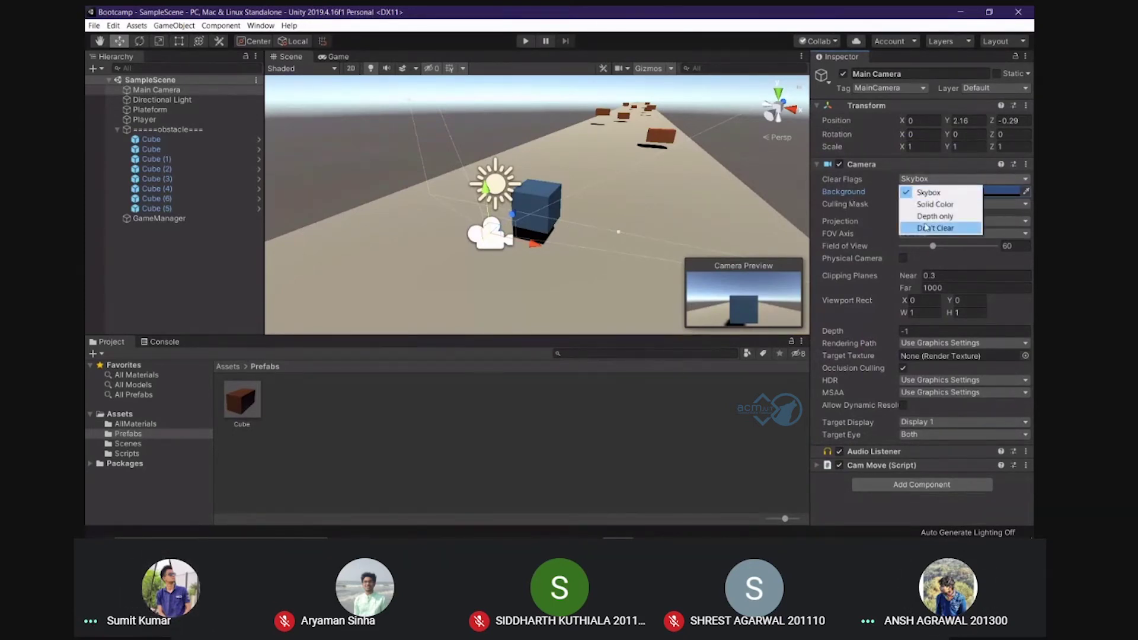
{"action": "left_click", "coordinate": [935, 204]}
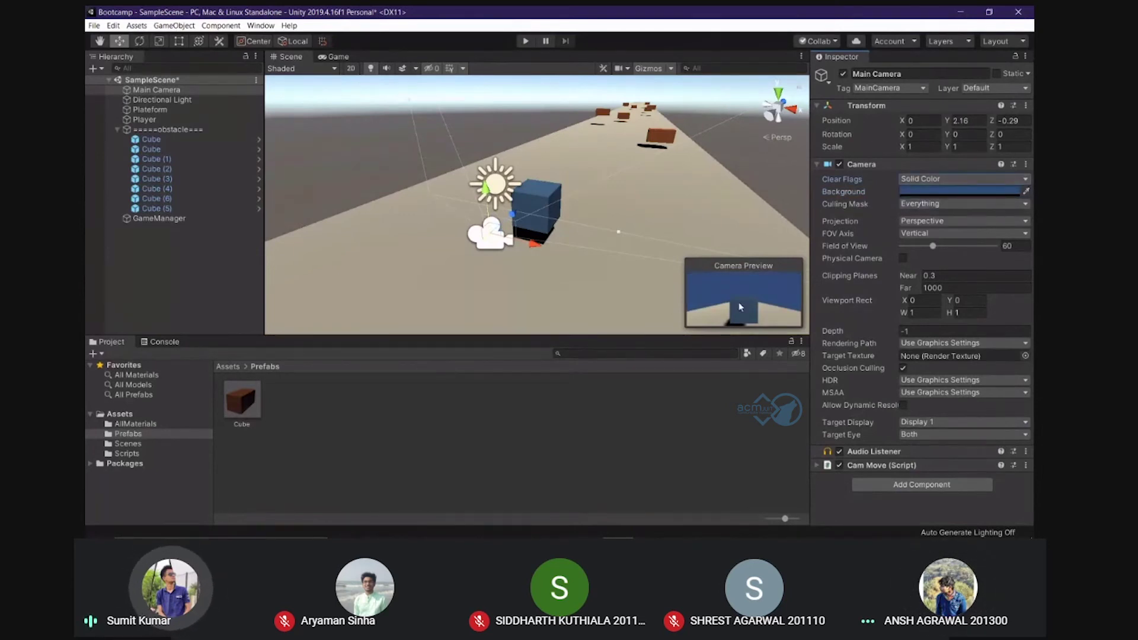
{"action": "left_click", "coordinate": [947, 180]}
{"action": "left_click", "coordinate": [929, 193]}
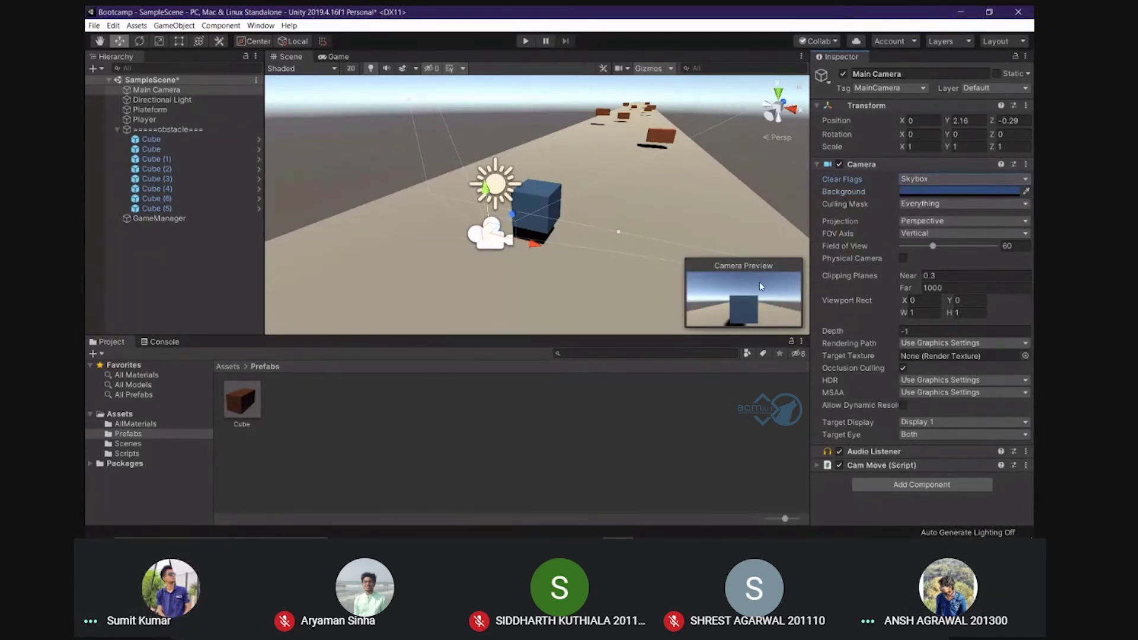
Set a grey camera background with Solid Color clear flags, then locate the CamMove script
{"action": "left_click", "coordinate": [984, 190]}
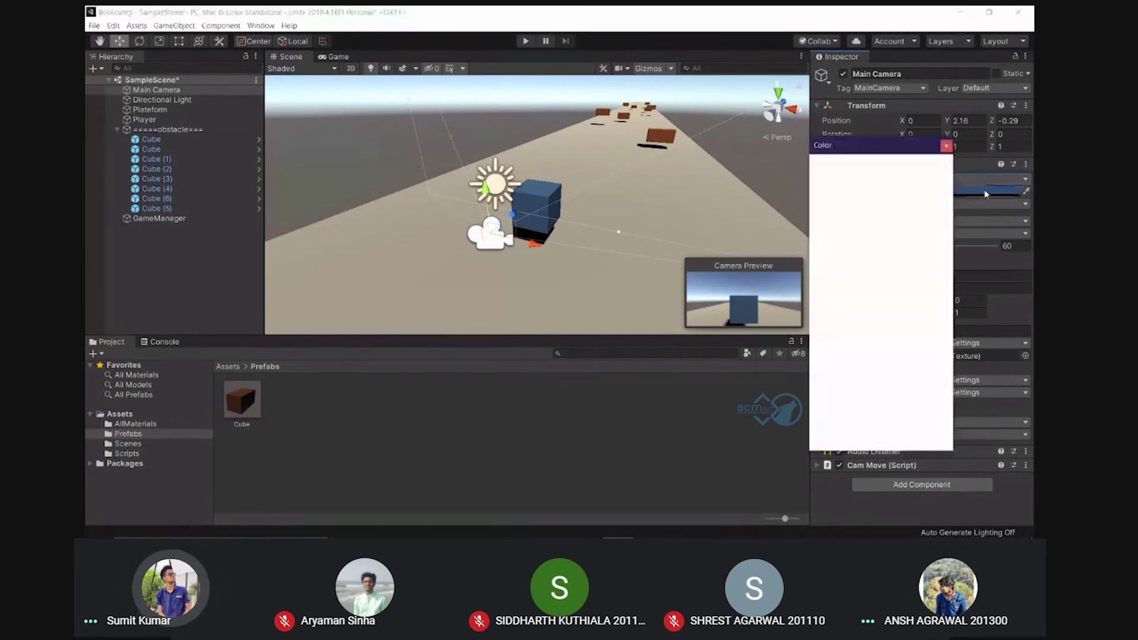
{"action": "left_click_drag", "start_coordinate": [874, 251], "coordinate": [852, 242]}
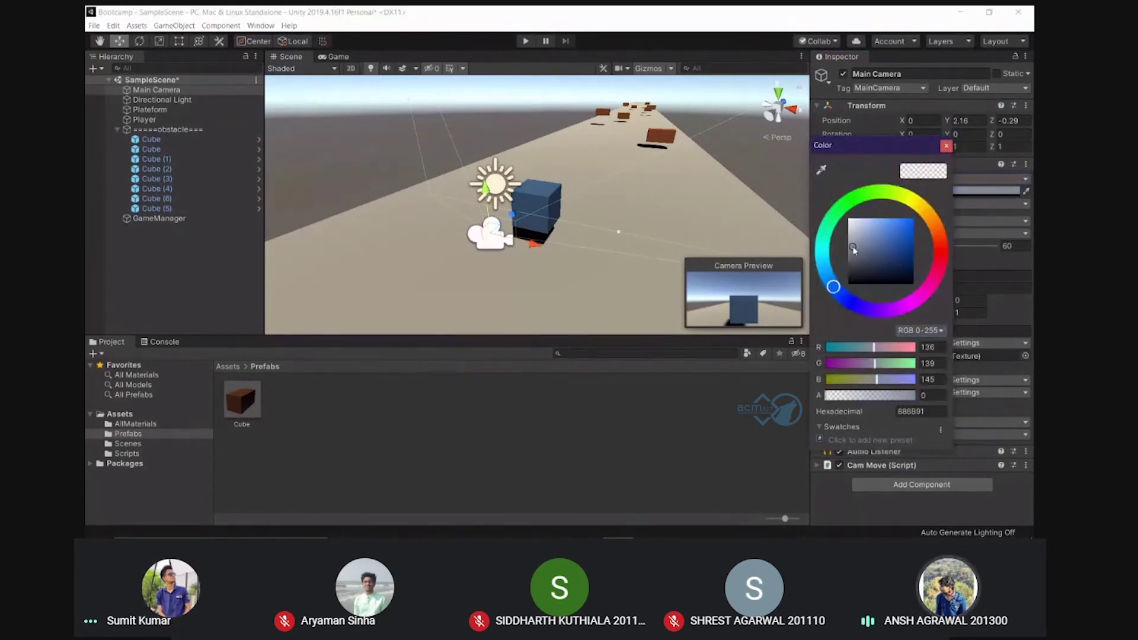
{"action": "left_click", "coordinate": [946, 146]}
{"action": "left_click", "coordinate": [937, 179]}
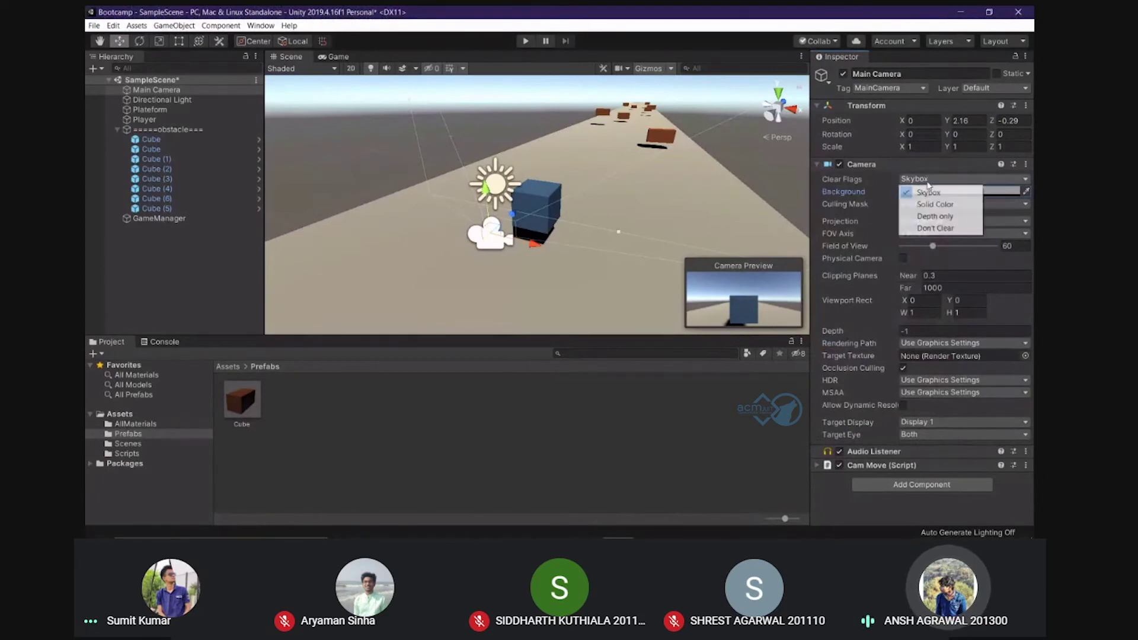
{"action": "left_click", "coordinate": [919, 217]}
{"action": "left_click", "coordinate": [949, 179]}
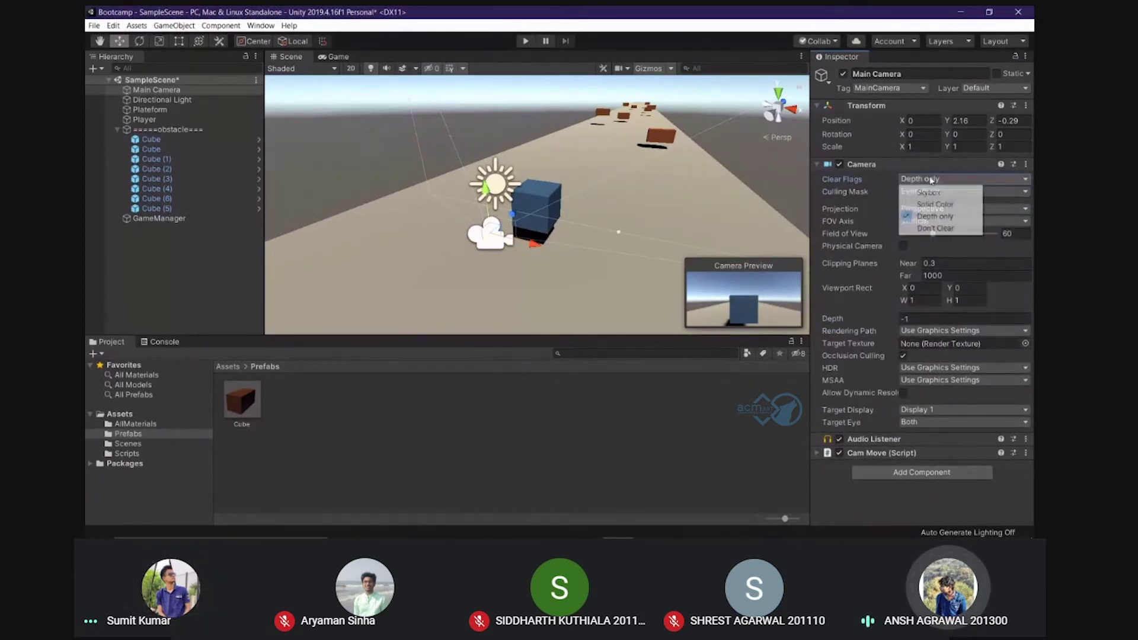
{"action": "left_click", "coordinate": [926, 201]}
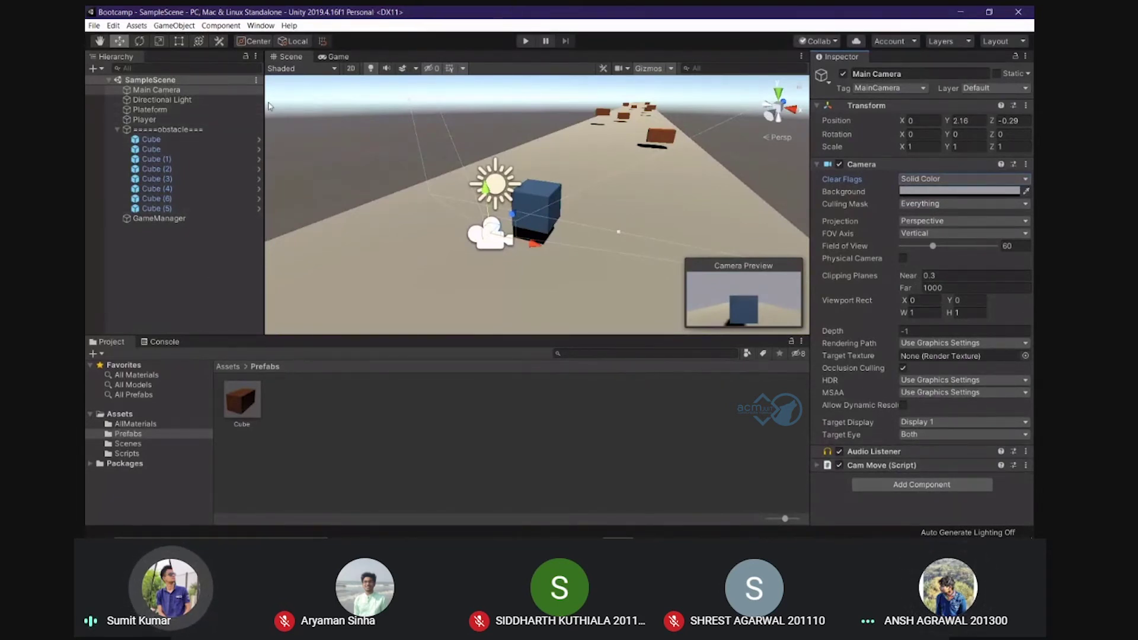
{"action": "left_click", "coordinate": [819, 469]}
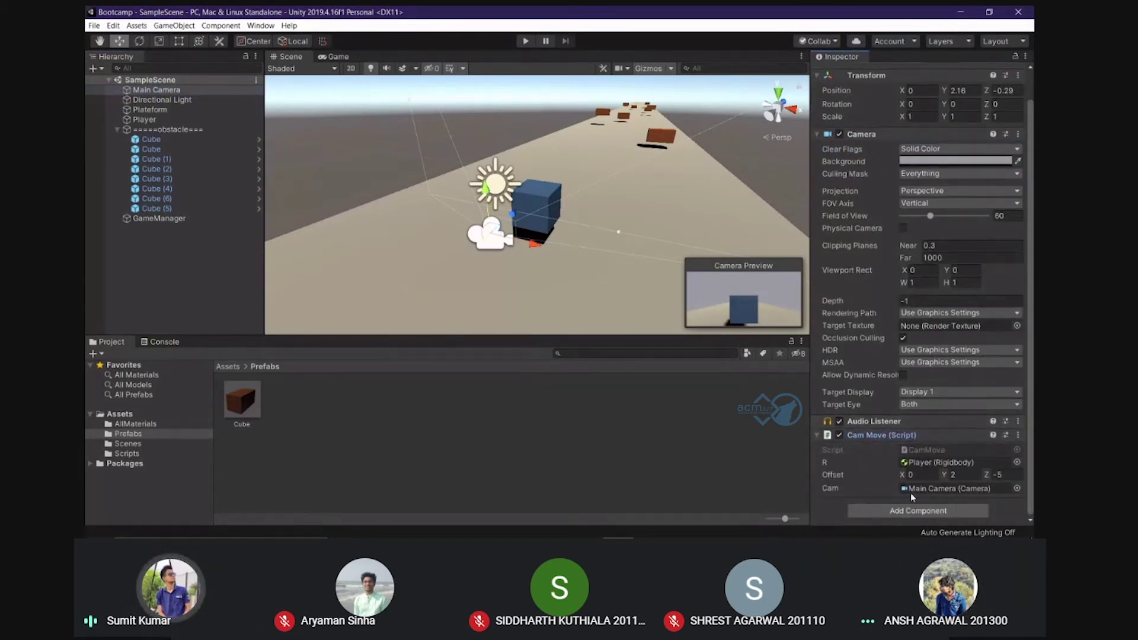
{"action": "left_click", "coordinate": [927, 450]}
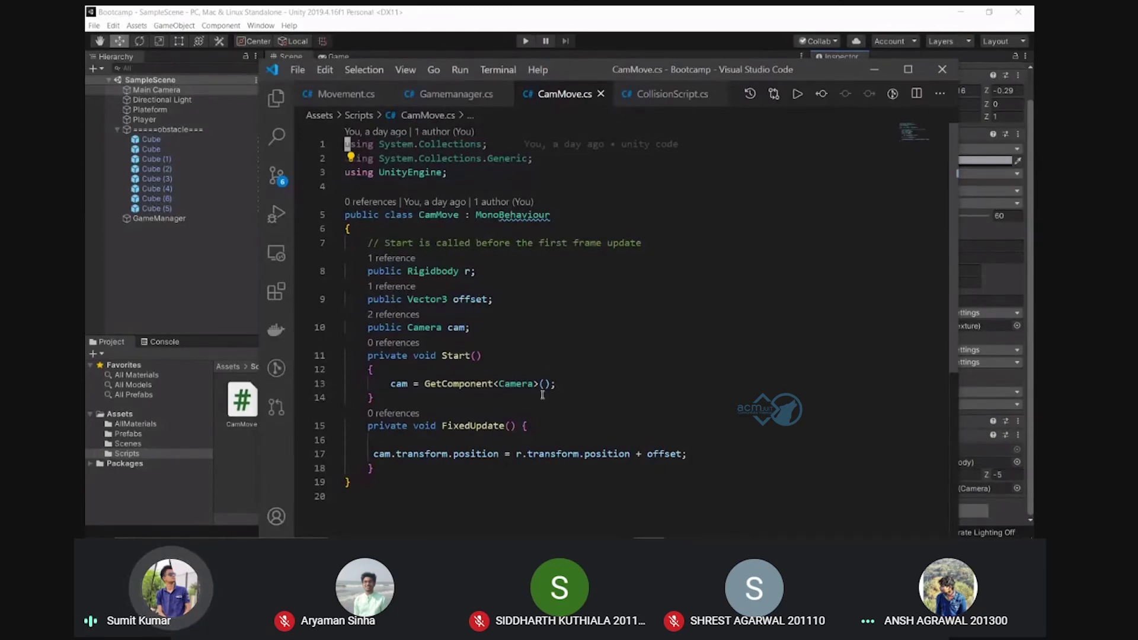
Move the CamMove.cs window aside, then minimize VS Code to get back to Unity
{"action": "left_click_drag", "start_coordinate": [708, 80], "coordinate": [644, 75]}
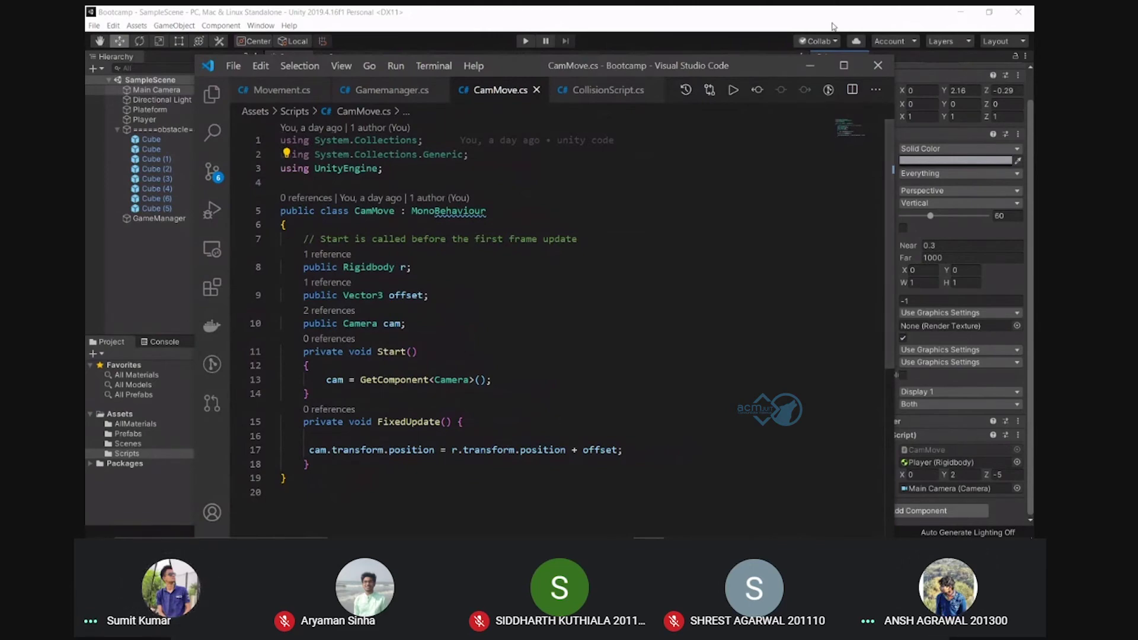
{"action": "left_click", "coordinate": [810, 65]}
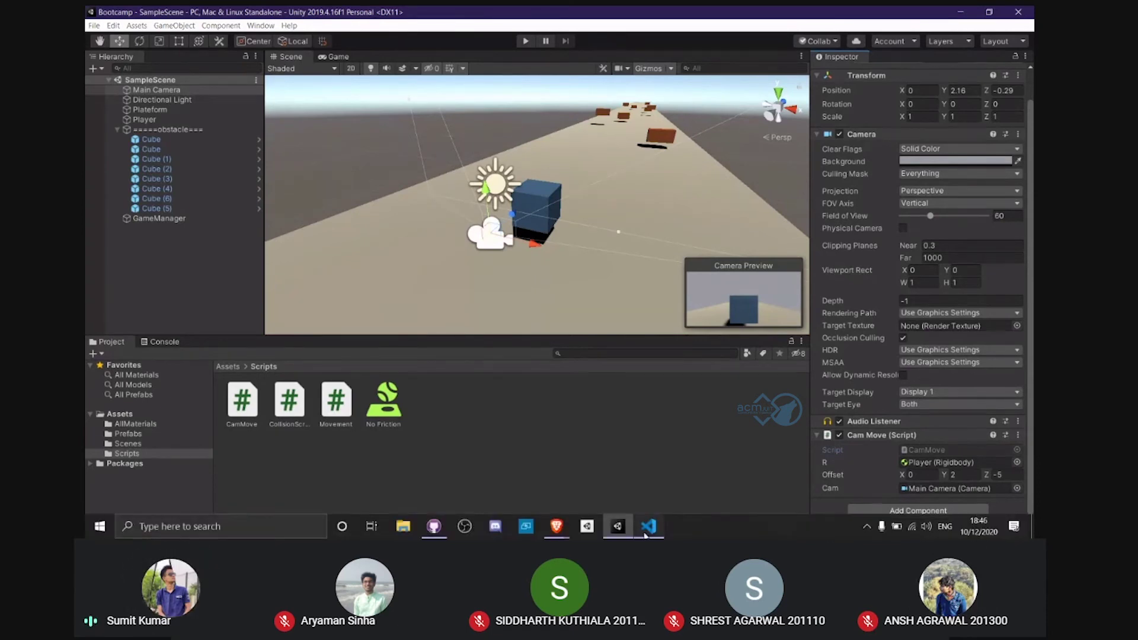
{"action": "left_click", "coordinate": [645, 535]}
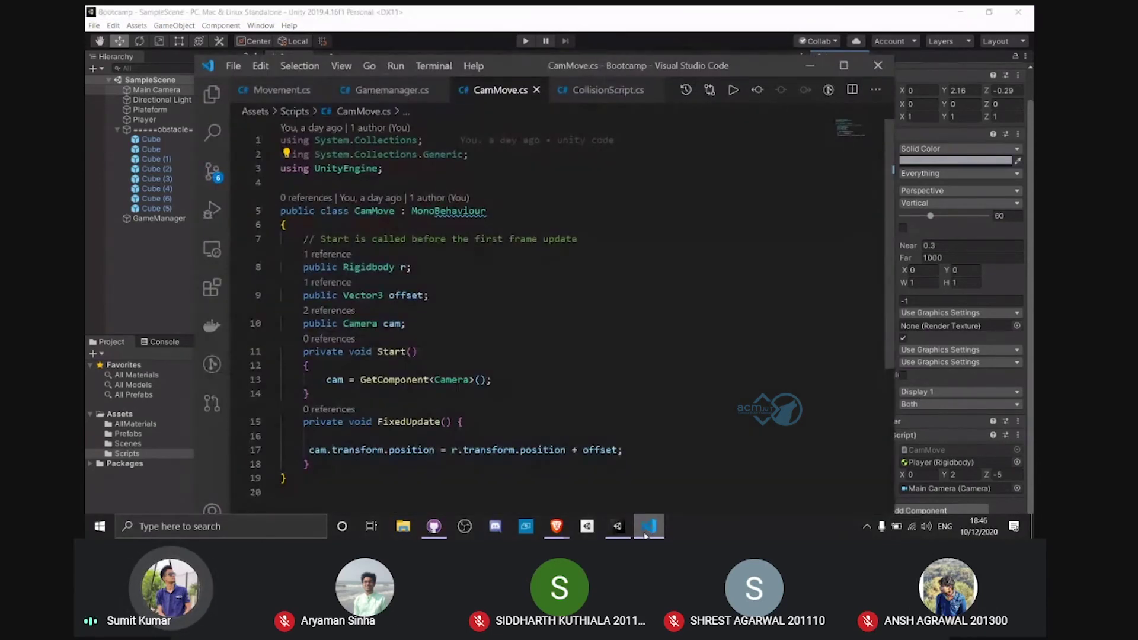
{"action": "left_click", "coordinate": [1014, 526]}
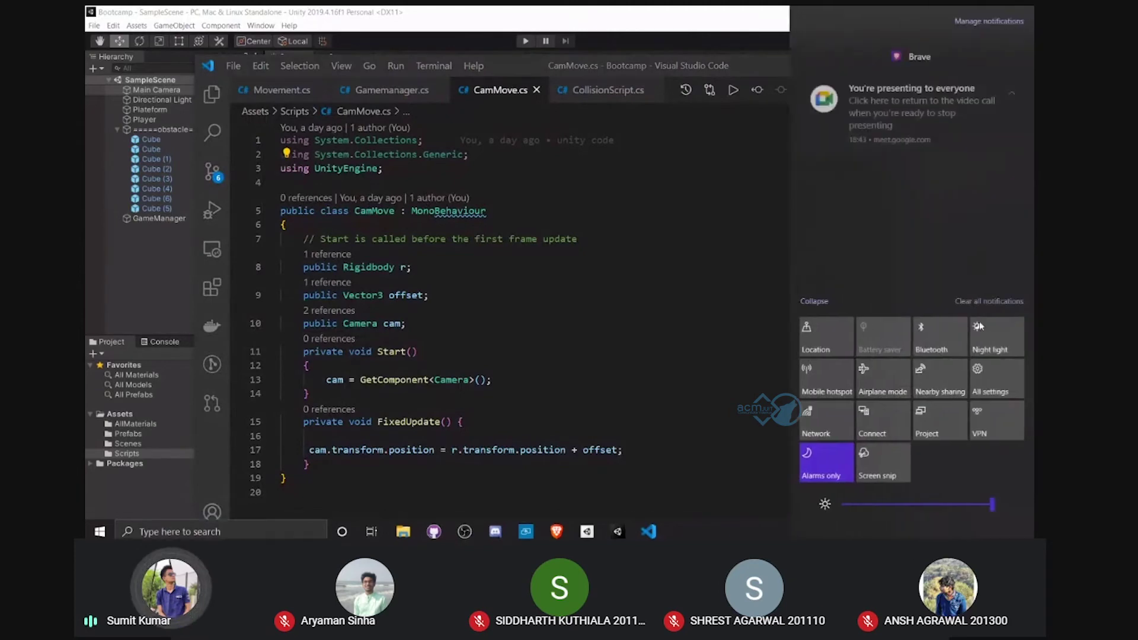
{"action": "left_click", "coordinate": [520, 217]}
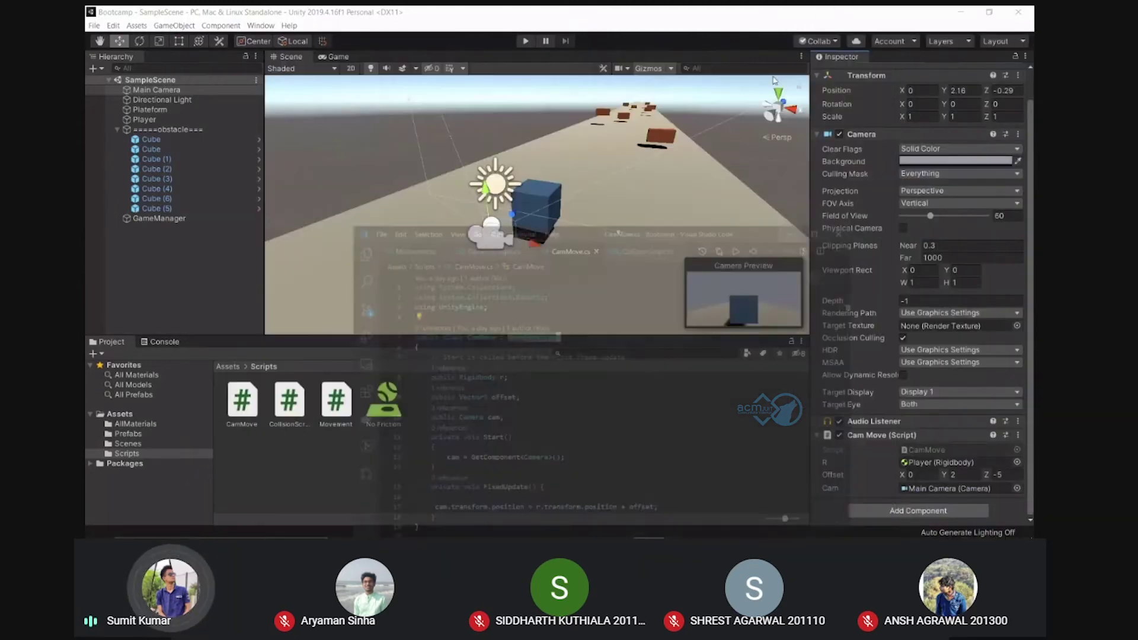
{"action": "left_click", "coordinate": [810, 65]}
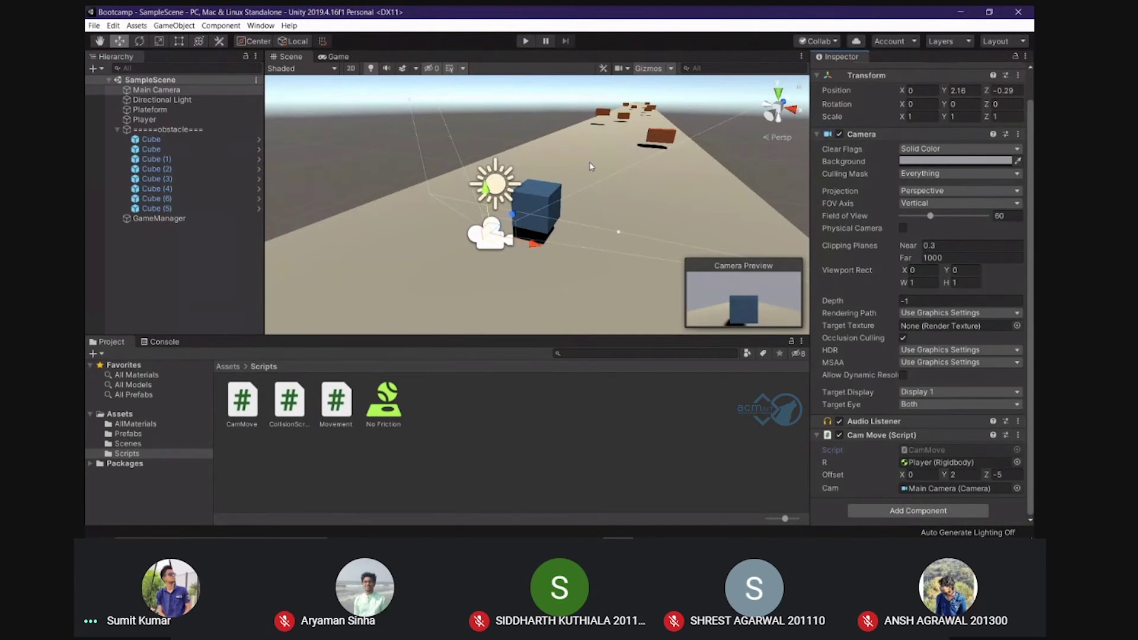
Bring Google Meet to the front and open the chat showing the posted CS0111 error
{"action": "mouse_move", "coordinate": [556, 525]}
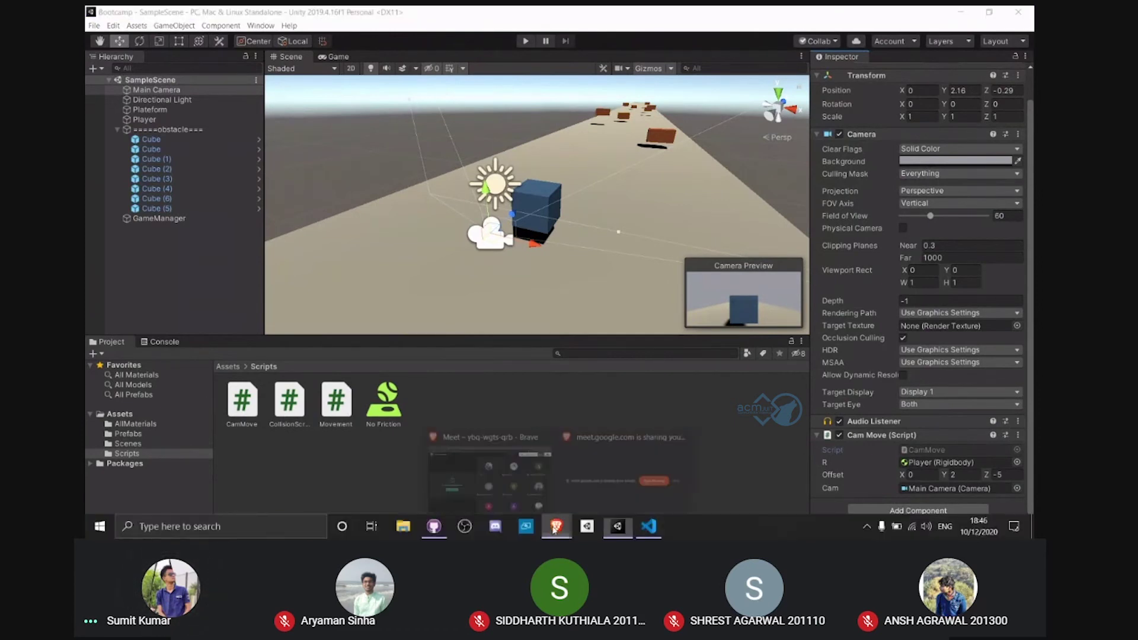
{"action": "left_click", "coordinate": [509, 470]}
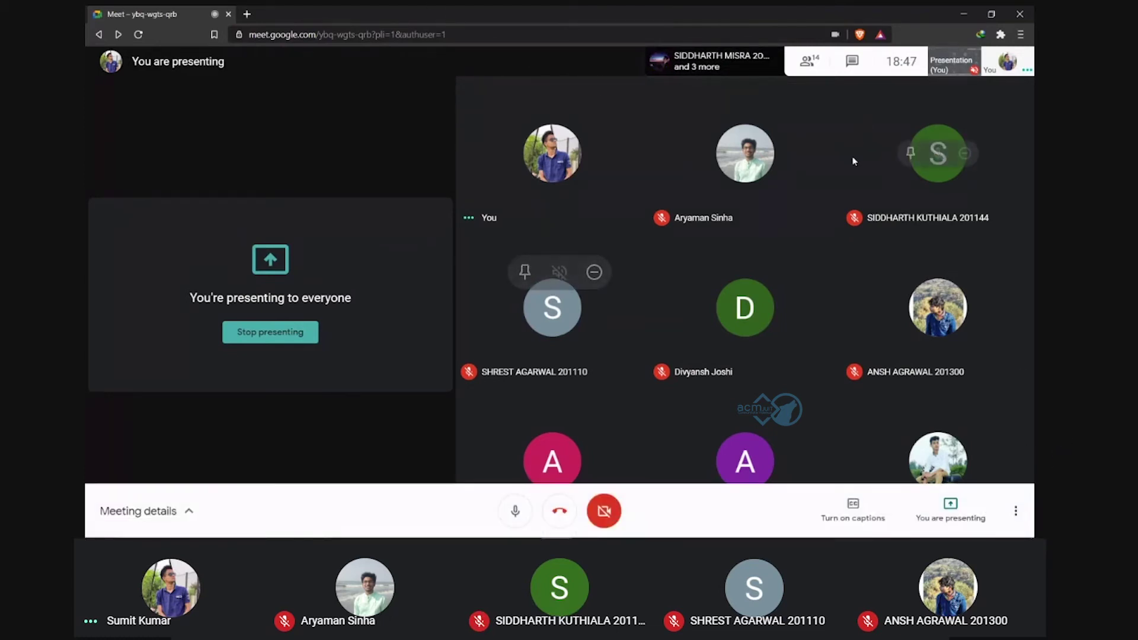
{"action": "left_click", "coordinate": [805, 68]}
{"action": "left_click", "coordinate": [912, 61]}
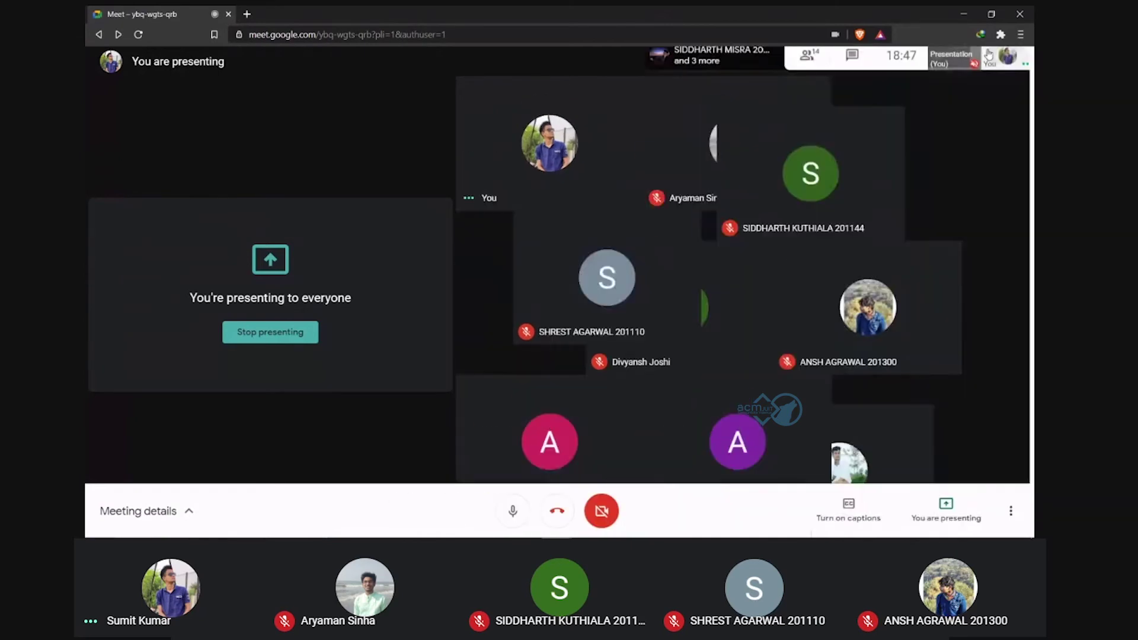
{"action": "mouse_move", "coordinate": [542, 535]}
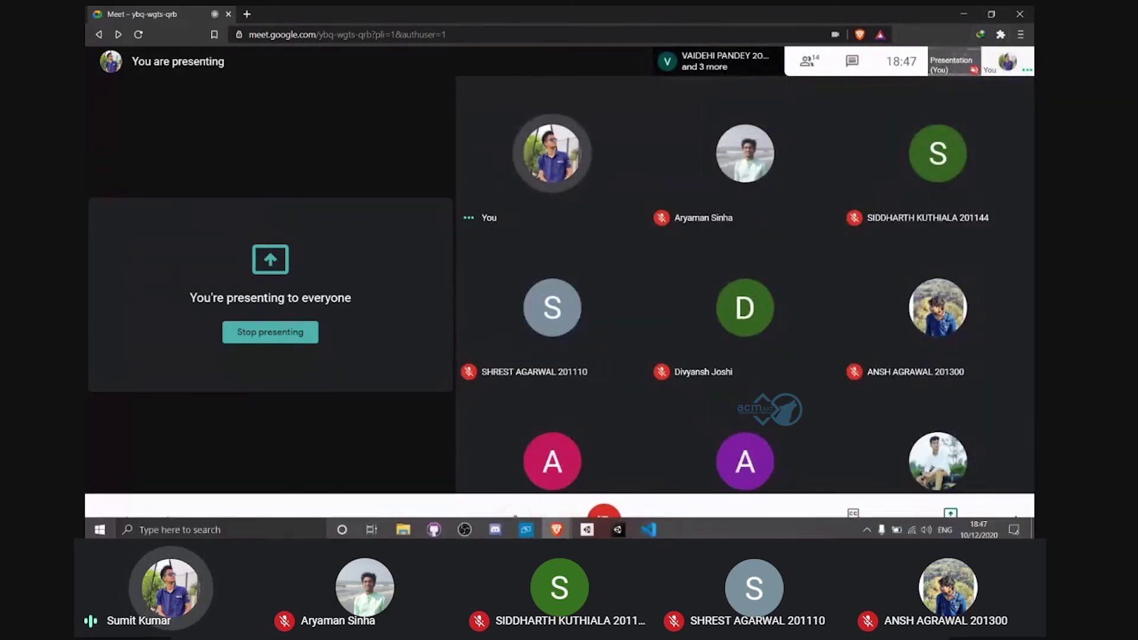
{"action": "left_click", "coordinate": [648, 525]}
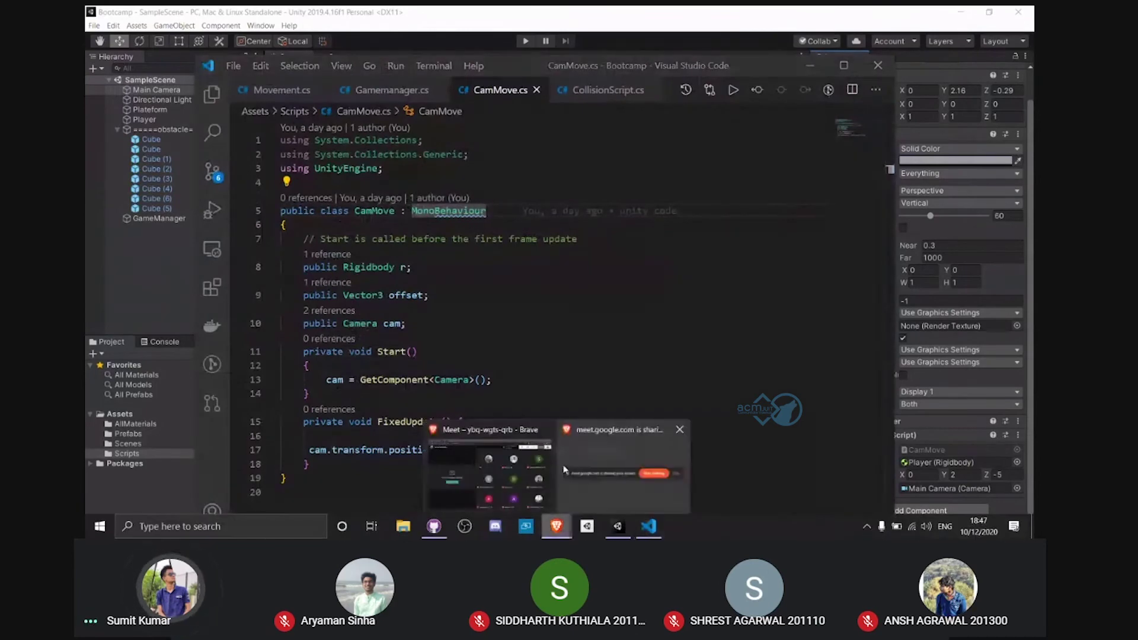
{"action": "left_click", "coordinate": [563, 469]}
{"action": "left_click", "coordinate": [1009, 58]}
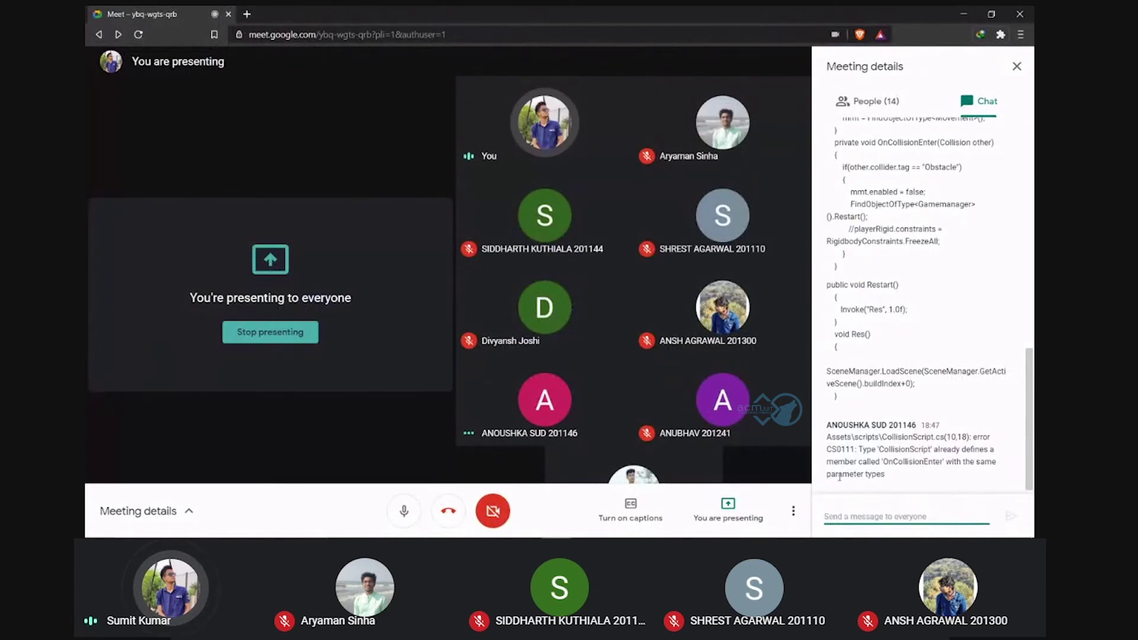
Highlight the CS0111 code in the chat, then view the participant's shared CollisionScript.cs
{"action": "left_click", "coordinate": [903, 478]}
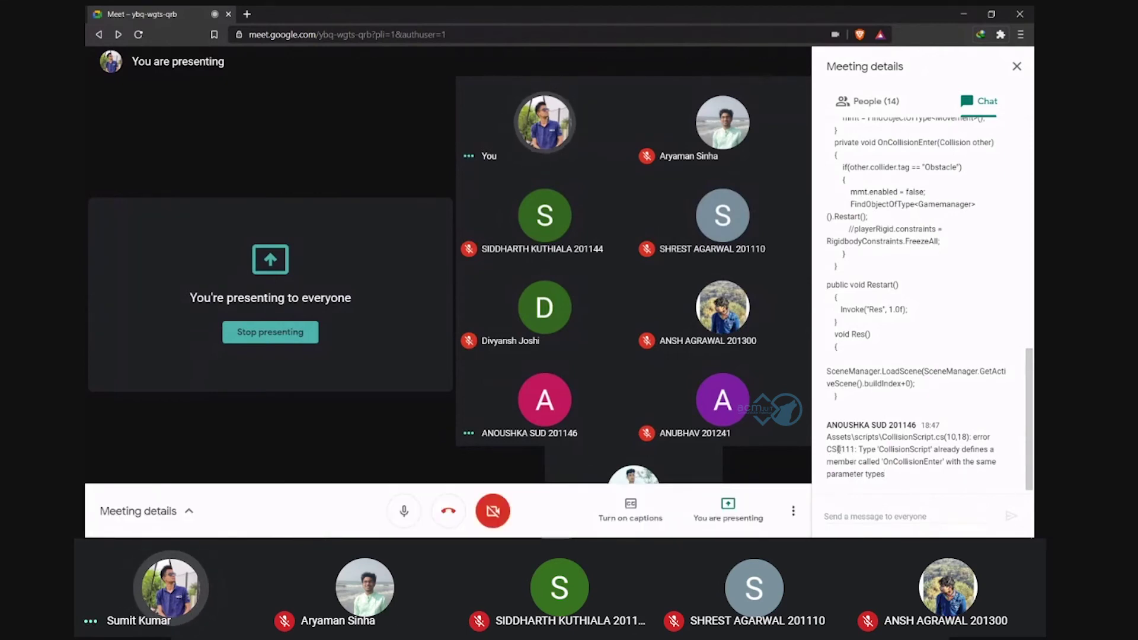
{"action": "left_click_drag", "start_coordinate": [837, 449], "coordinate": [852, 449]}
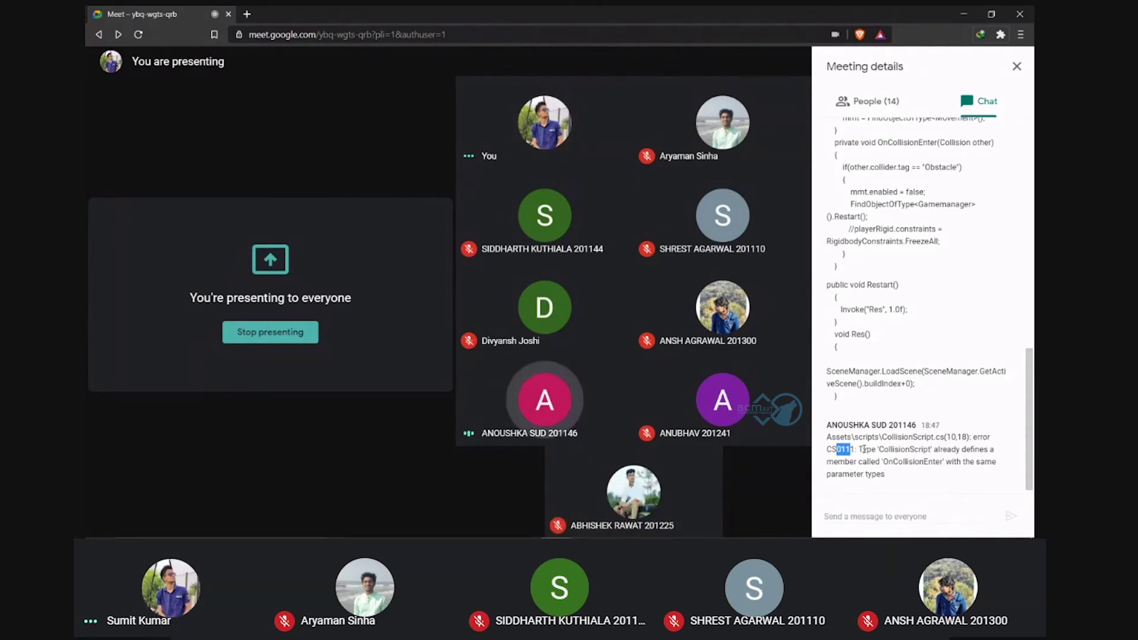
{"action": "left_click", "coordinate": [266, 332]}
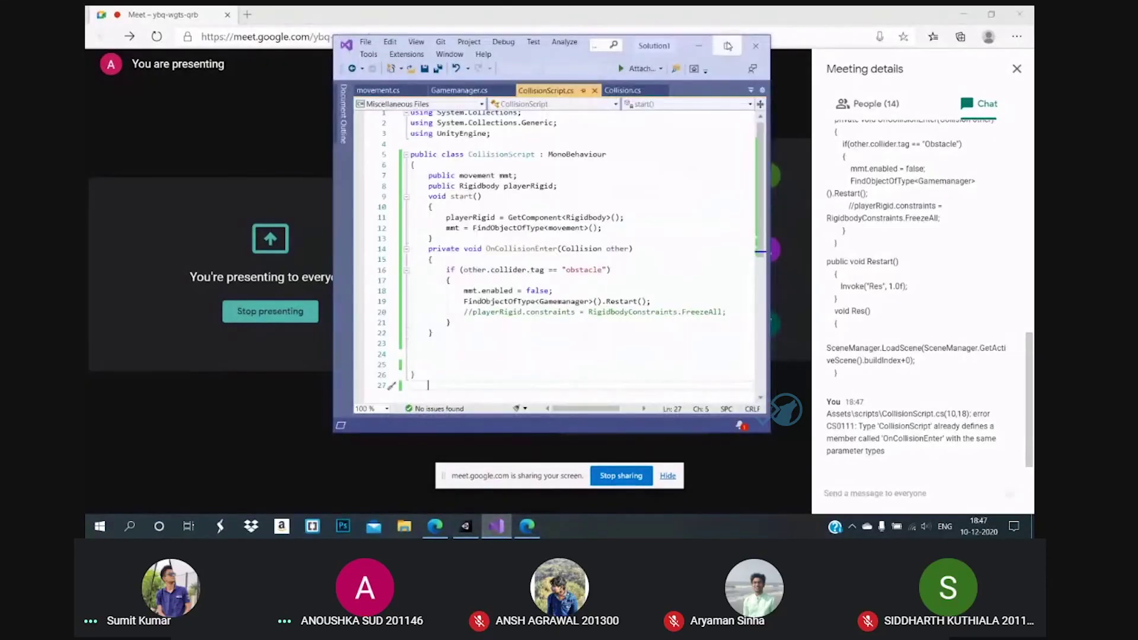
Maximize Visual Studio, then switch to Unity to see the CS0101 and CS0111 console errors
{"action": "left_click", "coordinate": [728, 47]}
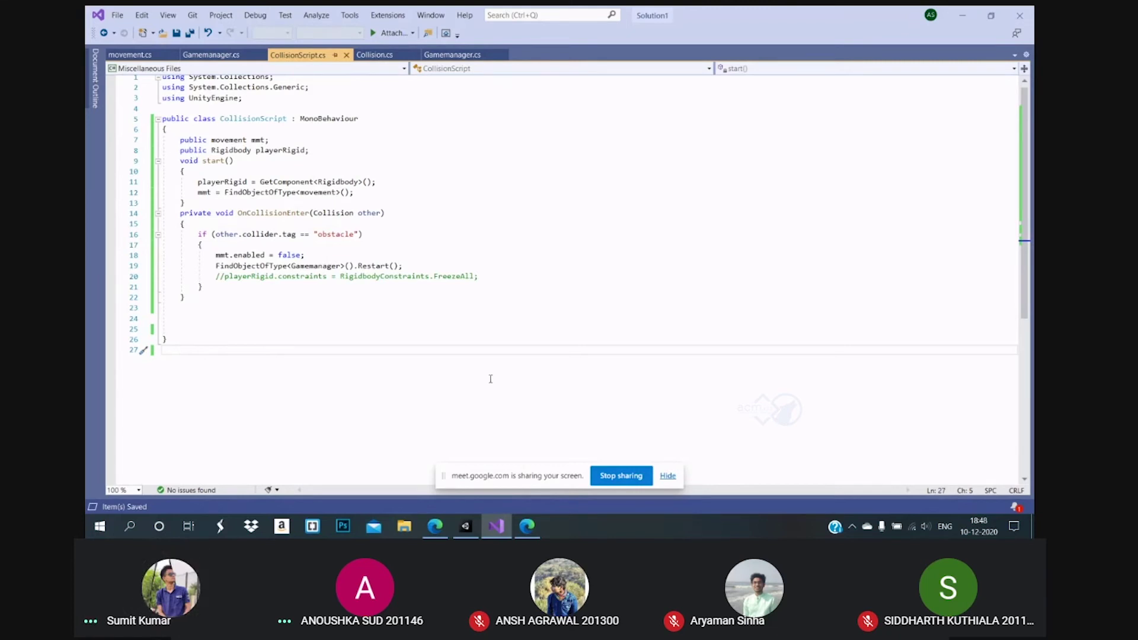
{"action": "left_click", "coordinate": [468, 525]}
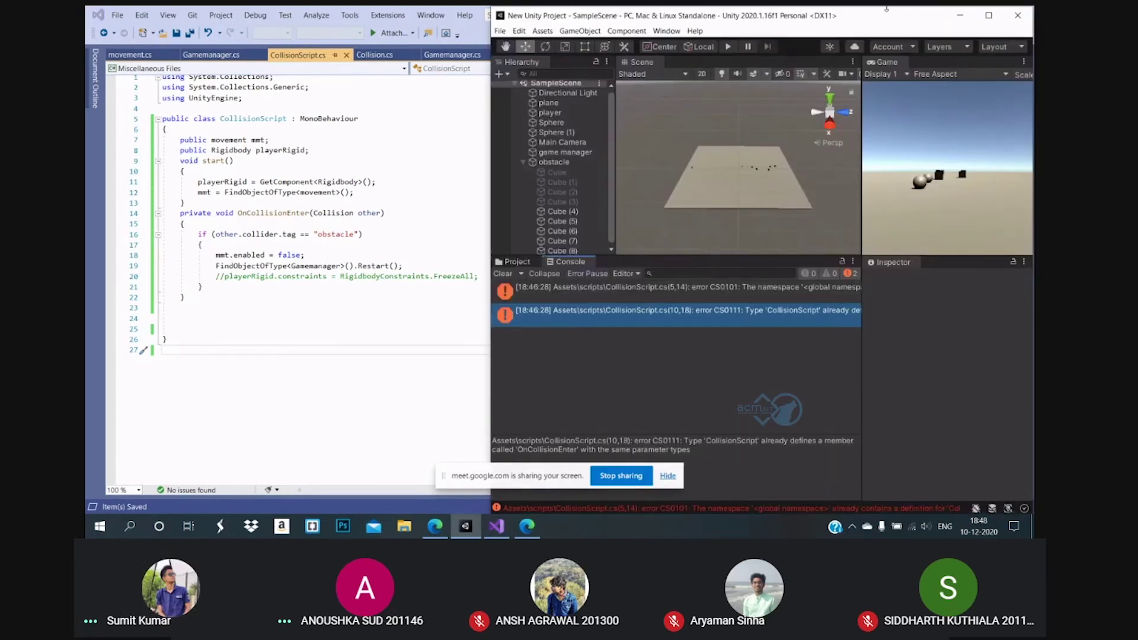
Maximize Unity and compare the Assets root against the scripts folder to find the stray CollisionScript
{"action": "left_click", "coordinate": [988, 15]}
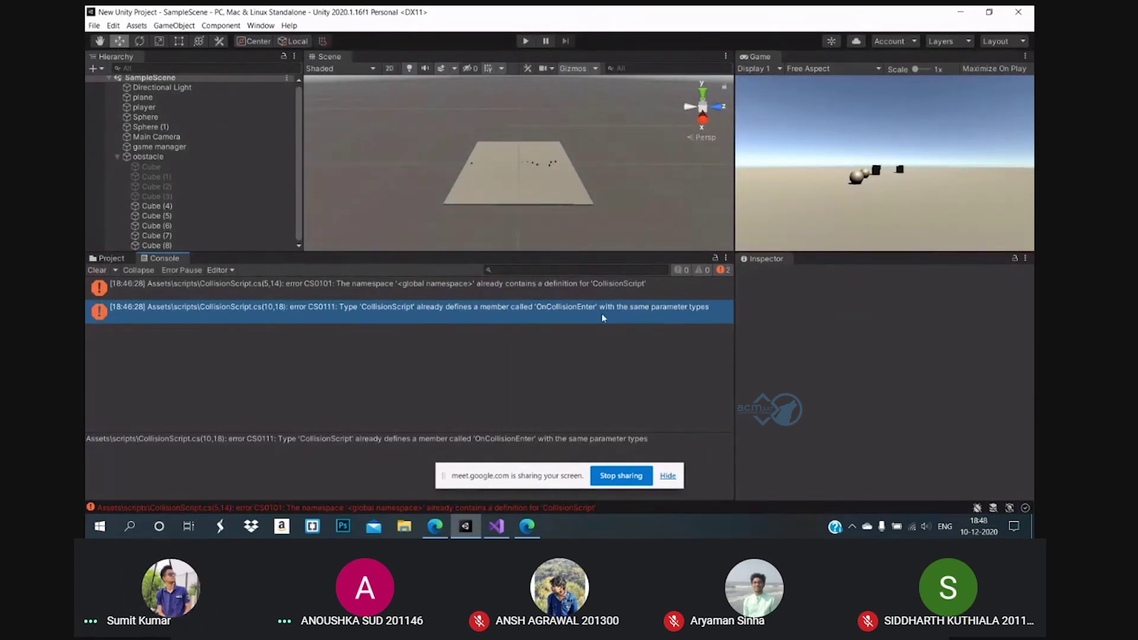
{"action": "left_click", "coordinate": [127, 259]}
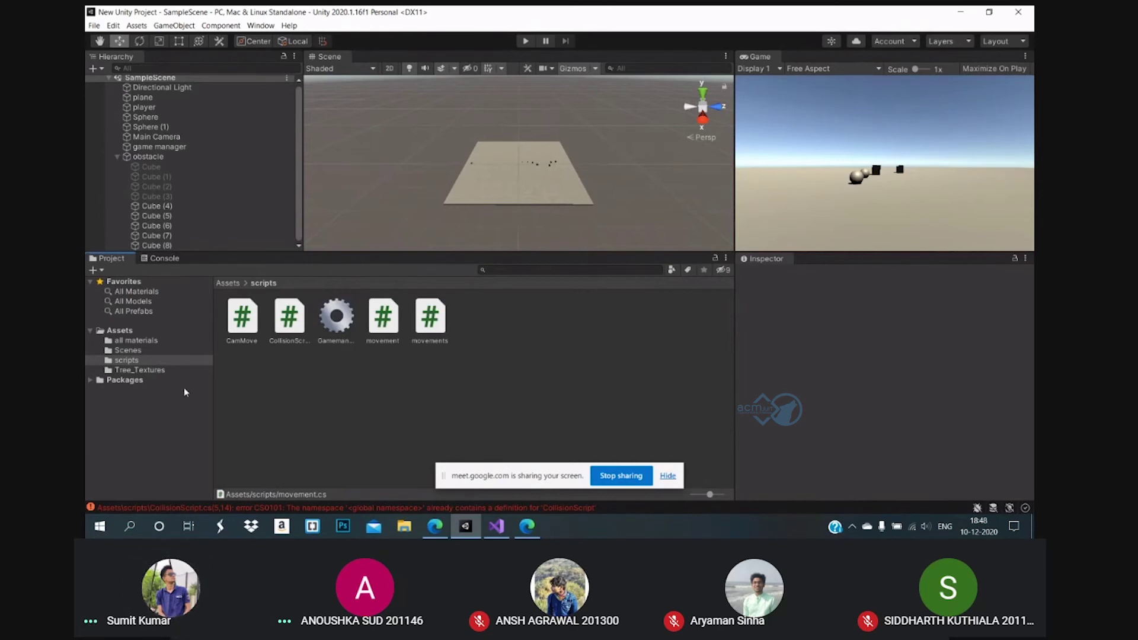
{"action": "left_click", "coordinate": [120, 332]}
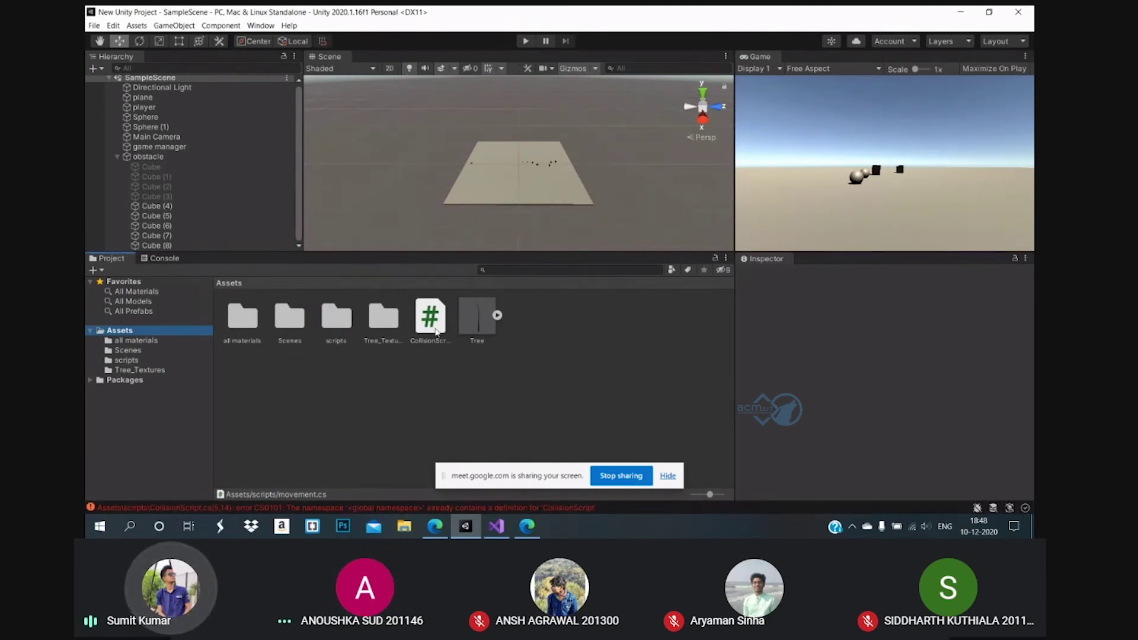
{"action": "left_click", "coordinate": [340, 330]}
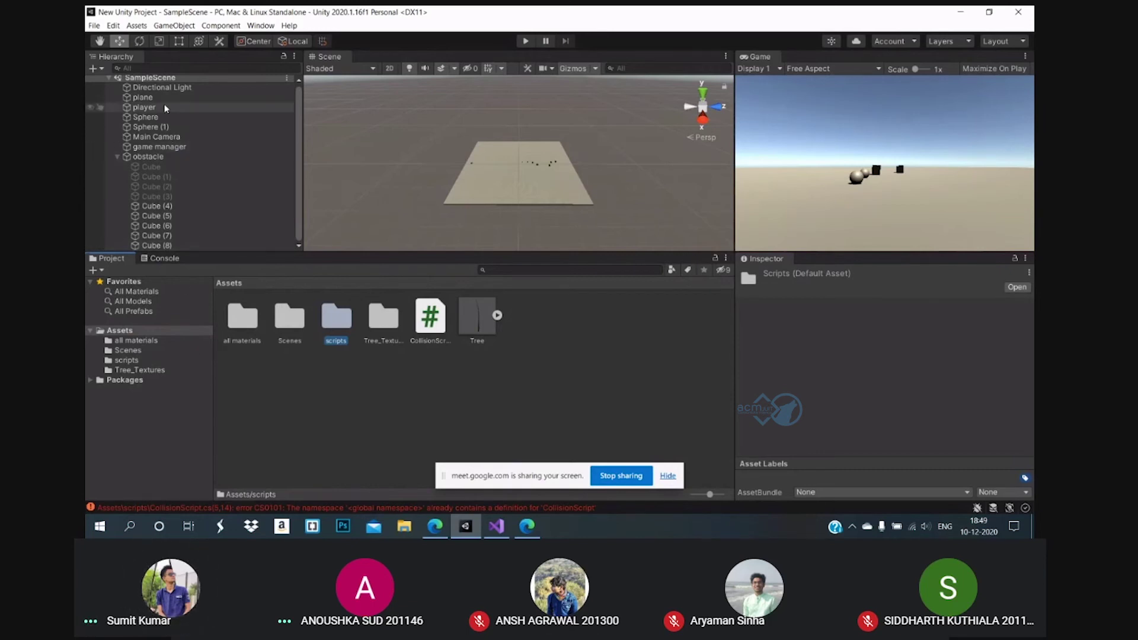
Ping the player's Collision Script file in the scripts folder, then return to the Assets root
{"action": "left_click", "coordinate": [144, 107]}
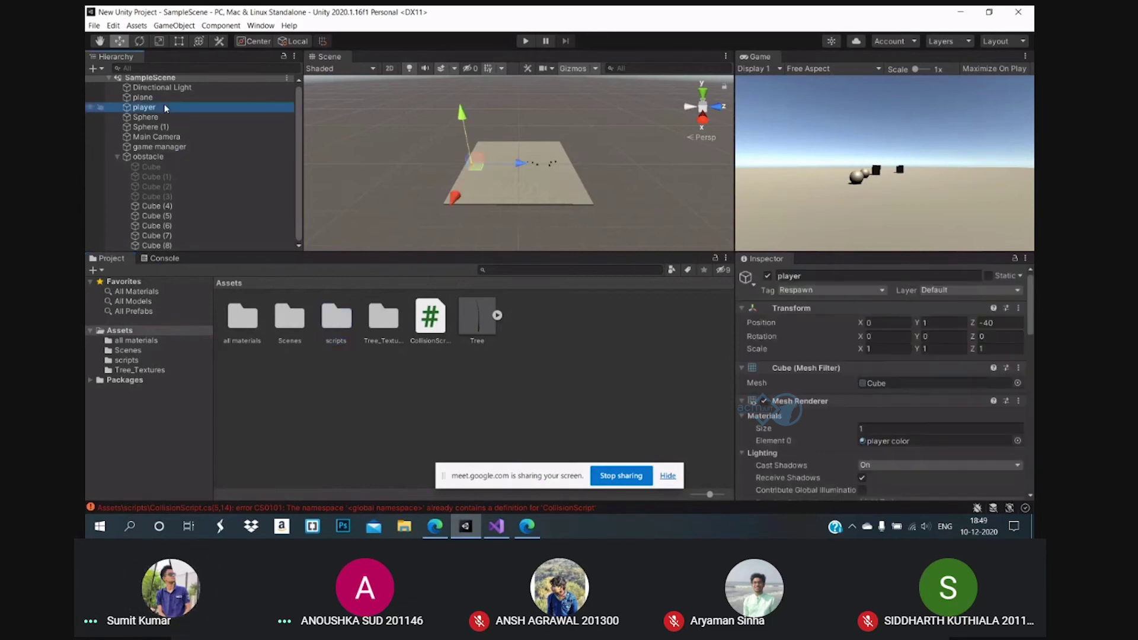
{"action": "left_click", "coordinate": [1029, 314]}
{"action": "left_click_drag", "start_coordinate": [1029, 314], "coordinate": [1032, 479]}
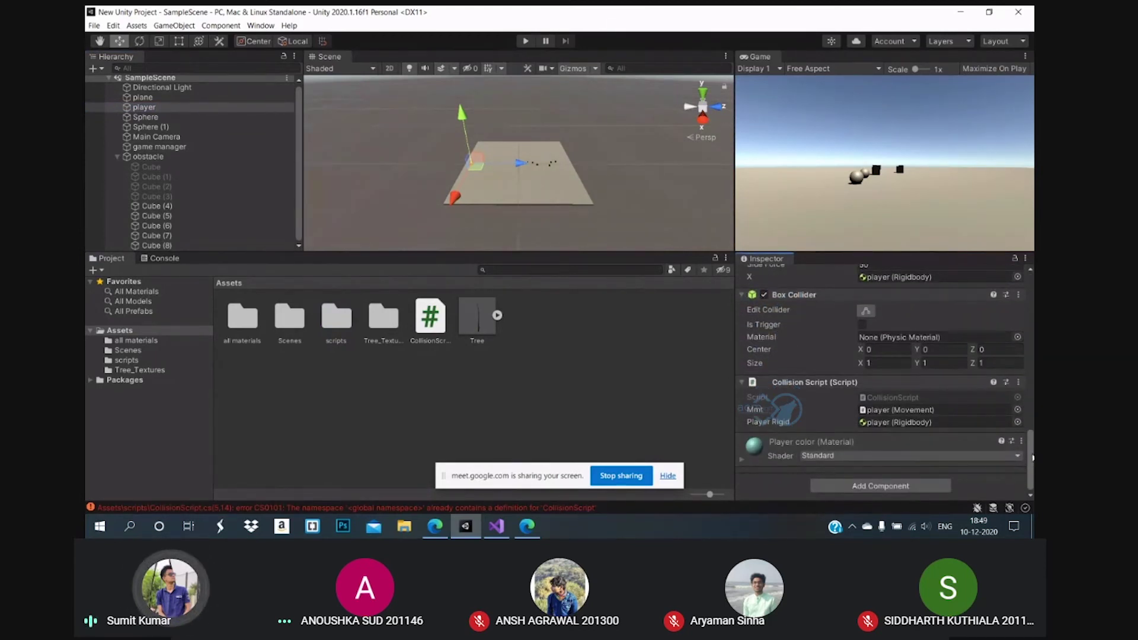
{"action": "left_click", "coordinate": [969, 396]}
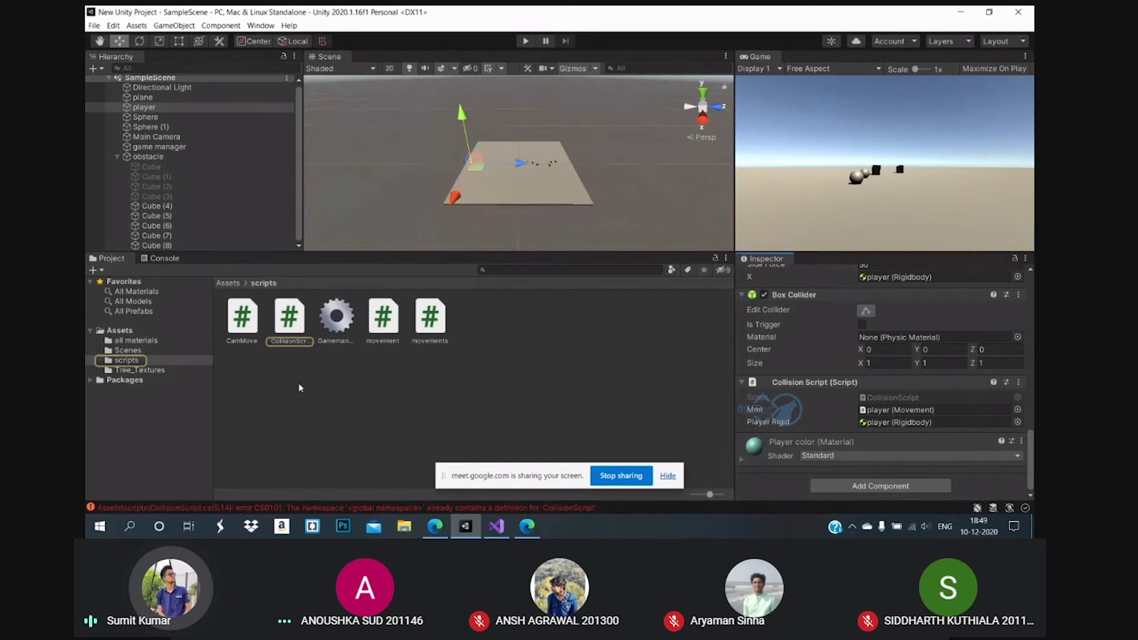
{"action": "left_click", "coordinate": [147, 331]}
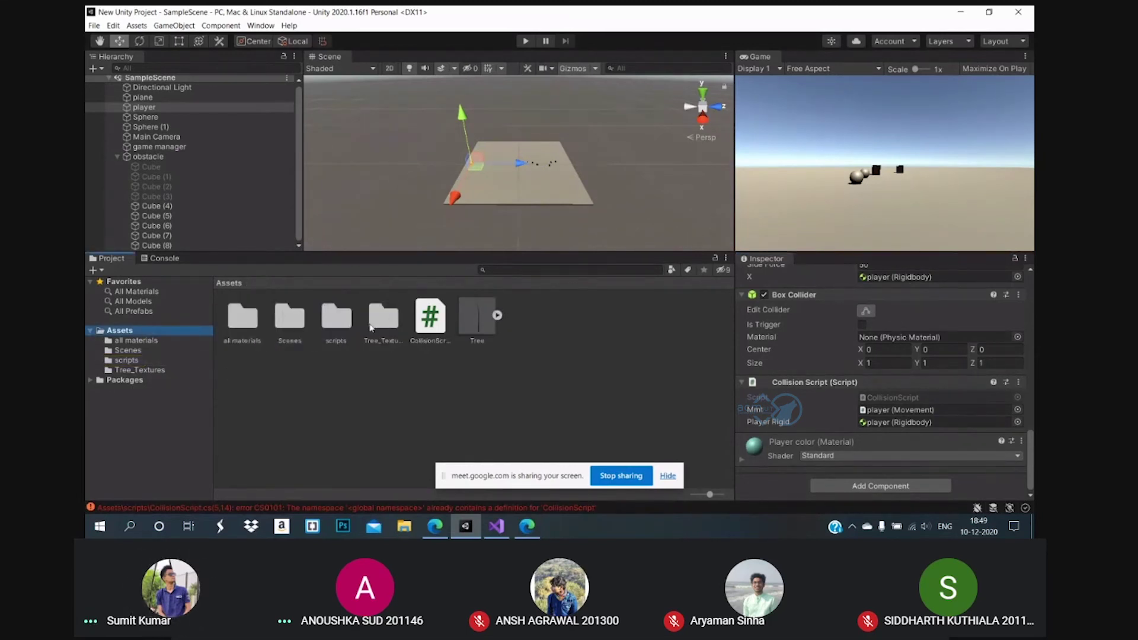
Delete the duplicate CollisionScript from Assets and check the Console for remaining errors
{"action": "right_click", "coordinate": [427, 323]}
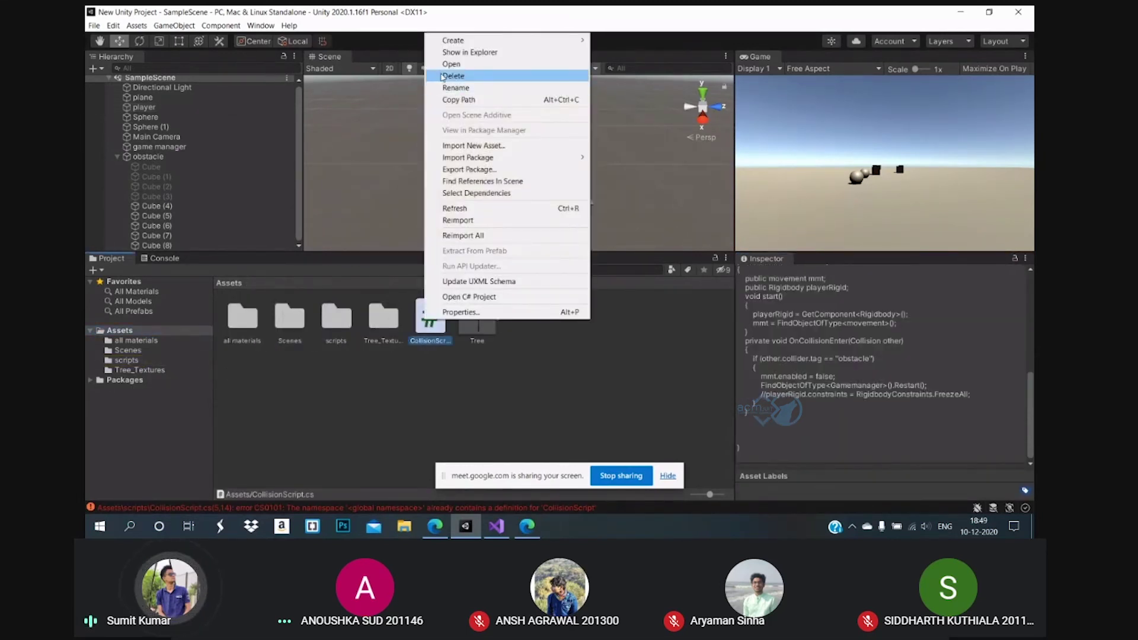
{"action": "left_click", "coordinate": [460, 76]}
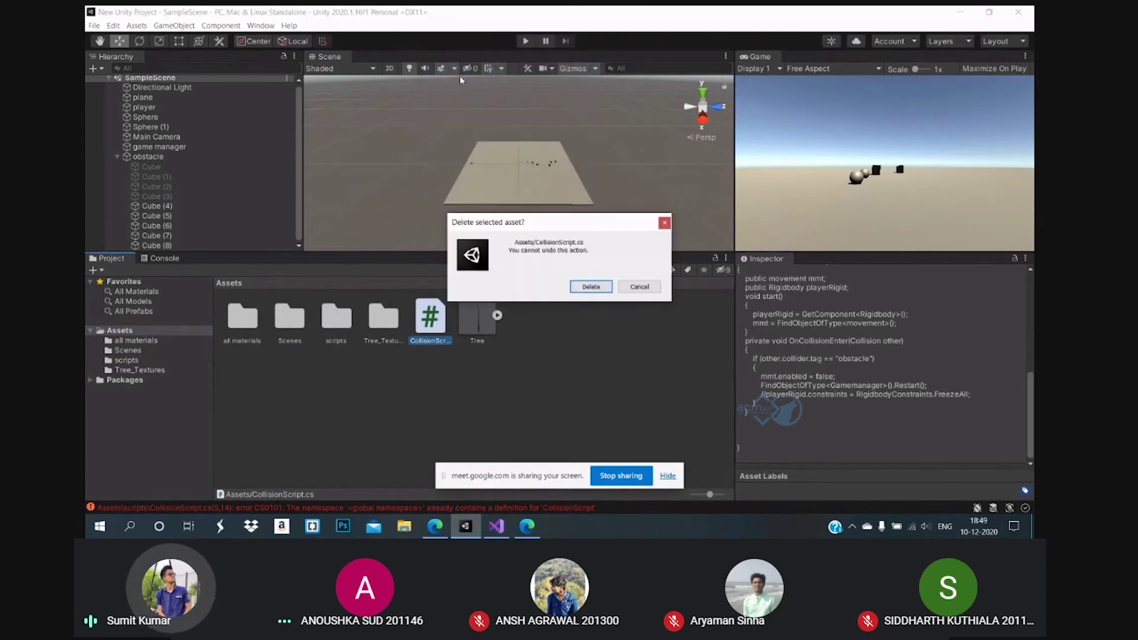
{"action": "left_click", "coordinate": [591, 288]}
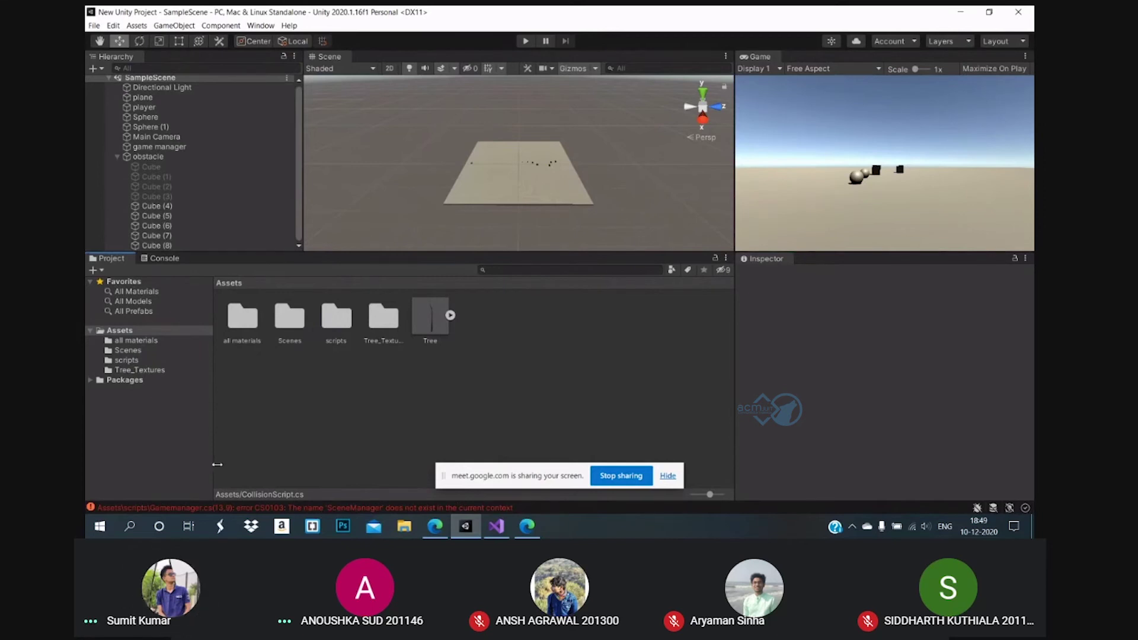
{"action": "left_click", "coordinate": [156, 261]}
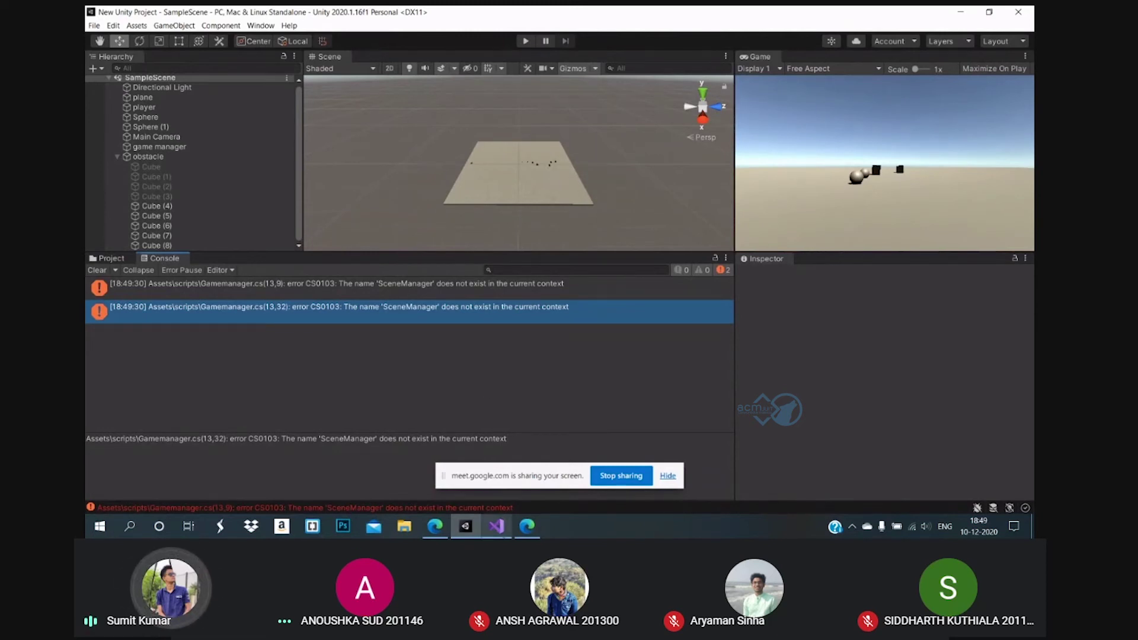
Add 'using UnityEngine.SceneManagement;' to CollisionScript.cs, copy the line and save the file
{"action": "left_click", "coordinate": [497, 526]}
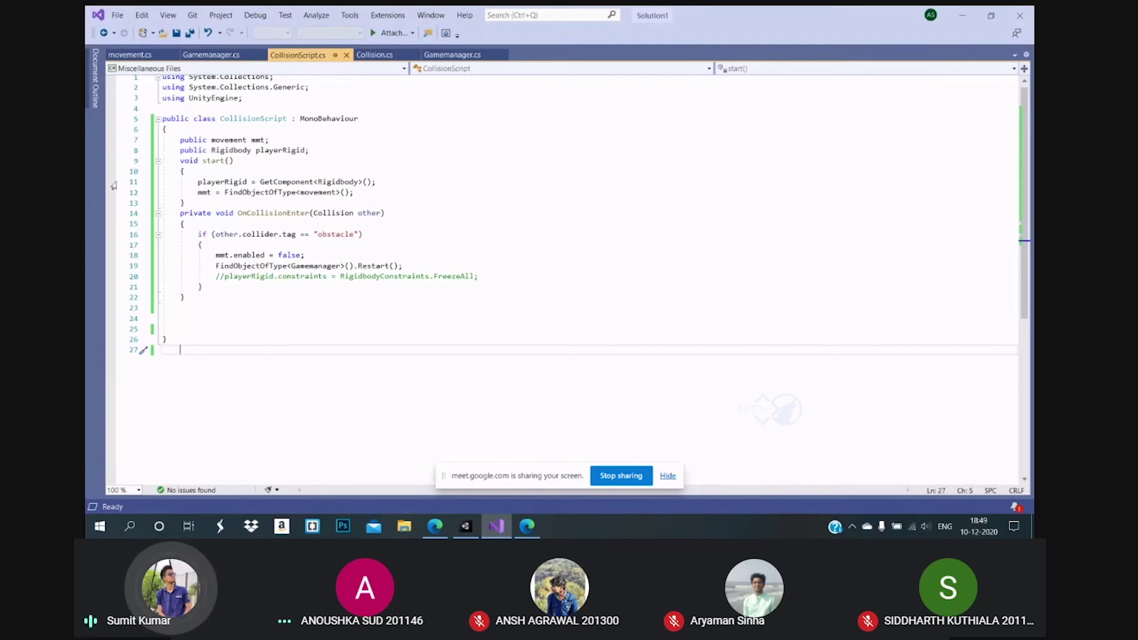
{"action": "left_click", "coordinate": [239, 98]}
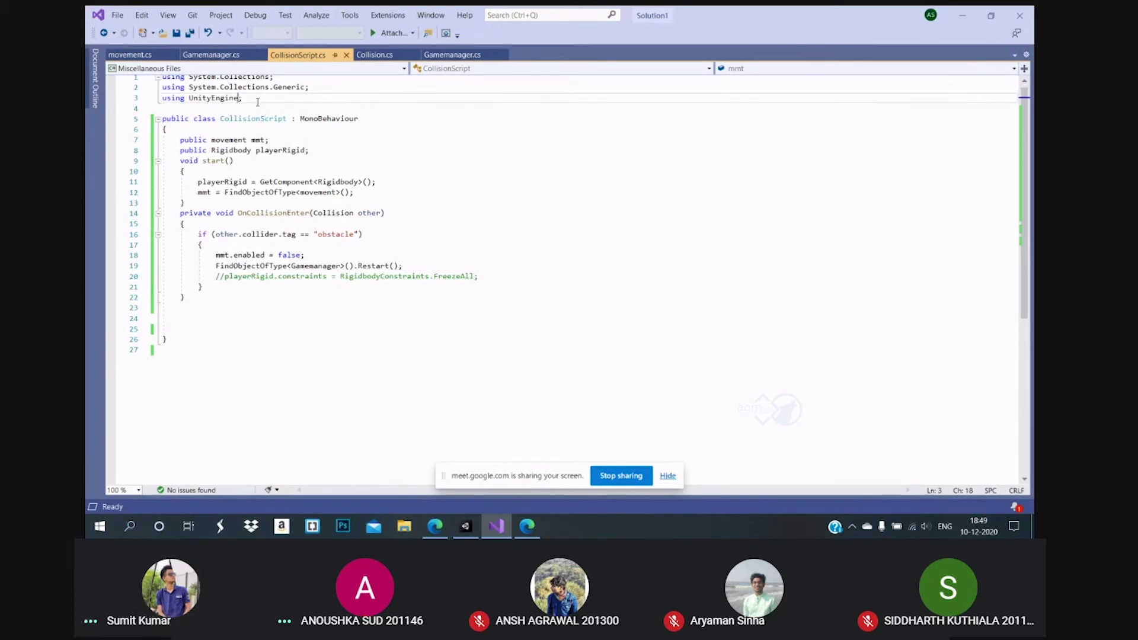
{"action": "left_click", "coordinate": [257, 106]}
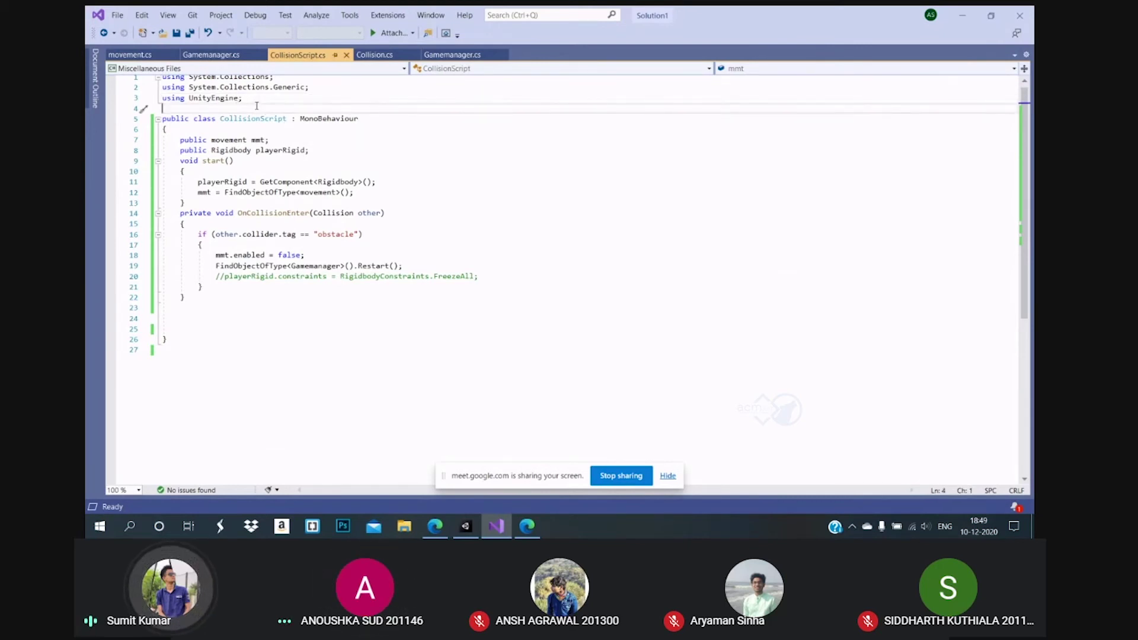
{"action": "type", "text": "using"}
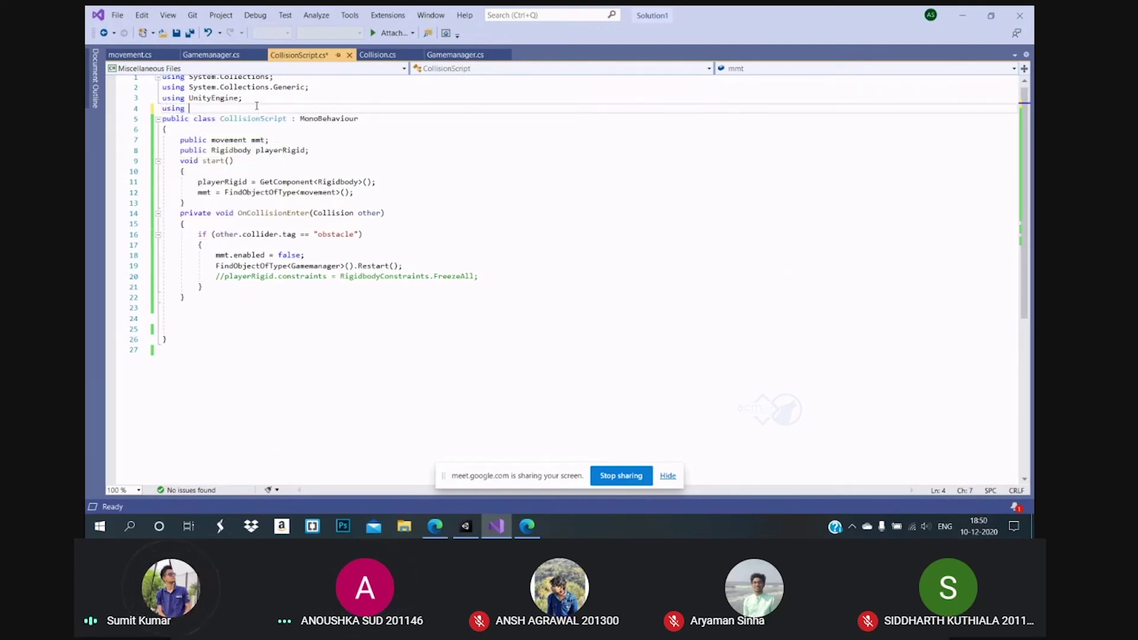
{"action": "type", "text": "Unity"}
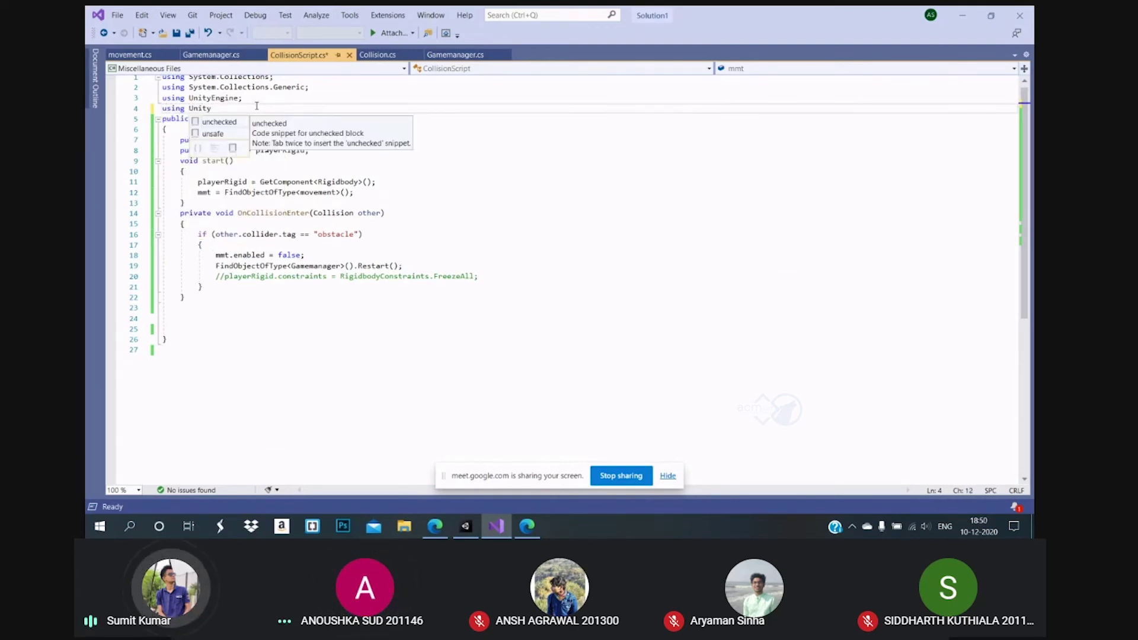
{"action": "type", "text": "Engine"}
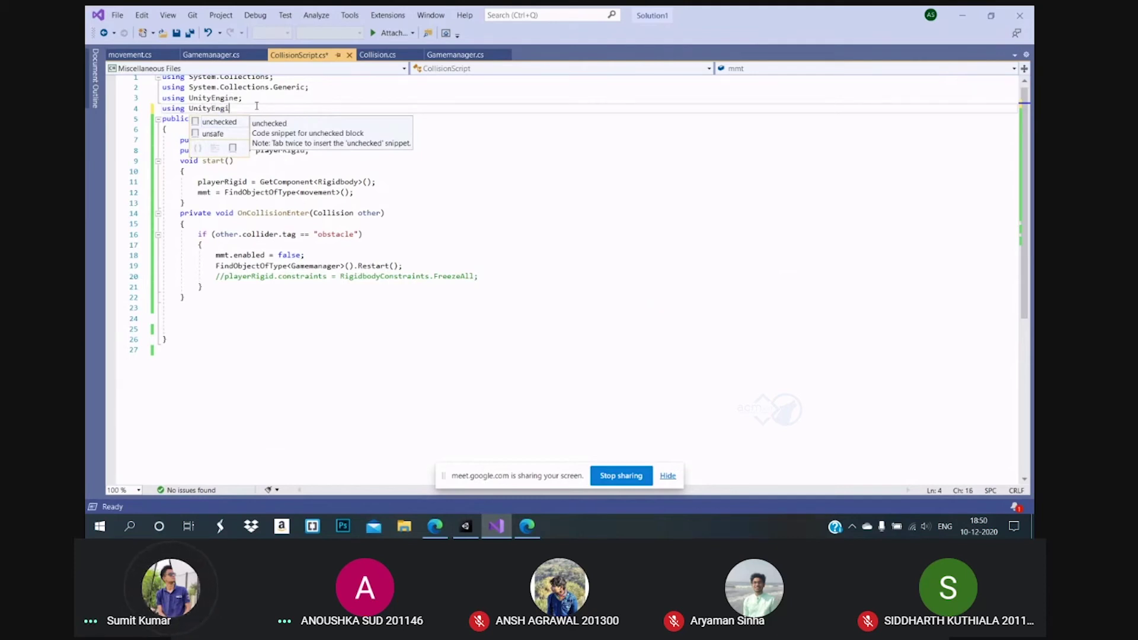
{"action": "type", "text": "."}
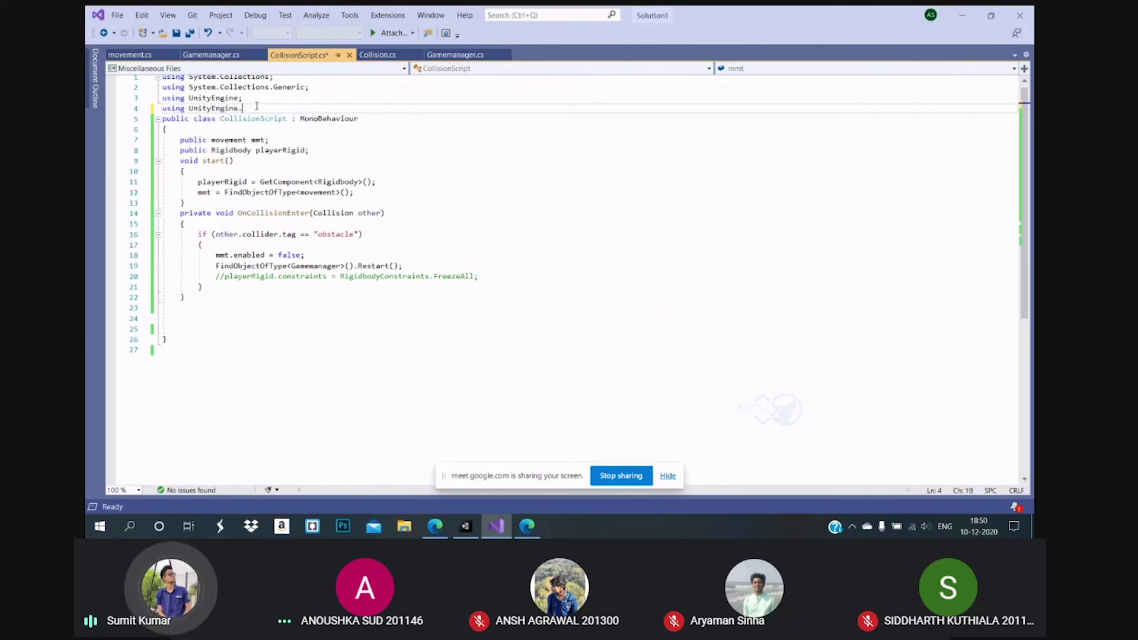
{"action": "type", "text": "S"}
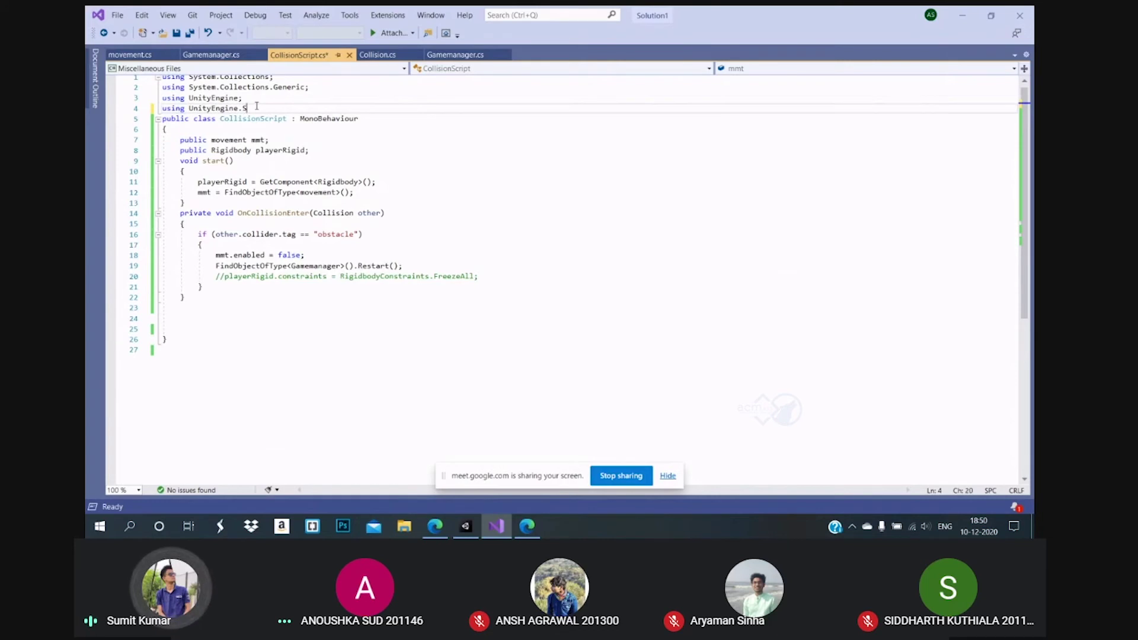
{"action": "type", "text": "ceneMana"}
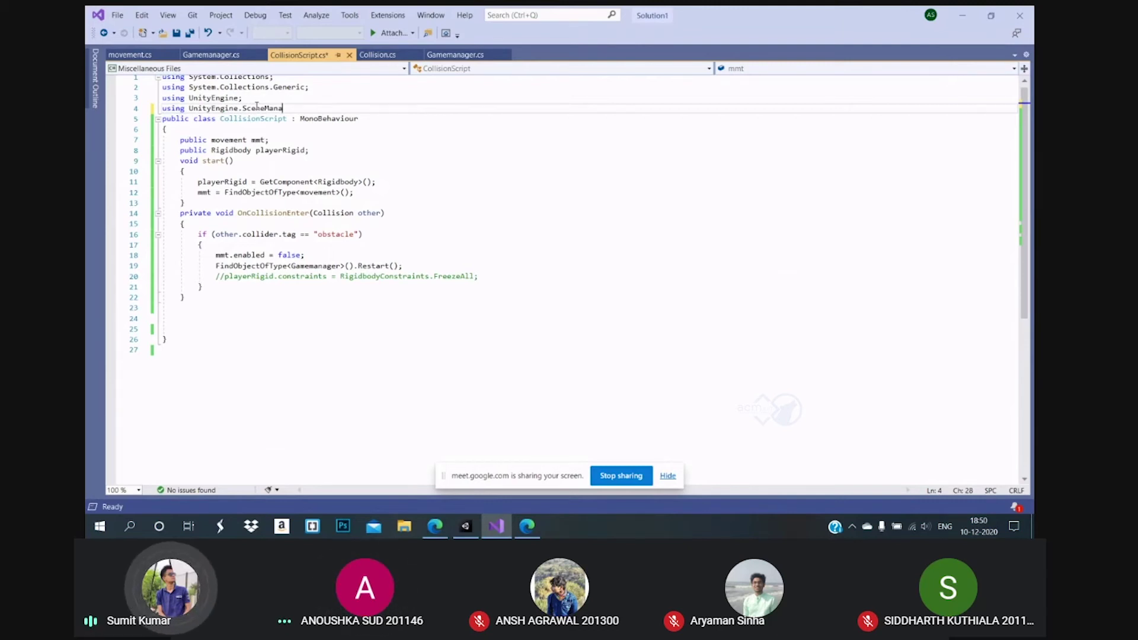
{"action": "type", "text": "gement;"}
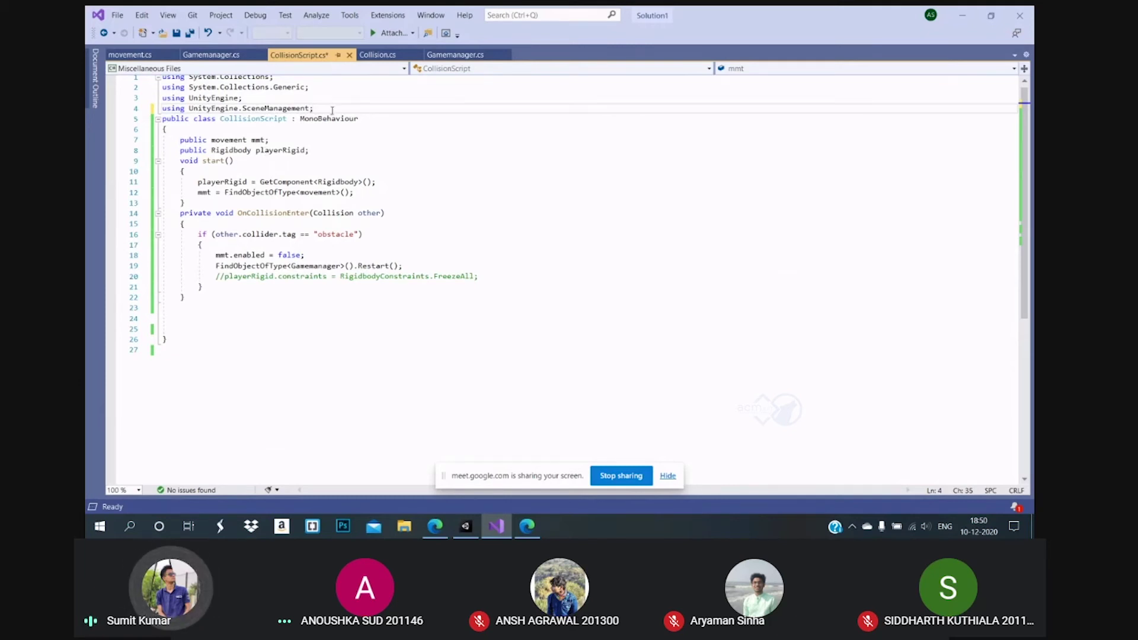
{"action": "left_click_drag", "start_coordinate": [331, 110], "coordinate": [158, 110]}
{"action": "key", "text": "ctrl+c"}
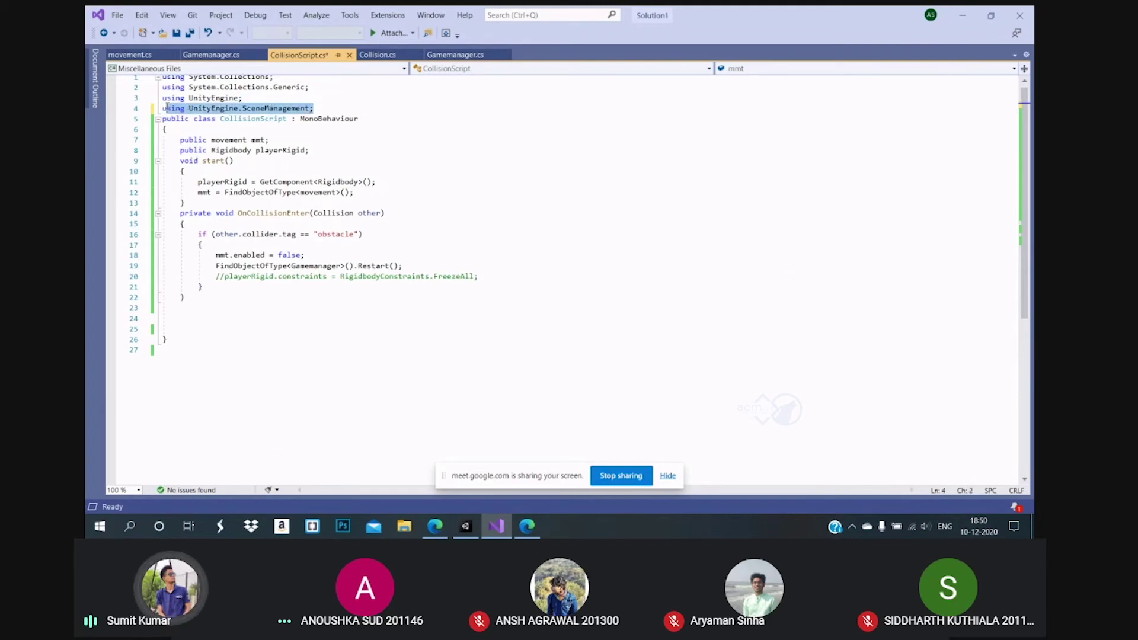
{"action": "key", "text": "ctrl+s"}
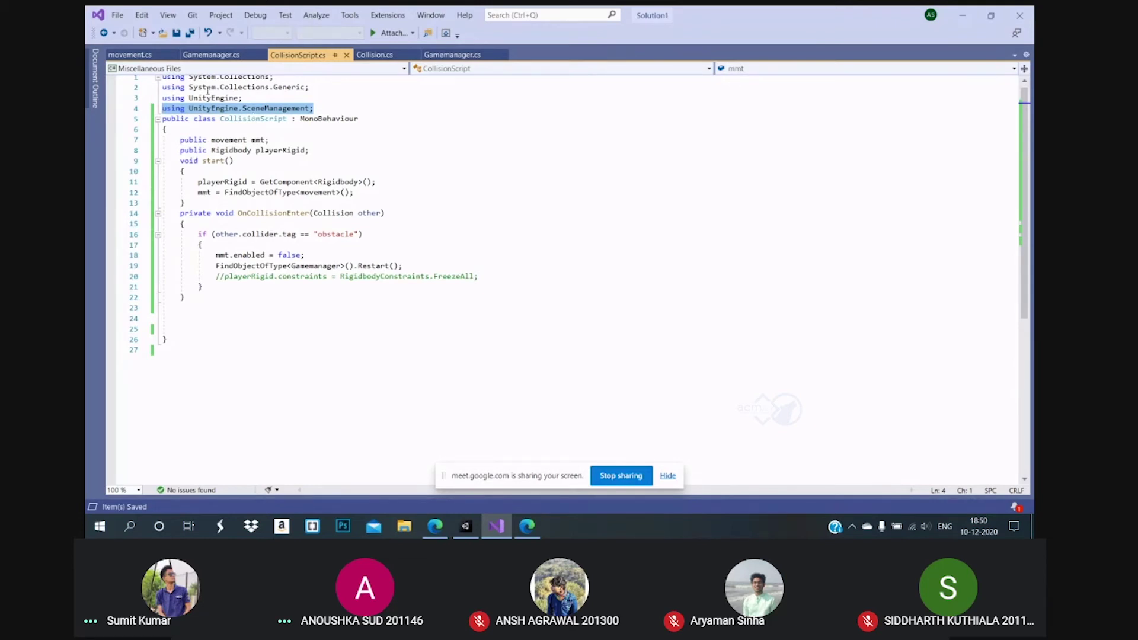
Paste the SceneManagement import into line 4 of Gamemanager.cs, save it, and return to Unity
{"action": "left_click", "coordinate": [206, 56]}
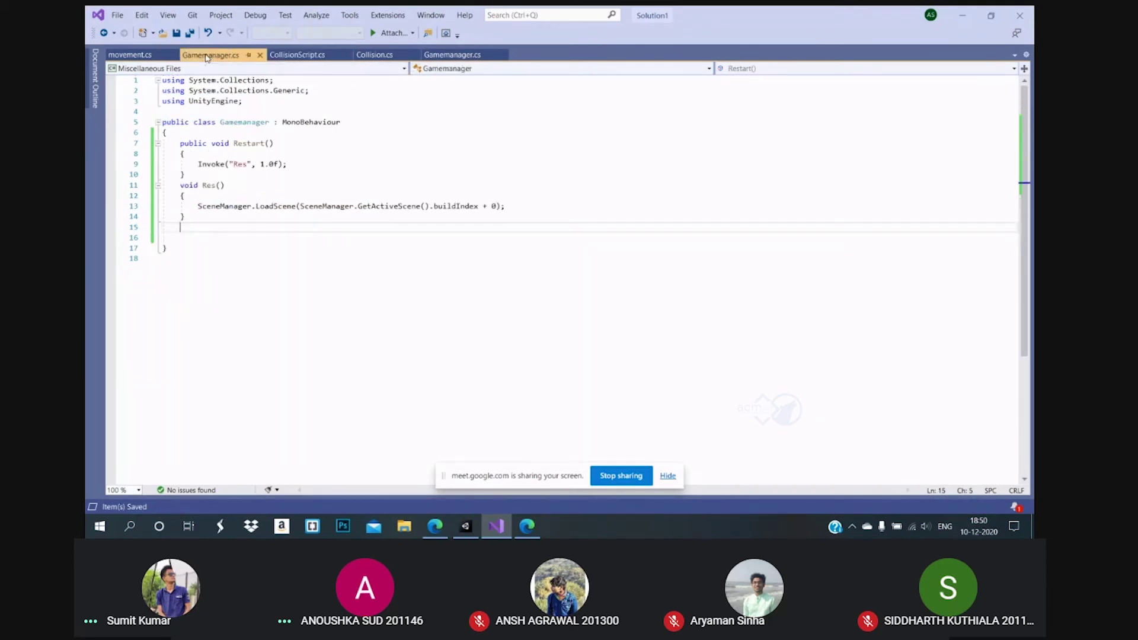
{"action": "left_click", "coordinate": [253, 109]}
{"action": "key", "text": "ctrl+v"}
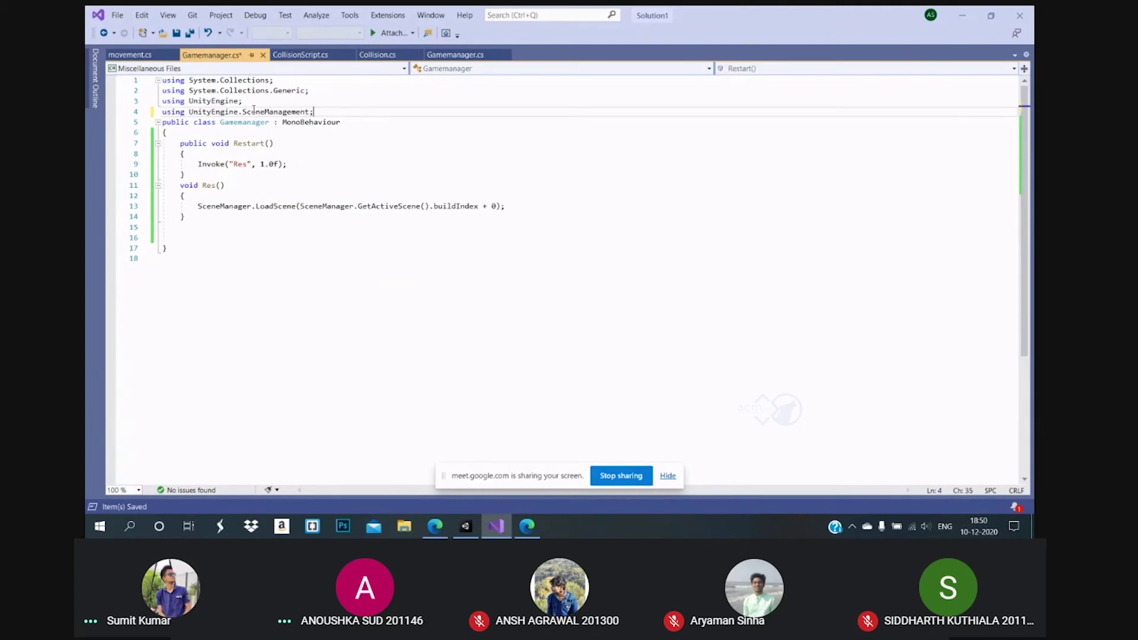
{"action": "key", "text": "ctrl+s"}
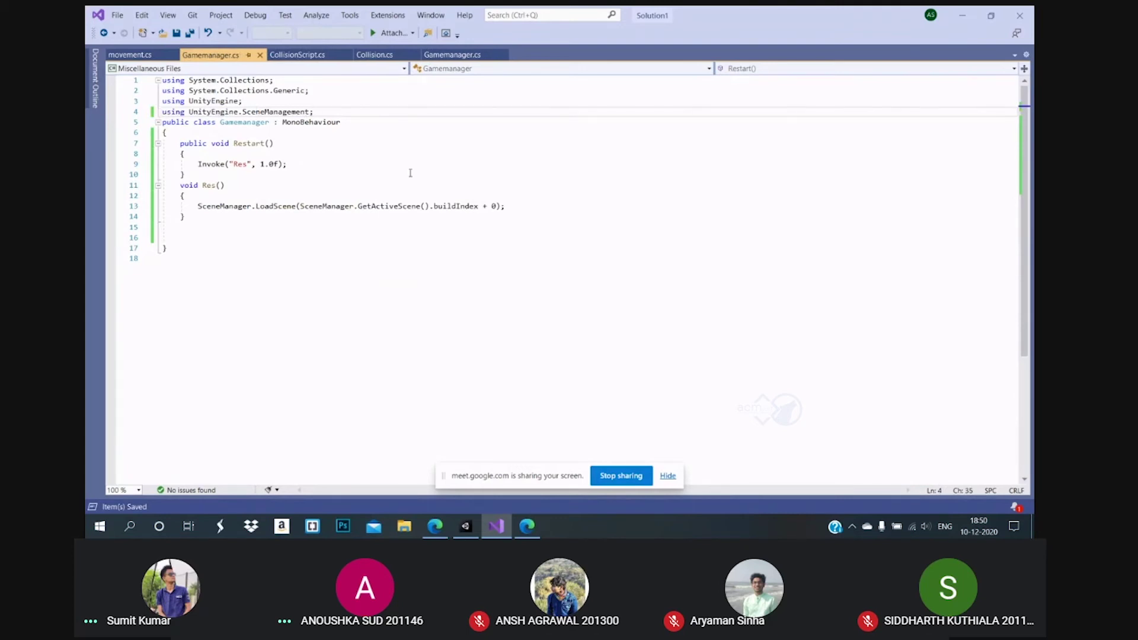
{"action": "left_click", "coordinate": [474, 524]}
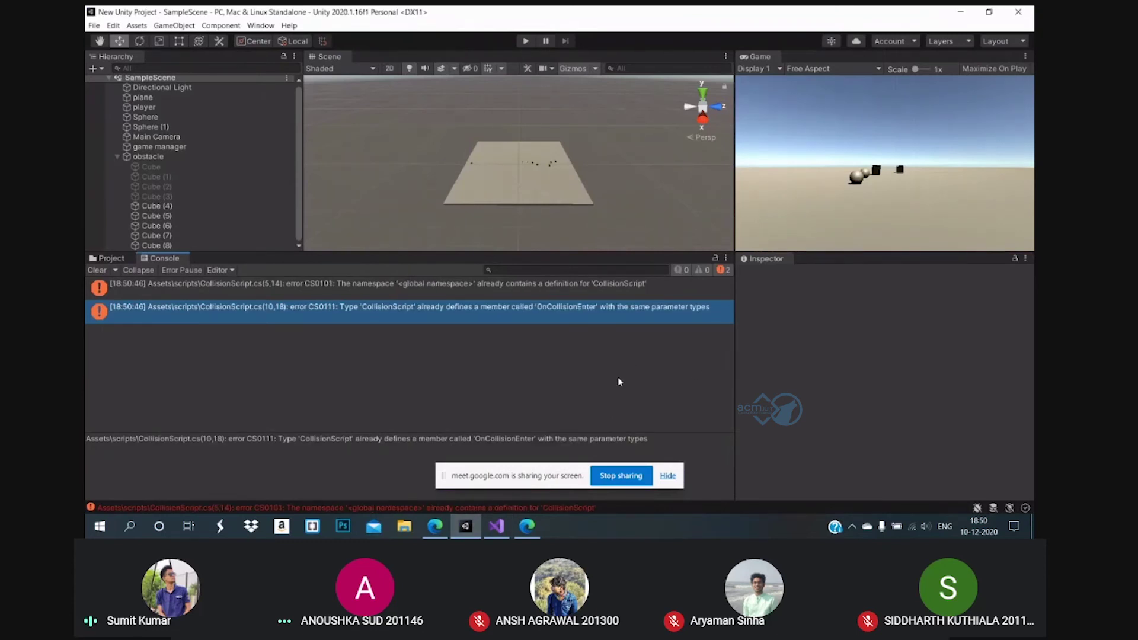
Glance at the Project assets and the remaining Console errors, then bring Google Meet forward
{"action": "left_click", "coordinate": [363, 195]}
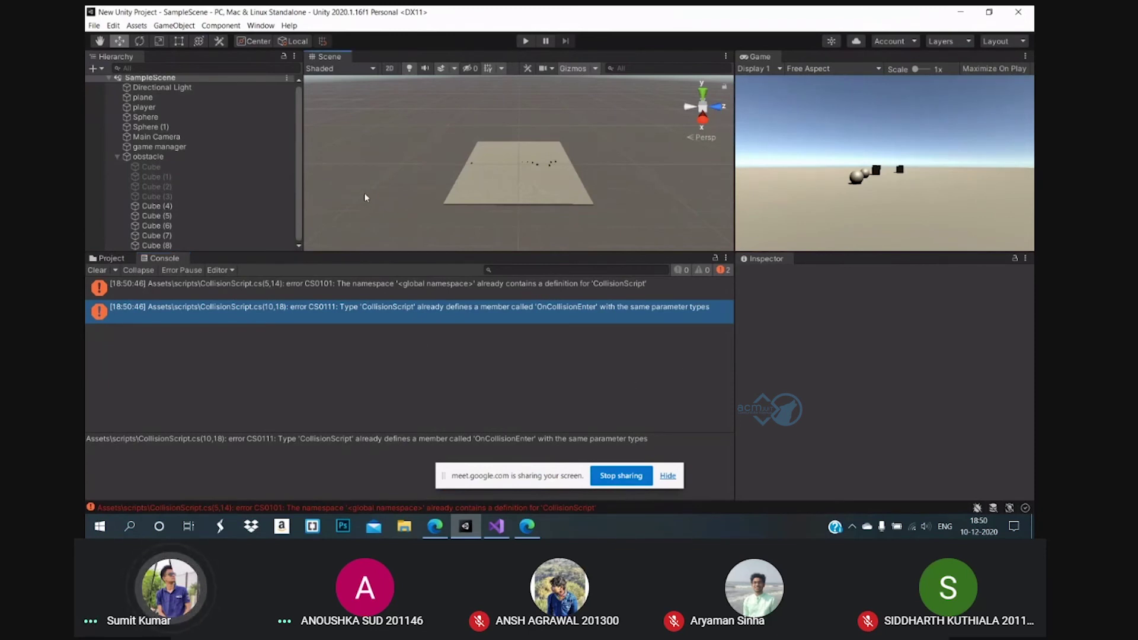
{"action": "left_click", "coordinate": [115, 261]}
{"action": "left_click", "coordinate": [152, 260]}
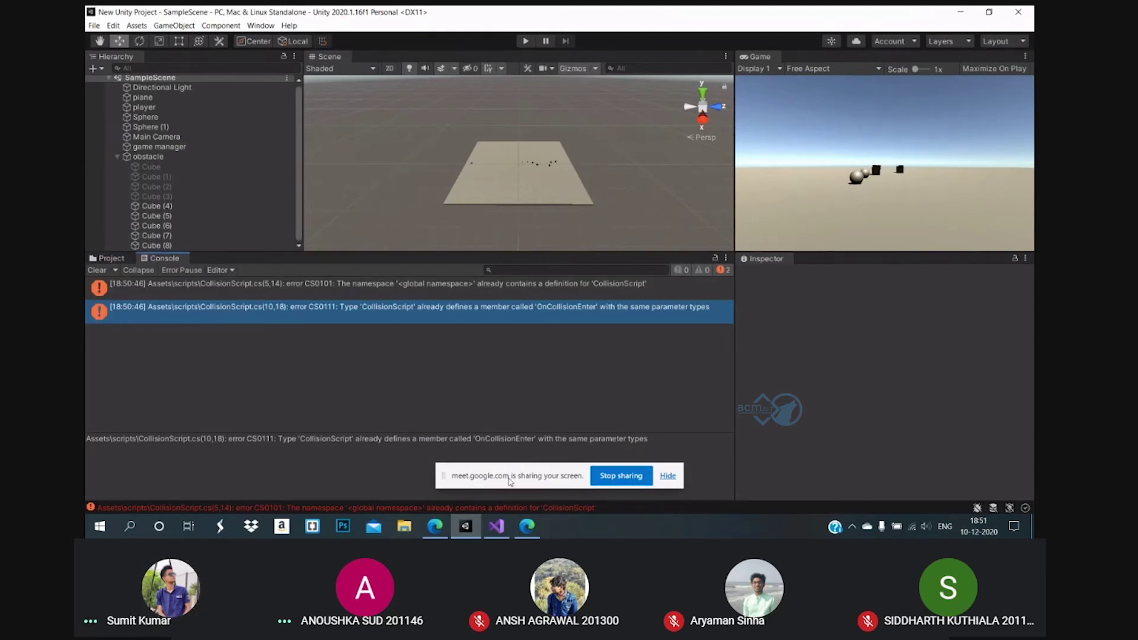
{"action": "left_click", "coordinate": [439, 533]}
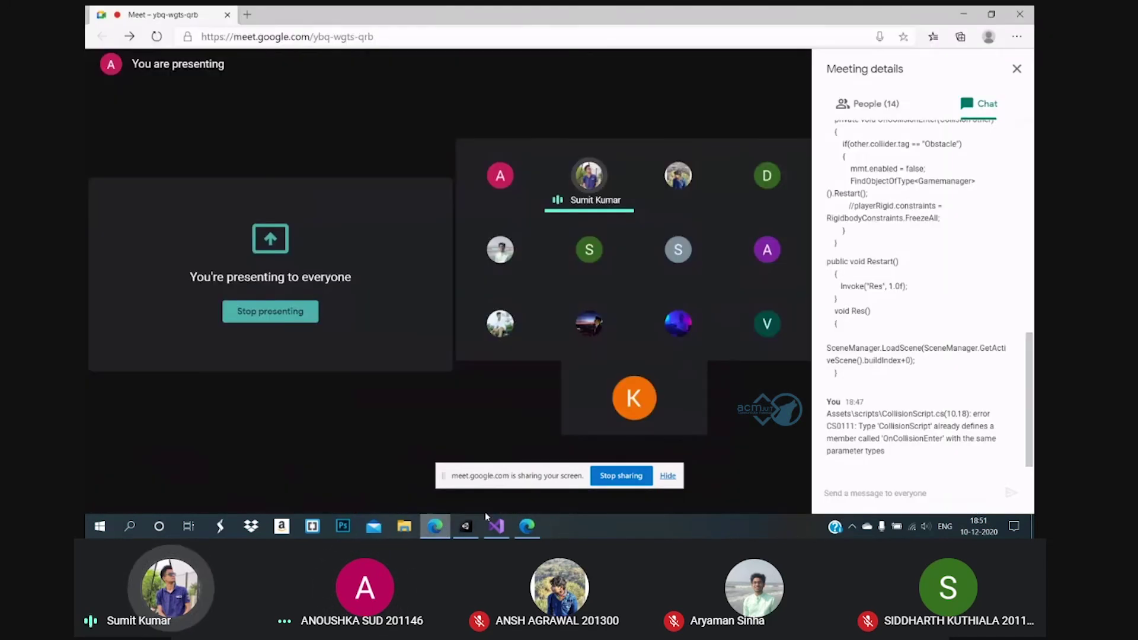
Stop sharing the screen in Meet and minimize the meeting window to reveal Unity
{"action": "left_click", "coordinate": [625, 474]}
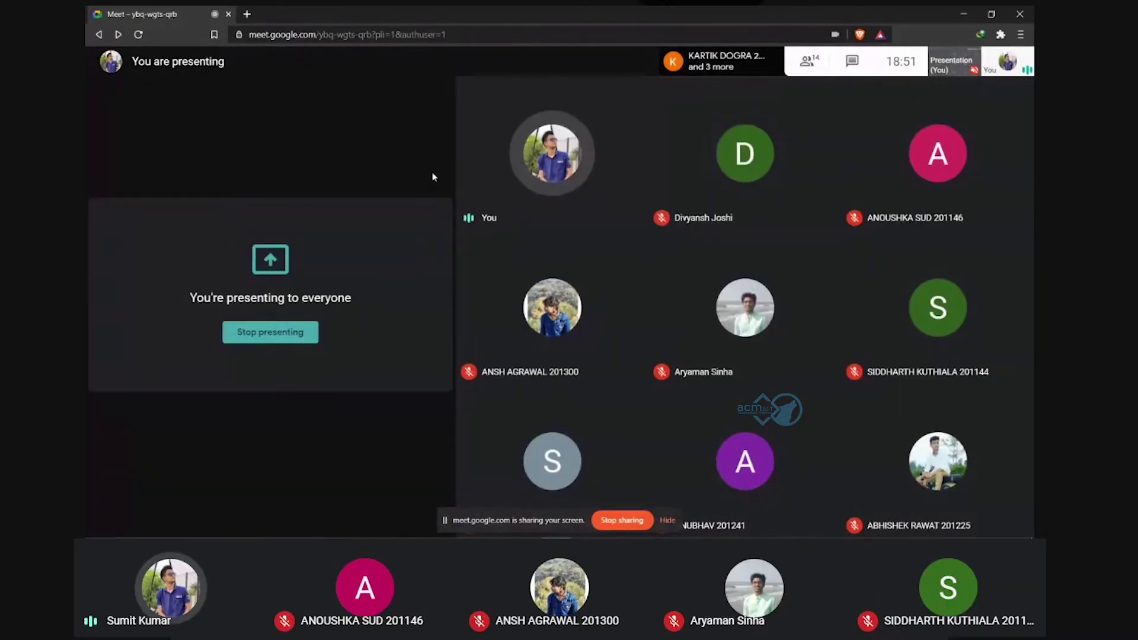
{"action": "left_click", "coordinate": [960, 14]}
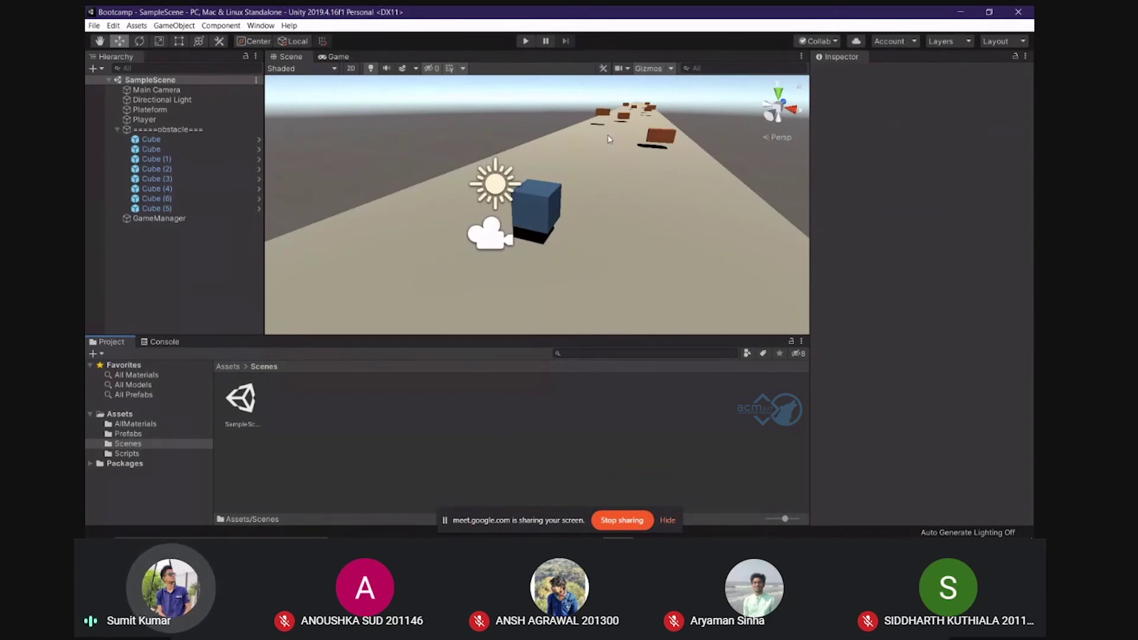
Bring up the right-click Create menu inside the Scenes folder beside SampleScene
{"action": "left_click", "coordinate": [241, 399]}
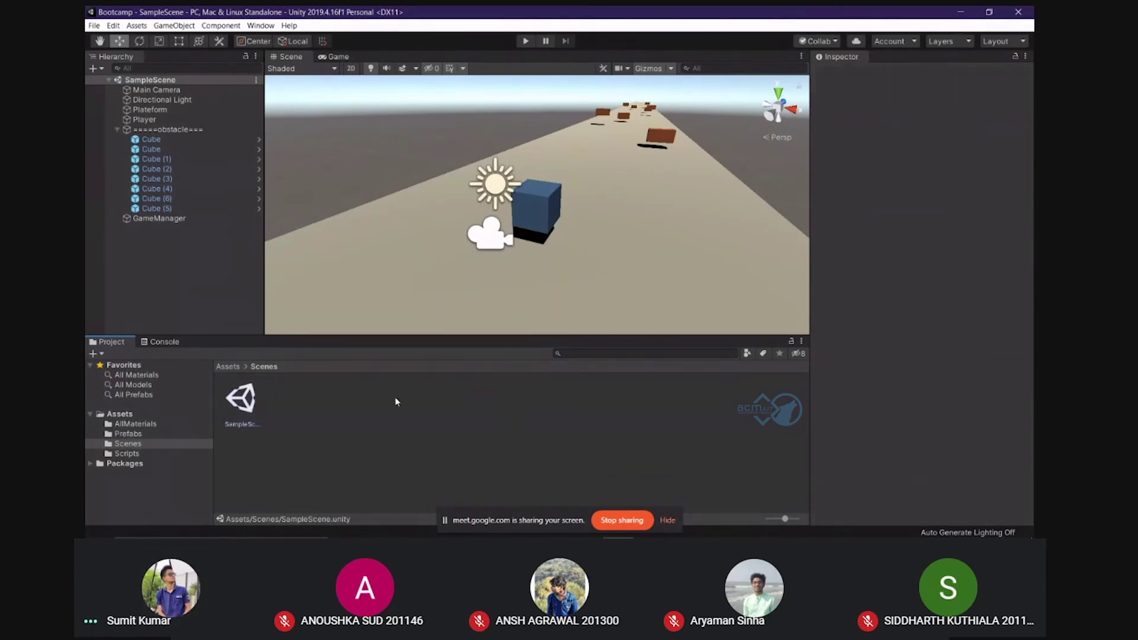
{"action": "left_click", "coordinate": [667, 520]}
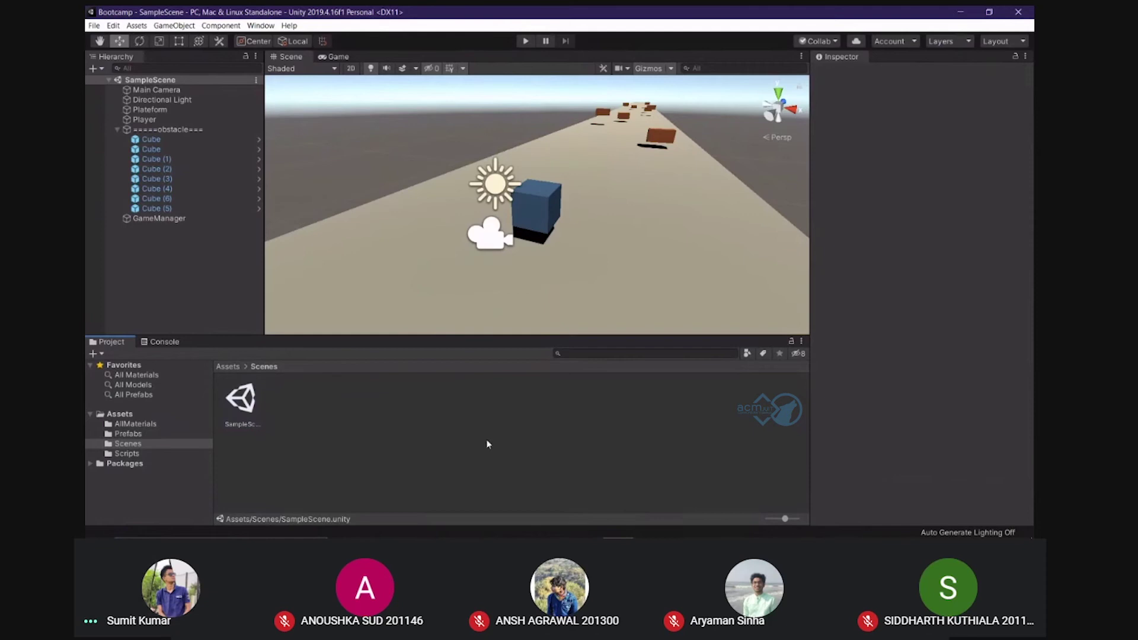
{"action": "right_click", "coordinate": [255, 398]}
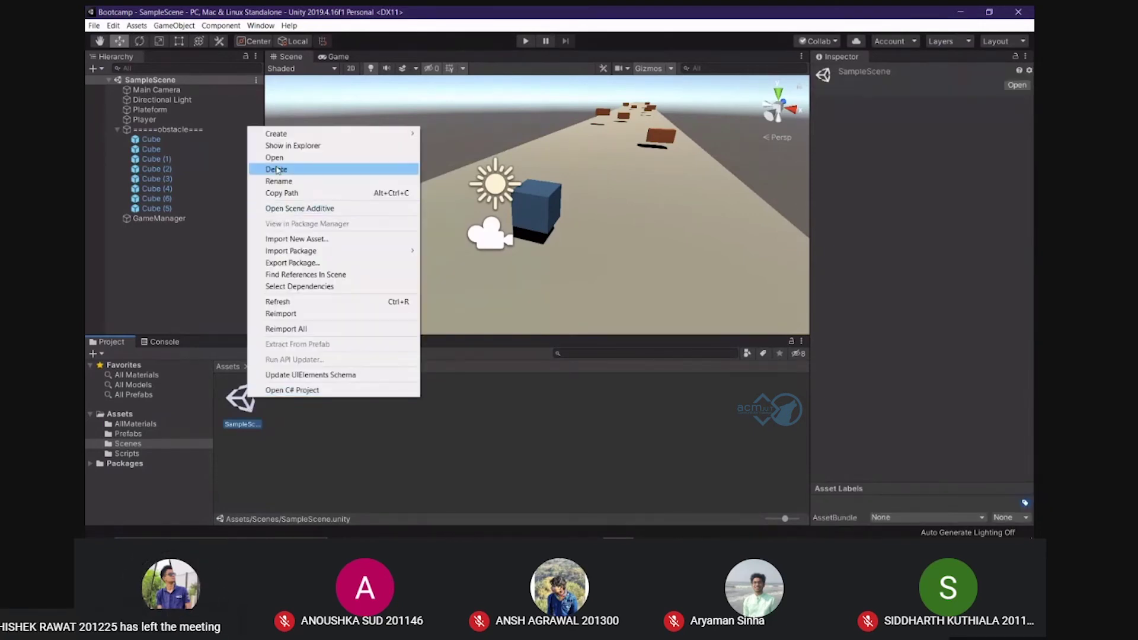
{"action": "left_click", "coordinate": [254, 406]}
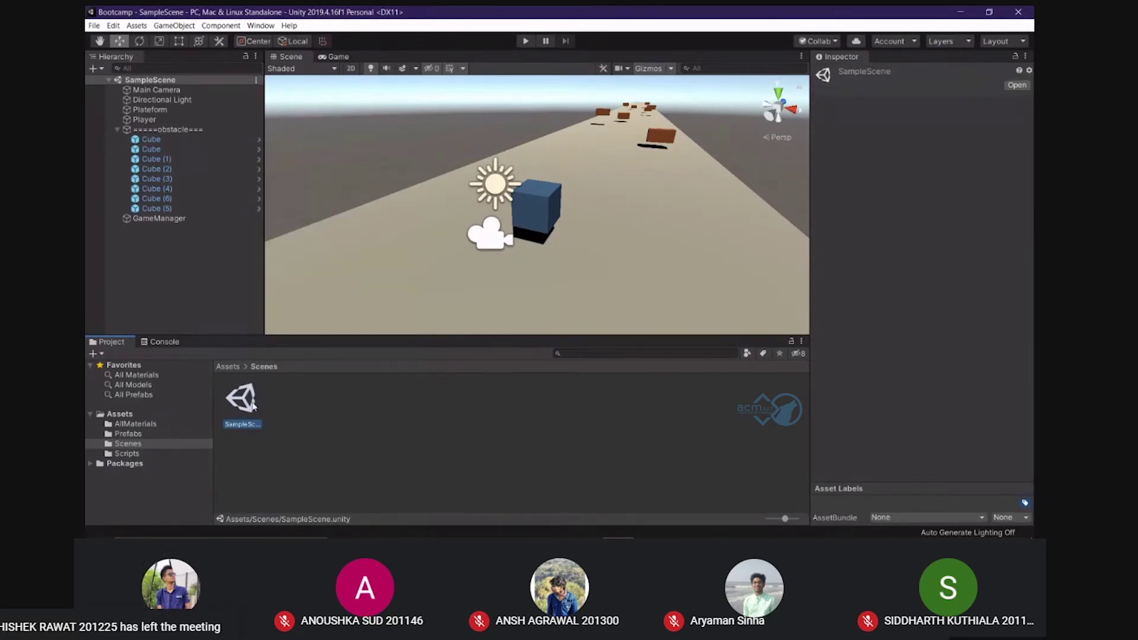
{"action": "left_click", "coordinate": [311, 419]}
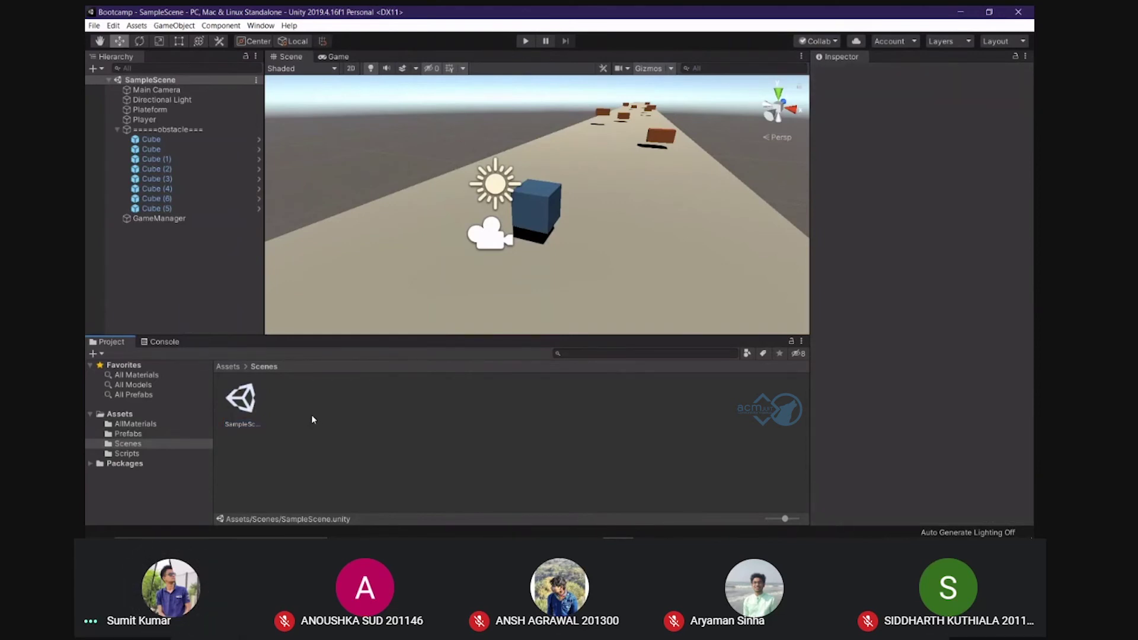
{"action": "right_click", "coordinate": [251, 403]}
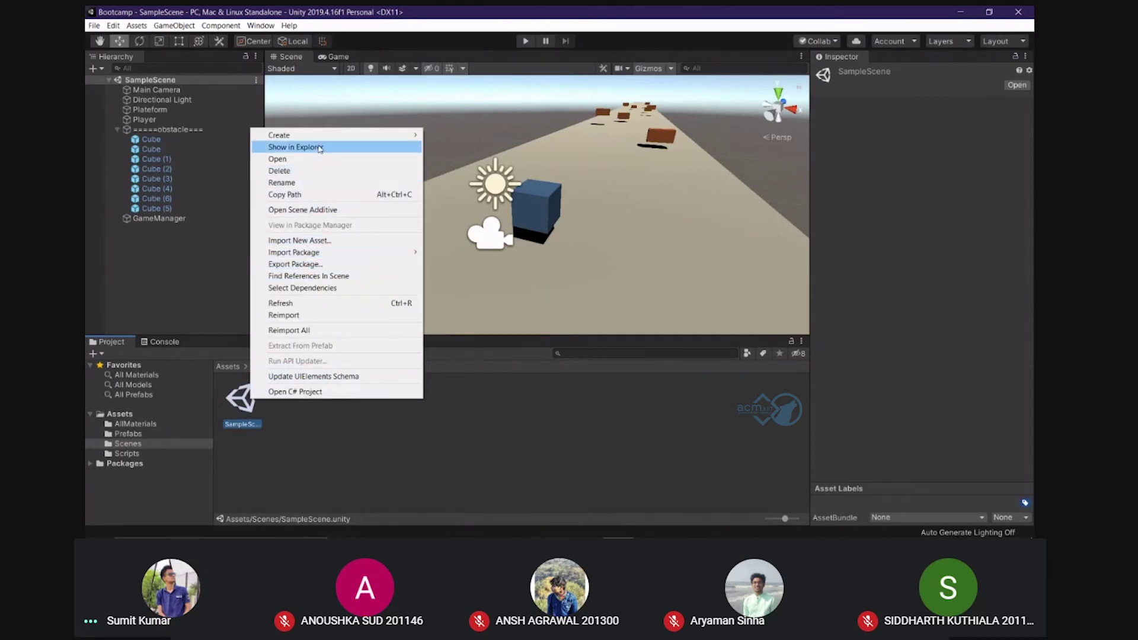
{"action": "mouse_move", "coordinate": [319, 135]}
{"action": "left_click", "coordinate": [318, 418]}
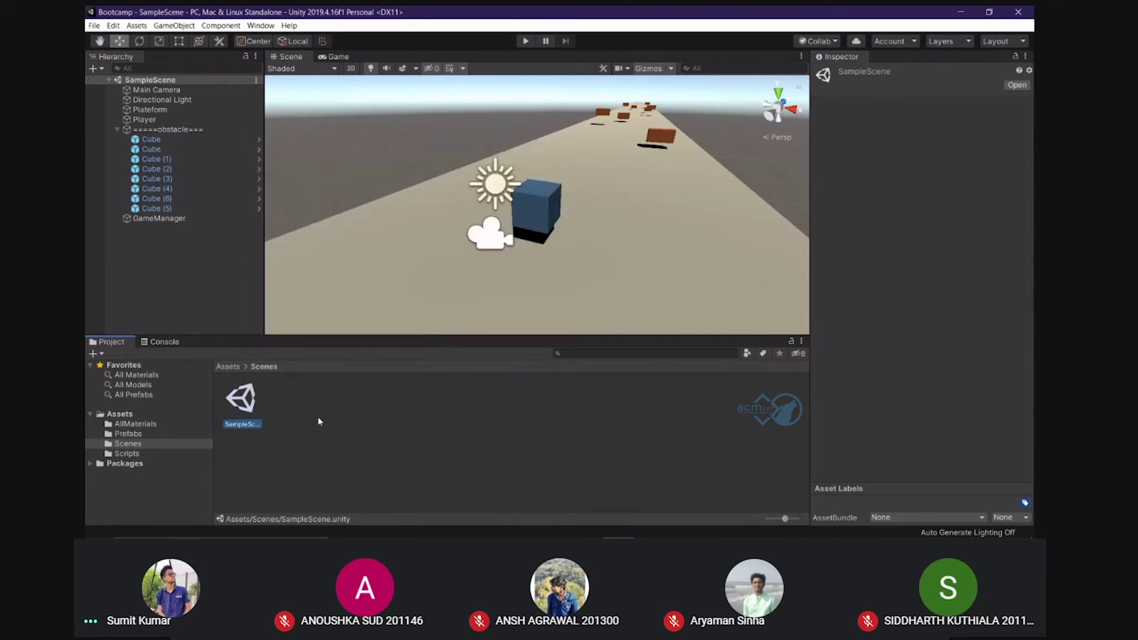
{"action": "right_click", "coordinate": [242, 410]}
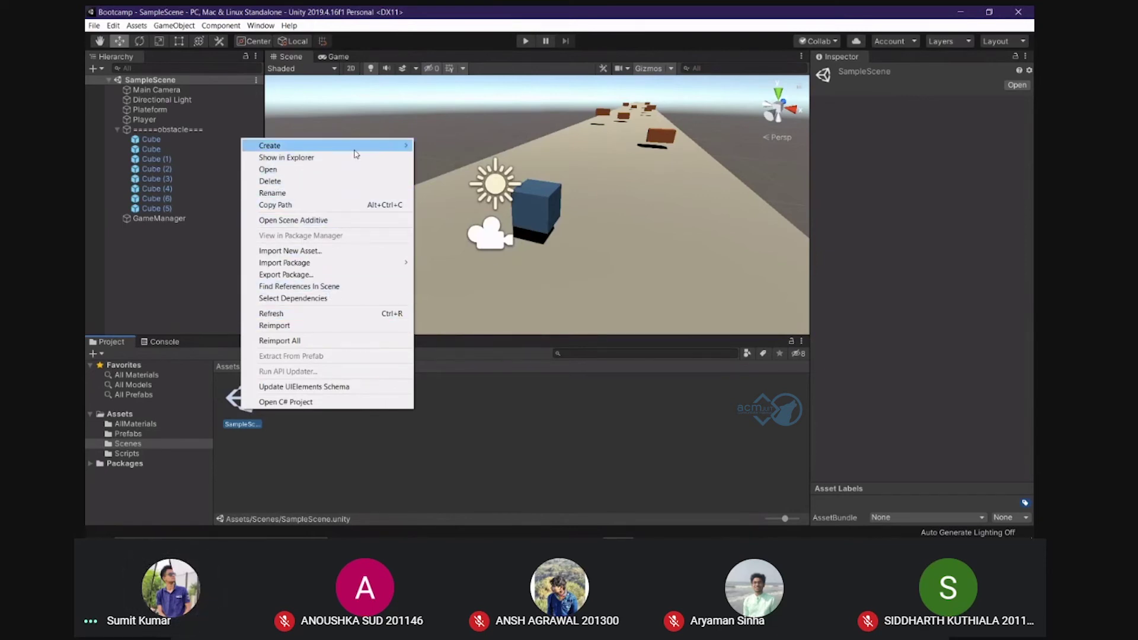
{"action": "mouse_move", "coordinate": [356, 152]}
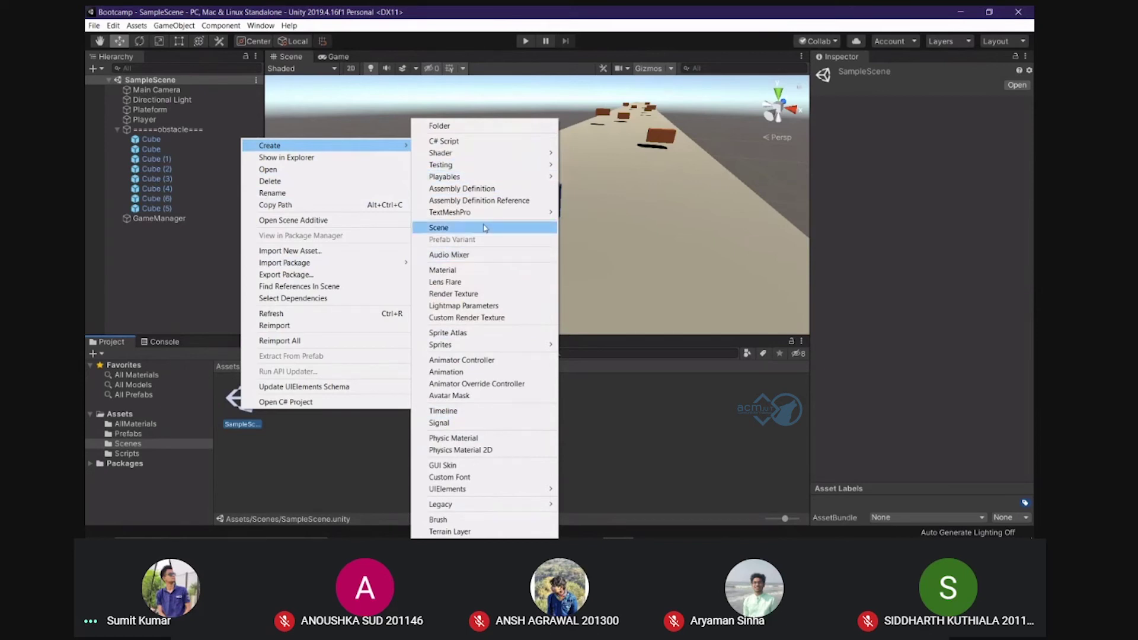
Create a new scene asset named Scene2 in the Scenes folder
{"action": "left_click", "coordinate": [484, 229]}
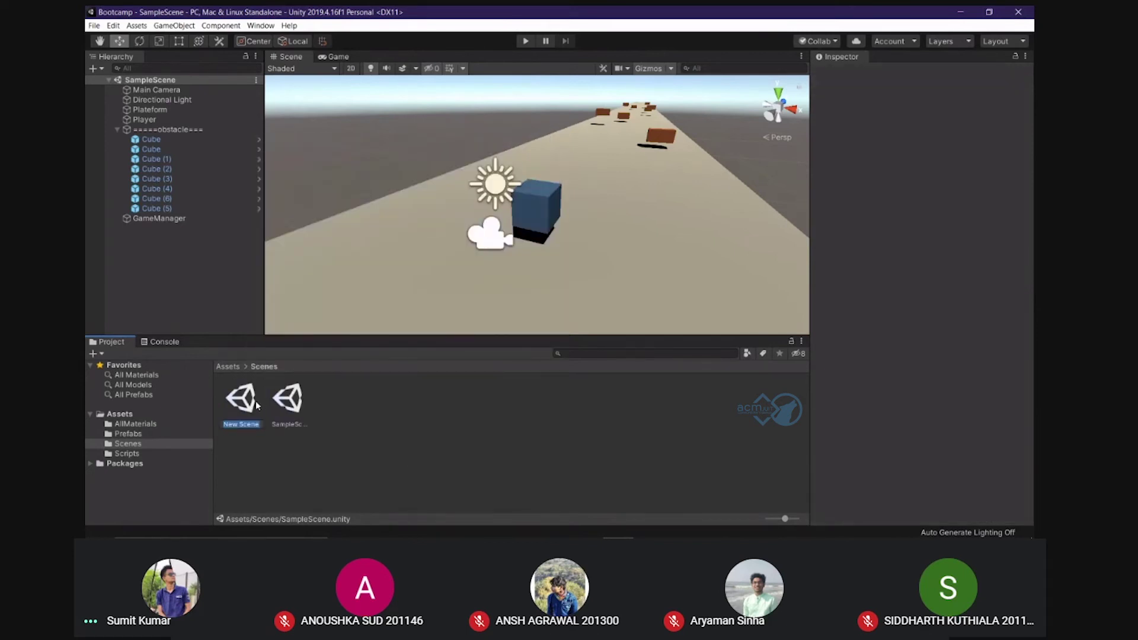
{"action": "type", "text": "Scene2"}
{"action": "key", "text": "Return"}
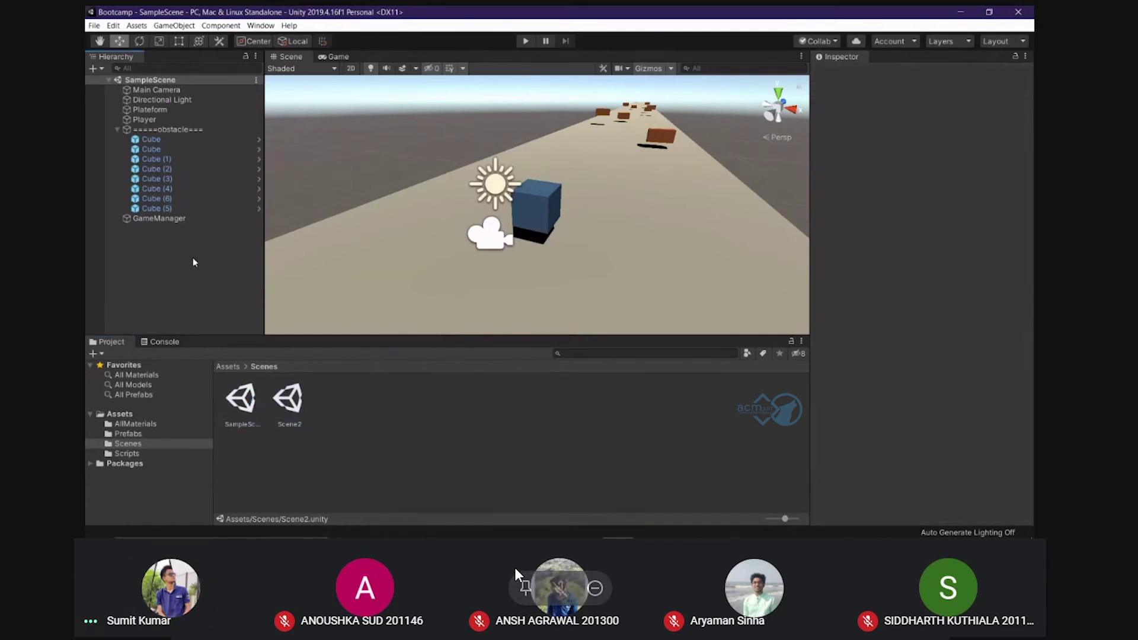
Select and copy all of SampleScene's objects, then open Scene2
{"action": "left_click", "coordinate": [156, 91]}
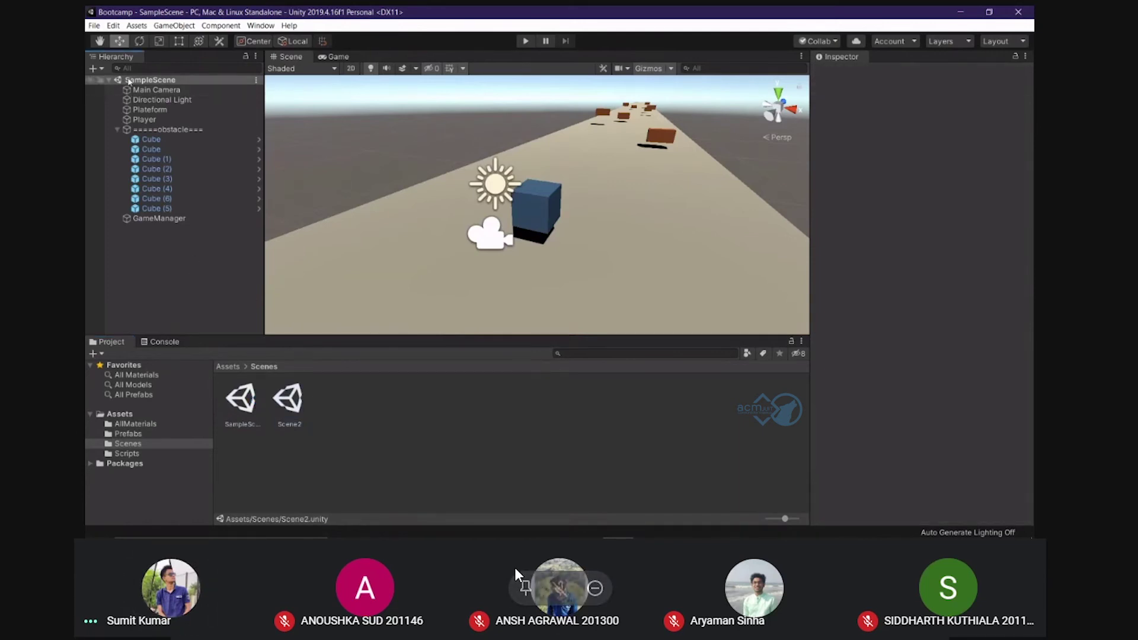
{"action": "left_click", "coordinate": [178, 219], "text": "shift"}
{"action": "left_click", "coordinate": [349, 439]}
{"action": "left_click", "coordinate": [279, 408]}
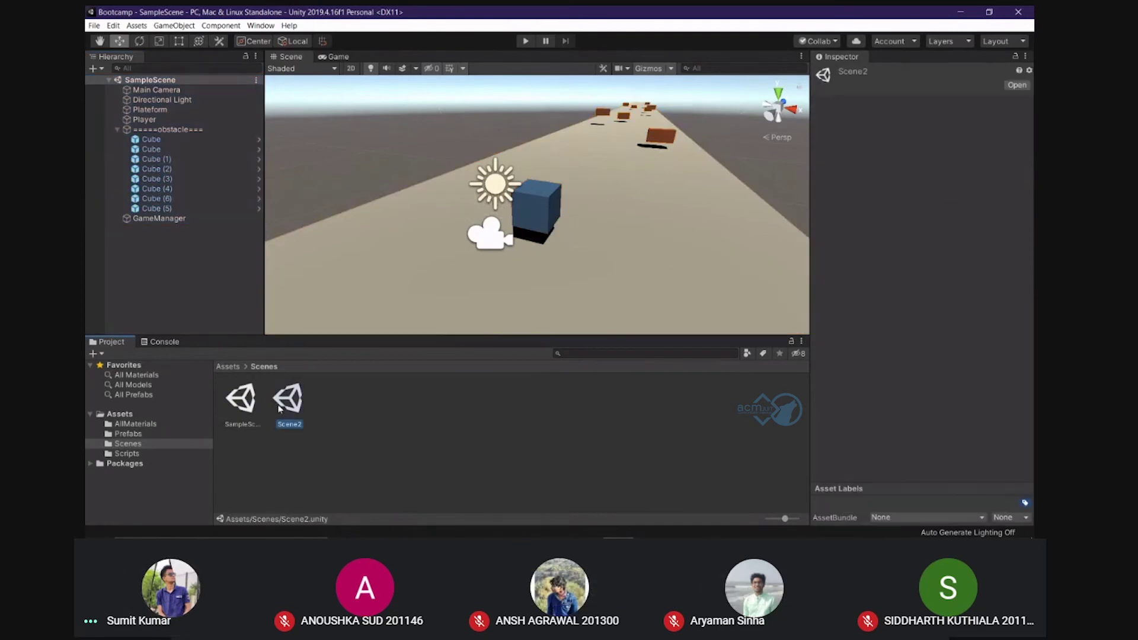
{"action": "double_click", "coordinate": [285, 407]}
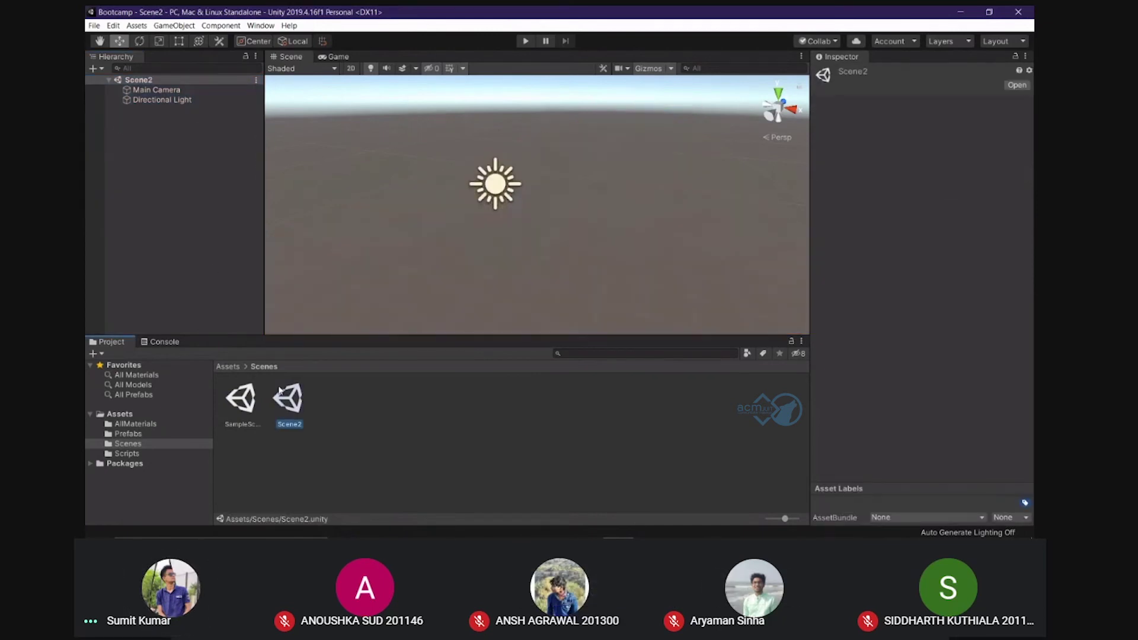
Replace Scene2's default Main Camera and Directional Light with the objects copied from SampleScene
{"action": "key", "text": "ctrl+a"}
{"action": "left_click", "coordinate": [203, 220]}
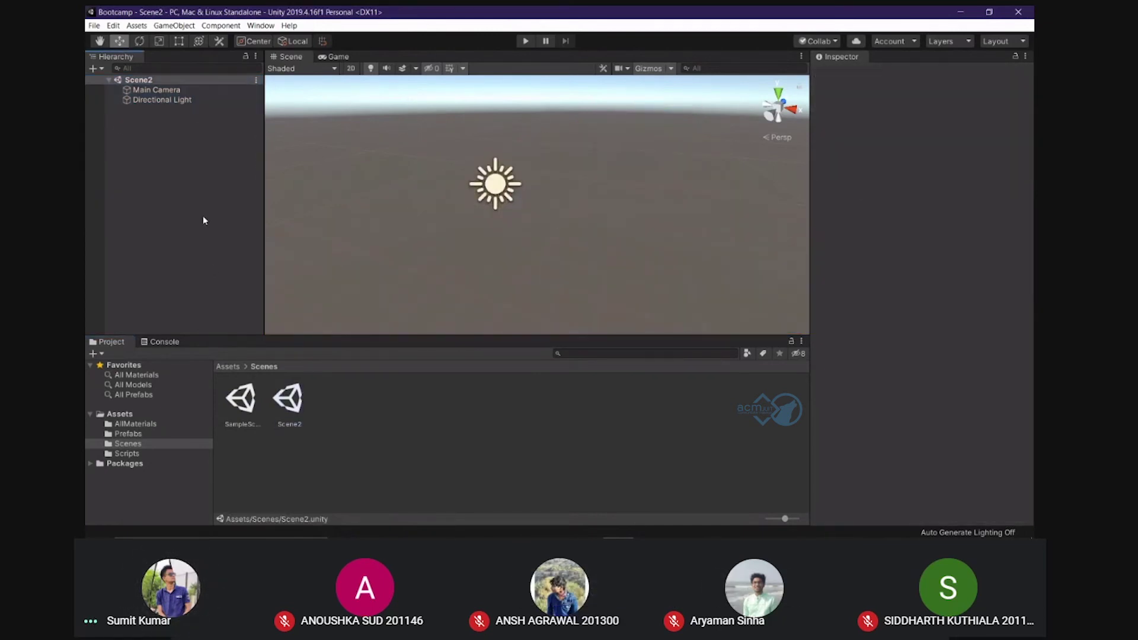
{"action": "left_click", "coordinate": [172, 90]}
{"action": "left_click", "coordinate": [175, 100], "text": "shift"}
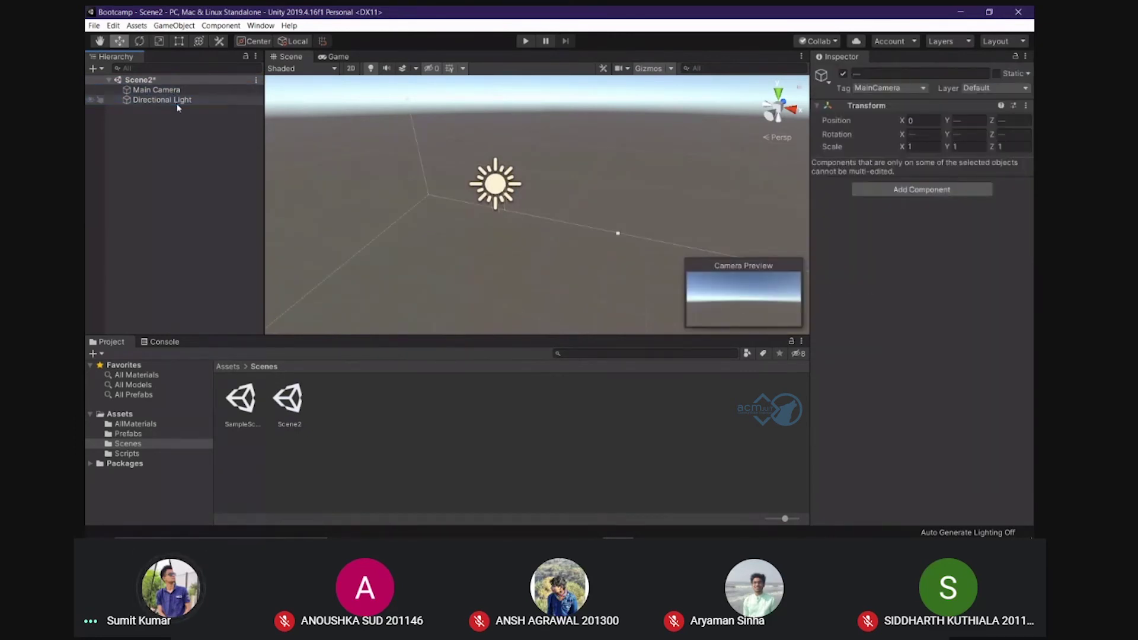
{"action": "key", "text": "Delete"}
{"action": "key", "text": "ctrl+z"}
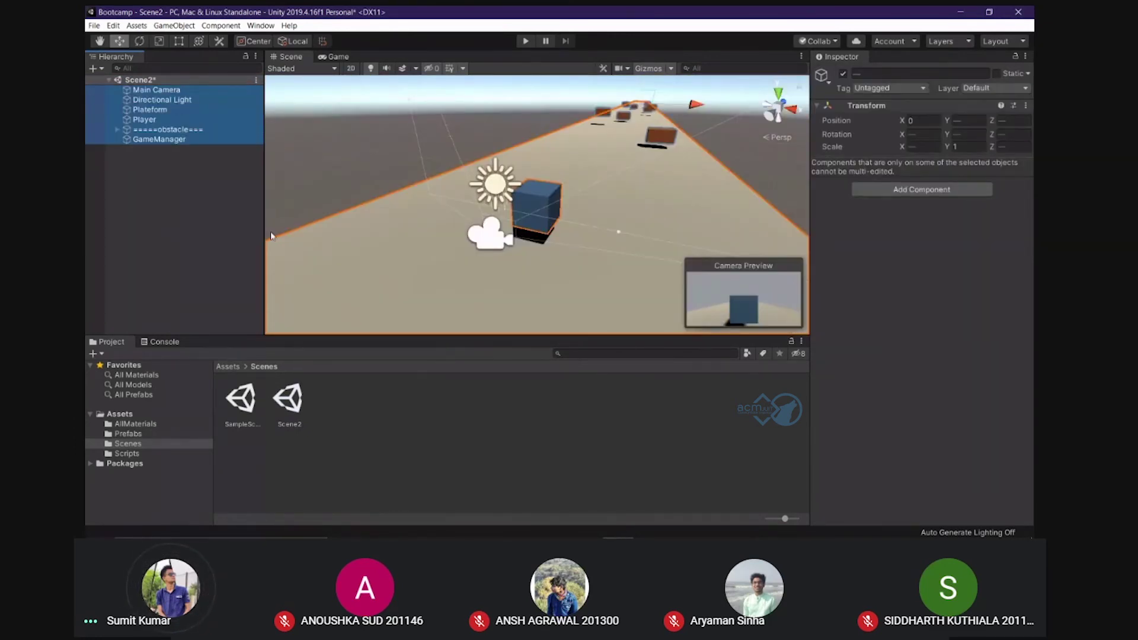
{"action": "left_click", "coordinate": [204, 263]}
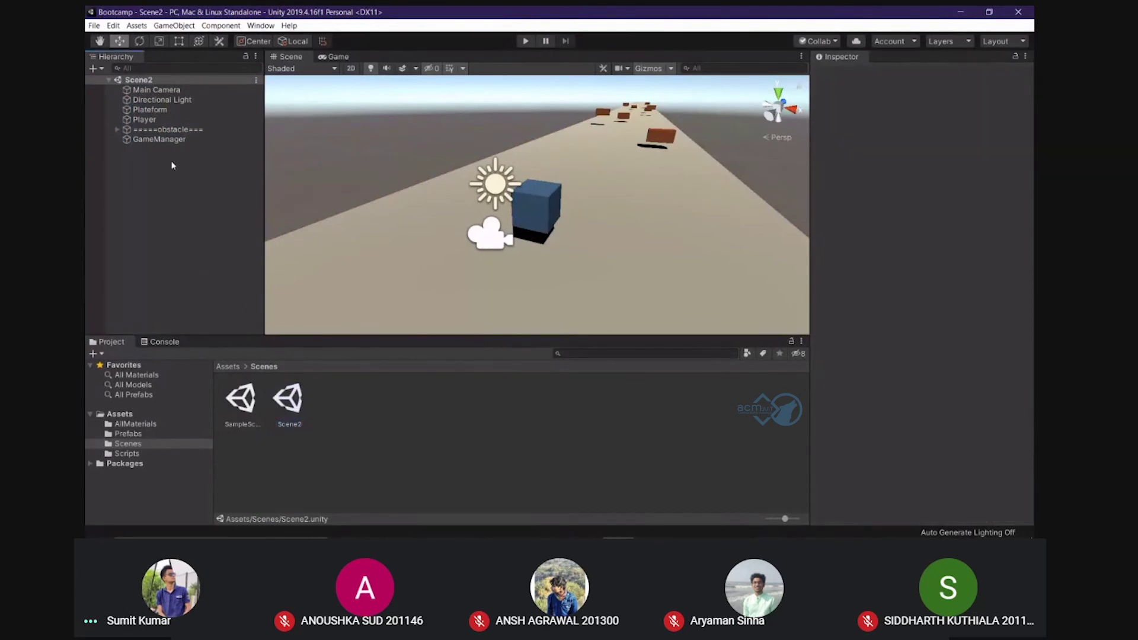
{"action": "left_click", "coordinate": [169, 130]}
Expand the Player's Movement (Fwd Force 1000, Side Force 200) and Collision Script components, then open Movement.cs
{"action": "left_click", "coordinate": [118, 129]}
{"action": "left_click", "coordinate": [132, 120]}
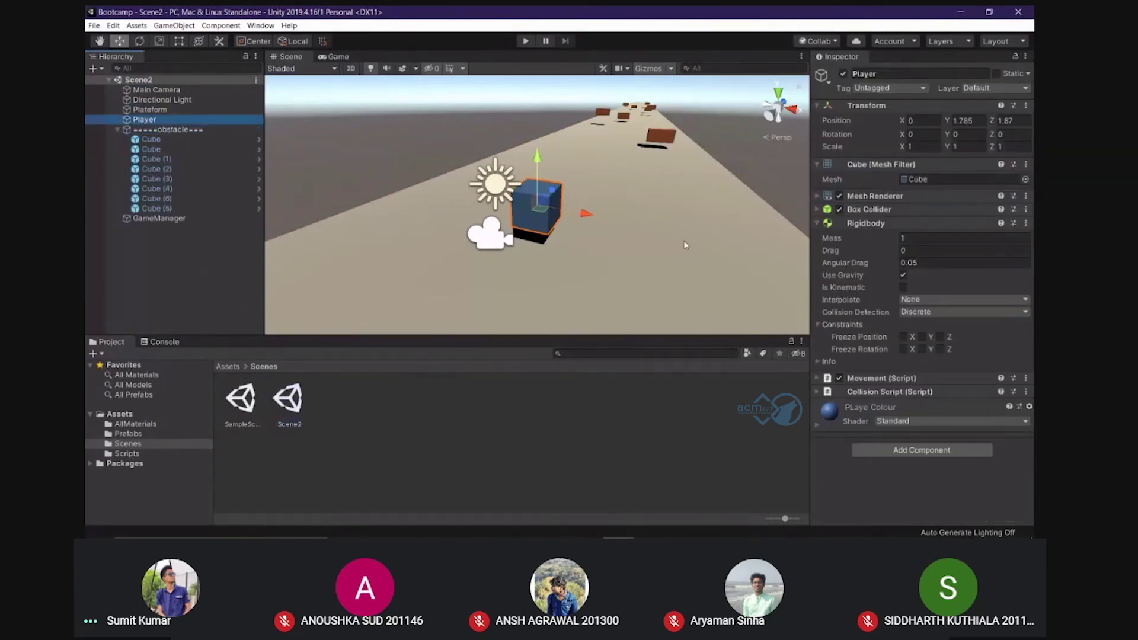
{"action": "left_click", "coordinate": [843, 393]}
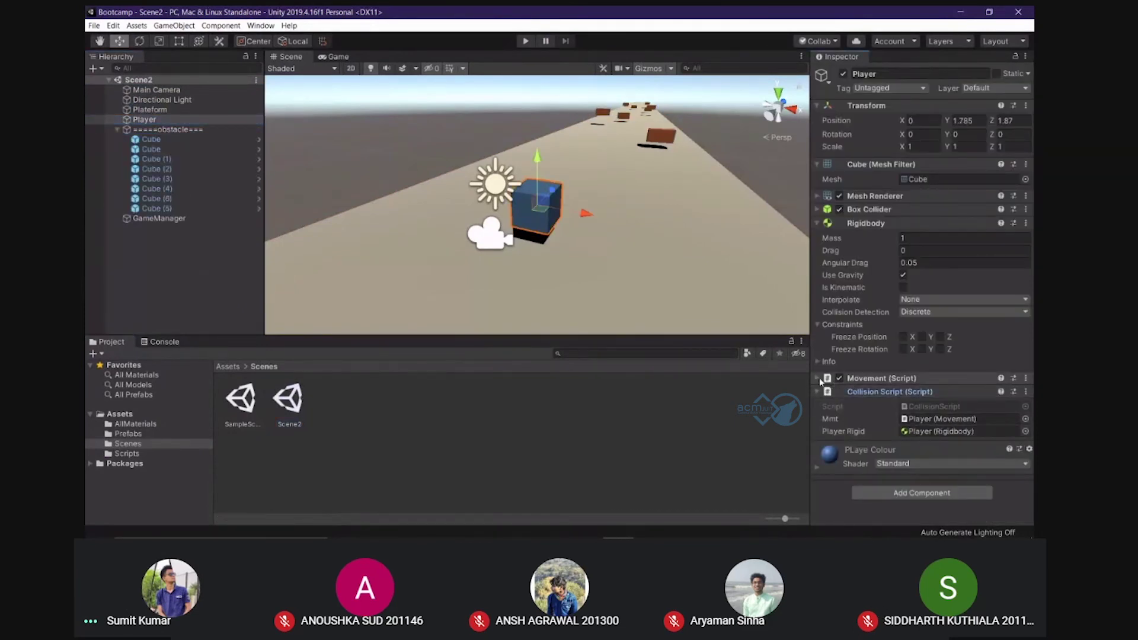
{"action": "left_click", "coordinate": [819, 378]}
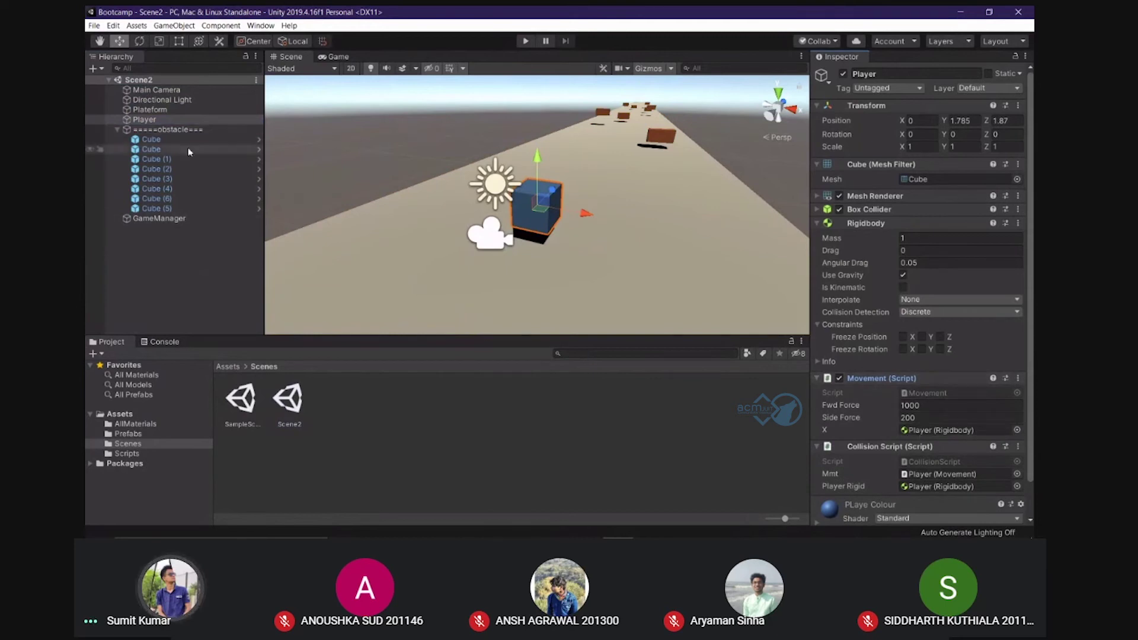
{"action": "left_click", "coordinate": [429, 400]}
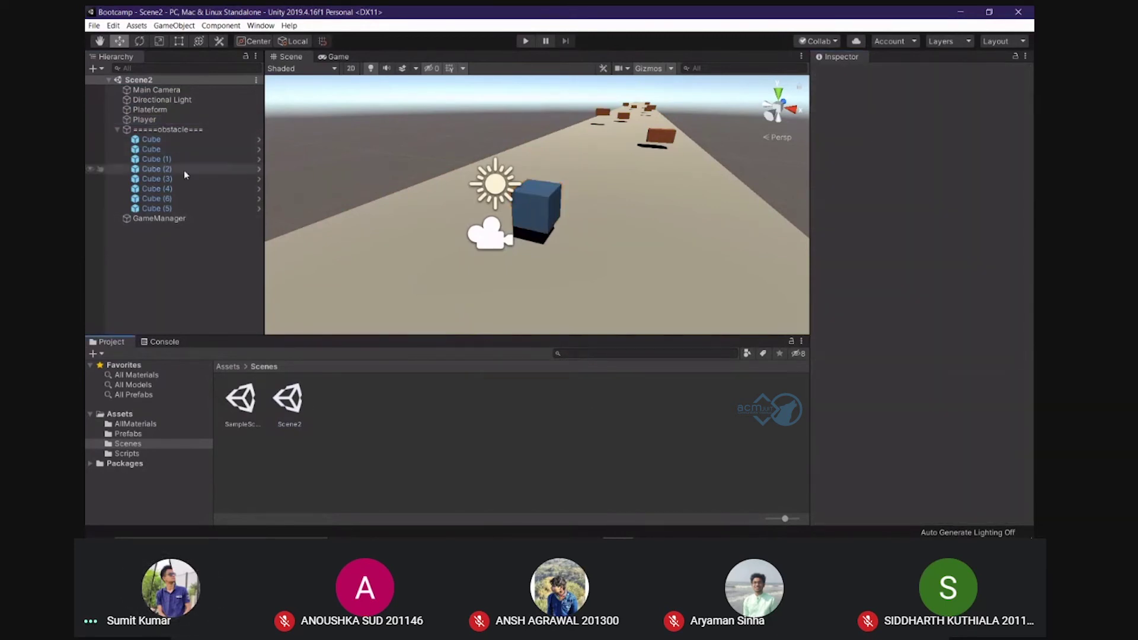
{"action": "left_click", "coordinate": [142, 120]}
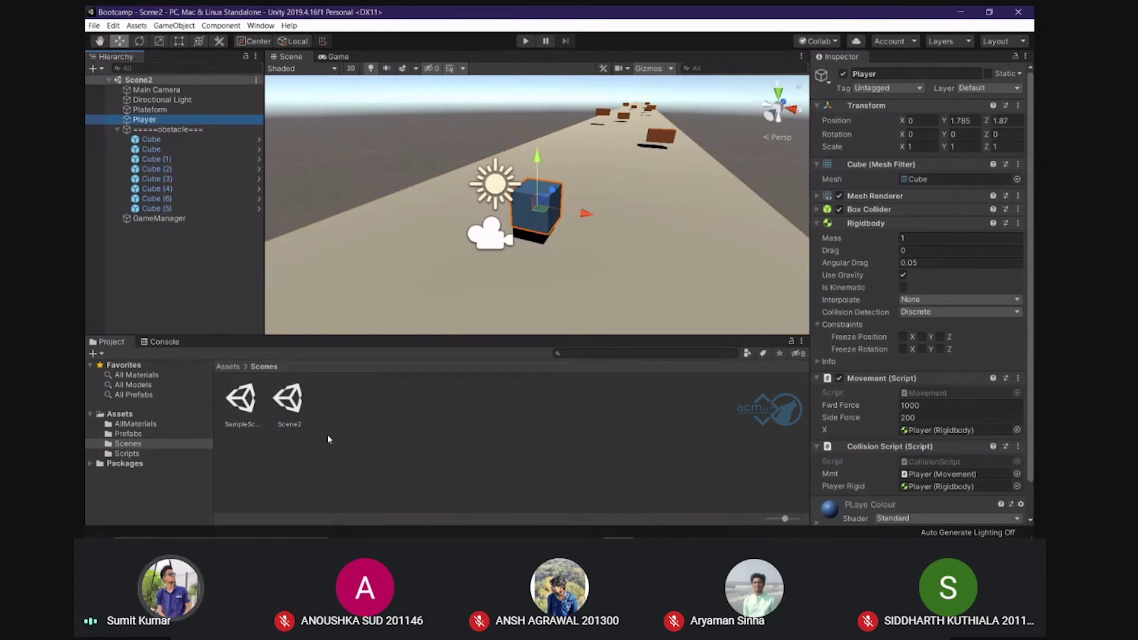
{"action": "key", "text": "Up"}
{"action": "key", "text": "Up"}
{"action": "key", "text": "Up"}
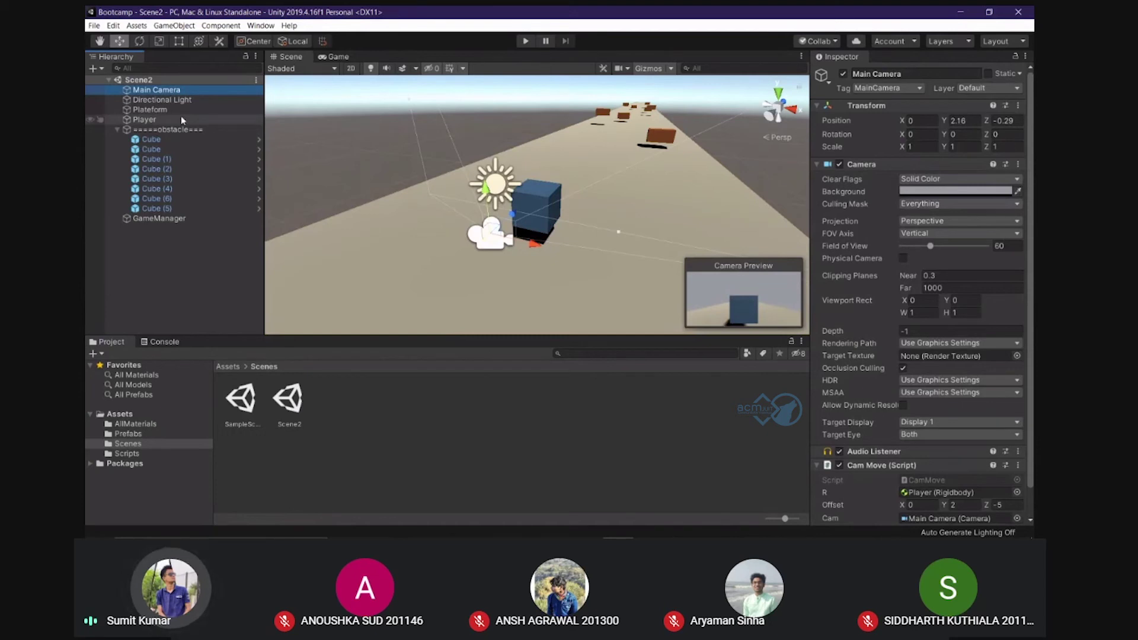
{"action": "left_click", "coordinate": [163, 121]}
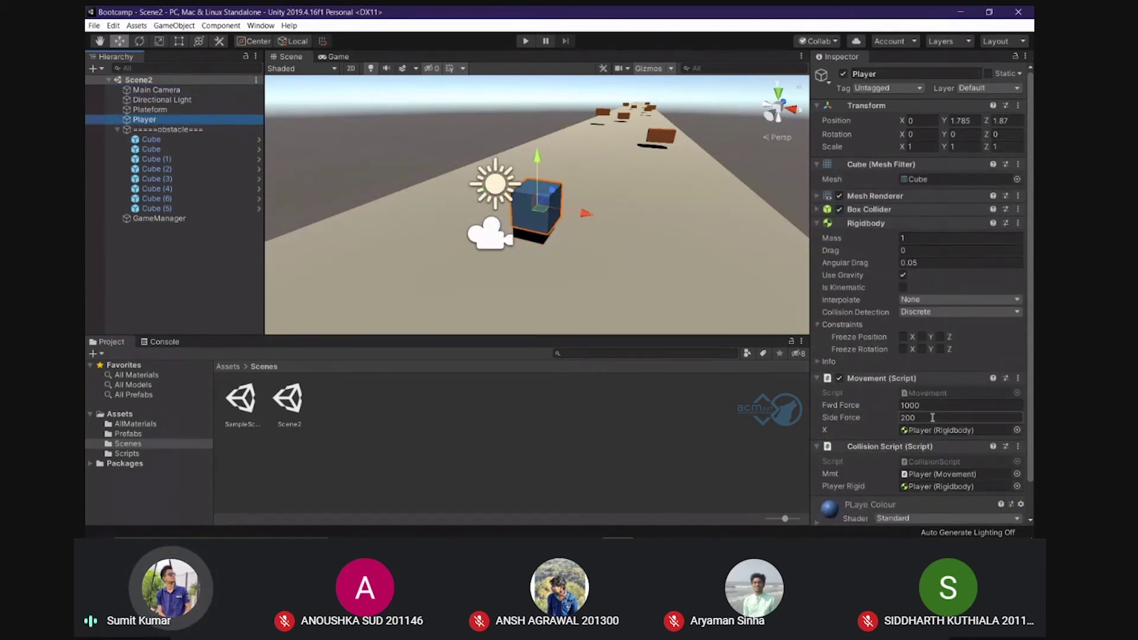
{"action": "double_click", "coordinate": [953, 393]}
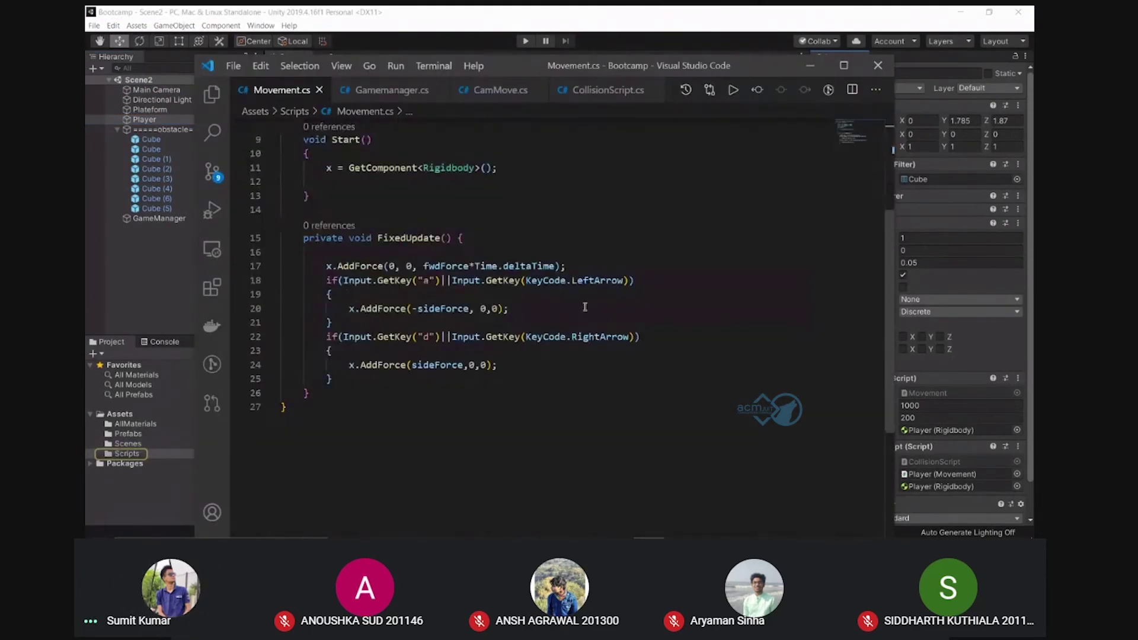
Remove the blank line above FixedUpdate() in Movement.cs and minimize VS Code
{"action": "left_click", "coordinate": [585, 306]}
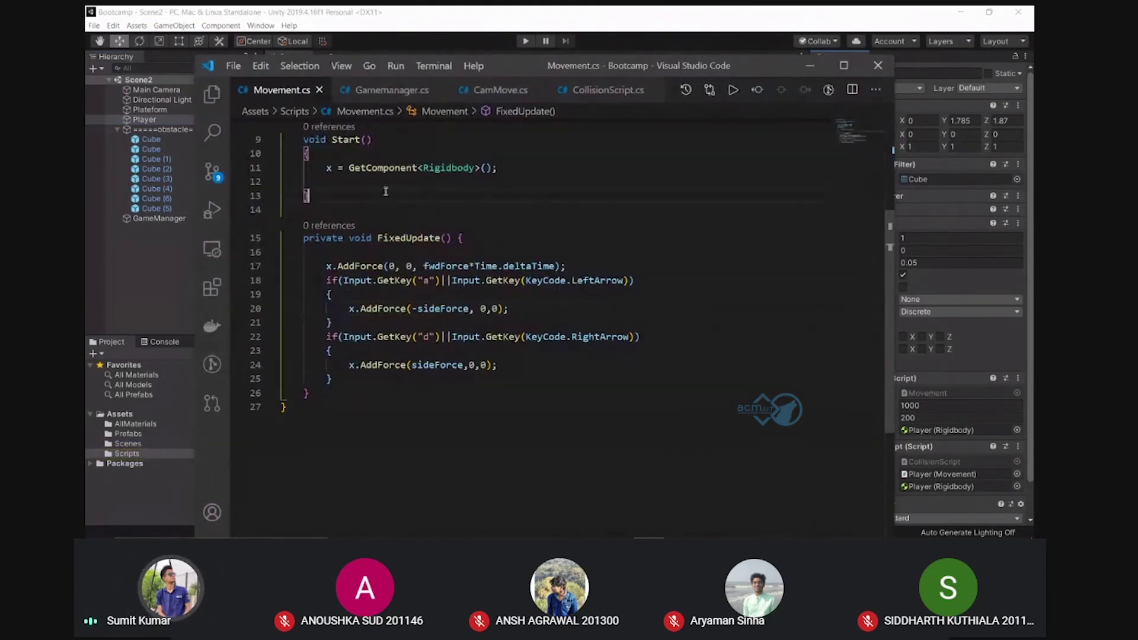
{"action": "left_click", "coordinate": [327, 196]}
{"action": "left_click", "coordinate": [327, 212]}
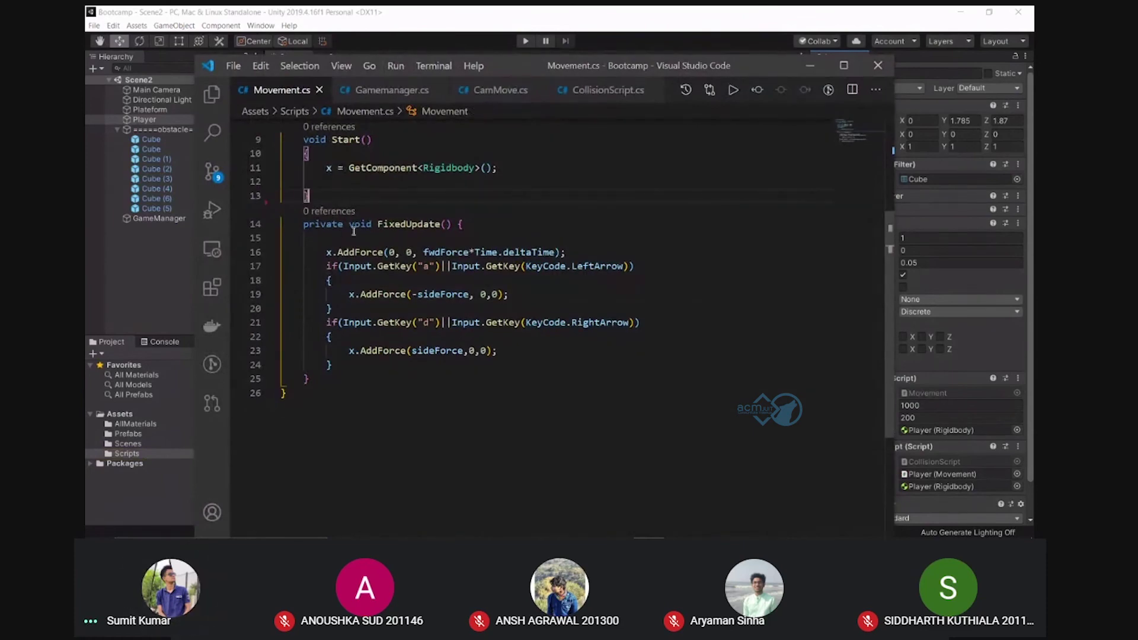
{"action": "left_click", "coordinate": [807, 65]}
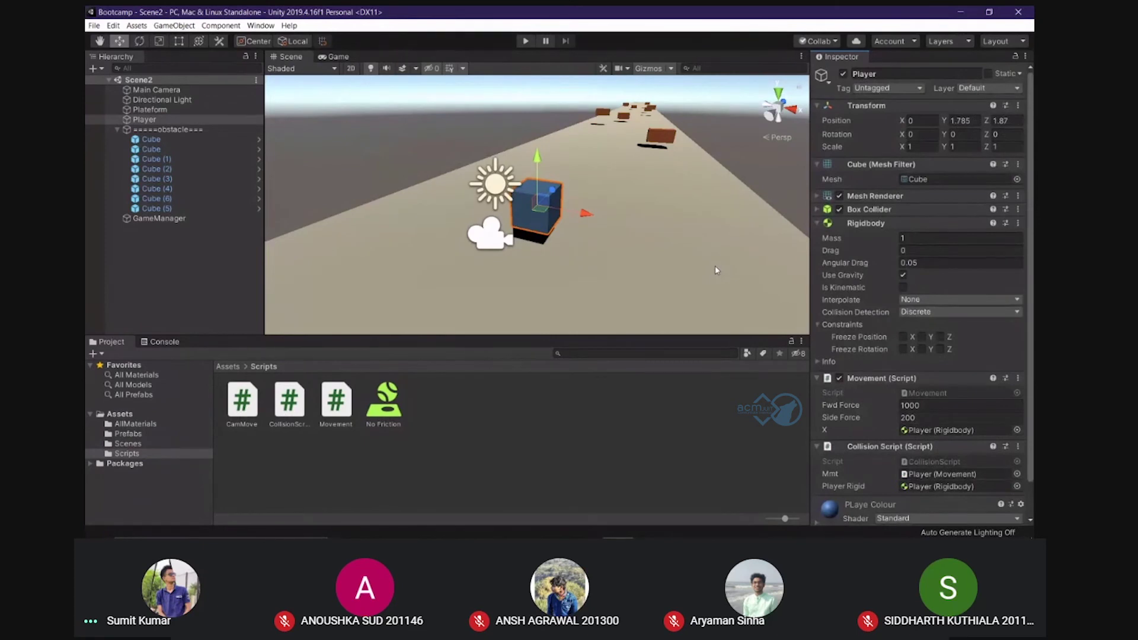
{"action": "left_click", "coordinate": [600, 274]}
{"action": "left_click", "coordinate": [170, 140]}
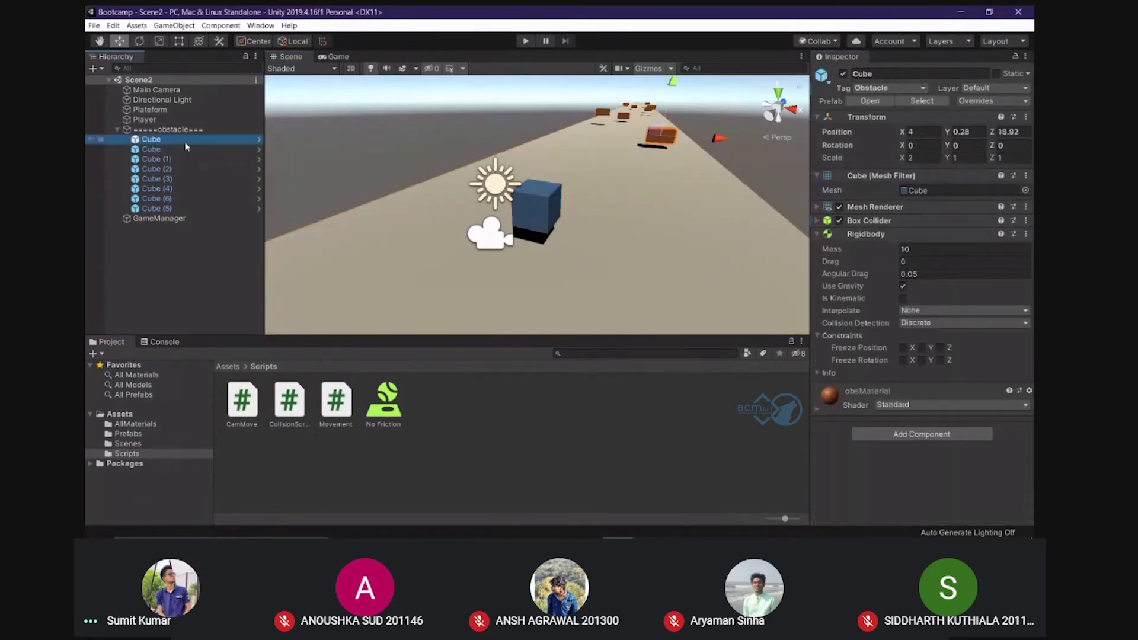
{"action": "left_click", "coordinate": [177, 206], "text": "shift"}
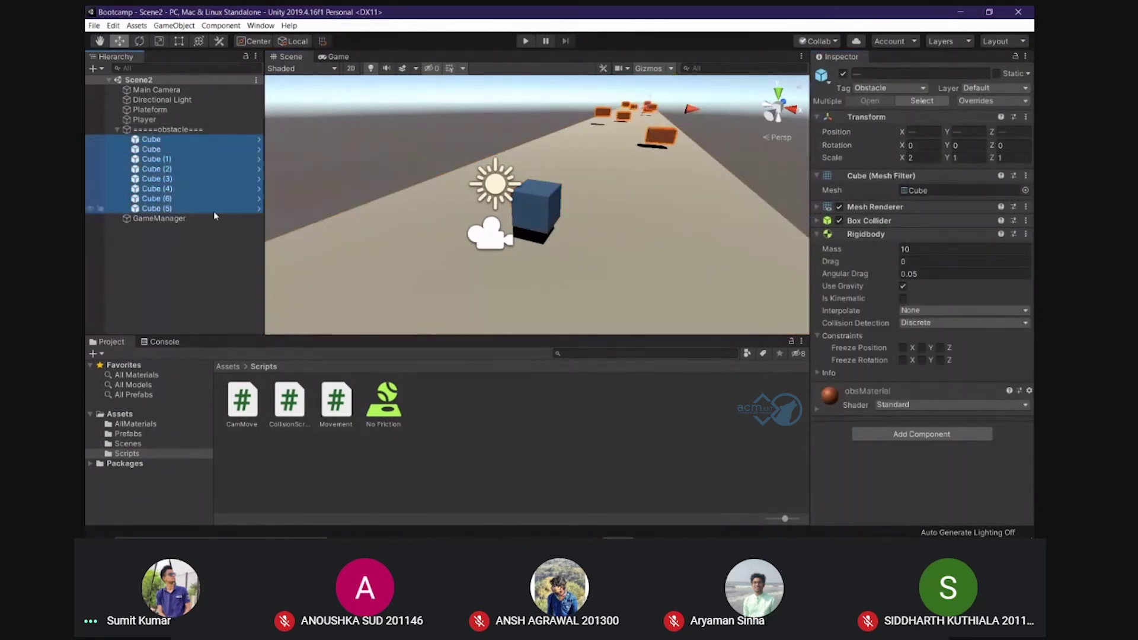
{"action": "scroll", "coordinate": [645, 152], "scroll_direction": "down", "scroll_amount": 5}
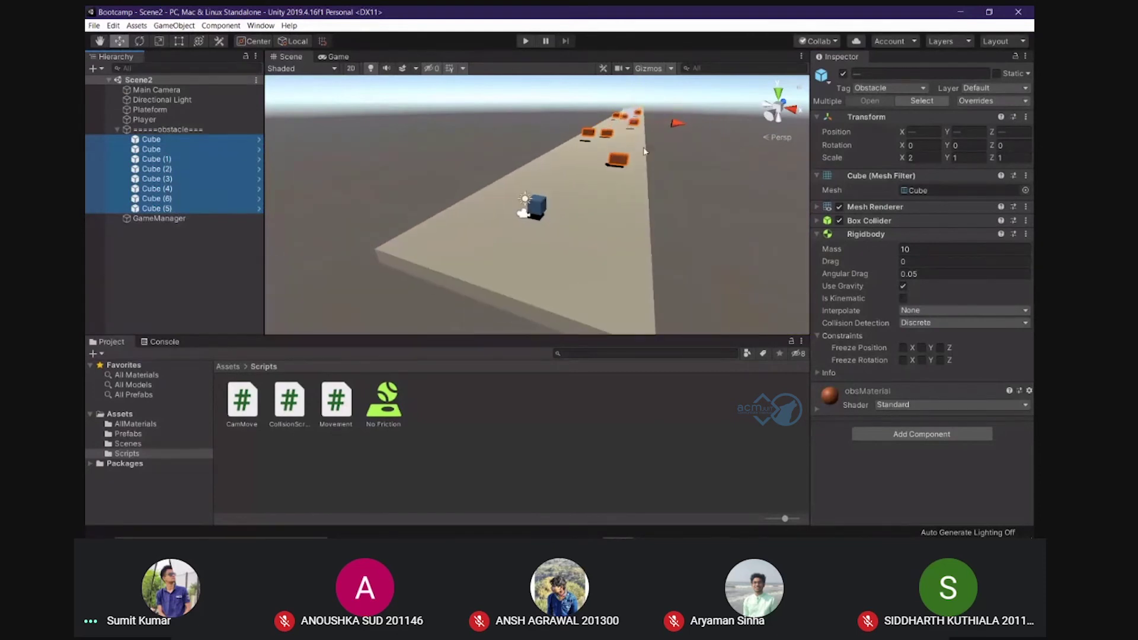
{"action": "left_click_drag", "start_coordinate": [673, 133], "coordinate": [651, 114], "text": "alt"}
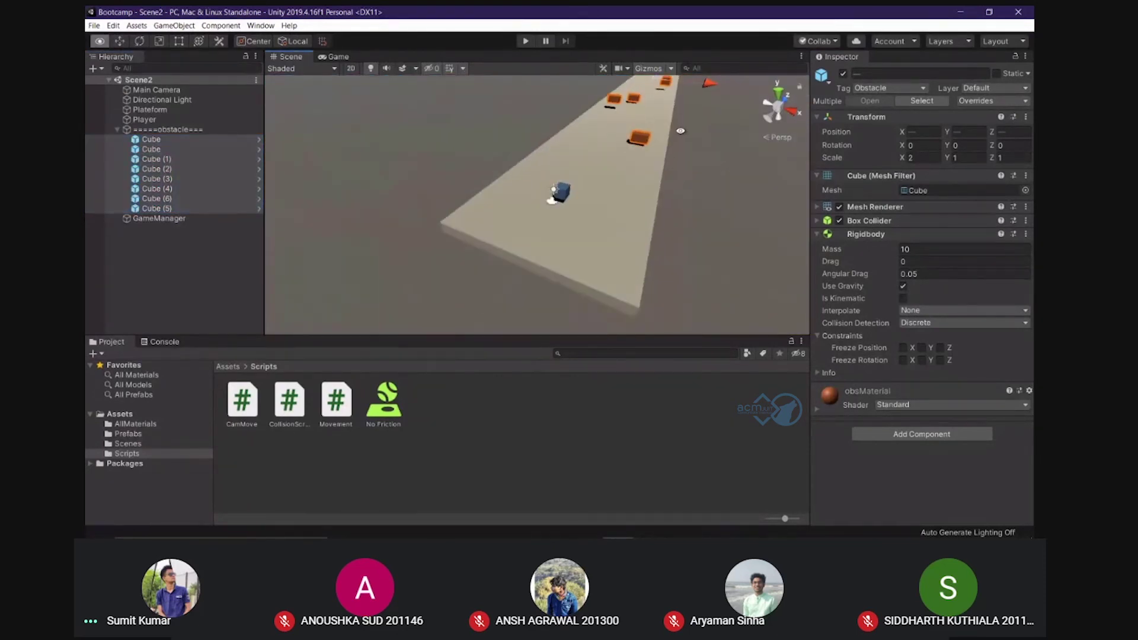
{"action": "left_click", "coordinate": [688, 97]}
{"action": "left_click", "coordinate": [665, 85]}
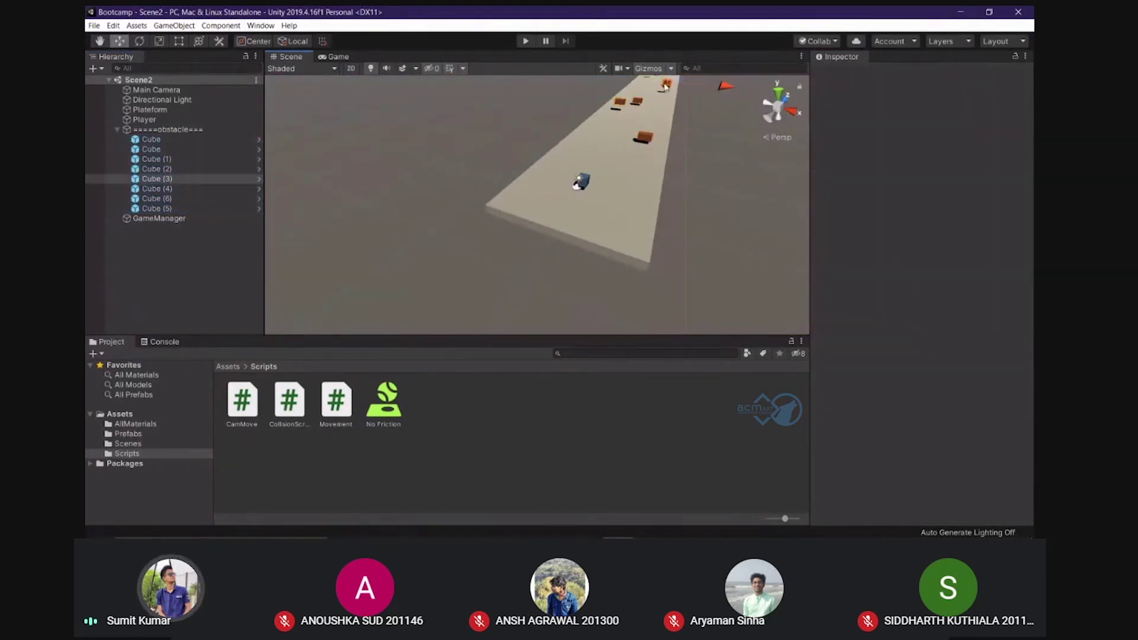
{"action": "key", "text": "f"}
{"action": "scroll", "coordinate": [630, 141], "scroll_direction": "down", "scroll_amount": 4}
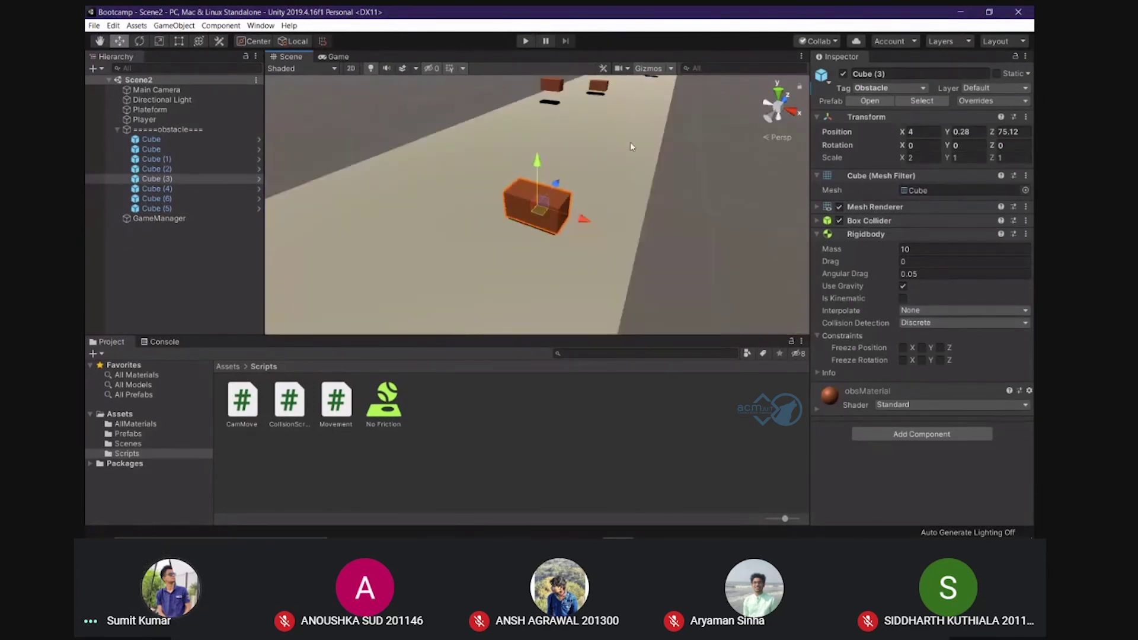
{"action": "scroll", "coordinate": [602, 158], "scroll_direction": "down", "scroll_amount": 2}
{"action": "left_click_drag", "start_coordinate": [602, 158], "coordinate": [527, 157], "text": "alt"}
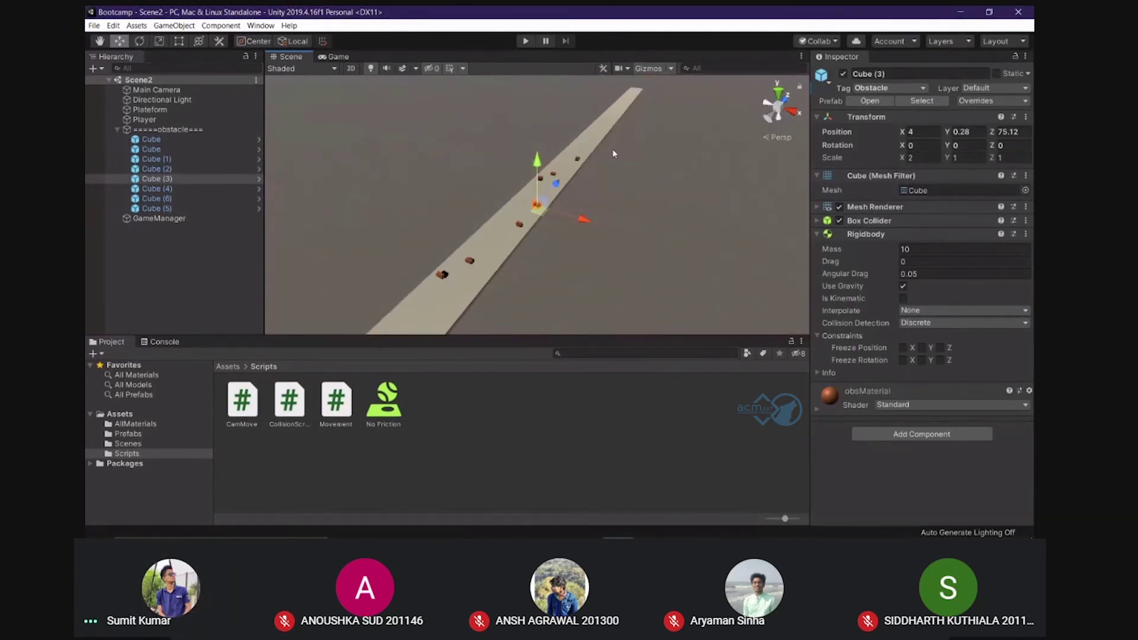
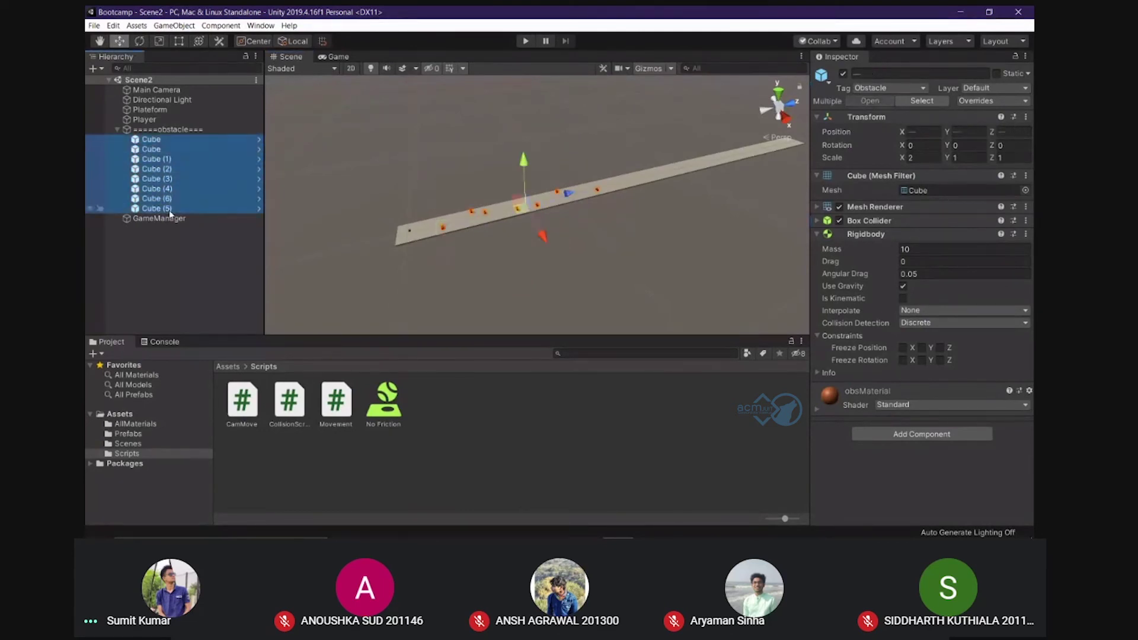
Duplicate the selected obstacle cubes and slide the copies farther along the platform
{"action": "key", "text": "ctrl+d"}
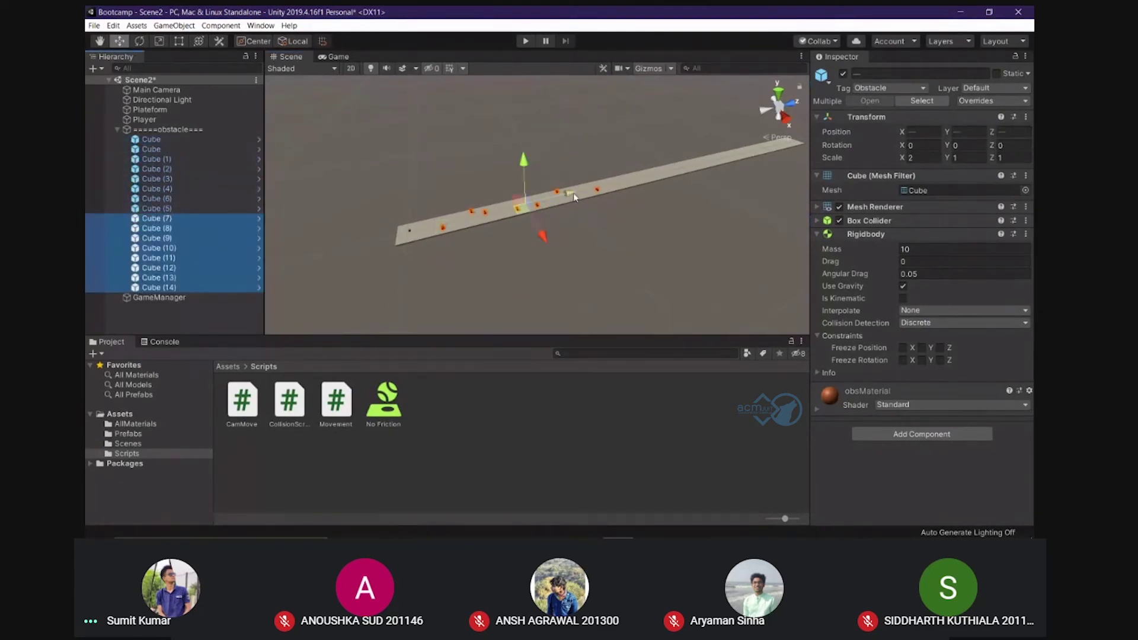
{"action": "left_click_drag", "start_coordinate": [574, 193], "coordinate": [748, 152]}
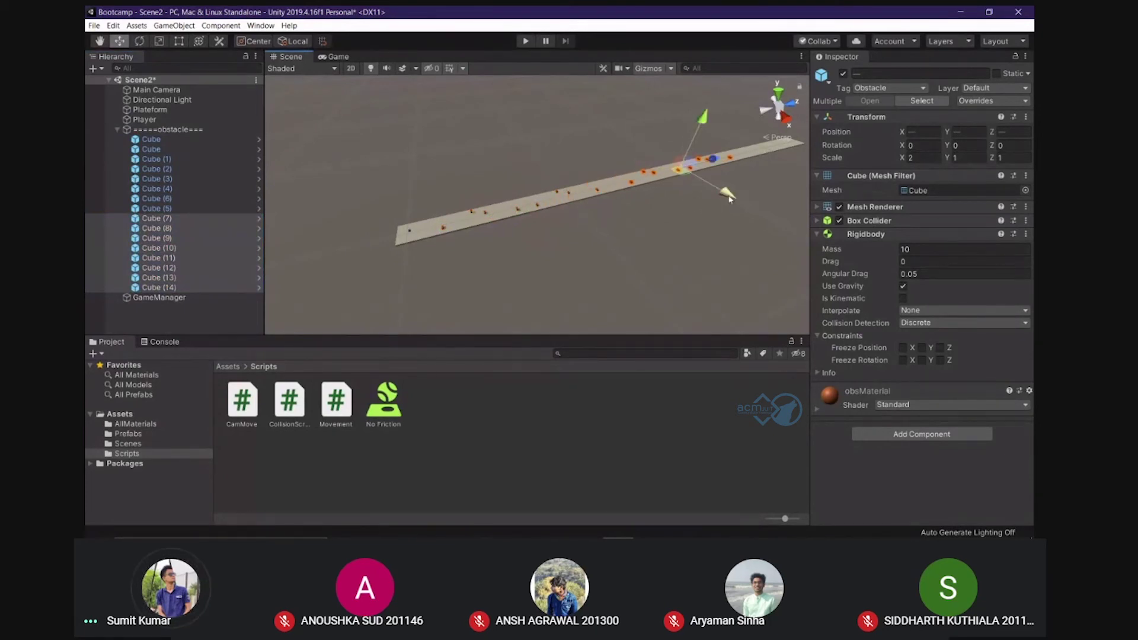
{"action": "left_click", "coordinate": [656, 179]}
Multi-select several obstacle cubes in the Hierarchy, including Cube (13)
{"action": "left_click", "coordinate": [186, 230]}
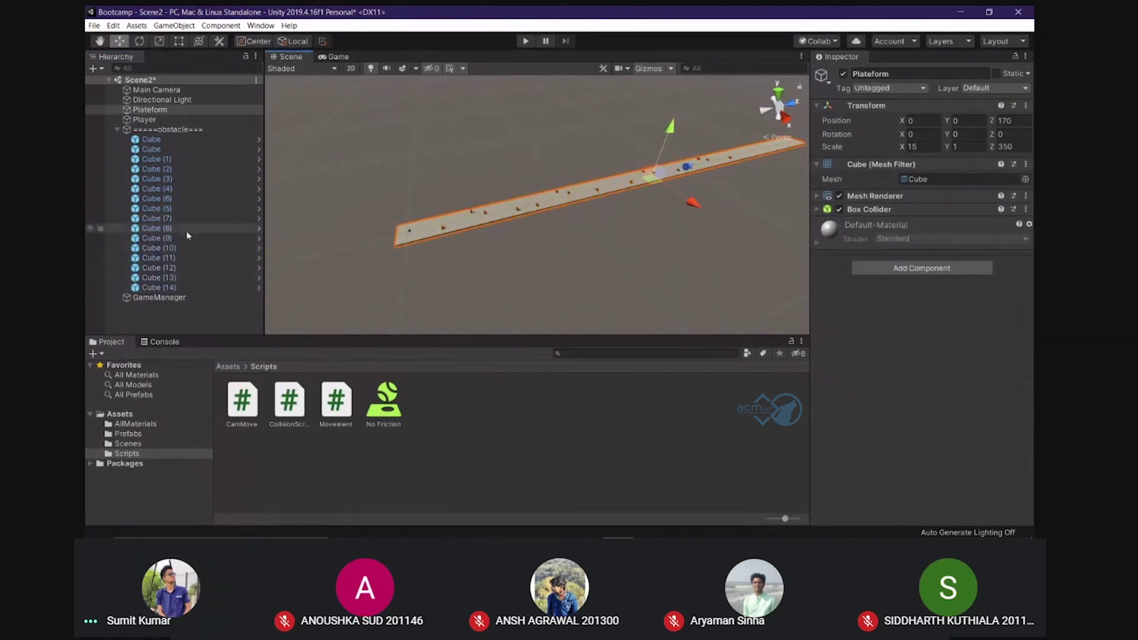
{"action": "left_click", "coordinate": [159, 258], "text": "shift"}
{"action": "left_click", "coordinate": [159, 278]}
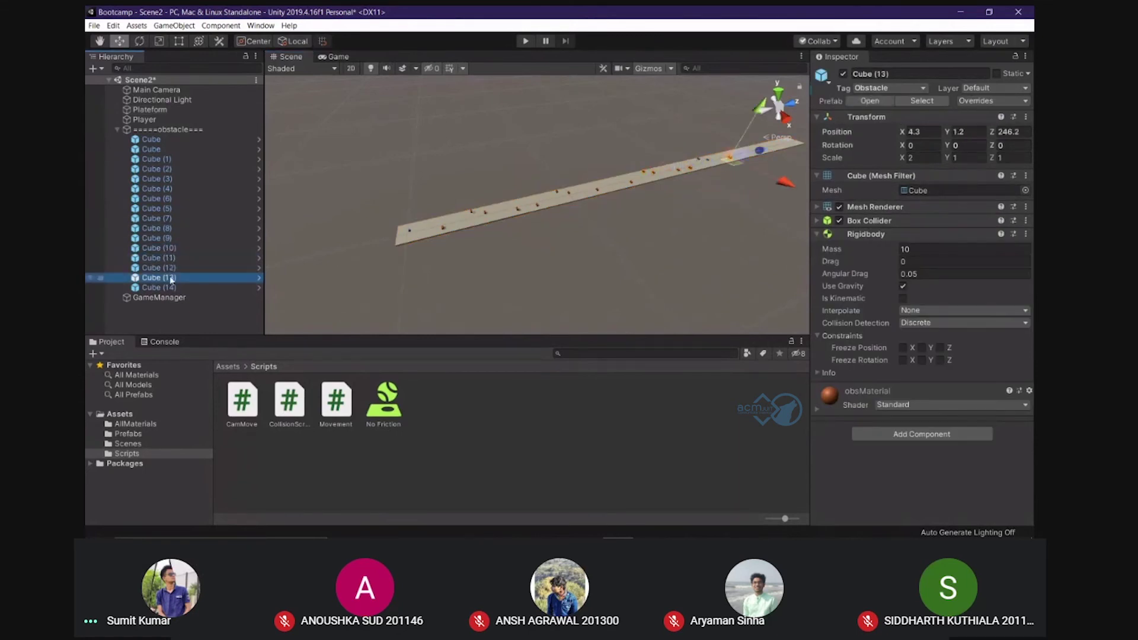
{"action": "left_click", "coordinate": [159, 248], "text": "ctrl"}
{"action": "left_click", "coordinate": [155, 208], "text": "ctrl"}
{"action": "left_click", "coordinate": [155, 178], "text": "ctrl"}
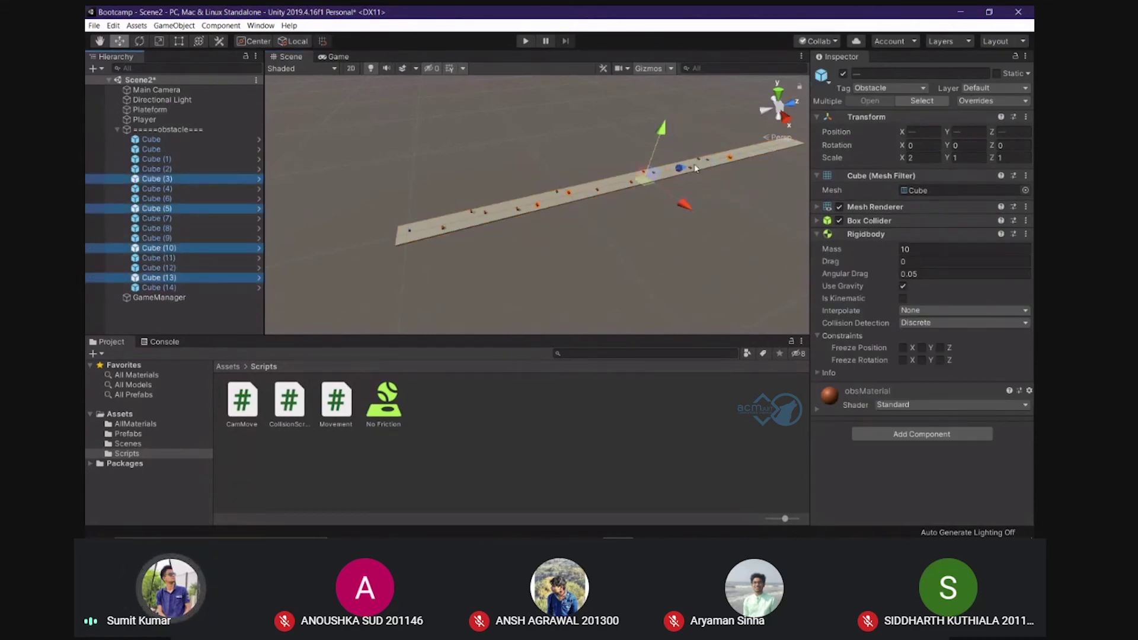
{"action": "left_click", "coordinate": [681, 204]}
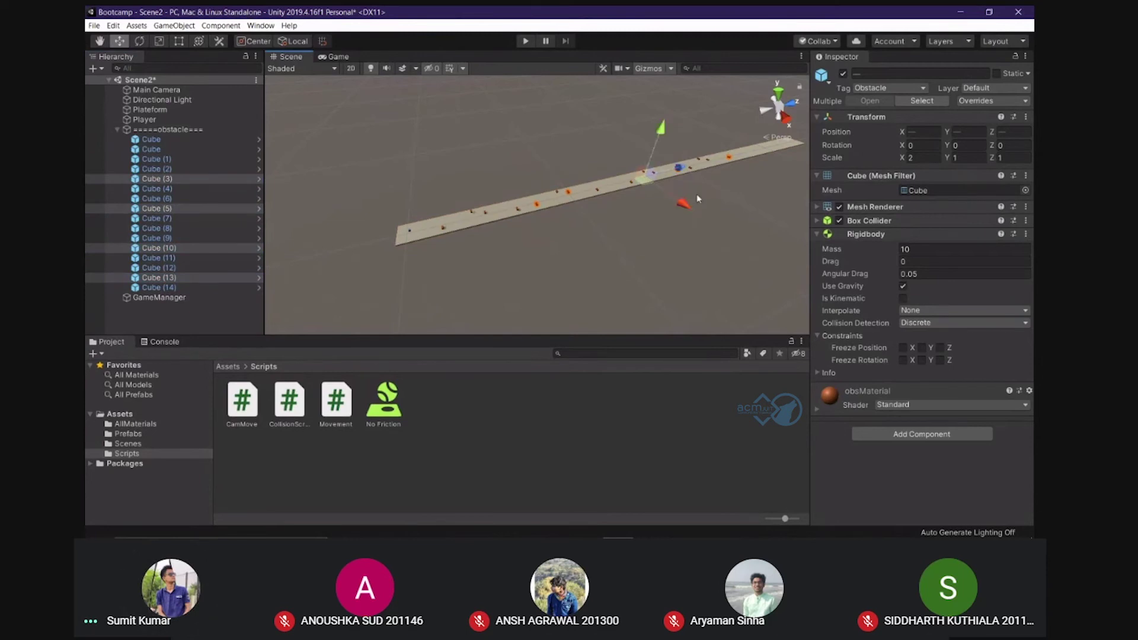
Reselect the obstacle cubes, settling on Cube (11)–(14), and duplicate them as Cube (15)–(18)
{"action": "left_click", "coordinate": [156, 179]}
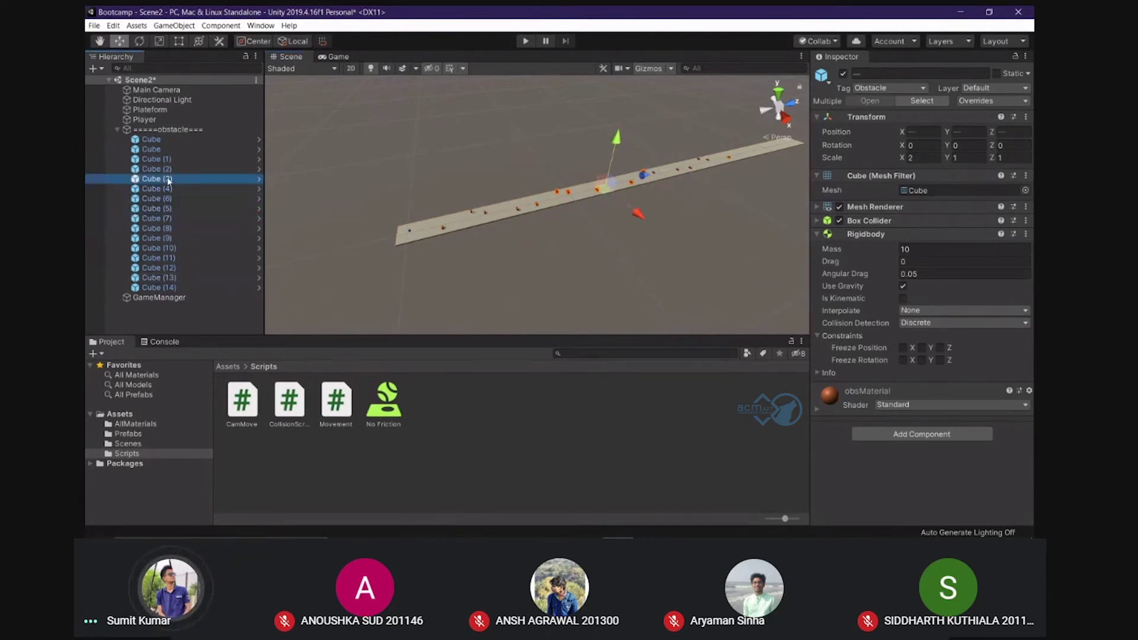
{"action": "left_click", "coordinate": [155, 159], "text": "ctrl"}
{"action": "left_click", "coordinate": [155, 238], "text": "ctrl"}
{"action": "left_click", "coordinate": [158, 277], "text": "ctrl"}
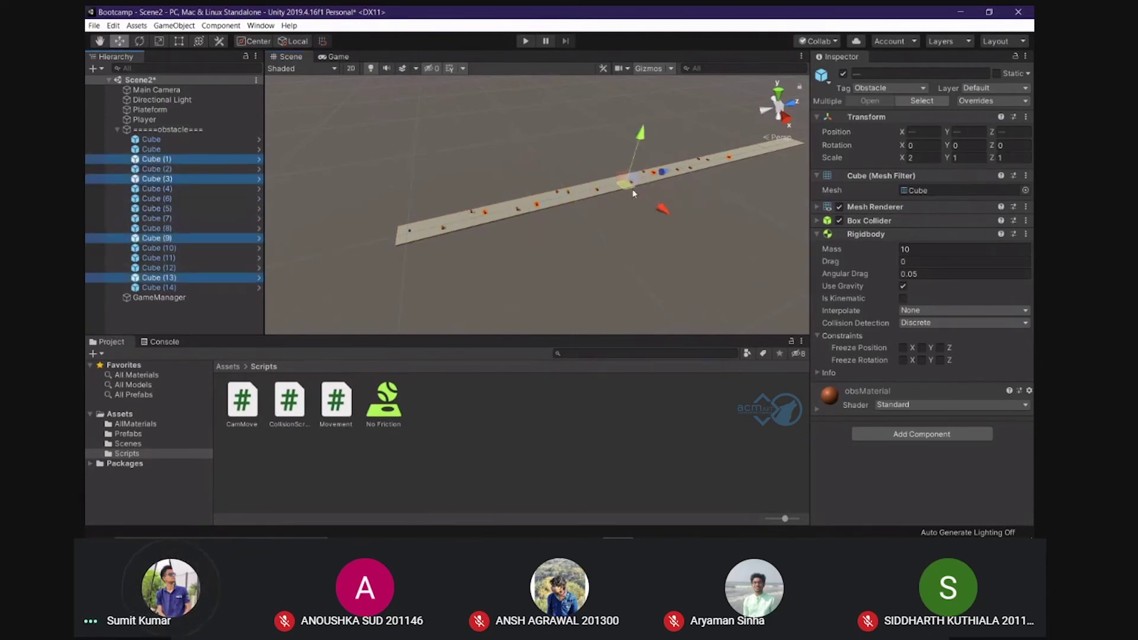
{"action": "left_click", "coordinate": [665, 211]}
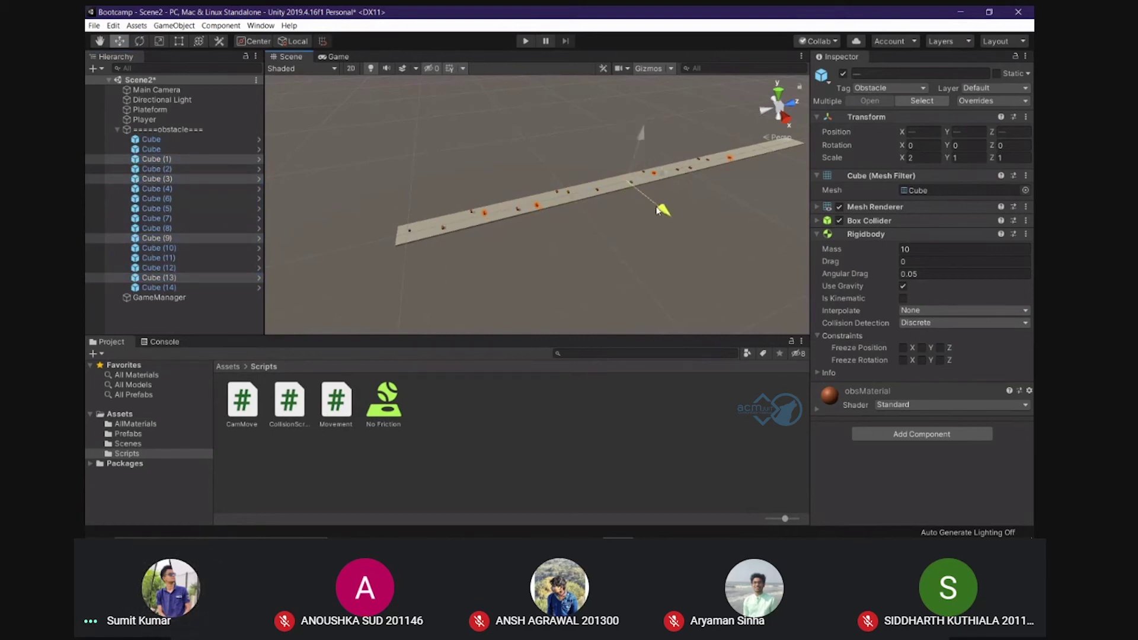
{"action": "left_click", "coordinate": [725, 159]}
{"action": "mouse_move", "coordinate": [156, 257]}
{"action": "left_mouse_down"}
{"action": "mouse_move", "coordinate": [147, 269]}
{"action": "mouse_move", "coordinate": [155, 254]}
{"action": "left_mouse_up"}
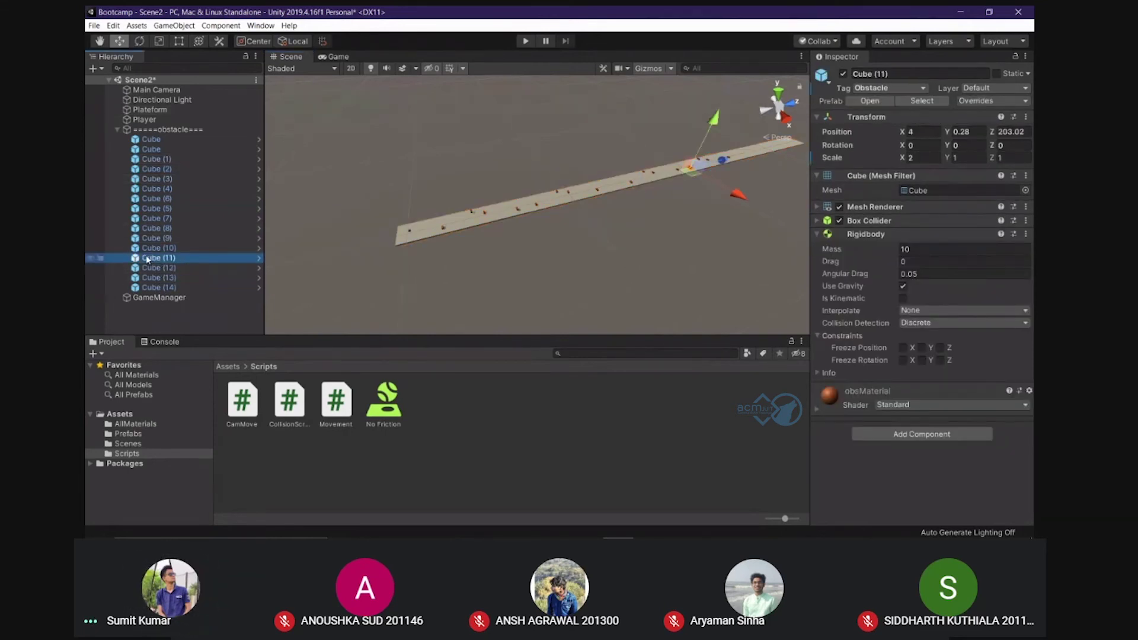
{"action": "left_click", "coordinate": [208, 287], "text": "shift"}
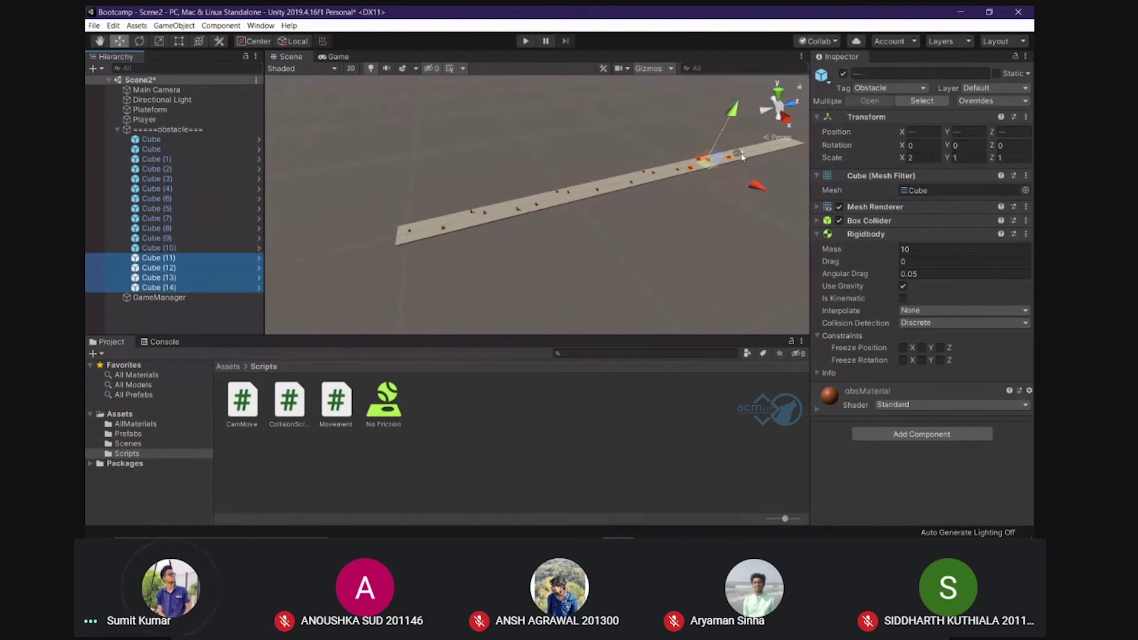
{"action": "key", "text": "ctrl+d"}
Push Cube (15)–(18) toward the platform's far end and save Scene2
{"action": "mouse_move", "coordinate": [742, 157]}
{"action": "left_mouse_down"}
{"action": "mouse_move", "coordinate": [807, 134]}
{"action": "mouse_move", "coordinate": [602, 224]}
{"action": "left_mouse_up"}
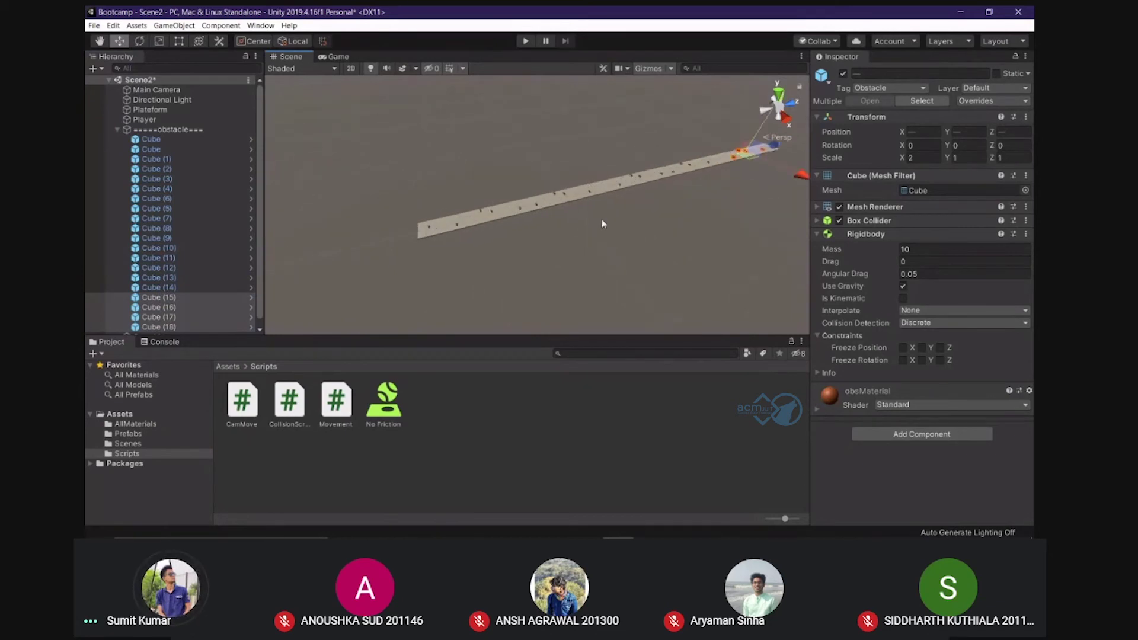
{"action": "scroll", "coordinate": [602, 223], "scroll_direction": "up", "scroll_amount": 3}
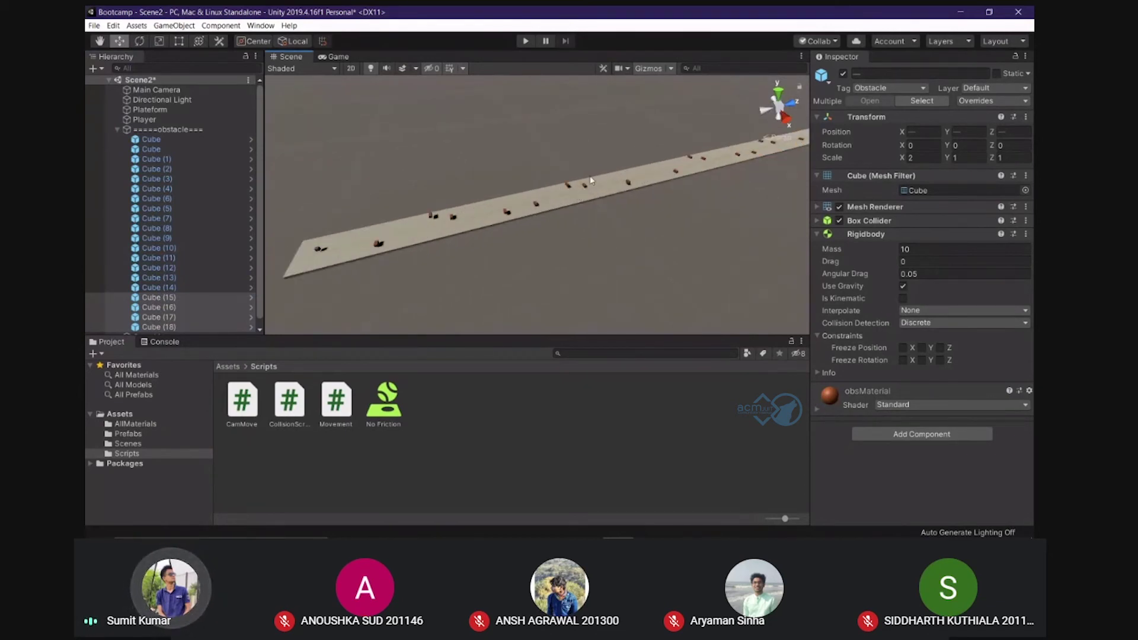
{"action": "key", "text": "ctrl+s"}
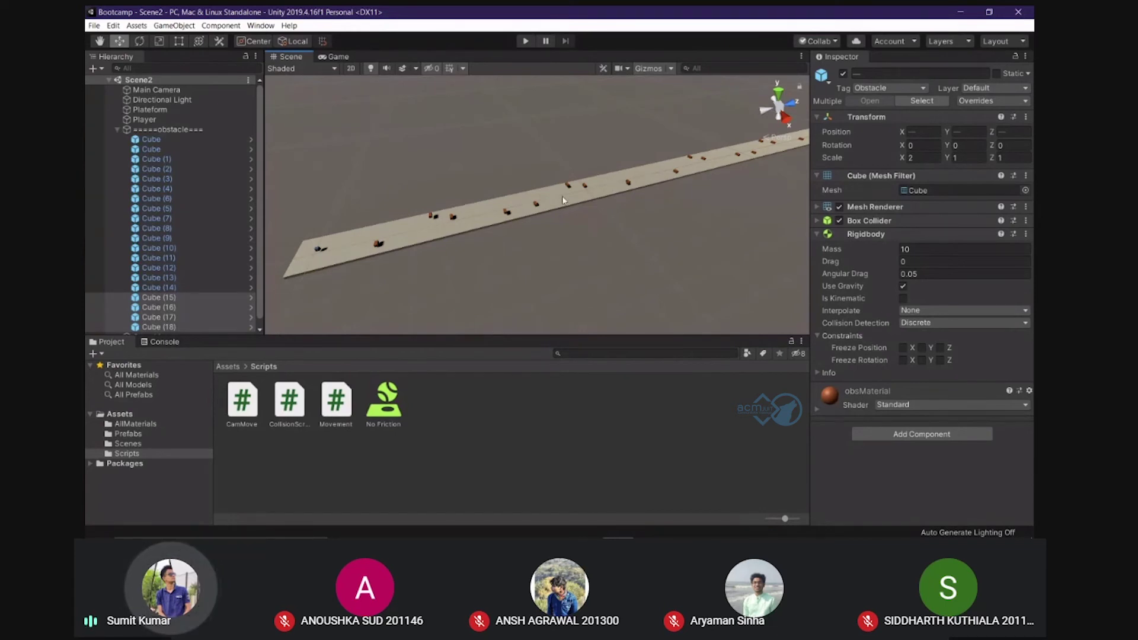
{"action": "scroll", "coordinate": [676, 178], "scroll_direction": "down", "scroll_amount": 5}
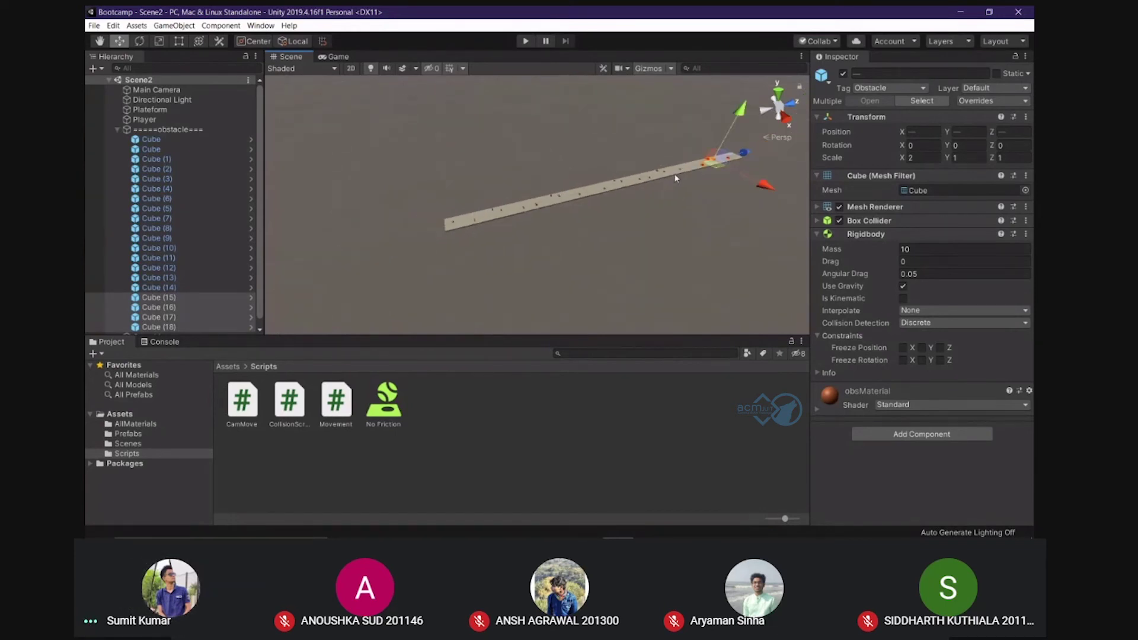
Frame Cube (5) and adjust the view to look down the platform
{"action": "left_click", "coordinate": [771, 139]}
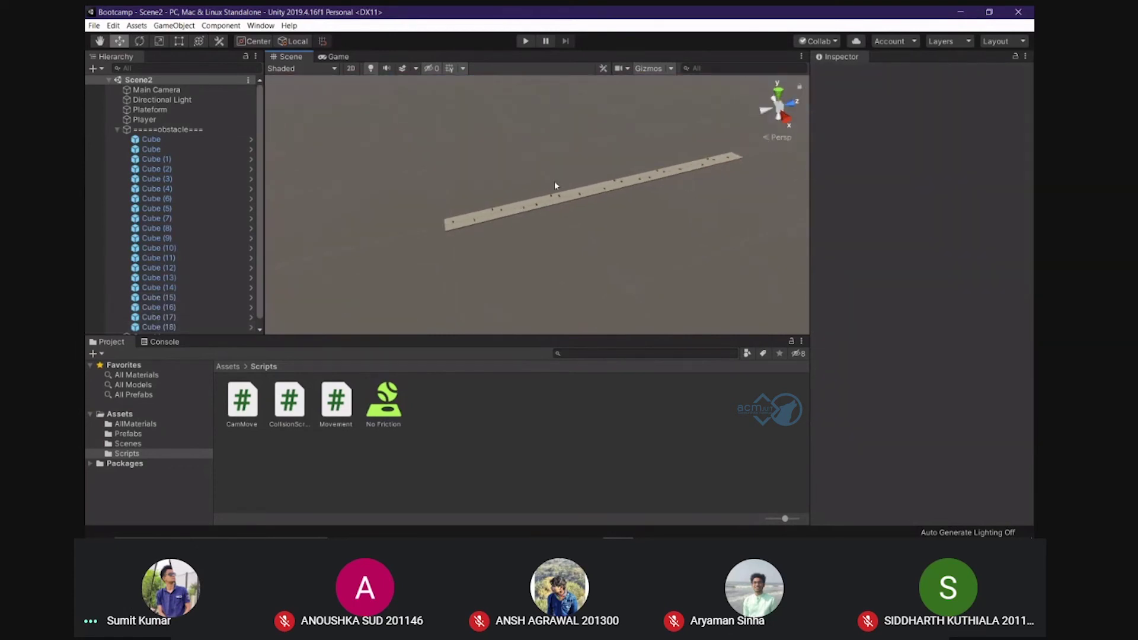
{"action": "left_click", "coordinate": [560, 200]}
{"action": "key", "text": "f"}
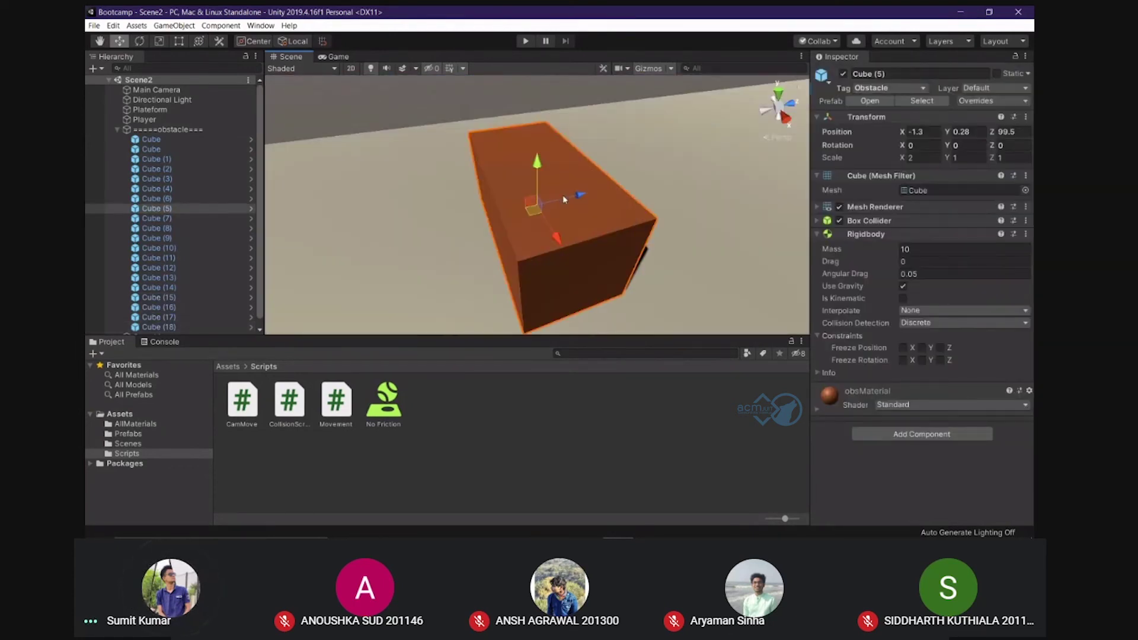
{"action": "scroll", "coordinate": [564, 196], "scroll_direction": "down", "scroll_amount": 5}
{"action": "scroll", "coordinate": [670, 204], "scroll_direction": "down", "scroll_amount": 3}
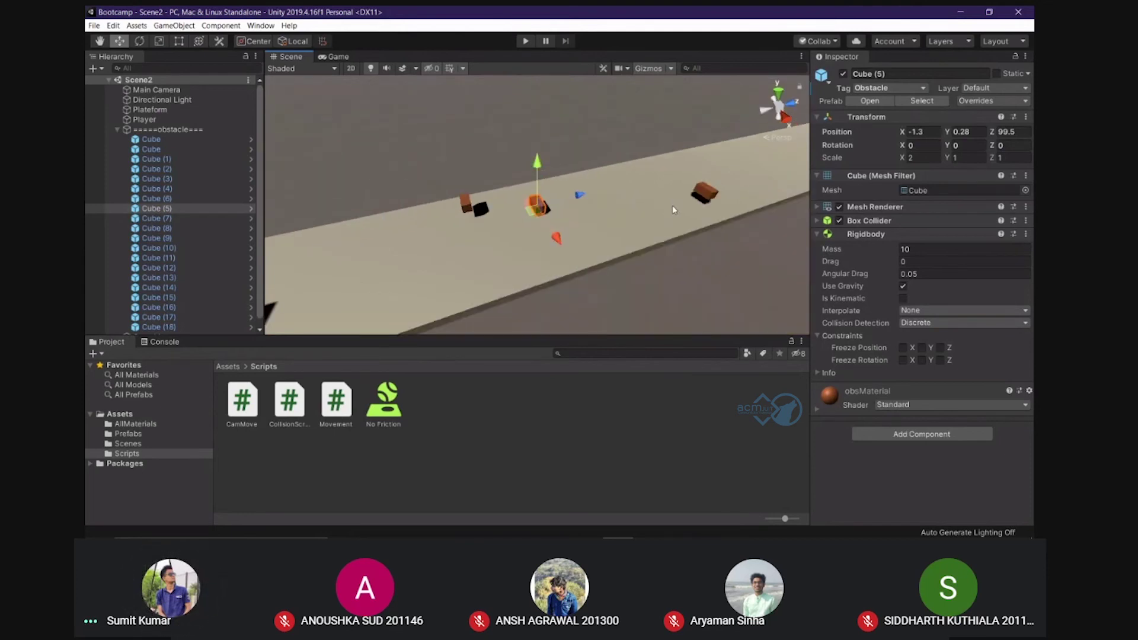
{"action": "left_click_drag", "start_coordinate": [471, 148], "coordinate": [589, 172], "text": "alt"}
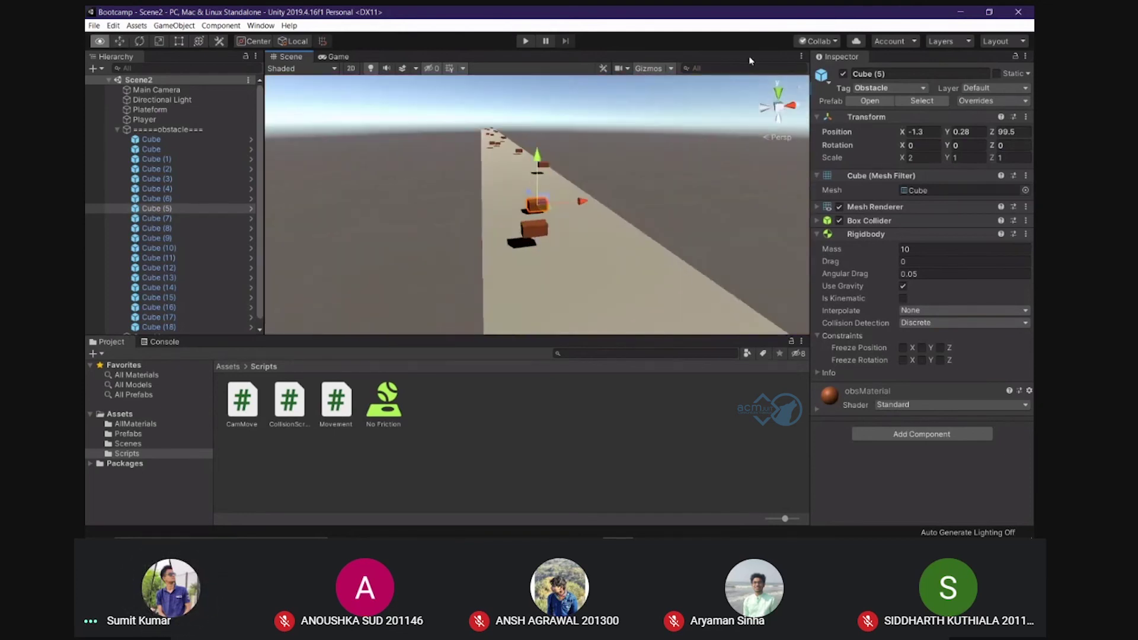
{"action": "middle_click_drag", "start_coordinate": [589, 172], "coordinate": [507, 192]}
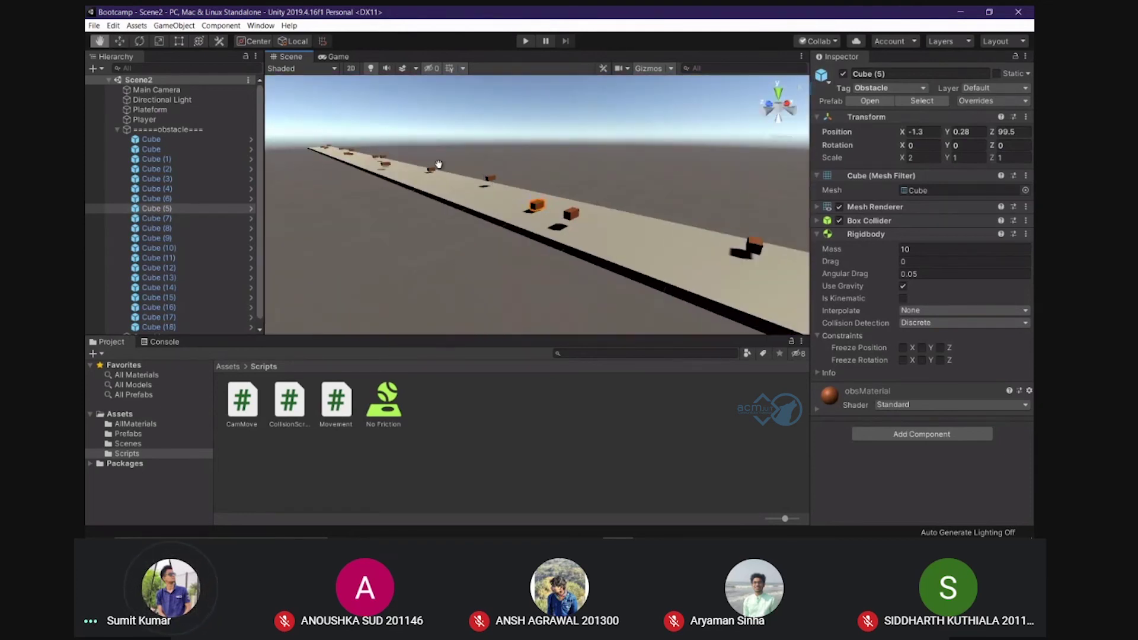
{"action": "scroll", "coordinate": [438, 164], "scroll_direction": "down", "scroll_amount": 3}
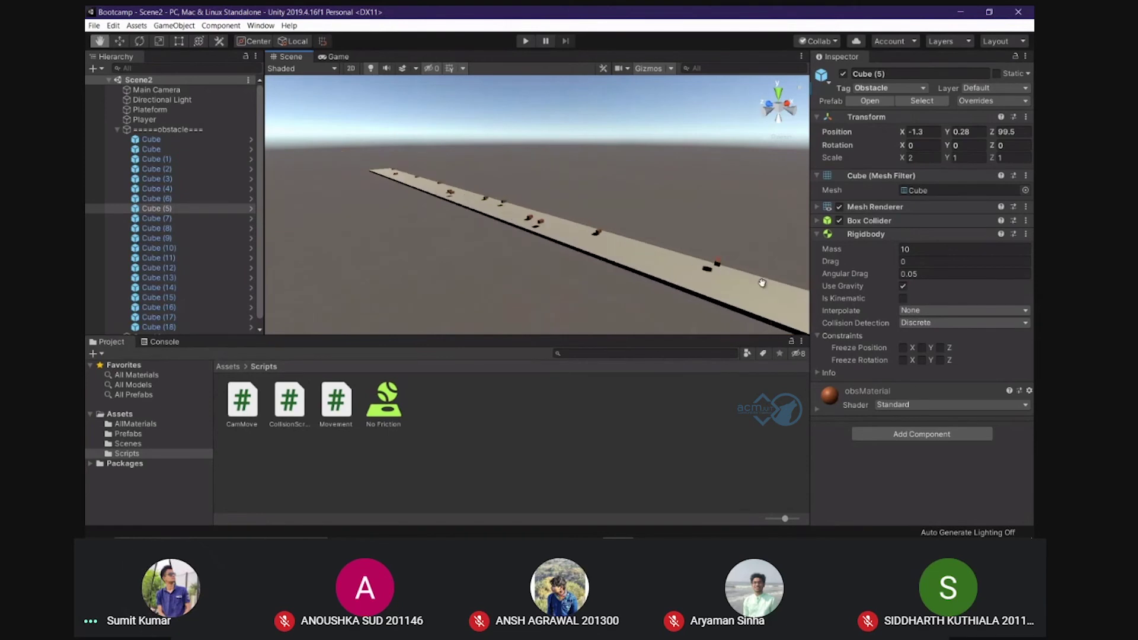
Select and frame Cube (18) at the platform's far end
{"action": "left_click", "coordinate": [409, 187]}
{"action": "left_click", "coordinate": [409, 187]}
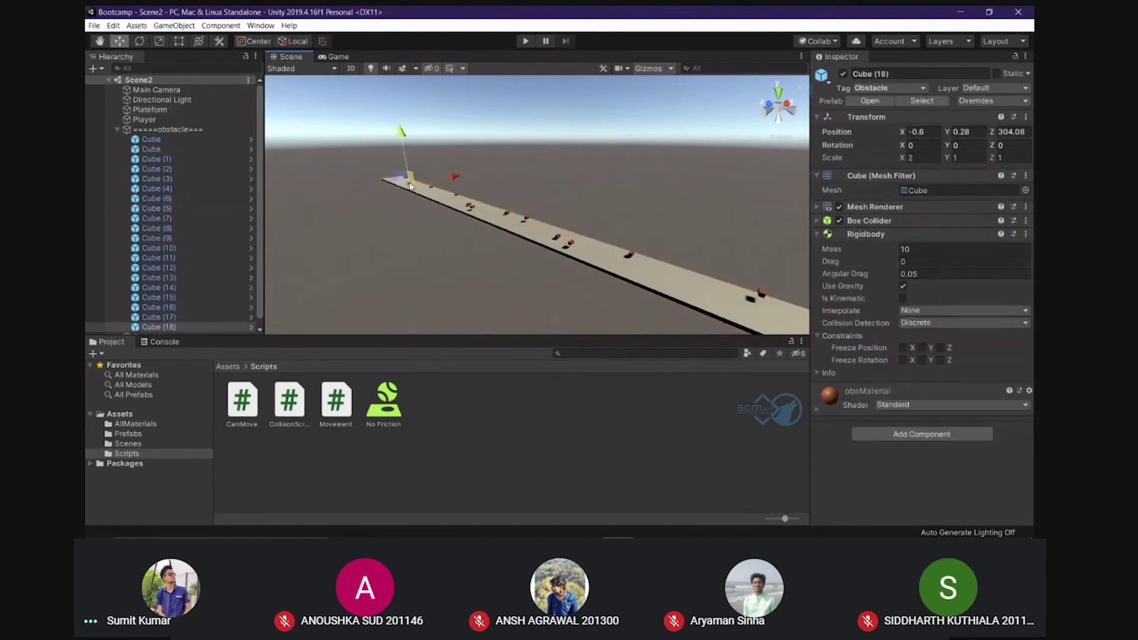
{"action": "key", "text": "f"}
{"action": "scroll", "coordinate": [394, 181], "scroll_direction": "down", "scroll_amount": 3}
{"action": "mouse_move", "coordinate": [395, 181]}
{"action": "left_mouse_down", "text": "alt"}
{"action": "mouse_move", "coordinate": [375, 153]}
{"action": "mouse_move", "coordinate": [345, 181]}
{"action": "left_mouse_up", "text": "alt"}
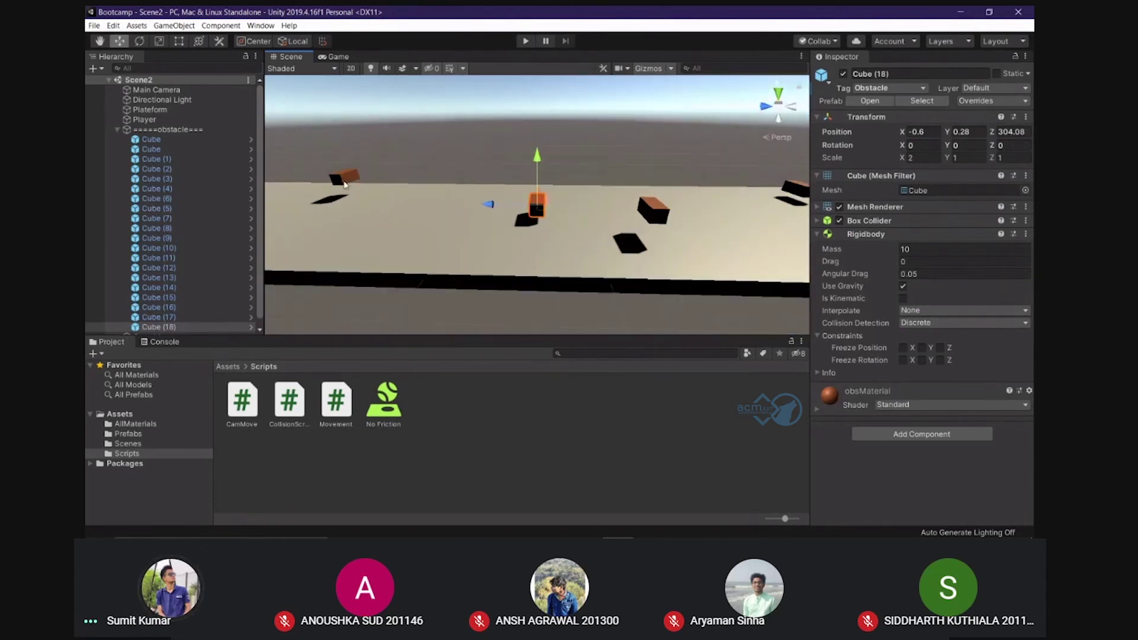
Select Cube (17) and widen it, trying X scale values 30, 5, then 10
{"action": "left_click", "coordinate": [345, 181]}
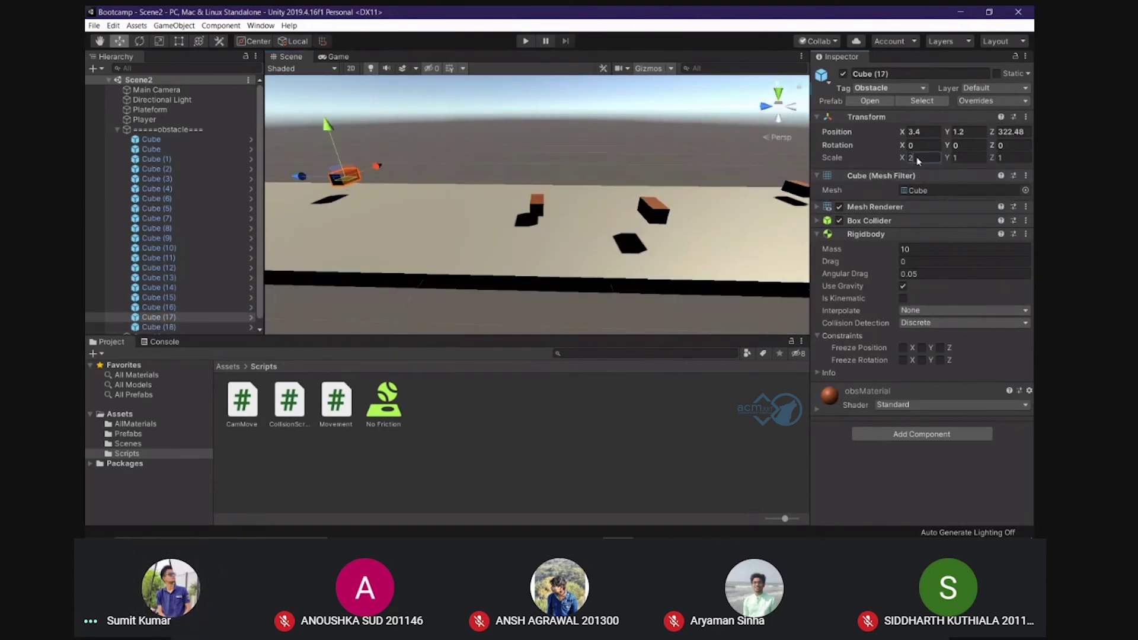
{"action": "type", "text": "3"}
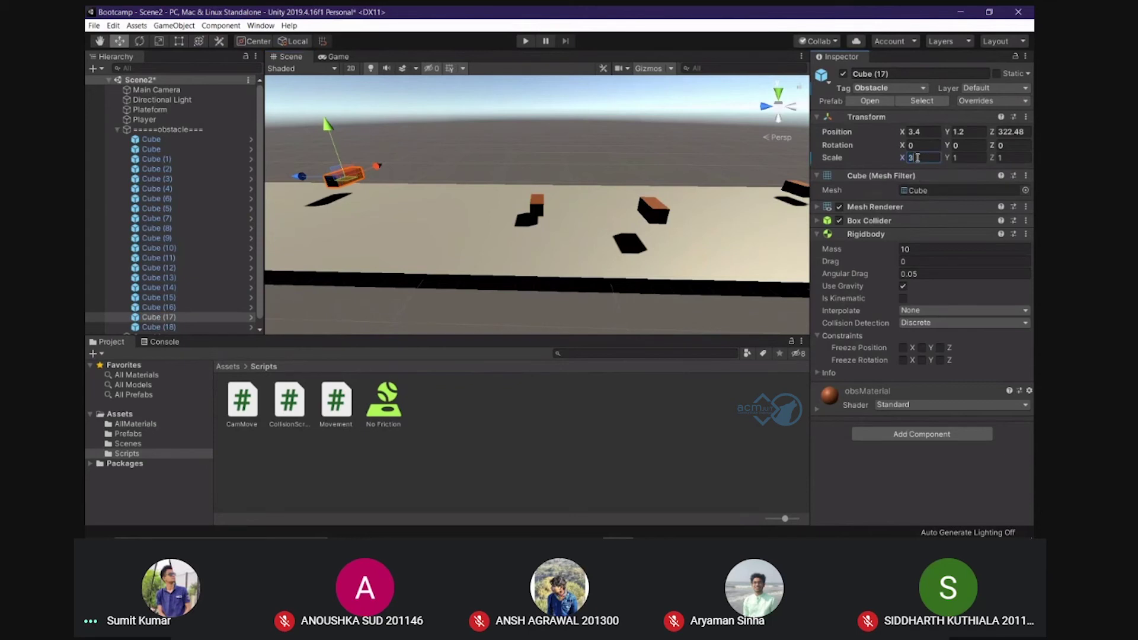
{"action": "type", "text": "0"}
{"action": "key", "text": "BackSpace"}
{"action": "key", "text": "BackSpace"}
{"action": "type", "text": "5"}
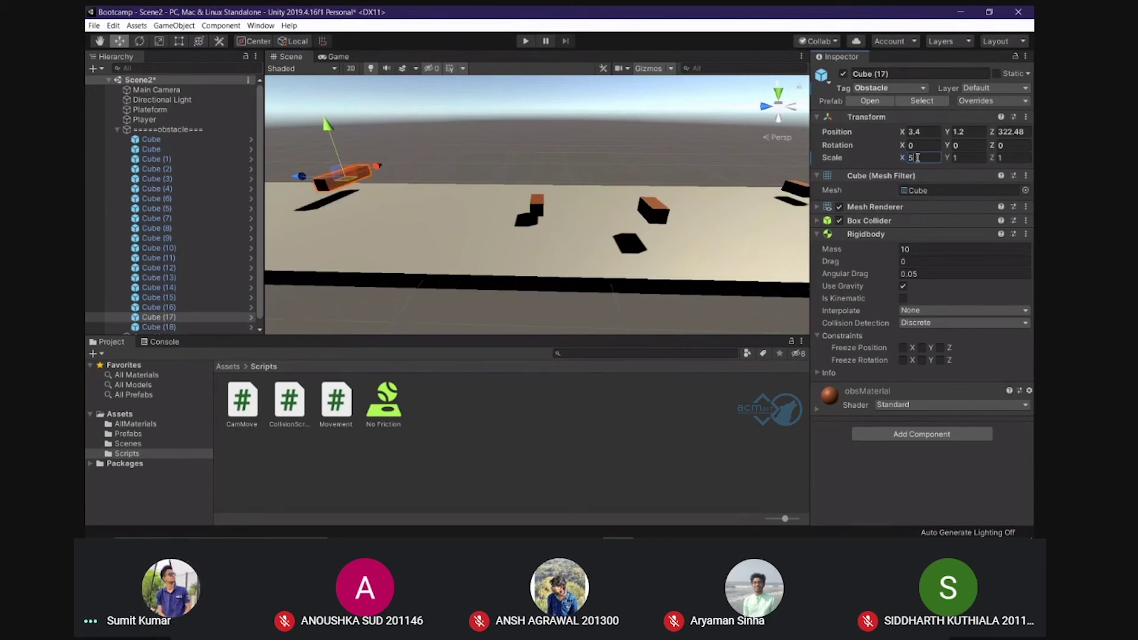
{"action": "key", "text": "BackSpace"}
{"action": "type", "text": "10"}
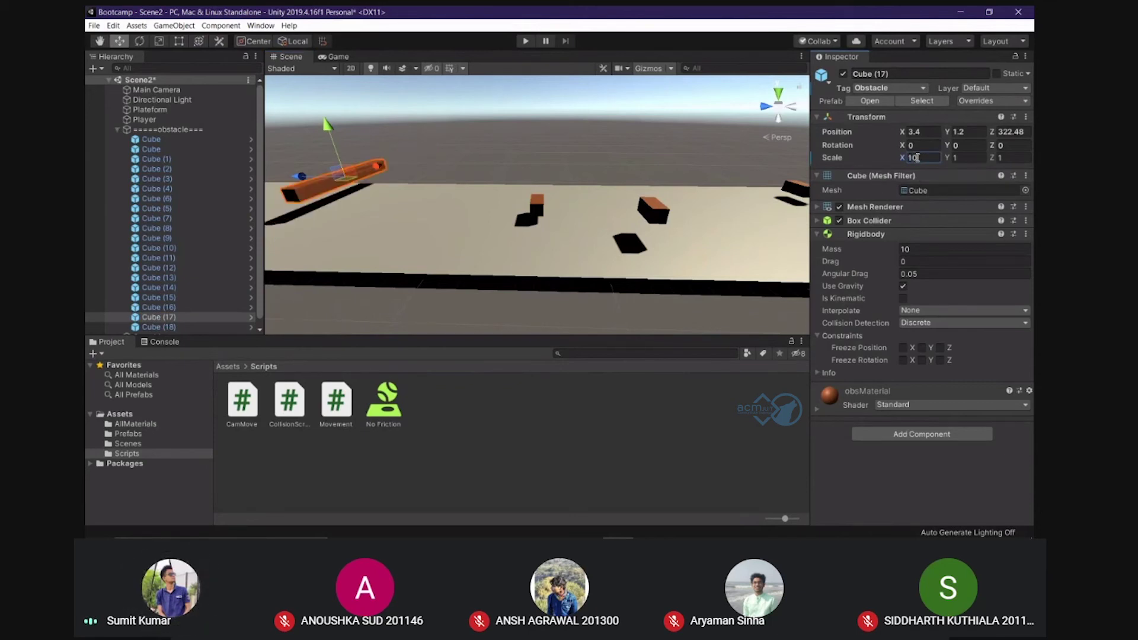
Move the widened orange cube along the platform to about X -2, Z 339.8
{"action": "scroll", "coordinate": [422, 207], "scroll_direction": "down", "scroll_amount": 3}
{"action": "scroll", "coordinate": [404, 193], "scroll_direction": "down", "scroll_amount": 3}
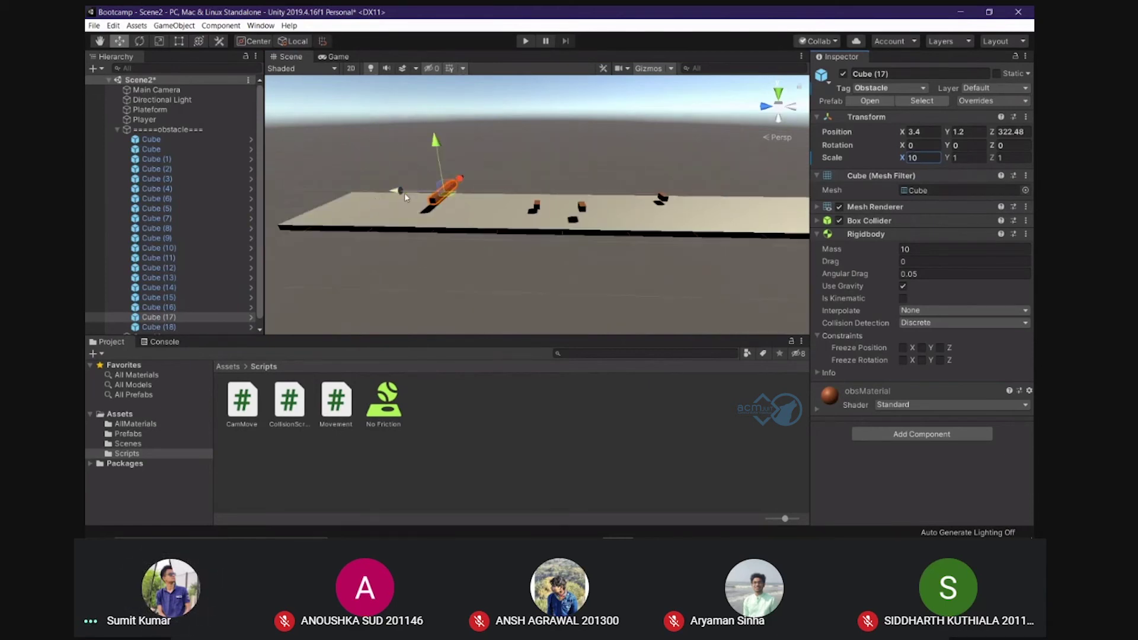
{"action": "left_click_drag", "start_coordinate": [404, 194], "coordinate": [320, 206]}
{"action": "left_click_drag", "start_coordinate": [389, 182], "coordinate": [371, 194]}
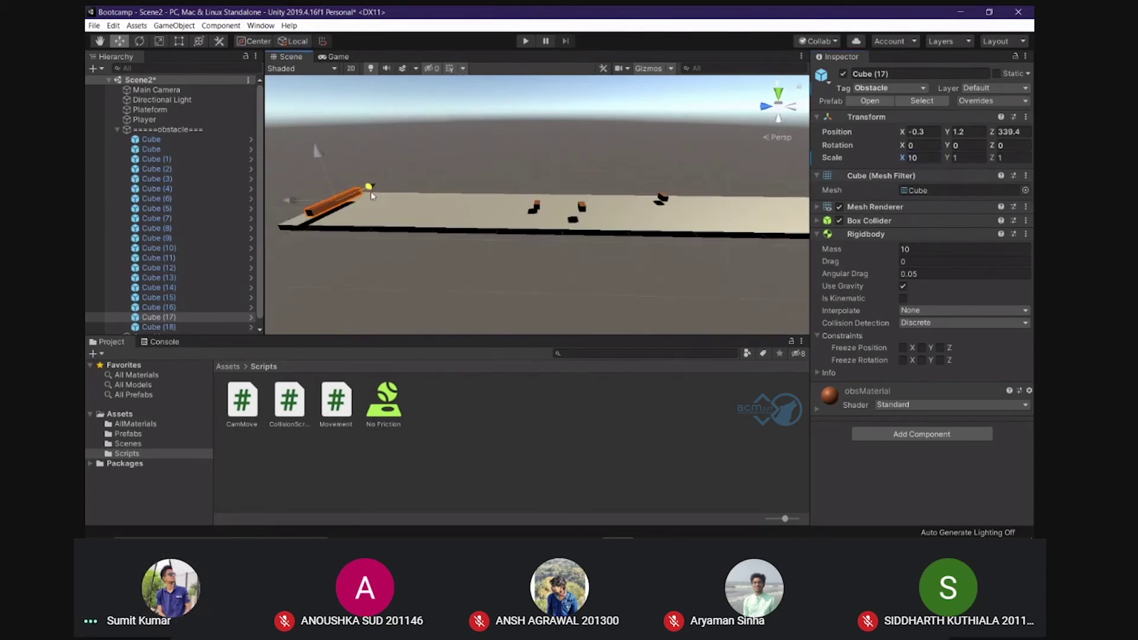
{"action": "left_click", "coordinate": [300, 199]}
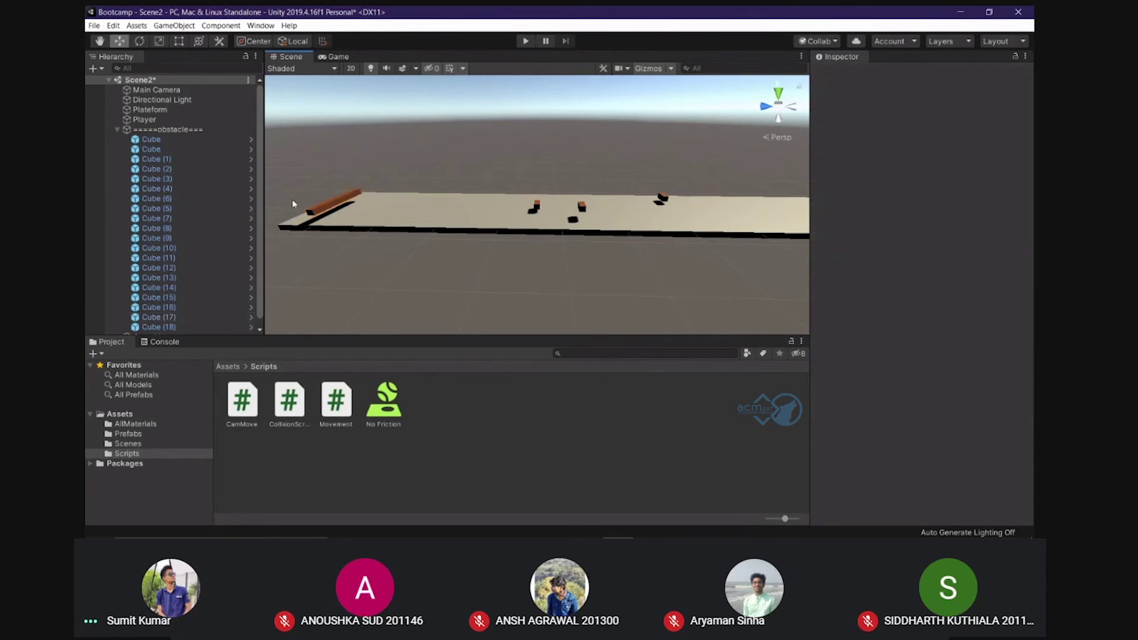
{"action": "left_click", "coordinate": [315, 207]}
{"action": "left_click_drag", "start_coordinate": [290, 199], "coordinate": [293, 201]}
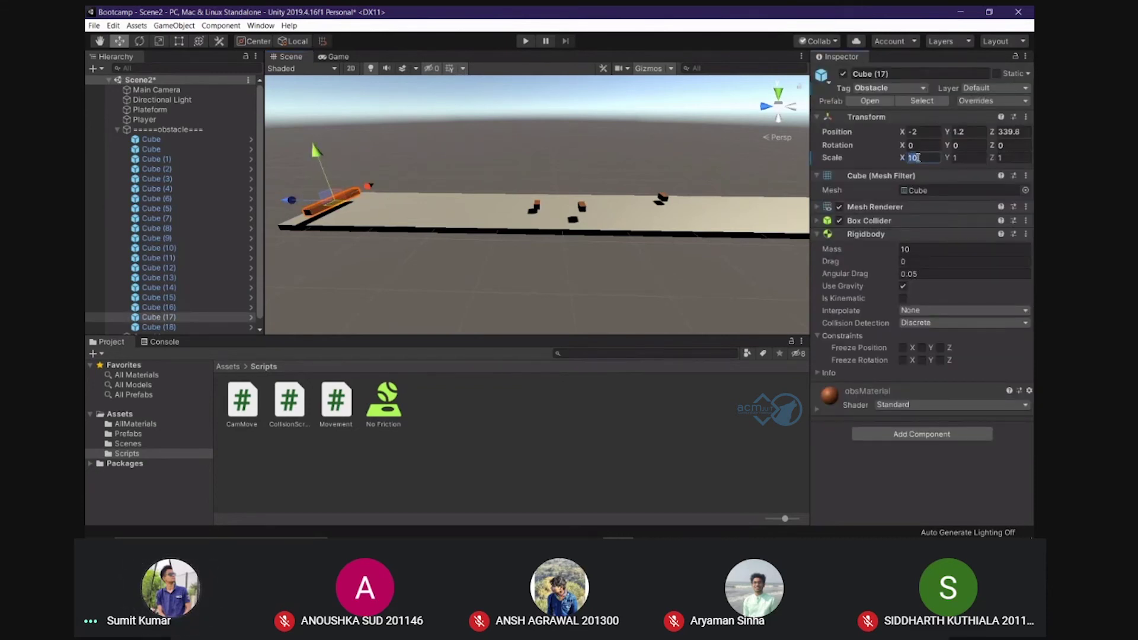
Set Cube (17)'s Scale X to 15 and deselect it
{"action": "type", "text": "15"}
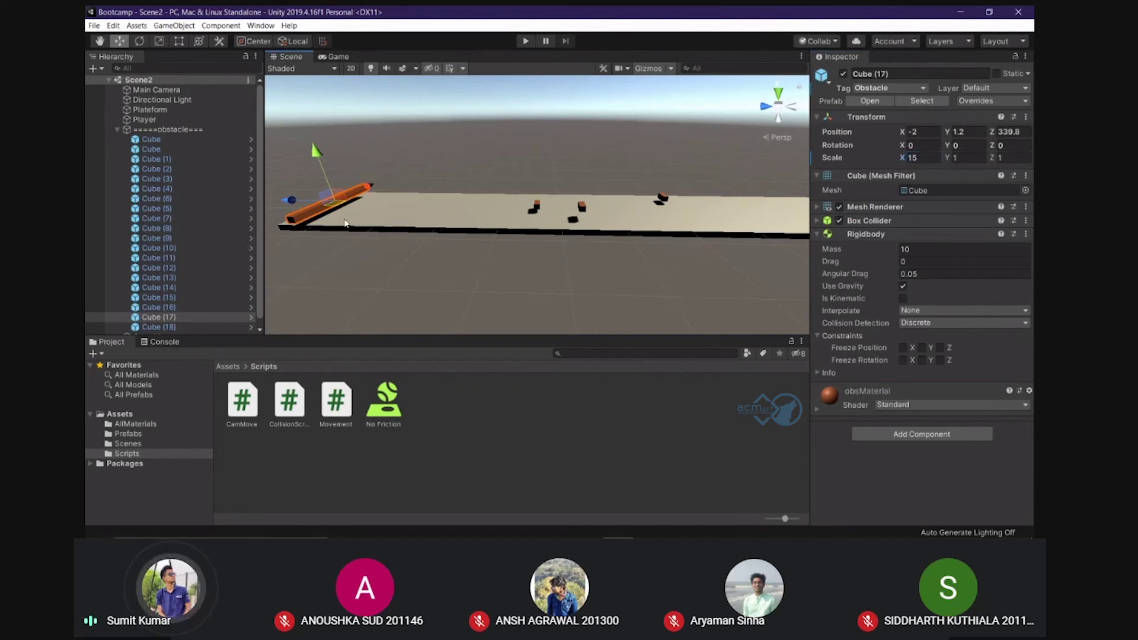
{"action": "scroll", "coordinate": [496, 179], "scroll_direction": "down", "scroll_amount": 2}
{"action": "left_click", "coordinate": [496, 176]}
{"action": "scroll", "coordinate": [496, 175], "scroll_direction": "down", "scroll_amount": 2}
{"action": "scroll", "coordinate": [546, 262], "scroll_direction": "down", "scroll_amount": 2}
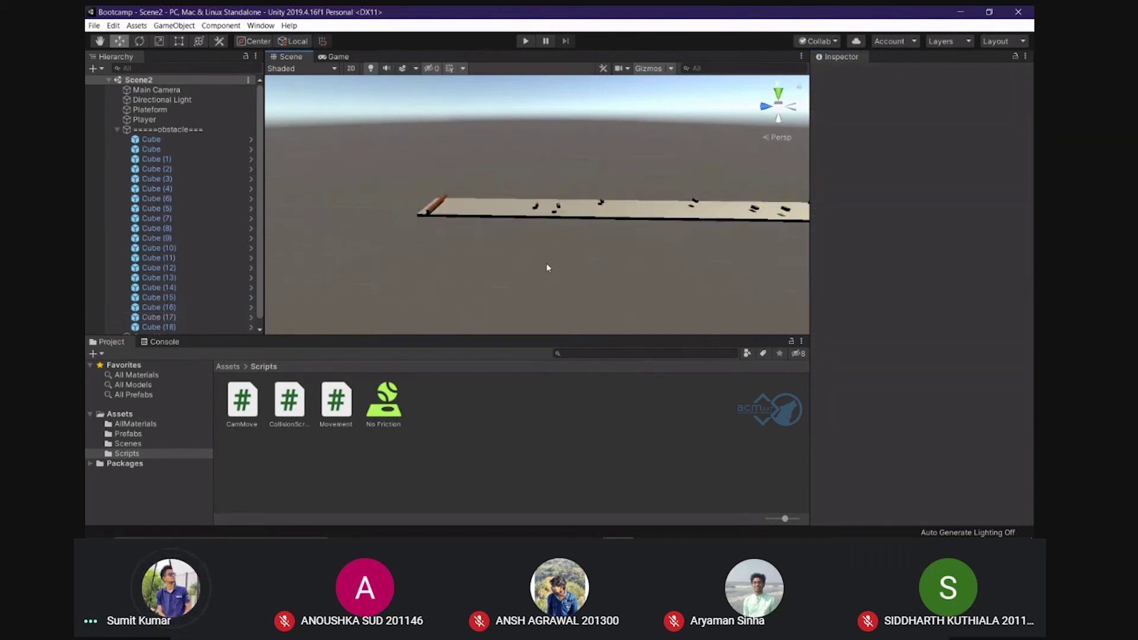
{"action": "scroll", "coordinate": [550, 258], "scroll_direction": "down", "scroll_amount": 2}
{"action": "scroll", "coordinate": [638, 251], "scroll_direction": "down", "scroll_amount": 1}
{"action": "scroll", "coordinate": [638, 242], "scroll_direction": "up", "scroll_amount": 1}
{"action": "scroll", "coordinate": [658, 225], "scroll_direction": "up", "scroll_amount": 1}
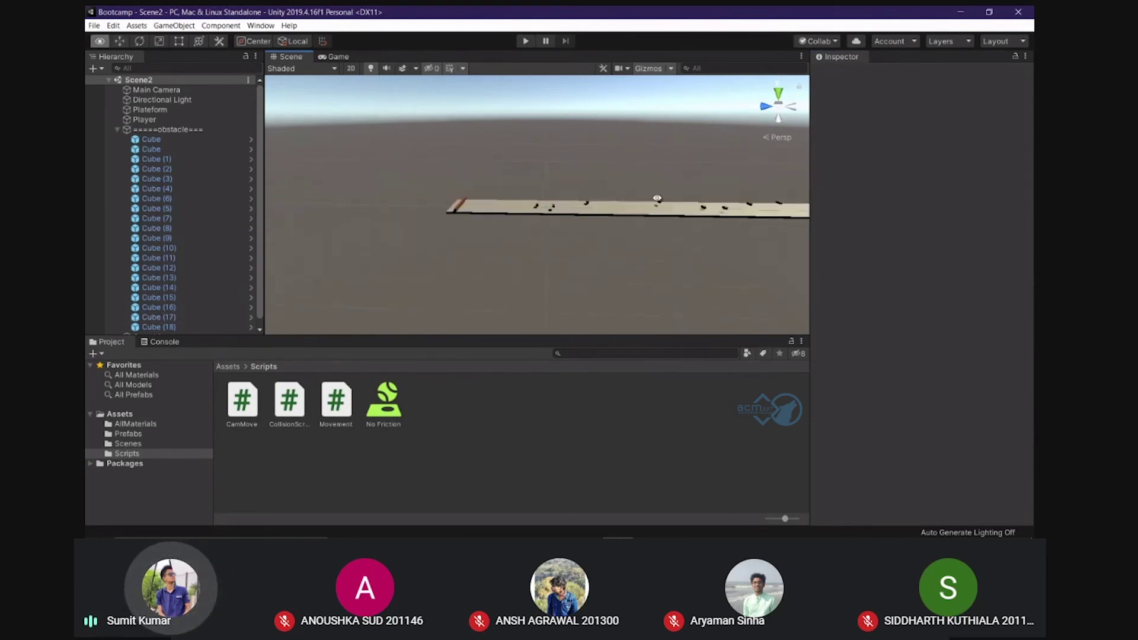
{"action": "mouse_move", "coordinate": [684, 204]}
{"action": "middle_mouse_down"}
{"action": "mouse_move", "coordinate": [597, 227]}
{"action": "mouse_move", "coordinate": [557, 190]}
{"action": "middle_mouse_up"}
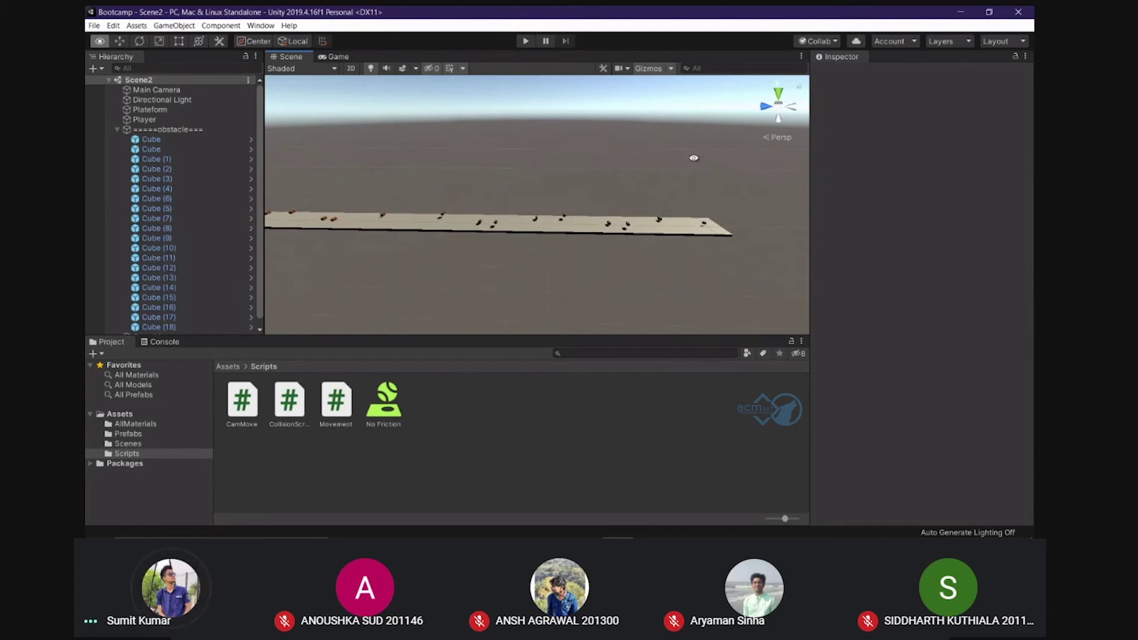
{"action": "right_click_drag", "start_coordinate": [694, 158], "coordinate": [663, 204]}
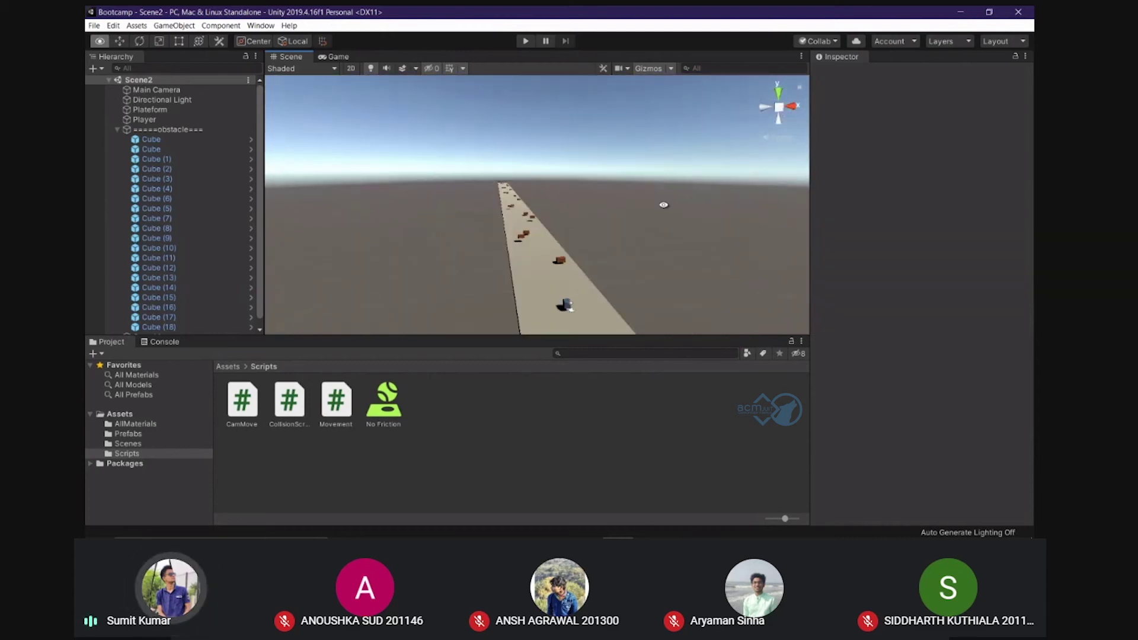
{"action": "left_click", "coordinate": [556, 527]}
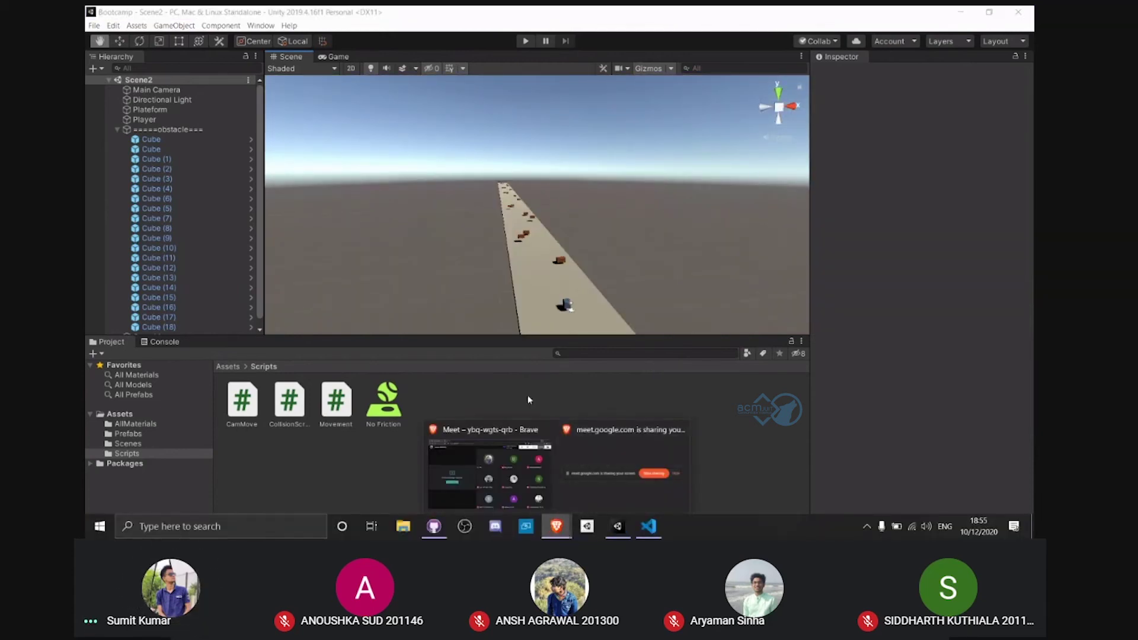
{"action": "left_click", "coordinate": [649, 526]}
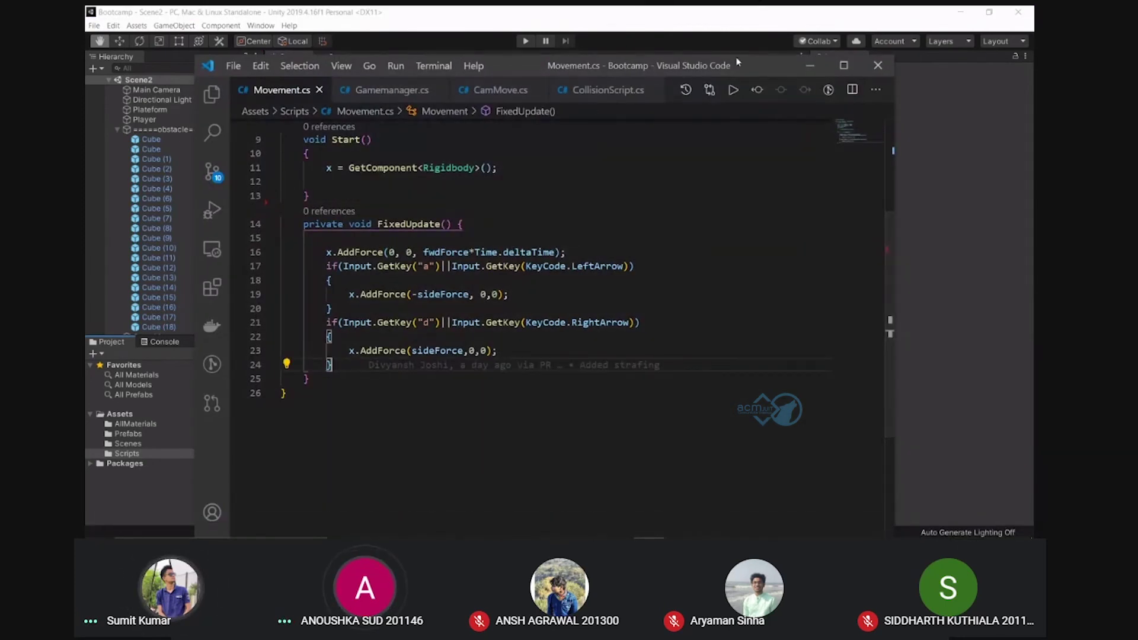
{"action": "left_click", "coordinate": [810, 65]}
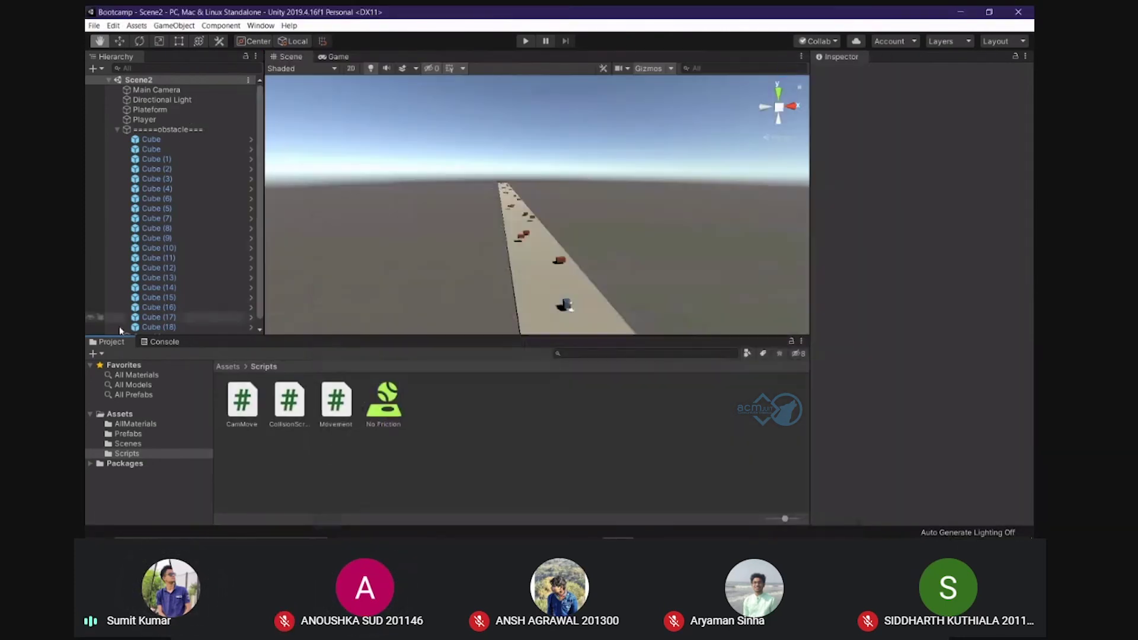
Open the Scenes folder in the Project panel and dismiss its context menu unused
{"action": "left_click", "coordinate": [125, 444]}
{"action": "right_click", "coordinate": [352, 412]}
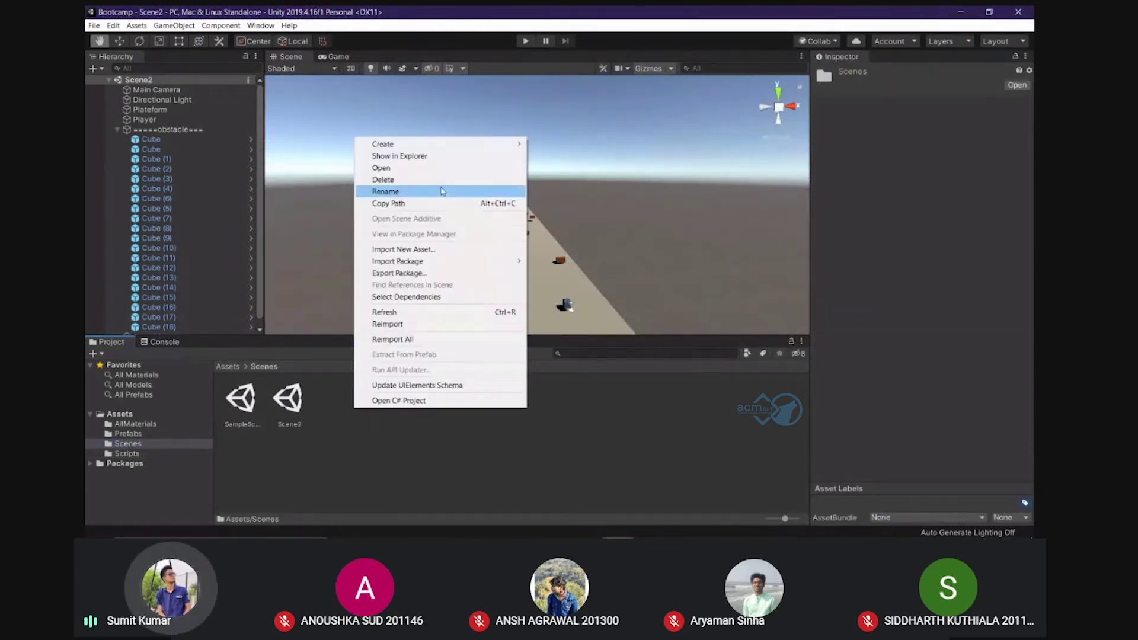
{"action": "mouse_move", "coordinate": [463, 144]}
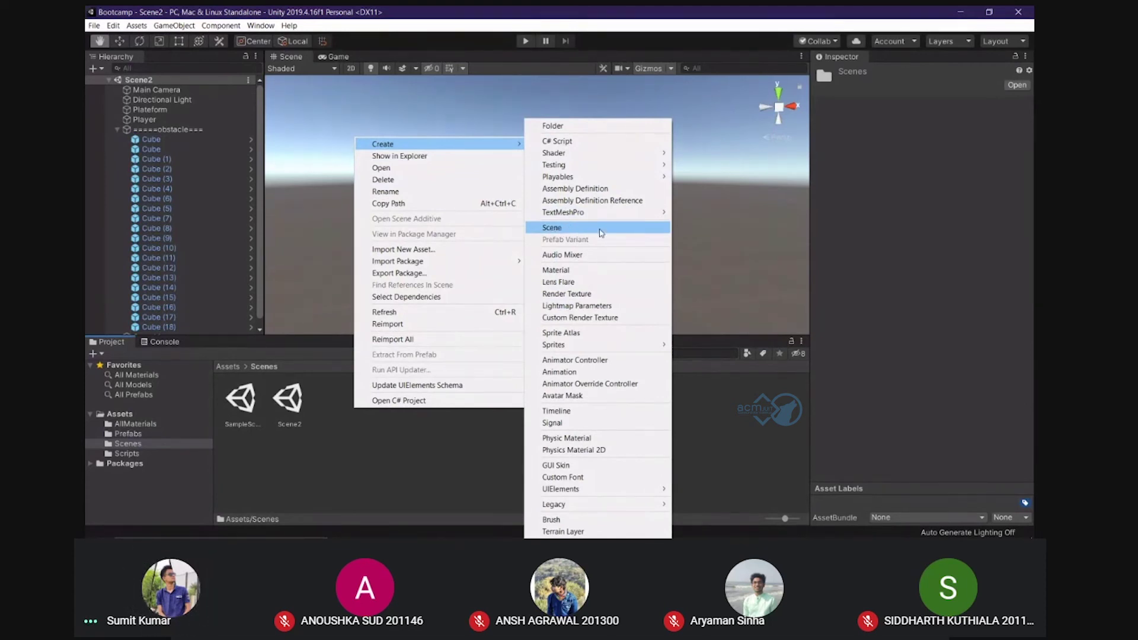
{"action": "left_click", "coordinate": [117, 131]}
Collapse the obstacle group in the Hierarchy and bring Movement.cs up in VS Code
{"action": "left_click", "coordinate": [117, 130]}
{"action": "left_click", "coordinate": [178, 169]}
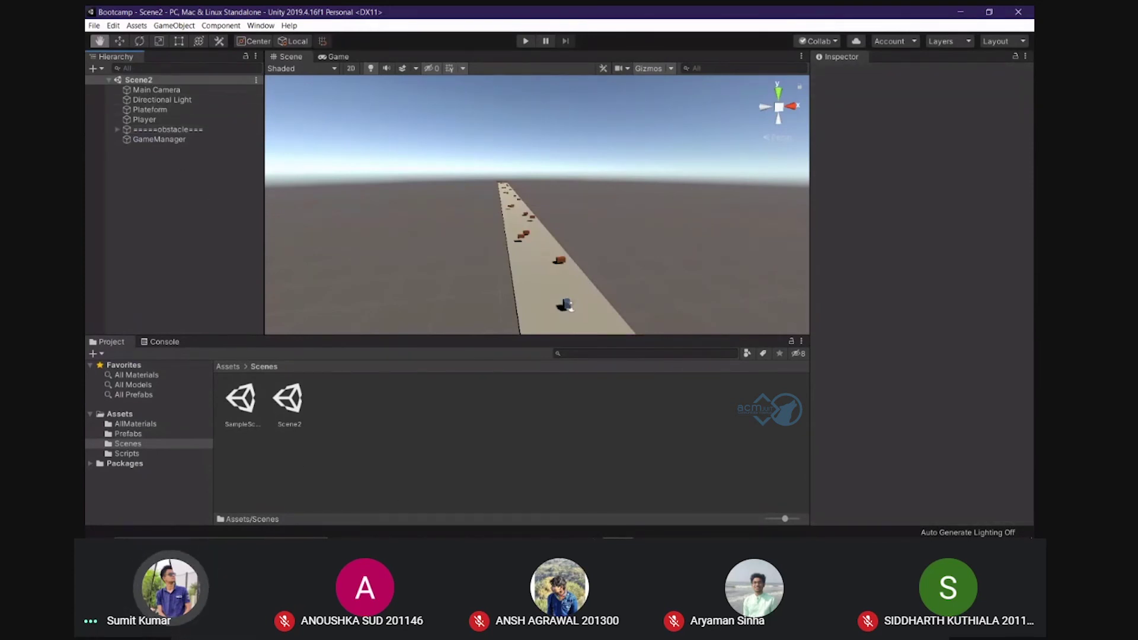
{"action": "left_click", "coordinate": [648, 526]}
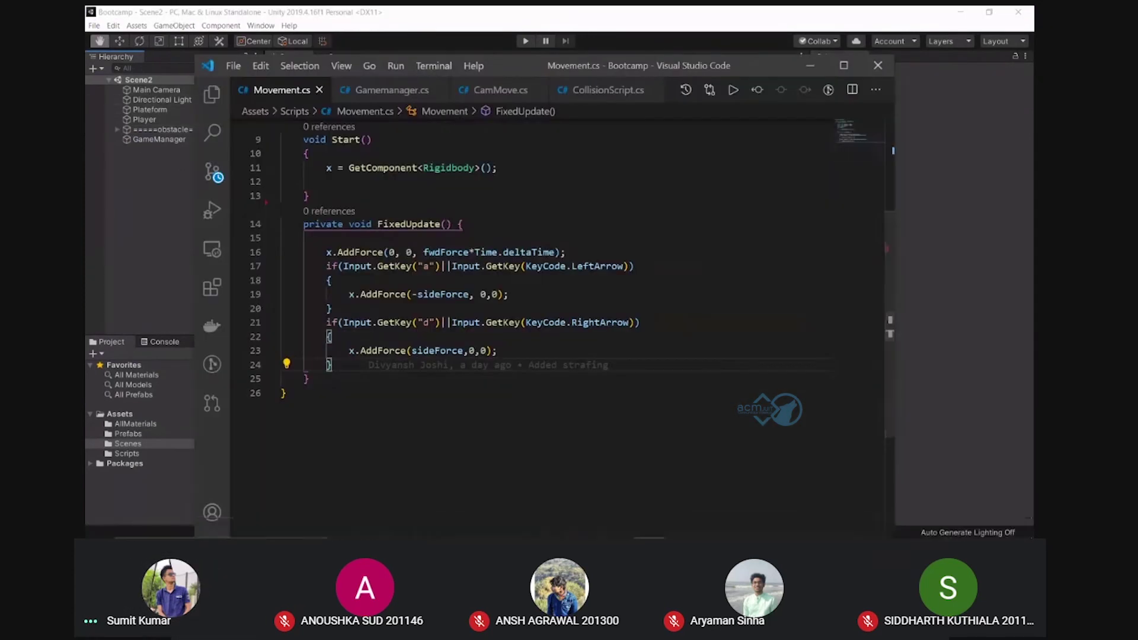
Jump to the end of Movement.cs, minimize VS Code, and flip past Meet back to Unity
{"action": "key", "text": "Down"}
{"action": "key", "text": "Down"}
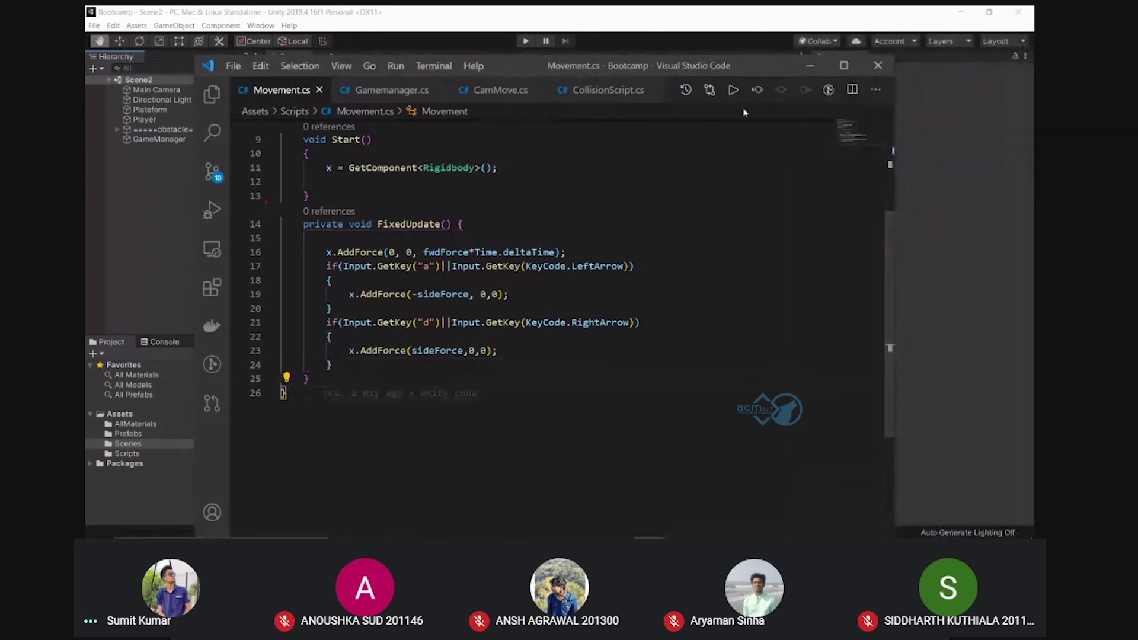
{"action": "left_click", "coordinate": [807, 64]}
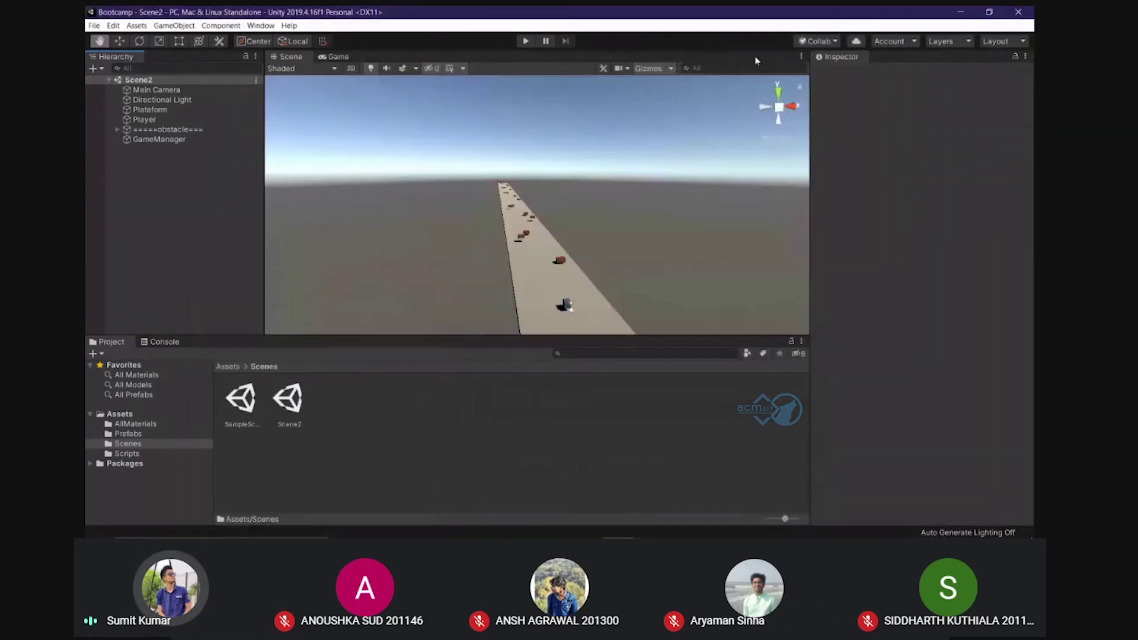
{"action": "mouse_move", "coordinate": [559, 527]}
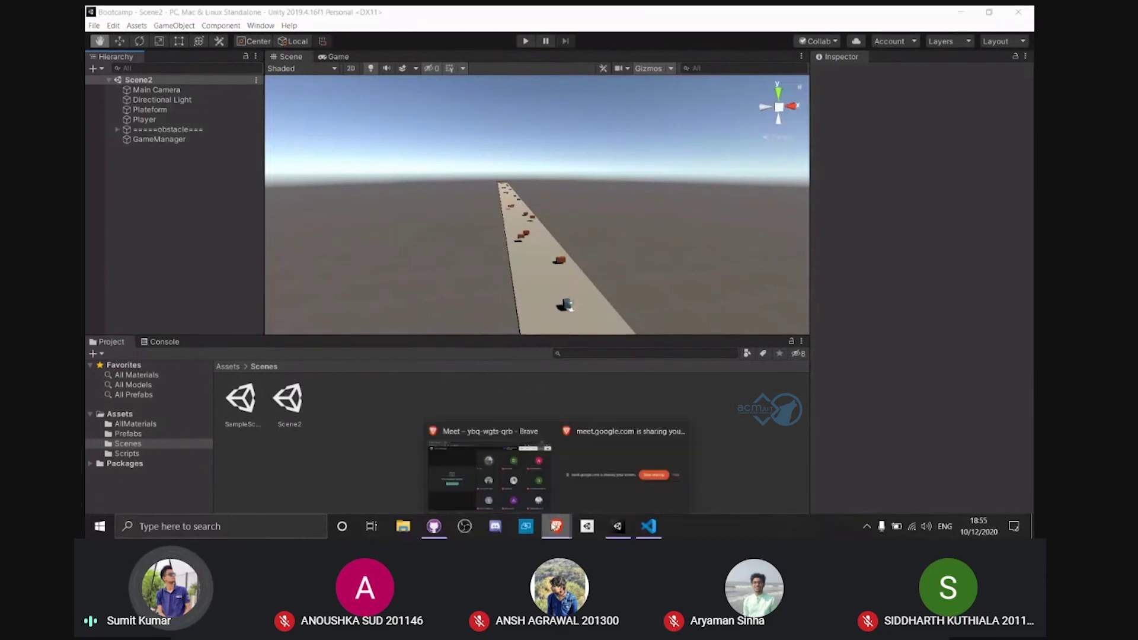
{"action": "left_click", "coordinate": [475, 452]}
{"action": "left_click", "coordinate": [556, 527]}
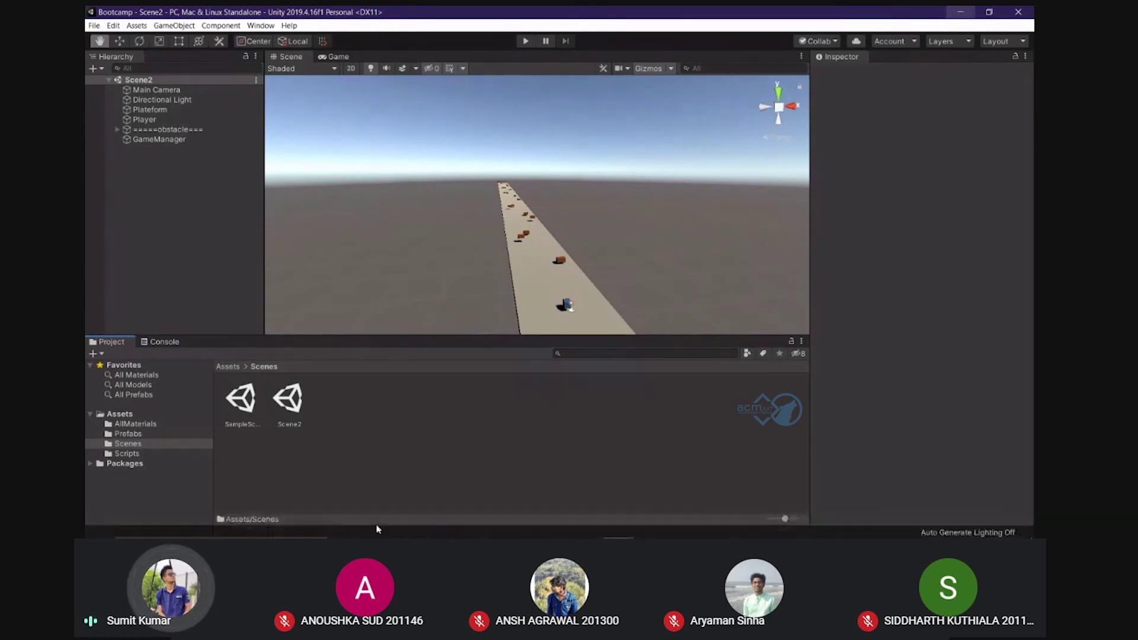
Commit the 10 changed files to main with the summary 'Added a new Scene 2'
{"action": "left_click", "coordinate": [1017, 10]}
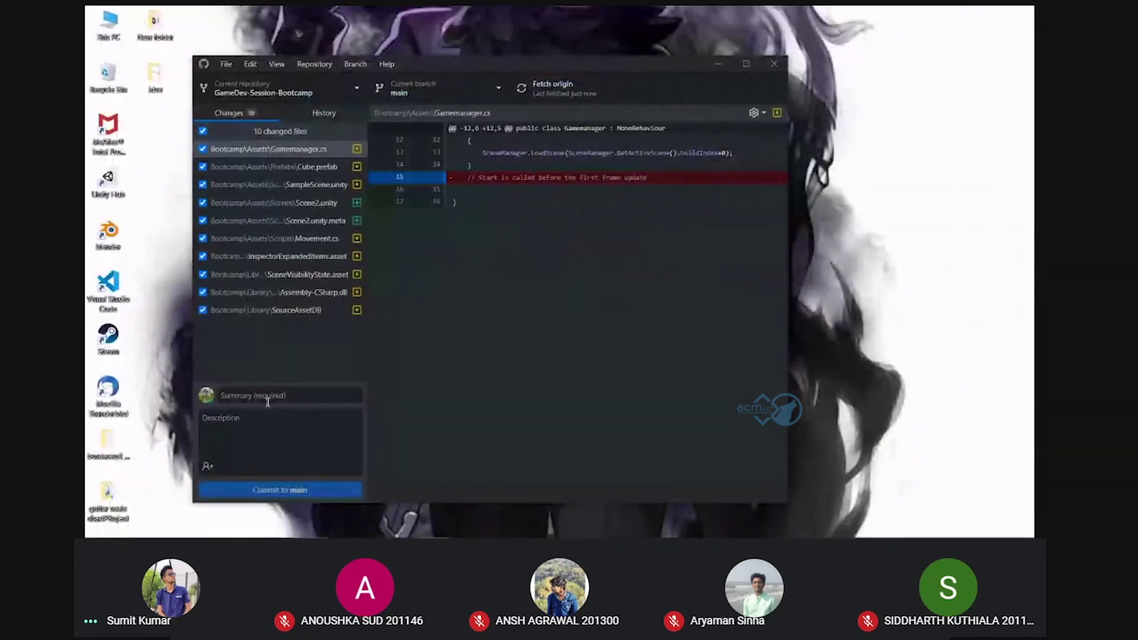
{"action": "type", "text": "Added"}
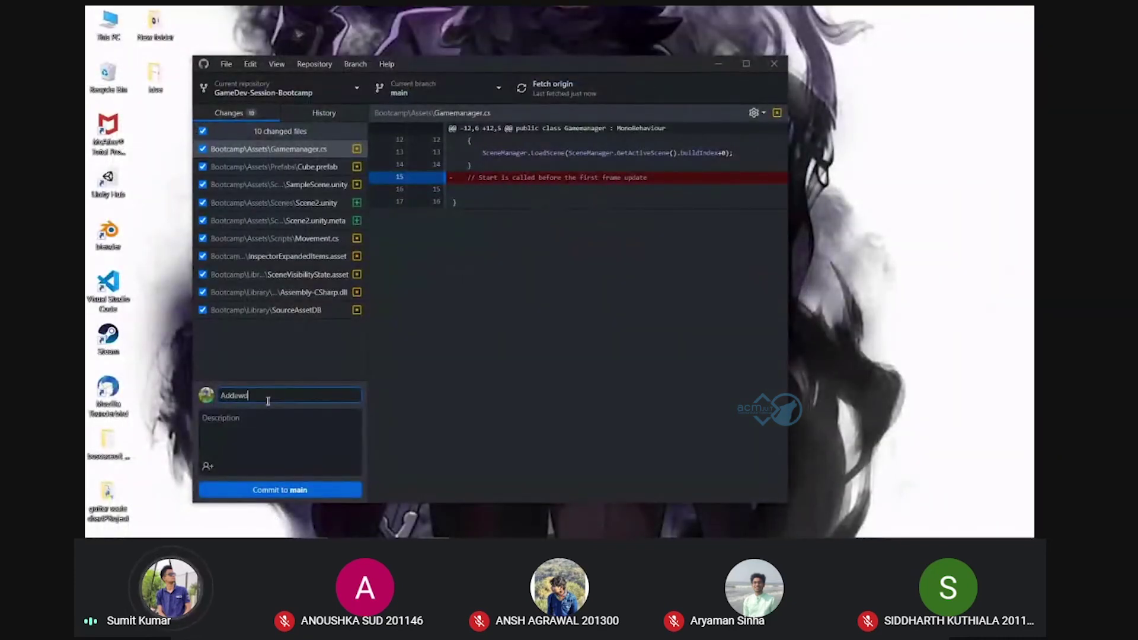
{"action": "key", "text": "BackSpace"}
{"action": "key", "text": "BackSpace"}
{"action": "type", "text": "d"}
{"action": "key", "text": "BackSpace"}
{"action": "type", "text": "ed a"}
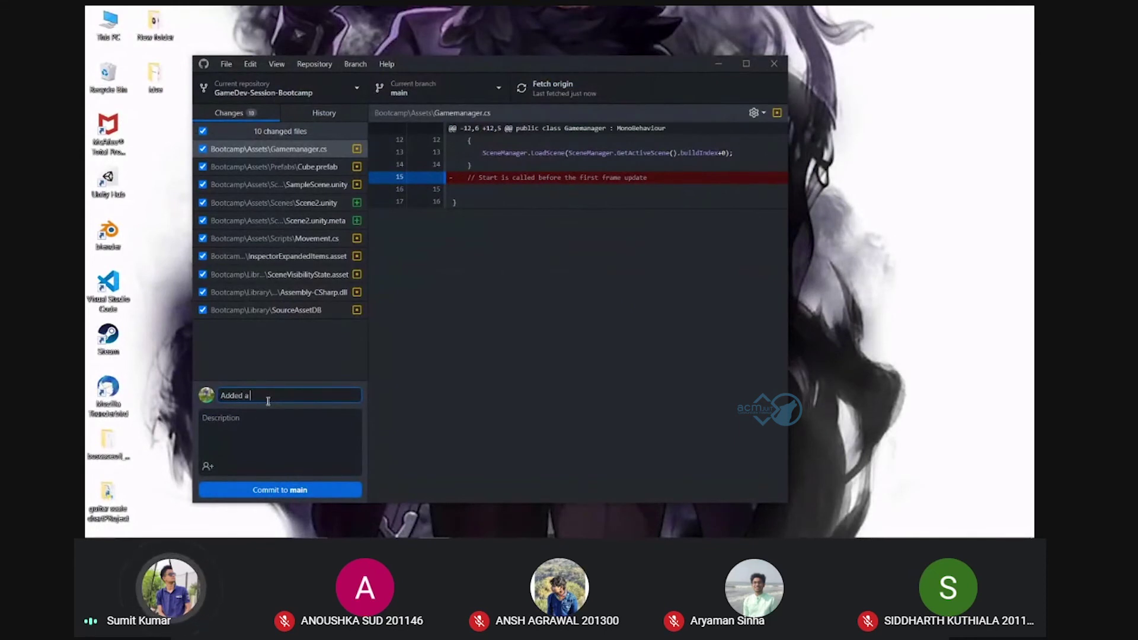
{"action": "type", "text": " new Scen"}
{"action": "type", "text": "e 2"}
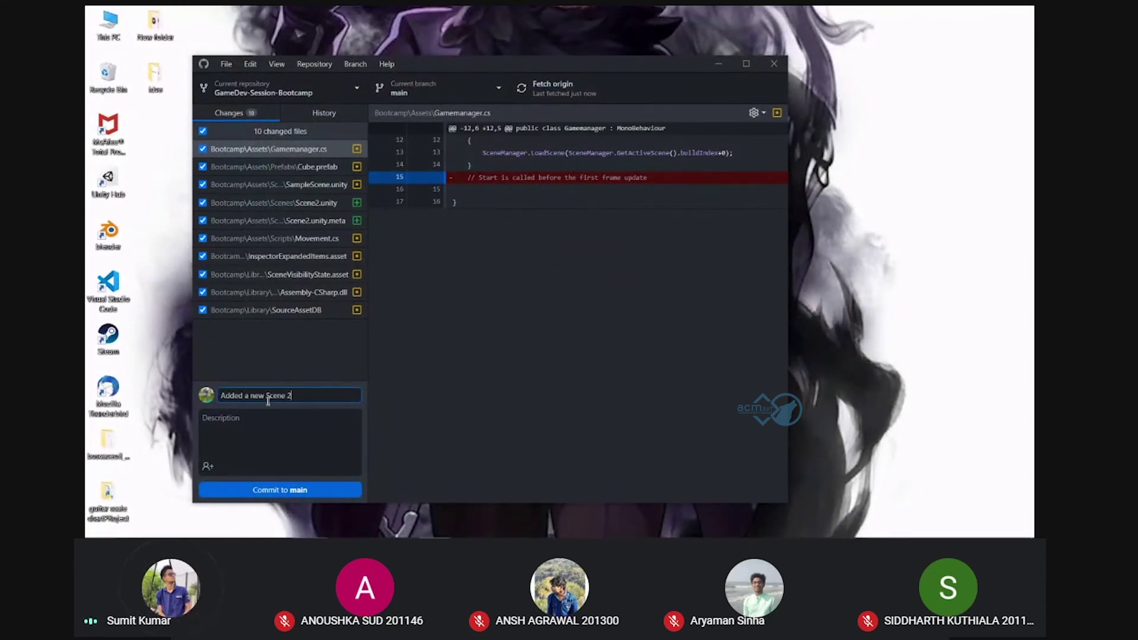
{"action": "left_click", "coordinate": [280, 490]}
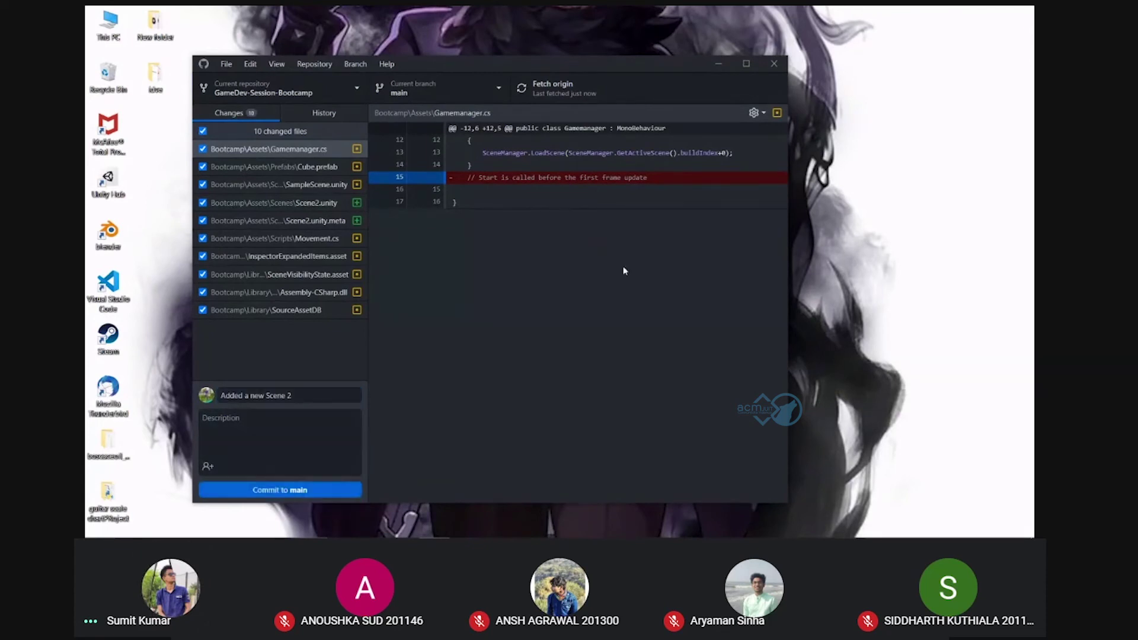
Push the commit to origin, then minimize GitHub Desktop and restore Unity
{"action": "left_click", "coordinate": [733, 235]}
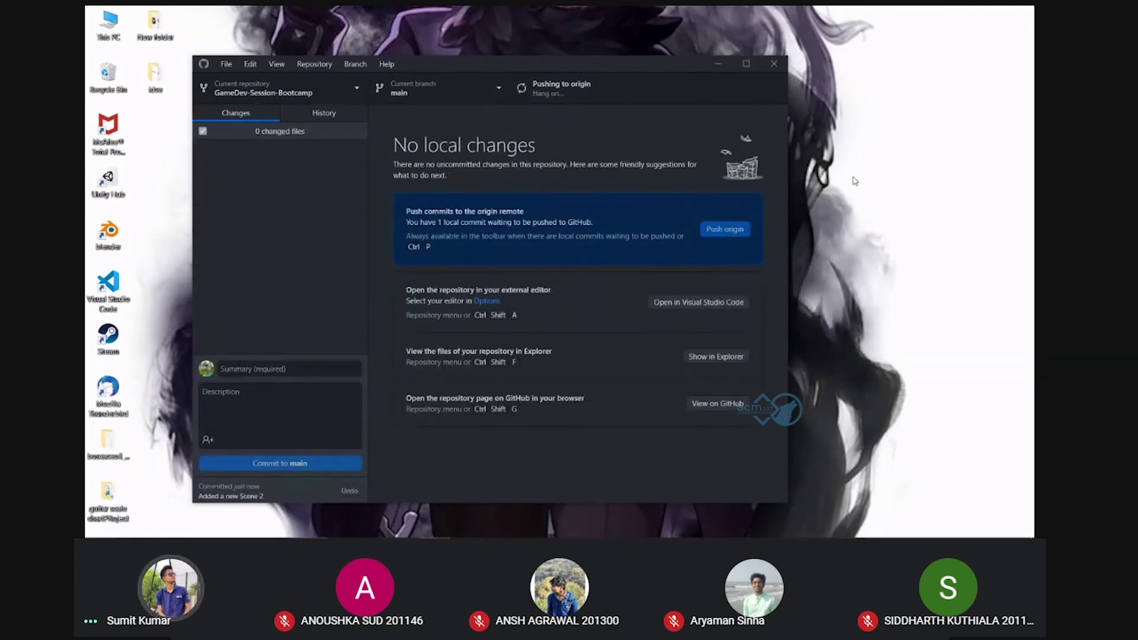
{"action": "left_click", "coordinate": [717, 64]}
{"action": "right_click", "coordinate": [475, 66]}
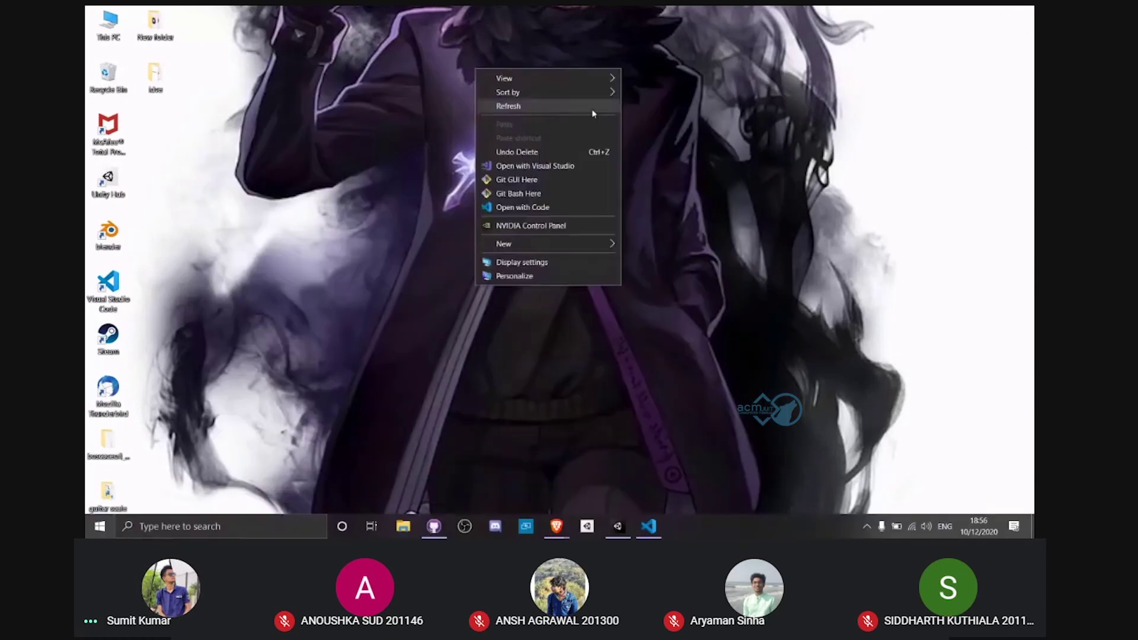
{"action": "right_click", "coordinate": [440, 96]}
{"action": "left_click", "coordinate": [532, 129]}
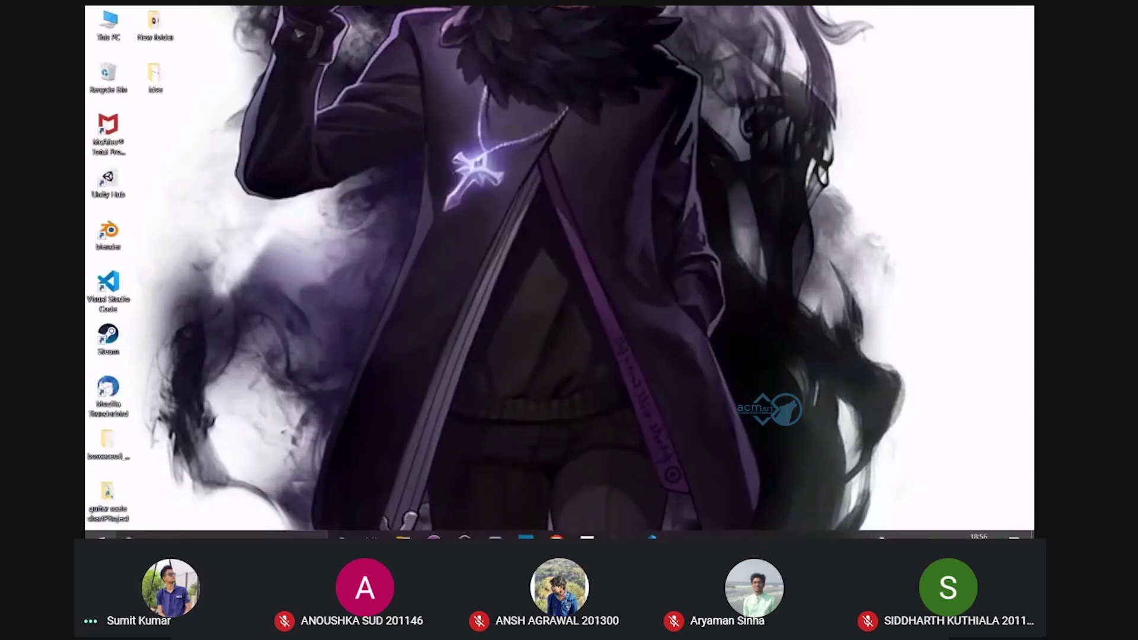
{"action": "left_click", "coordinate": [547, 525]}
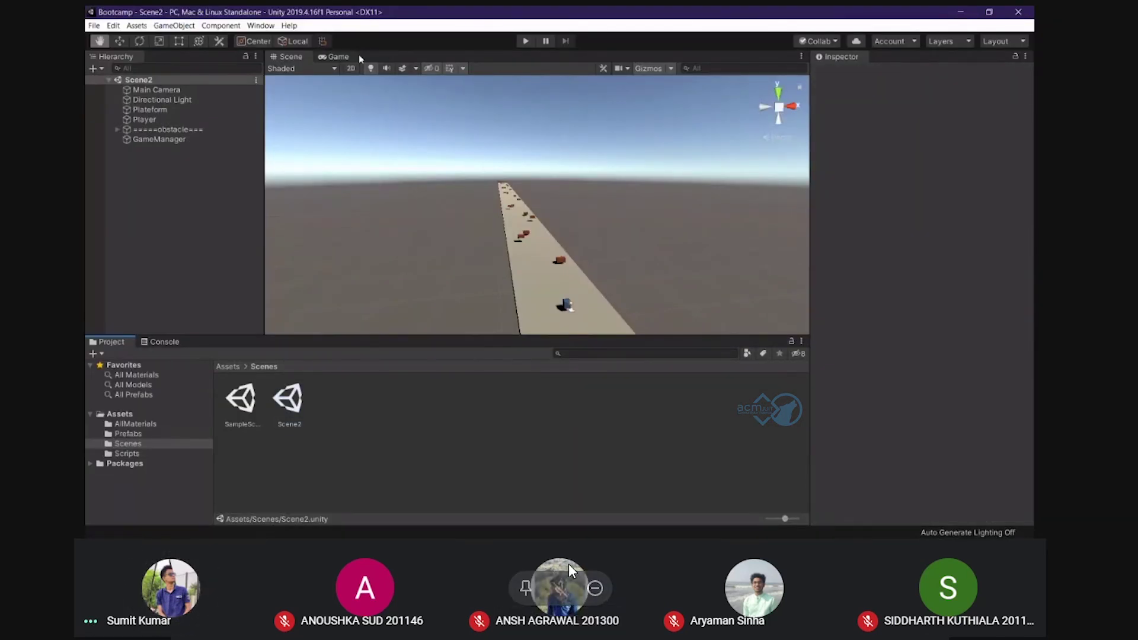
Create a new scene asset named MainMenu in the Scenes folder
{"action": "right_click", "coordinate": [393, 446]}
{"action": "mouse_move", "coordinate": [430, 181]}
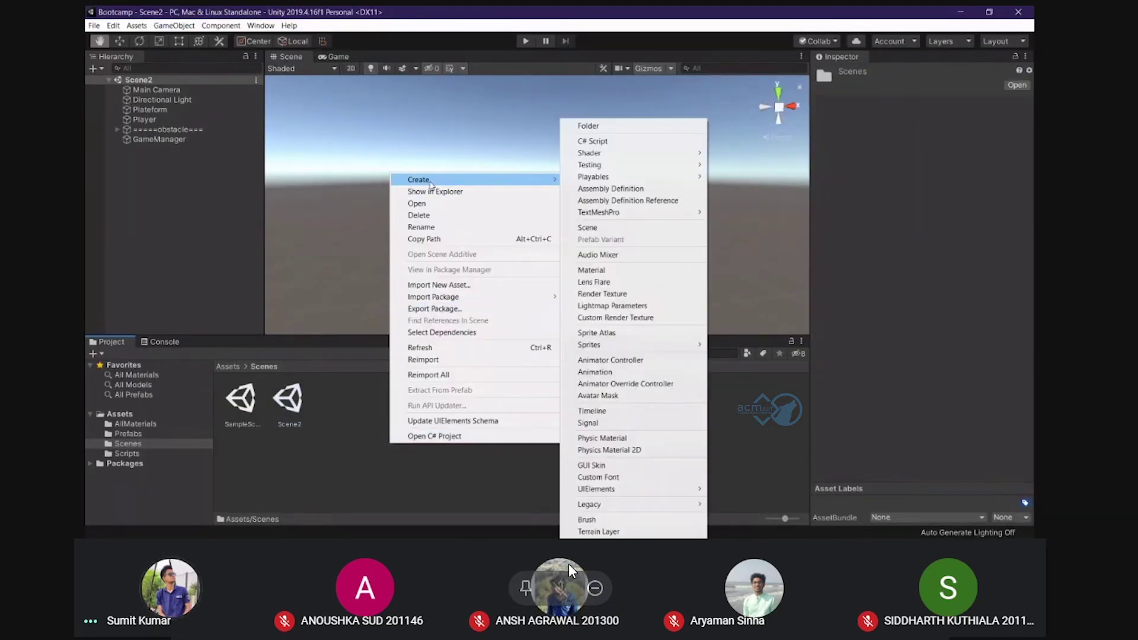
{"action": "left_click", "coordinate": [579, 230]}
{"action": "type", "text": "Mi"}
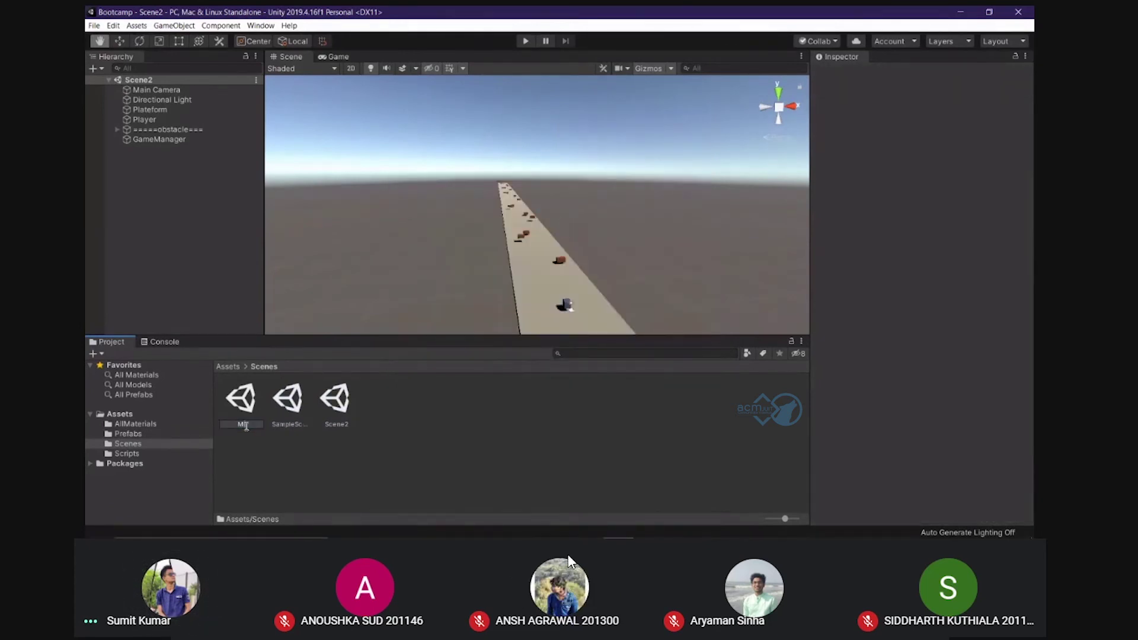
{"action": "type", "text": "niMenu"}
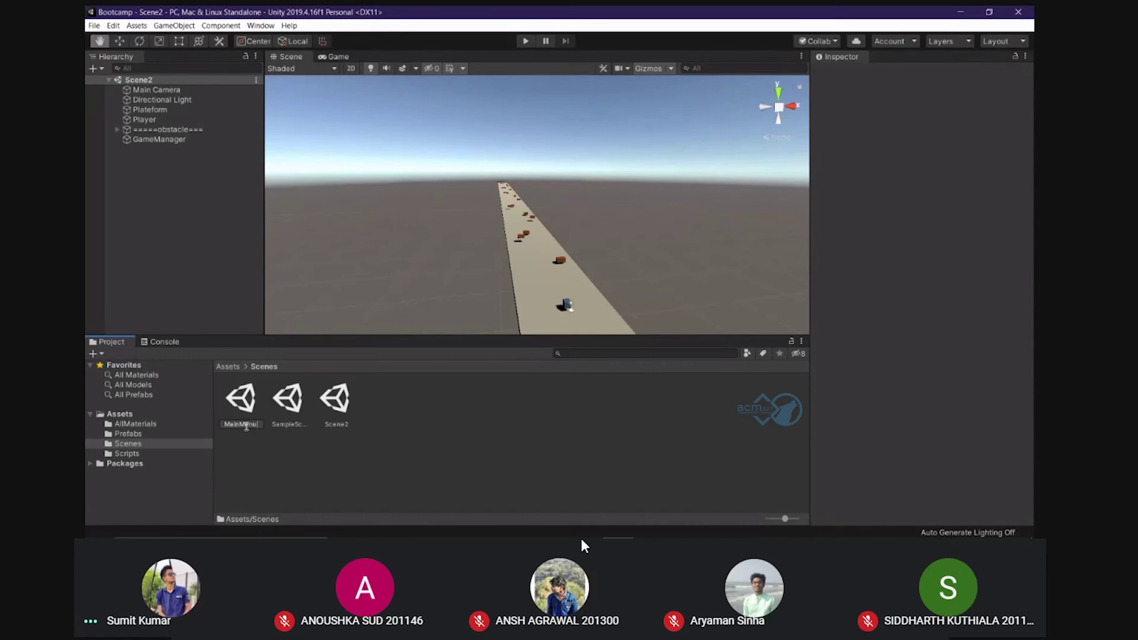
{"action": "key", "text": "Return"}
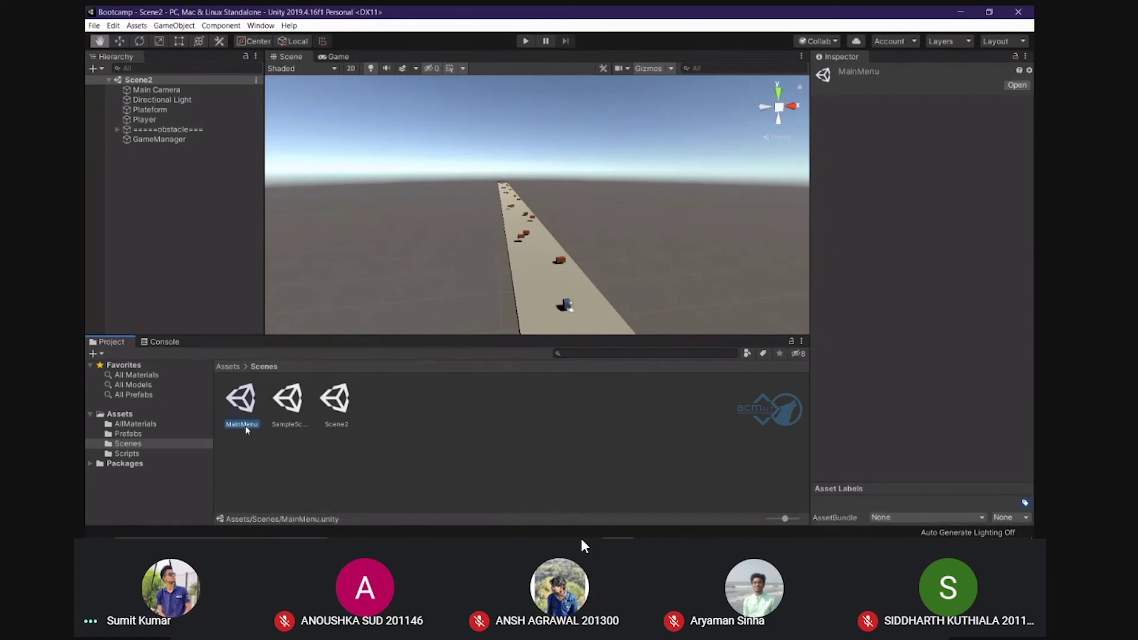
Briefly bring the Meet call to the front, then restore Unity
{"action": "left_click", "coordinate": [959, 13]}
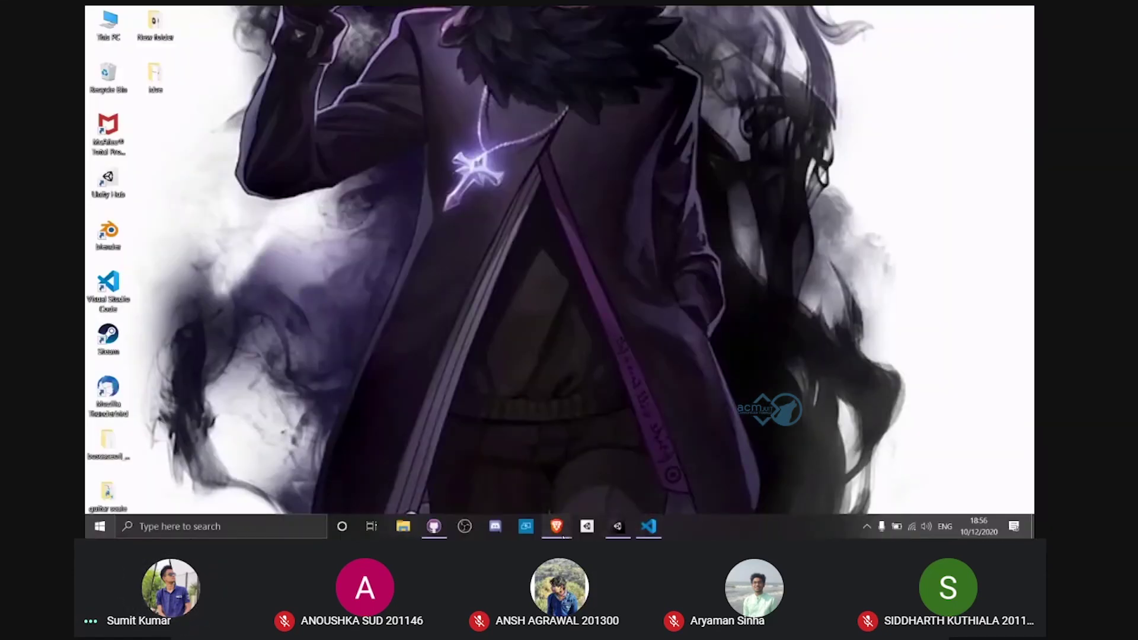
{"action": "mouse_move", "coordinate": [556, 526]}
{"action": "left_click", "coordinate": [529, 476]}
{"action": "left_click", "coordinate": [617, 526]}
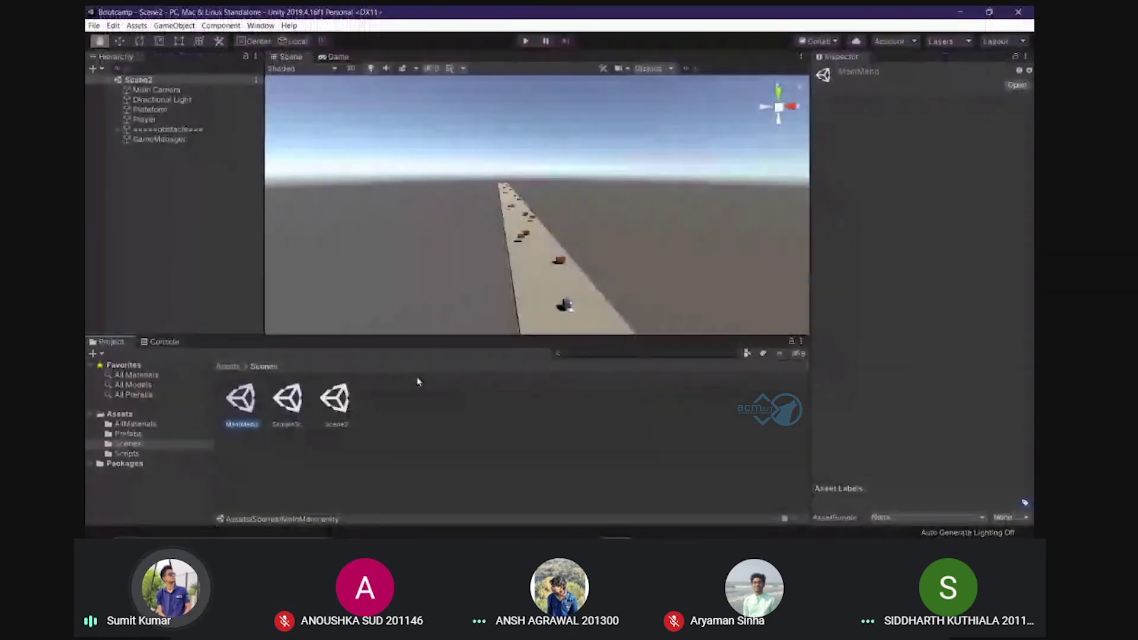
{"action": "left_click", "coordinate": [649, 531]}
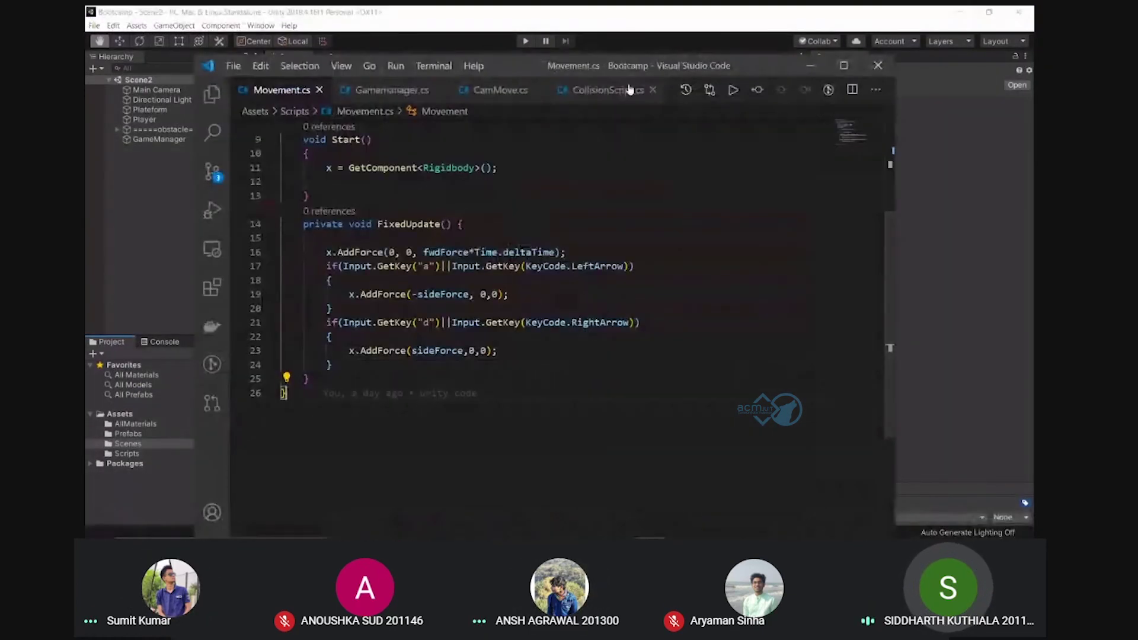
{"action": "left_click", "coordinate": [388, 90]}
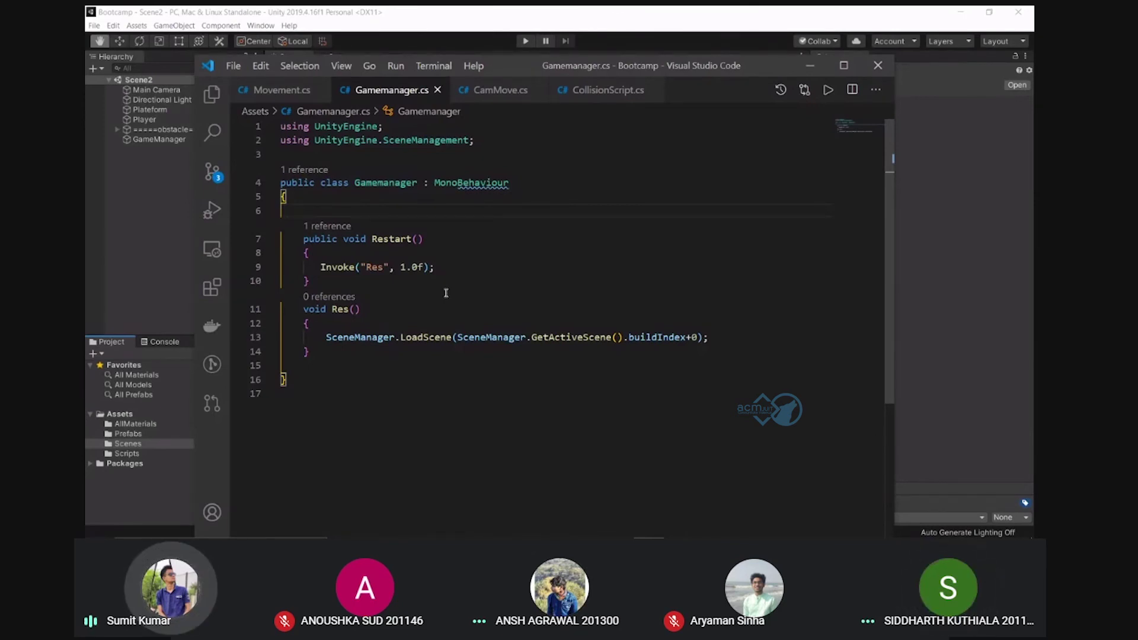
{"action": "key", "text": "Down"}
{"action": "key", "text": "Down"}
{"action": "key", "text": "Down"}
{"action": "left_click", "coordinate": [409, 285]}
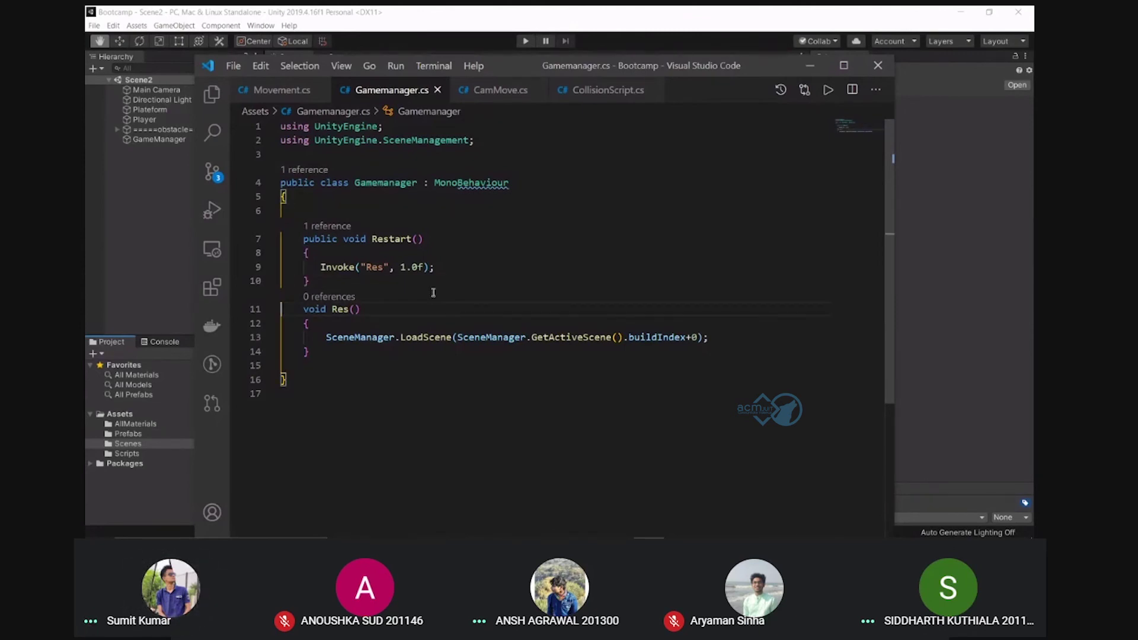
{"action": "left_click", "coordinate": [405, 350]}
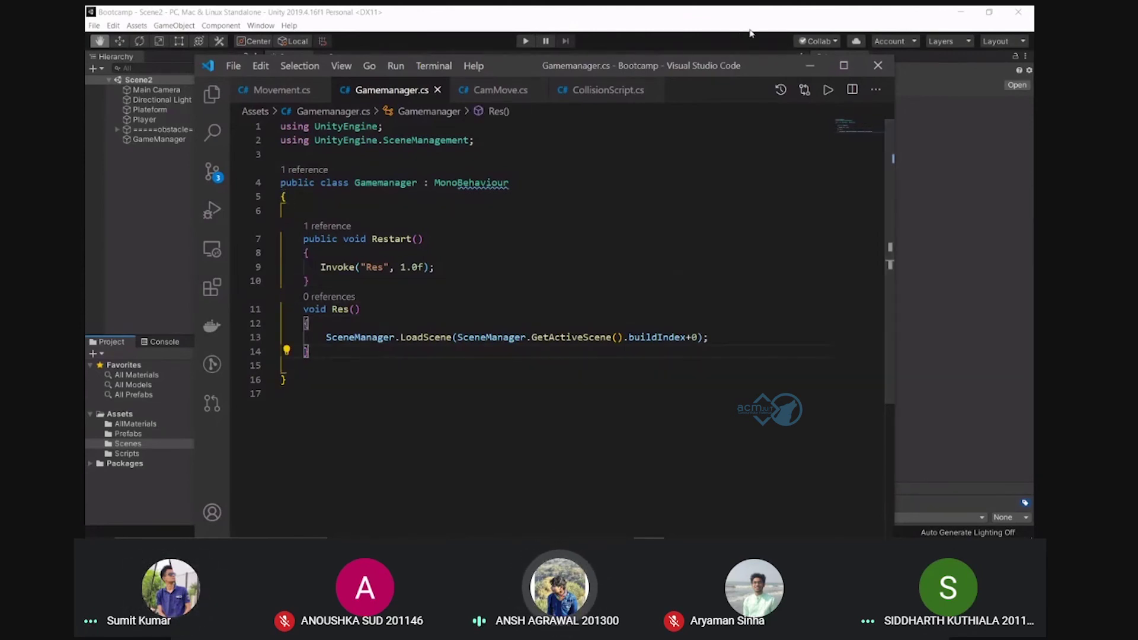
{"action": "left_click", "coordinate": [811, 67]}
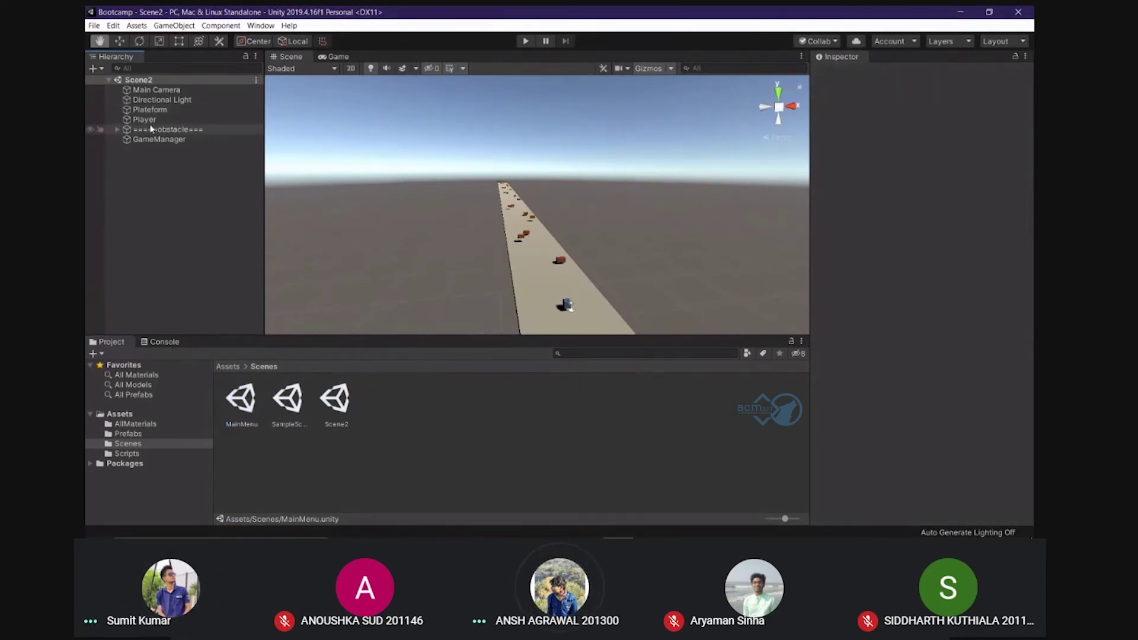
Expand the obstacle group and frame Cube (17), the wide bar at the platform end
{"action": "left_click", "coordinate": [122, 130]}
{"action": "left_click", "coordinate": [336, 400]}
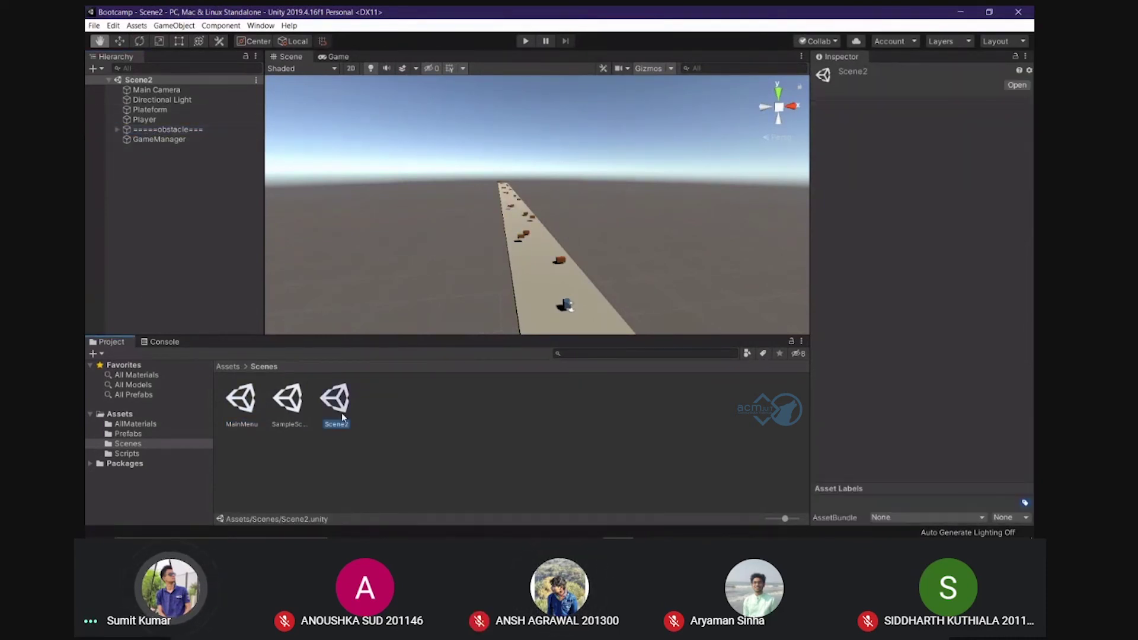
{"action": "left_click", "coordinate": [117, 129]}
{"action": "scroll", "coordinate": [163, 284], "scroll_direction": "down", "scroll_amount": 1}
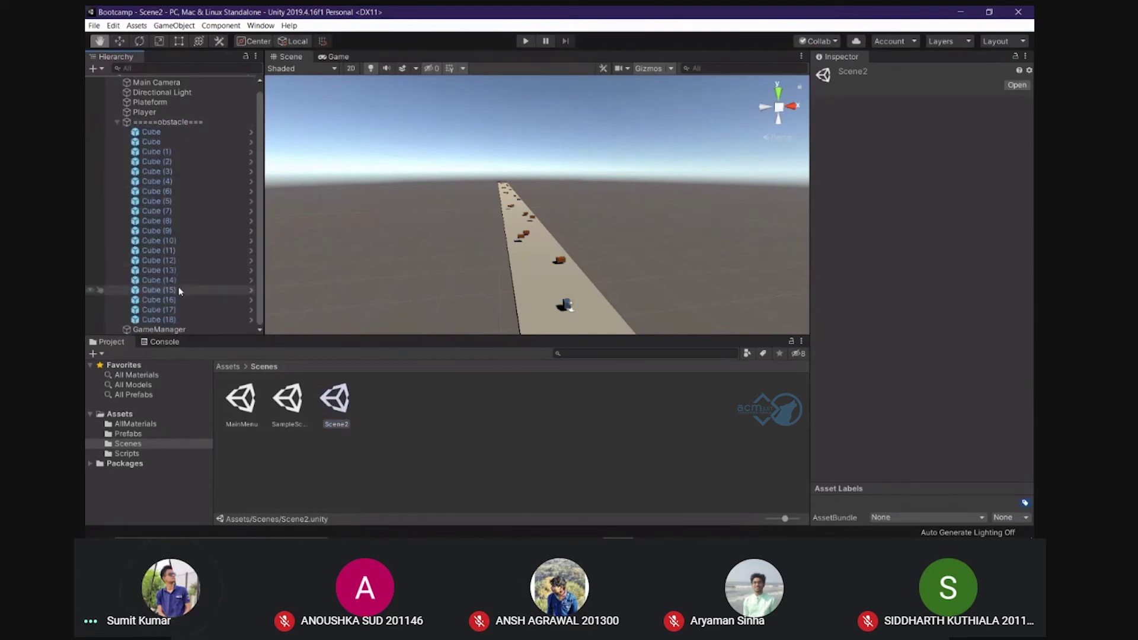
{"action": "left_click", "coordinate": [167, 317]}
{"action": "left_click", "coordinate": [168, 310]}
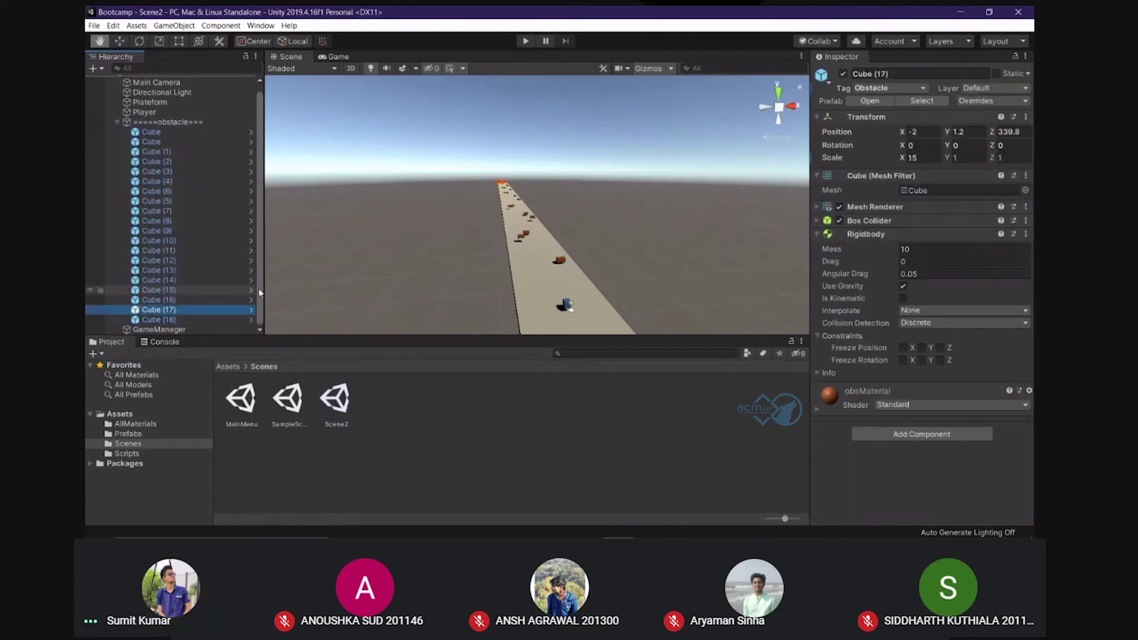
{"action": "key", "text": "f"}
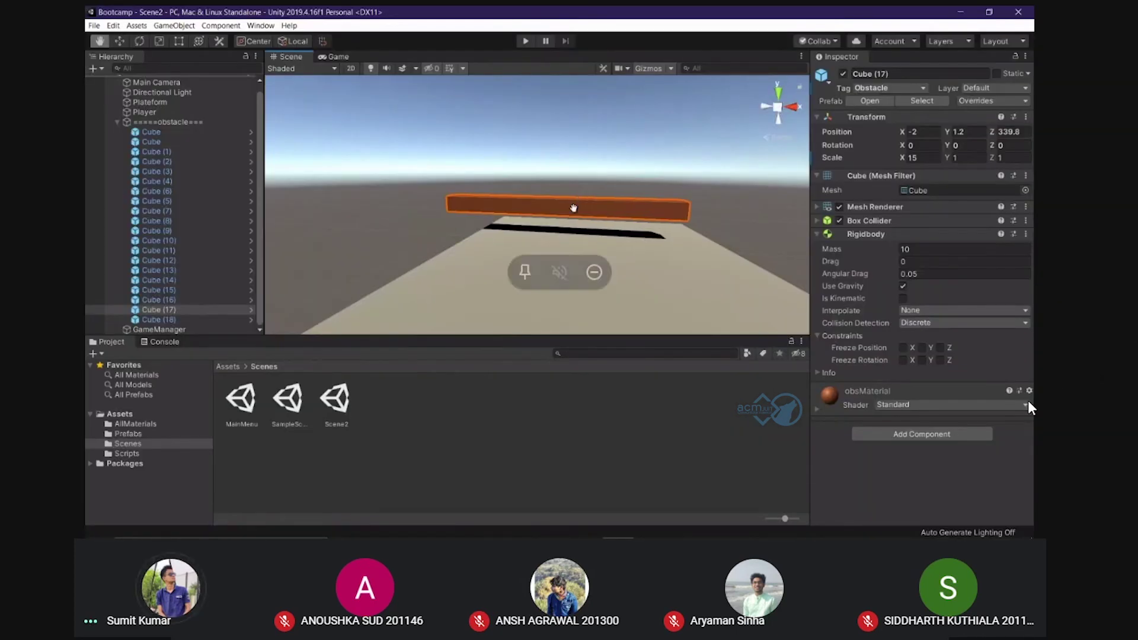
Shorten Cube (17) to X scale 5 and shift it to X -1.62
{"action": "left_click_drag", "start_coordinate": [609, 211], "coordinate": [636, 214]}
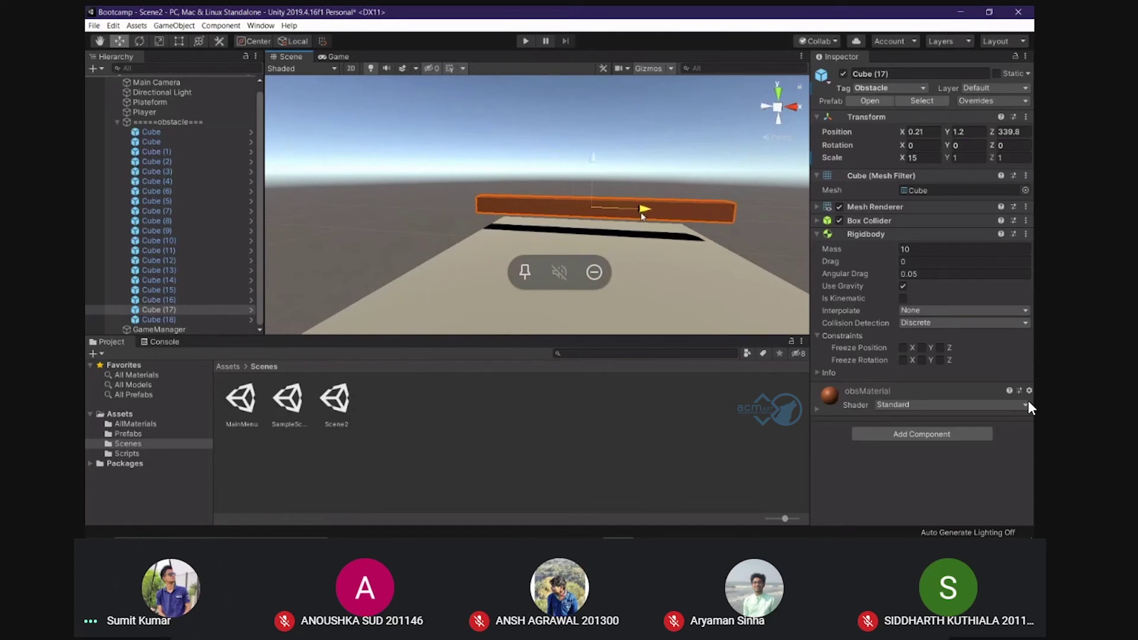
{"action": "left_click", "coordinate": [960, 157]}
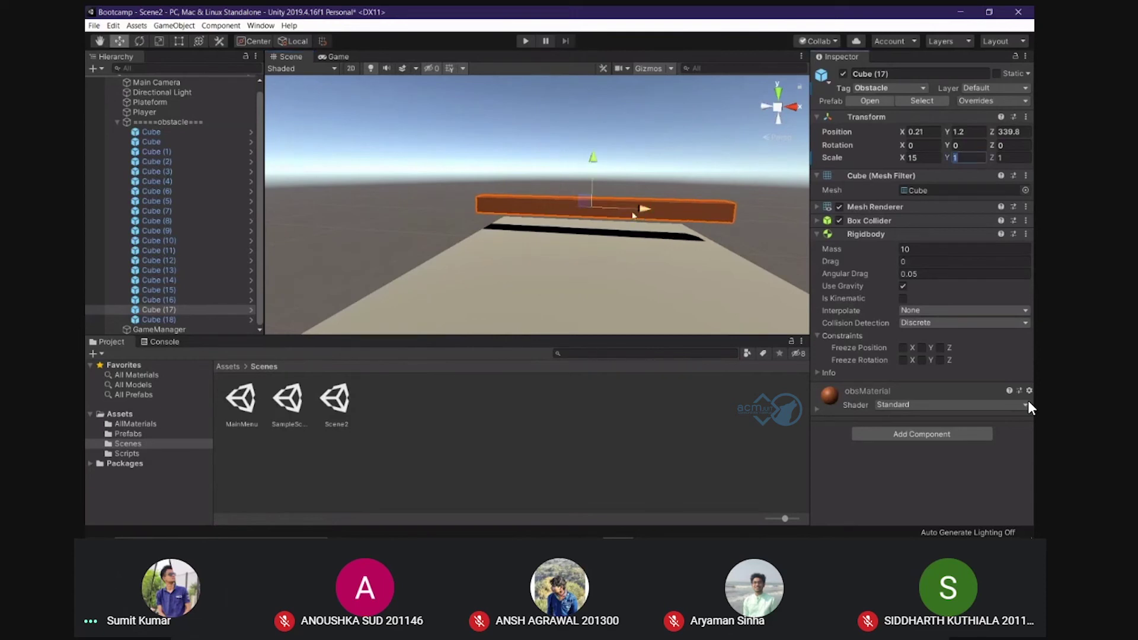
{"action": "left_click", "coordinate": [691, 219]}
{"action": "type", "text": "5"}
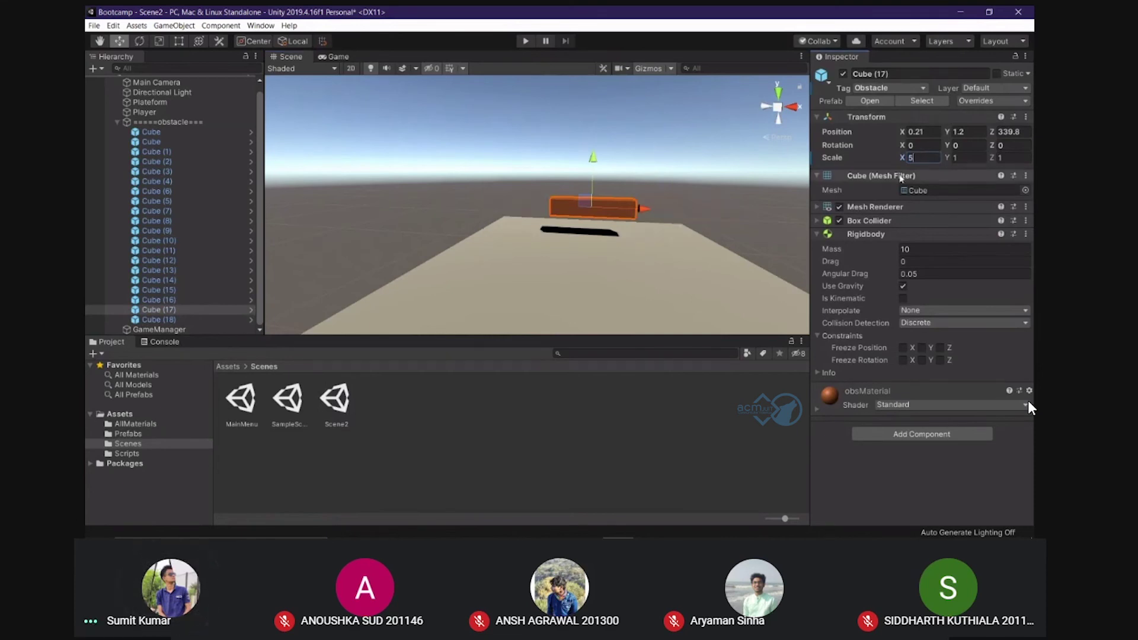
{"action": "left_click_drag", "start_coordinate": [662, 214], "coordinate": [642, 214]}
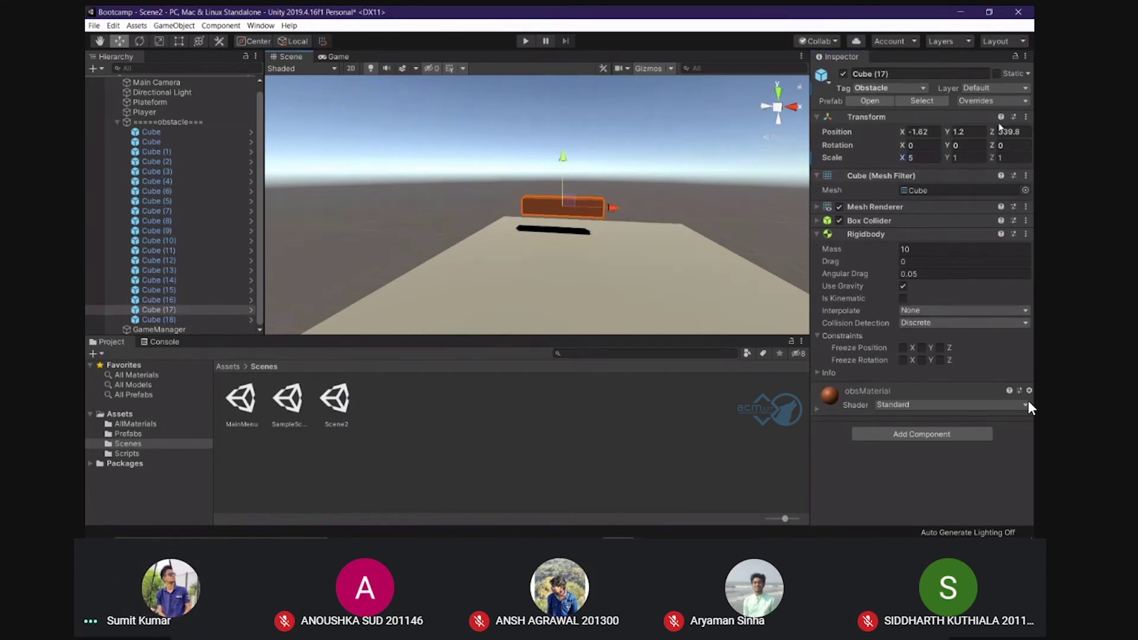
Rotate Cube (17) 90 degrees about Z into an upright gate post
{"action": "type", "text": "90"}
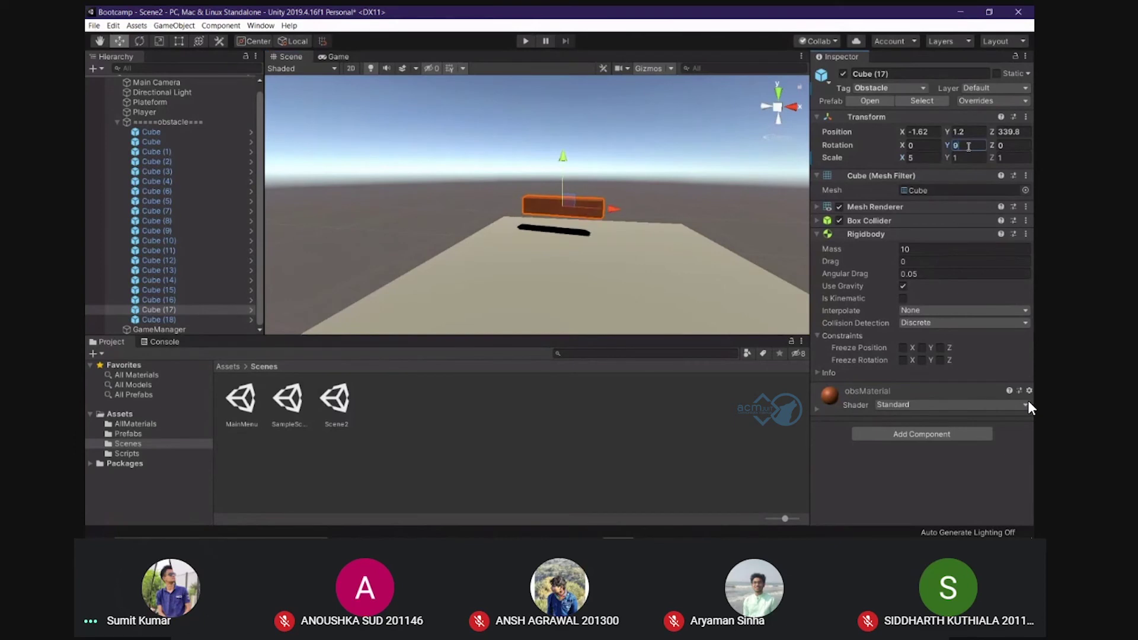
{"action": "key", "text": "Return"}
{"action": "key", "text": "BackSpace"}
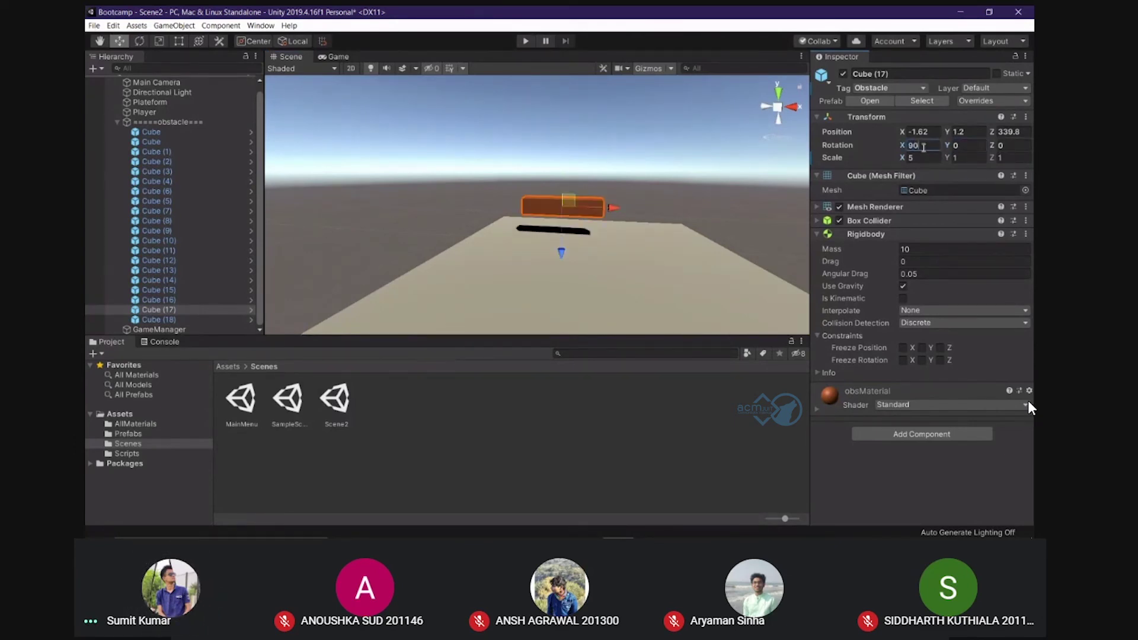
{"action": "key", "text": "BackSpace"}
{"action": "left_click", "coordinate": [1014, 144]}
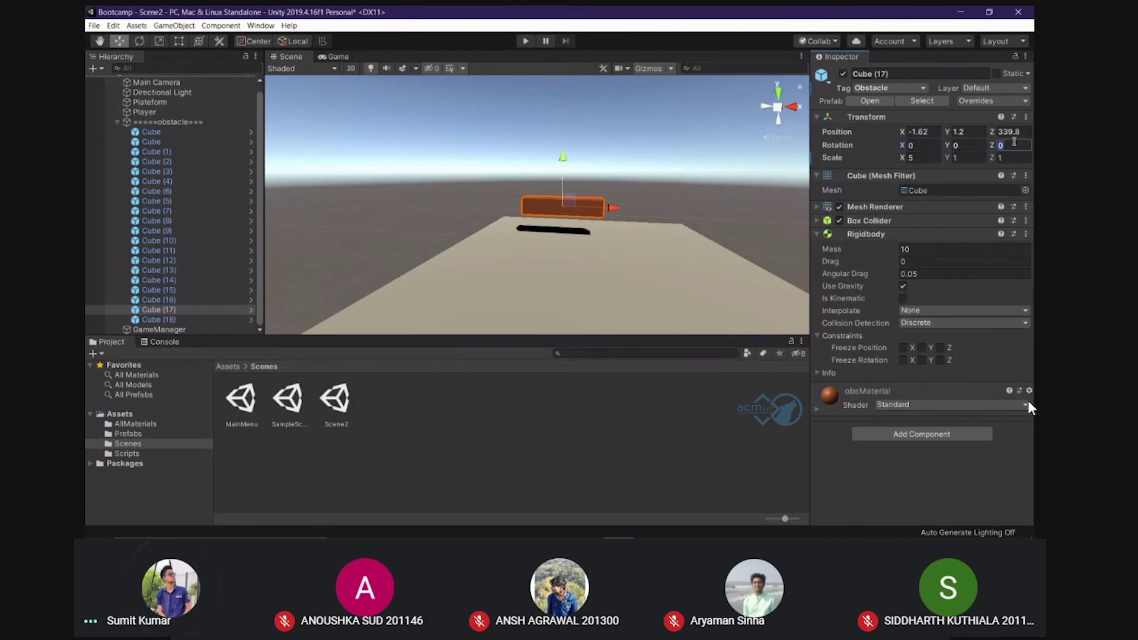
{"action": "type", "text": "90"}
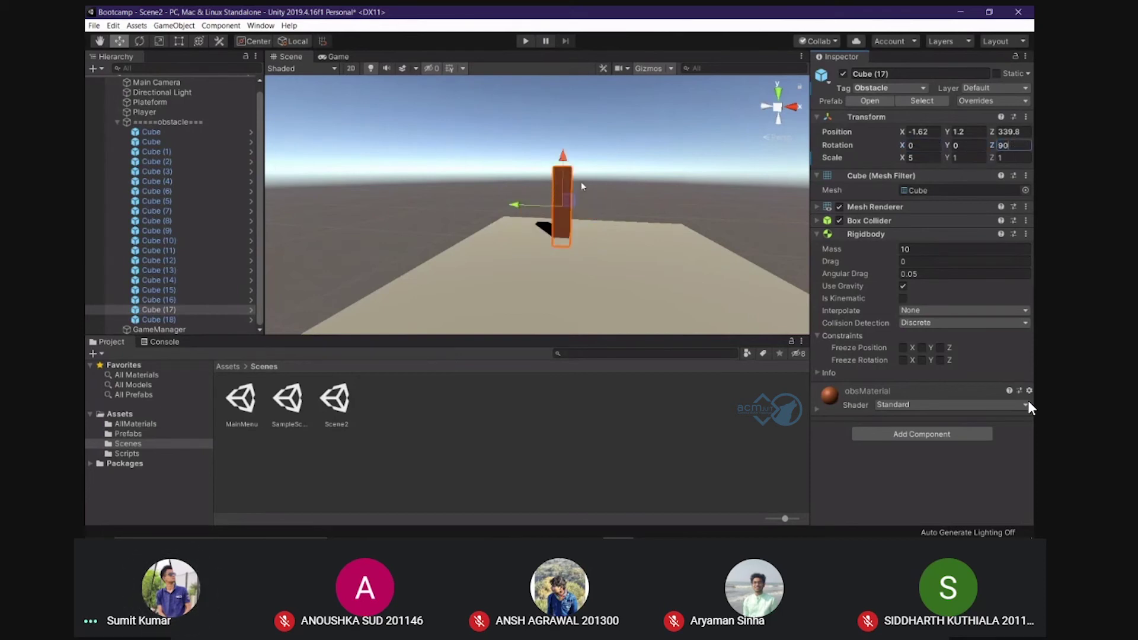
{"action": "key", "text": "ctrl+v"}
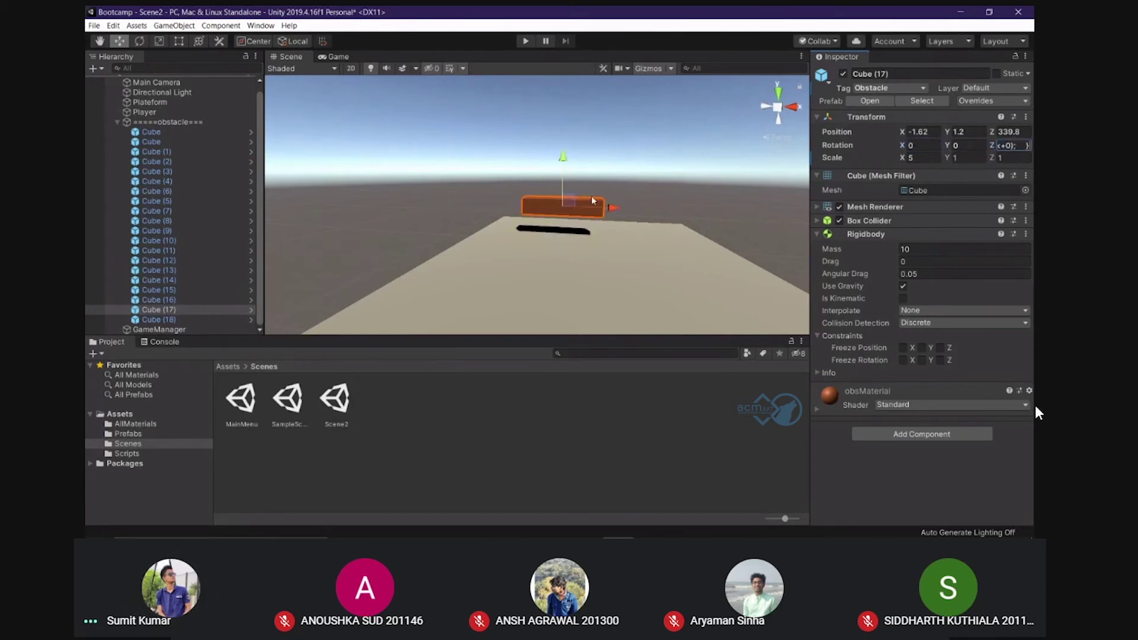
{"action": "left_click_drag", "start_coordinate": [607, 208], "coordinate": [553, 210]}
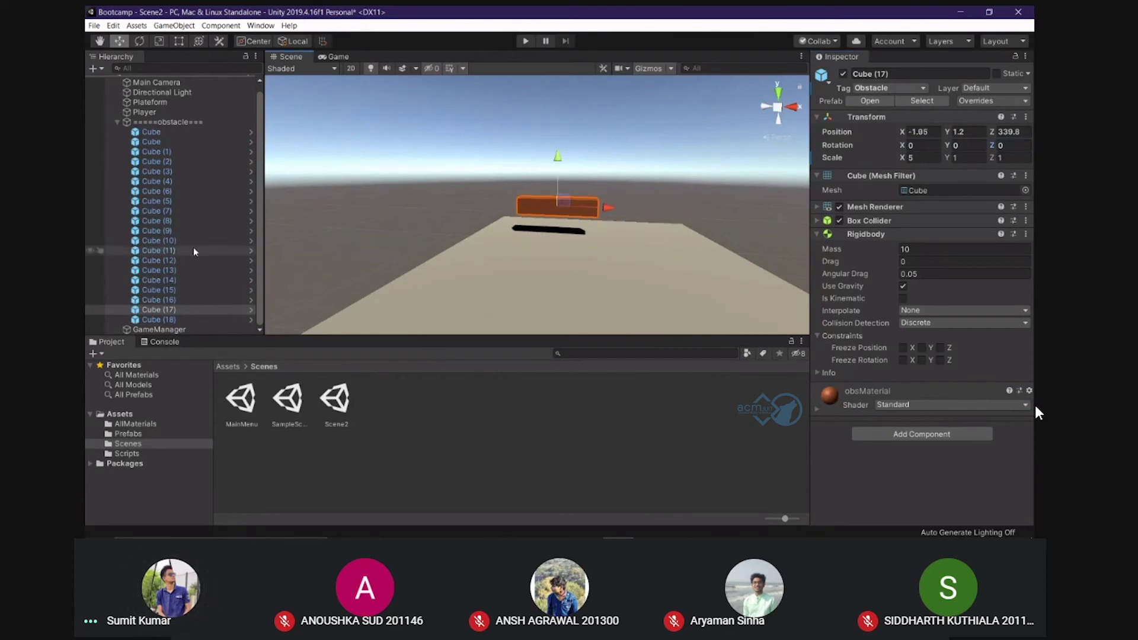
Duplicate Cube (17) as Cube (19) and move it to X 3.25 as the second post
{"action": "key", "text": "ctrl+d"}
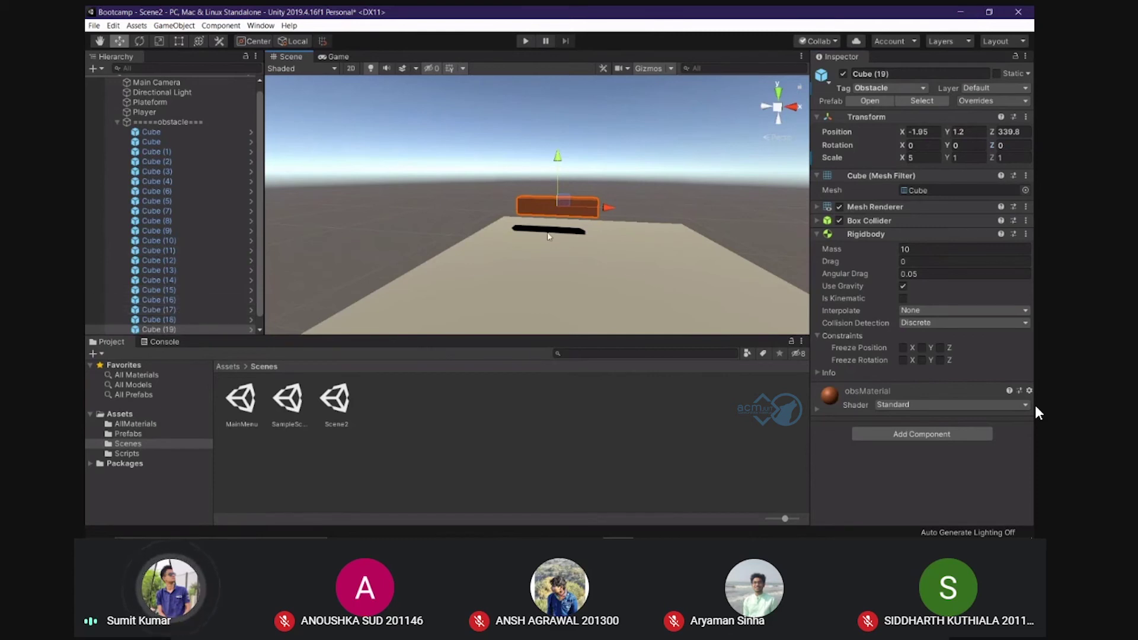
{"action": "left_click_drag", "start_coordinate": [607, 208], "coordinate": [683, 209]}
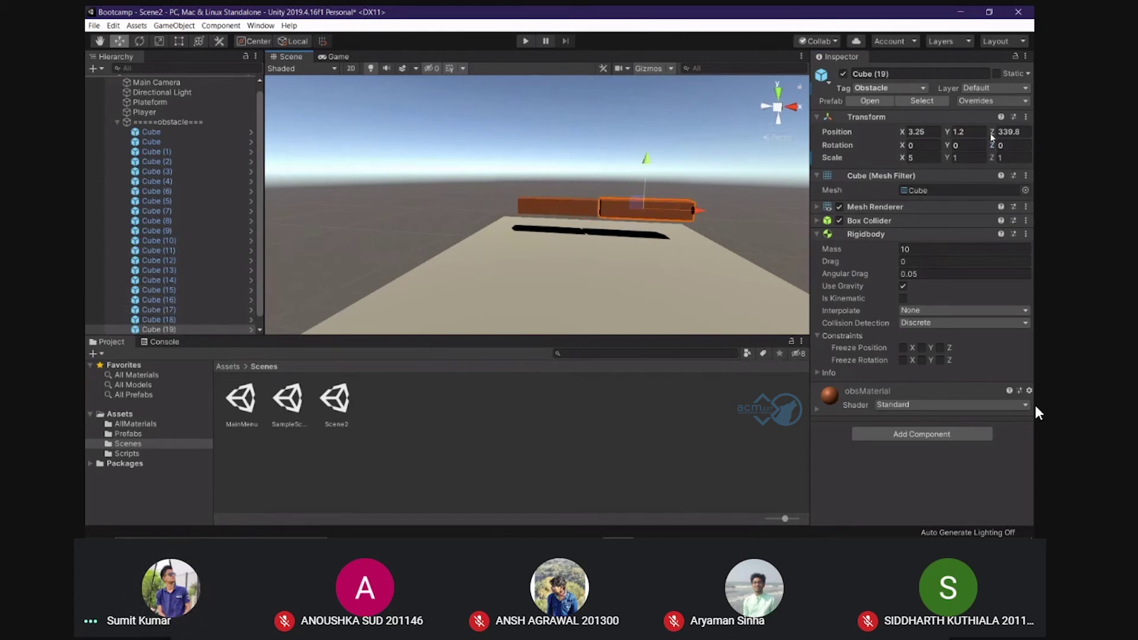
{"action": "type", "text": "909"}
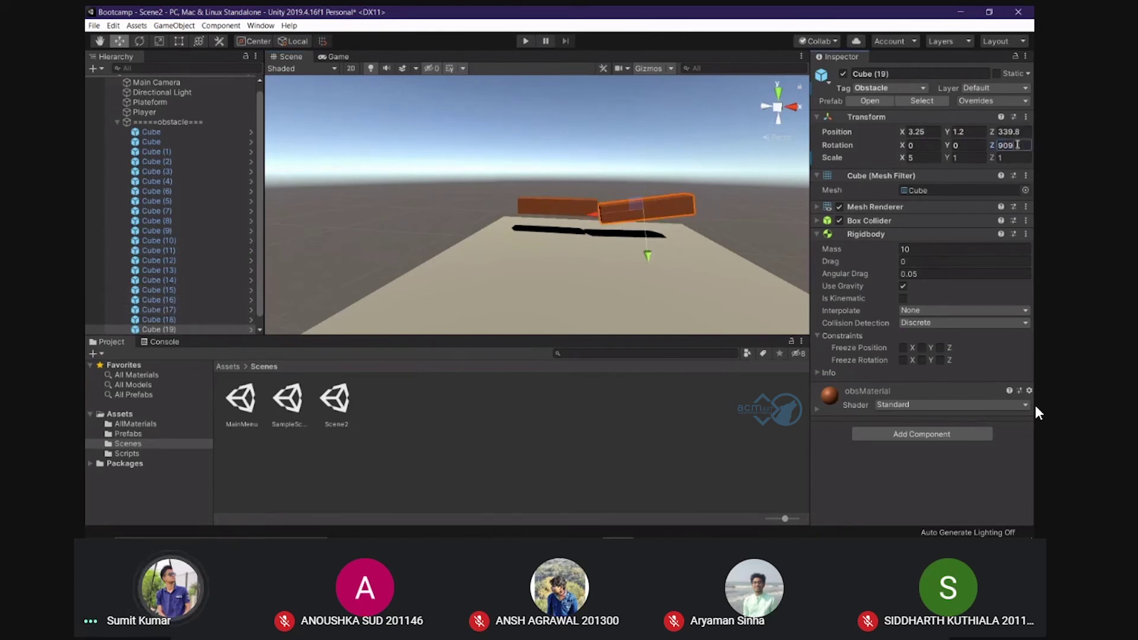
{"action": "type", "text": "0"}
{"action": "left_click", "coordinate": [538, 205]}
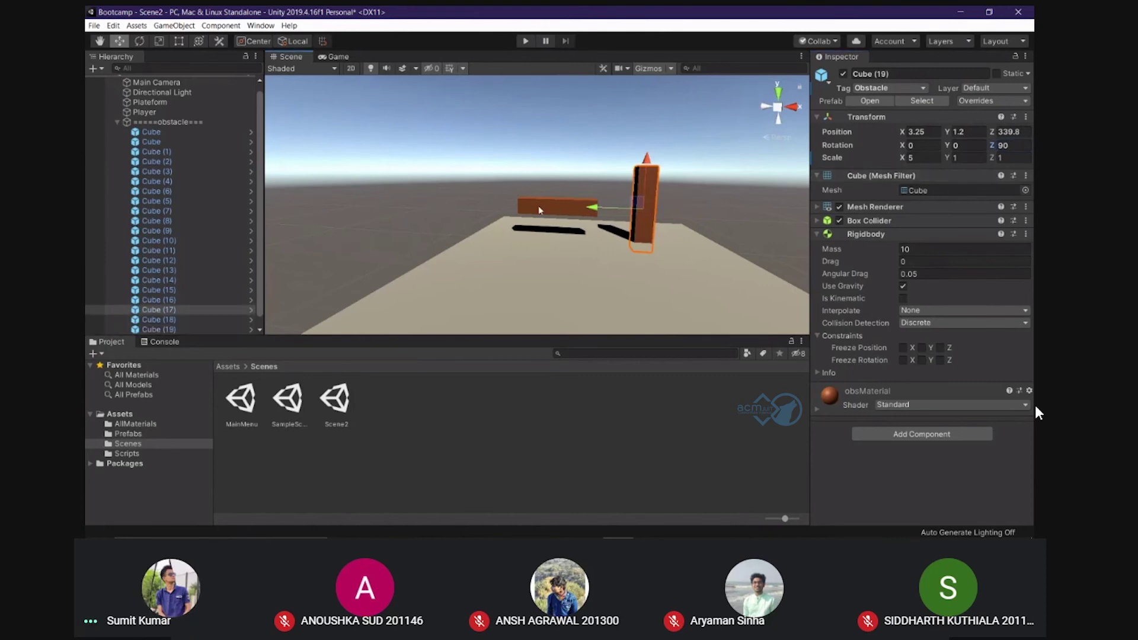
{"action": "type", "text": "90"}
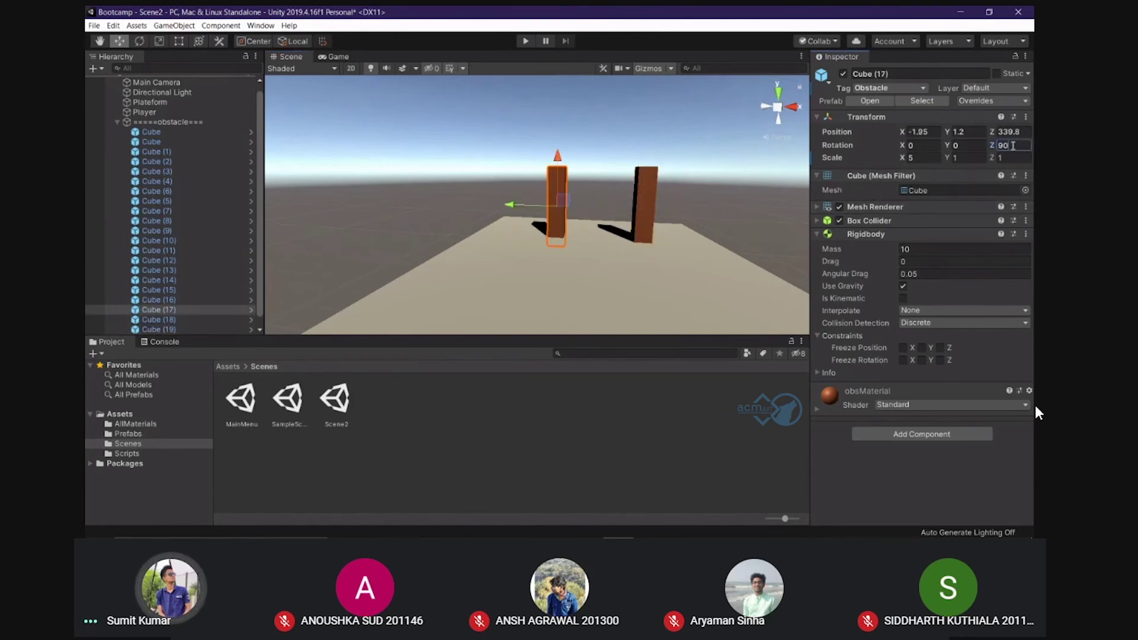
{"action": "left_click", "coordinate": [191, 328]}
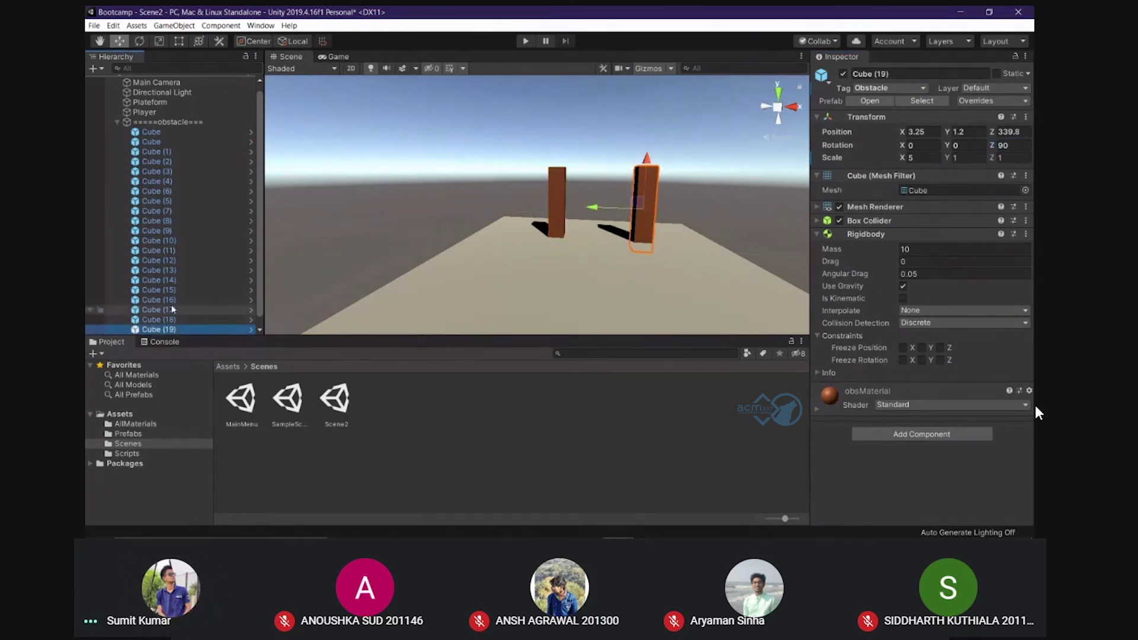
Duplicate Cube (16) into Cube (20) and frame the new cube
{"action": "left_click", "coordinate": [172, 300]}
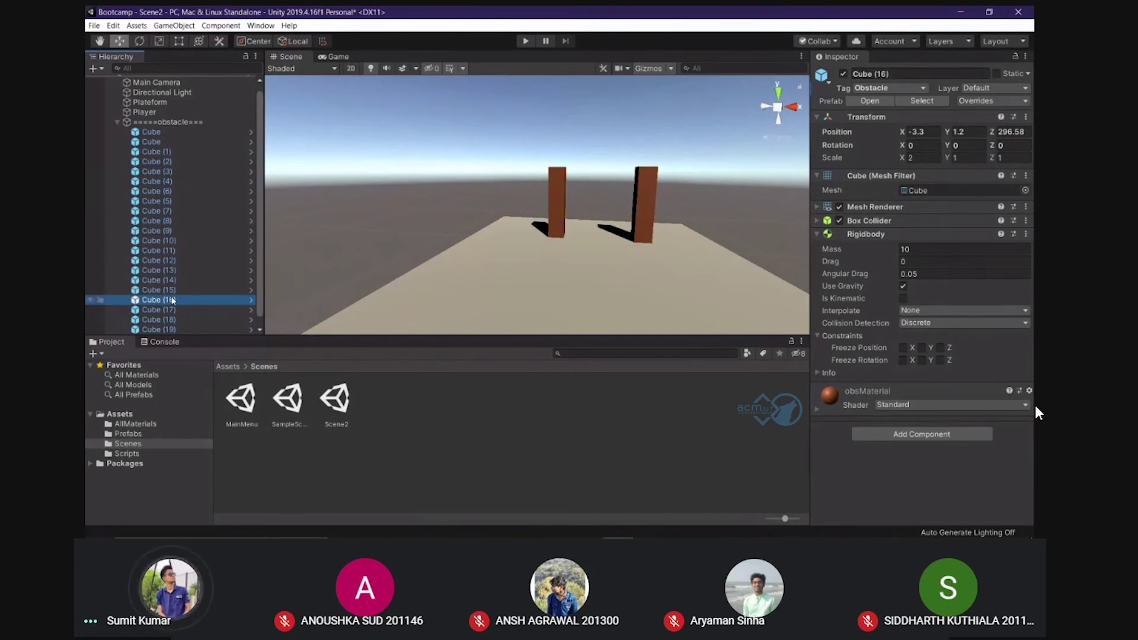
{"action": "key", "text": "ctrl+d"}
{"action": "key", "text": "f"}
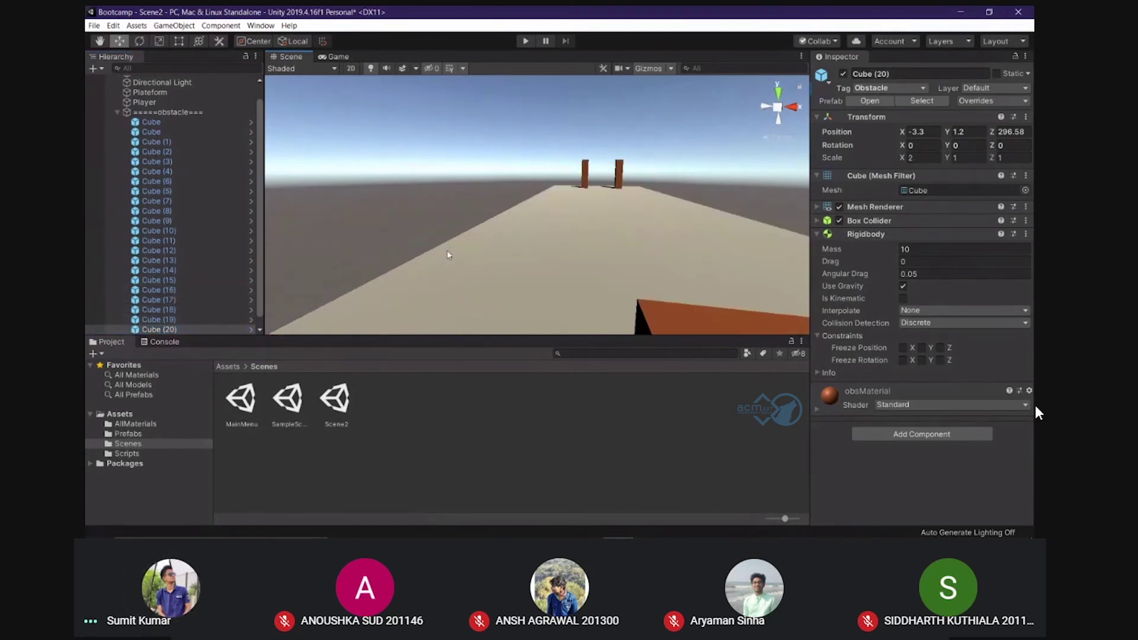
{"action": "scroll", "coordinate": [534, 195], "scroll_direction": "down", "scroll_amount": 5}
{"action": "key", "text": "alt+space"}
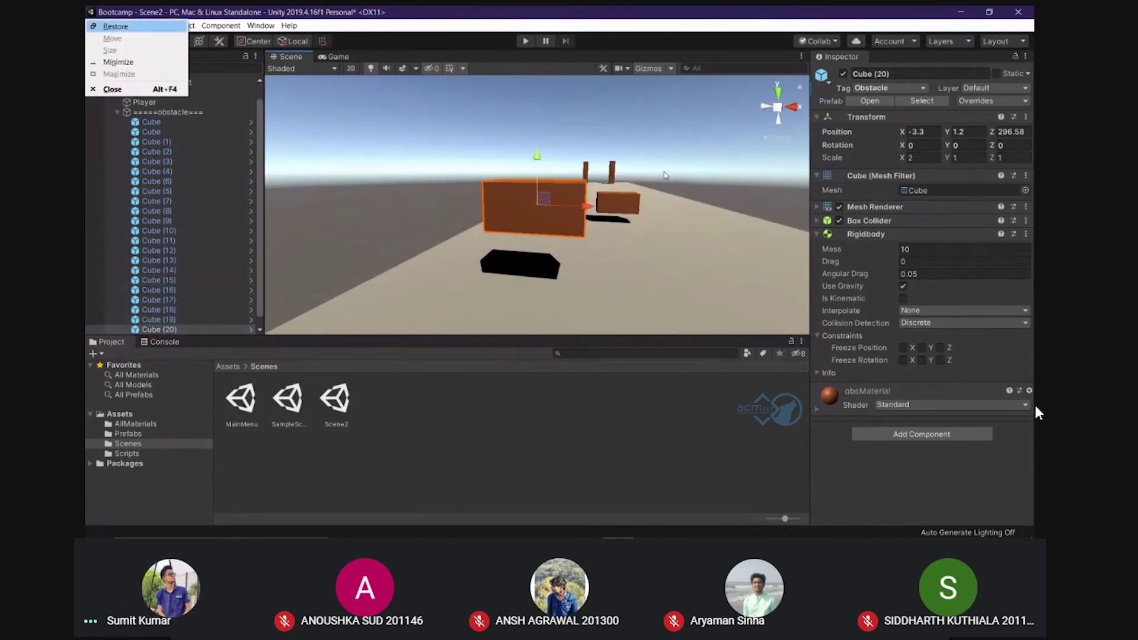
{"action": "key", "text": "Escape"}
{"action": "mouse_move", "coordinate": [451, 201]}
{"action": "left_mouse_down", "text": "alt"}
{"action": "mouse_move", "coordinate": [785, 205]}
{"action": "mouse_move", "coordinate": [797, 226]}
{"action": "left_mouse_up", "text": "alt"}
{"action": "scroll", "coordinate": [599, 200], "scroll_direction": "down", "scroll_amount": 4}
{"action": "scroll", "coordinate": [712, 196], "scroll_direction": "down", "scroll_amount": 5}
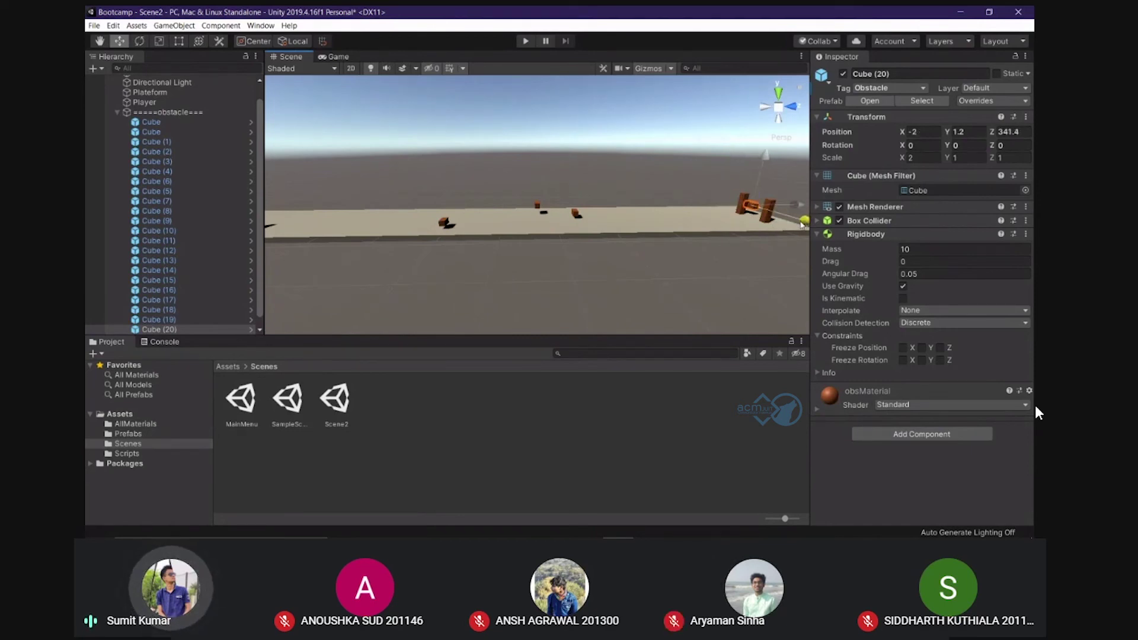
Centre Cube (20) between the posts, set Scale X 5, and raise it to Y 3.81
{"action": "left_click_drag", "start_coordinate": [396, 129], "coordinate": [672, 147], "text": "alt"}
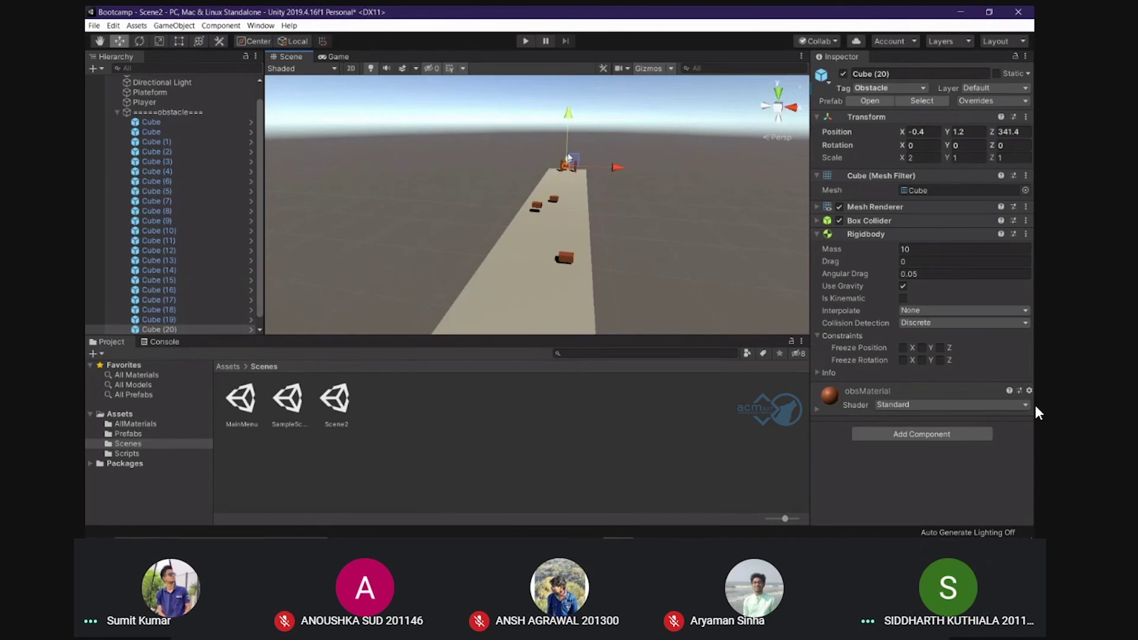
{"action": "key", "text": "f"}
{"action": "scroll", "coordinate": [602, 176], "scroll_direction": "down", "scroll_amount": 5}
{"action": "left_click_drag", "start_coordinate": [584, 206], "coordinate": [607, 211]}
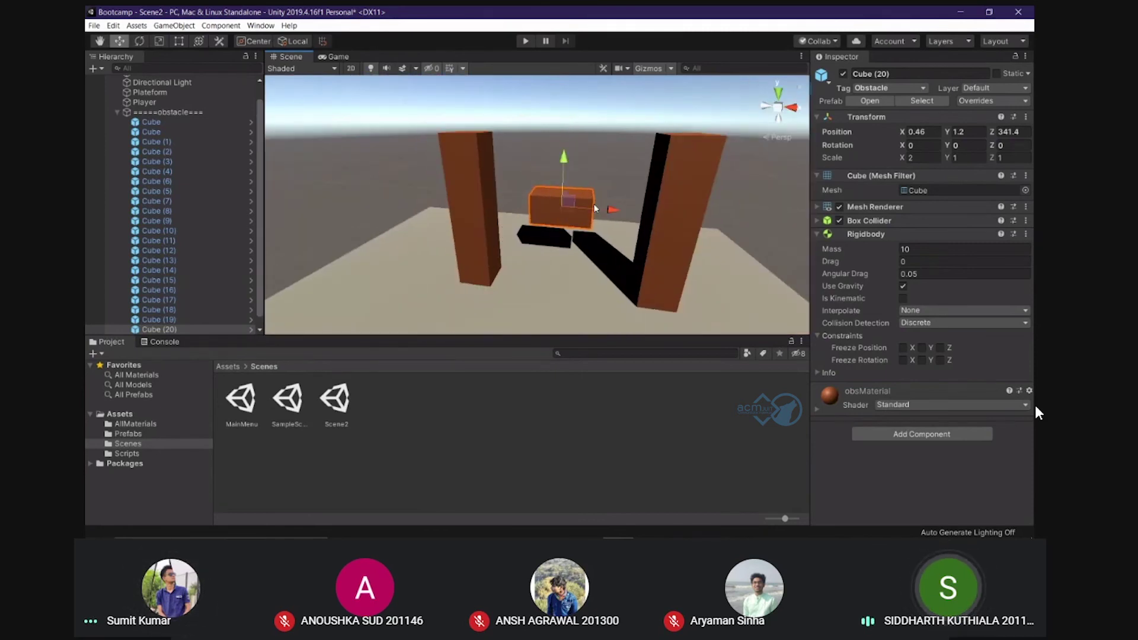
{"action": "left_click", "coordinate": [915, 157]}
{"action": "type", "text": "5"}
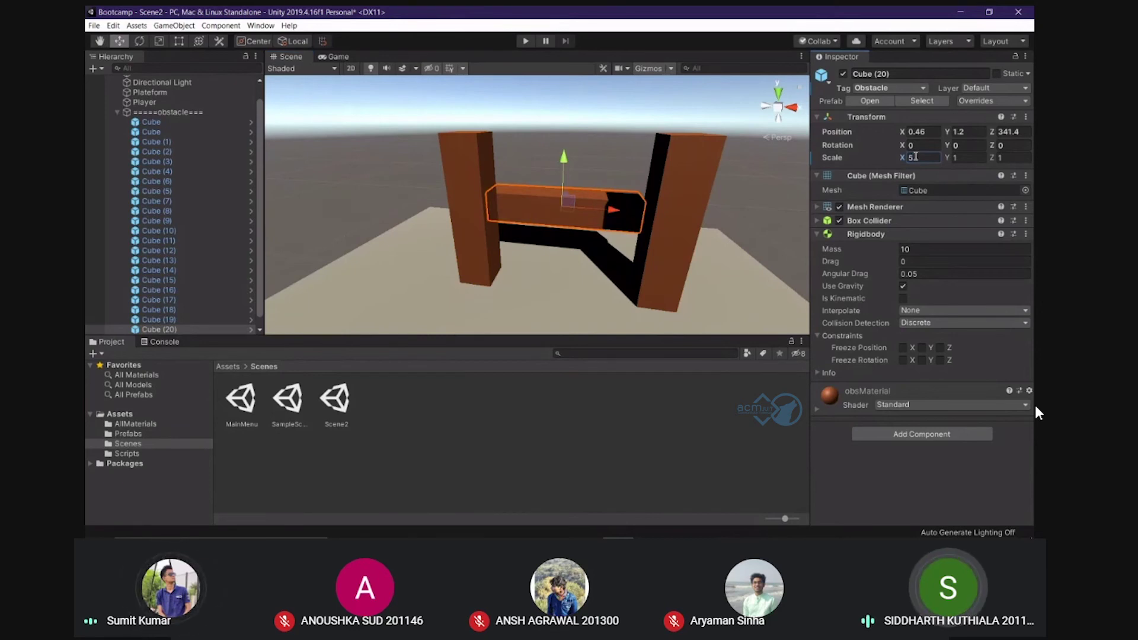
{"action": "left_click_drag", "start_coordinate": [567, 167], "coordinate": [575, 98]}
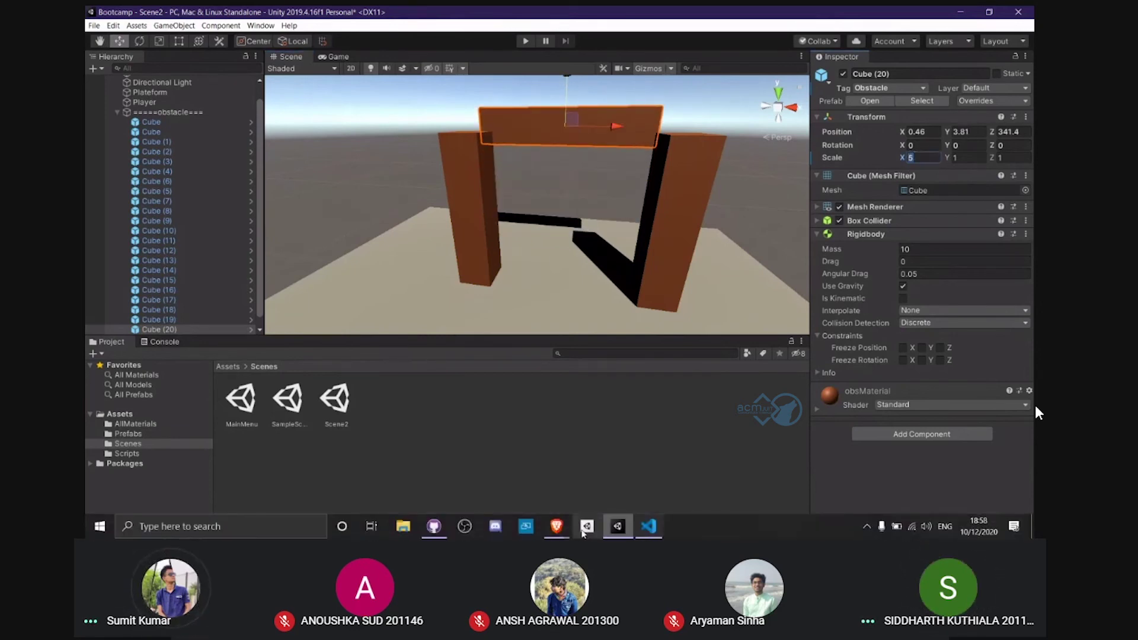
Switch to the Meet browser window and cancel the Save As dialog that appeared
{"action": "mouse_move", "coordinate": [556, 526]}
{"action": "left_click", "coordinate": [525, 481]}
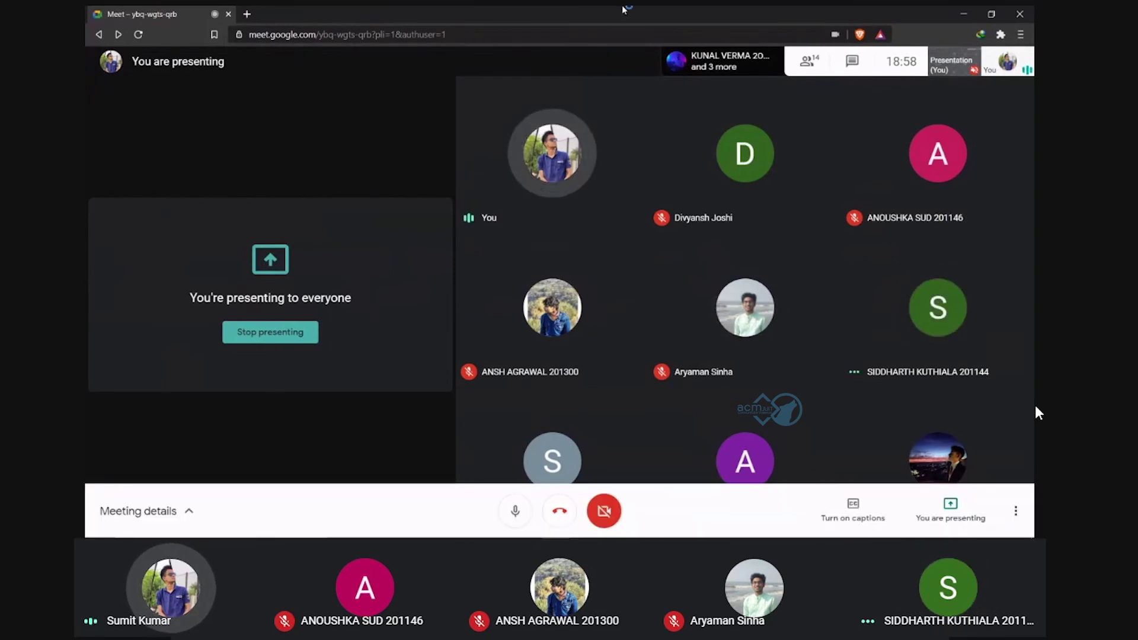
{"action": "key", "text": "ctrl+s"}
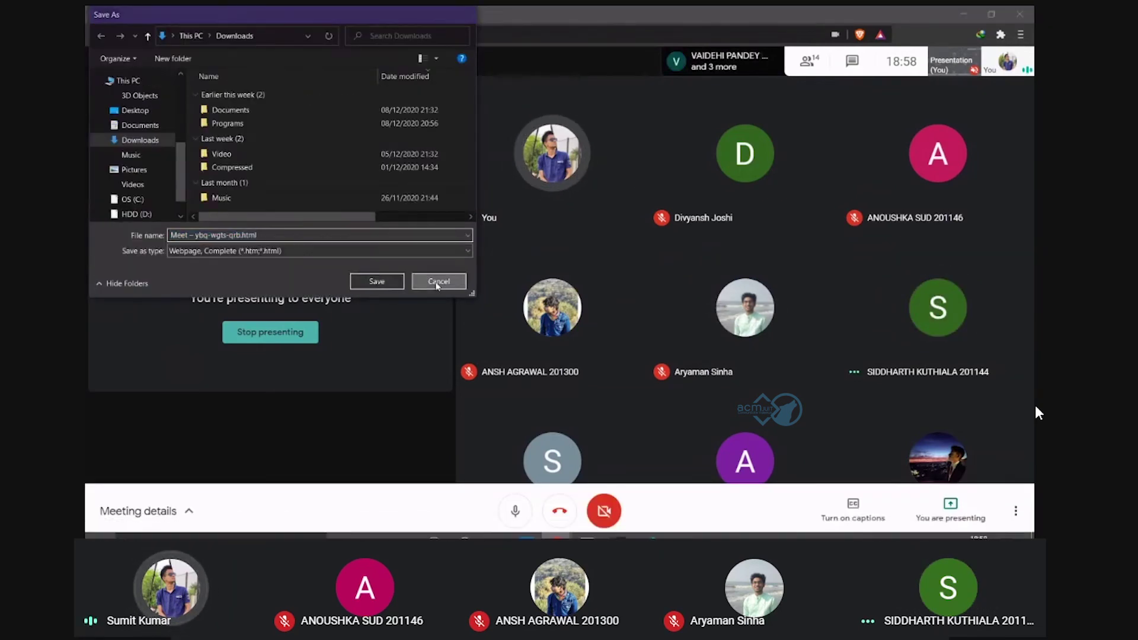
{"action": "left_click", "coordinate": [438, 281]}
In Gamemanager.cs, highlight both SceneManager references on line 13 and the SceneManagement using line
{"action": "left_click", "coordinate": [649, 527]}
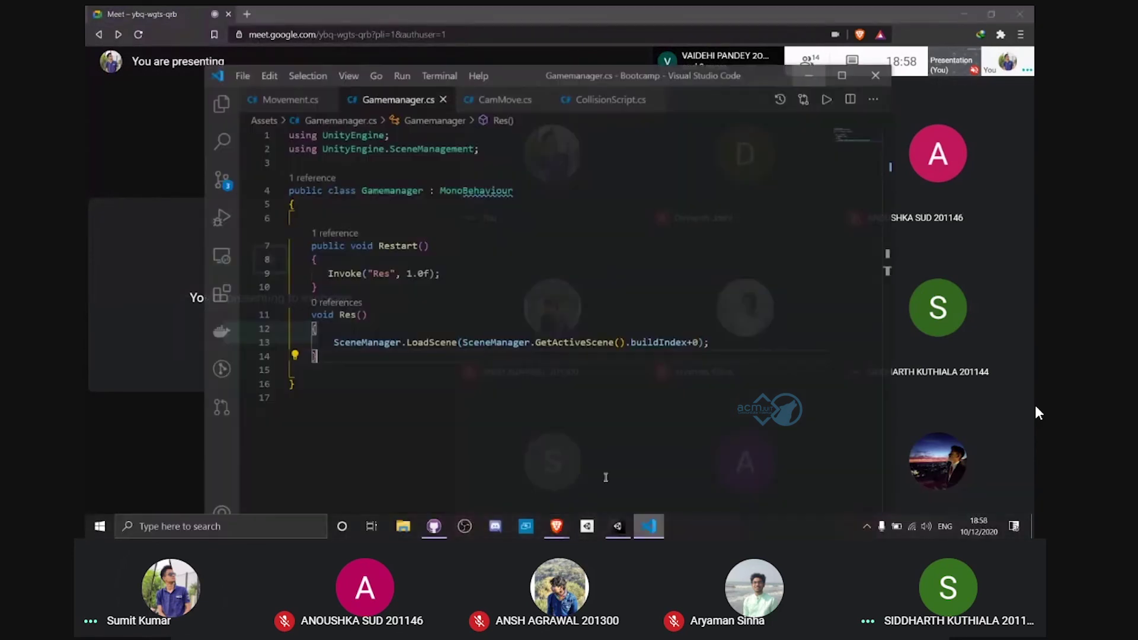
{"action": "left_click_drag", "start_coordinate": [322, 337], "coordinate": [412, 337]}
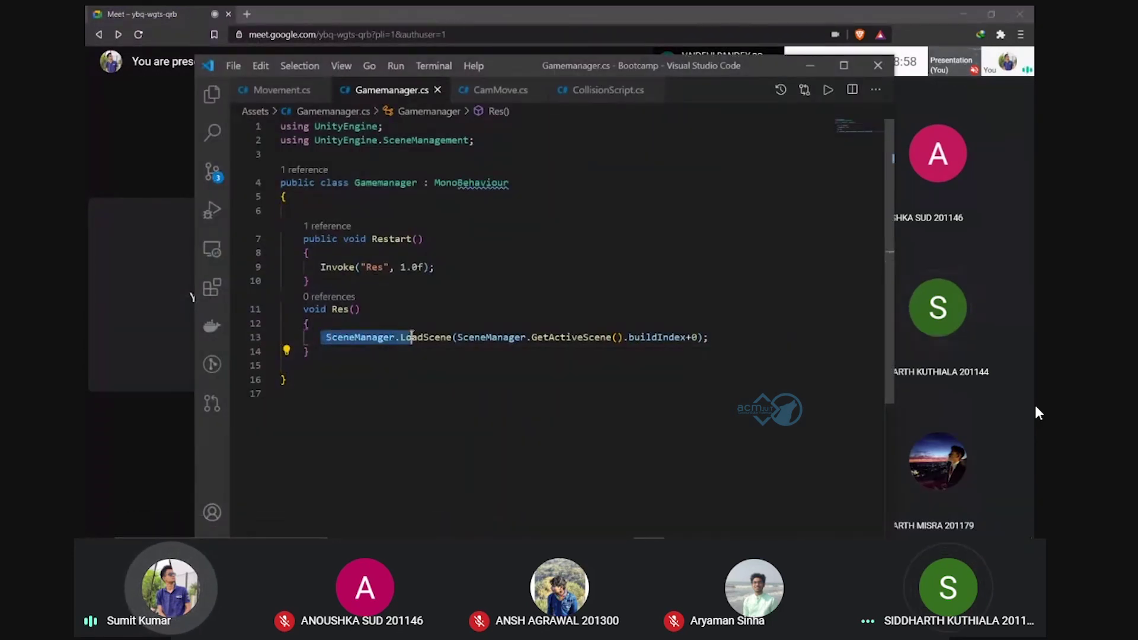
{"action": "left_click", "coordinate": [503, 338]}
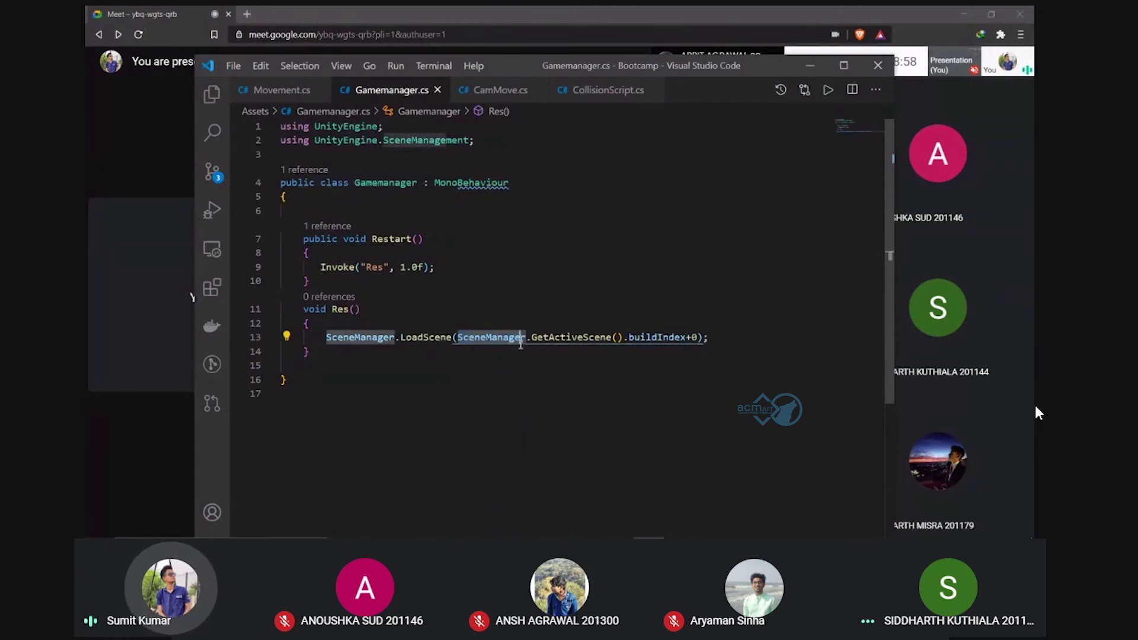
{"action": "left_click_drag", "start_coordinate": [457, 337], "coordinate": [525, 337]}
{"action": "left_click_drag", "start_coordinate": [475, 139], "coordinate": [287, 140]}
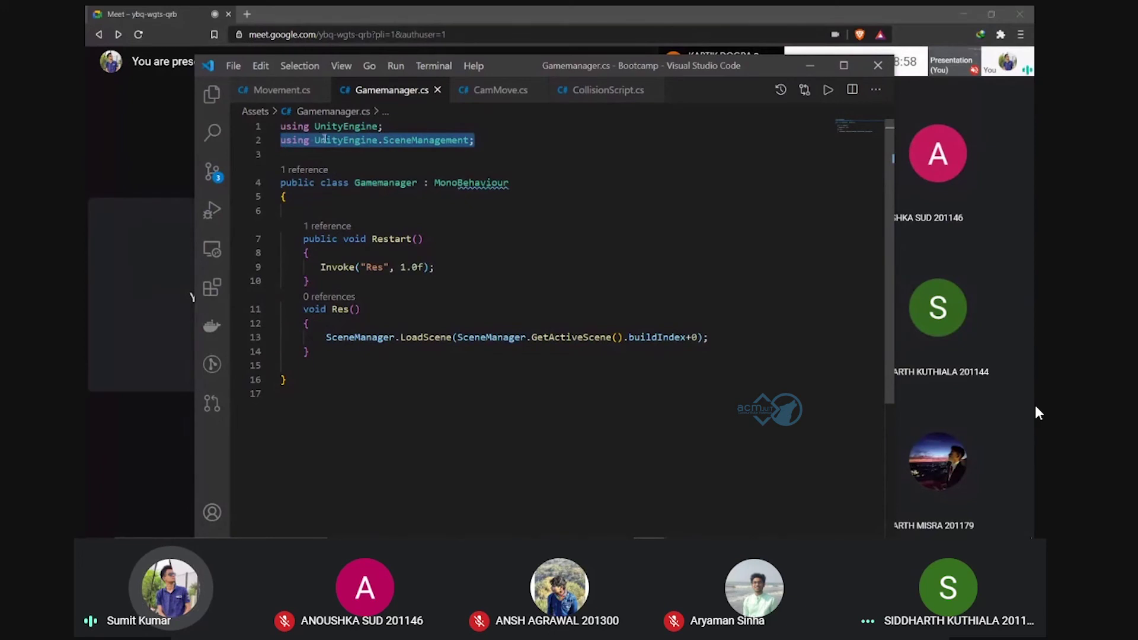
{"action": "left_click", "coordinate": [308, 141]}
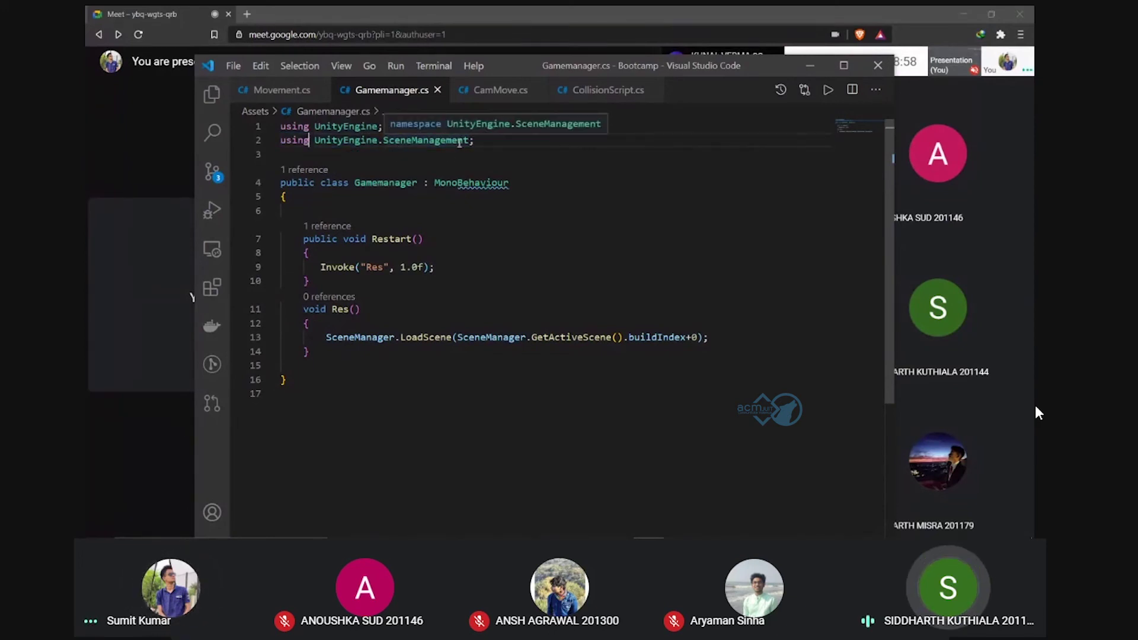
Walk through LoadScene, GetActiveScene and buildIndex+0 on line 13, then minimize VS Code
{"action": "left_click", "coordinate": [374, 338]}
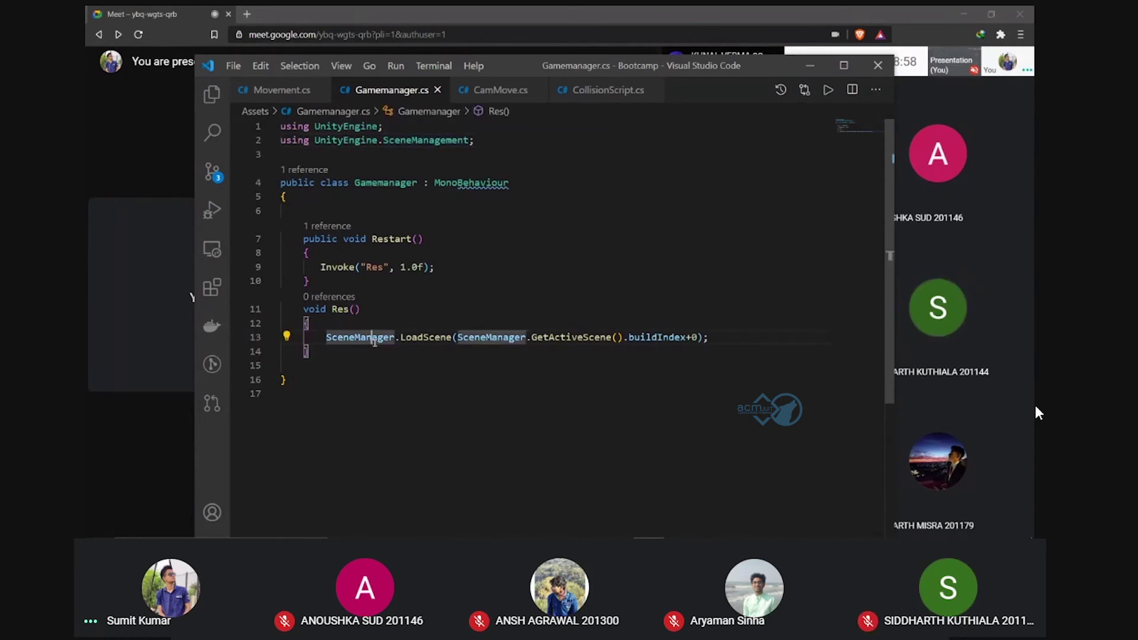
{"action": "left_click", "coordinate": [527, 337]}
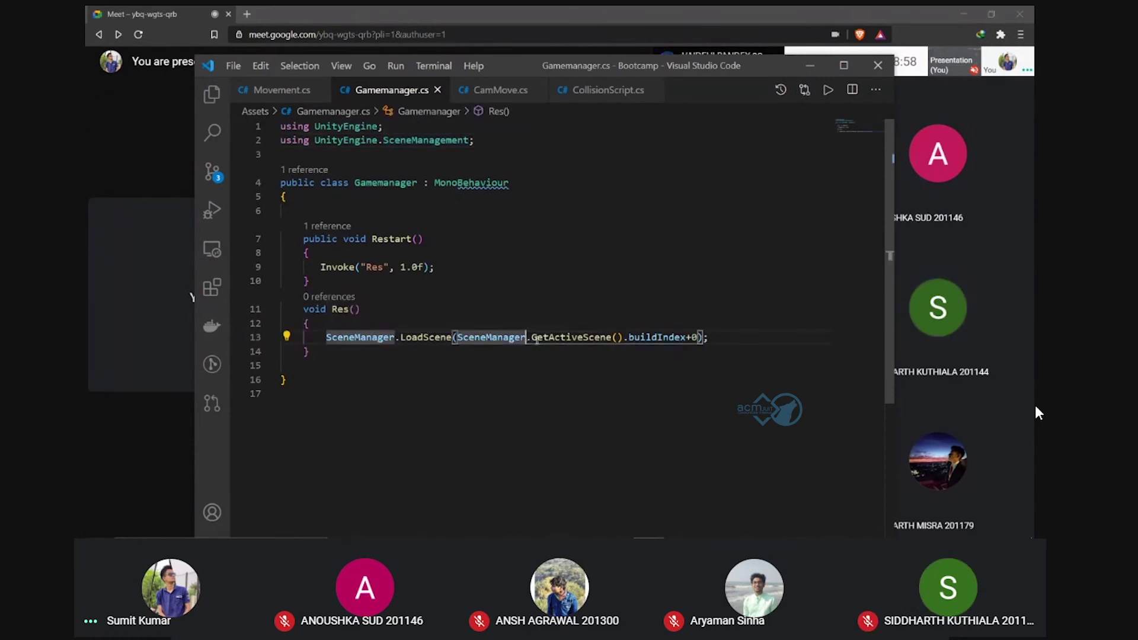
{"action": "left_click", "coordinate": [532, 338]}
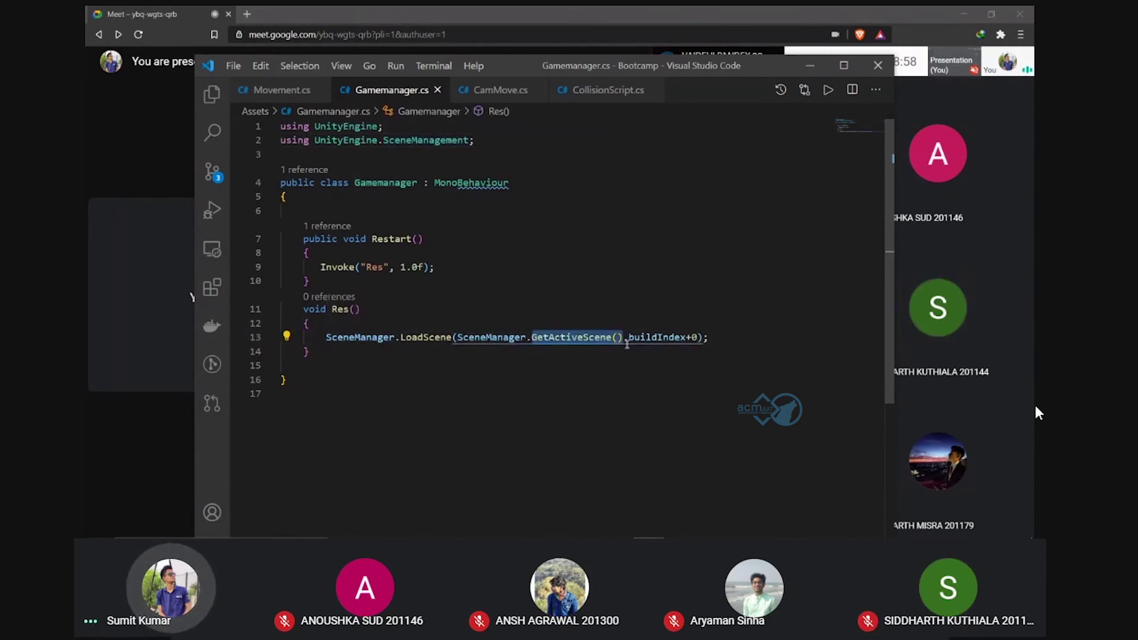
{"action": "left_click", "coordinate": [630, 337]}
{"action": "double_click", "coordinate": [643, 338]}
{"action": "left_click", "coordinate": [698, 337], "text": "shift"}
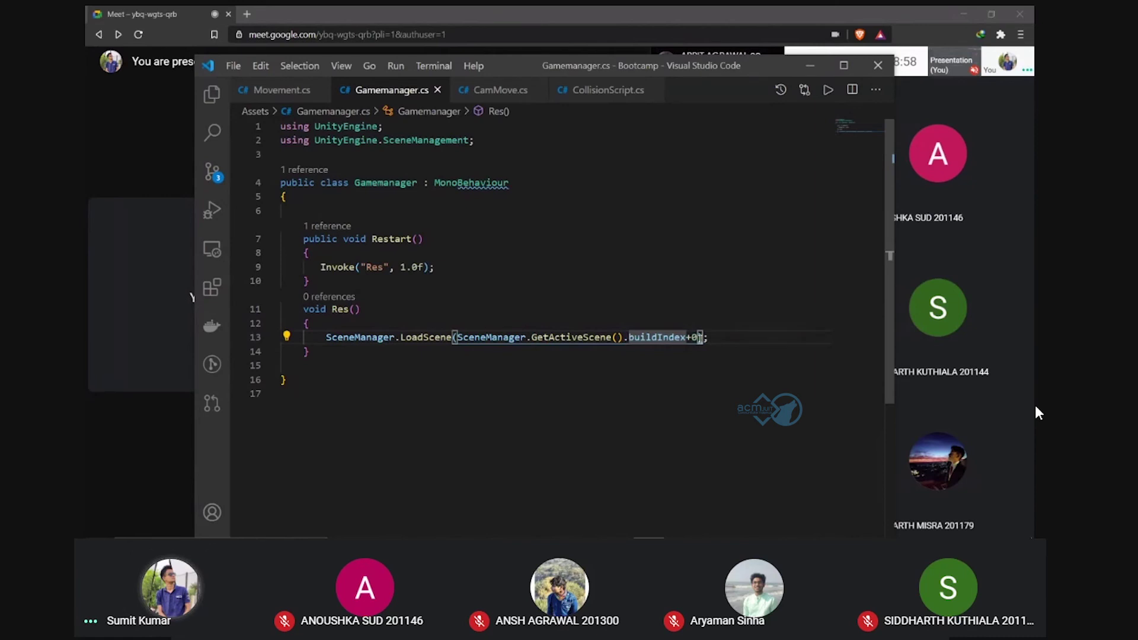
{"action": "left_click", "coordinate": [727, 218]}
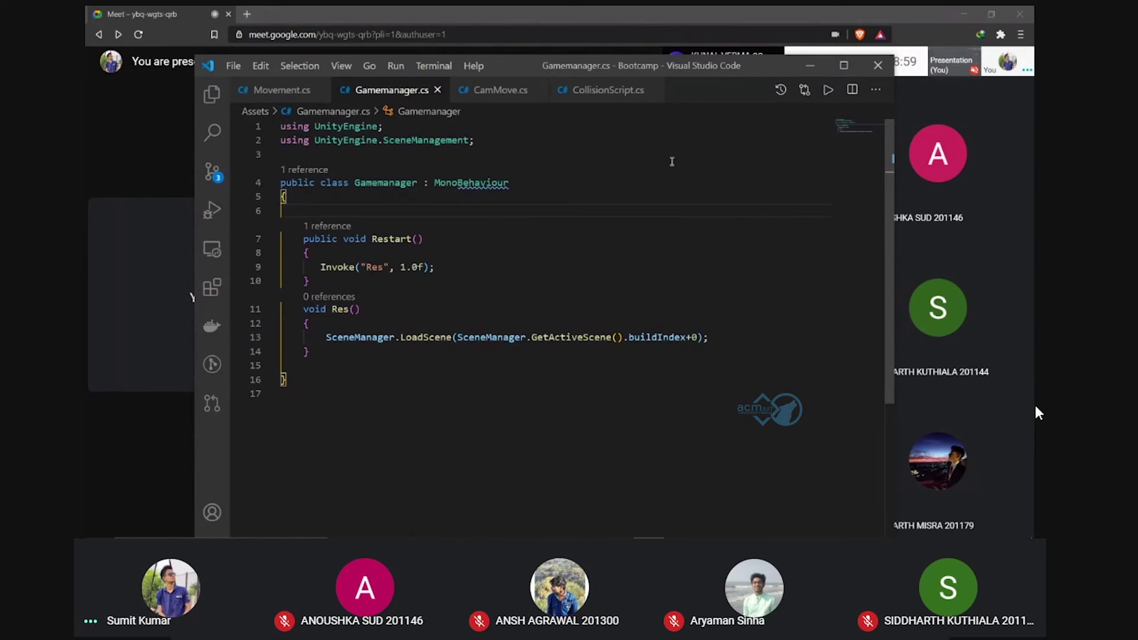
{"action": "left_click", "coordinate": [810, 65]}
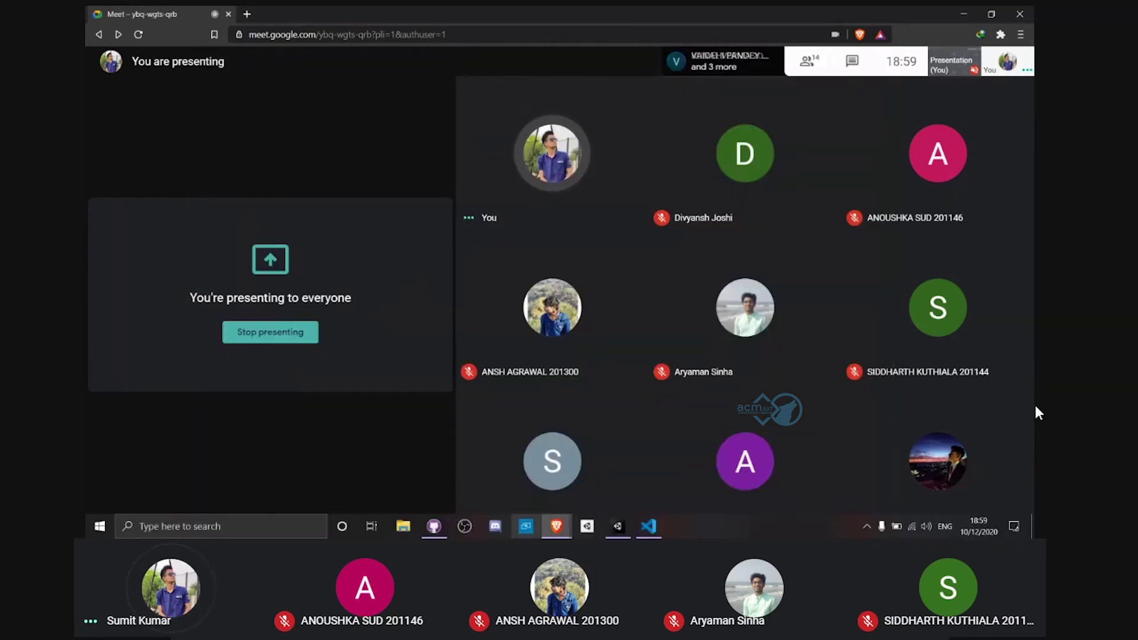
Back in Unity, duplicate the gate crossbar as Cube (21) and lower it into the arch
{"action": "left_click", "coordinate": [617, 527]}
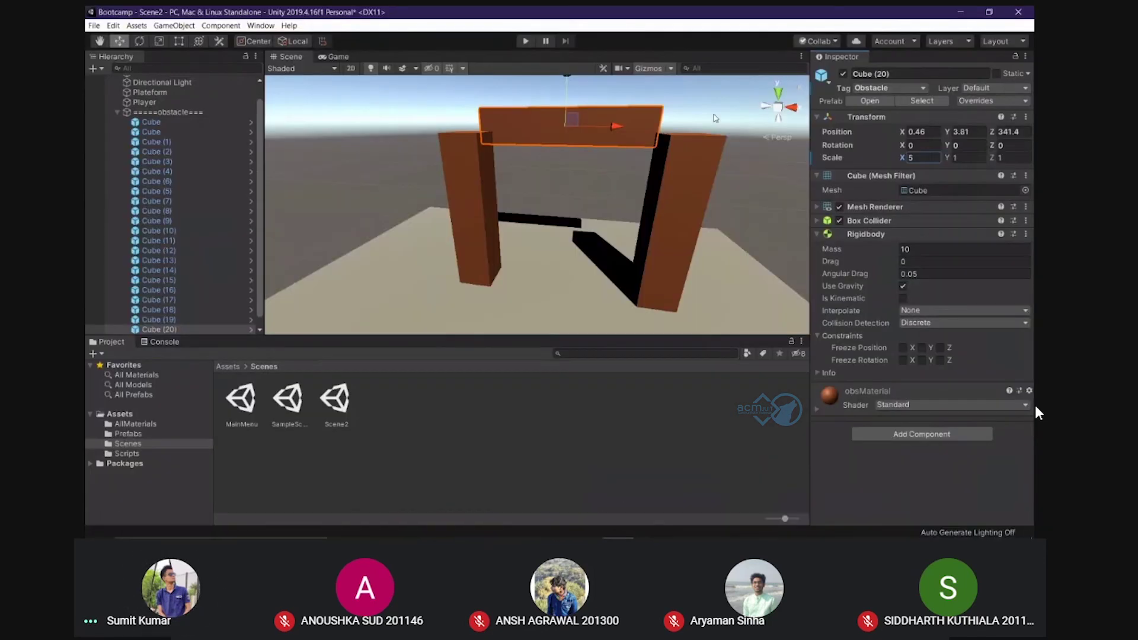
{"action": "left_click_drag", "start_coordinate": [598, 166], "coordinate": [548, 151], "text": "alt"}
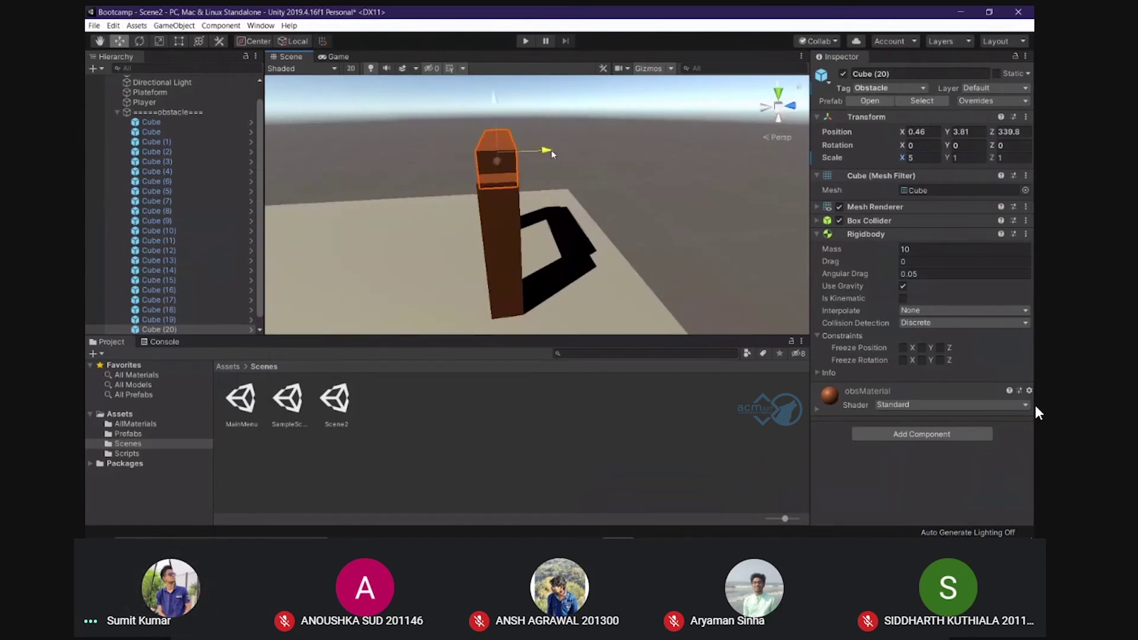
{"action": "left_click_drag", "start_coordinate": [666, 146], "coordinate": [624, 80], "text": "alt"}
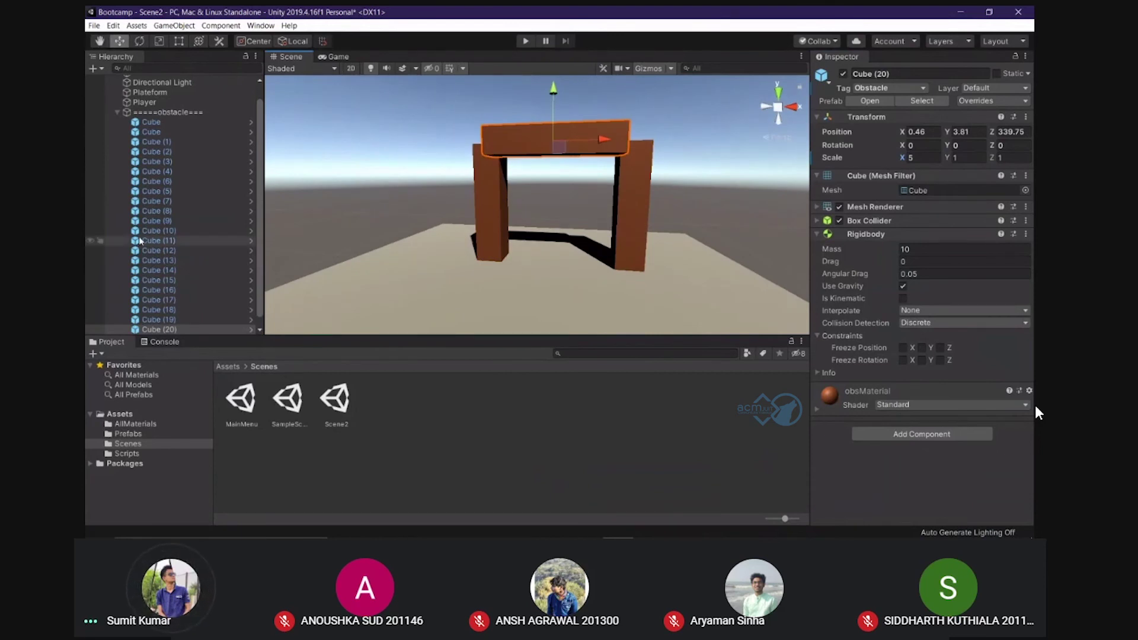
{"action": "key", "text": "ctrl+d"}
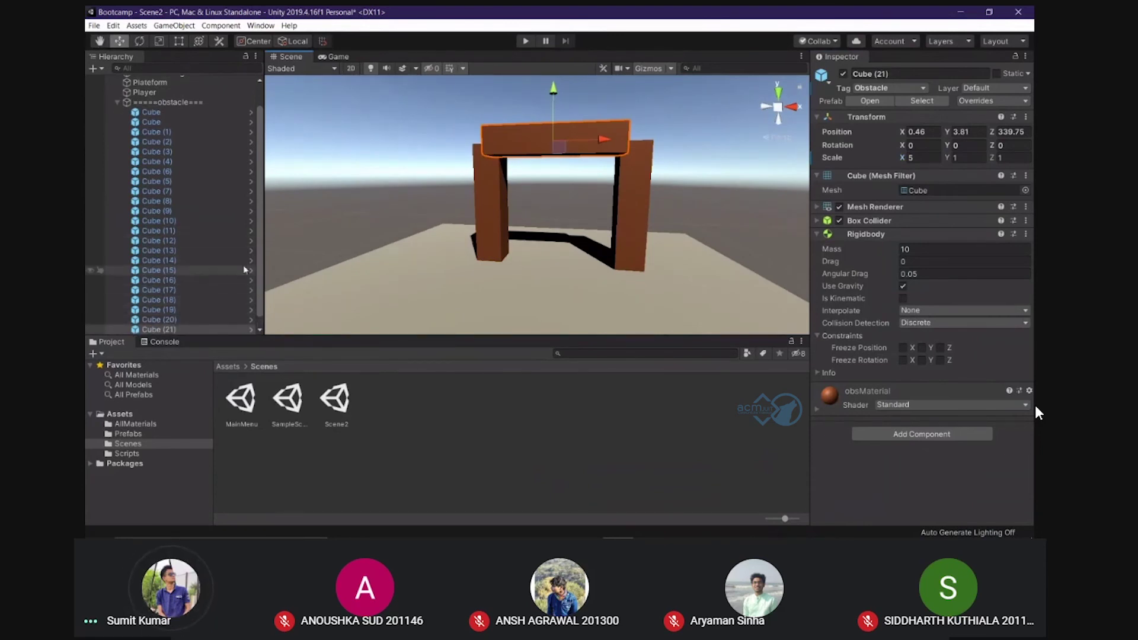
{"action": "left_click_drag", "start_coordinate": [553, 94], "coordinate": [553, 181]}
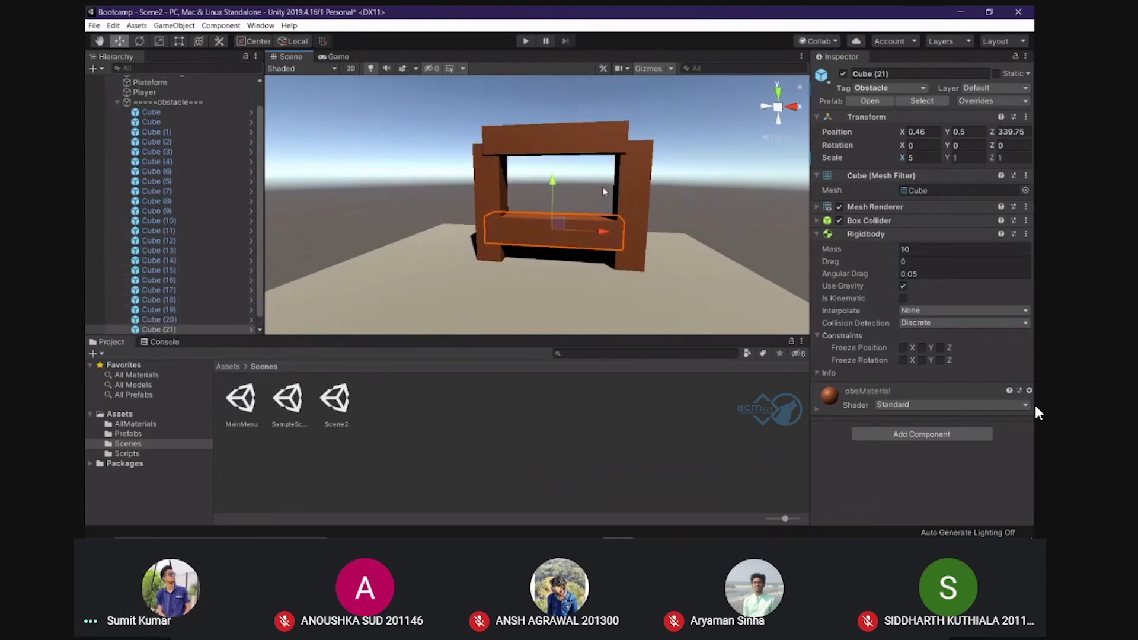
Set Cube (21)'s Y scale to 5 and raise it to Y 1.2 inside the arch
{"action": "type", "text": "10"}
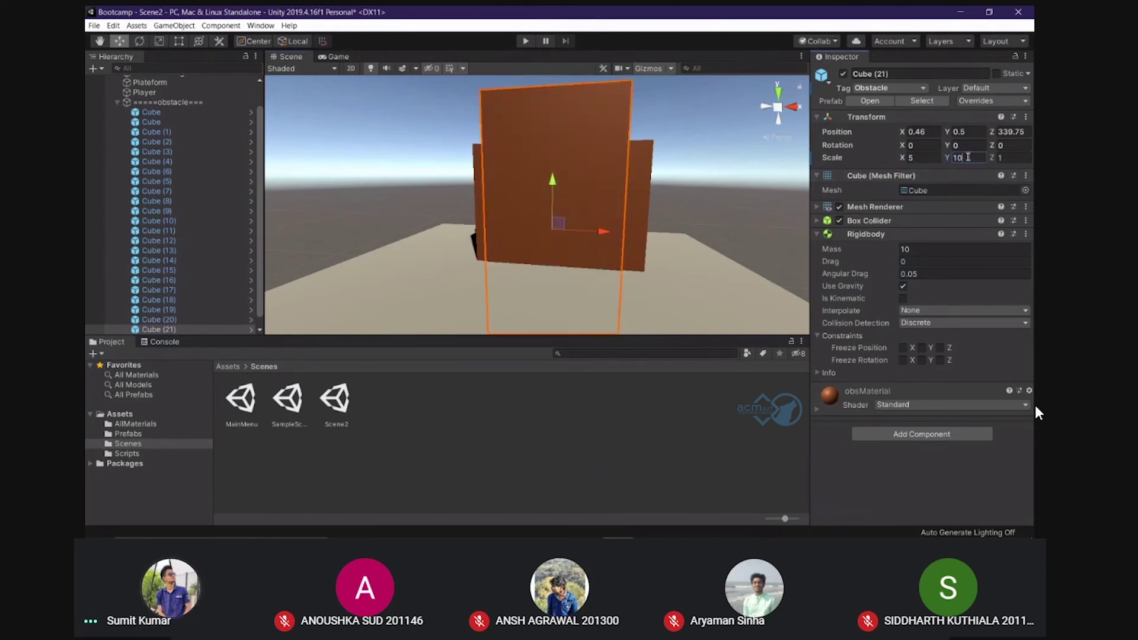
{"action": "scroll", "coordinate": [617, 161], "scroll_direction": "down", "scroll_amount": 3}
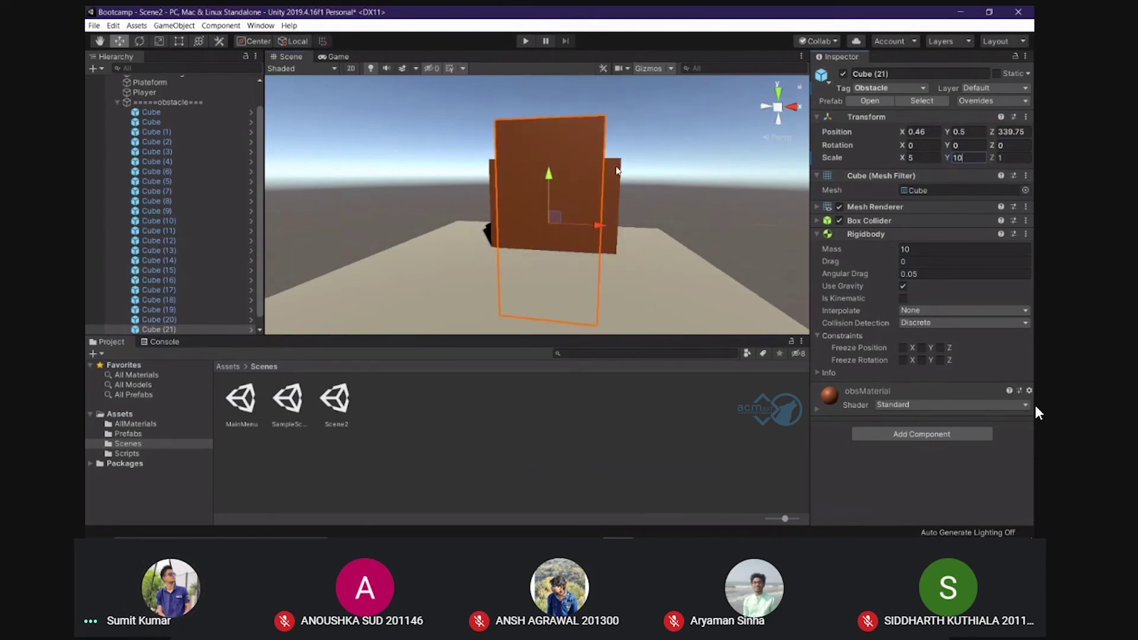
{"action": "key", "text": "BackSpace"}
{"action": "key", "text": "BackSpace"}
{"action": "type", "text": "5"}
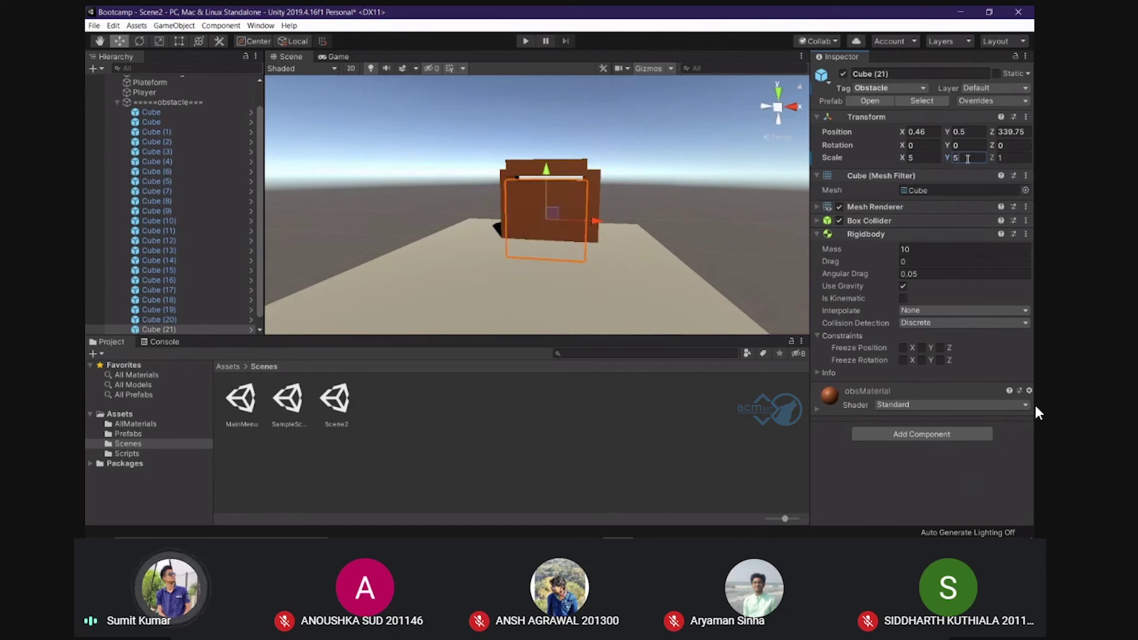
{"action": "left_click_drag", "start_coordinate": [546, 170], "coordinate": [546, 159]}
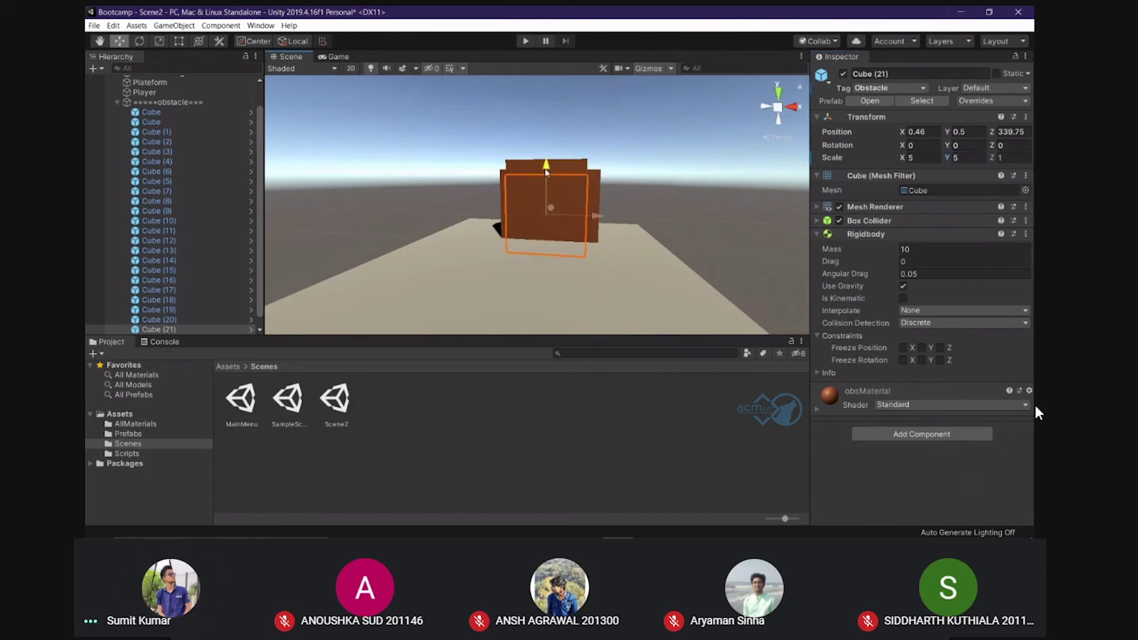
Turn off Cube (21)'s Mesh Renderer and give it an orange label icon
{"action": "left_click", "coordinate": [817, 223]}
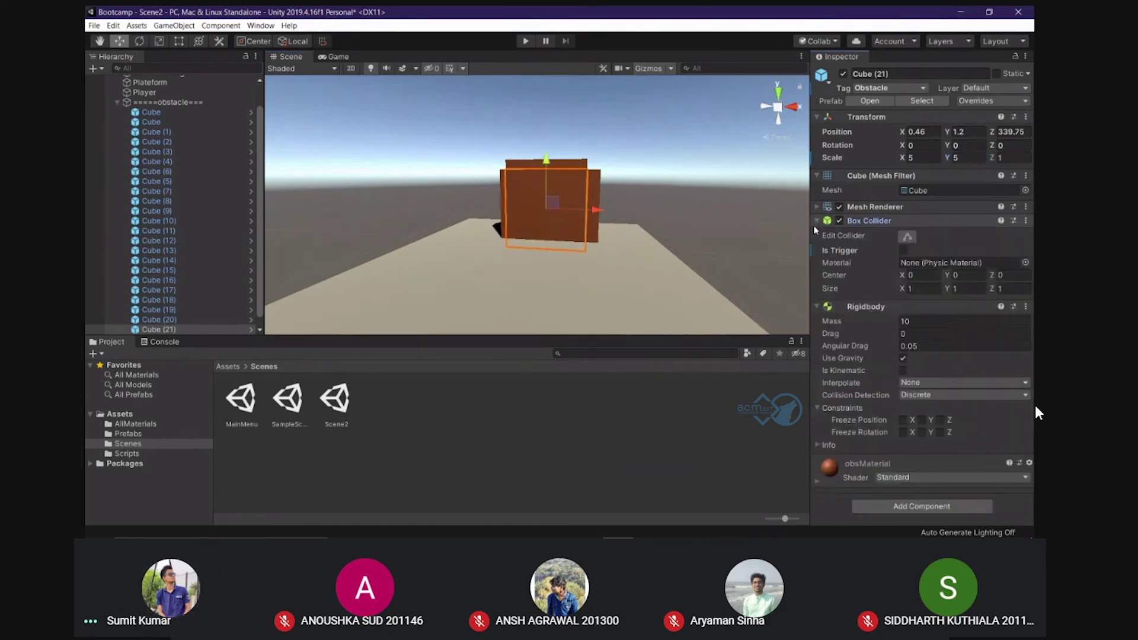
{"action": "left_click", "coordinate": [818, 221]}
{"action": "left_click", "coordinate": [839, 207]}
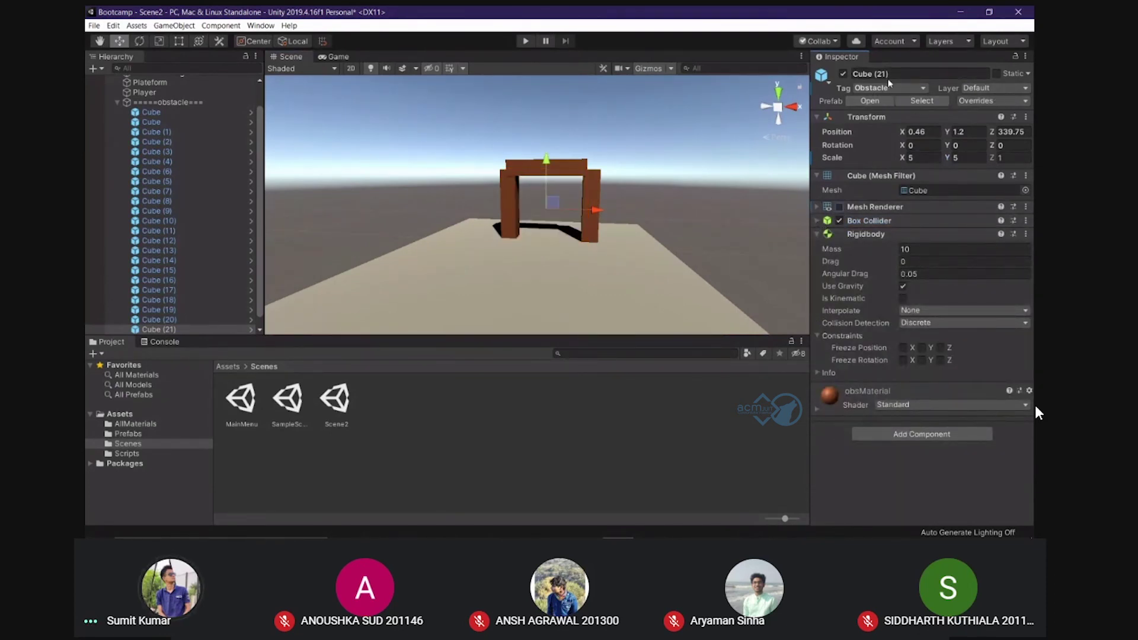
{"action": "left_click", "coordinate": [828, 86]}
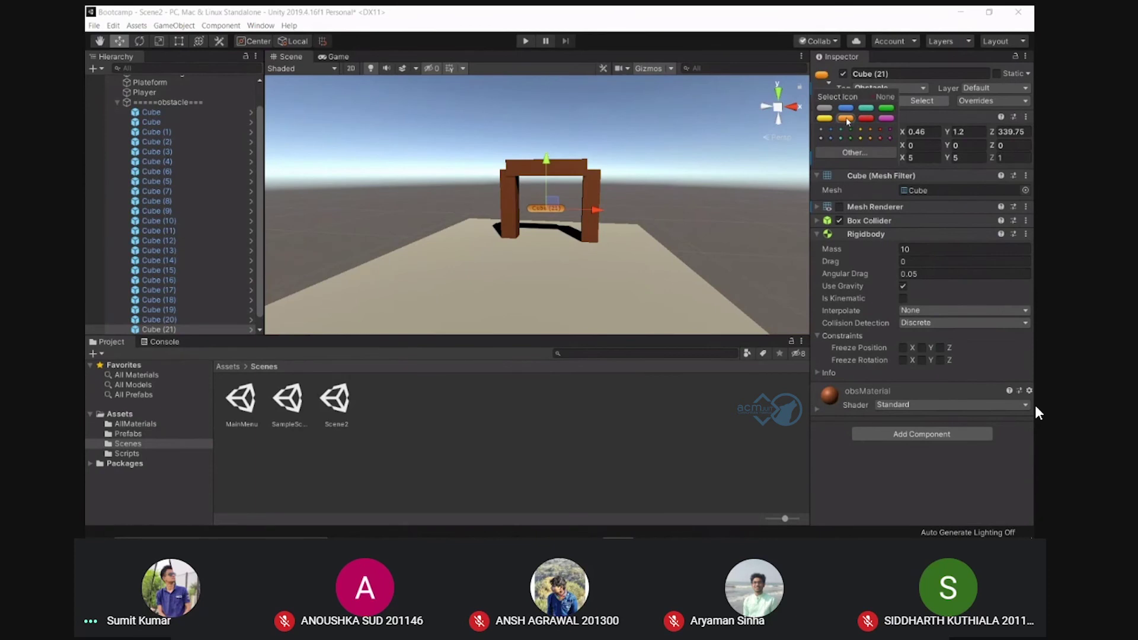
Rename the invisible gate cube to 'Next Leve'
{"action": "left_click", "coordinate": [901, 74]}
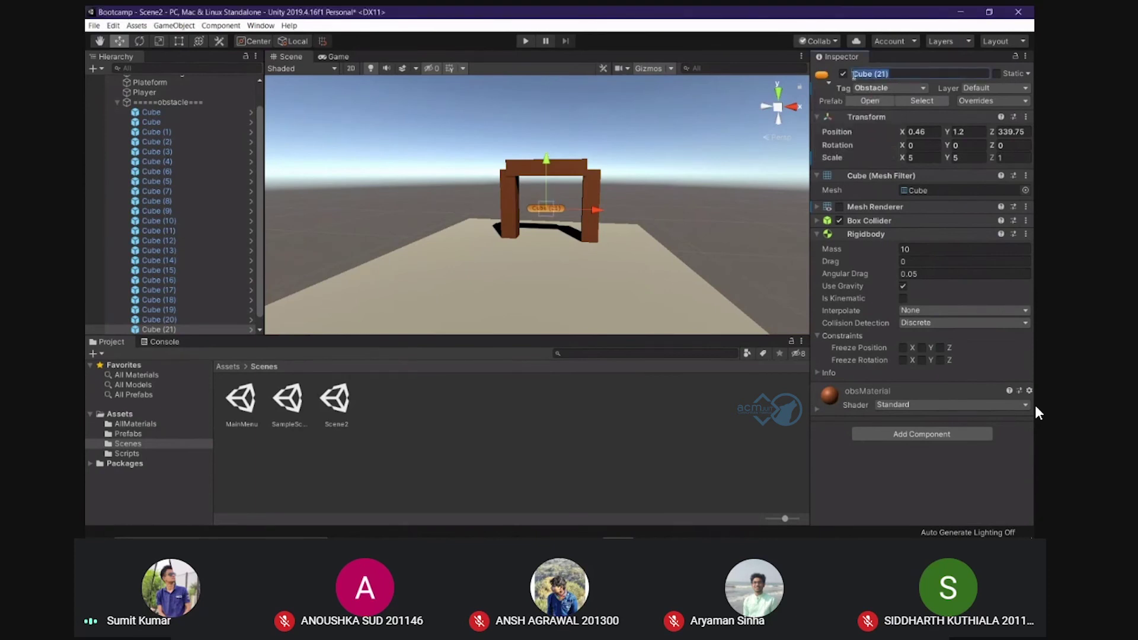
{"action": "type", "text": "Next"}
{"action": "type", "text": " Leve"}
{"action": "left_click", "coordinate": [646, 156]}
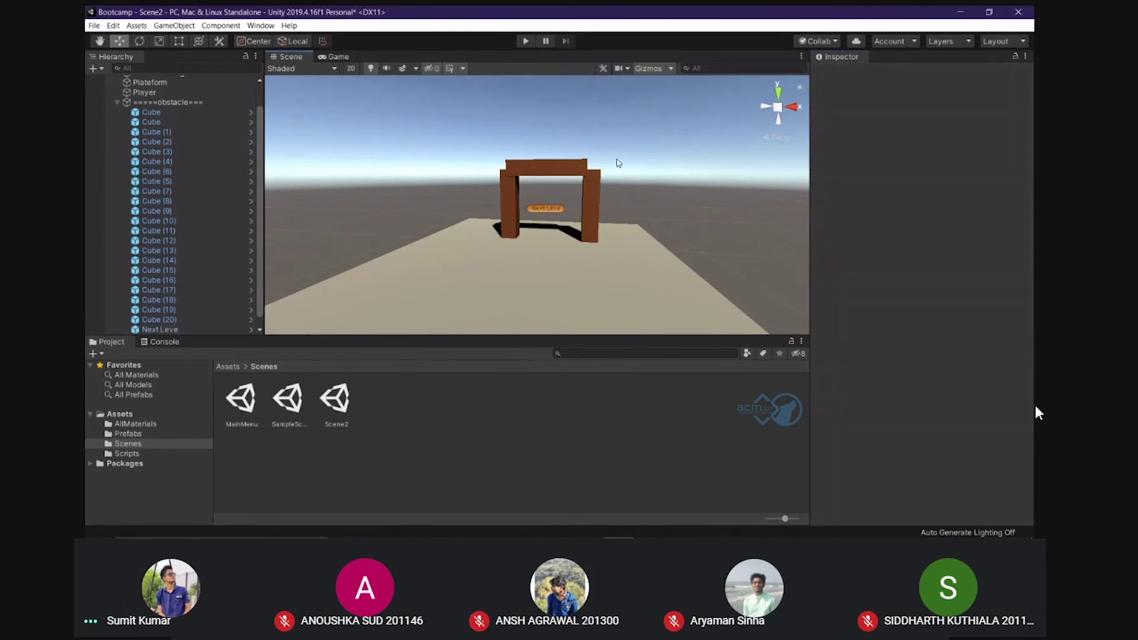
{"action": "scroll", "coordinate": [634, 229], "scroll_direction": "down", "scroll_amount": 2}
{"action": "scroll", "coordinate": [638, 225], "scroll_direction": "down", "scroll_amount": 1}
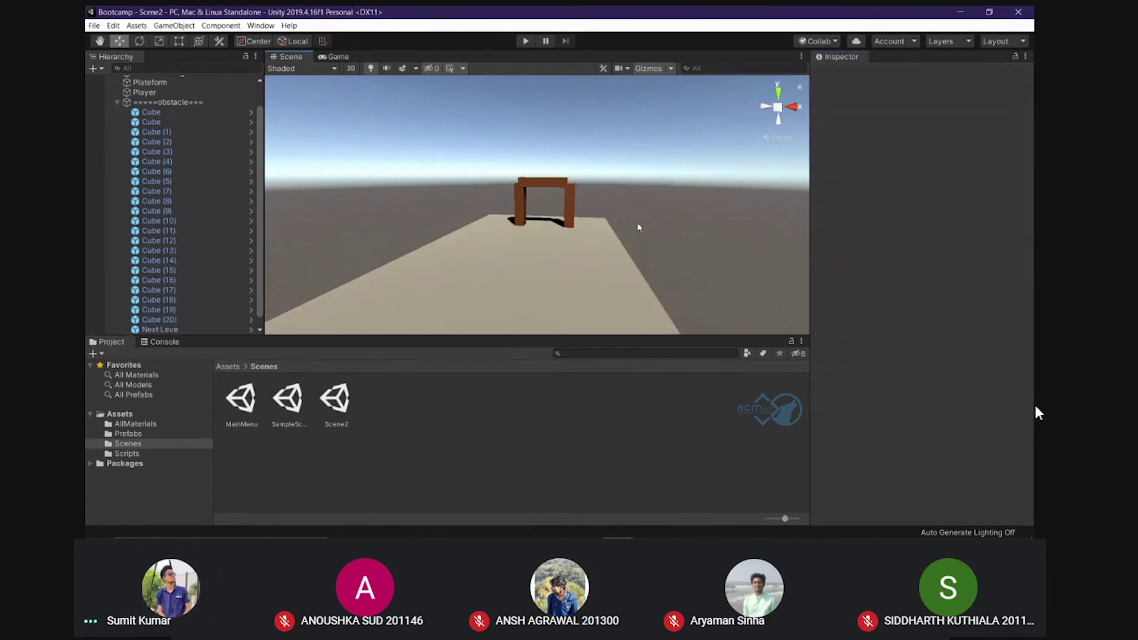
{"action": "scroll", "coordinate": [640, 219], "scroll_direction": "down", "scroll_amount": 2}
{"action": "scroll", "coordinate": [642, 220], "scroll_direction": "up", "scroll_amount": 3}
{"action": "scroll", "coordinate": [642, 222], "scroll_direction": "up", "scroll_amount": 2}
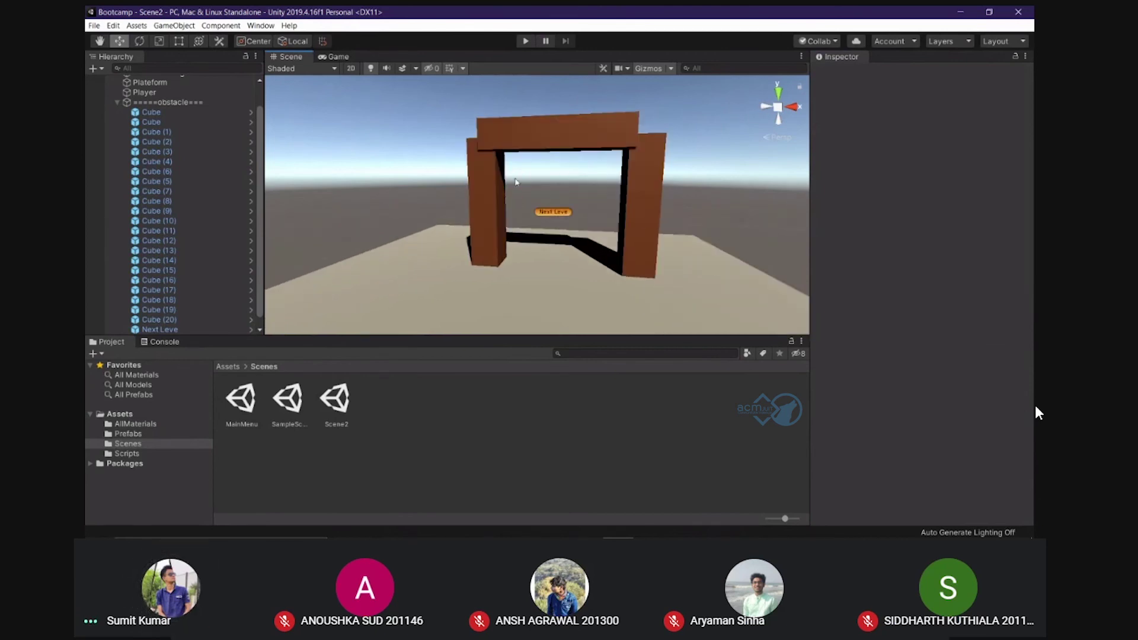
{"action": "left_click_drag", "start_coordinate": [433, 200], "coordinate": [391, 205], "text": "alt"}
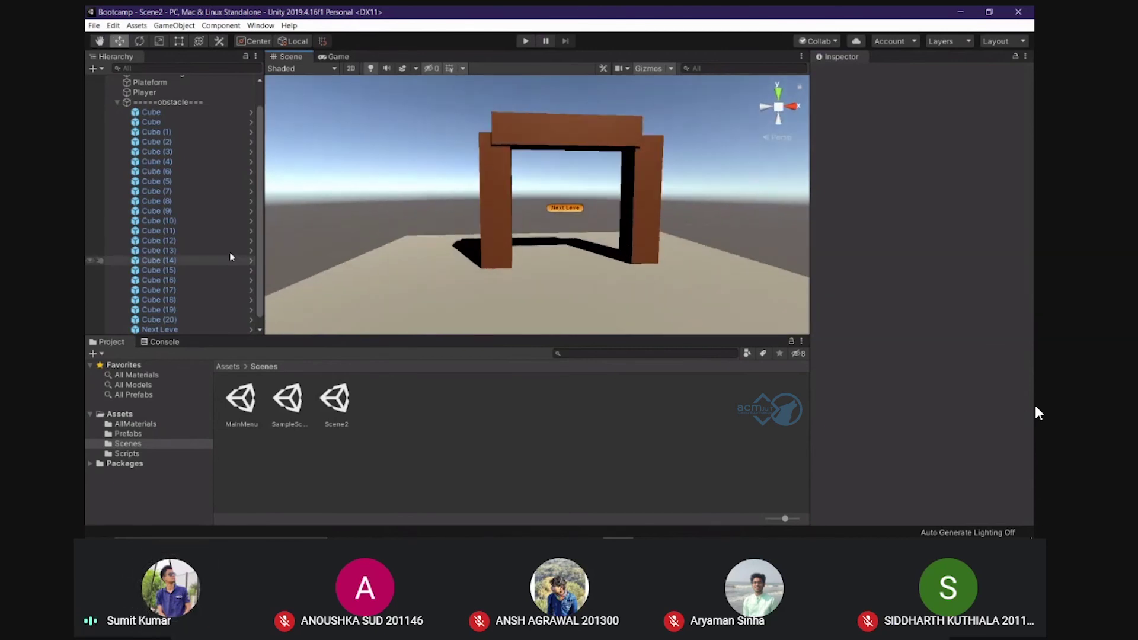
{"action": "scroll", "coordinate": [164, 291], "scroll_direction": "down", "scroll_amount": 1}
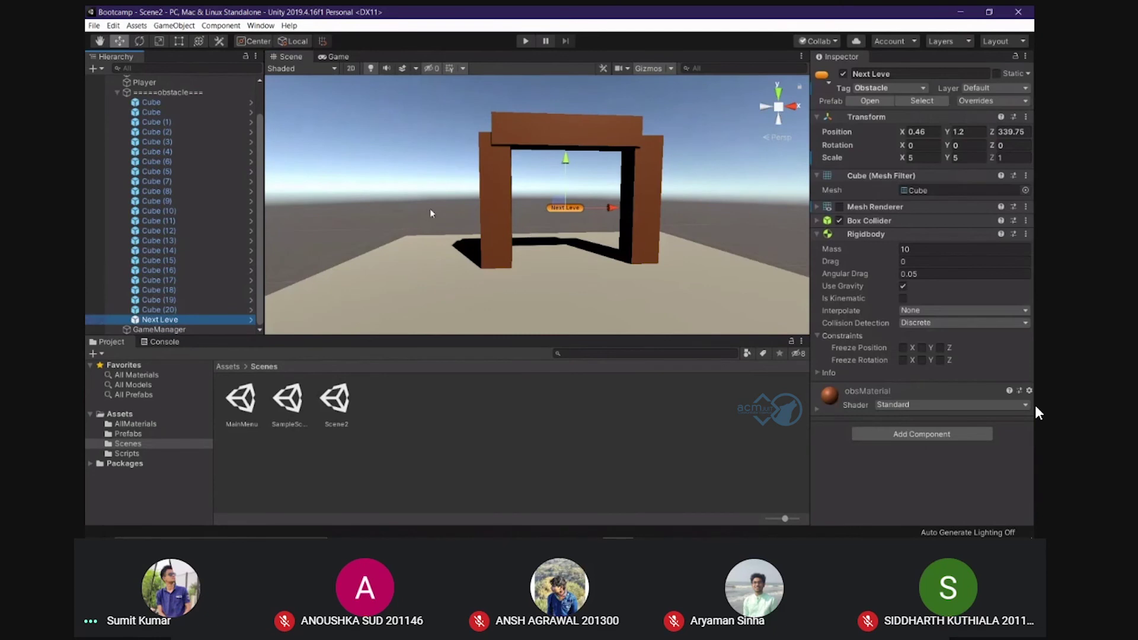
Create a new tag named nextLevel in the Tags list
{"action": "left_click", "coordinate": [895, 88]}
{"action": "left_click", "coordinate": [880, 201]}
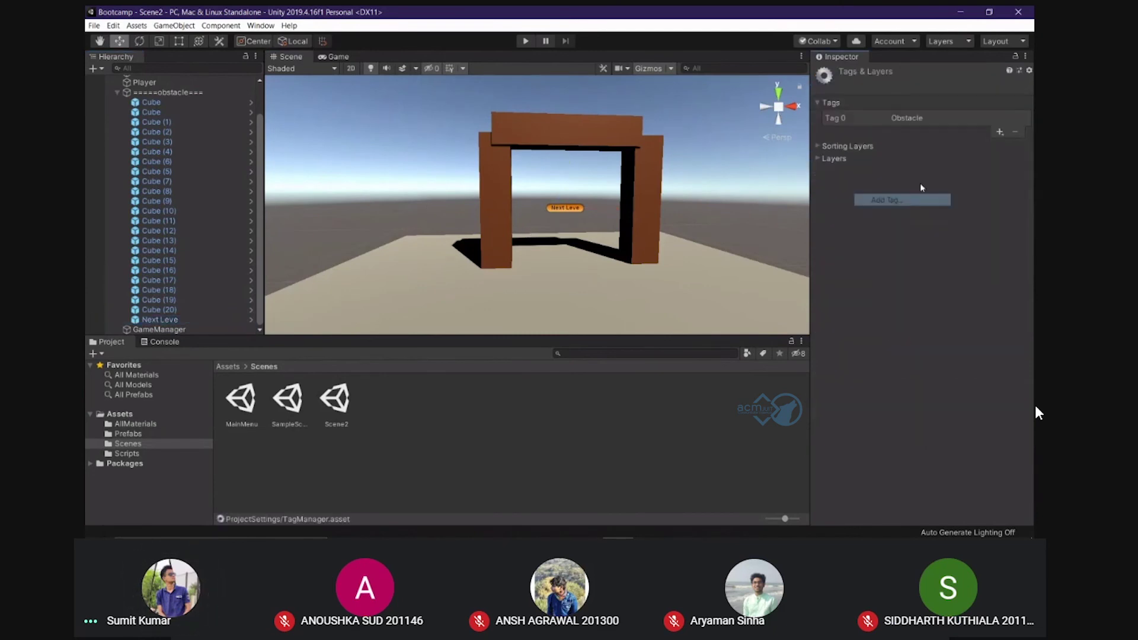
{"action": "left_click", "coordinate": [998, 133]}
{"action": "type", "text": "ne"}
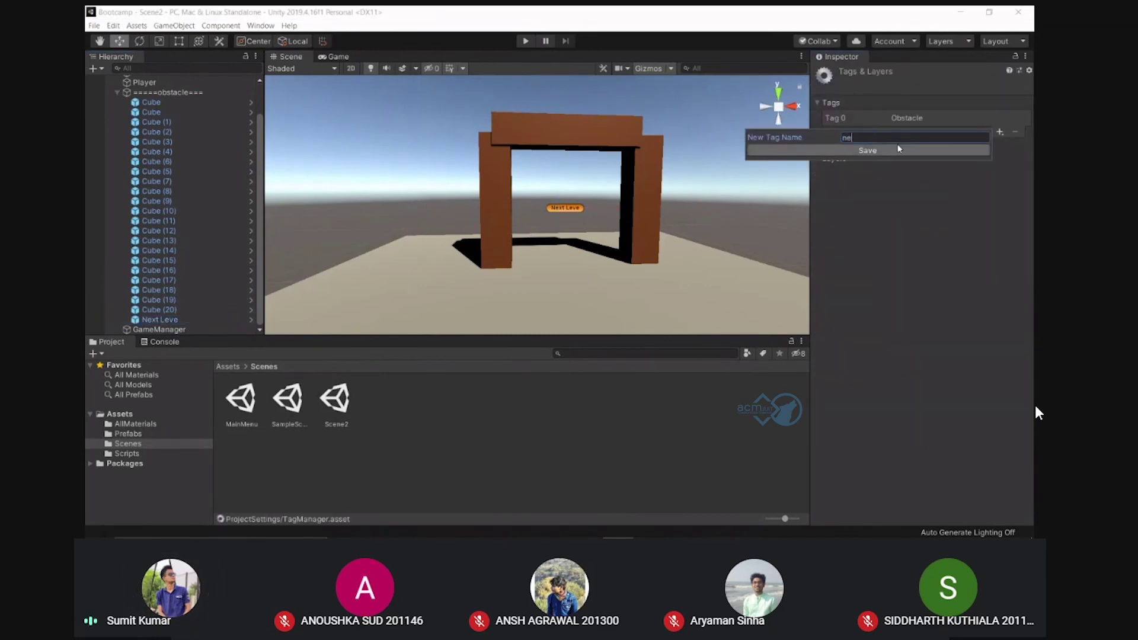
{"action": "type", "text": "xtLevel"}
{"action": "left_click", "coordinate": [899, 149]}
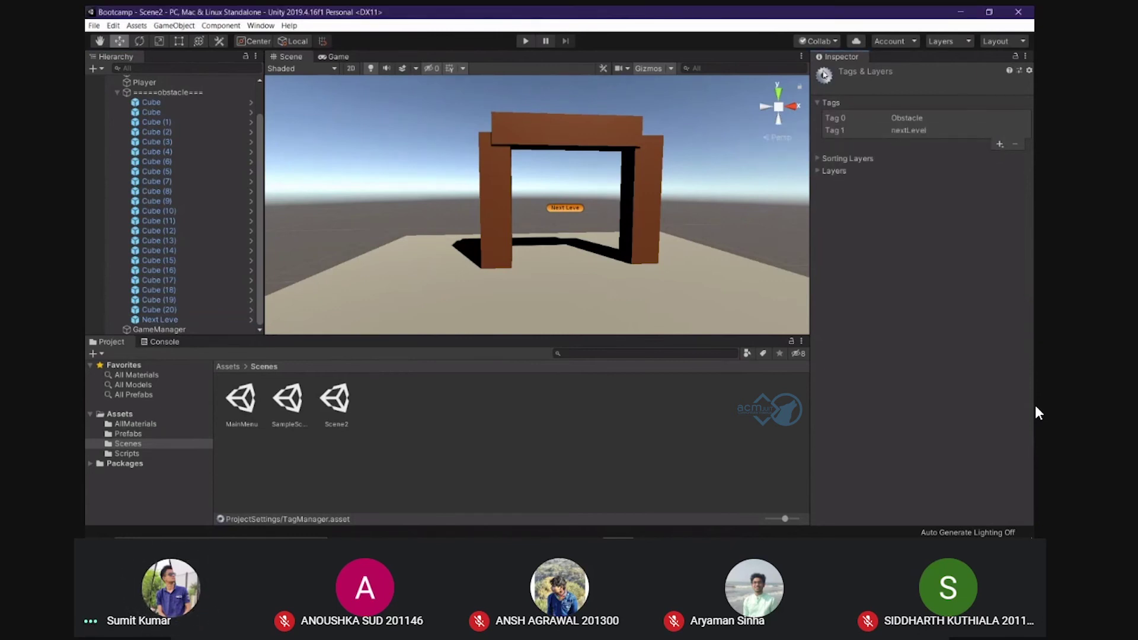
Assign the nextLevel tag to Next Leve and save the scene
{"action": "left_click", "coordinate": [565, 208]}
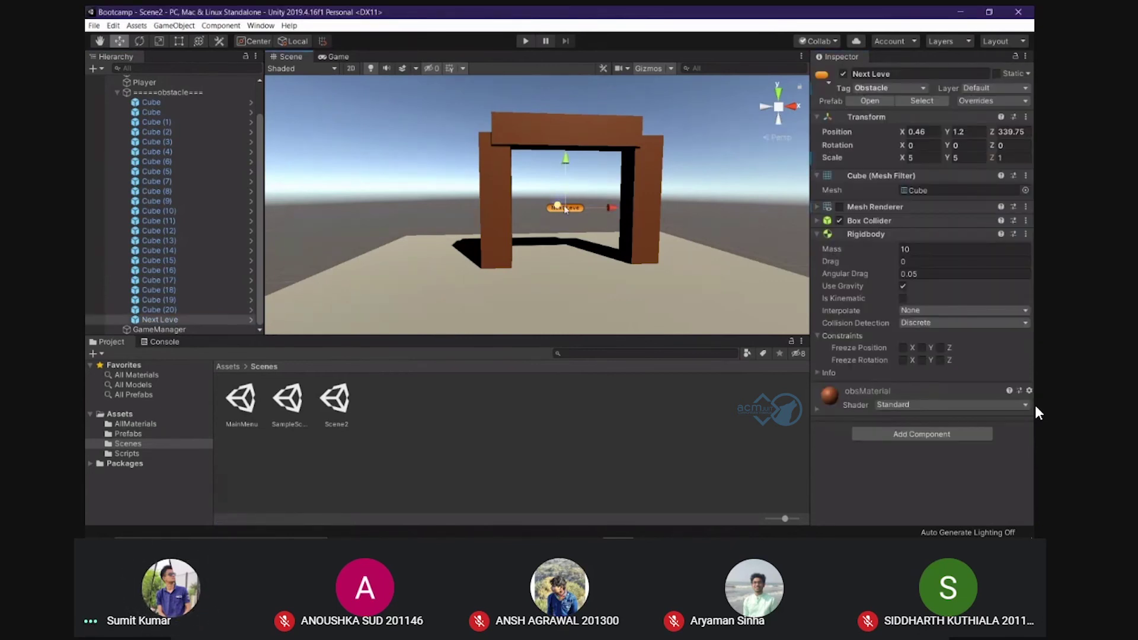
{"action": "left_click", "coordinate": [889, 87]}
{"action": "left_click", "coordinate": [907, 197]}
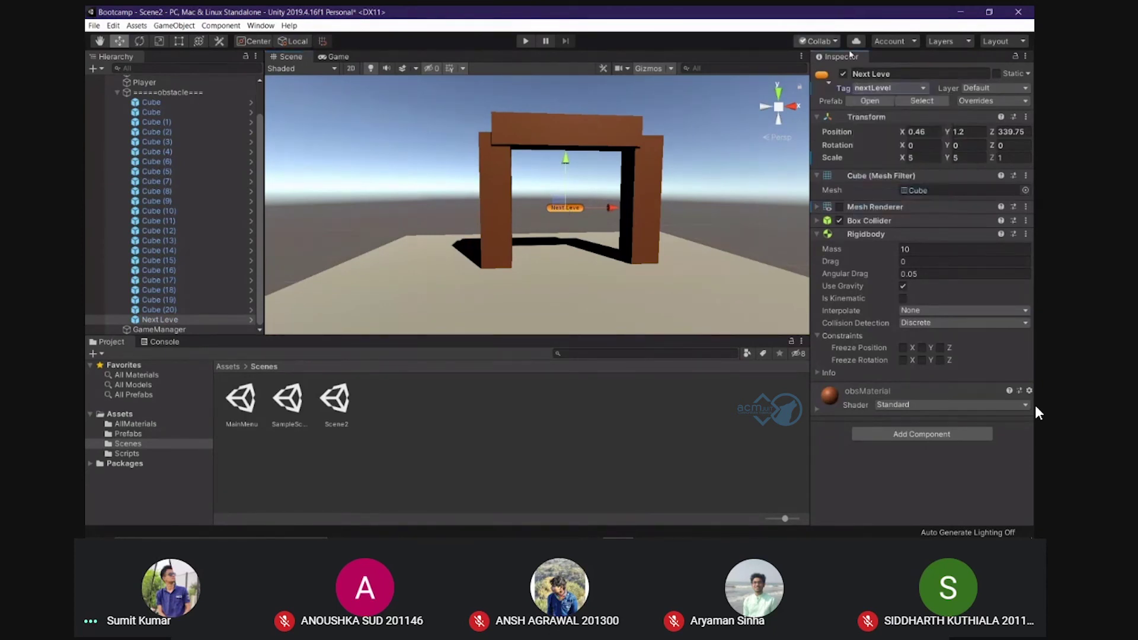
{"action": "key", "text": "ctrl+s"}
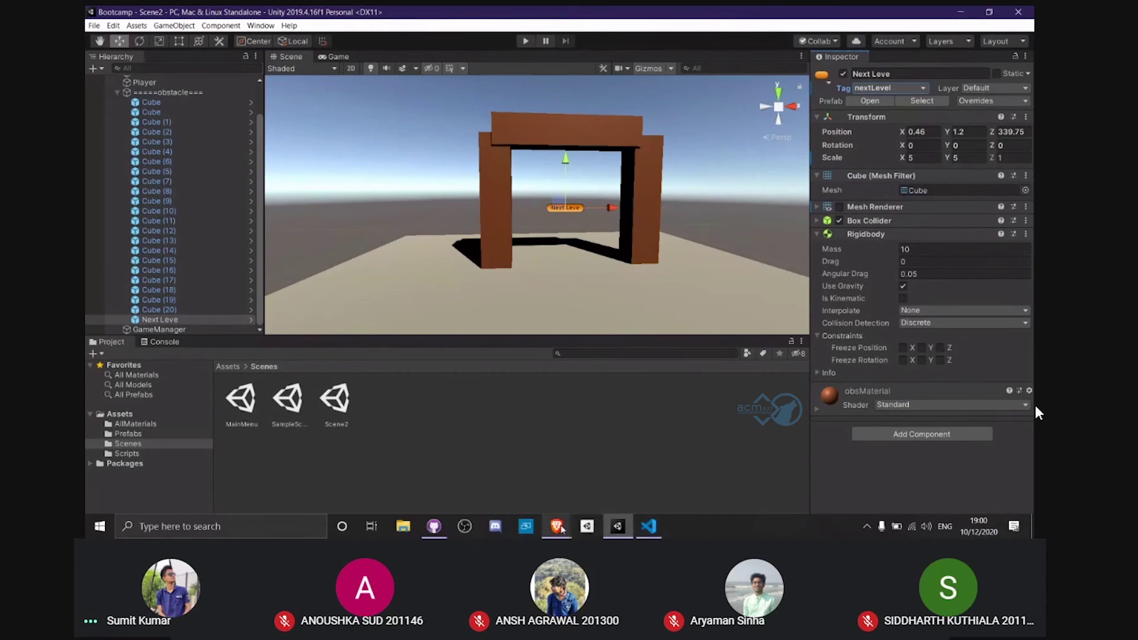
In GitHub Desktop, enter 'Add an exit point' as the commit summary for the six changed files
{"action": "mouse_move", "coordinate": [482, 523]}
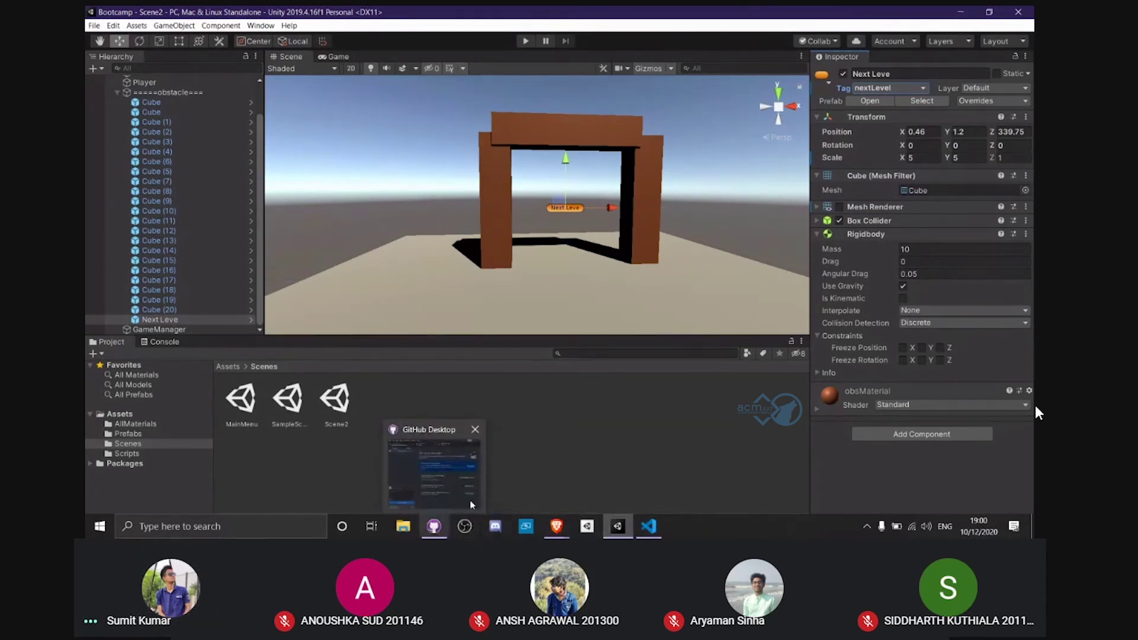
{"action": "left_click", "coordinate": [434, 469]}
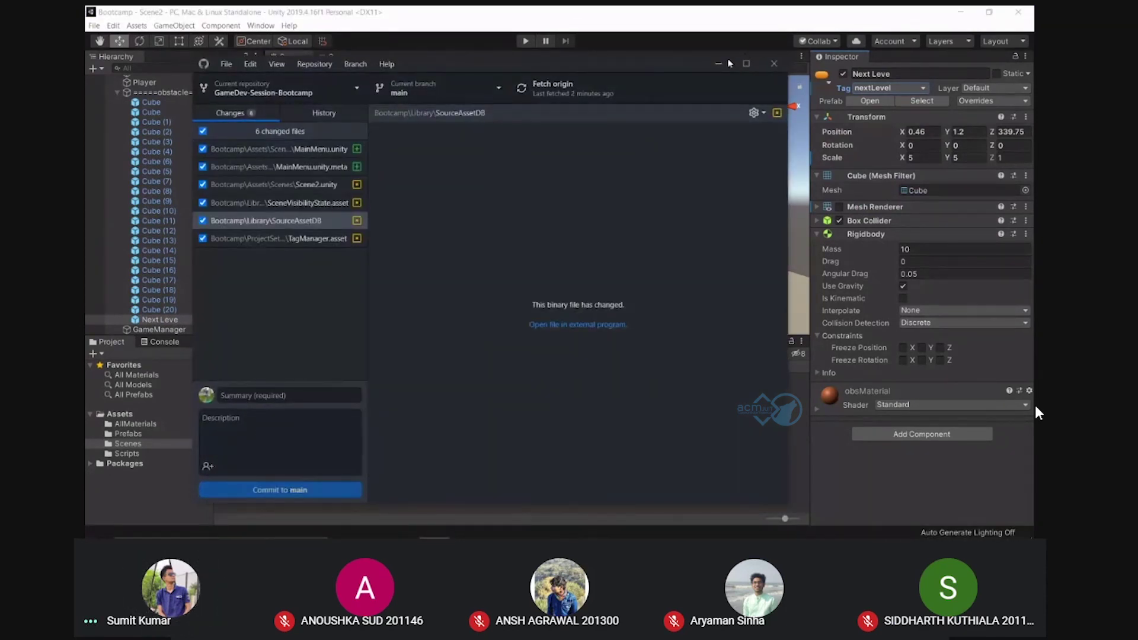
{"action": "left_click", "coordinate": [276, 396]}
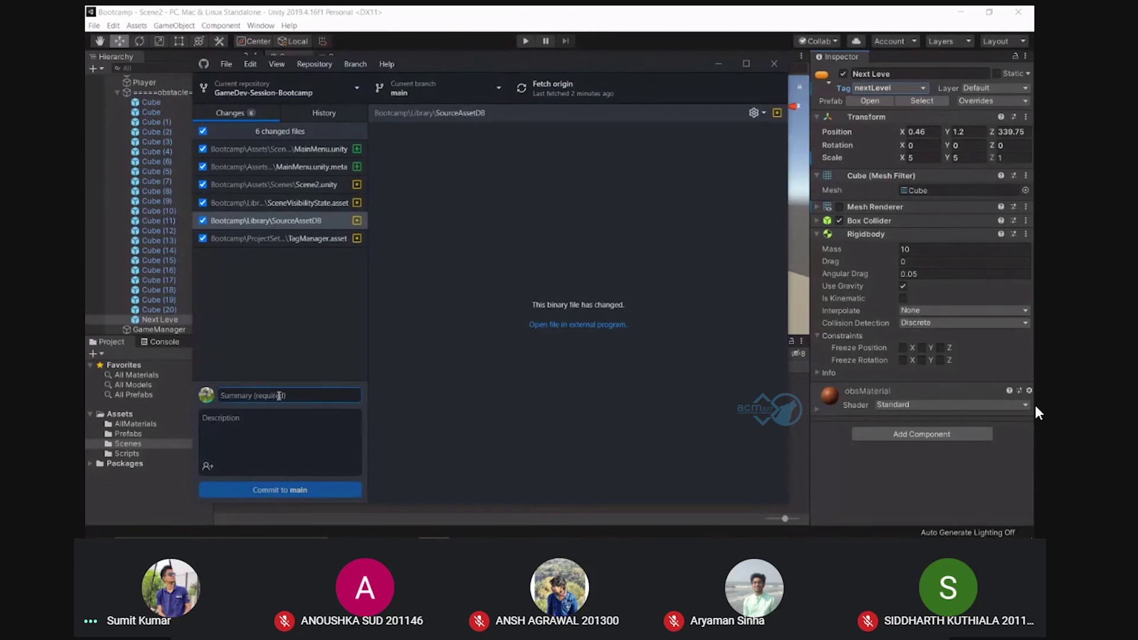
{"action": "type", "text": "Create"}
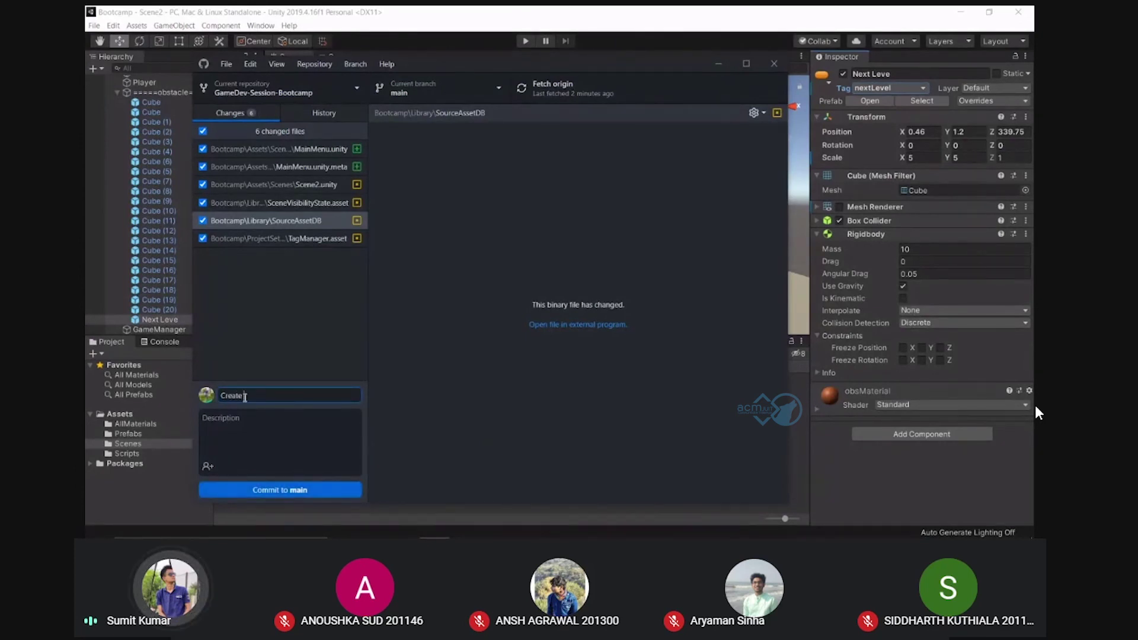
{"action": "key", "text": "BackSpace"}
{"action": "key", "text": "BackSpace"}
{"action": "key", "text": "BackSpace"}
{"action": "key", "text": "BackSpace"}
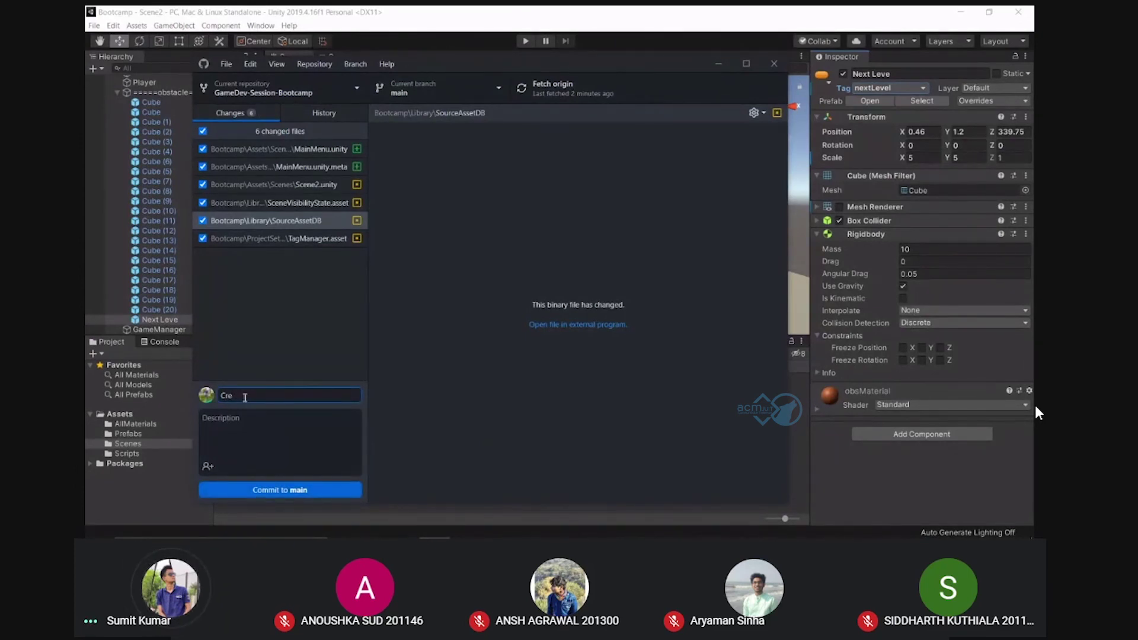
{"action": "key", "text": "BackSpace"}
{"action": "key", "text": "BackSpace"}
{"action": "type", "text": "Add"}
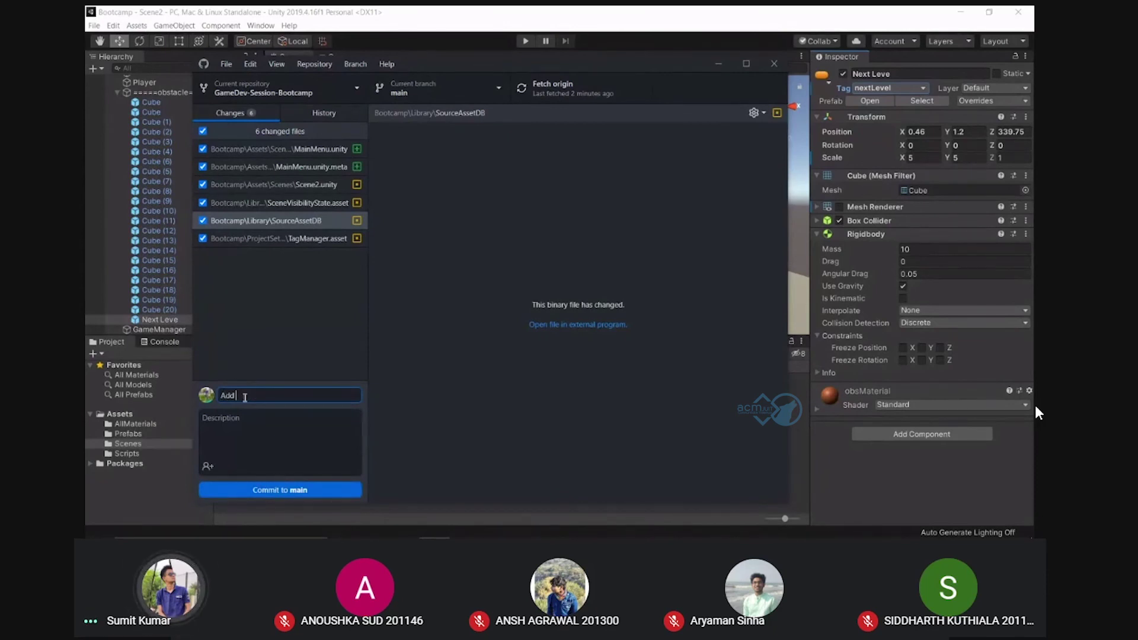
{"action": "type", "text": " an ex"}
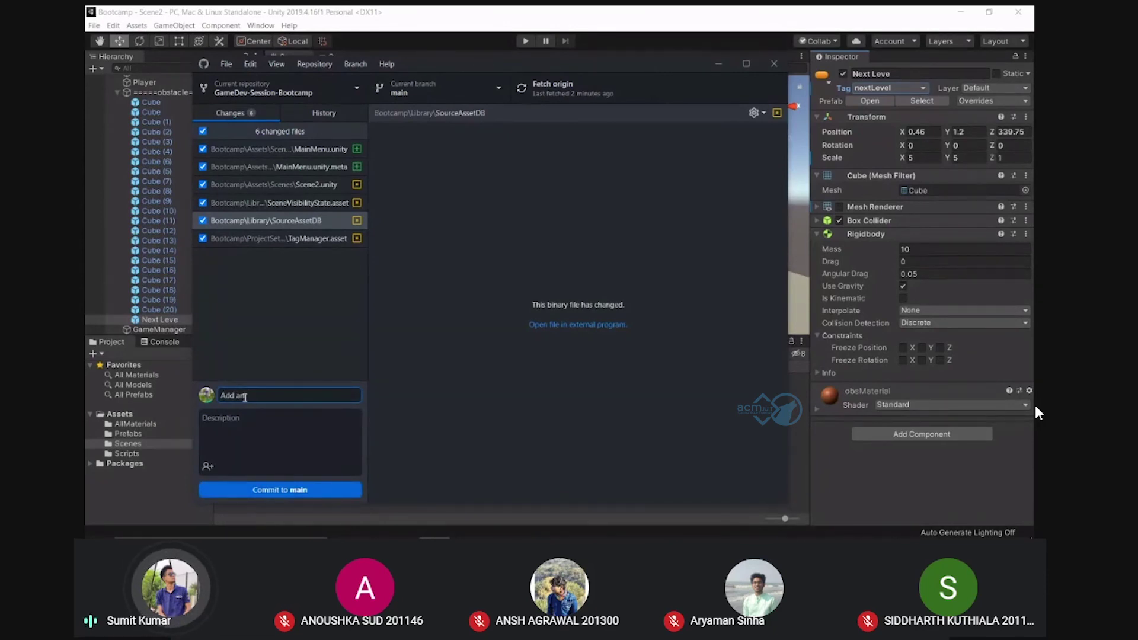
{"action": "type", "text": "it po"}
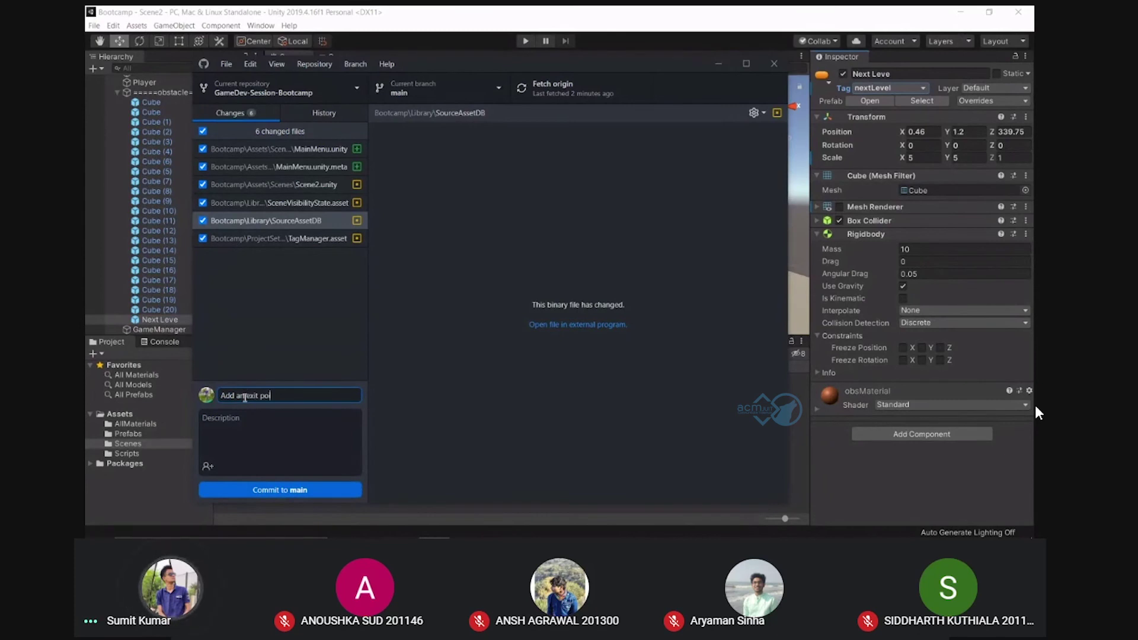
{"action": "type", "text": "int"}
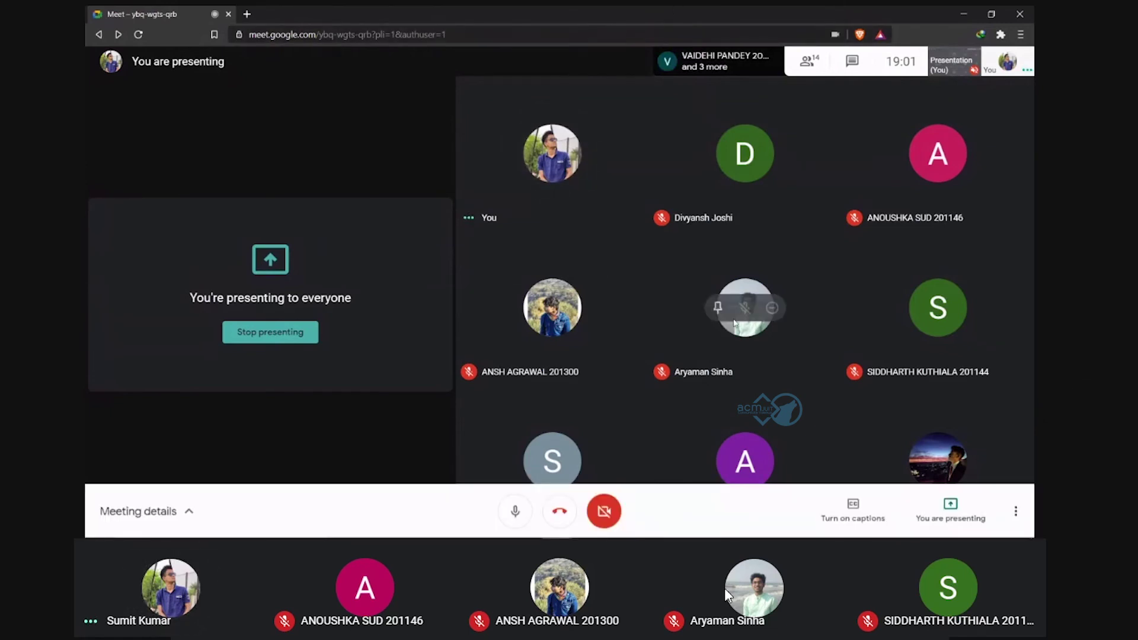
Open the Meet participants list, then minimize Meet to return to Unity
{"action": "left_click", "coordinate": [808, 59]}
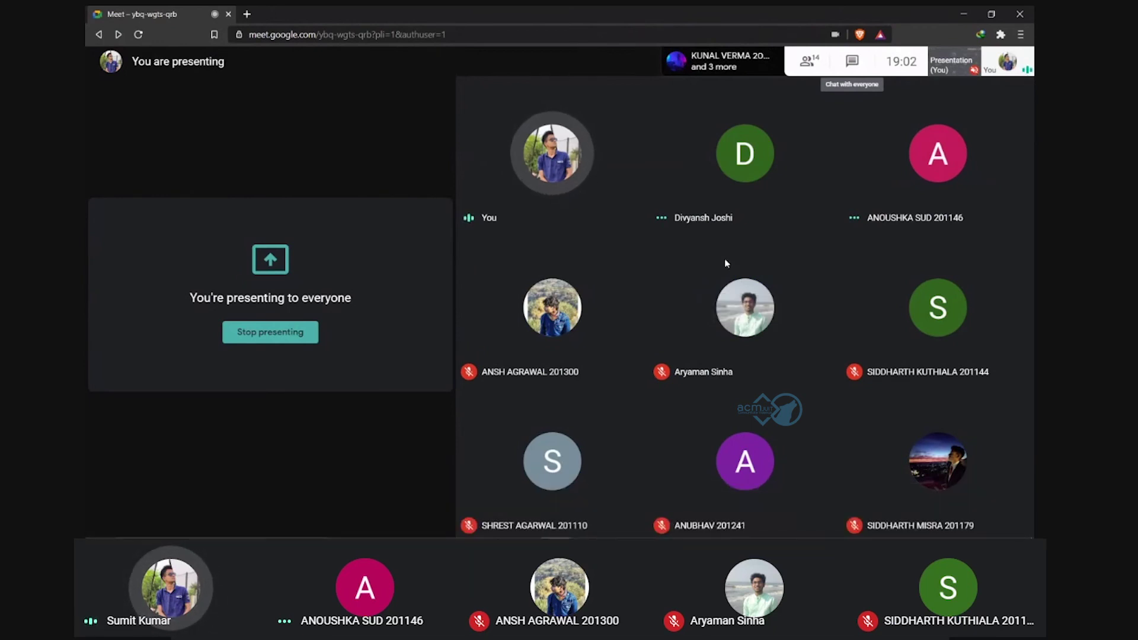
{"action": "left_click", "coordinate": [956, 14]}
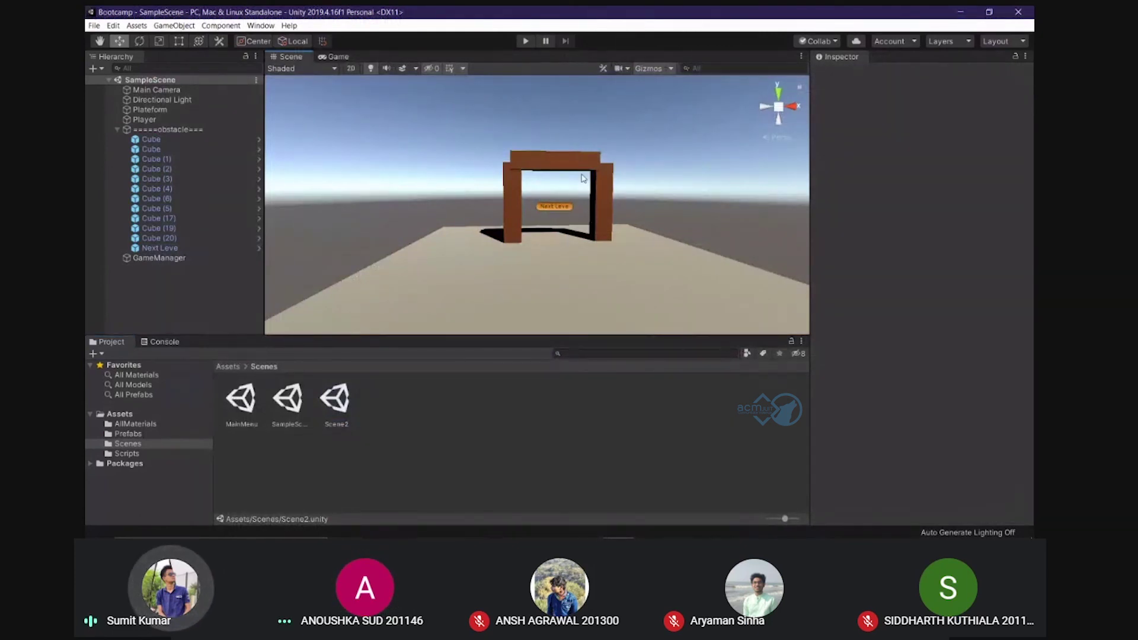
Briefly show Next Leve's mesh to check it against the gate, then switch its Mesh Renderer off again
{"action": "right_click_drag", "start_coordinate": [581, 178], "coordinate": [682, 158]}
{"action": "left_click", "coordinate": [551, 208]}
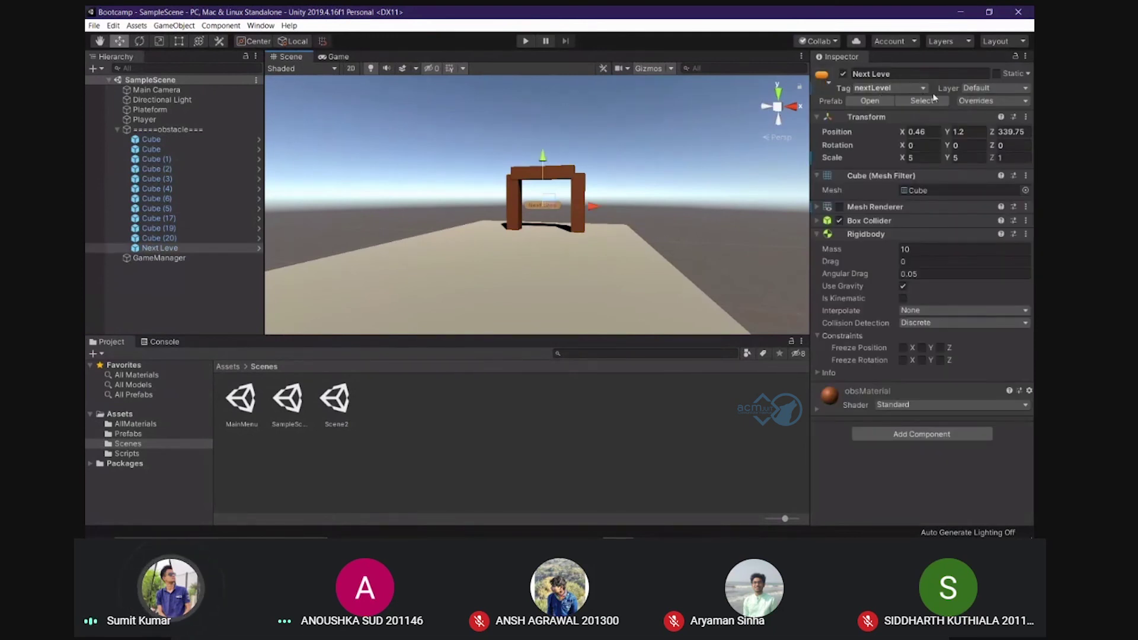
{"action": "left_click", "coordinate": [839, 206]}
{"action": "mouse_move", "coordinate": [501, 161]}
{"action": "right_mouse_down"}
{"action": "mouse_move", "coordinate": [717, 130]}
{"action": "mouse_move", "coordinate": [531, 214]}
{"action": "right_mouse_up"}
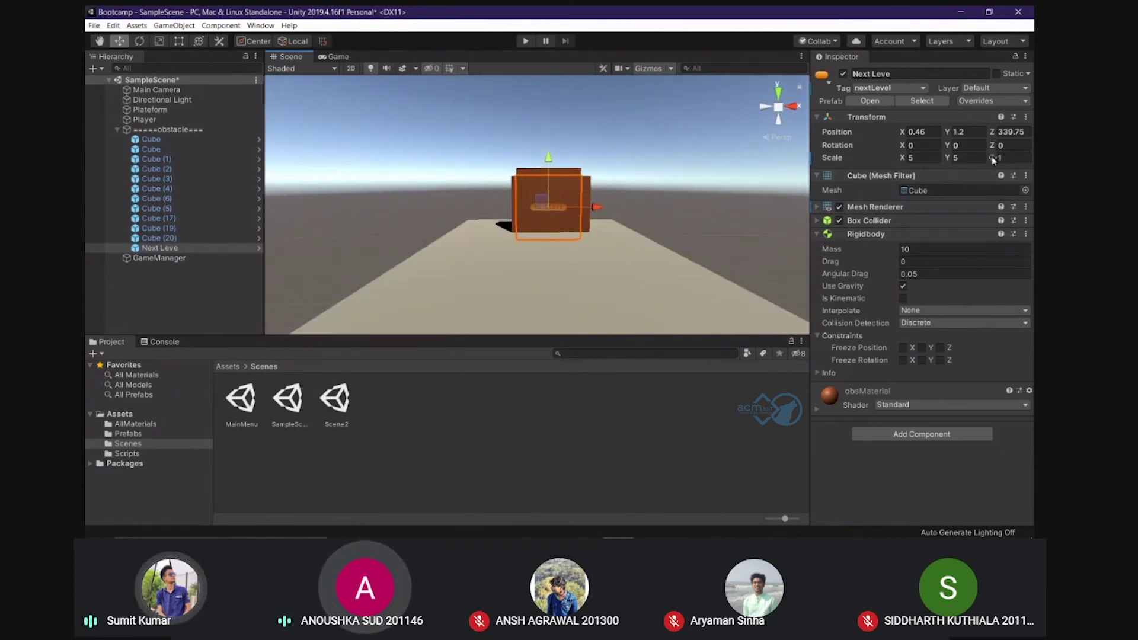
{"action": "left_click", "coordinate": [838, 207]}
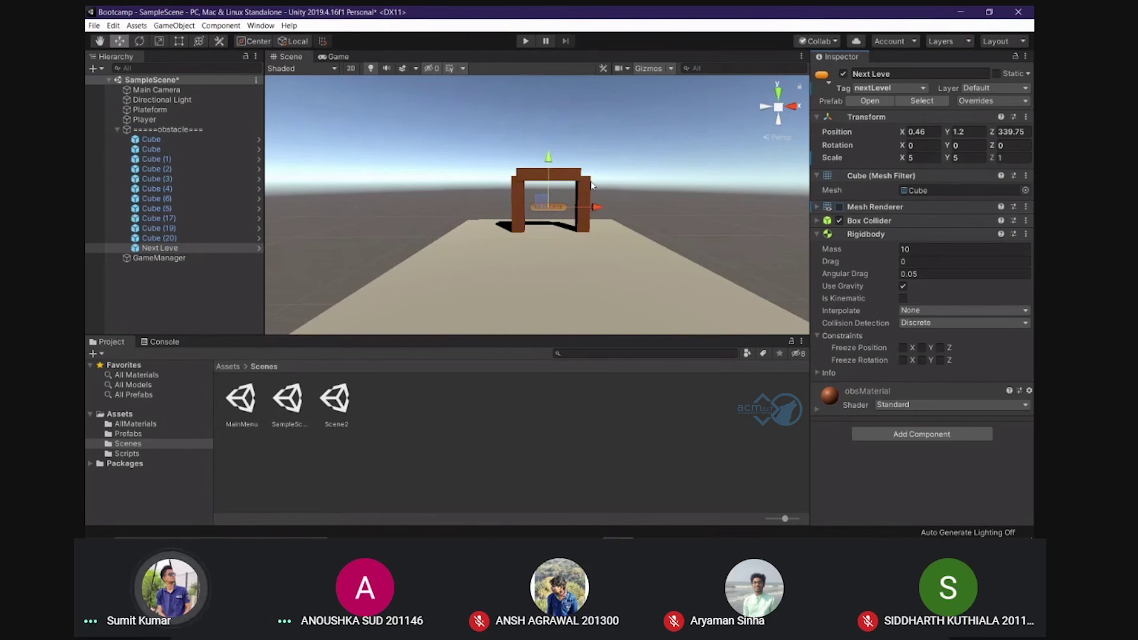
Give the Next Leve cube a red label icon, then reselect it in the scene
{"action": "left_click", "coordinate": [826, 87]}
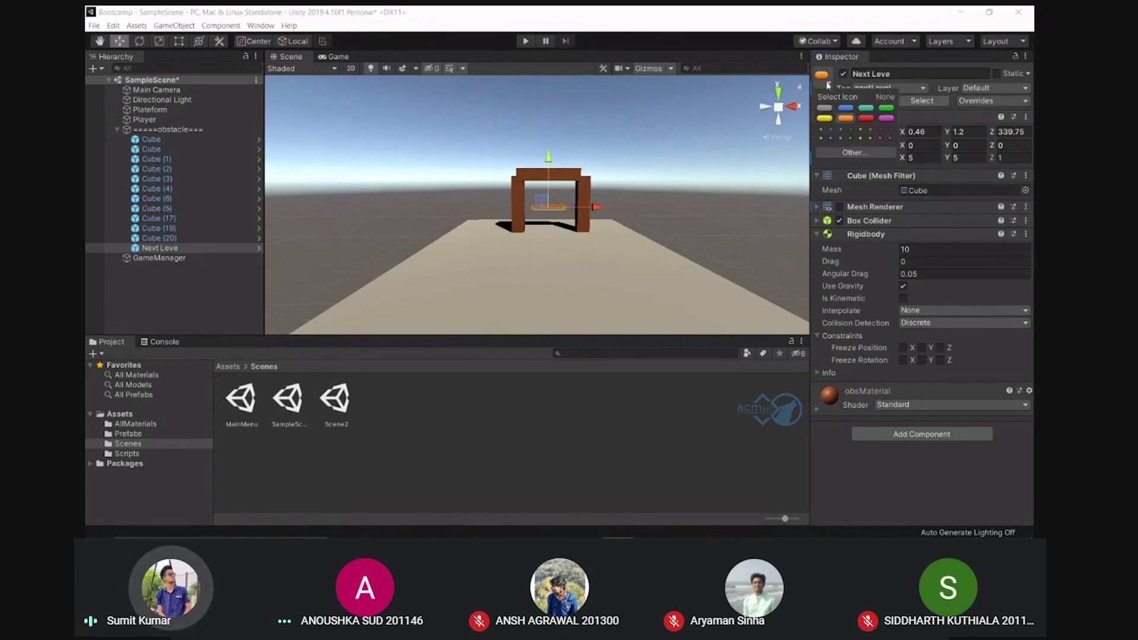
{"action": "left_click", "coordinate": [866, 108]}
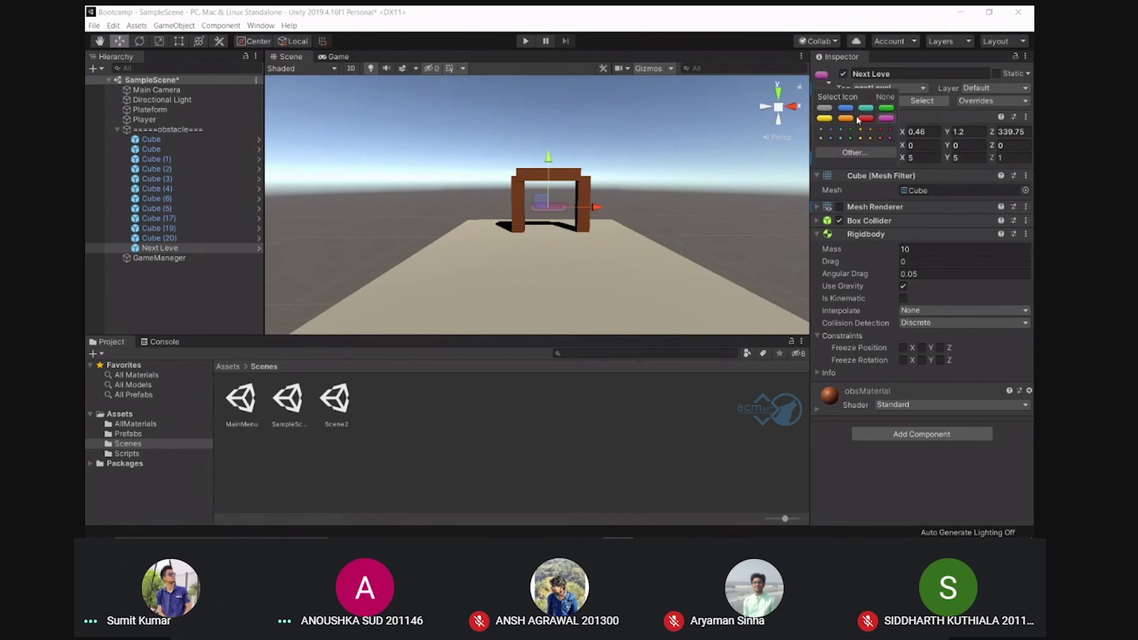
{"action": "left_click", "coordinate": [860, 120]}
{"action": "left_click", "coordinate": [546, 227]}
{"action": "left_click", "coordinate": [547, 197]}
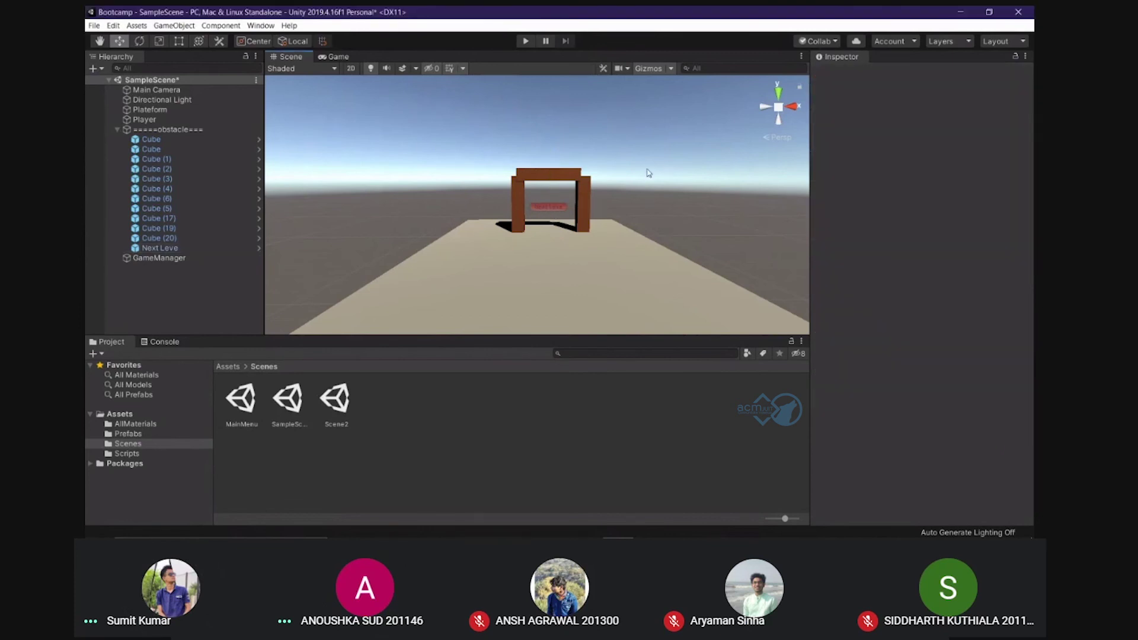
{"action": "left_click", "coordinate": [539, 232]}
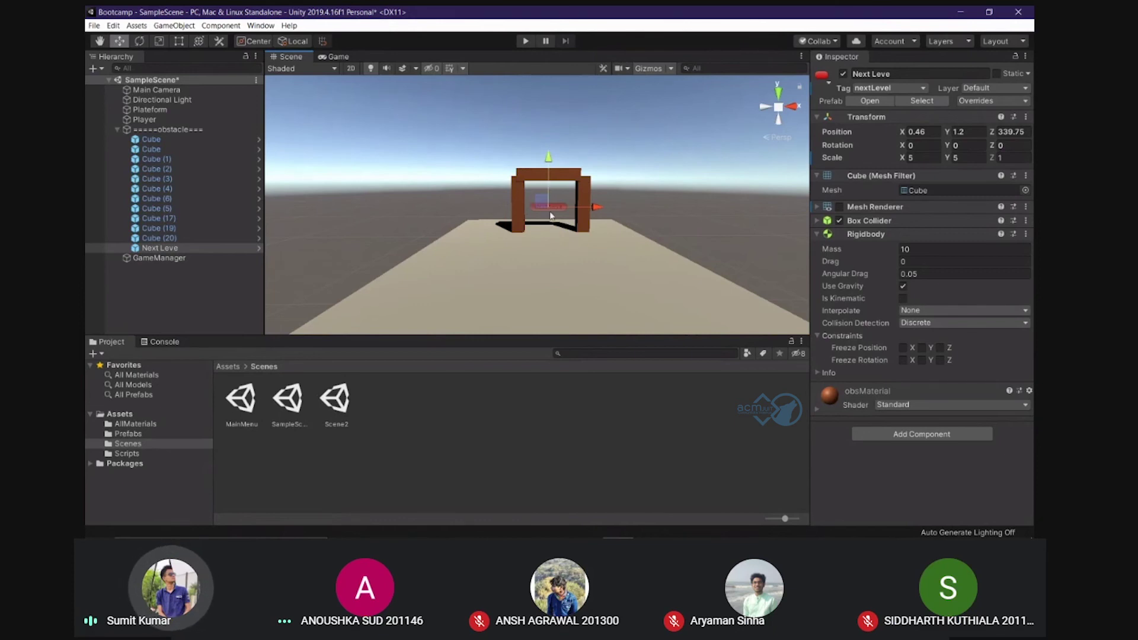
{"action": "left_click", "coordinate": [555, 195]}
{"action": "left_click", "coordinate": [571, 197]}
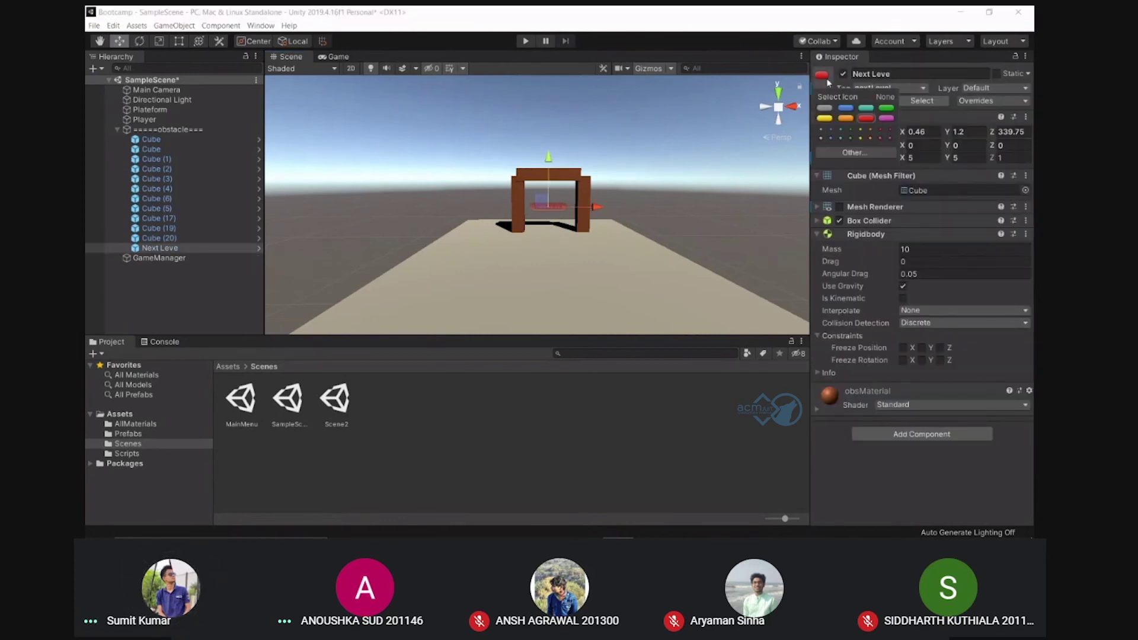
Widen Next Leve to X scale 15, hide its mesh again, and deselect it
{"action": "left_click", "coordinate": [839, 206]}
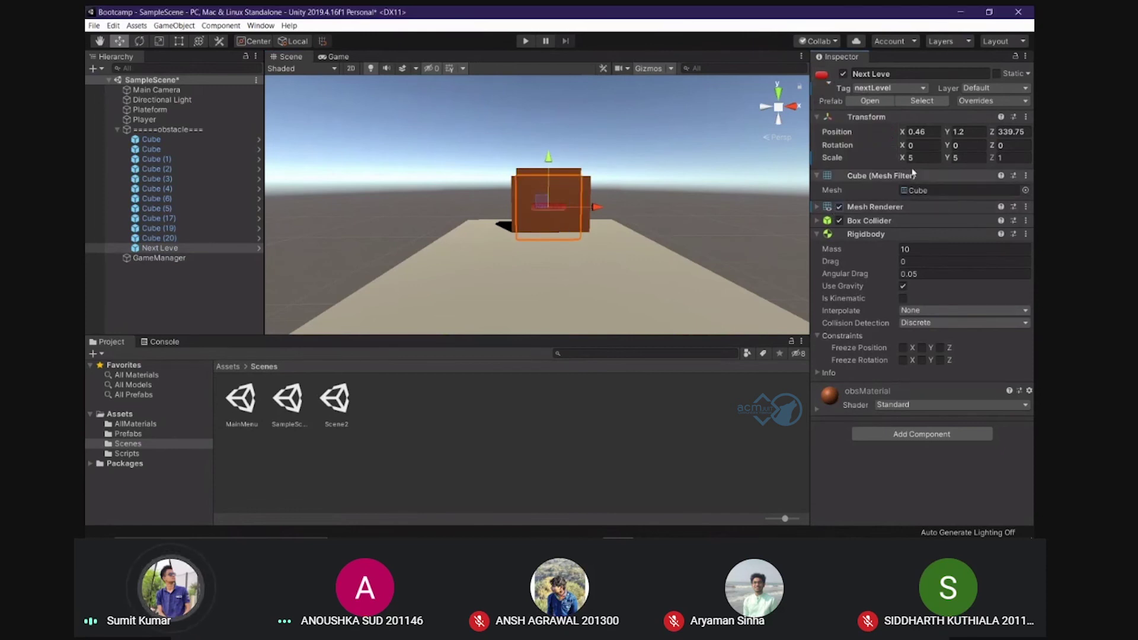
{"action": "left_click", "coordinate": [962, 158]}
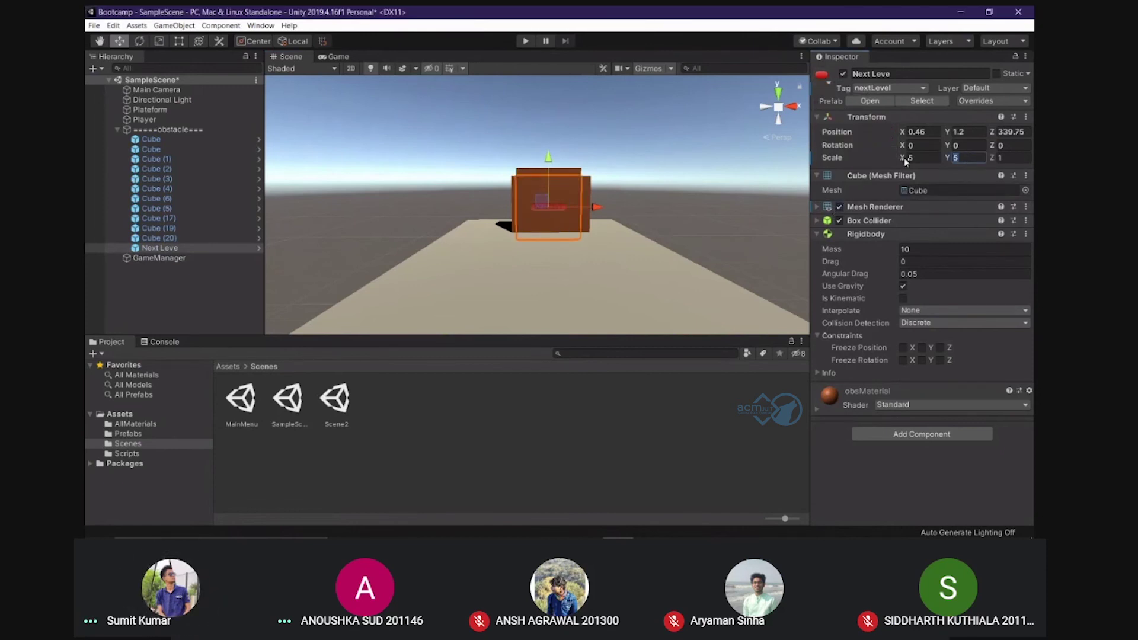
{"action": "type", "text": "10"}
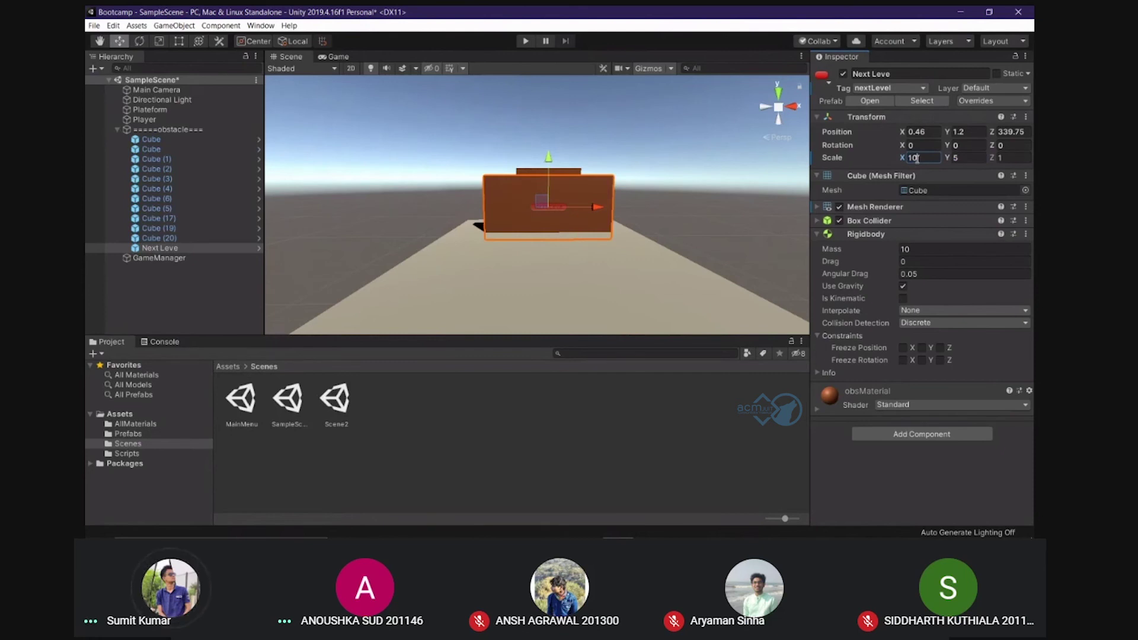
{"action": "key", "text": "BackSpace"}
{"action": "type", "text": "5"}
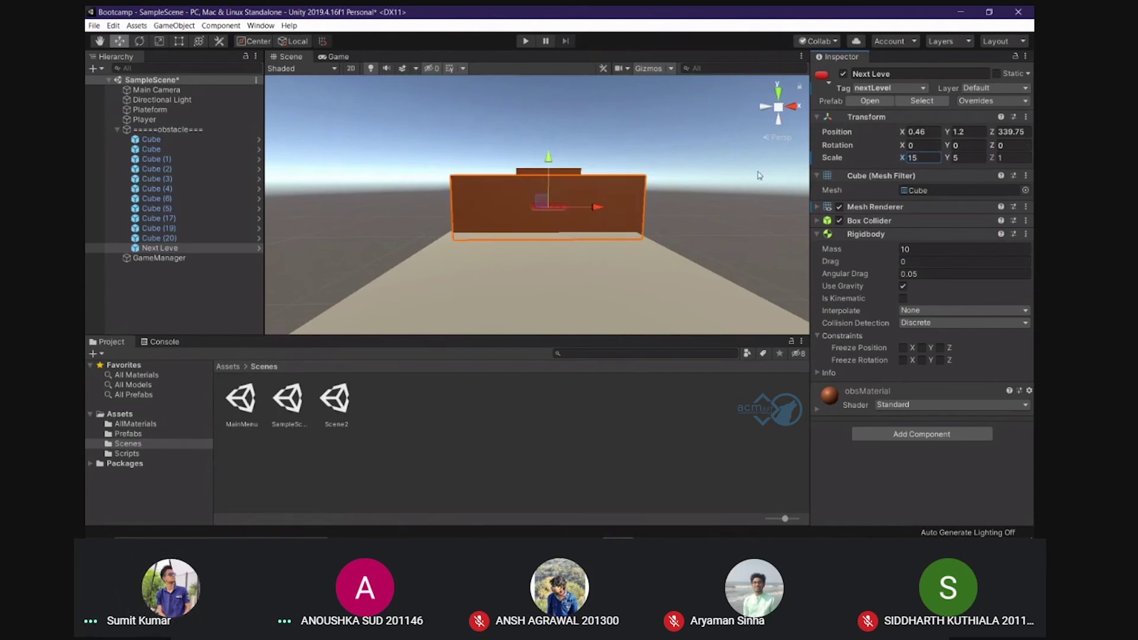
{"action": "left_click", "coordinate": [839, 207]}
{"action": "left_click", "coordinate": [657, 155]}
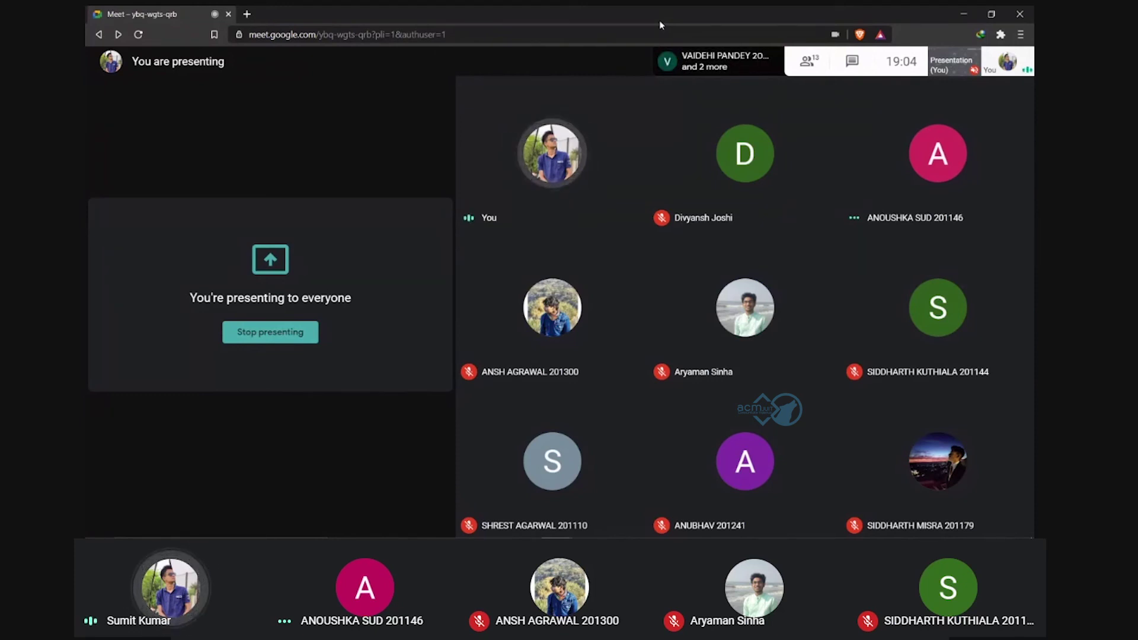
Mute the microphone in Meet and briefly open and close the participants list
{"action": "left_click", "coordinate": [516, 508]}
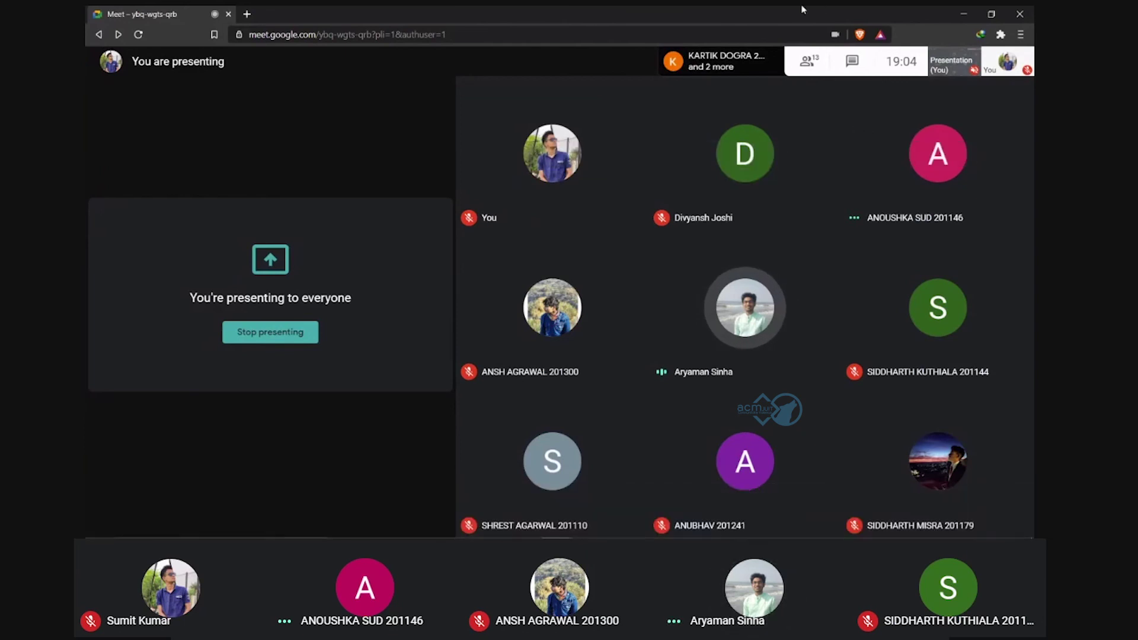
{"action": "left_click", "coordinate": [808, 69]}
{"action": "left_click", "coordinate": [1016, 65]}
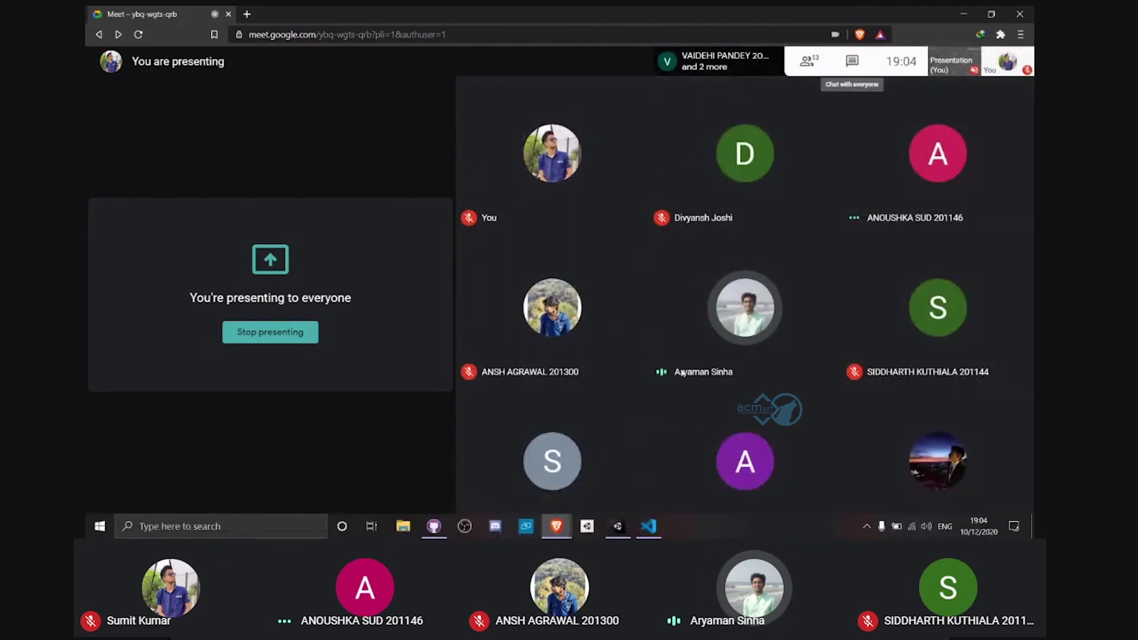
{"action": "mouse_move", "coordinate": [573, 481]}
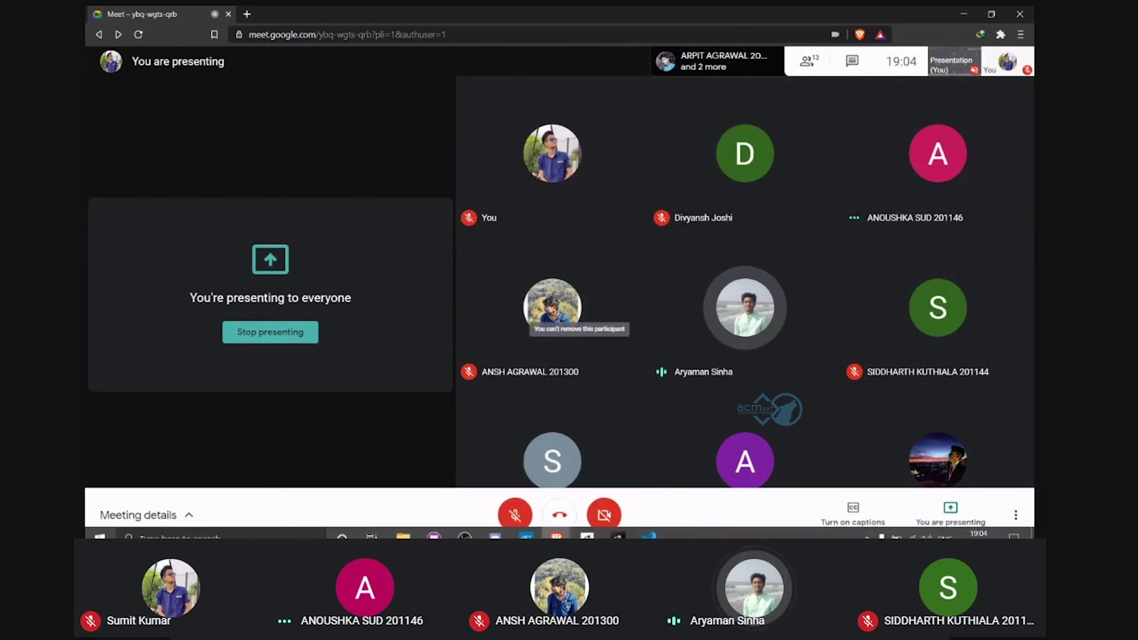
{"action": "mouse_move", "coordinate": [648, 525]}
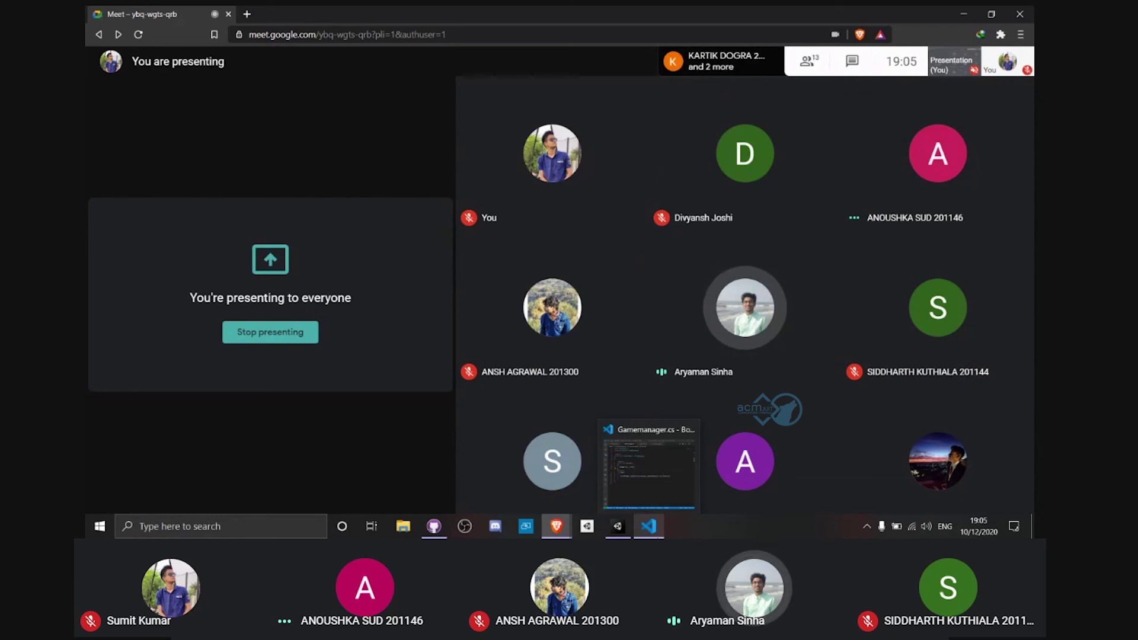
Restore the Meet window to a smaller size and minimize it to reveal Unity
{"action": "double_click", "coordinate": [514, 6]}
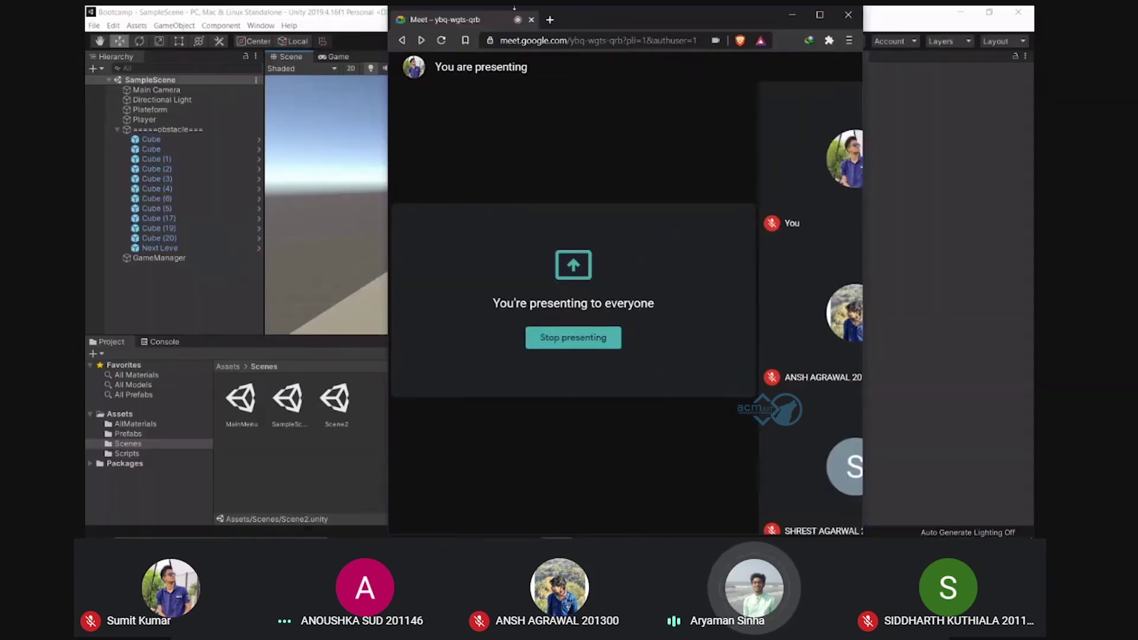
{"action": "left_click", "coordinate": [792, 14]}
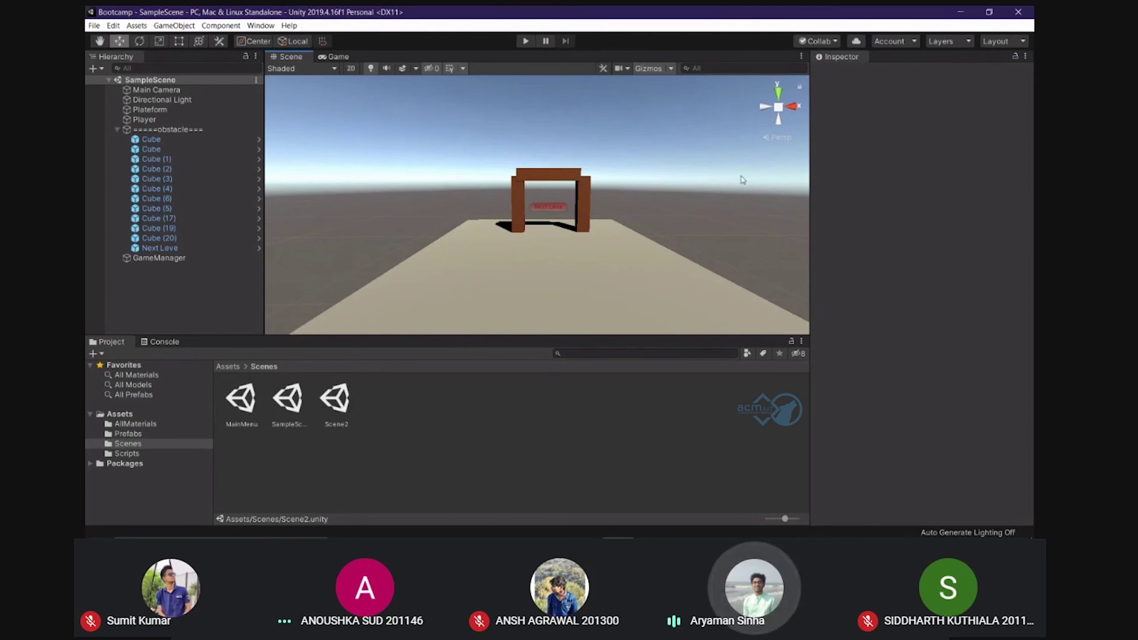
{"action": "mouse_move", "coordinate": [646, 527]}
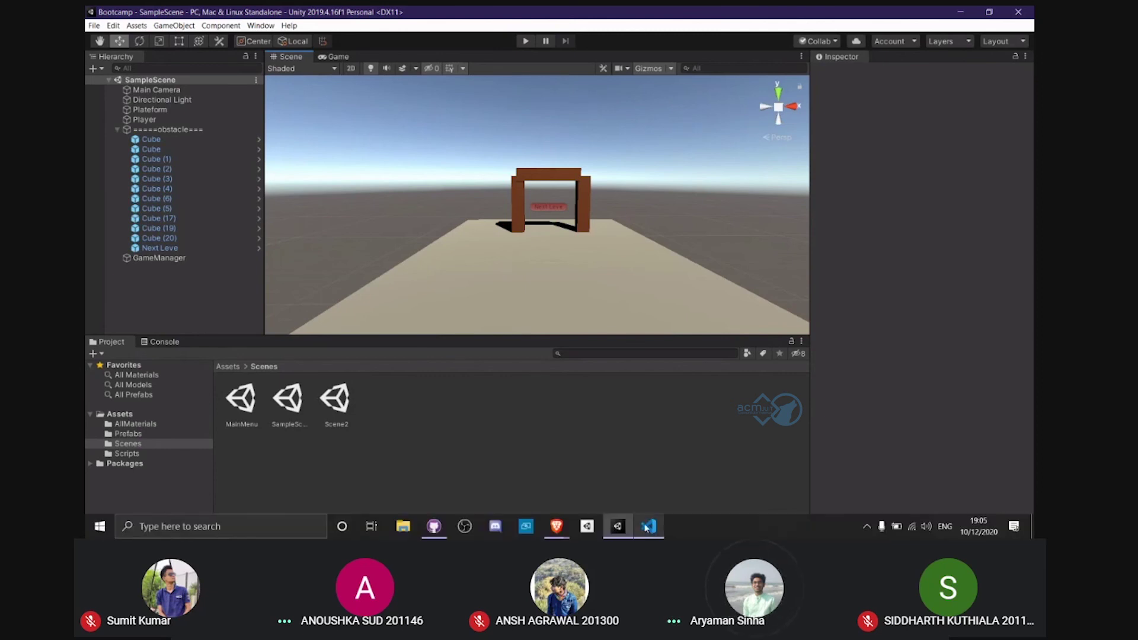
Clear all Windows notifications, click in the Unity scene, and bring Meet back in front
{"action": "left_click", "coordinate": [1013, 526]}
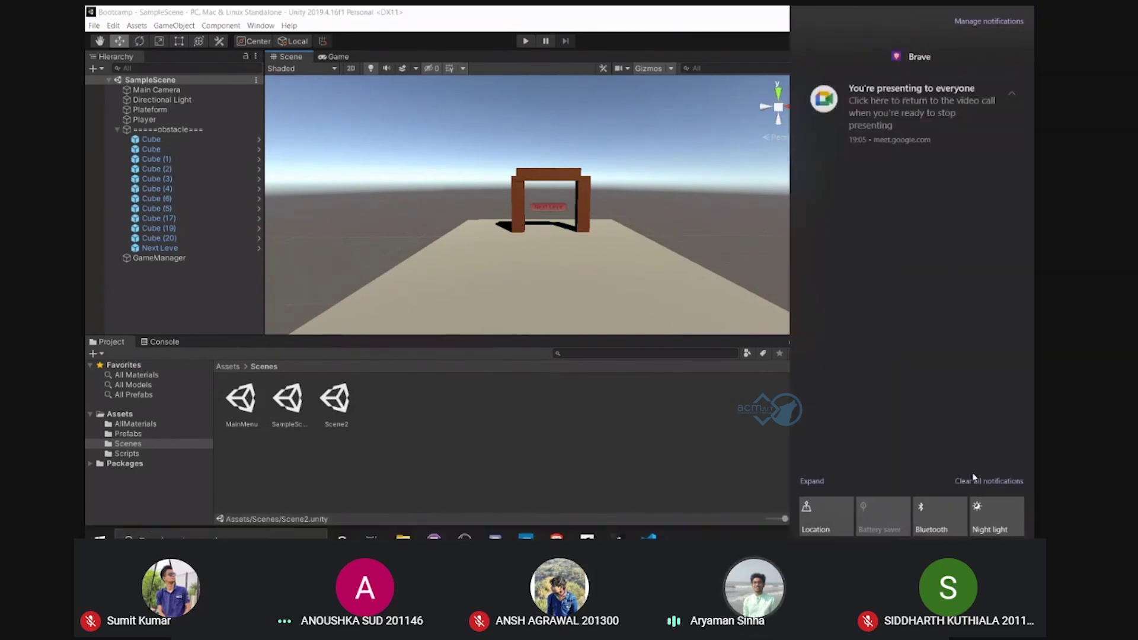
{"action": "left_click", "coordinate": [973, 479]}
{"action": "left_click", "coordinate": [528, 285]}
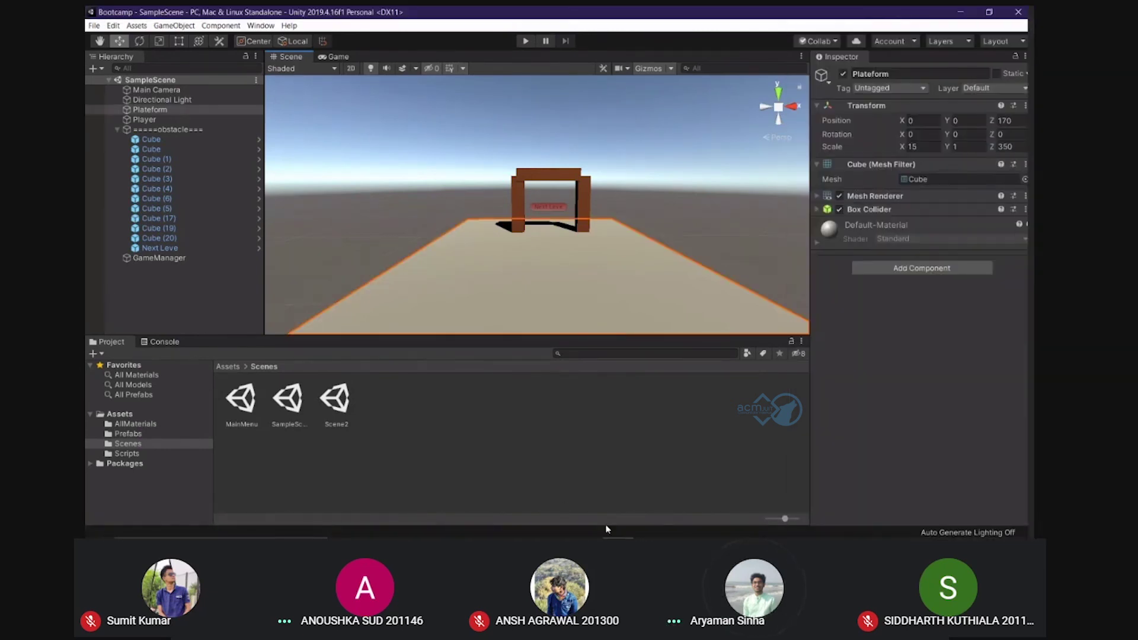
{"action": "left_click", "coordinate": [528, 286]}
{"action": "left_click", "coordinate": [578, 482]}
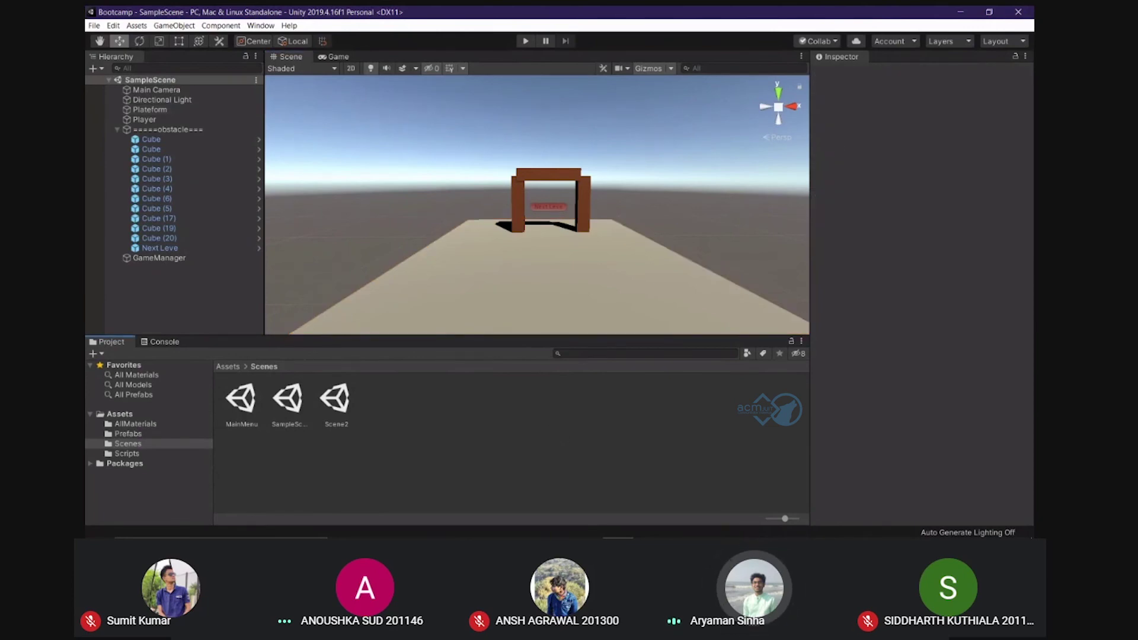
{"action": "left_click", "coordinate": [492, 460]}
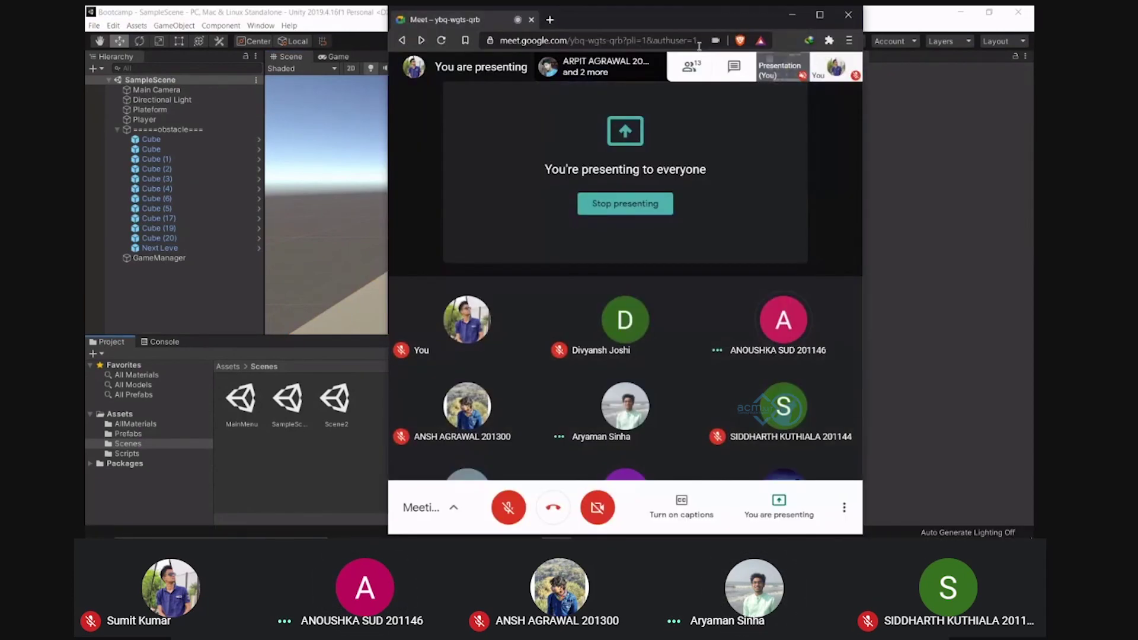
Maximise the Google Meet window, unmute the microphone, check the People list, and stop presenting
{"action": "left_click", "coordinate": [819, 14]}
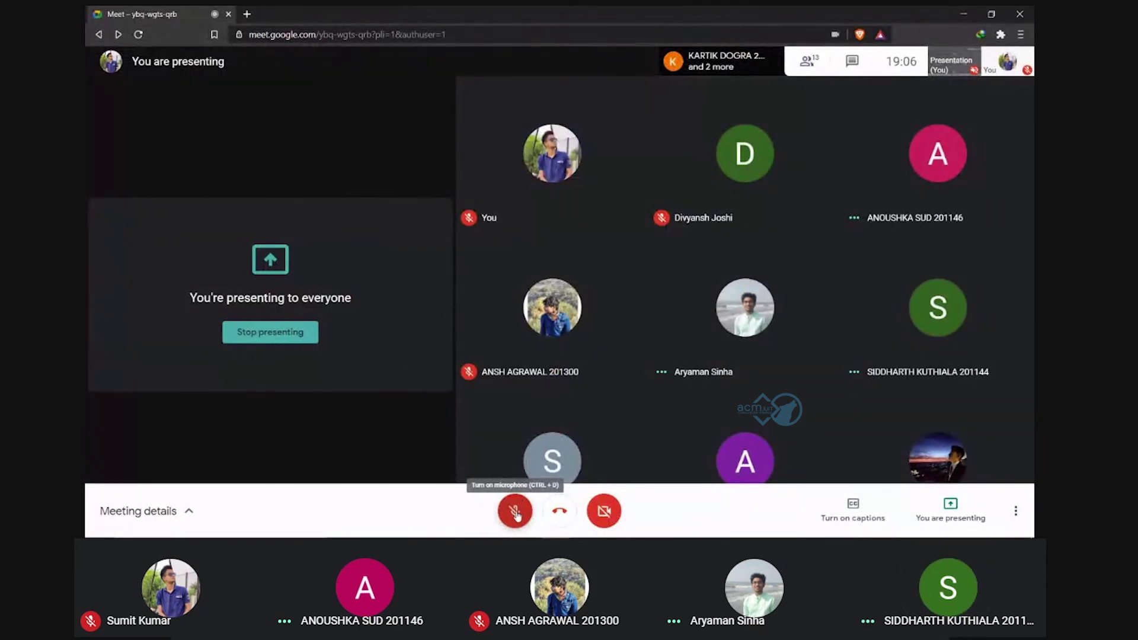
{"action": "left_click", "coordinate": [516, 513]}
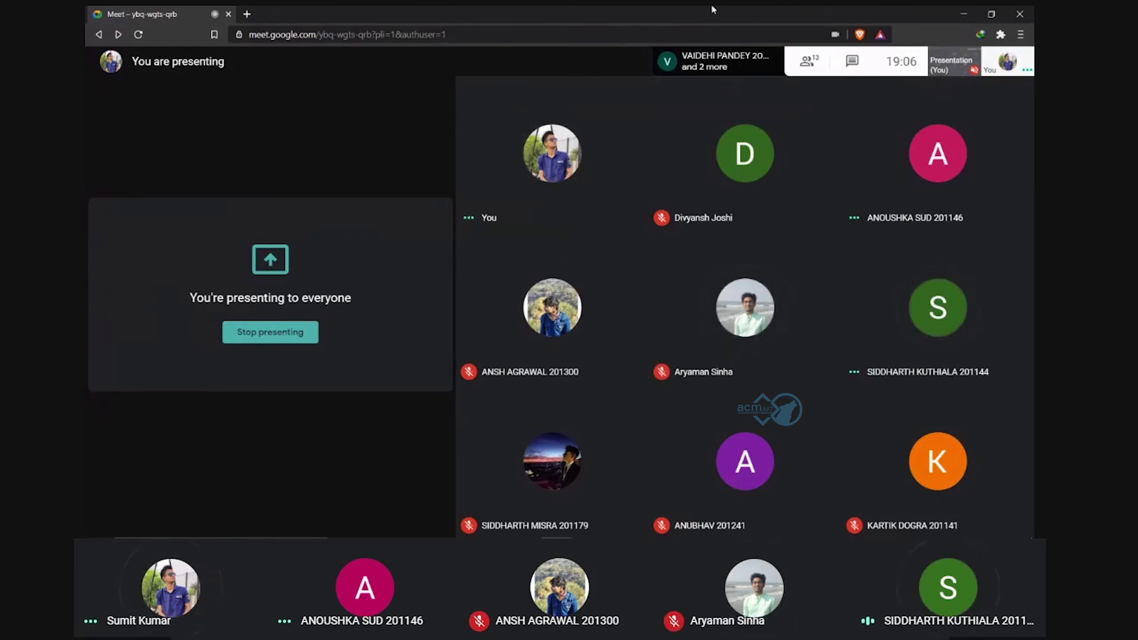
{"action": "left_click", "coordinate": [808, 61]}
{"action": "left_click", "coordinate": [808, 61]}
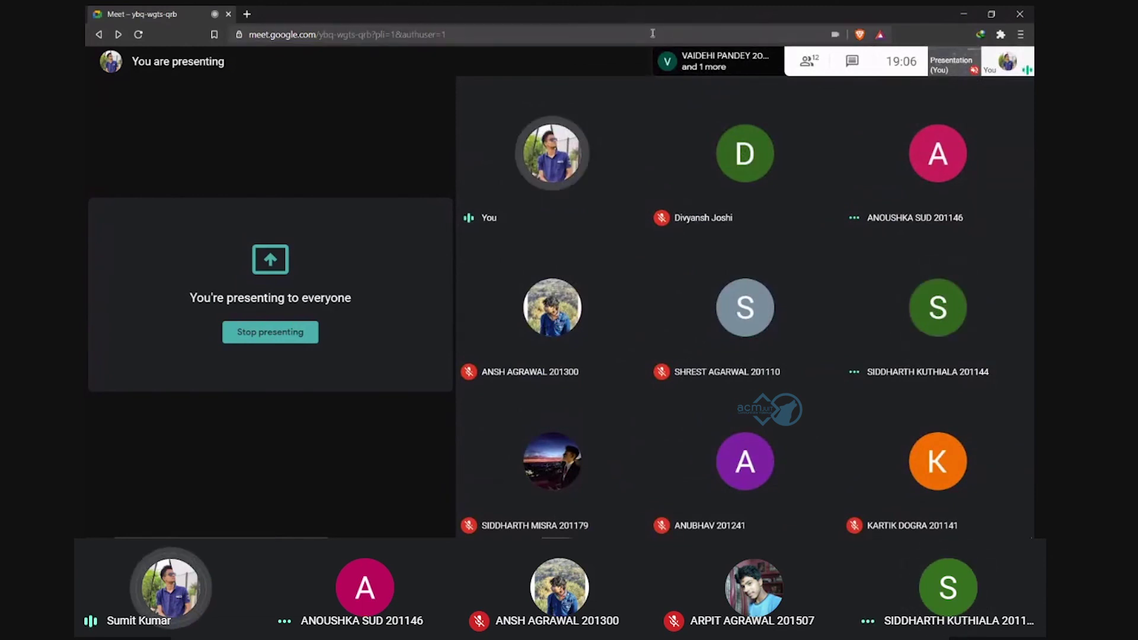
{"action": "left_click", "coordinate": [300, 332]}
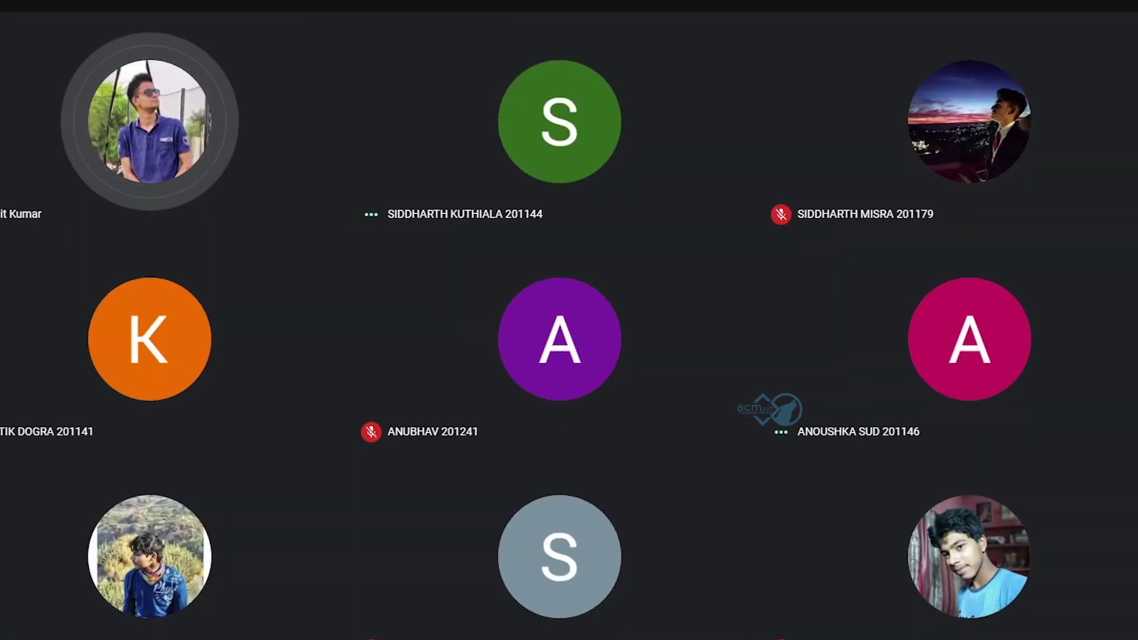
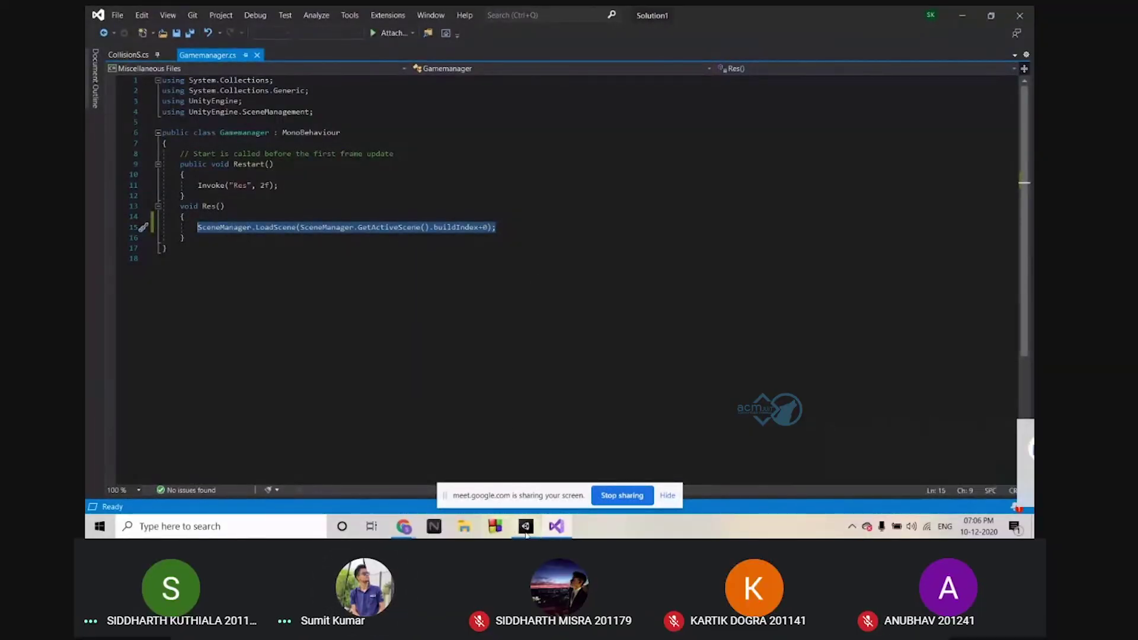
Read the errors in Unity, then bring up CollisionS.cs in Visual Studio
{"action": "key", "text": "alt+Tab"}
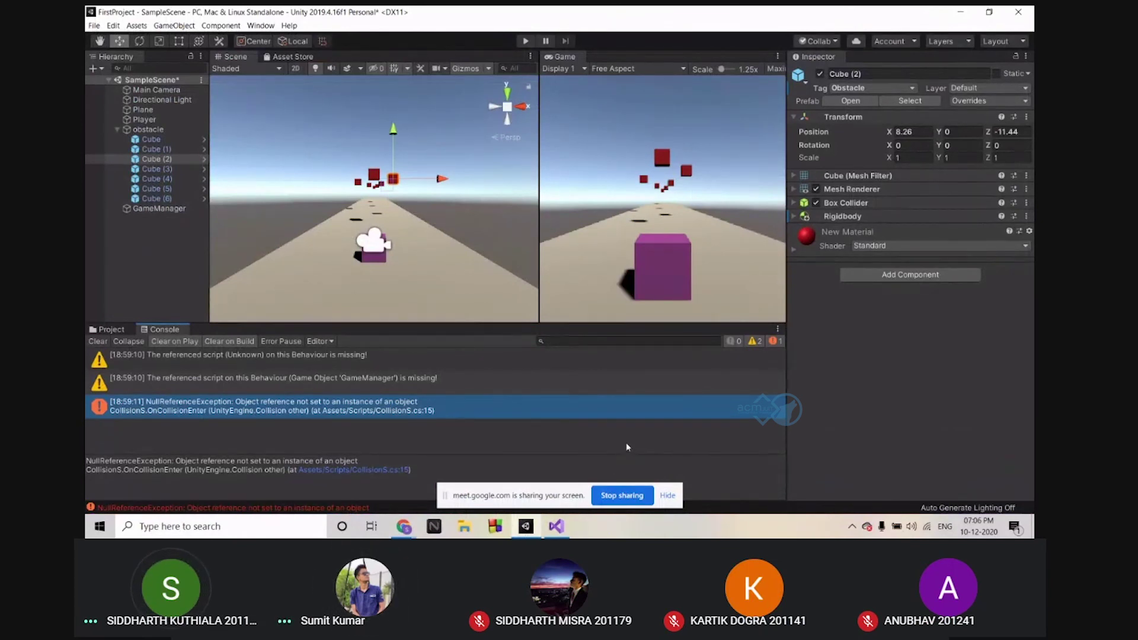
{"action": "left_click_drag", "start_coordinate": [547, 498], "coordinate": [946, 497]}
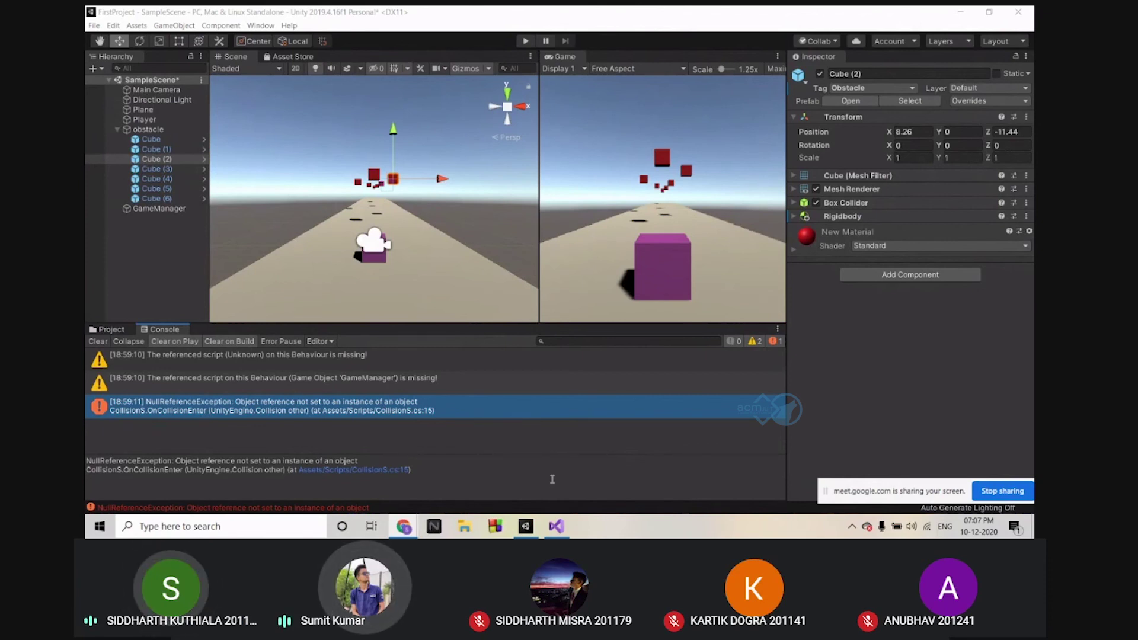
{"action": "left_click", "coordinate": [555, 527]}
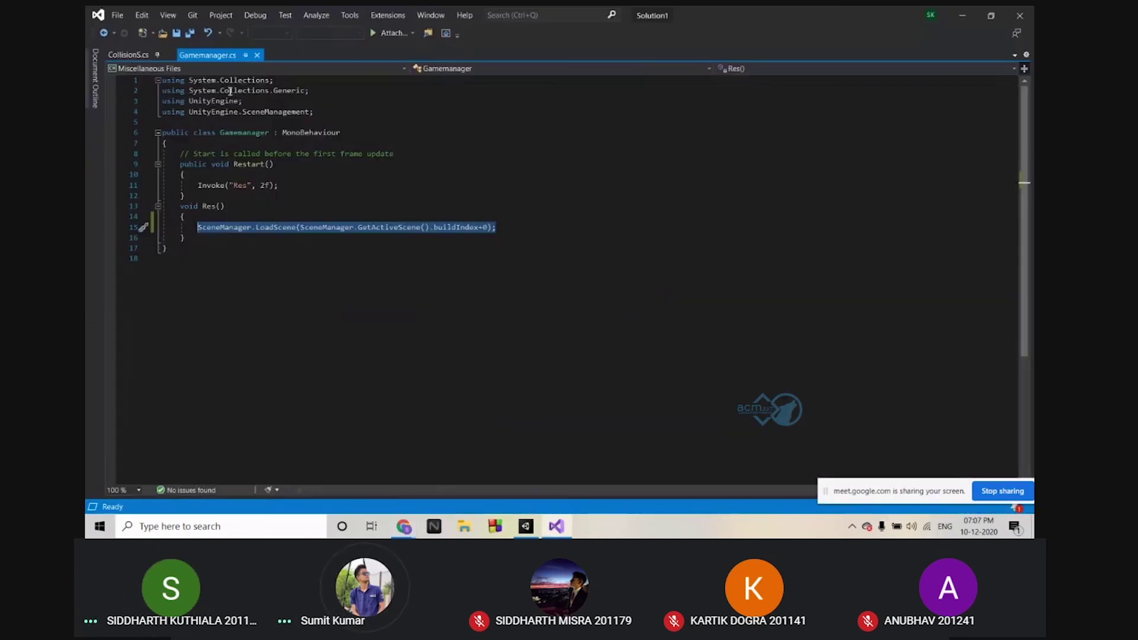
{"action": "left_click", "coordinate": [128, 55]}
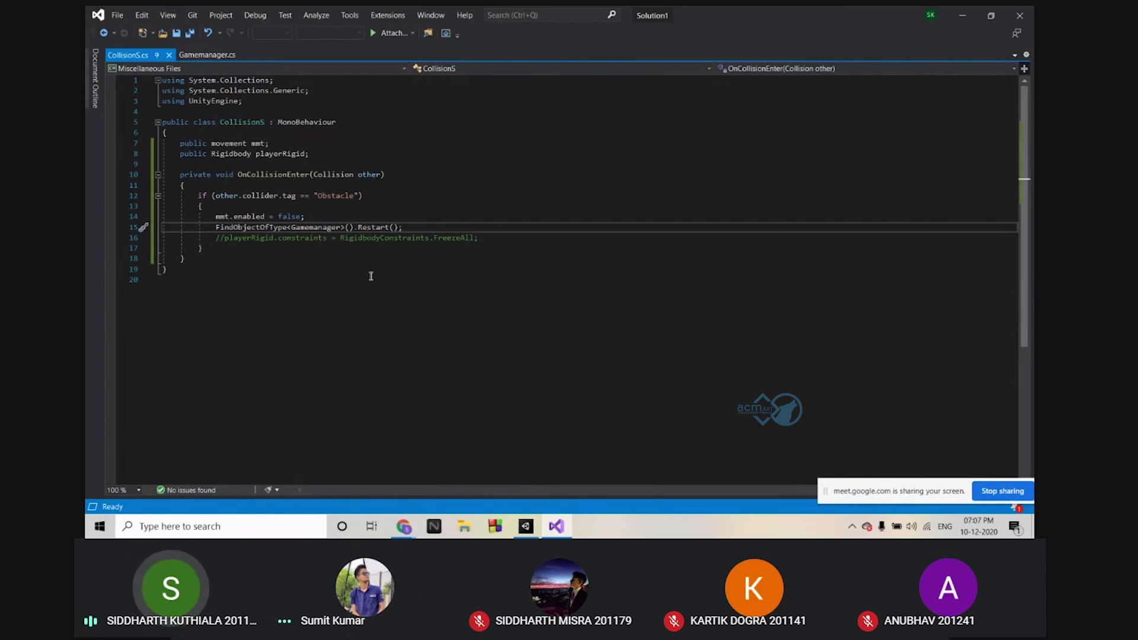
Compare the "Obstacle" string on line 12 with the cube's tag in Unity
{"action": "double_click", "coordinate": [319, 197]}
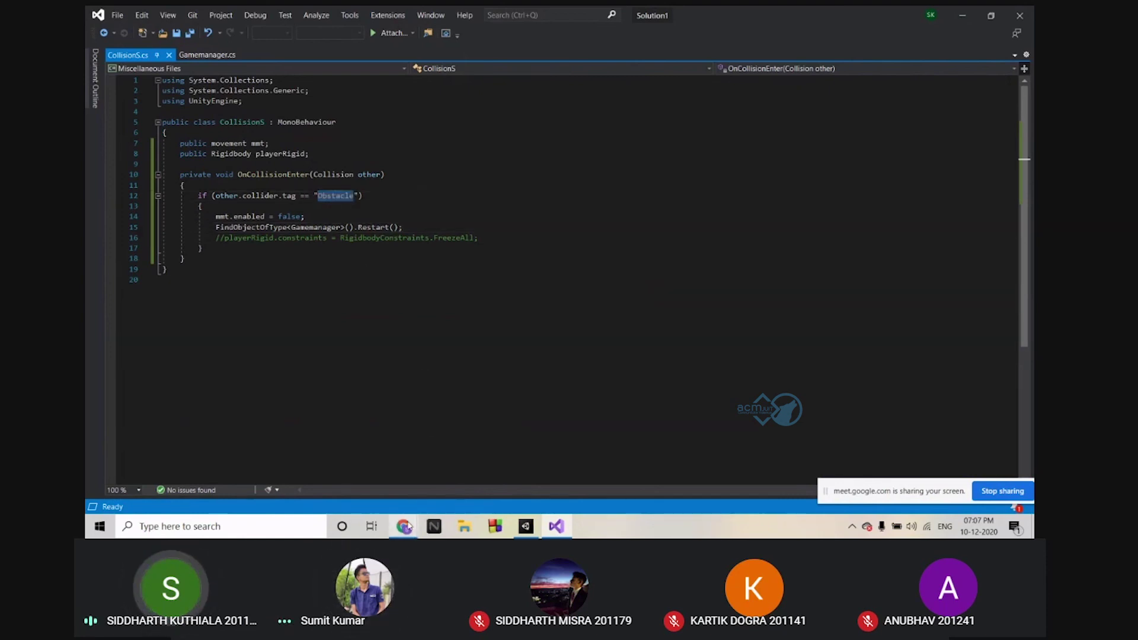
{"action": "left_click", "coordinate": [526, 527]}
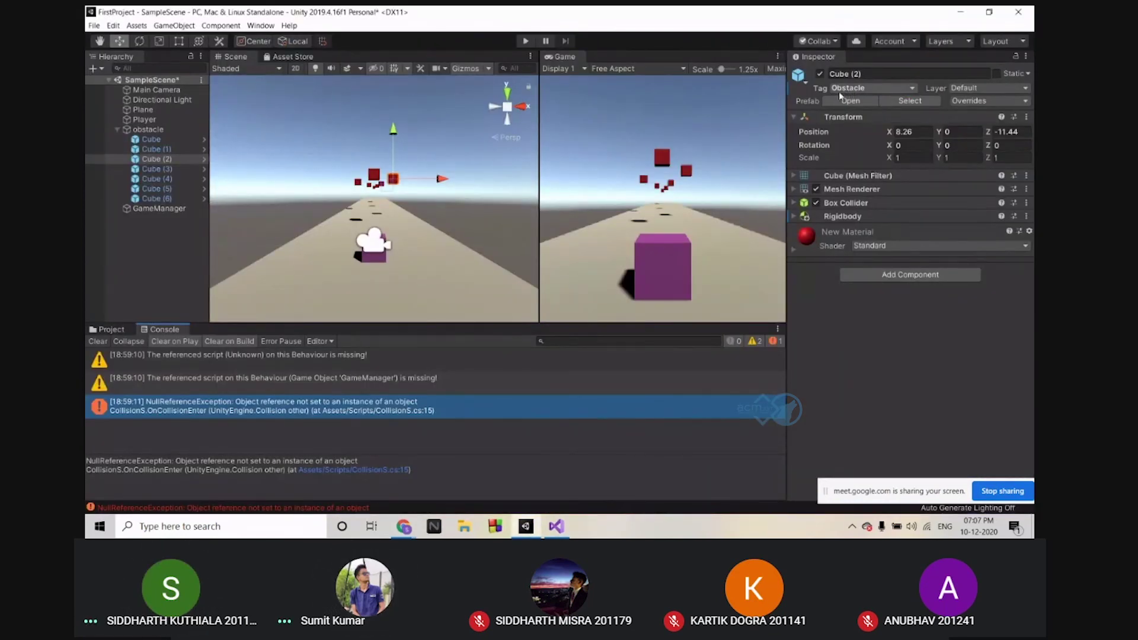
{"action": "left_click", "coordinate": [561, 527]}
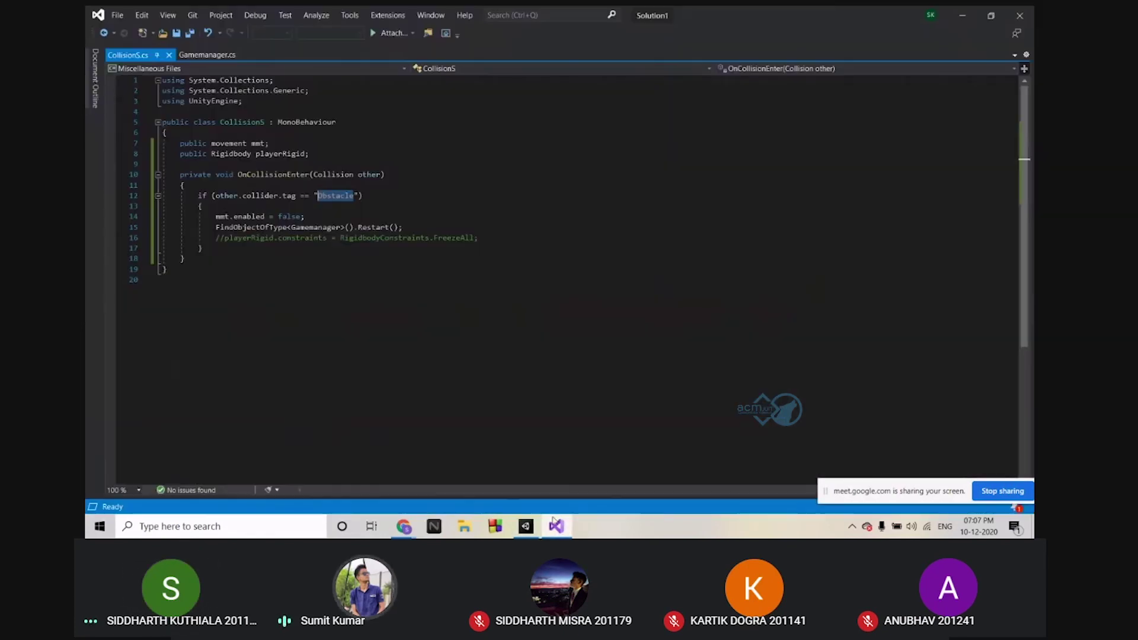
{"action": "left_click", "coordinate": [326, 195]}
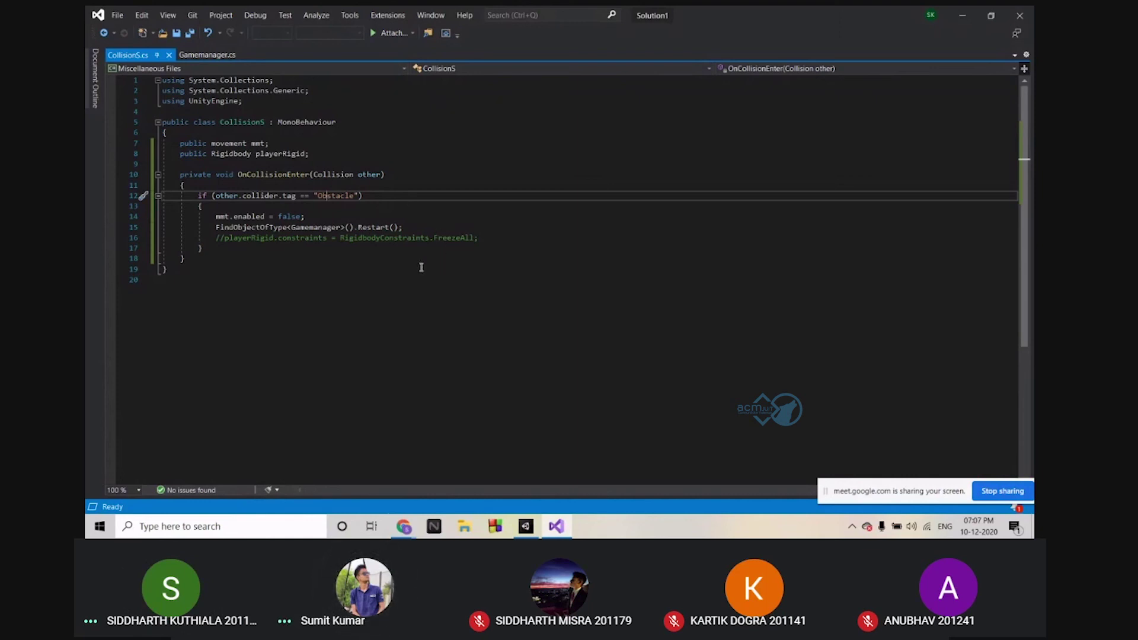
Inspect the FindObjectOfType call on line 15, then return to the Unity editor
{"action": "mouse_move", "coordinate": [216, 227]}
{"action": "left_mouse_down"}
{"action": "mouse_move", "coordinate": [298, 228]}
{"action": "mouse_move", "coordinate": [288, 228]}
{"action": "left_mouse_up"}
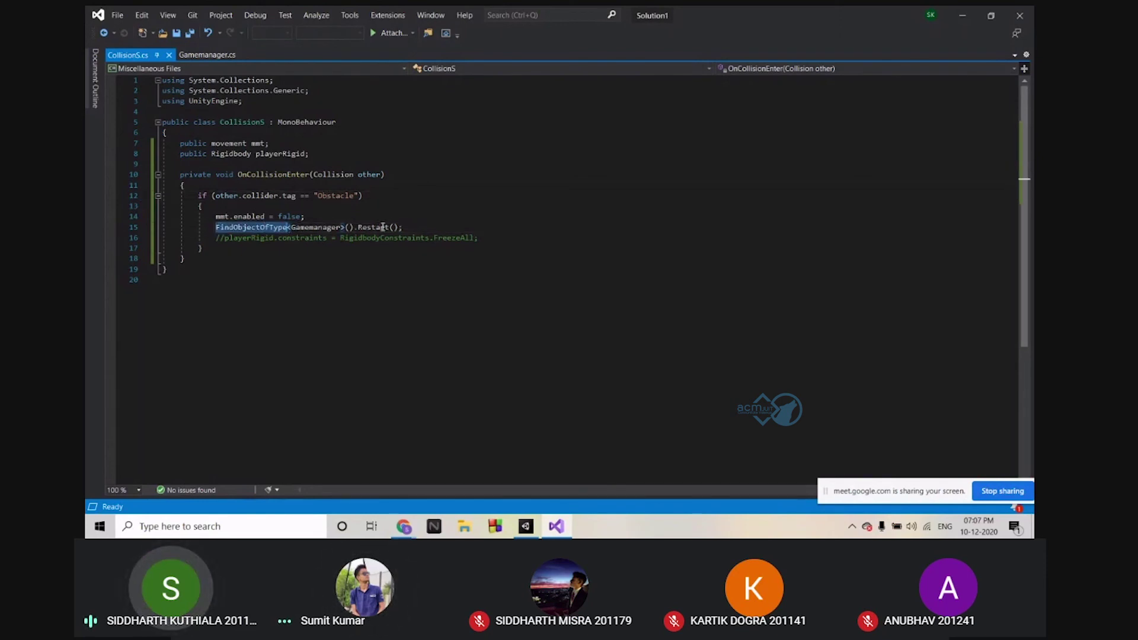
{"action": "left_click", "coordinate": [403, 227]}
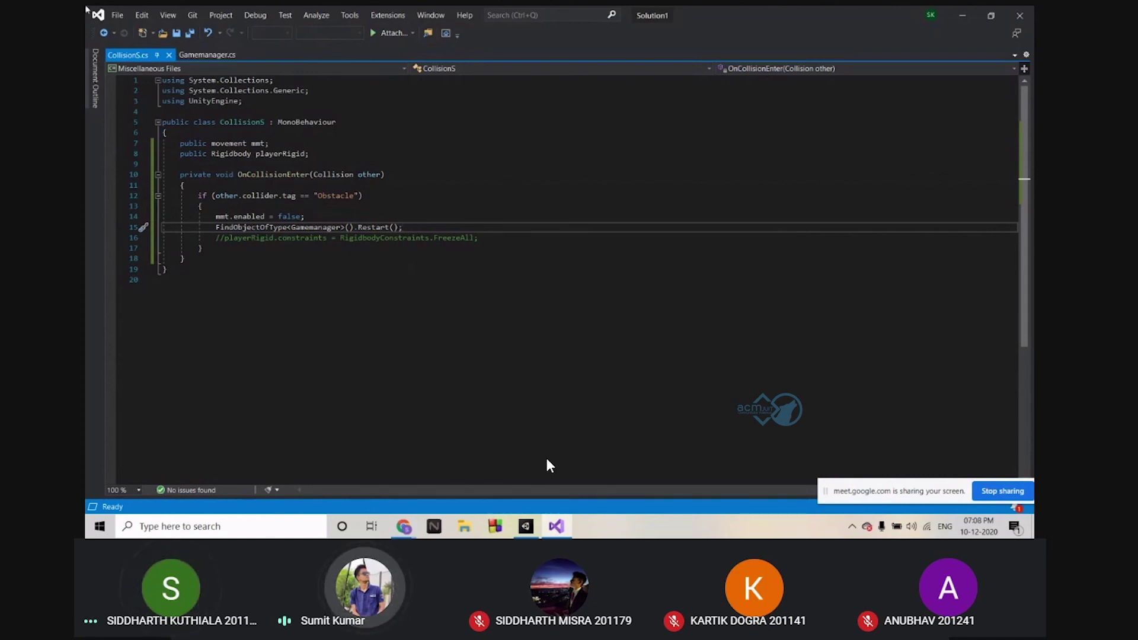
{"action": "left_click", "coordinate": [137, 16]}
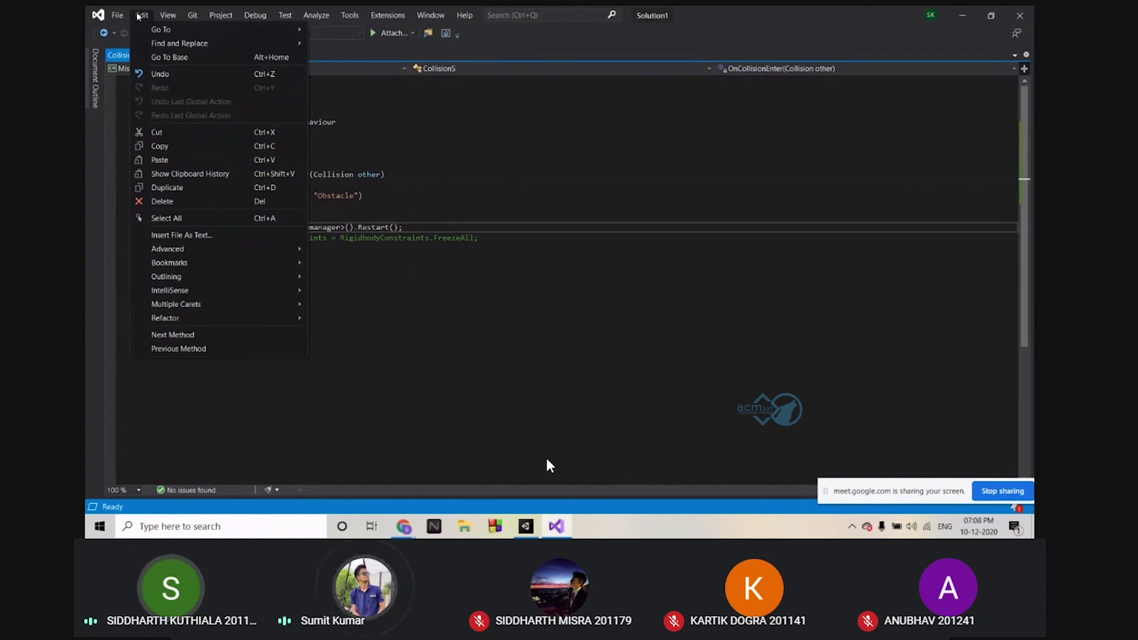
{"action": "key", "text": "Escape"}
{"action": "key", "text": "alt+Tab"}
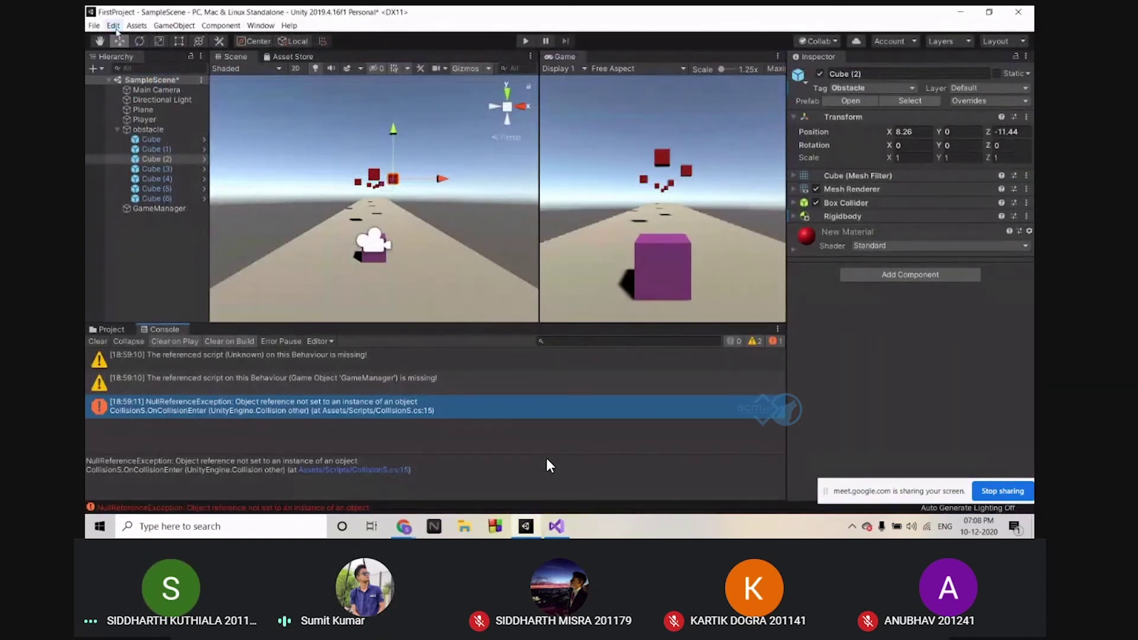
Set Visual Studio 2019 as the external script editor in Unity's Preferences
{"action": "left_click", "coordinate": [113, 25]}
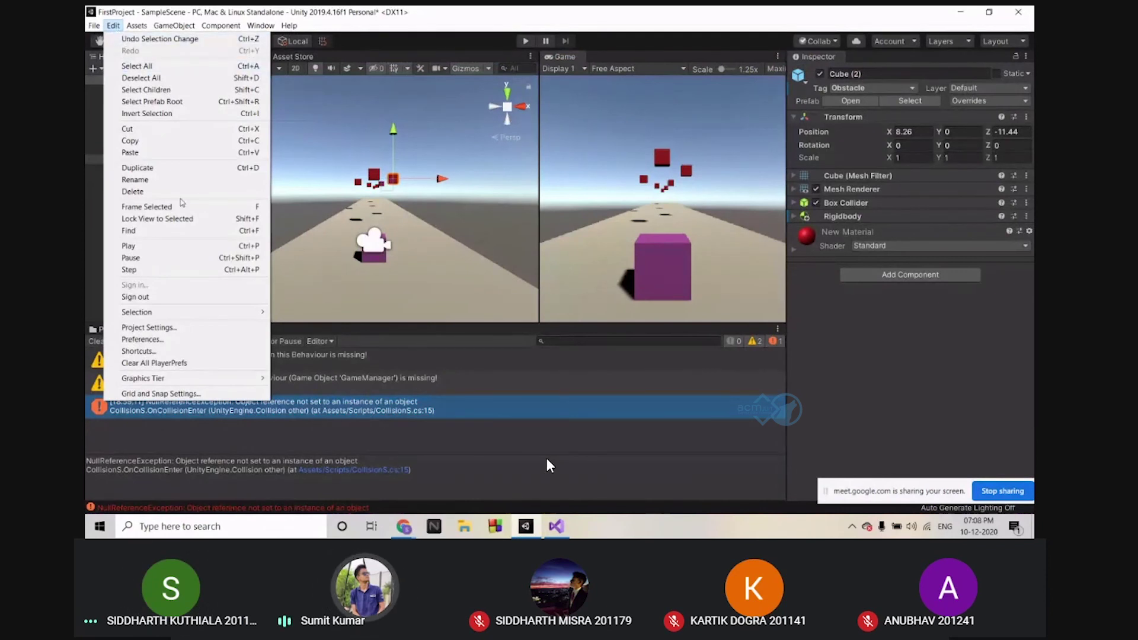
{"action": "left_click", "coordinate": [233, 340]}
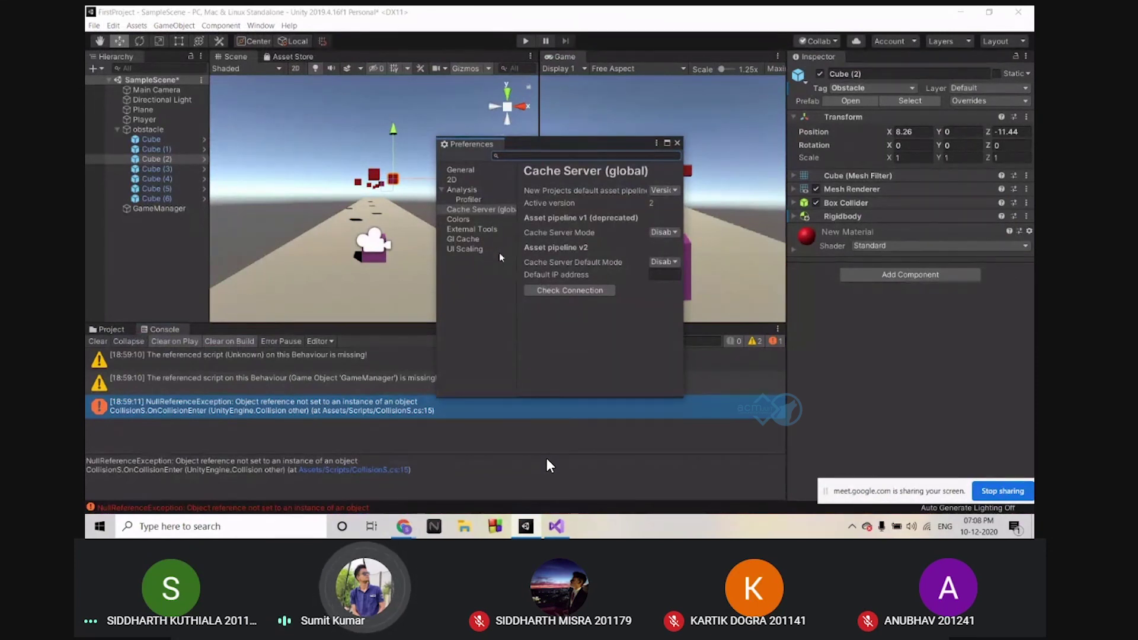
{"action": "left_click", "coordinate": [492, 238]}
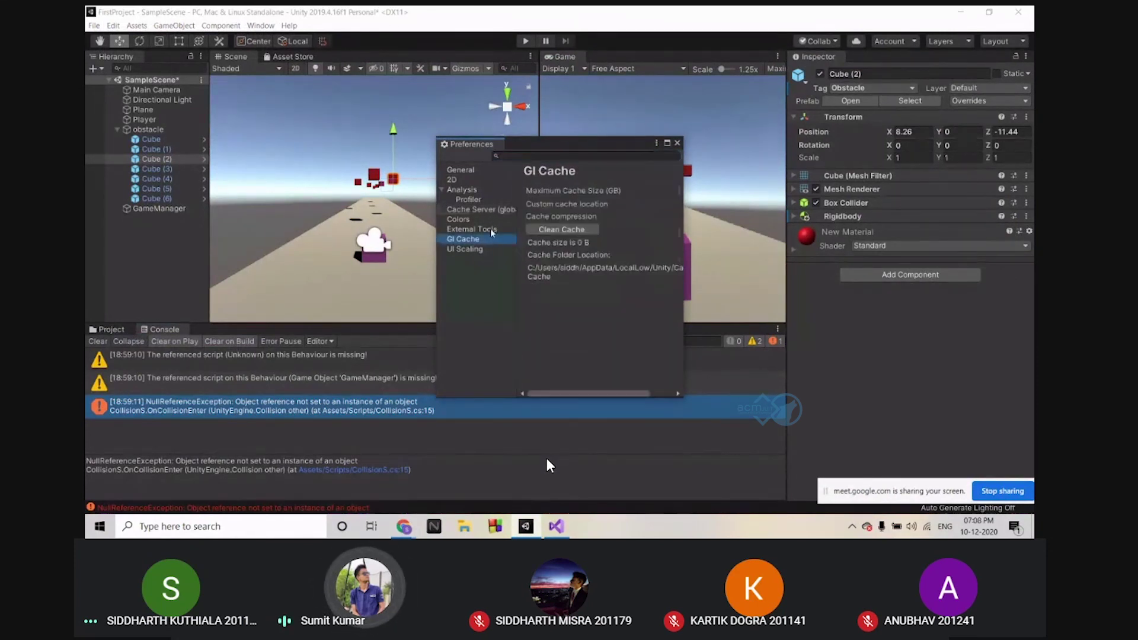
{"action": "left_click", "coordinate": [492, 231]}
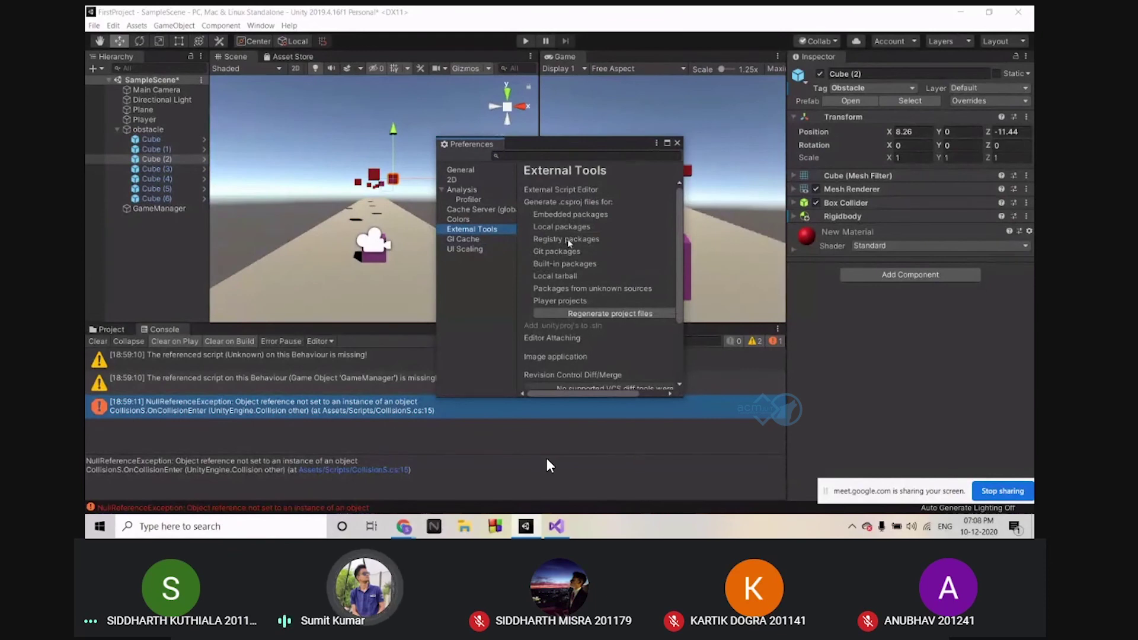
{"action": "scroll", "coordinate": [598, 267], "scroll_direction": "down", "scroll_amount": 3}
{"action": "left_click", "coordinate": [667, 144]}
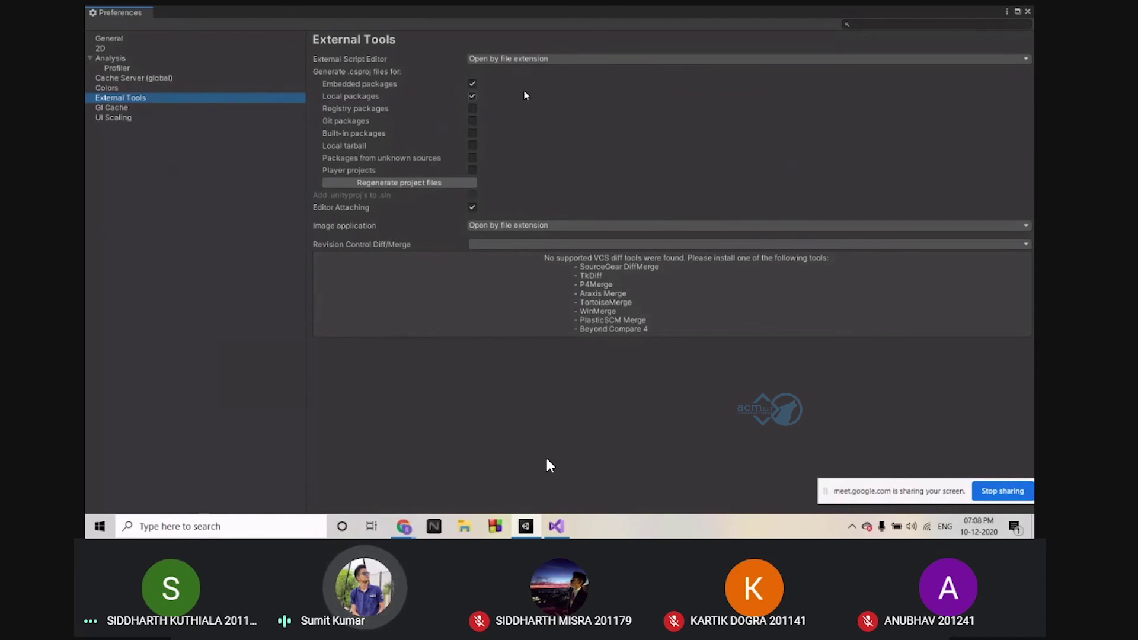
{"action": "left_click", "coordinate": [576, 59]}
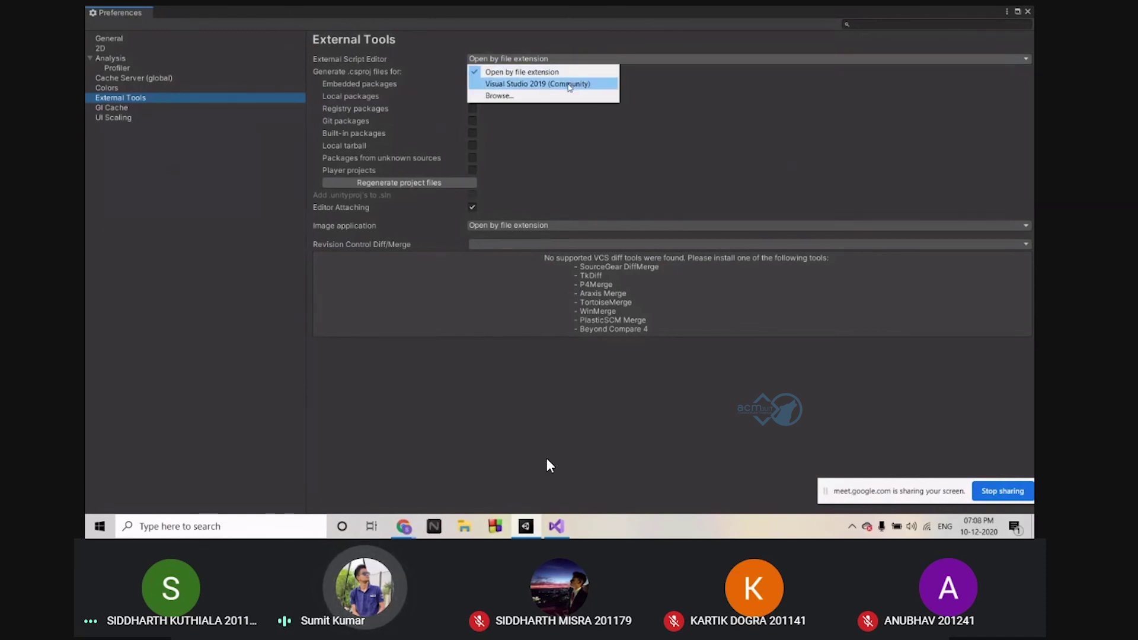
{"action": "left_click", "coordinate": [569, 84]}
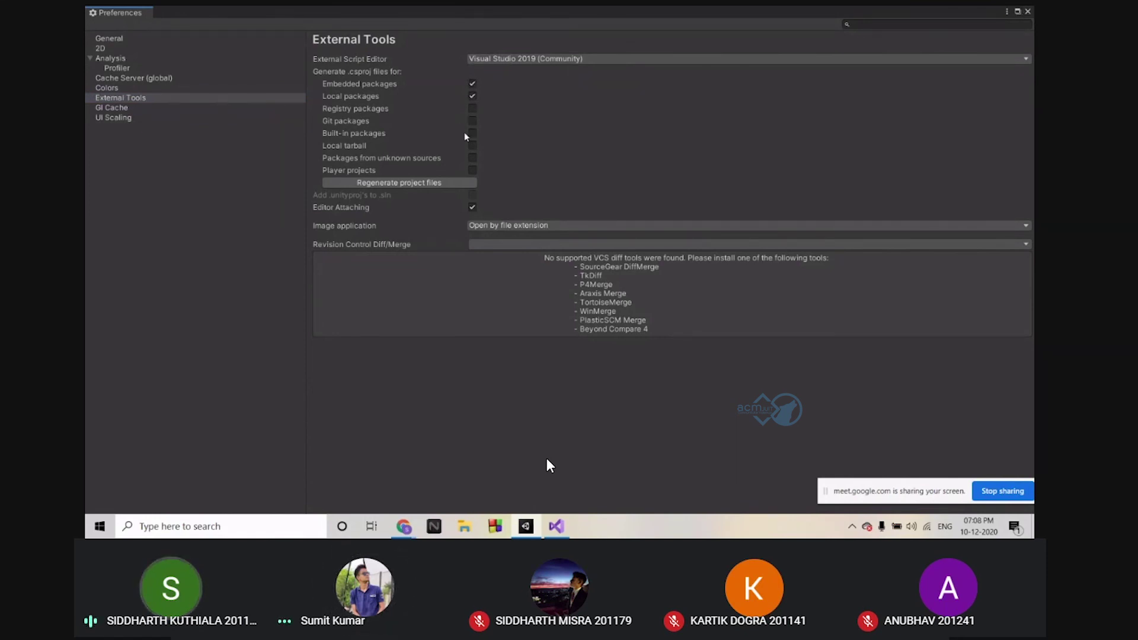
Include local packages in generated projects, regenerate the project files, and close Preferences
{"action": "double_click", "coordinate": [473, 96]}
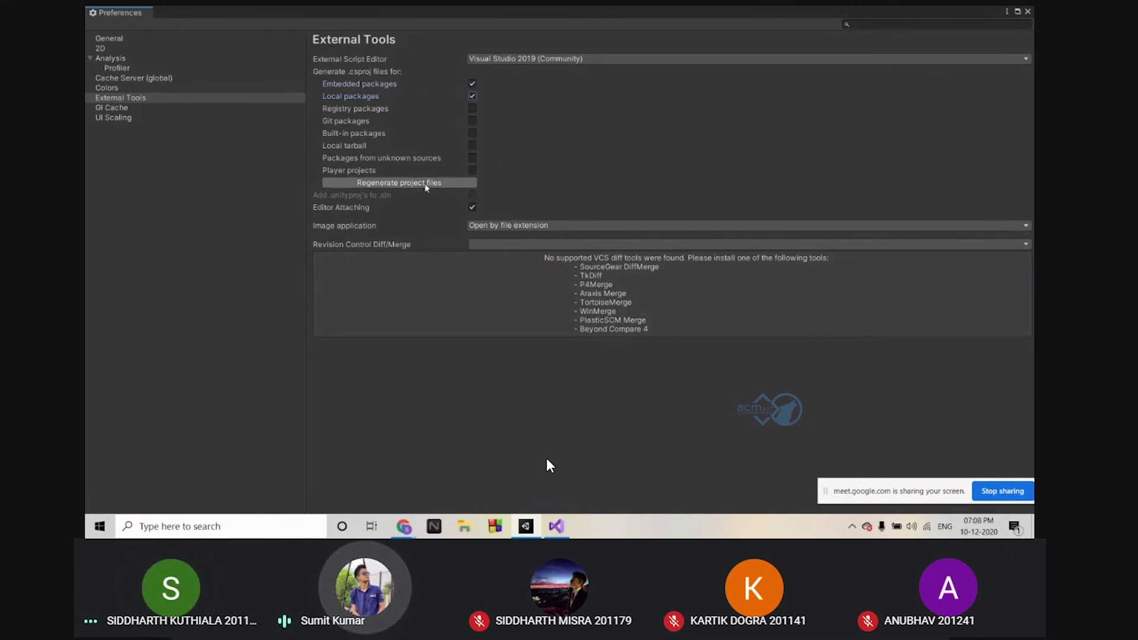
{"action": "left_click", "coordinate": [440, 185]}
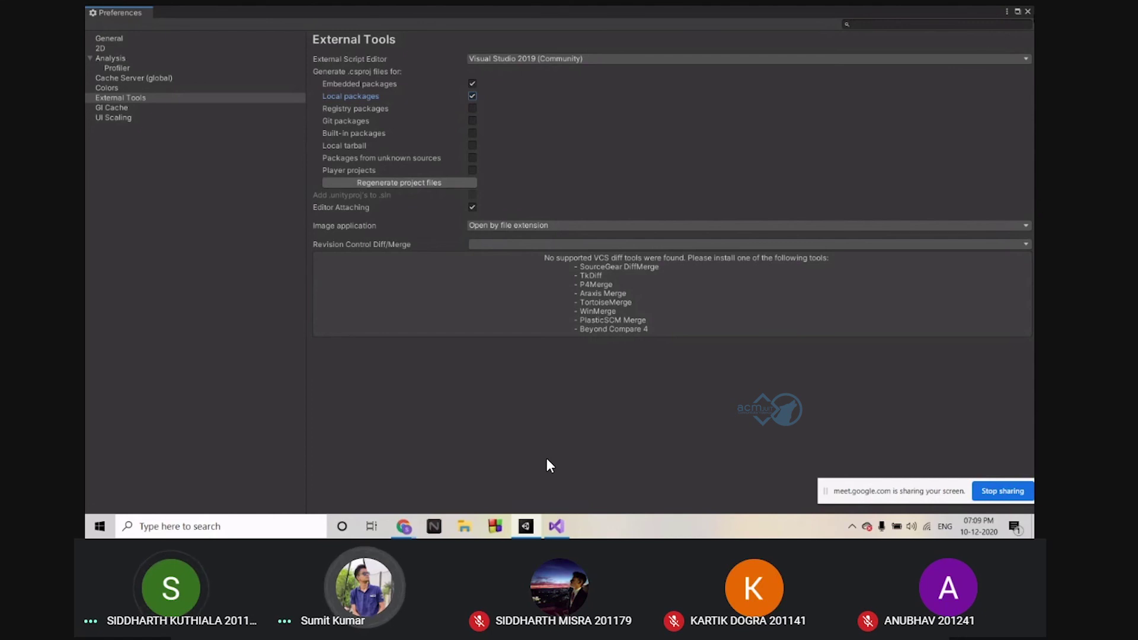
{"action": "left_click", "coordinate": [1028, 12]}
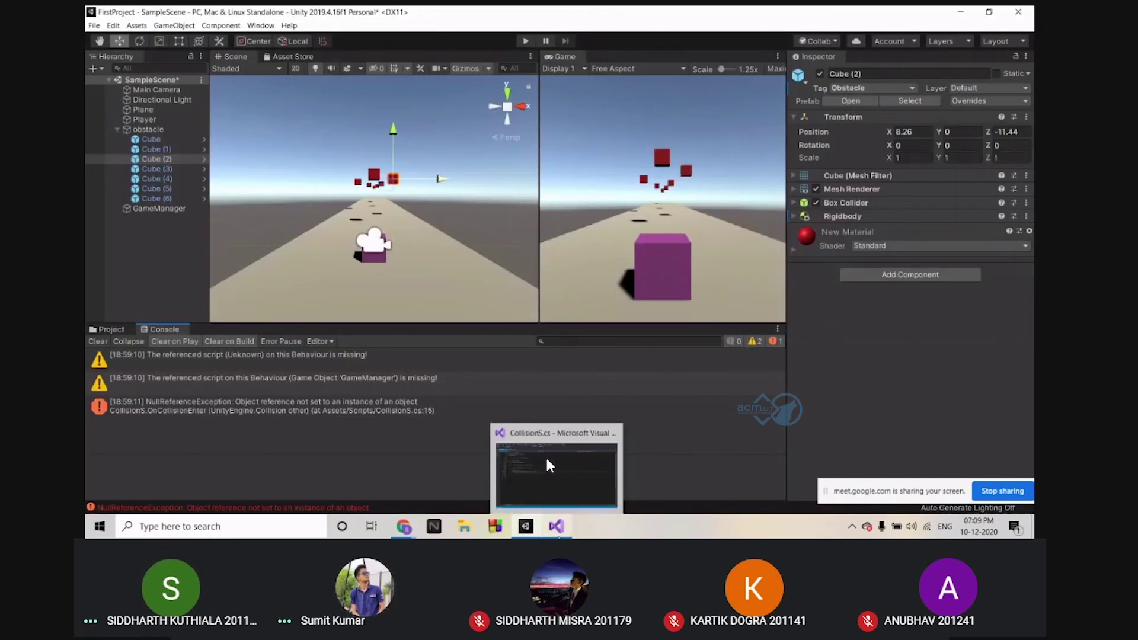
Refresh the project's assets and bring Visual Studio with CollisionS.cs forward
{"action": "left_click", "coordinate": [129, 28]}
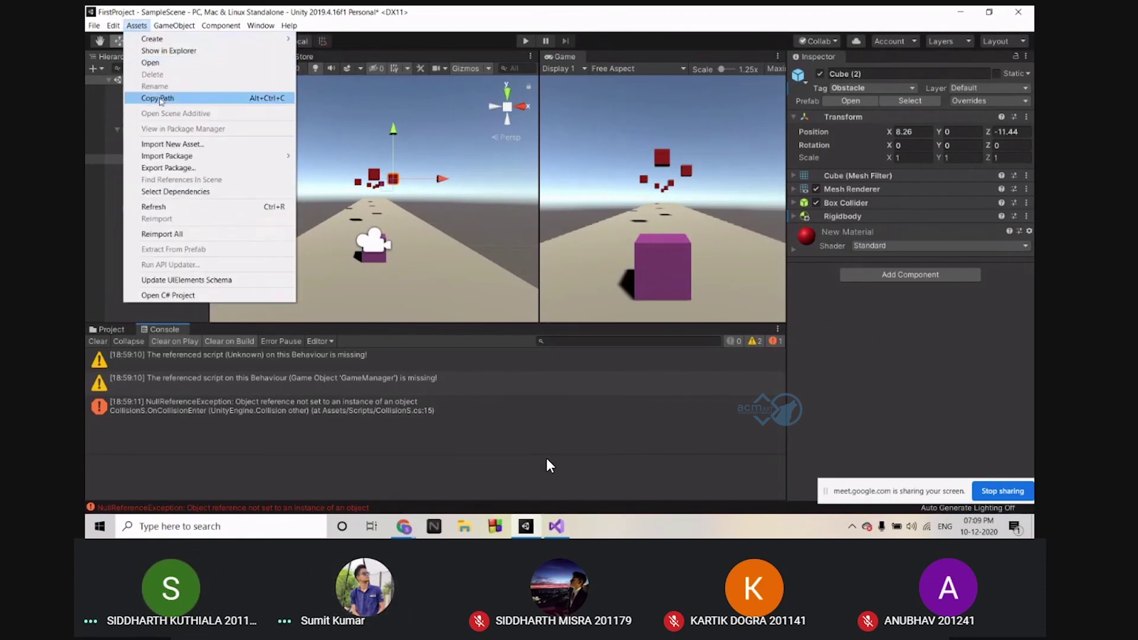
{"action": "left_click", "coordinate": [194, 207]}
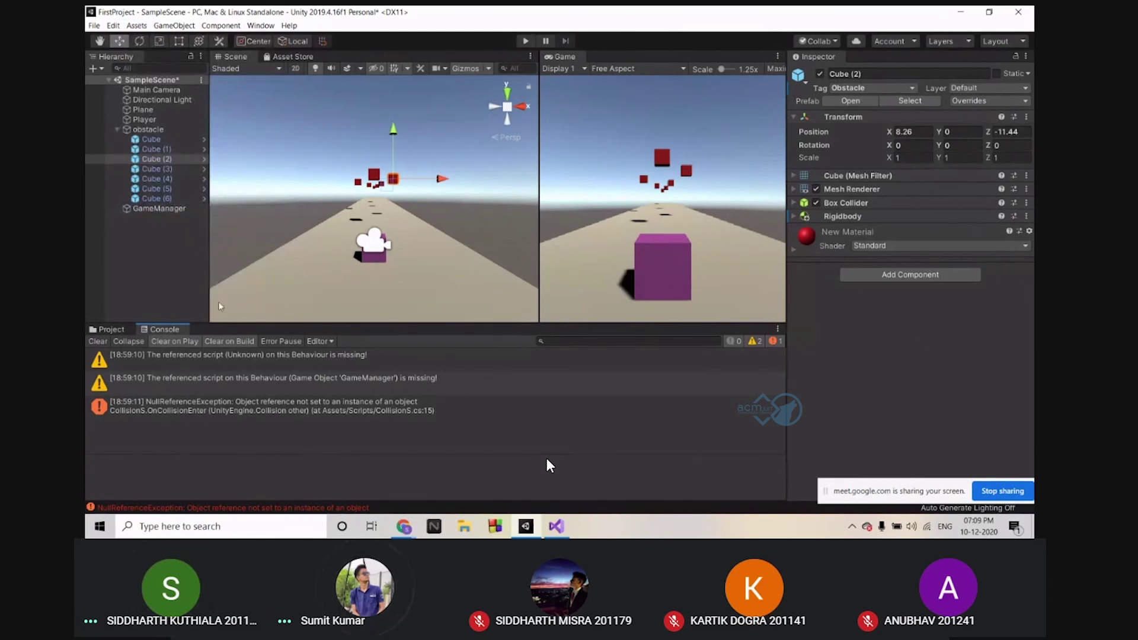
{"action": "left_click", "coordinate": [556, 527]}
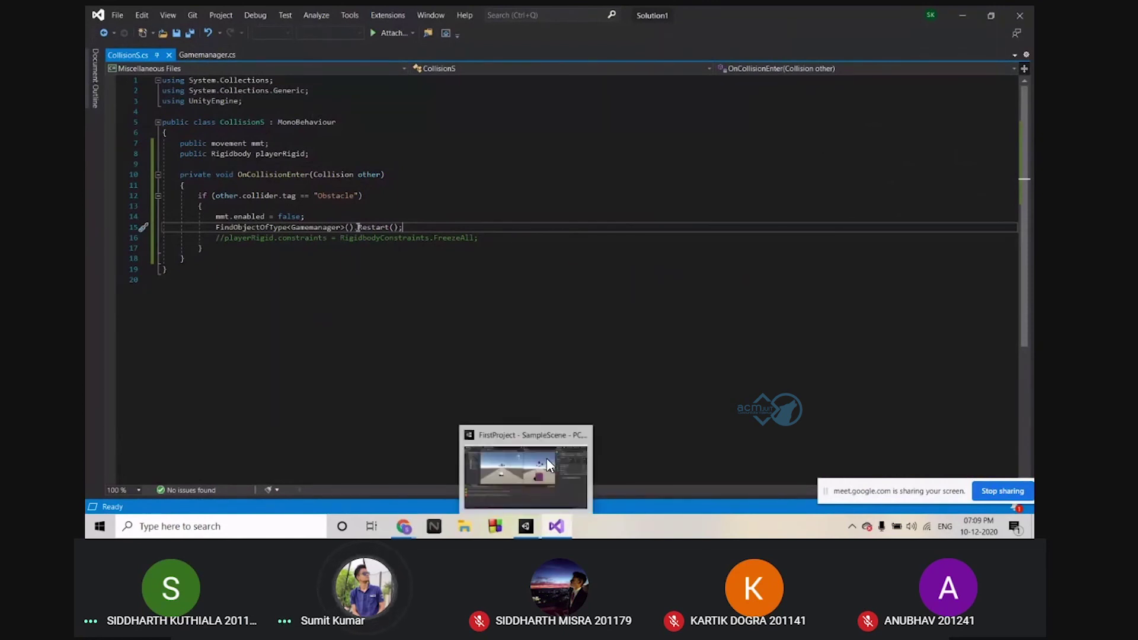
Type test text 'FGet' on a new line 17, delete it and the blank line, then return to Unity
{"action": "left_click", "coordinate": [391, 228]}
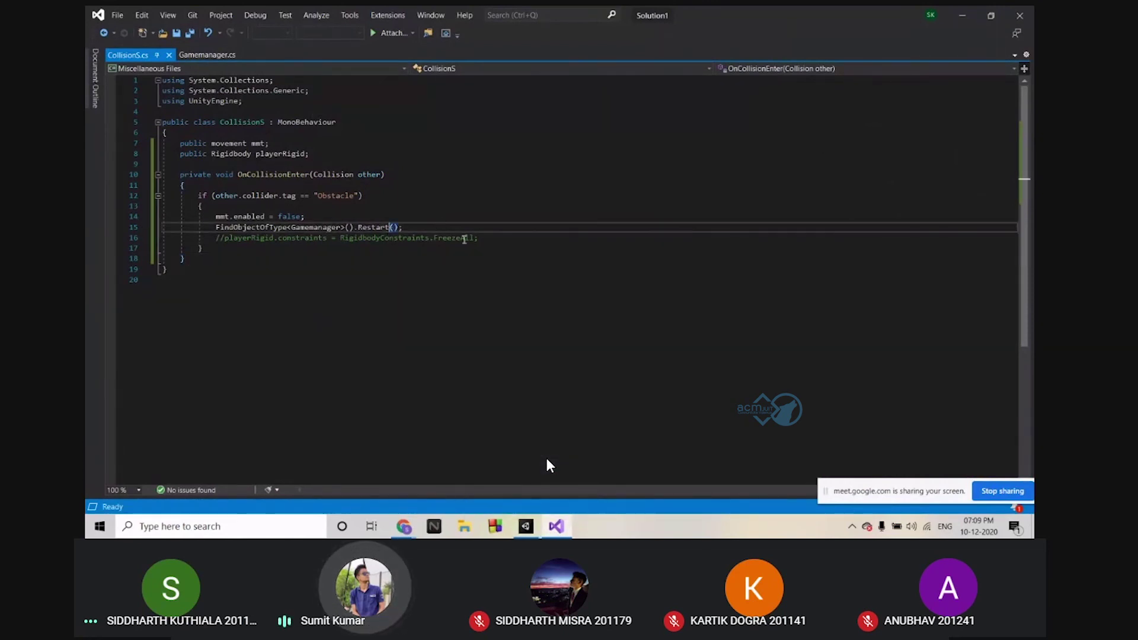
{"action": "left_click", "coordinate": [483, 238]}
{"action": "key", "text": "Return"}
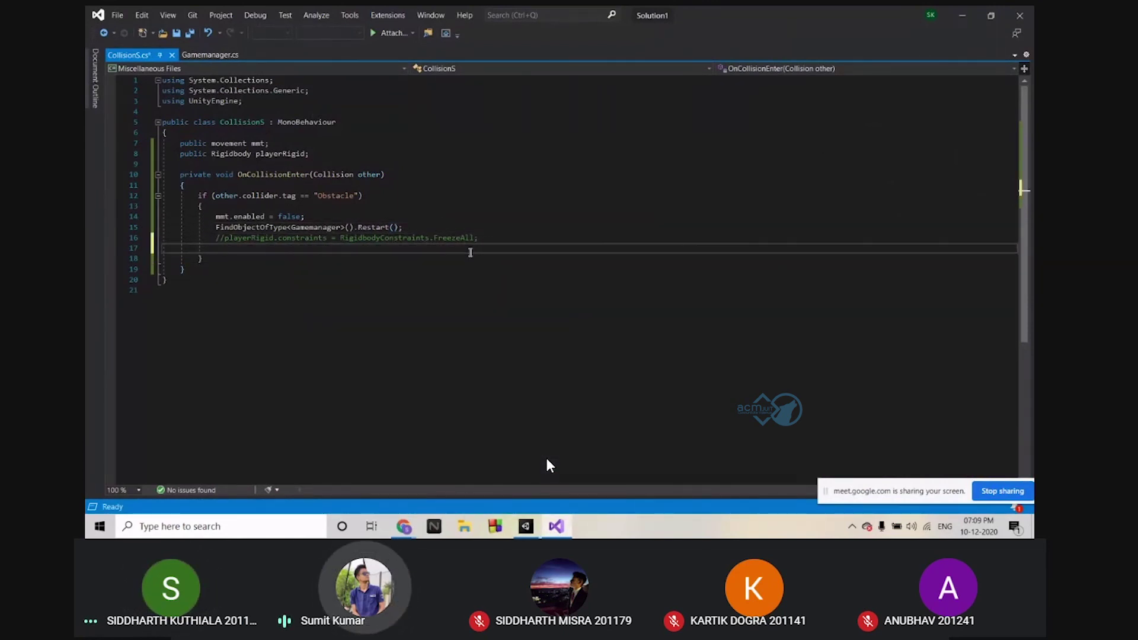
{"action": "type", "text": "FG"}
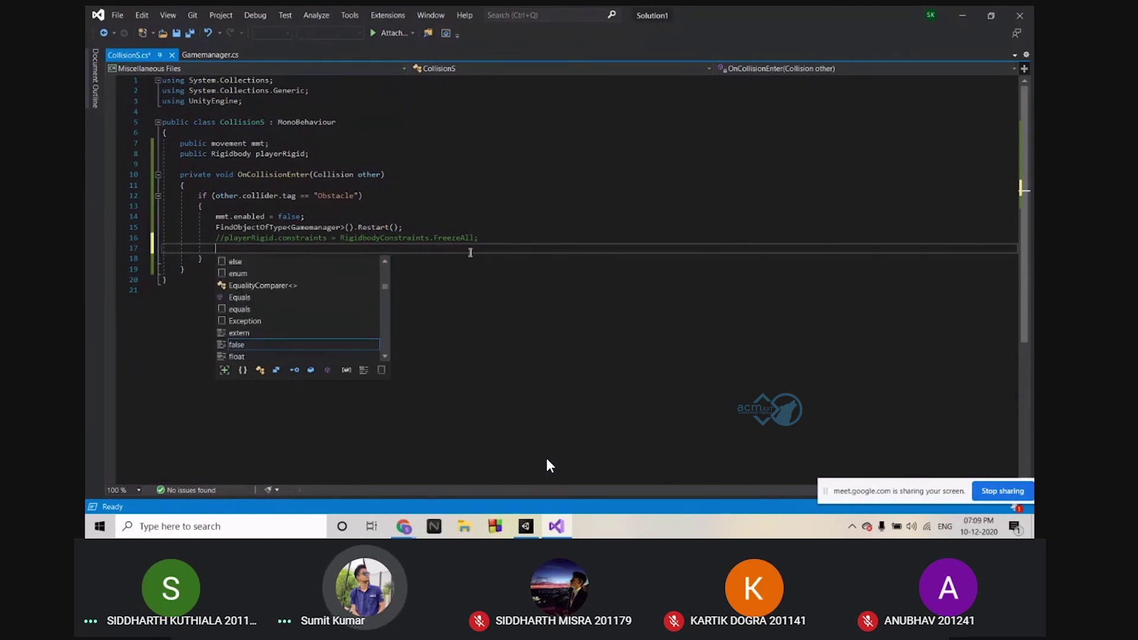
{"action": "type", "text": "et"}
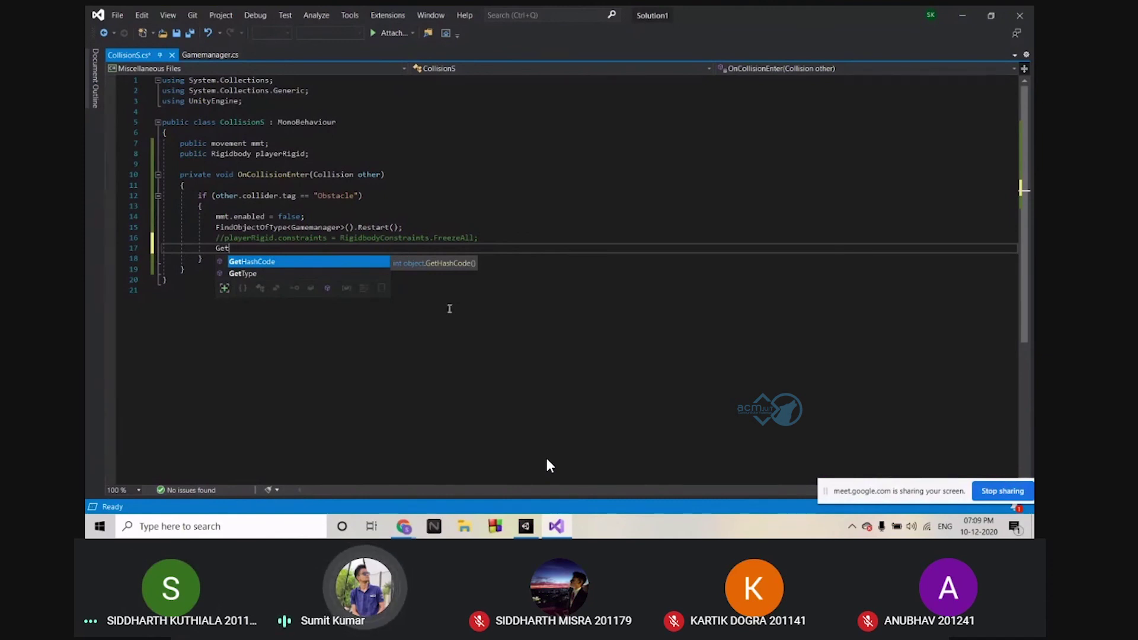
{"action": "key", "text": "BackSpace"}
{"action": "key", "text": "BackSpace"}
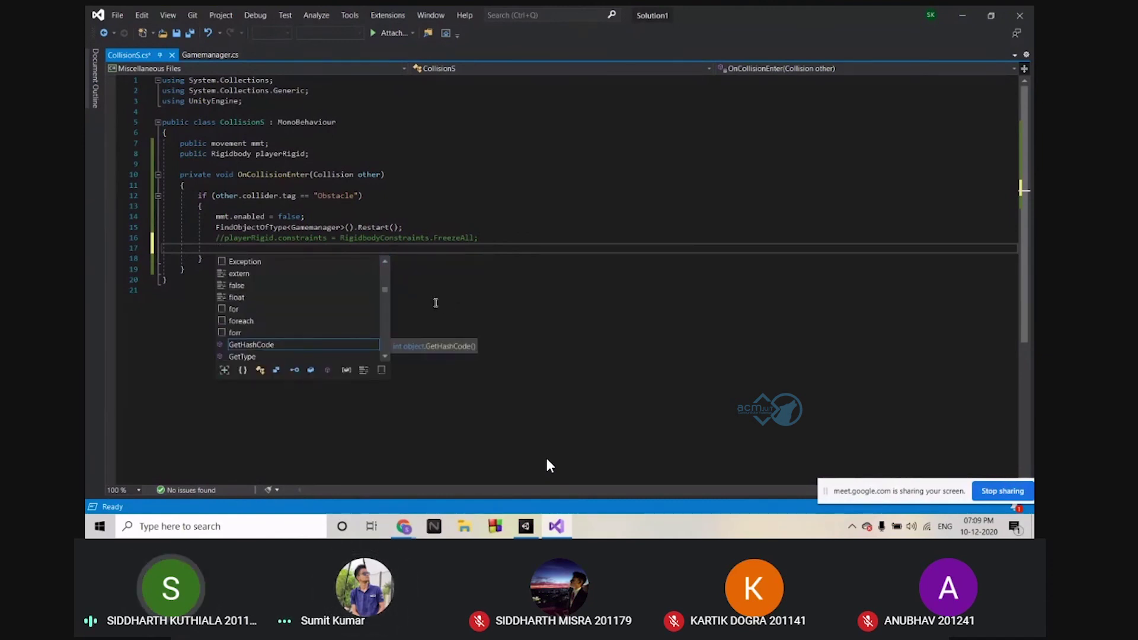
{"action": "key", "text": "BackSpace"}
{"action": "key", "text": "BackSpace"}
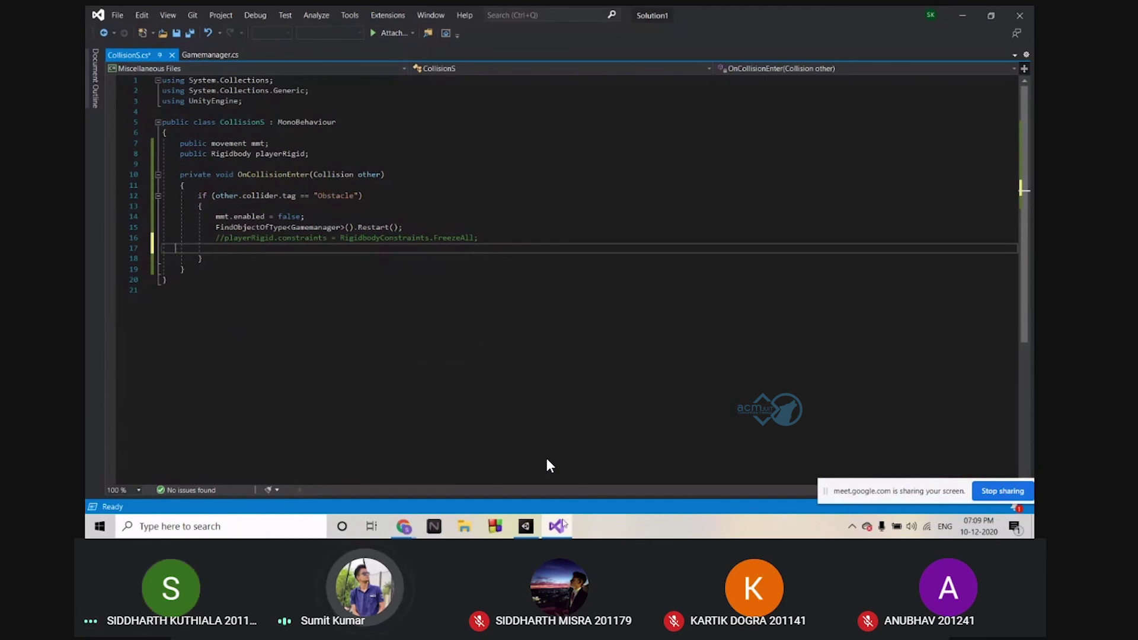
{"action": "mouse_move", "coordinate": [566, 509]}
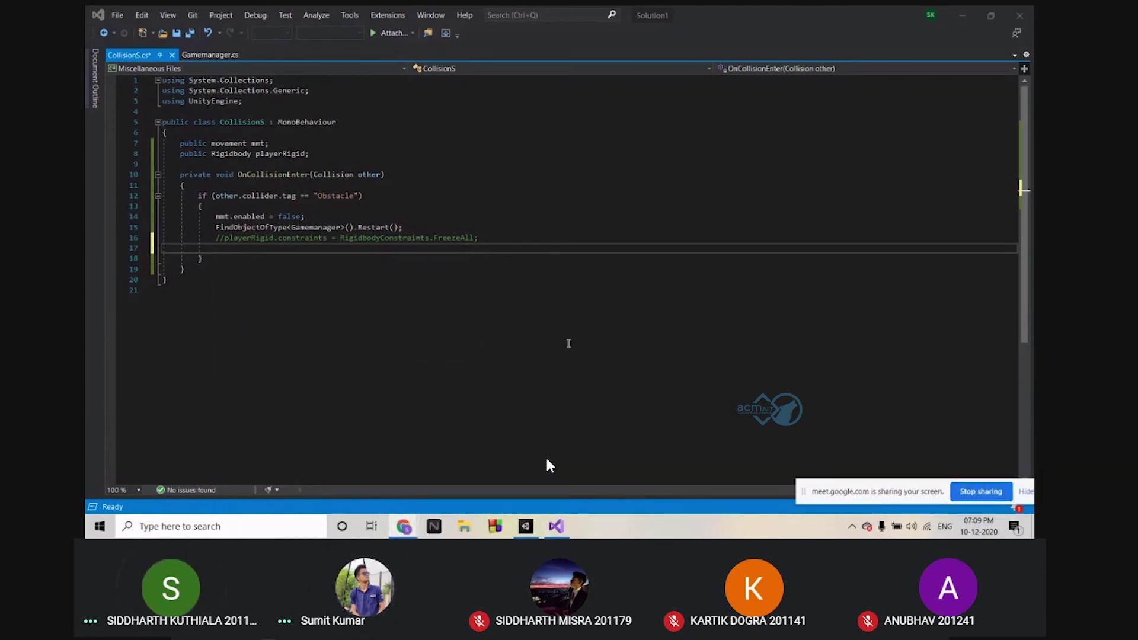
{"action": "left_click", "coordinate": [540, 249]}
{"action": "key", "text": "BackSpace"}
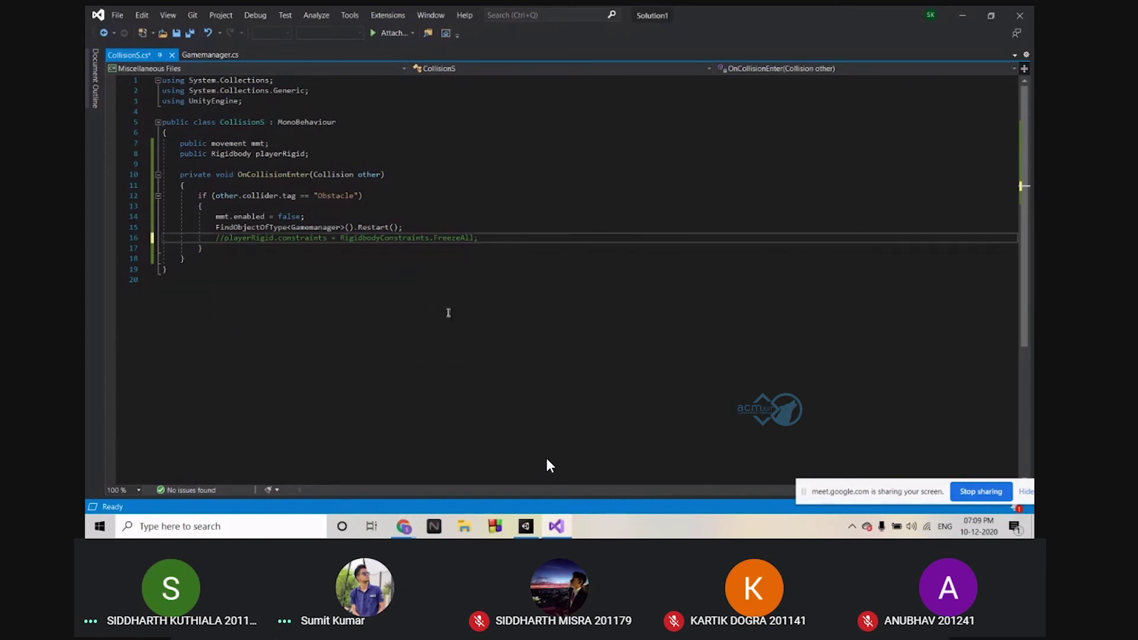
{"action": "key", "text": "alt+Tab"}
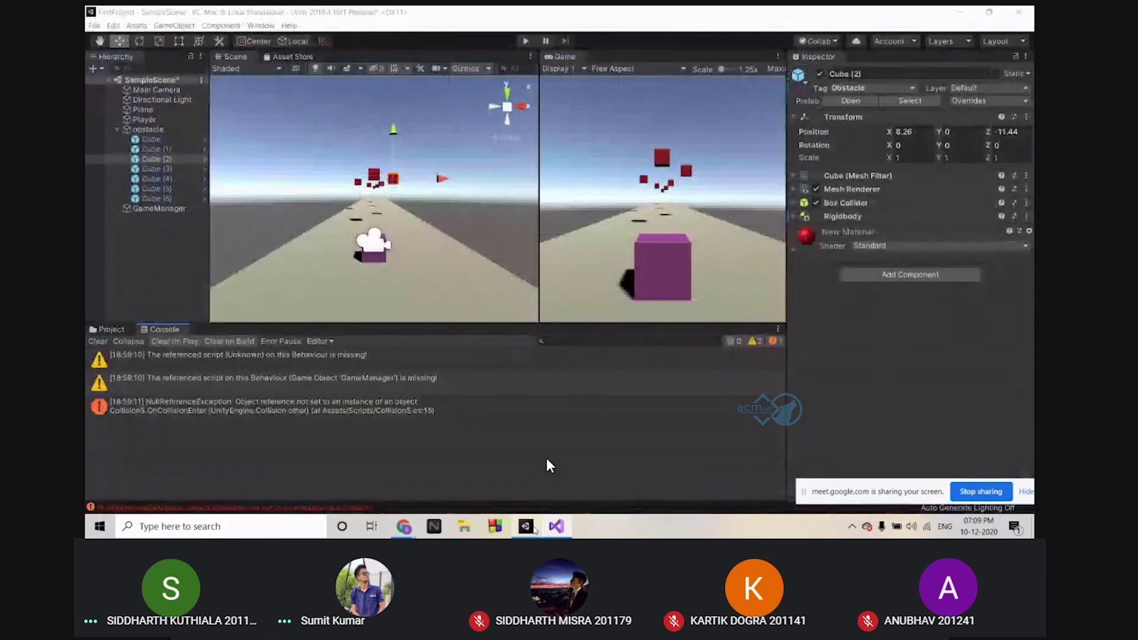
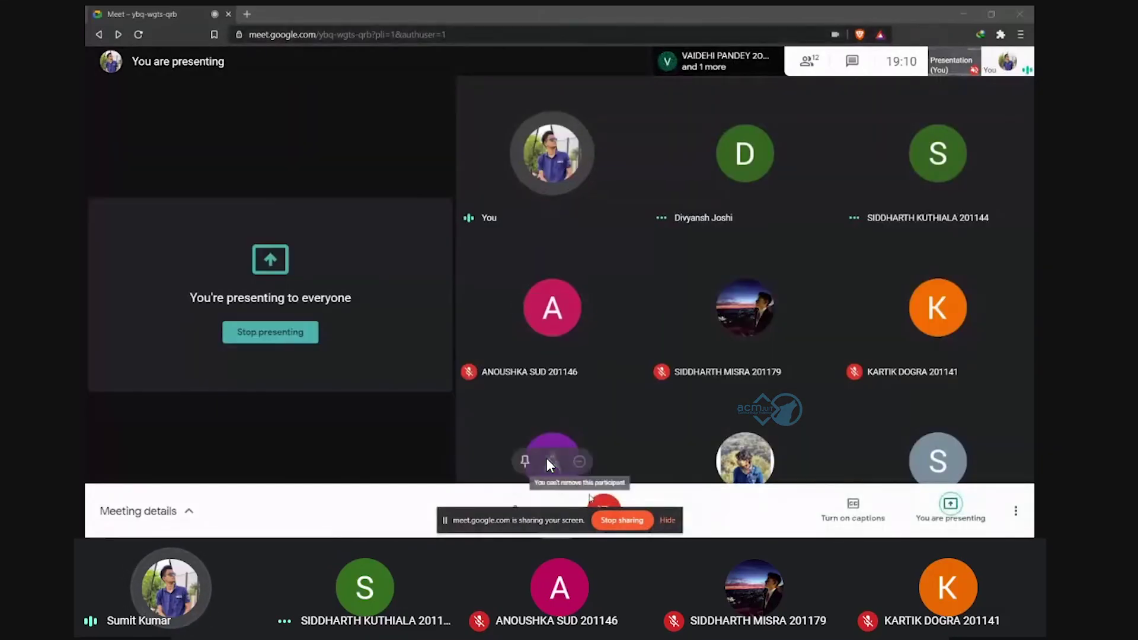
Switch from the Meet window to the Unity editor so the Bootcamp project is shared
{"action": "mouse_move", "coordinate": [653, 526]}
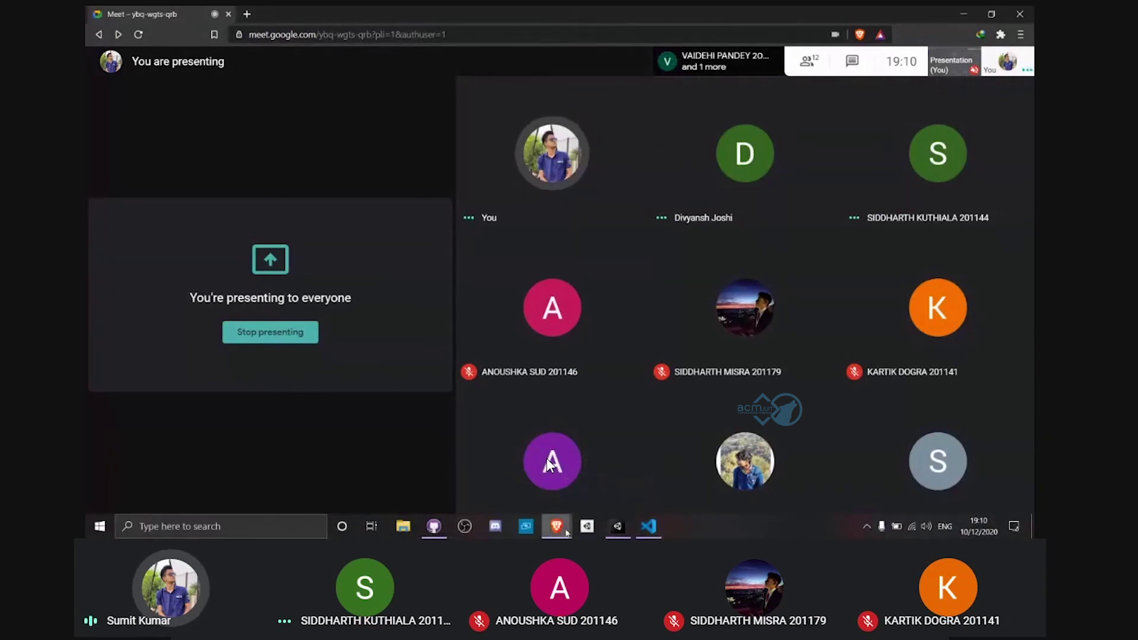
{"action": "left_click", "coordinate": [618, 525]}
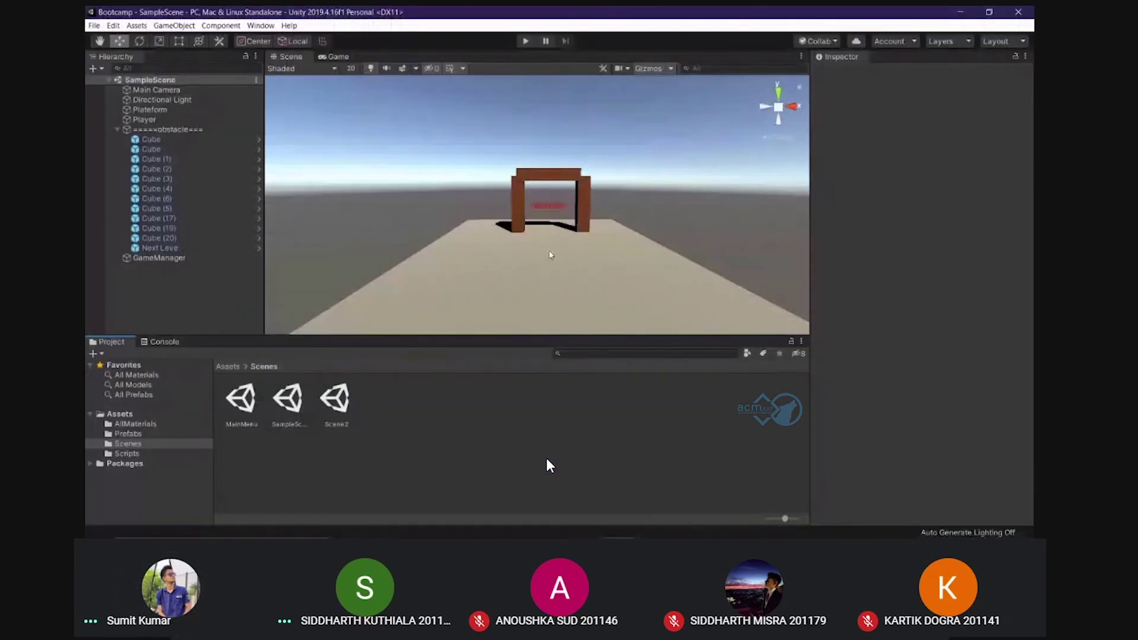
Inspect the Scene2 and SampleScene assets, expand the obstacle group and view GameManager
{"action": "left_click", "coordinate": [541, 201]}
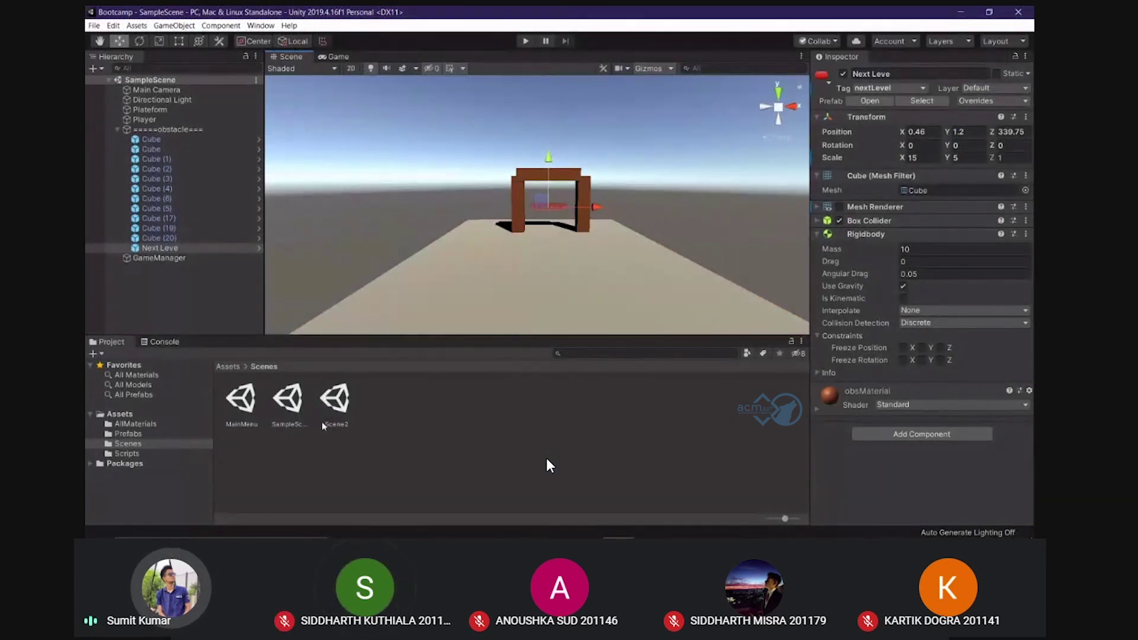
{"action": "left_click", "coordinate": [333, 406]}
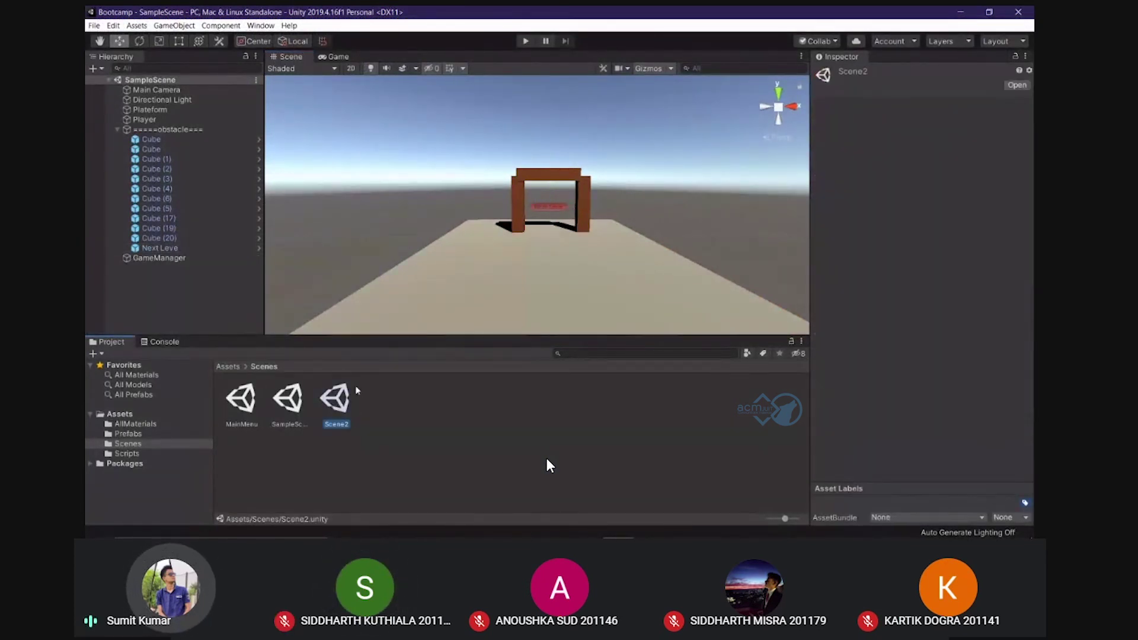
{"action": "left_click", "coordinate": [286, 407]}
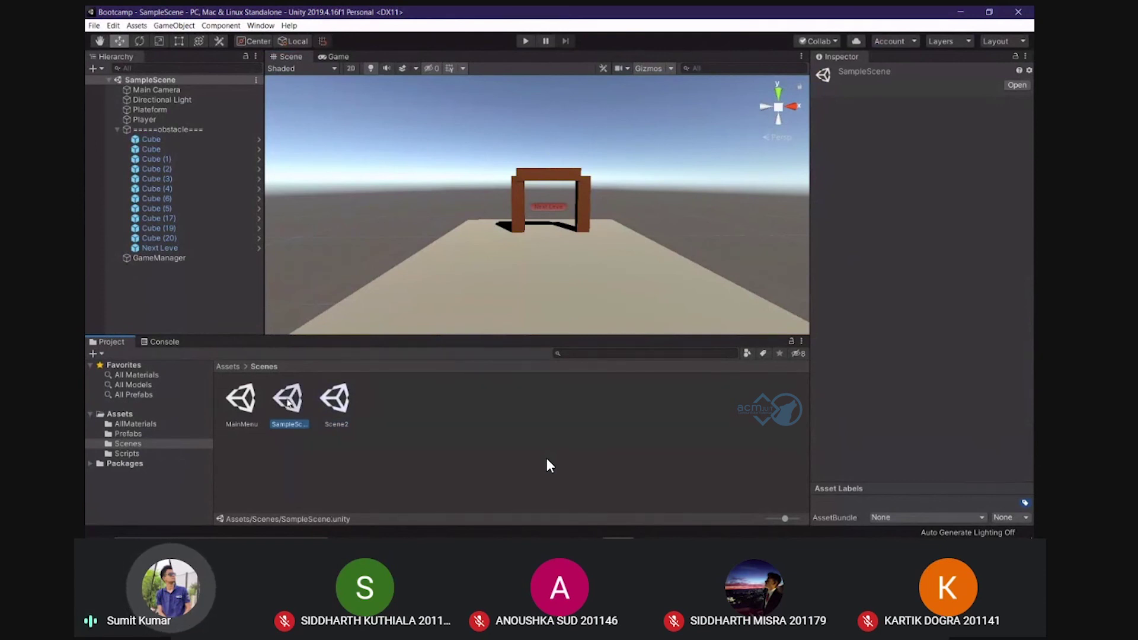
{"action": "left_click", "coordinate": [218, 283]}
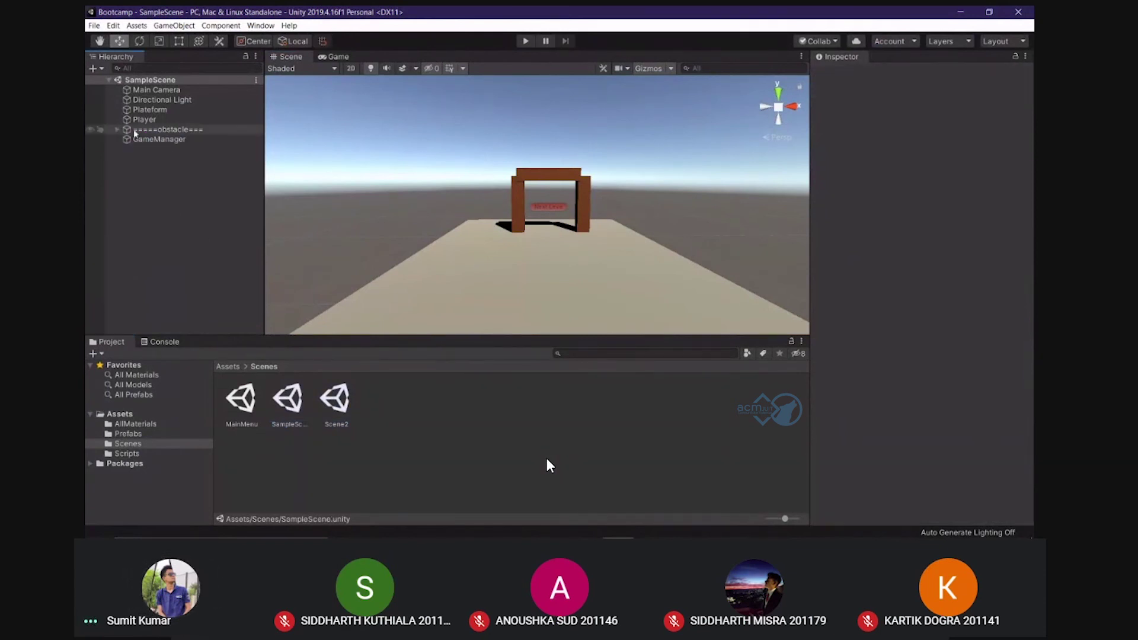
{"action": "left_click", "coordinate": [117, 131]}
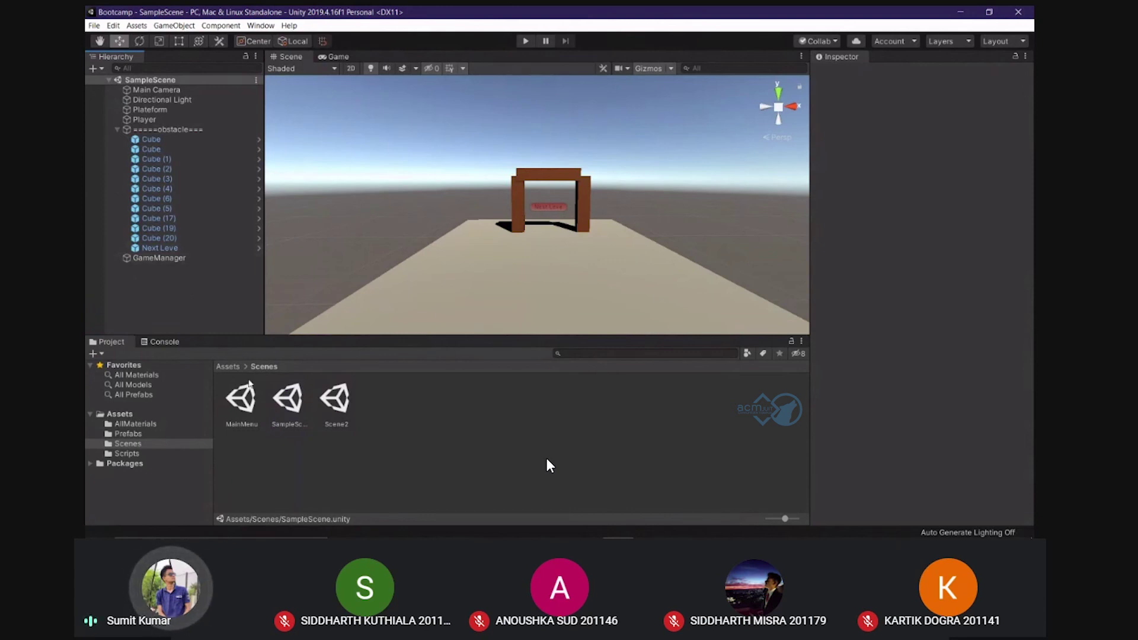
{"action": "left_click", "coordinate": [243, 259]}
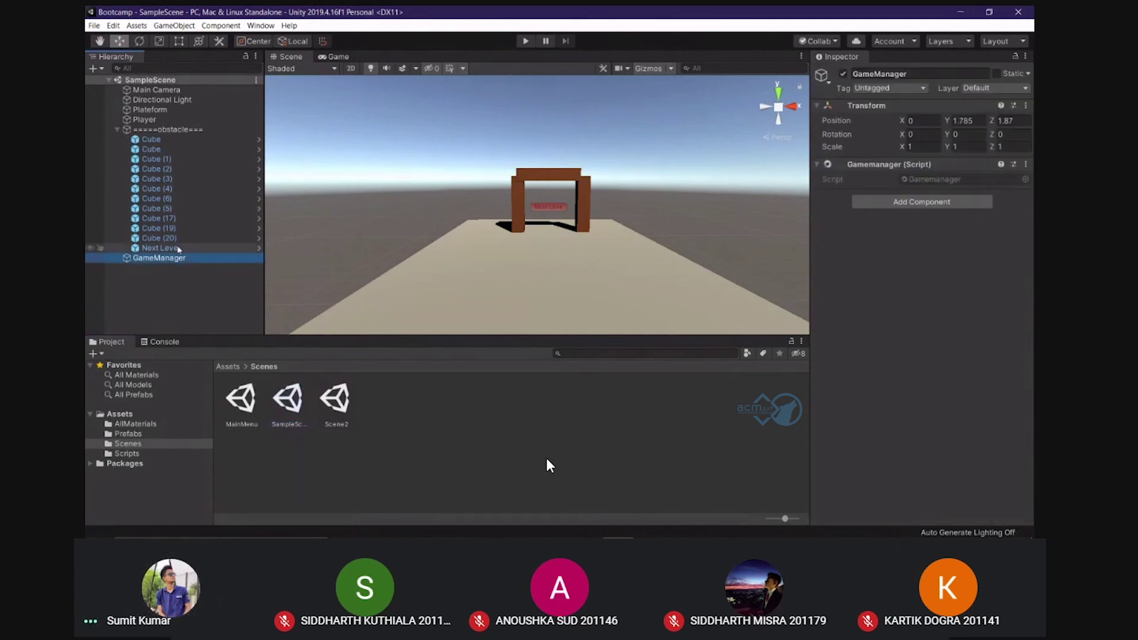
{"action": "left_click", "coordinate": [300, 409]}
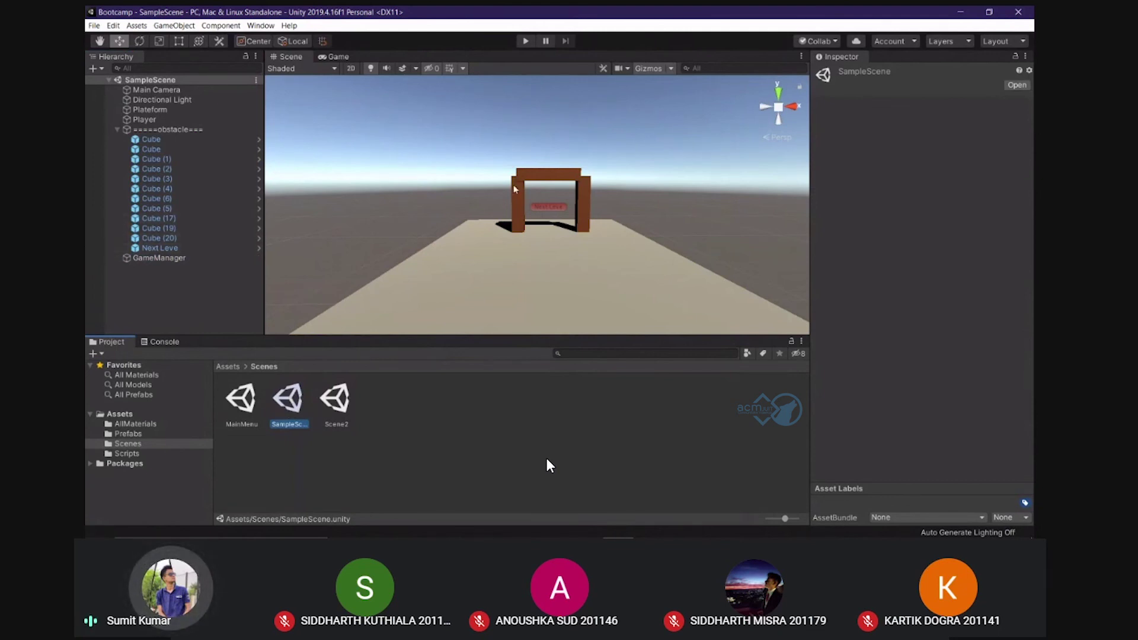
{"action": "scroll", "coordinate": [563, 234], "scroll_direction": "down", "scroll_amount": 3}
{"action": "scroll", "coordinate": [574, 229], "scroll_direction": "up", "scroll_amount": 3}
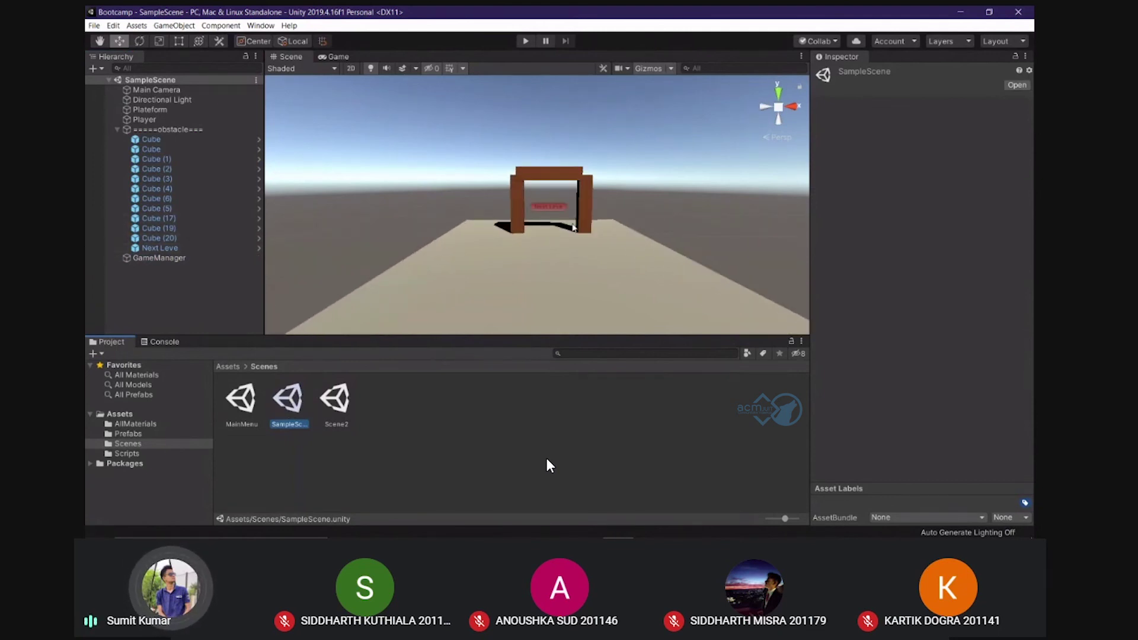
Confirm the Next Leve gate keeps the nextLevel tag, then view the Player's components
{"action": "left_click", "coordinate": [556, 199]}
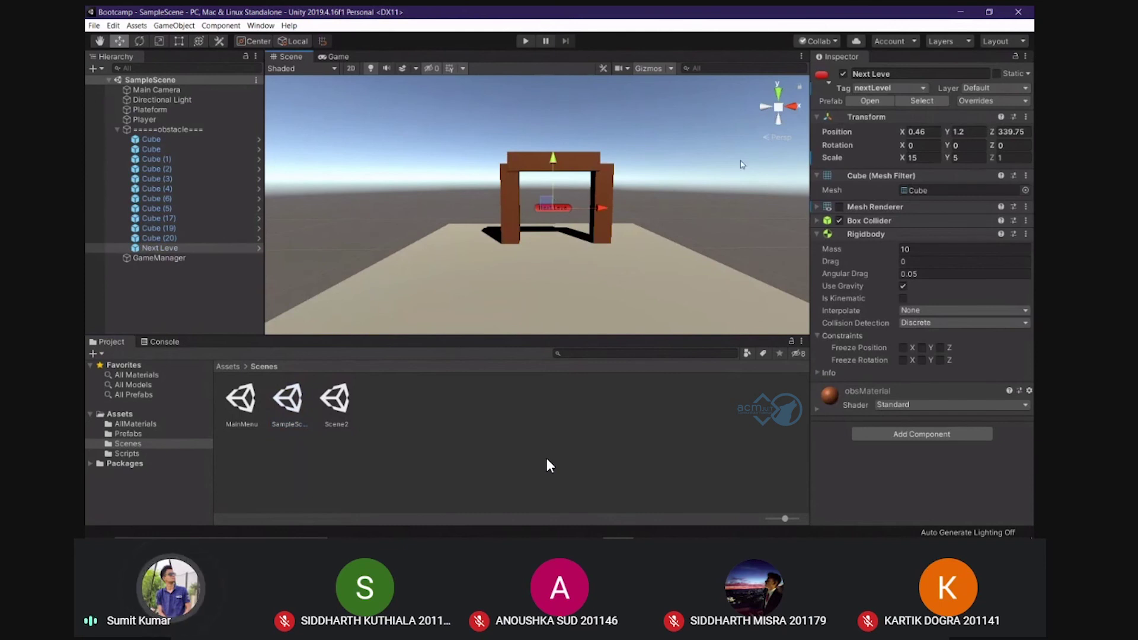
{"action": "left_click", "coordinate": [873, 89]}
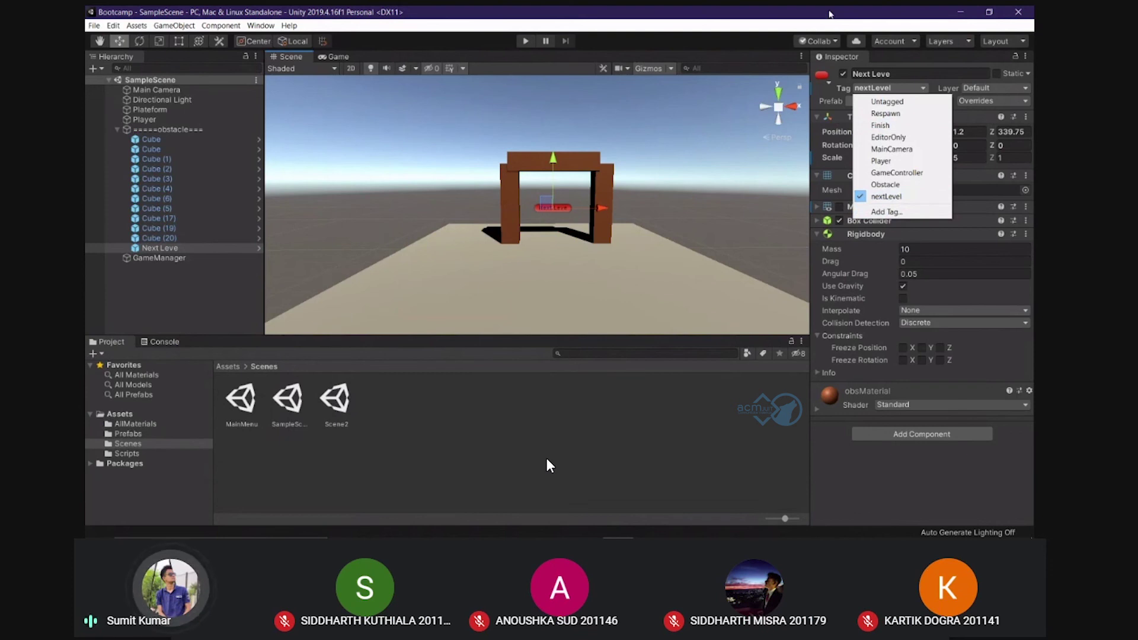
{"action": "left_click", "coordinate": [813, 18]}
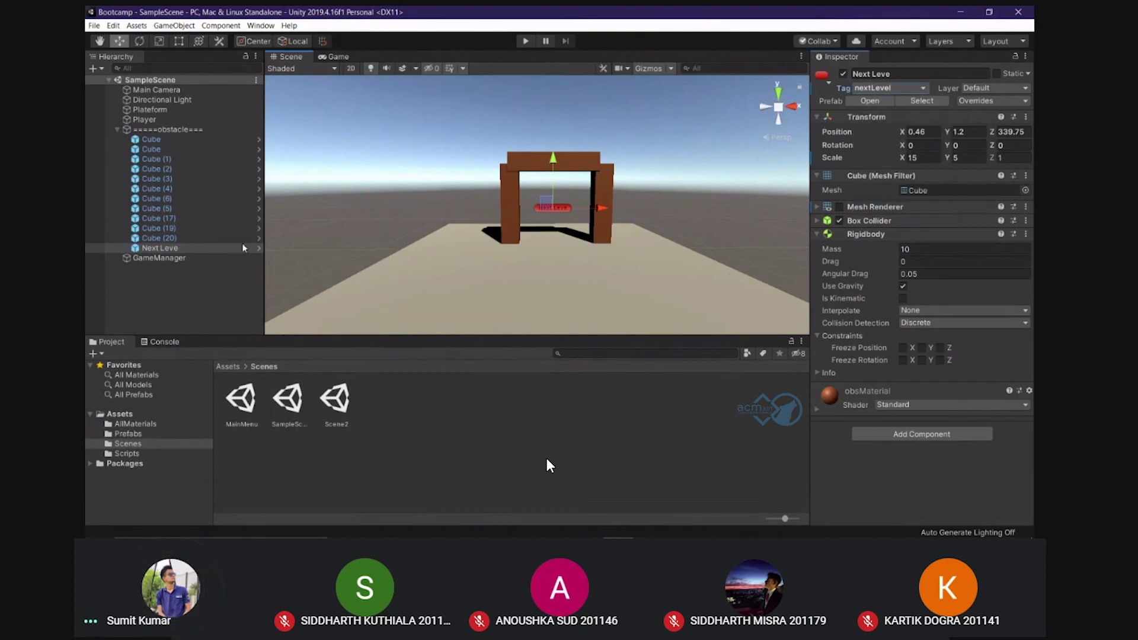
{"action": "left_click", "coordinate": [147, 120]}
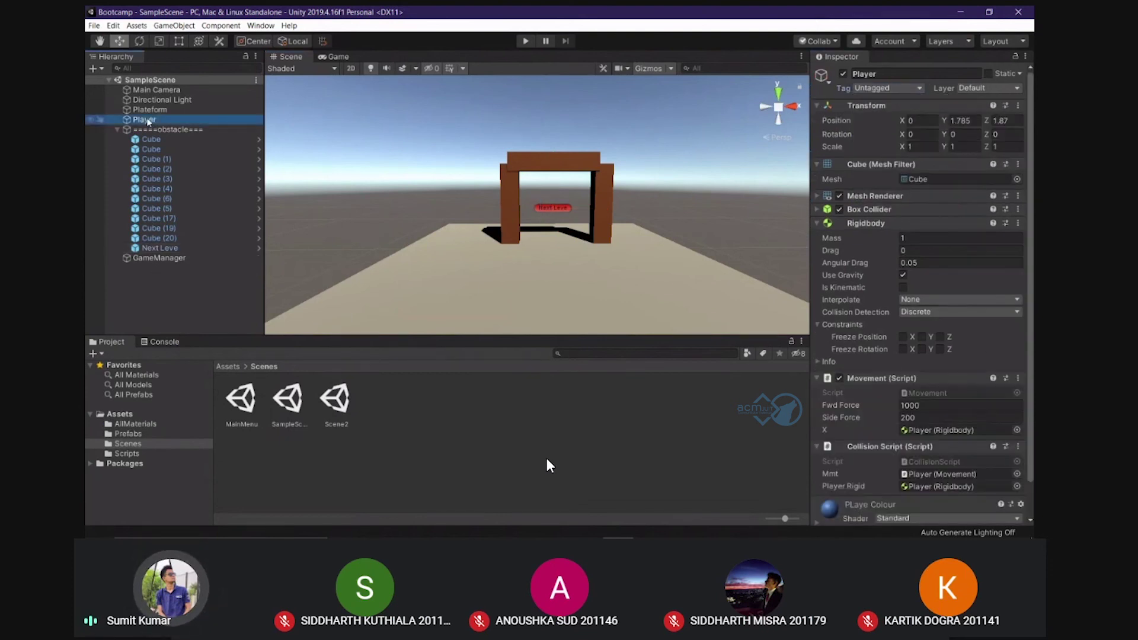
{"action": "scroll", "coordinate": [839, 372], "scroll_direction": "down", "scroll_amount": 1}
Open CollisionScript.cs and start a new if check on other.collider.tag below the obstacle check
{"action": "left_click", "coordinate": [965, 425]}
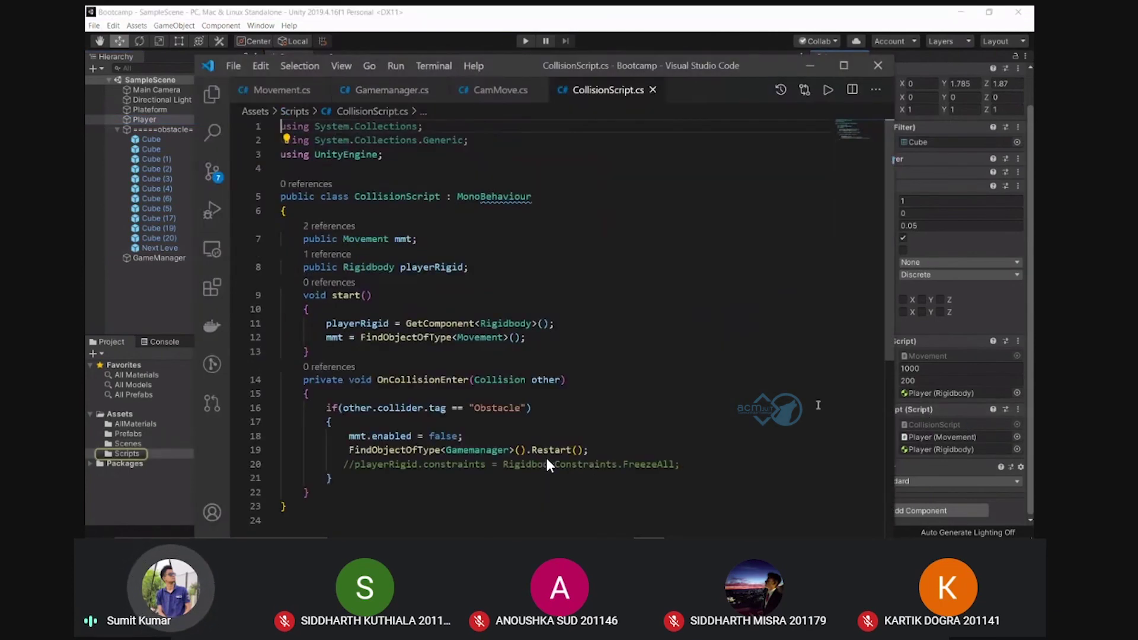
{"action": "scroll", "coordinate": [386, 246], "scroll_direction": "down", "scroll_amount": 3}
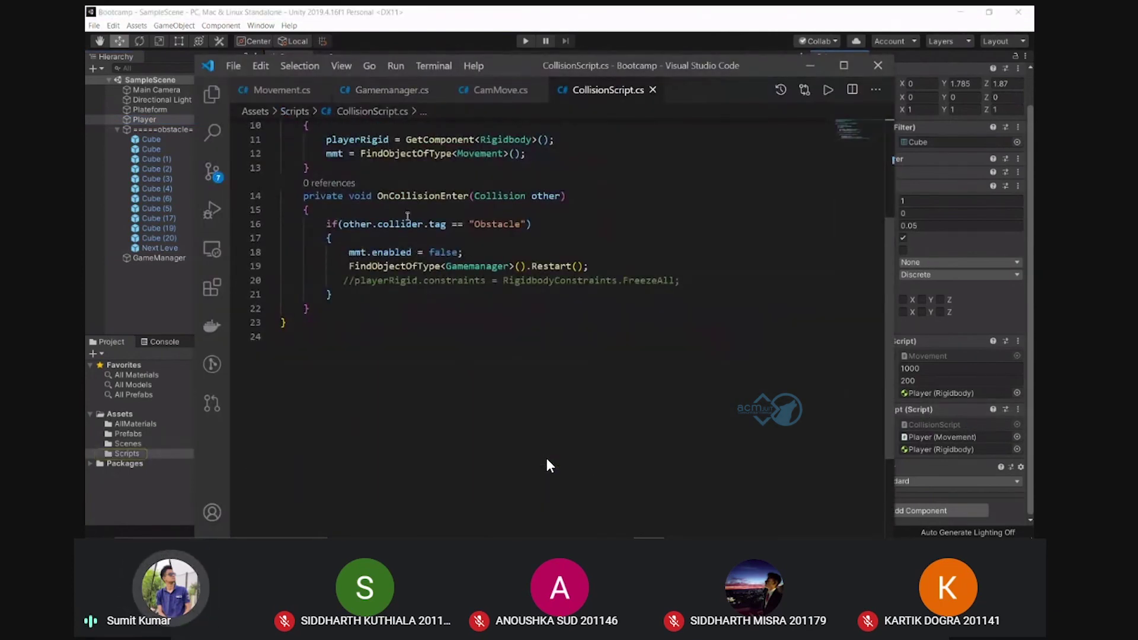
{"action": "left_click", "coordinate": [356, 310]}
{"action": "left_click", "coordinate": [359, 298]}
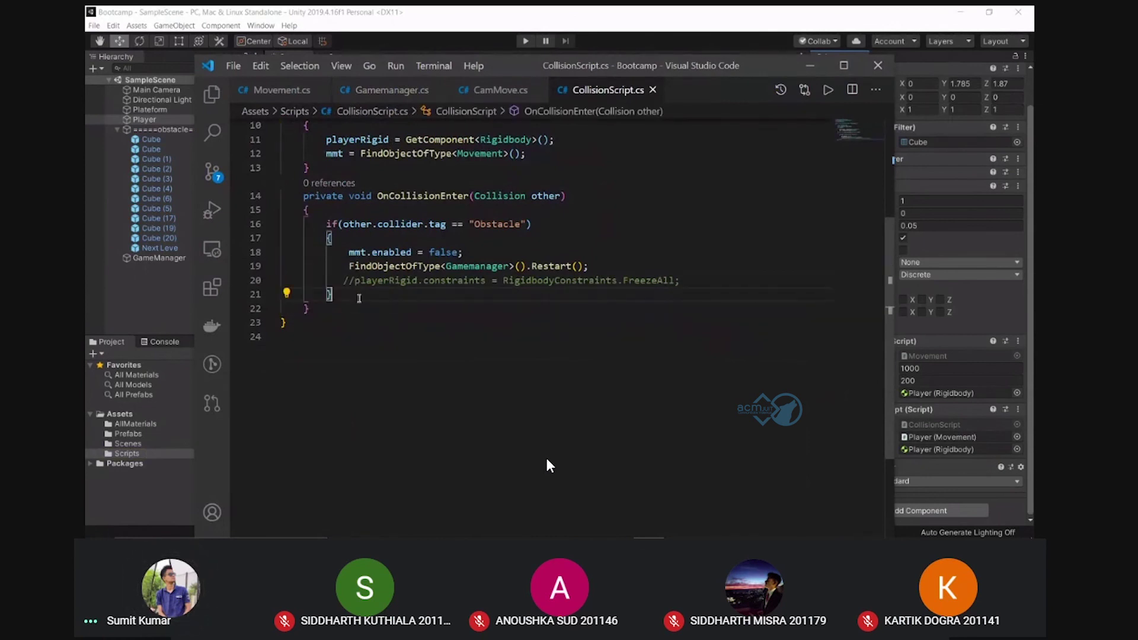
{"action": "key", "text": "Return"}
{"action": "type", "text": "i"}
{"action": "key", "text": "Escape"}
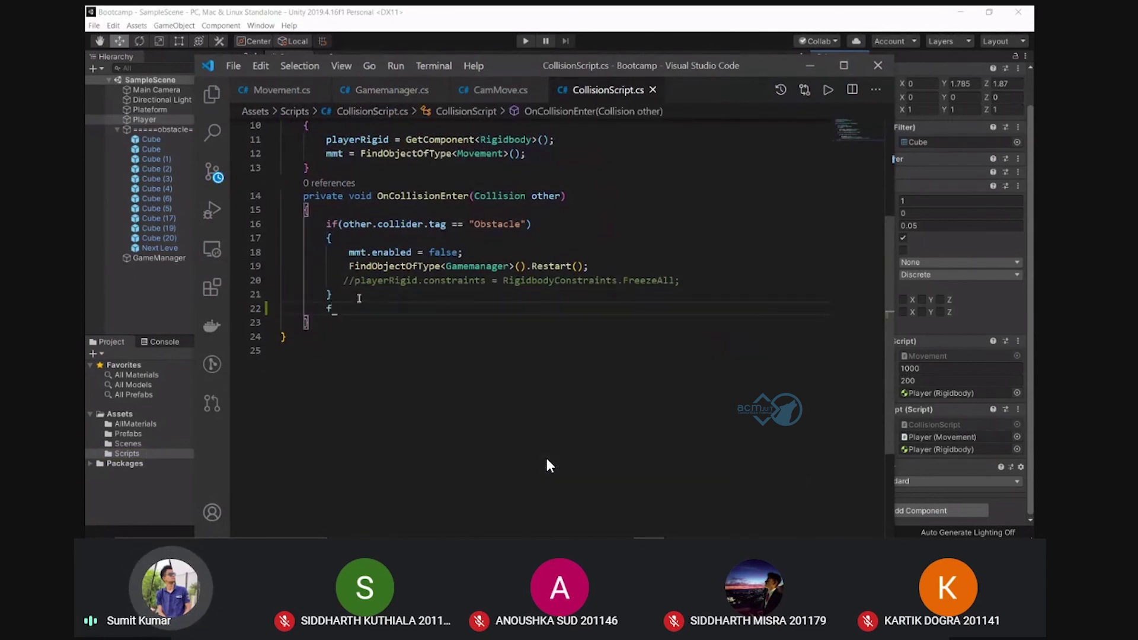
{"action": "type", "text": "if("}
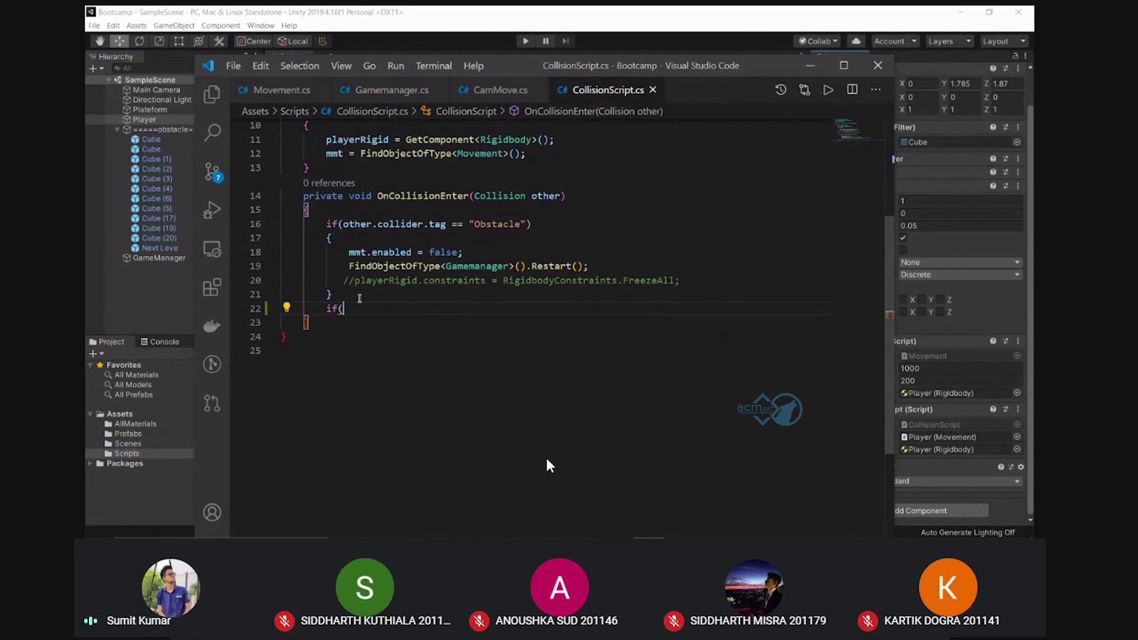
{"action": "type", "text": "other"}
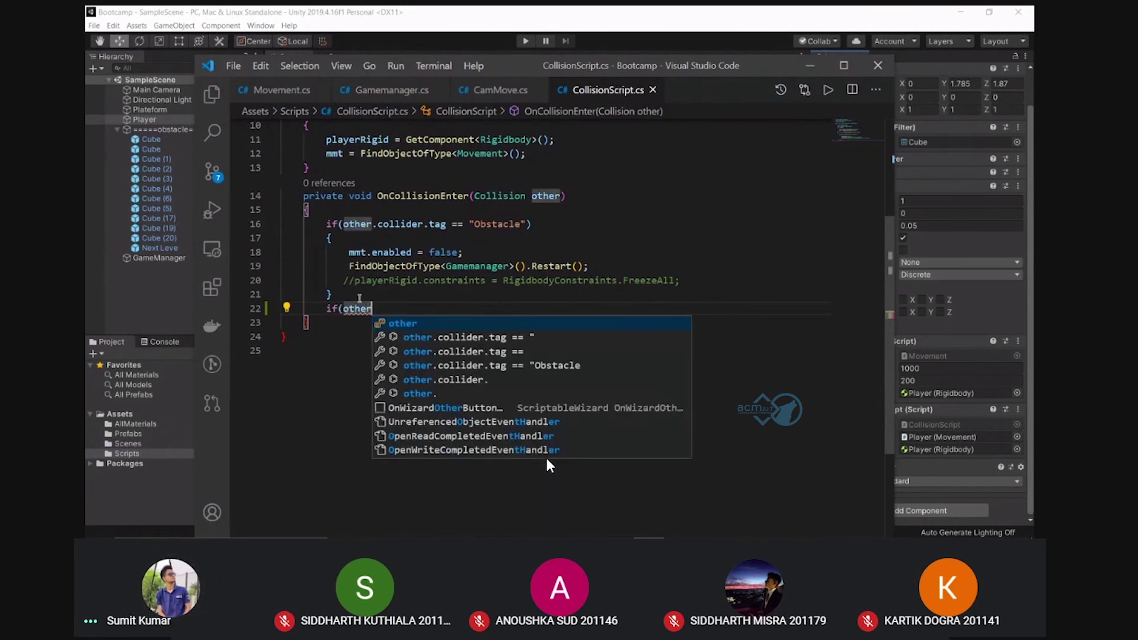
{"action": "type", "text": ".coll"}
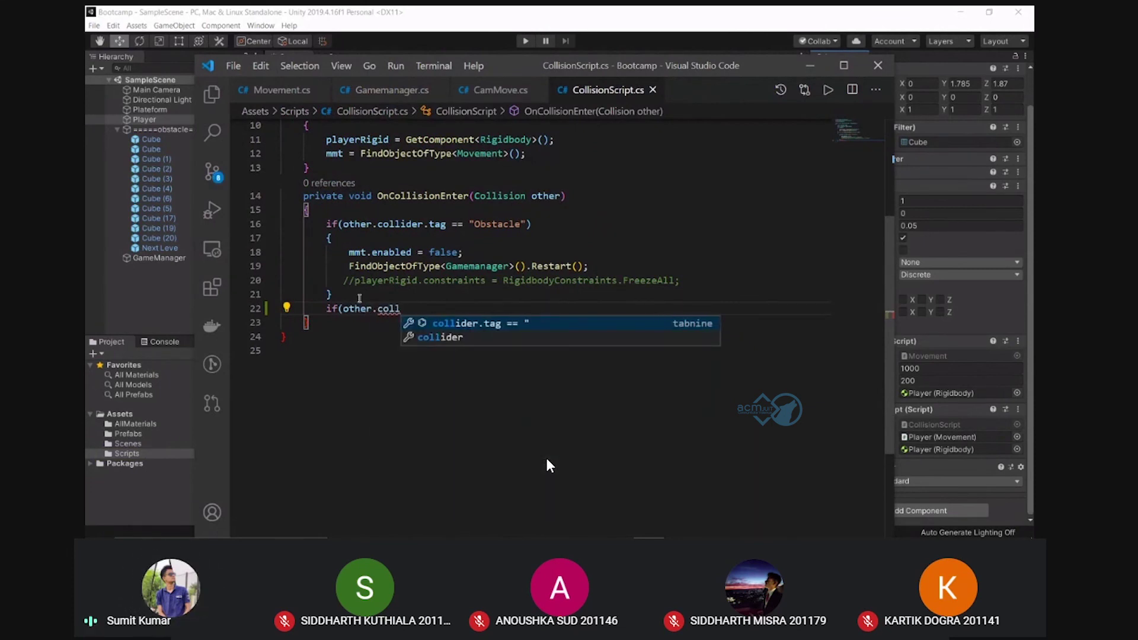
{"action": "key", "text": "Tab"}
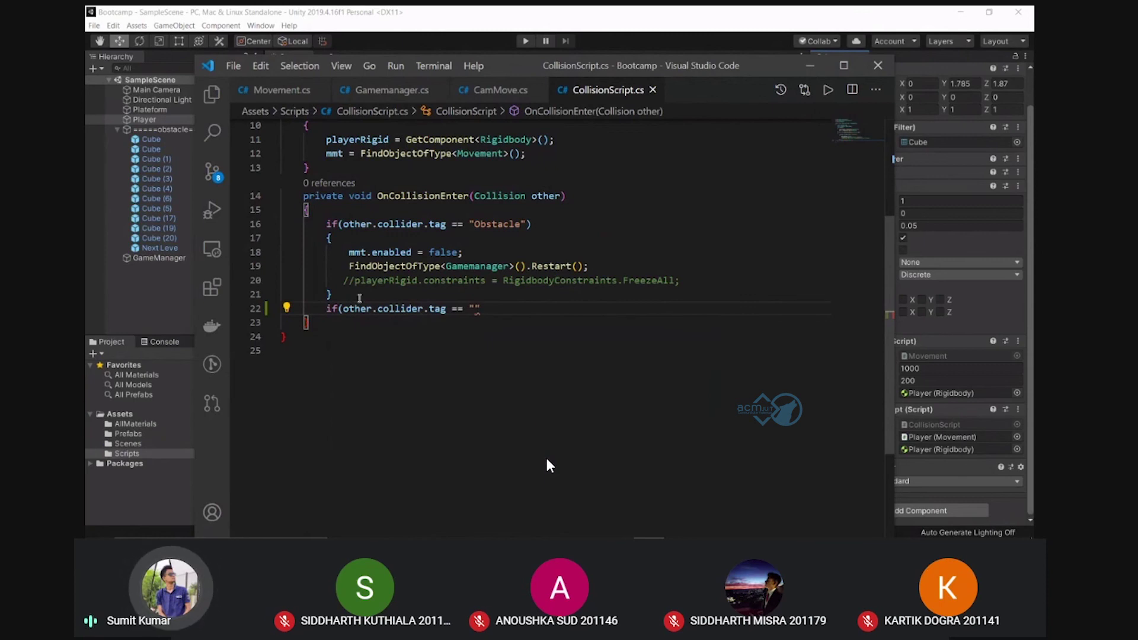
{"action": "type", "text": "n"}
Complete the condition so it compares the collider tag with "nextLevel"
{"action": "key", "text": "alt+Tab"}
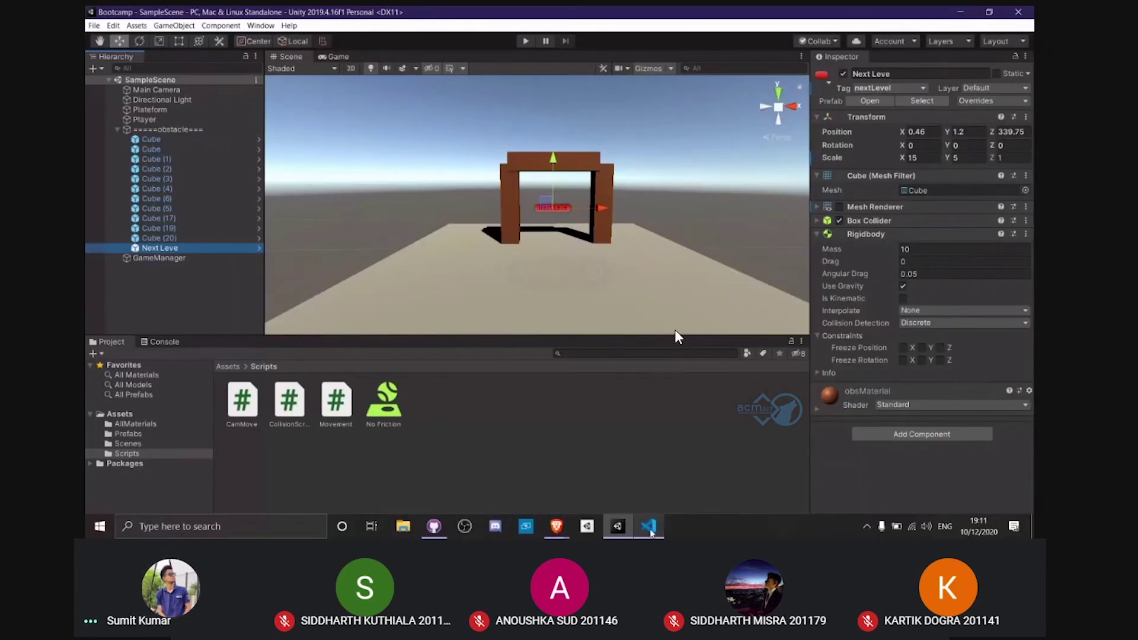
{"action": "left_click", "coordinate": [649, 528]}
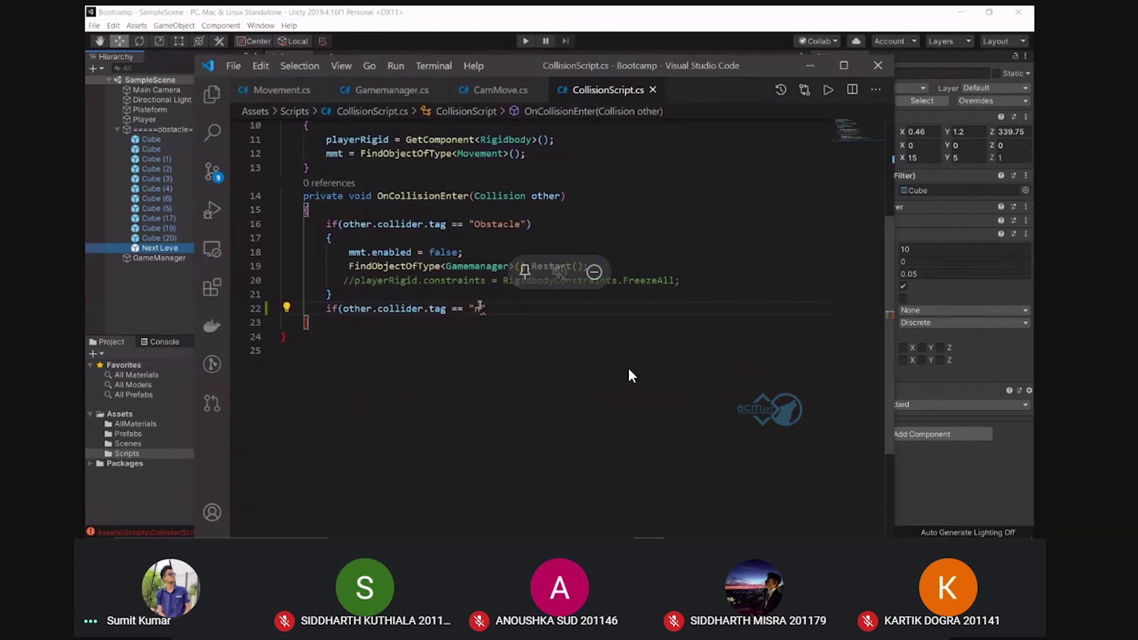
{"action": "type", "text": "nextLe"}
{"action": "type", "text": "vel"}
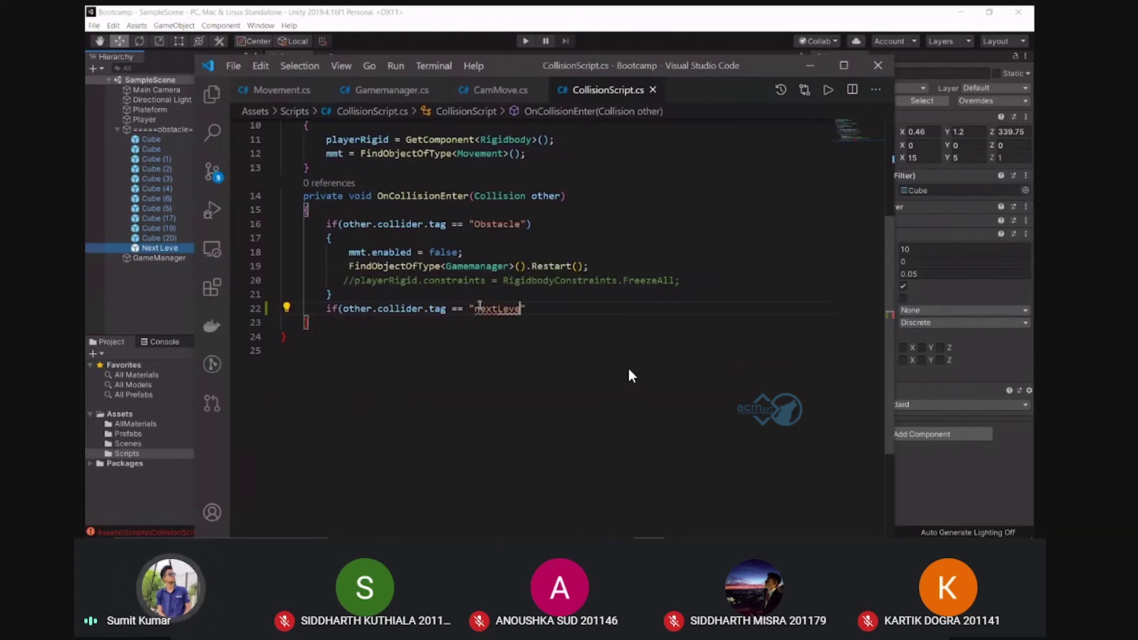
{"action": "type", "text": "\""}
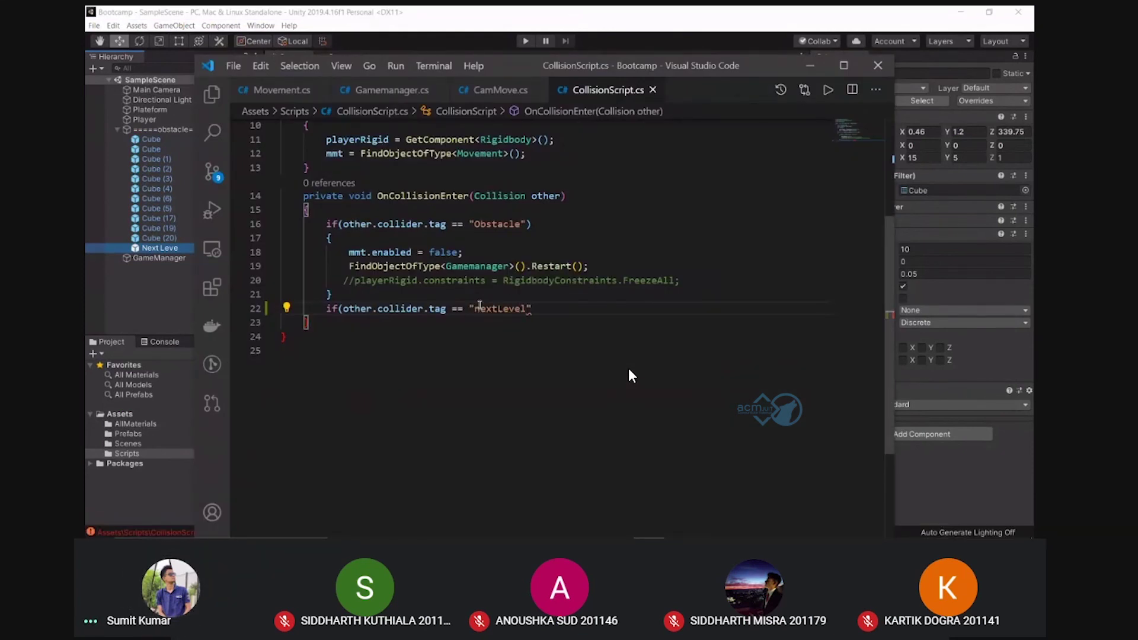
{"action": "type", "text": ")||"}
{"action": "key", "text": "Tab"}
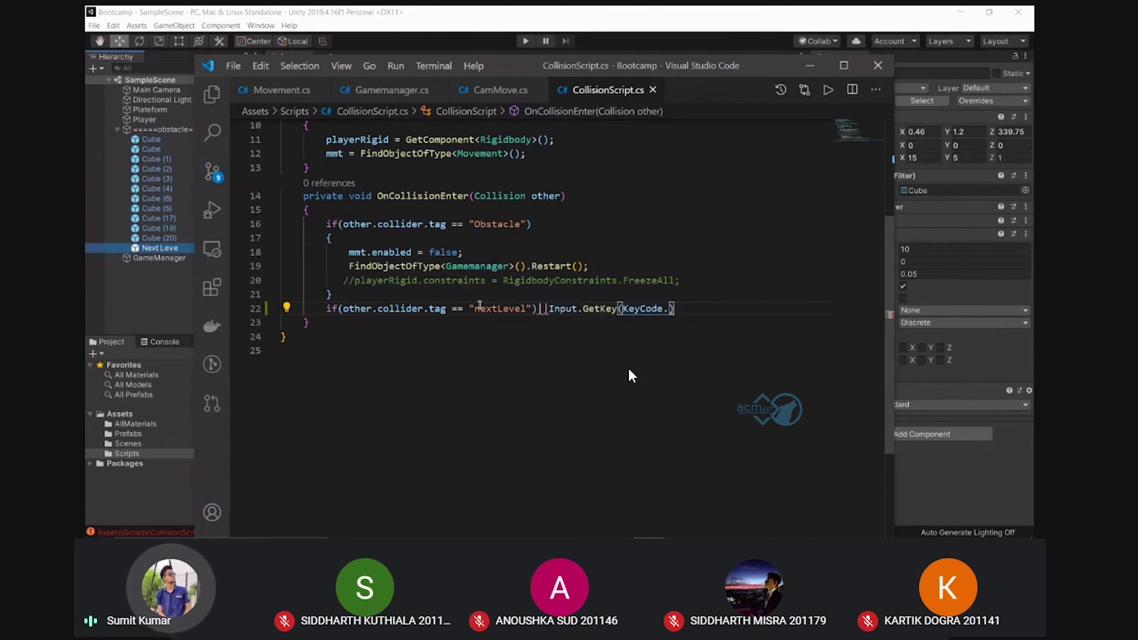
{"action": "key", "text": "BackSpace"}
{"action": "key", "text": "BackSpace"}
{"action": "key", "text": "BackSpace"}
{"action": "key", "text": "BackSpace"}
{"action": "key", "text": "BackSpace"}
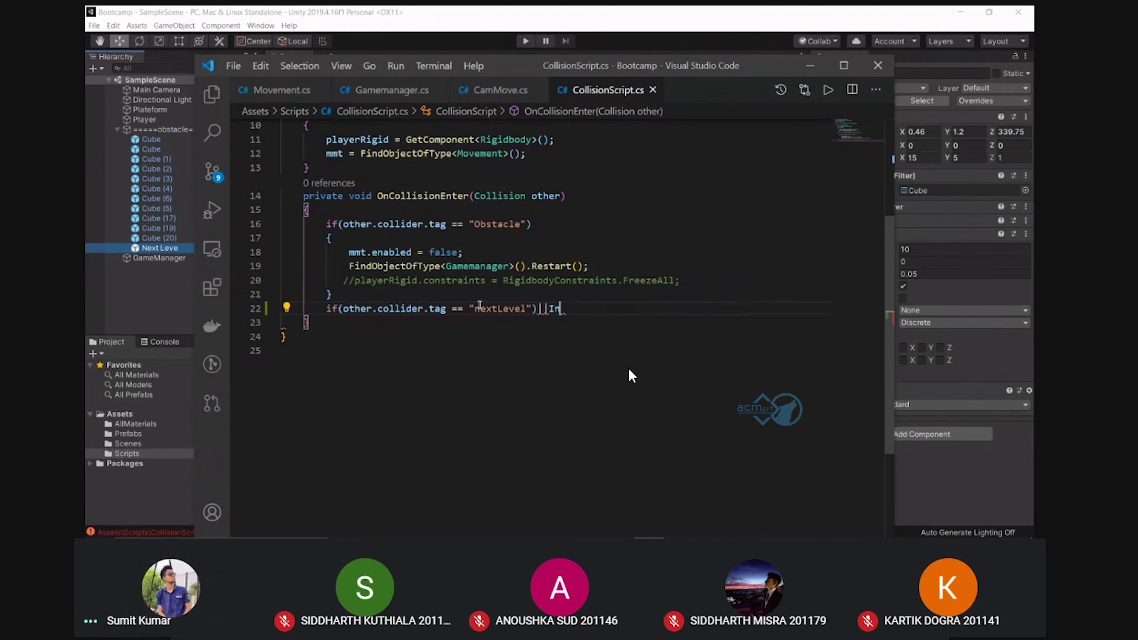
{"action": "key", "text": "BackSpace"}
{"action": "key", "text": "BackSpace"}
{"action": "key", "text": "BackSpace"}
In the new braces, set mmt.enabled = false and call FindObjectOfType<Gamemanager>().NextLevel()
{"action": "key", "text": "Return"}
{"action": "type", "text": "{"}
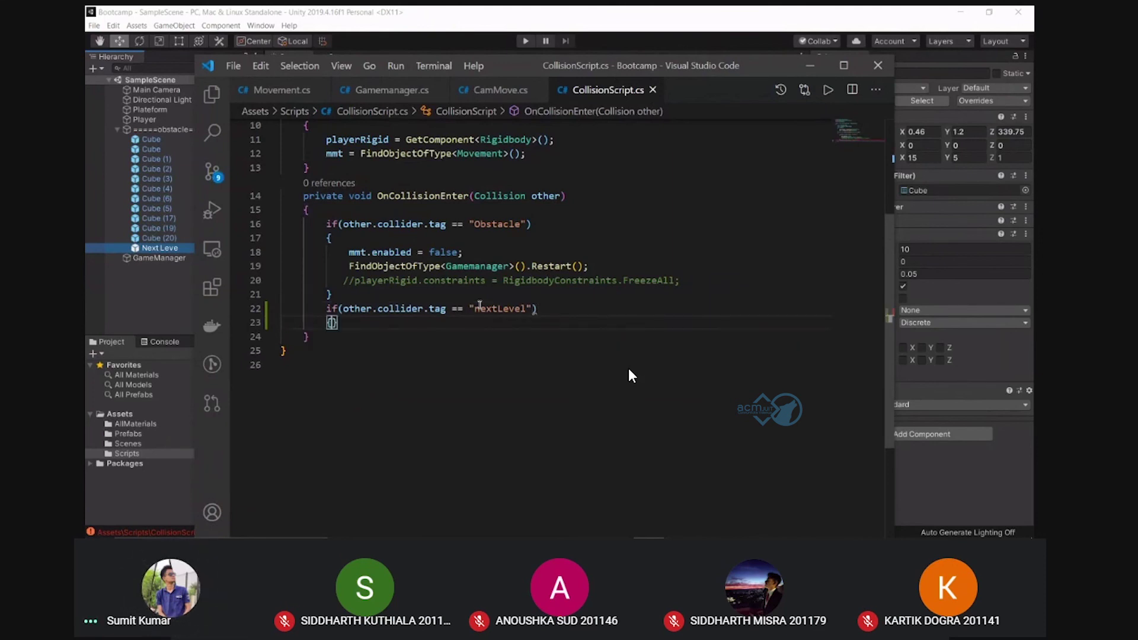
{"action": "key", "text": "Return"}
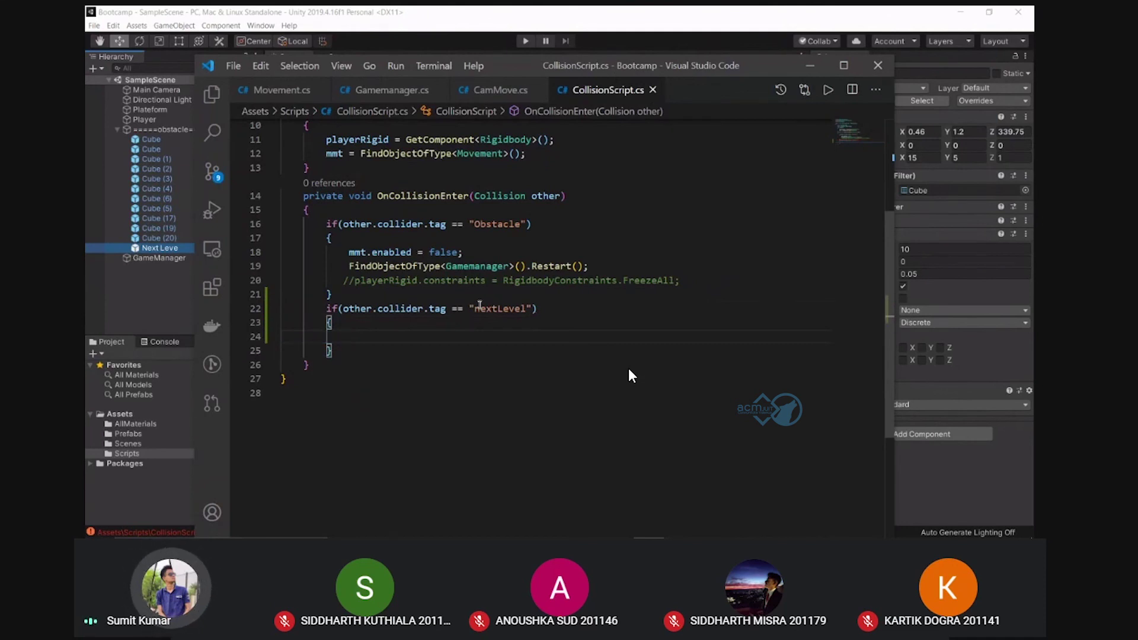
{"action": "type", "text": "mmt."}
{"action": "type", "text": "end"}
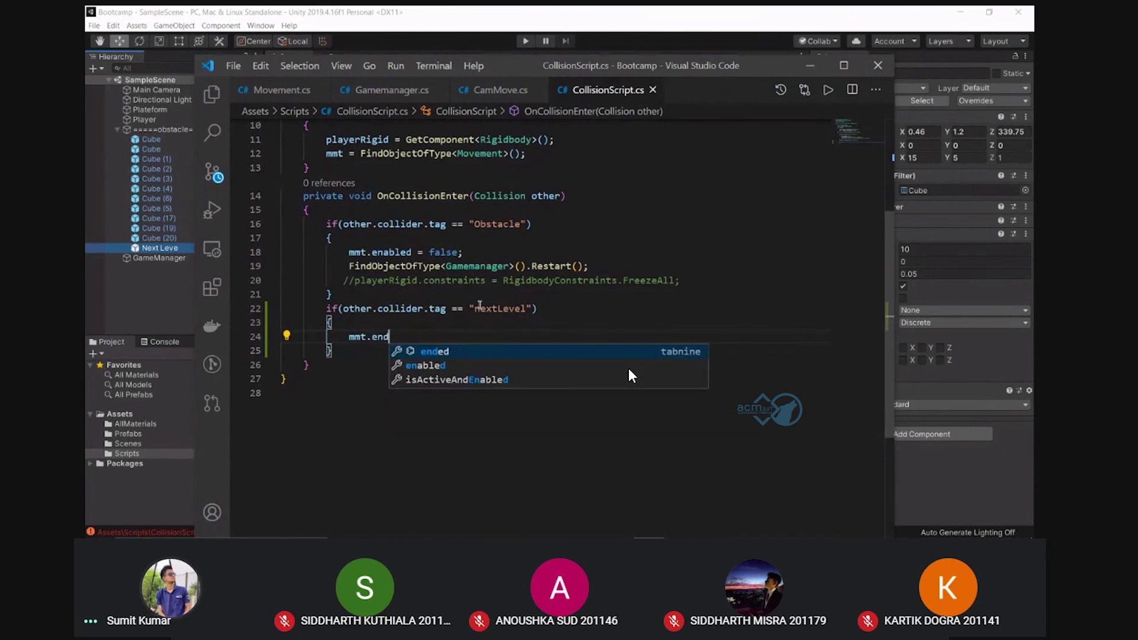
{"action": "key", "text": "BackSpace"}
{"action": "type", "text": "abled = "}
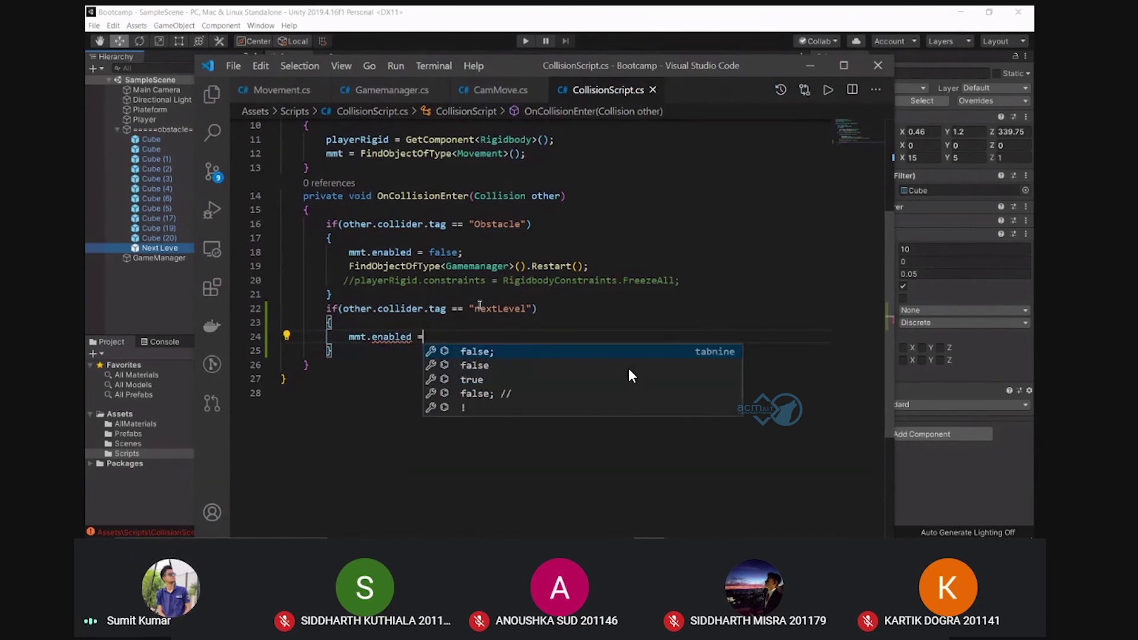
{"action": "type", "text": "false"}
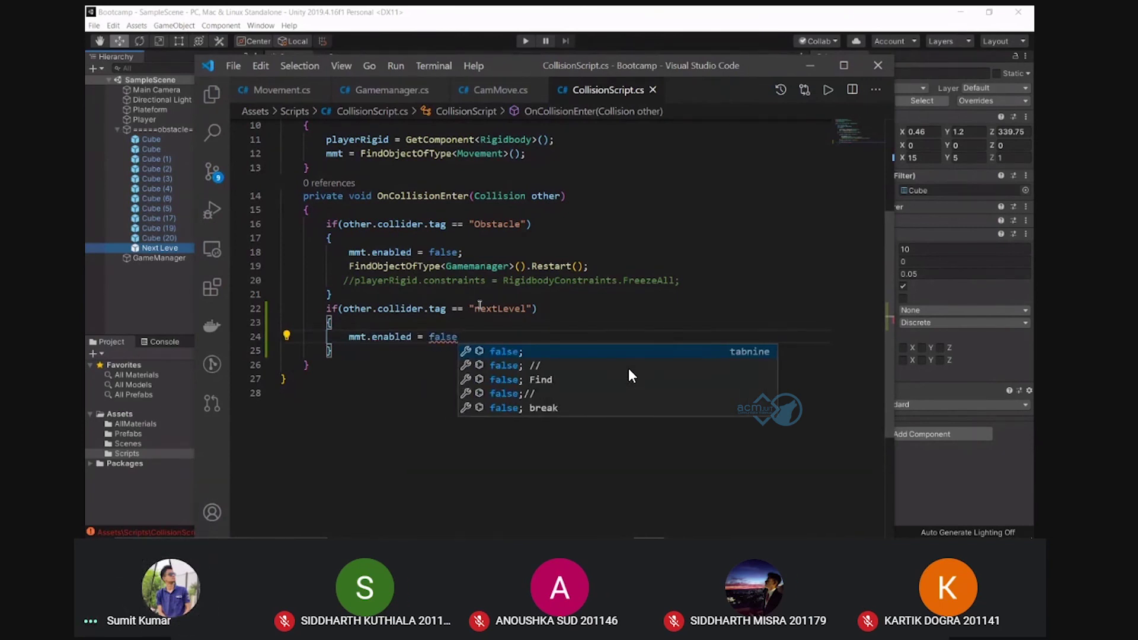
{"action": "type", "text": ";"}
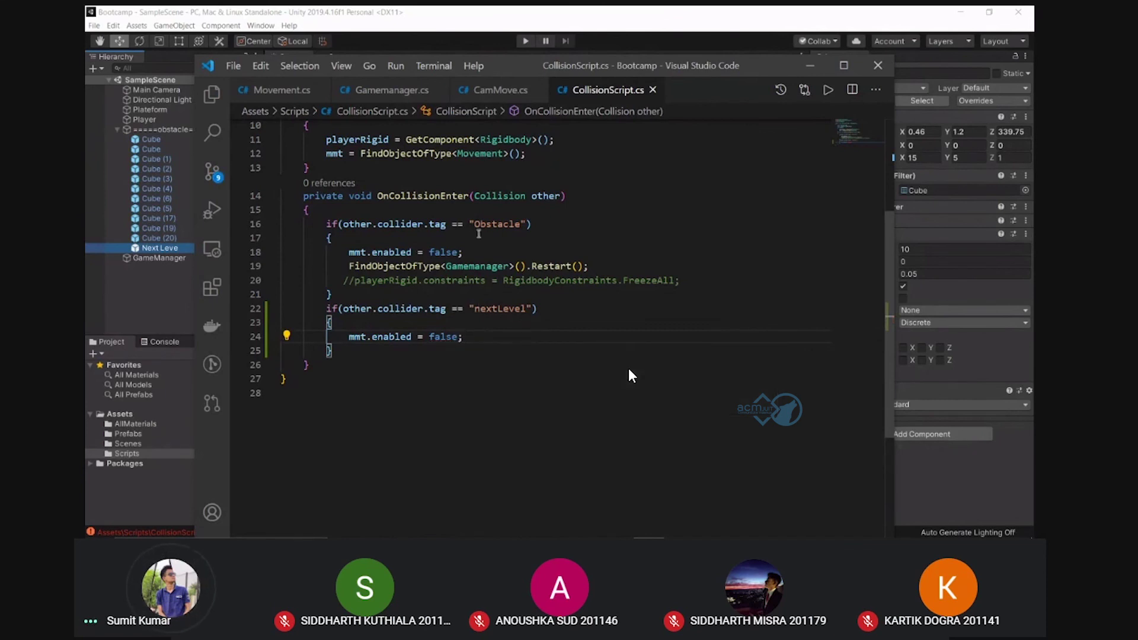
{"action": "key", "text": "Return"}
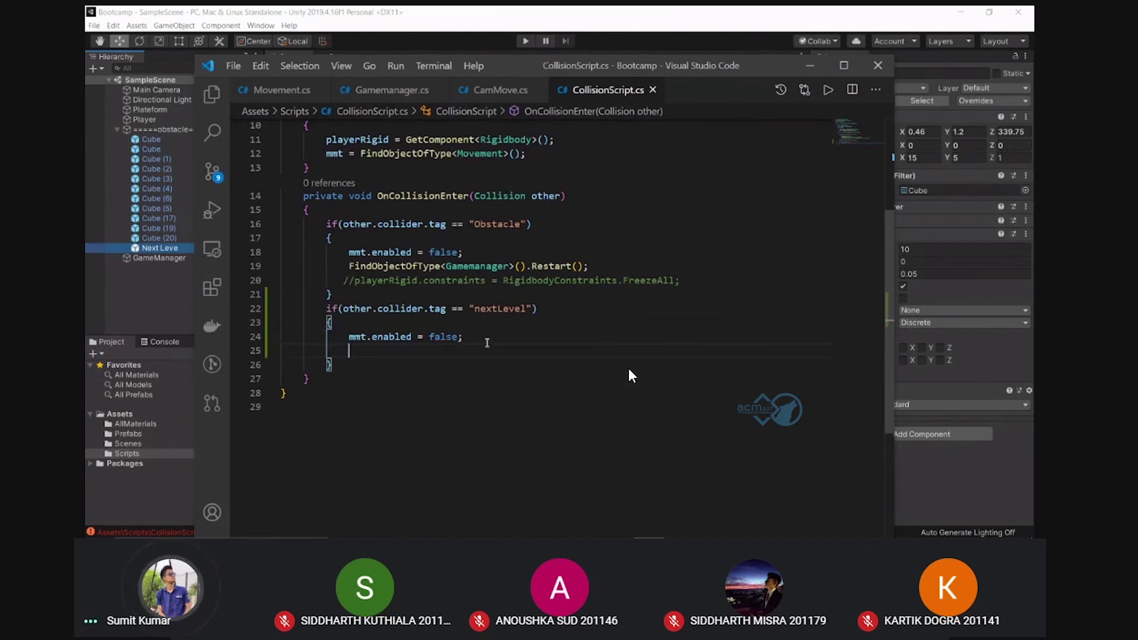
{"action": "type", "text": "Find"}
{"action": "key", "text": "Tab"}
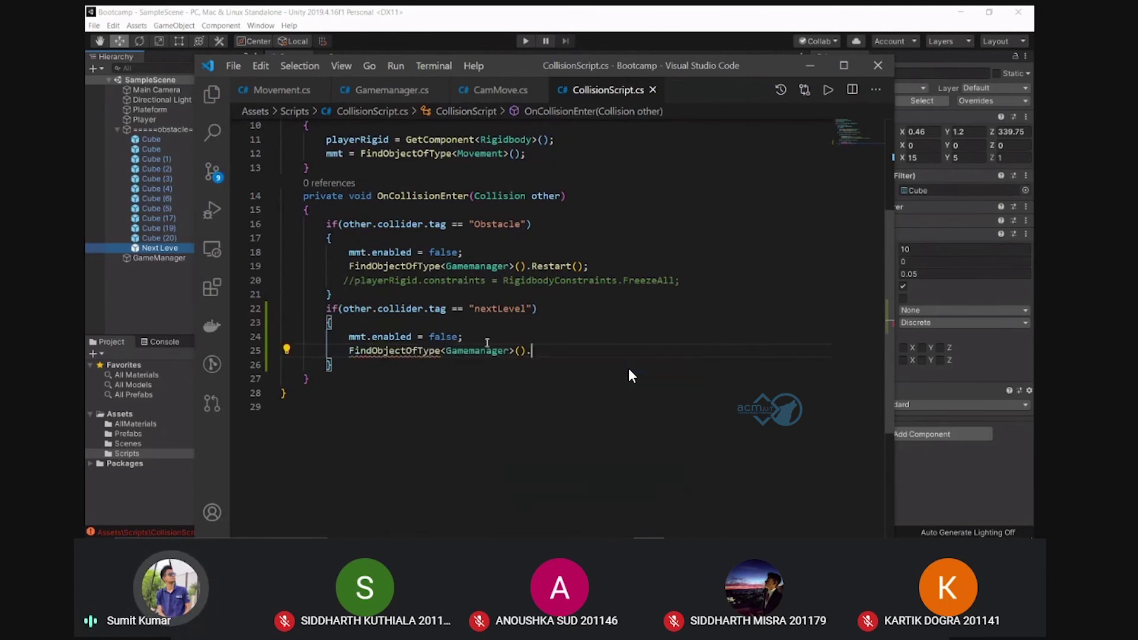
{"action": "type", "text": "N"}
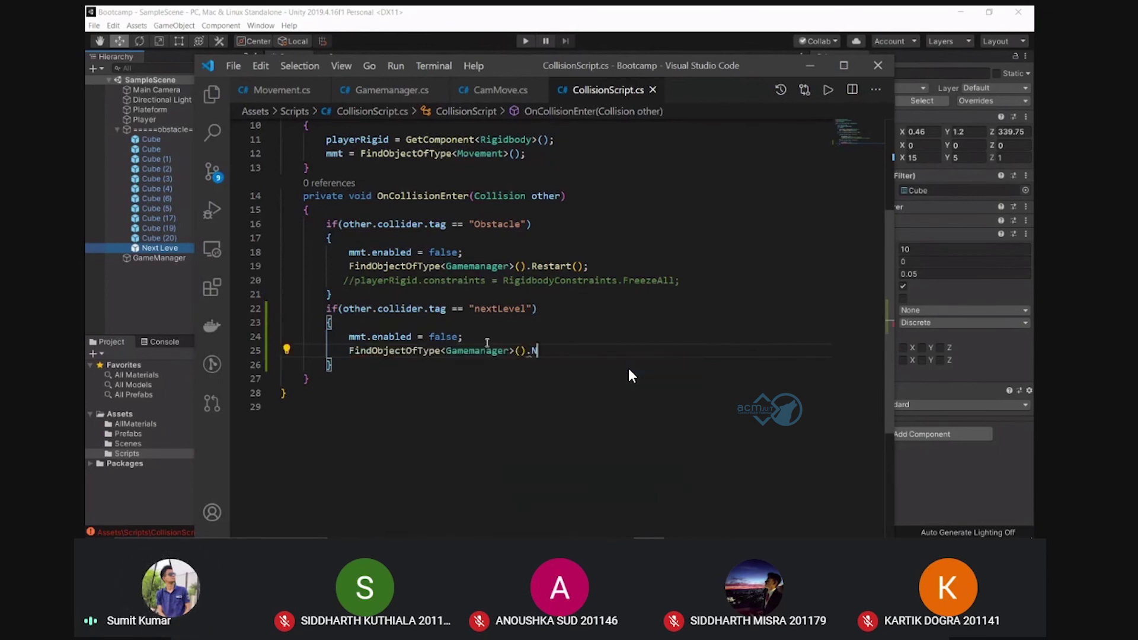
{"action": "type", "text": "ext"}
{"action": "key", "text": "Tab"}
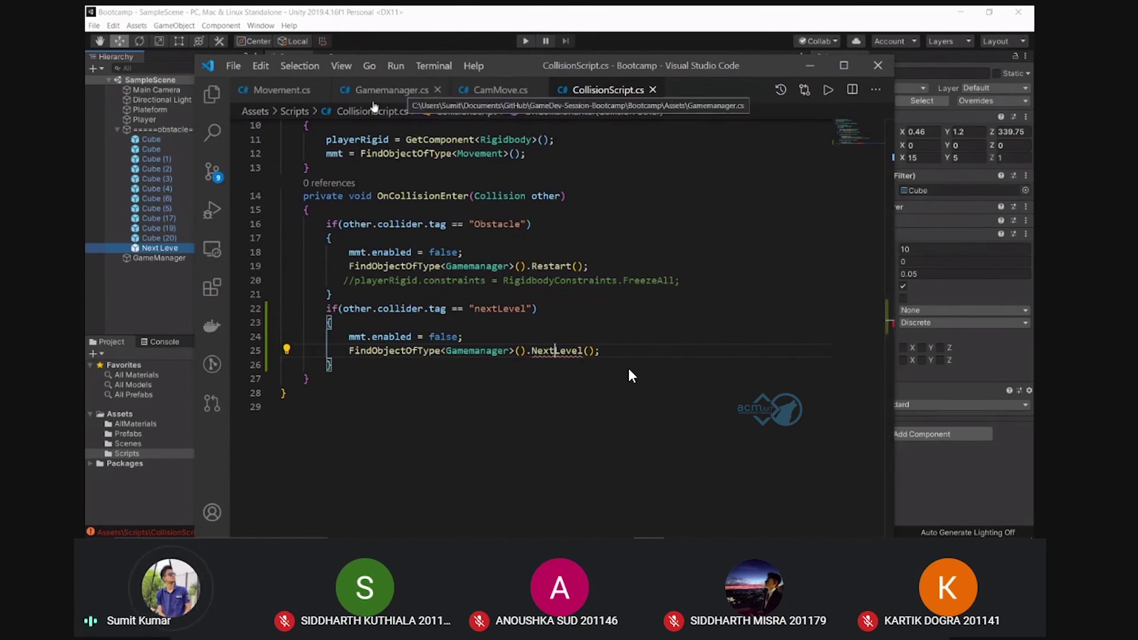
In Gamemanager.cs, declare a void nextLevel() method below the Res method
{"action": "left_click", "coordinate": [378, 93]}
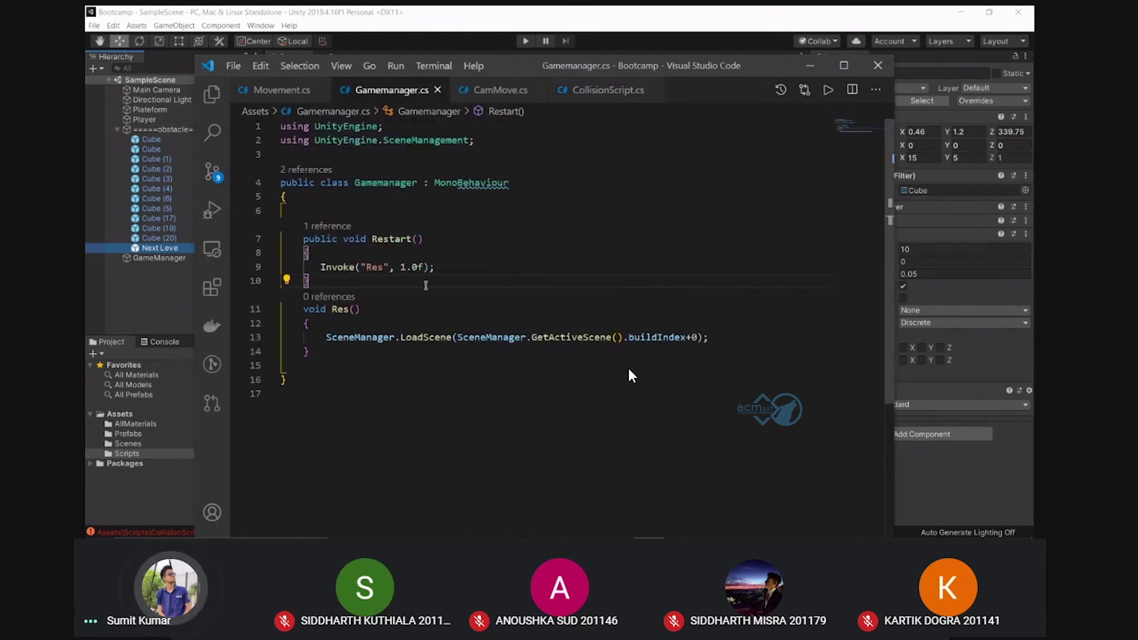
{"action": "left_click", "coordinate": [375, 361]}
{"action": "left_click", "coordinate": [378, 355]}
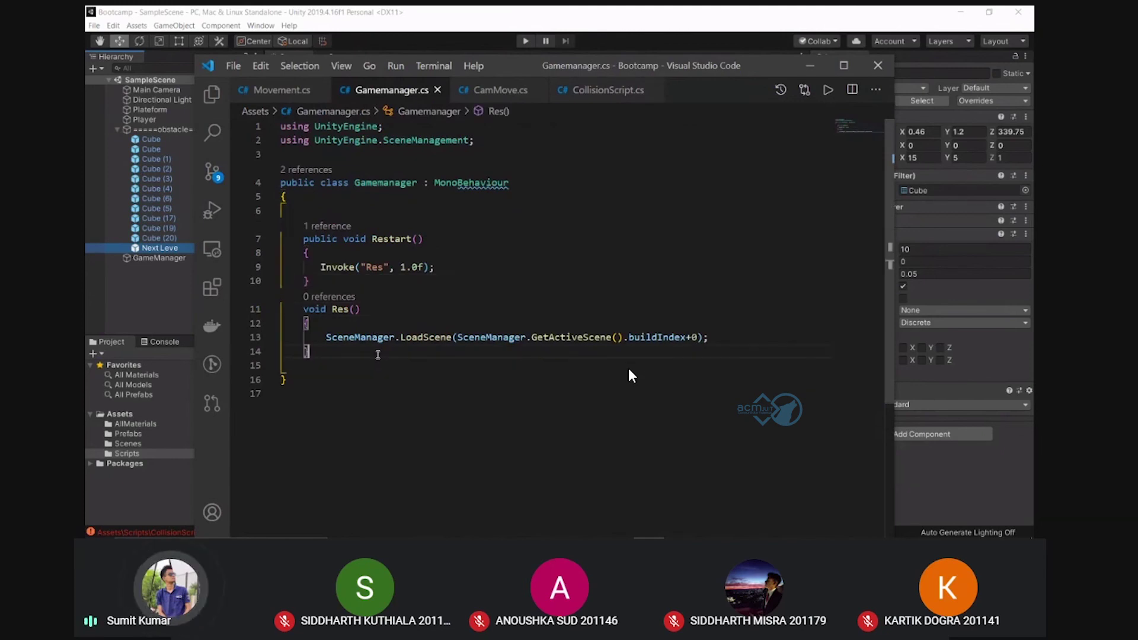
{"action": "key", "text": "Return"}
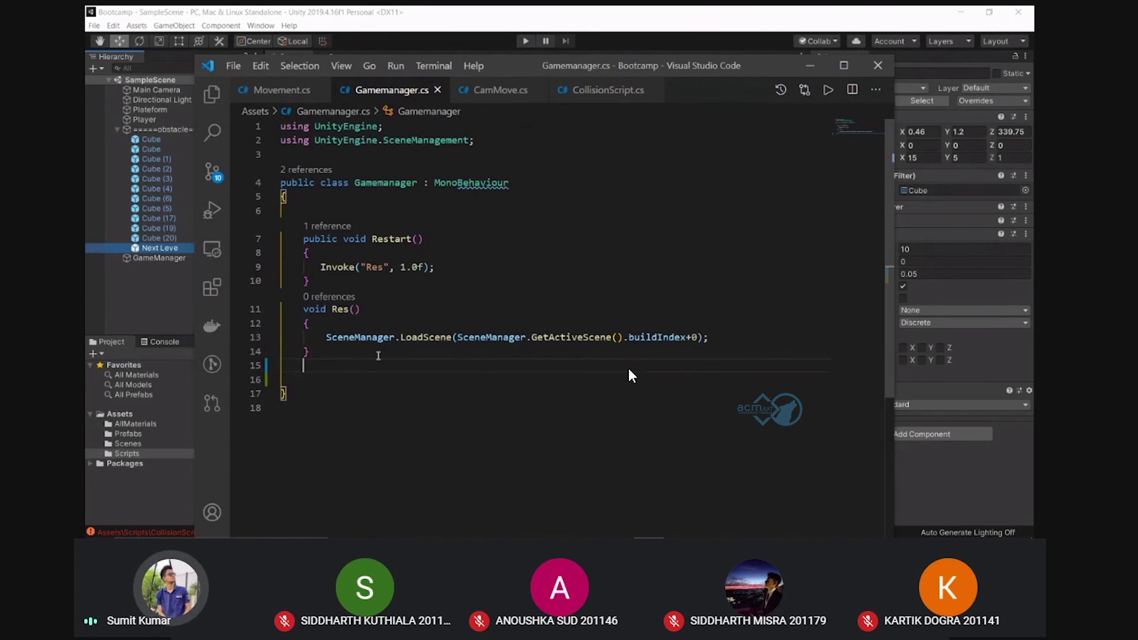
{"action": "type", "text": "void "}
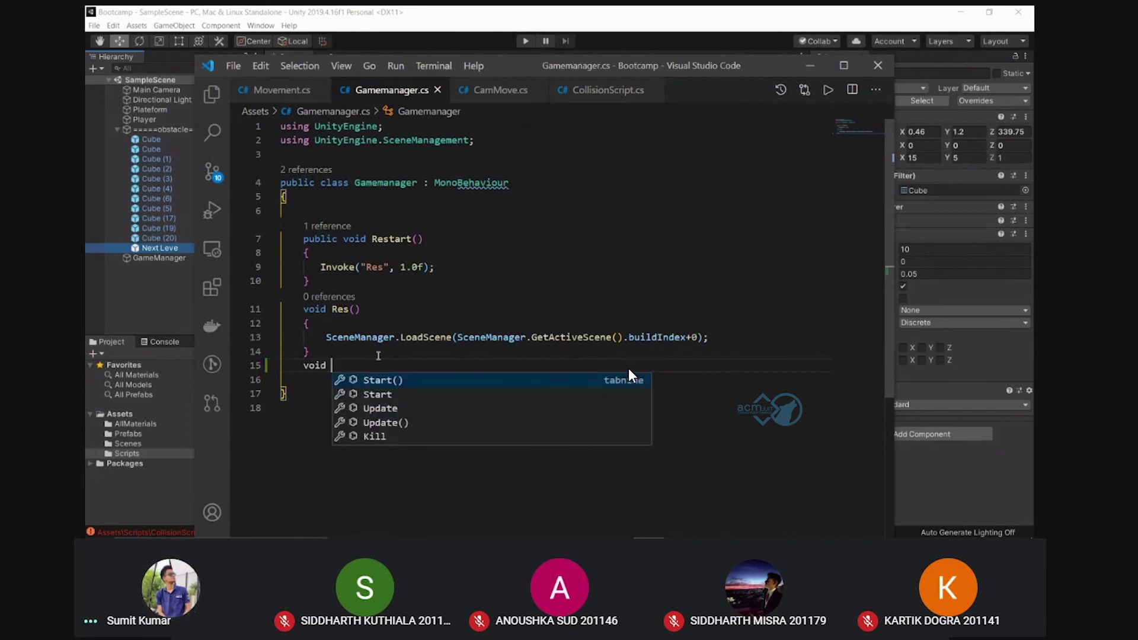
{"action": "type", "text": "ne"}
{"action": "key", "text": "Escape"}
{"action": "key", "text": "BackSpace"}
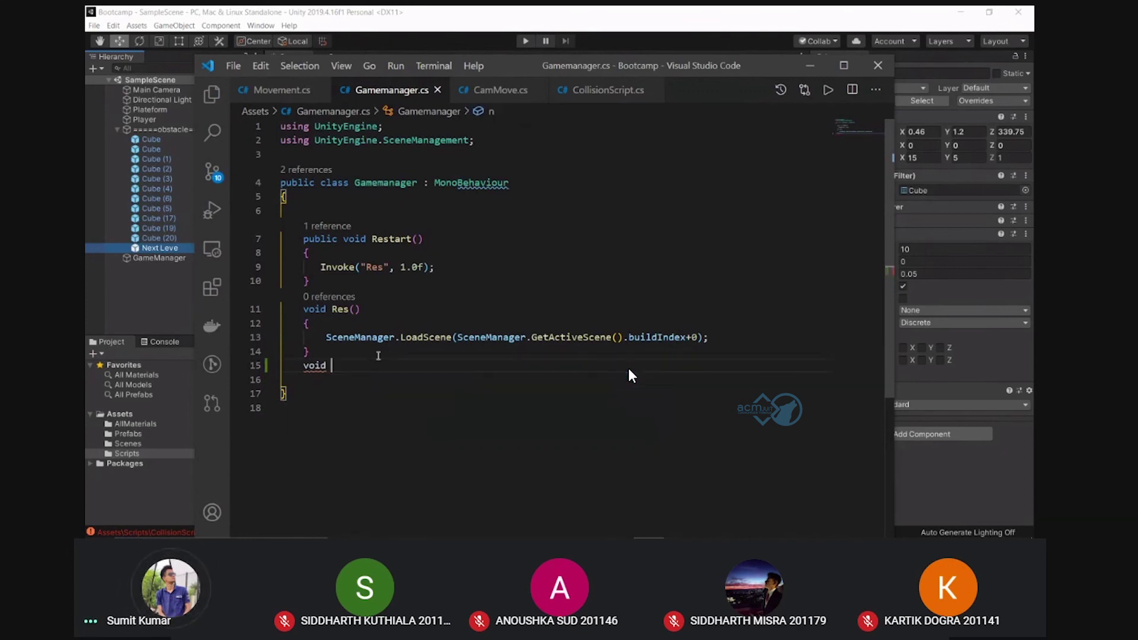
{"action": "type", "text": "nex"}
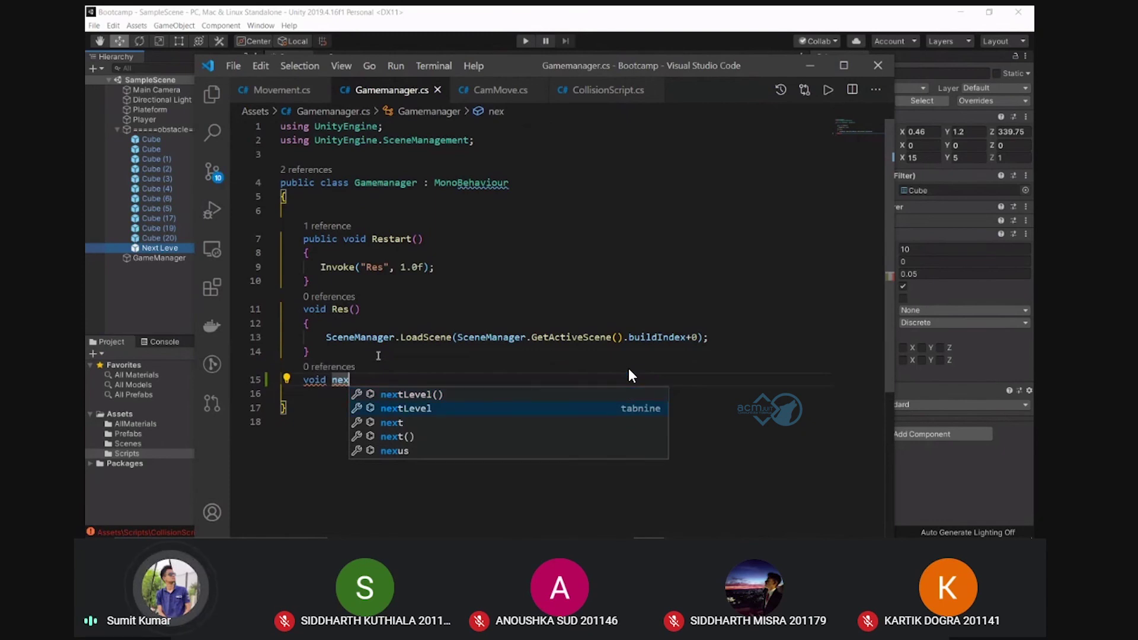
{"action": "key", "text": "Up"}
{"action": "key", "text": "Up"}
{"action": "key", "text": "Down"}
{"action": "key", "text": "Return"}
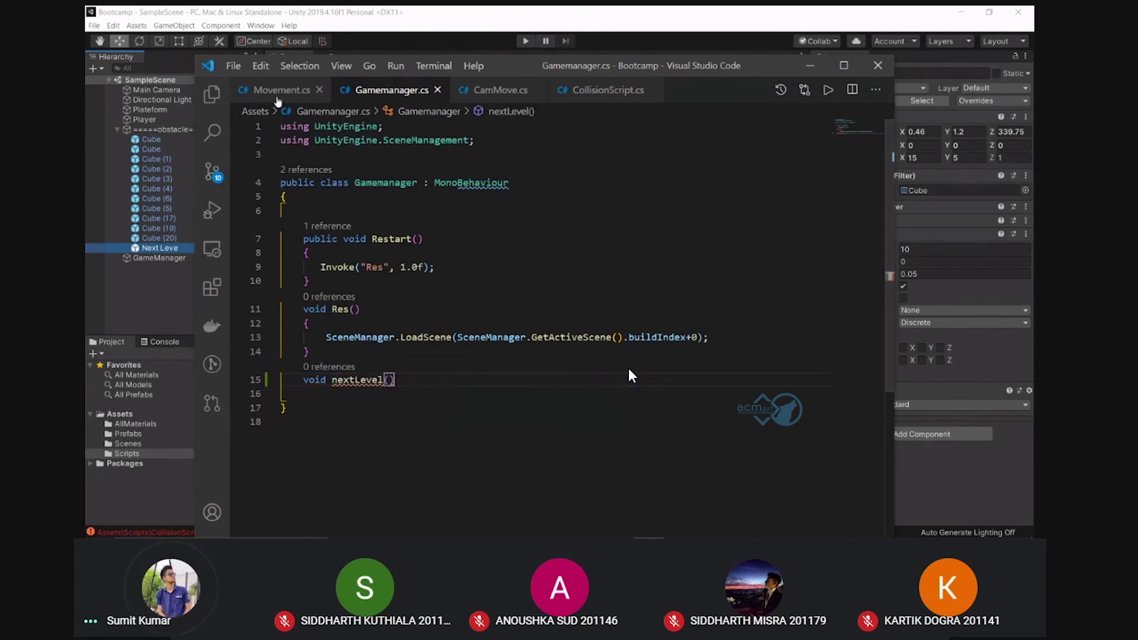
Rename the method to NextLevel and open its body with braces
{"action": "left_click", "coordinate": [613, 93]}
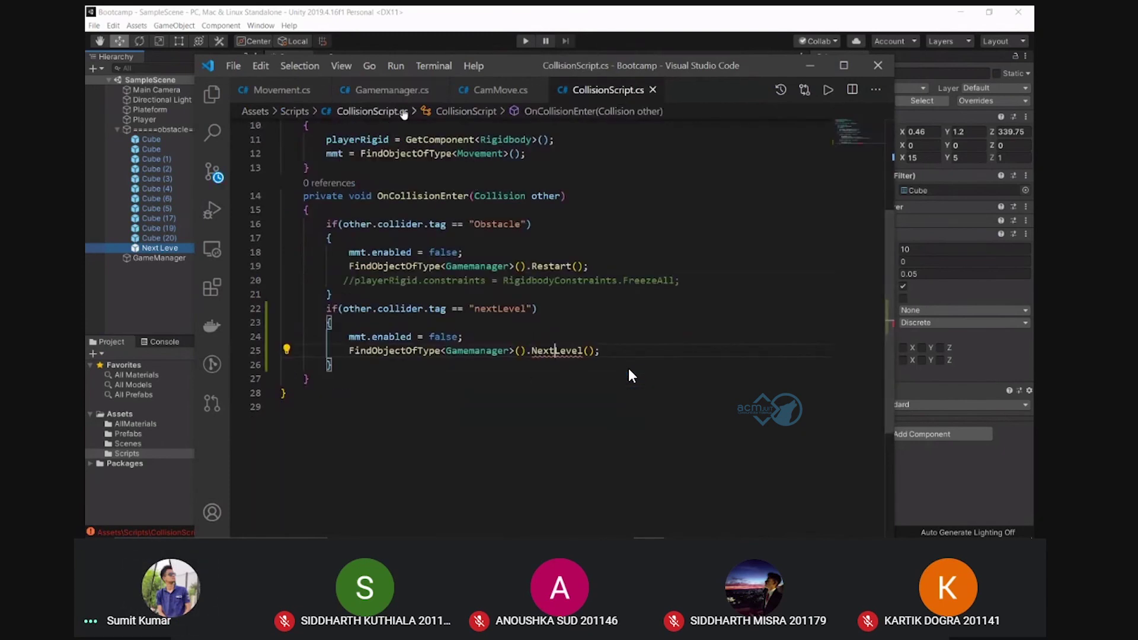
{"action": "left_click", "coordinate": [385, 90]}
{"action": "left_click", "coordinate": [388, 379]}
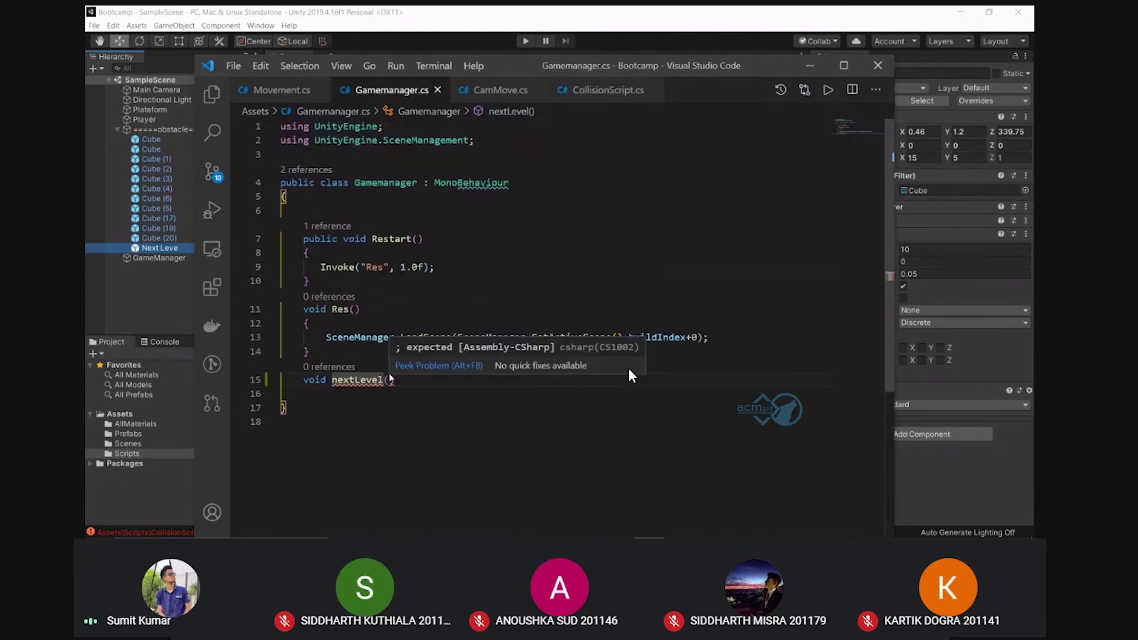
{"action": "double_click", "coordinate": [388, 379]}
{"action": "type", "text": "NextLevel"}
{"action": "key", "text": "End"}
{"action": "key", "text": "Return"}
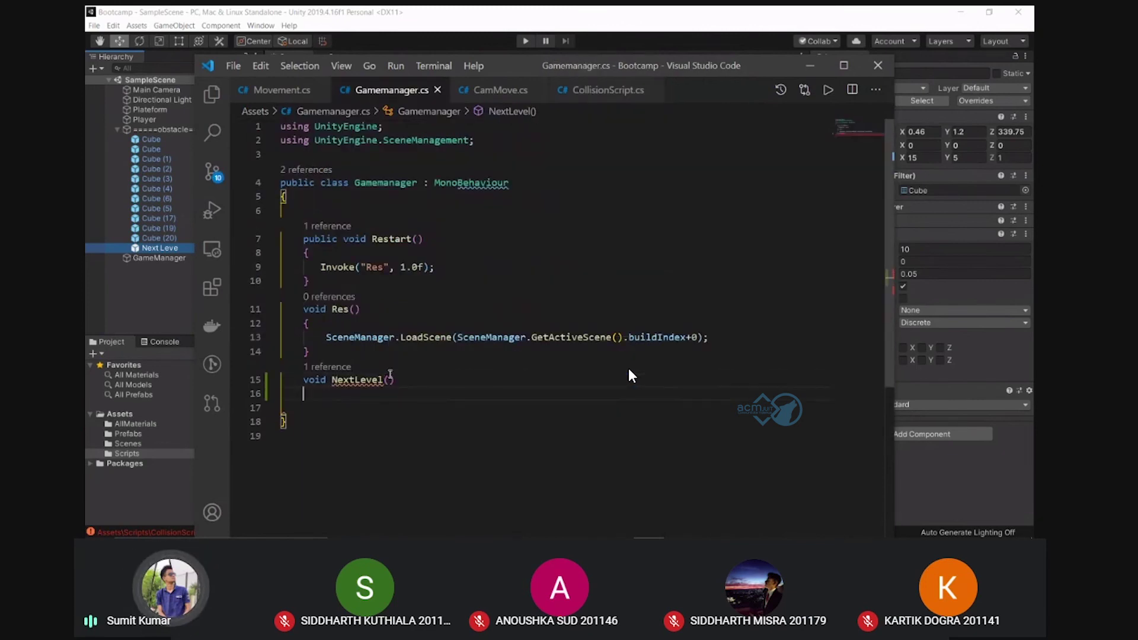
{"action": "type", "text": "{"}
{"action": "key", "text": "Return"}
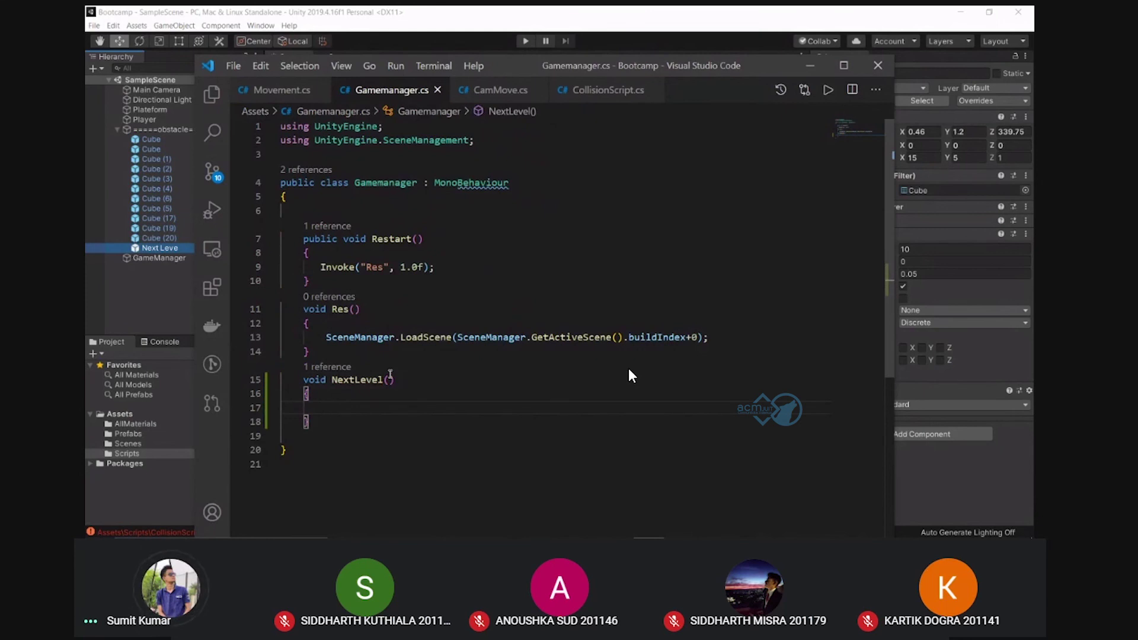
Make NextLevel() call SceneManager.LoadScene(SceneManager.GetActiveScene().buildIndex+1);
{"action": "type", "text": "Sce"}
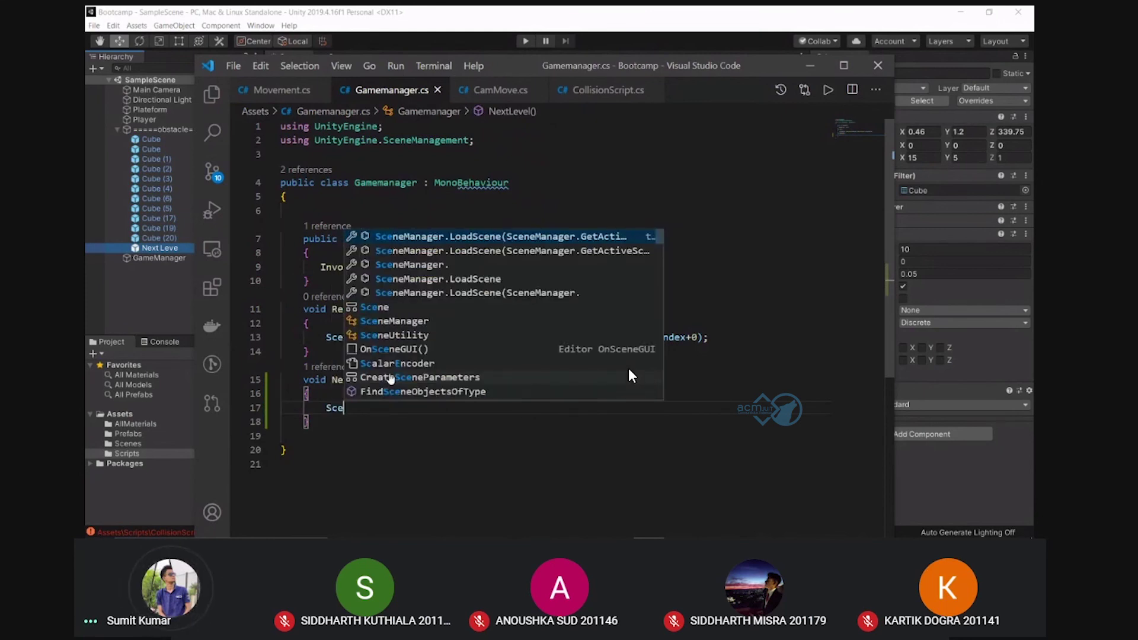
{"action": "key", "text": "Escape"}
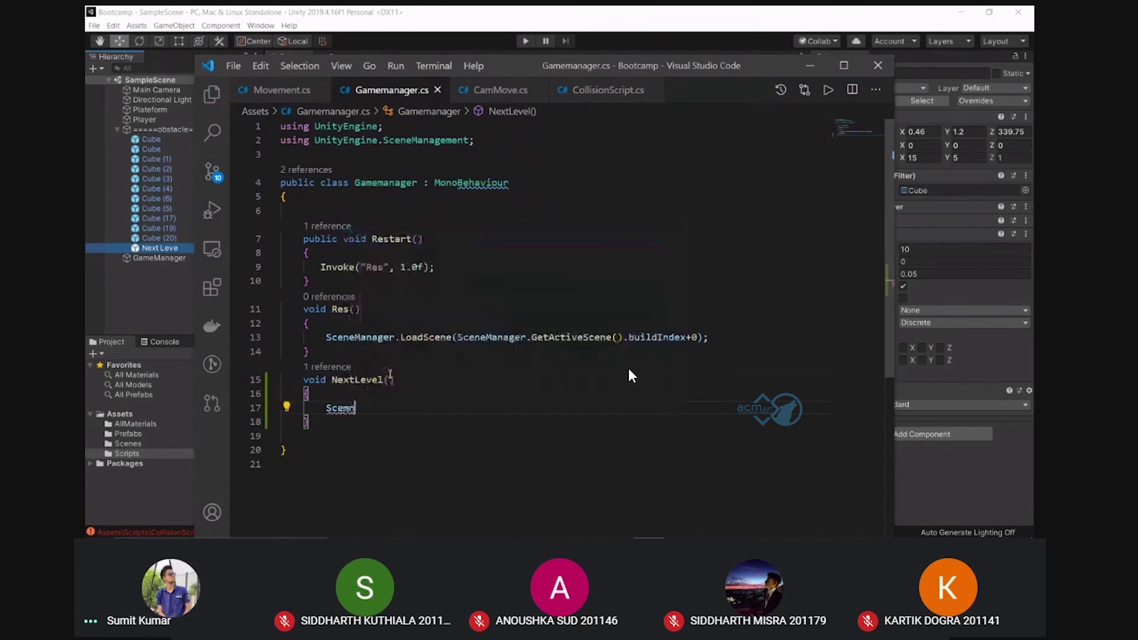
{"action": "type", "text": "neM"}
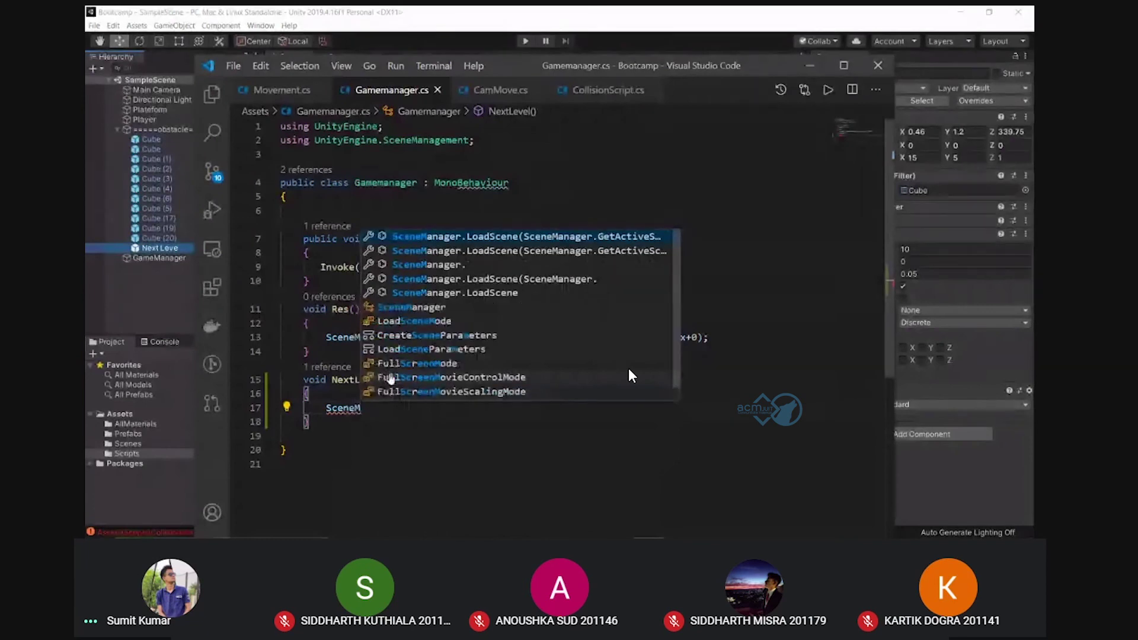
{"action": "key", "text": "Return"}
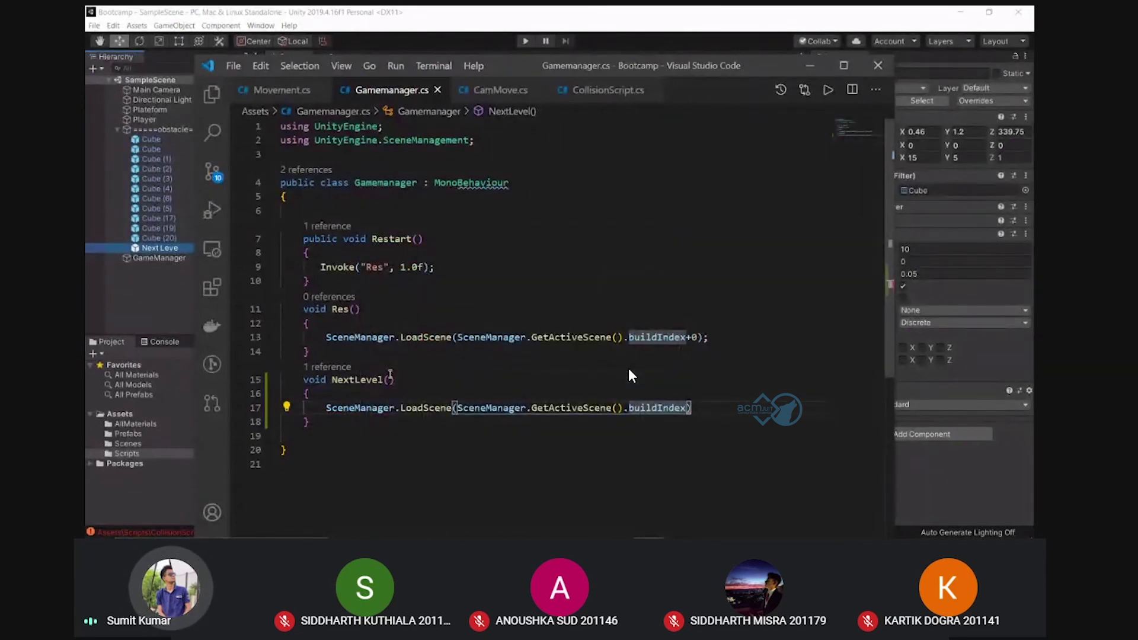
{"action": "type", "text": "+1);"}
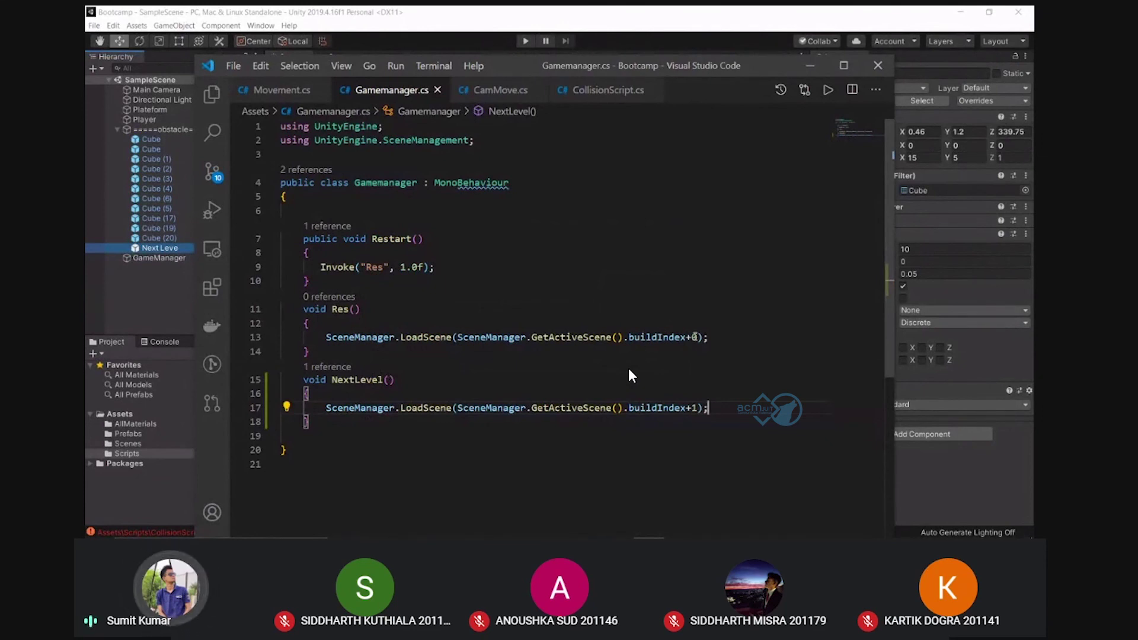
{"action": "left_click", "coordinate": [691, 337]}
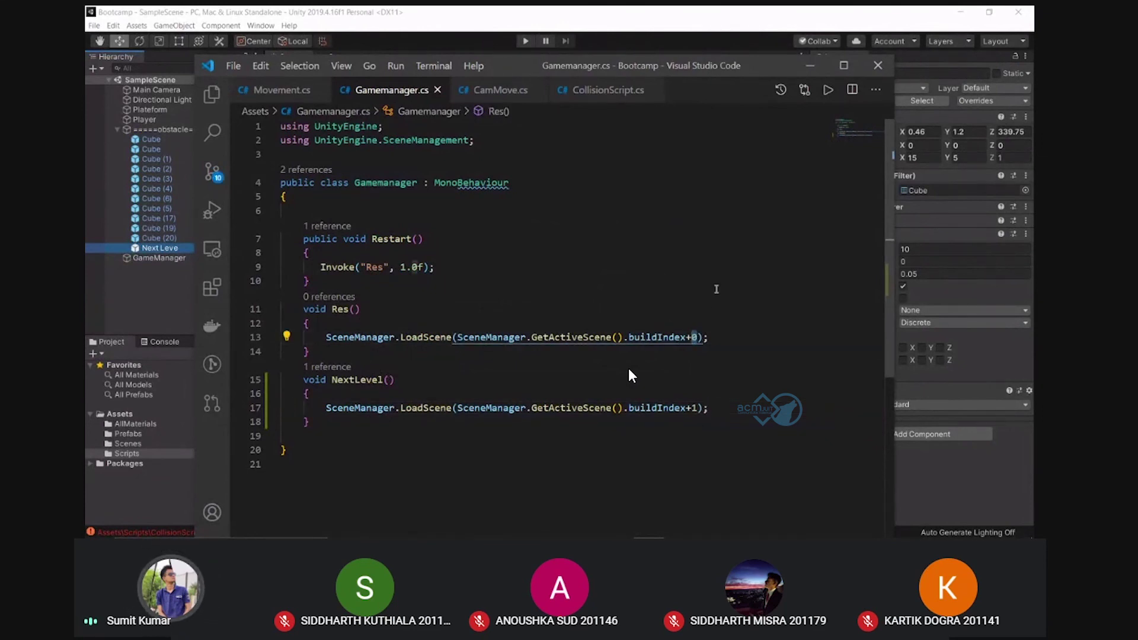
{"action": "left_click", "coordinate": [692, 408]}
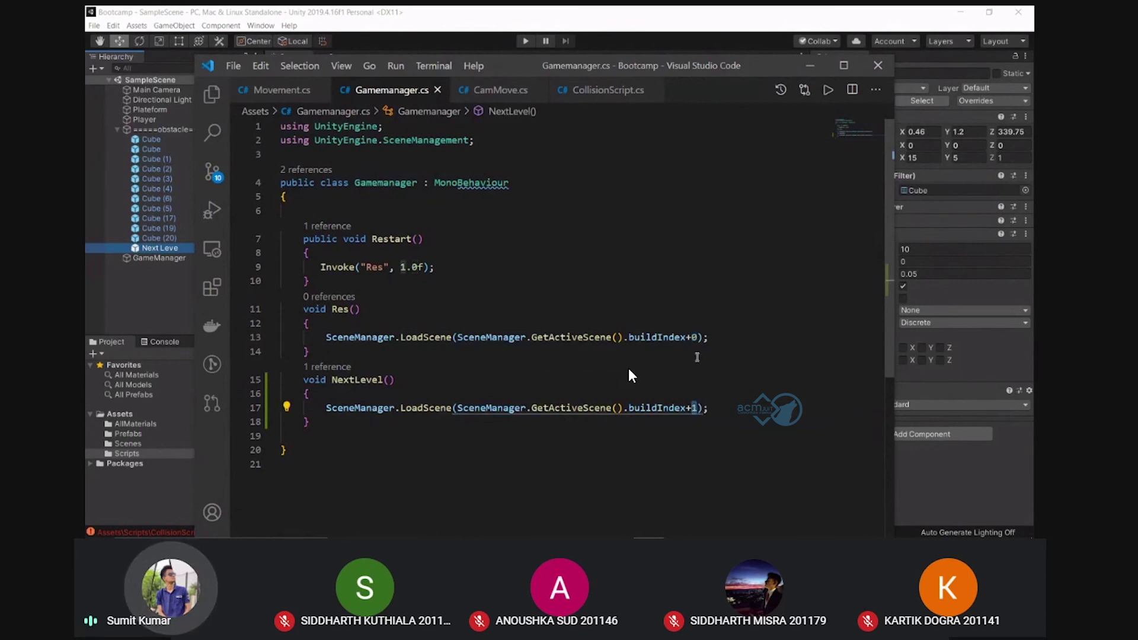
{"action": "left_click", "coordinate": [618, 383]}
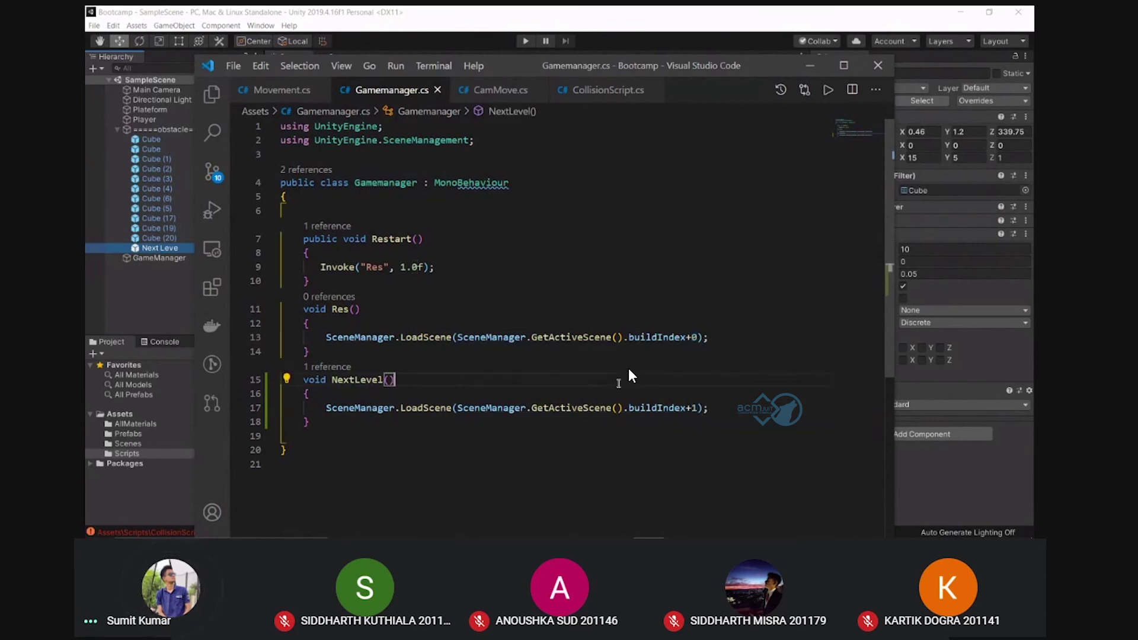
{"action": "left_click", "coordinate": [600, 91]}
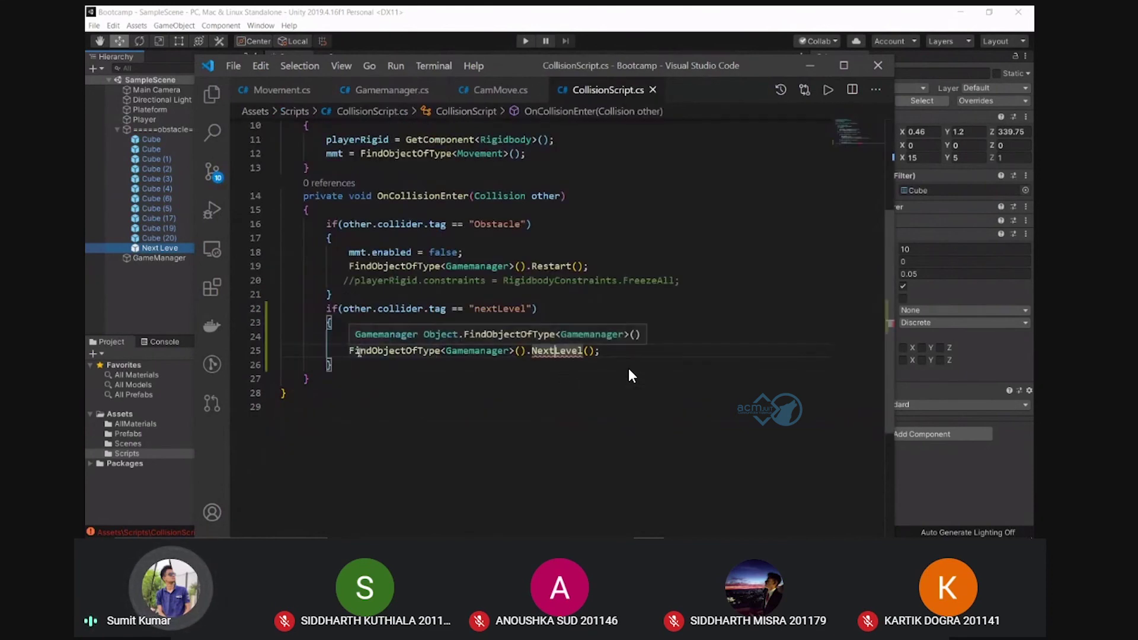
{"action": "key", "text": "ctrl+Right"}
{"action": "key", "text": "shift+Right"}
{"action": "key", "text": "shift+Right"}
{"action": "key", "text": "shift+Right"}
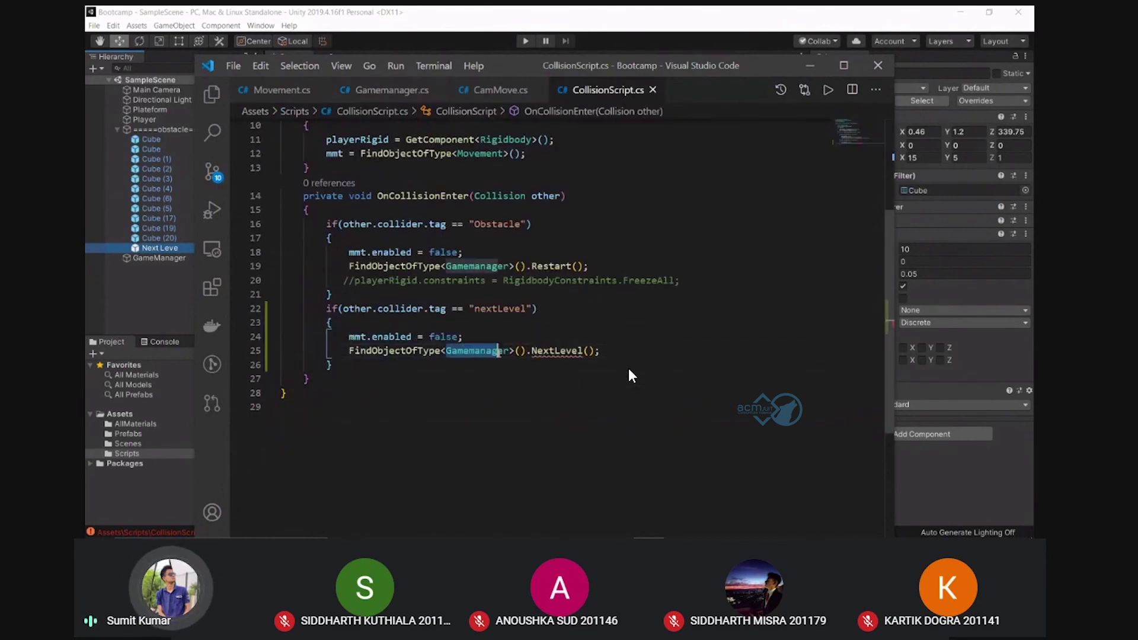
{"action": "key", "text": "shift+Right"}
{"action": "key", "text": "shift+Right"}
{"action": "key", "text": "shift+Right"}
{"action": "key", "text": "shift+Right"}
{"action": "key", "text": "ctrl+Right"}
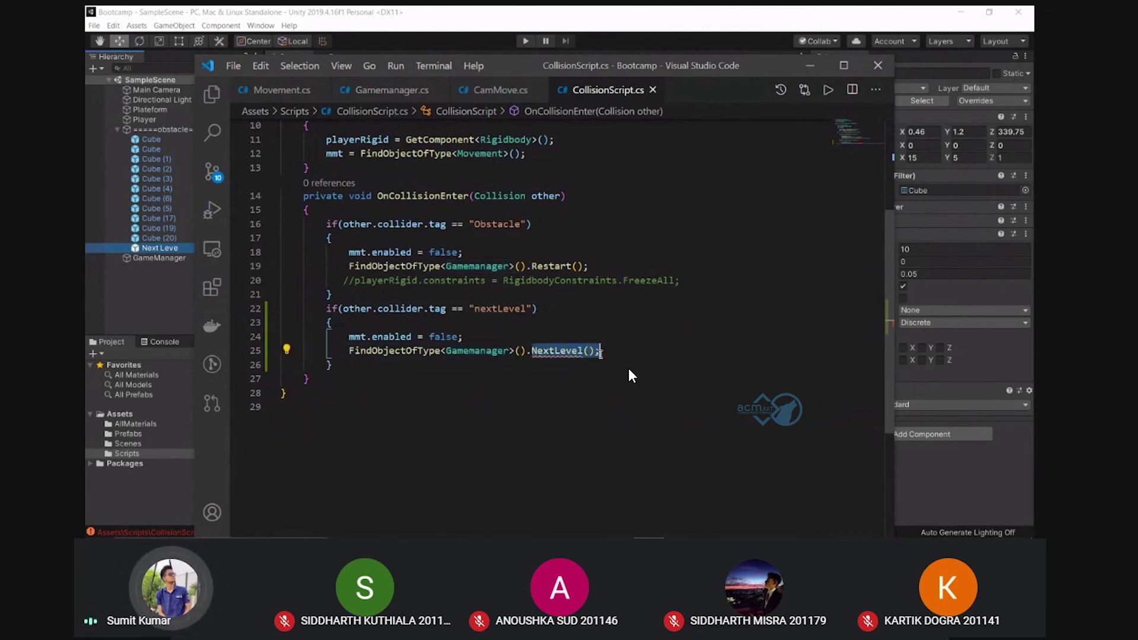
{"action": "left_click", "coordinate": [655, 343]}
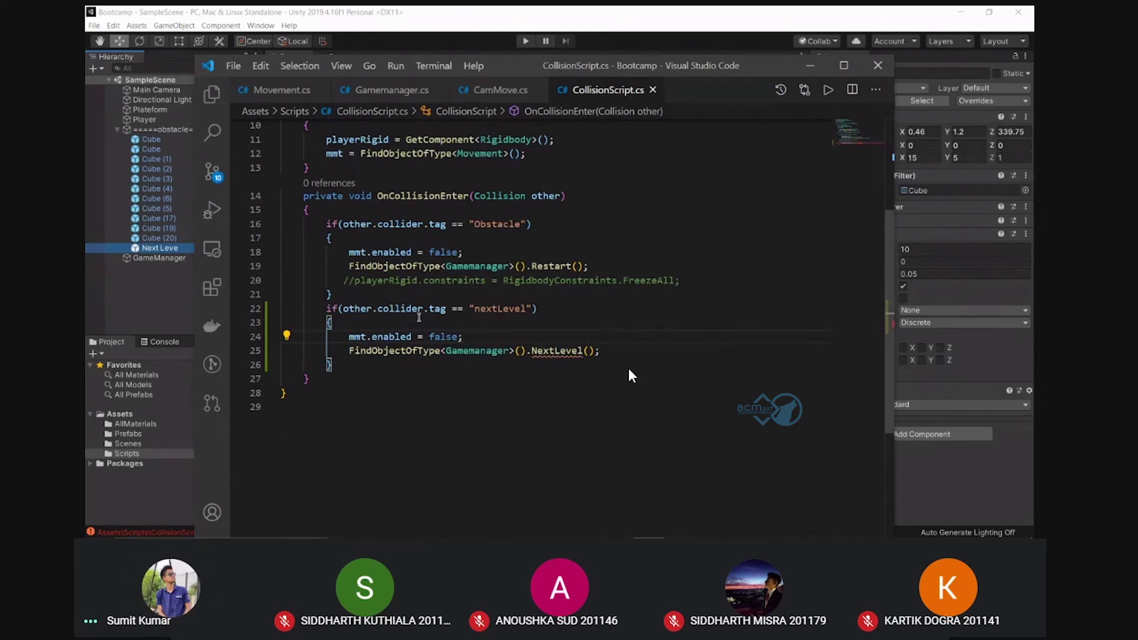
{"action": "mouse_move", "coordinate": [326, 308]}
{"action": "left_mouse_down"}
{"action": "mouse_move", "coordinate": [373, 383]}
{"action": "mouse_move", "coordinate": [374, 370]}
{"action": "left_mouse_up"}
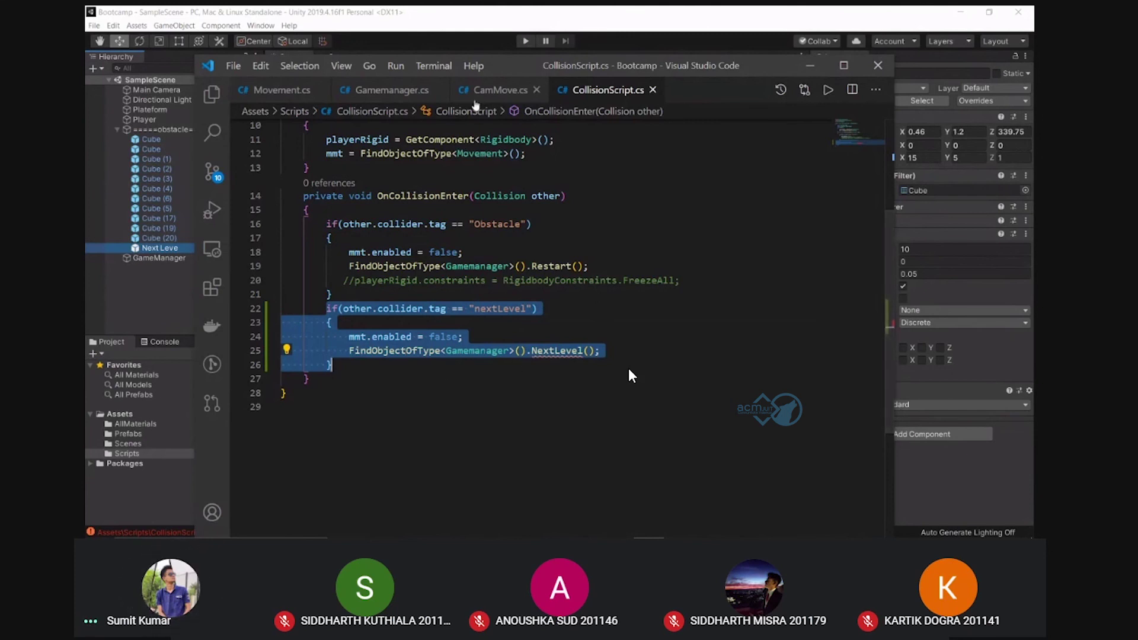
Jump to the NextLevel() definition, make it public, and switch back to Unity
{"action": "left_click", "coordinate": [557, 350], "text": "ctrl"}
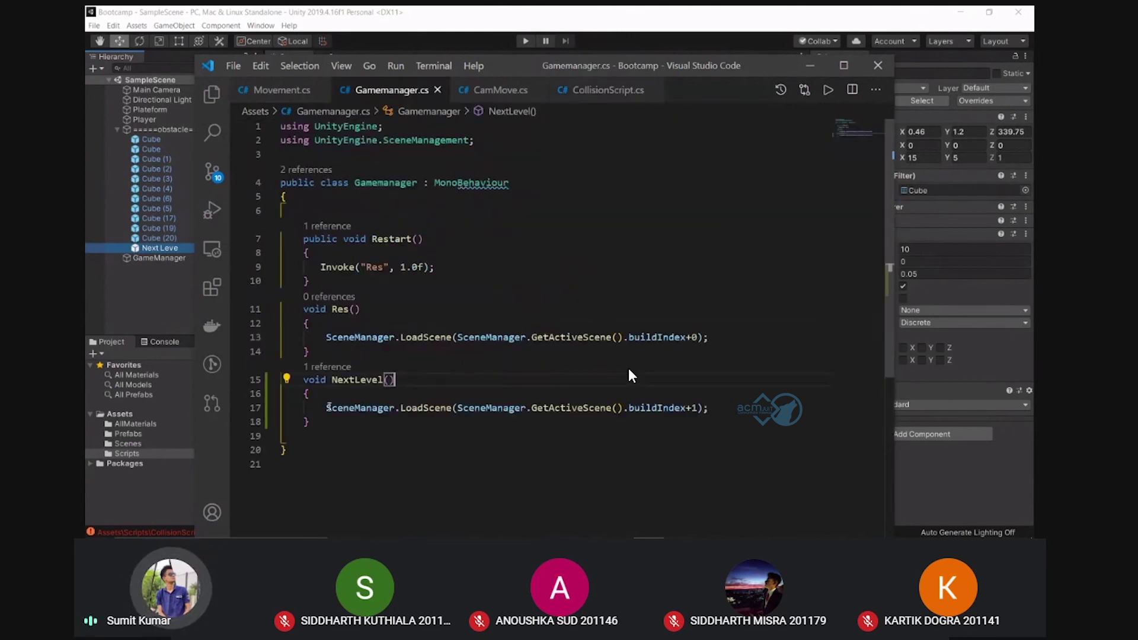
{"action": "left_click_drag", "start_coordinate": [327, 407], "coordinate": [742, 405]}
{"action": "left_click", "coordinate": [742, 405]}
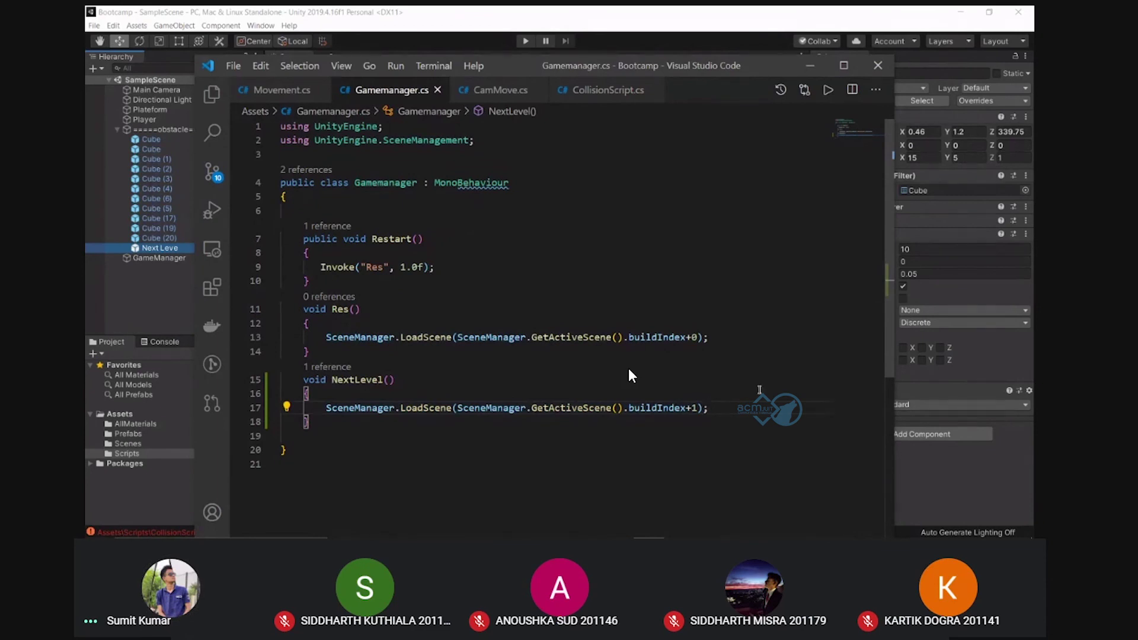
{"action": "left_click", "coordinate": [304, 380]}
{"action": "type", "text": "public"}
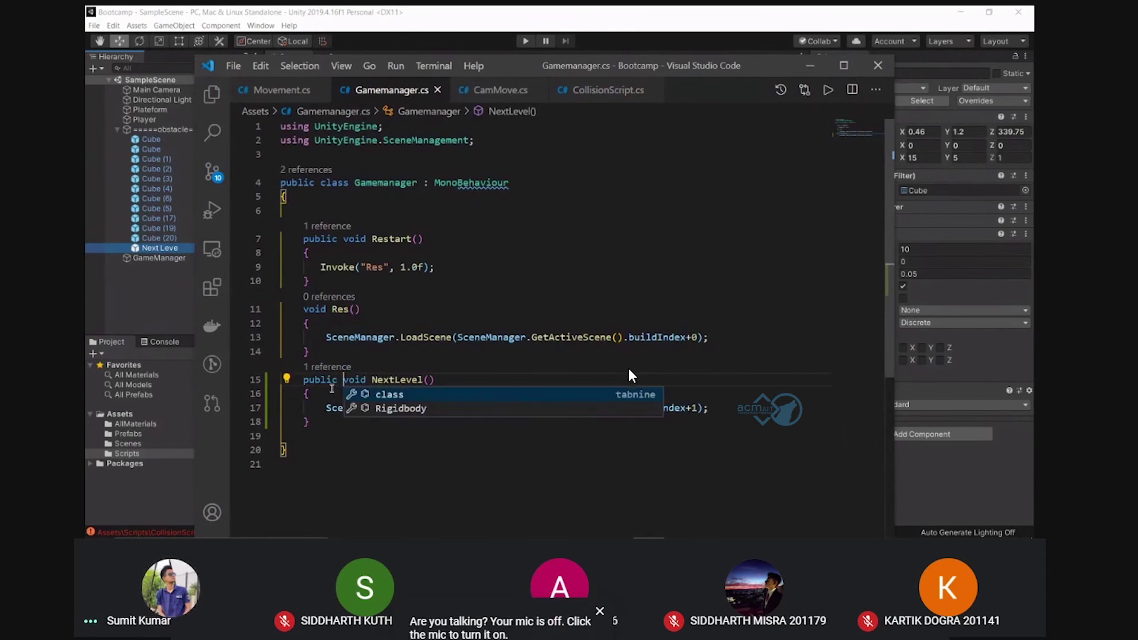
{"action": "key", "text": "alt+Tab"}
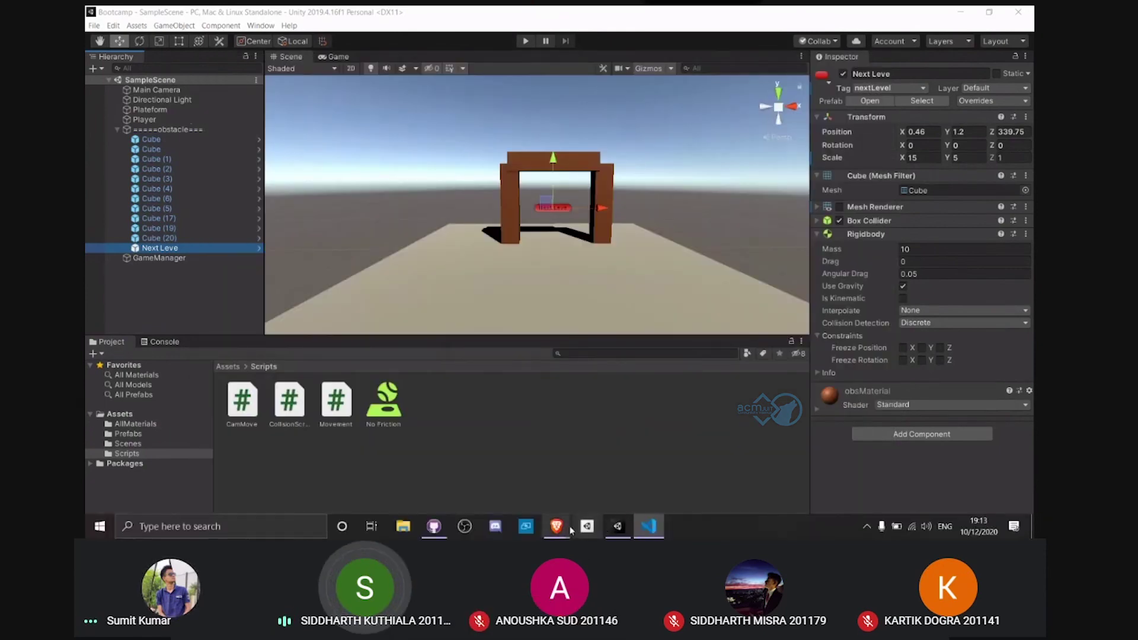
Bring Google Meet forward, then return Visual Studio Code with Gamemanager.cs to the front
{"action": "mouse_move", "coordinate": [556, 527]}
{"action": "left_click", "coordinate": [551, 433]}
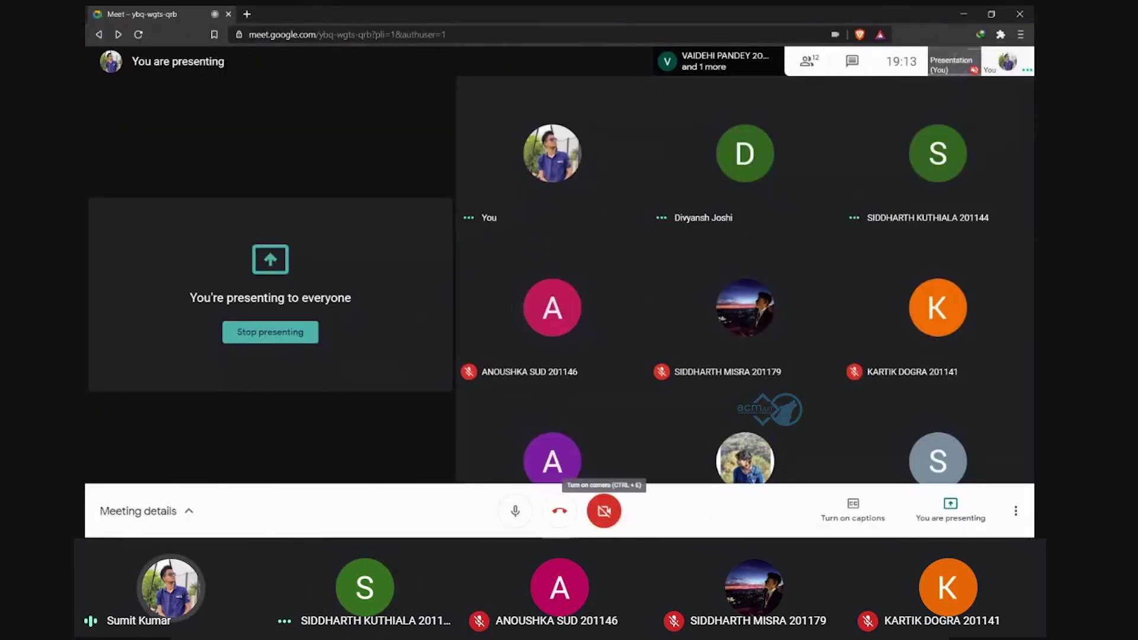
{"action": "left_click", "coordinate": [649, 525]}
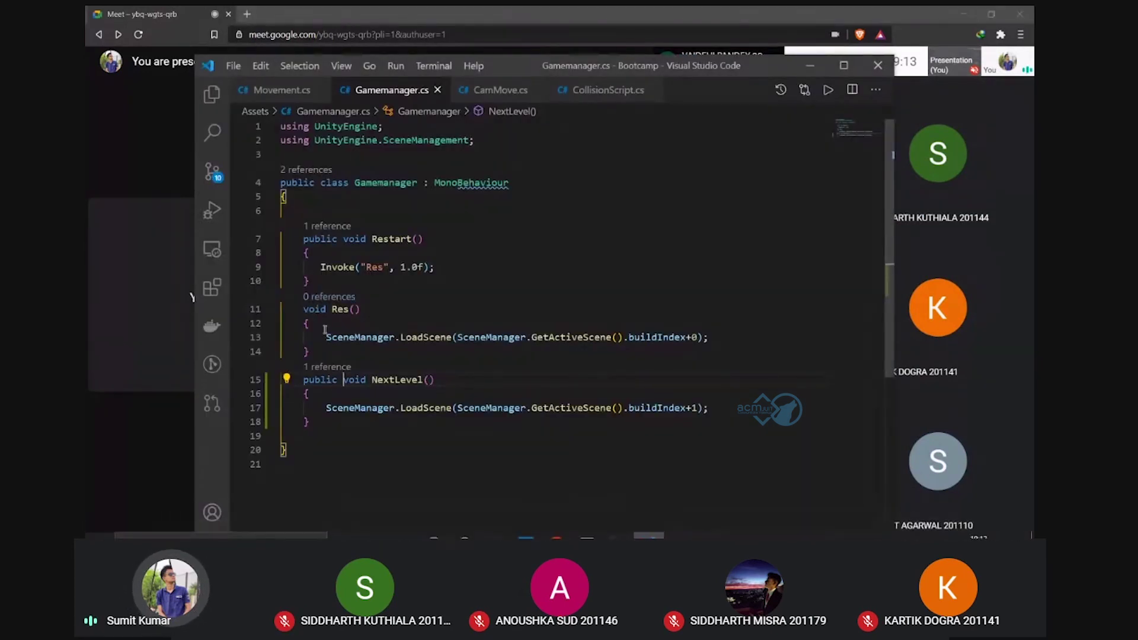
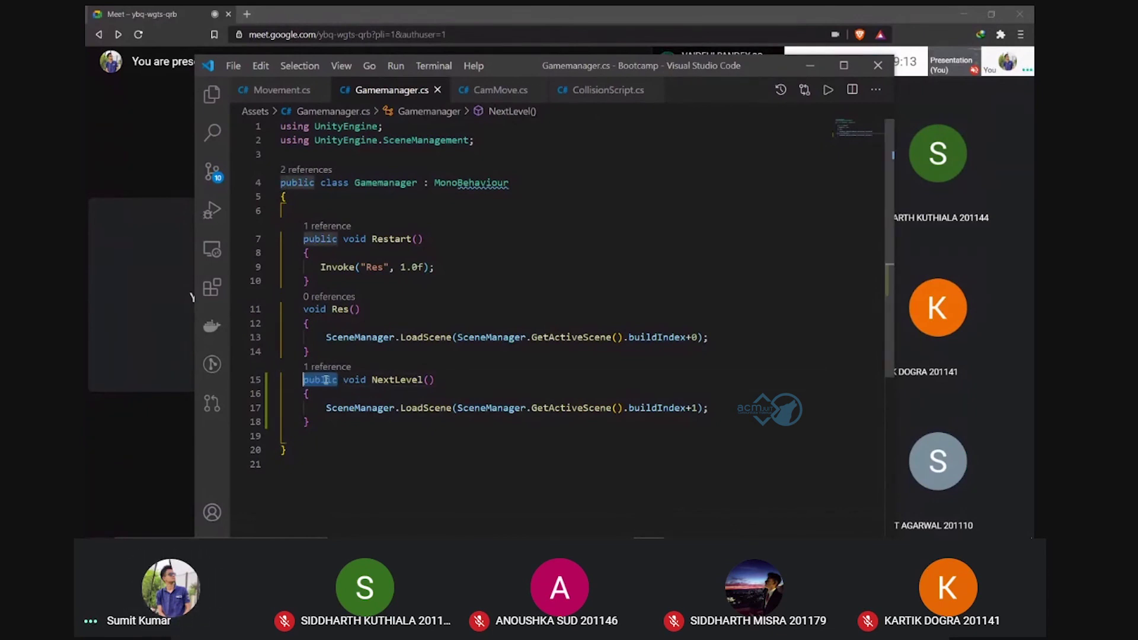
Copy the Restart, Res and NextLevel methods (lines 7–18) of Gamemanager.cs, then switch to Google Meet
{"action": "left_click", "coordinate": [321, 239]}
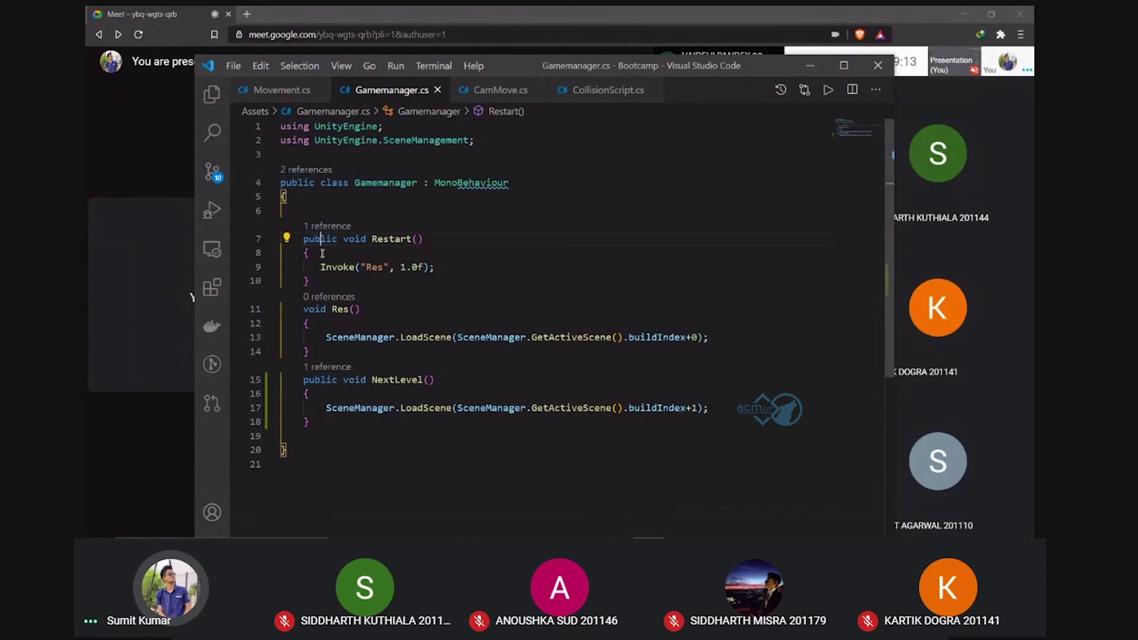
{"action": "left_click", "coordinate": [326, 380]}
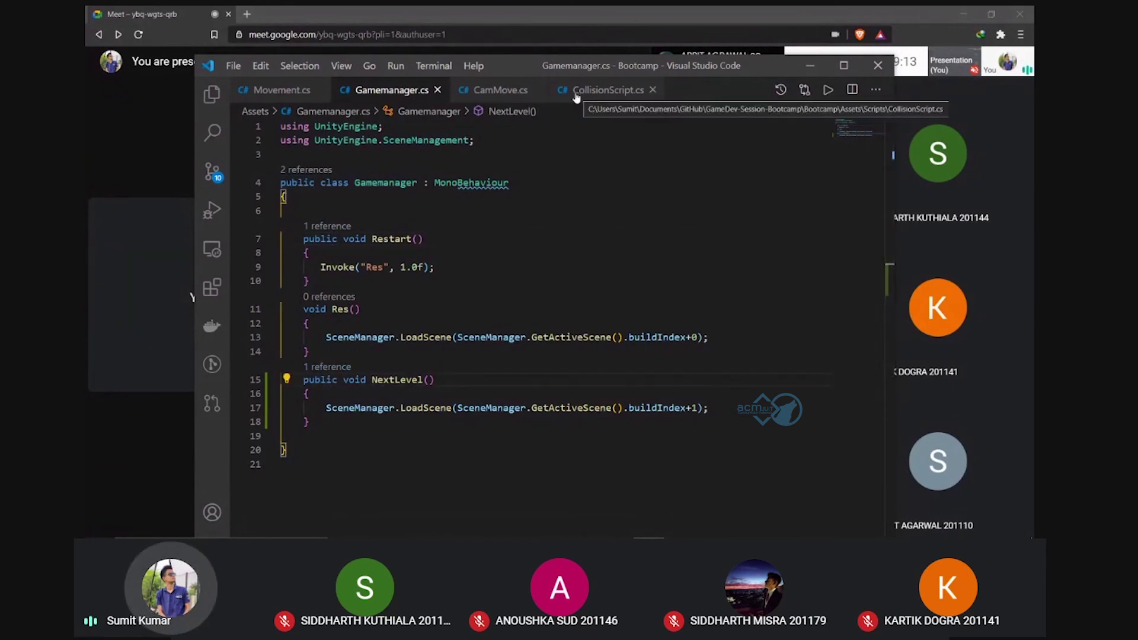
{"action": "left_click", "coordinate": [329, 423]}
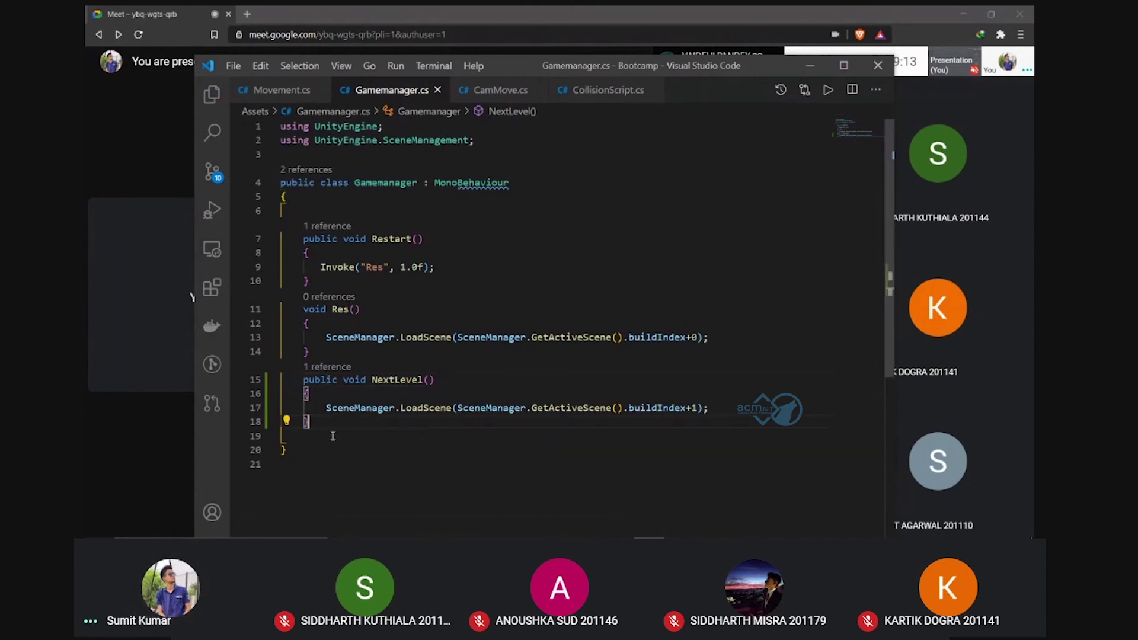
{"action": "left_click_drag", "start_coordinate": [311, 422], "coordinate": [303, 239]}
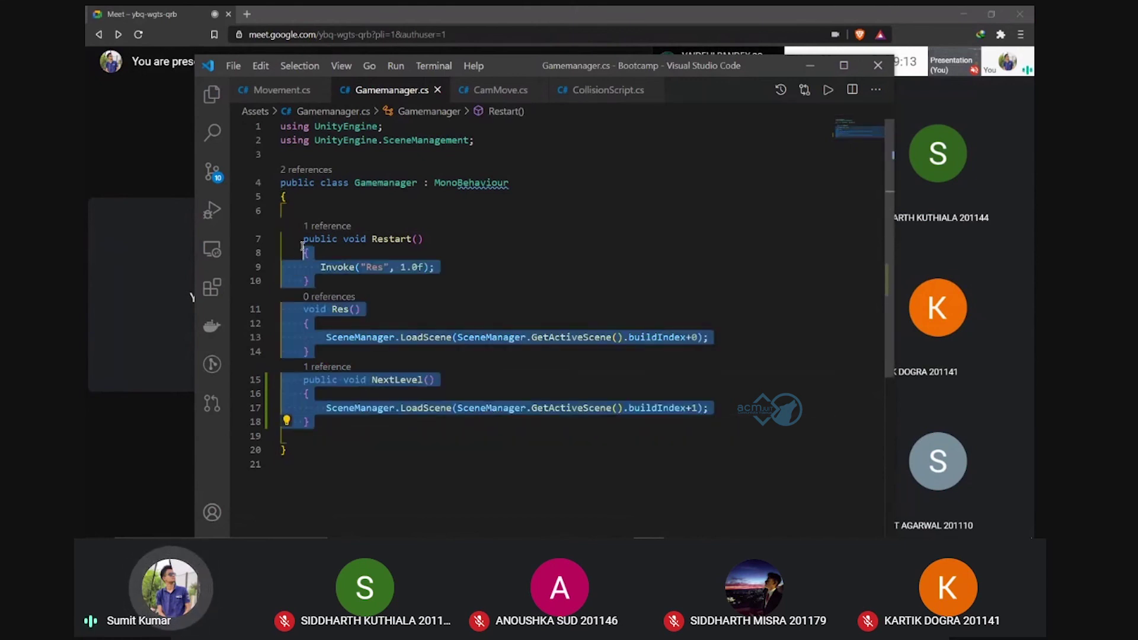
{"action": "right_click", "coordinate": [302, 239]}
{"action": "left_click", "coordinate": [305, 429]}
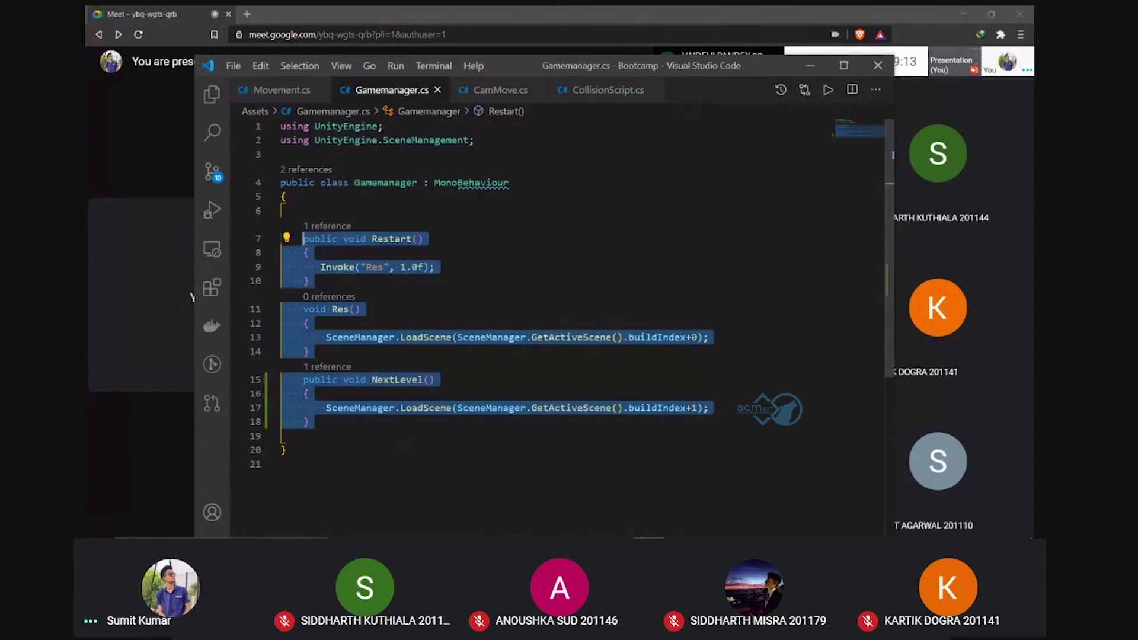
{"action": "left_click", "coordinate": [930, 161]}
Paste the Restart, Res and NextLevel code into the Meet chat, send it, and return to VS Code
{"action": "left_click", "coordinate": [852, 66]}
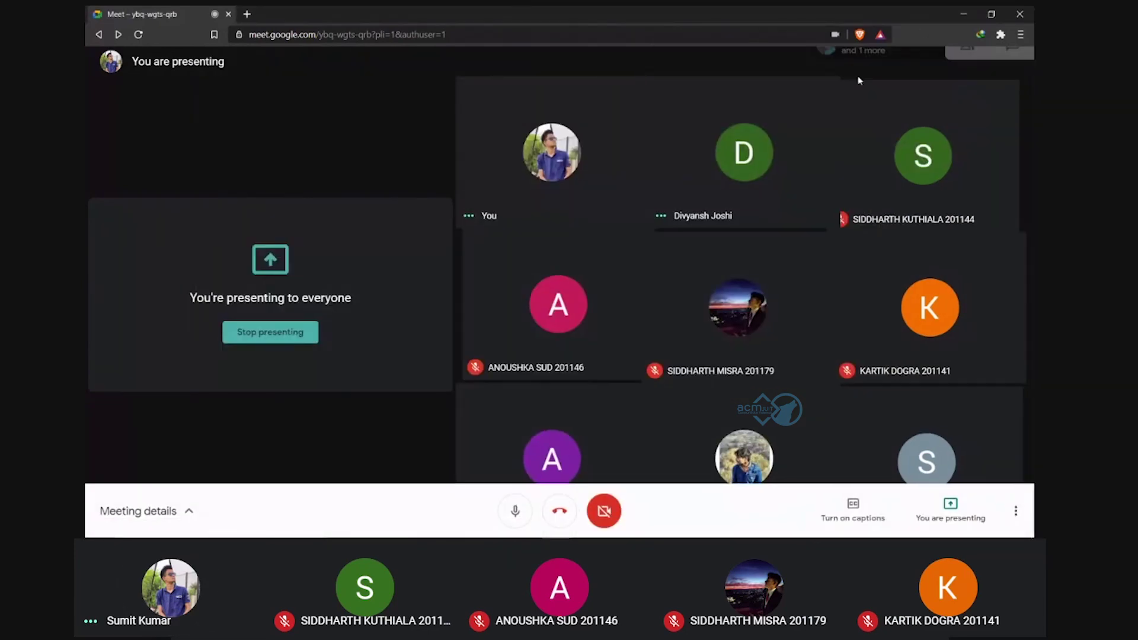
{"action": "right_click", "coordinate": [912, 511]}
{"action": "left_click", "coordinate": [895, 379]}
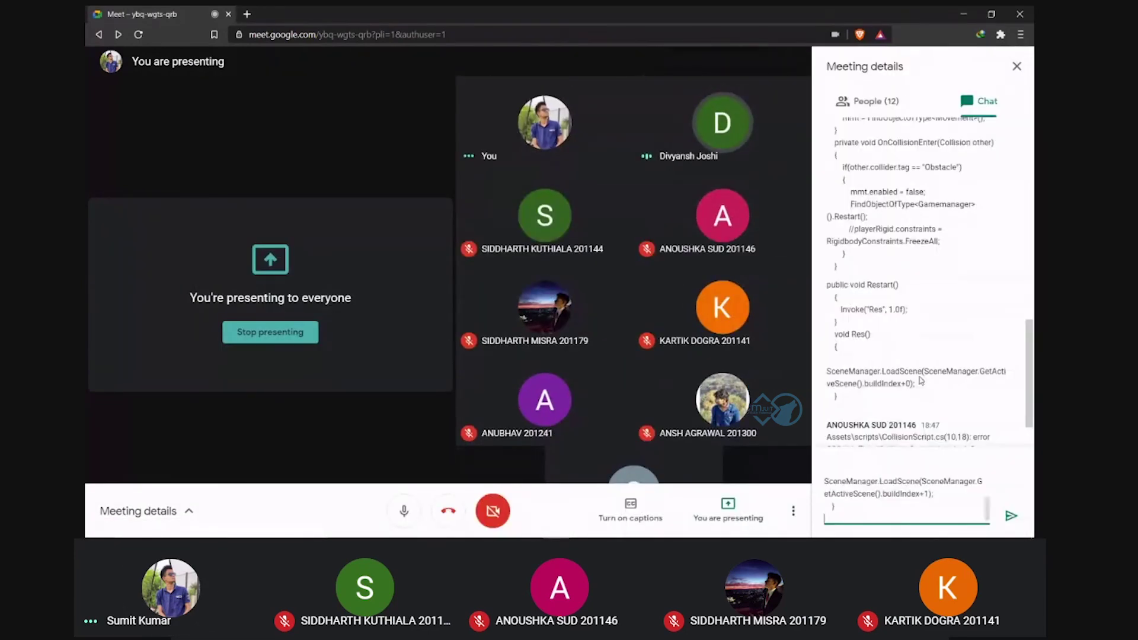
{"action": "left_click", "coordinate": [1011, 516]}
{"action": "mouse_move", "coordinate": [634, 535]}
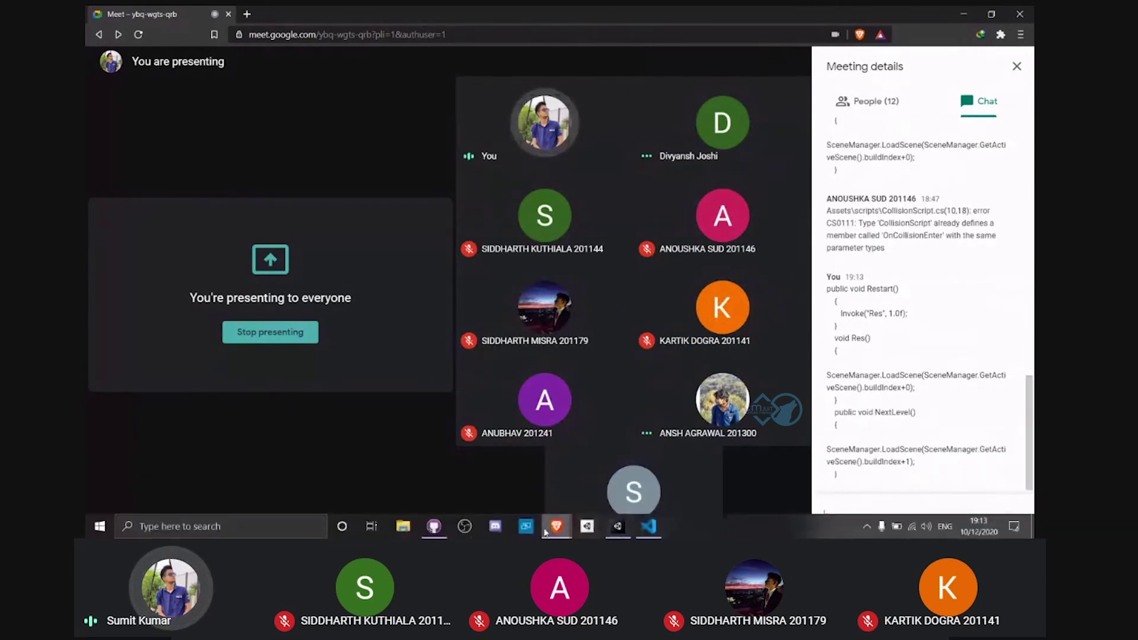
{"action": "left_click", "coordinate": [649, 526]}
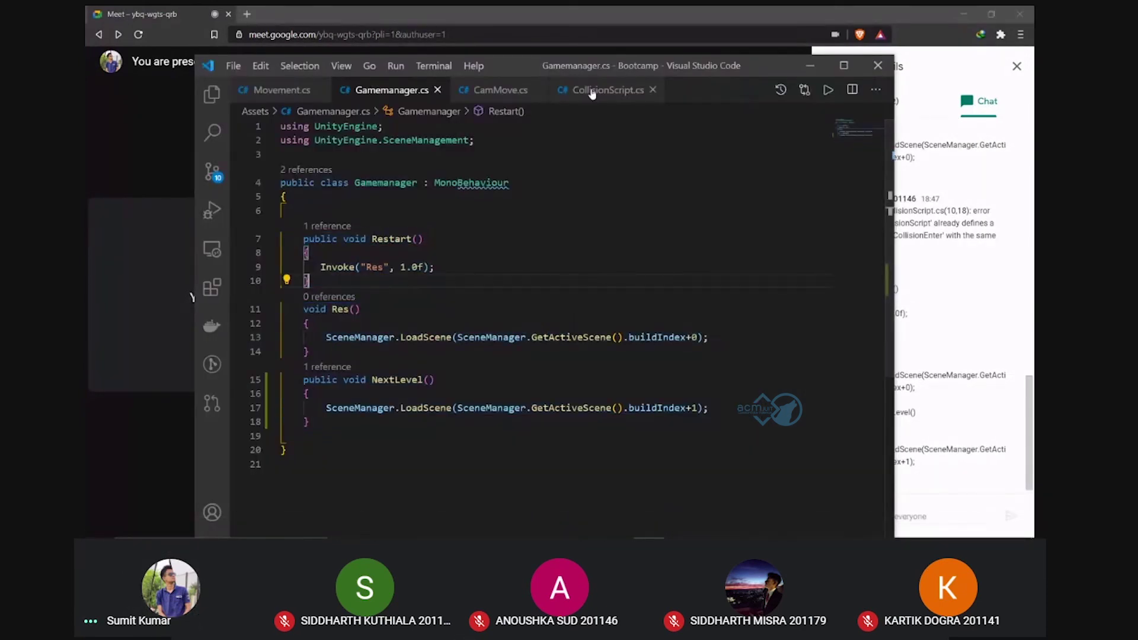
Select and copy the body of CollisionScript.cs, then switch back to Google Meet
{"action": "left_click", "coordinate": [590, 90]}
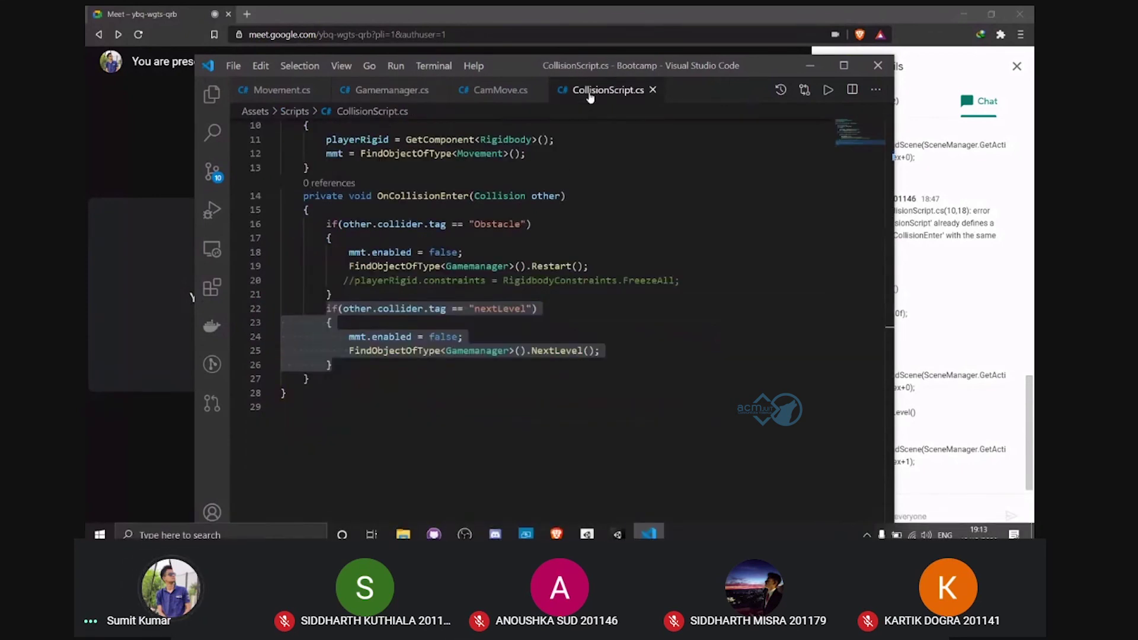
{"action": "left_click", "coordinate": [368, 368]}
{"action": "left_click_drag", "start_coordinate": [368, 368], "coordinate": [327, 223]}
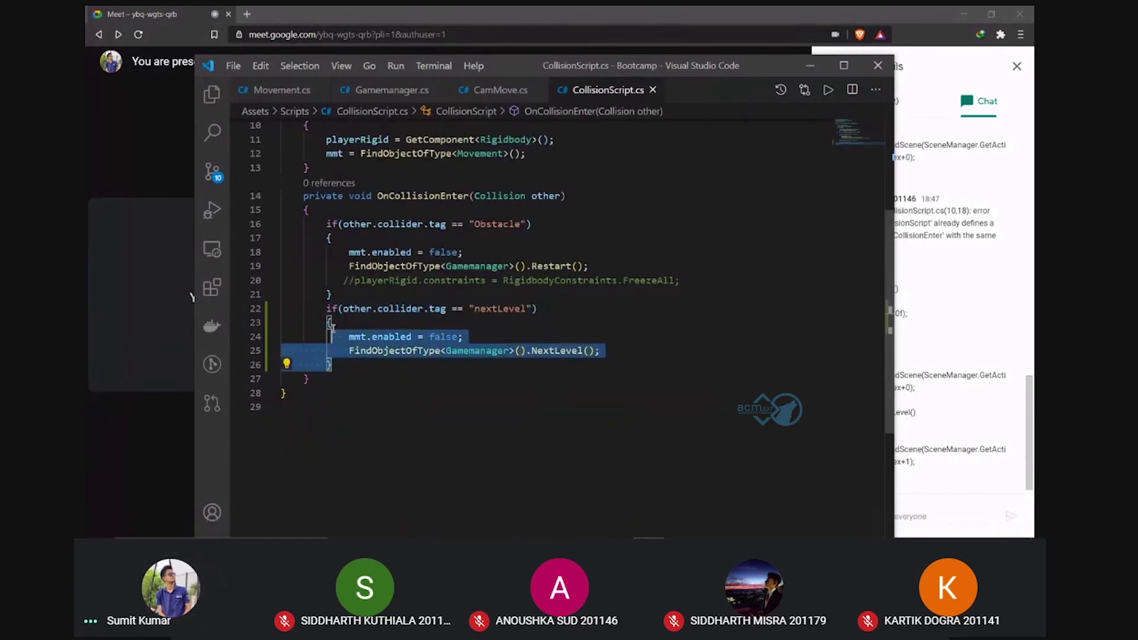
{"action": "scroll", "coordinate": [327, 223], "scroll_direction": "up", "scroll_amount": 2}
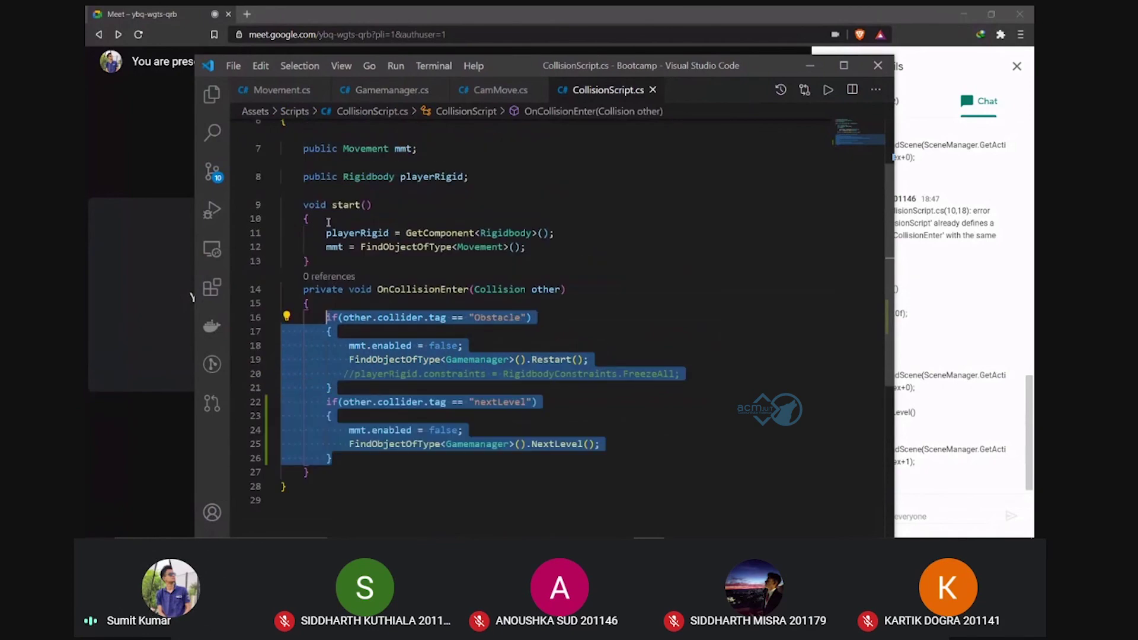
{"action": "scroll", "coordinate": [327, 223], "scroll_direction": "down", "scroll_amount": 1}
{"action": "left_click_drag", "start_coordinate": [310, 427], "coordinate": [303, 238]}
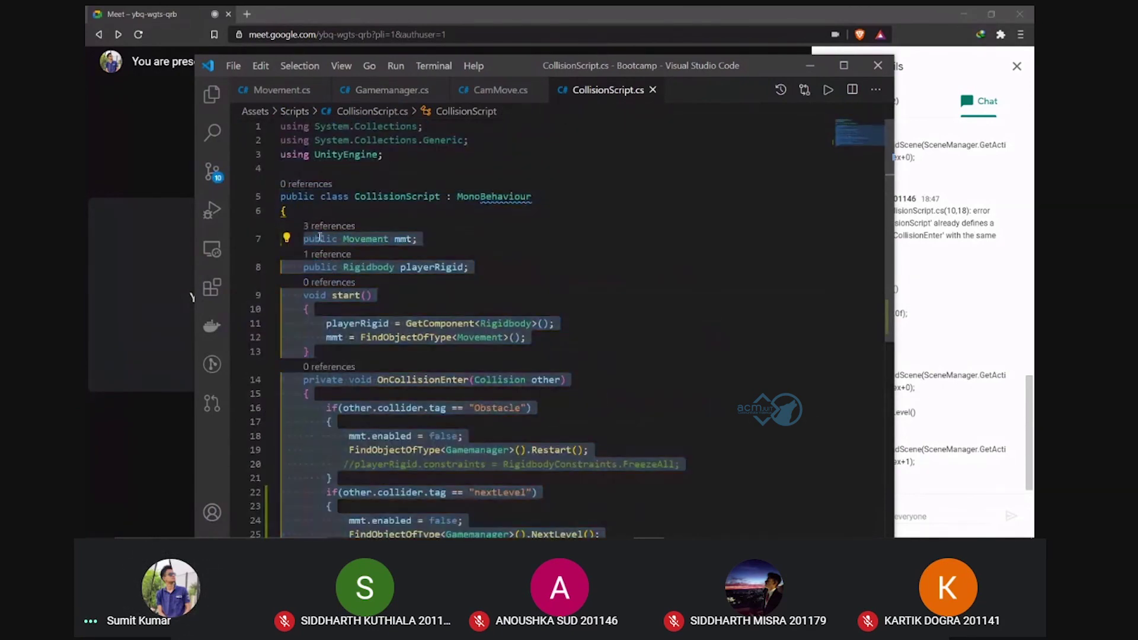
{"action": "right_click", "coordinate": [331, 380]}
{"action": "left_click", "coordinate": [389, 425]}
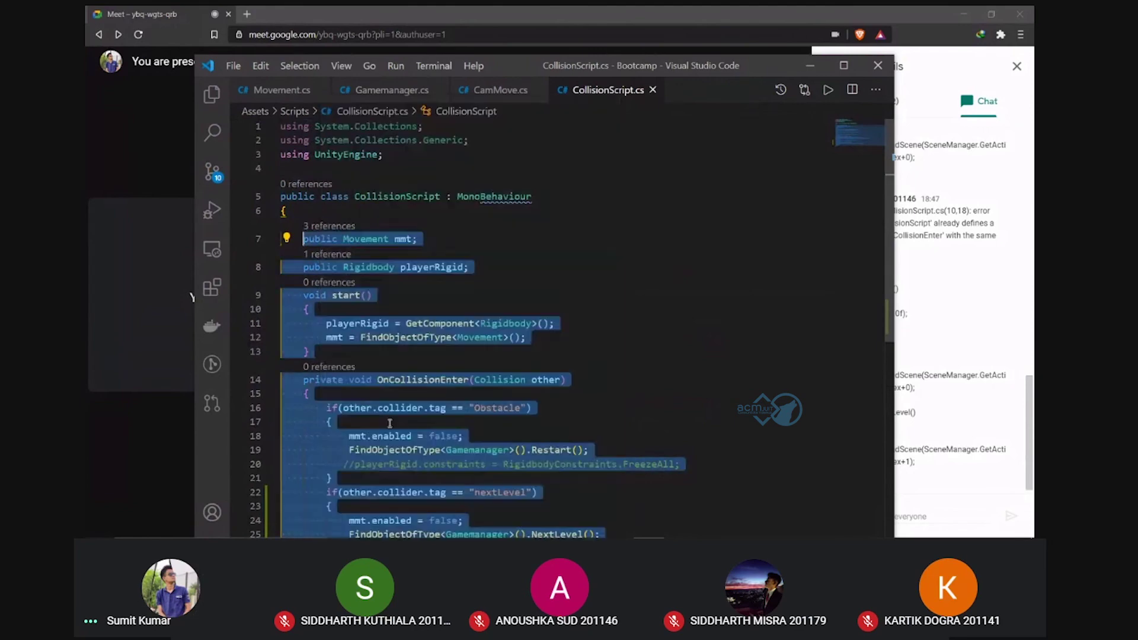
{"action": "left_click", "coordinate": [810, 64]}
Send a // separator message, then paste and send the CollisionScript code in the chat
{"action": "right_click", "coordinate": [871, 510]}
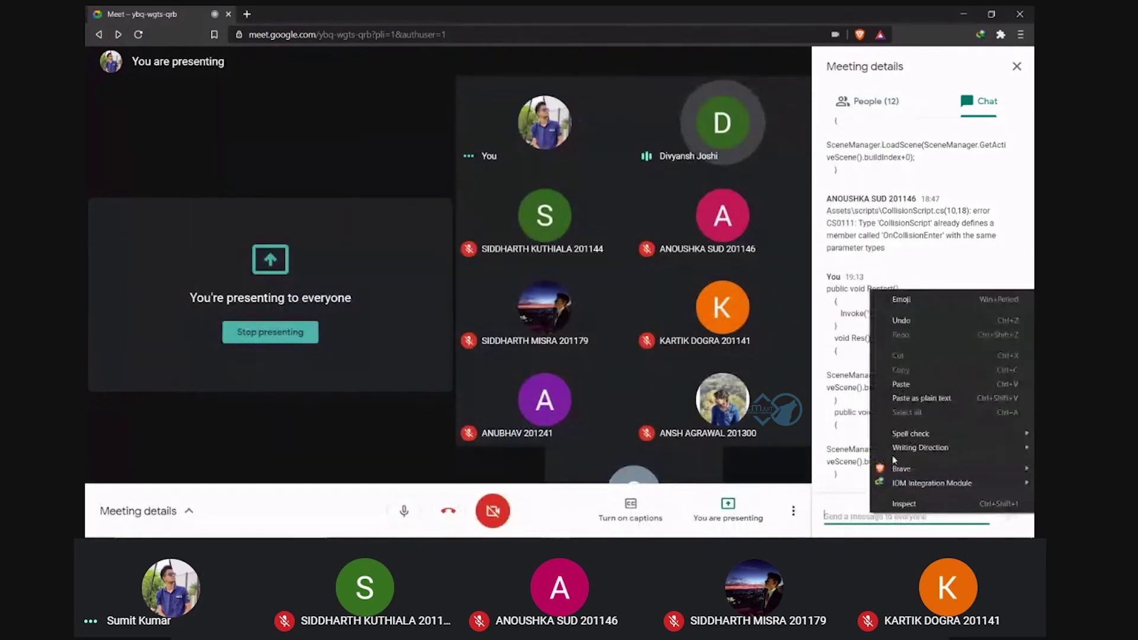
{"action": "left_click", "coordinate": [838, 507]}
{"action": "type", "text": "//////"}
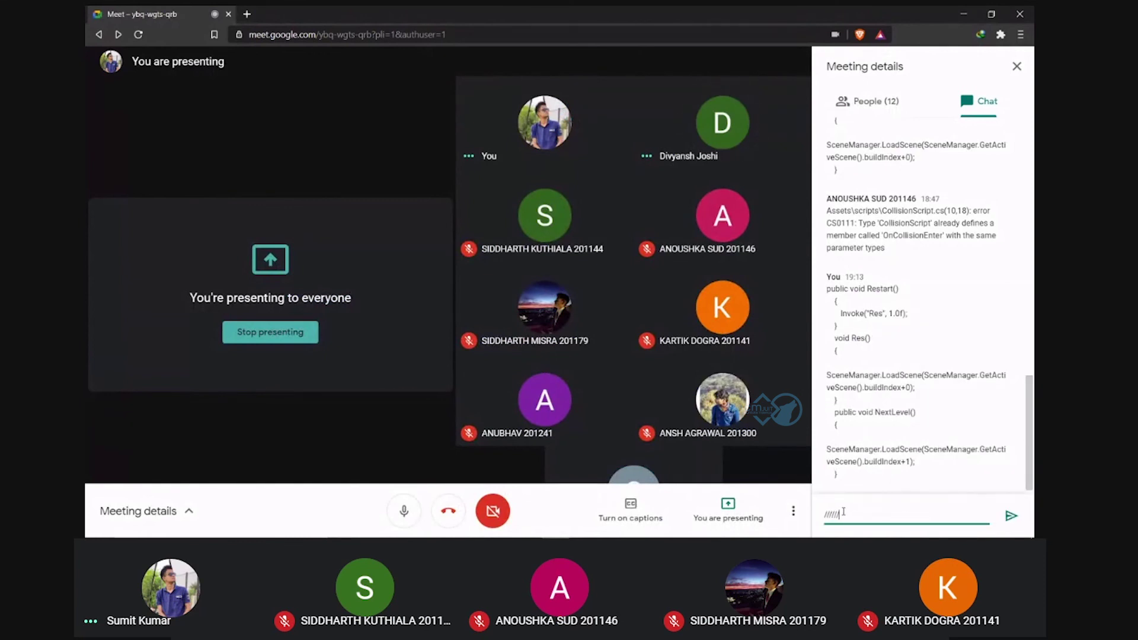
{"action": "key", "text": "Return"}
{"action": "right_click", "coordinate": [862, 513]}
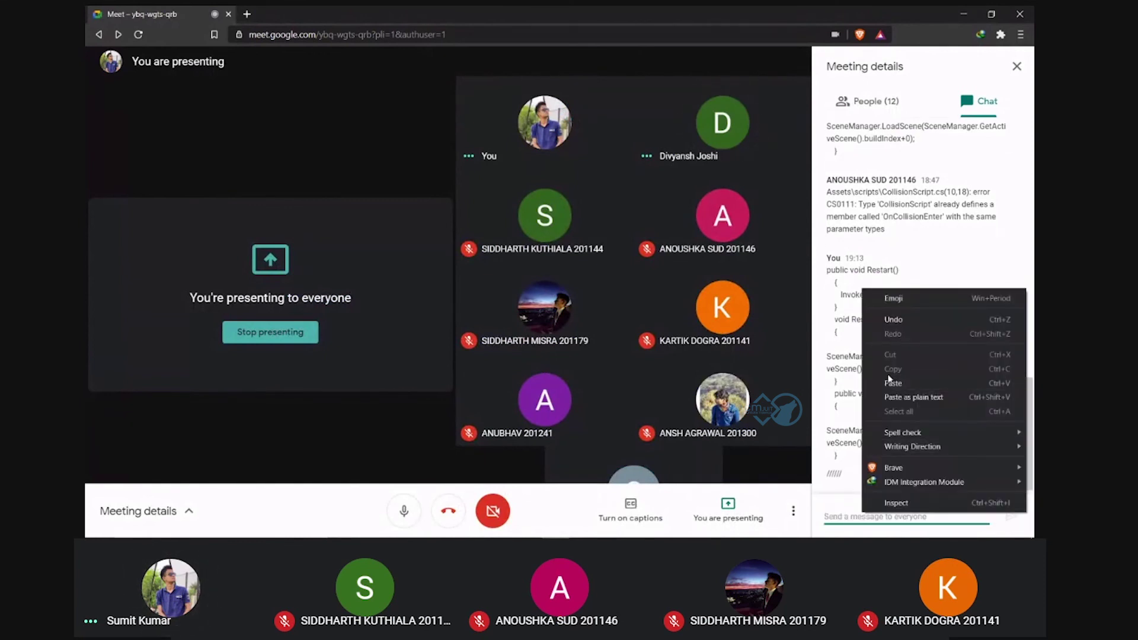
{"action": "left_click", "coordinate": [906, 390]}
{"action": "key", "text": "Return"}
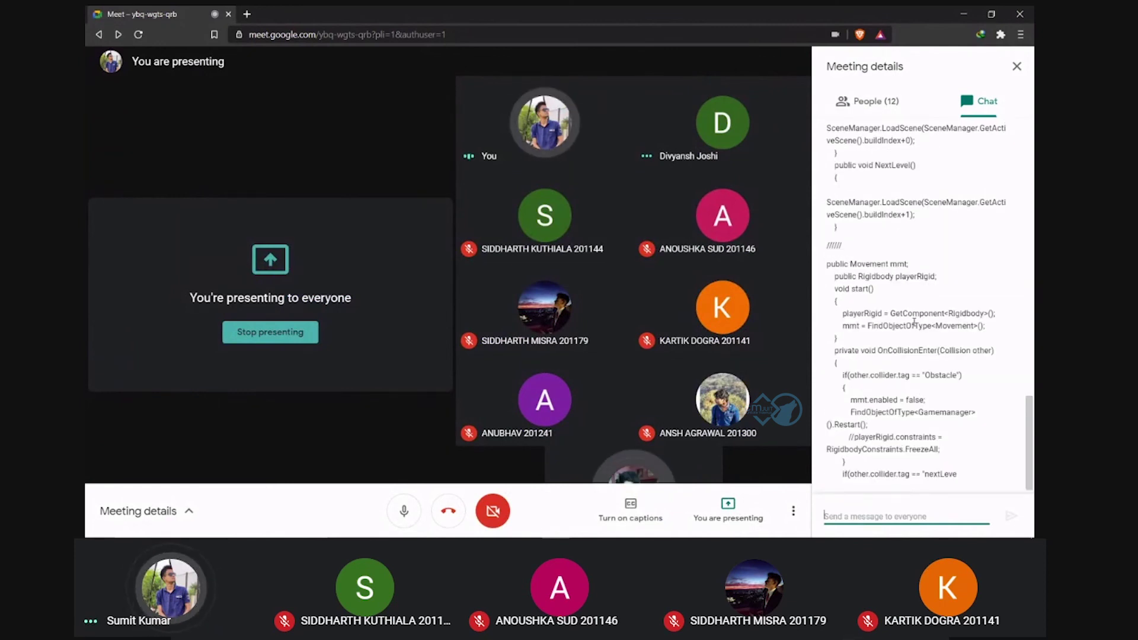
Close the meeting chat panel, dismiss the save dialog, and return to Visual Studio Code
{"action": "left_click", "coordinate": [1016, 66]}
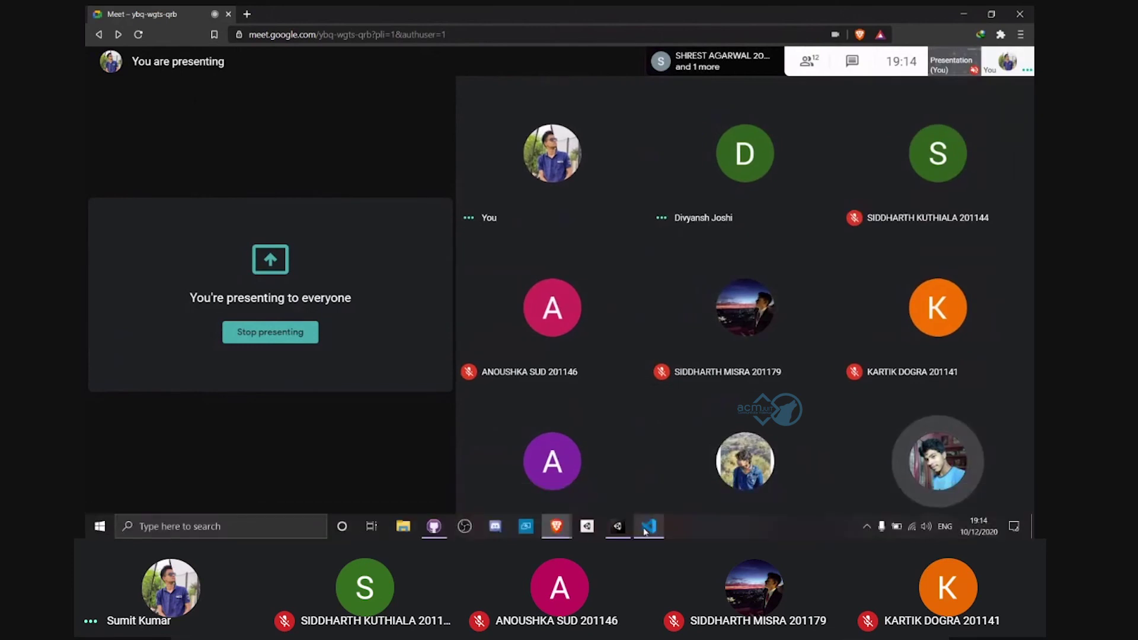
{"action": "key", "text": "ctrl+s"}
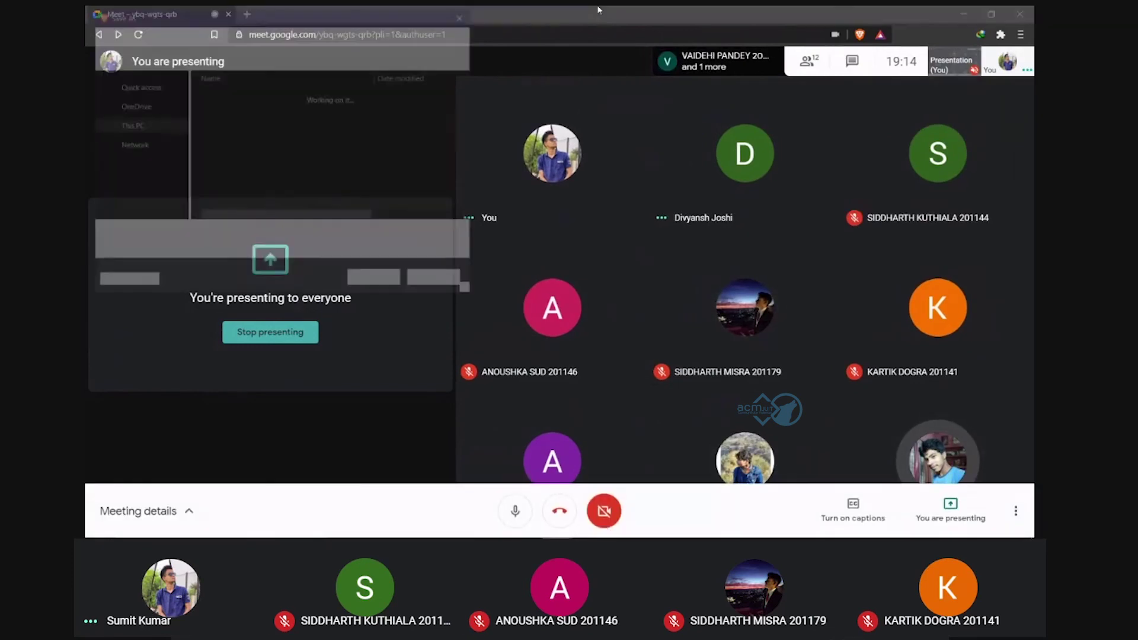
{"action": "key", "text": "Escape"}
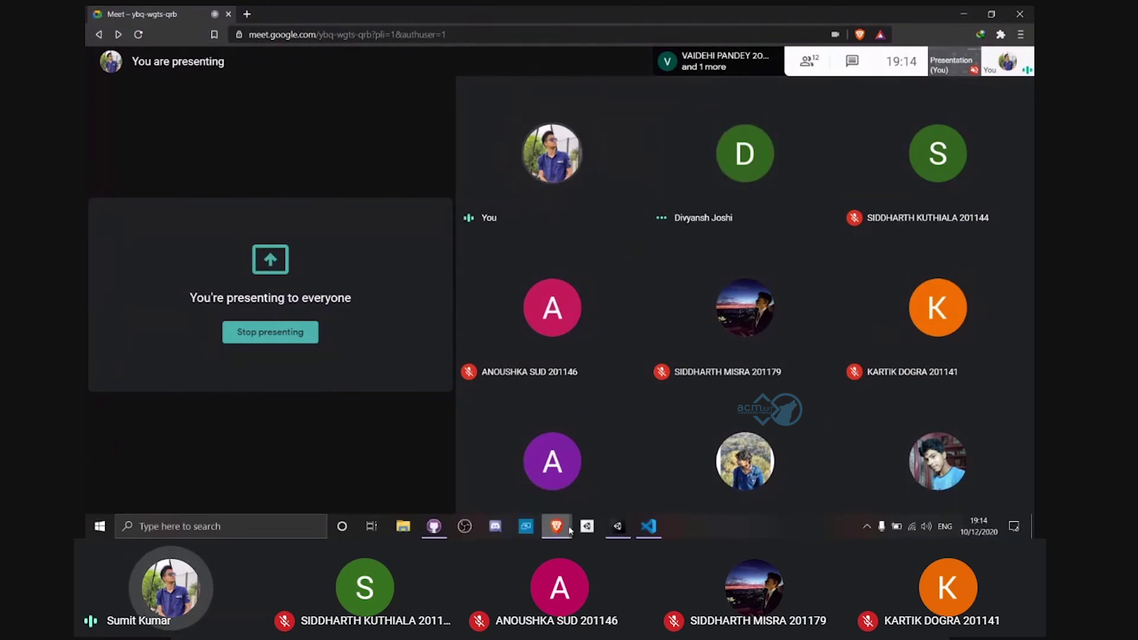
{"action": "left_click", "coordinate": [649, 527]}
Walk through CollisionScript.cs, highlighting the public Movement and Rigidbody fields on lines 7–8
{"action": "left_click", "coordinate": [323, 235]}
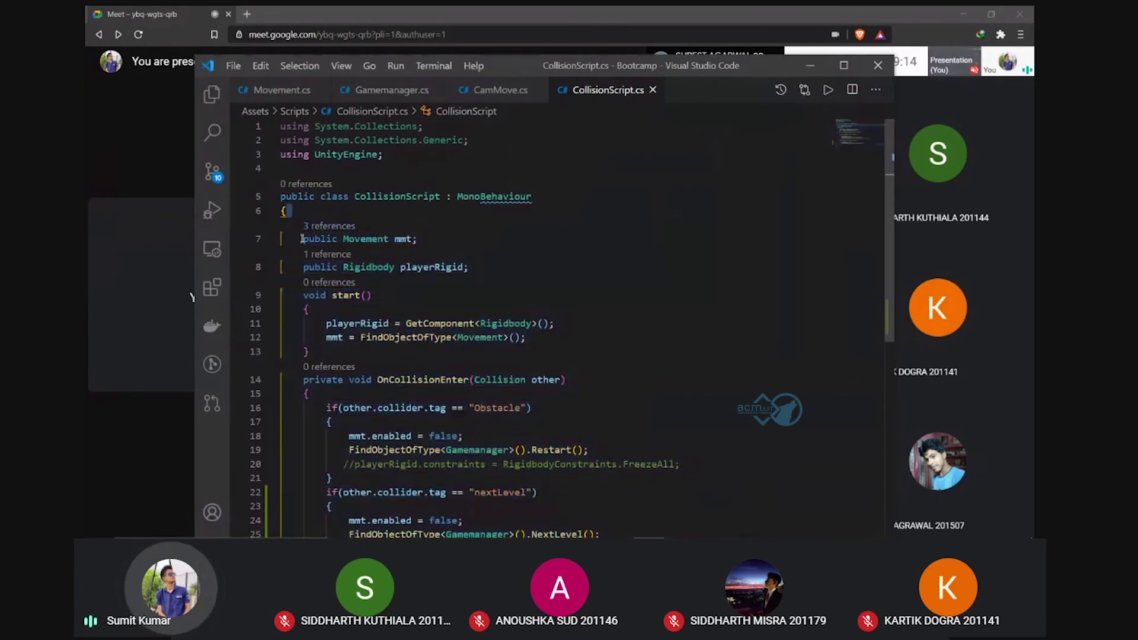
{"action": "scroll", "coordinate": [304, 202], "scroll_direction": "down", "scroll_amount": 3}
{"action": "scroll", "coordinate": [304, 203], "scroll_direction": "up", "scroll_amount": 3}
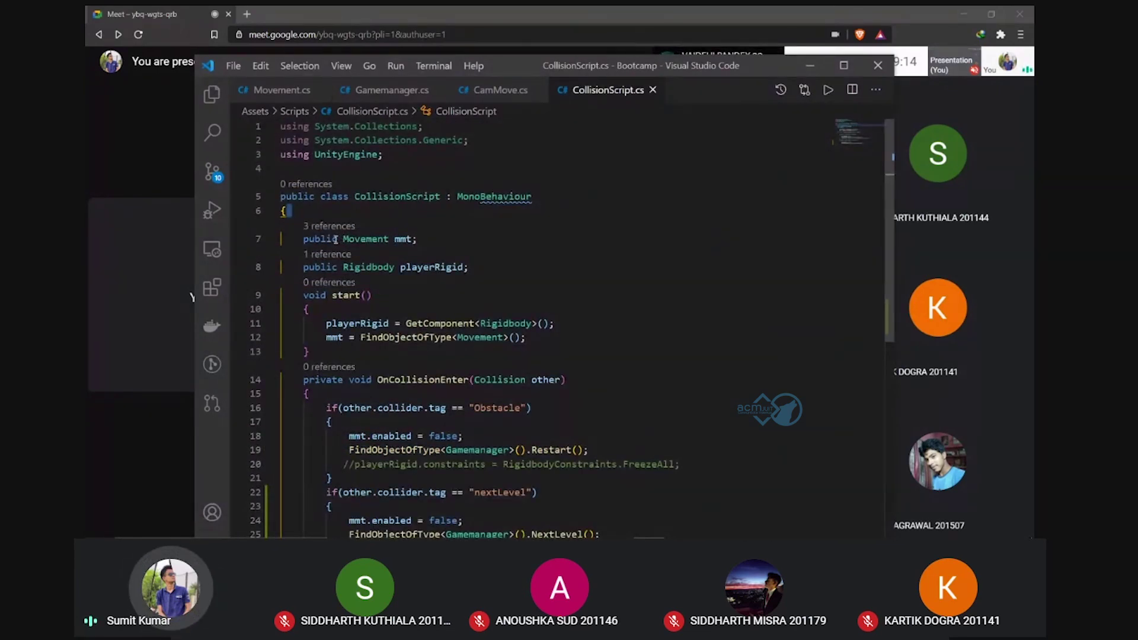
{"action": "left_click", "coordinate": [303, 239]}
{"action": "left_click", "coordinate": [309, 239]}
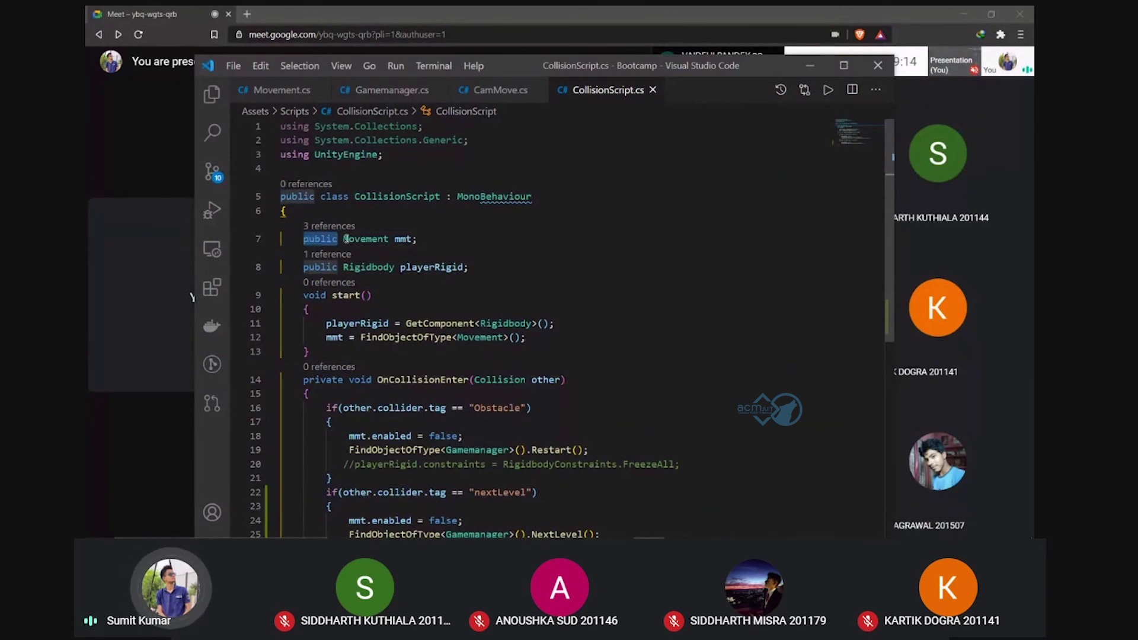
{"action": "left_click_drag", "start_coordinate": [344, 238], "coordinate": [393, 239]}
{"action": "mouse_move", "coordinate": [343, 267]}
{"action": "left_mouse_down"}
{"action": "mouse_move", "coordinate": [385, 268]}
{"action": "mouse_move", "coordinate": [413, 239]}
{"action": "left_mouse_up"}
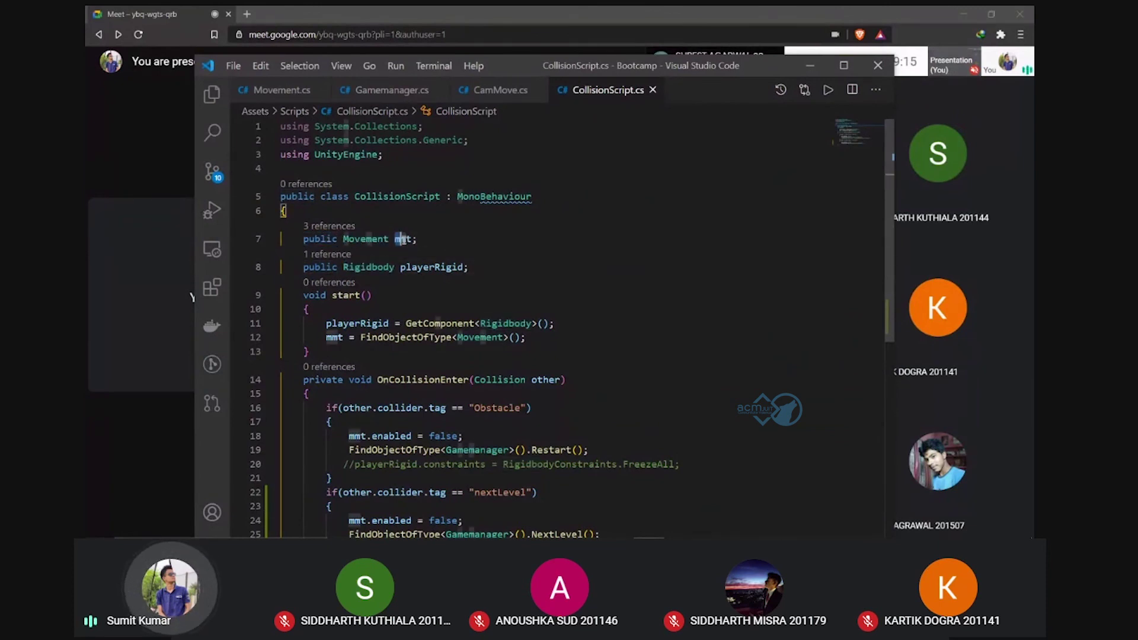
{"action": "left_click", "coordinate": [338, 239]}
{"action": "left_click", "coordinate": [307, 267]}
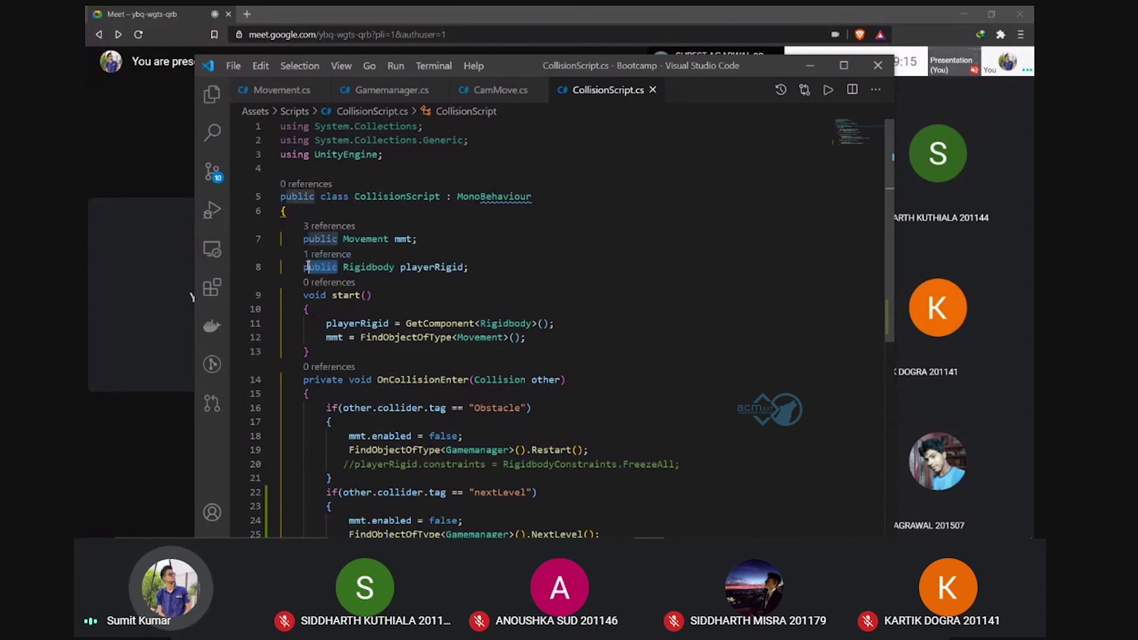
{"action": "left_click", "coordinate": [499, 226]}
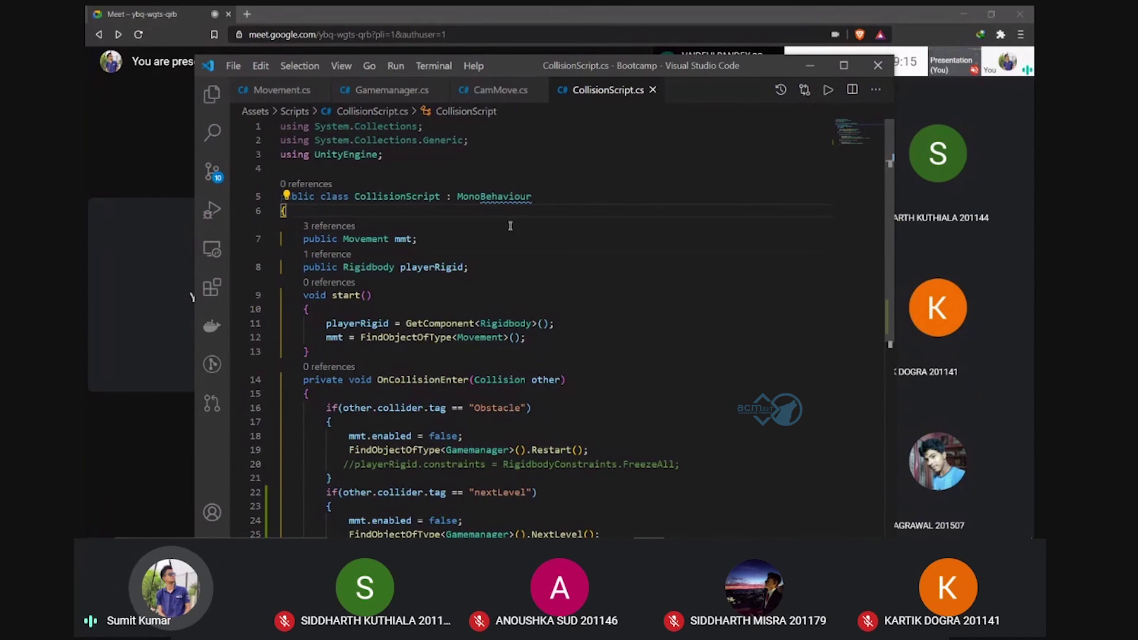
{"action": "scroll", "coordinate": [310, 188], "scroll_direction": "down", "scroll_amount": 4}
{"action": "scroll", "coordinate": [296, 191], "scroll_direction": "up", "scroll_amount": 3}
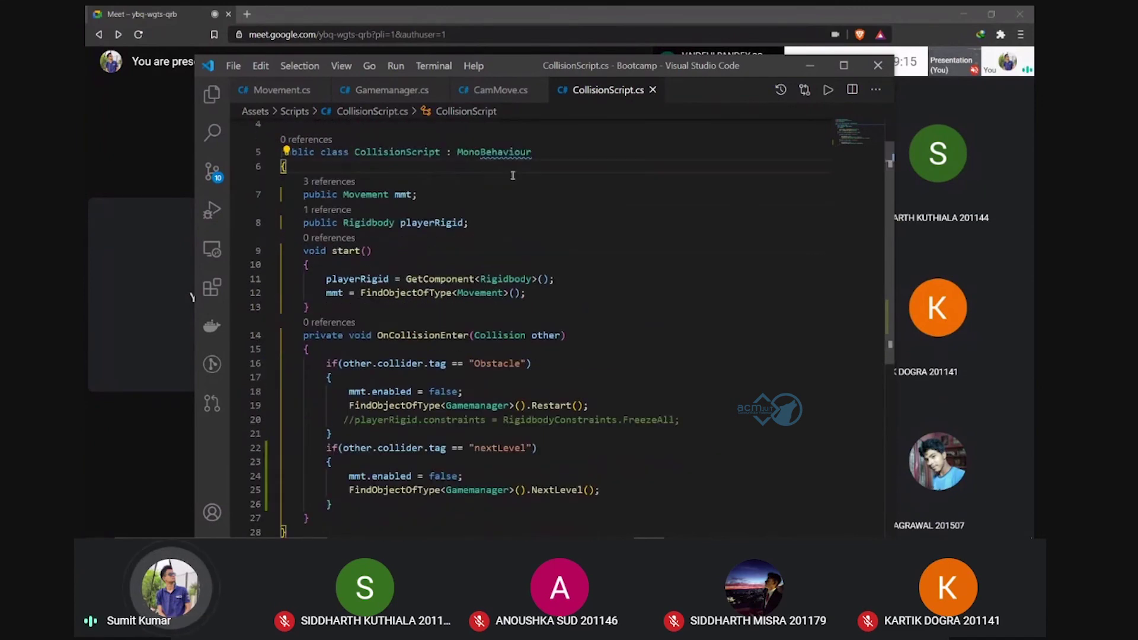
{"action": "scroll", "coordinate": [273, 195], "scroll_direction": "up", "scroll_amount": 1}
{"action": "scroll", "coordinate": [287, 198], "scroll_direction": "down", "scroll_amount": 1}
{"action": "scroll", "coordinate": [327, 263], "scroll_direction": "down", "scroll_amount": 2}
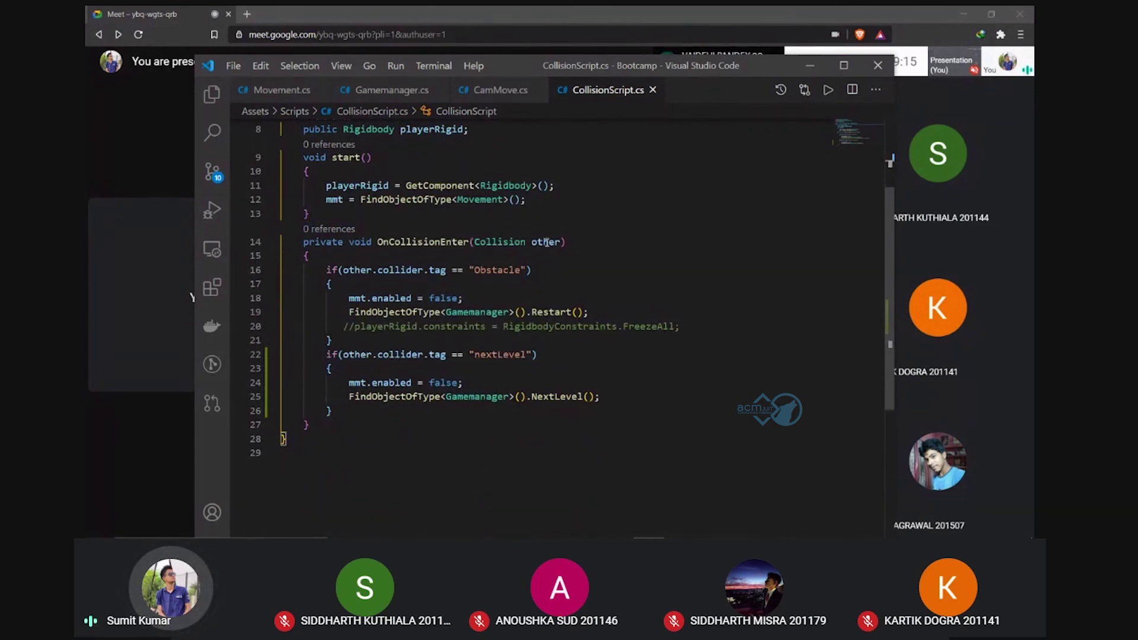
Show Gamemanager.cs, then hide the editor to return to the meeting
{"action": "left_click", "coordinate": [372, 111]}
{"action": "left_click", "coordinate": [382, 91]}
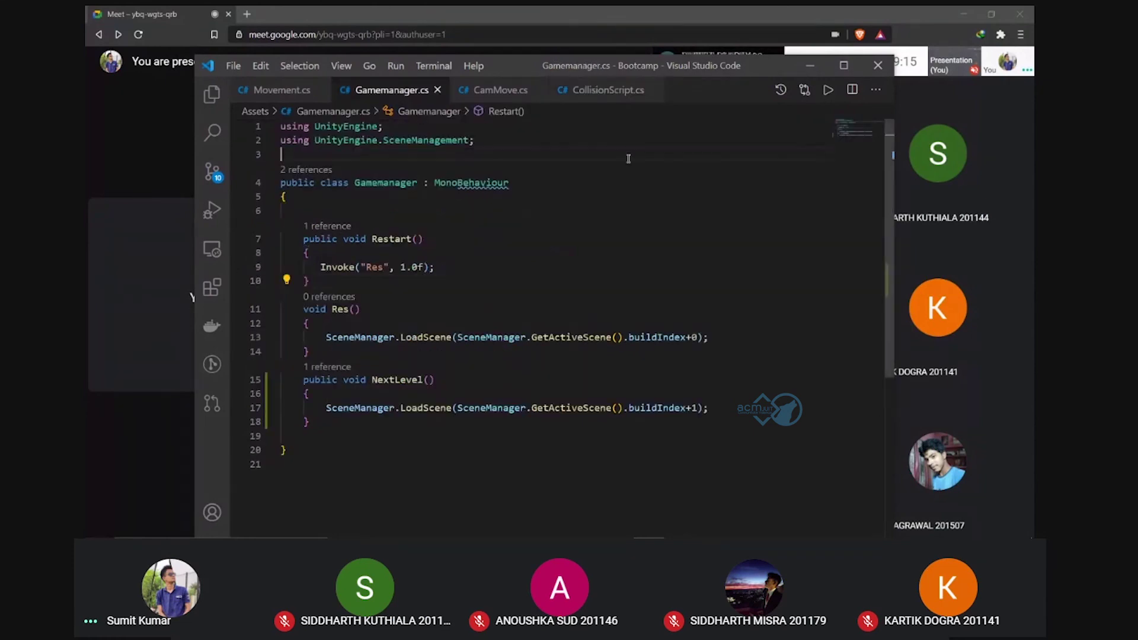
{"action": "key", "text": "alt+Tab"}
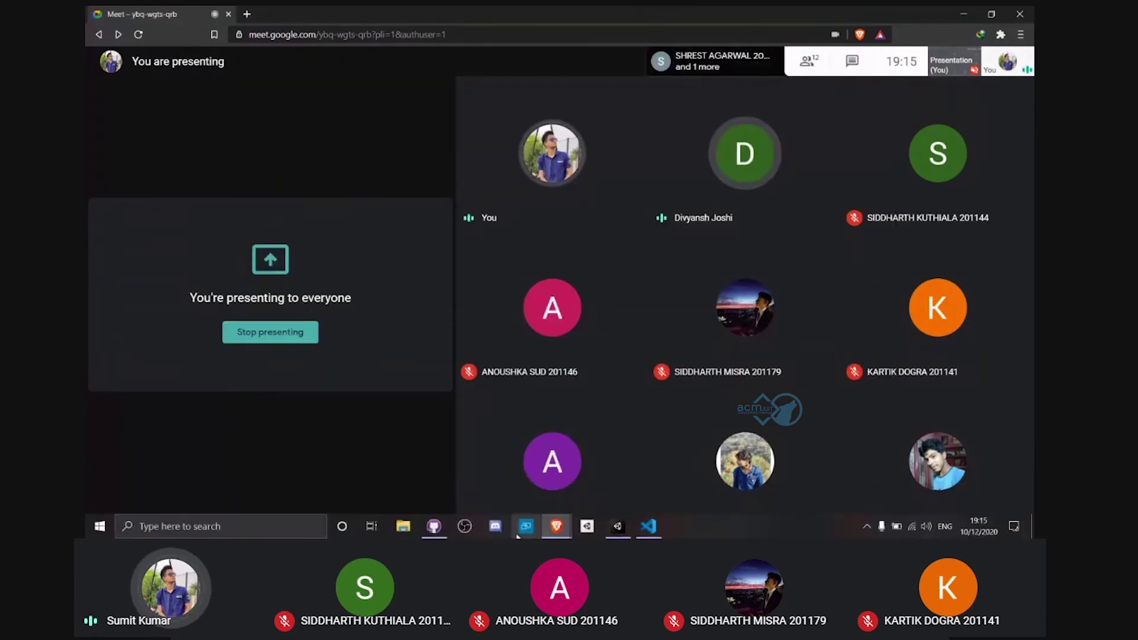
Bring the Unity editor with the Bootcamp SampleScene forward and open its File menu
{"action": "left_click", "coordinate": [616, 527]}
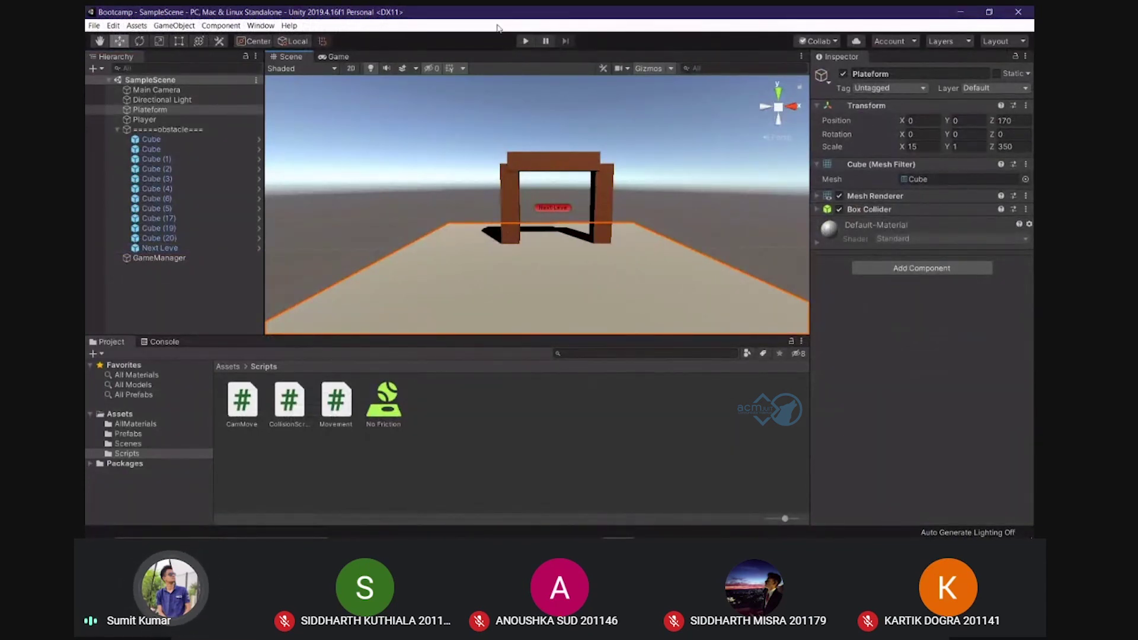
{"action": "left_click", "coordinate": [93, 27]}
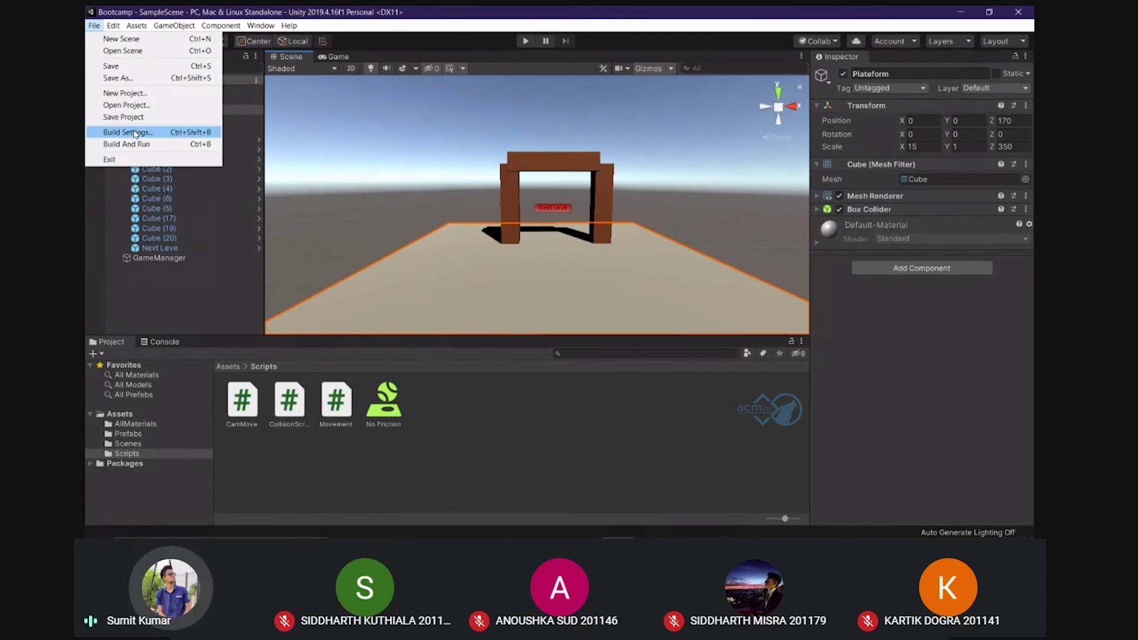
Bring up Build Settings and open Scene2 from the Assets/Scenes folder
{"action": "left_click", "coordinate": [135, 134]}
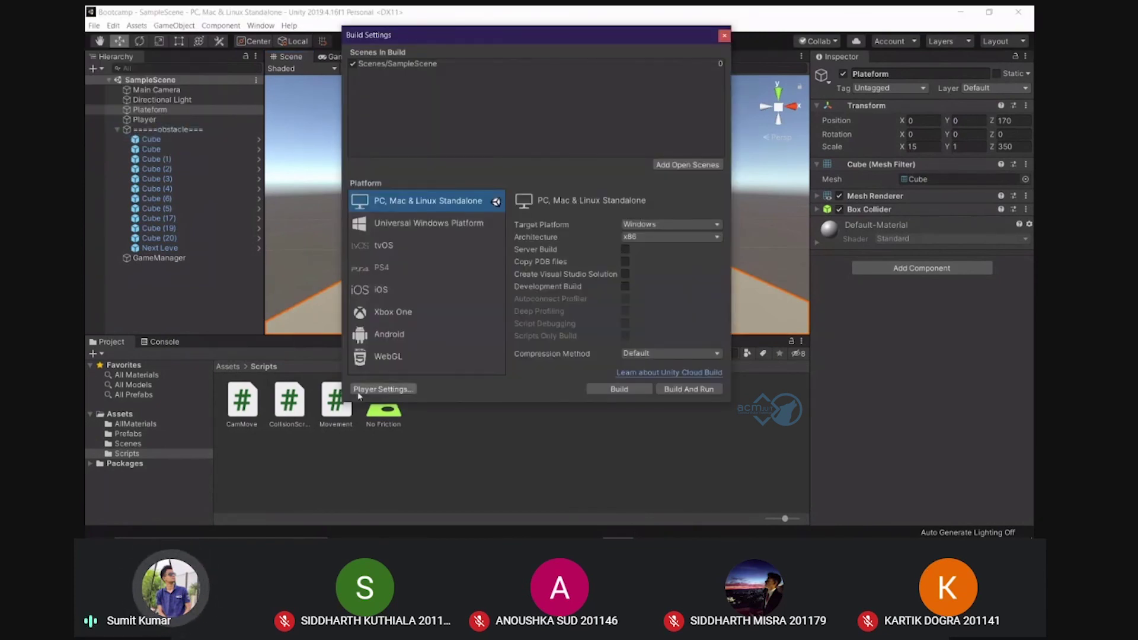
{"action": "left_click", "coordinate": [139, 445]}
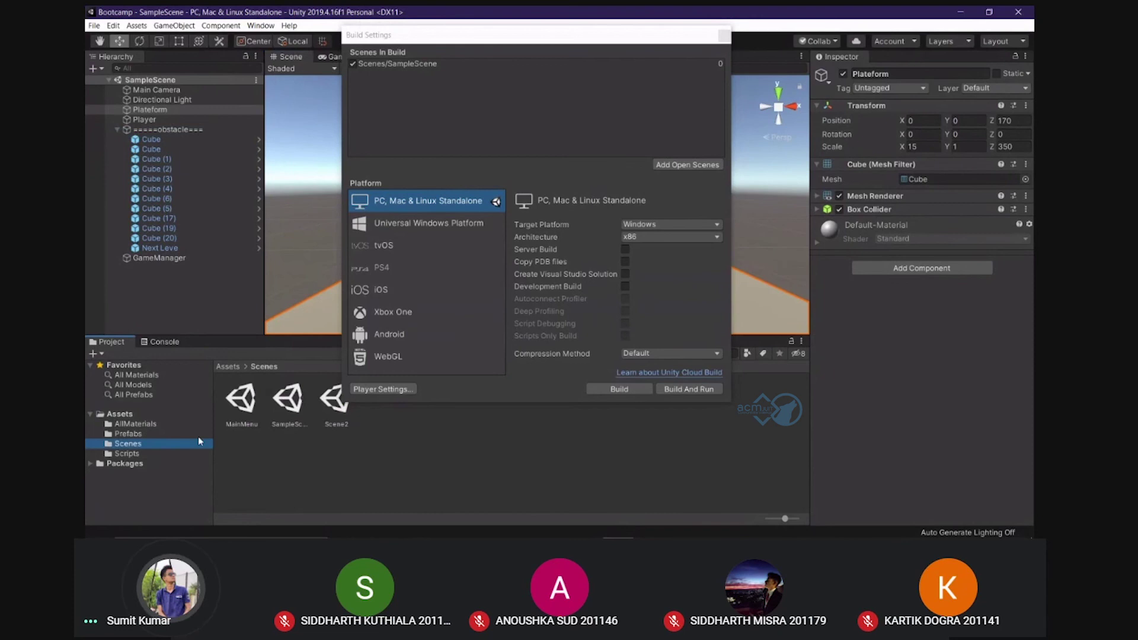
{"action": "left_click", "coordinate": [323, 408]}
{"action": "left_click", "coordinate": [697, 166]}
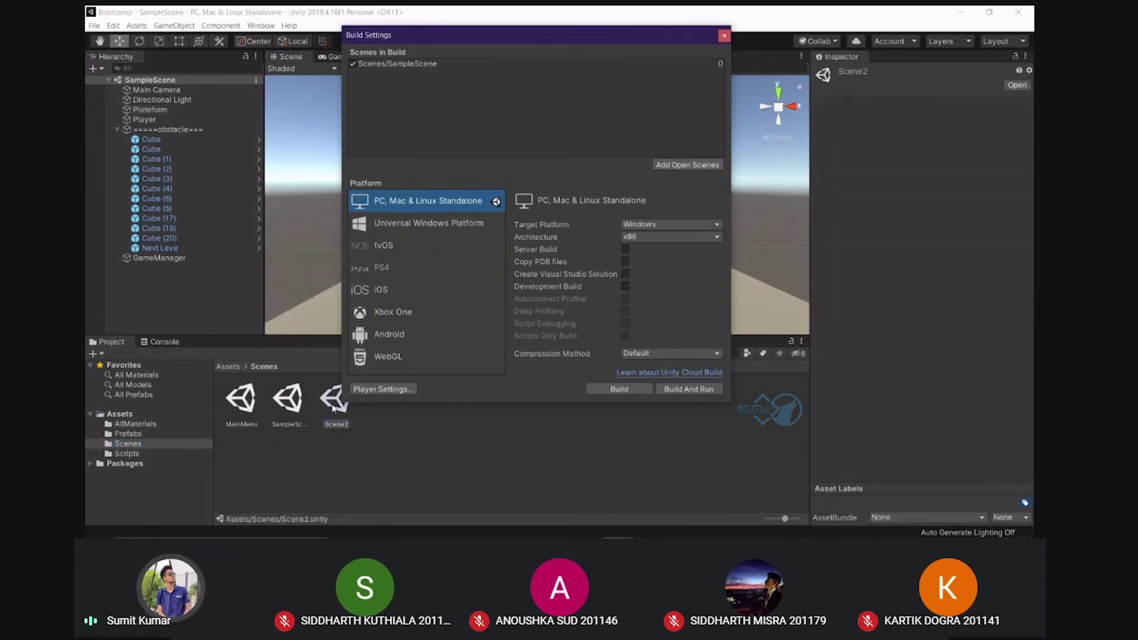
{"action": "double_click", "coordinate": [334, 407]}
Add Scene2 to the build list and confirm SampleScene is index 0 and Scene2 index 1
{"action": "left_click", "coordinate": [673, 168]}
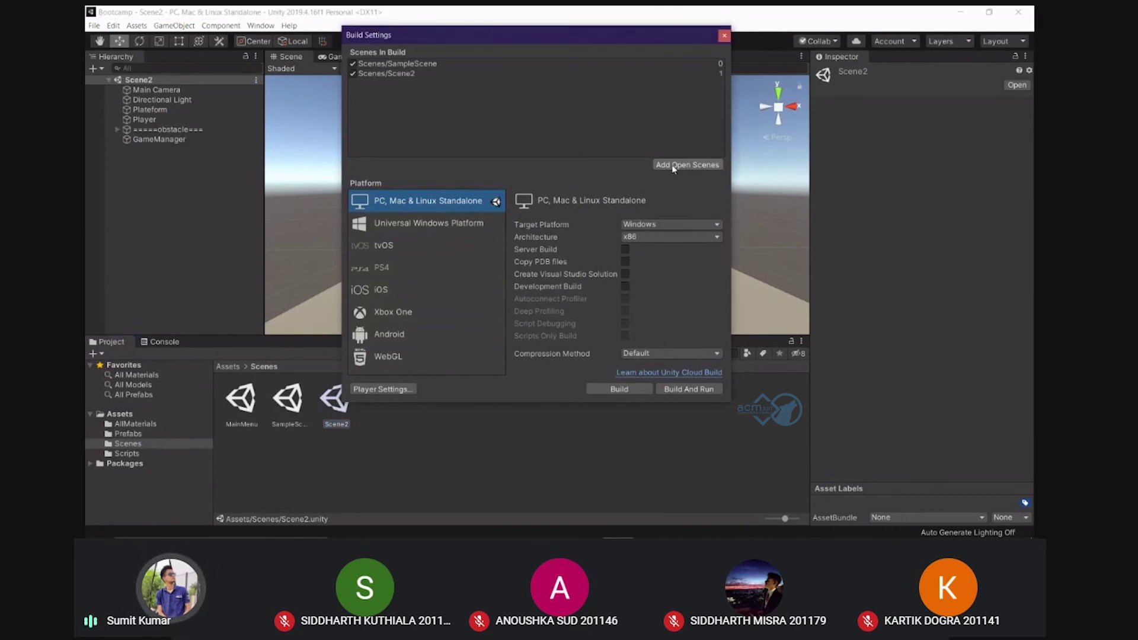
{"action": "left_click", "coordinate": [721, 74]}
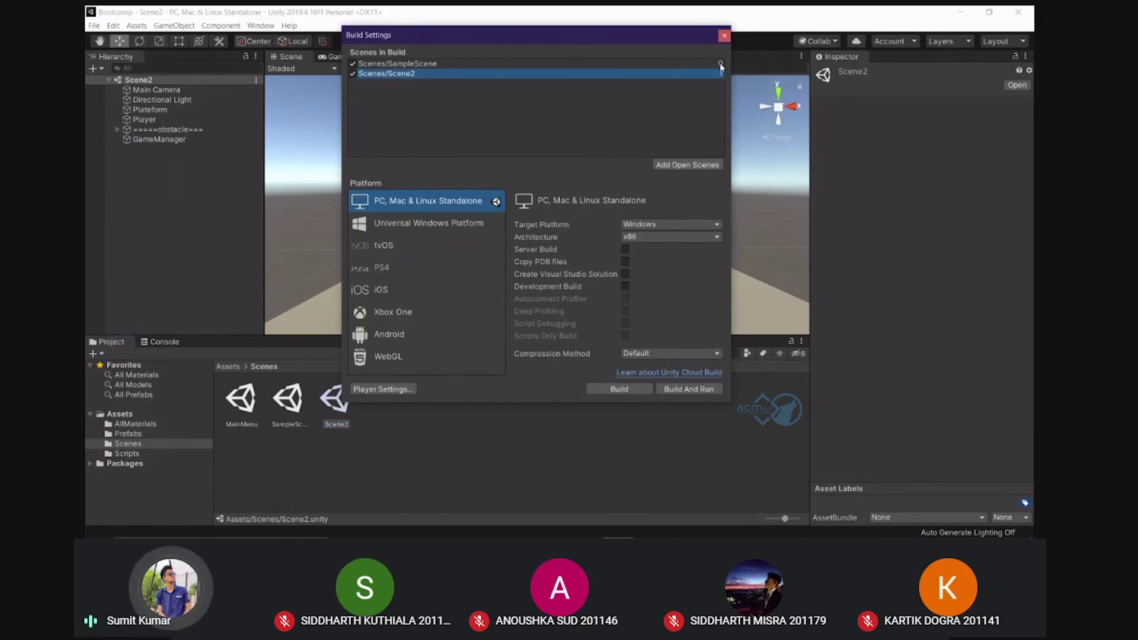
{"action": "left_click", "coordinate": [720, 63]}
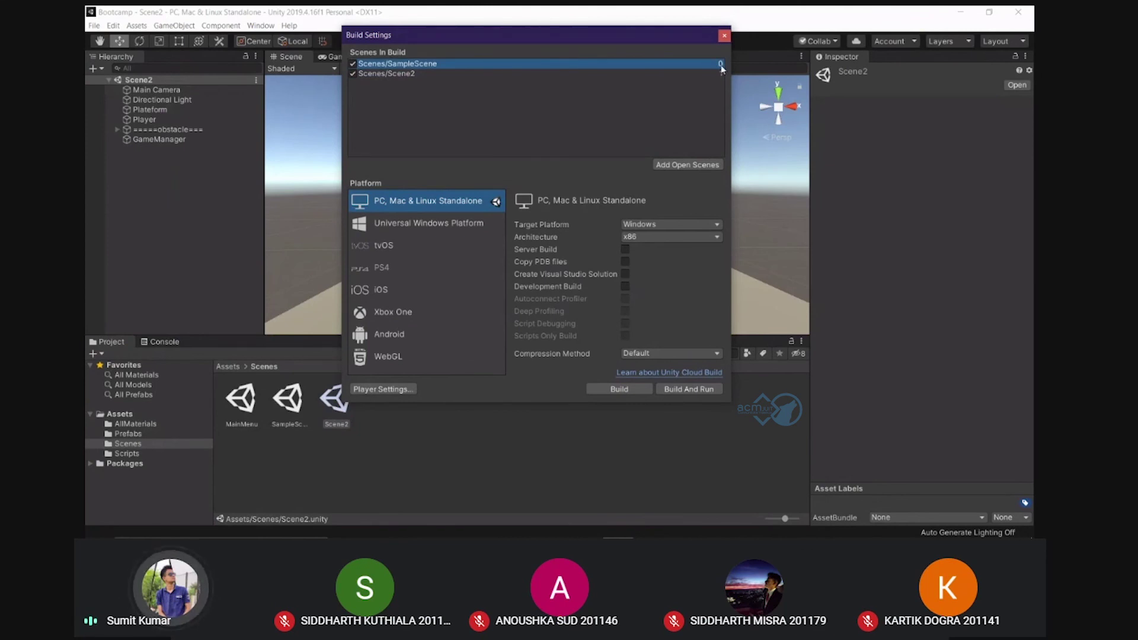
{"action": "left_click", "coordinate": [720, 76]}
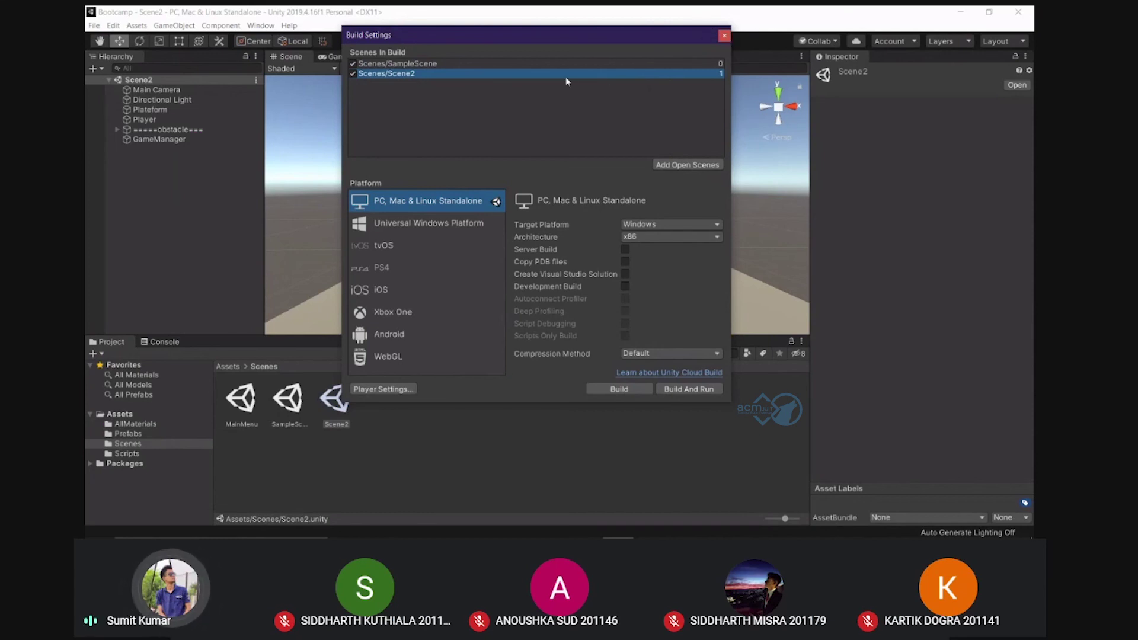
{"action": "left_click", "coordinate": [723, 36]}
{"action": "left_click", "coordinate": [89, 26]}
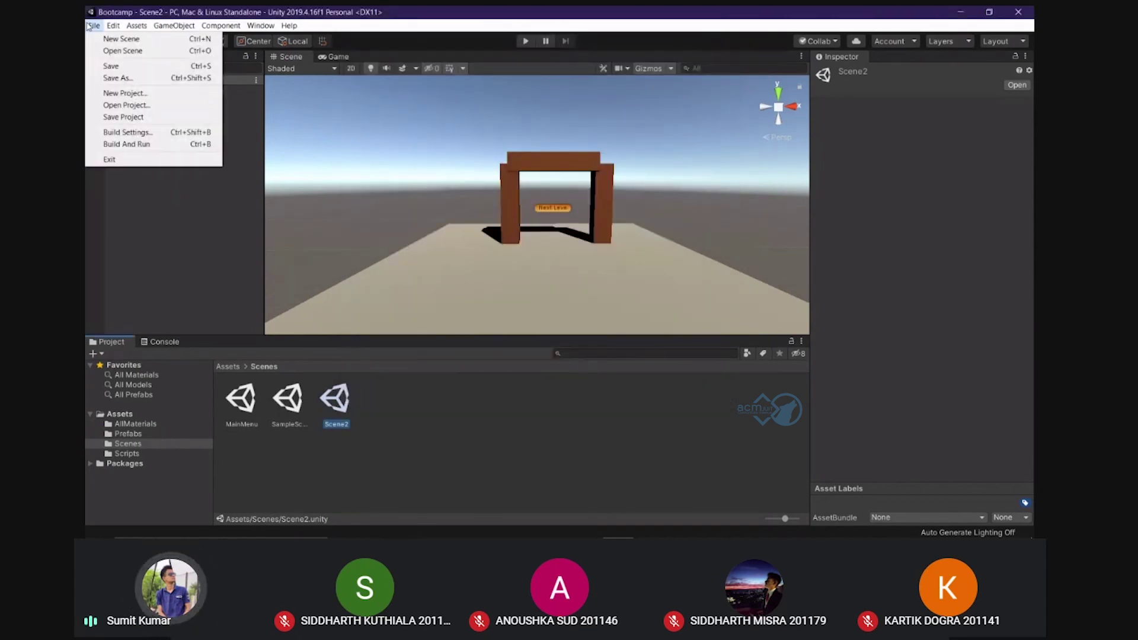
{"action": "left_click", "coordinate": [176, 231]}
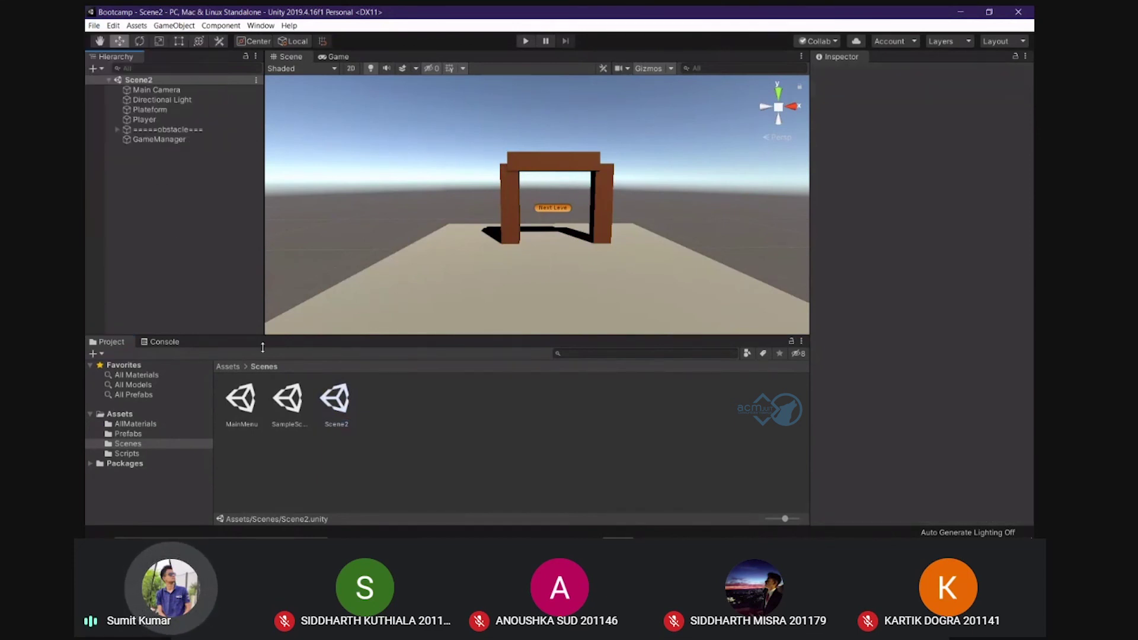
{"action": "left_click", "coordinate": [334, 403]}
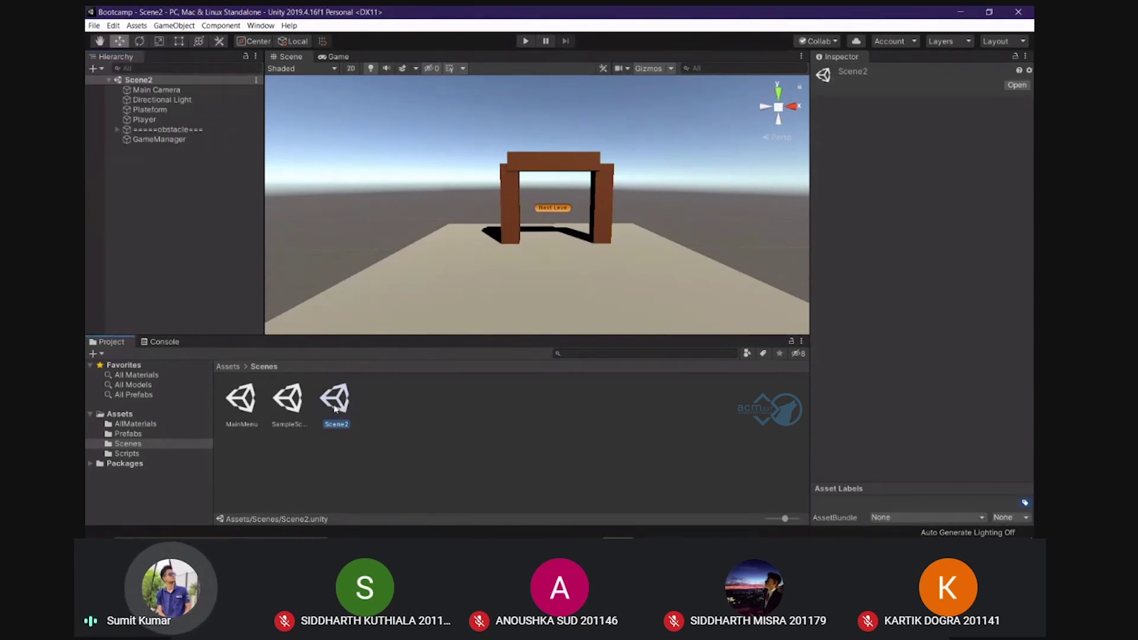
{"action": "left_click", "coordinate": [94, 25]}
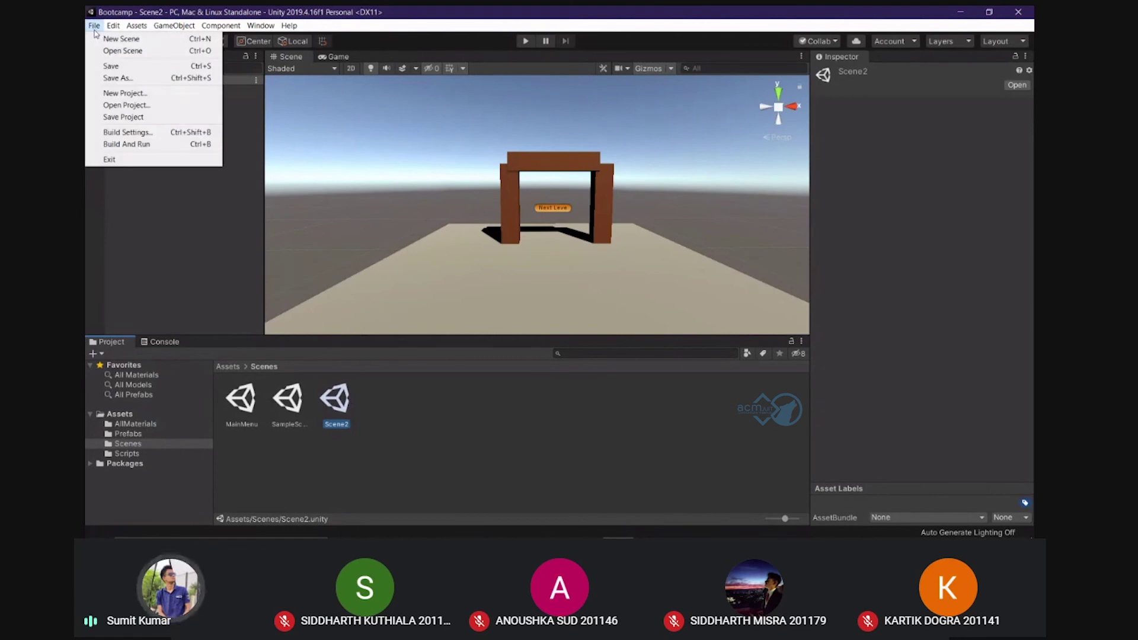
{"action": "left_click", "coordinate": [122, 132]}
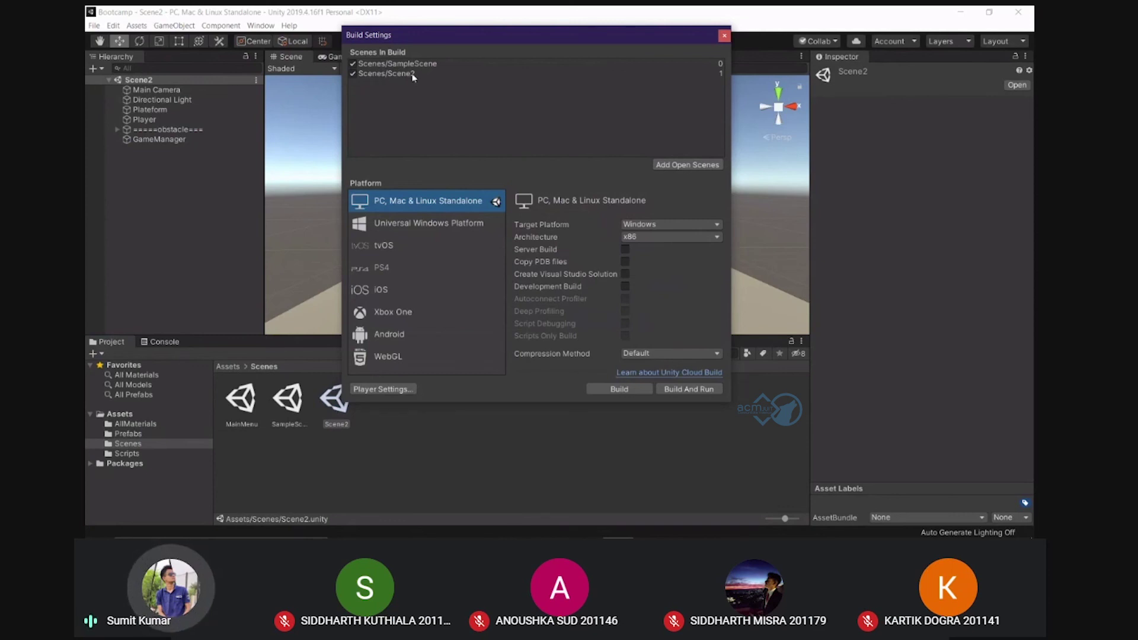
{"action": "left_click", "coordinate": [724, 36]}
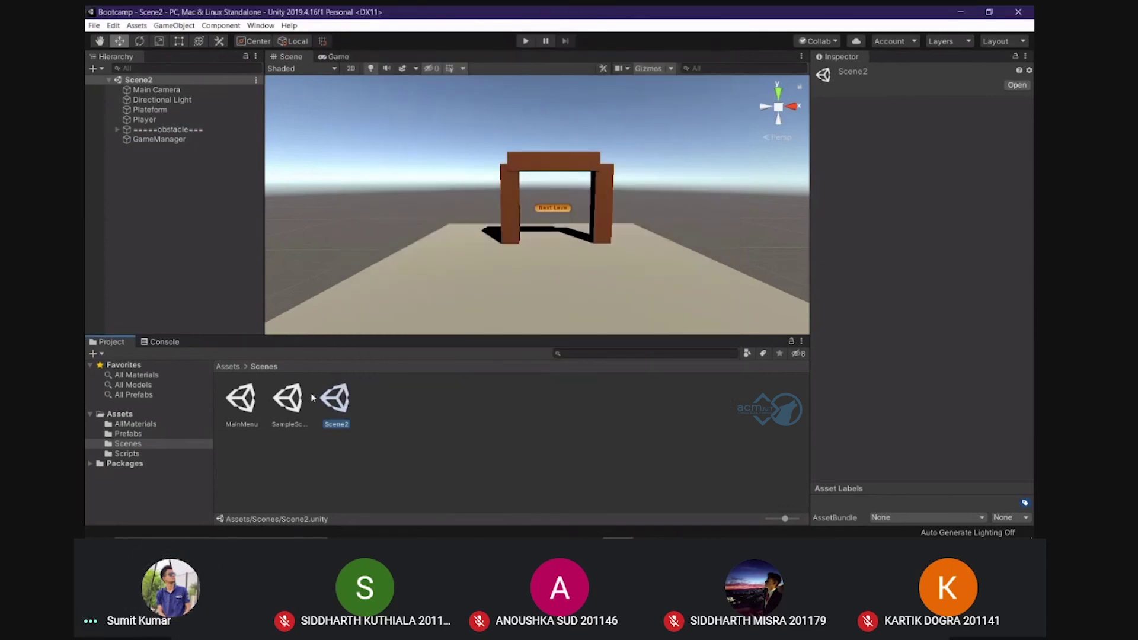
Reopen SampleScene and play-test the level, which carries on into Scene2
{"action": "double_click", "coordinate": [291, 402]}
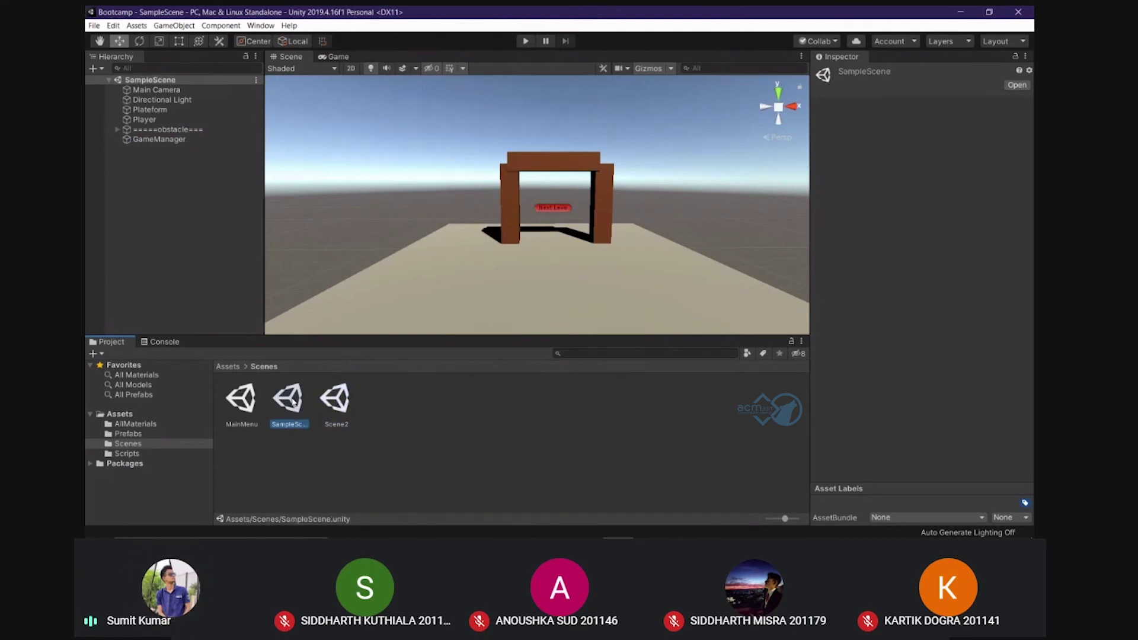
{"action": "scroll", "coordinate": [486, 222], "scroll_direction": "down", "scroll_amount": 3}
{"action": "scroll", "coordinate": [486, 221], "scroll_direction": "down", "scroll_amount": 3}
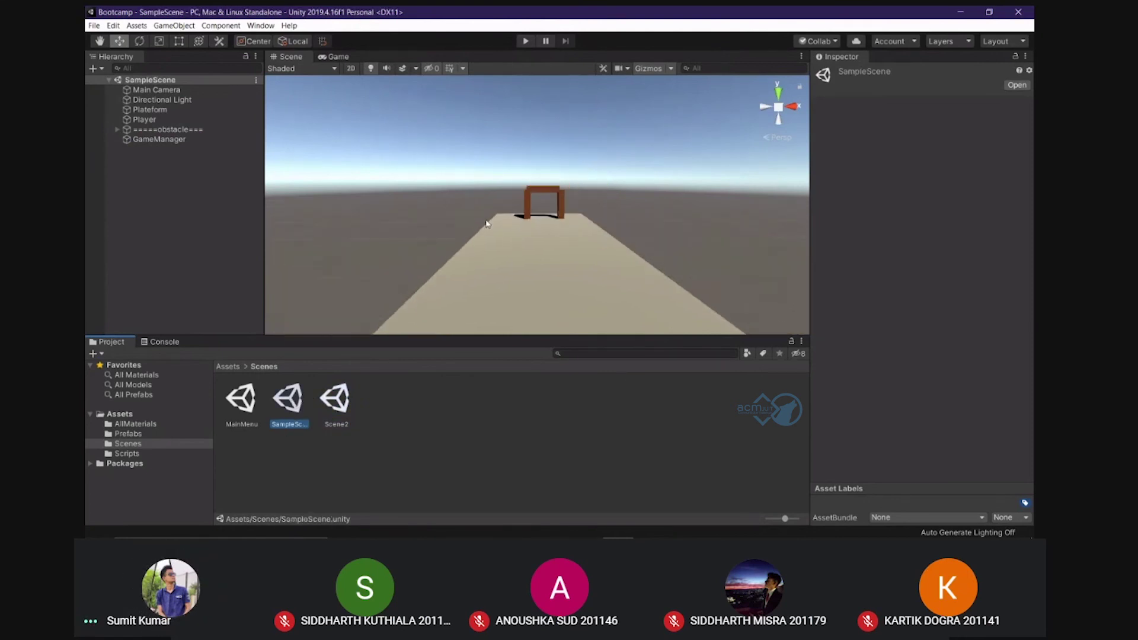
{"action": "scroll", "coordinate": [486, 221], "scroll_direction": "down", "scroll_amount": 2}
{"action": "left_click", "coordinate": [526, 41]}
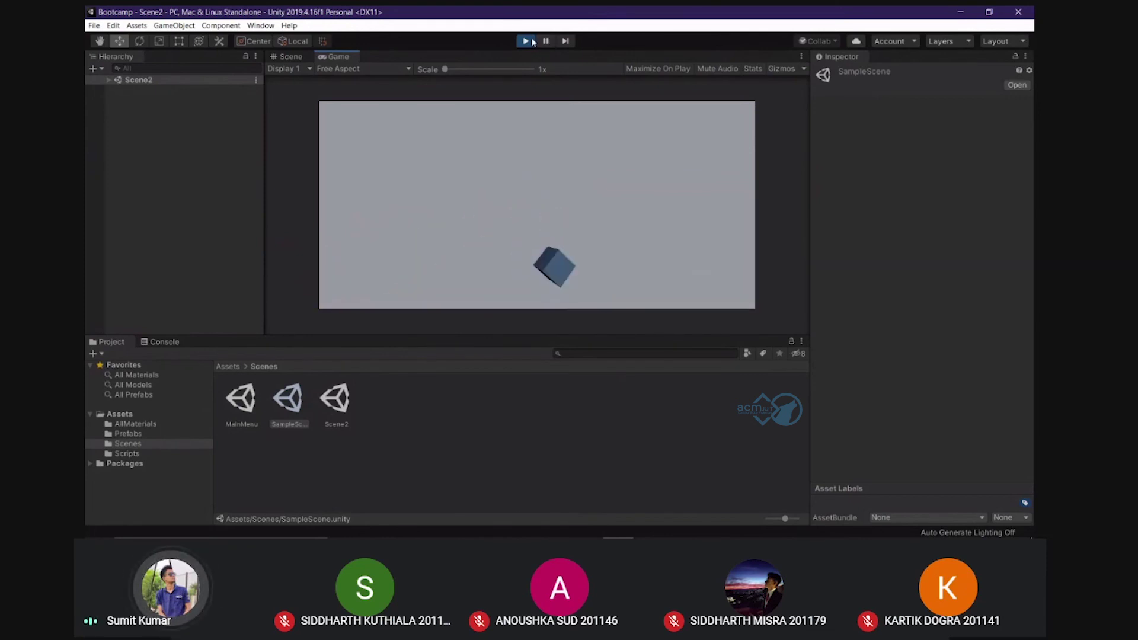
{"action": "left_click", "coordinate": [526, 40]}
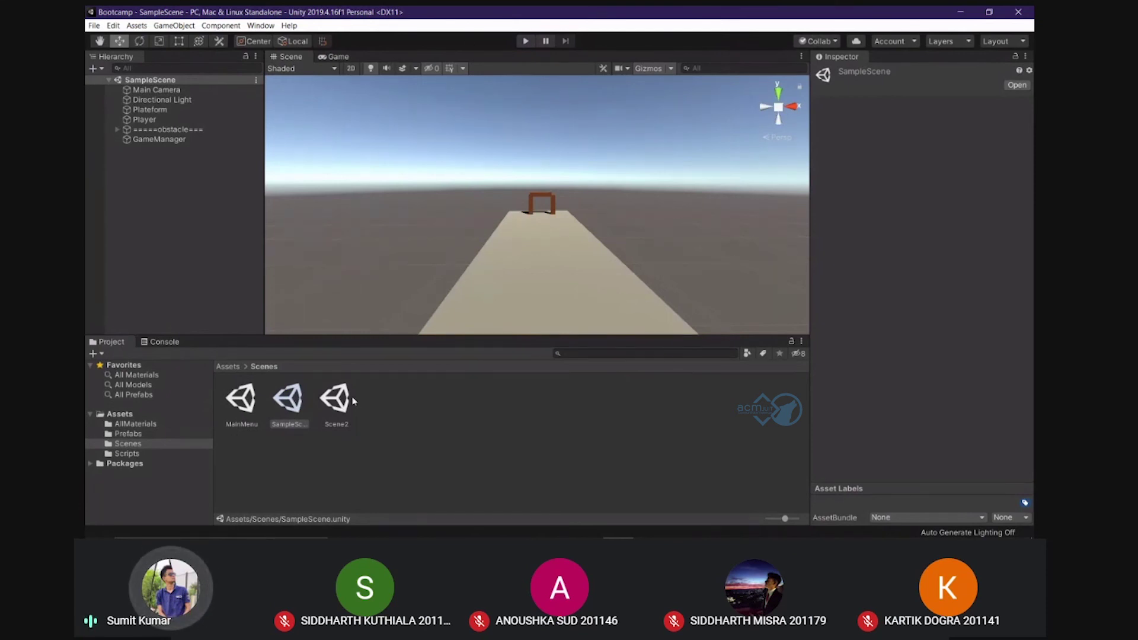
Select the Scene2 asset, clear the presenting notification, and bring Visual Studio Code forward
{"action": "left_click", "coordinate": [347, 421]}
{"action": "mouse_move", "coordinate": [649, 534]}
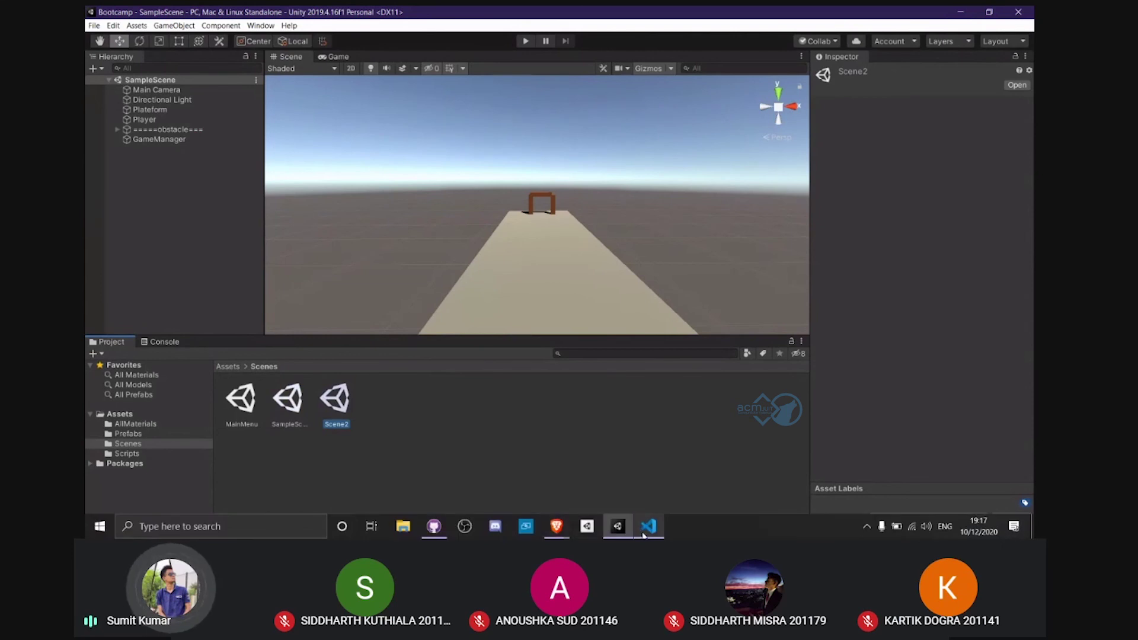
{"action": "left_click", "coordinate": [1014, 526]}
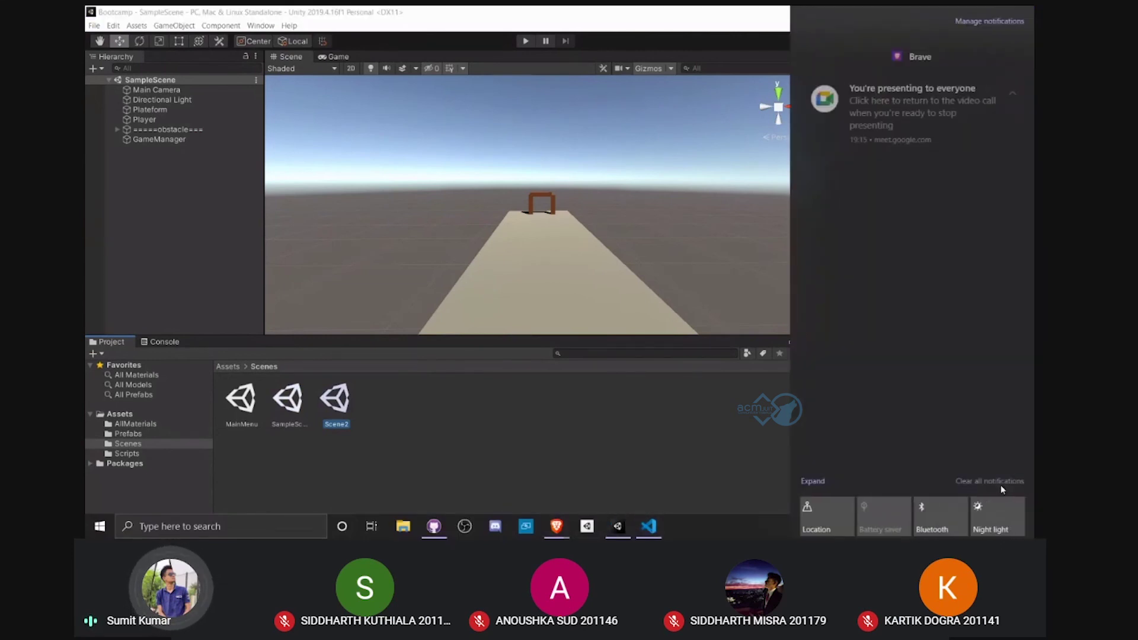
{"action": "left_click", "coordinate": [998, 481]}
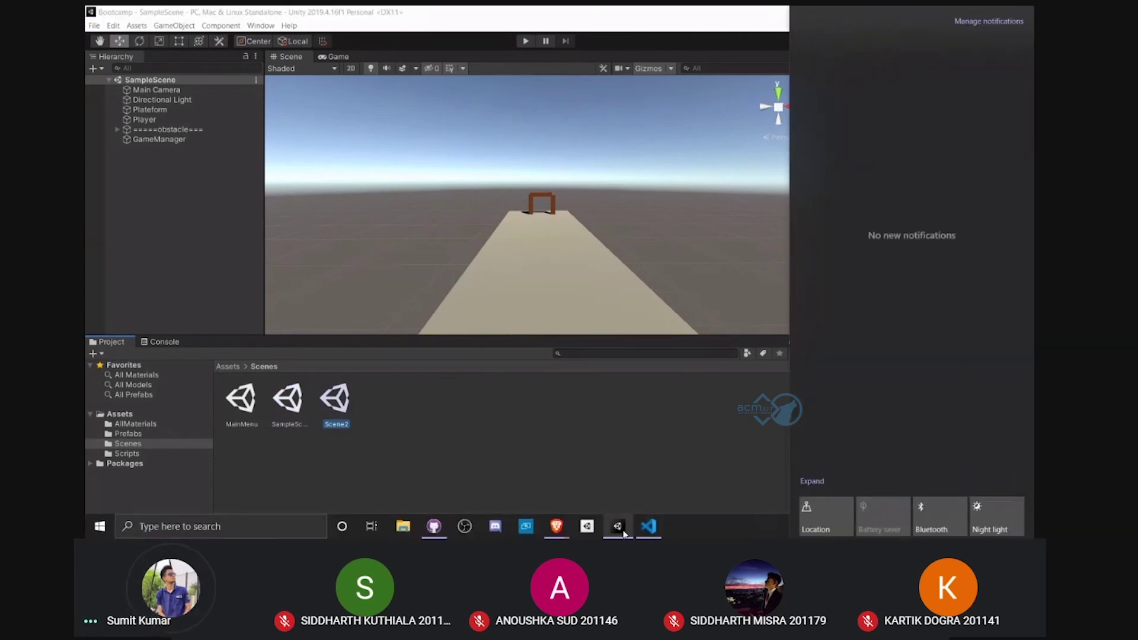
{"action": "left_click", "coordinate": [647, 526]}
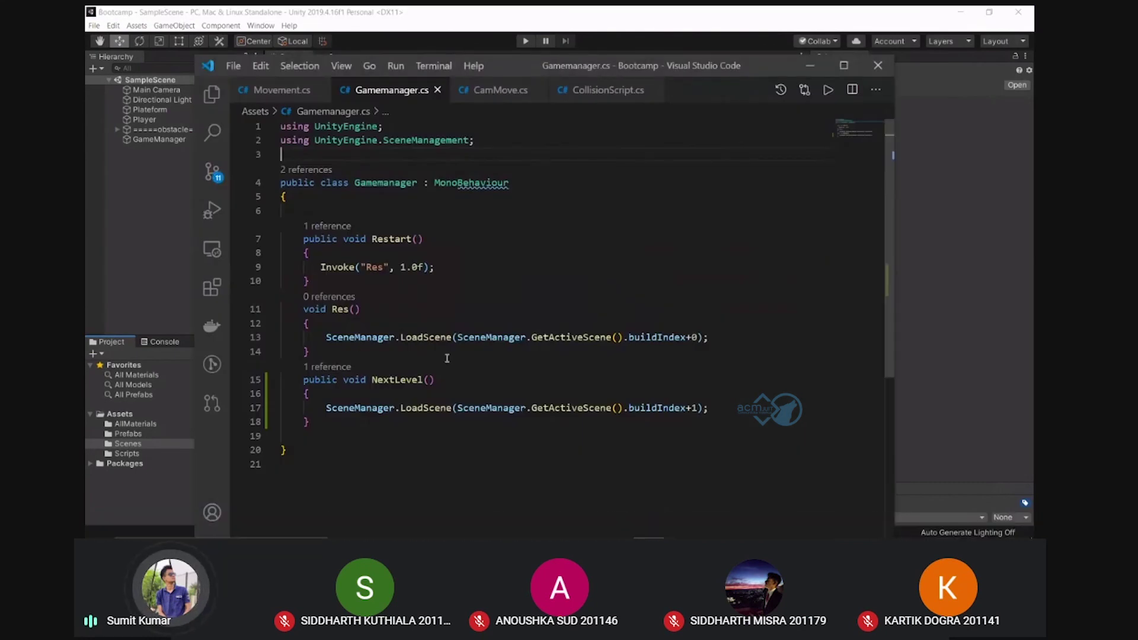
Start an Inv line after the Invoke call in Restart, then delete it, leaving Gamemanager.cs unchanged
{"action": "left_click", "coordinate": [449, 225]}
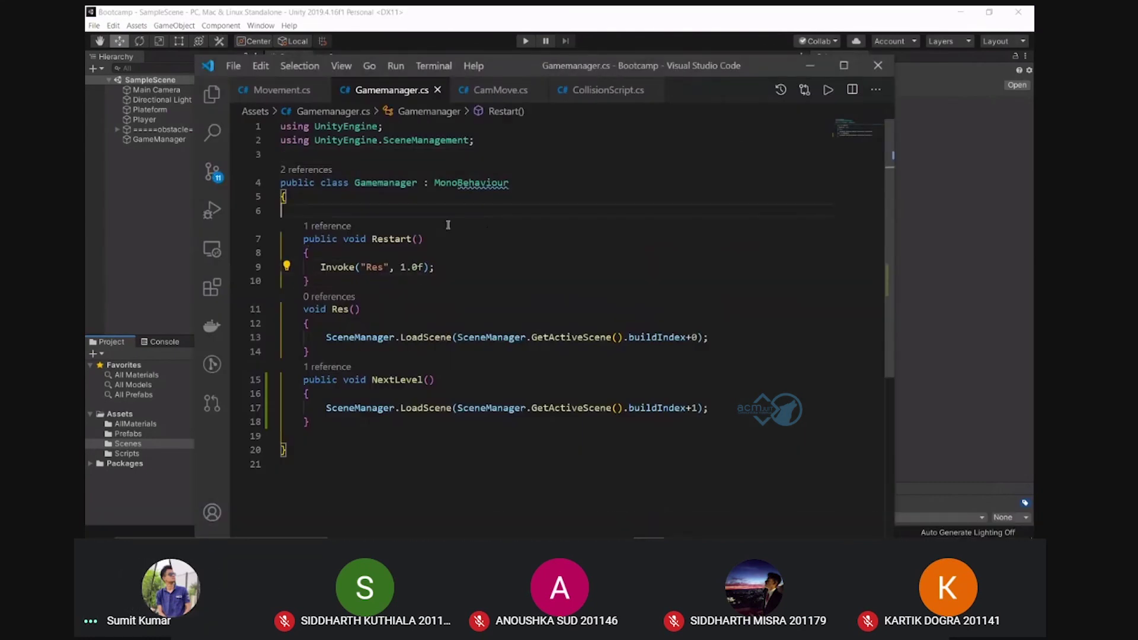
{"action": "left_click", "coordinate": [458, 269]}
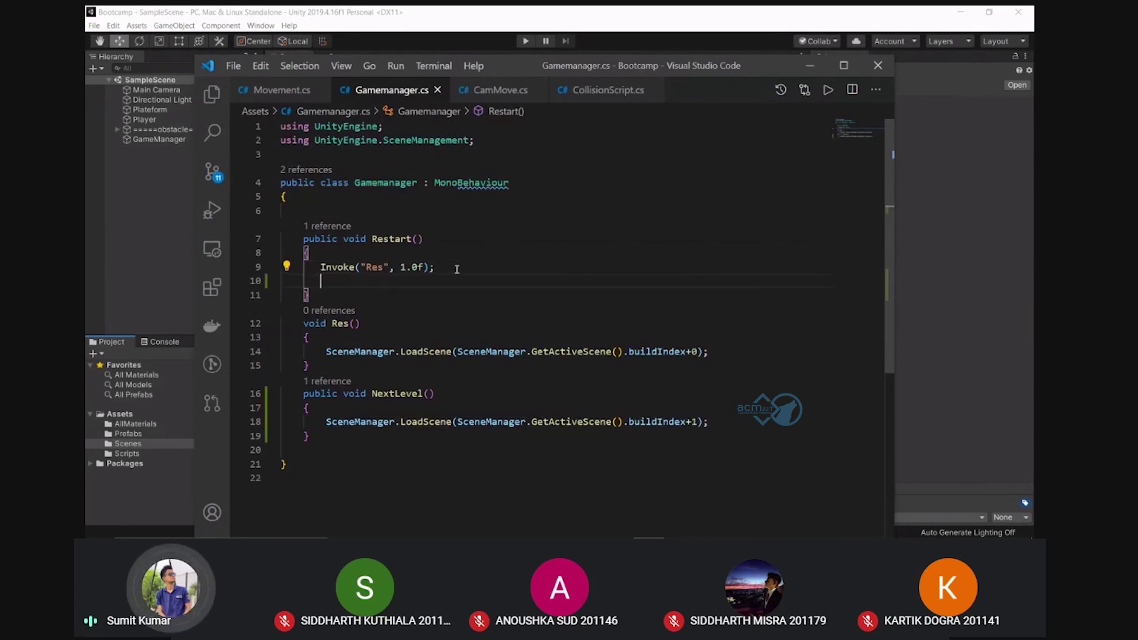
{"action": "key", "text": "Return"}
{"action": "type", "text": "Inv"}
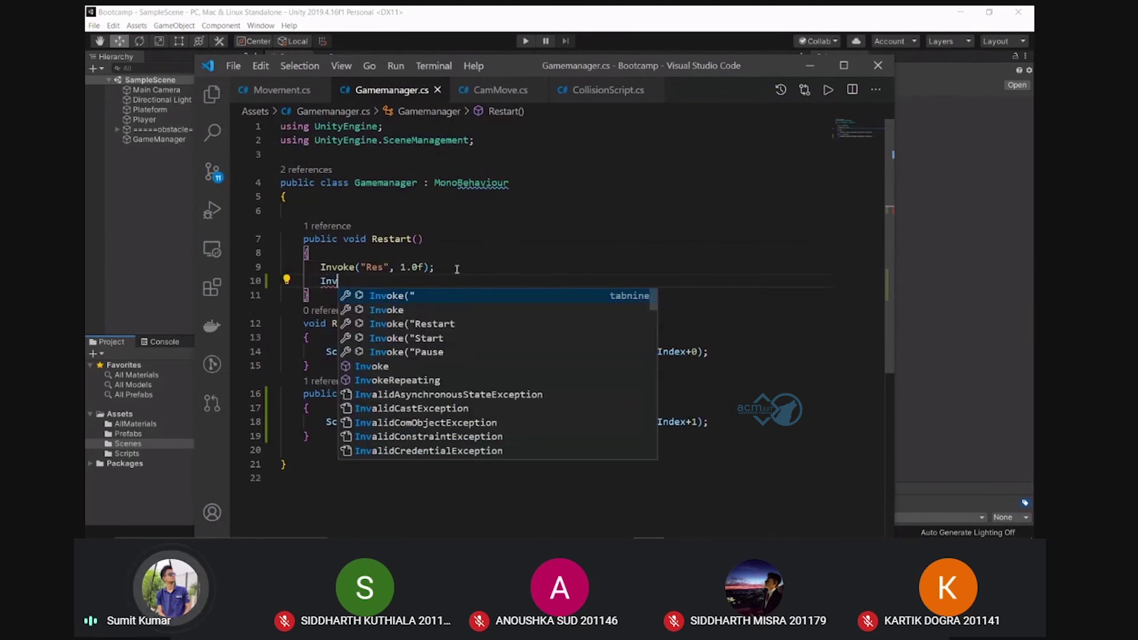
{"action": "key", "text": "BackSpace"}
{"action": "key", "text": "BackSpace"}
{"action": "key", "text": "BackSpace"}
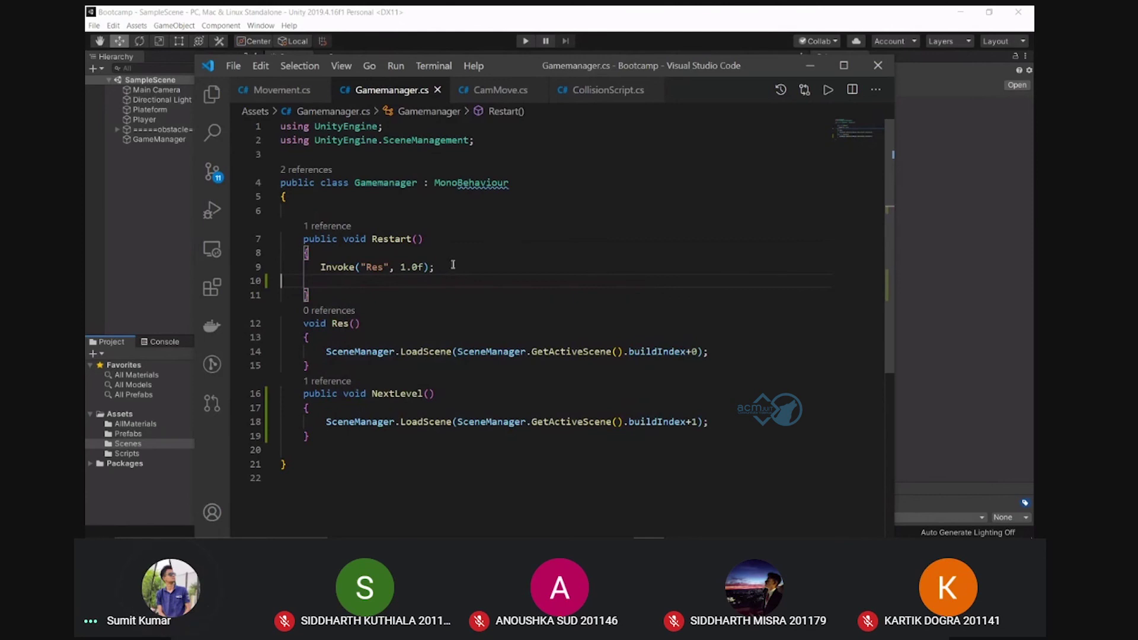
{"action": "key", "text": "BackSpace"}
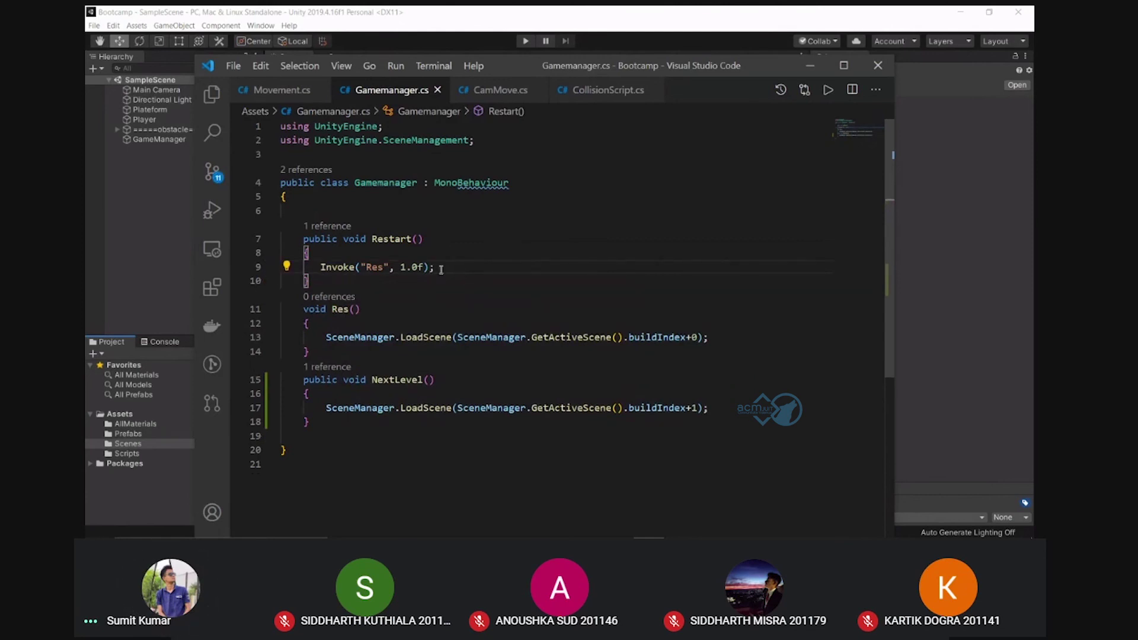
{"action": "left_click", "coordinate": [457, 379]}
{"action": "left_click", "coordinate": [465, 267]}
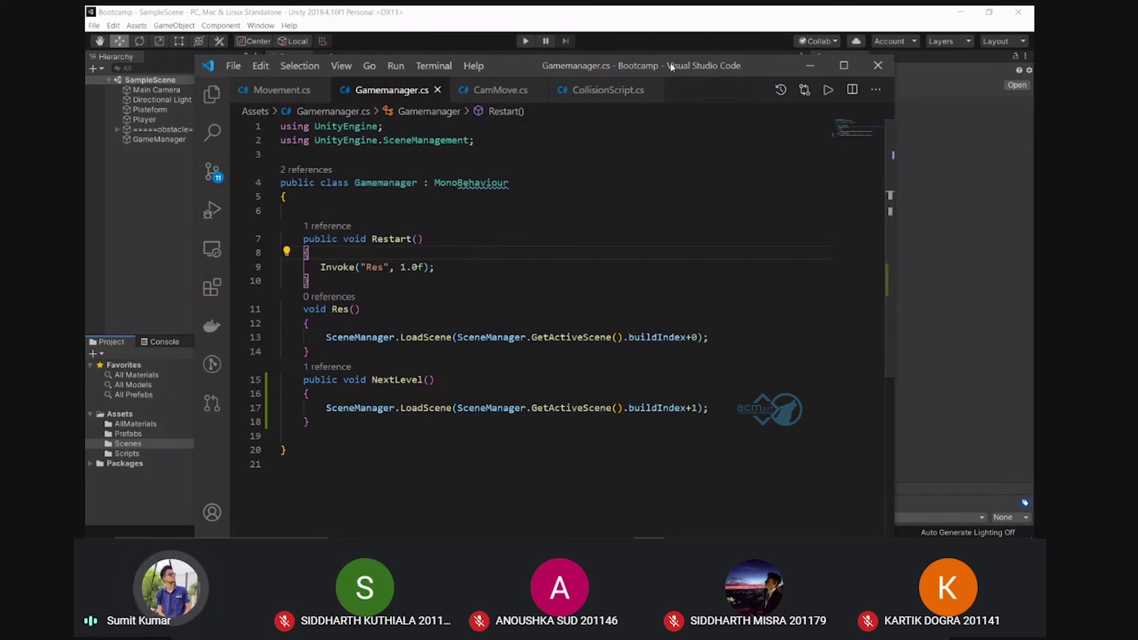
Look through CollisionScript.cs, CamMove.cs and Movement.cs, ending back on Gamemanager.cs
{"action": "left_click", "coordinate": [554, 95]}
{"action": "left_click", "coordinate": [501, 90]}
{"action": "left_click", "coordinate": [601, 90]}
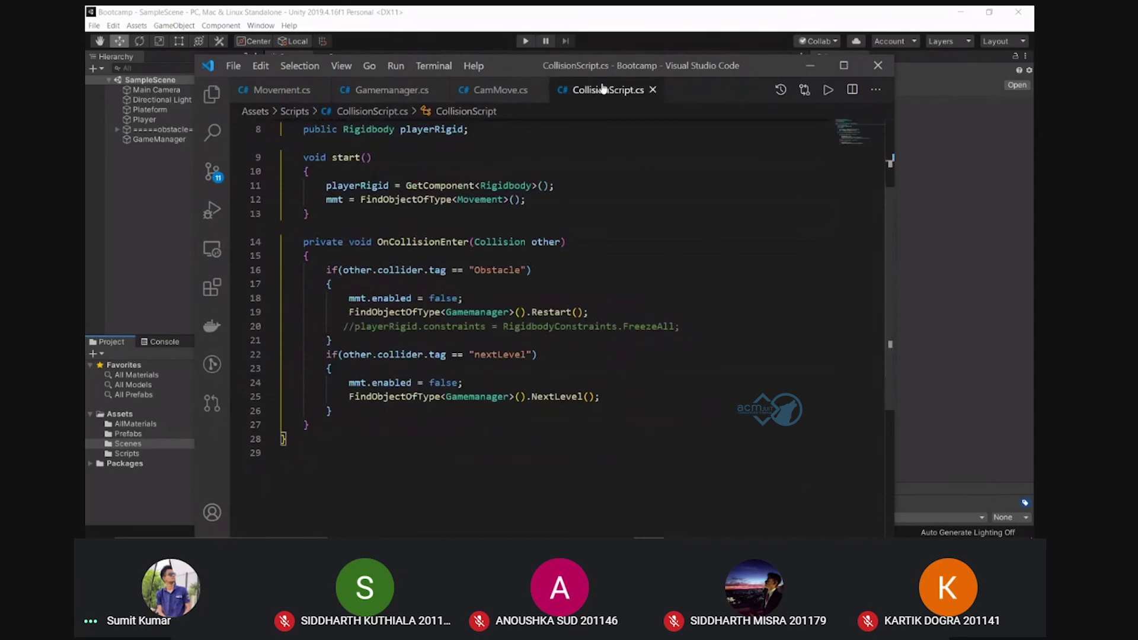
{"action": "left_click", "coordinate": [282, 90]}
{"action": "left_click", "coordinate": [367, 92]}
{"action": "left_click", "coordinate": [501, 90]}
{"action": "left_click", "coordinate": [391, 90]}
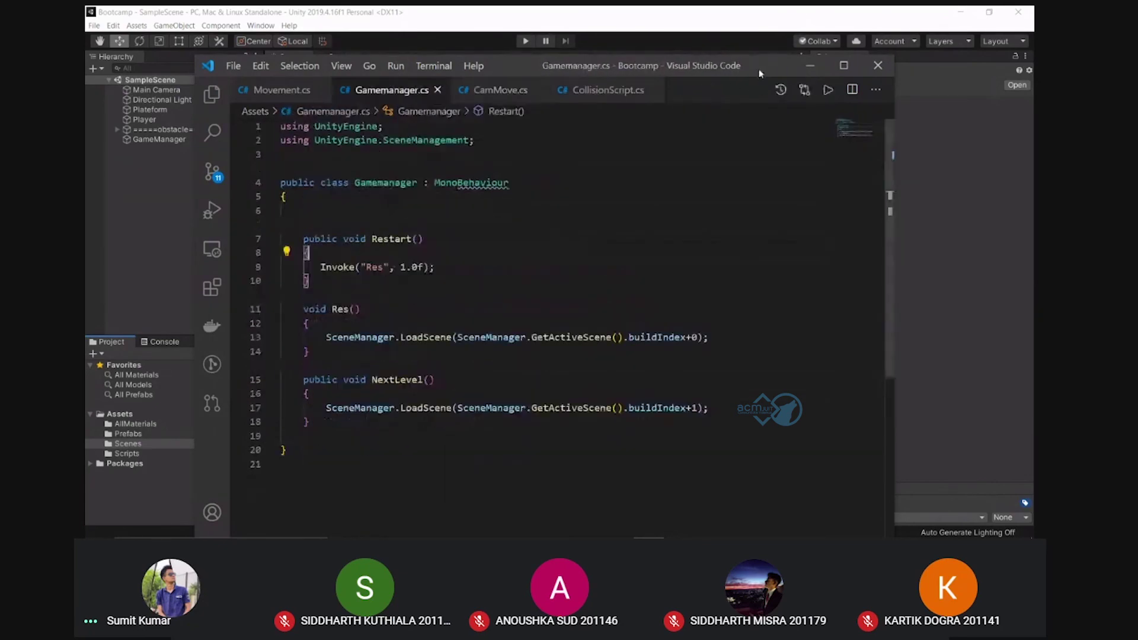
Minimize Visual Studio Code and bring the Google Meet call window to the front
{"action": "left_click", "coordinate": [809, 67]}
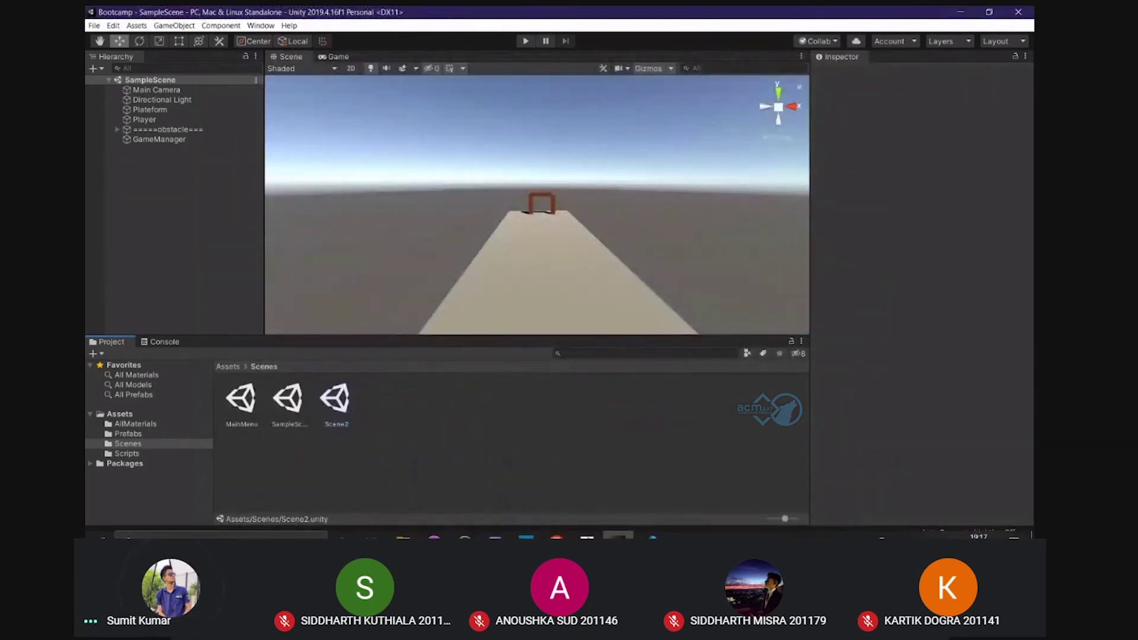
{"action": "left_click", "coordinate": [648, 526]}
{"action": "mouse_move", "coordinate": [556, 527]}
{"action": "left_click", "coordinate": [512, 474]}
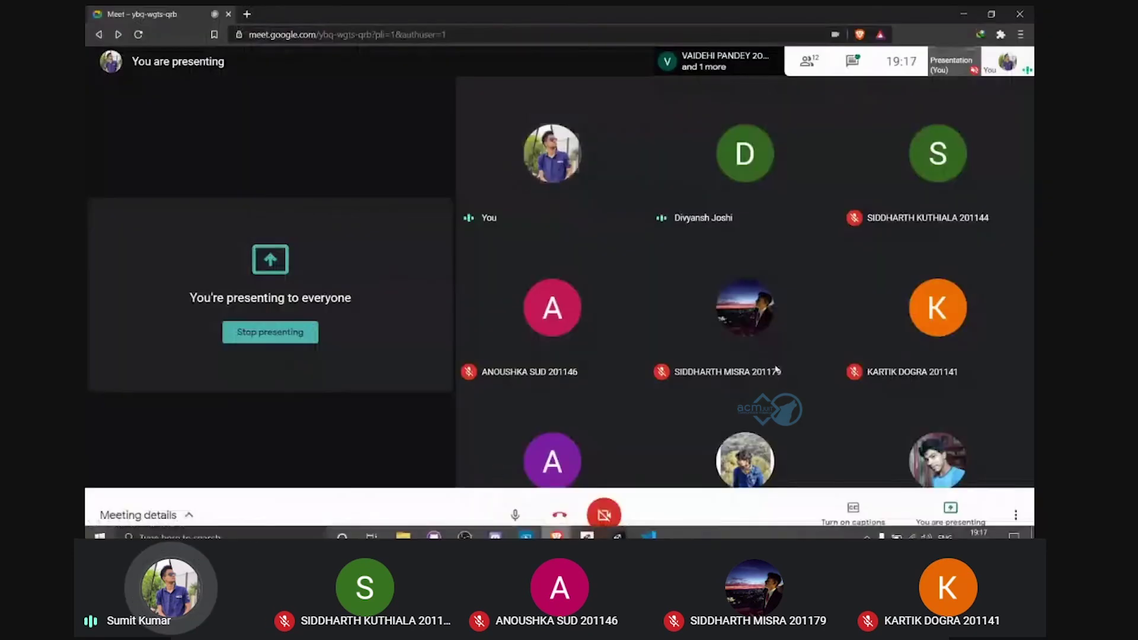